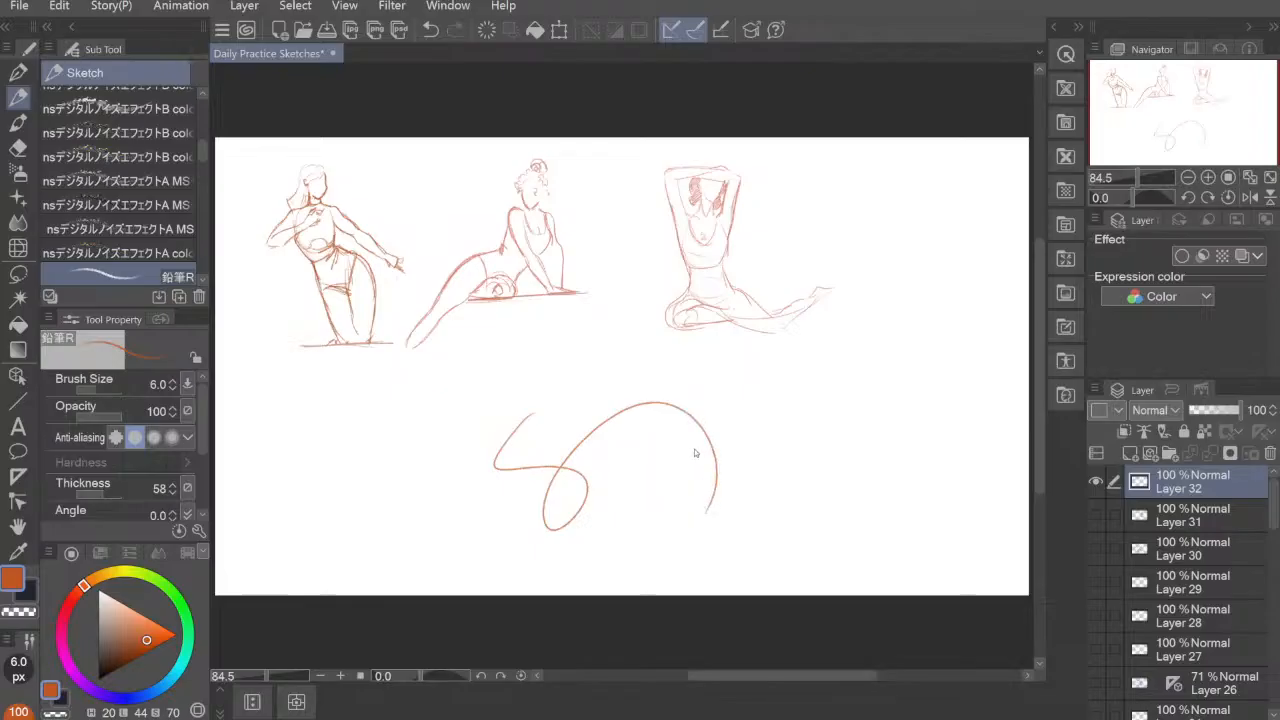
Step: Undo the looping test strokes in the empty area below the three figures
key("ctrl+z")
mouse_move(558, 404)
left_mouse_down()
mouse_move(634, 470)
mouse_move(772, 420)
mouse_move(771, 444)
left_mouse_up()
key("ctrl+z")
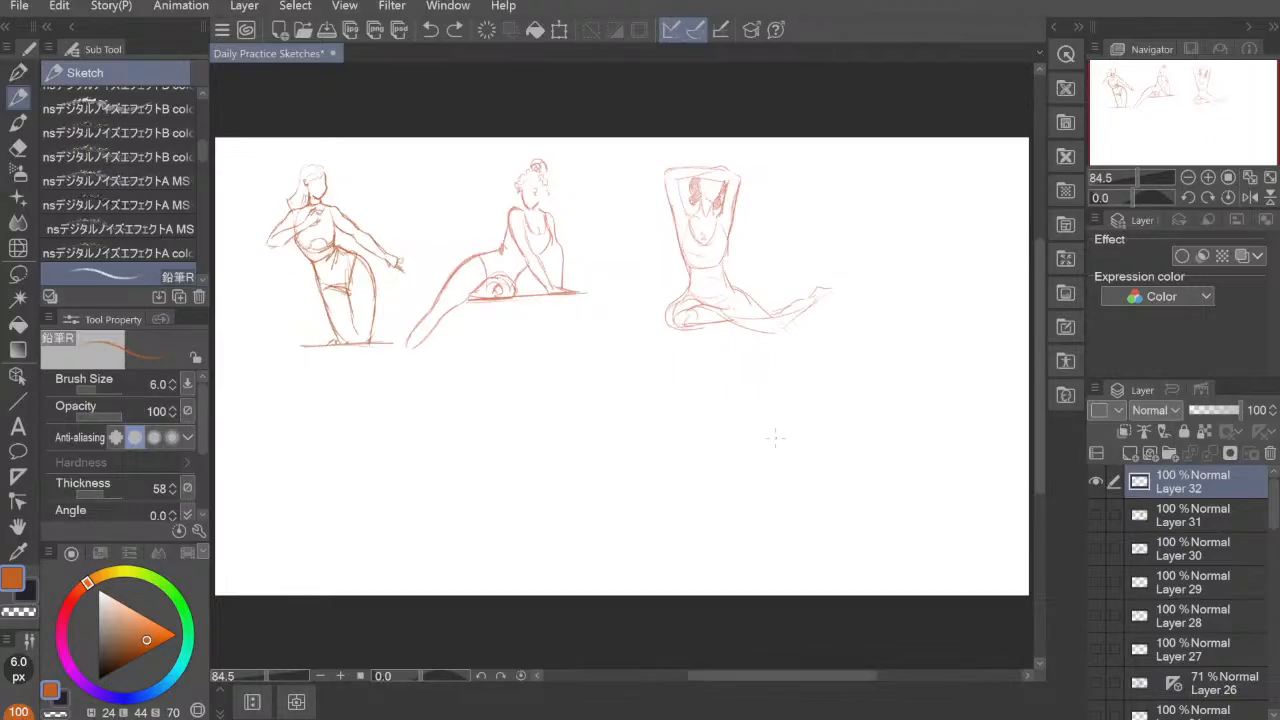
Step: Sketch a small male head with ears, face features and swept hair in the blank area below the seated figure
scroll(777, 440, "up", 4)
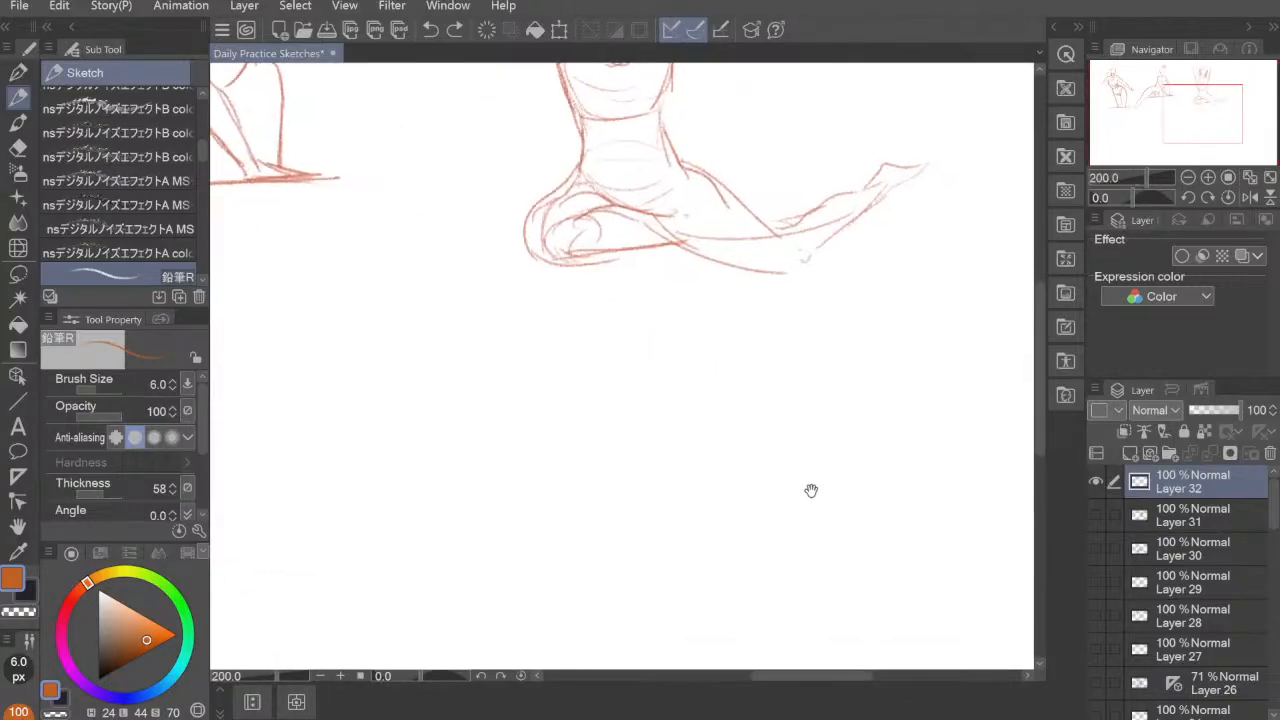
mouse_move(811, 491)
left_mouse_down()
mouse_move(462, 346)
mouse_move(489, 380)
mouse_move(617, 360)
left_mouse_up()
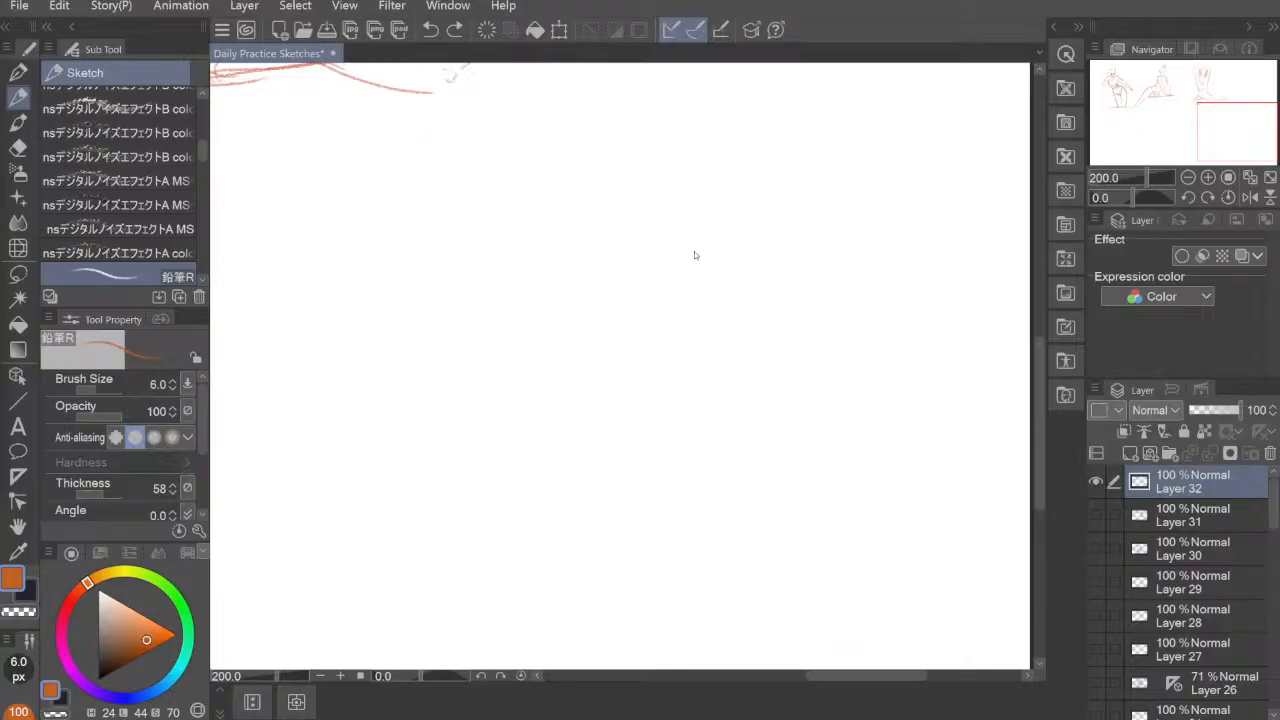
left_click(731, 201)
mouse_move(727, 172)
left_mouse_down()
mouse_move(762, 160)
mouse_move(730, 171)
mouse_move(726, 203)
mouse_move(748, 161)
mouse_move(773, 182)
mouse_move(771, 171)
mouse_move(777, 211)
mouse_move(728, 213)
mouse_move(729, 175)
mouse_move(735, 212)
mouse_move(777, 205)
mouse_move(757, 148)
mouse_move(724, 195)
mouse_move(782, 185)
mouse_move(767, 218)
mouse_move(735, 218)
mouse_move(735, 236)
mouse_move(768, 234)
left_mouse_up()
left_click_drag(770, 220, 769, 238)
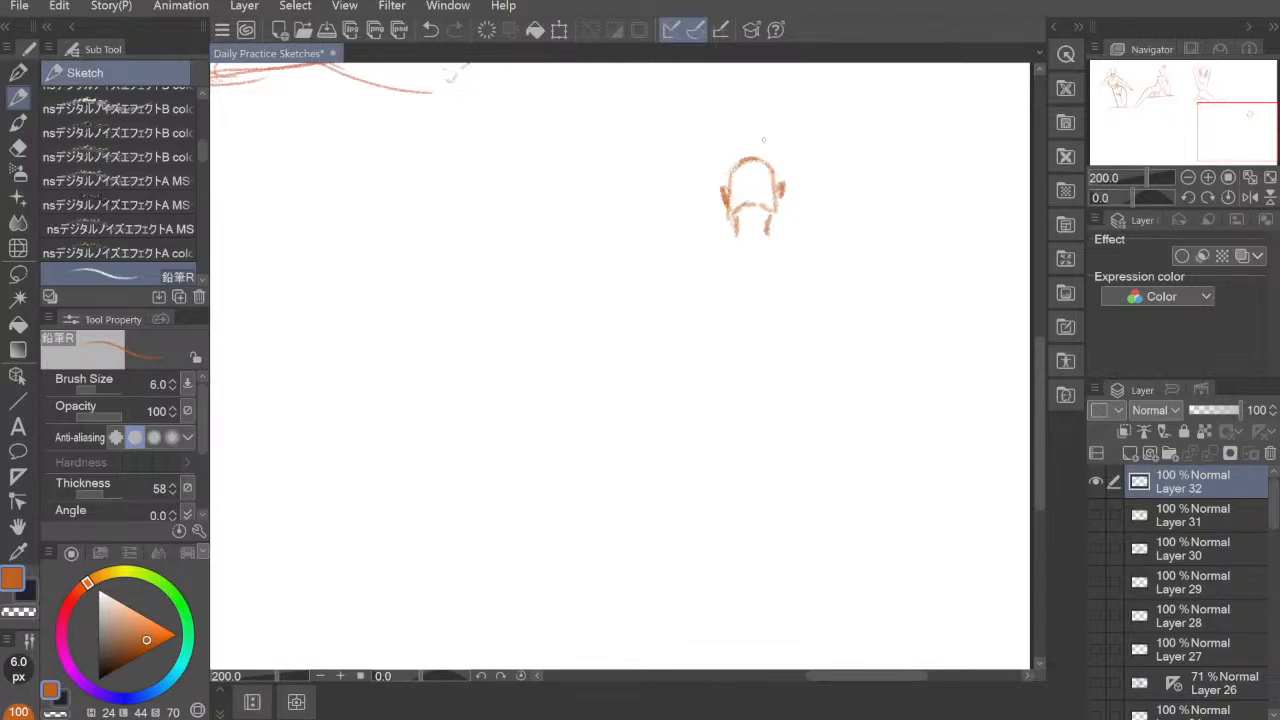
mouse_move(749, 195)
left_mouse_down()
mouse_move(764, 179)
mouse_move(758, 138)
mouse_move(724, 140)
mouse_move(709, 163)
mouse_move(718, 178)
mouse_move(785, 177)
left_mouse_up()
Step: Draw the man's neck, collar and shoulder line, and block in a chest tapering toward the waist
mouse_move(735, 227)
left_mouse_down()
mouse_move(769, 229)
mouse_move(733, 245)
left_mouse_up()
left_click_drag(769, 230, 771, 248)
mouse_move(734, 236)
left_mouse_down()
mouse_move(772, 252)
mouse_move(716, 245)
mouse_move(802, 258)
left_mouse_up()
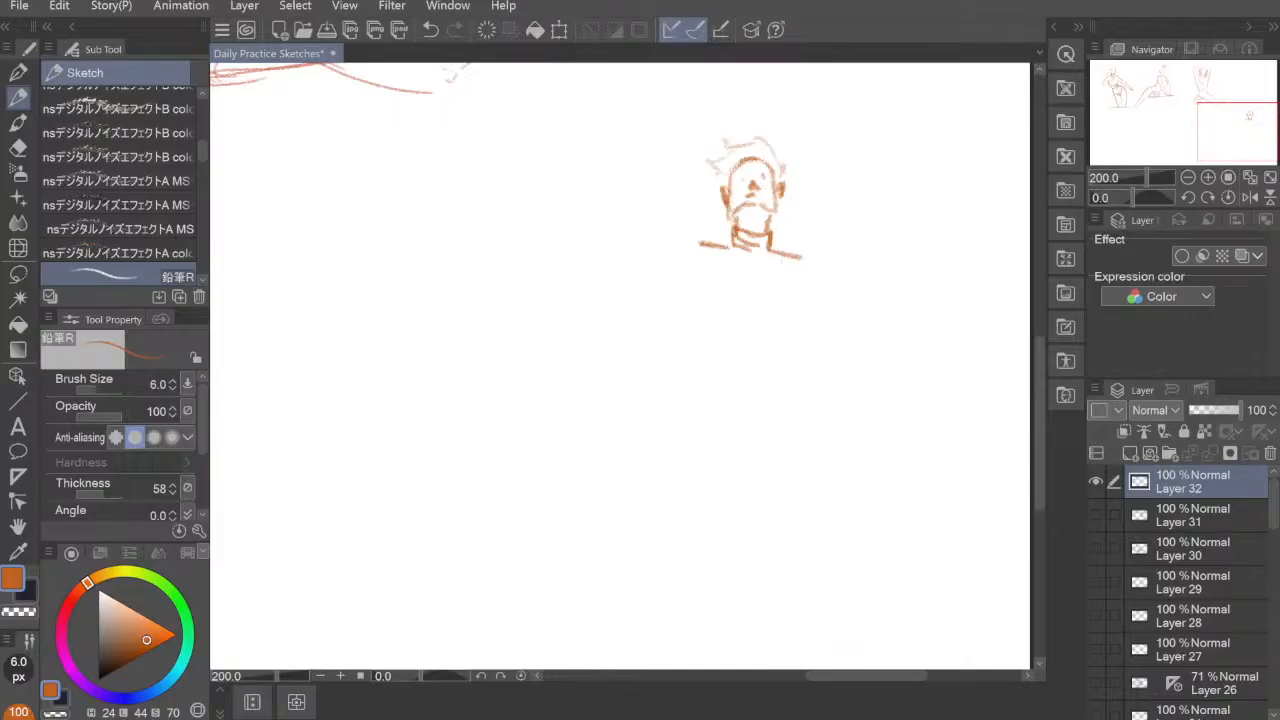
mouse_move(710, 259)
left_mouse_down()
mouse_move(771, 263)
mouse_move(705, 261)
mouse_move(724, 290)
mouse_move(713, 333)
mouse_move(789, 270)
mouse_move(801, 281)
mouse_move(796, 314)
mouse_move(767, 346)
left_mouse_up()
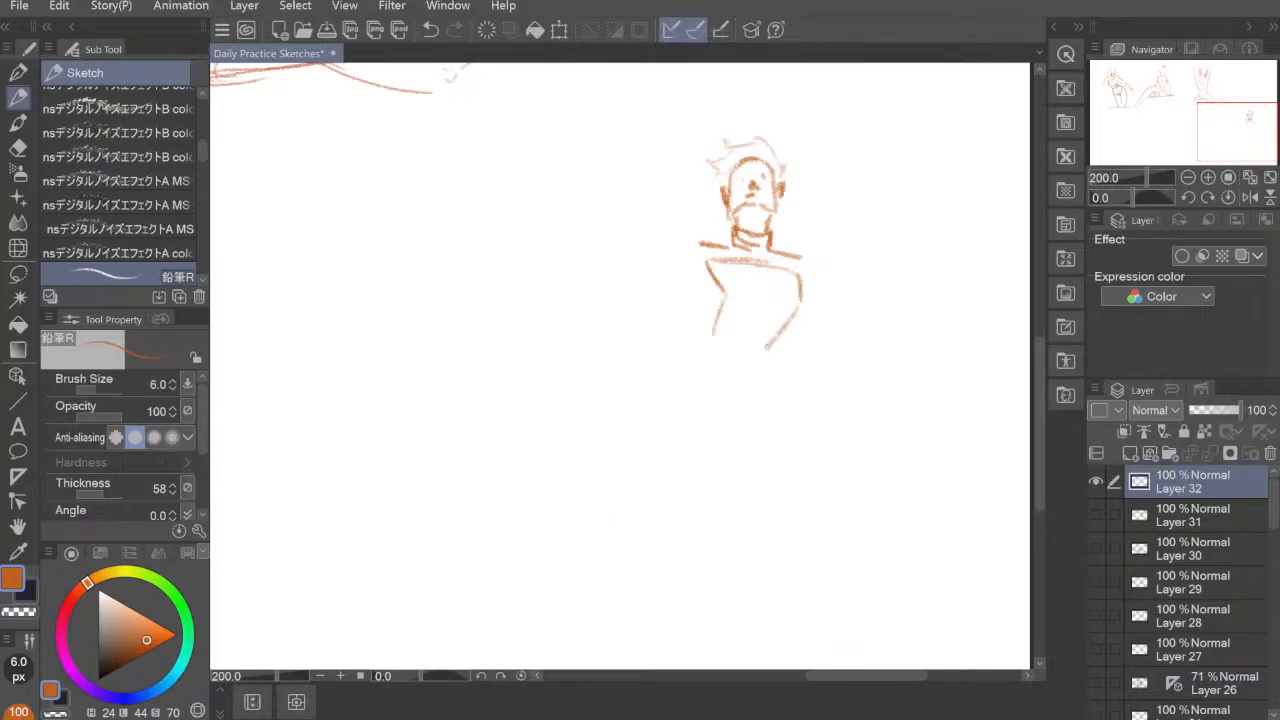
left_click_drag(707, 268, 714, 330)
Step: Sketch both upper arms angled outward from the shoulders and refine the torso side, undoing the last stray strokes
left_click_drag(700, 240, 622, 314)
left_click_drag(800, 257, 866, 331)
mouse_move(709, 272)
left_mouse_down()
mouse_move(715, 350)
mouse_move(760, 348)
mouse_move(714, 364)
mouse_move(764, 355)
mouse_move(704, 380)
mouse_move(748, 362)
mouse_move(772, 380)
mouse_move(728, 386)
mouse_move(752, 360)
left_mouse_up()
left_click_drag(750, 361, 758, 367)
key("ctrl+z")
key("ctrl+z")
key("ctrl+z")
key("ctrl+z")
key("ctrl+z")
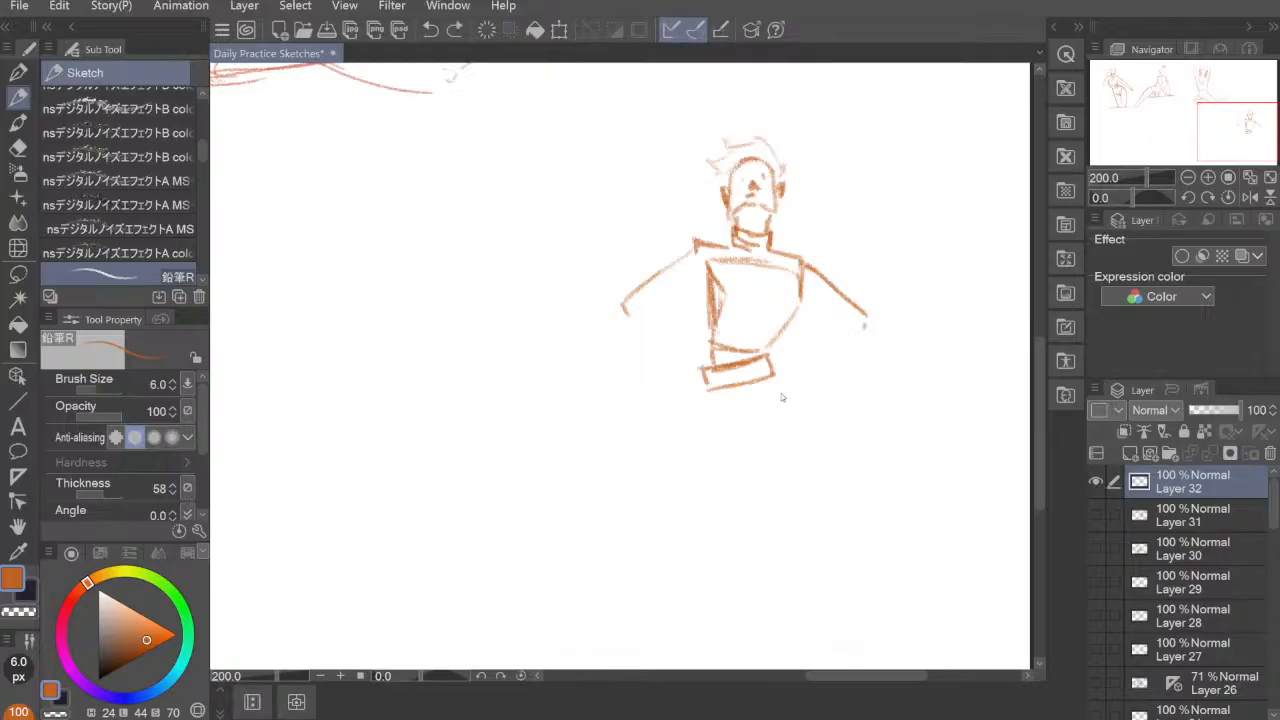
Step: Draw a tilted rectangular belt band below the man's torso and join it to the waist
mouse_move(706, 371)
left_mouse_down()
mouse_move(703, 388)
mouse_move(766, 357)
mouse_move(776, 386)
mouse_move(760, 380)
left_mouse_up()
left_click_drag(704, 392, 776, 382)
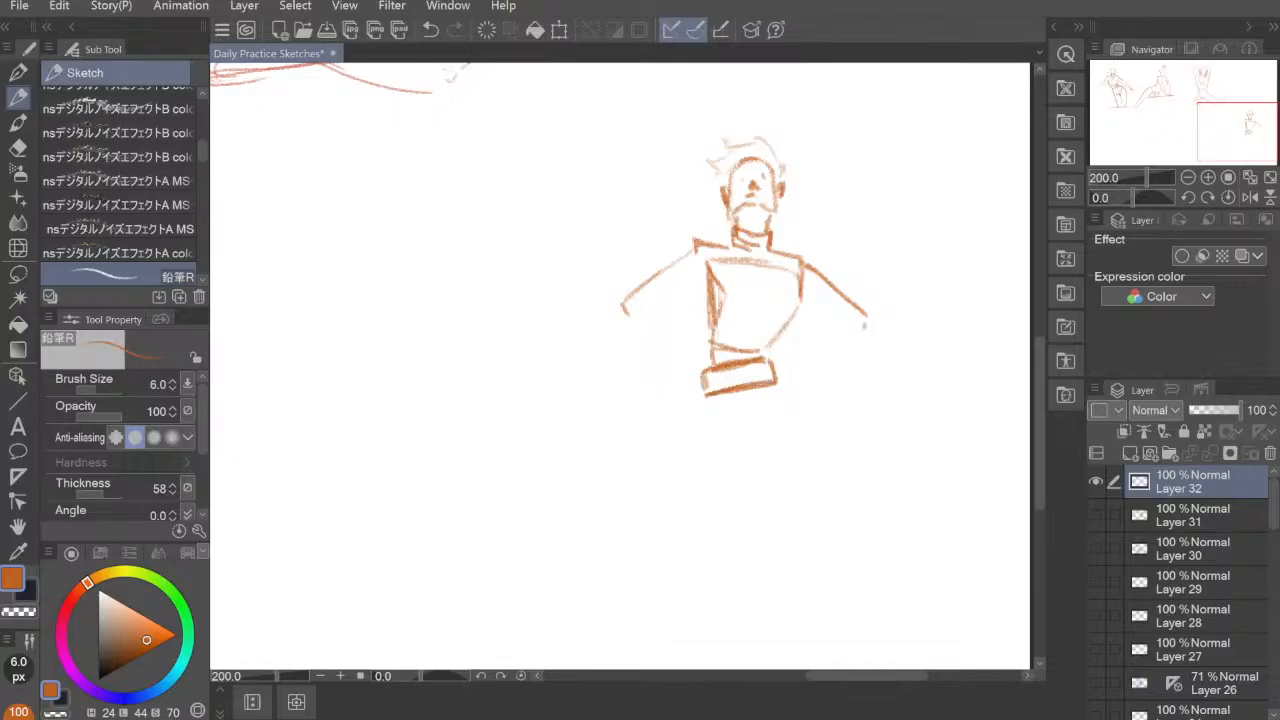
left_click_drag(705, 340, 707, 368)
Step: Add the man's bent forearms and hands so that both arms rest on the hips
left_click_drag(656, 315, 698, 295)
mouse_move(623, 308)
left_mouse_down()
mouse_move(638, 356)
mouse_move(683, 334)
mouse_move(694, 366)
mouse_move(668, 376)
left_mouse_up()
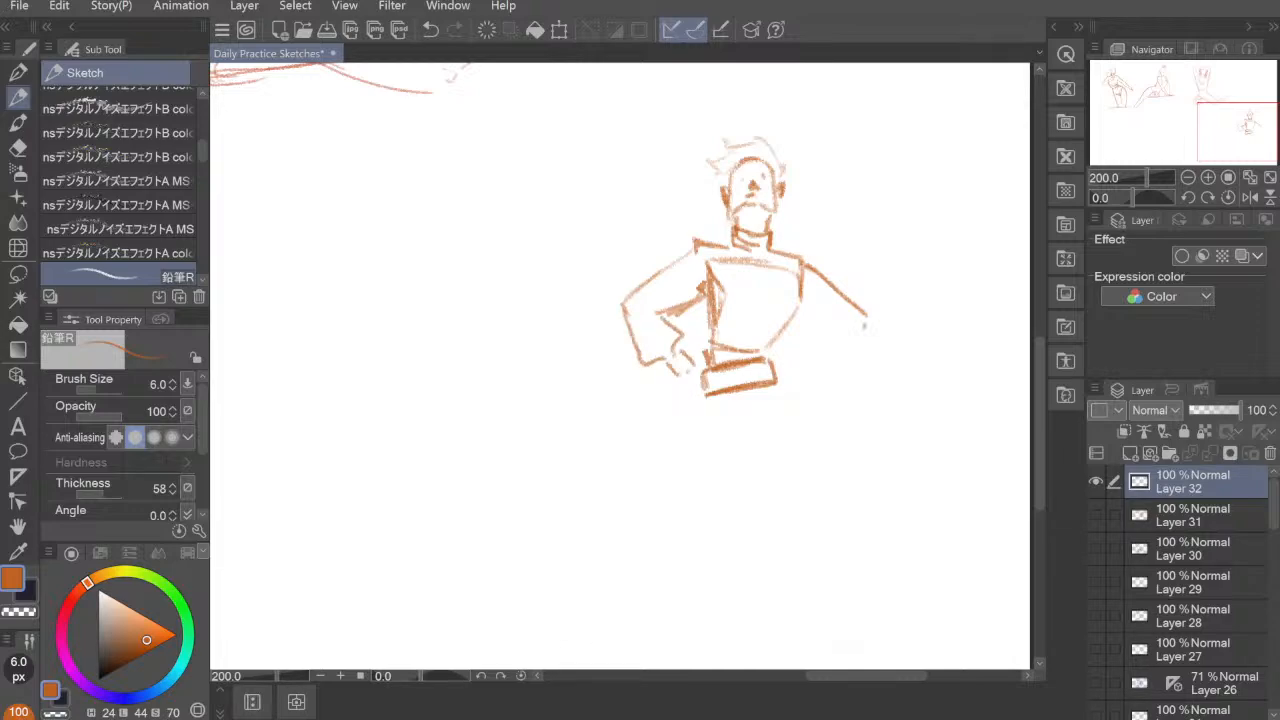
mouse_move(800, 318)
left_mouse_down()
mouse_move(851, 321)
mouse_move(854, 336)
mouse_move(824, 327)
mouse_move(845, 339)
mouse_move(823, 334)
mouse_move(801, 354)
mouse_move(807, 367)
mouse_move(851, 360)
mouse_move(852, 336)
mouse_move(781, 366)
mouse_move(712, 484)
left_mouse_up()
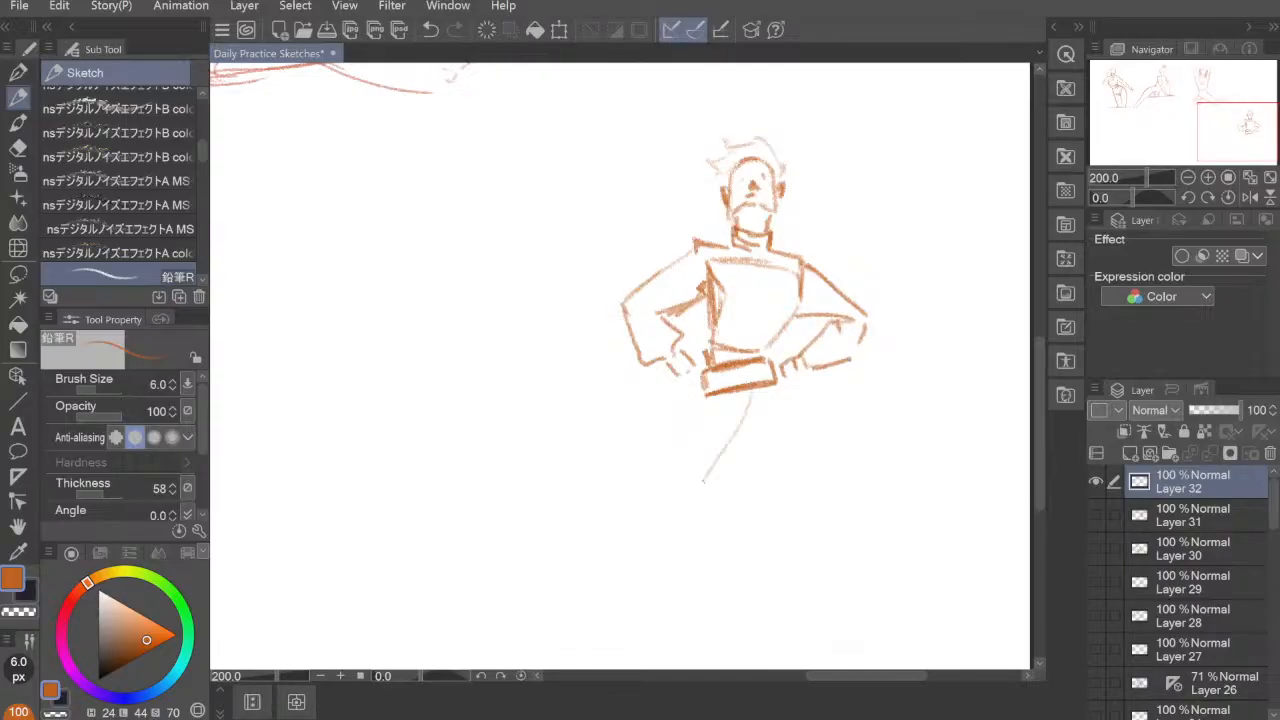
Step: Sketch the man's legs below the belt, with one bent leg swinging outward and the outer line of the other thigh
left_click_drag(768, 390, 714, 486)
left_click_drag(704, 400, 636, 570)
left_click_drag(746, 438, 666, 550)
left_click_drag(738, 460, 666, 574)
left_click_drag(728, 498, 668, 556)
mouse_move(711, 453)
left_mouse_down()
mouse_move(650, 499)
mouse_move(668, 465)
left_mouse_up()
left_click_drag(777, 384, 787, 446)
Step: Shade the side plane of the man's torso with dense strokes between the arm and the belt
left_click_drag(848, 411, 835, 520)
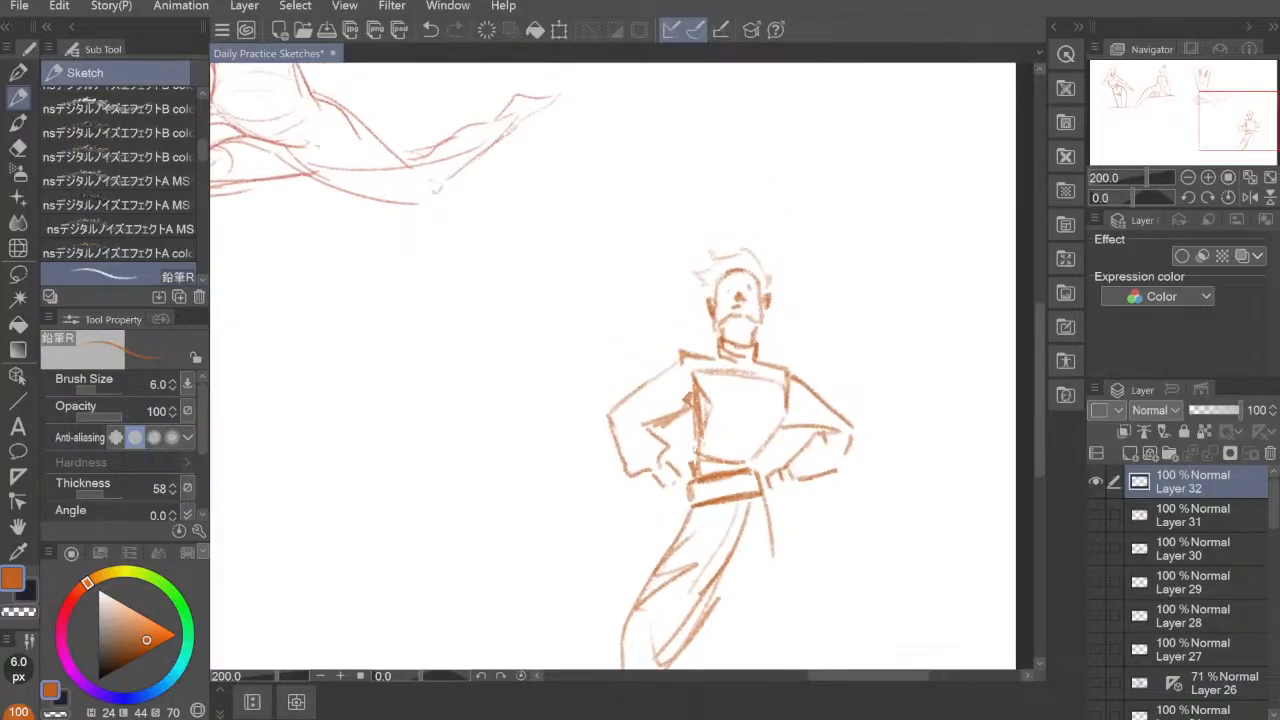
left_click_drag(693, 414, 692, 474)
left_click_drag(690, 424, 687, 505)
mouse_move(690, 491)
left_mouse_down()
mouse_move(685, 507)
mouse_move(777, 449)
left_mouse_up()
Step: Erase the man's lower legs with the Hard eraser, keeping only short thigh lines below the belt
left_click_drag(889, 484, 817, 484)
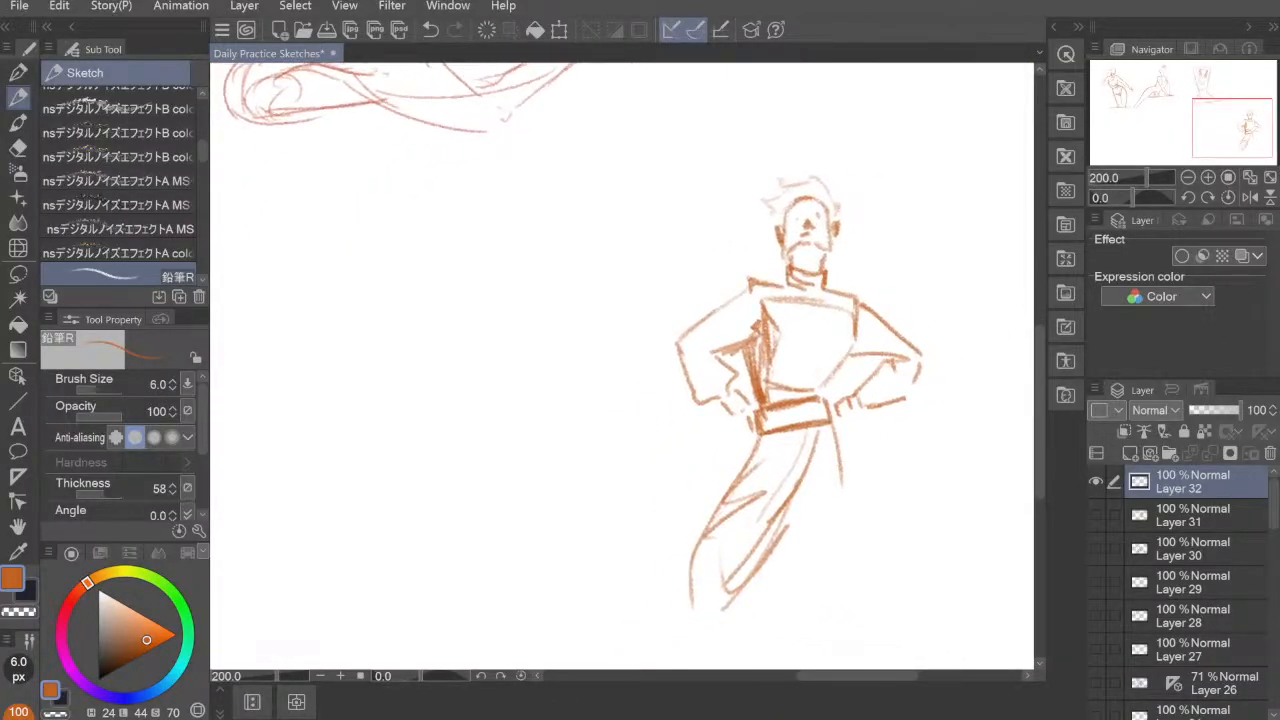
key("e")
mouse_move(730, 598)
left_mouse_down()
mouse_move(780, 532)
mouse_move(720, 579)
mouse_move(706, 522)
mouse_move(745, 478)
mouse_move(822, 478)
mouse_move(771, 523)
mouse_move(806, 506)
mouse_move(761, 508)
left_mouse_up()
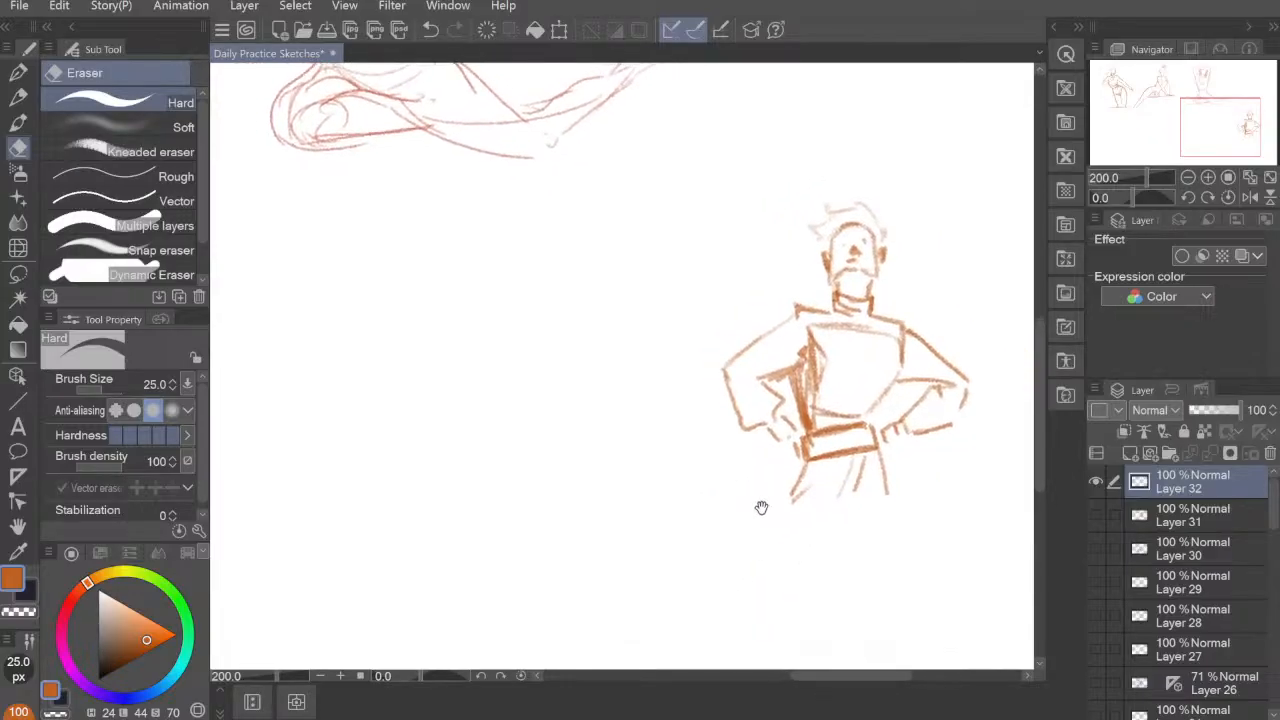
Step: Switch back to the 鉛筆R pencil, reduce its brush size to 4.0 and try curved test strokes, undoing each
key("p")
mouse_move(595, 356)
left_mouse_down()
mouse_move(571, 353)
mouse_move(576, 521)
left_mouse_up()
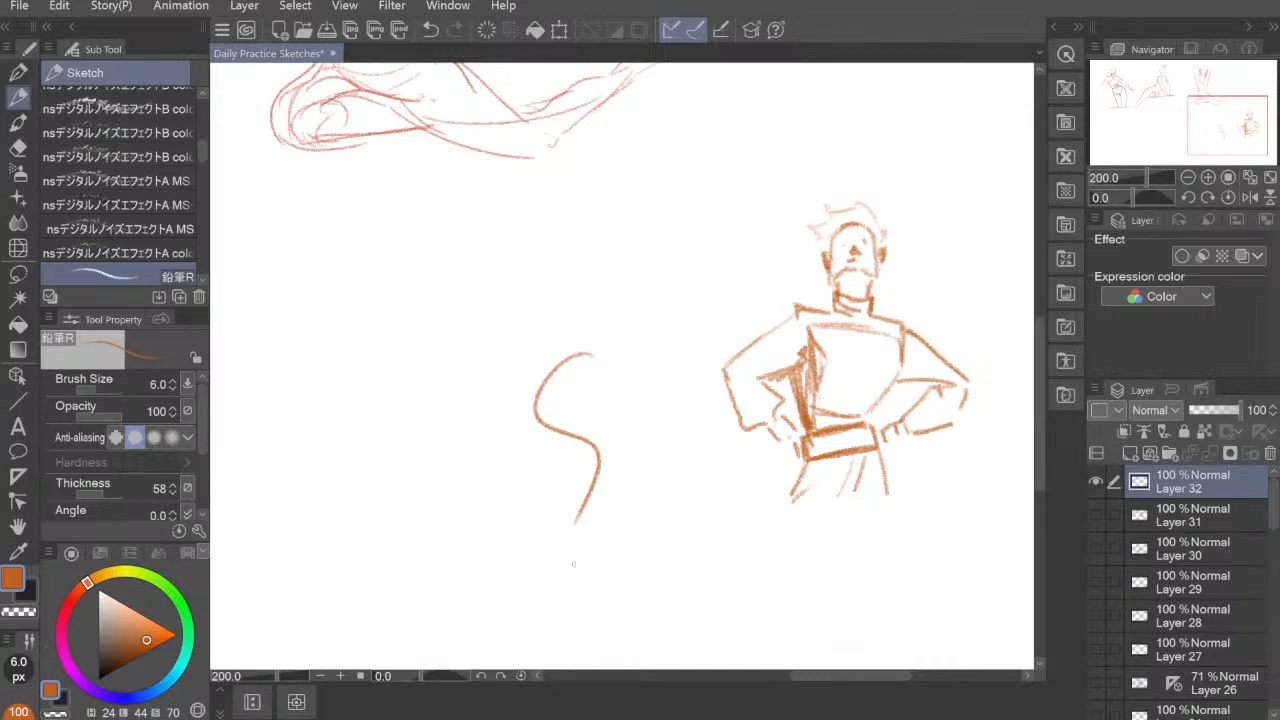
key("ctrl+z")
mouse_move(557, 480)
left_mouse_down()
mouse_move(574, 494)
mouse_move(563, 486)
left_mouse_up()
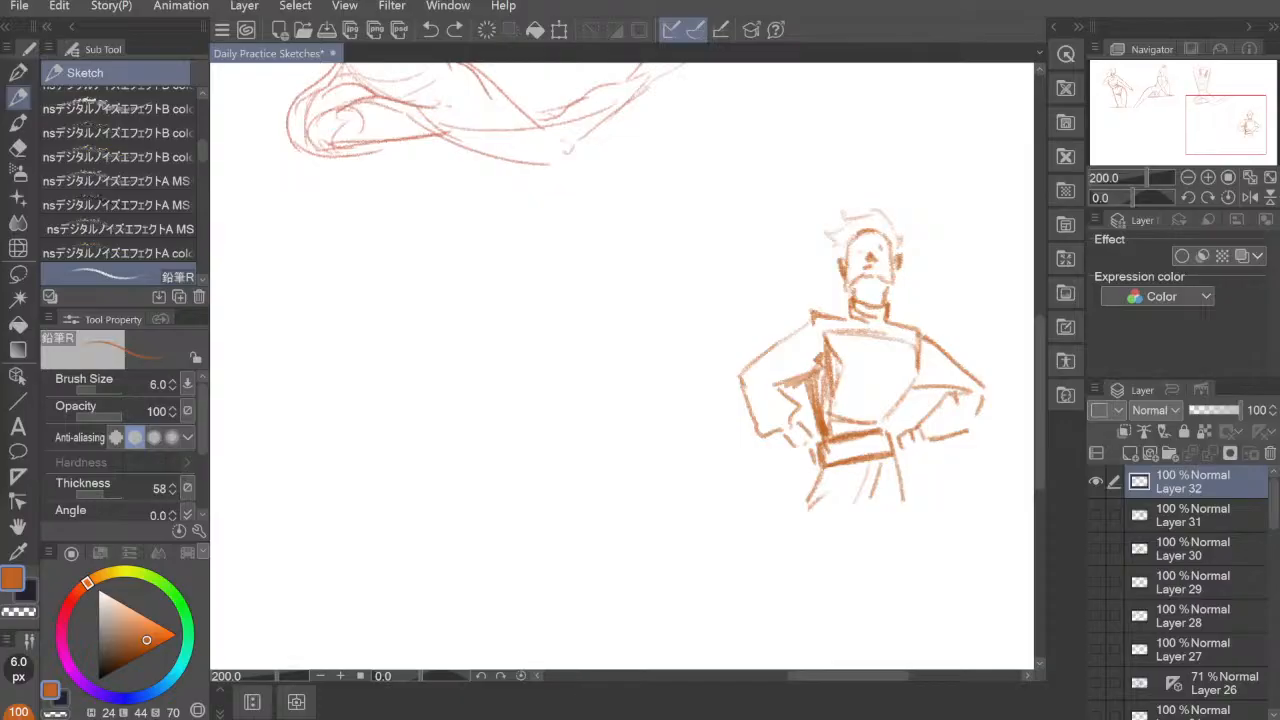
left_click(487, 313)
key("bracketleft")
key("bracketleft")
mouse_move(440, 302)
left_mouse_down()
mouse_move(470, 490)
mouse_move(583, 445)
left_mouse_up()
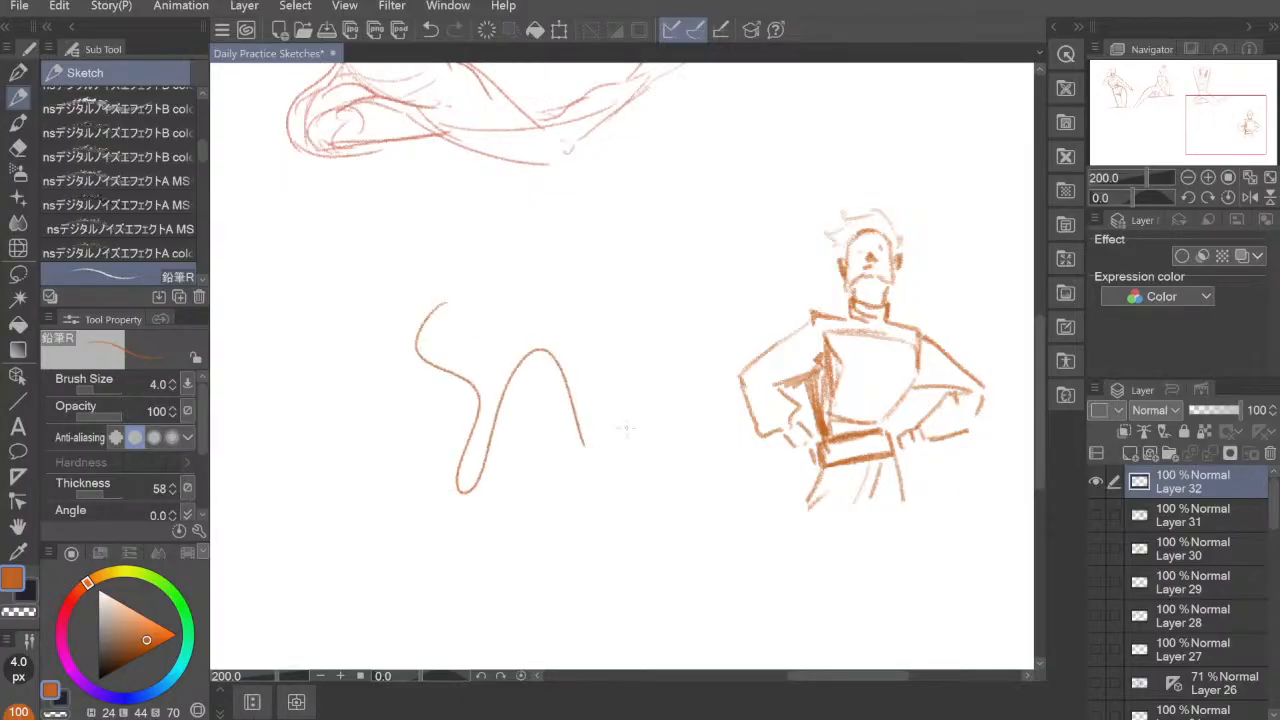
key("ctrl+z")
Step: Raise the pencil's brush density to 100 and check the line with curved test strokes, undoing each
left_click_drag(202, 156, 202, 172)
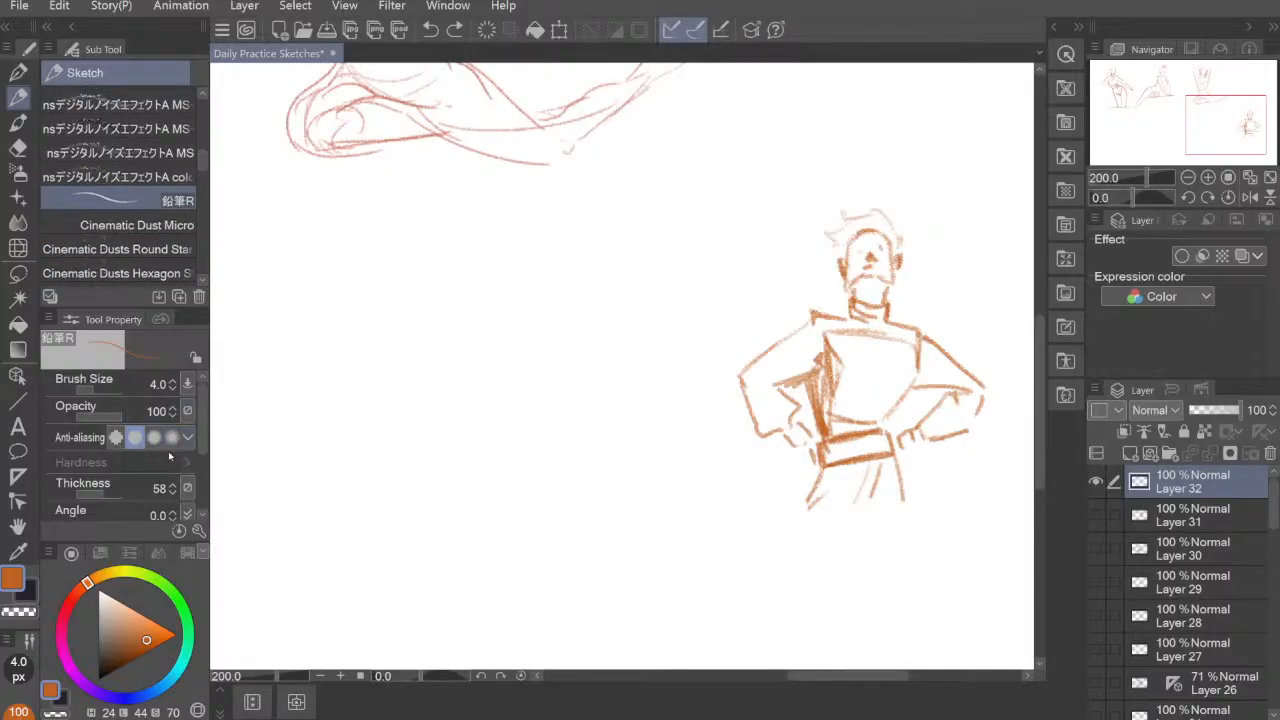
mouse_move(446, 301)
left_mouse_down()
mouse_move(457, 425)
mouse_move(481, 482)
left_mouse_up()
key("ctrl+z")
scroll(203, 440, "down", 2)
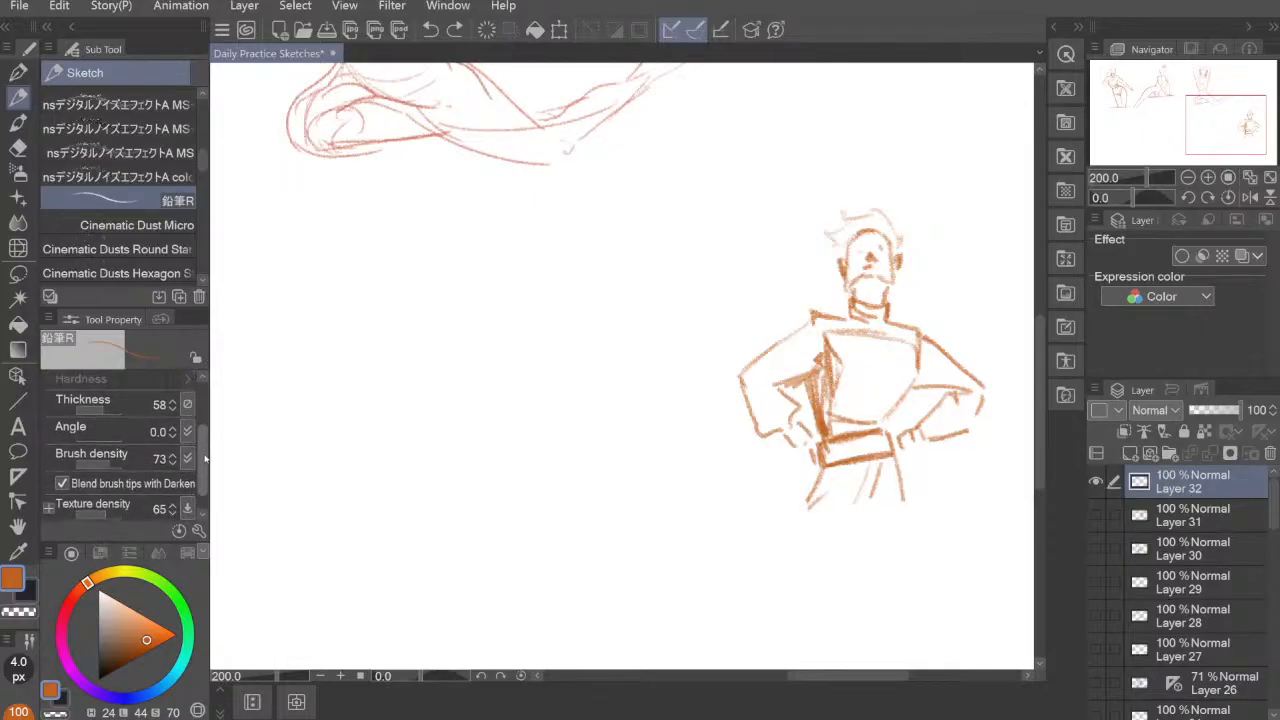
left_click_drag(110, 458, 126, 458)
mouse_move(516, 318)
left_mouse_down()
mouse_move(508, 395)
mouse_move(539, 394)
mouse_move(590, 459)
left_mouse_up()
key("ctrl+z")
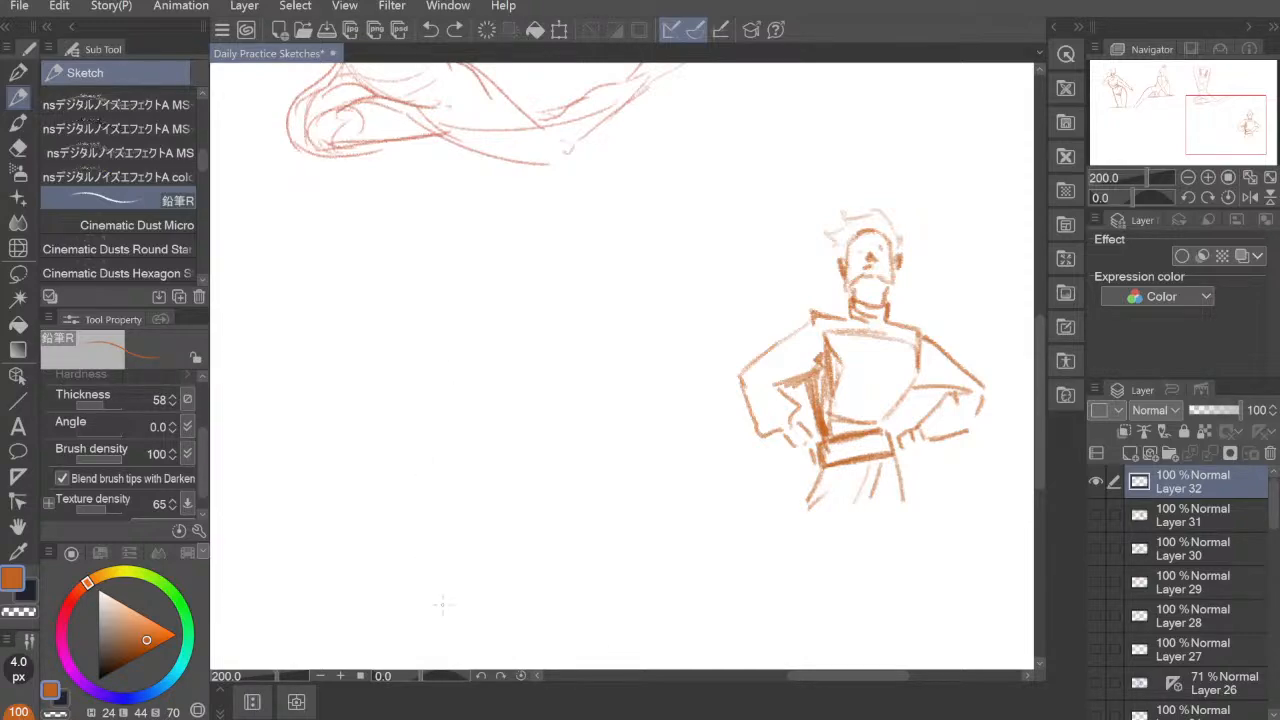
Step: Sketch a second head beside the man as a circle with a jaw, a curved guide line and vertical strokes inside
mouse_move(453, 308)
left_mouse_down()
mouse_move(459, 250)
mouse_move(494, 302)
mouse_move(467, 312)
mouse_move(478, 250)
mouse_move(460, 313)
mouse_move(487, 245)
mouse_move(465, 311)
mouse_move(500, 287)
mouse_move(457, 265)
mouse_move(490, 289)
mouse_move(464, 289)
mouse_move(444, 318)
mouse_move(496, 324)
left_mouse_up()
mouse_move(502, 278)
left_mouse_down()
mouse_move(494, 334)
mouse_move(456, 340)
mouse_move(479, 337)
left_mouse_up()
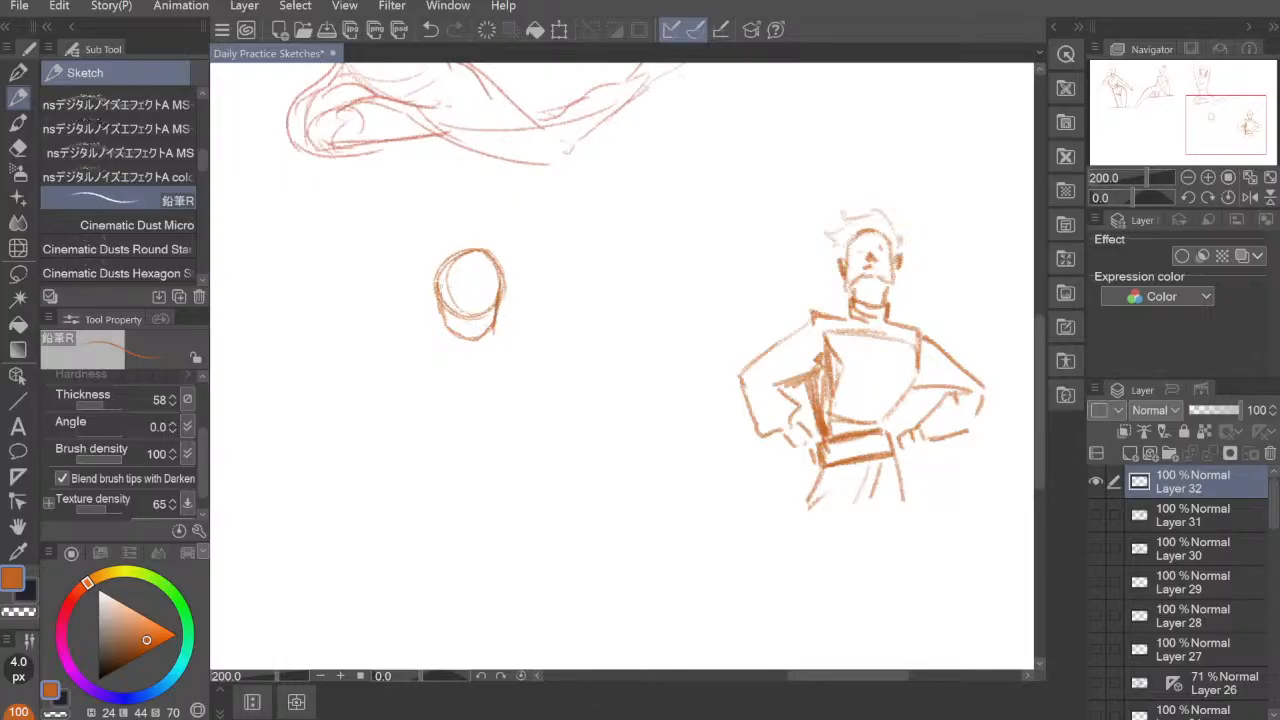
mouse_move(438, 296)
left_mouse_down()
mouse_move(436, 314)
mouse_move(502, 316)
left_mouse_up()
left_click_drag(454, 258, 461, 286)
left_click_drag(464, 260, 471, 286)
left_click_drag(479, 254, 486, 290)
Step: Draw shoulder-length hair around the second head, flaring out at the ends, and start the neck line
mouse_move(494, 264)
left_mouse_down()
mouse_move(434, 330)
mouse_move(437, 307)
mouse_move(429, 340)
mouse_move(435, 308)
mouse_move(406, 346)
mouse_move(446, 247)
left_mouse_up()
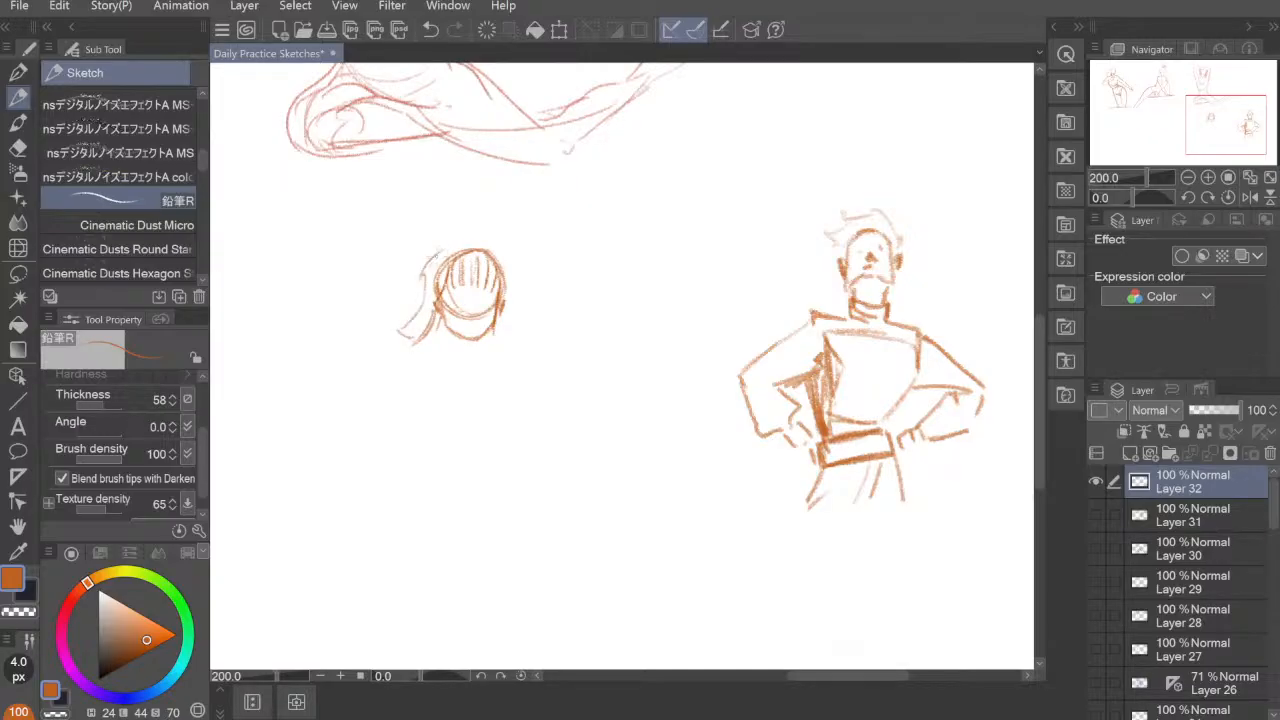
mouse_move(424, 294)
left_mouse_down()
mouse_move(460, 236)
mouse_move(420, 318)
mouse_move(460, 242)
mouse_move(492, 238)
mouse_move(512, 300)
mouse_move(472, 334)
mouse_move(486, 362)
left_mouse_up()
left_click_drag(484, 360, 500, 350)
mouse_move(514, 300)
left_mouse_down()
mouse_move(504, 342)
mouse_move(514, 326)
left_mouse_up()
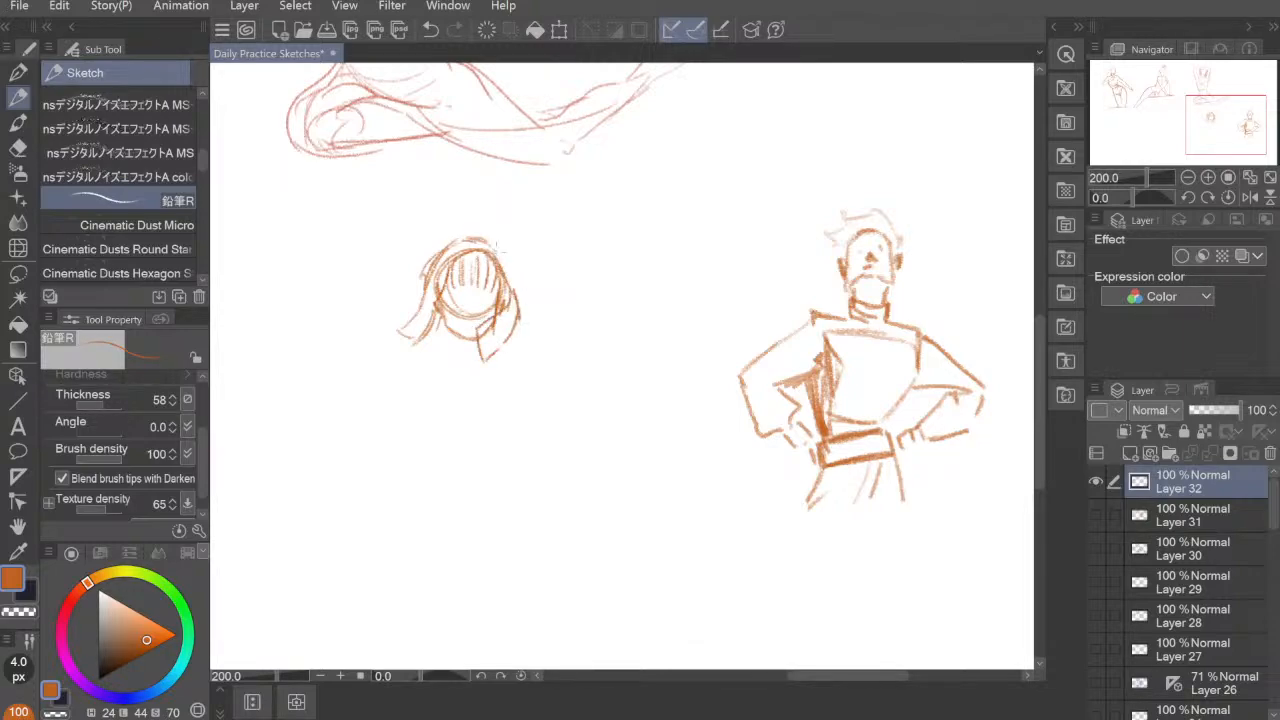
left_click_drag(490, 250, 526, 318)
mouse_move(524, 314)
left_mouse_down()
mouse_move(534, 340)
mouse_move(522, 348)
left_mouse_up()
mouse_move(522, 322)
left_mouse_down()
mouse_move(425, 343)
mouse_move(411, 316)
mouse_move(433, 338)
mouse_move(436, 320)
mouse_move(459, 374)
left_mouse_up()
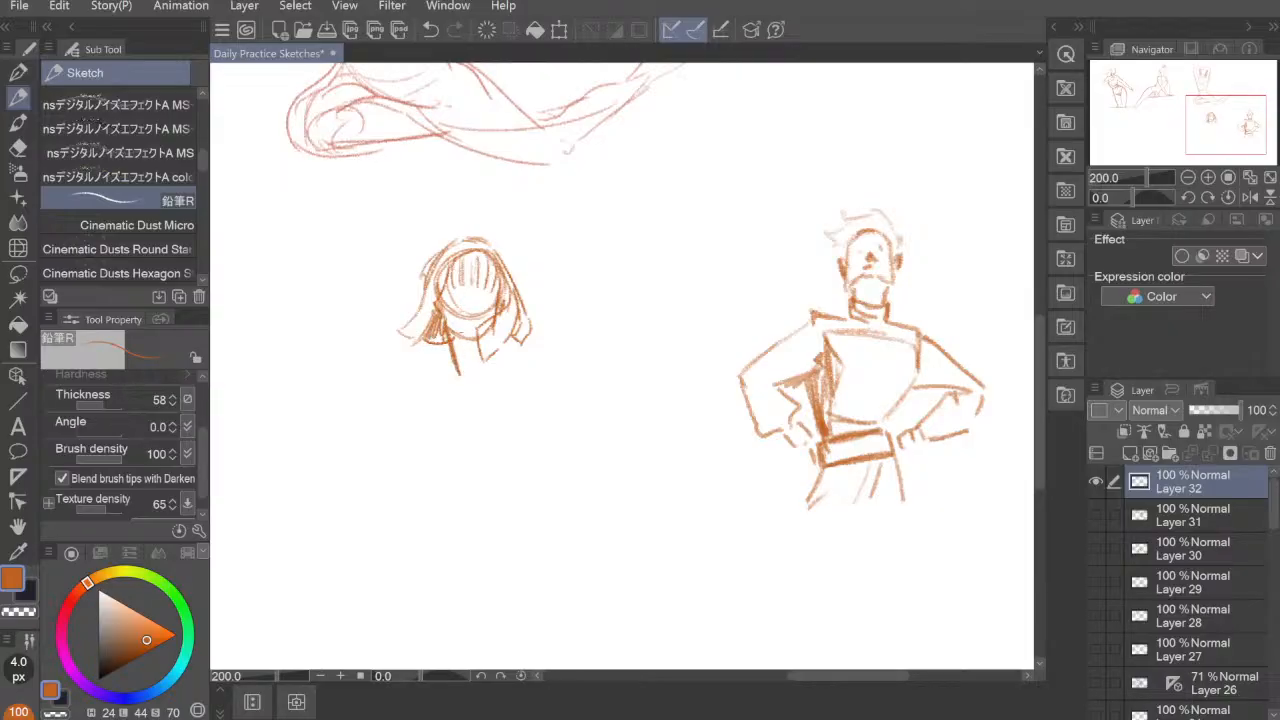
Step: Define the woman's jaw, neck and one shoulder, and block in the torso as a large upright oval
mouse_move(440, 308)
left_mouse_down()
mouse_move(450, 334)
mouse_move(476, 336)
left_mouse_up()
mouse_move(452, 349)
left_mouse_down()
mouse_move(457, 378)
mouse_move(467, 365)
mouse_move(418, 390)
left_mouse_up()
mouse_move(441, 391)
left_mouse_down()
mouse_move(433, 413)
mouse_move(476, 492)
left_mouse_up()
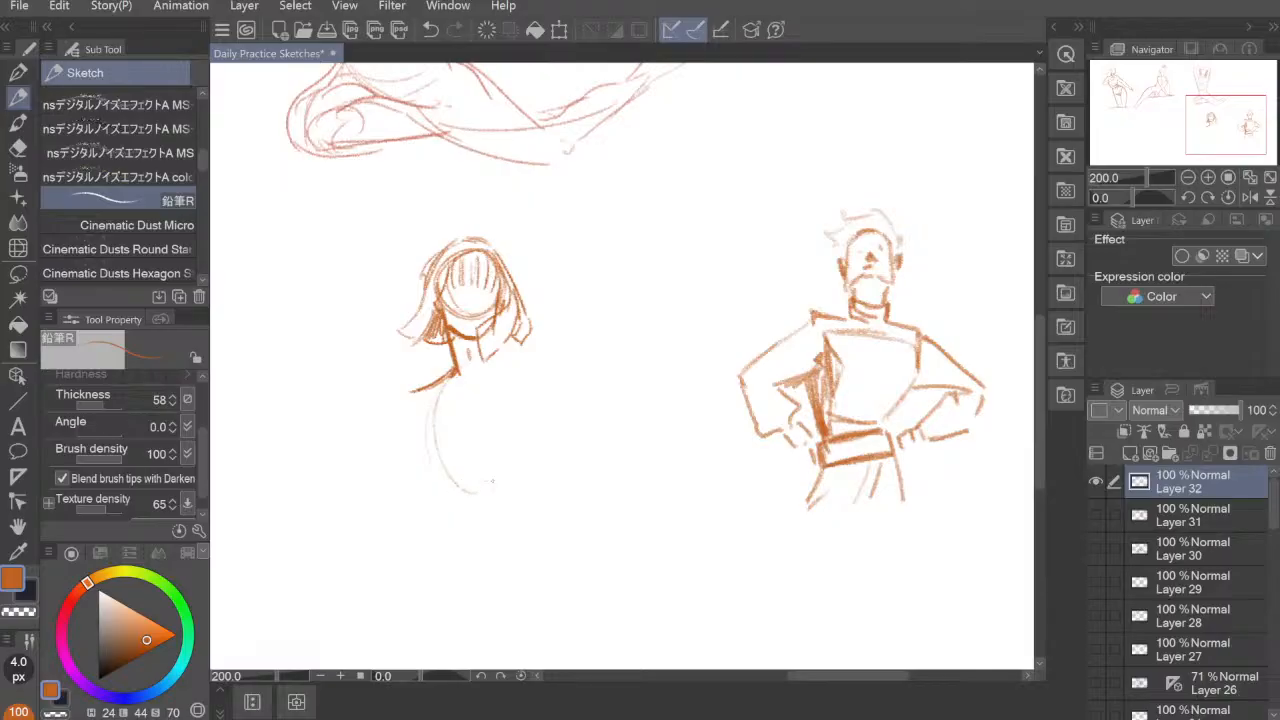
left_click_drag(472, 362, 505, 488)
mouse_move(470, 366)
left_mouse_down()
mouse_move(424, 436)
mouse_move(442, 488)
left_mouse_up()
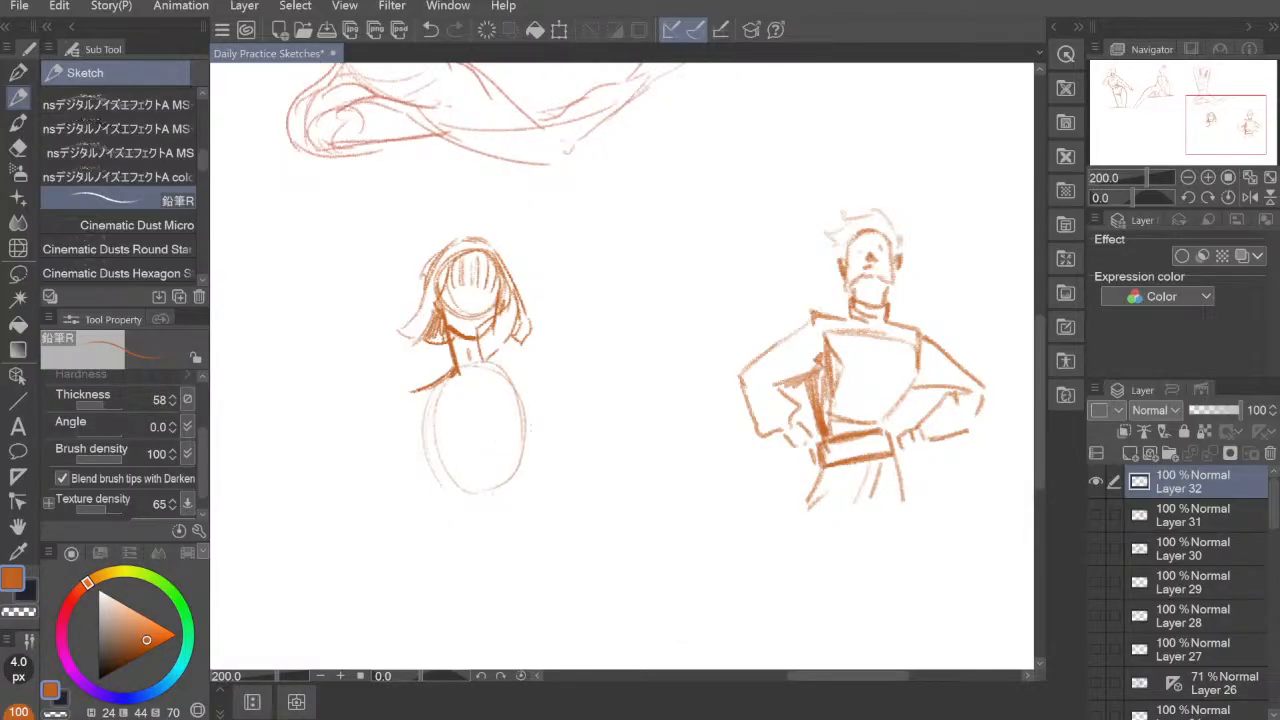
mouse_move(512, 390)
left_mouse_down()
mouse_move(530, 494)
mouse_move(530, 440)
mouse_move(450, 505)
left_mouse_up()
left_click_drag(436, 402, 486, 505)
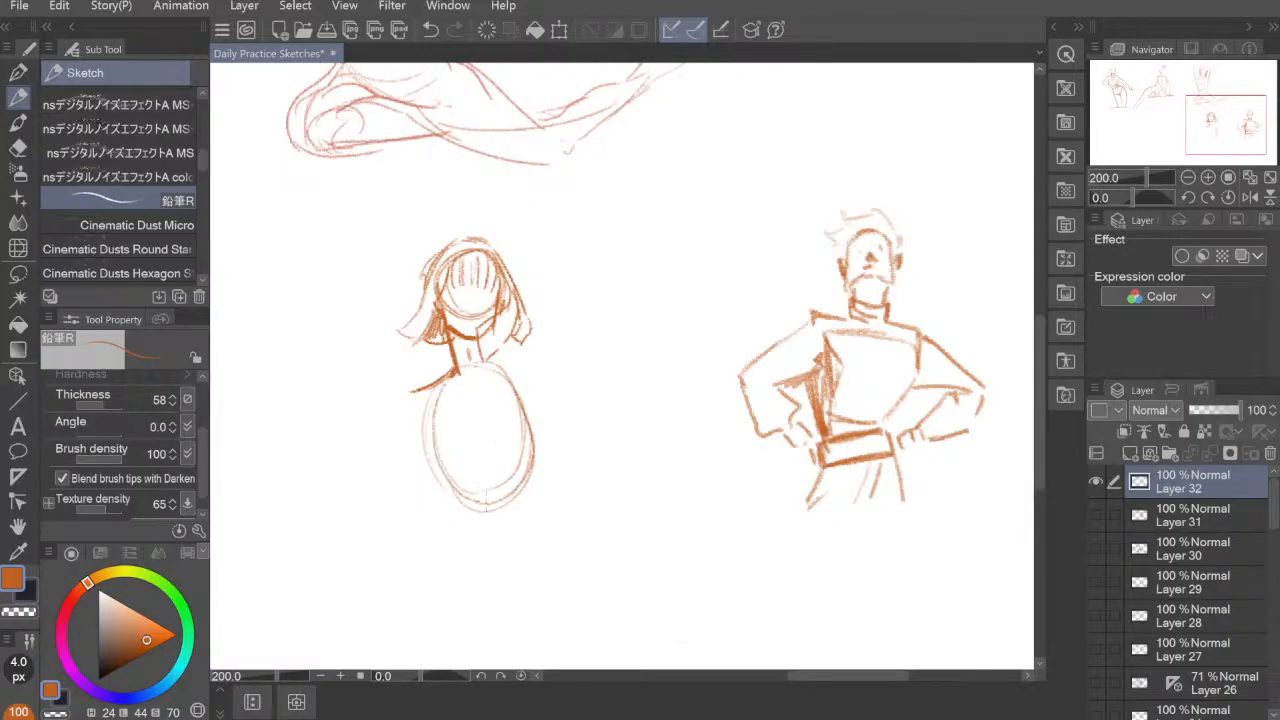
Step: Reinforce both sides of the woman's oval torso and mark a small arch at its base
mouse_move(433, 427)
left_mouse_down()
mouse_move(481, 474)
mouse_move(467, 486)
mouse_move(487, 466)
mouse_move(526, 460)
left_mouse_up()
left_click_drag(508, 372, 532, 466)
left_click_drag(538, 400, 528, 486)
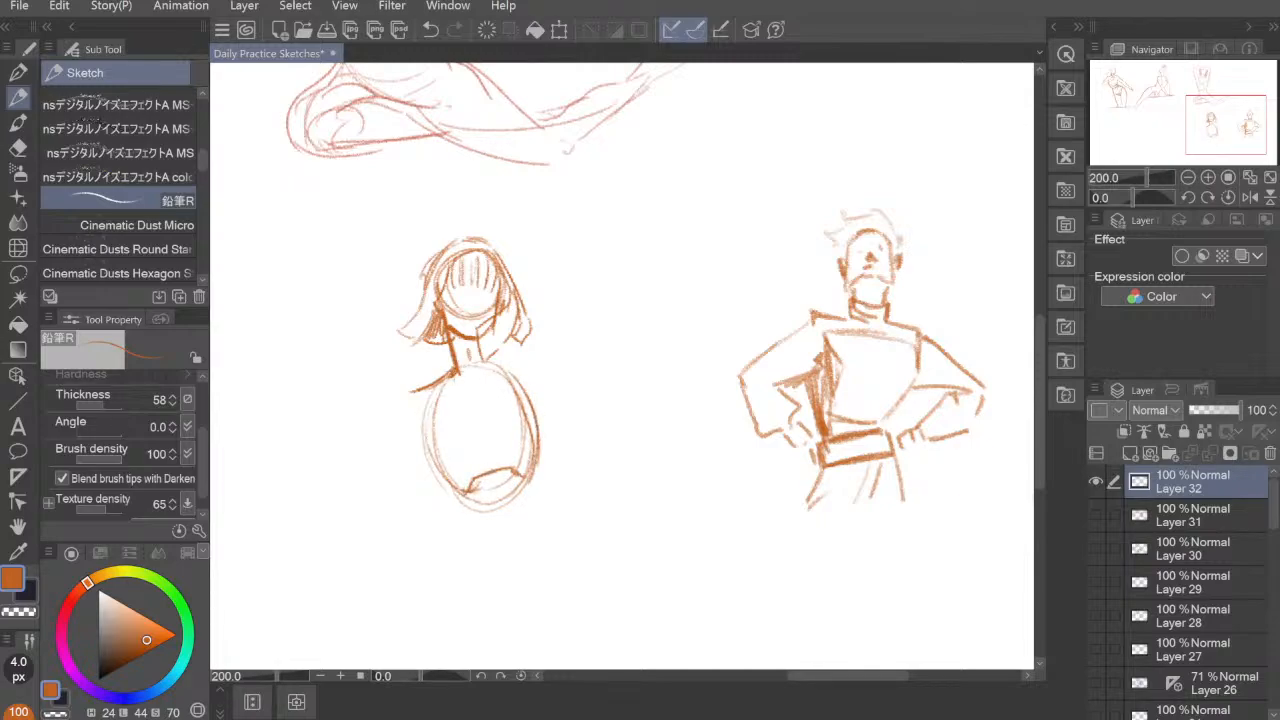
left_click_drag(446, 378, 440, 472)
left_click_drag(434, 402, 472, 510)
mouse_move(433, 417)
left_mouse_down()
mouse_move(448, 490)
mouse_move(511, 523)
mouse_move(459, 480)
mouse_move(532, 474)
left_mouse_up()
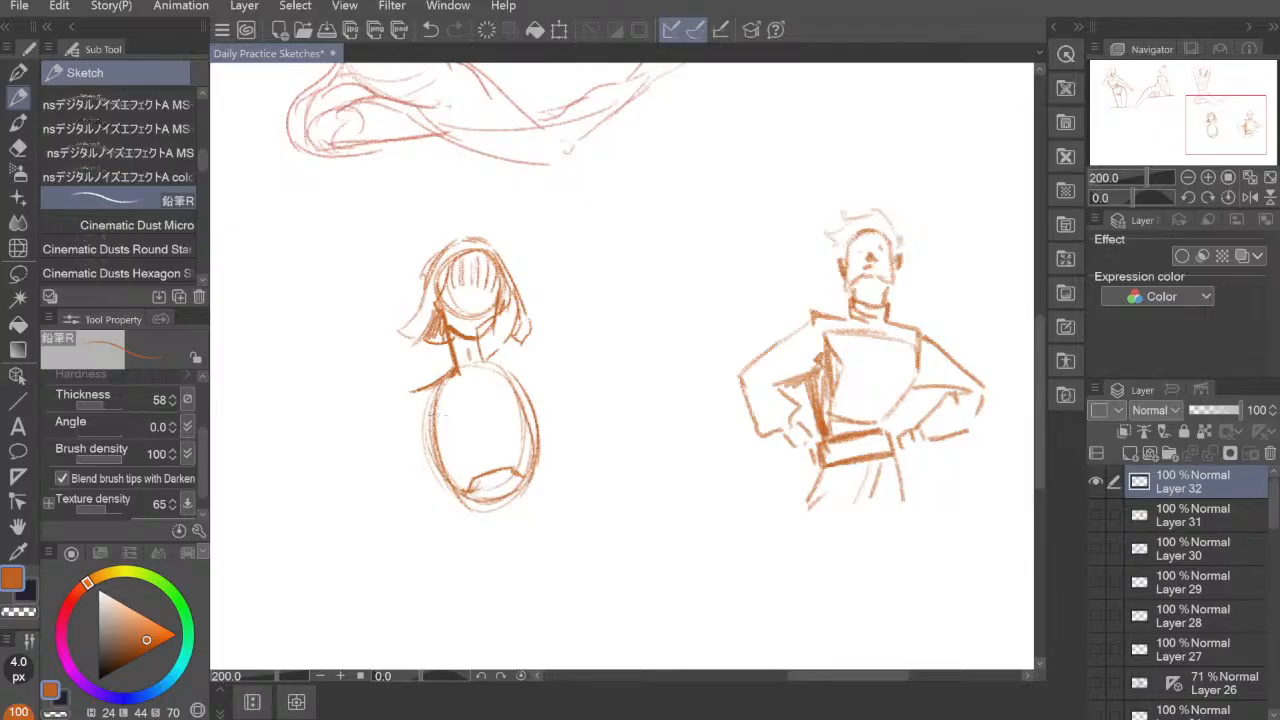
mouse_move(434, 386)
left_mouse_down()
mouse_move(421, 429)
mouse_move(448, 492)
left_mouse_up()
Step: Sketch the woman's arm hanging beside the torso and connect its shoulder to the neck
mouse_move(407, 395)
left_mouse_down()
mouse_move(429, 388)
mouse_move(404, 402)
left_mouse_up()
mouse_move(397, 509)
left_mouse_down()
mouse_move(390, 481)
mouse_move(430, 398)
left_mouse_up()
mouse_move(393, 475)
left_mouse_down()
mouse_move(436, 390)
mouse_move(420, 496)
mouse_move(423, 486)
left_mouse_up()
mouse_move(436, 384)
left_mouse_down()
mouse_move(426, 406)
mouse_move(454, 366)
left_mouse_up()
mouse_move(453, 368)
left_mouse_down()
mouse_move(444, 396)
mouse_move(460, 389)
mouse_move(470, 338)
mouse_move(464, 386)
mouse_move(388, 468)
left_mouse_up()
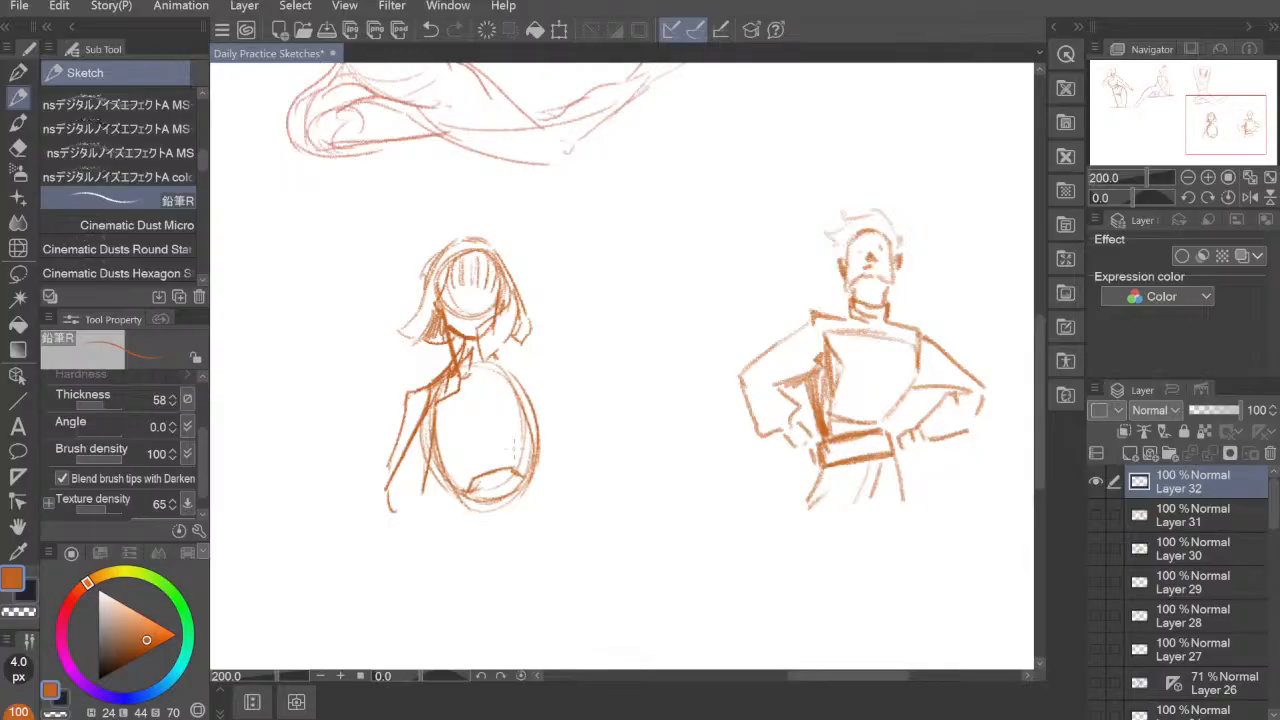
Step: Hatch the woman's far shoulder edge, darken the opposite torso side and draw a curved line across the oval's middle
mouse_move(500, 348)
left_mouse_down()
mouse_move(493, 366)
mouse_move(522, 406)
left_mouse_up()
mouse_move(498, 359)
left_mouse_down()
mouse_move(528, 413)
mouse_move(540, 398)
mouse_move(538, 416)
mouse_move(505, 371)
left_mouse_up()
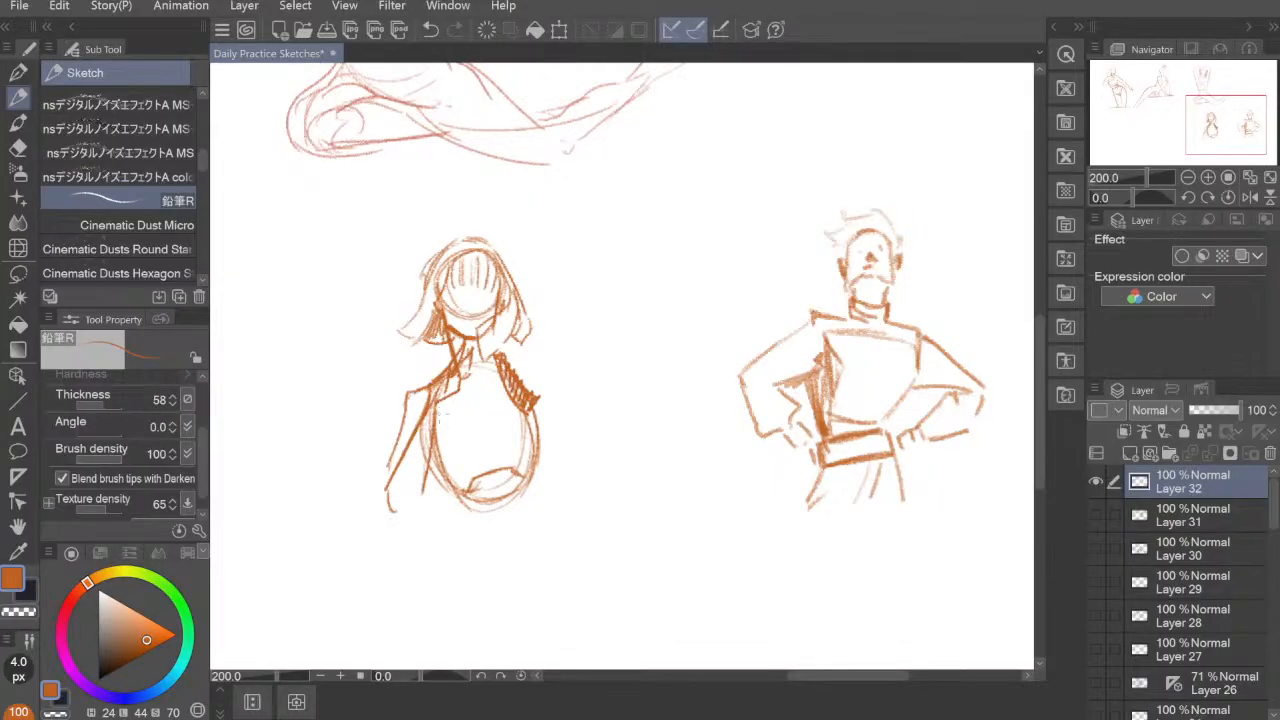
left_click_drag(441, 404, 436, 443)
left_click_drag(446, 364, 439, 380)
left_click_drag(438, 440, 534, 415)
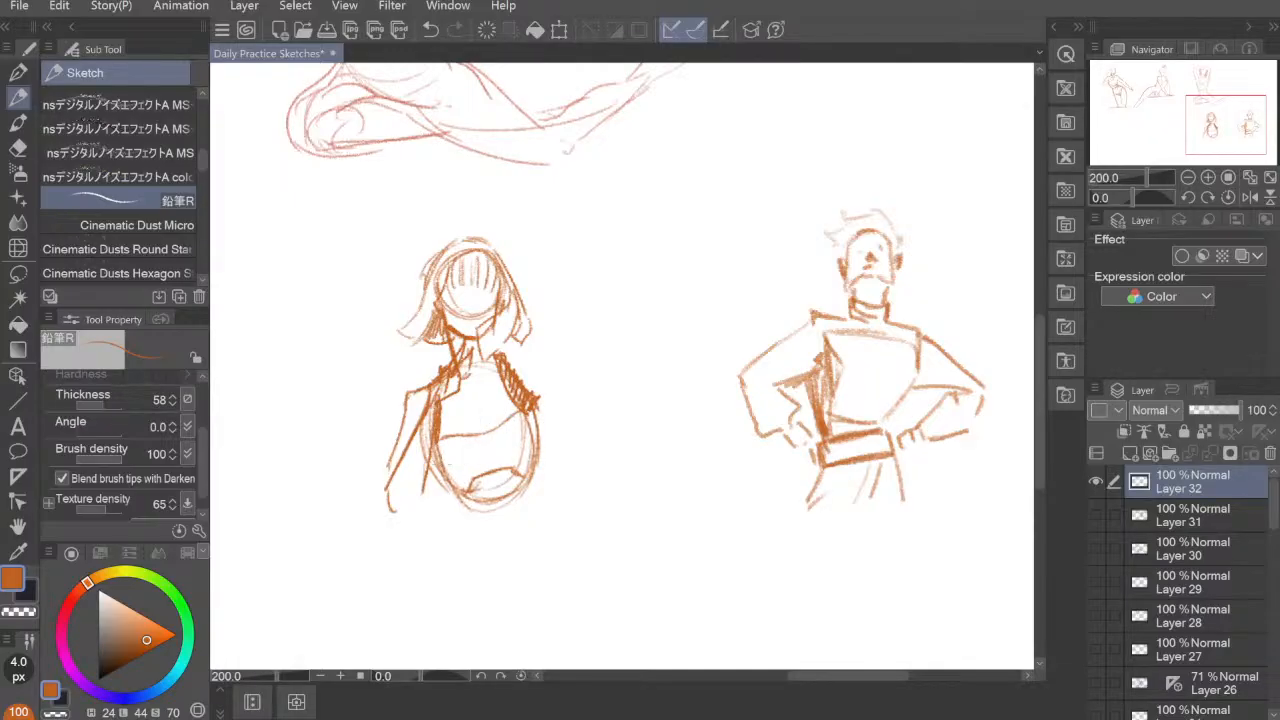
Step: Draw the woman's other arm bent at the elbow, with the forearm crossing the waist and the hand at the opposite side
mouse_move(434, 460)
left_mouse_down()
mouse_move(450, 489)
mouse_move(486, 508)
mouse_move(464, 522)
left_mouse_up()
mouse_move(470, 503)
left_mouse_down()
mouse_move(458, 528)
mouse_move(420, 486)
mouse_move(420, 510)
mouse_move(440, 488)
mouse_move(438, 528)
mouse_move(446, 498)
left_mouse_up()
mouse_move(436, 500)
left_mouse_down()
mouse_move(480, 488)
mouse_move(454, 494)
left_mouse_up()
left_click_drag(474, 490, 548, 476)
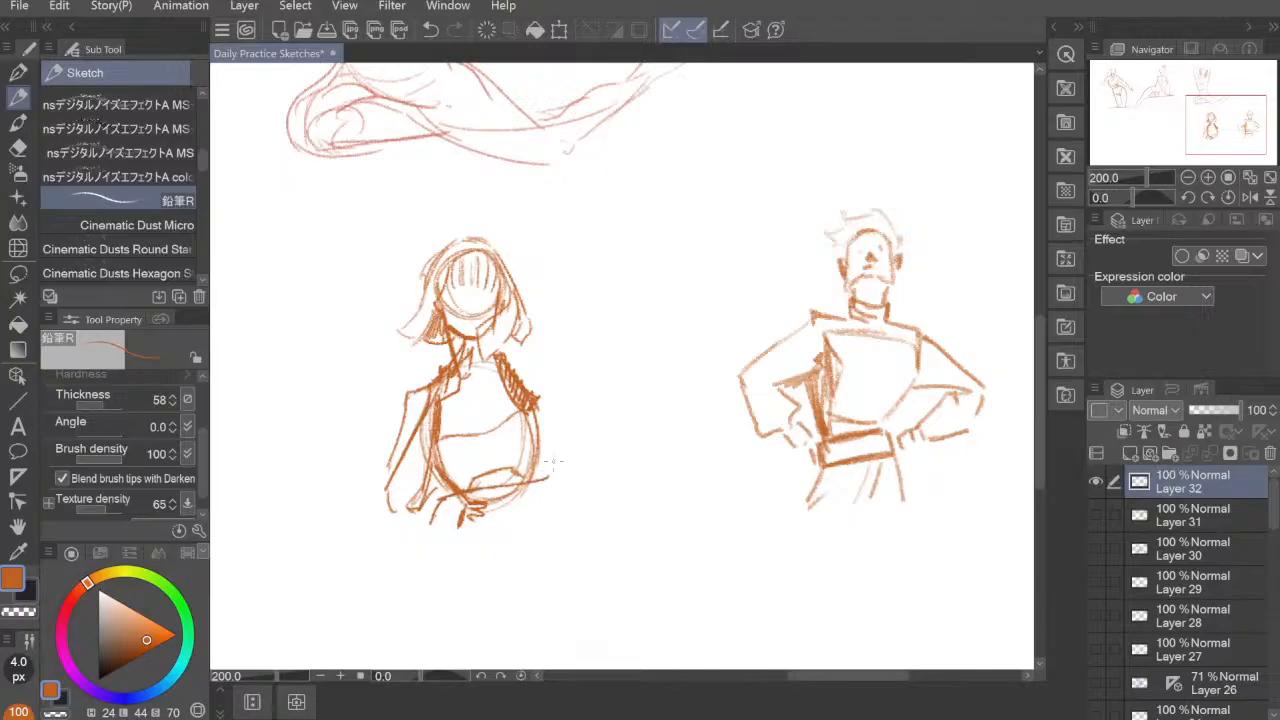
mouse_move(504, 360)
left_mouse_down()
mouse_move(546, 346)
mouse_move(566, 478)
mouse_move(548, 486)
left_mouse_up()
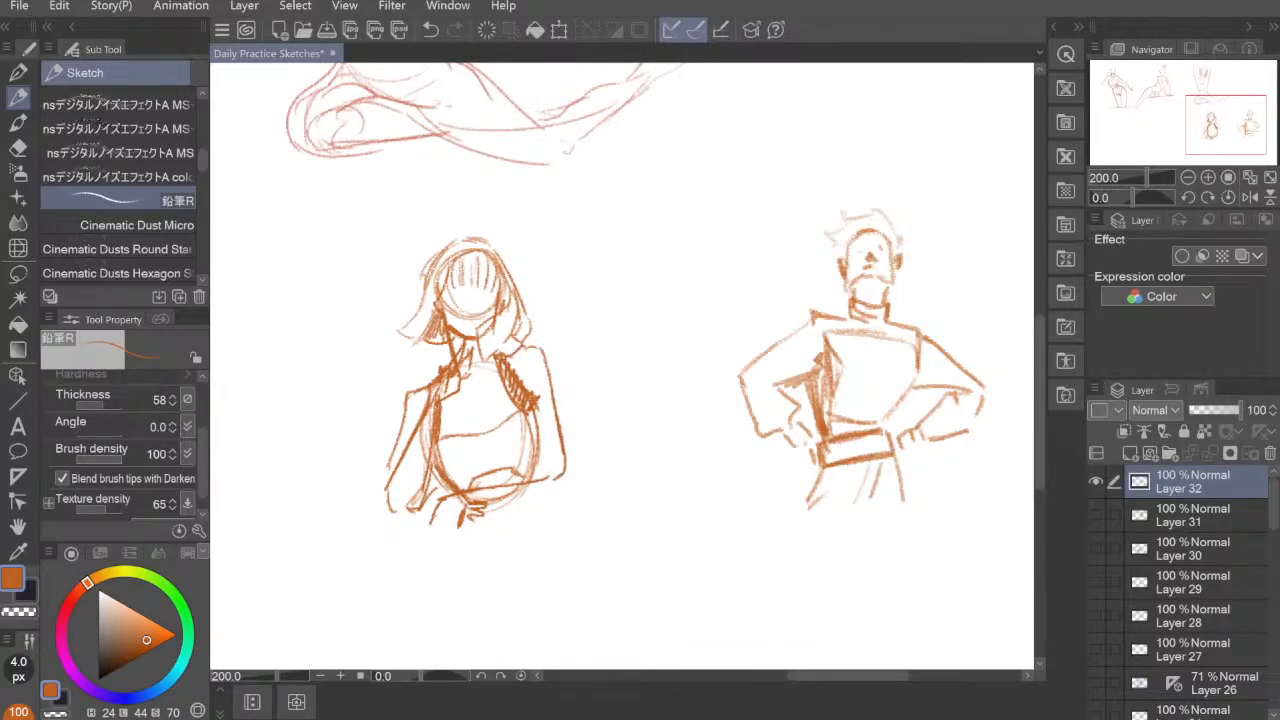
Step: Darken the upper edge of the woman's crossing forearm and the torso edge beside the elbow
mouse_move(456, 486)
left_mouse_down()
mouse_move(442, 502)
mouse_move(460, 510)
mouse_move(526, 466)
left_mouse_up()
mouse_move(478, 480)
left_mouse_down()
mouse_move(530, 458)
mouse_move(454, 504)
mouse_move(550, 470)
mouse_move(534, 456)
left_mouse_up()
left_click_drag(540, 396, 536, 456)
Step: Sketch the woman's hips and upper thighs with fold lines below the forearm, and strengthen the lower torso side
left_click_drag(458, 508, 441, 562)
left_click_drag(530, 480, 548, 592)
left_click_drag(456, 522, 426, 590)
left_click_drag(532, 490, 460, 508)
mouse_move(530, 504)
left_mouse_down()
mouse_move(461, 550)
mouse_move(522, 567)
left_mouse_up()
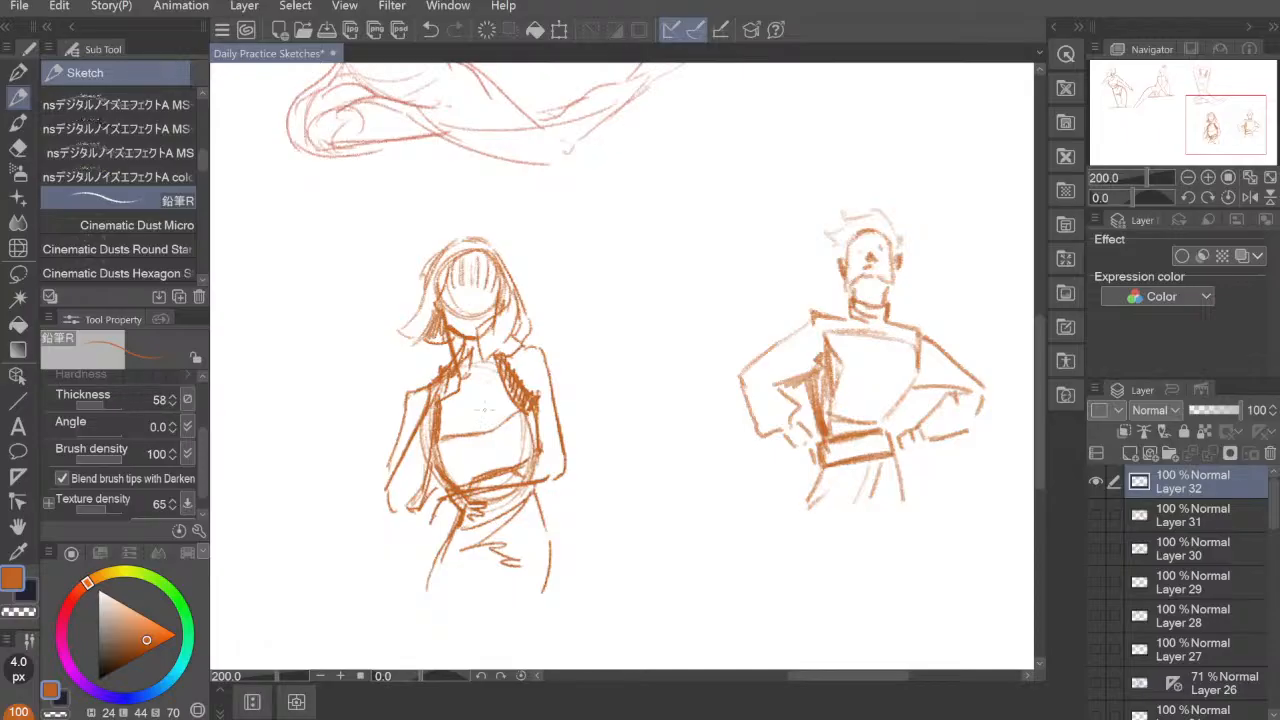
left_click_drag(438, 433, 460, 486)
left_click_drag(624, 545, 651, 523)
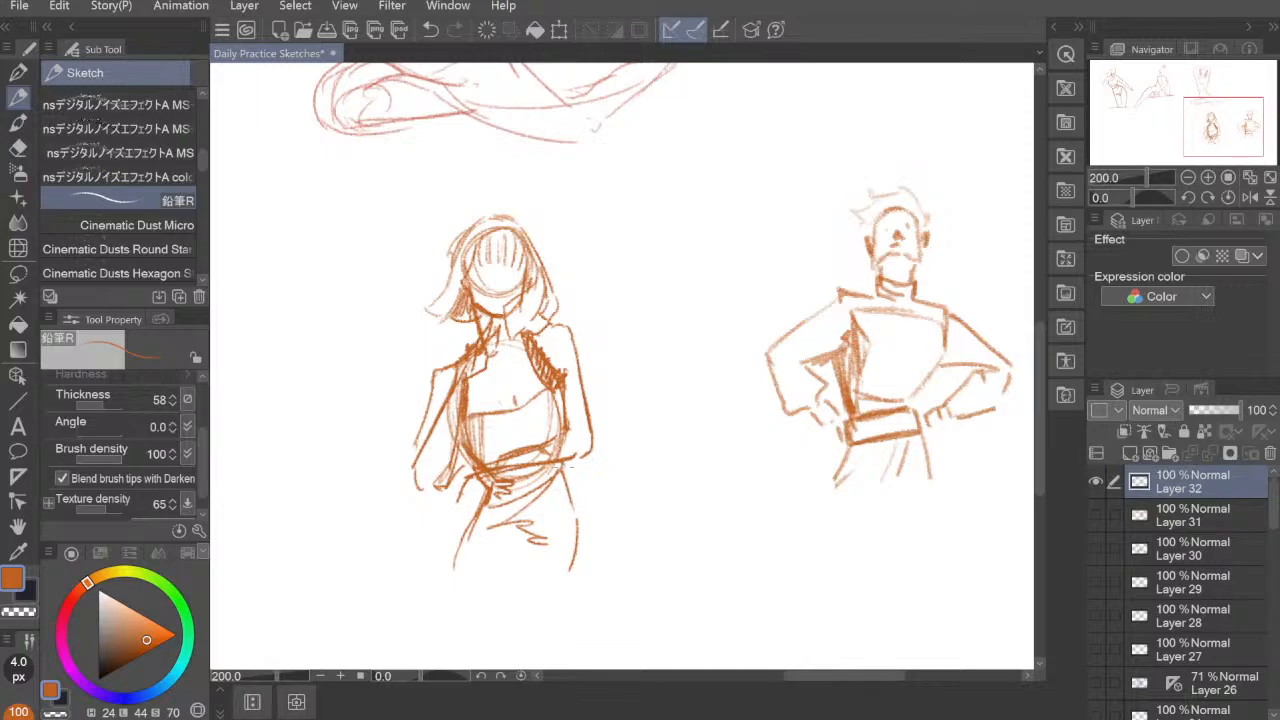
Step: Extend and darken the woman's outer thigh lines from the waist down on both sides
left_click_drag(563, 469, 588, 578)
left_click_drag(486, 486, 457, 586)
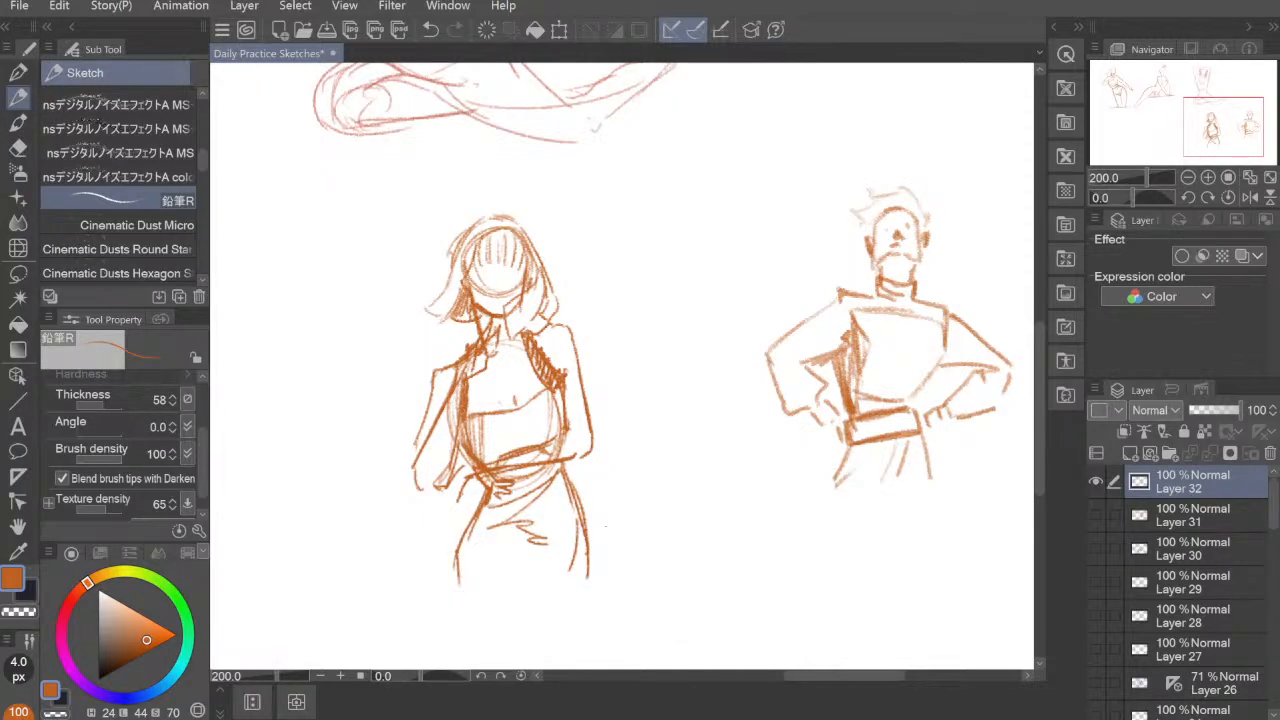
left_click_drag(786, 429, 750, 480)
scroll(791, 486, "down", 2)
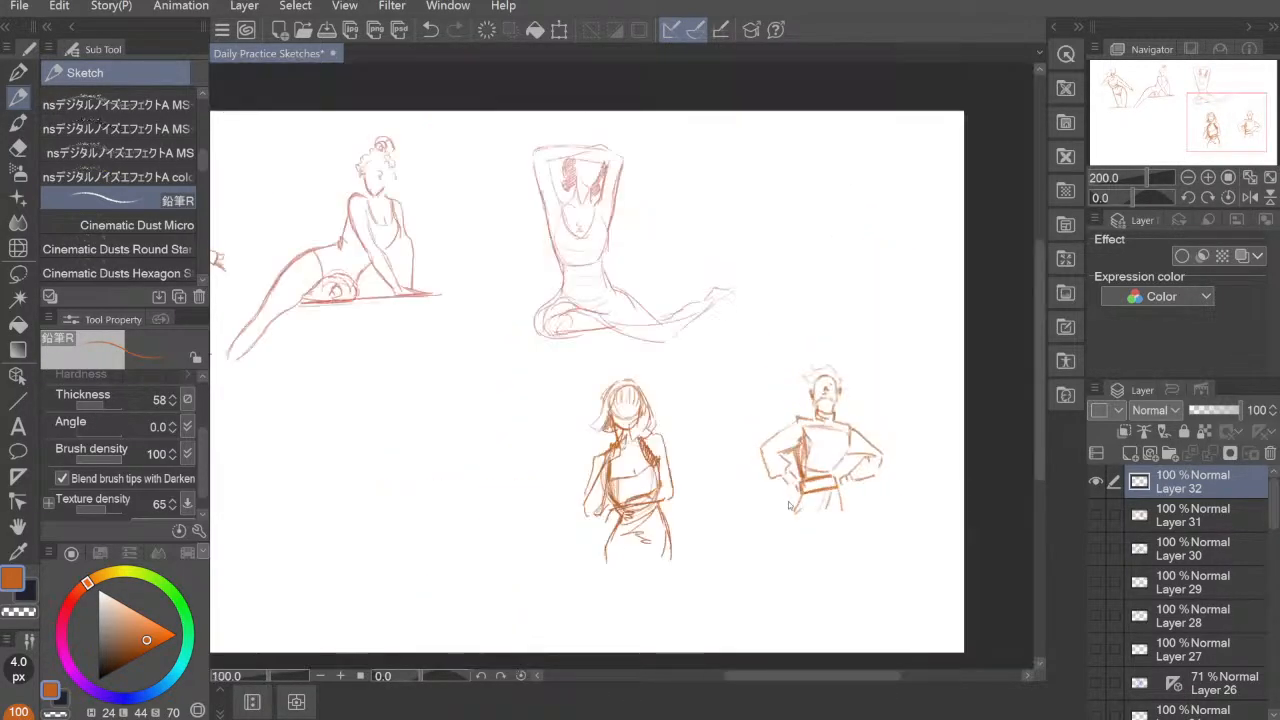
scroll(791, 506, "up", 1)
scroll(641, 395, "up", 1)
Step: Start a new animation project with the Custom preset and an output frame of 1920 × 1080 px at resolution 144
left_click(59, 5)
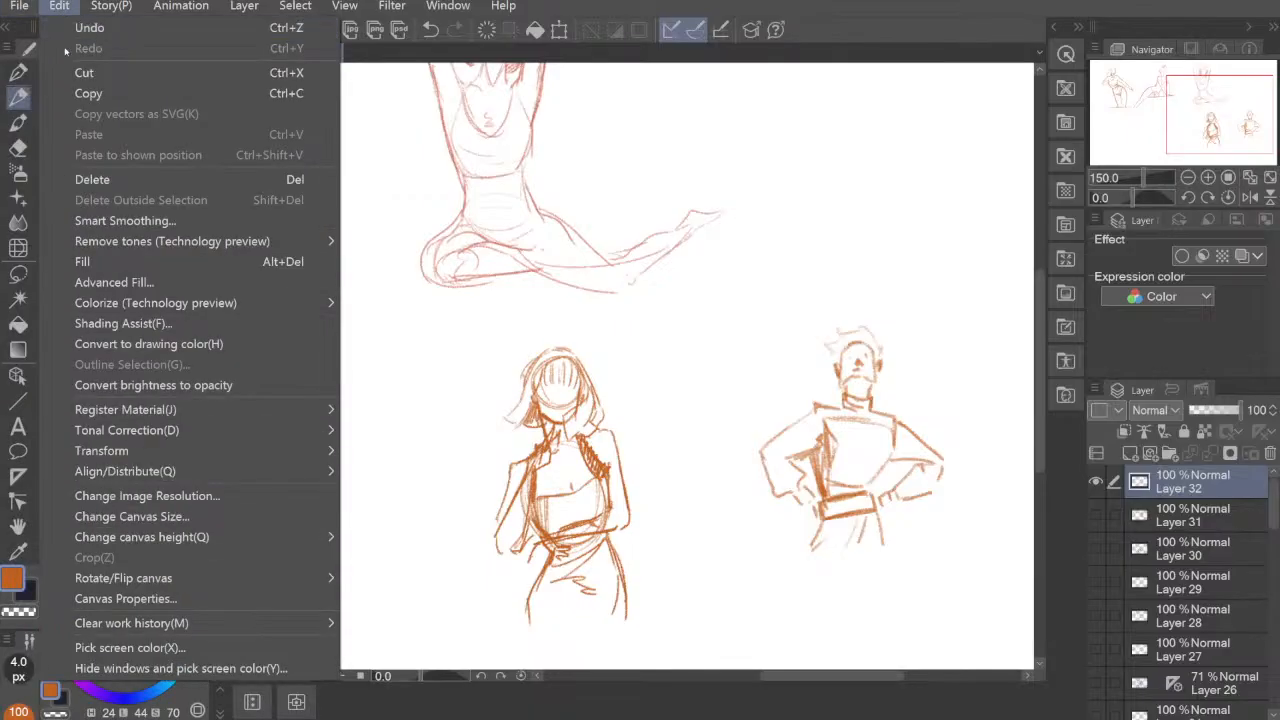
left_click(40, 24)
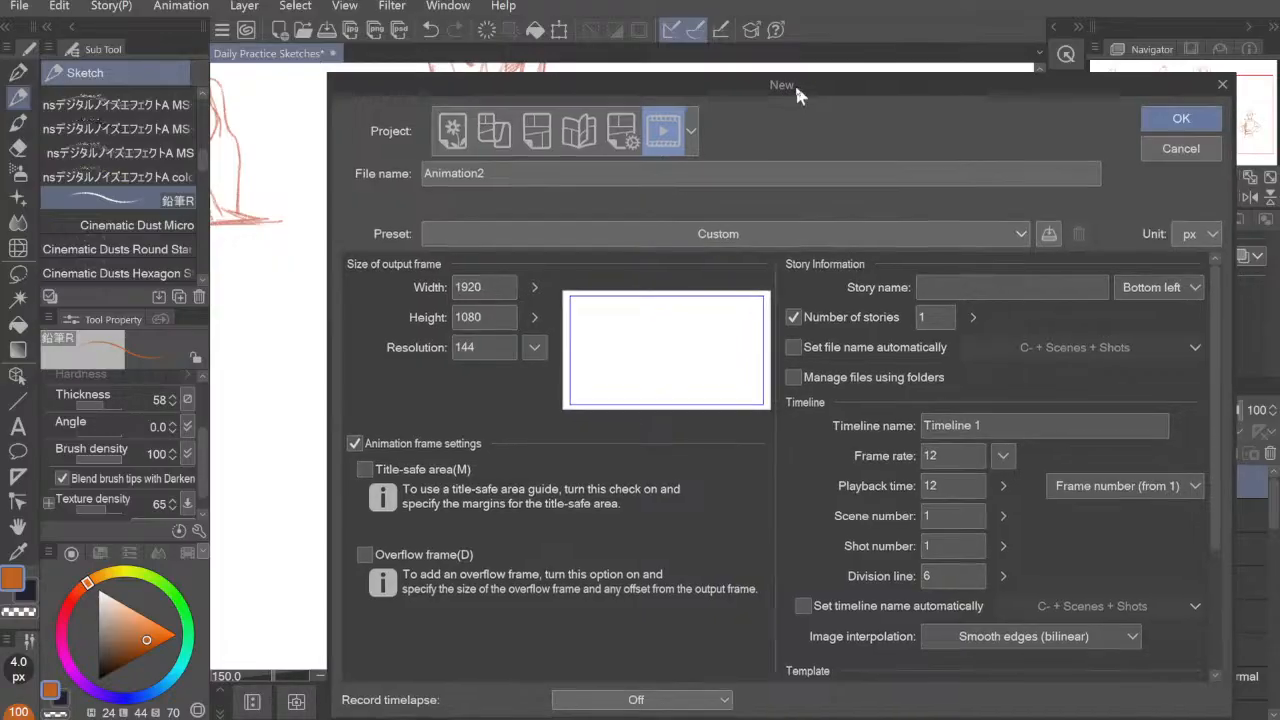
left_click_drag(797, 86, 662, 34)
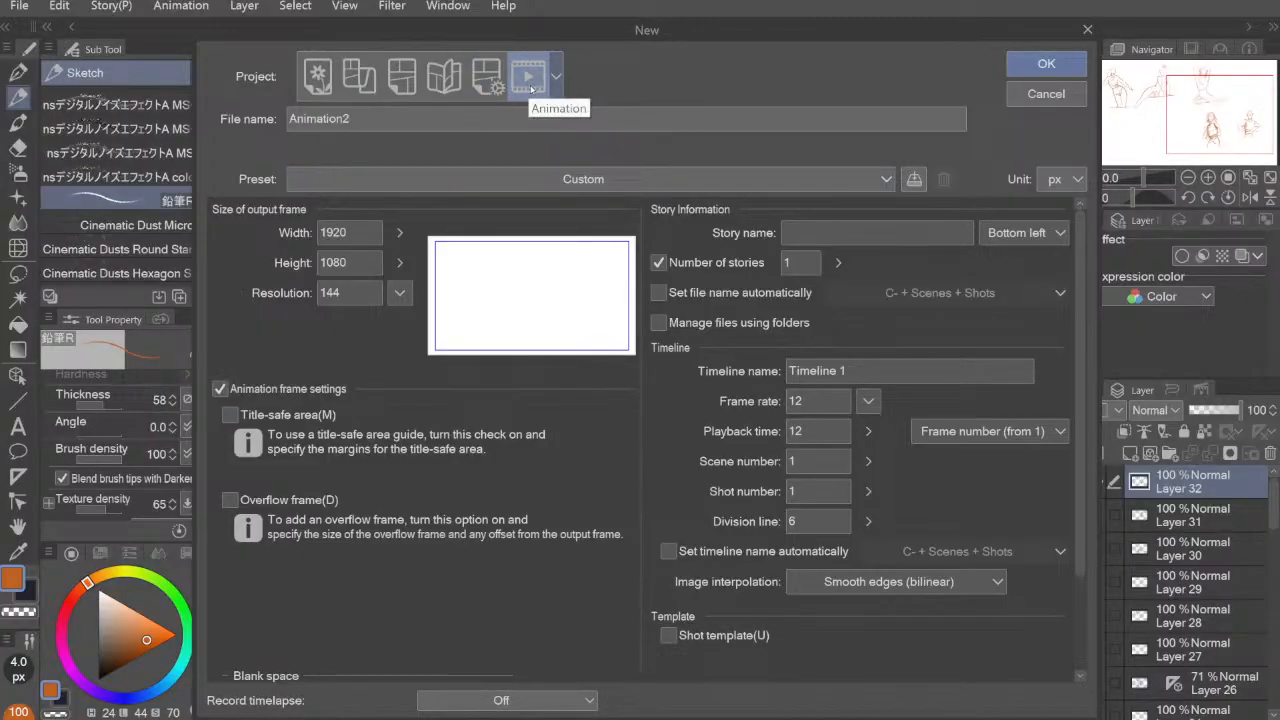
left_click(487, 184)
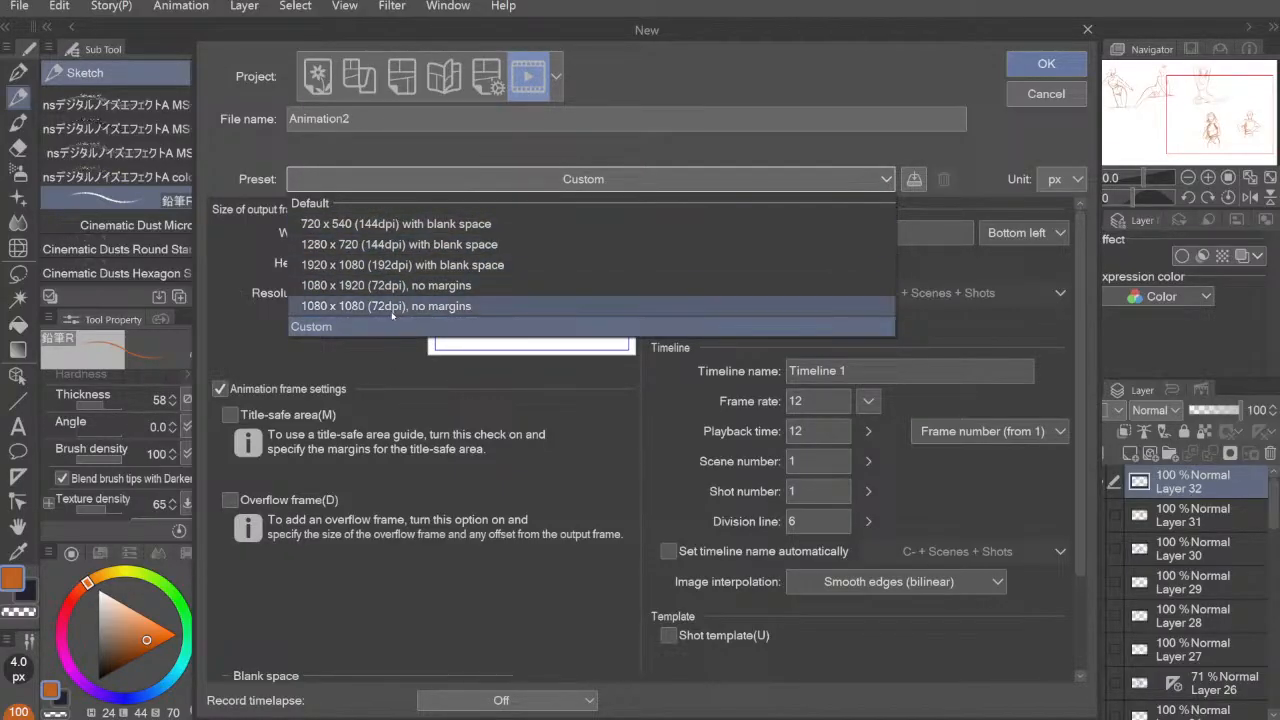
left_click(459, 327)
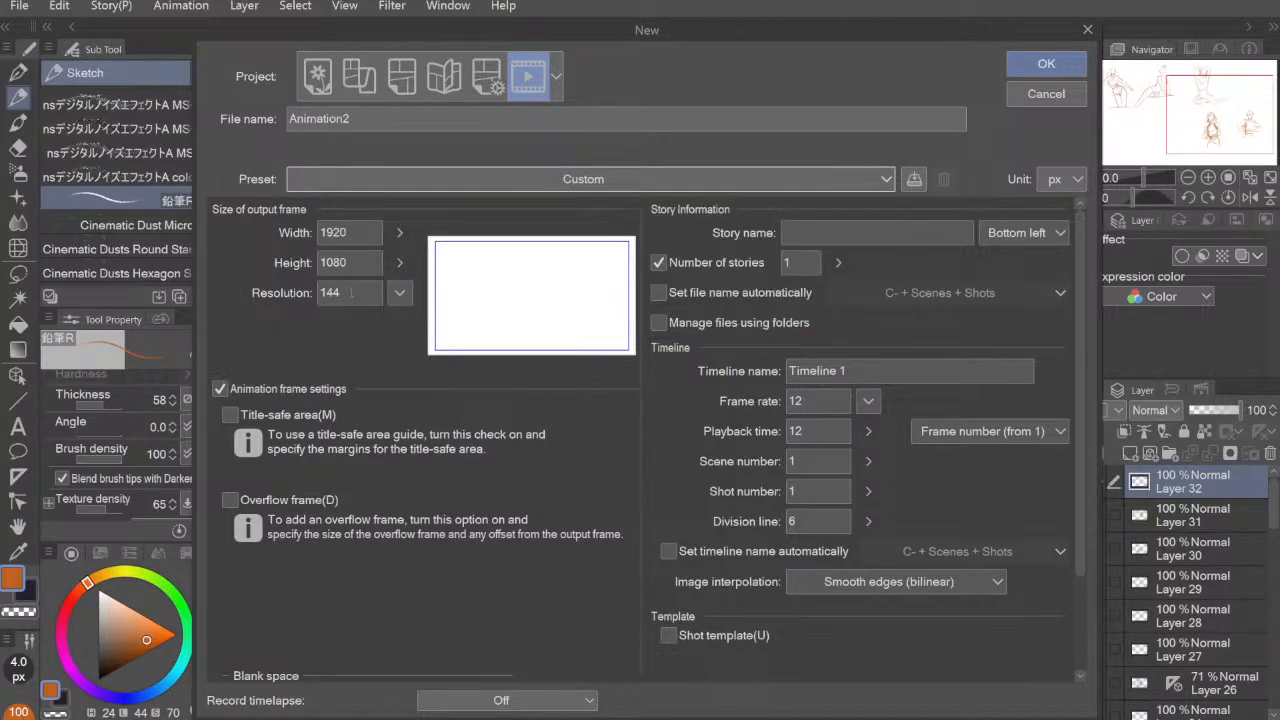
double_click(351, 292)
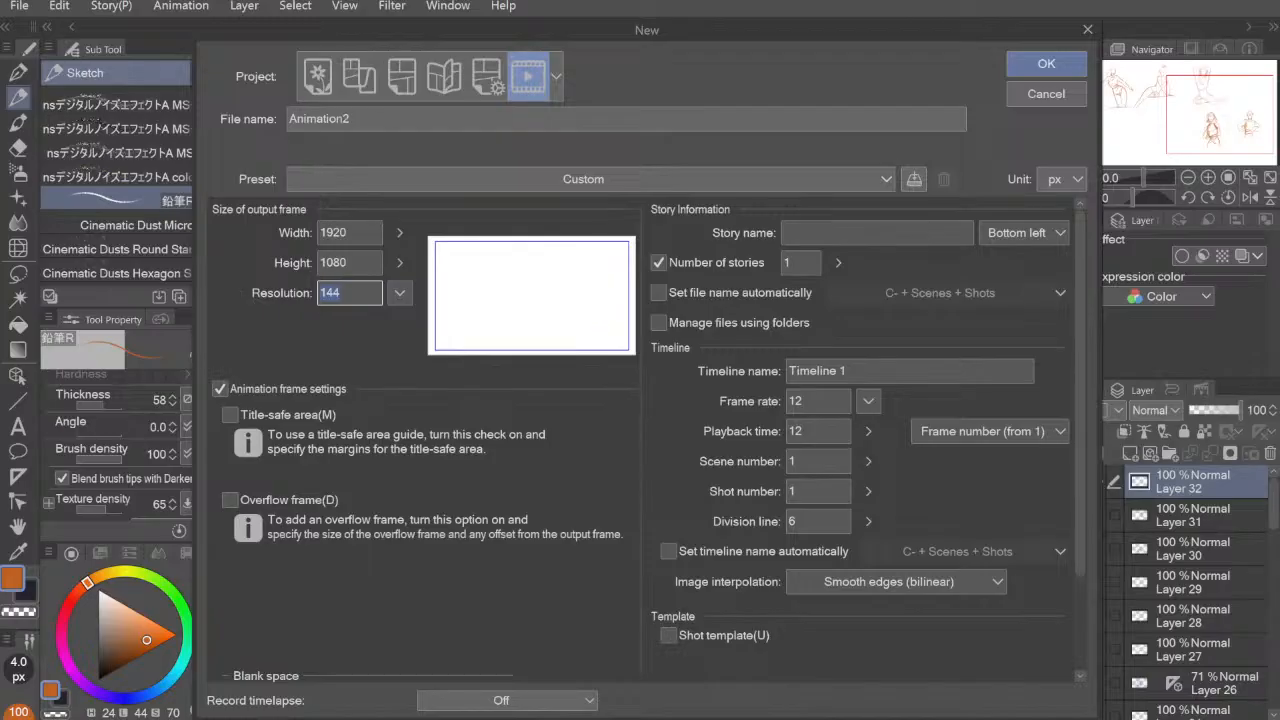
left_click(362, 236)
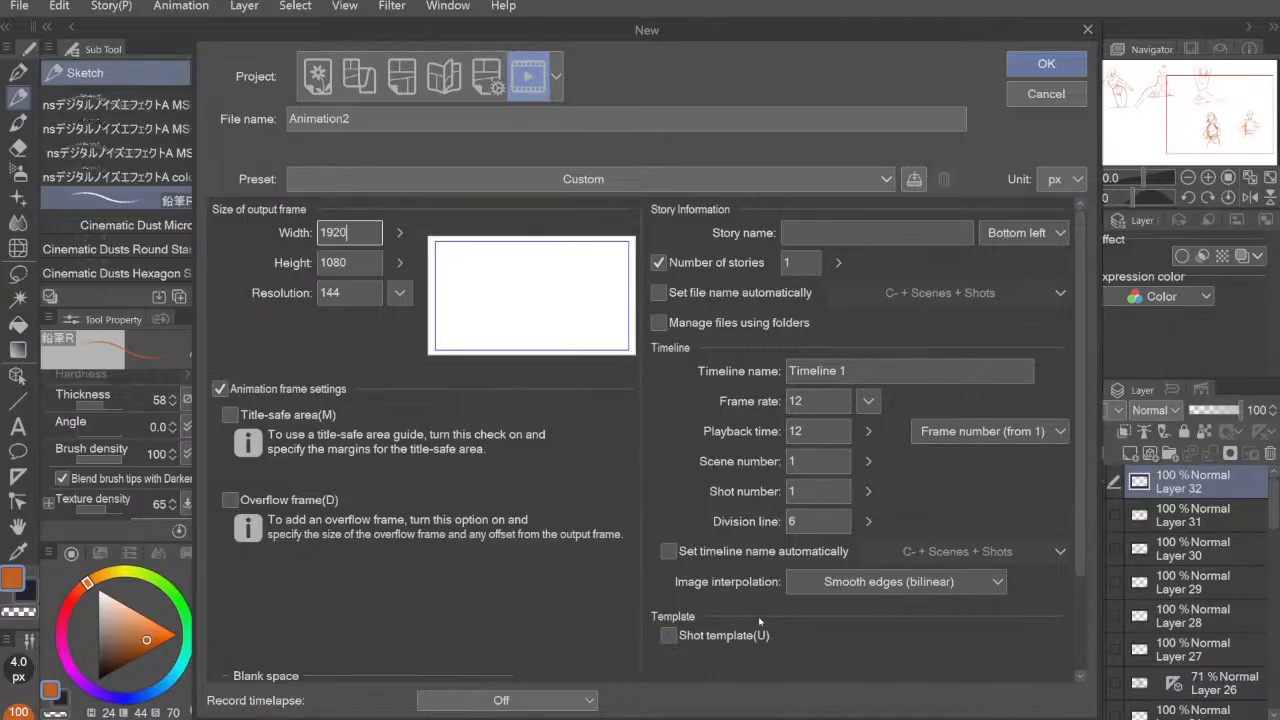
Step: Set the frame rate to 12 fps, leave timelapse recording off and create the animation file
left_click(867, 401)
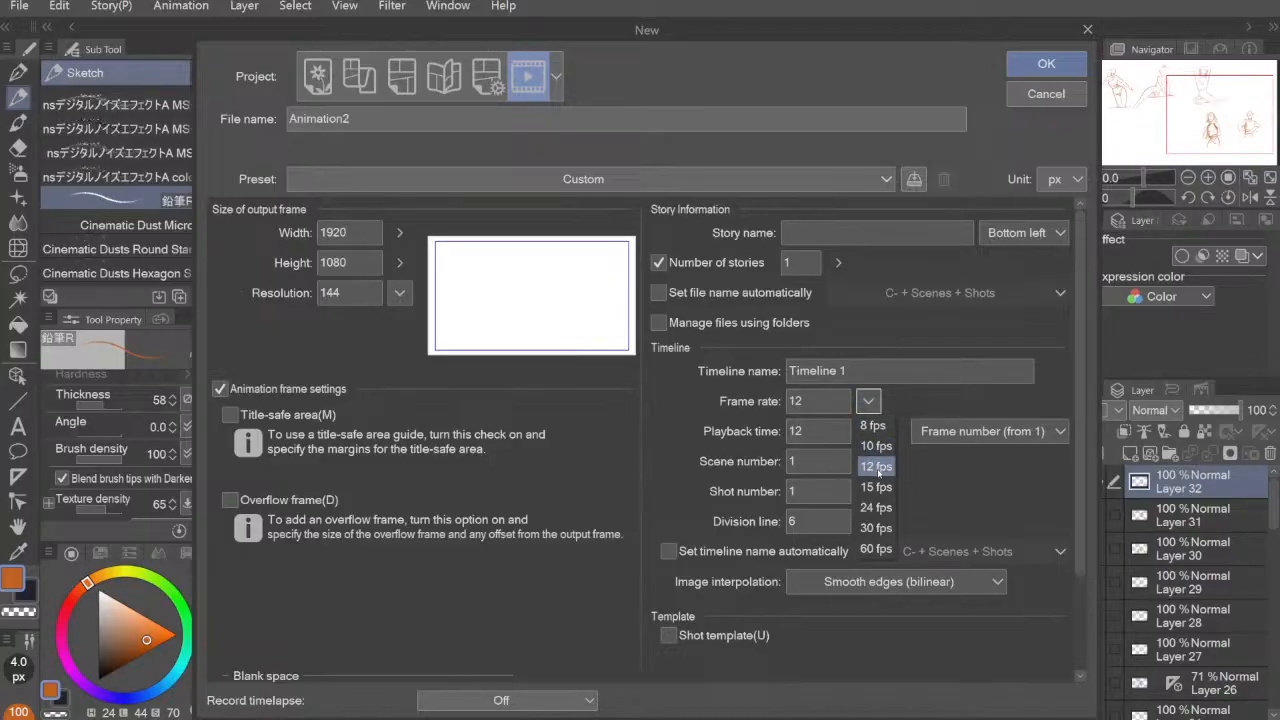
left_click(877, 528)
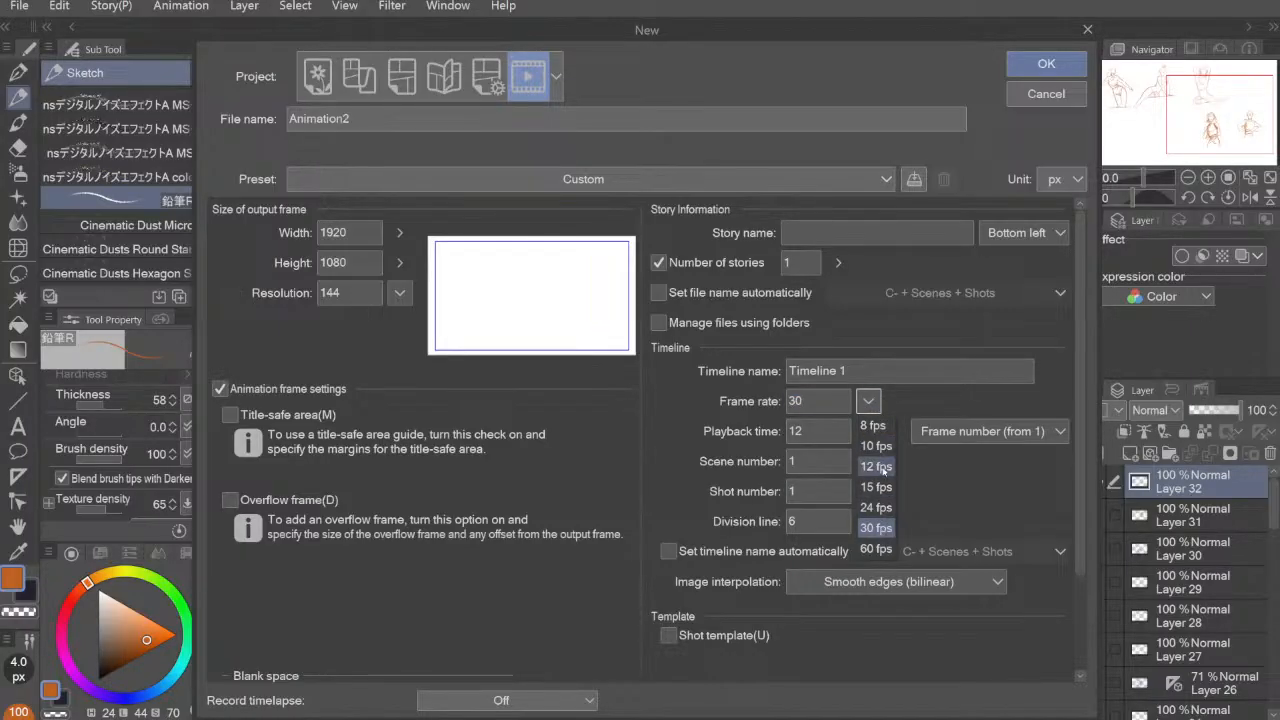
left_click(880, 467)
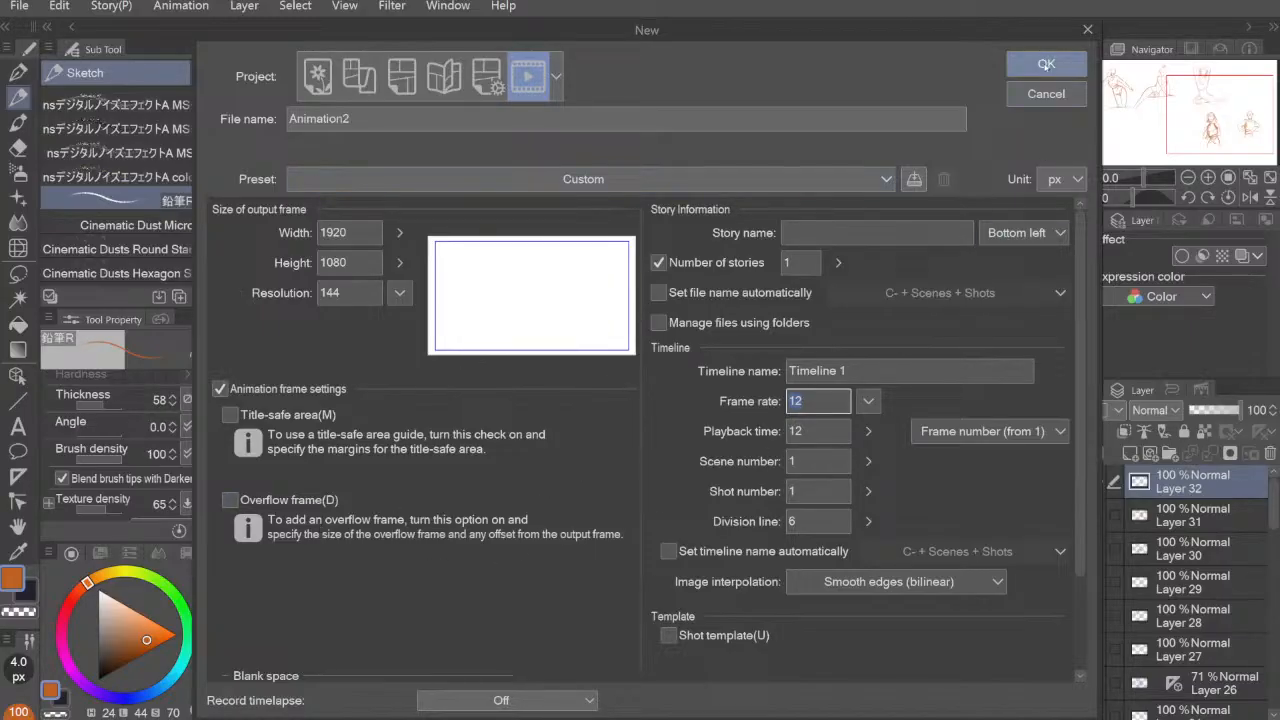
left_click(532, 703)
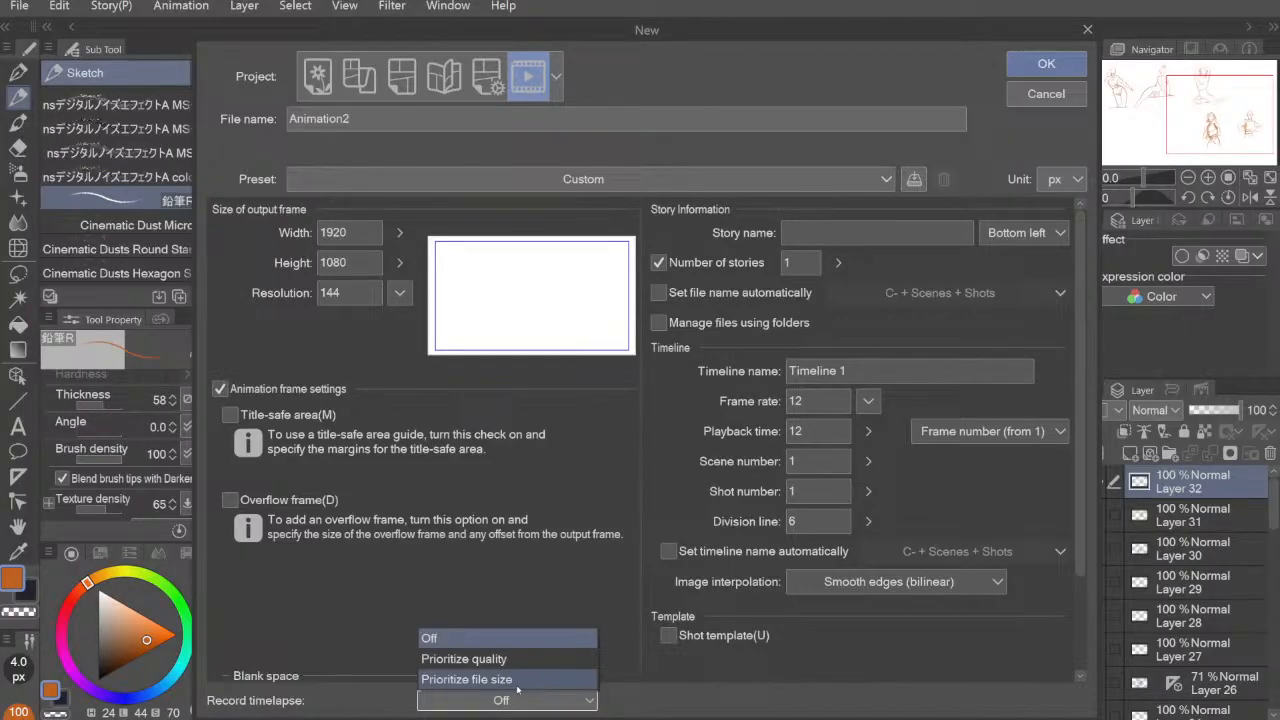
left_click(540, 593)
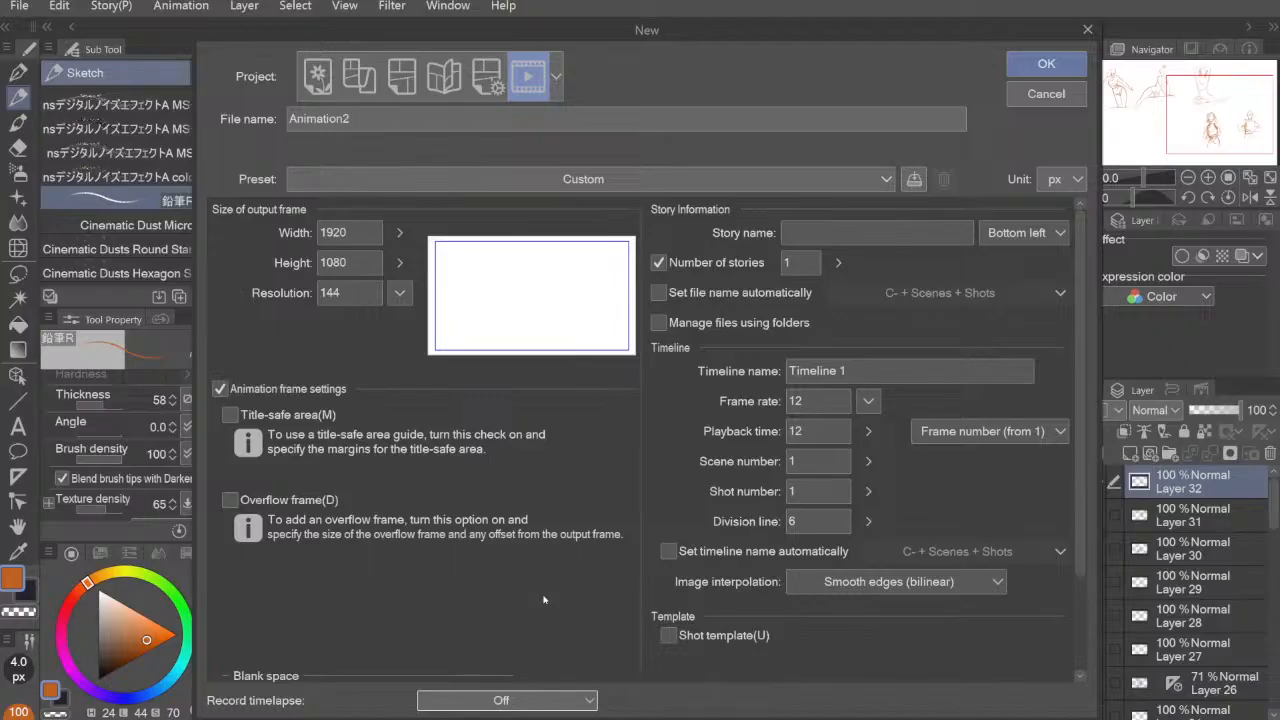
left_click(1048, 62)
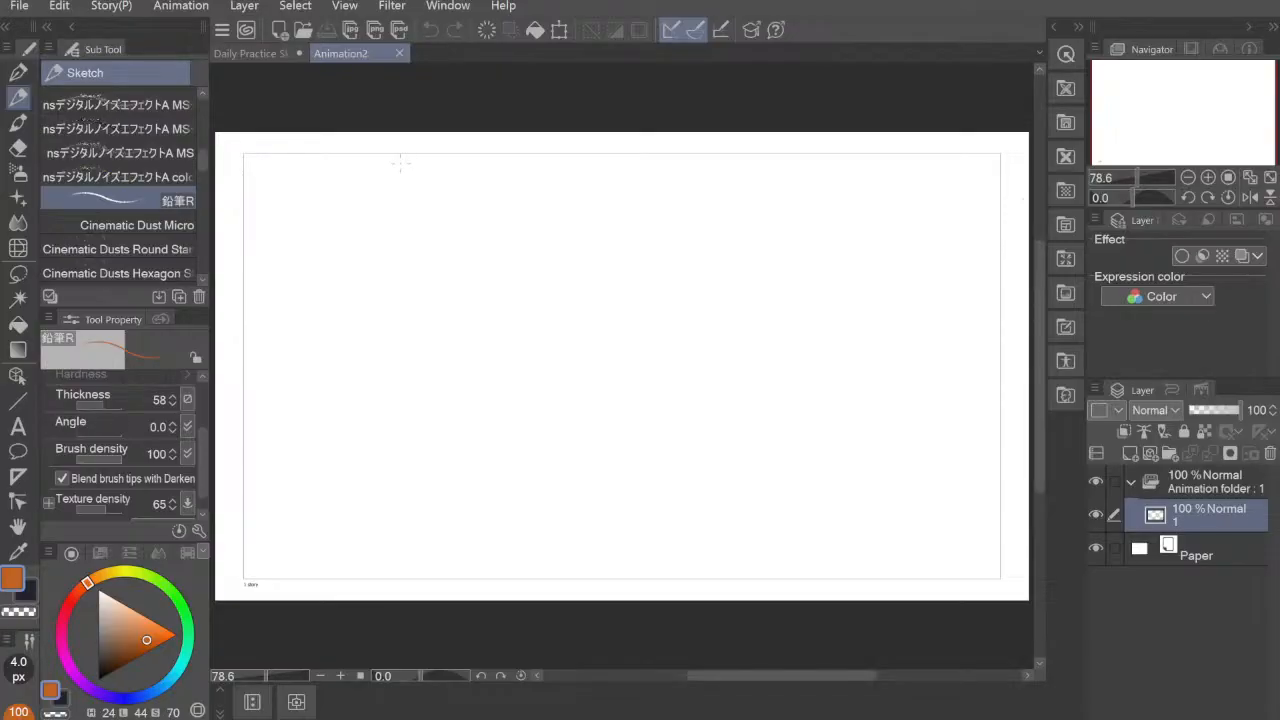
Step: Try a looping test stroke on the new canvas, undo it and enlarge the pencil brush to 17 px
mouse_move(400, 162)
left_mouse_down()
mouse_move(451, 333)
mouse_move(313, 460)
mouse_move(553, 314)
mouse_move(553, 395)
left_mouse_up()
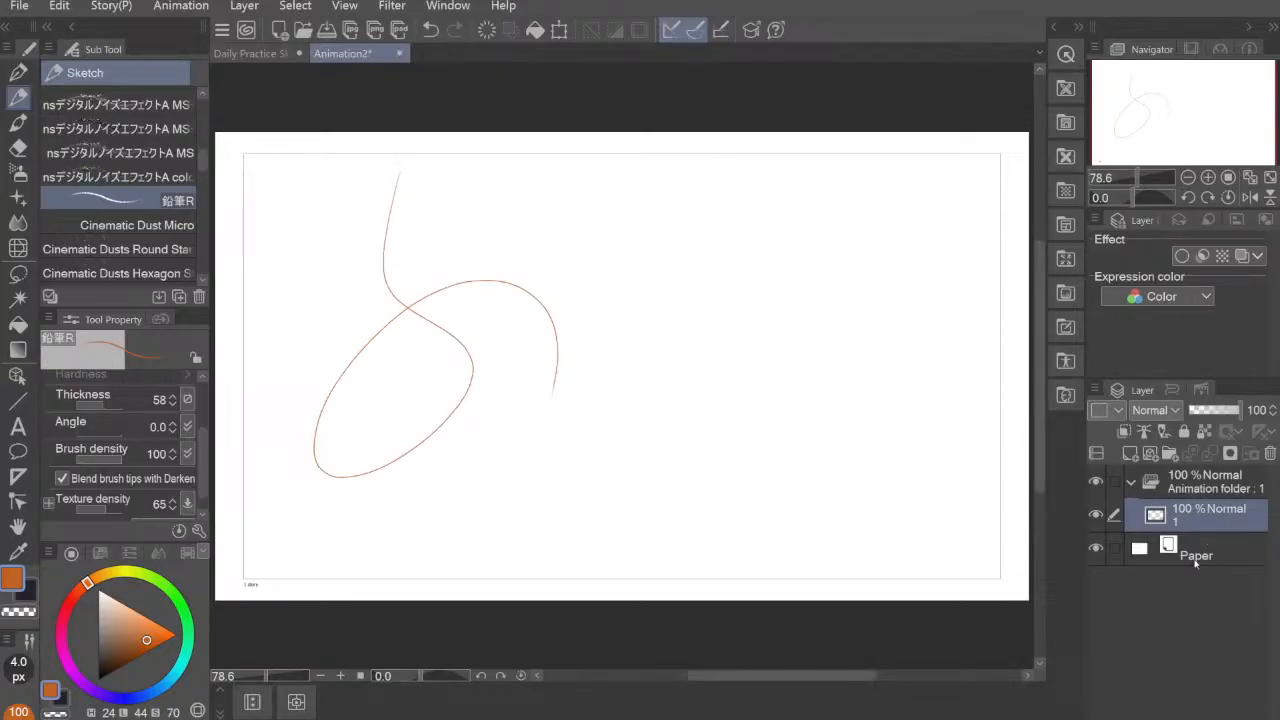
key("ctrl+z")
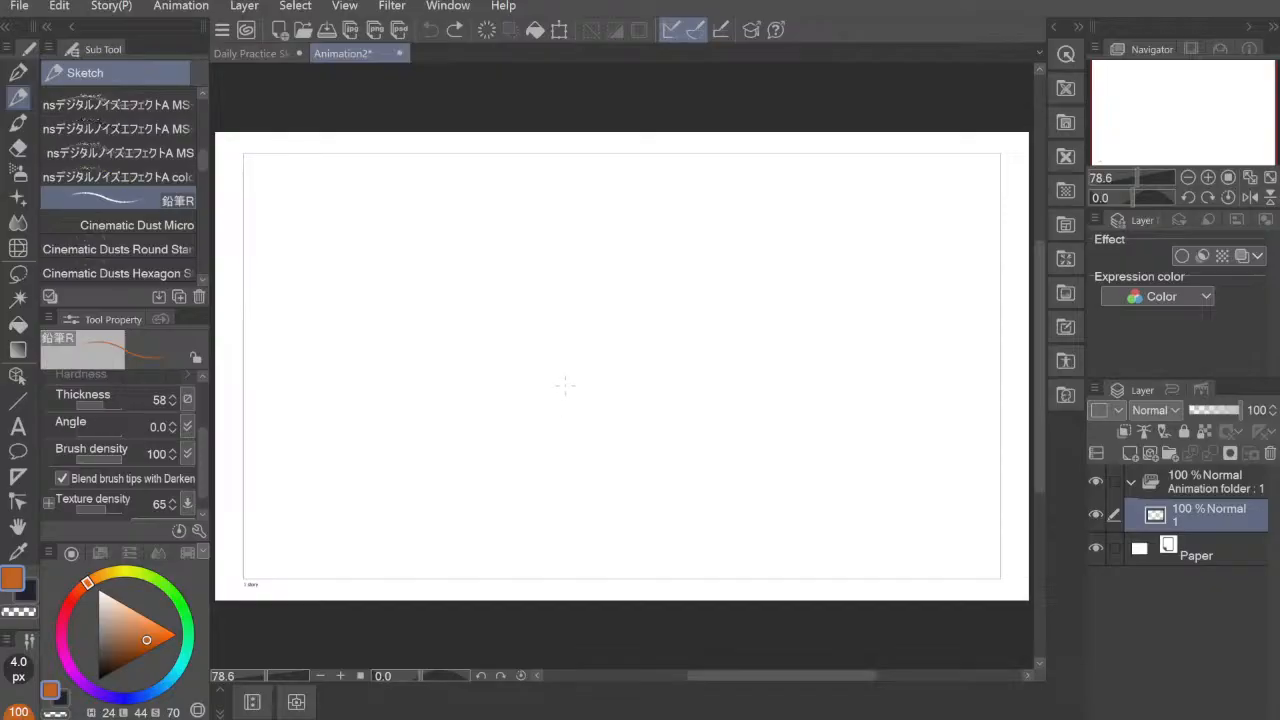
key("]")
key("]")
key("]")
key("]")
key("]")
key("]")
key("]")
key("]")
key("]")
key("]")
key("]")
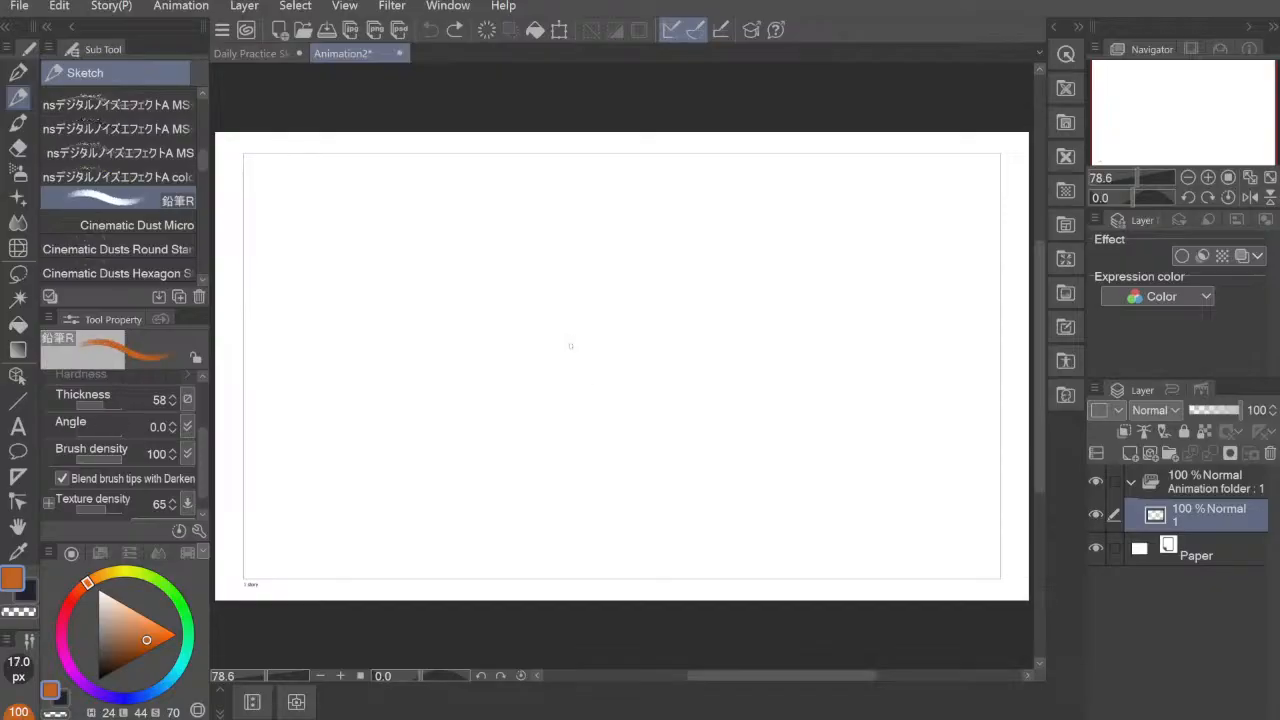
Step: Try handwriting the word "Timeline" across the upper canvas and undo all of its strokes
mouse_move(572, 273)
left_mouse_down()
mouse_move(580, 414)
mouse_move(460, 438)
mouse_move(635, 335)
mouse_move(567, 318)
mouse_move(572, 418)
left_mouse_up()
key("ctrl+z")
key("[")
key("[")
key("[")
key("ctrl+z")
left_click_drag(468, 268, 476, 328)
mouse_move(436, 286)
left_mouse_down()
mouse_move(494, 276)
mouse_move(494, 302)
mouse_move(584, 296)
mouse_move(634, 258)
mouse_move(674, 256)
left_mouse_up()
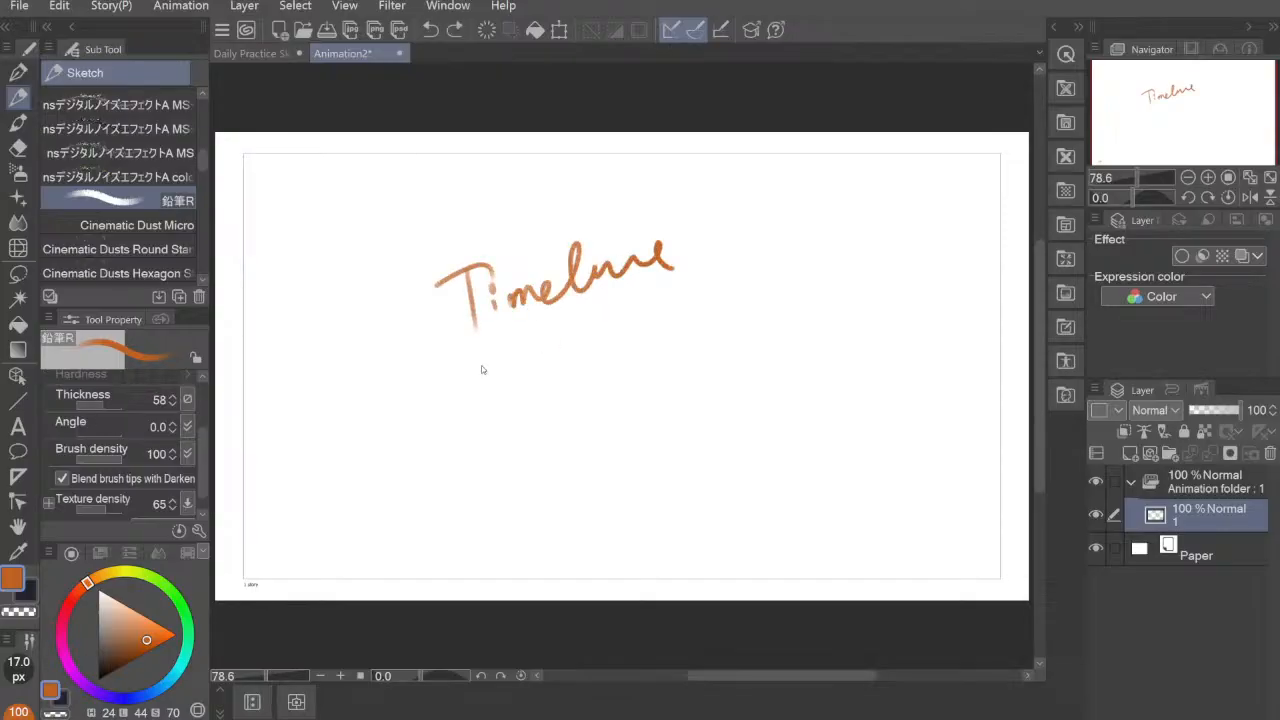
key("ctrl+z")
key("ctrl+z")
key("ctrl+z")
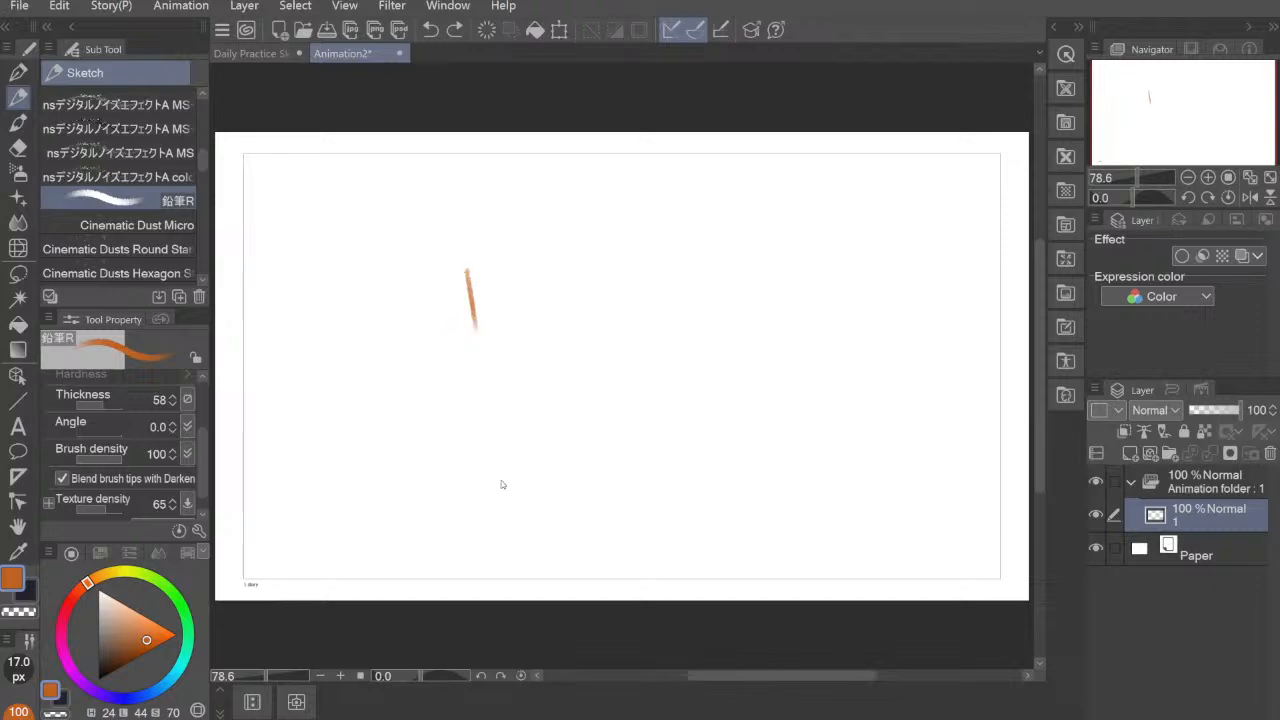
key("ctrl+z")
Step: Show the timeline, select its Paper track and collapse the animation folder in the layer list
left_click(217, 691)
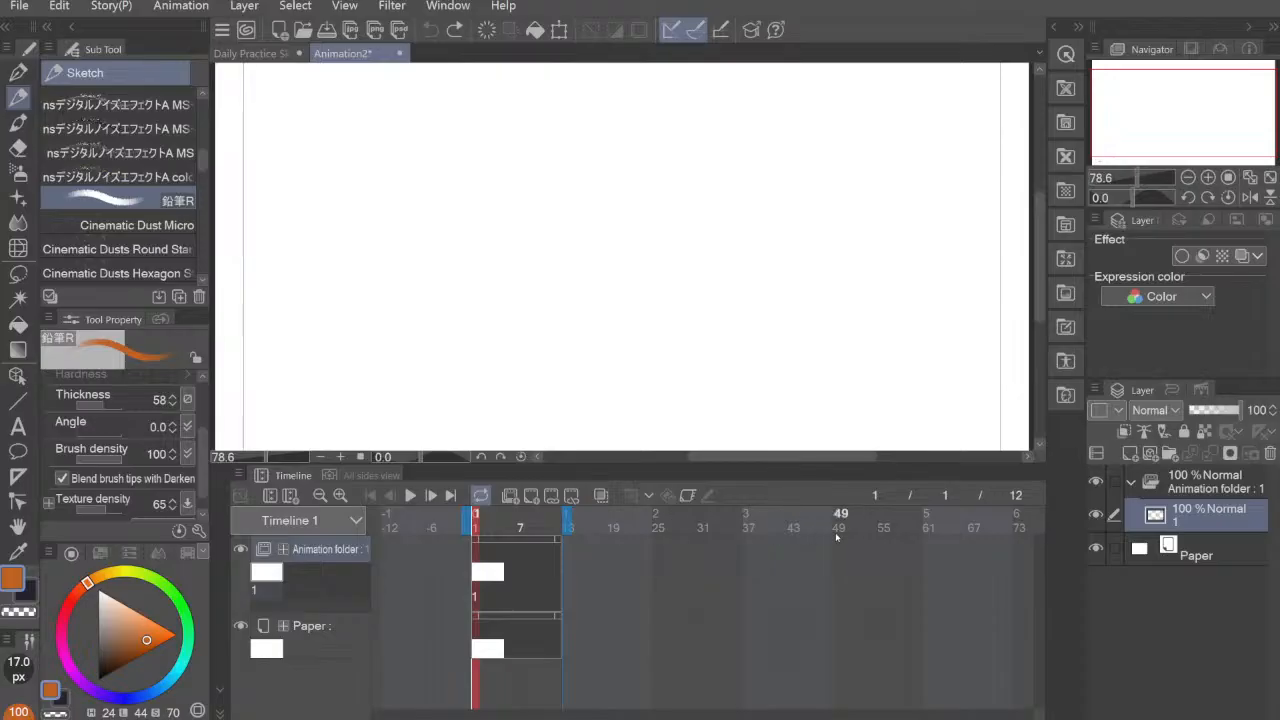
left_click(340, 642)
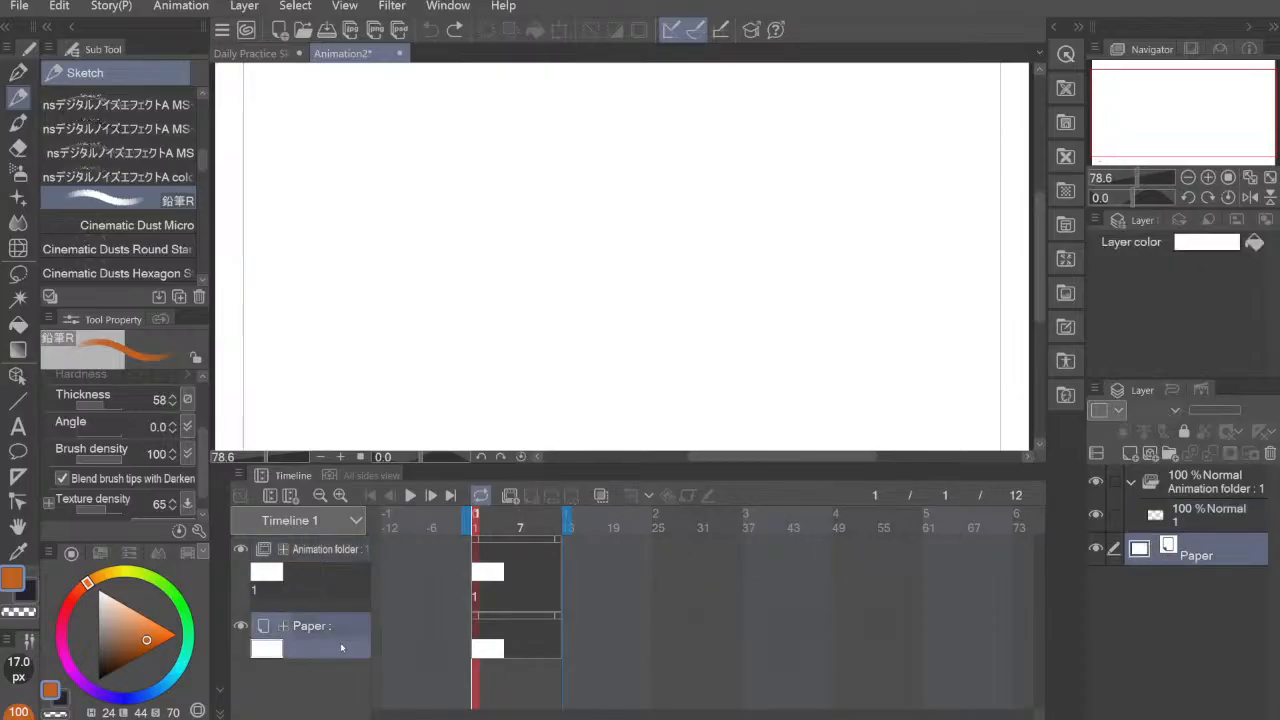
left_click(1132, 483)
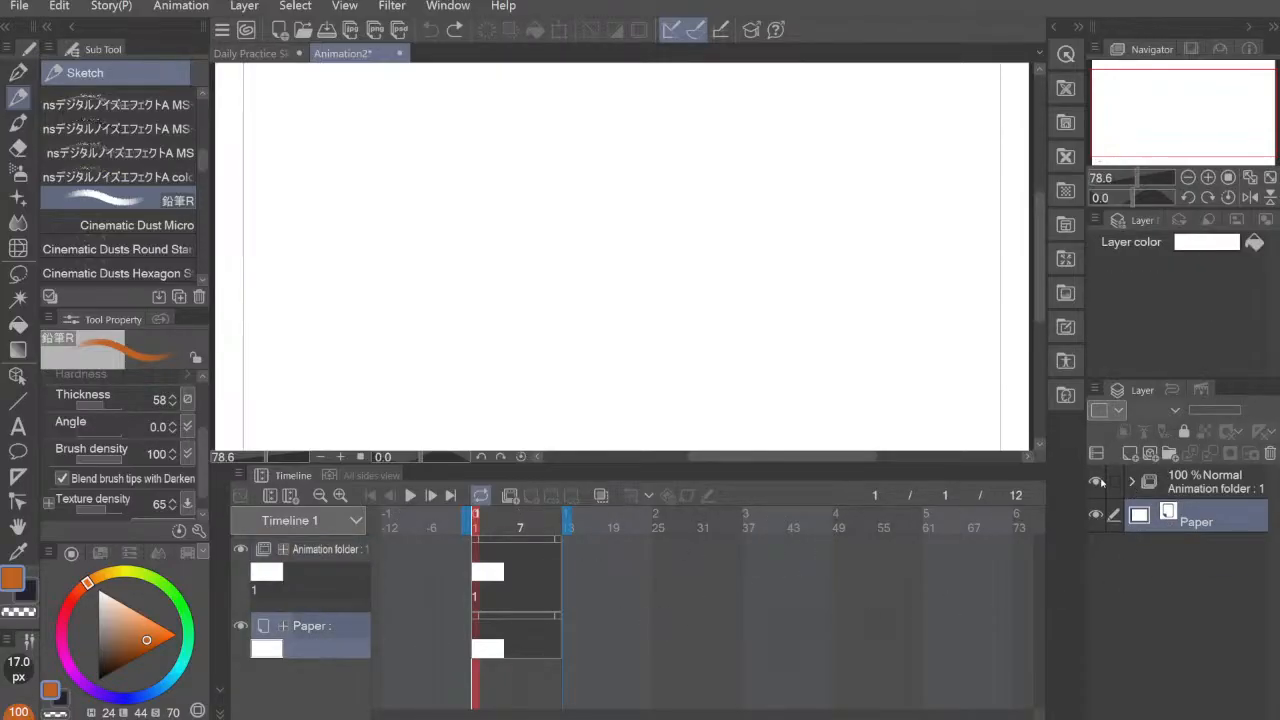
Step: Hide and show the animation folder repeatedly, selecting the folder in between and leaving it visible
left_click(1098, 482)
left_click(1098, 482)
left_click(1220, 496)
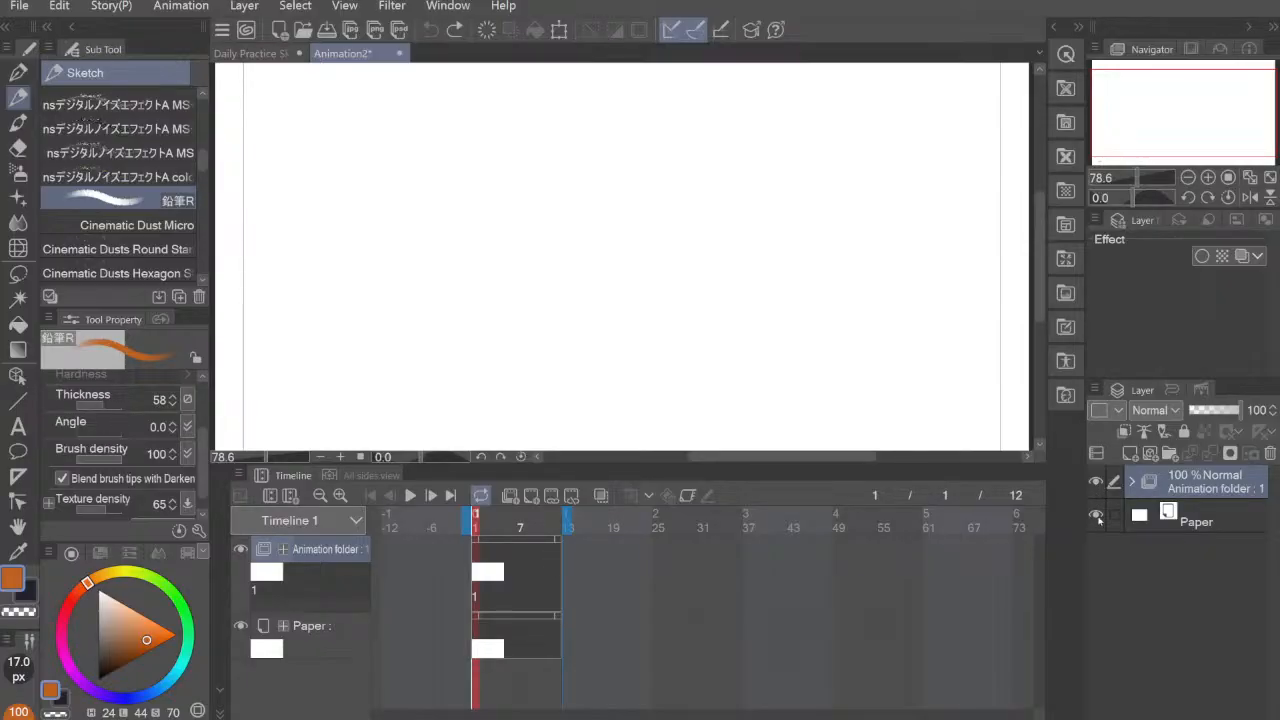
left_click(1098, 483)
left_click(1098, 484)
left_click(1098, 484)
left_click(1098, 484)
left_click(1098, 484)
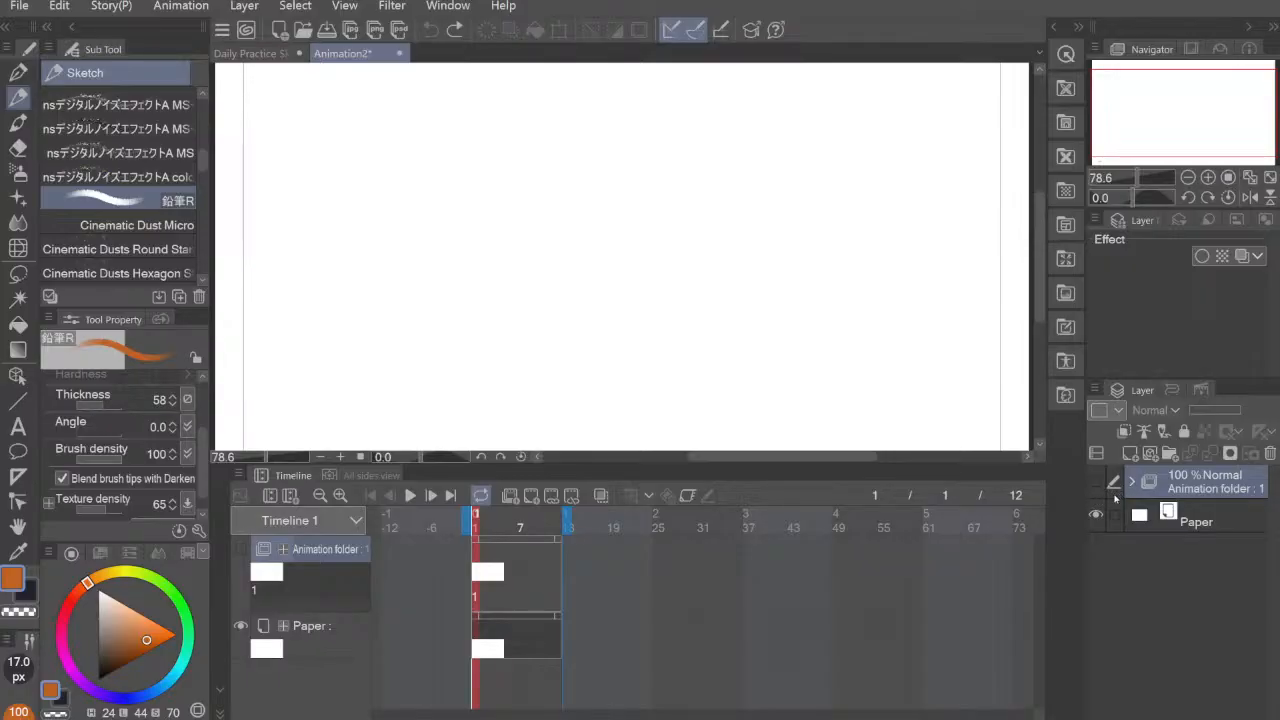
left_click(1096, 483)
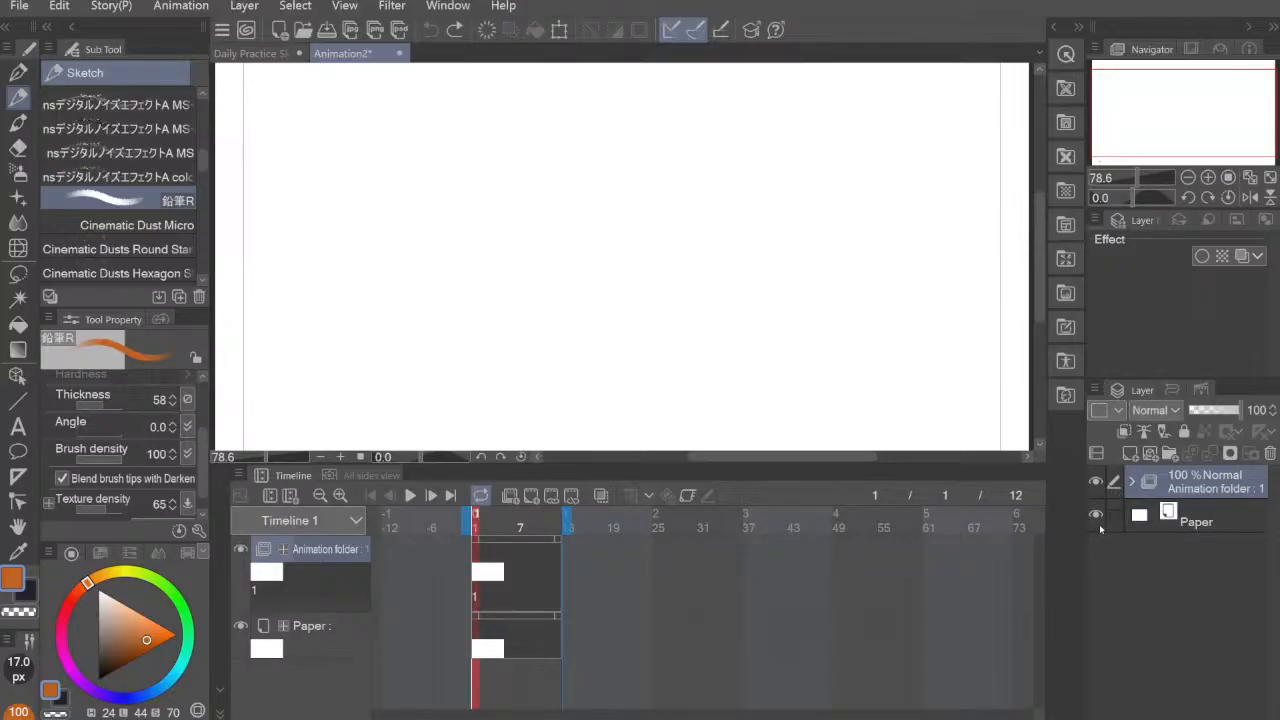
Step: Expand the animation folder, select cel 1 and add a new animation cel at frame 2
left_click(1131, 481)
left_click(1161, 524)
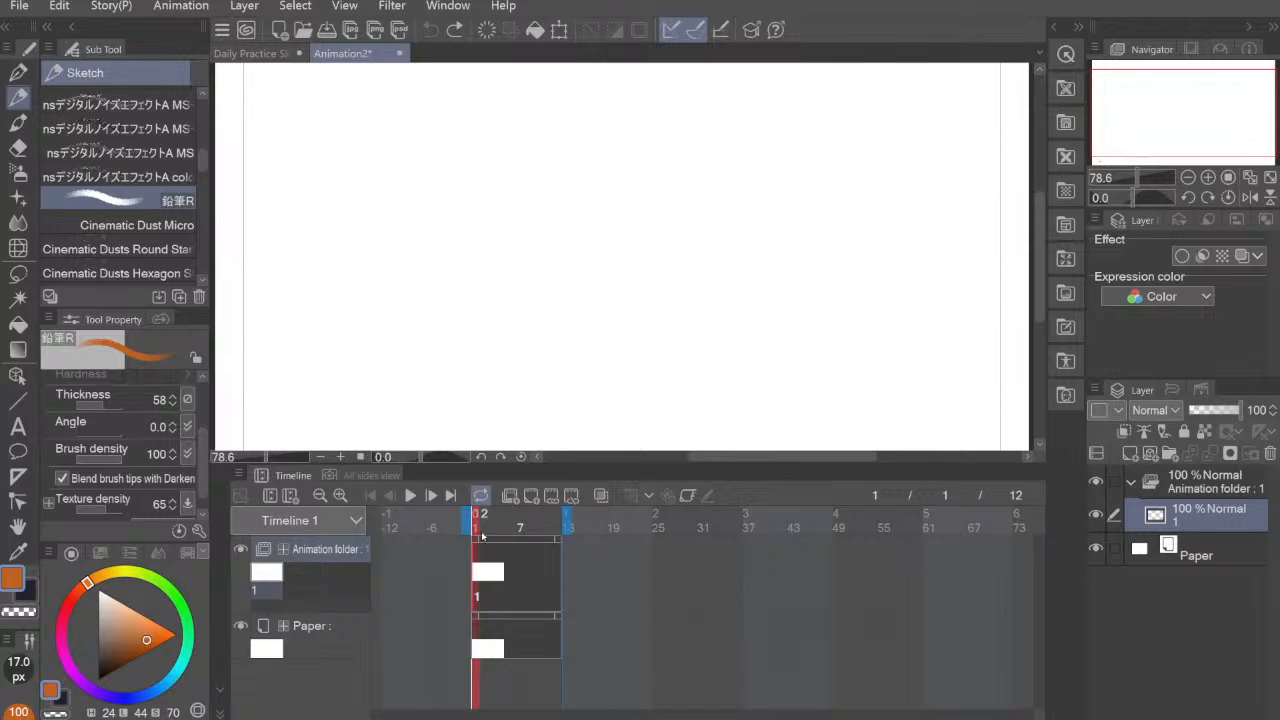
left_click_drag(480, 534, 476, 545)
left_click(485, 538)
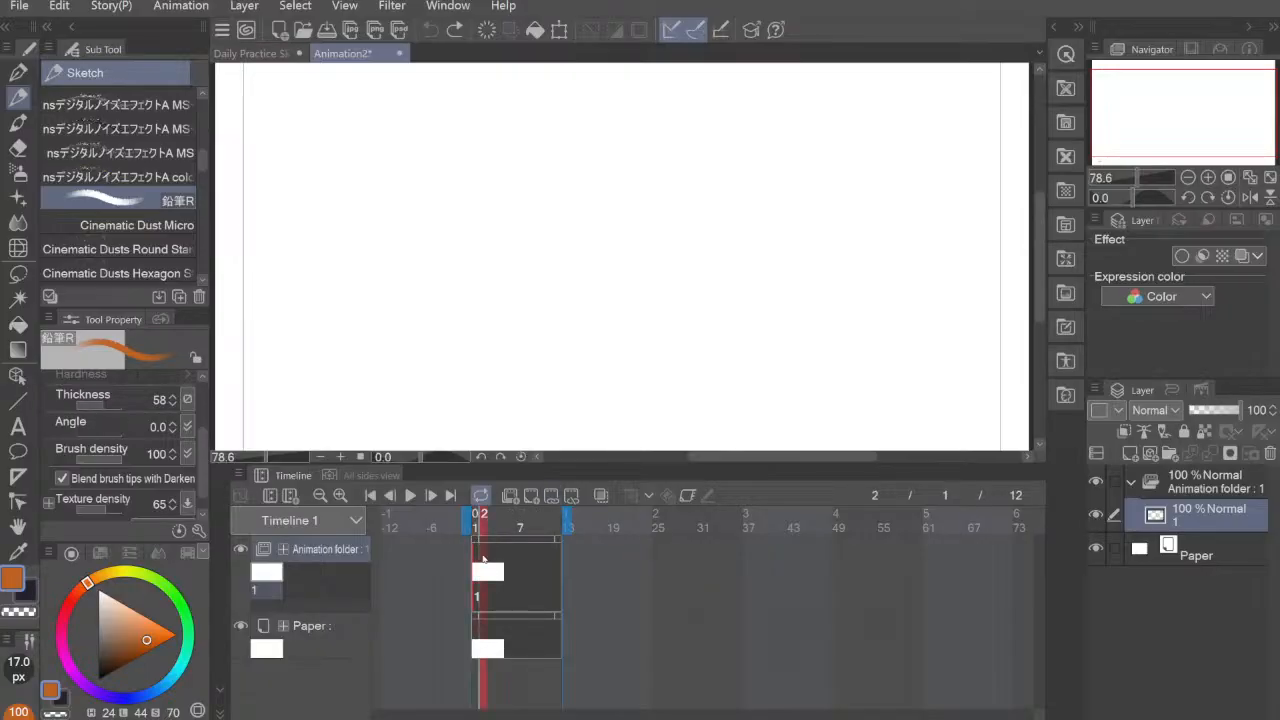
left_click(530, 498)
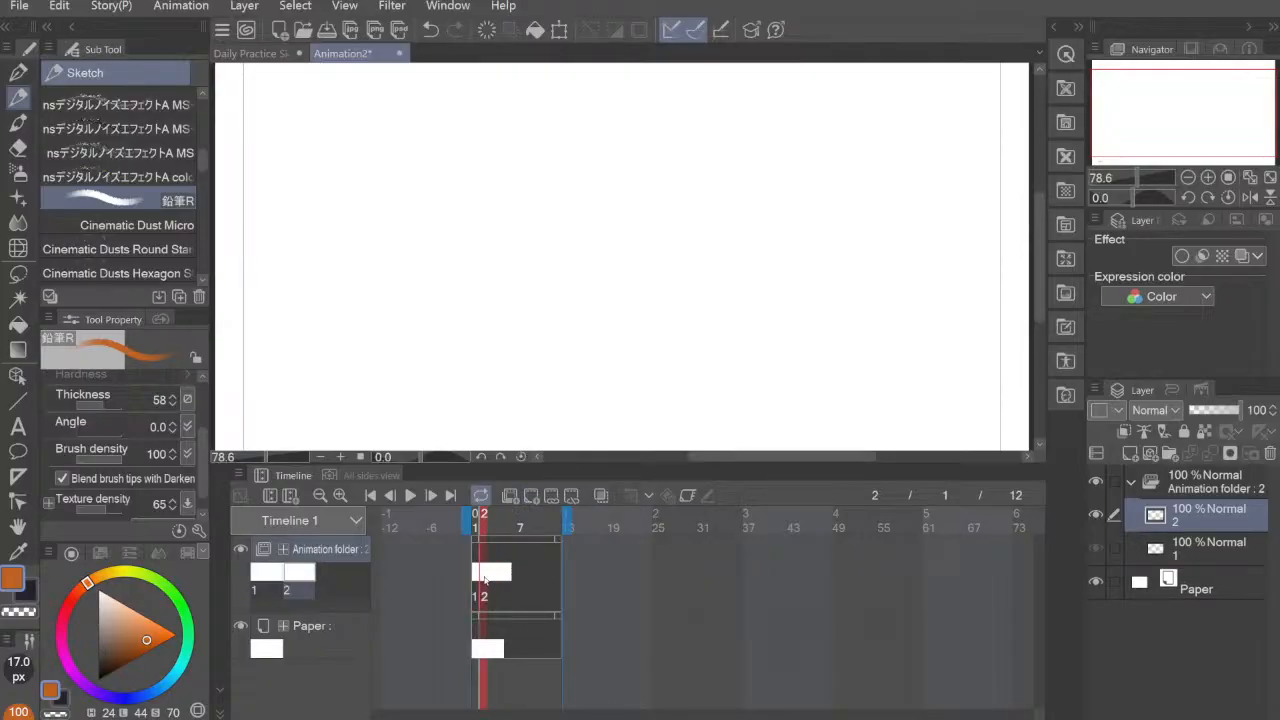
Step: Draw a curved, fin-like outline on frame 1 and flip between frames 1 and 2 to compare the cels
left_click(480, 572)
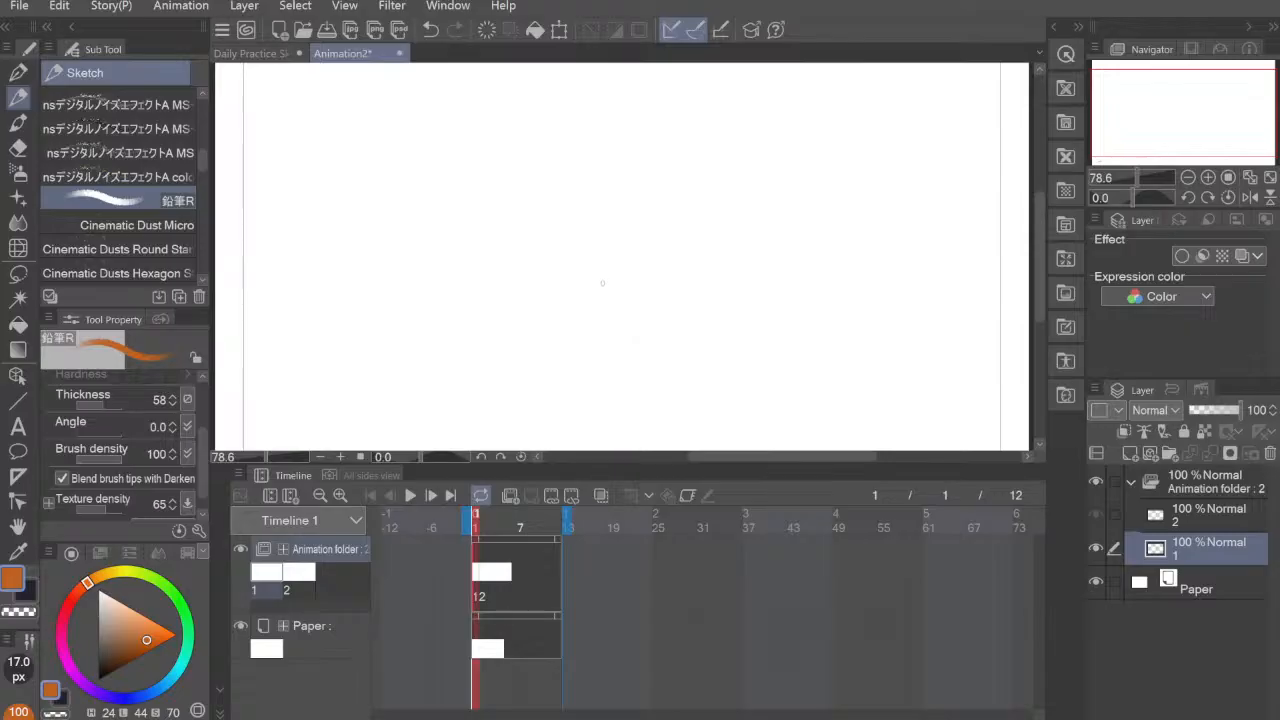
mouse_move(509, 329)
left_mouse_down()
mouse_move(595, 240)
mouse_move(654, 239)
mouse_move(617, 250)
mouse_move(600, 285)
mouse_move(518, 323)
mouse_move(614, 287)
left_mouse_up()
left_click(485, 575)
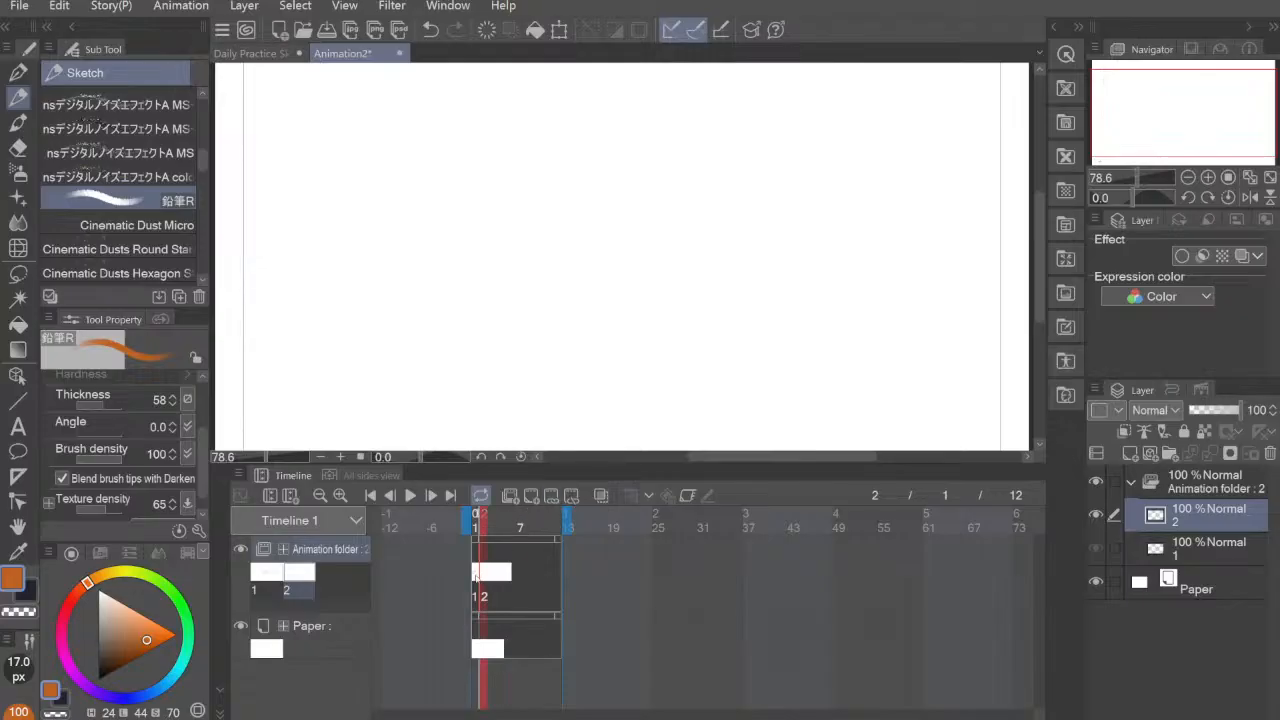
left_click(478, 577)
left_click(486, 577)
left_click(479, 580)
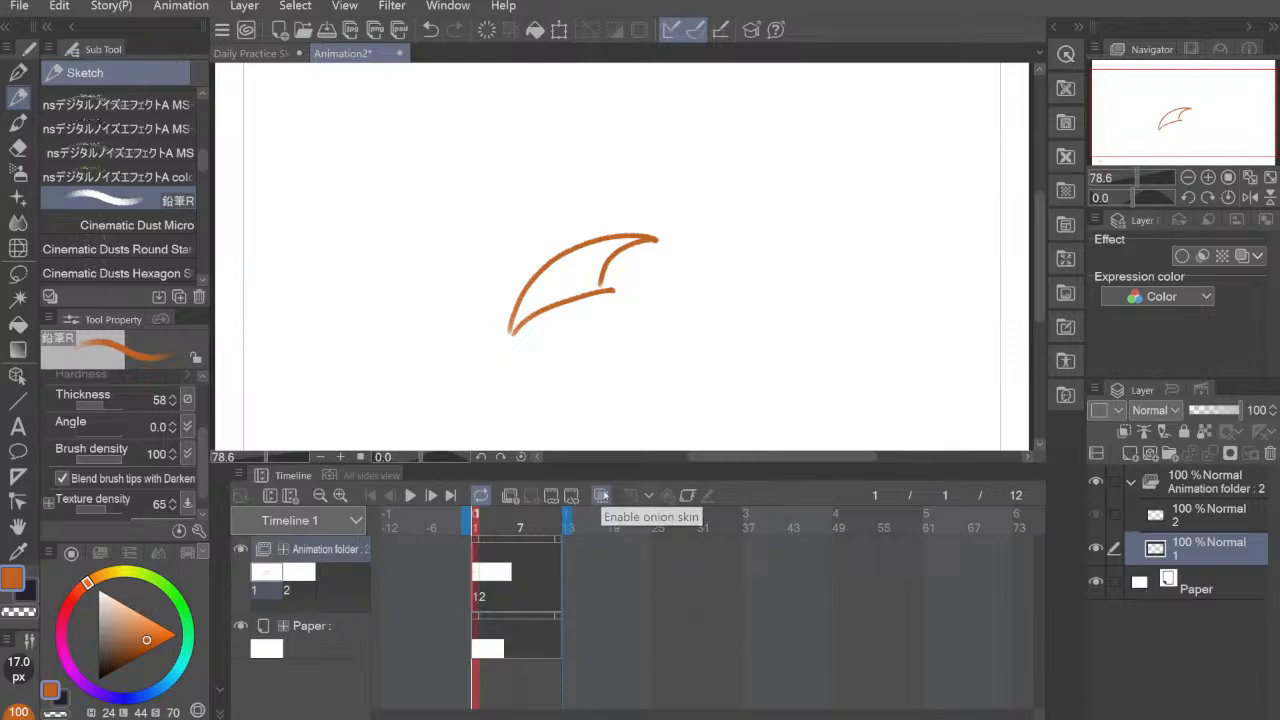
Step: Enable onion skin and confirm its settings with one previous cel, one next cel and the Monochrome color mode
left_click(601, 495)
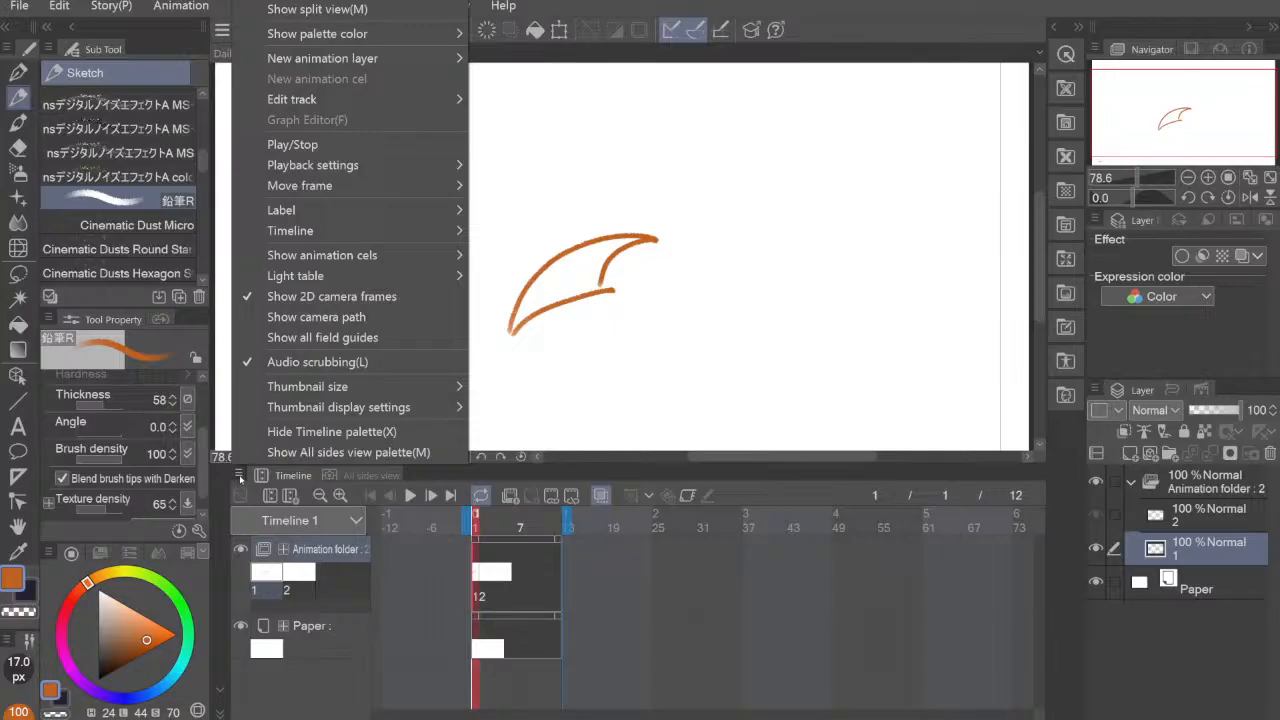
mouse_move(424, 258)
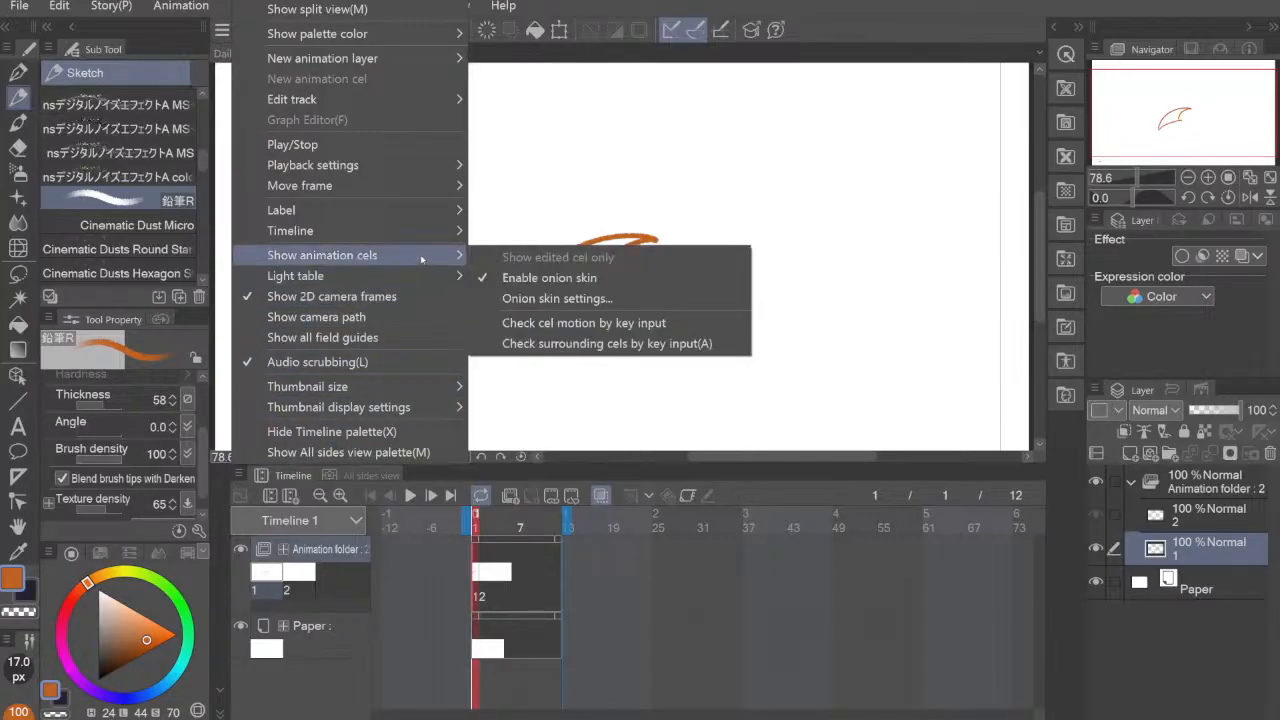
left_click(614, 298)
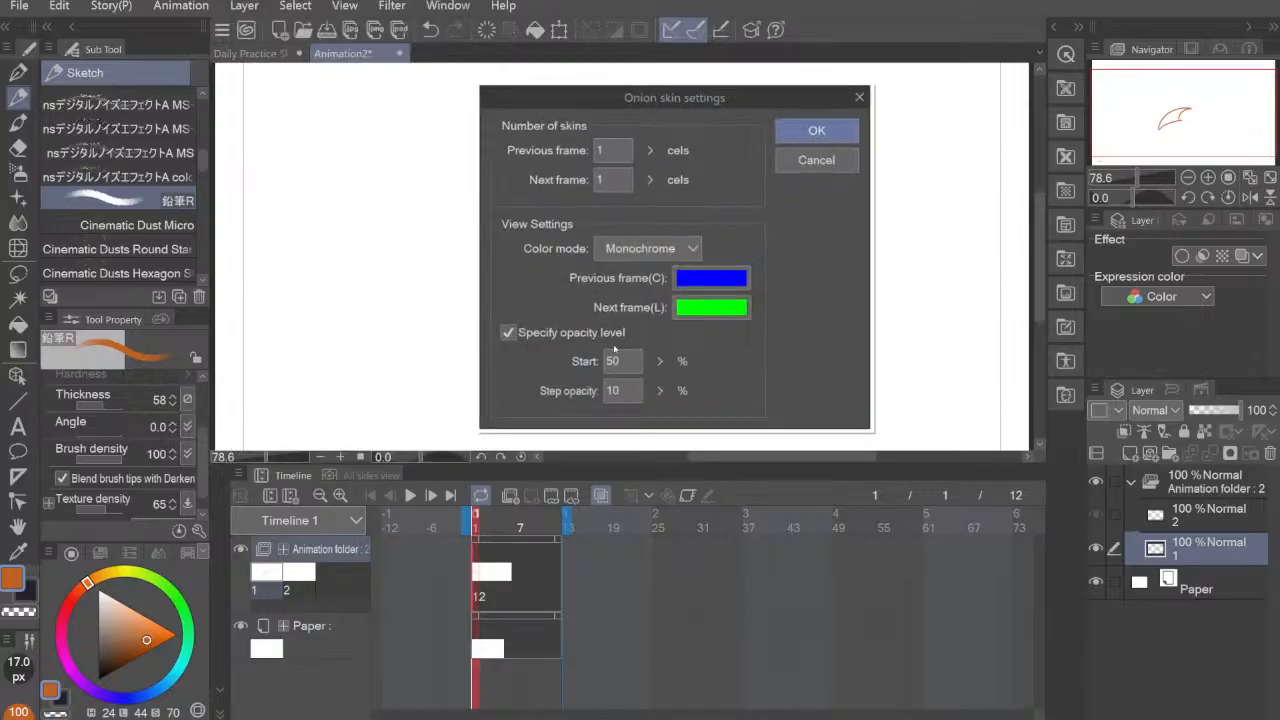
left_click_drag(719, 92, 757, 84)
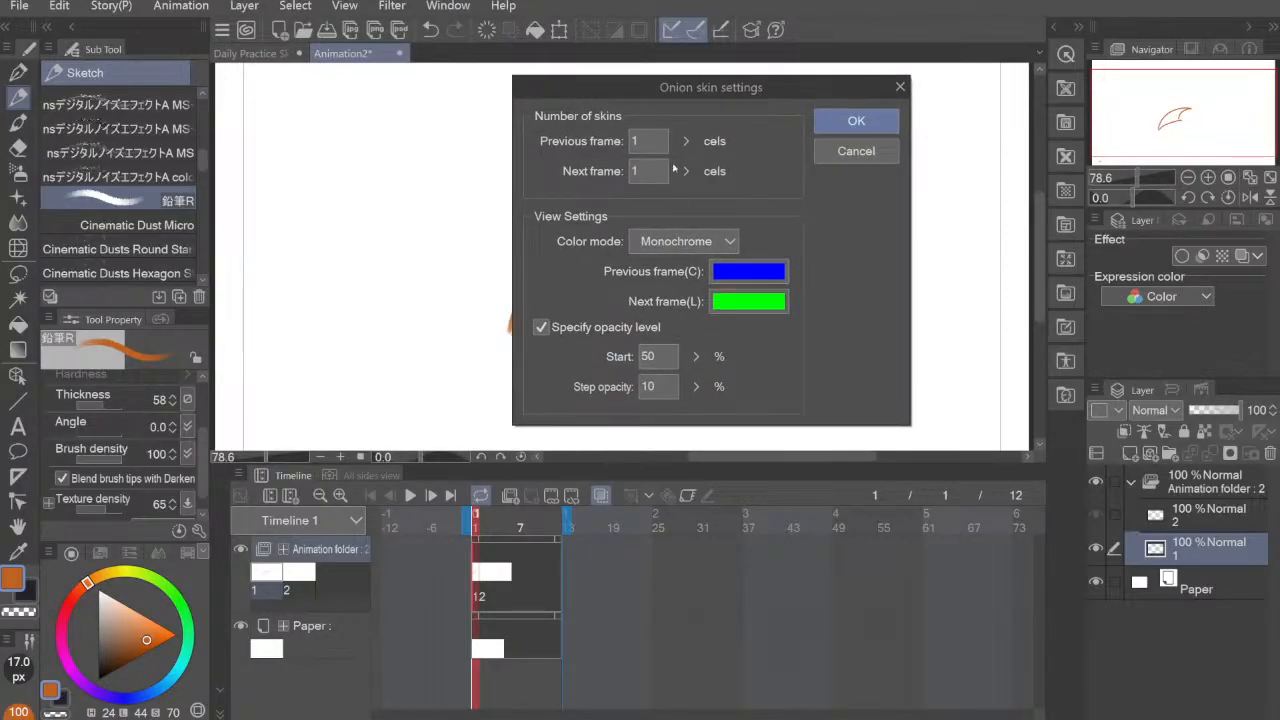
left_click(640, 141)
left_click(650, 171)
left_click(708, 243)
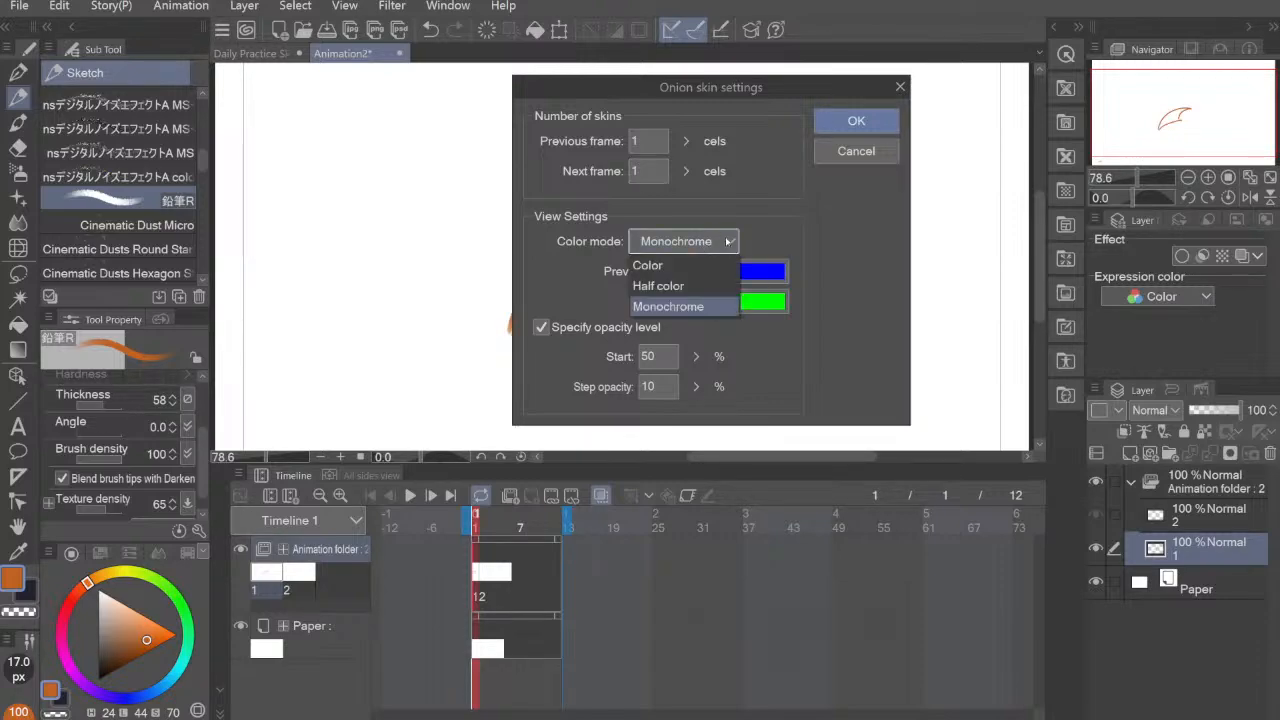
left_click(700, 265)
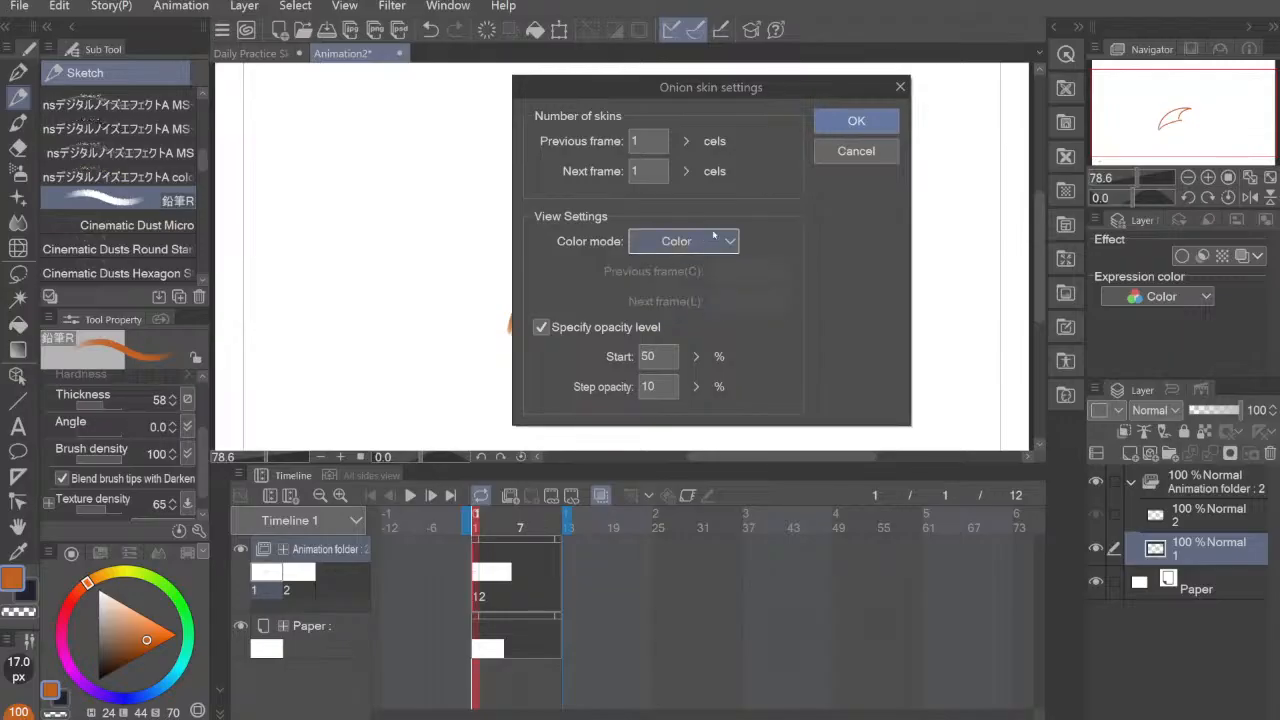
left_click(728, 242)
left_click(690, 303)
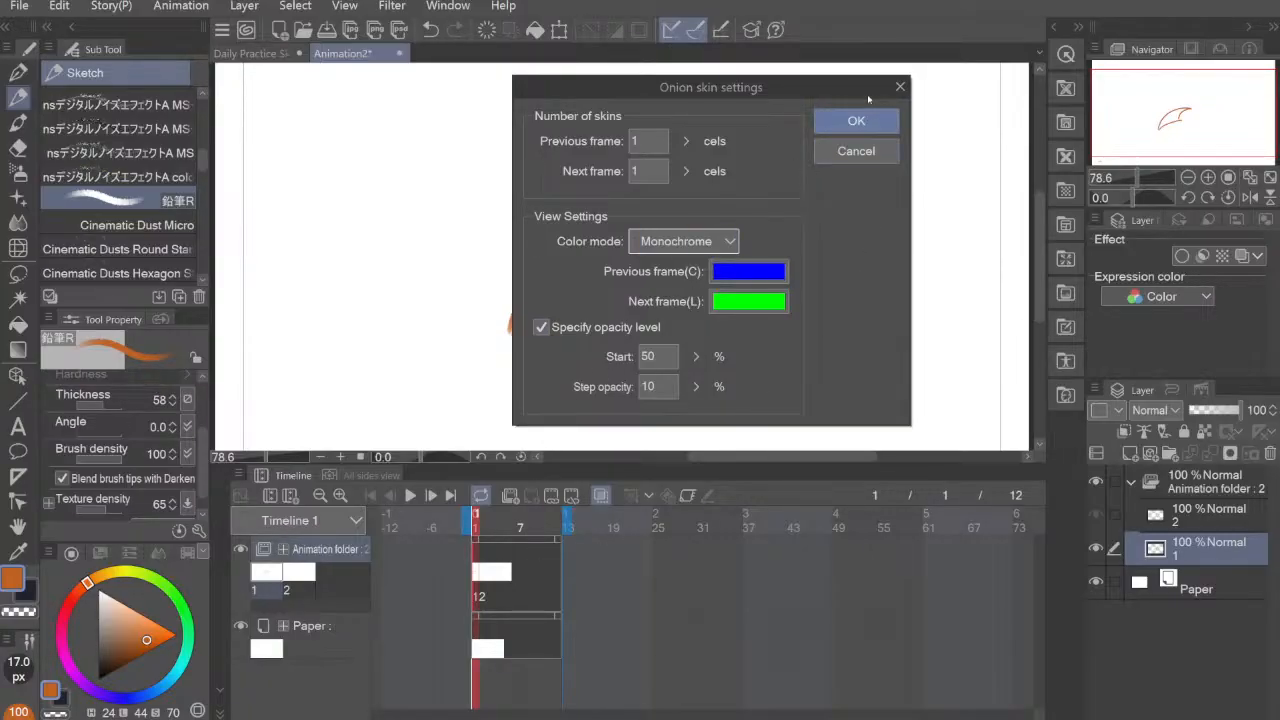
left_click(856, 121)
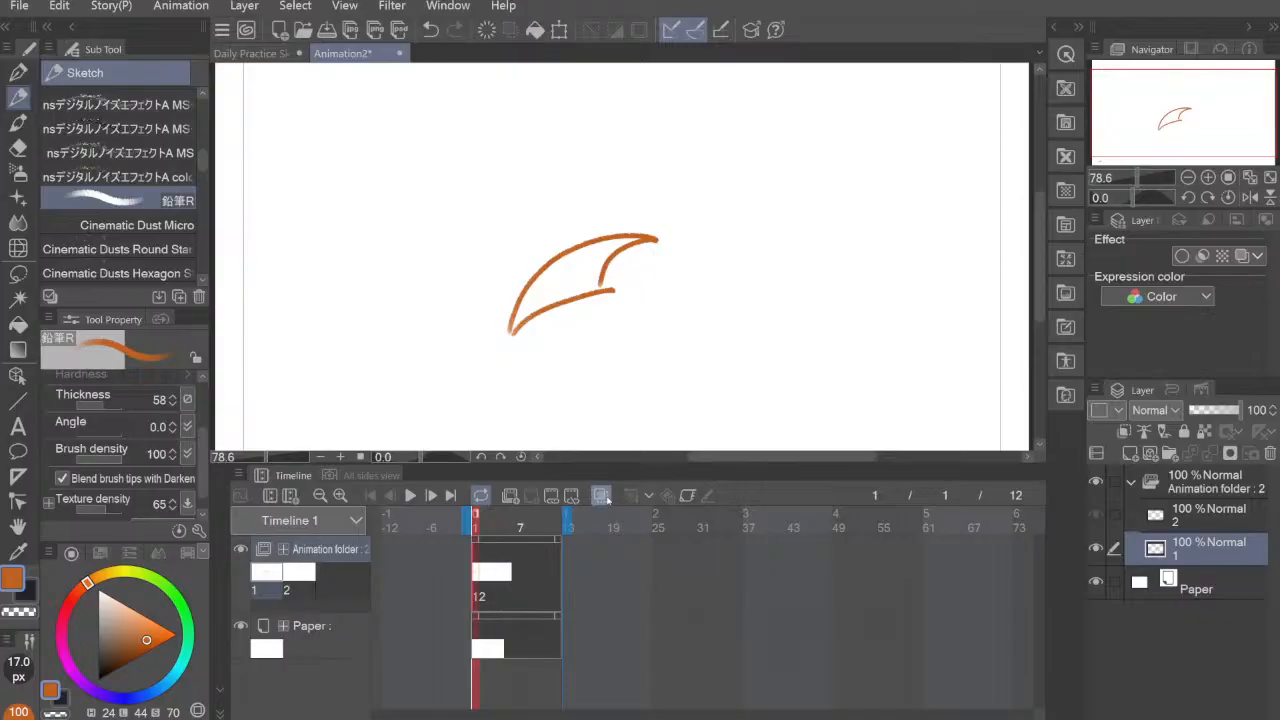
Step: Draw a slightly lowered, closed version of the fin outline on frame 2, using the onion skin of frame 1 as guide
left_click(482, 520)
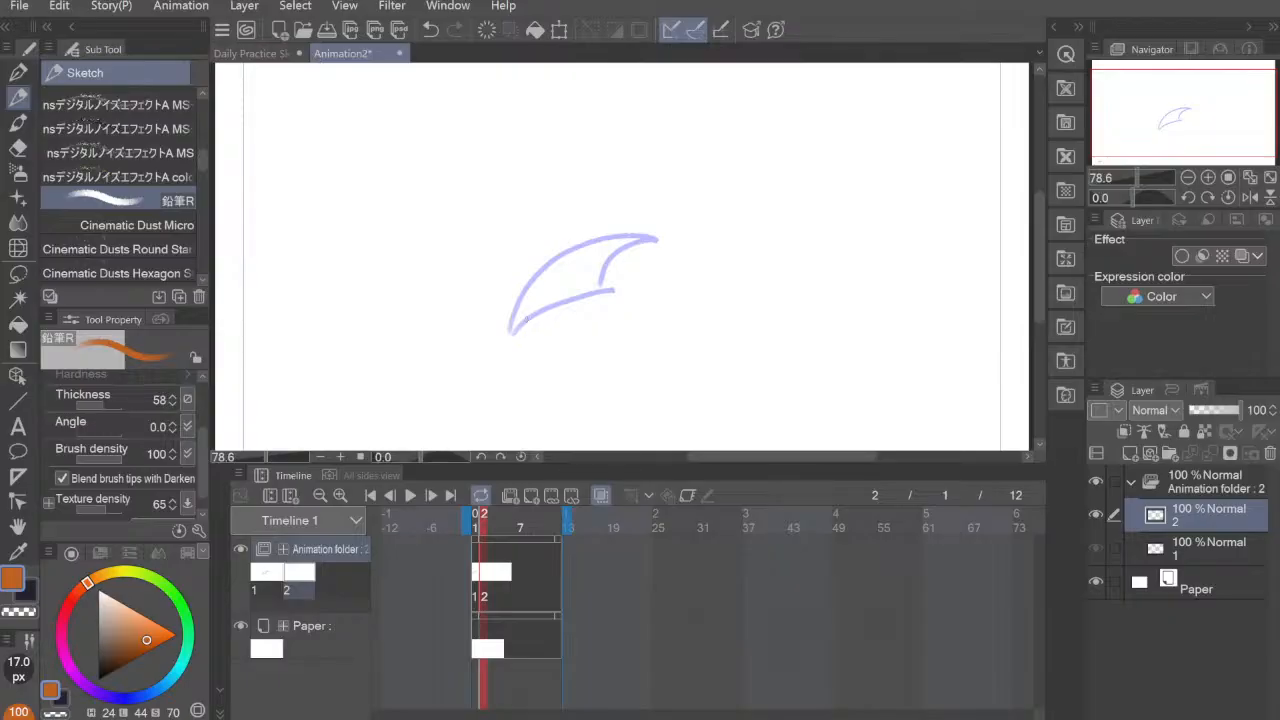
mouse_move(526, 291)
left_mouse_down()
mouse_move(678, 242)
mouse_move(688, 253)
mouse_move(660, 257)
mouse_move(626, 292)
left_mouse_up()
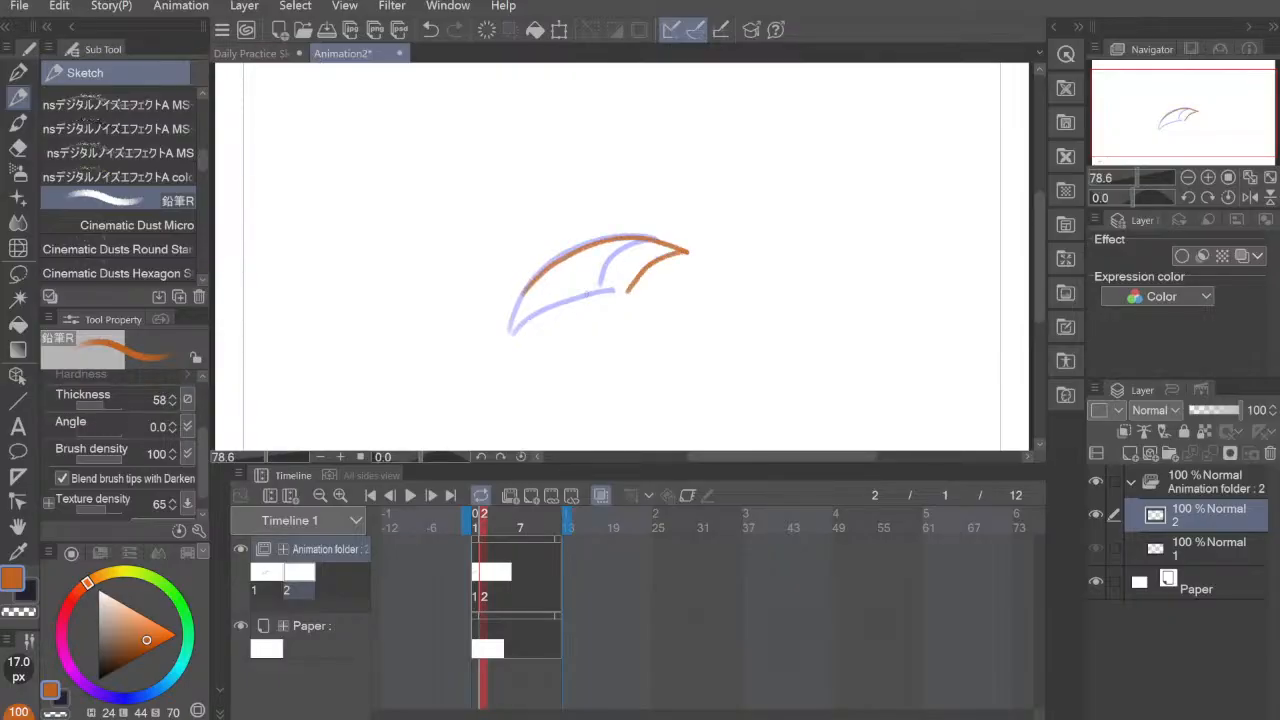
left_click_drag(525, 294, 626, 292)
Step: Add a new animation cel at frame 3 and draw a wide arched fin with two scalloped curves beneath it
left_click(531, 496)
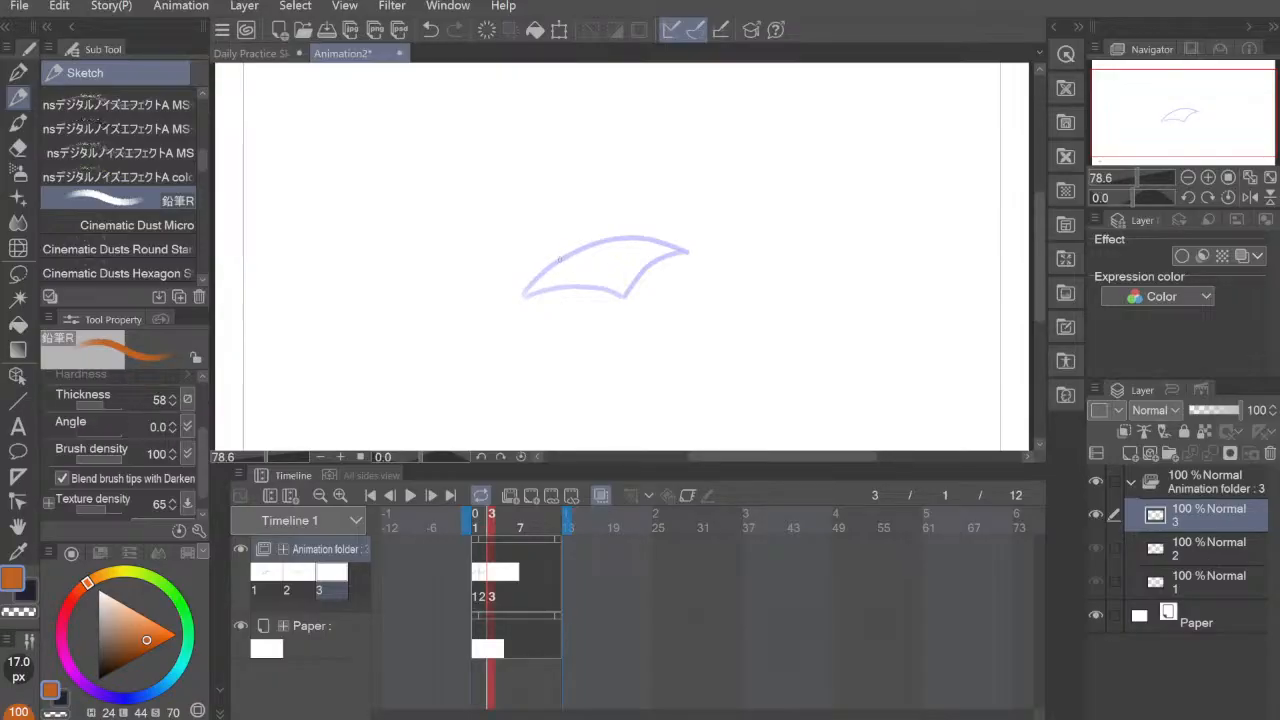
mouse_move(549, 265)
left_mouse_down()
mouse_move(639, 240)
mouse_move(737, 289)
mouse_move(760, 345)
left_mouse_up()
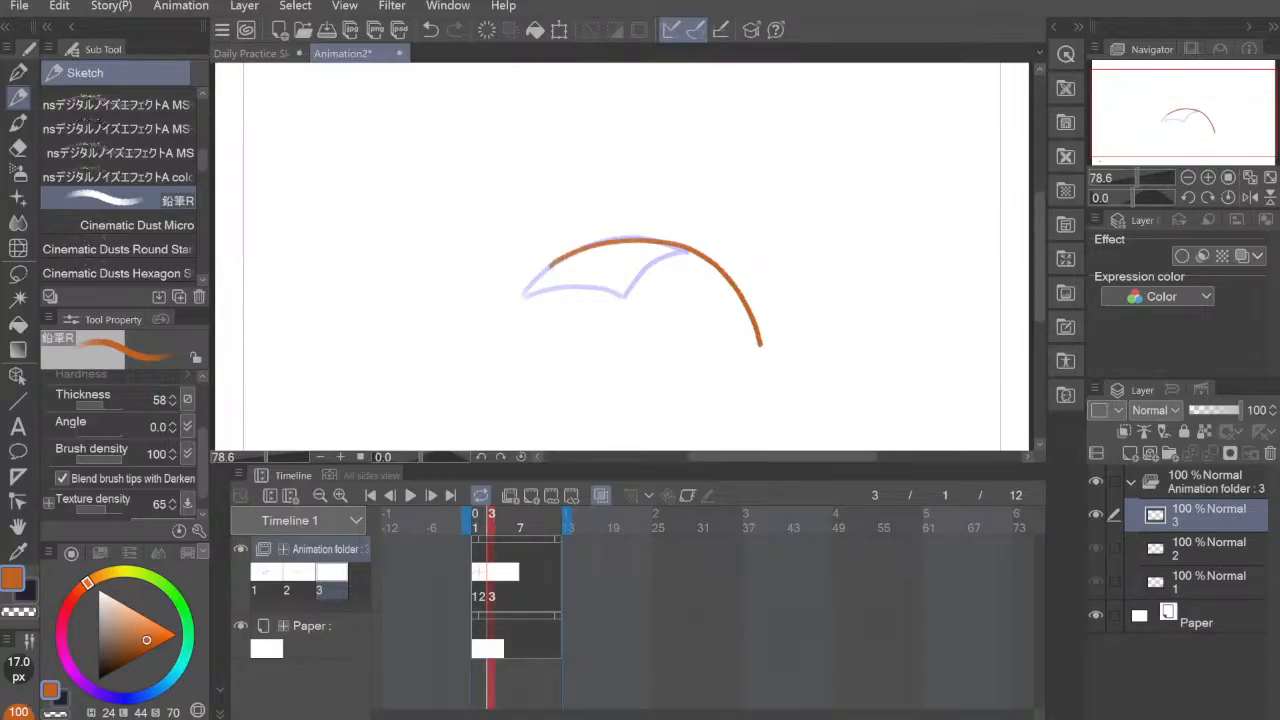
mouse_move(551, 265)
left_mouse_down()
mouse_move(626, 297)
mouse_move(758, 314)
left_mouse_up()
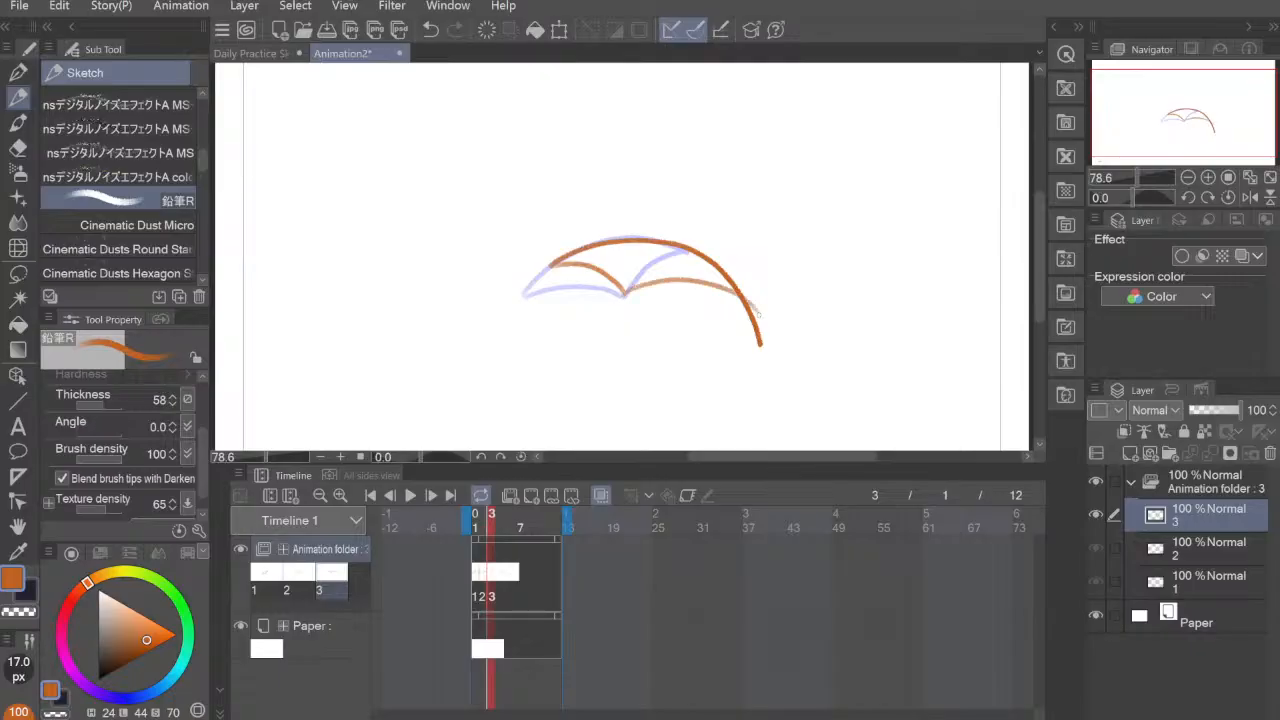
Step: Redraw the second scalloped curve on frame 3 until it meets the arch near its tip, and undo a trial move of the drawing
key("ctrl+z")
mouse_move(626, 294)
left_mouse_down()
mouse_move(638, 286)
mouse_move(737, 328)
left_mouse_up()
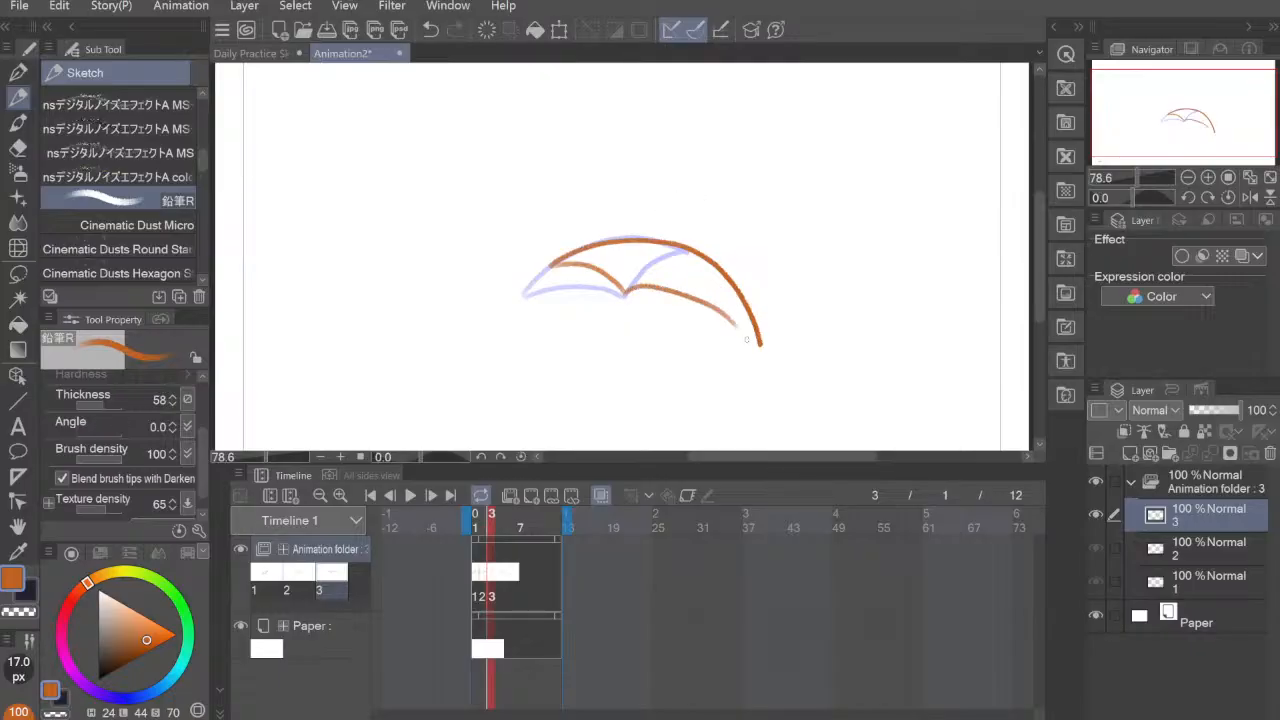
key("ctrl+z")
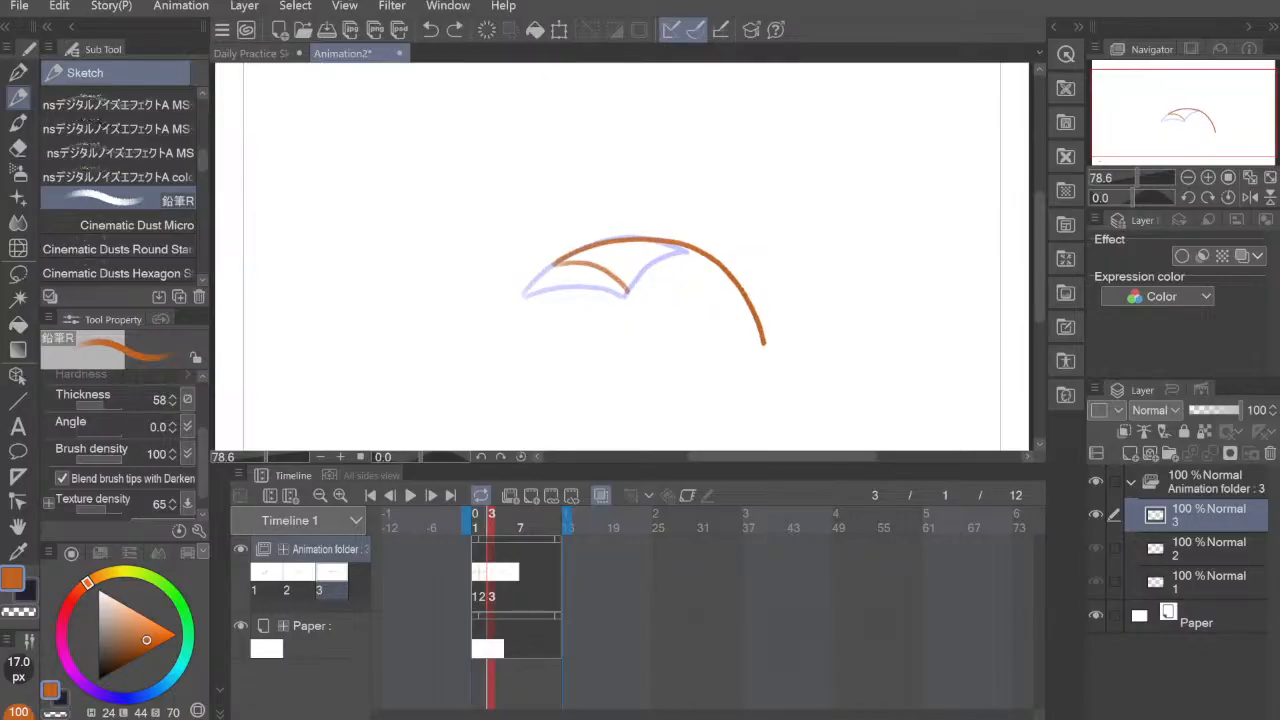
left_click_drag(626, 293, 741, 323)
key("ctrl+z")
left_click_drag(626, 292, 758, 326)
key("ctrl+z")
mouse_move(626, 293)
left_mouse_down()
mouse_move(675, 266)
mouse_move(746, 305)
mouse_move(760, 345)
left_mouse_up()
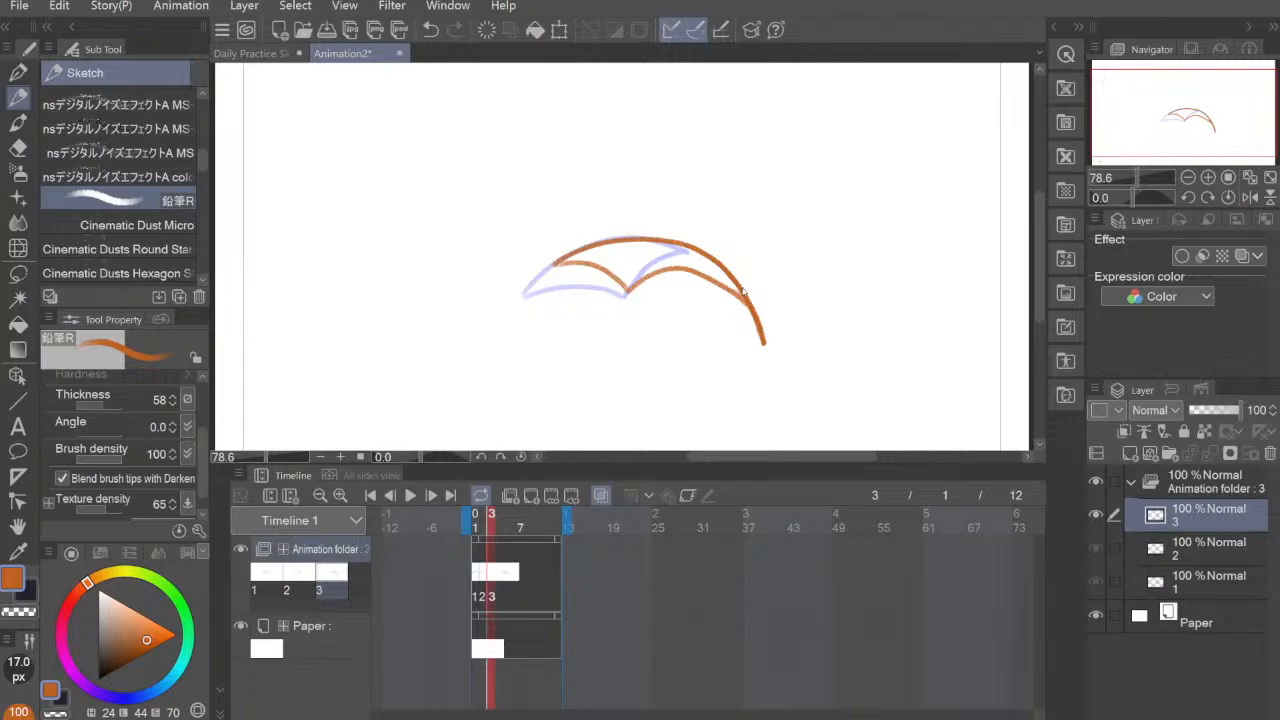
mouse_move(741, 286)
left_mouse_down()
mouse_move(745, 272)
mouse_move(727, 297)
mouse_move(736, 231)
mouse_move(747, 252)
left_mouse_up()
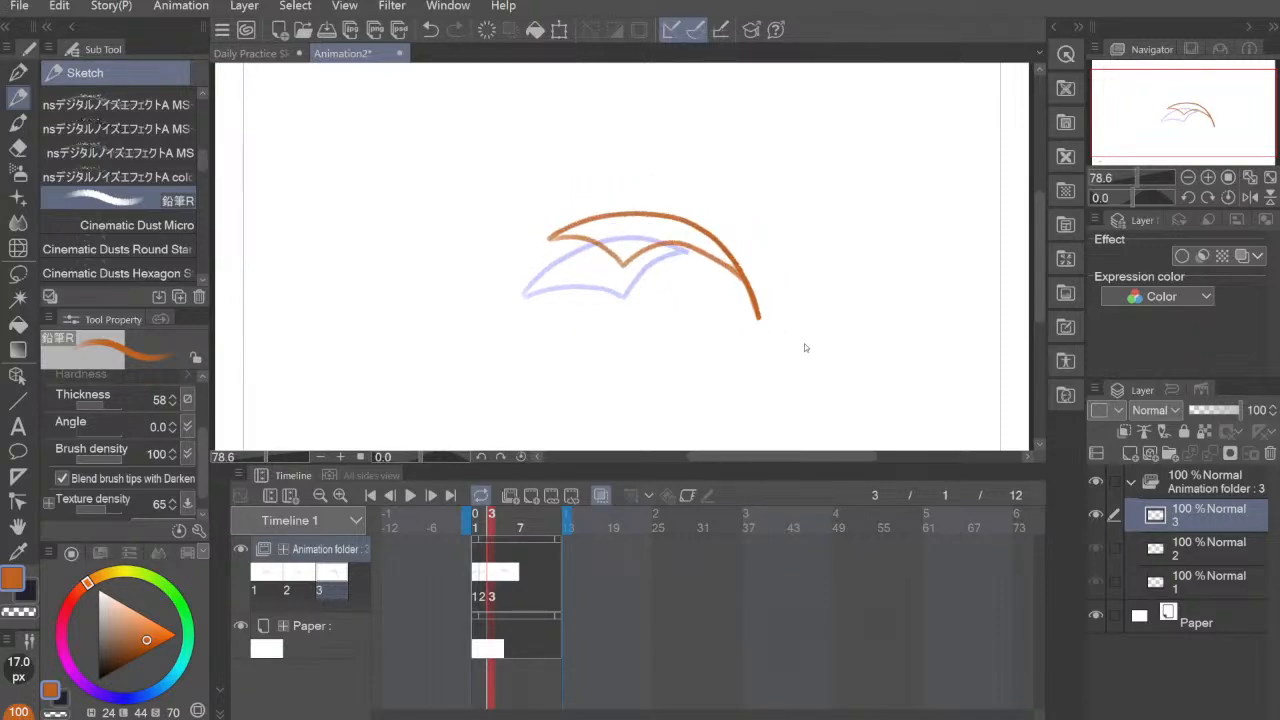
key("ctrl+z")
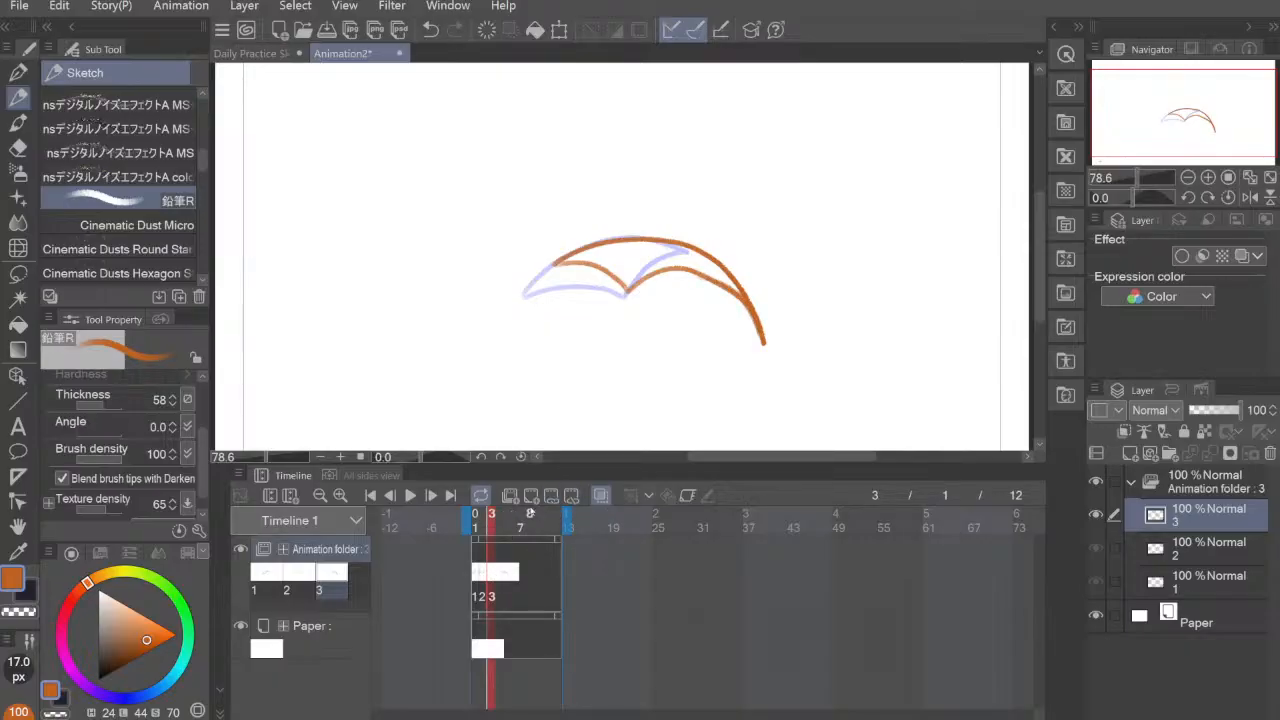
Step: Add a new animation cel at frame 4, draw a downward-curving crescent on it and scrub through frames 1 to 4
left_click(532, 496)
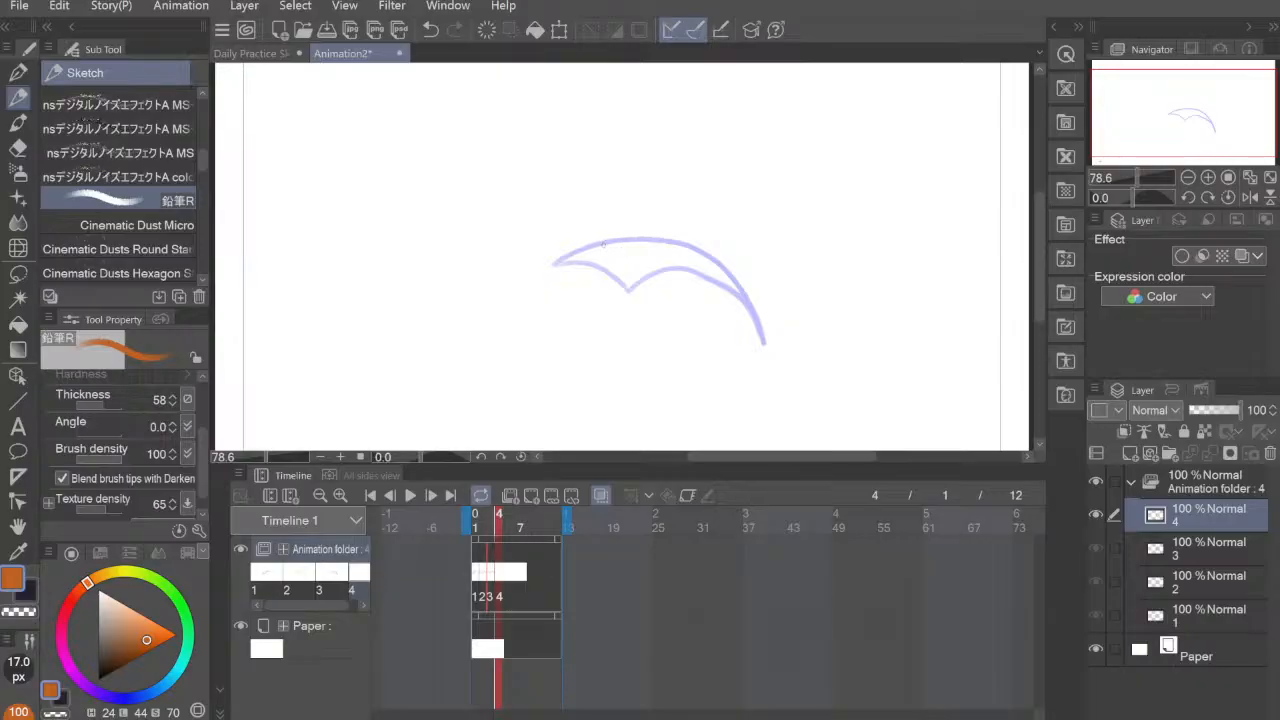
left_click_drag(603, 244, 626, 293)
key("ctrl+z")
mouse_move(630, 290)
left_mouse_down()
mouse_move(655, 242)
mouse_move(723, 268)
mouse_move(724, 440)
mouse_move(645, 283)
mouse_move(723, 322)
mouse_move(724, 442)
left_mouse_up()
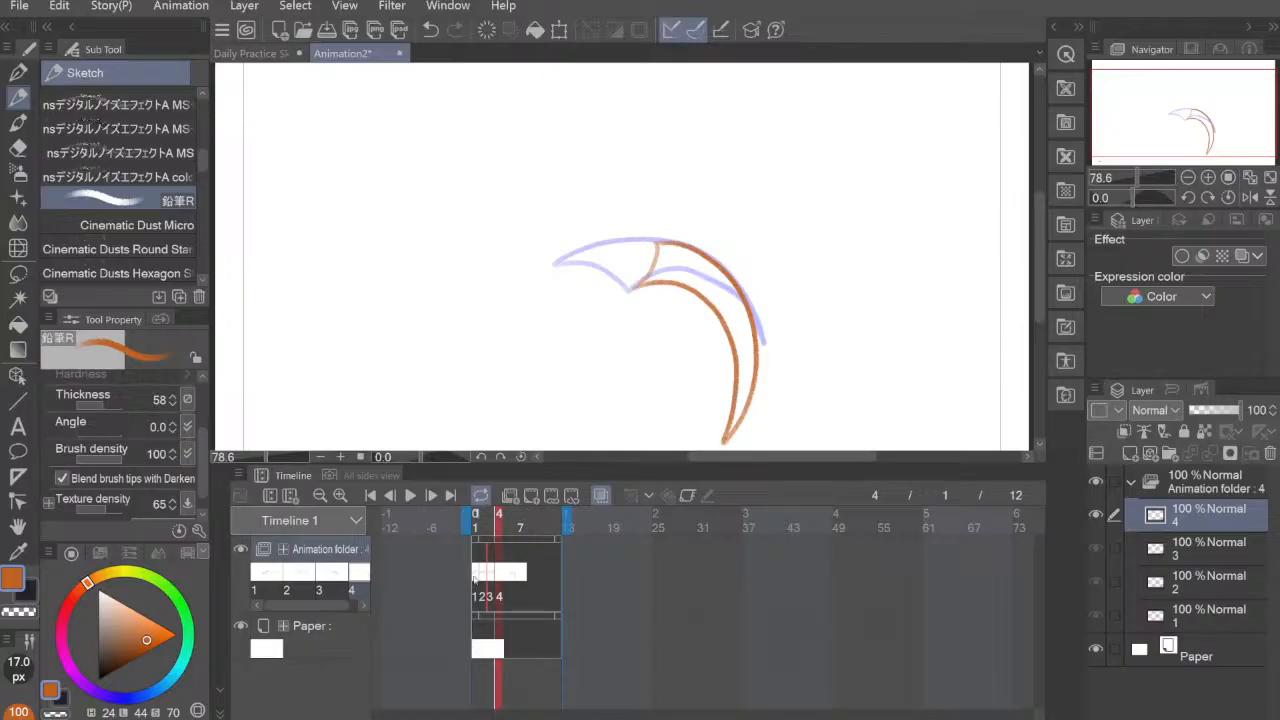
left_click_drag(474, 580, 499, 582)
Step: Examine the timeline commands for new animation layers and the Edit track options
left_click(260, 475)
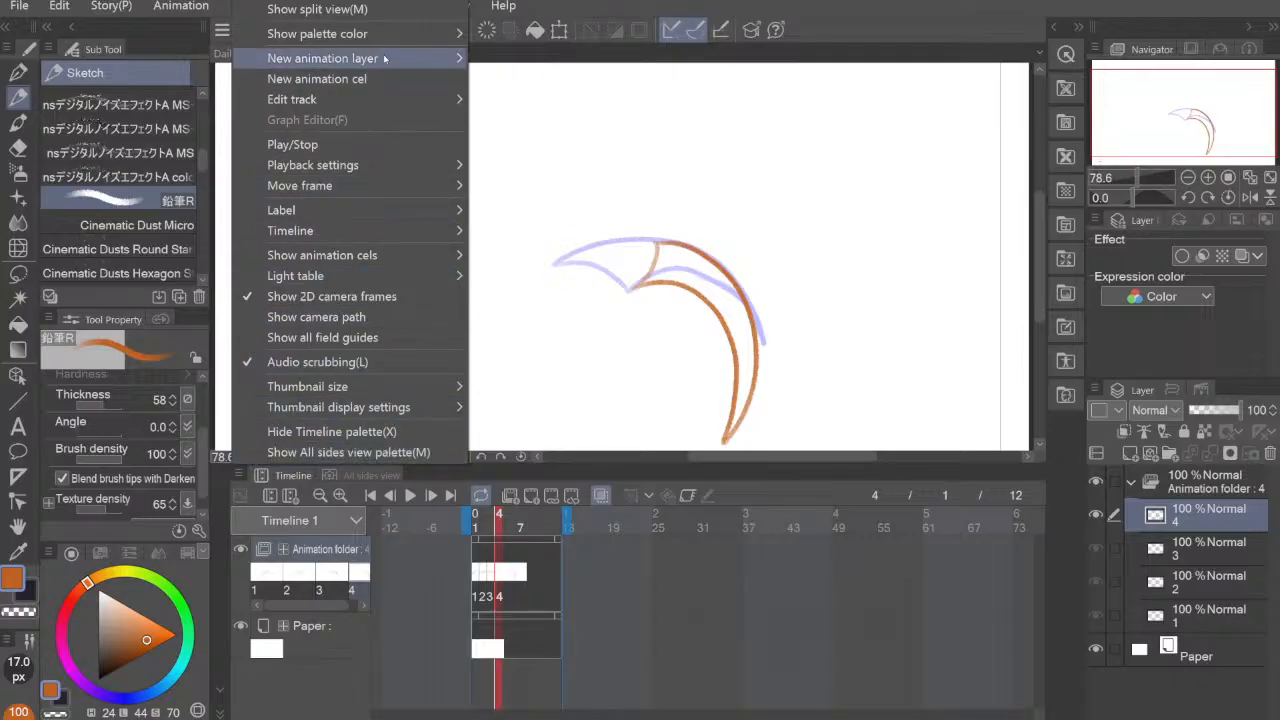
mouse_move(455, 50)
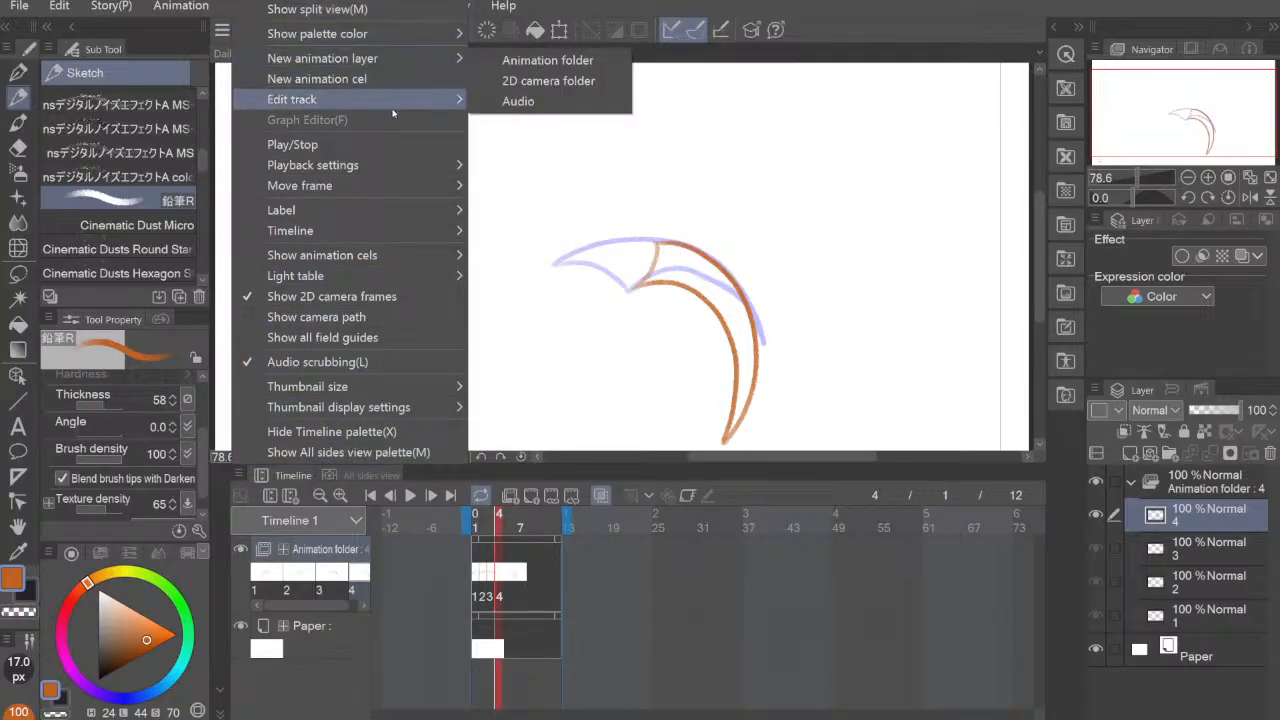
mouse_move(424, 95)
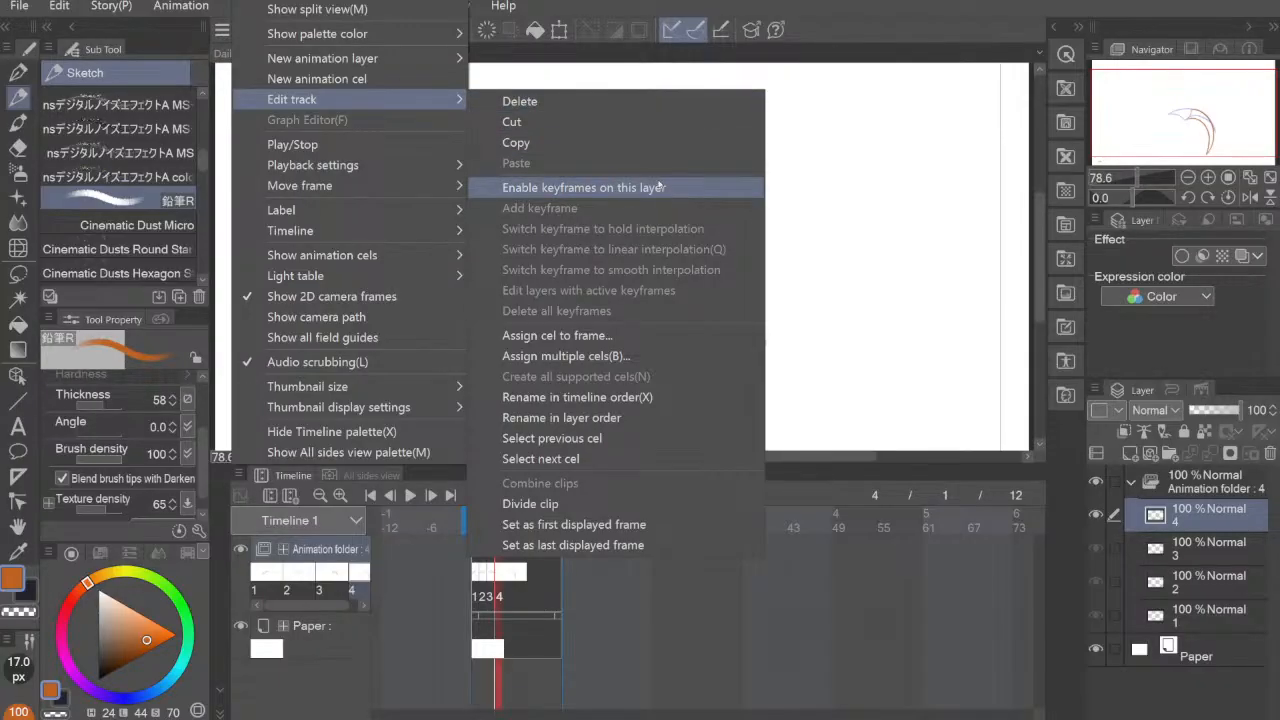
left_click(850, 324)
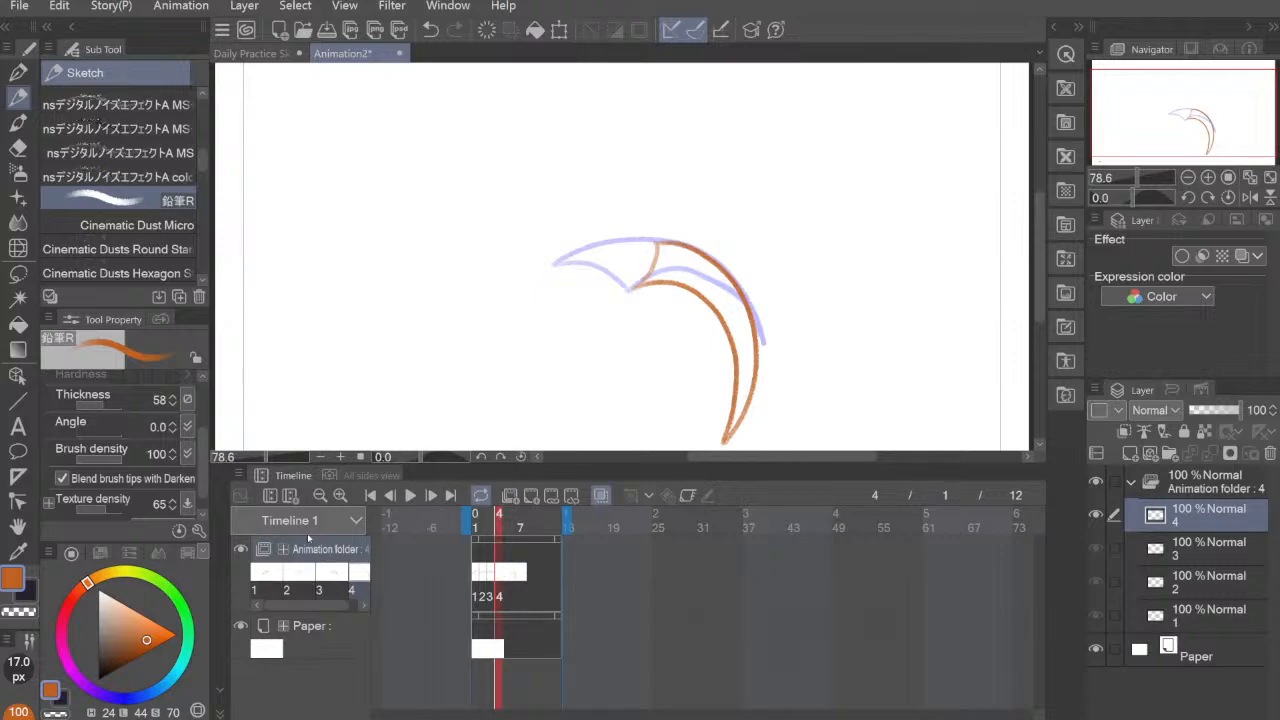
left_click(240, 476)
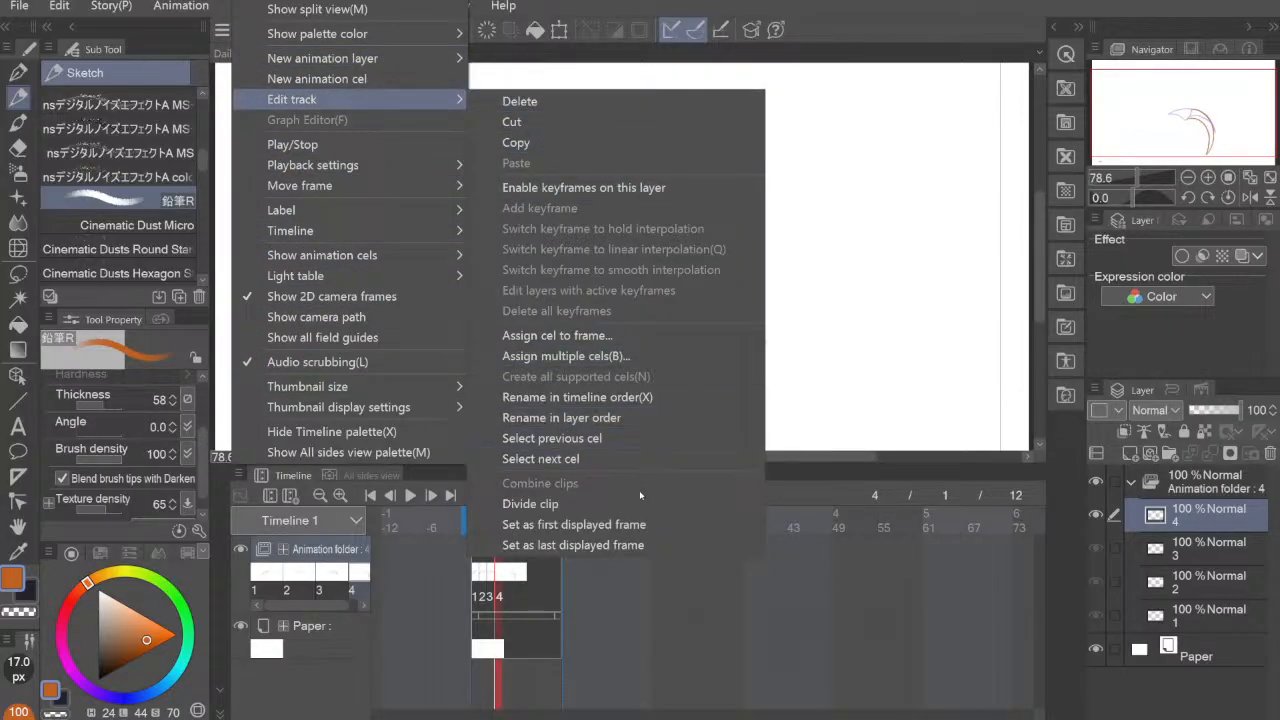
left_click(632, 551)
Step: Add a new animation cel at frame 5 and assign cel 4 to that frame instead
left_click(500, 574)
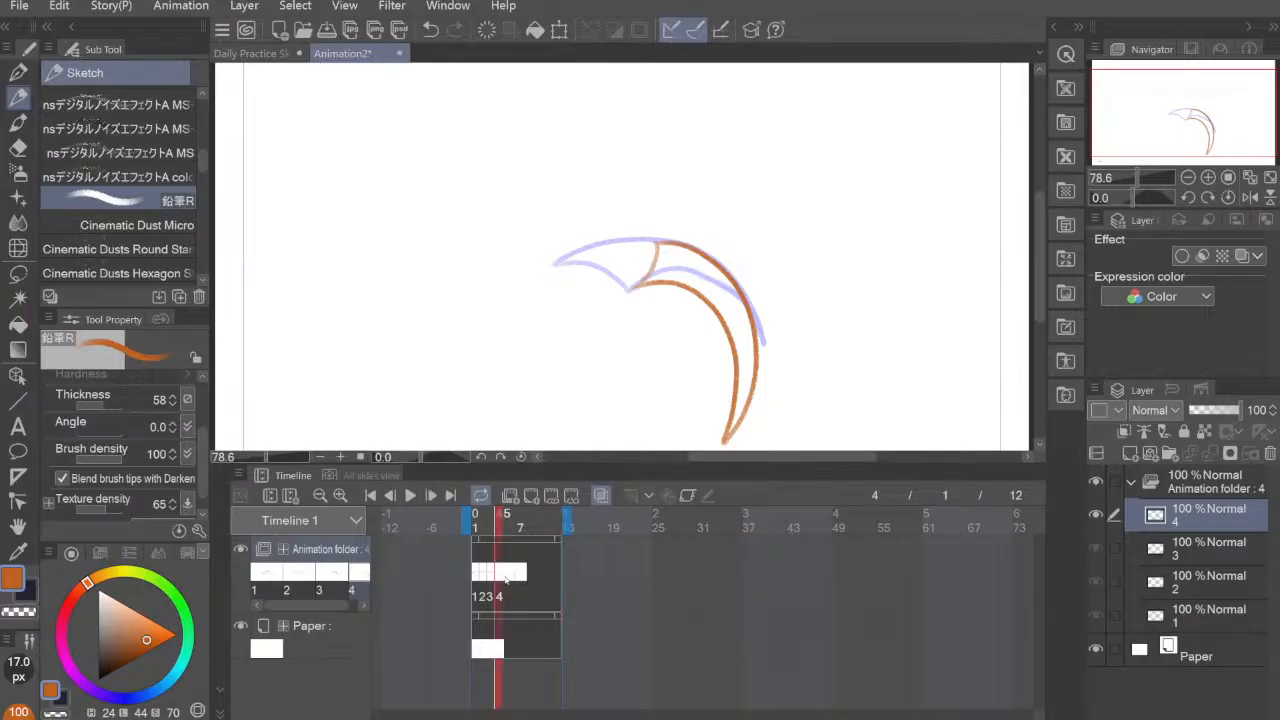
left_click(526, 497)
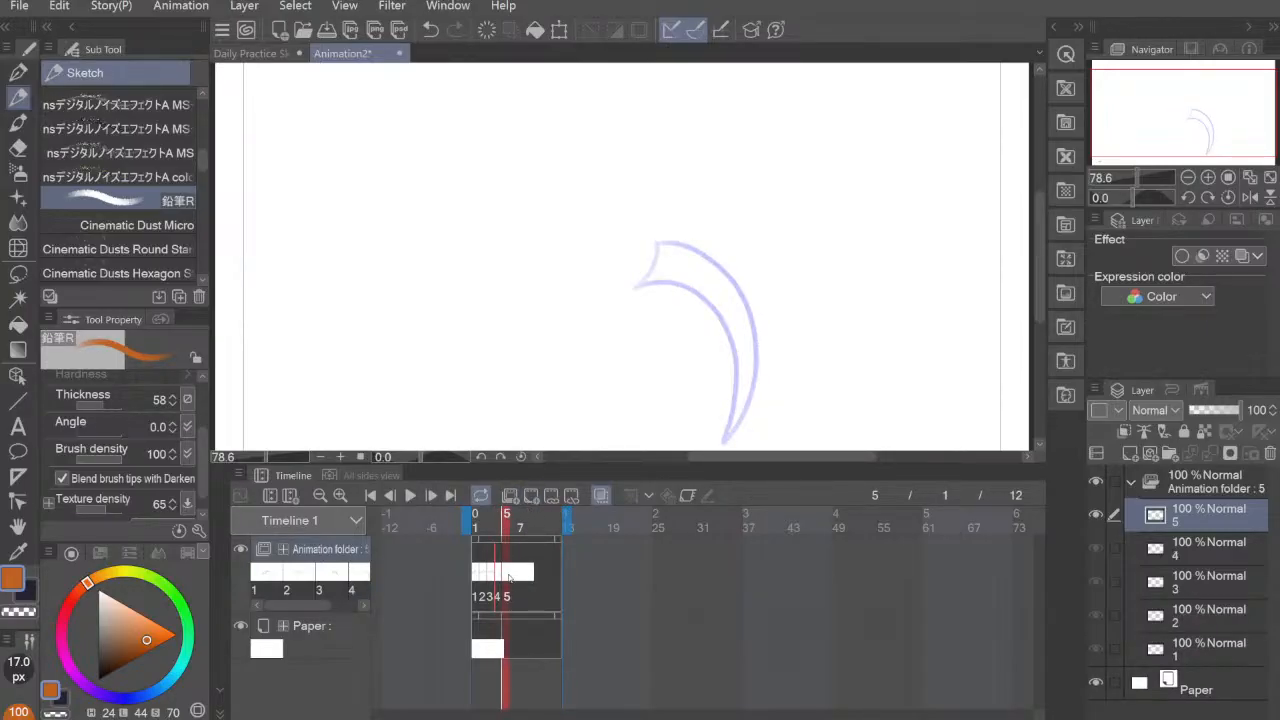
left_click(240, 475)
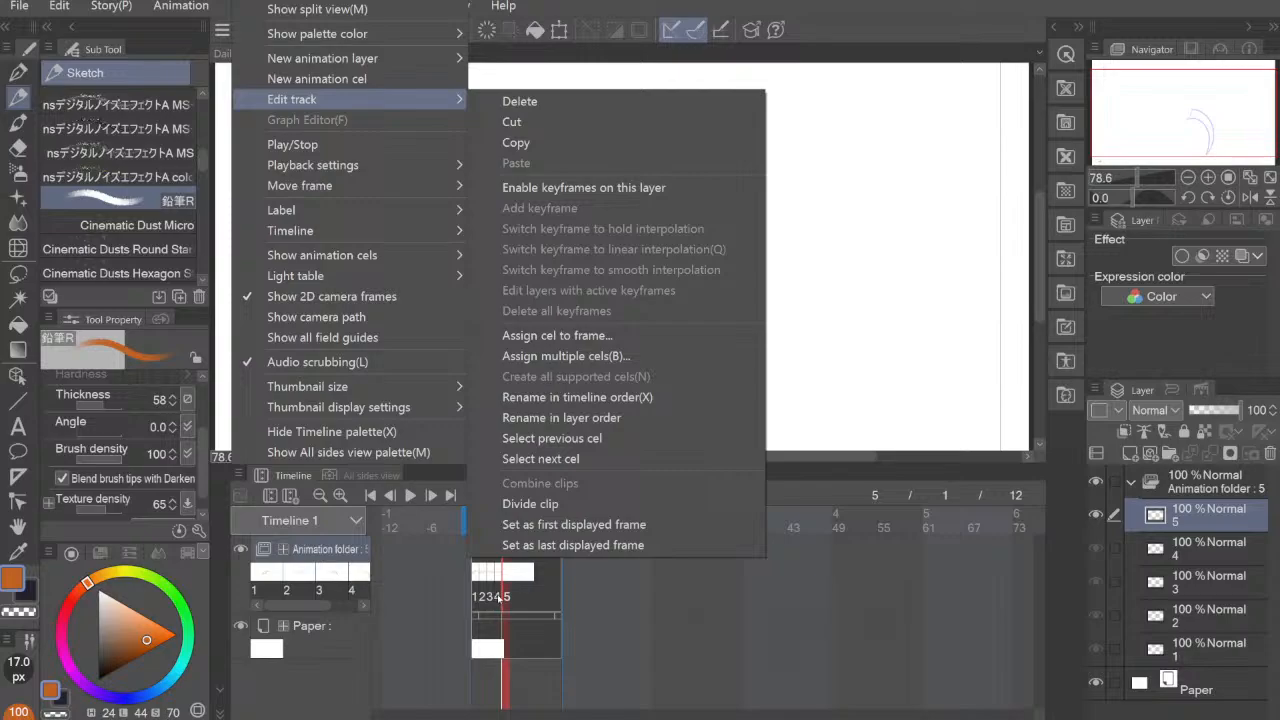
left_click(605, 337)
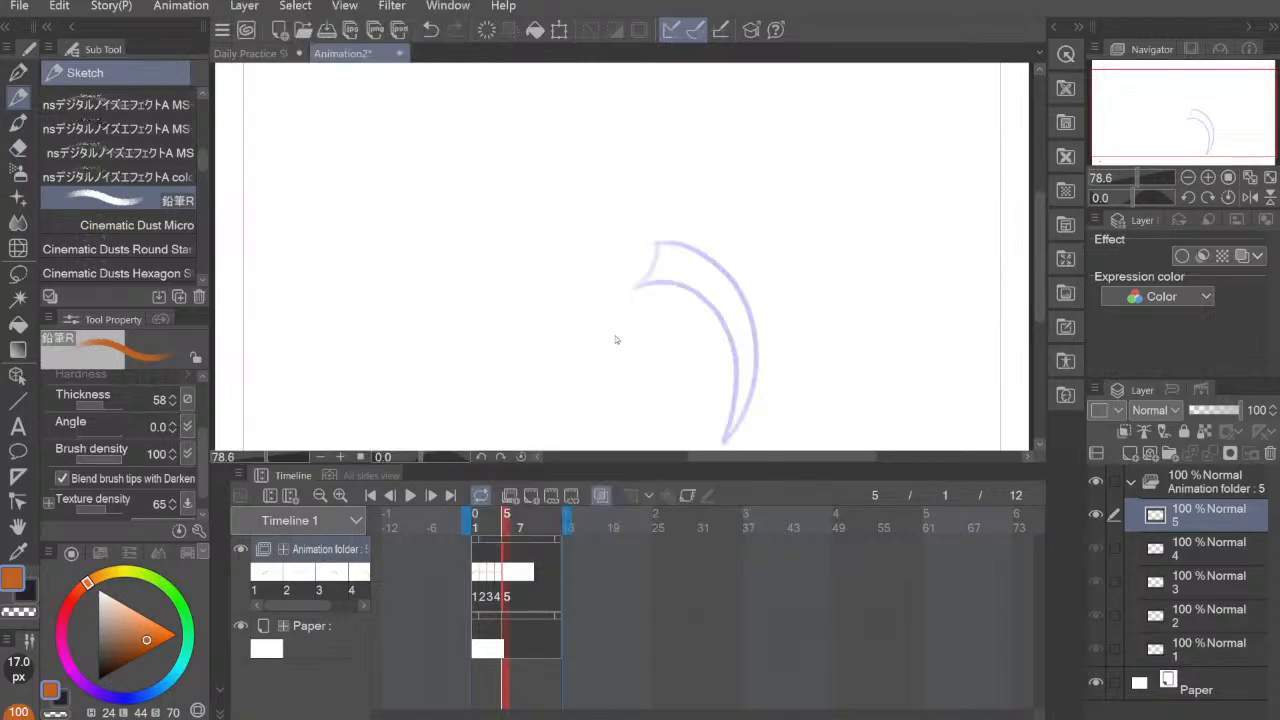
left_click(878, 392)
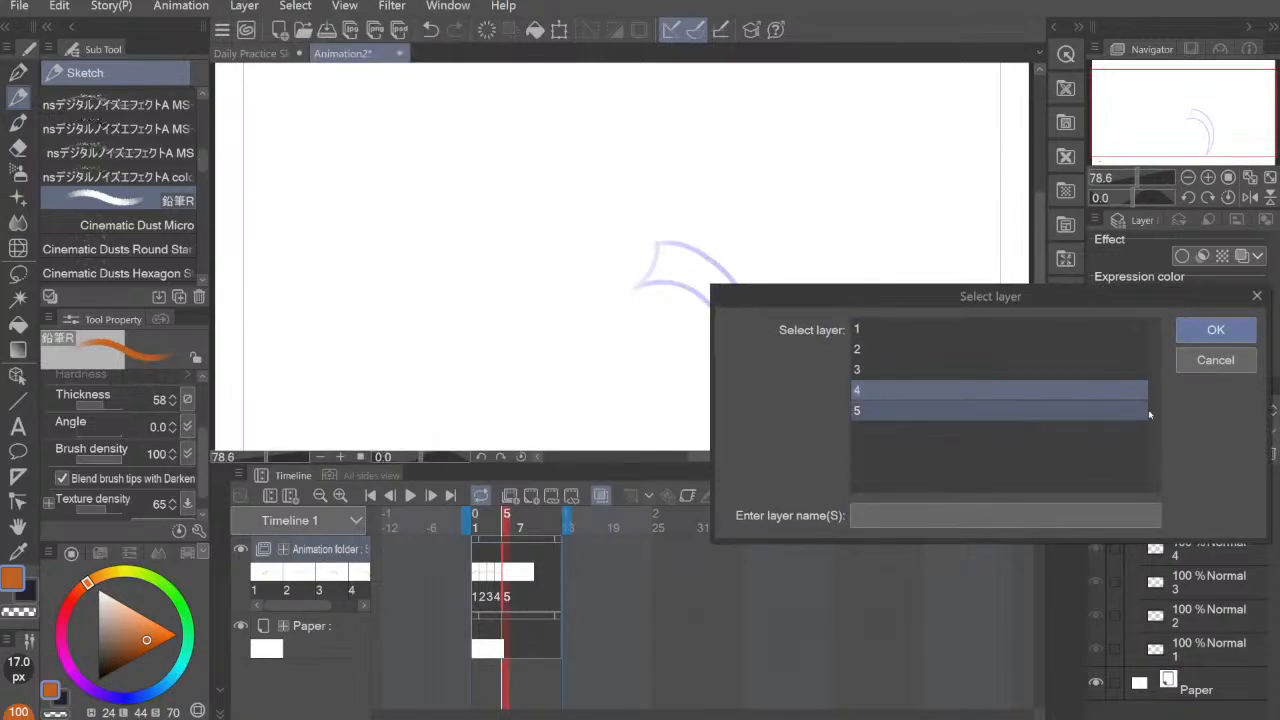
left_click(1218, 330)
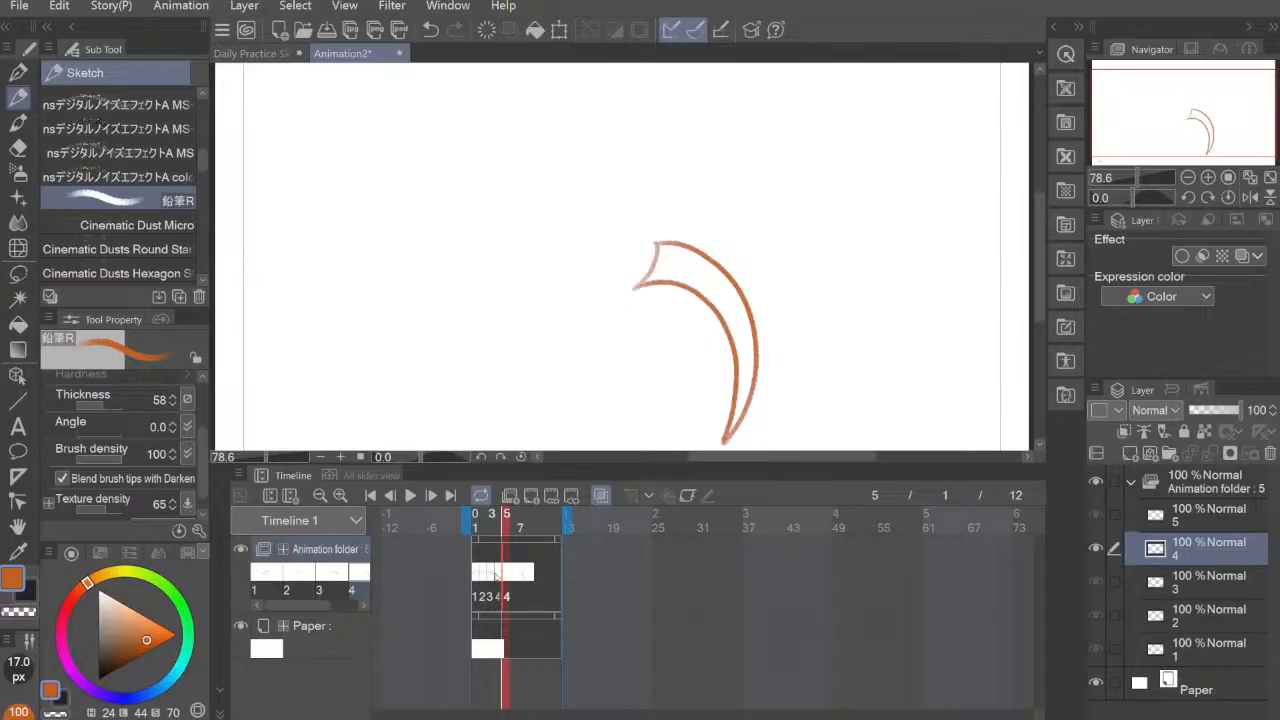
Step: Flip back and forth through frames 1 to 5 to check the motion with onion skin, ending on frame 1
left_click(498, 577)
left_click(506, 579)
left_click(498, 579)
left_click(491, 579)
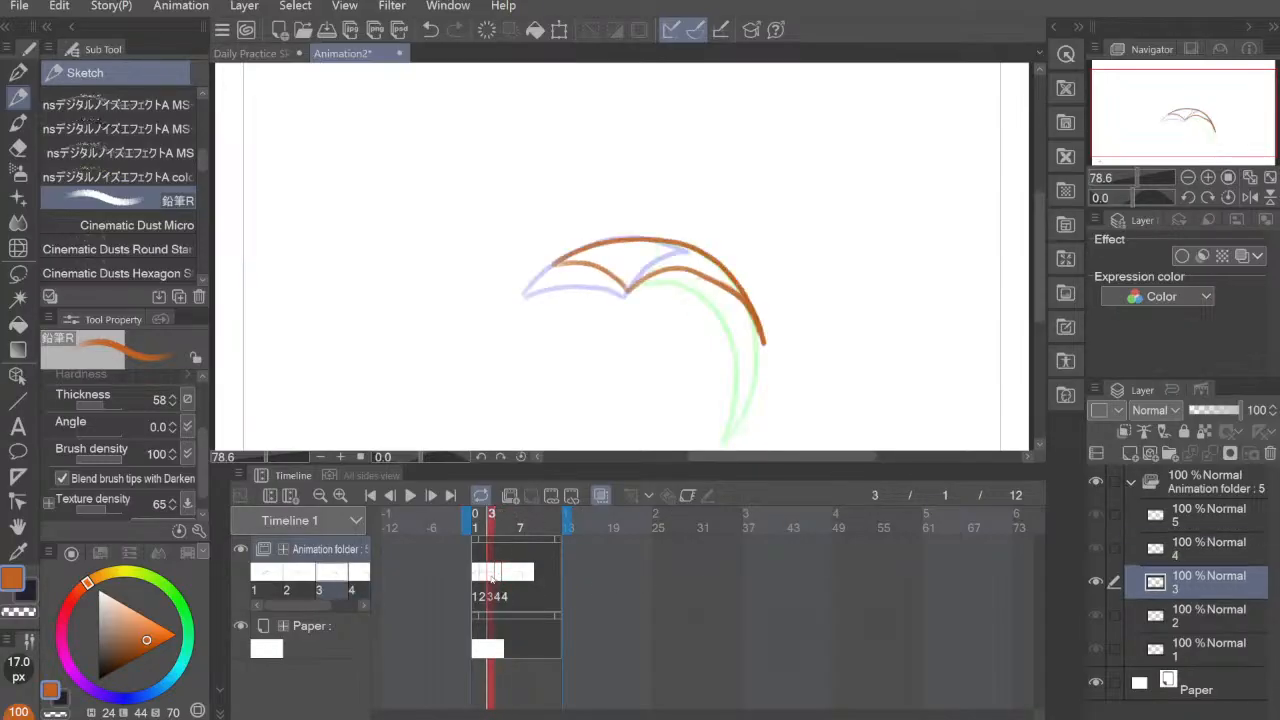
left_click(484, 579)
left_click(478, 579)
left_click(484, 579)
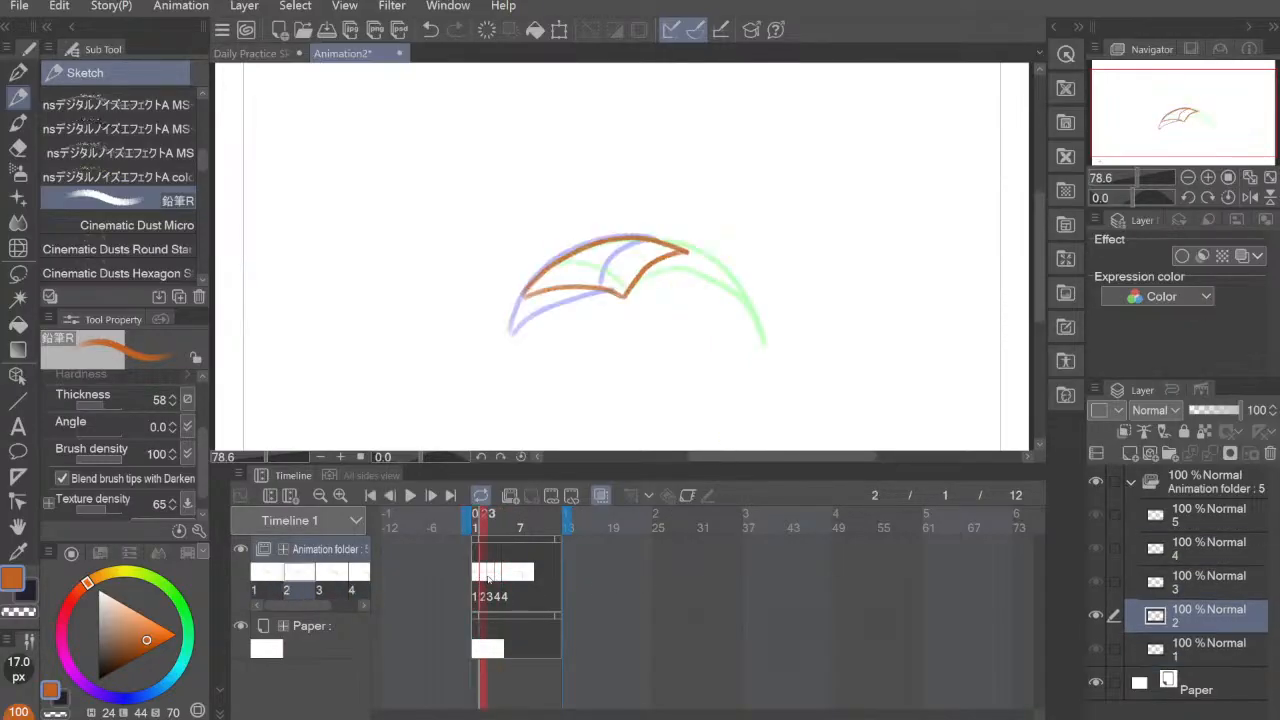
left_click(491, 579)
left_click(498, 579)
left_click(506, 579)
left_click(498, 595)
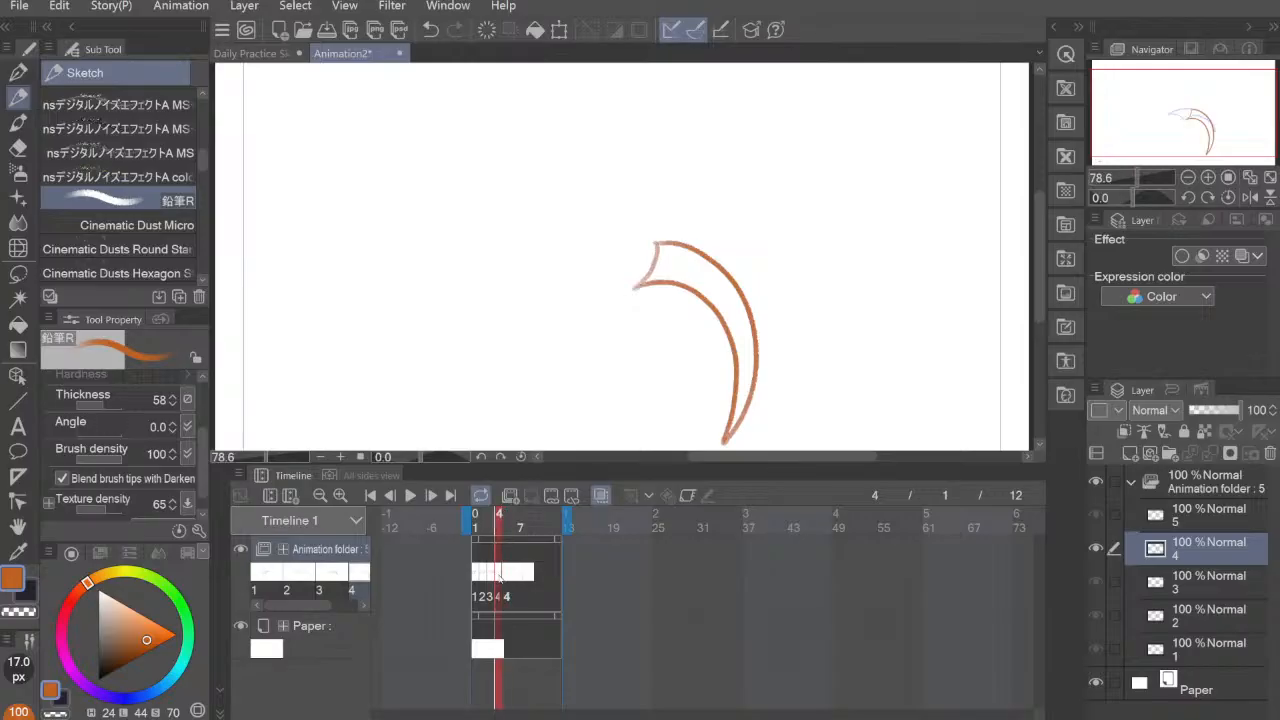
left_click(491, 595)
left_click(485, 595)
left_click(479, 596)
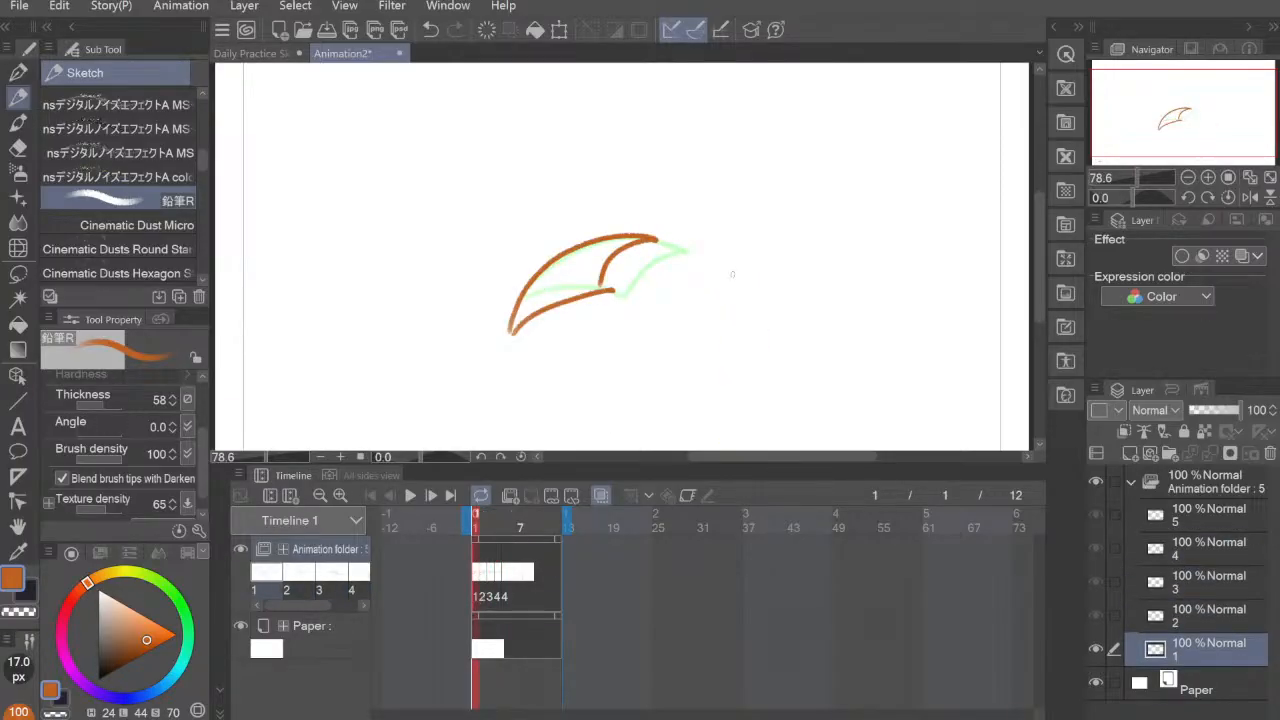
Step: Collapse the animation folder, toggle its visibility off and on, and lower its opacity to 28%
left_click(241, 474)
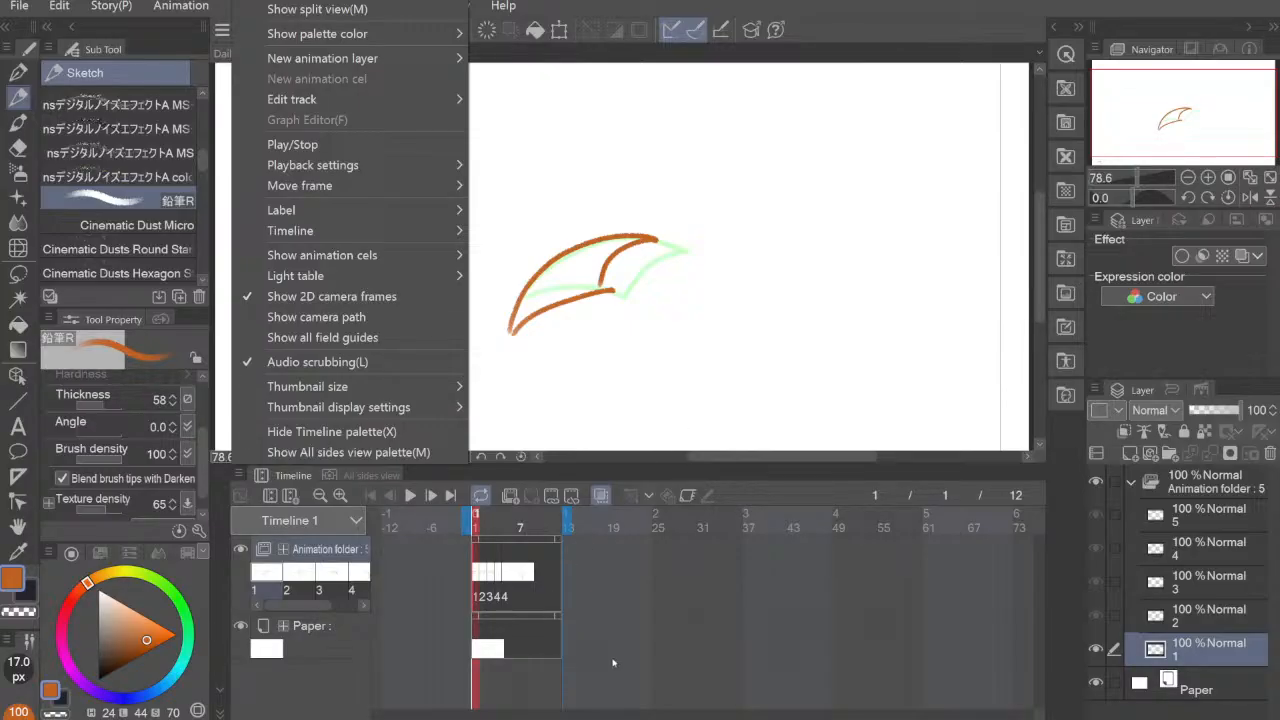
left_click(1132, 483)
left_click(1132, 483)
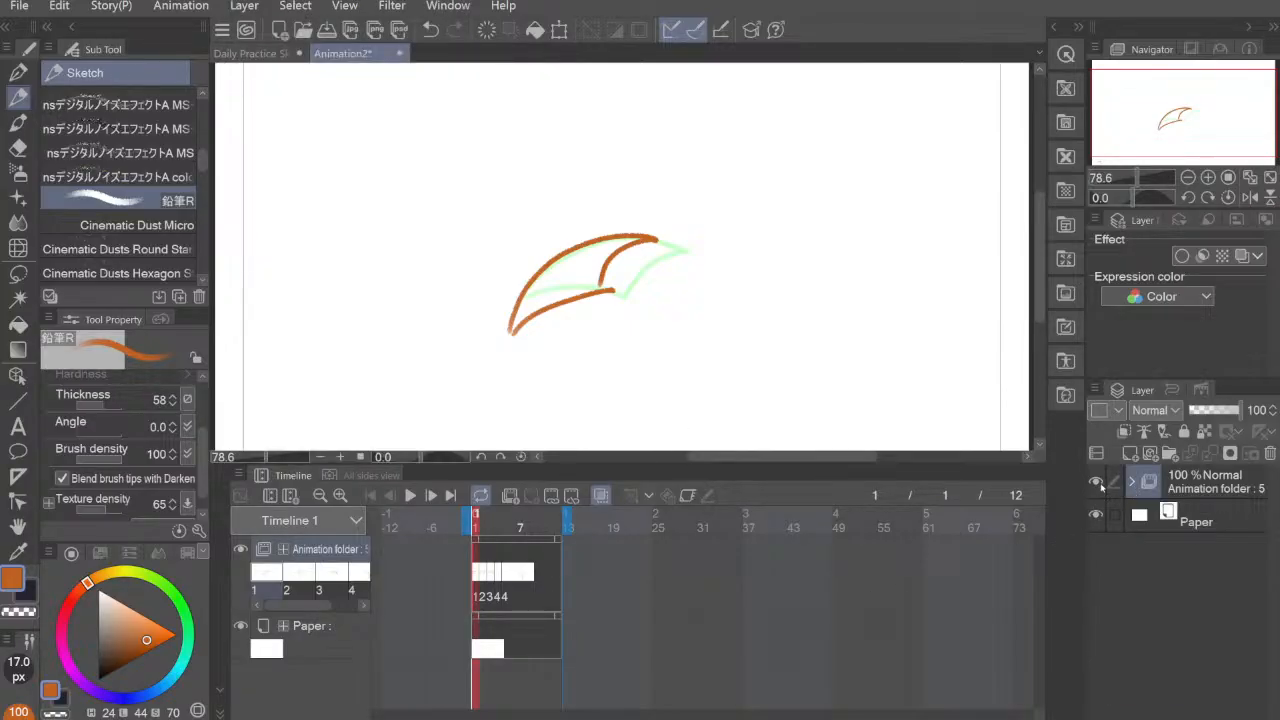
left_click(1099, 484)
left_click(1099, 484)
left_click(1096, 484)
left_click(1096, 484)
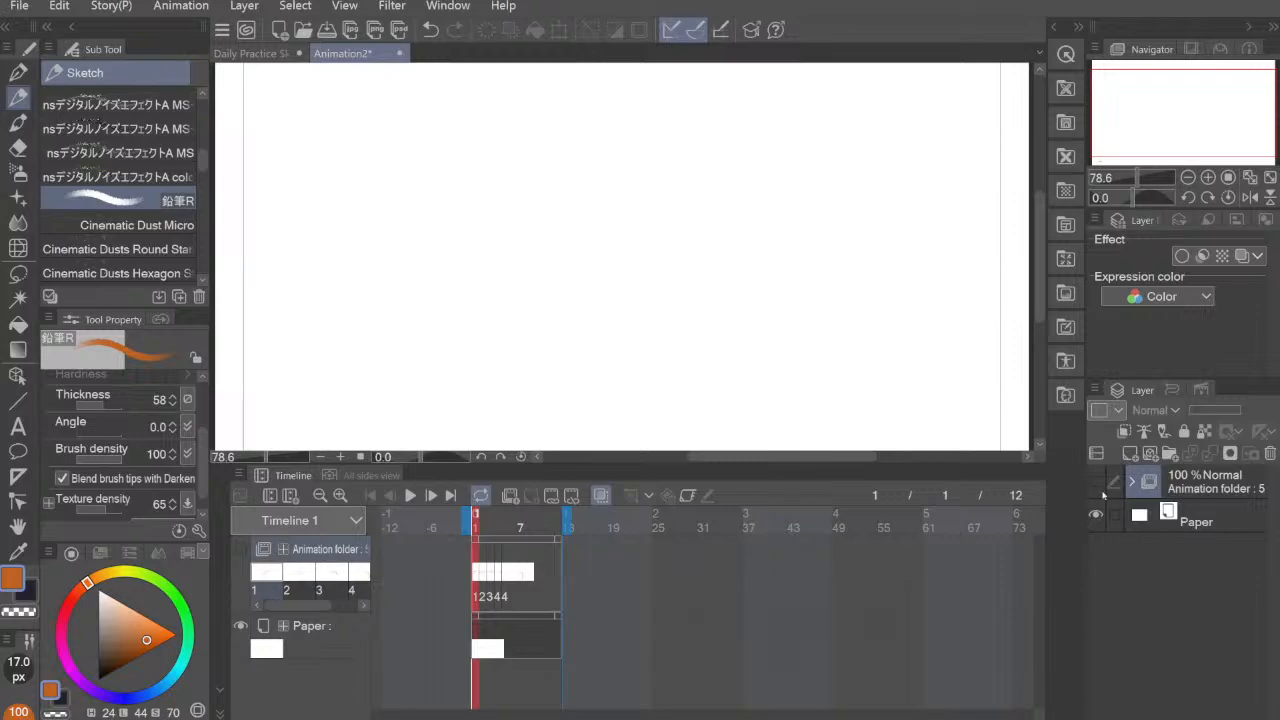
left_click(1098, 483)
left_click(1098, 483)
left_click(1098, 483)
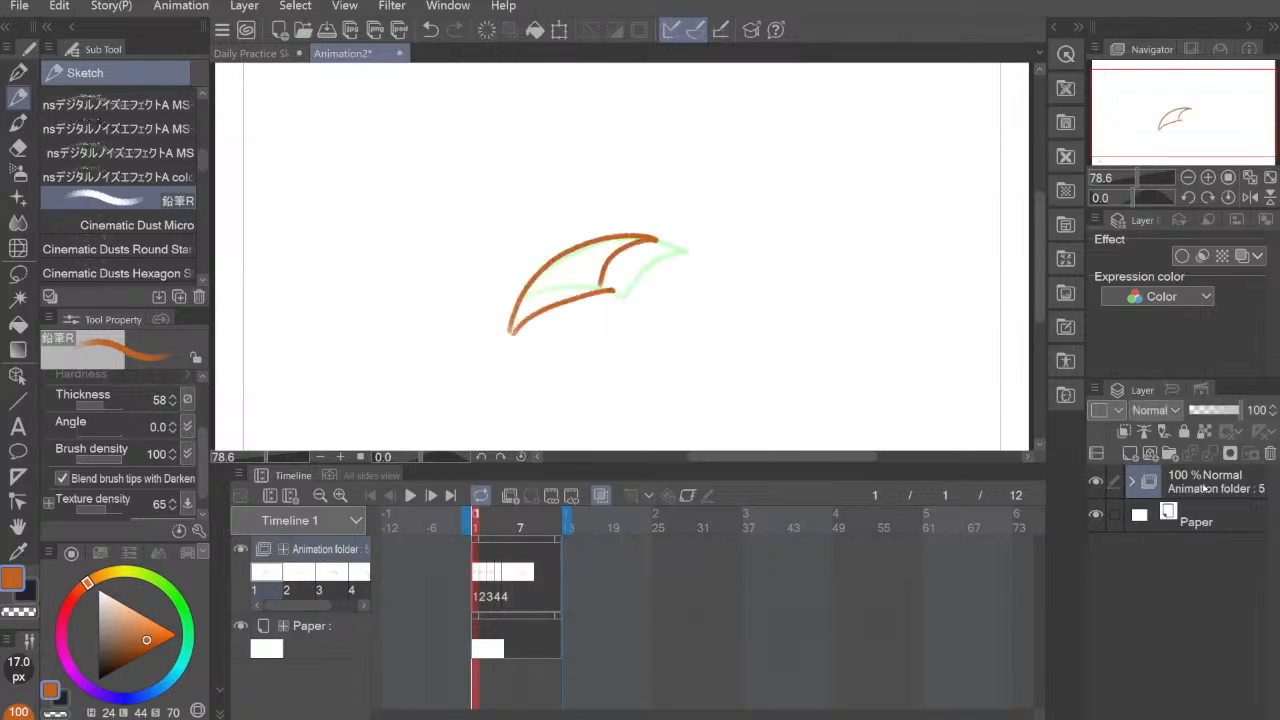
left_click(1203, 489)
left_click_drag(1238, 412, 1200, 416)
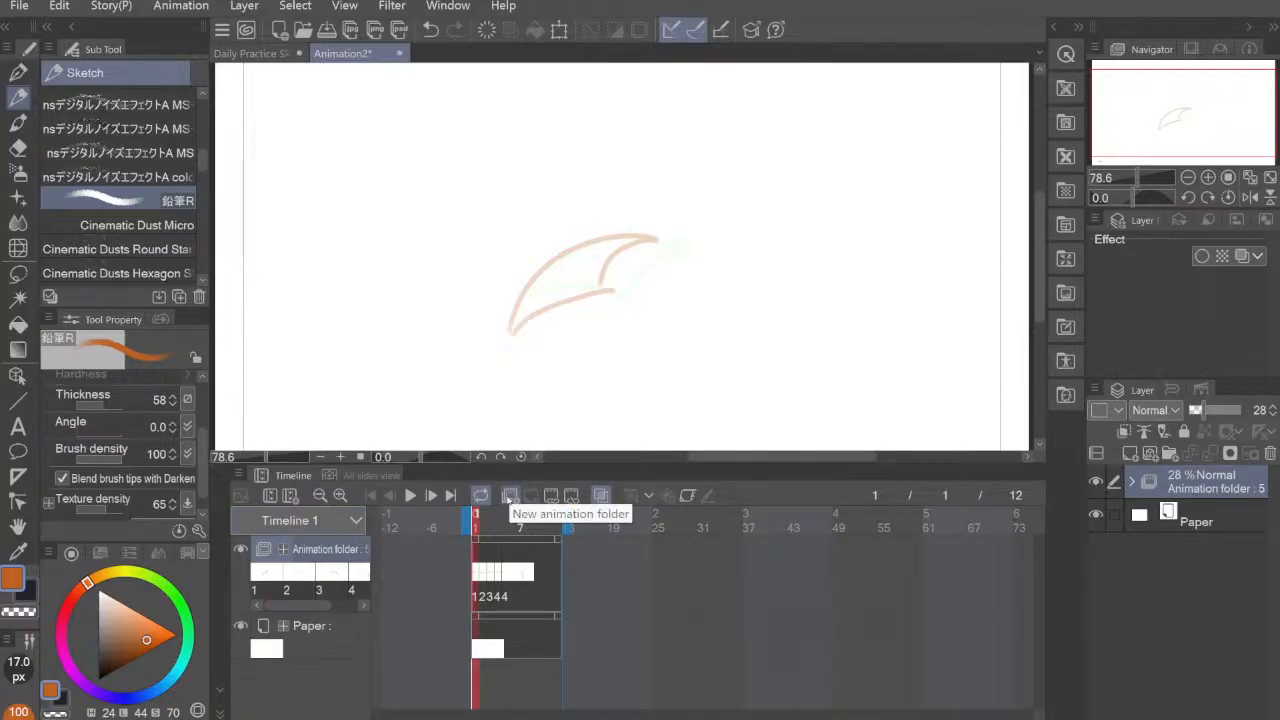
Step: Try adding a new animation folder with one cel above the existing folder, and undo both additions
left_click(508, 497)
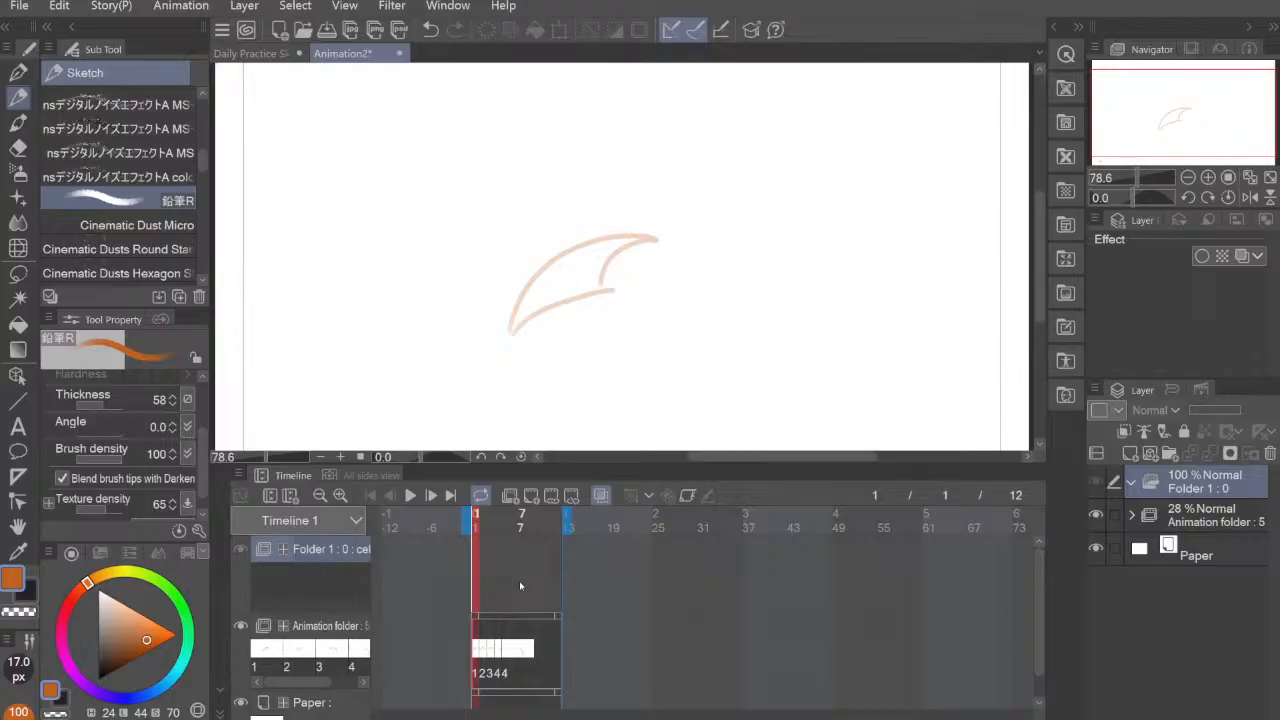
left_click(533, 500)
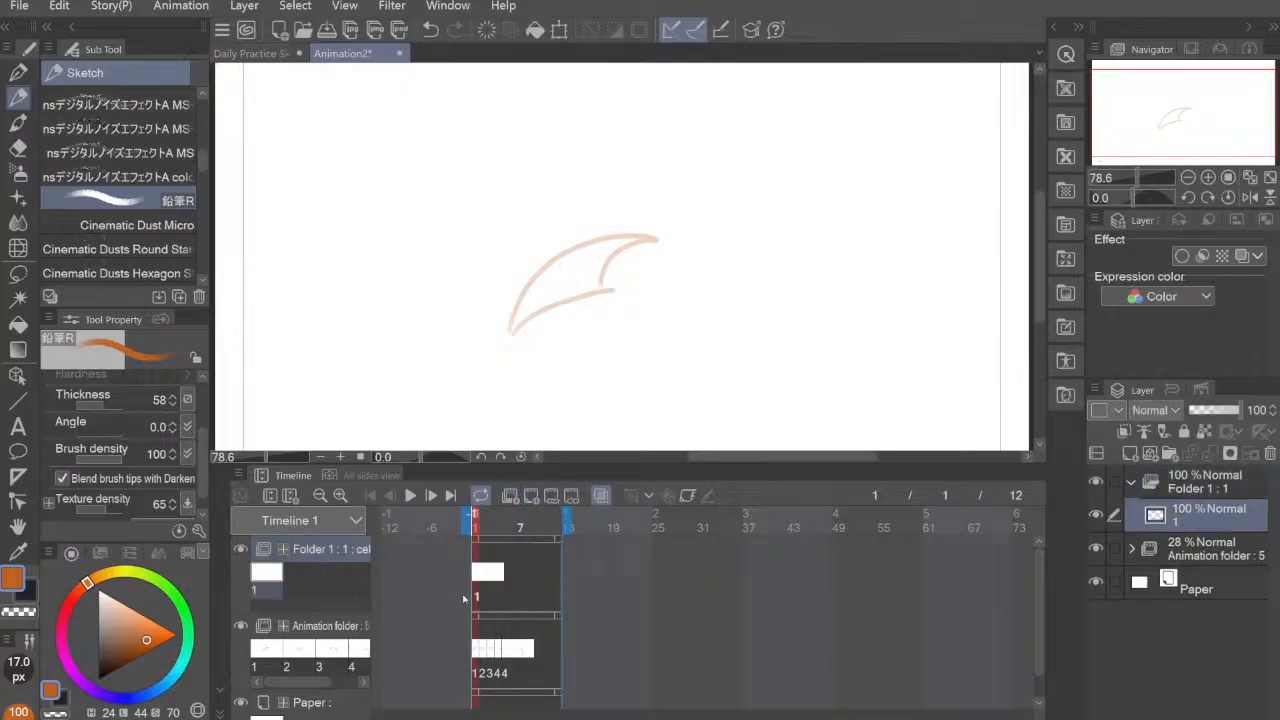
key("ctrl+z")
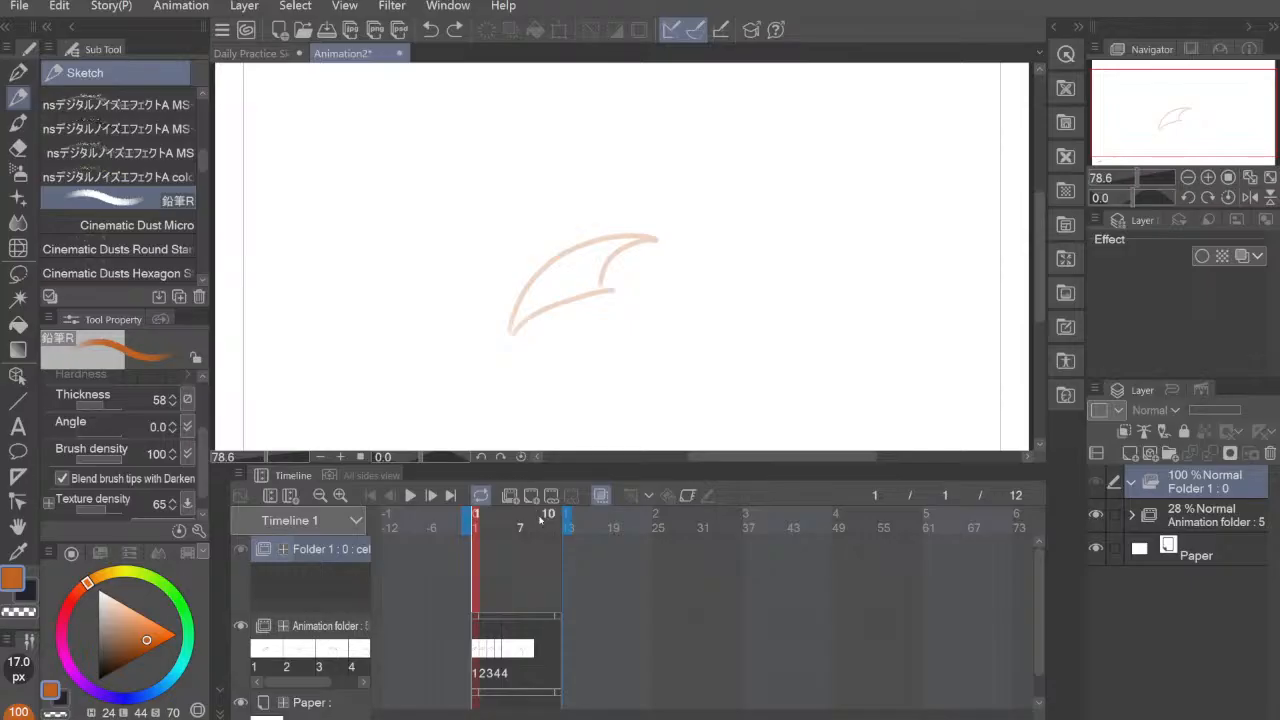
key("ctrl+z")
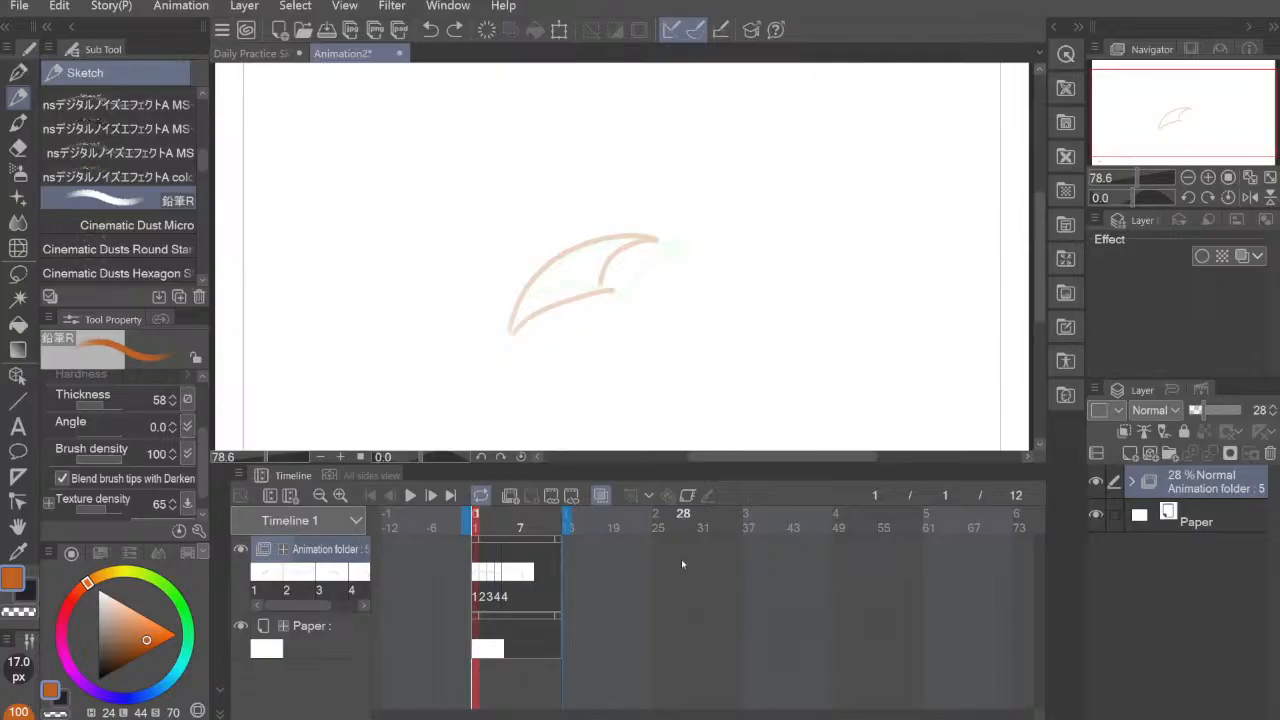
Step: Close the Animation2 file without saving it
key("ctrl+minus")
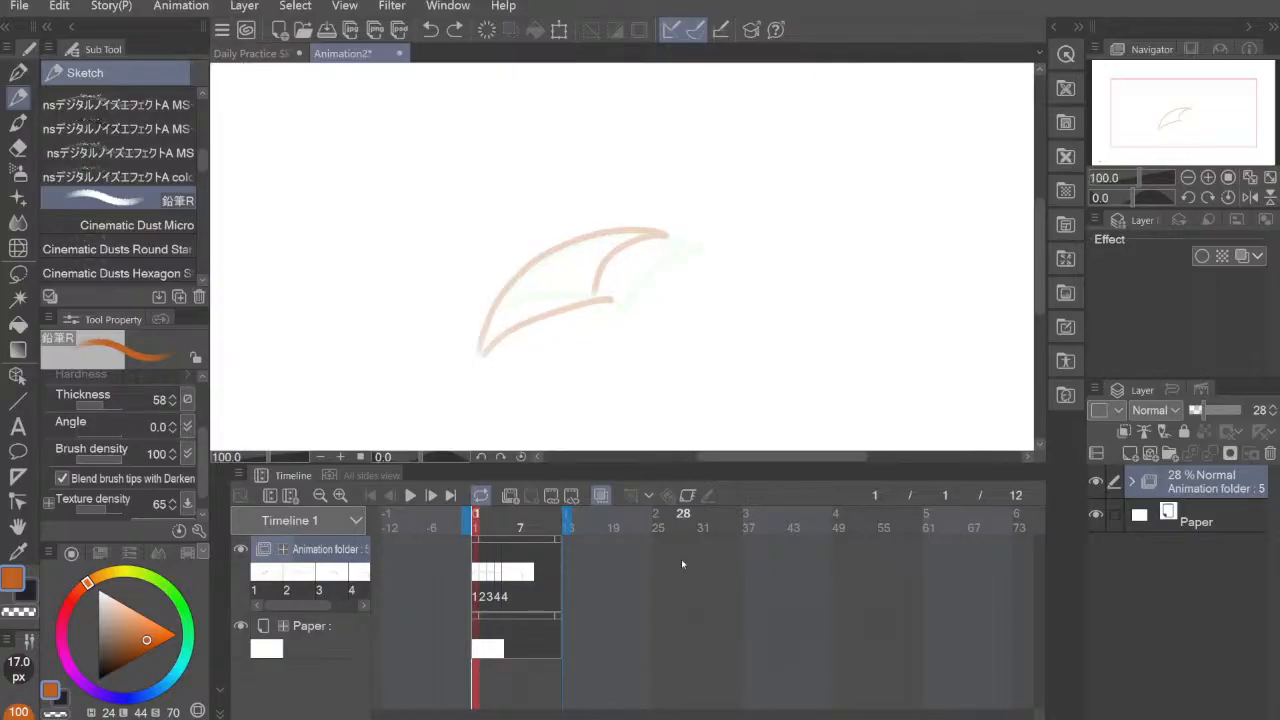
key("ctrl+plus")
key("ctrl+minus")
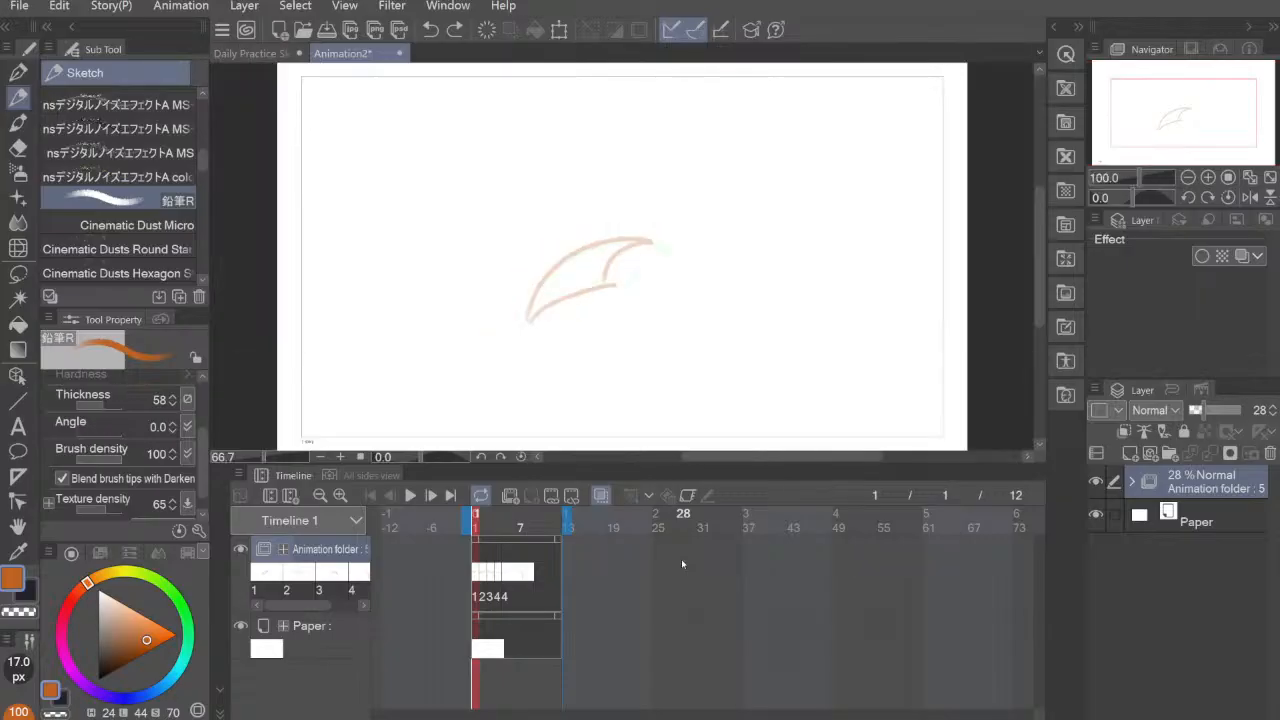
key("ctrl+plus")
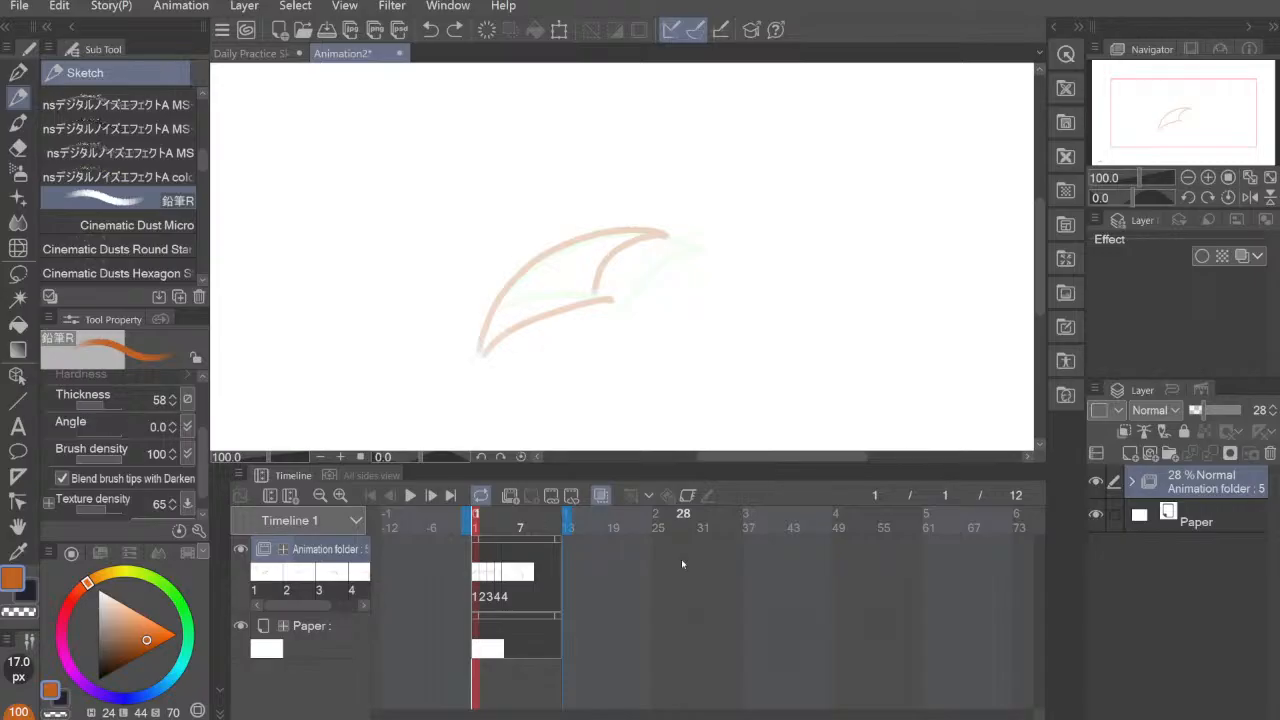
mouse_move(973, 718)
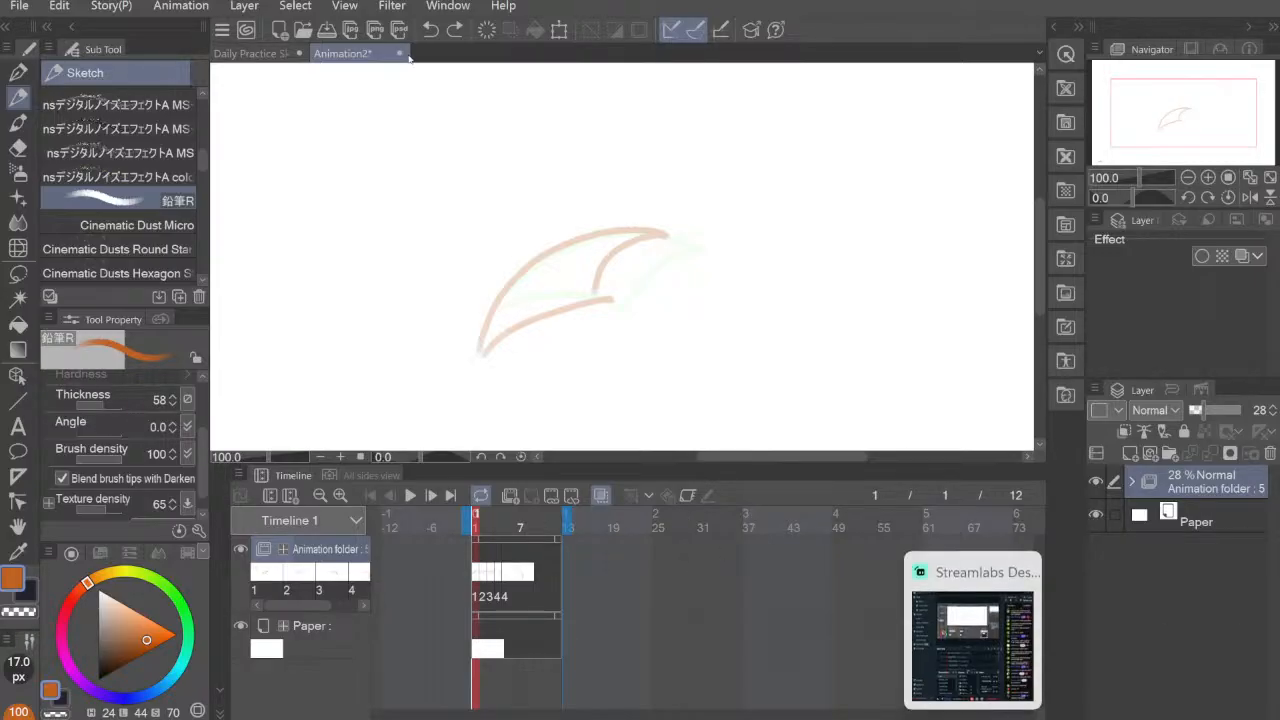
left_click(399, 53)
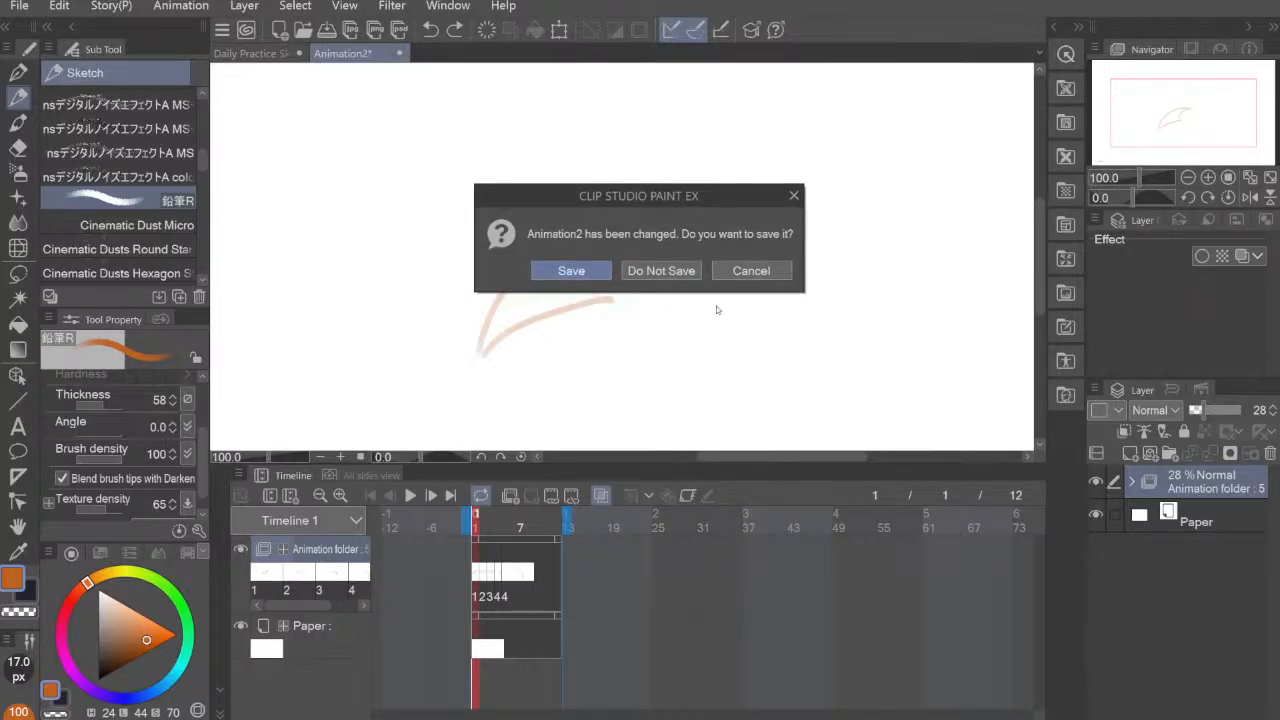
left_click(661, 271)
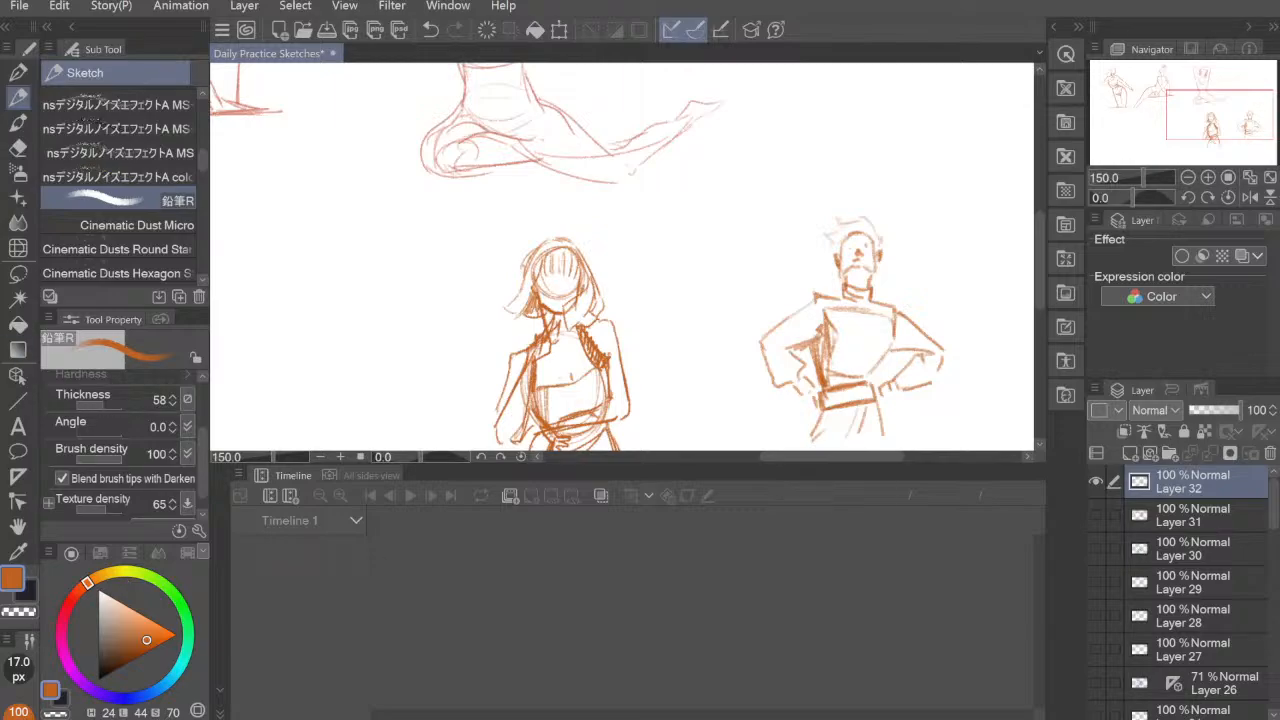
Step: Open the recent EXERCISE ANIMATION file, play the barbell lift and return to frame 1
left_click(19, 5)
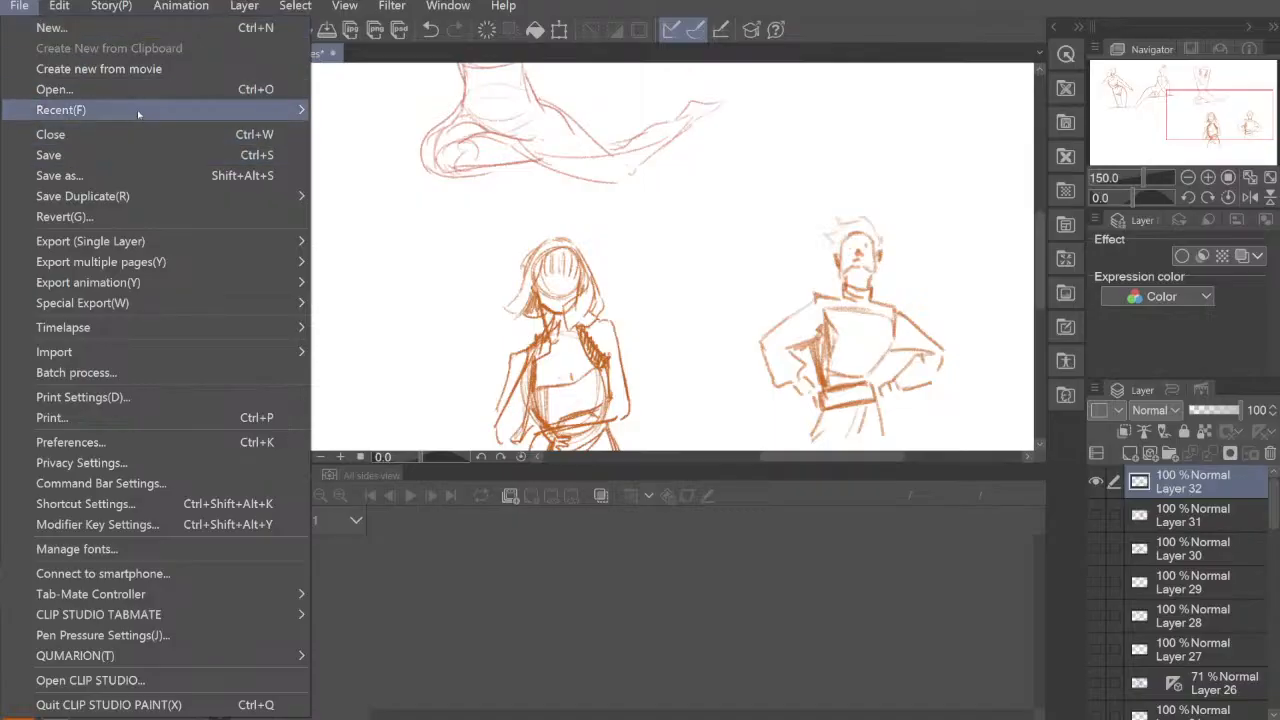
mouse_move(138, 112)
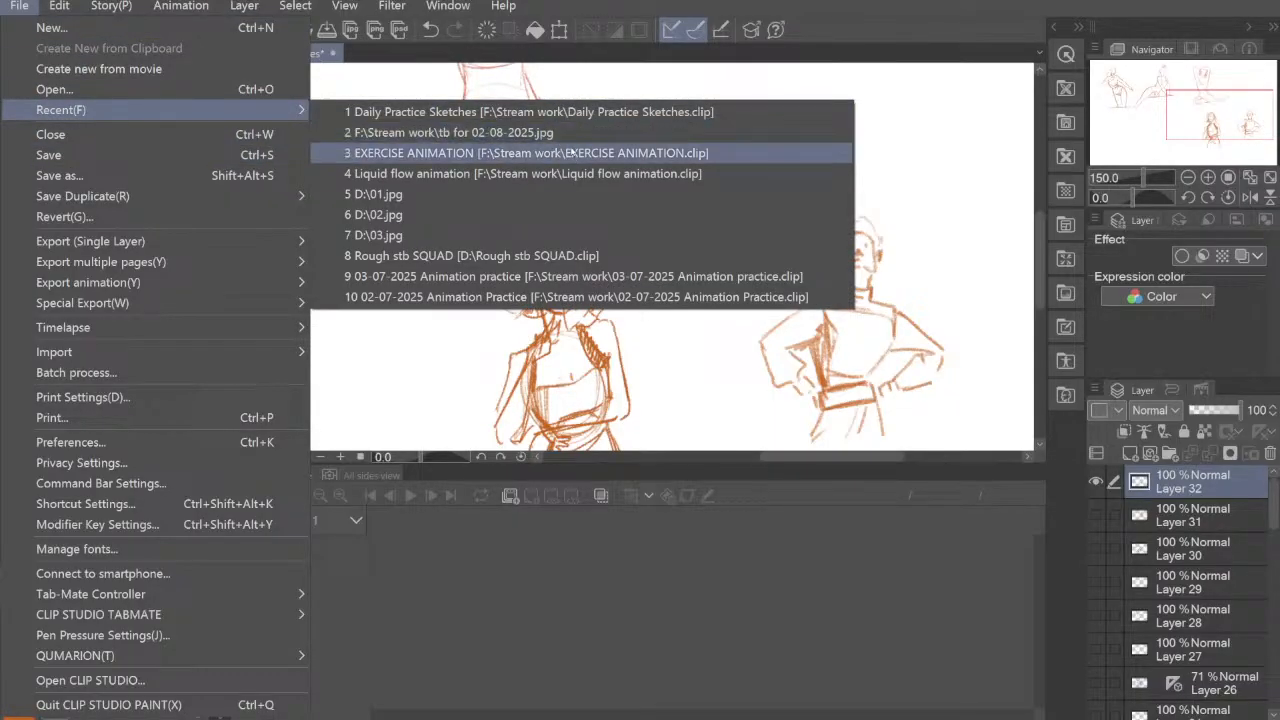
left_click(650, 153)
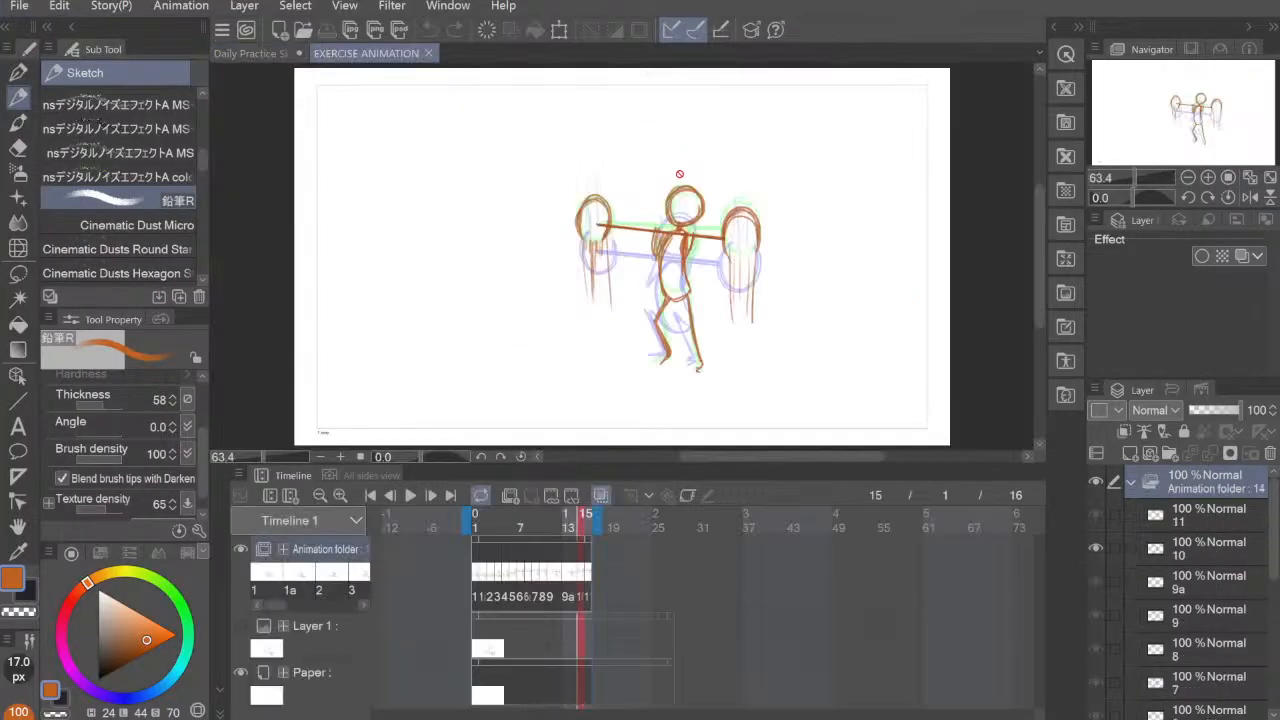
left_click(410, 496)
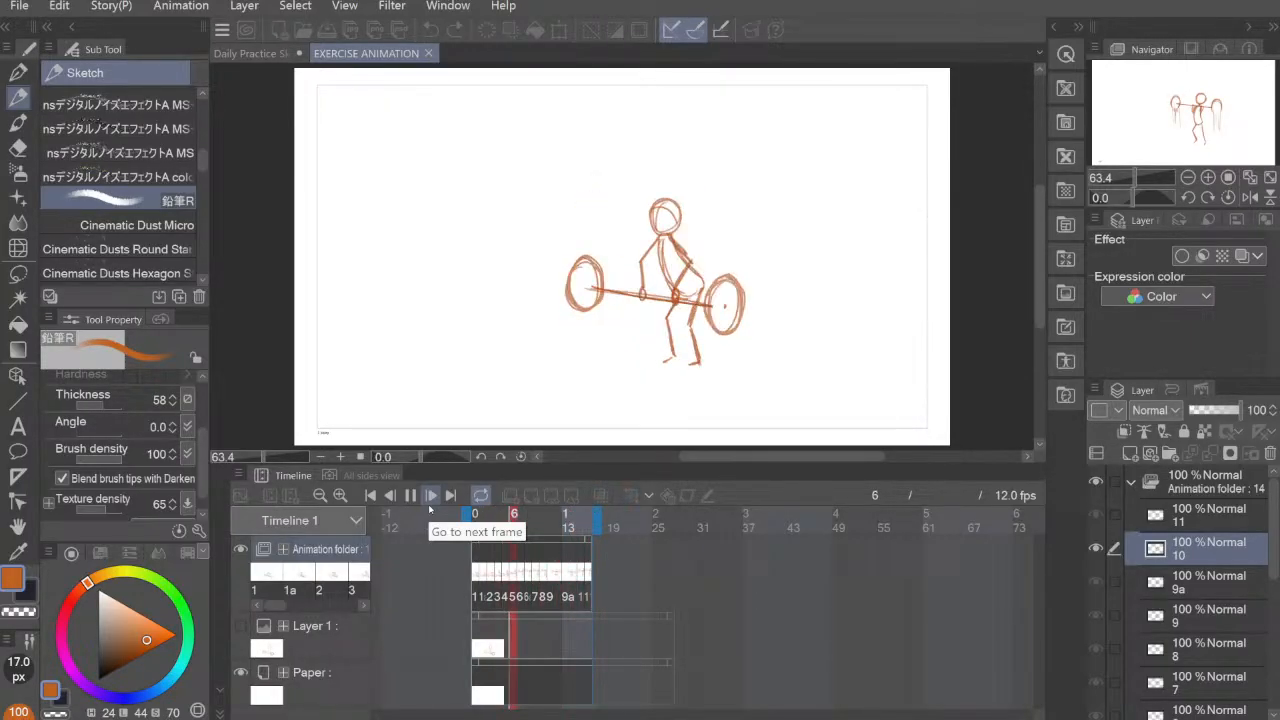
left_click(477, 574)
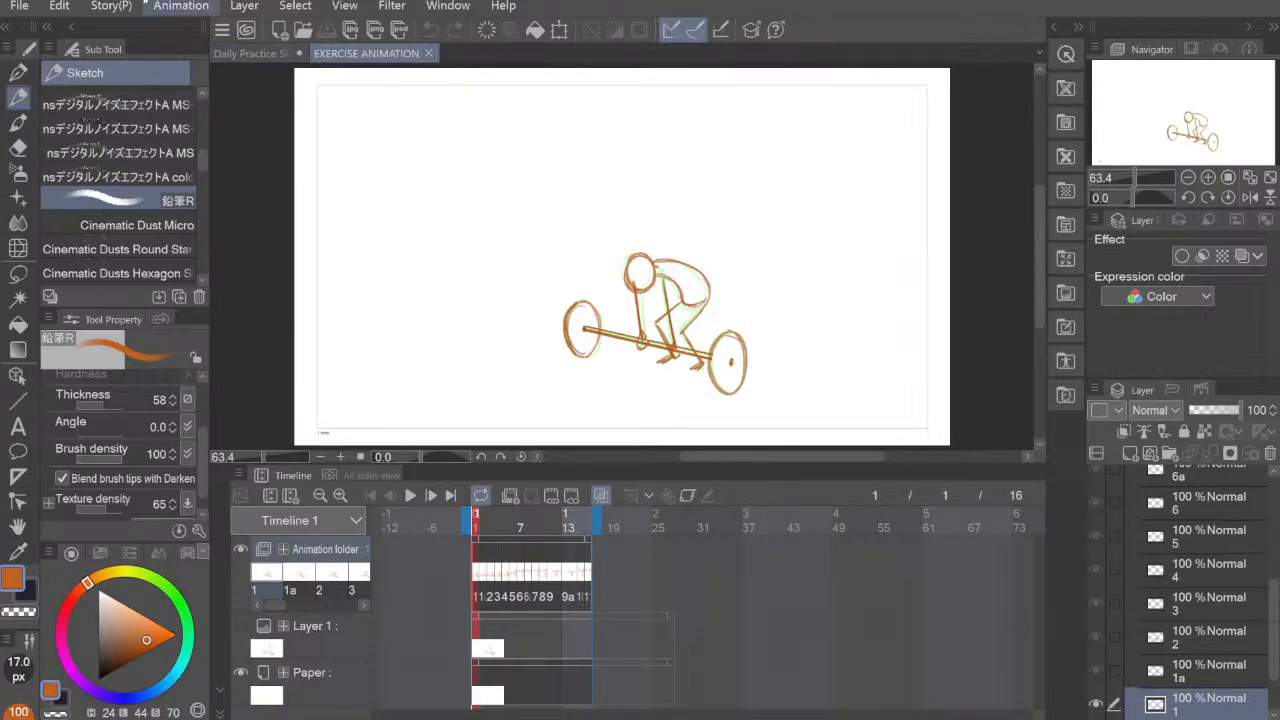
Step: Create a new 1920 × 1080 px, 12 fps animation file named Animation2 and add a raster layer directly above the paper
left_click(20, 6)
left_click(62, 26)
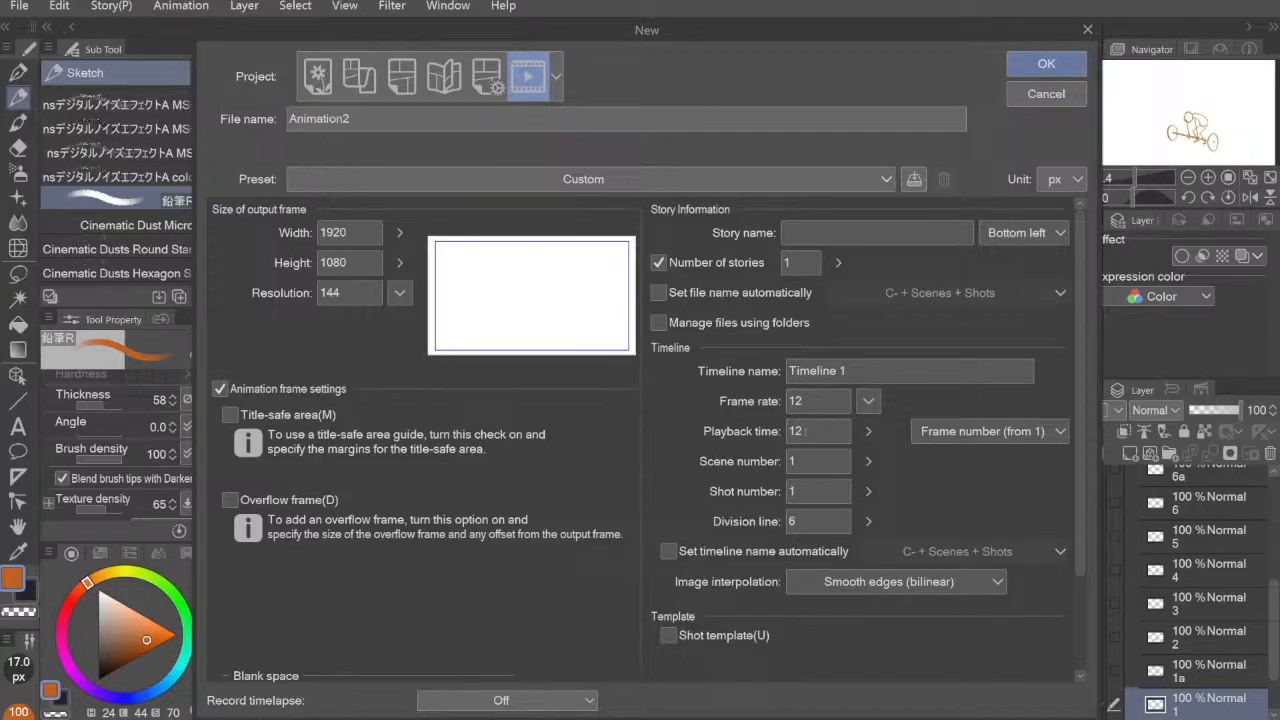
left_click(1046, 64)
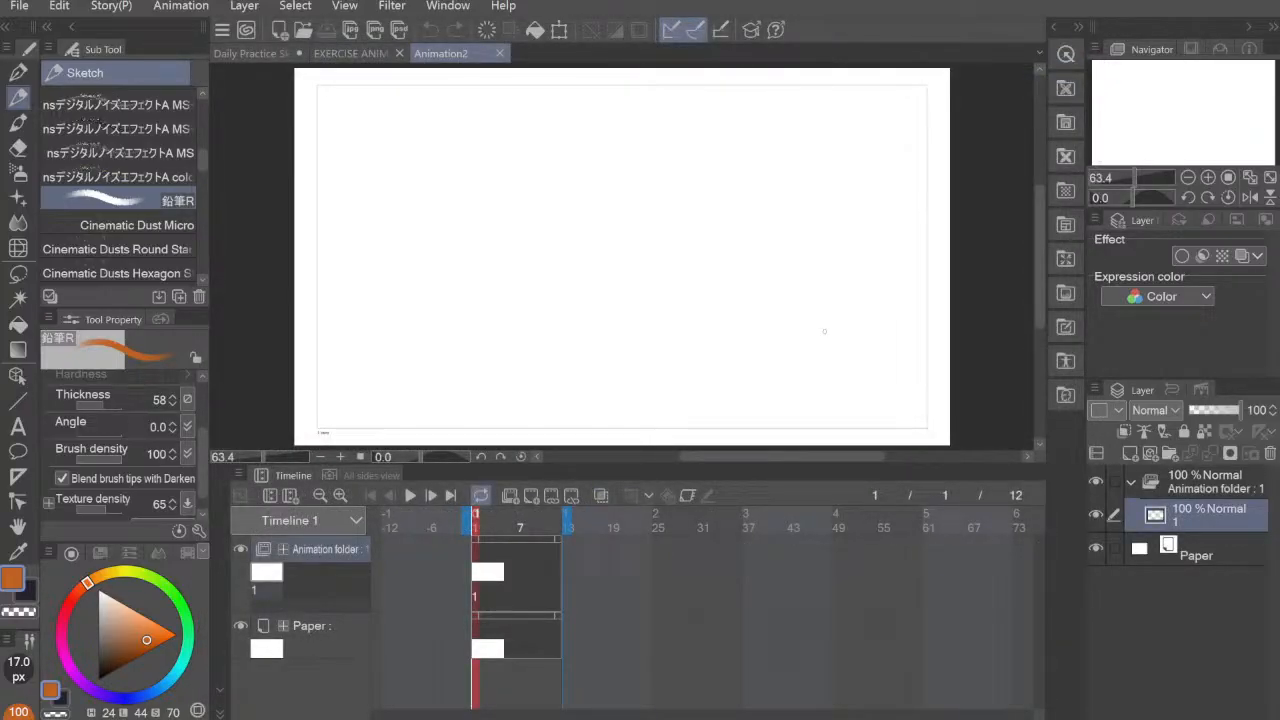
left_click(1184, 549)
left_click(1130, 454)
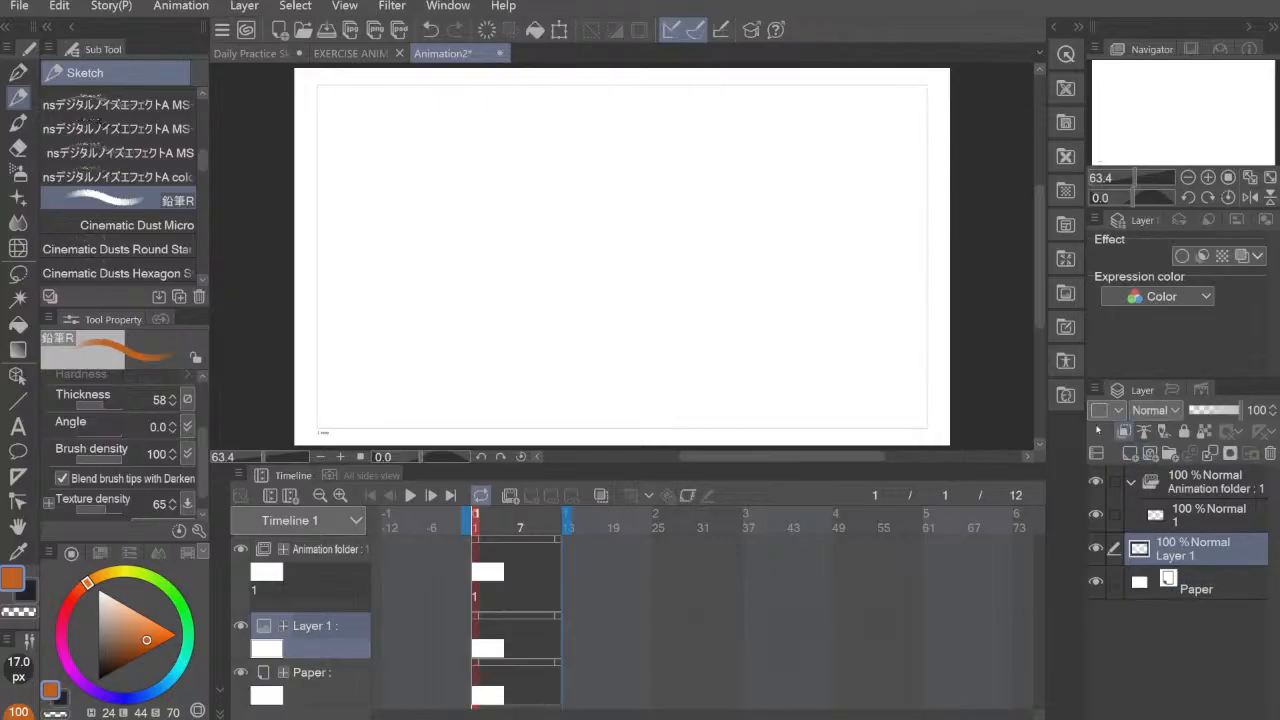
Step: Set the pencil brush to size 7 px and brush density 67, undoing each test stroke
mouse_move(656, 219)
left_mouse_down()
mouse_move(673, 216)
mouse_move(640, 320)
left_mouse_up()
key("ctrl+z")
key("bracketleft")
key("bracketleft")
key("bracketleft")
key("bracketleft")
key("bracketleft")
key("bracketleft")
mouse_move(703, 192)
left_mouse_down()
mouse_move(716, 355)
mouse_move(777, 218)
mouse_move(737, 315)
left_mouse_up()
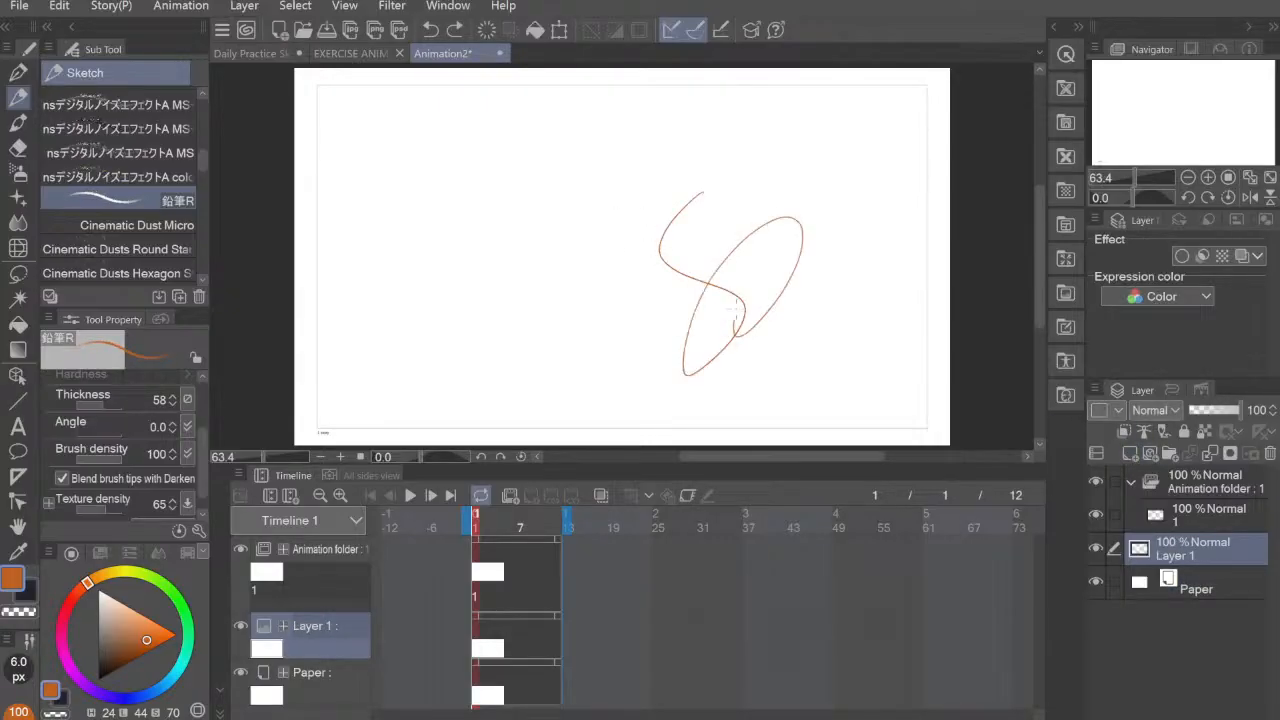
key("ctrl+z")
left_click_drag(122, 460, 105, 462)
mouse_move(660, 186)
left_mouse_down()
mouse_move(674, 256)
mouse_move(694, 337)
mouse_move(736, 244)
mouse_move(745, 300)
left_mouse_up()
key("ctrl+z")
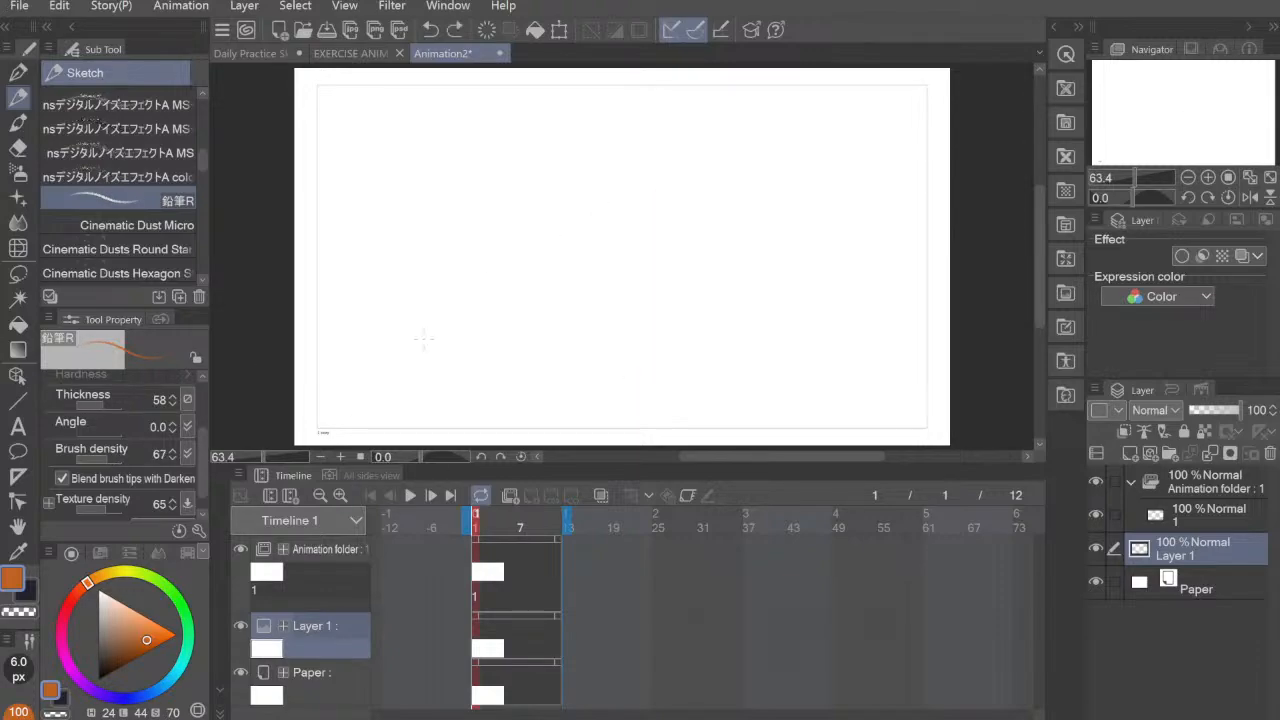
key("bracketright")
mouse_move(760, 226)
left_mouse_down()
mouse_move(772, 272)
mouse_move(745, 350)
left_mouse_up()
key("ctrl+z")
Step: Sketch the left, back and right edges of a floor plane in perspective on the lower part of Layer 1
mouse_move(448, 381)
left_mouse_down()
mouse_move(631, 330)
mouse_move(801, 353)
left_mouse_up()
key("ctrl+z")
mouse_move(622, 333)
left_mouse_down()
mouse_move(775, 358)
mouse_move(684, 410)
left_mouse_up()
left_click_drag(620, 333, 770, 355)
mouse_move(782, 348)
left_mouse_down()
mouse_move(776, 368)
mouse_move(640, 437)
left_mouse_up()
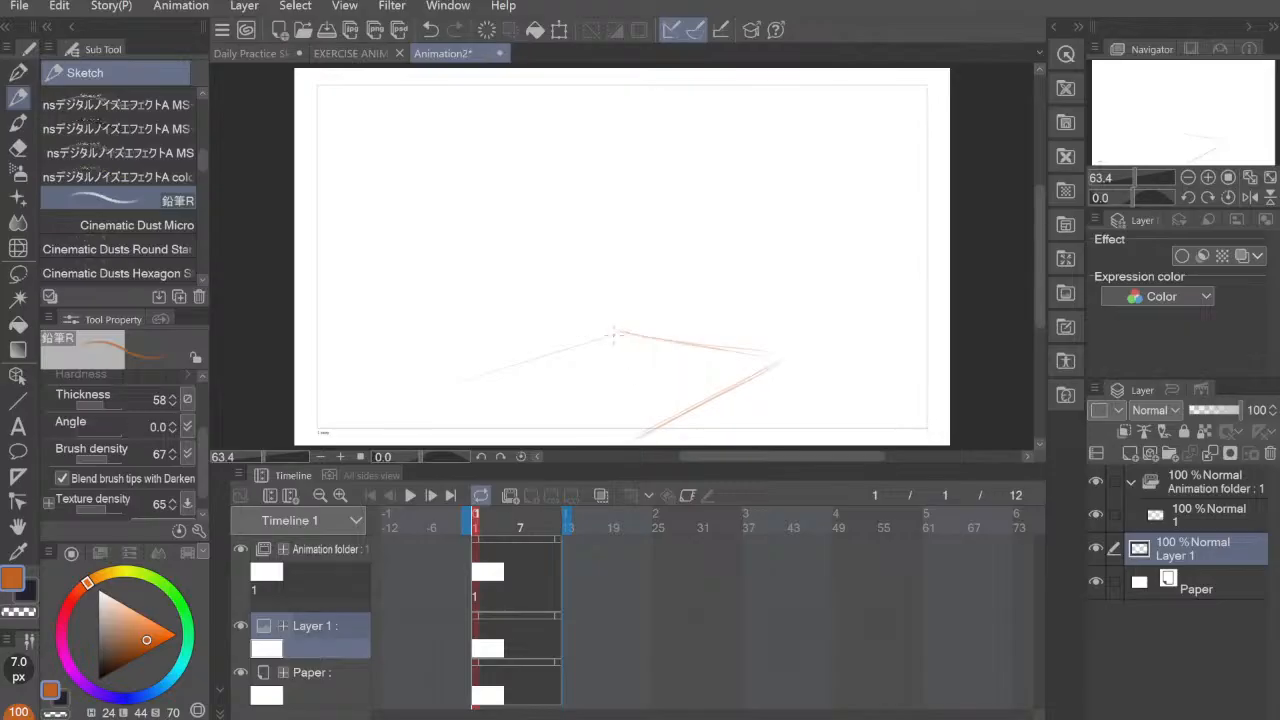
key("ctrl+z")
left_click_drag(612, 331, 532, 357)
left_click_drag(622, 333, 787, 358)
left_click_drag(654, 428, 778, 361)
left_click_drag(618, 331, 790, 358)
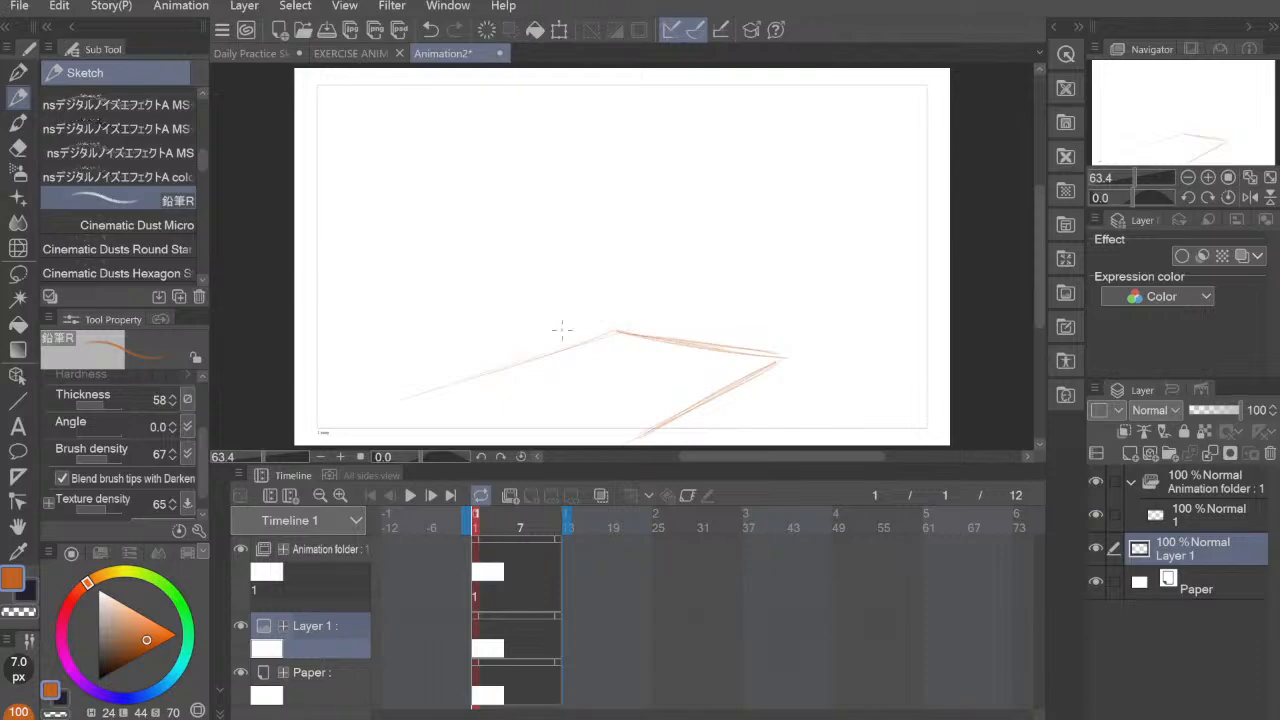
key("ctrl+z")
Step: Erase the overlong outer ends of the floor plane's left and right edges with the Hard eraser
key("e")
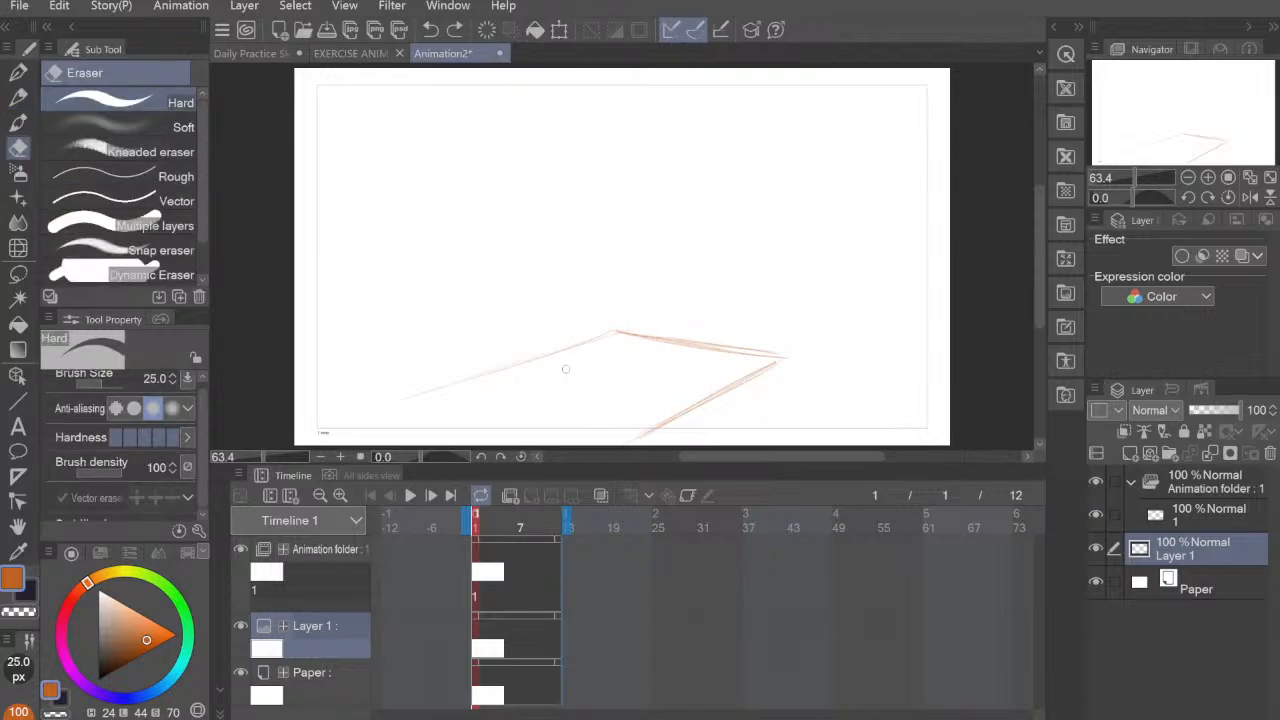
mouse_move(385, 408)
left_mouse_down()
mouse_move(464, 369)
mouse_move(534, 361)
mouse_move(477, 380)
left_mouse_up()
left_click_drag(703, 400, 628, 442)
left_click_drag(541, 380, 535, 360)
Step: Draw the floor plane's front edge with the pencil to close the outline, undoing the strokes that miss
key("p")
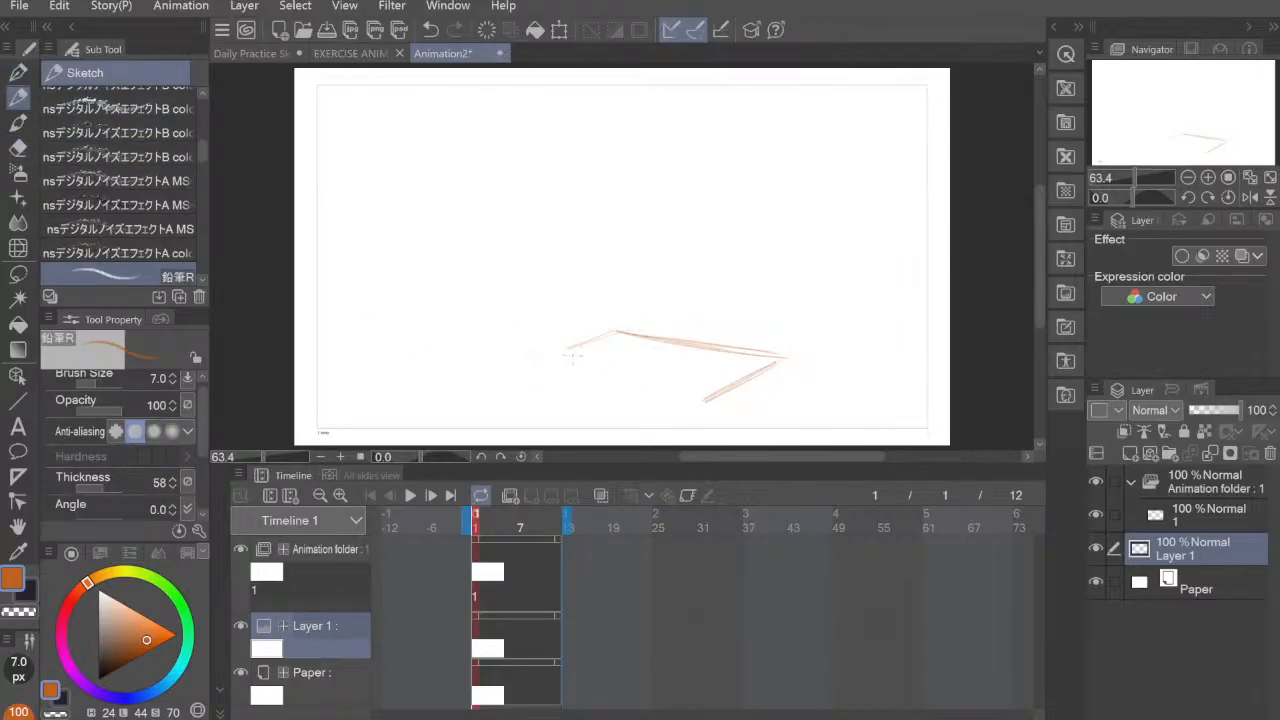
mouse_move(554, 368)
left_mouse_down()
mouse_move(738, 401)
mouse_move(723, 393)
mouse_move(783, 362)
left_mouse_up()
mouse_move(635, 335)
left_mouse_down()
mouse_move(781, 352)
mouse_move(760, 364)
mouse_move(718, 338)
mouse_move(756, 372)
mouse_move(714, 368)
mouse_move(722, 345)
mouse_move(760, 350)
mouse_move(724, 362)
mouse_move(740, 318)
mouse_move(762, 350)
mouse_move(738, 376)
left_mouse_up()
key("ctrl+z")
key("ctrl+z")
key("ctrl+z")
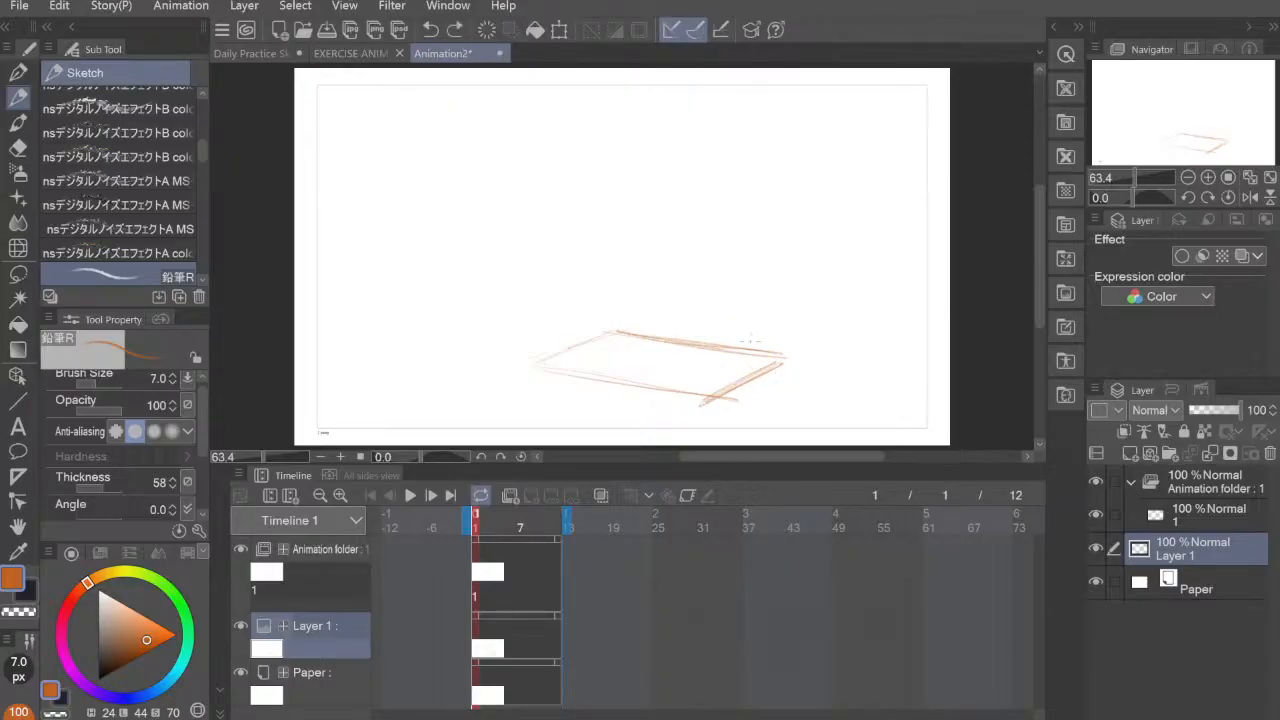
Step: Sketch a barbell over the floor plane's back edge, with a round plate at each end, a connecting bar and two grip marks
mouse_move(738, 318)
left_mouse_down()
mouse_move(721, 371)
mouse_move(765, 334)
mouse_move(752, 320)
mouse_move(761, 328)
mouse_move(739, 372)
mouse_move(733, 317)
mouse_move(736, 381)
left_mouse_up()
mouse_move(572, 343)
left_mouse_down()
mouse_move(588, 320)
mouse_move(575, 348)
mouse_move(550, 330)
mouse_move(564, 295)
mouse_move(575, 335)
mouse_move(592, 316)
mouse_move(591, 340)
left_mouse_up()
mouse_move(555, 295)
left_mouse_down()
mouse_move(592, 332)
mouse_move(748, 354)
left_mouse_up()
mouse_move(605, 328)
left_mouse_down()
mouse_move(748, 356)
mouse_move(736, 350)
left_mouse_up()
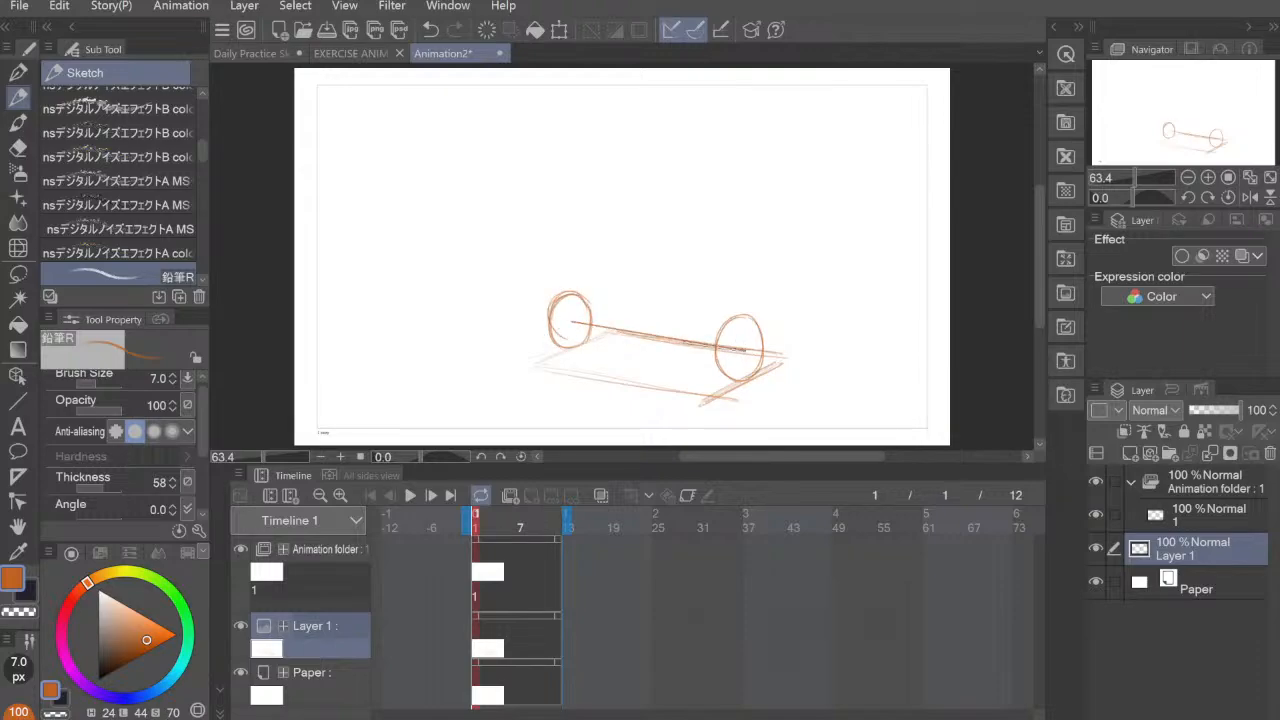
left_click_drag(565, 321, 725, 350)
left_click_drag(586, 323, 746, 346)
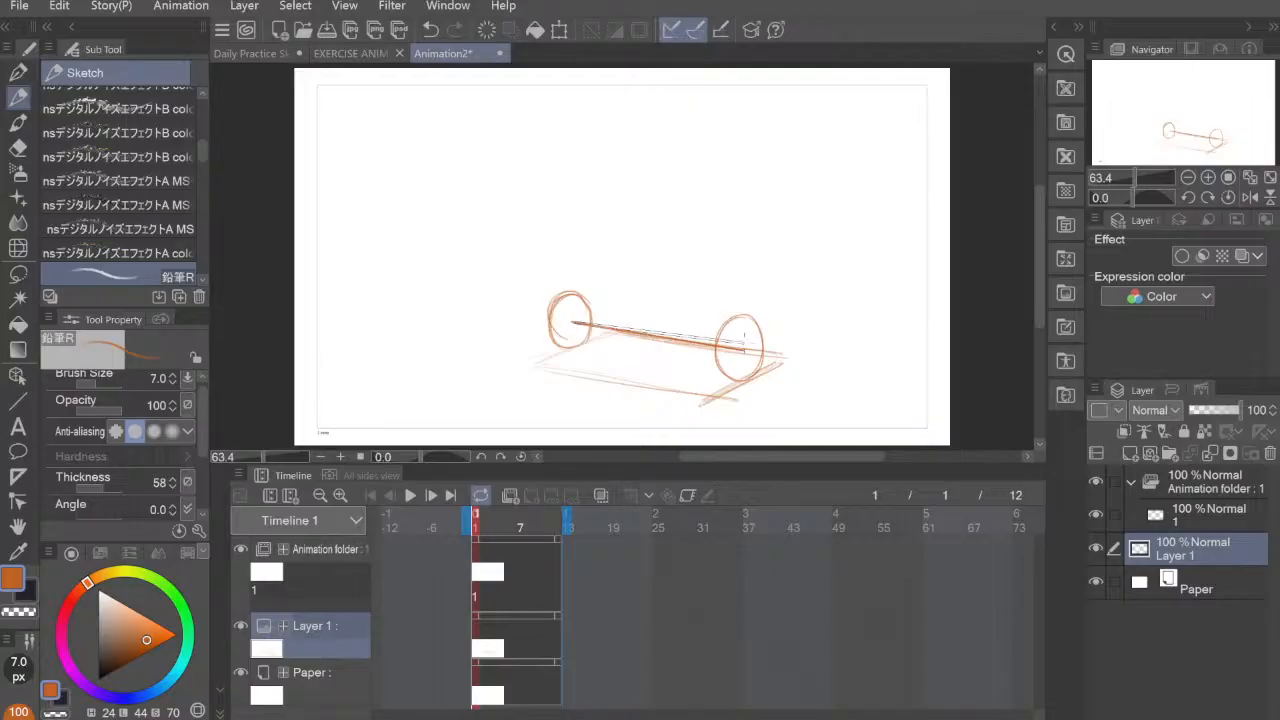
left_click(745, 349, "shift")
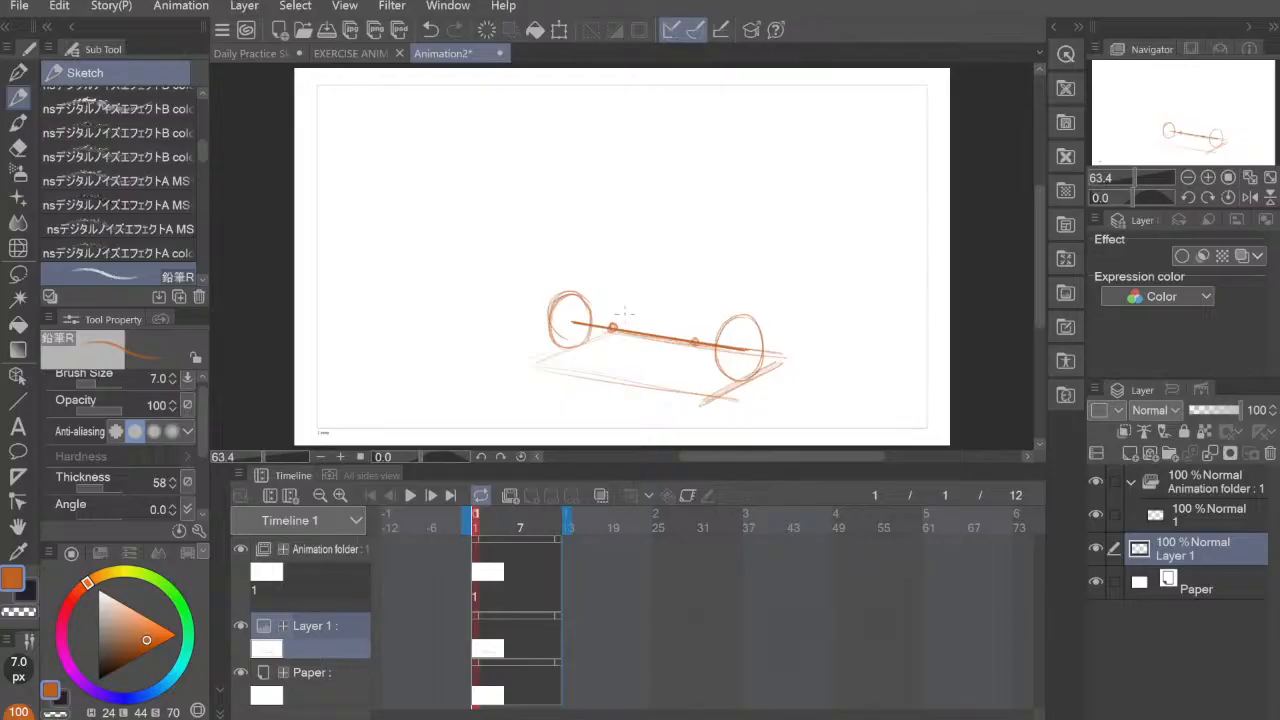
Step: Sketch a crouching stick figure behind the barbell with a round head, arms reaching to the grip marks and bent legs
left_click_drag(613, 324, 645, 289)
mouse_move(695, 341)
left_mouse_down()
mouse_move(684, 297)
mouse_move(652, 289)
mouse_move(671, 276)
mouse_move(676, 314)
mouse_move(696, 304)
mouse_move(704, 330)
mouse_move(704, 314)
mouse_move(642, 313)
mouse_move(652, 336)
mouse_move(636, 348)
left_mouse_up()
left_click_drag(703, 319, 677, 322)
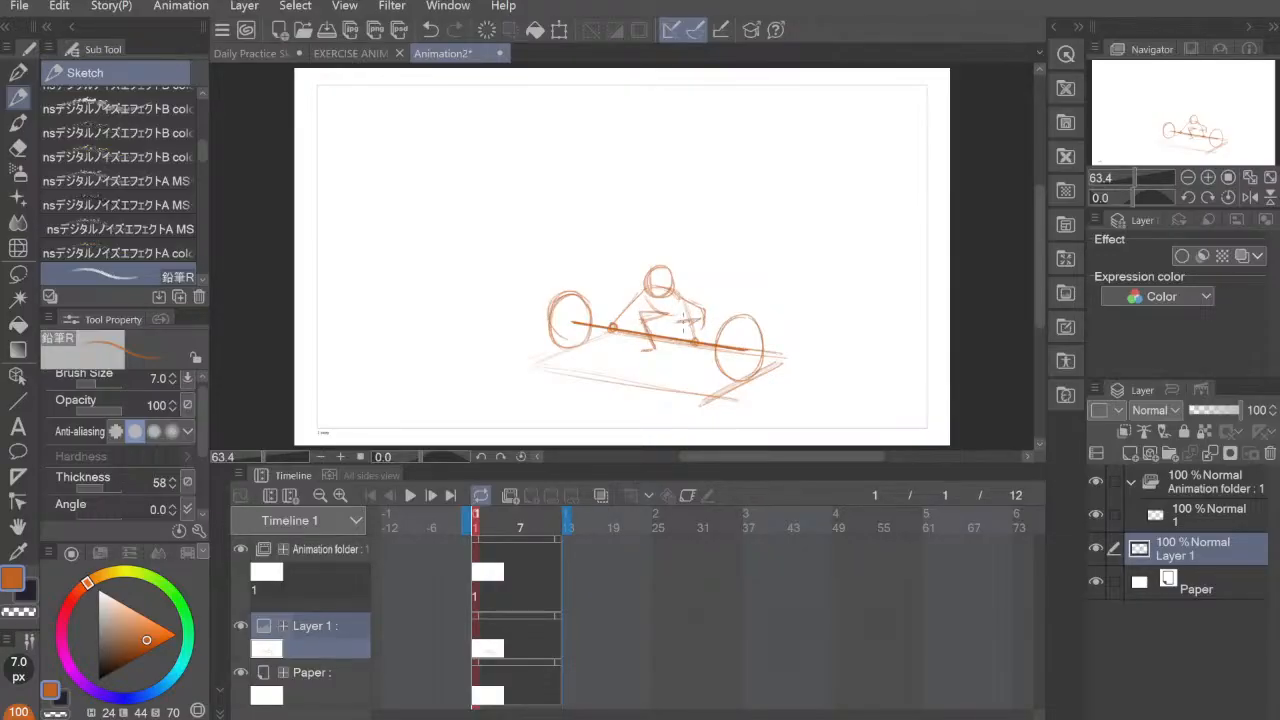
key("ctrl+z")
key("ctrl+z")
mouse_move(690, 318)
left_mouse_down()
mouse_move(697, 364)
mouse_move(644, 354)
mouse_move(678, 315)
mouse_move(696, 319)
mouse_move(650, 308)
mouse_move(612, 322)
mouse_move(686, 322)
mouse_move(700, 346)
left_mouse_up()
left_click_drag(679, 299, 695, 341)
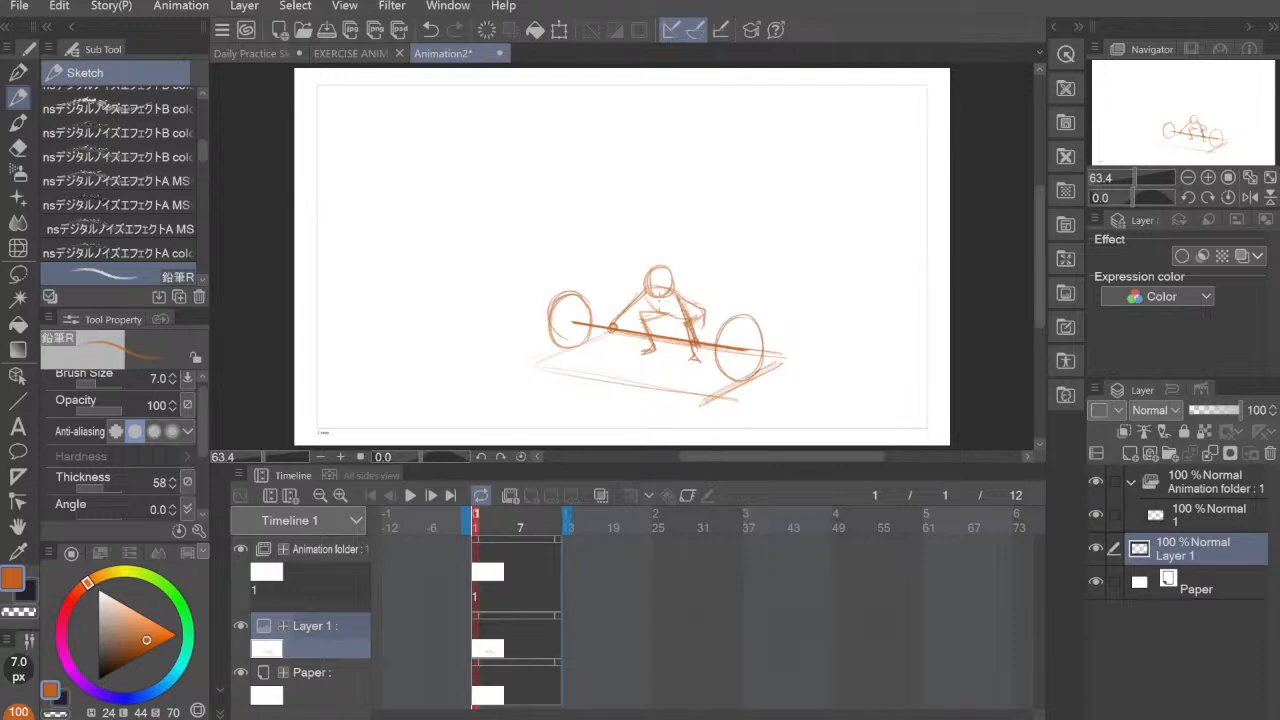
Step: Thicken the stick figure's arms and legs, then erase and redraw the left thigh as a single line to the hip
mouse_move(636, 303)
left_mouse_down()
mouse_move(613, 328)
mouse_move(637, 303)
mouse_move(667, 311)
mouse_move(689, 321)
mouse_move(655, 352)
mouse_move(697, 362)
left_mouse_up()
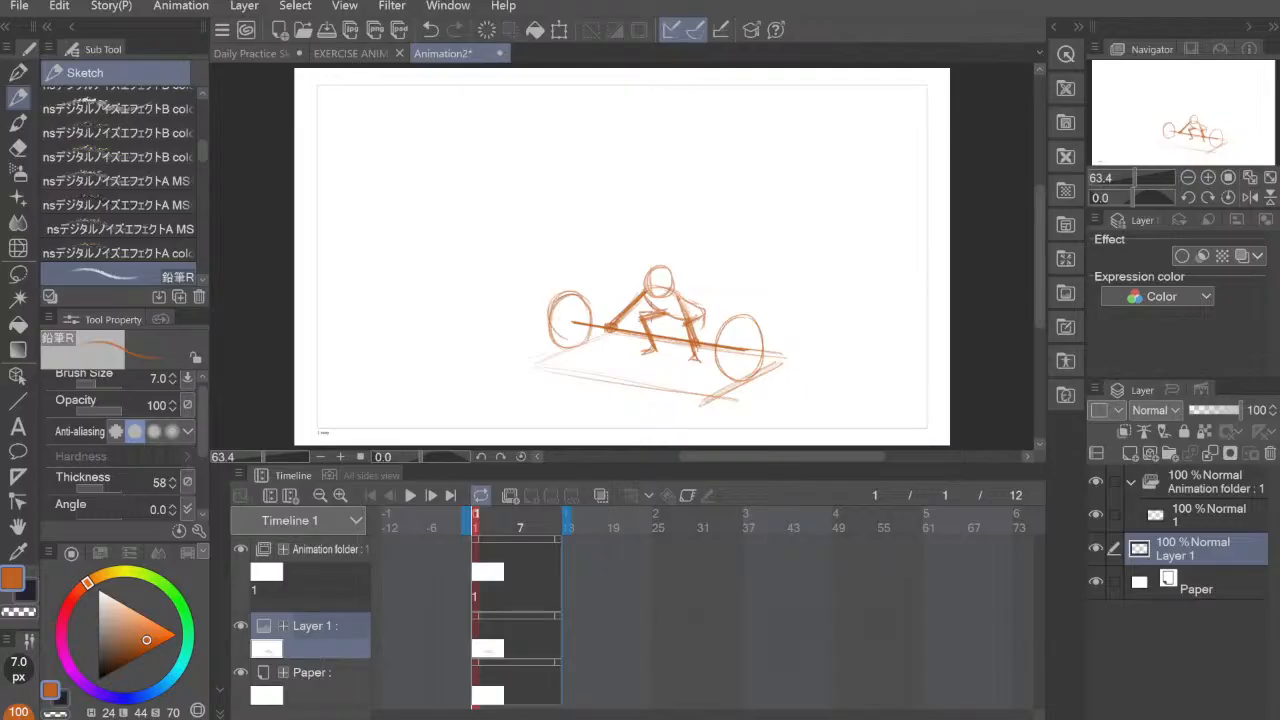
mouse_move(637, 316)
left_mouse_down()
mouse_move(654, 350)
mouse_move(664, 312)
mouse_move(639, 321)
left_mouse_up()
key("e")
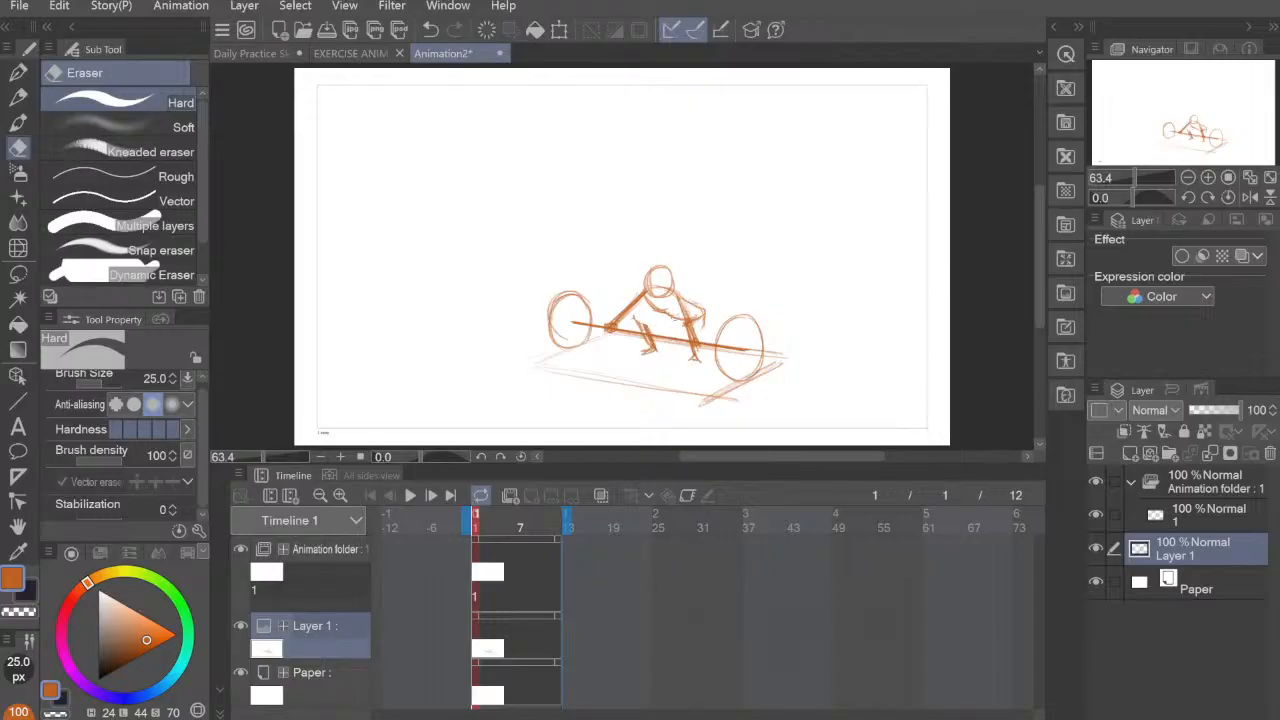
key("p")
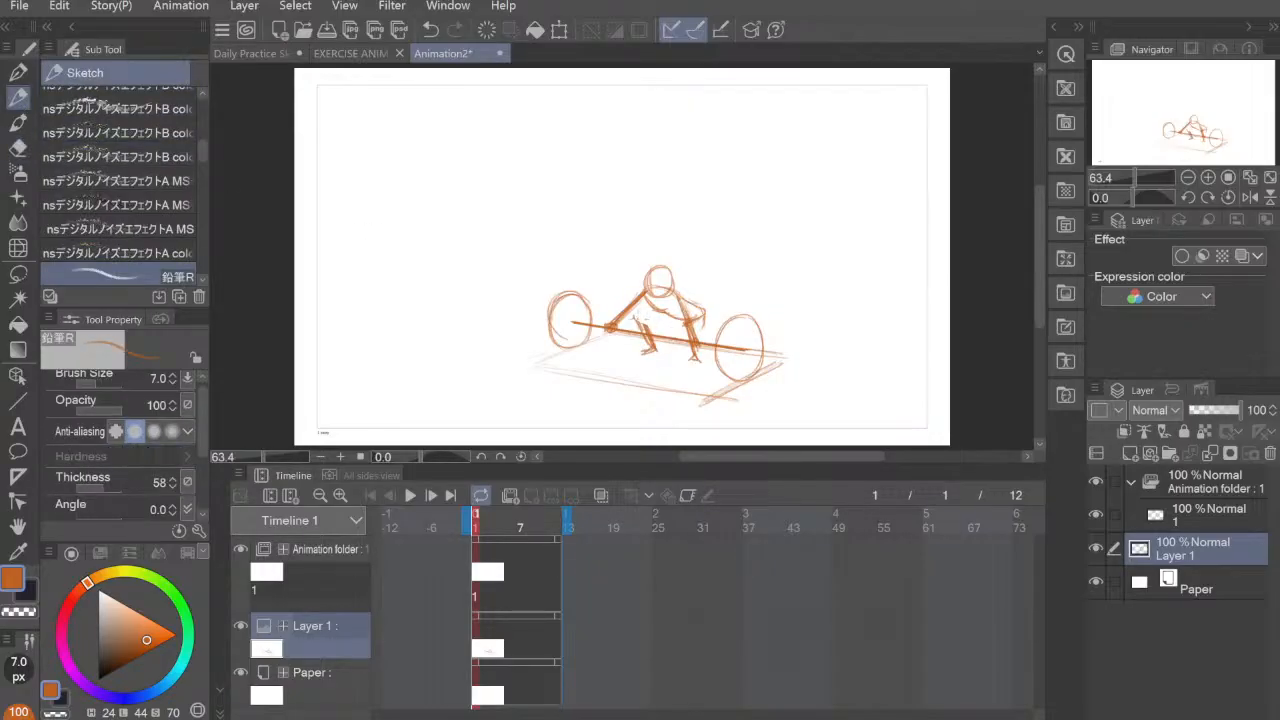
left_click_drag(637, 320, 676, 320)
Step: Lower the rough sketch layer's opacity to 13% and make cel 1 in the animation folder the drawing layer
left_click(1097, 549)
left_click(1097, 549)
left_click(1097, 549)
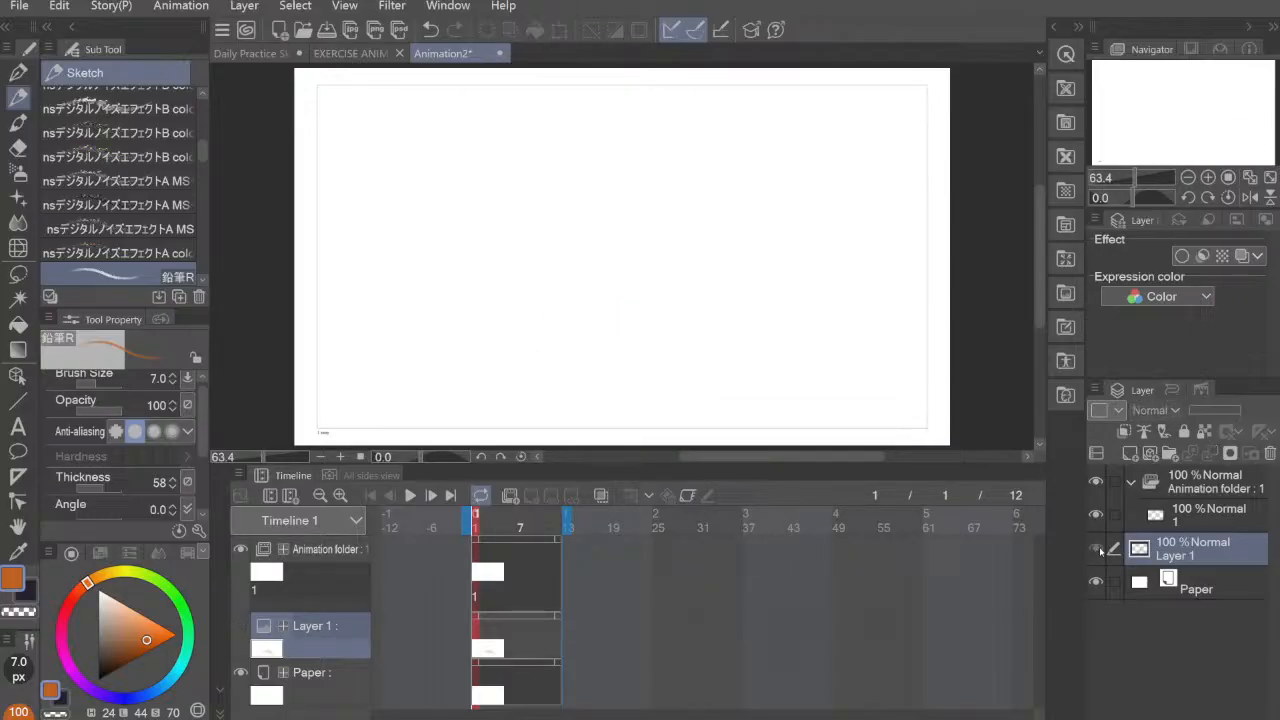
left_click(1099, 550)
left_click(1175, 517)
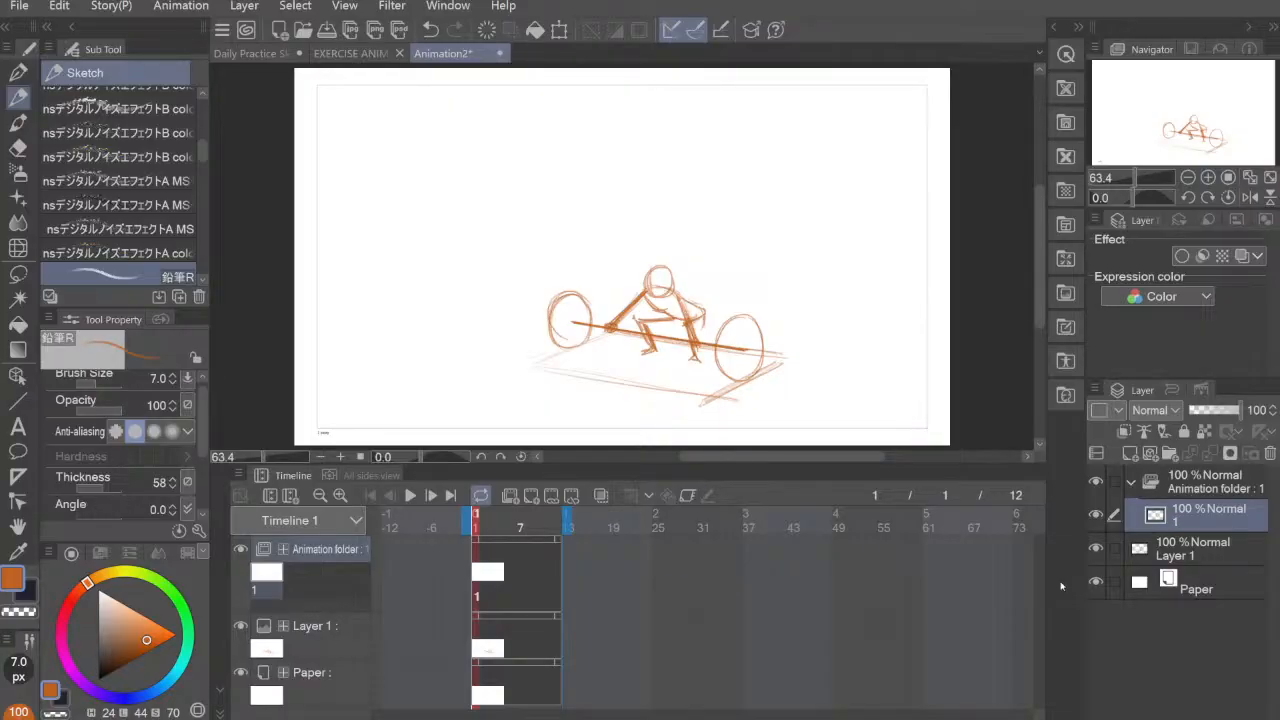
left_click(1175, 549)
left_click_drag(1238, 410, 1193, 422)
left_click(1205, 514)
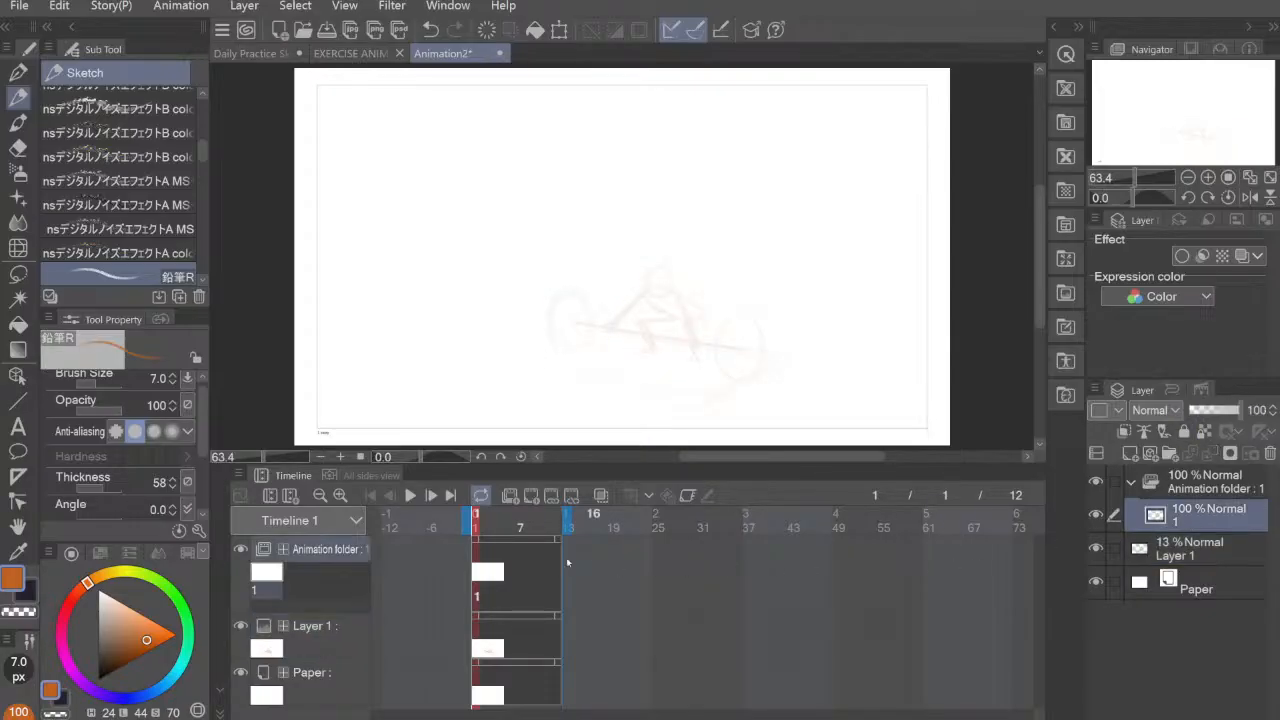
Step: Draw the barbell's bar on cel 1 as one thick 20 px pencil stroke between the centres of the two plates
scroll(767, 284, "up", 2)
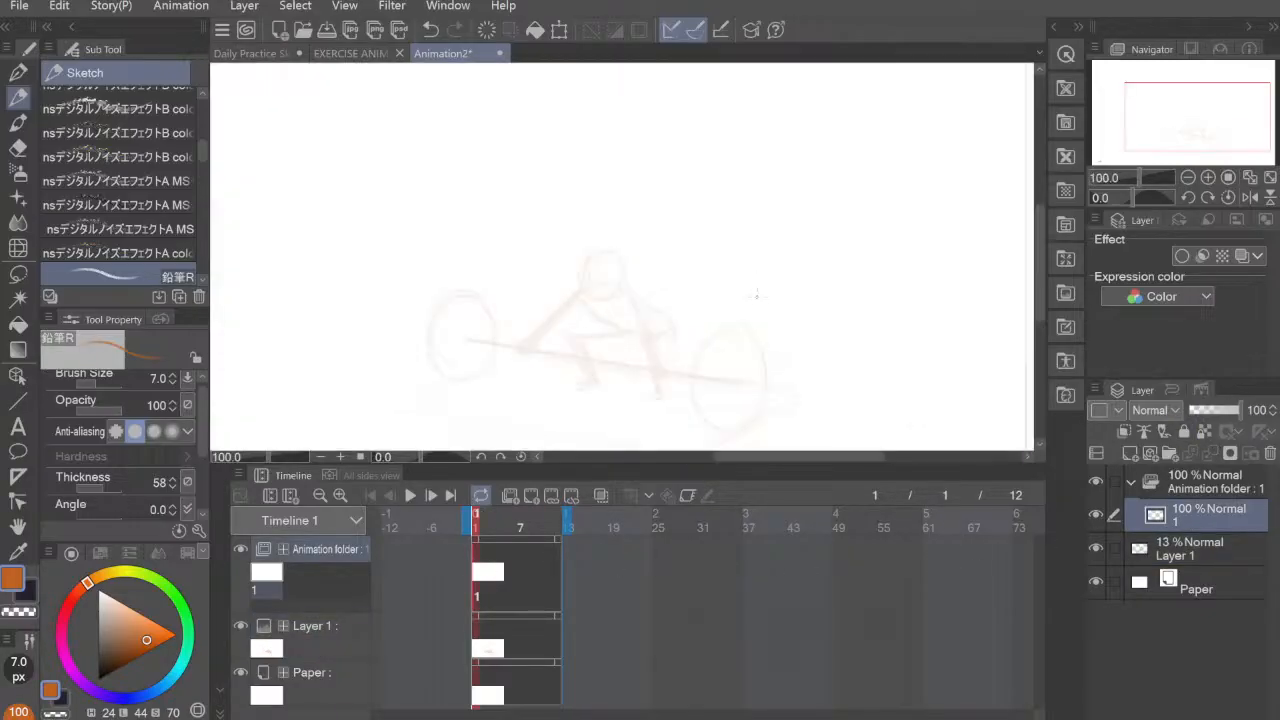
mouse_move(727, 342)
left_mouse_down()
mouse_move(632, 290)
mouse_move(376, 286)
left_mouse_up()
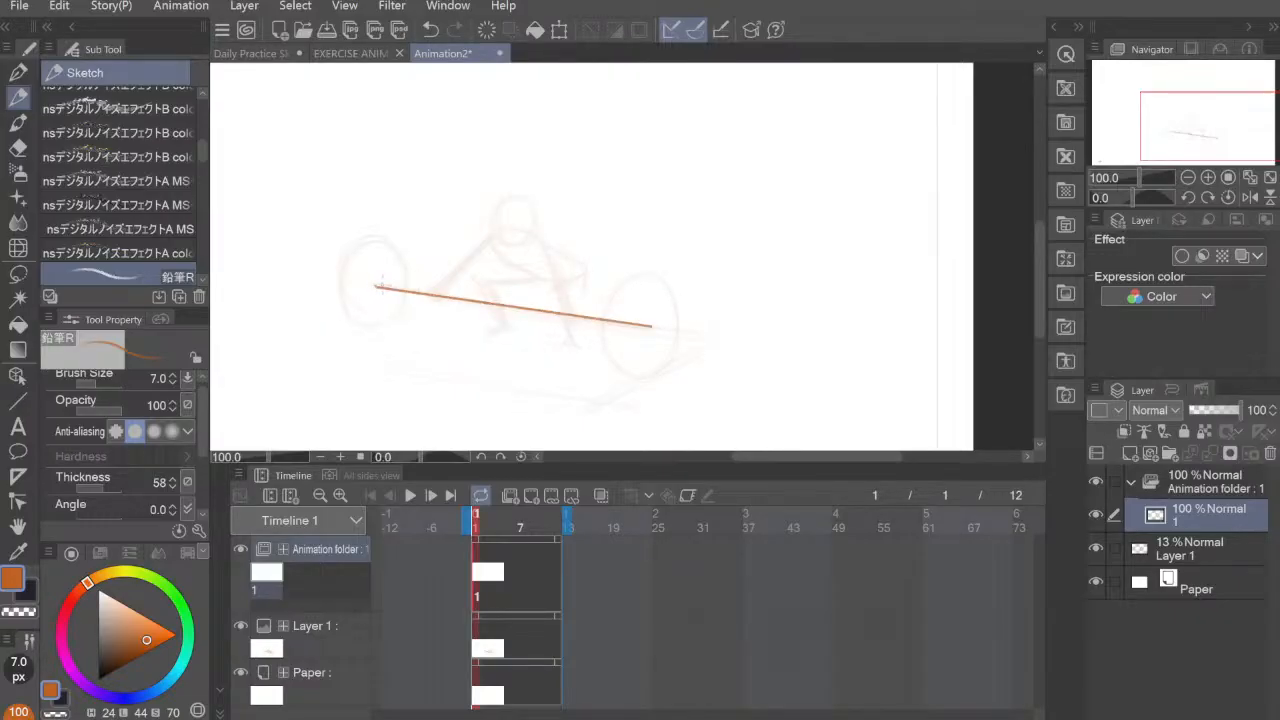
key("ctrl+z")
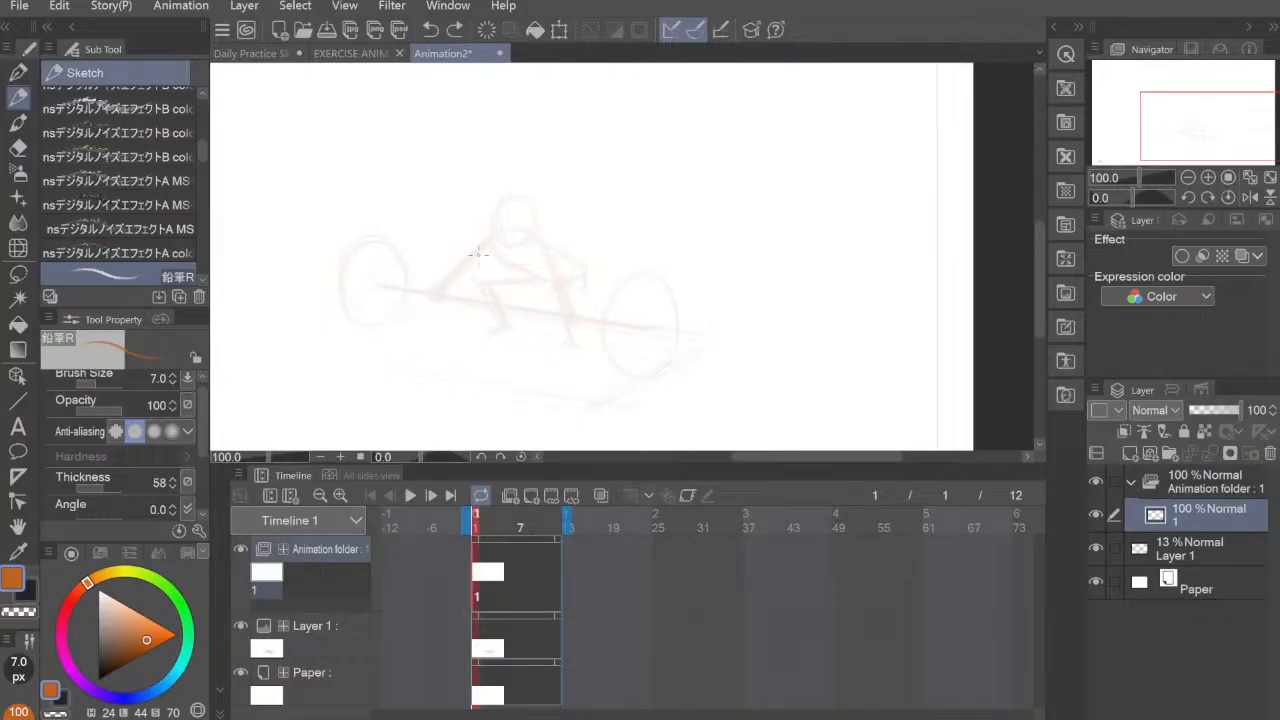
key("]")
key("]")
key("]")
key("]")
key("]")
key("bracketright")
left_click_drag(375, 286, 655, 330)
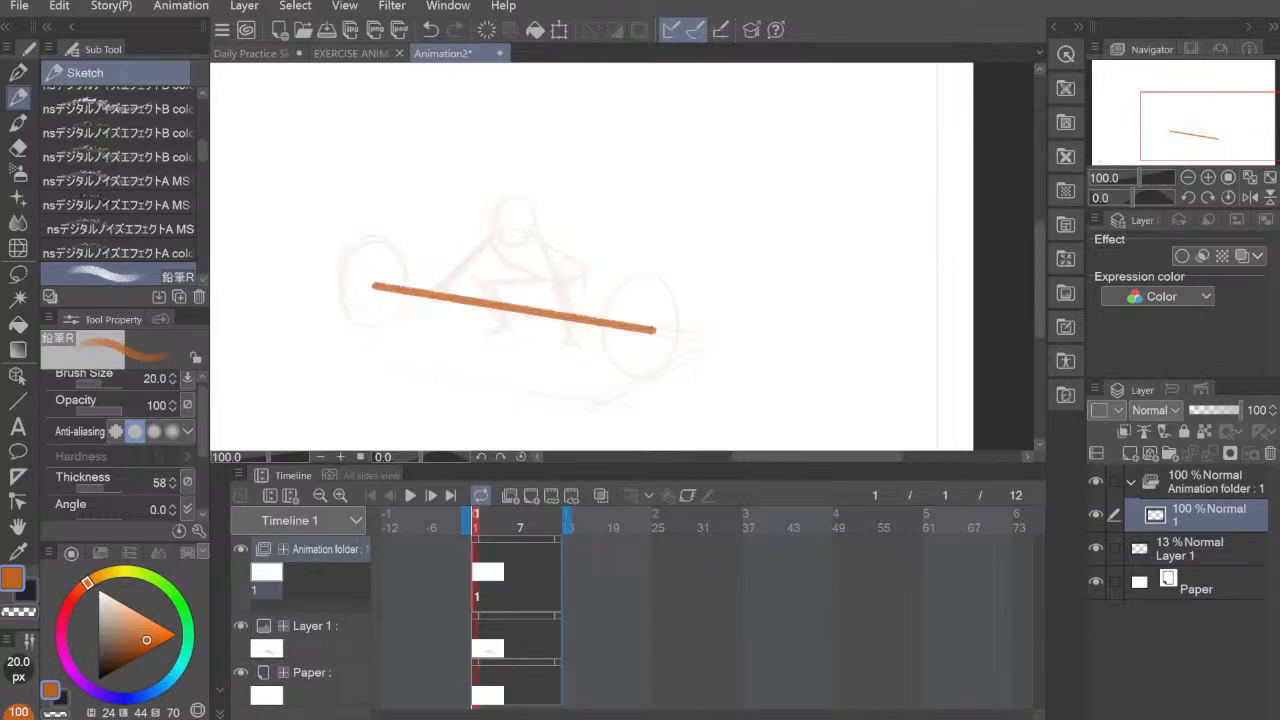
Step: Set the pencil back to 7 px and erase the bar's right end up to the plate's edge with the Hard eraser
key("bracketleft")
key("bracketleft")
key("bracketleft")
key("bracketleft")
key("bracketleft")
key("bracketleft")
key("bracketleft")
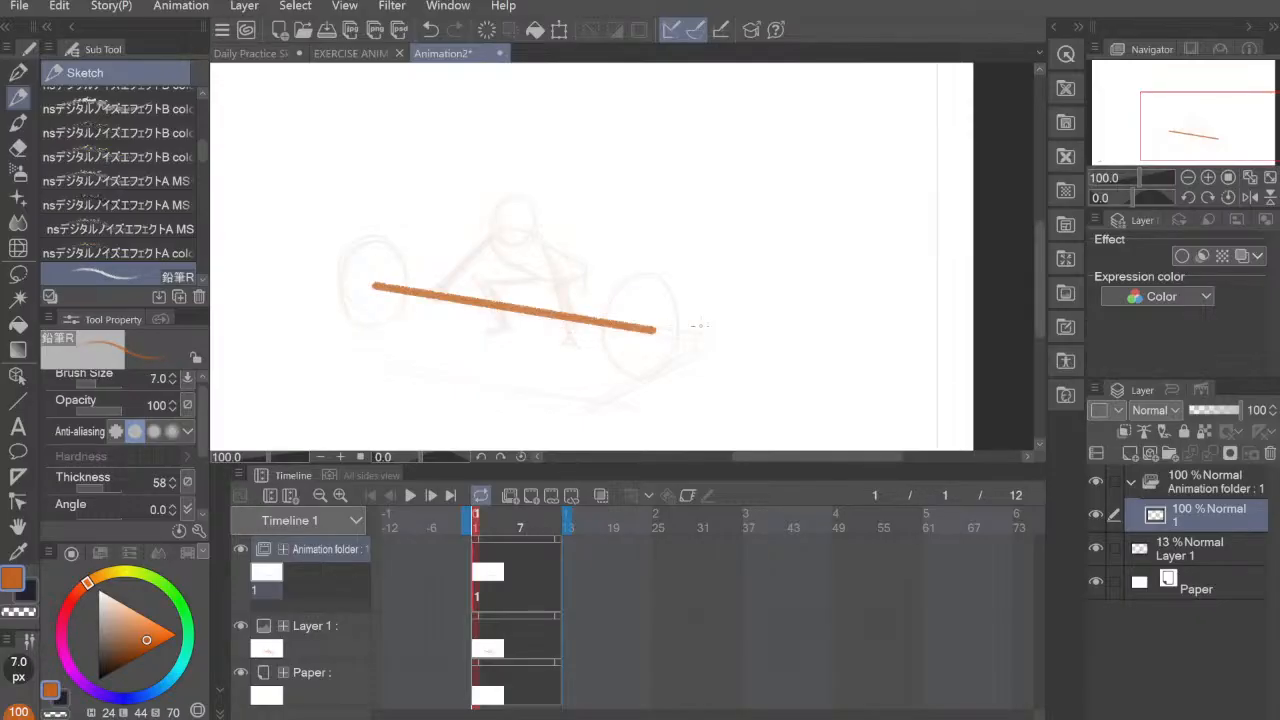
key("e")
left_click(652, 330)
mouse_move(648, 331)
left_mouse_down()
mouse_move(612, 313)
mouse_move(608, 326)
left_mouse_up()
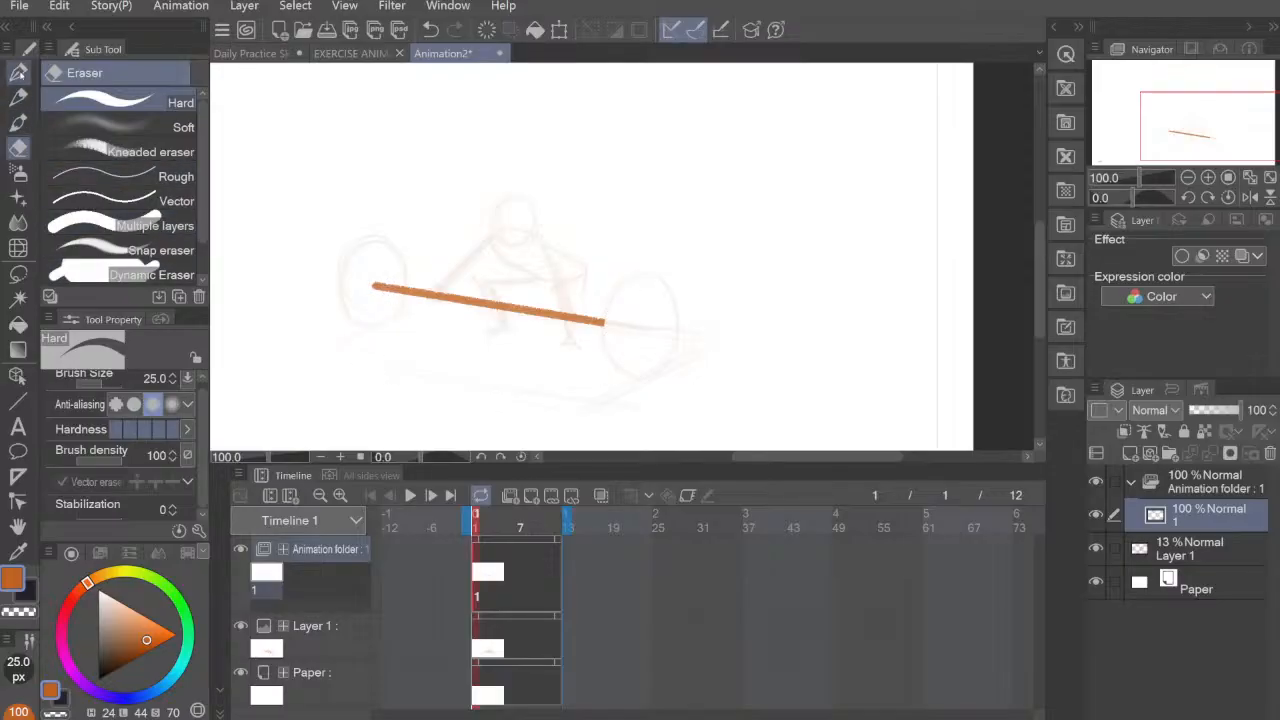
Step: Trace both round plates with the 7 px pencil, adding a hub dot to the right one and doubled inner edges for thickness
left_click(18, 97)
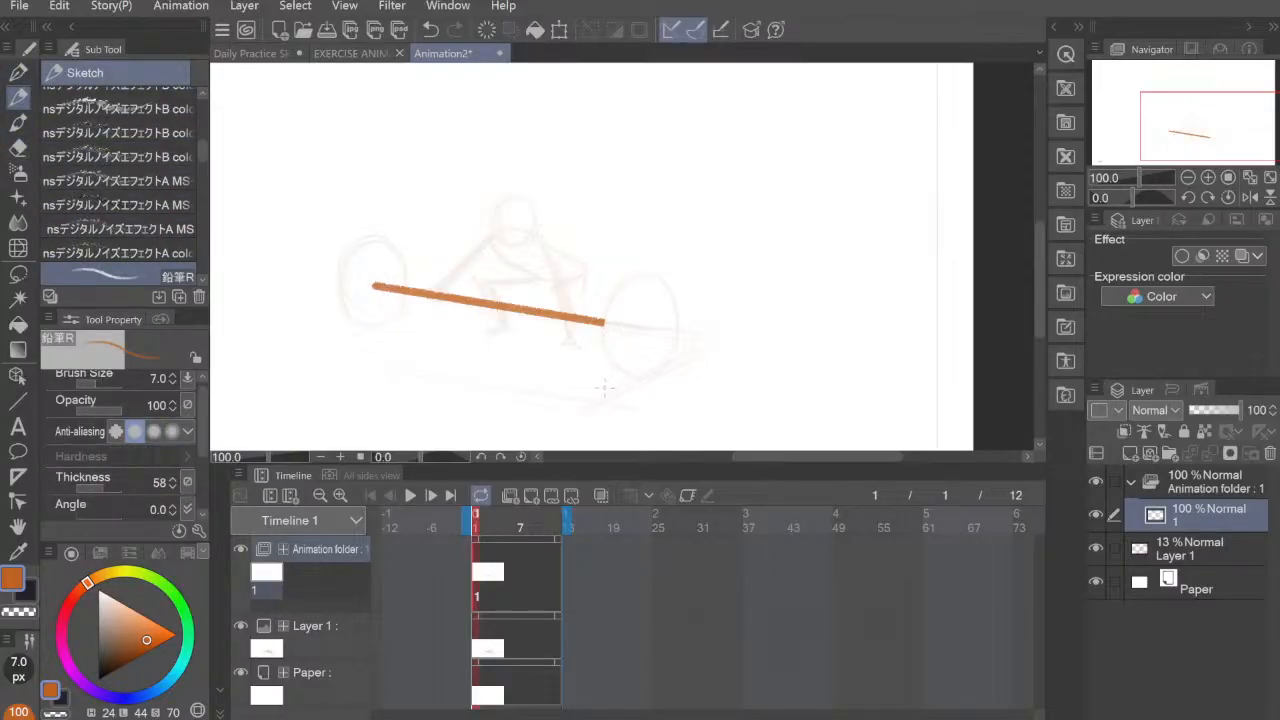
left_click_drag(646, 377, 668, 359)
mouse_move(620, 286)
left_mouse_down()
mouse_move(602, 334)
mouse_move(632, 276)
mouse_move(658, 275)
mouse_move(680, 320)
mouse_move(672, 354)
mouse_move(662, 281)
mouse_move(603, 320)
mouse_move(614, 372)
mouse_move(656, 371)
left_mouse_up()
left_click_drag(630, 279, 618, 372)
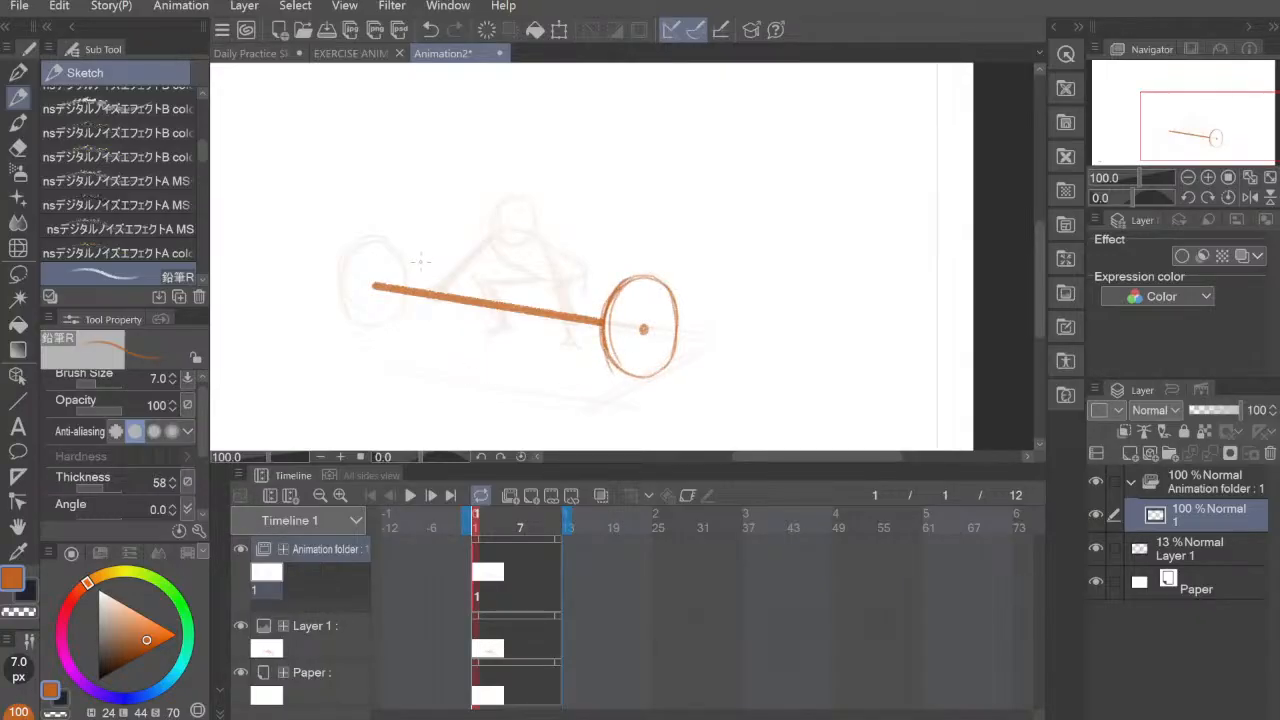
mouse_move(392, 322)
left_mouse_down()
mouse_move(345, 253)
mouse_move(375, 330)
mouse_move(394, 316)
mouse_move(341, 285)
mouse_move(365, 237)
mouse_move(340, 297)
mouse_move(370, 236)
mouse_move(399, 253)
mouse_move(395, 316)
mouse_move(402, 263)
mouse_move(368, 236)
mouse_move(340, 306)
left_mouse_up()
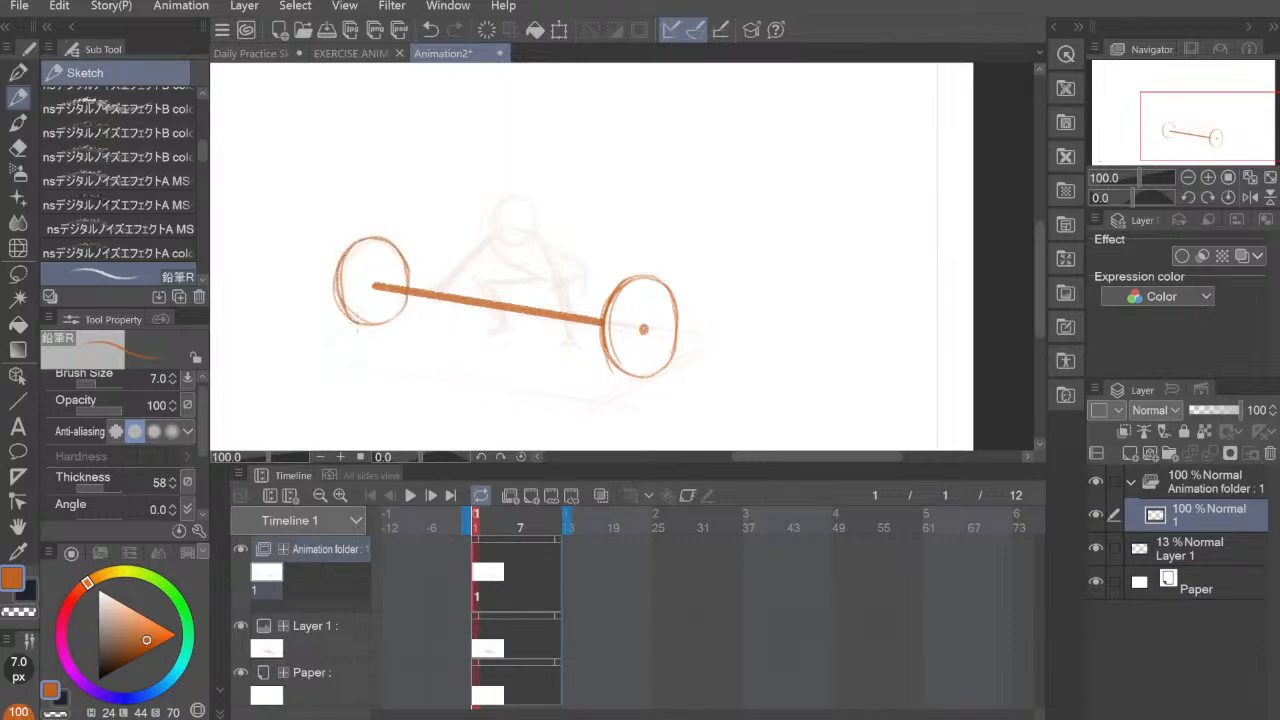
left_click_drag(340, 262, 352, 316)
mouse_move(359, 241)
left_mouse_down()
mouse_move(345, 262)
mouse_move(358, 321)
left_mouse_up()
Step: Draw the two gripping hands on the bar and outline both arms from the hands up to the shoulders
left_click_drag(436, 288, 432, 300)
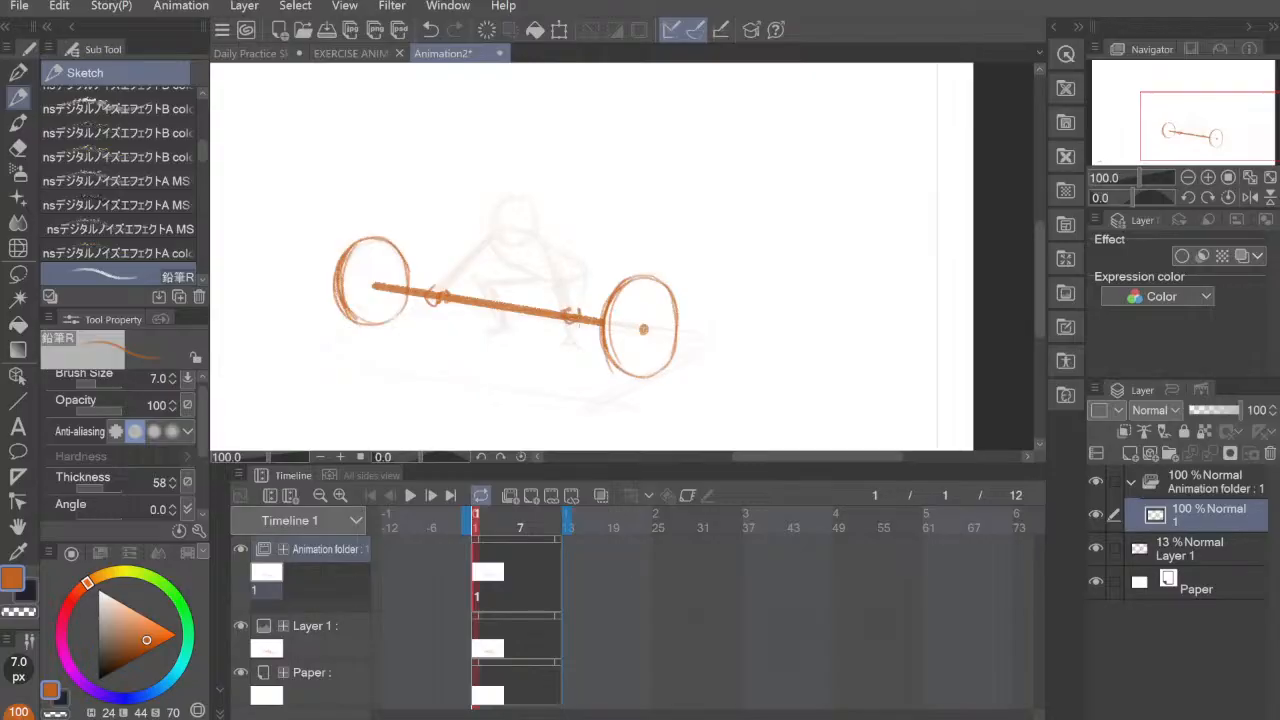
left_click_drag(567, 322, 579, 322)
left_click_drag(433, 287, 490, 233)
mouse_move(442, 288)
left_mouse_down()
mouse_move(492, 237)
mouse_move(552, 257)
mouse_move(567, 297)
left_mouse_up()
left_click_drag(547, 244, 578, 314)
mouse_move(549, 245)
left_mouse_down()
mouse_move(570, 314)
mouse_move(578, 306)
left_mouse_up()
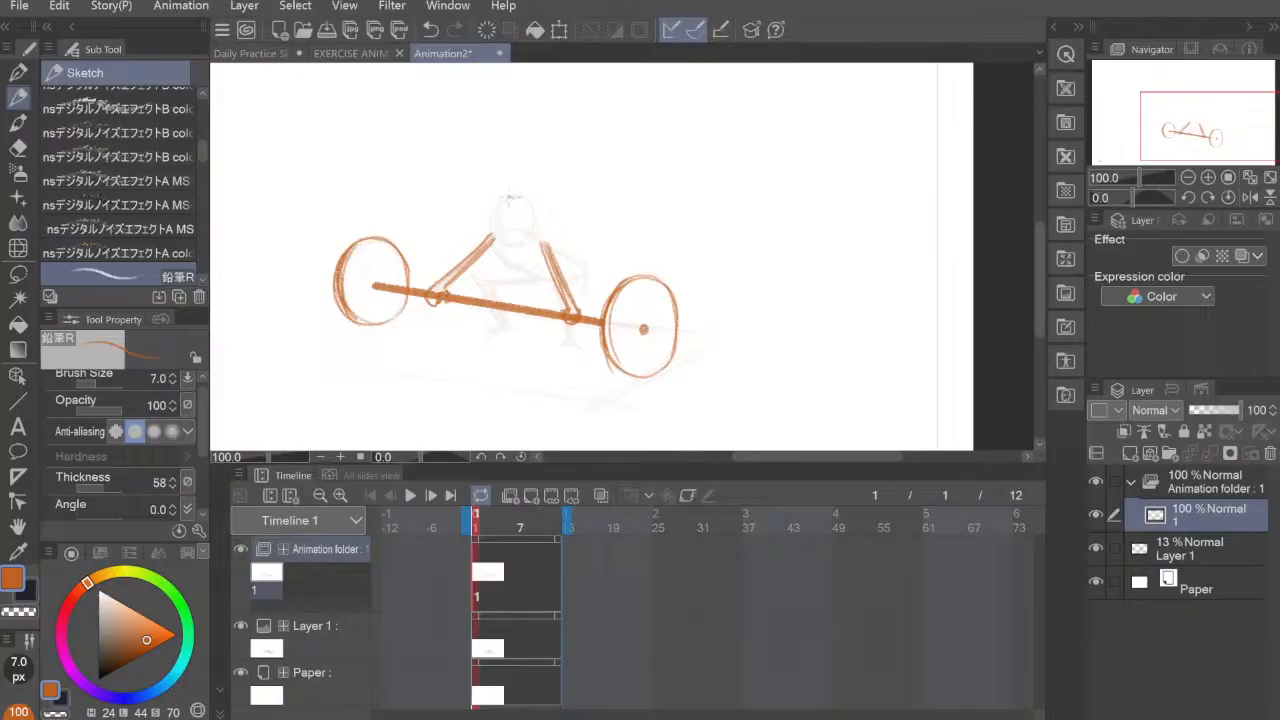
Step: Draw the figure's round head with face guidelines, the torso and both bent legs with feet, and tidy the hip line
mouse_move(508, 199)
left_mouse_down()
mouse_move(511, 243)
mouse_move(495, 236)
mouse_move(531, 240)
left_mouse_up()
key("ctrl+z")
mouse_move(496, 204)
left_mouse_down()
mouse_move(520, 246)
mouse_move(533, 241)
mouse_move(531, 230)
mouse_move(500, 243)
mouse_move(506, 266)
mouse_move(522, 274)
mouse_move(548, 248)
mouse_move(582, 266)
mouse_move(586, 283)
mouse_move(560, 285)
mouse_move(584, 271)
mouse_move(548, 296)
mouse_move(576, 343)
left_mouse_up()
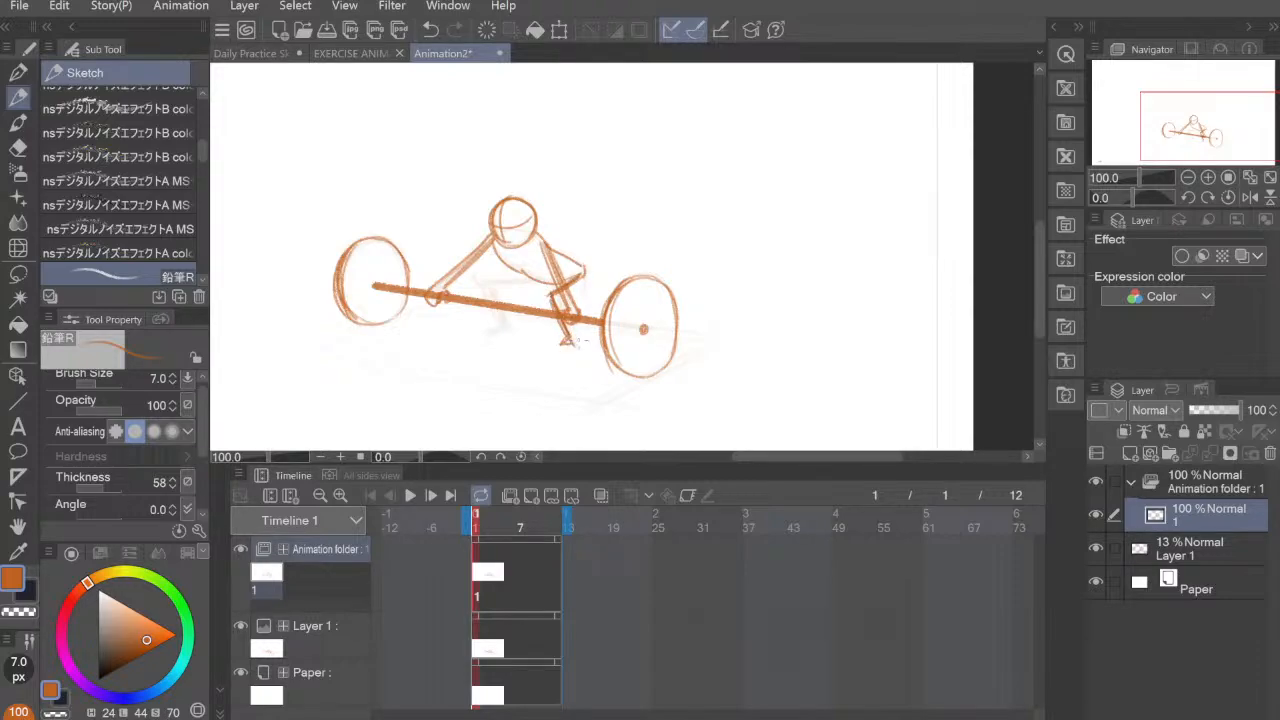
mouse_move(526, 282)
left_mouse_down()
mouse_move(484, 283)
mouse_move(502, 332)
left_mouse_up()
left_click_drag(506, 328, 484, 334)
left_click_drag(498, 246, 580, 272)
key("ctrl+z")
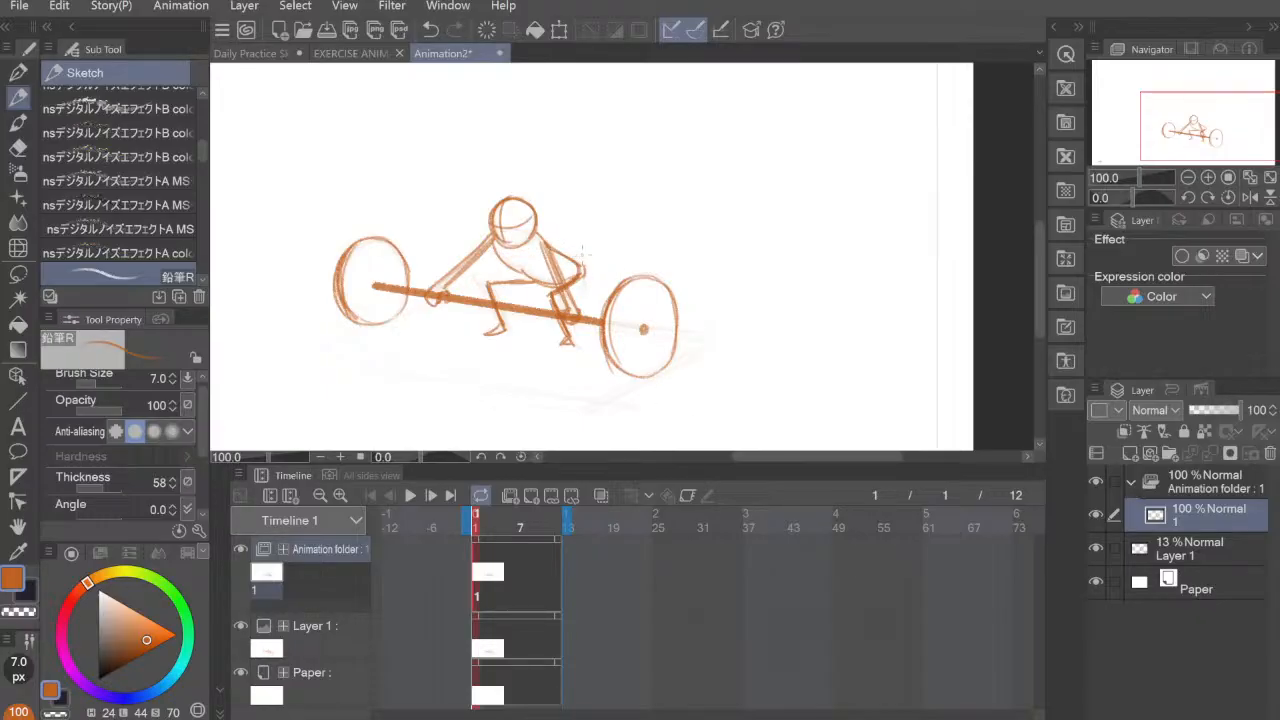
key("e")
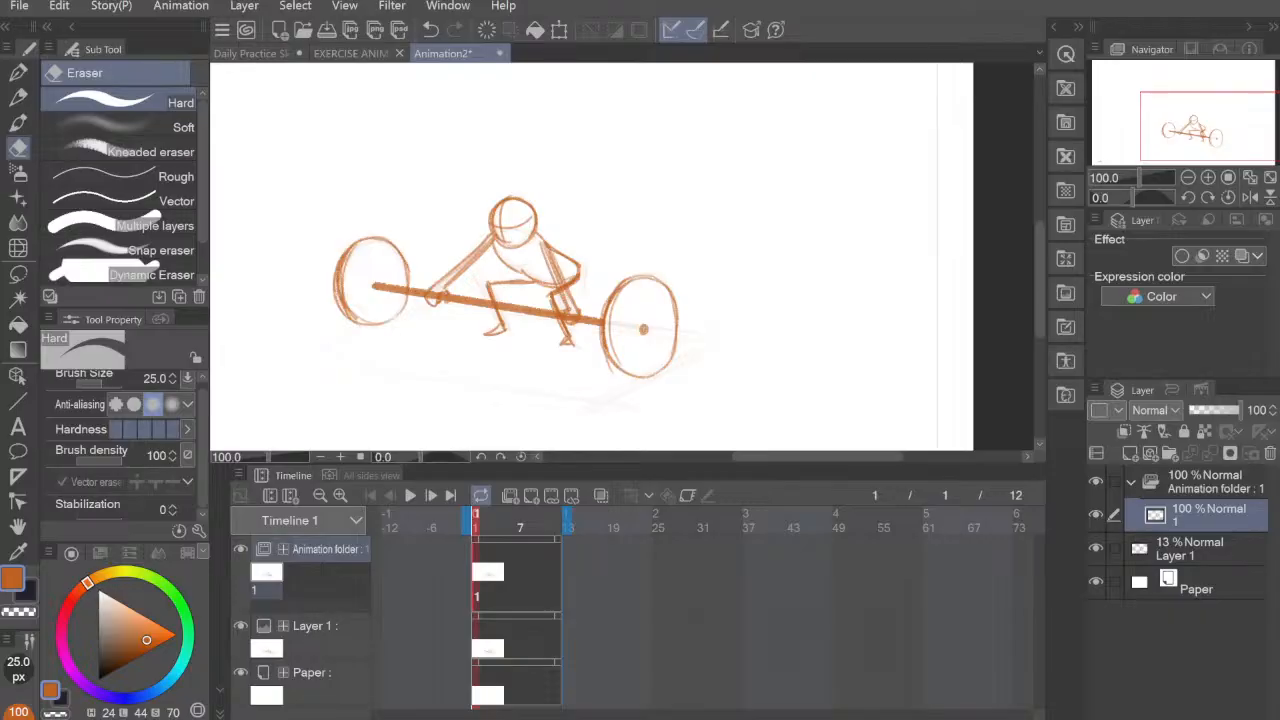
left_click(521, 545)
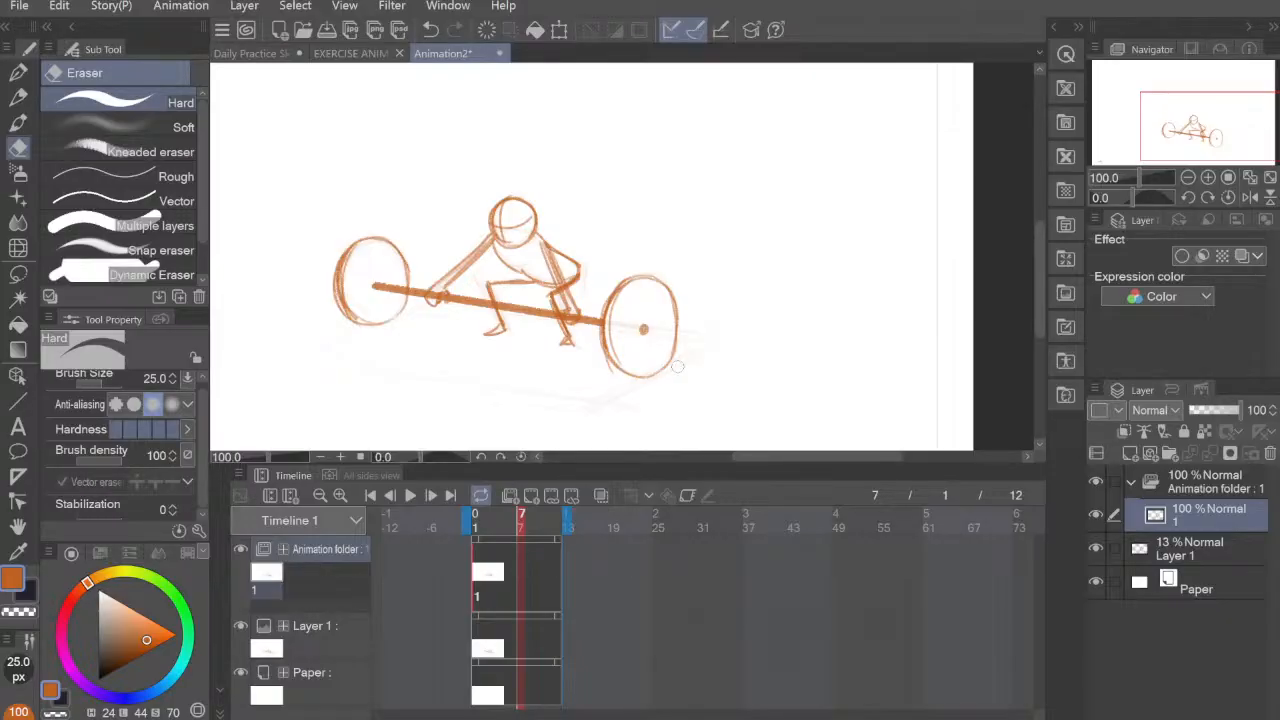
left_click_drag(703, 253, 697, 274)
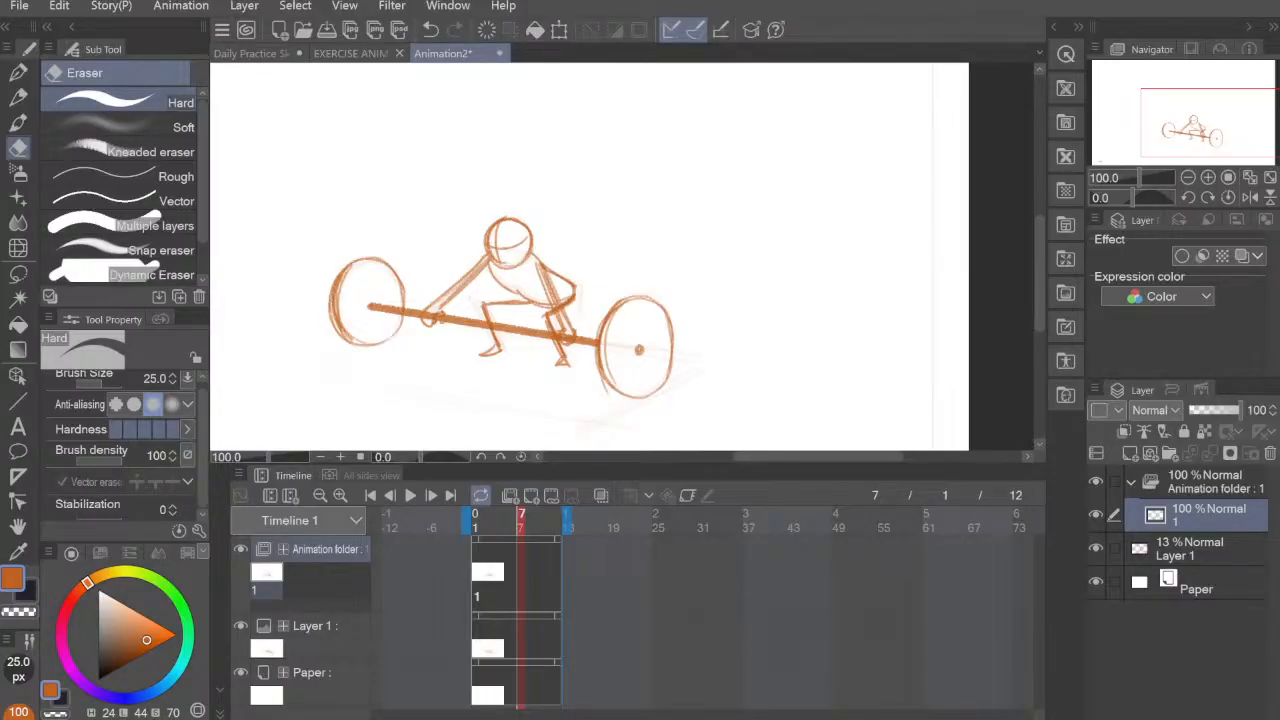
left_click(506, 536)
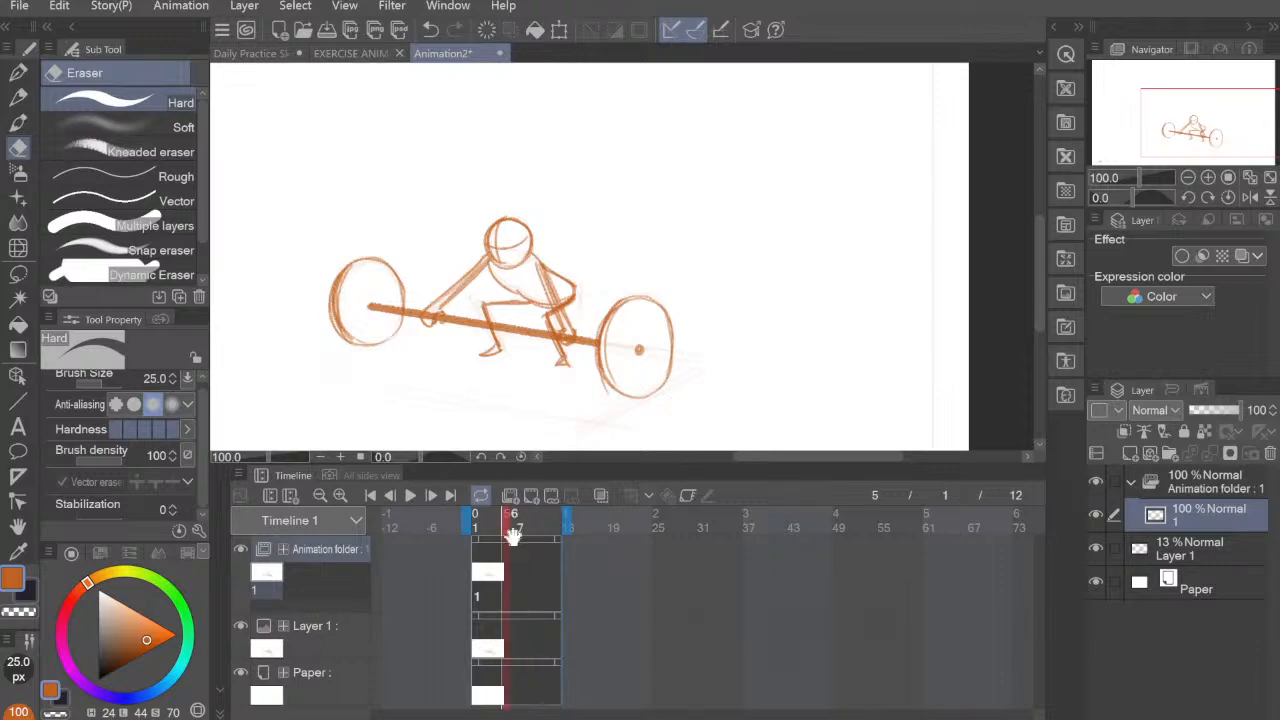
left_click(520, 540)
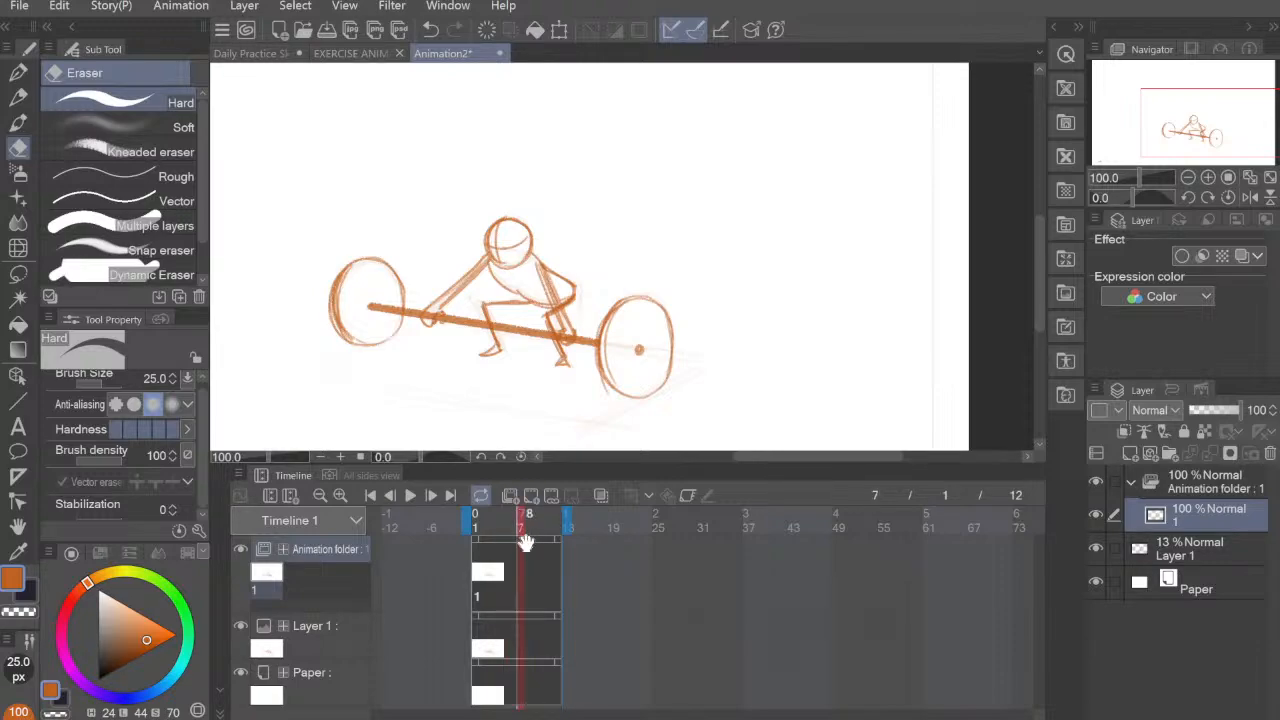
Step: Extend the timeline's end to frame 27 and stretch the animation folder, Layer 1 and Paper clips toward it
left_click_drag(567, 514, 683, 516)
left_click(563, 540)
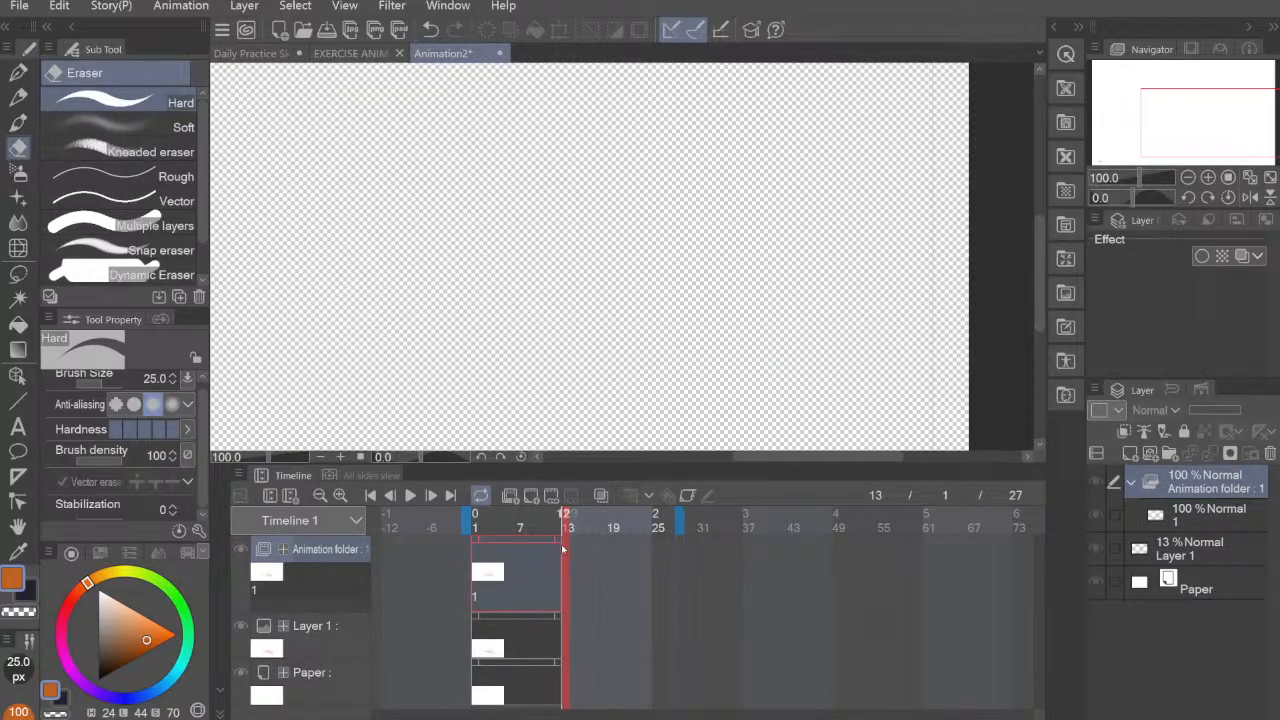
left_click_drag(561, 540, 676, 540)
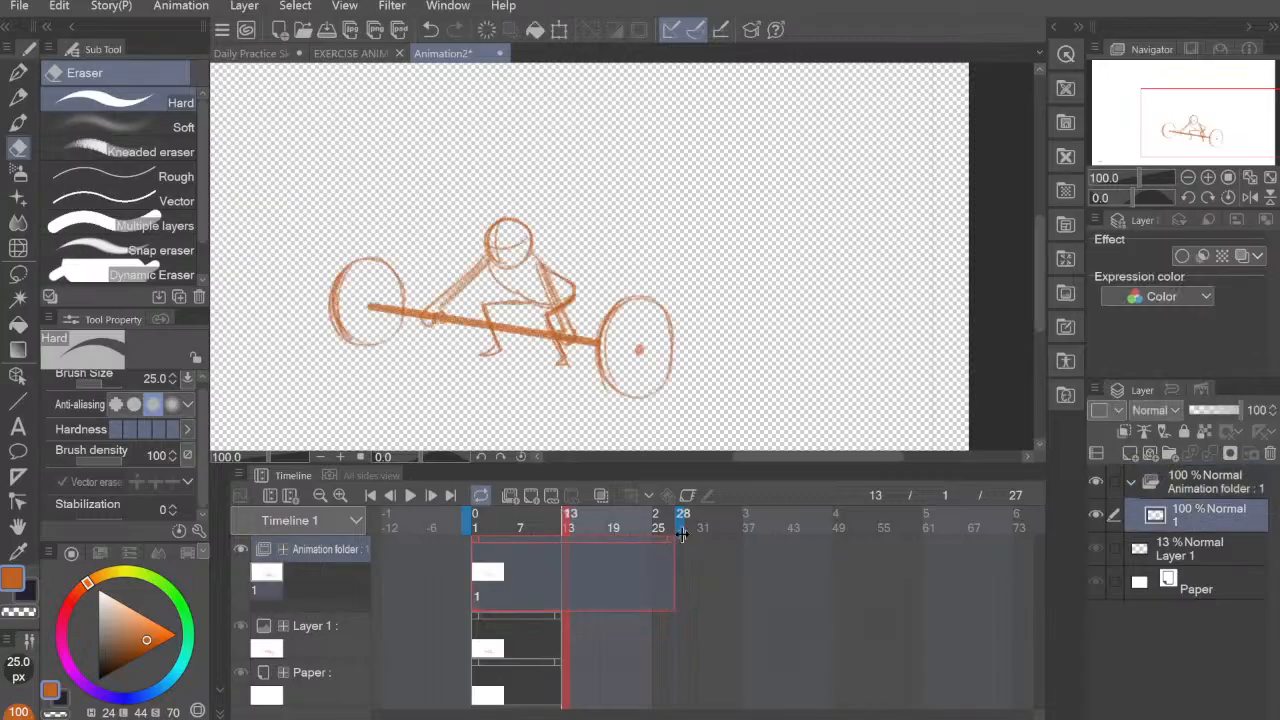
left_click_drag(560, 615, 678, 612)
left_click_drag(559, 663, 677, 662)
Step: Add a new animation cel at frame 7 and enable onion skin to see the first pose
left_click(521, 552)
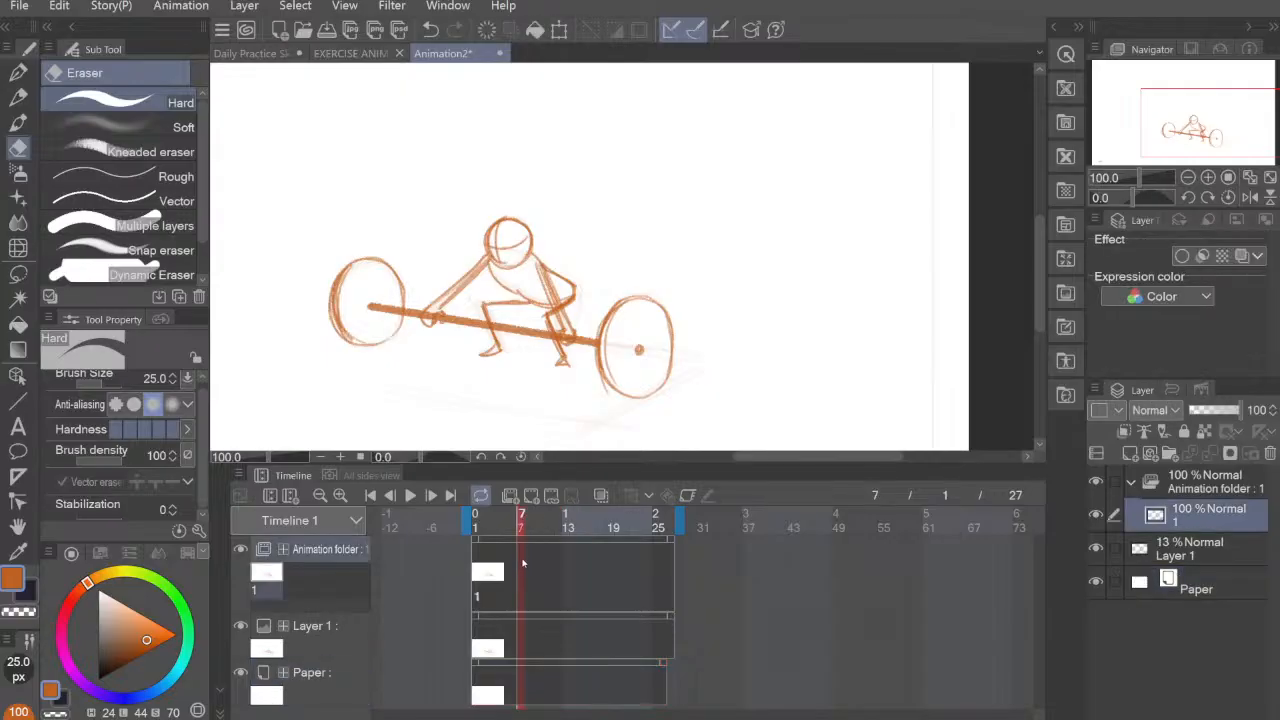
left_click(534, 498)
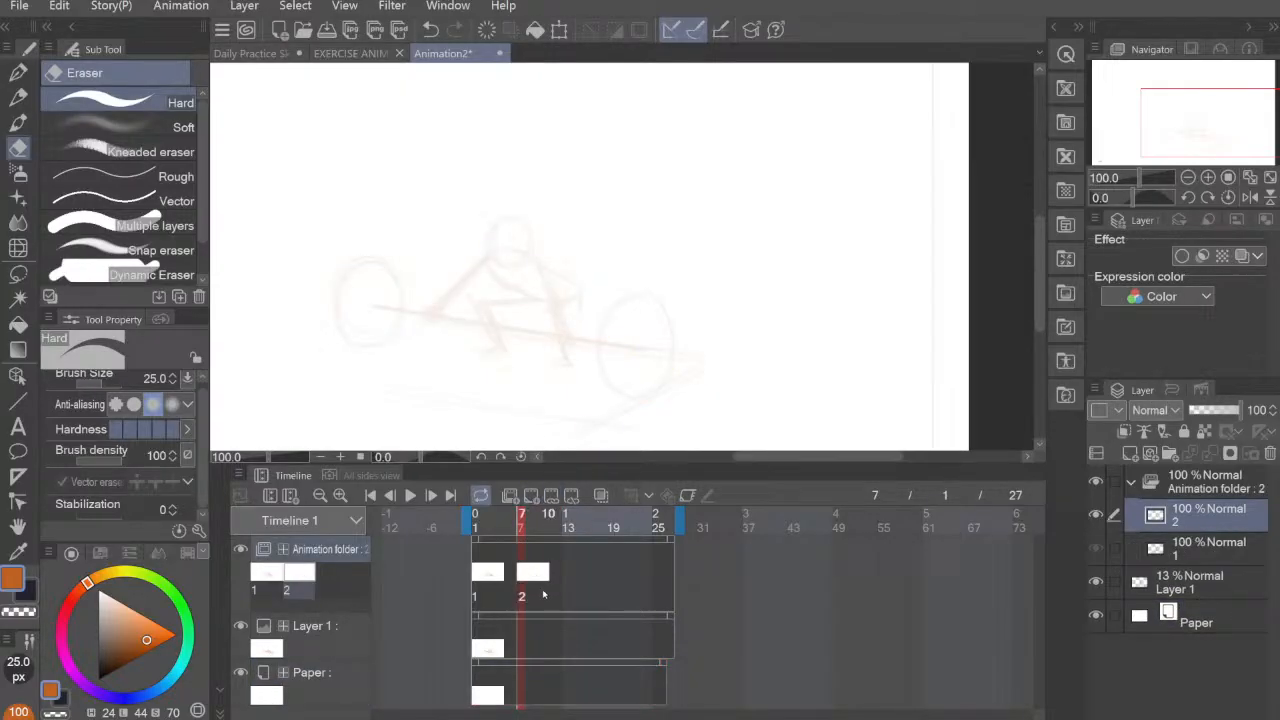
left_click(600, 495)
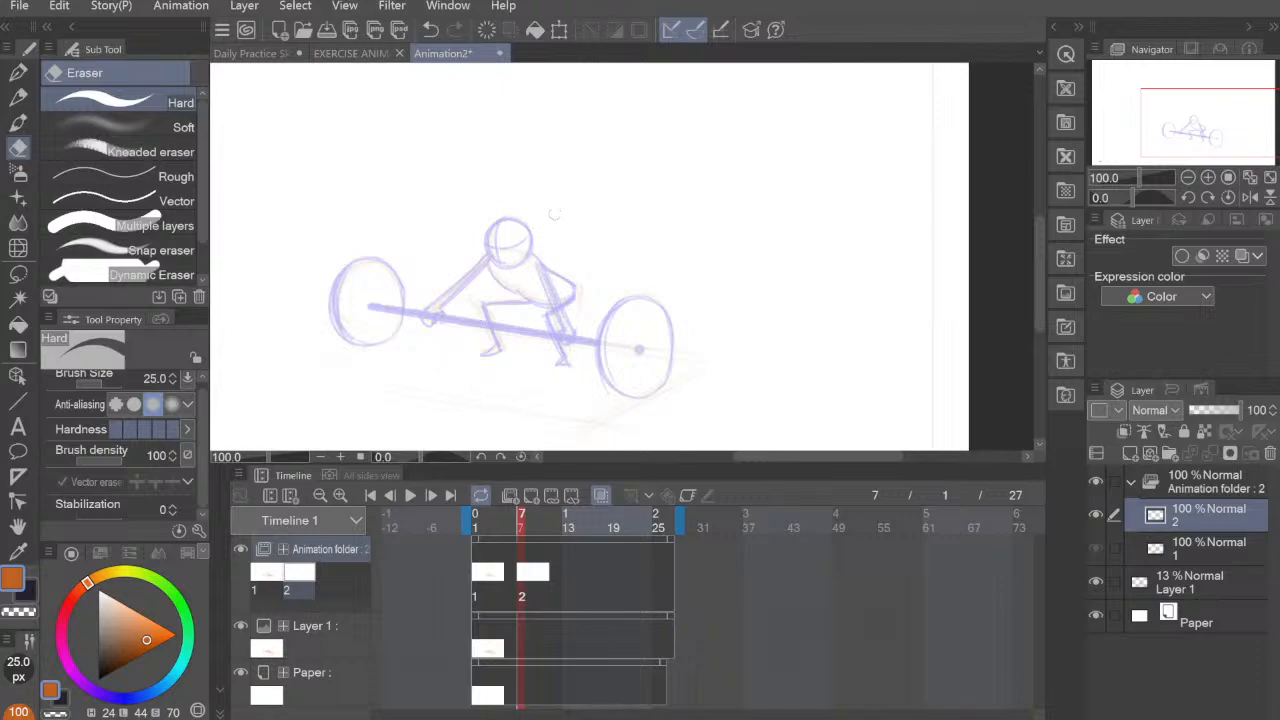
Step: Draw both legs of the second pose on cel 2, keeping the feet near the first pose and raising the thighs toward higher hips
key("p")
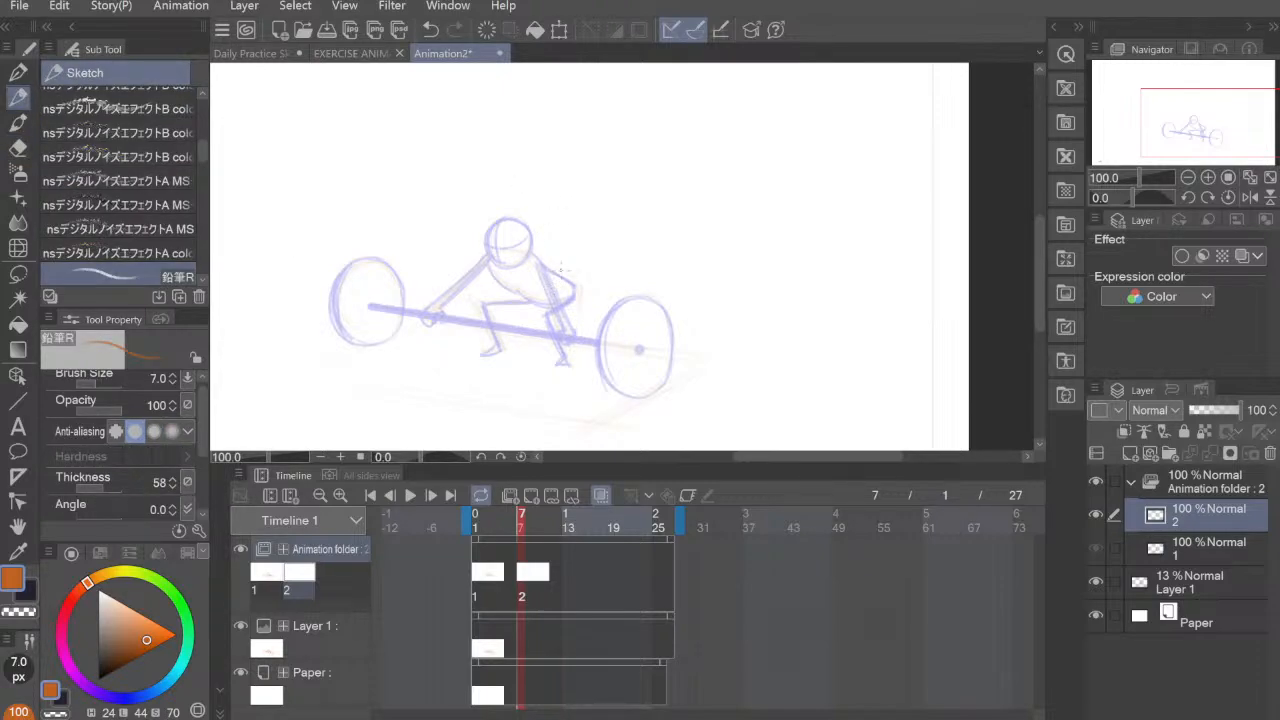
left_click_drag(548, 307, 580, 264)
key("ctrl+z")
key("ctrl+z")
left_click_drag(549, 308, 578, 267)
left_click_drag(547, 318, 558, 370)
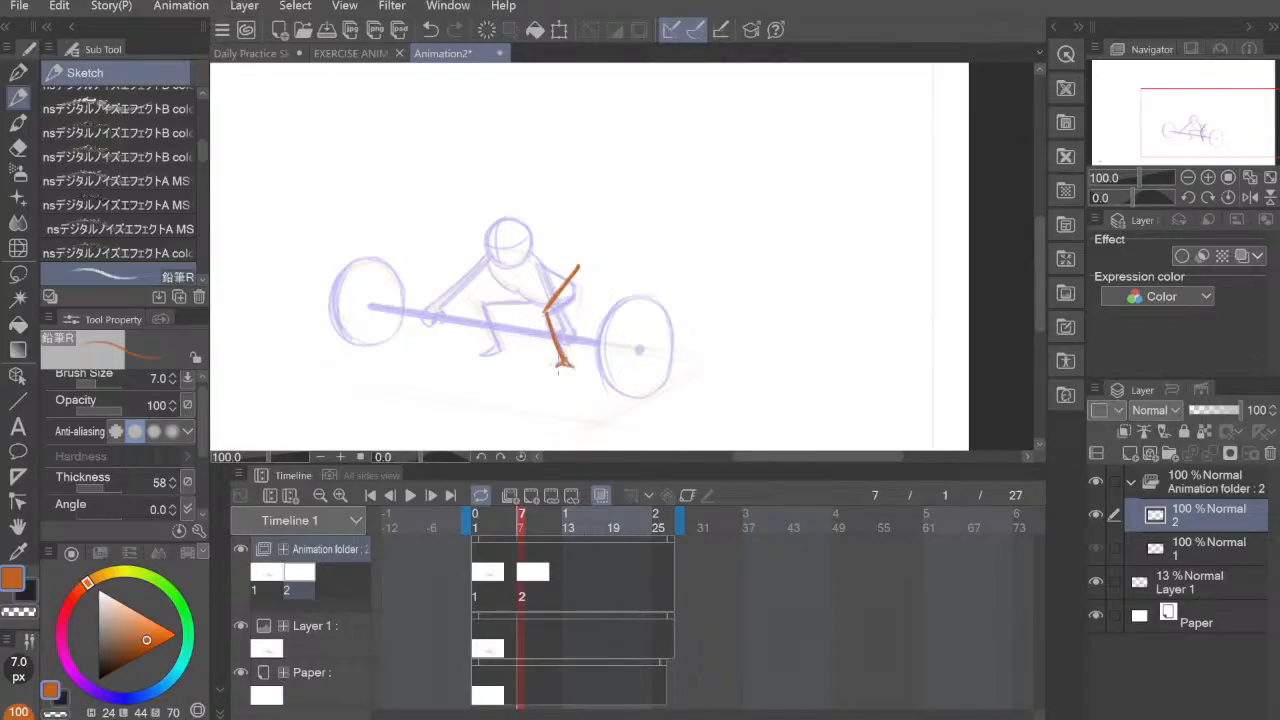
mouse_move(498, 298)
left_mouse_down()
mouse_move(534, 258)
mouse_move(489, 303)
mouse_move(505, 350)
mouse_move(486, 357)
mouse_move(505, 353)
left_mouse_up()
key("ctrl+z")
key("ctrl+z")
left_click_drag(487, 300, 528, 258)
Step: Sketch the second pose's back line, curving from the raised hip up past the onion-skinned head
mouse_move(490, 206)
left_mouse_down()
mouse_move(578, 237)
mouse_move(531, 226)
mouse_move(578, 266)
left_mouse_up()
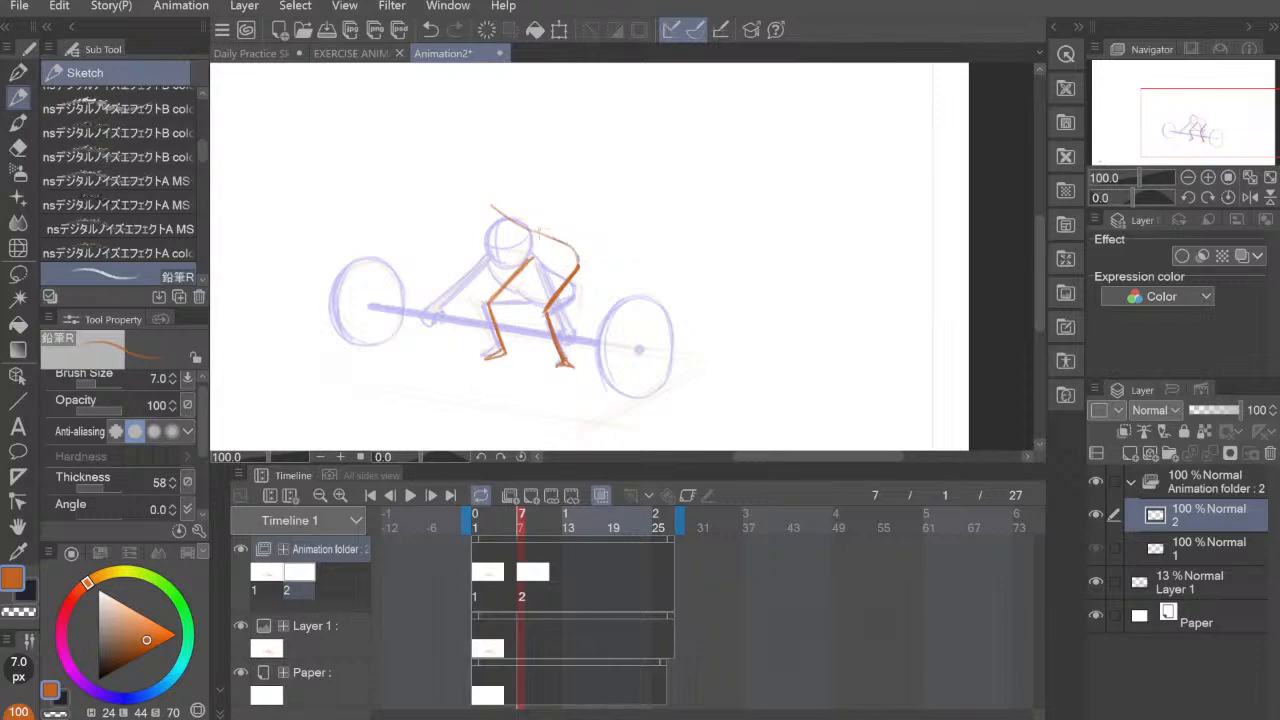
mouse_move(532, 231)
left_mouse_down()
mouse_move(501, 202)
mouse_move(584, 268)
left_mouse_up()
left_click_drag(514, 204, 549, 239)
left_click_drag(515, 205, 568, 245)
Step: Erase the stray stroke beside the second pose's back line and trim the line's upper end with the Hard eraser
key("e")
mouse_move(494, 197)
left_mouse_down()
mouse_move(514, 221)
mouse_move(507, 205)
left_mouse_up()
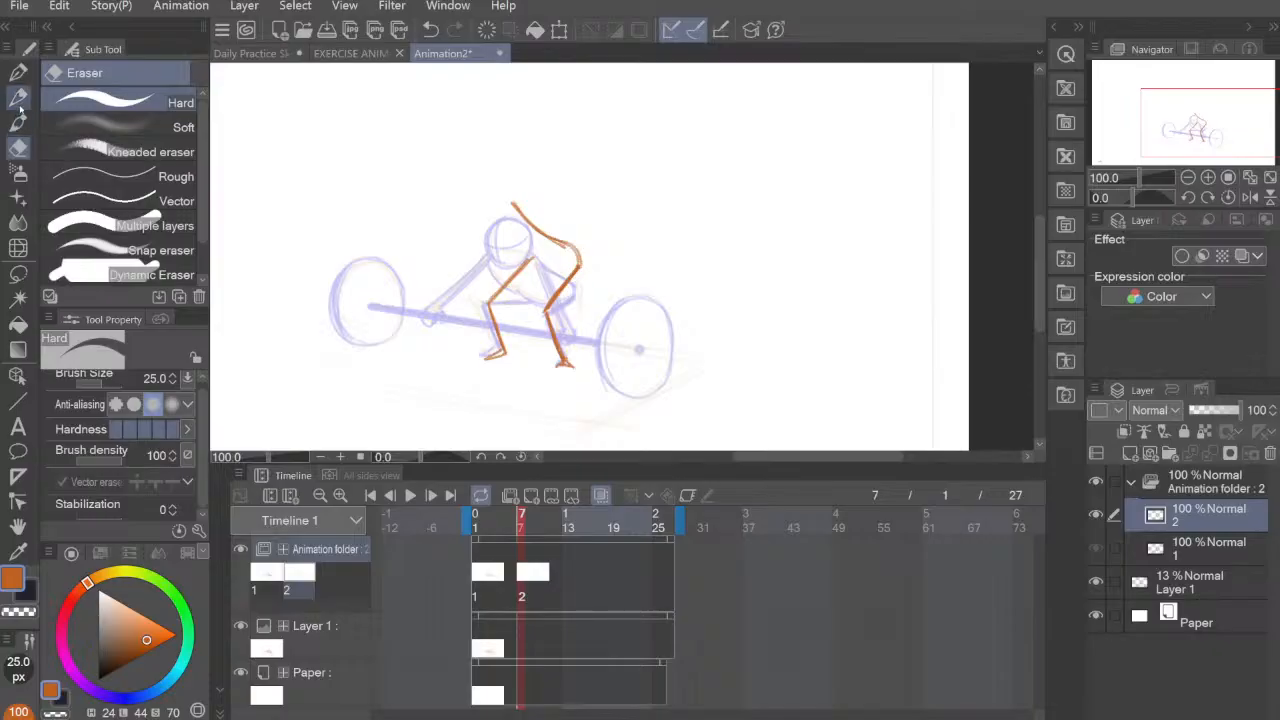
key("p")
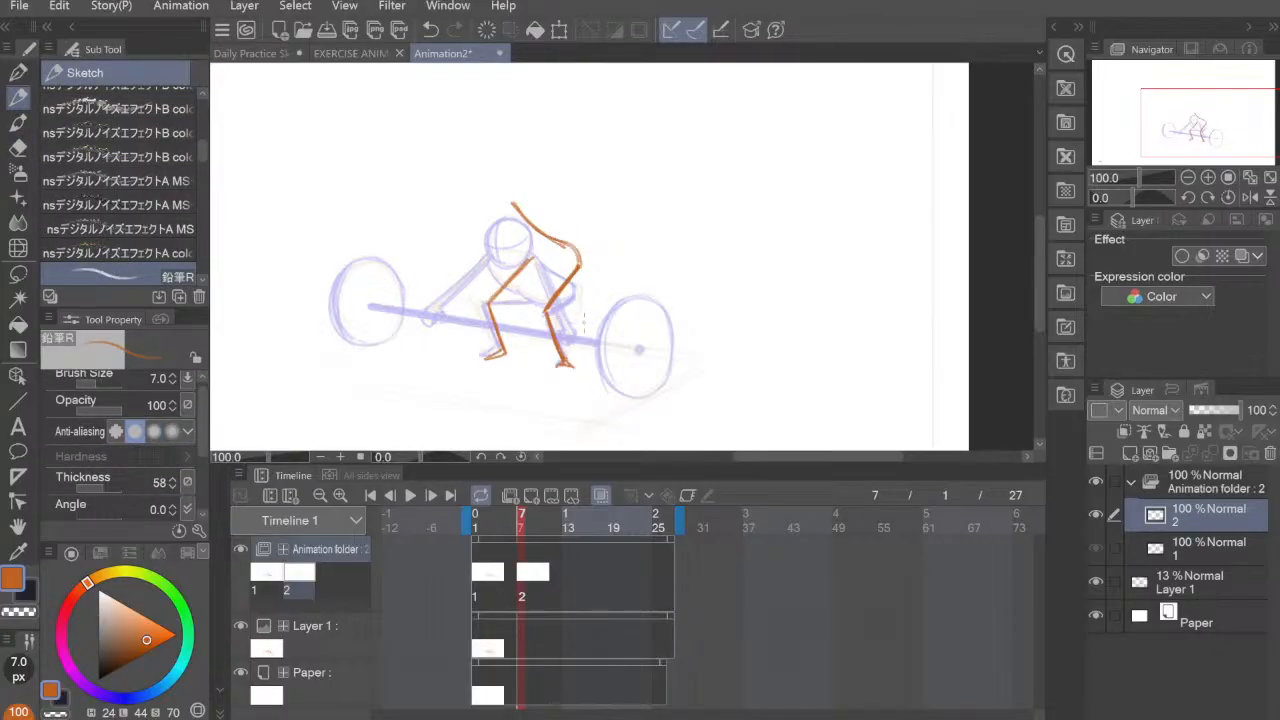
key("ctrl+z")
key("e")
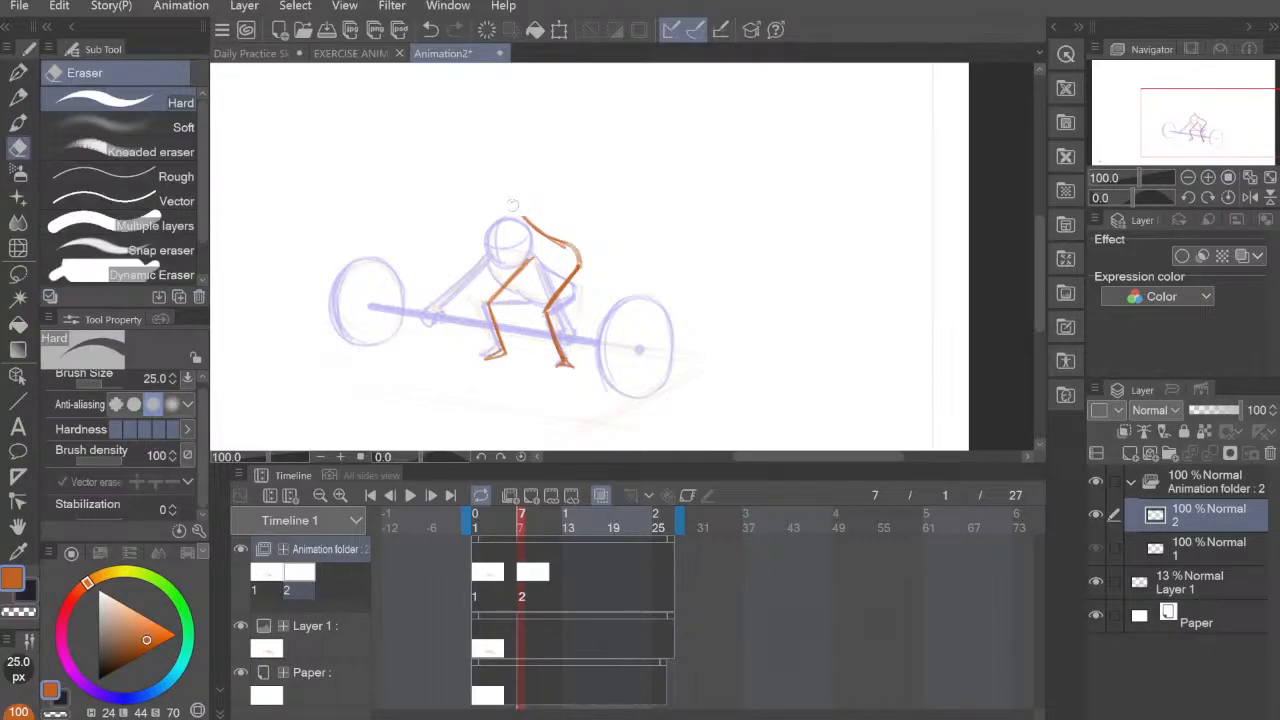
Step: Draw both straight arms of the second pose on cel 2, ending in small hands just above the onion-skinned bar
key("p")
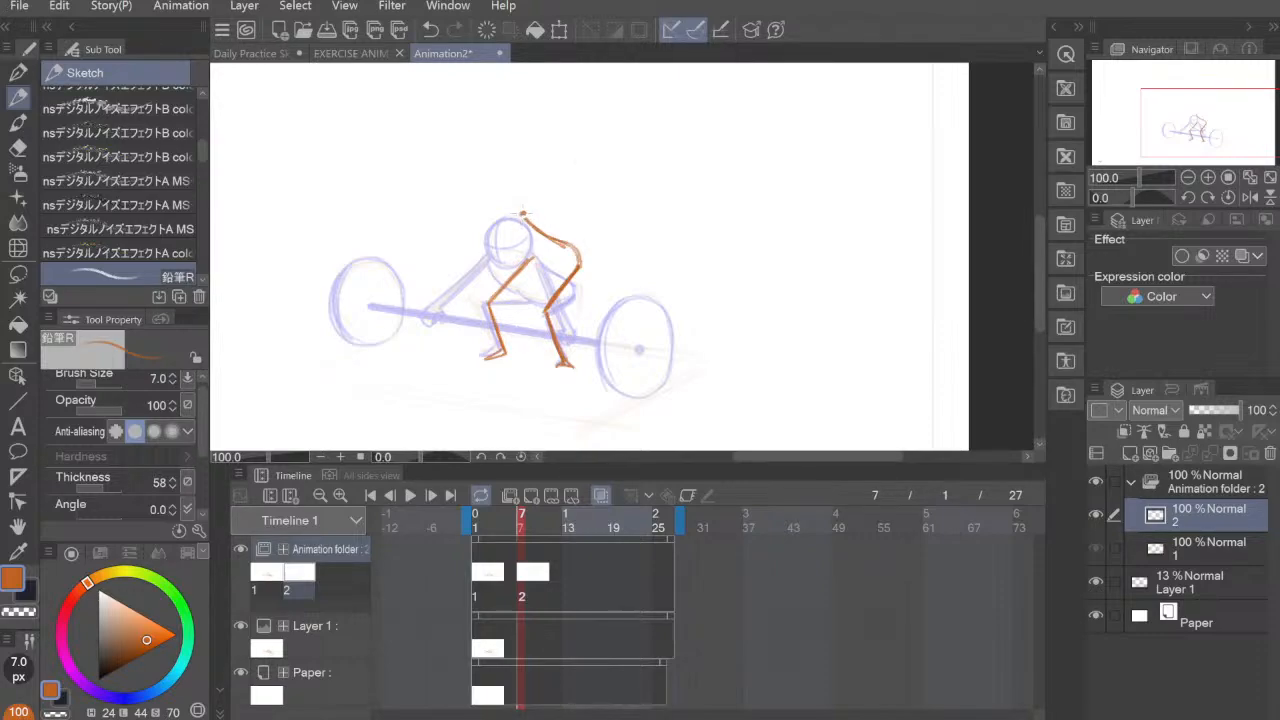
mouse_move(524, 215)
left_mouse_down()
mouse_move(561, 305)
mouse_move(555, 287)
left_mouse_up()
mouse_move(521, 212)
left_mouse_down()
mouse_move(552, 320)
mouse_move(568, 320)
left_mouse_up()
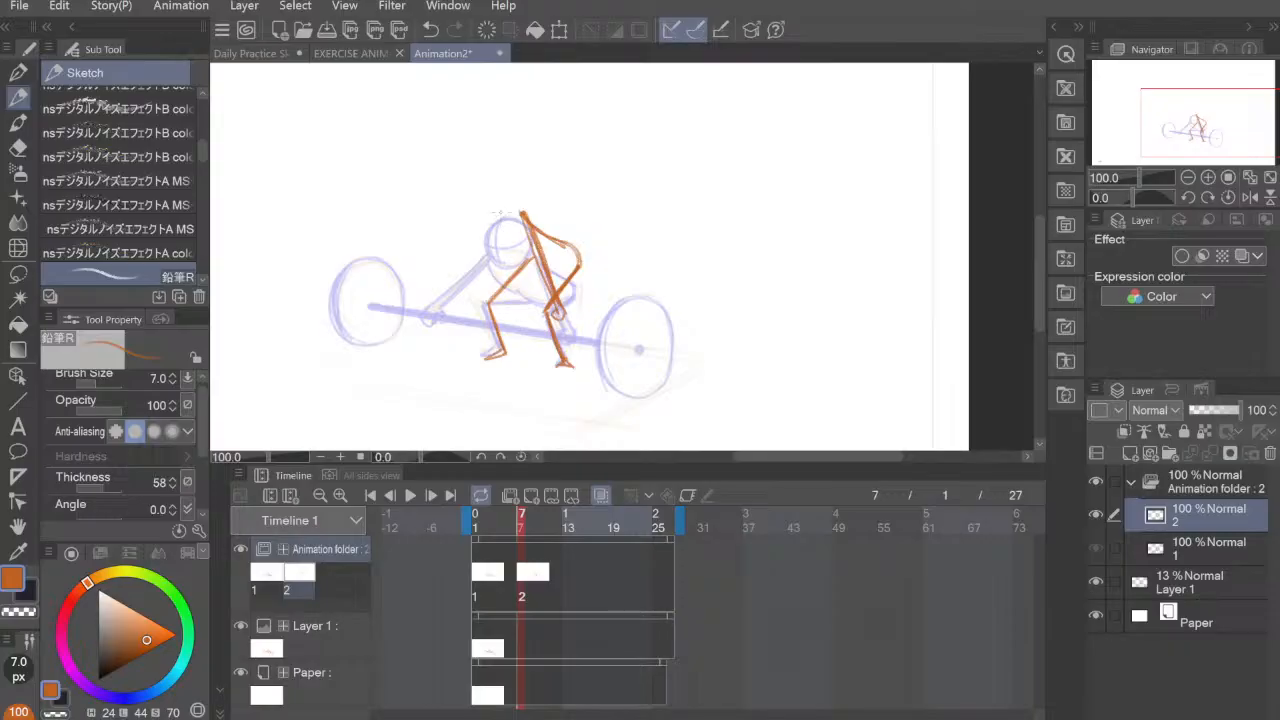
mouse_move(489, 220)
left_mouse_down()
mouse_move(444, 290)
mouse_move(490, 220)
left_mouse_up()
mouse_move(447, 288)
left_mouse_down()
mouse_move(490, 221)
mouse_move(447, 289)
left_mouse_up()
mouse_move(490, 220)
left_mouse_down()
mouse_move(466, 275)
mouse_move(493, 215)
left_mouse_up()
mouse_move(446, 287)
left_mouse_down()
mouse_move(443, 300)
mouse_move(452, 290)
left_mouse_up()
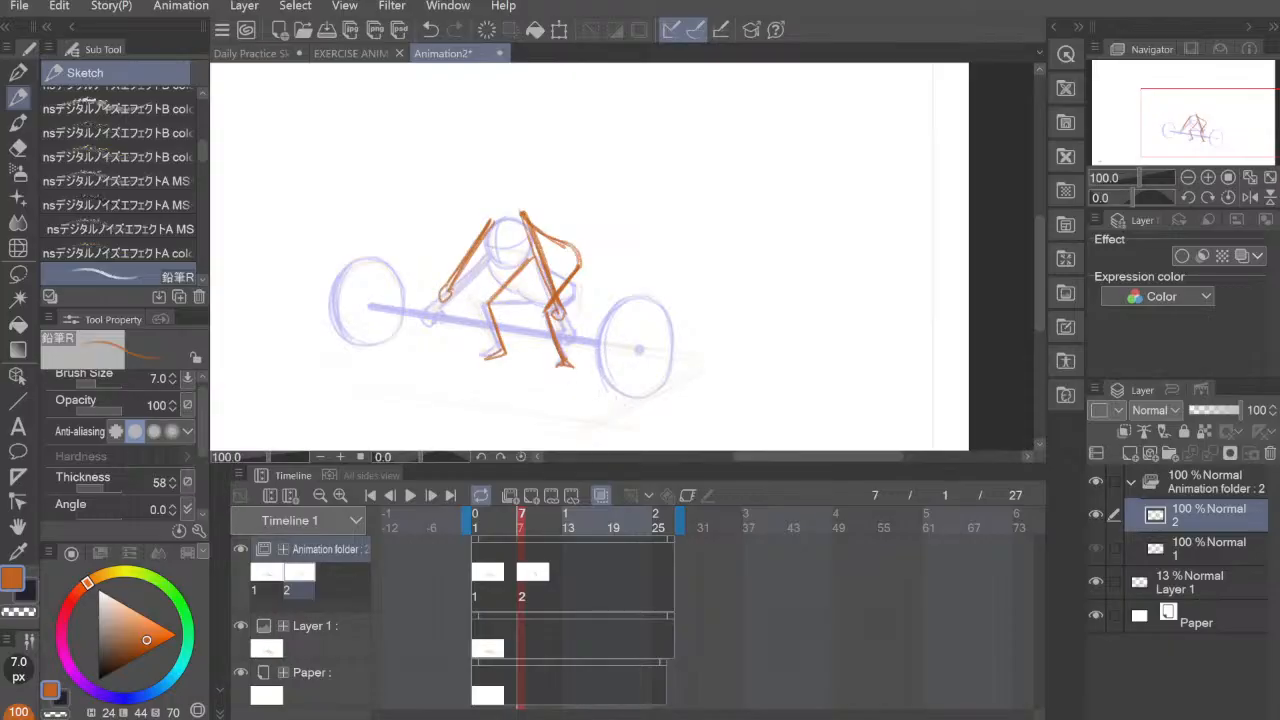
Step: Draw the second pose's chest and waist curve, short neck and round head above the onion-skinned head
mouse_move(492, 226)
left_mouse_down()
mouse_move(532, 266)
mouse_move(576, 260)
left_mouse_up()
mouse_move(497, 210)
left_mouse_down()
mouse_move(488, 186)
mouse_move(506, 180)
mouse_move(490, 212)
mouse_move(518, 188)
mouse_move(522, 212)
mouse_move(504, 222)
left_mouse_up()
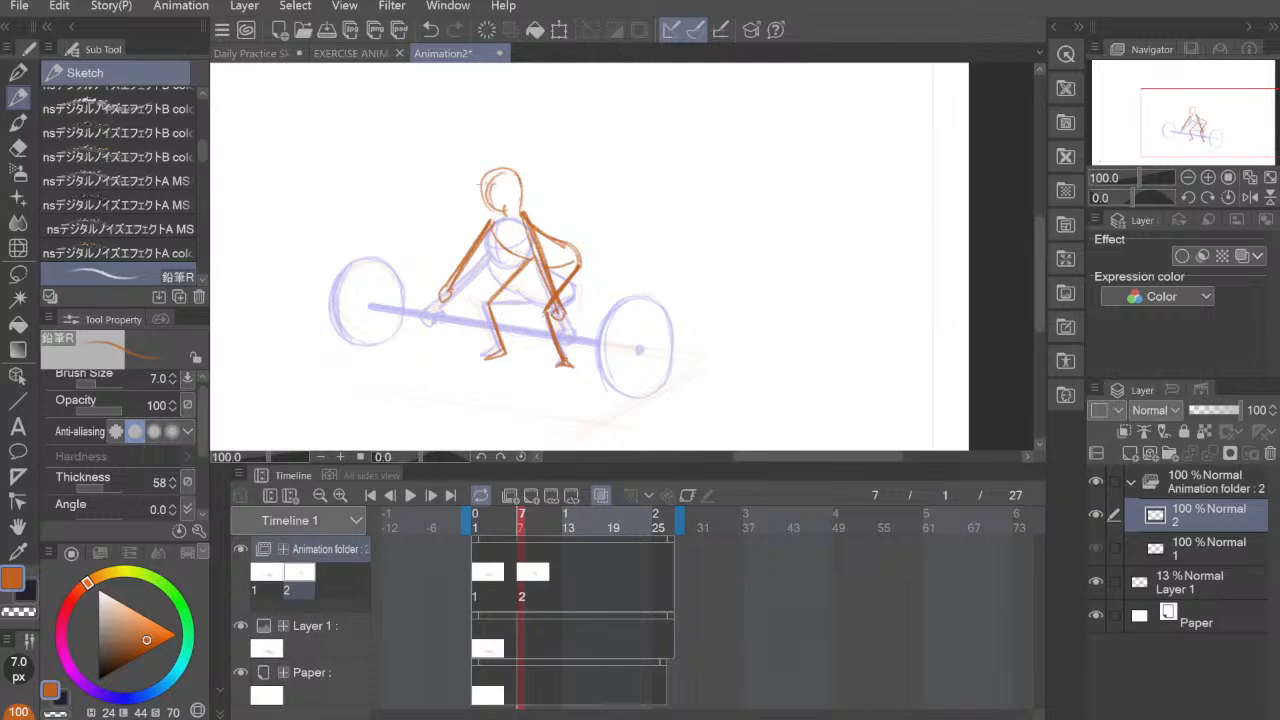
mouse_move(484, 174)
left_mouse_down()
mouse_move(479, 208)
mouse_move(515, 170)
mouse_move(522, 186)
mouse_move(490, 222)
left_mouse_up()
key("e")
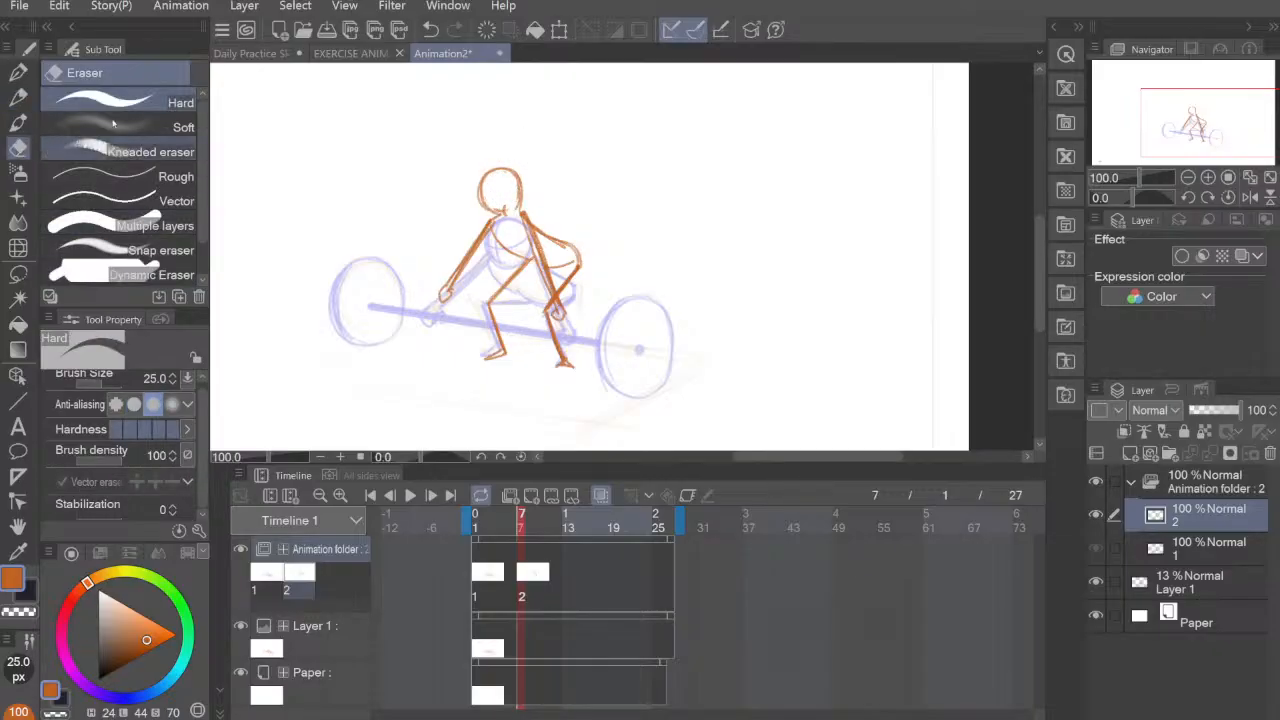
Step: Draw the second pose's barbell bar through both hands with brush size 15, slanted parallel to the onion-skinned bar
key("p")
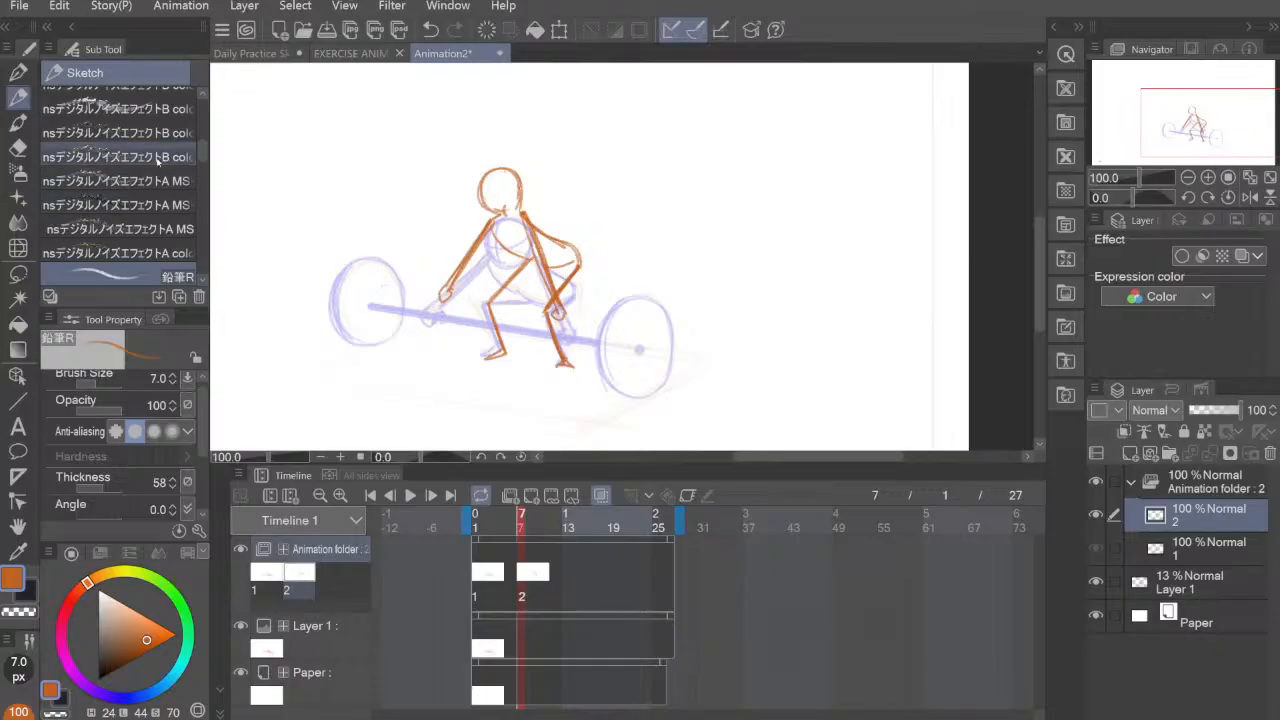
key("bracketright")
key("bracketright")
key("bracketright")
key("bracketright")
key("bracketright")
key("bracketright")
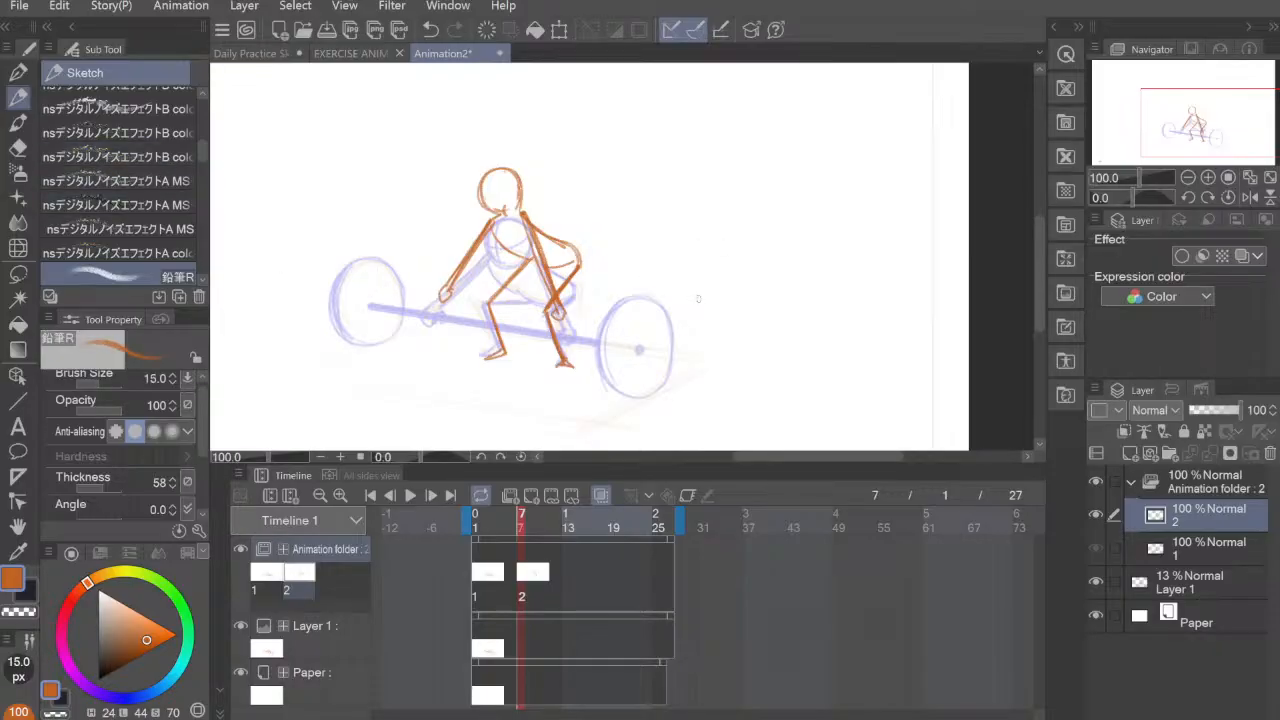
key("bracketleft")
key("bracketleft")
mouse_move(376, 281)
left_mouse_down()
mouse_move(578, 302)
mouse_move(644, 325)
left_mouse_up()
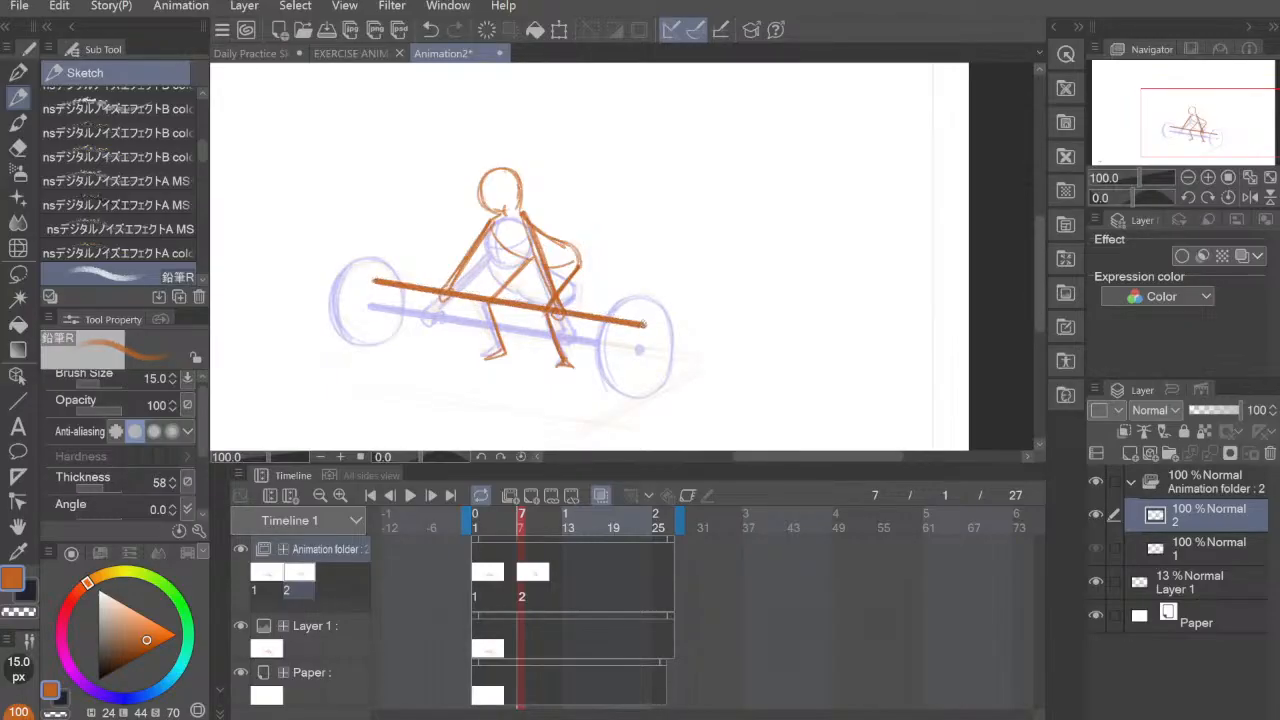
Step: Sketch the round left weight plate around the bar's left end on cel 2 with brush size 7
left_click(18, 97)
key("bracketleft")
key("bracketleft")
key("bracketleft")
key("bracketleft")
key("bracketleft")
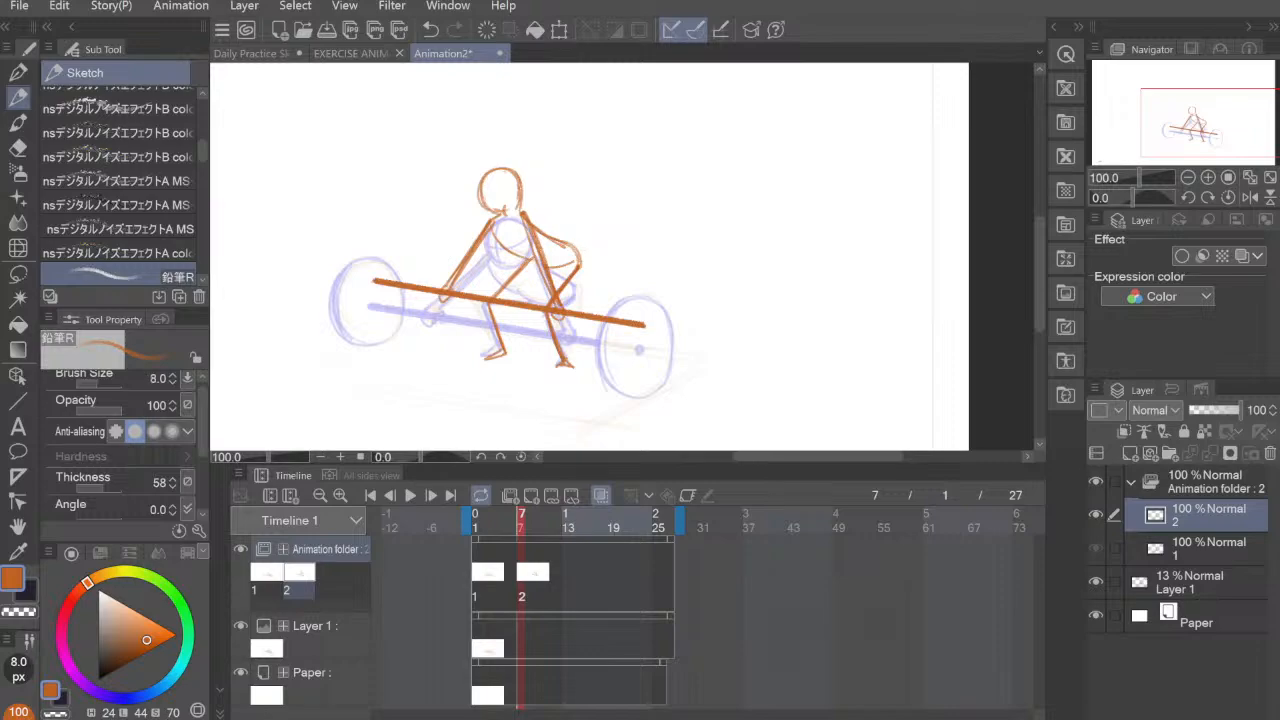
key("bracketright")
left_click_drag(360, 238, 378, 318)
key("ctrl+z")
mouse_move(350, 238)
left_mouse_down()
mouse_move(331, 302)
mouse_move(396, 230)
mouse_move(404, 286)
mouse_move(390, 312)
left_mouse_up()
mouse_move(398, 222)
left_mouse_down()
mouse_move(332, 286)
mouse_move(364, 314)
mouse_move(404, 300)
left_mouse_up()
left_click_drag(338, 260, 352, 316)
mouse_move(346, 244)
left_mouse_down()
mouse_move(332, 266)
mouse_move(380, 226)
left_mouse_up()
left_click_drag(328, 266, 368, 224)
mouse_move(332, 288)
left_mouse_down()
mouse_move(344, 304)
mouse_move(404, 290)
left_mouse_up()
mouse_move(388, 230)
left_mouse_down()
mouse_move(400, 306)
mouse_move(354, 224)
left_mouse_up()
left_click_drag(350, 232, 336, 250)
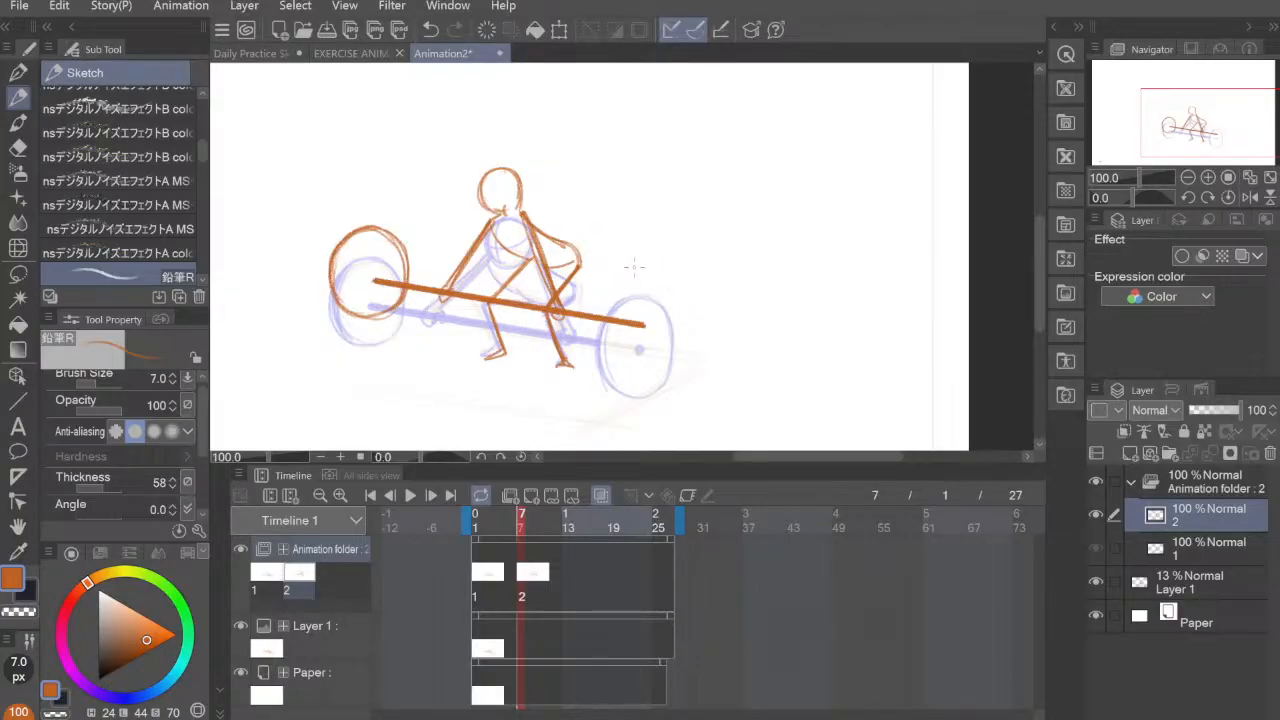
Step: Sketch the round right weight plate around the bar's right end on cel 2
mouse_move(594, 324)
left_mouse_down()
mouse_move(623, 359)
mouse_move(671, 347)
left_mouse_up()
mouse_move(602, 298)
left_mouse_down()
mouse_move(676, 319)
mouse_move(661, 357)
left_mouse_up()
mouse_move(677, 286)
left_mouse_down()
mouse_move(596, 312)
mouse_move(670, 336)
mouse_move(620, 362)
mouse_move(654, 358)
left_mouse_up()
left_click_drag(626, 274, 606, 356)
left_click_drag(612, 273, 598, 306)
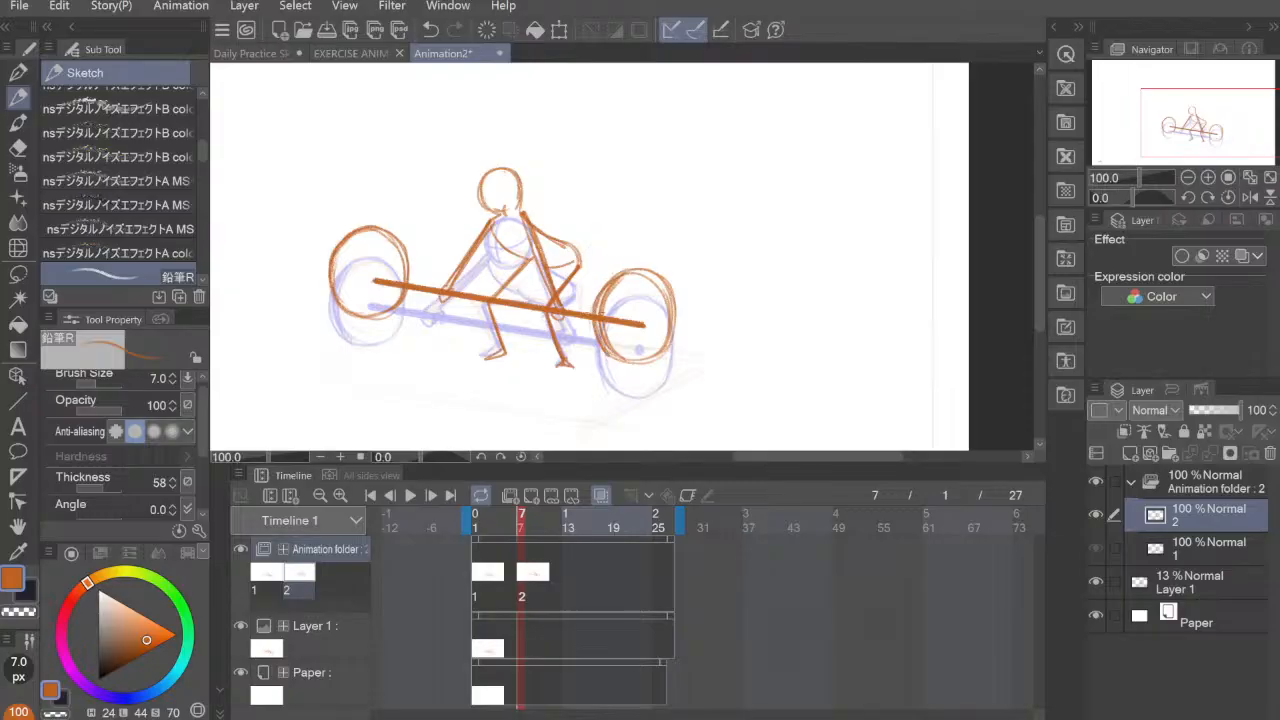
left_click_drag(608, 354, 632, 360)
Step: Erase the upper and lower edges of the second pose's left plate and redraw its outline slightly smaller
key("e")
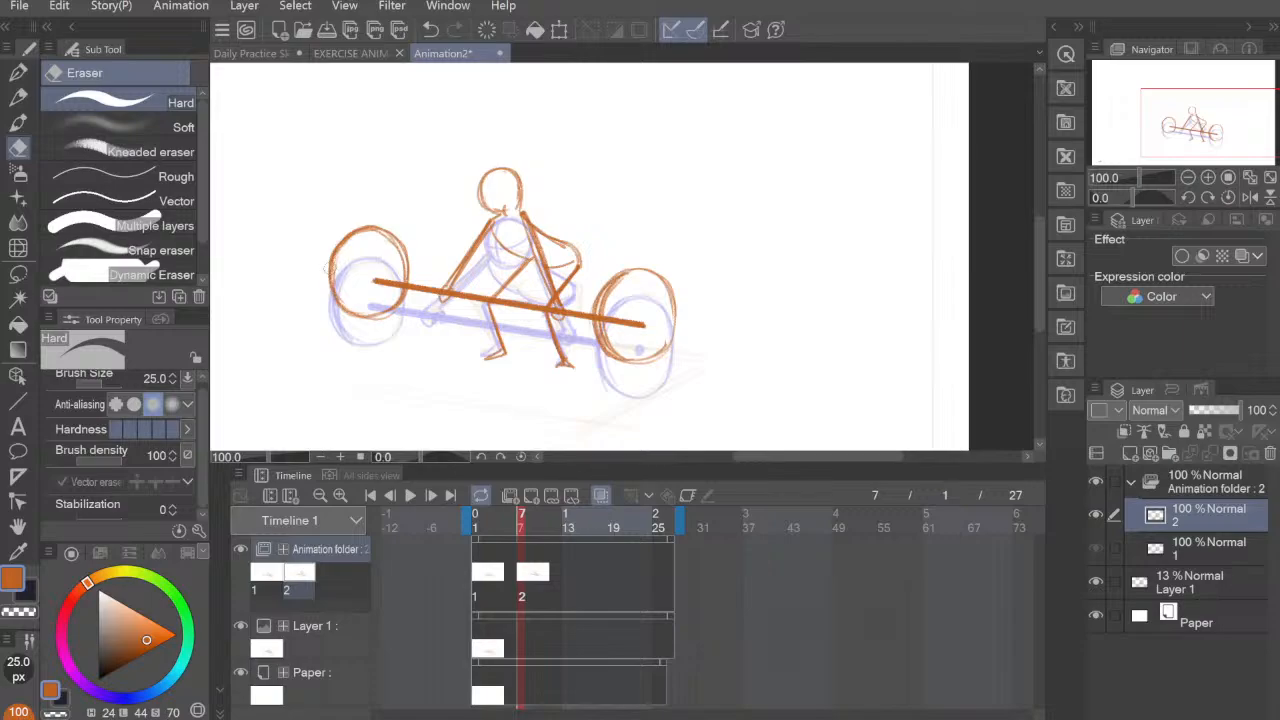
left_click_drag(340, 250, 390, 236)
mouse_move(347, 306)
left_mouse_down()
mouse_move(389, 311)
mouse_move(360, 318)
mouse_move(396, 308)
left_mouse_up()
key("p")
left_click_drag(336, 258, 400, 237)
left_click_drag(336, 276, 356, 314)
left_click_drag(340, 254, 340, 316)
left_click_drag(336, 284, 346, 306)
left_click_drag(348, 246, 336, 276)
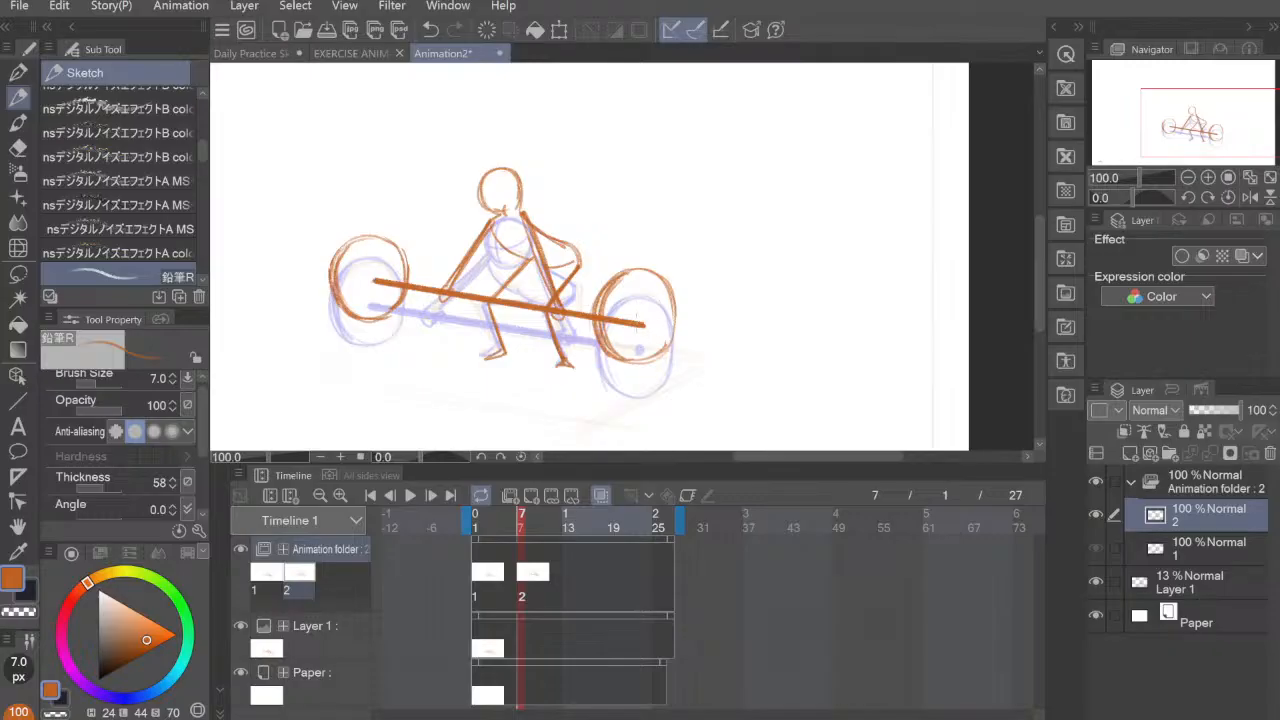
Step: Erase the bar inside the second pose's right plate, leaving only a small hub dot at its centre
key("e")
mouse_move(648, 323)
left_mouse_down()
mouse_move(608, 318)
mouse_move(638, 318)
left_mouse_up()
left_click(18, 98)
Step: Flip between cels 1 and 2 to compare the first two lifting poses
left_click(489, 575)
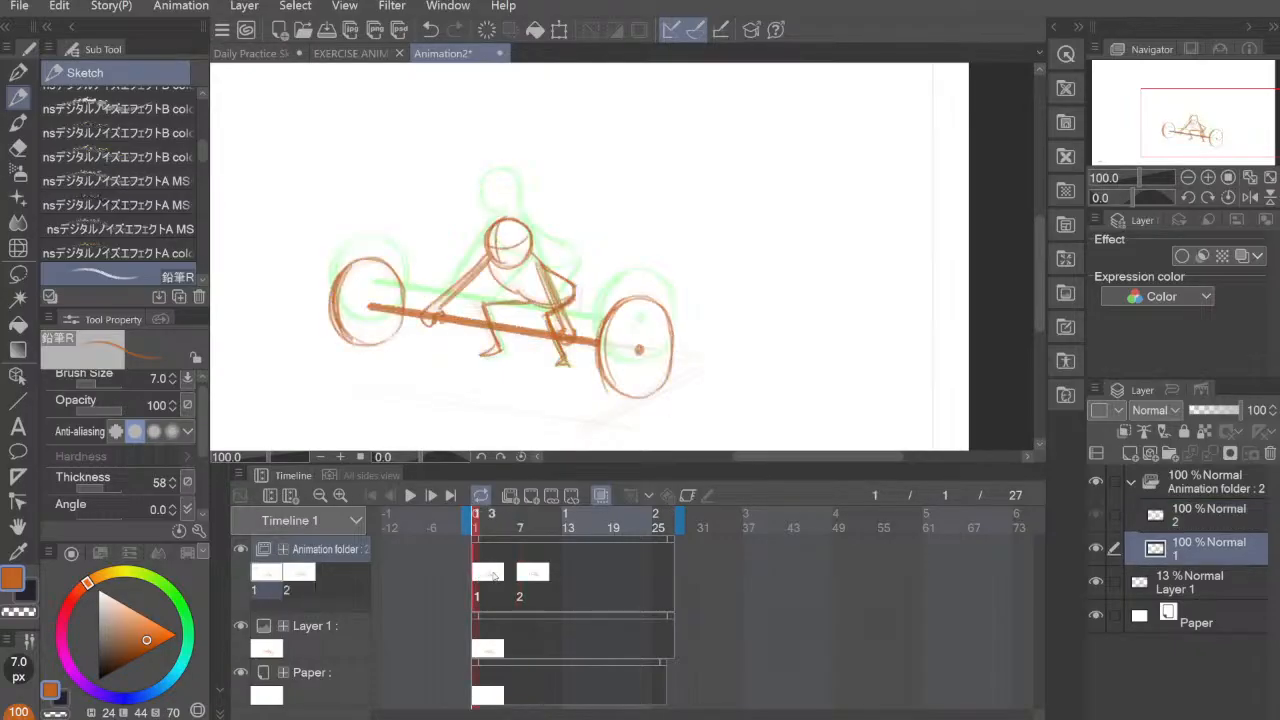
left_click(523, 582)
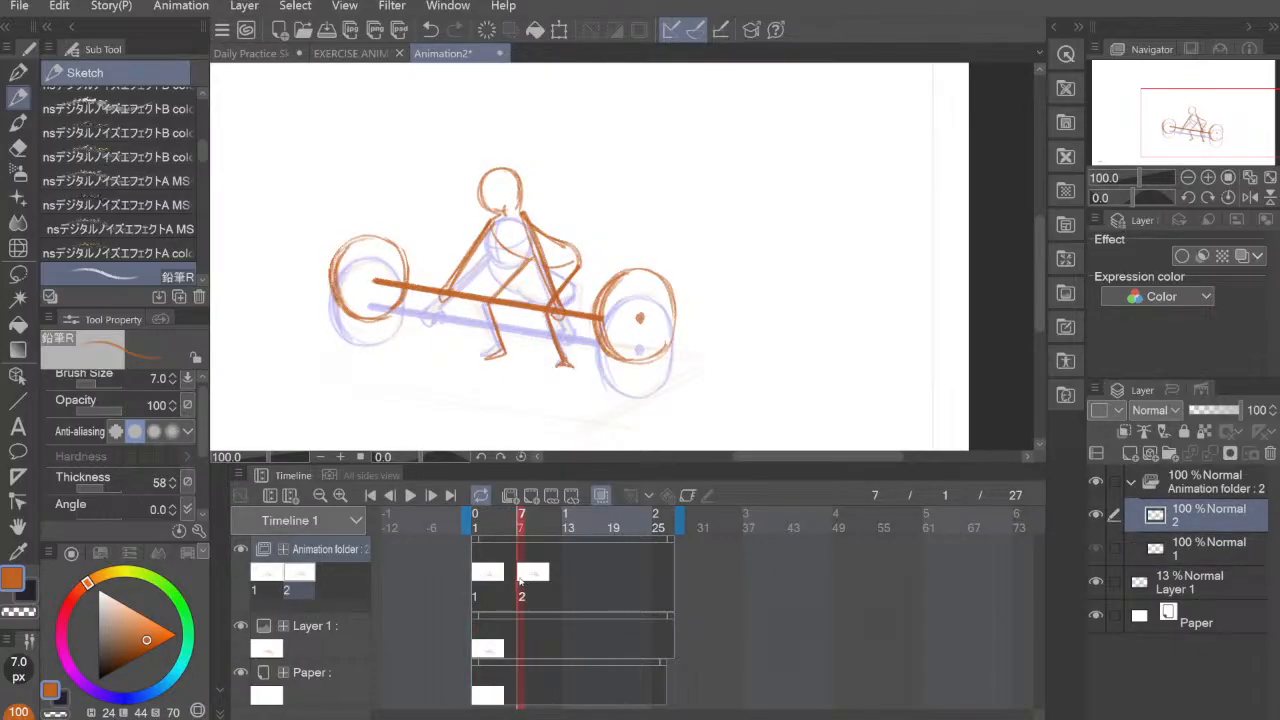
left_click(478, 578)
left_click(527, 582)
left_click(476, 580)
left_click(526, 580)
Step: Add a new animation cel at frame 10
left_click(528, 532)
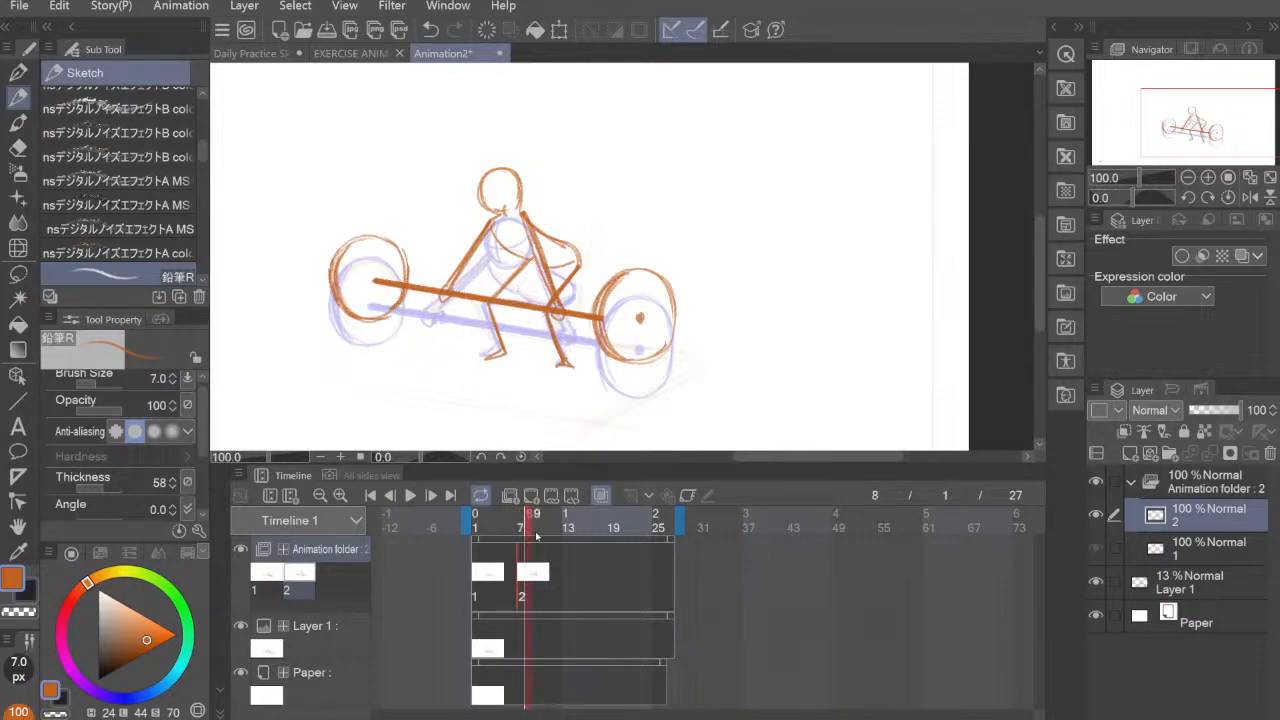
left_click(536, 533)
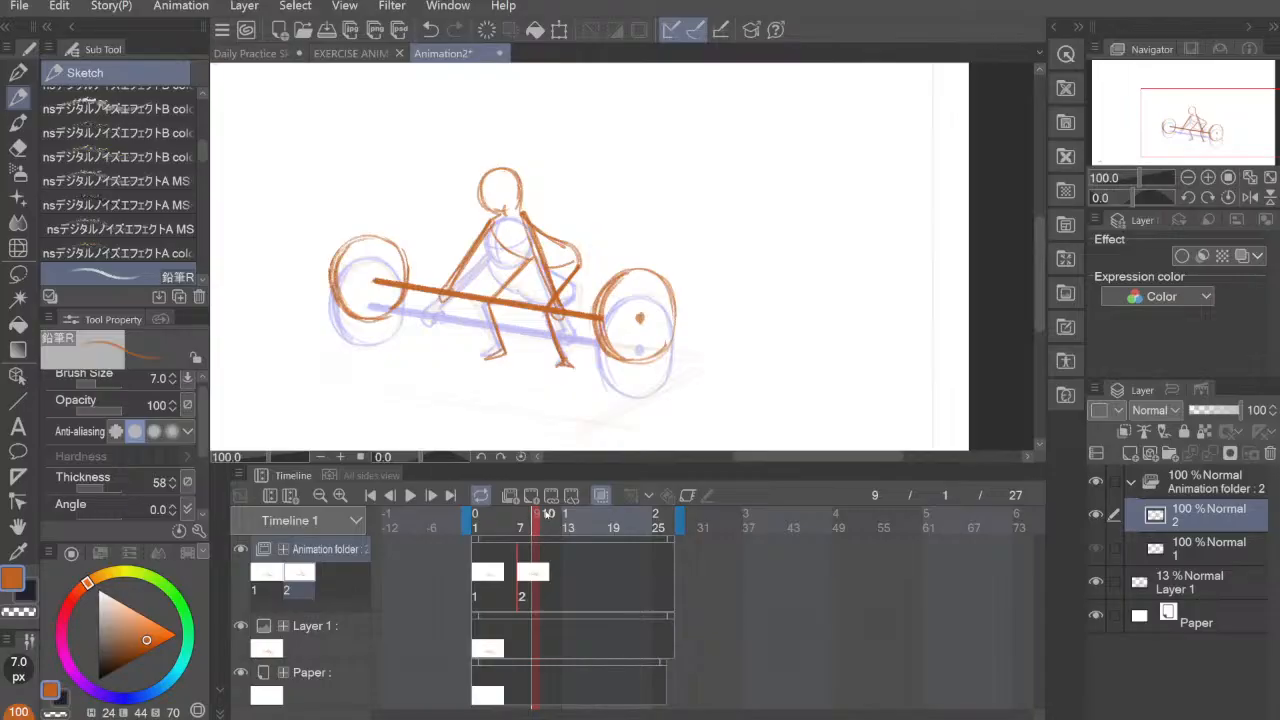
left_click(542, 533)
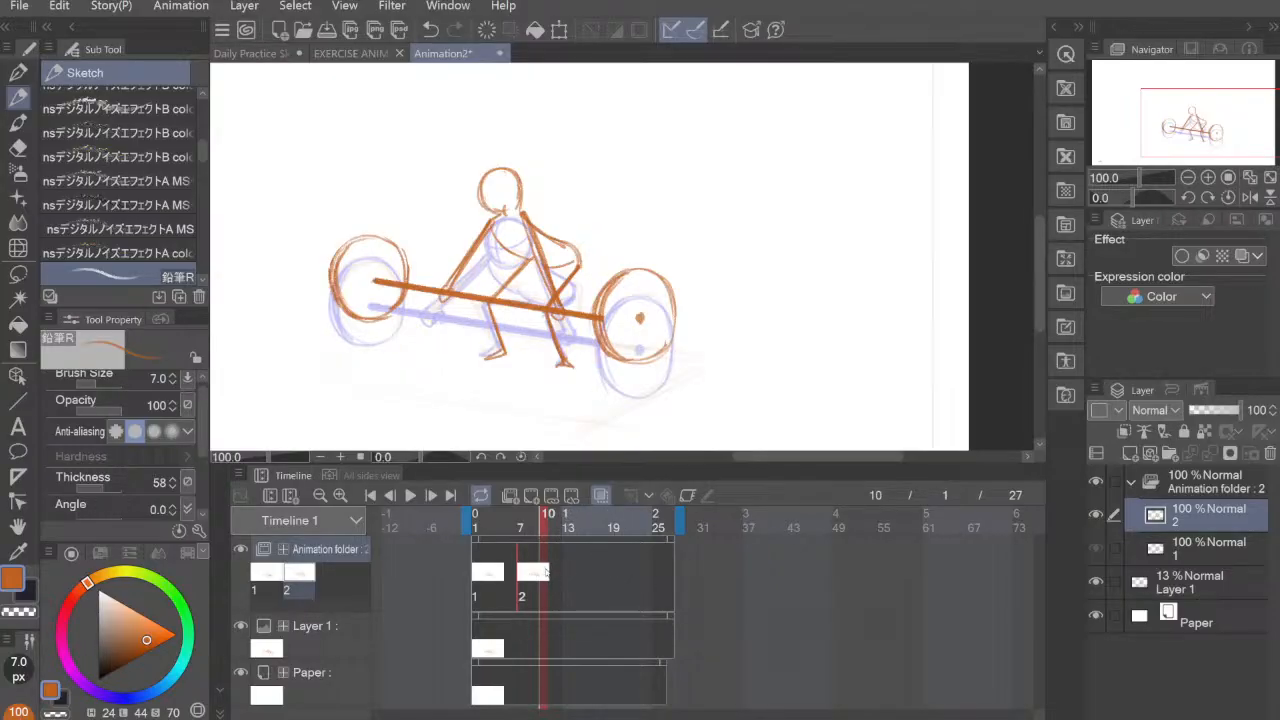
left_click(531, 496)
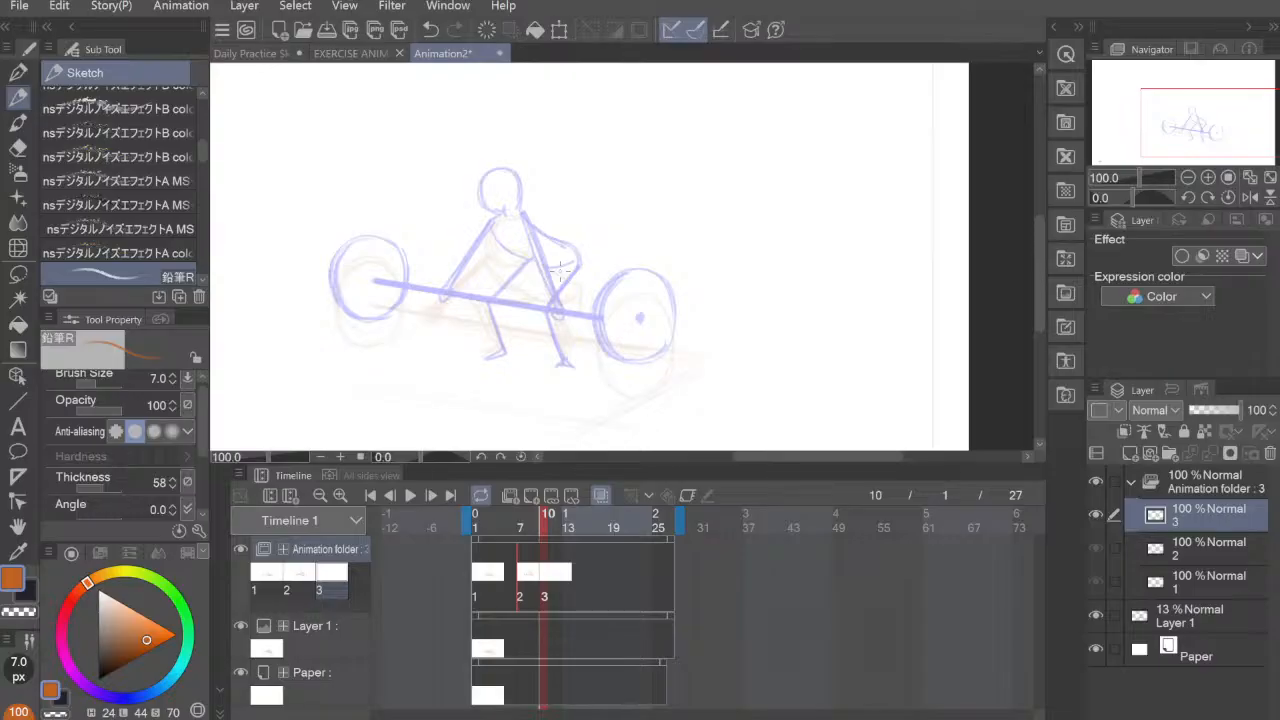
Step: Draw the third pose's right leg on cel 3, straighter than before, with the foot on the onion-skinned foot
mouse_move(562, 246)
left_mouse_down()
mouse_move(548, 307)
mouse_move(553, 286)
mouse_move(560, 366)
left_mouse_up()
left_click_drag(548, 308, 562, 370)
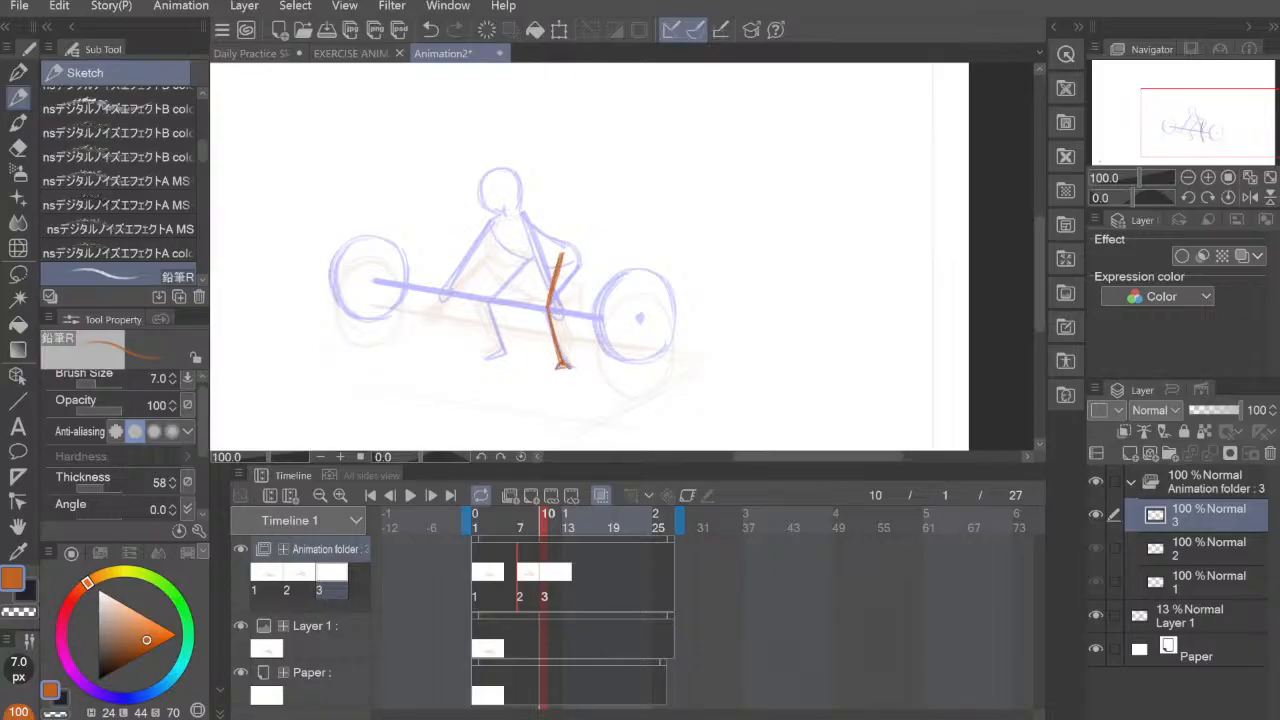
left_click_drag(554, 369, 572, 370)
left_click_drag(511, 270, 497, 308)
key("ctrl+z")
key("ctrl+z")
key("ctrl+z")
key("ctrl+z")
key("ctrl+z")
key("ctrl+z")
Step: Draw the third pose's left leg and upright rounded torso, and erase the stray line above the shoulder
mouse_move(525, 257)
left_mouse_down()
mouse_move(503, 289)
mouse_move(515, 268)
mouse_move(502, 306)
mouse_move(513, 347)
left_mouse_up()
mouse_move(502, 299)
left_mouse_down()
mouse_move(514, 349)
mouse_move(502, 357)
left_mouse_up()
mouse_move(508, 282)
left_mouse_down()
mouse_move(523, 257)
mouse_move(556, 262)
left_mouse_up()
mouse_move(503, 215)
left_mouse_down()
mouse_move(523, 256)
mouse_move(503, 216)
mouse_move(512, 173)
mouse_move(550, 176)
mouse_move(558, 262)
left_mouse_up()
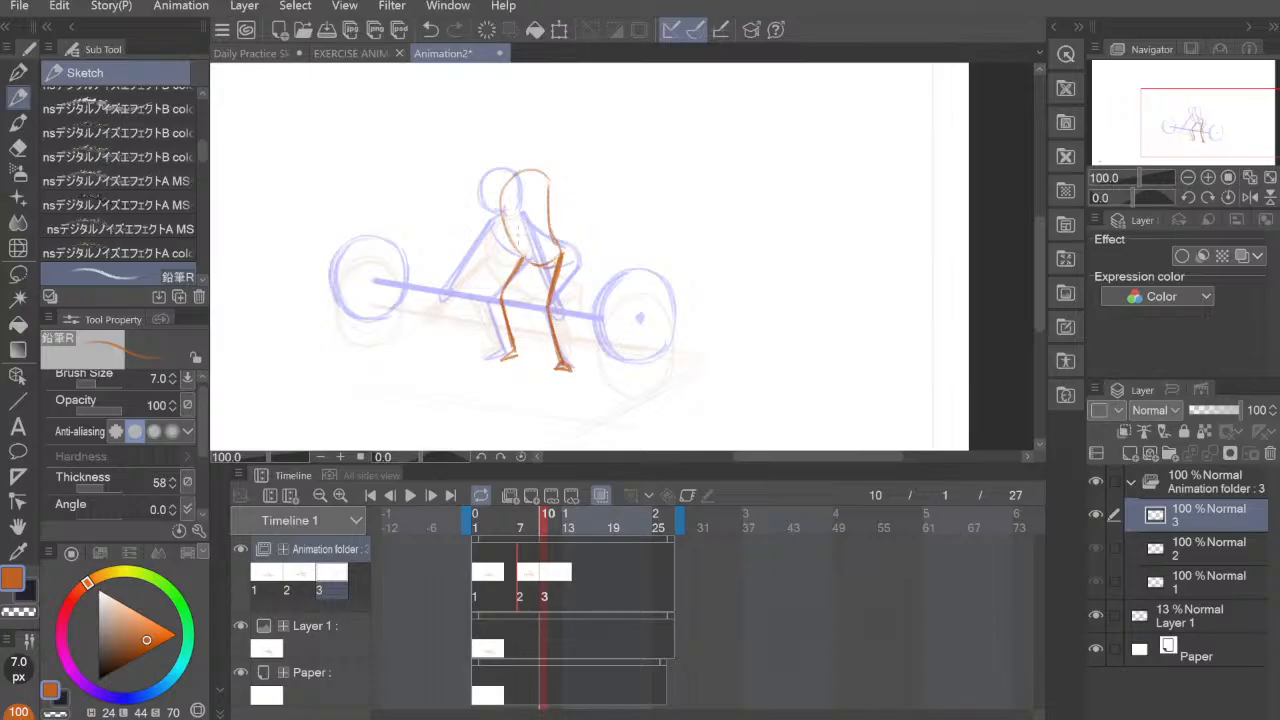
mouse_move(504, 211)
left_mouse_down()
mouse_move(543, 182)
mouse_move(503, 205)
mouse_move(553, 203)
mouse_move(562, 259)
left_mouse_up()
left_click_drag(525, 255, 546, 264)
key("e")
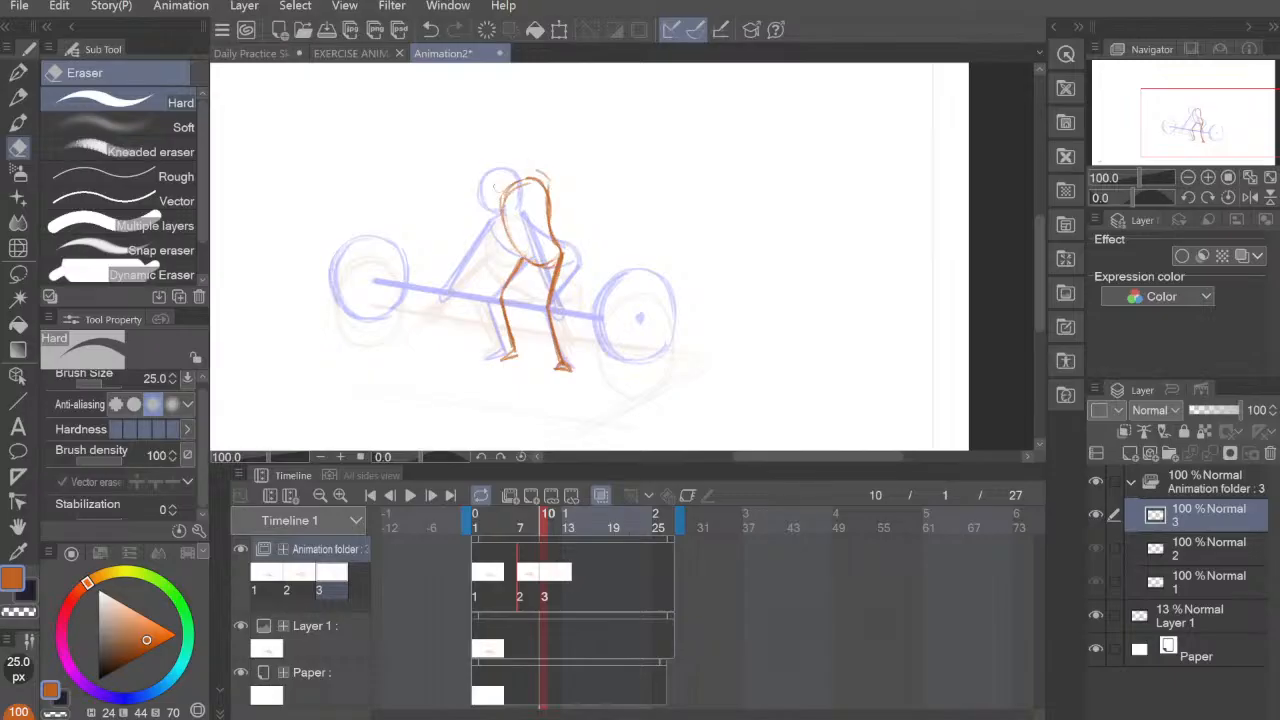
left_click_drag(540, 172, 553, 181)
Step: Draw the third pose's raised bar across the hips with brush size 15, parallel to the onion-skinned bar
key("p")
left_click_drag(630, 250, 652, 365)
key("ctrl+z")
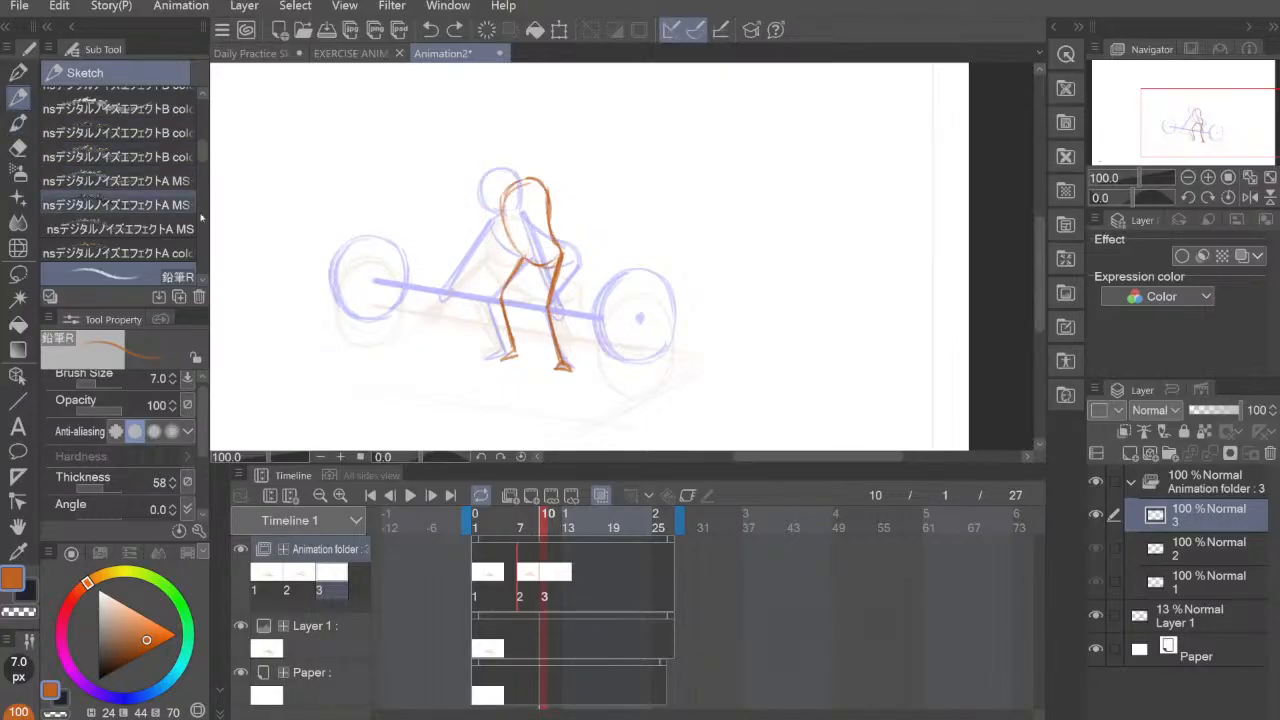
key("]")
key("]")
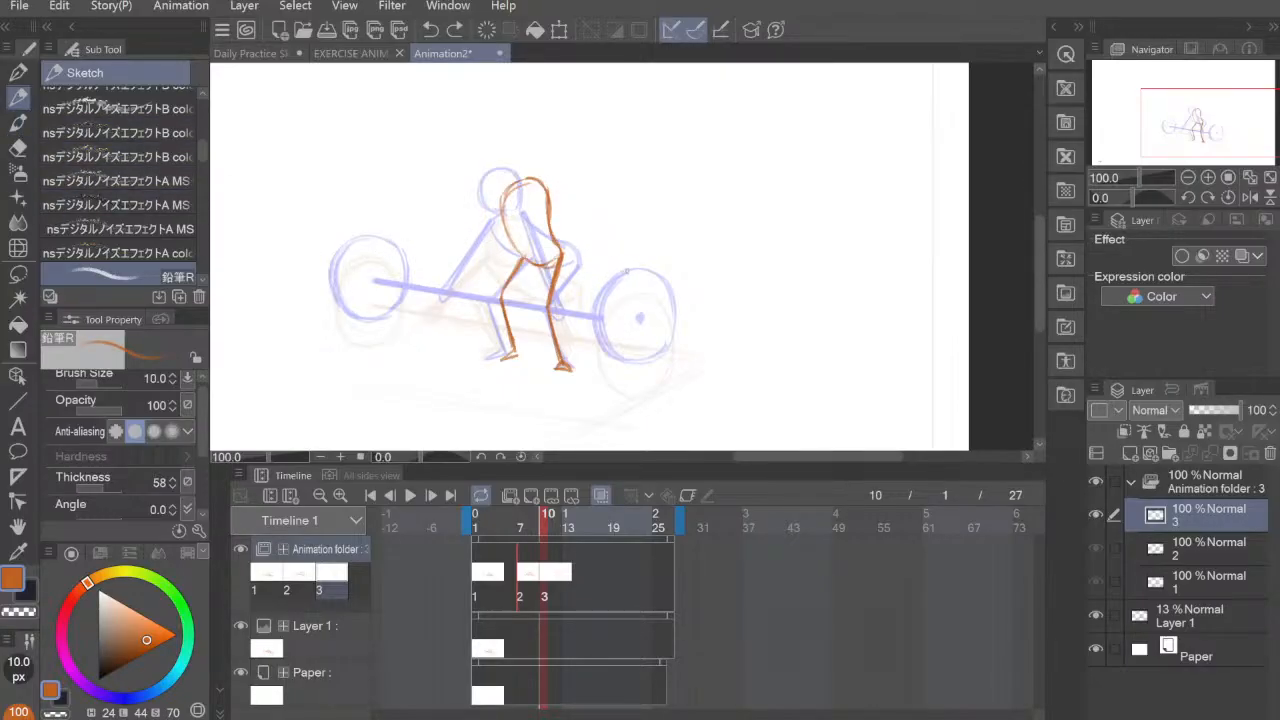
key("]")
key("]")
left_click_drag(627, 272, 621, 331)
key("ctrl+z")
left_click_drag(385, 235, 641, 273)
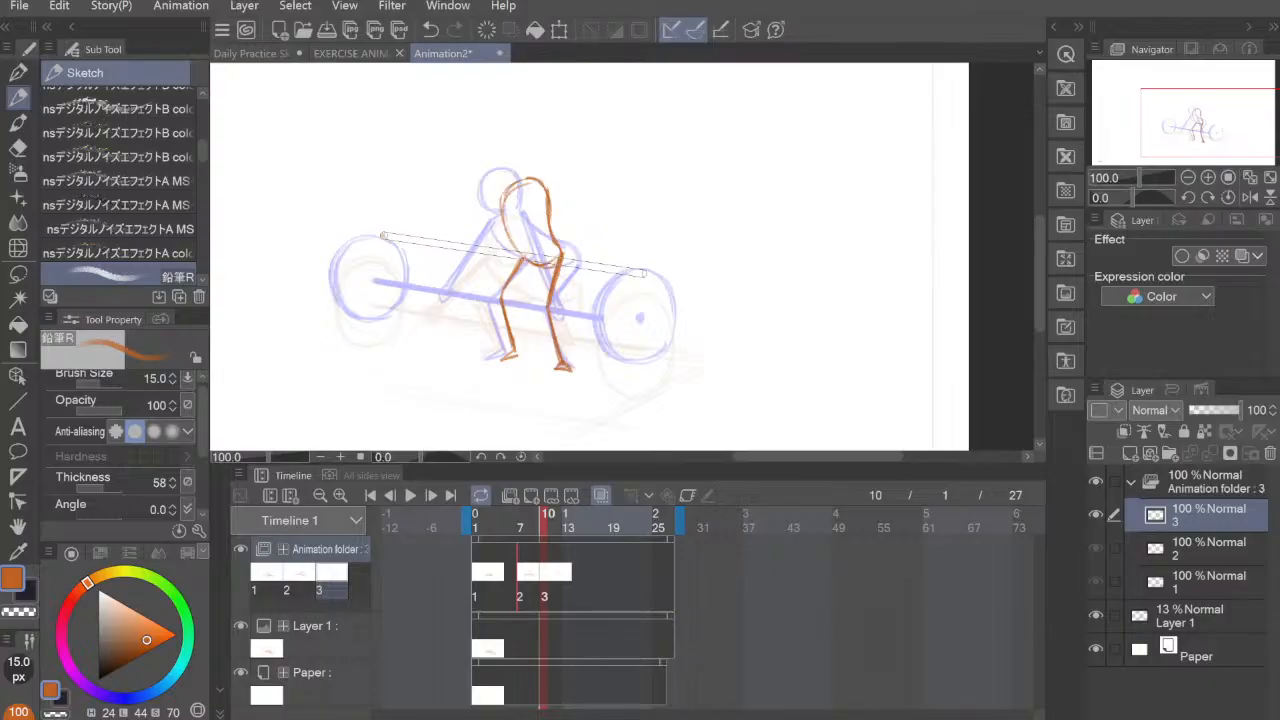
left_click_drag(645, 272, 645, 273)
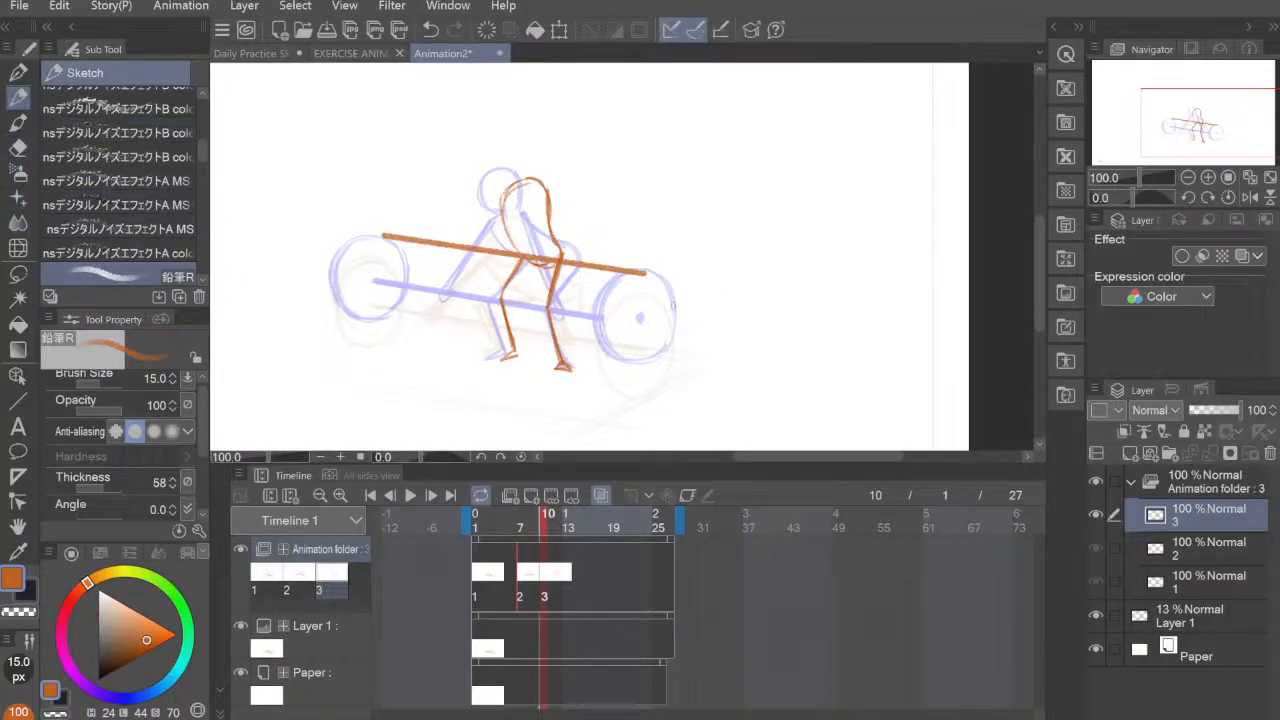
Step: Sketch the third pose's right weight plate around the bar's right end with brush size 7
left_click_drag(648, 294, 648, 348)
key("ctrl+z")
key("bracketleft")
key("bracketleft")
key("bracketleft")
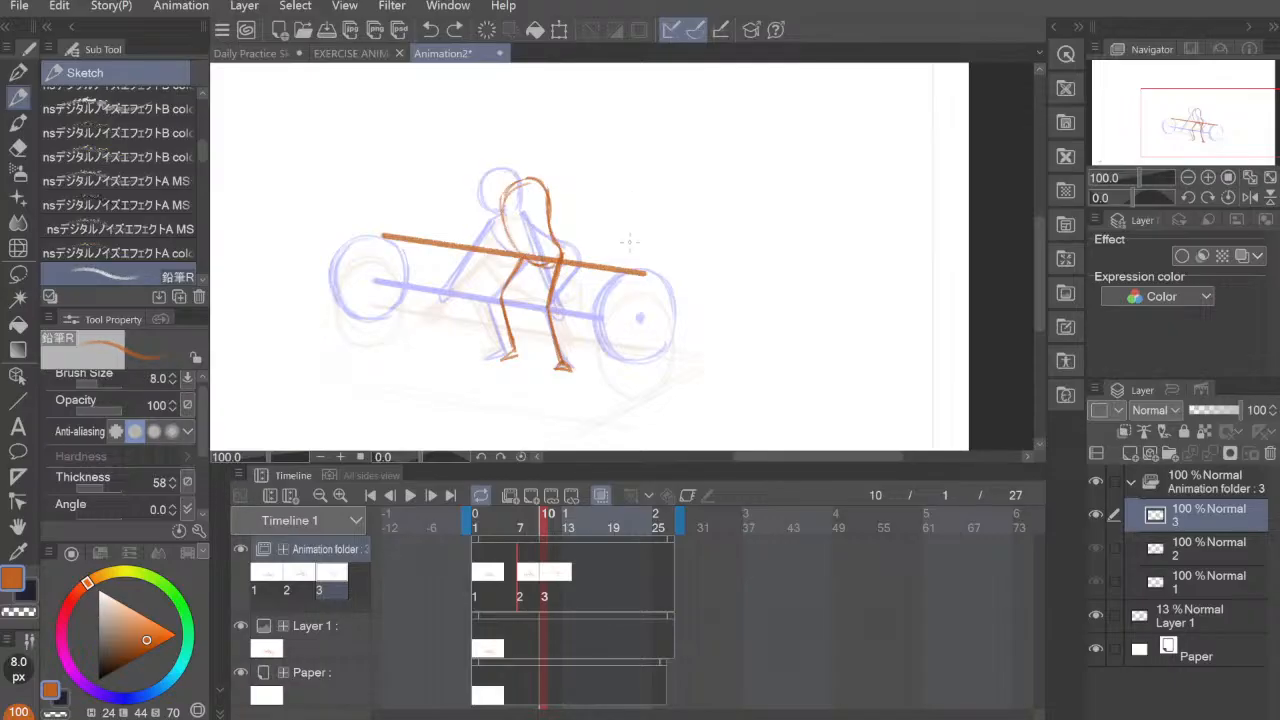
key("bracketleft")
mouse_move(657, 305)
left_mouse_down()
mouse_move(630, 318)
mouse_move(628, 293)
left_mouse_up()
key("ctrl+z")
mouse_move(629, 215)
left_mouse_down()
mouse_move(613, 311)
mouse_move(595, 264)
mouse_move(635, 315)
mouse_move(662, 291)
mouse_move(634, 313)
left_mouse_up()
mouse_move(634, 313)
left_mouse_down()
mouse_move(668, 232)
mouse_move(661, 311)
mouse_move(595, 250)
mouse_move(636, 318)
left_mouse_up()
mouse_move(635, 232)
left_mouse_down()
mouse_move(678, 288)
mouse_move(668, 218)
mouse_move(605, 312)
mouse_move(616, 228)
mouse_move(682, 278)
mouse_move(662, 212)
mouse_move(600, 305)
mouse_move(655, 314)
mouse_move(676, 262)
left_mouse_up()
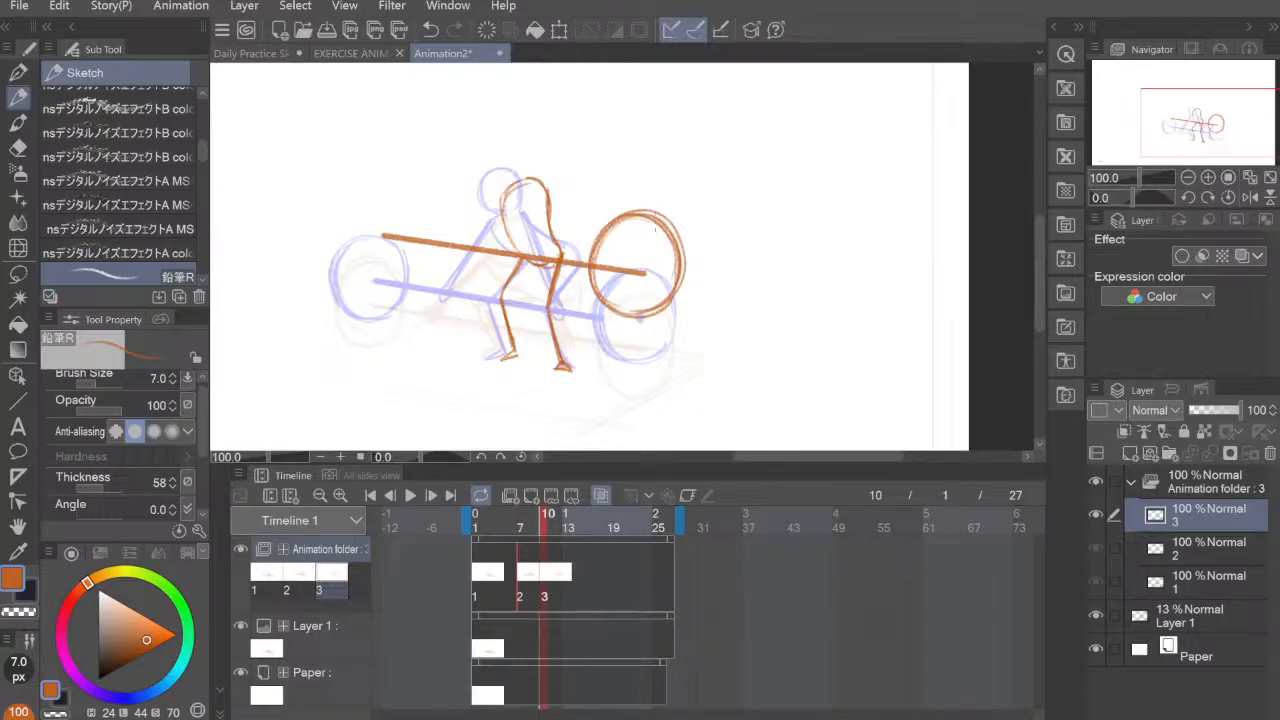
Step: Clean the right plate's outline with the Hard eraser, remove the bar inside it, and add a hub dot at its centre
key("e")
left_click_drag(662, 210, 678, 258)
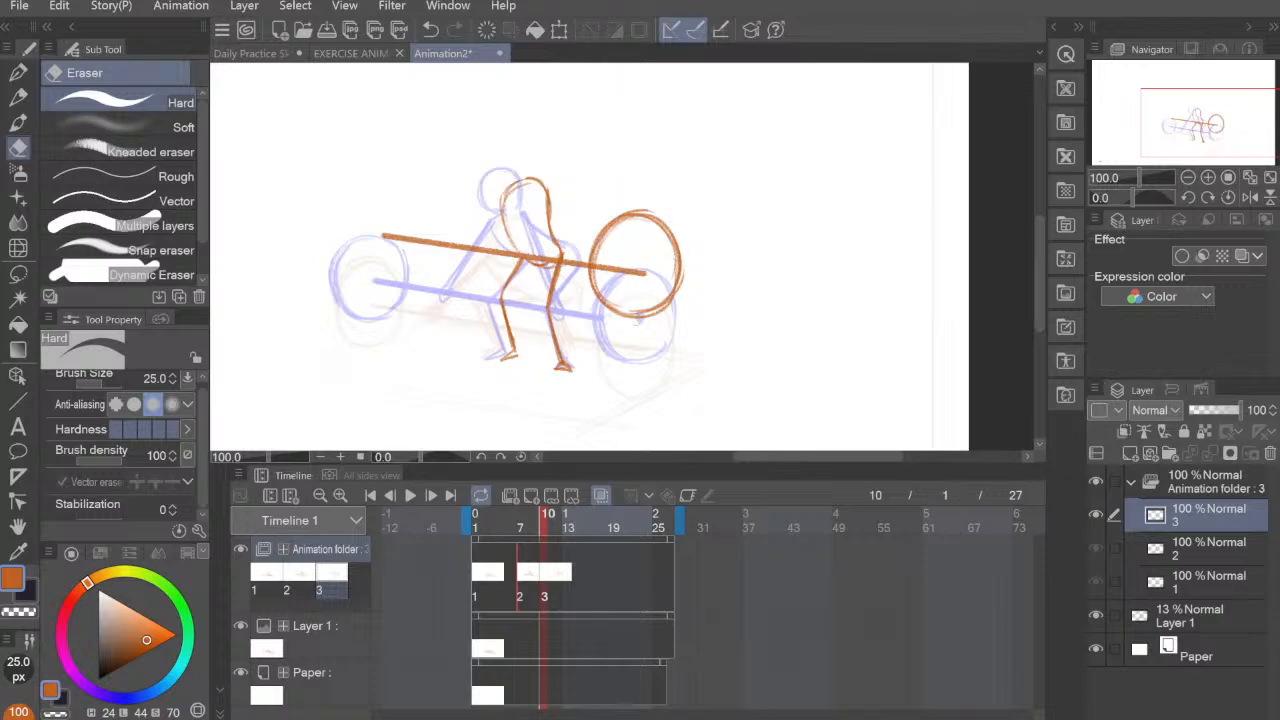
left_click_drag(638, 322, 612, 320)
left_click_drag(626, 202, 662, 205)
left_click_drag(650, 271, 603, 268)
left_click(18, 97)
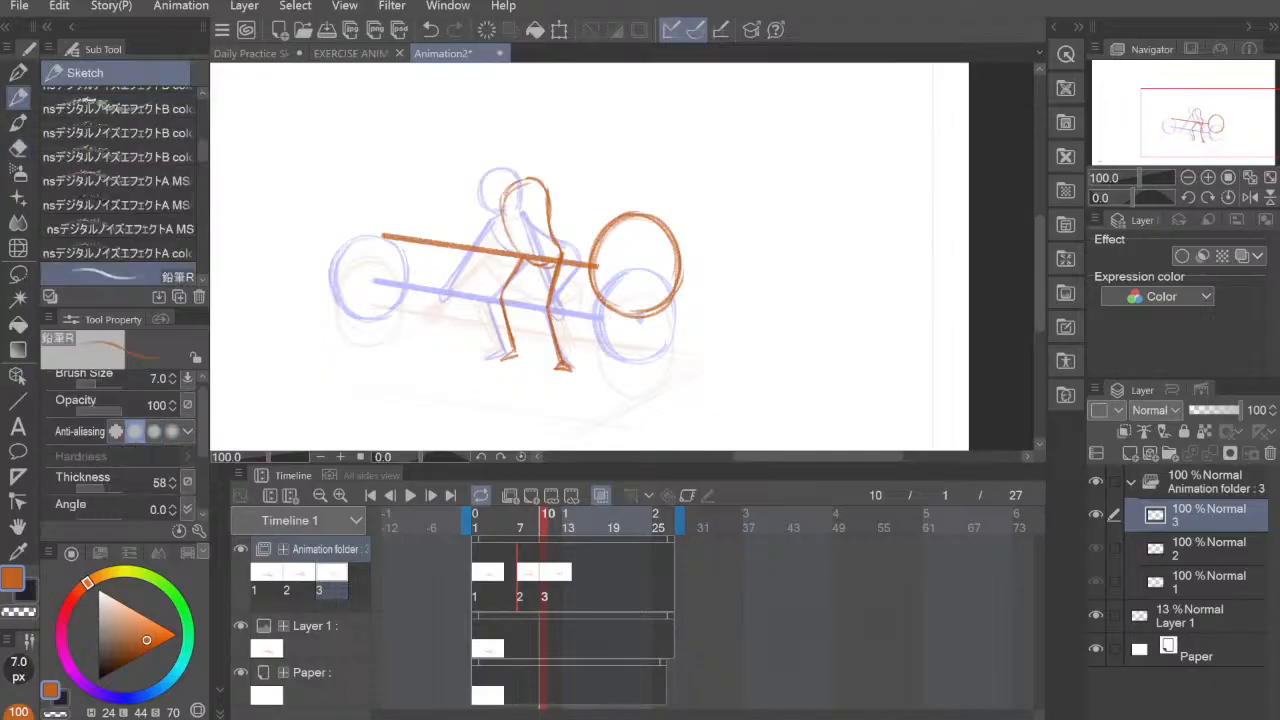
left_click_drag(628, 312, 597, 246)
mouse_move(604, 293)
left_mouse_down()
mouse_move(624, 218)
mouse_move(597, 240)
mouse_move(636, 269)
left_mouse_up()
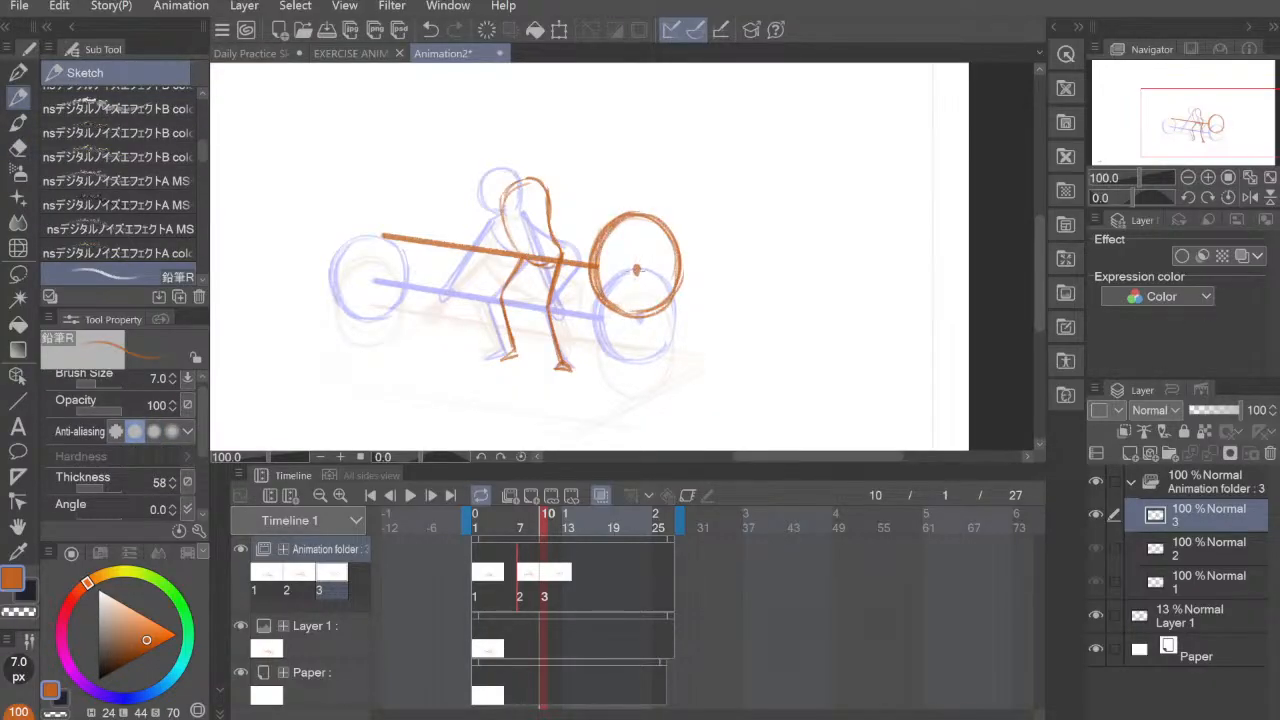
mouse_move(346, 201)
left_mouse_down()
mouse_move(366, 272)
mouse_move(337, 213)
mouse_move(352, 278)
left_mouse_up()
left_click_drag(334, 224, 386, 287)
key("ctrl+z")
key("ctrl+z")
Step: Sketch the third pose's round left weight plate around the bar's left end
mouse_move(358, 193)
left_mouse_down()
mouse_move(397, 233)
mouse_move(350, 268)
mouse_move(402, 258)
mouse_move(357, 186)
mouse_move(376, 283)
left_mouse_up()
mouse_move(337, 220)
left_mouse_down()
mouse_move(368, 192)
mouse_move(412, 235)
mouse_move(391, 279)
left_mouse_up()
mouse_move(394, 192)
left_mouse_down()
mouse_move(356, 269)
mouse_move(372, 198)
mouse_move(334, 252)
mouse_move(386, 280)
left_mouse_up()
left_click_drag(335, 244, 369, 282)
mouse_move(352, 202)
left_mouse_down()
mouse_move(336, 247)
mouse_move(413, 235)
mouse_move(391, 278)
left_mouse_up()
mouse_move(403, 271)
left_mouse_down()
mouse_move(367, 191)
mouse_move(347, 268)
left_mouse_up()
mouse_move(362, 190)
left_mouse_down()
mouse_move(336, 257)
mouse_move(367, 277)
left_mouse_up()
mouse_move(355, 194)
left_mouse_down()
mouse_move(330, 243)
mouse_move(359, 277)
left_mouse_up()
mouse_move(359, 195)
left_mouse_down()
mouse_move(333, 243)
mouse_move(350, 273)
mouse_move(338, 270)
mouse_move(331, 230)
mouse_move(420, 238)
left_mouse_up()
left_click_drag(374, 276, 394, 279)
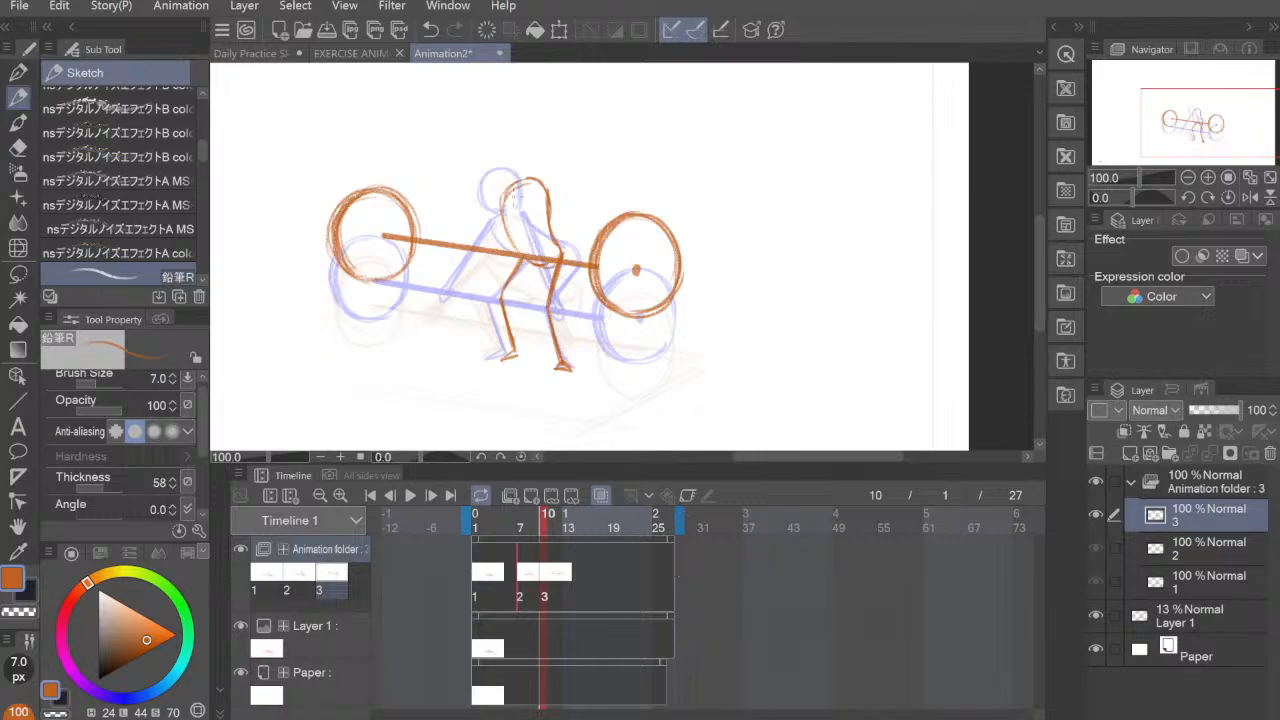
Step: Define the third pose's shoulders and draw both arms reaching down to the bar
left_click_drag(522, 181, 497, 229)
mouse_move(519, 181)
left_mouse_down()
mouse_move(503, 215)
mouse_move(551, 209)
mouse_move(557, 225)
left_mouse_up()
mouse_move(549, 212)
left_mouse_down()
mouse_move(498, 205)
mouse_move(525, 258)
left_mouse_up()
mouse_move(470, 230)
left_mouse_down()
mouse_move(456, 244)
mouse_move(505, 190)
mouse_move(460, 240)
mouse_move(505, 192)
mouse_move(480, 226)
left_mouse_up()
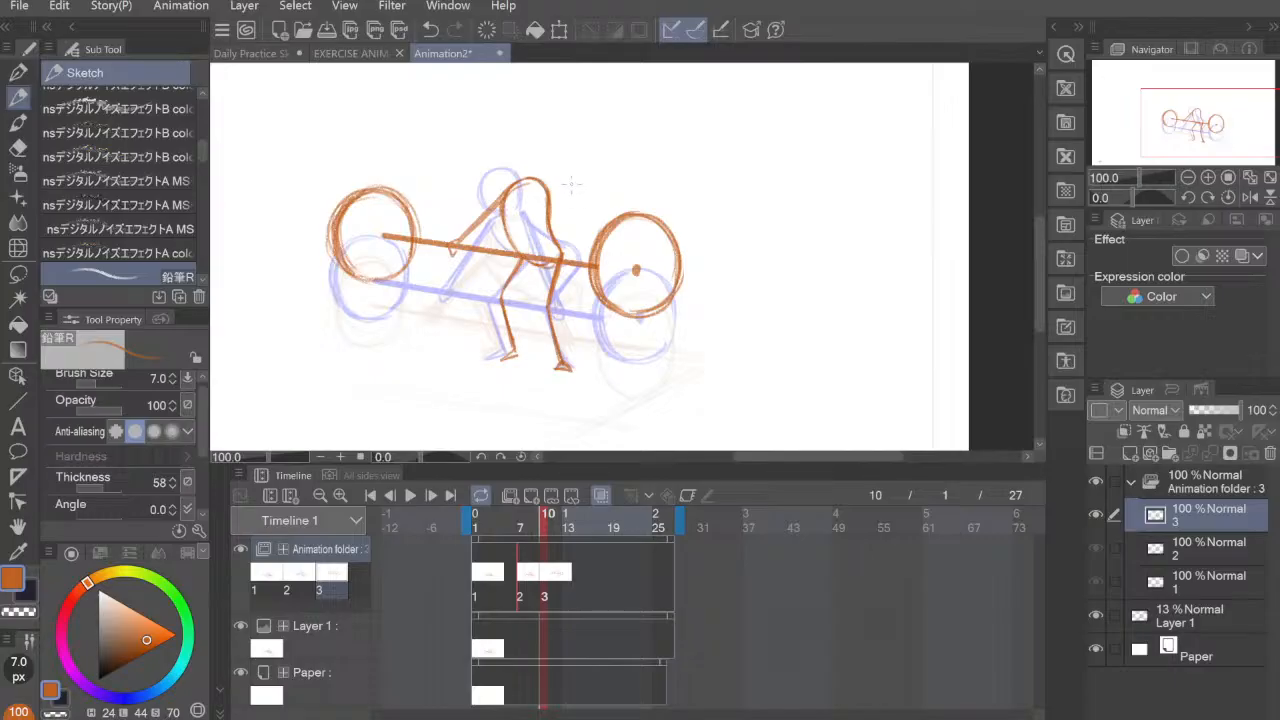
left_click_drag(548, 193, 578, 261)
Step: Draw the third pose's round head with a curved face guideline and finish the right hand gripping the bar
mouse_move(528, 132)
left_mouse_down()
mouse_move(516, 172)
mouse_move(544, 140)
mouse_move(530, 178)
mouse_move(548, 160)
mouse_move(530, 146)
mouse_move(546, 146)
mouse_move(518, 150)
left_mouse_up()
mouse_move(514, 140)
left_mouse_down()
mouse_move(526, 128)
mouse_move(514, 136)
left_mouse_up()
left_click_drag(520, 138, 532, 126)
left_click_drag(570, 238, 584, 278)
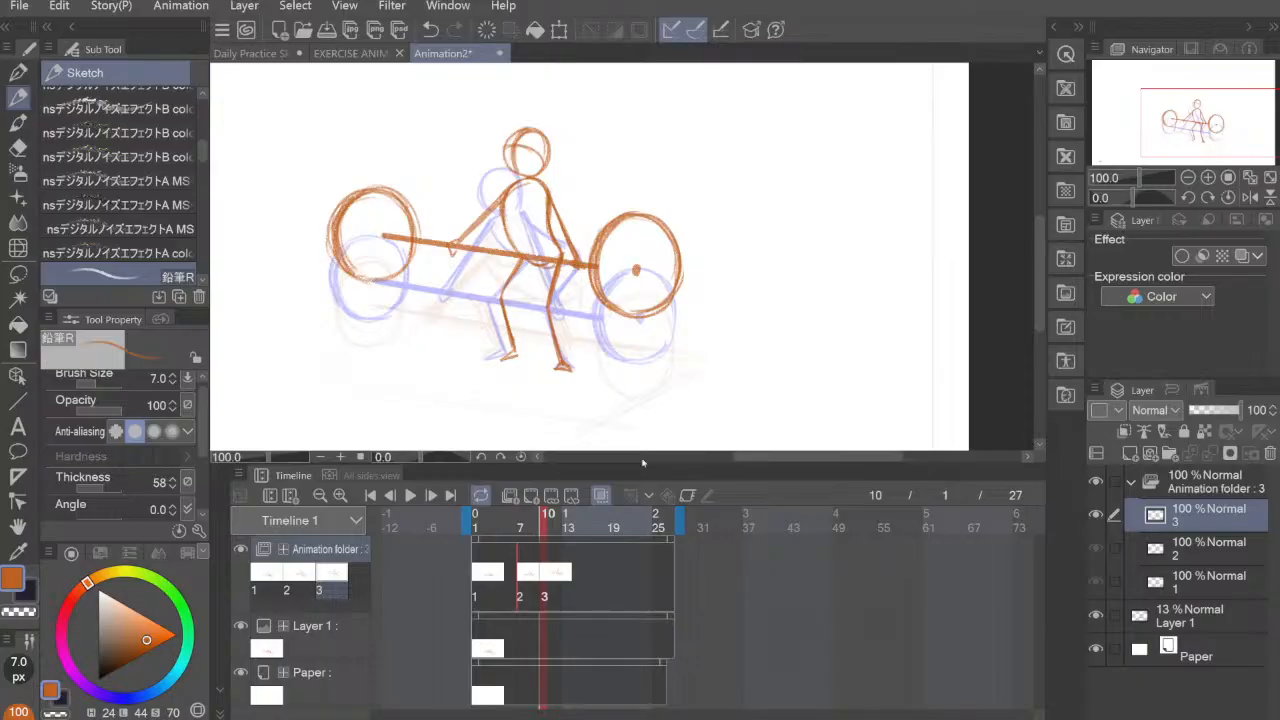
Step: Flip through cels 1, 2 and 3 to check the lifting motion across the three poses
left_click(484, 578)
left_click(521, 578)
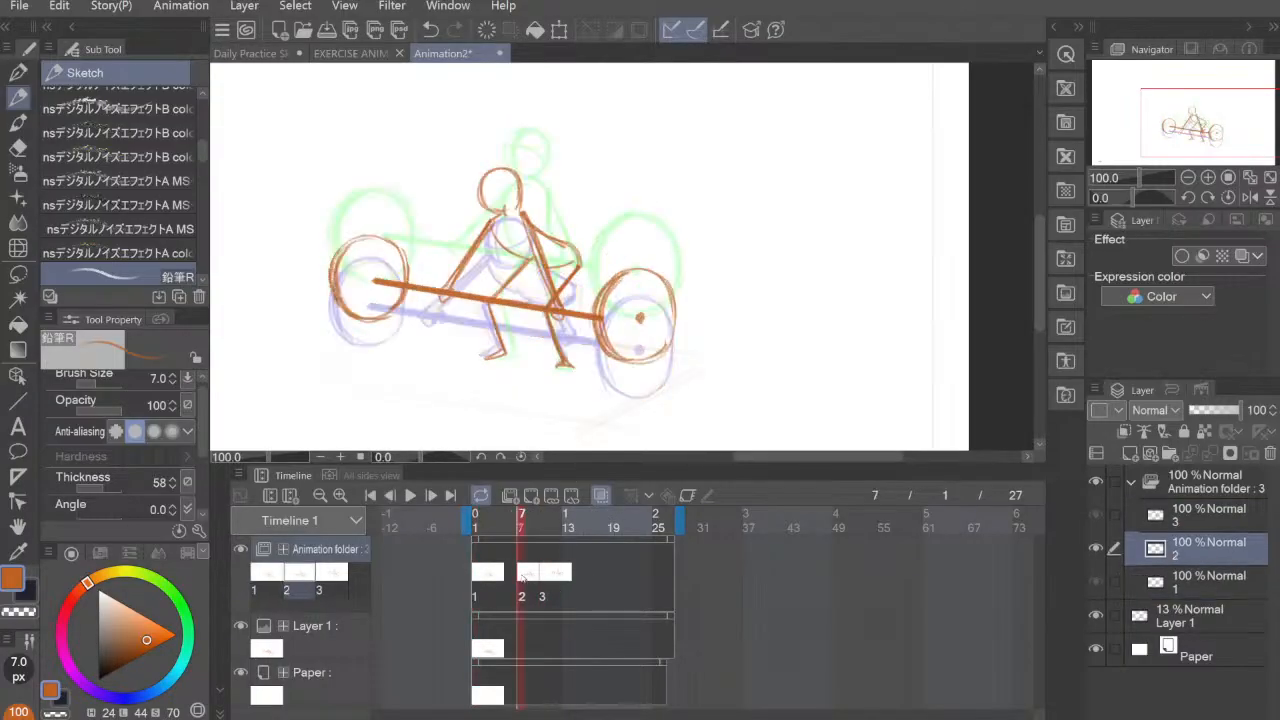
left_click(538, 575)
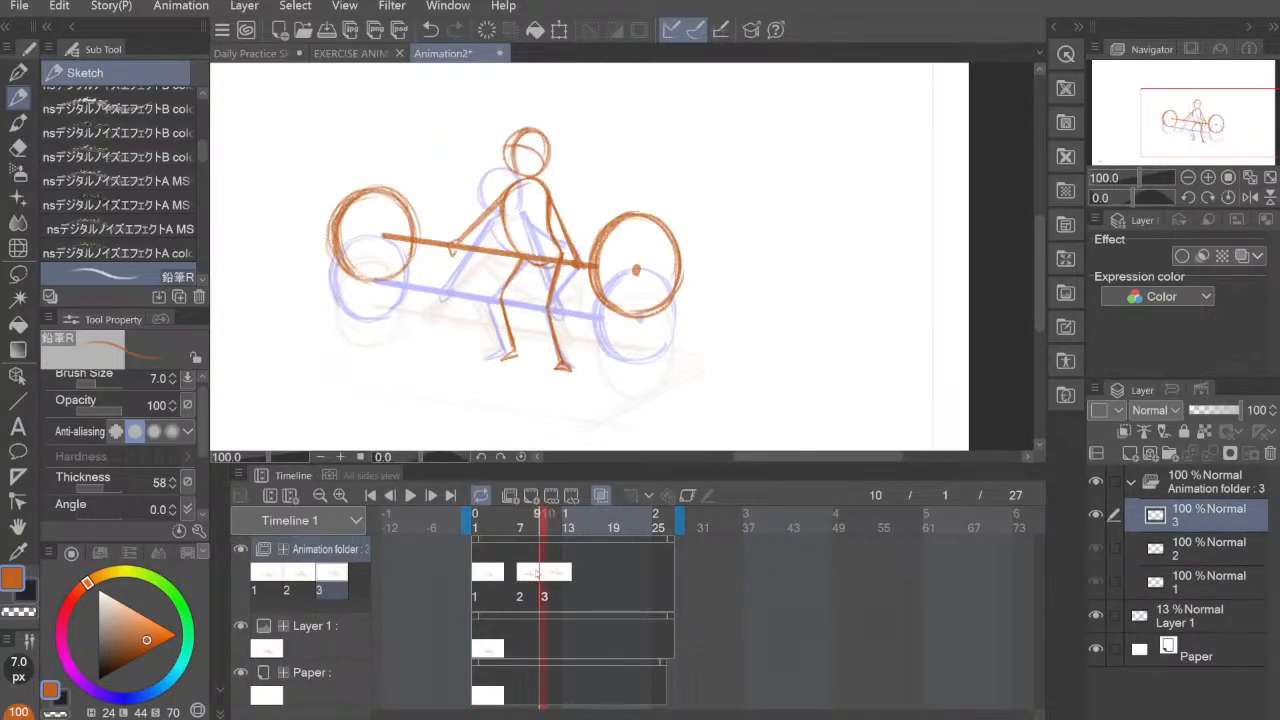
left_click(484, 578)
left_click(521, 578)
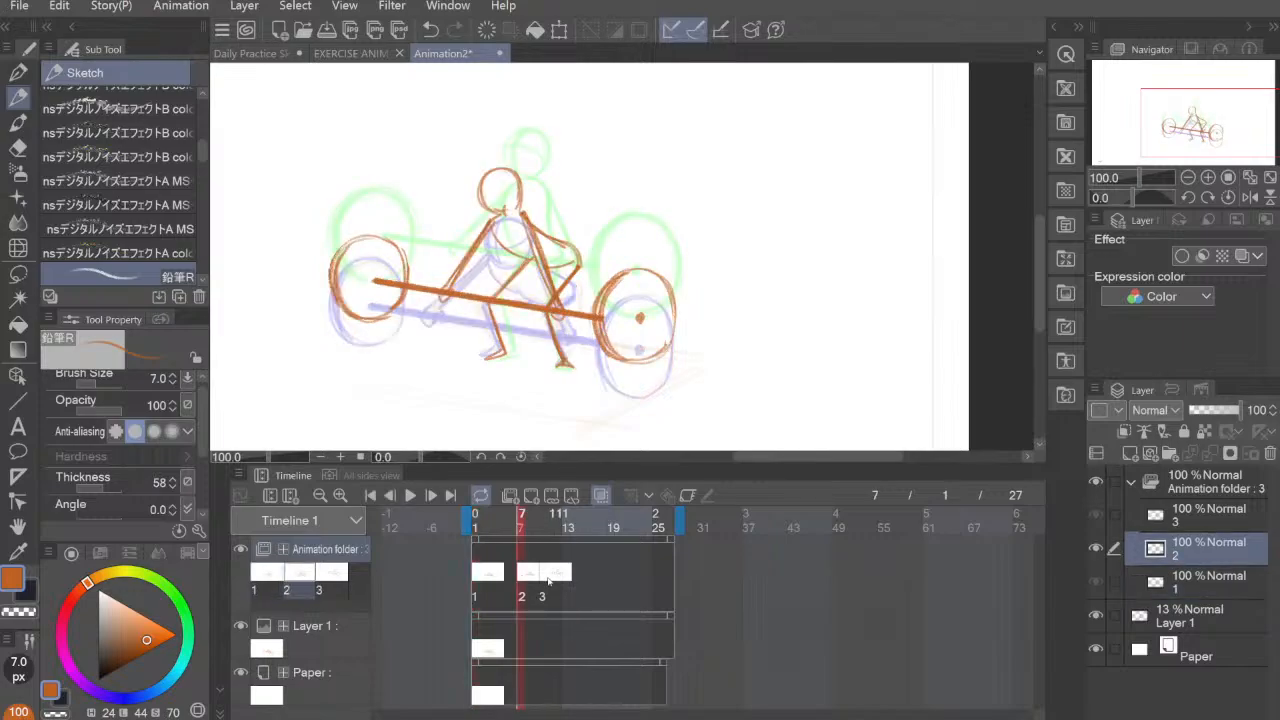
left_click(547, 577)
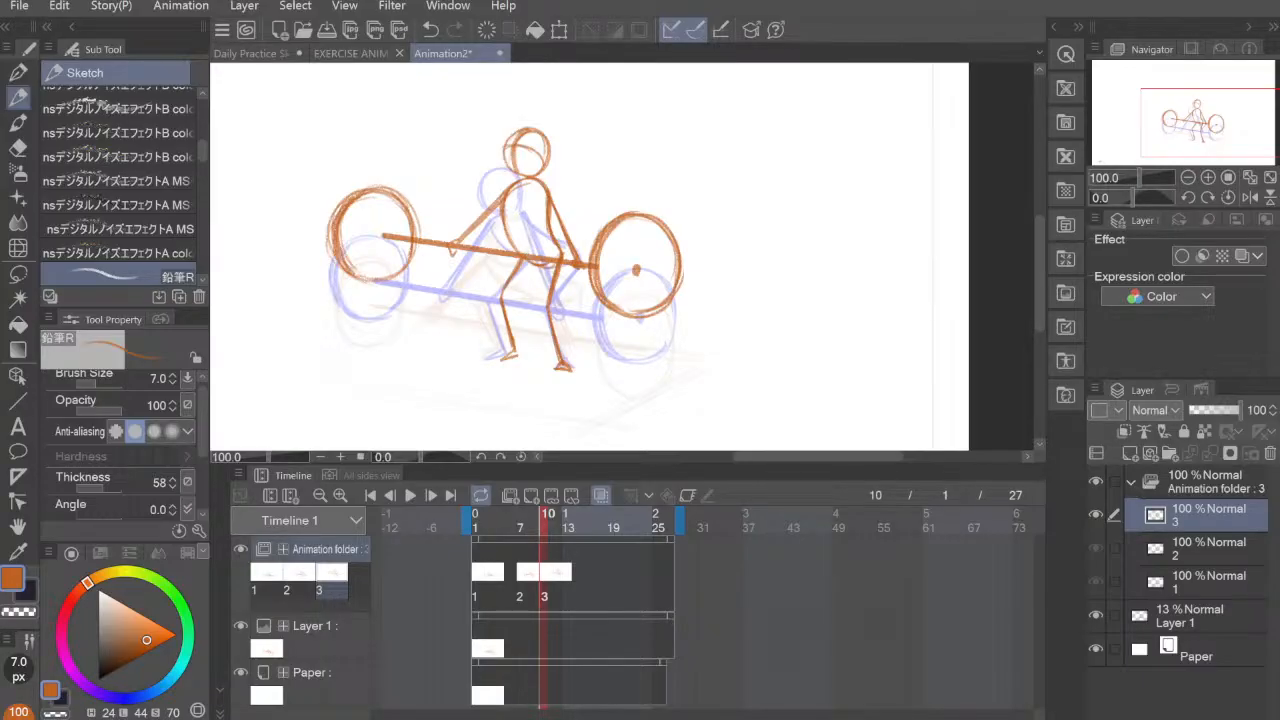
left_click(568, 530)
left_click_drag(573, 533, 580, 537)
left_click(531, 496)
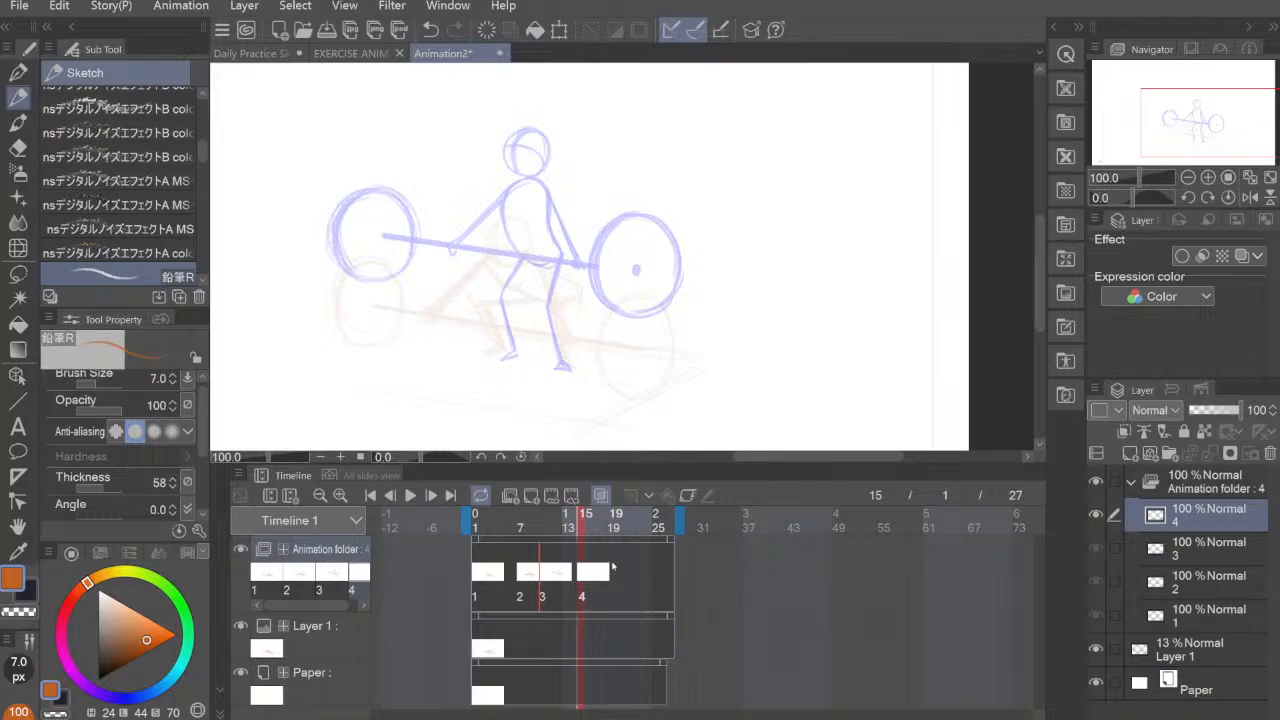
key("ctrl+z")
Step: Add a new animation cel at frame 12
left_click_drag(545, 537, 560, 537)
left_click(560, 537)
left_click(531, 496)
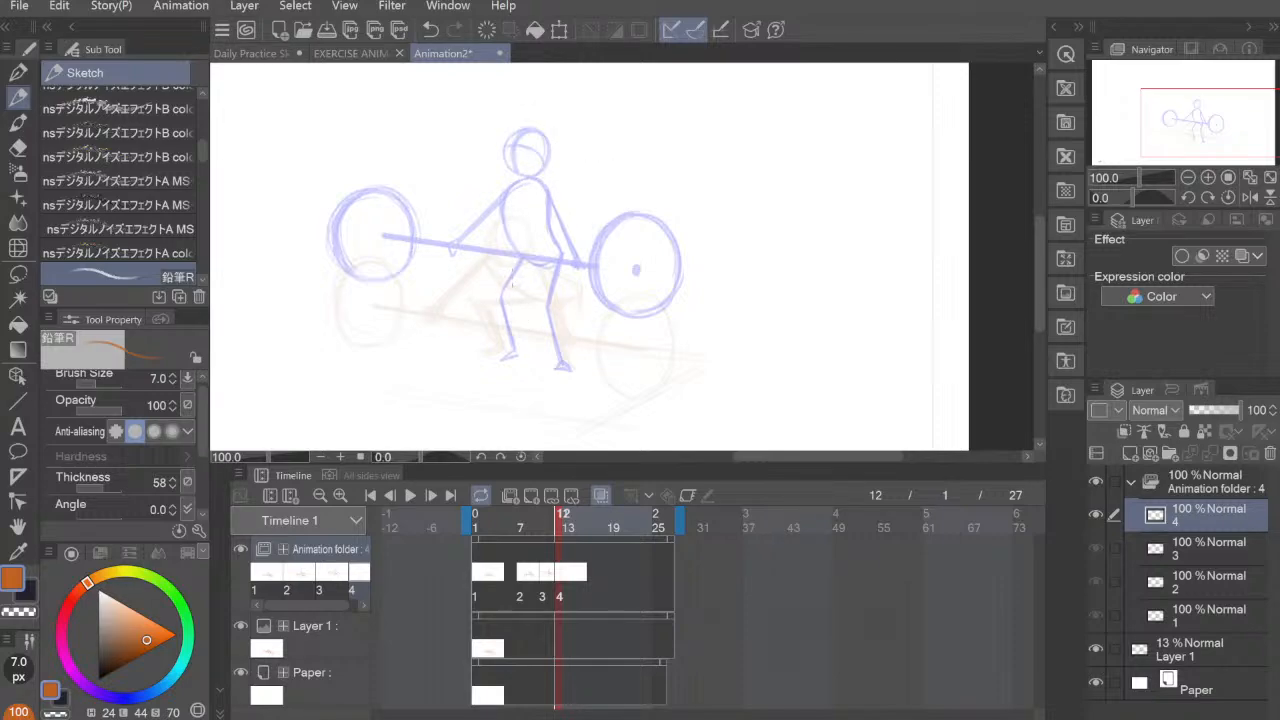
left_click_drag(508, 257, 518, 359)
key("ctrl+z")
key("ctrl+z")
Step: Draw the fourth pose's two nearly straight legs and feet over the third pose's onion-skin legs
left_click_drag(505, 241, 517, 343)
mouse_move(509, 270)
left_mouse_down()
mouse_move(519, 356)
mouse_move(506, 360)
mouse_move(518, 345)
left_mouse_up()
left_click_drag(546, 240, 562, 356)
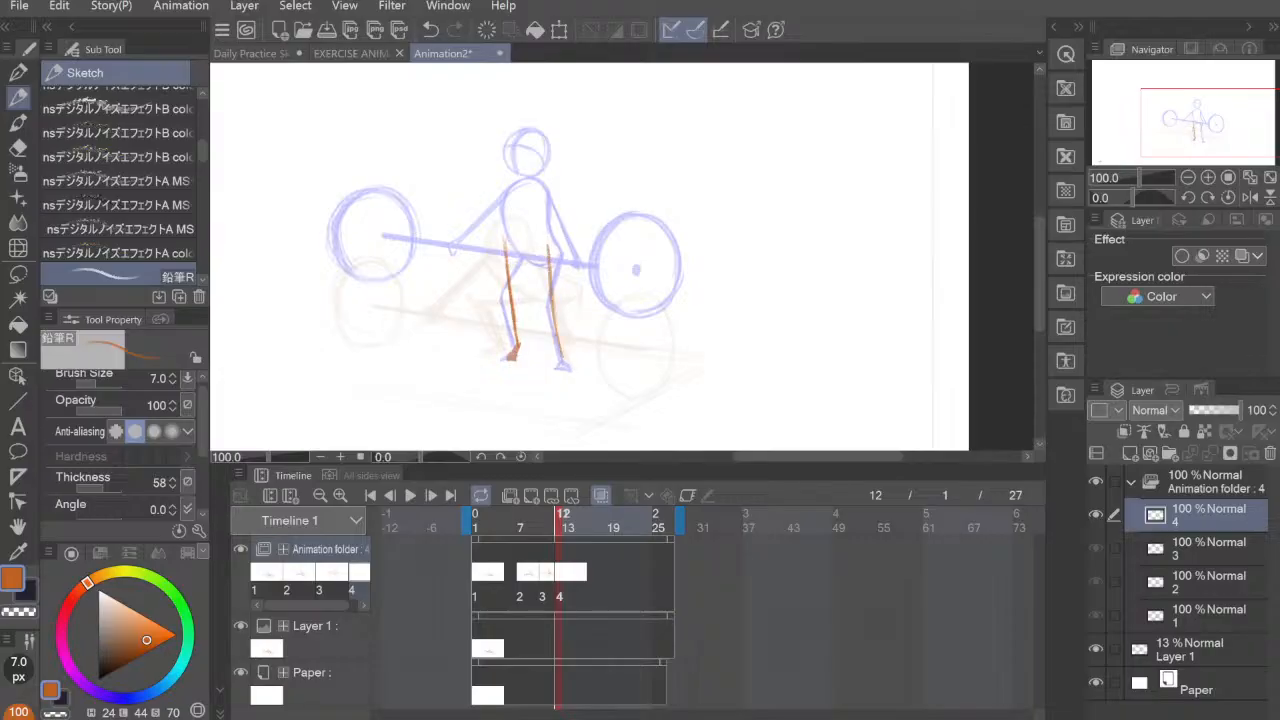
left_click_drag(548, 262, 573, 370)
mouse_move(545, 240)
left_mouse_down()
mouse_move(568, 362)
mouse_move(513, 238)
left_mouse_up()
left_click_drag(516, 344, 512, 236)
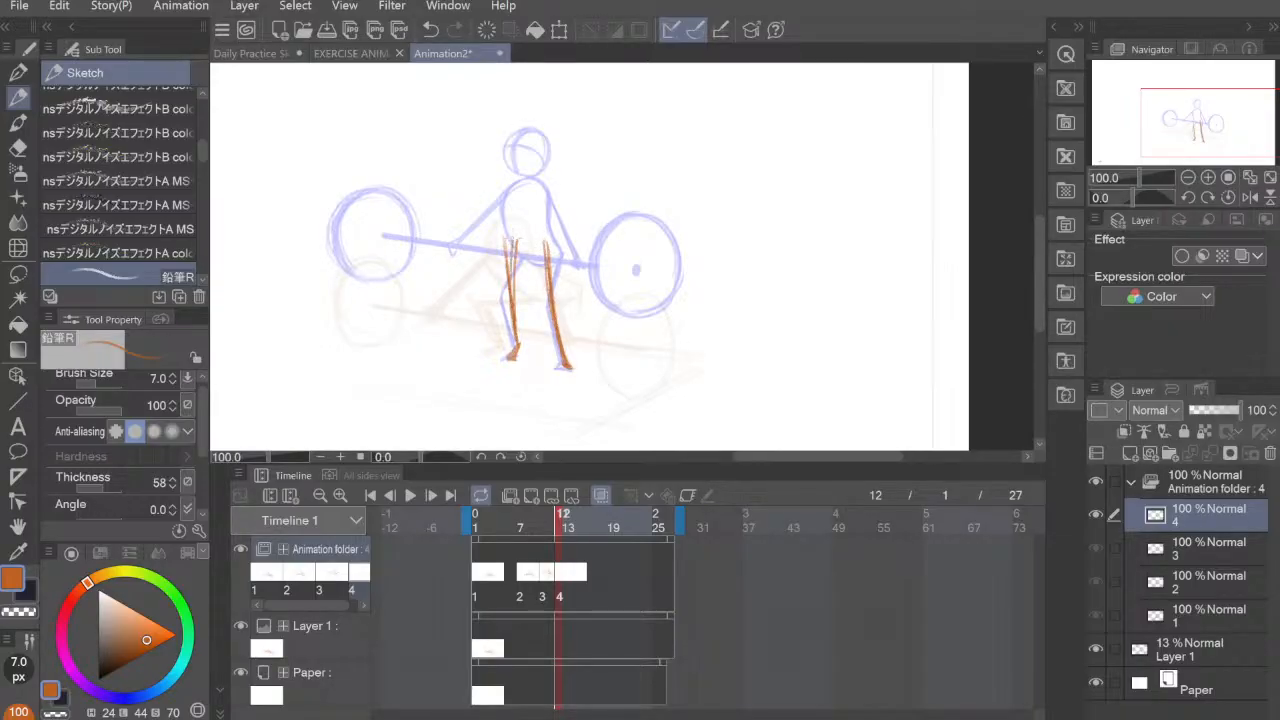
left_click_drag(514, 296, 513, 237)
Step: Erase the stray inner line beside the fourth pose's left leg
key("e")
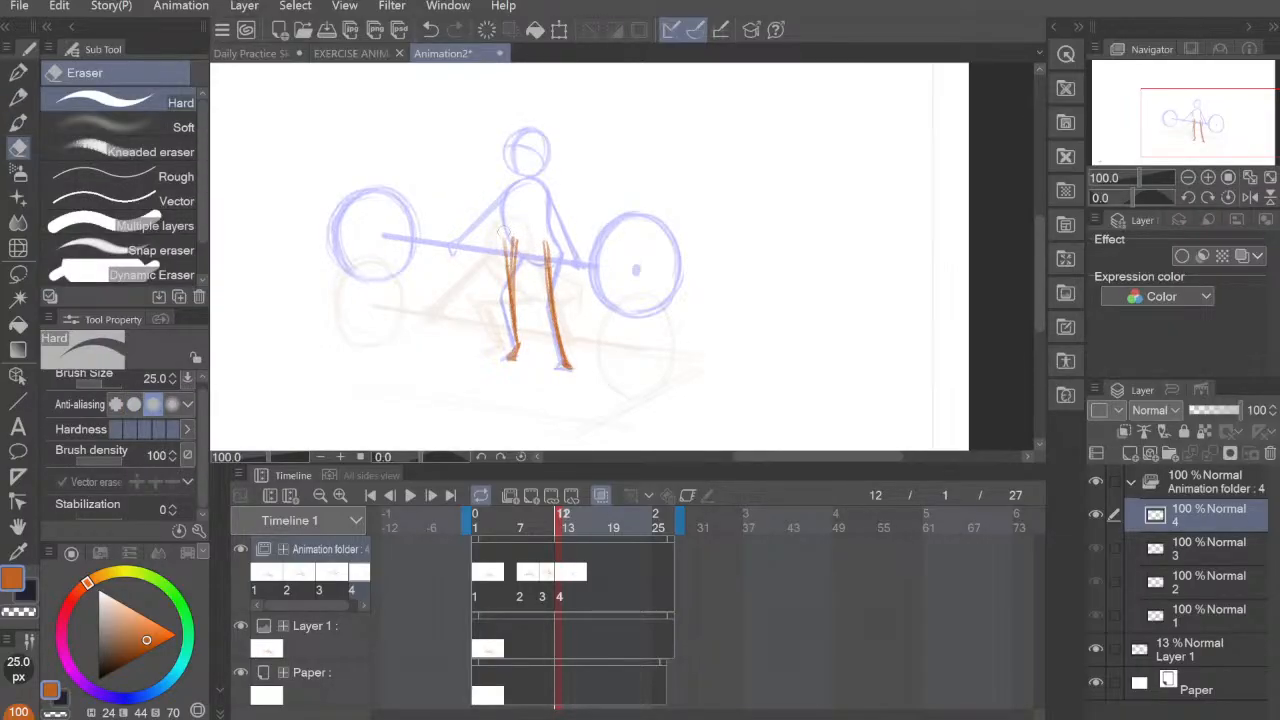
left_click_drag(523, 336, 522, 234)
left_click_drag(521, 312, 522, 222)
key("p")
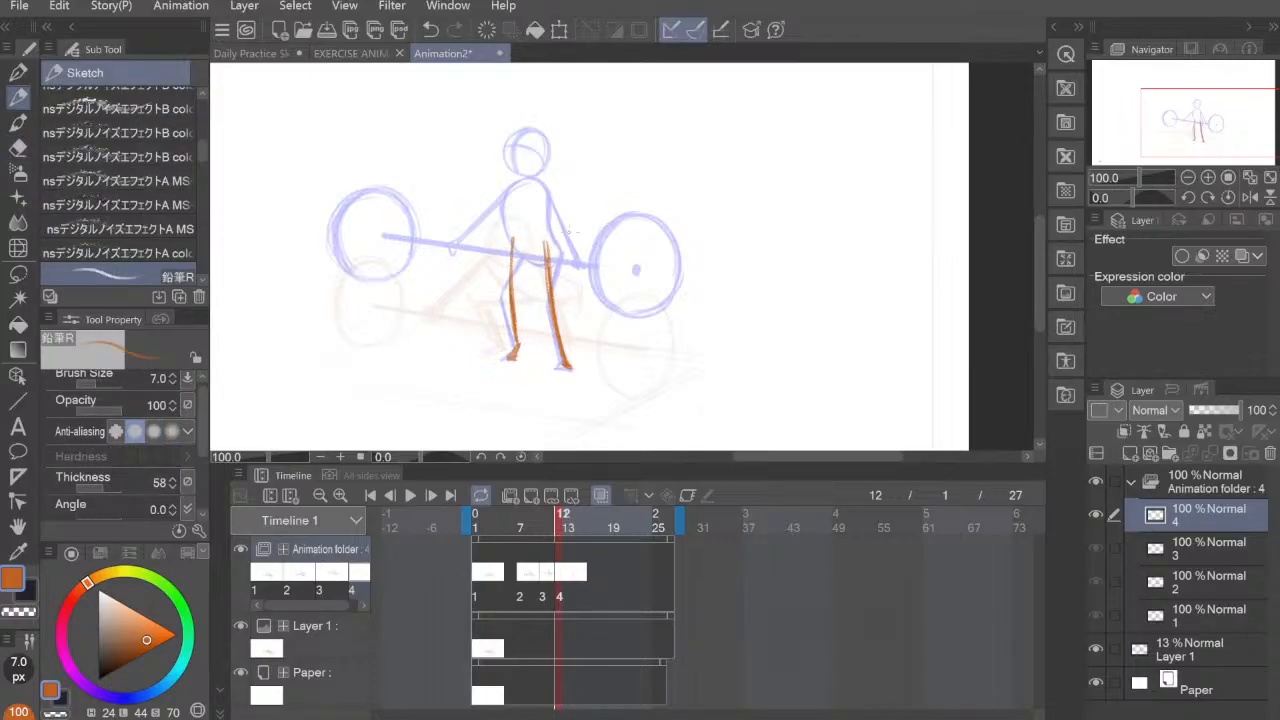
mouse_move(513, 238)
left_mouse_down()
mouse_move(508, 177)
mouse_move(534, 137)
left_mouse_up()
key("ctrl+z")
key("ctrl+z")
key("ctrl+z")
key("ctrl+z")
Step: Draw the fourth pose's upright torso and rounded shoulders, rising from the legs to the onion-skin head
left_click_drag(513, 242, 532, 146)
mouse_move(515, 205)
left_mouse_down()
mouse_move(534, 142)
mouse_move(548, 128)
mouse_move(566, 142)
left_mouse_up()
mouse_move(548, 242)
left_mouse_down()
mouse_move(573, 160)
mouse_move(546, 128)
mouse_move(575, 162)
left_mouse_up()
mouse_move(555, 135)
left_mouse_down()
mouse_move(520, 160)
mouse_move(512, 224)
mouse_move(556, 132)
mouse_move(576, 156)
left_mouse_up()
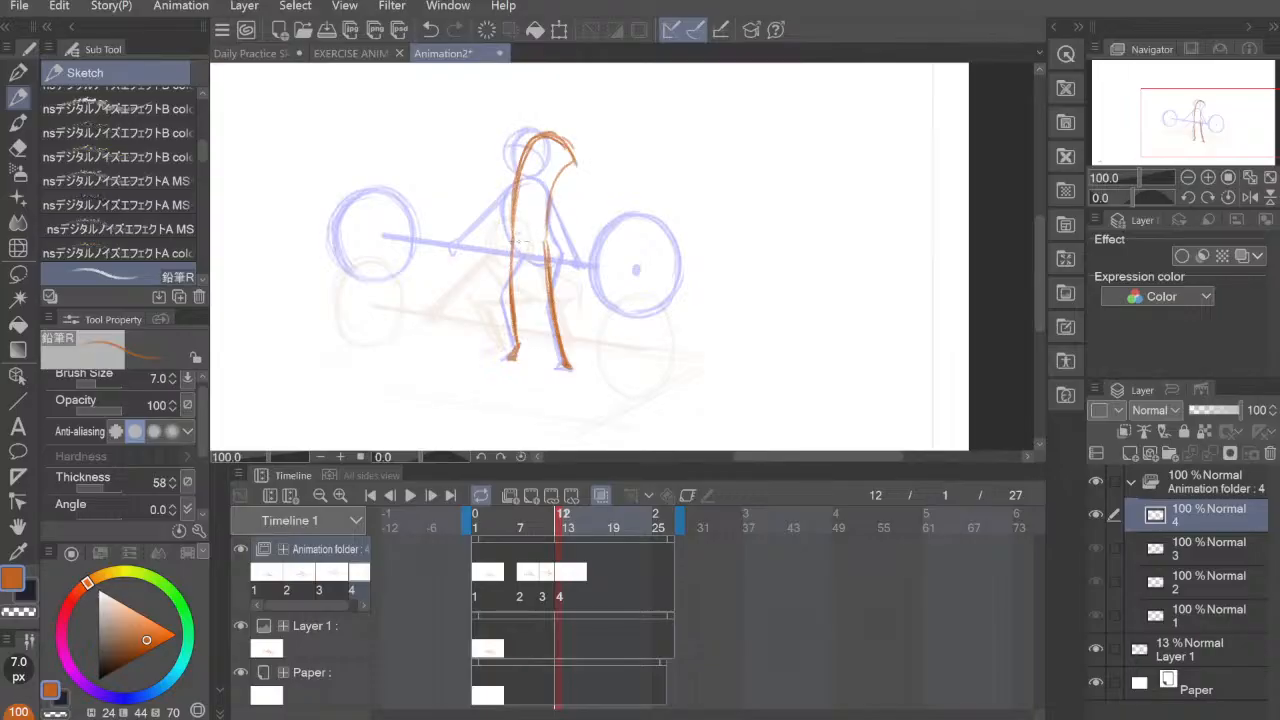
Step: Draw the curved crotch line joining the tops of the fourth pose's legs
mouse_move(514, 237)
left_mouse_down()
mouse_move(536, 230)
mouse_move(544, 247)
left_mouse_up()
mouse_move(514, 246)
left_mouse_down()
mouse_move(520, 228)
mouse_move(544, 243)
left_mouse_up()
mouse_move(522, 133)
left_mouse_down()
mouse_move(544, 130)
mouse_move(505, 167)
left_mouse_up()
key("ctrl+z")
Step: Draw the fourth pose's straight barbell bar across the torso, above the previous bar, with a 15 px brush
left_click_drag(393, 197, 640, 235)
key("ctrl+z")
key("bracketright")
key("bracketright")
key("bracketright")
key("bracketright")
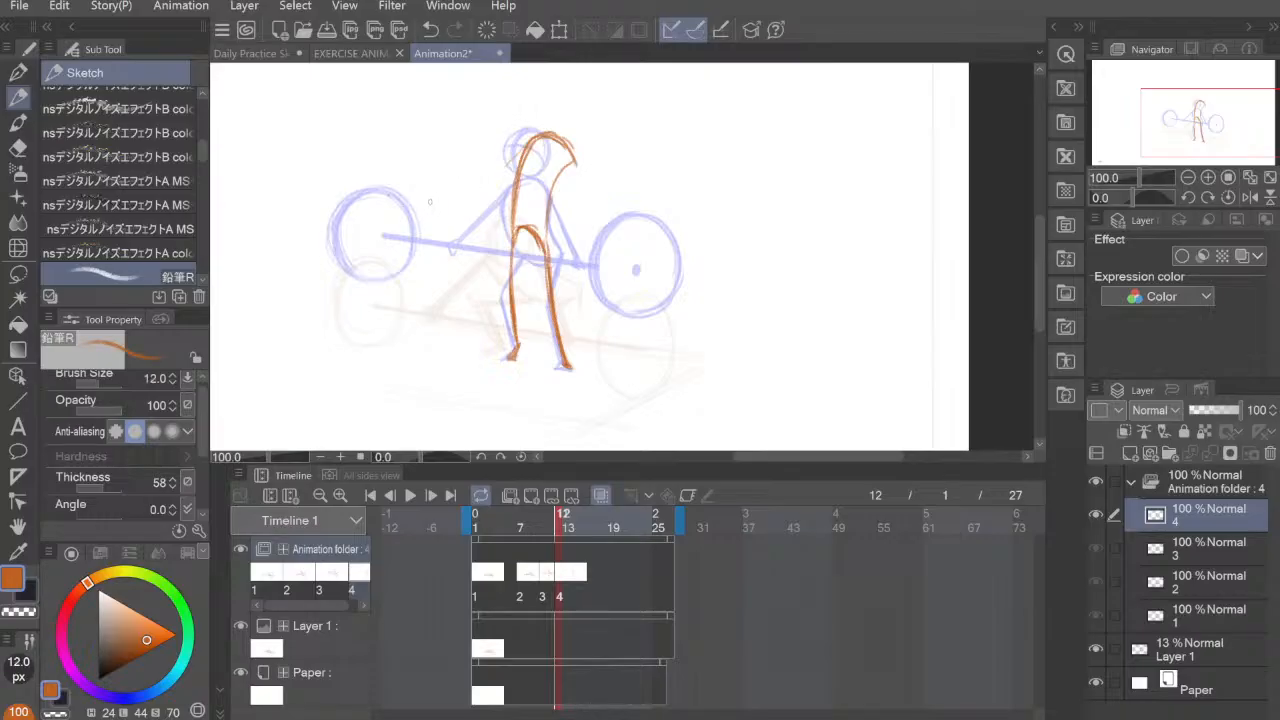
mouse_move(383, 188)
left_mouse_down()
mouse_move(660, 218)
mouse_move(648, 218)
left_mouse_up()
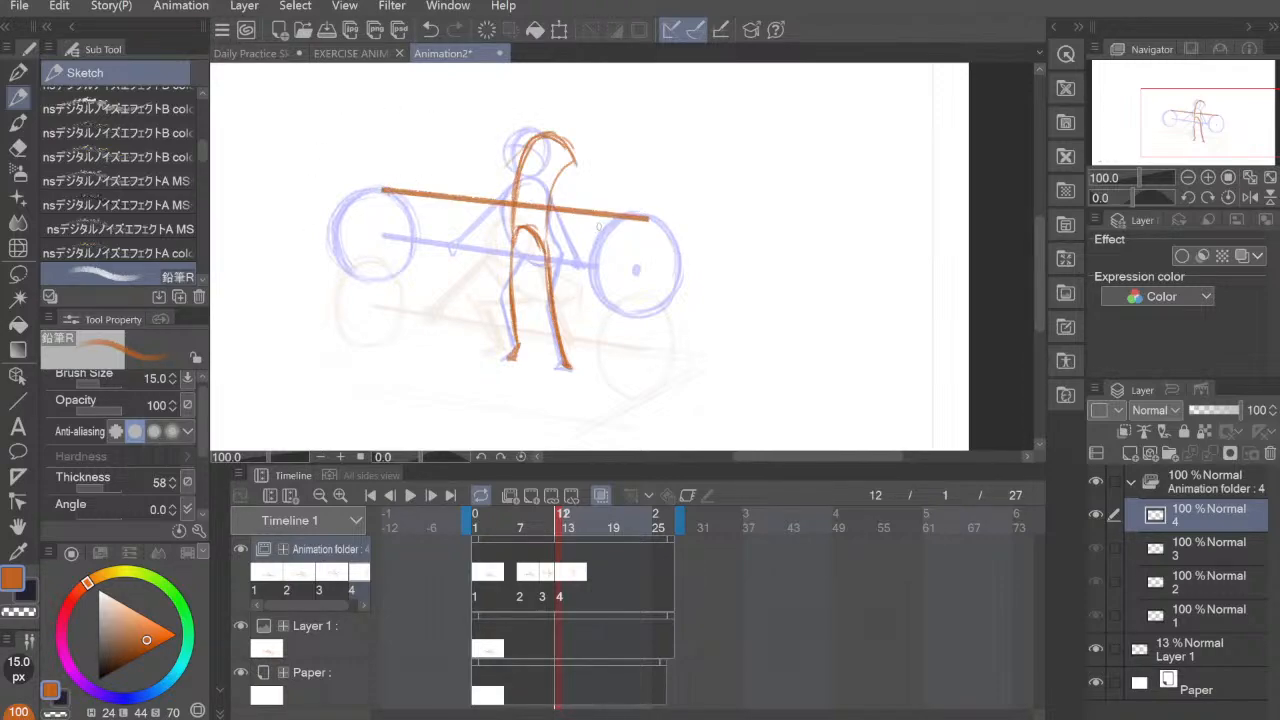
Step: Set the brush size to 6 px and draw the fourth pose's left arm and hand reaching from the shoulder to the bar
key("bracketleft")
key("bracketleft")
key("bracketleft")
key("bracketleft")
key("bracketleft")
left_click_drag(634, 186, 667, 249)
key("ctrl+z")
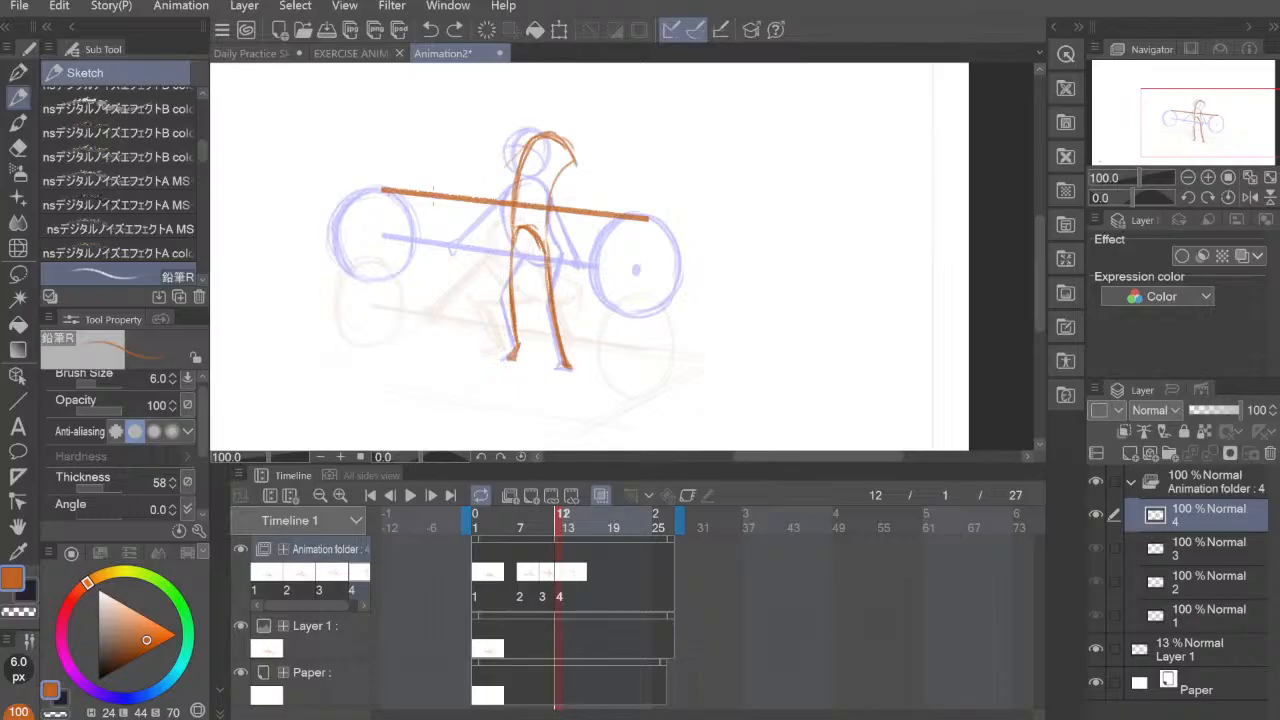
mouse_move(433, 190)
left_mouse_down()
mouse_move(452, 203)
mouse_move(521, 142)
left_mouse_up()
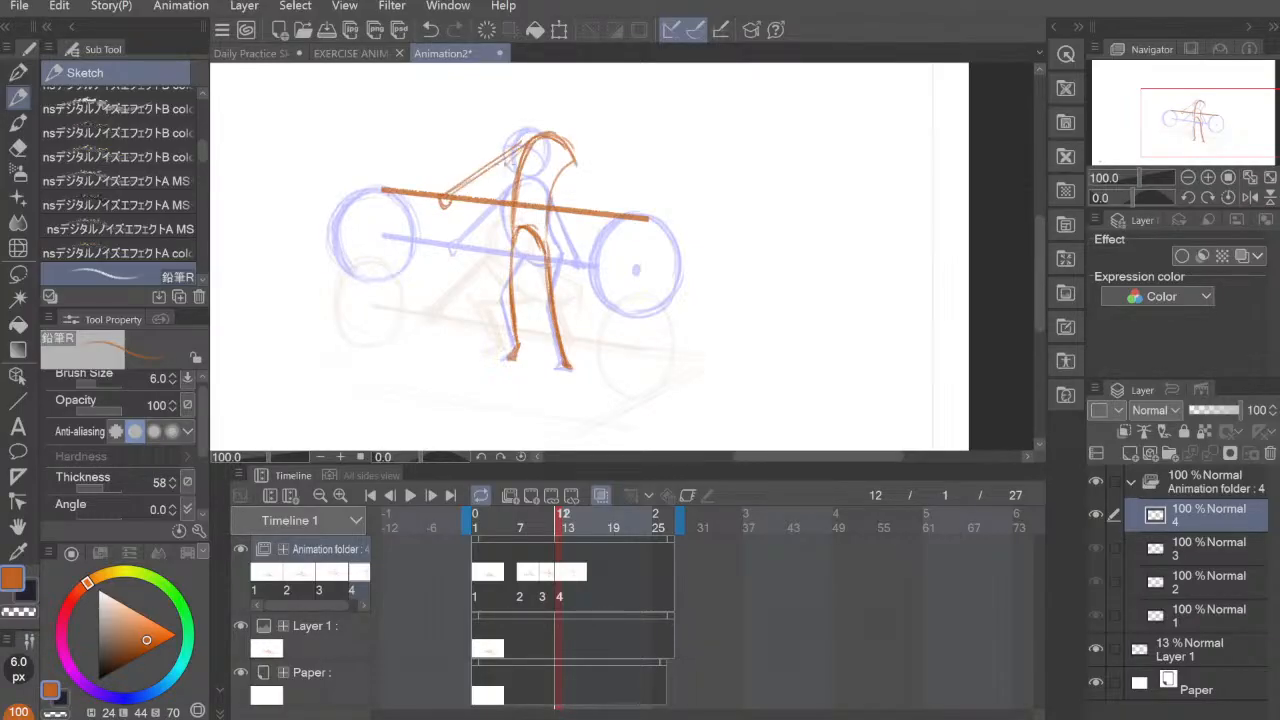
key("ctrl+z")
left_click_drag(446, 196, 529, 146)
left_click_drag(451, 197, 526, 151)
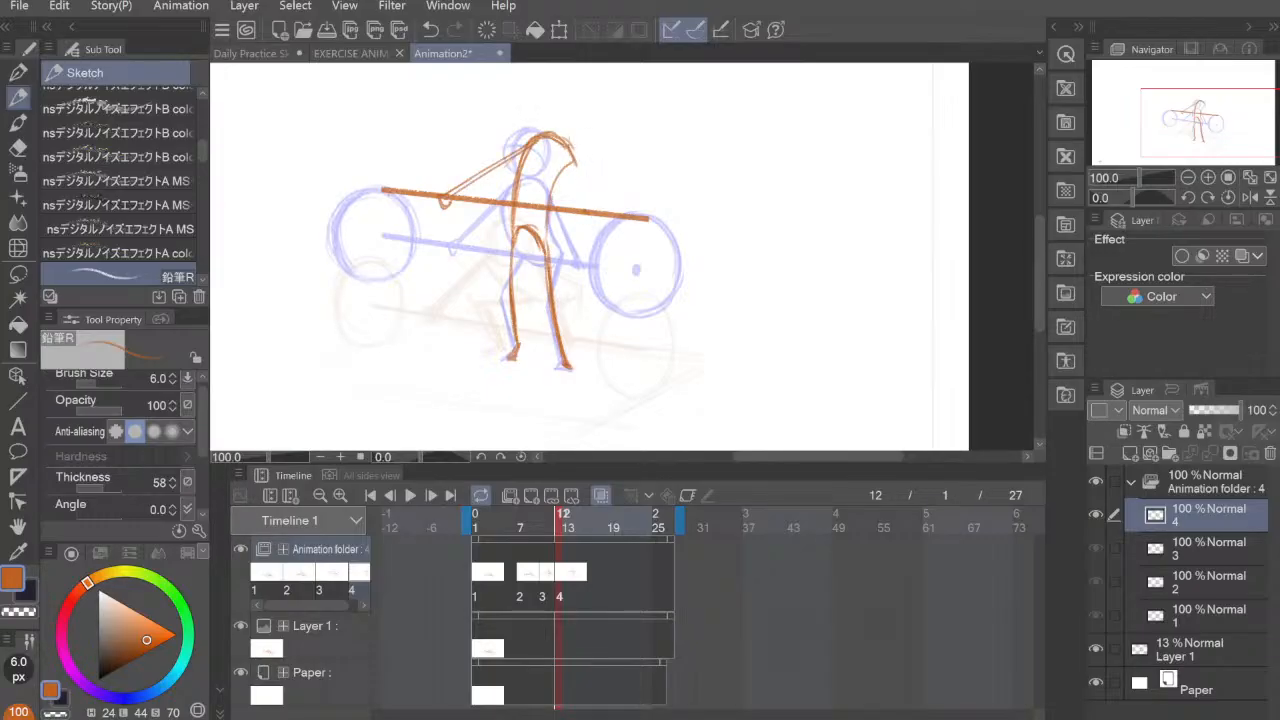
Step: Draw the fourth pose's right arm reaching straight from the shoulder to the bar
left_click_drag(574, 162, 587, 210)
left_click_drag(567, 149, 589, 211)
left_click_drag(568, 150, 589, 211)
scroll(637, 275, "up", 1)
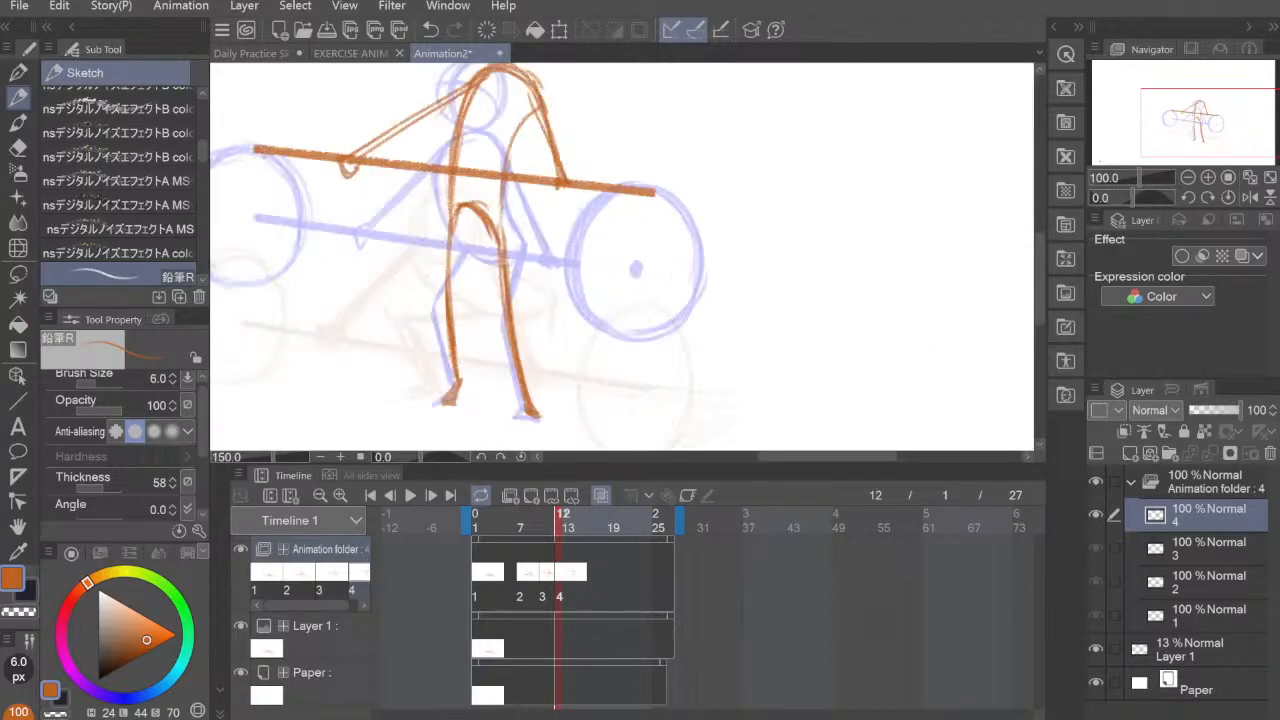
scroll(700, 252, "down", 1)
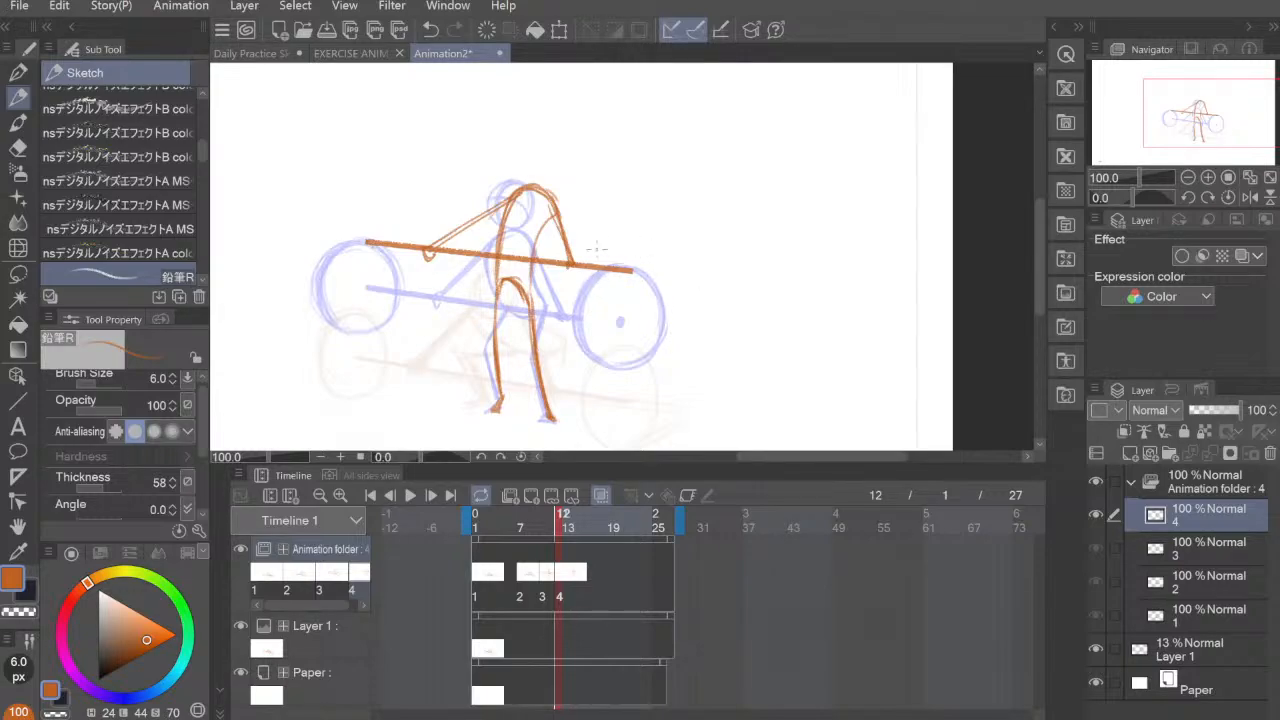
mouse_move(597, 222)
left_mouse_down()
mouse_move(582, 264)
mouse_move(597, 305)
left_mouse_up()
mouse_move(580, 257)
left_mouse_down()
mouse_move(603, 217)
mouse_move(651, 288)
mouse_move(640, 218)
mouse_move(628, 312)
mouse_move(584, 222)
mouse_move(636, 232)
left_mouse_up()
key("ctrl+z")
key("ctrl+z")
key("ctrl+z")
mouse_move(606, 220)
left_mouse_down()
mouse_move(618, 309)
mouse_move(650, 301)
mouse_move(604, 311)
mouse_move(637, 312)
left_mouse_up()
key("ctrl+z")
key("ctrl+z")
Step: Draw the round right weight plate and erase the bar inside it, leaving only its centre dot
mouse_move(616, 220)
left_mouse_down()
mouse_move(581, 291)
mouse_move(612, 311)
left_mouse_up()
mouse_move(604, 221)
left_mouse_down()
mouse_move(645, 305)
mouse_move(584, 298)
mouse_move(638, 311)
mouse_move(595, 304)
left_mouse_up()
mouse_move(603, 222)
left_mouse_down()
mouse_move(651, 255)
mouse_move(633, 232)
mouse_move(605, 320)
mouse_move(645, 293)
mouse_move(621, 210)
mouse_move(603, 309)
left_mouse_up()
mouse_move(603, 309)
left_mouse_down()
mouse_move(586, 258)
mouse_move(596, 306)
left_mouse_up()
left_click_drag(606, 221, 580, 262)
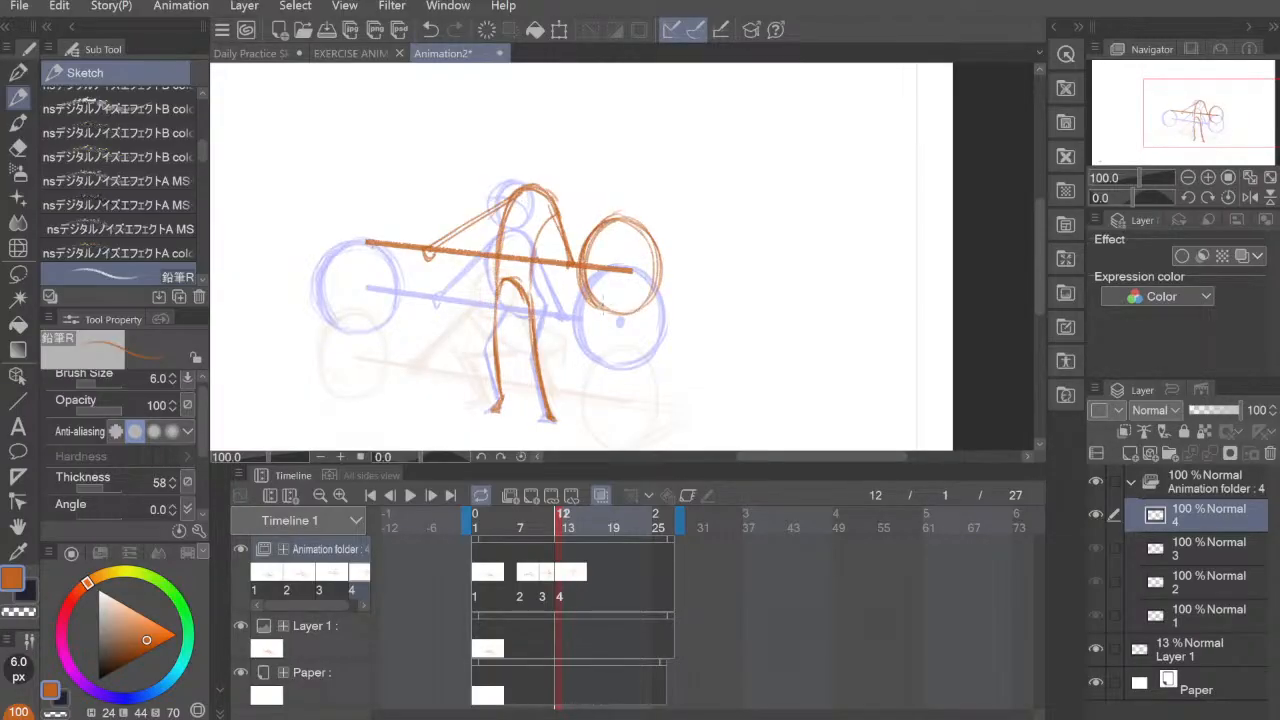
left_click_drag(596, 309, 654, 300)
mouse_move(642, 220)
left_mouse_down()
mouse_move(666, 284)
mouse_move(646, 310)
mouse_move(660, 242)
mouse_move(650, 235)
left_mouse_up()
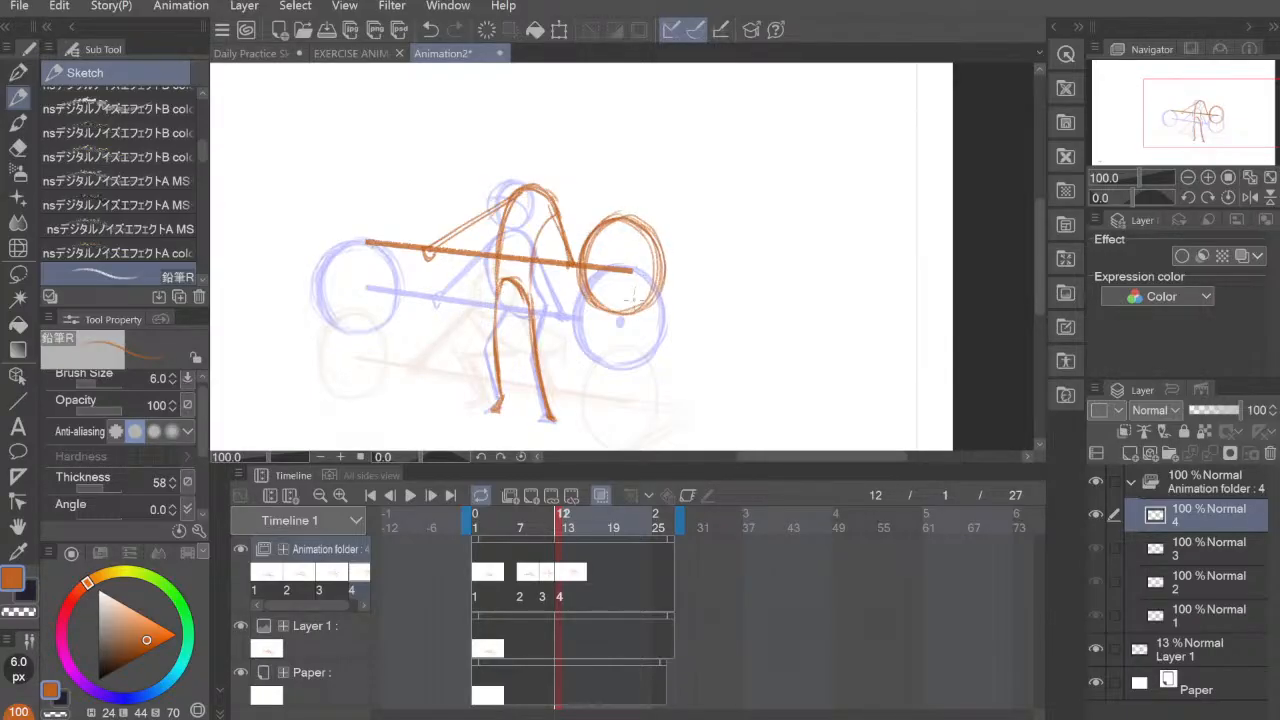
key("e")
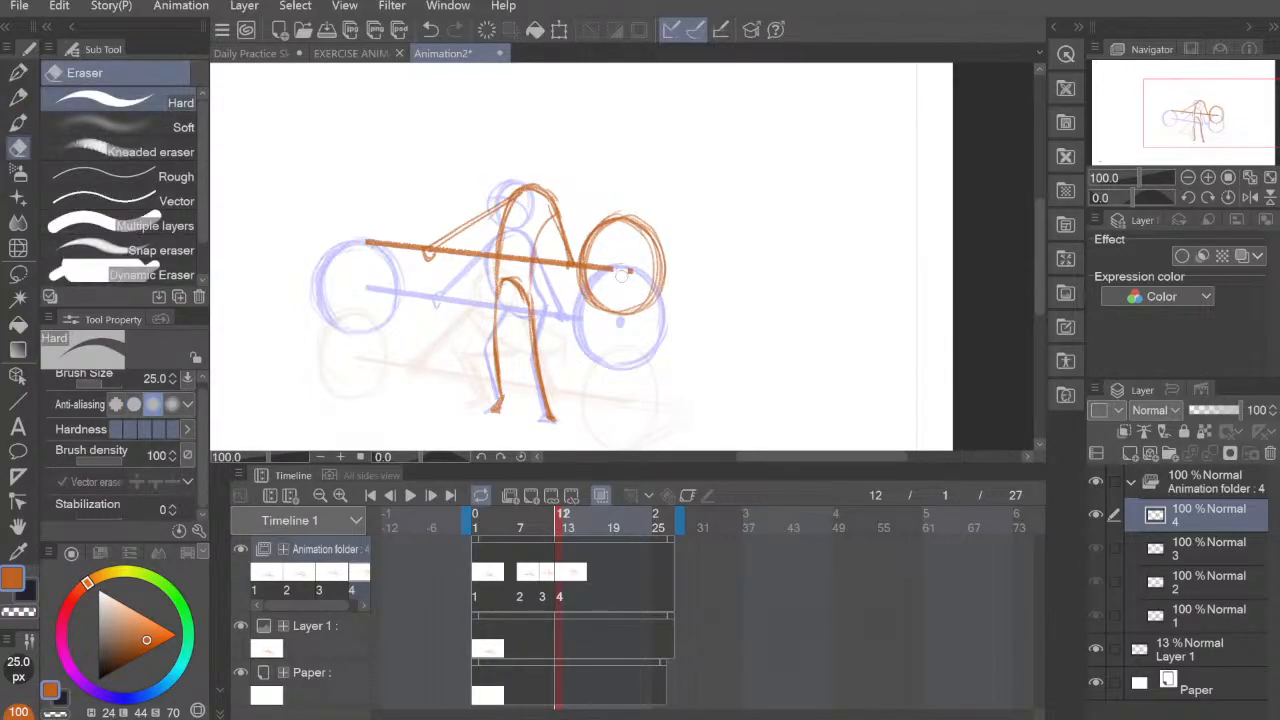
left_click_drag(621, 276, 588, 266)
Step: Draw the fourth pose's round left weight plate at the bar's end and its head above the shoulders
key("p")
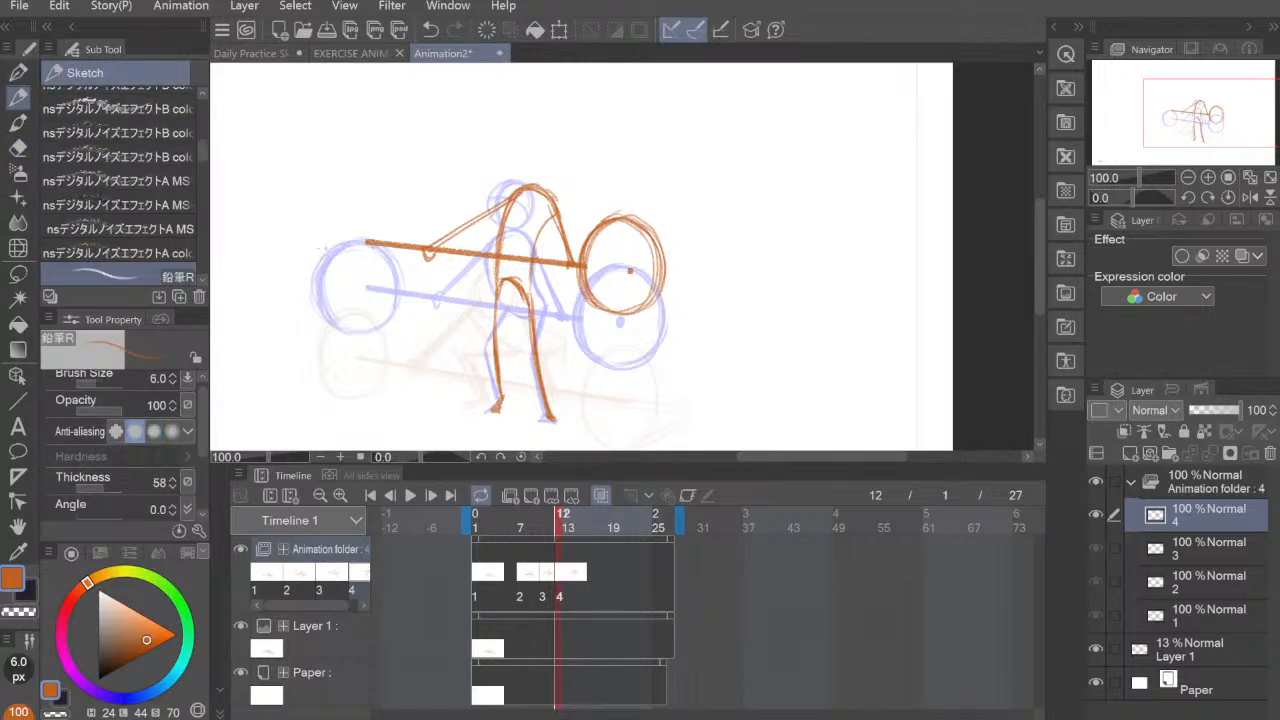
mouse_move(354, 202)
left_mouse_down()
mouse_move(335, 219)
mouse_move(342, 287)
mouse_move(393, 262)
mouse_move(351, 201)
left_mouse_up()
mouse_move(322, 247)
left_mouse_down()
mouse_move(394, 216)
mouse_move(366, 199)
mouse_move(378, 291)
mouse_move(350, 294)
mouse_move(376, 198)
mouse_move(396, 236)
mouse_move(372, 296)
mouse_move(338, 291)
mouse_move(355, 192)
mouse_move(400, 242)
left_mouse_up()
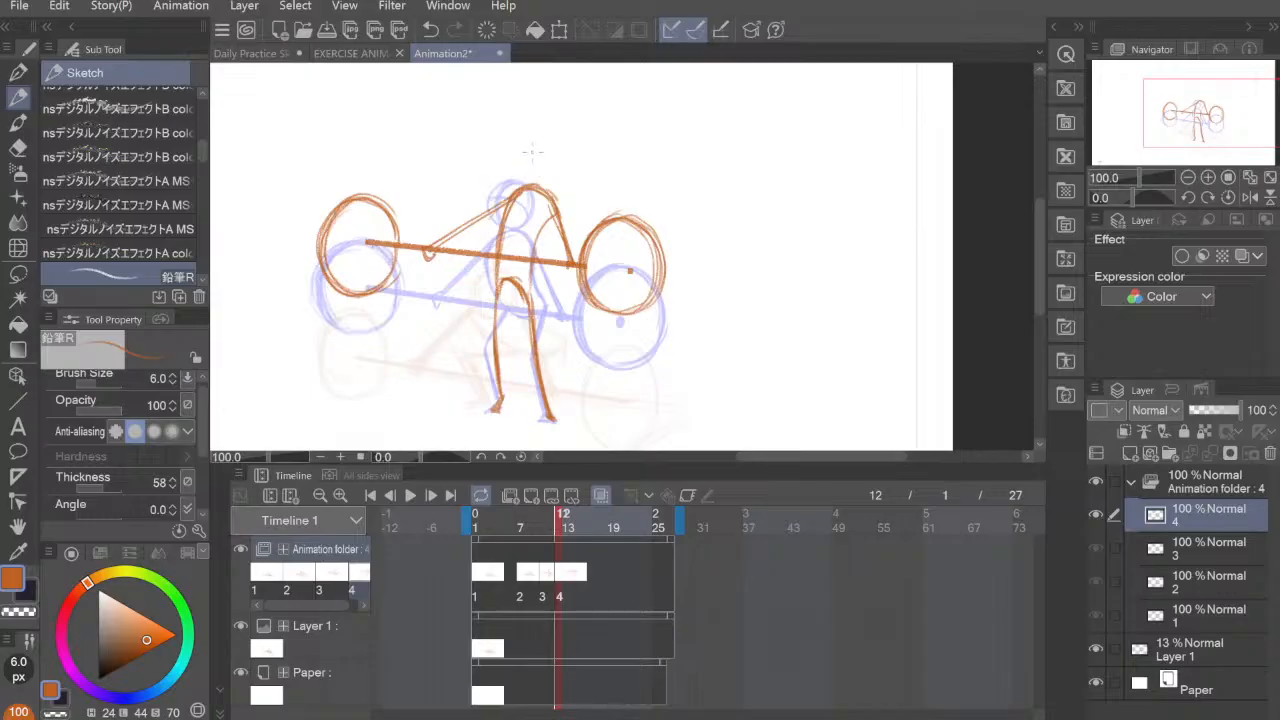
mouse_move(532, 152)
left_mouse_down()
mouse_move(522, 172)
mouse_move(534, 186)
mouse_move(552, 146)
mouse_move(556, 176)
mouse_move(544, 190)
mouse_move(554, 166)
mouse_move(518, 186)
mouse_move(556, 168)
mouse_move(518, 182)
mouse_move(540, 192)
mouse_move(556, 180)
mouse_move(549, 188)
left_mouse_up()
left_click_drag(567, 262, 572, 254)
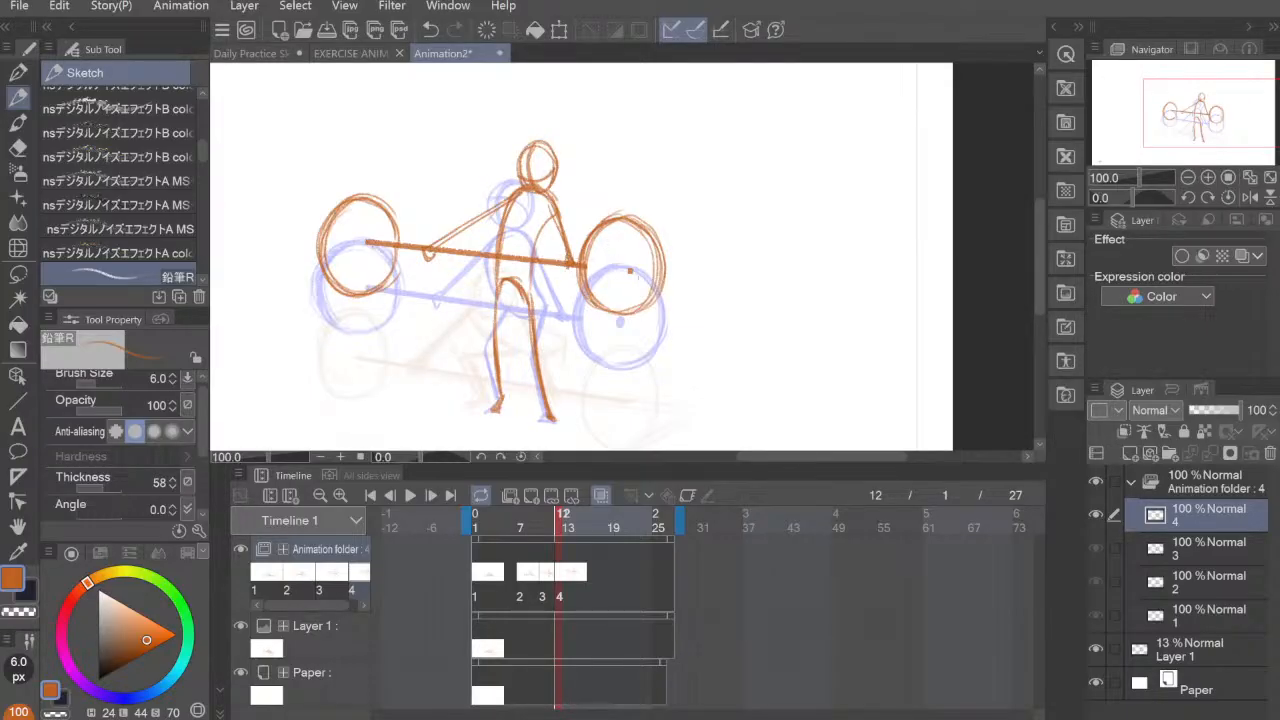
Step: Flip through cels 1 to 4 to check the lifting motion across the four poses
mouse_move(732, 369)
left_mouse_down()
mouse_move(752, 326)
mouse_move(760, 351)
left_mouse_up()
left_click(478, 577)
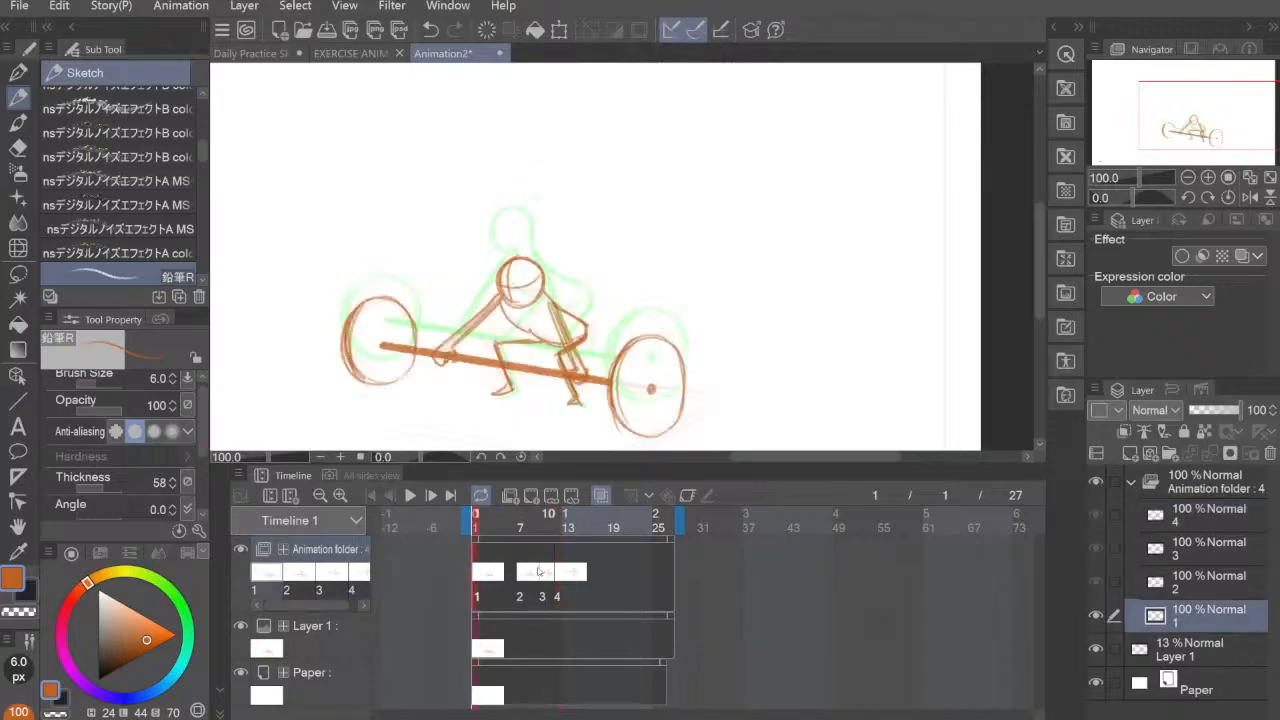
left_click(528, 577)
left_click(548, 578)
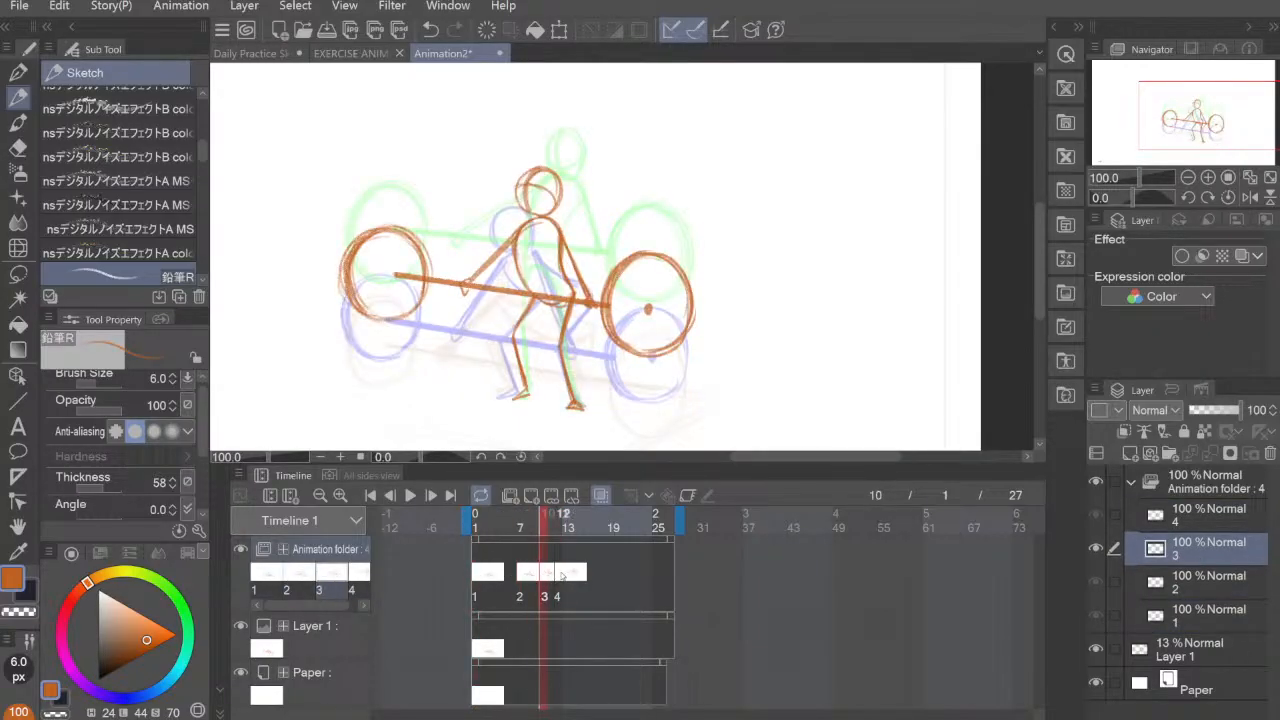
left_click(565, 576)
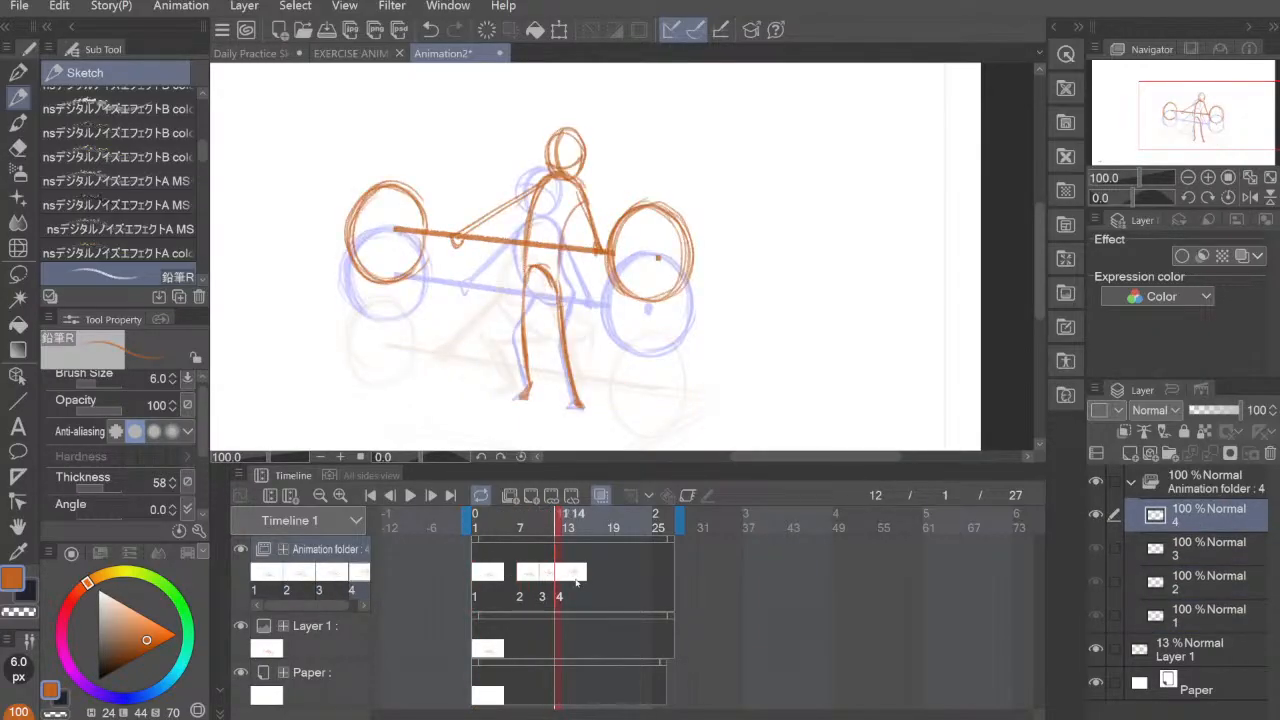
Step: Thicken the right weight plate's edge on the side facing the figure in cel 4
left_click_drag(635, 209, 628, 289)
mouse_move(638, 212)
left_mouse_down()
mouse_move(620, 256)
mouse_move(635, 295)
left_mouse_up()
key("e")
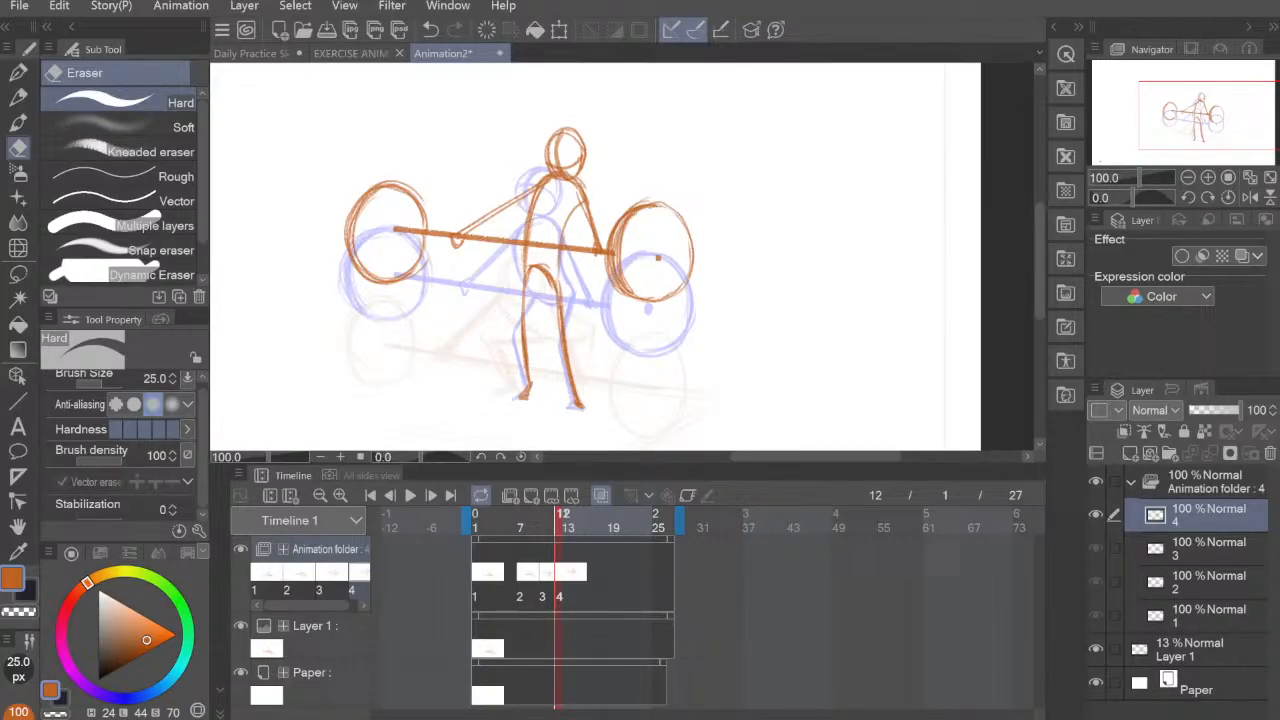
Step: Add a new animation cel at frame 16
left_click(570, 538)
left_click_drag(570, 538, 599, 559)
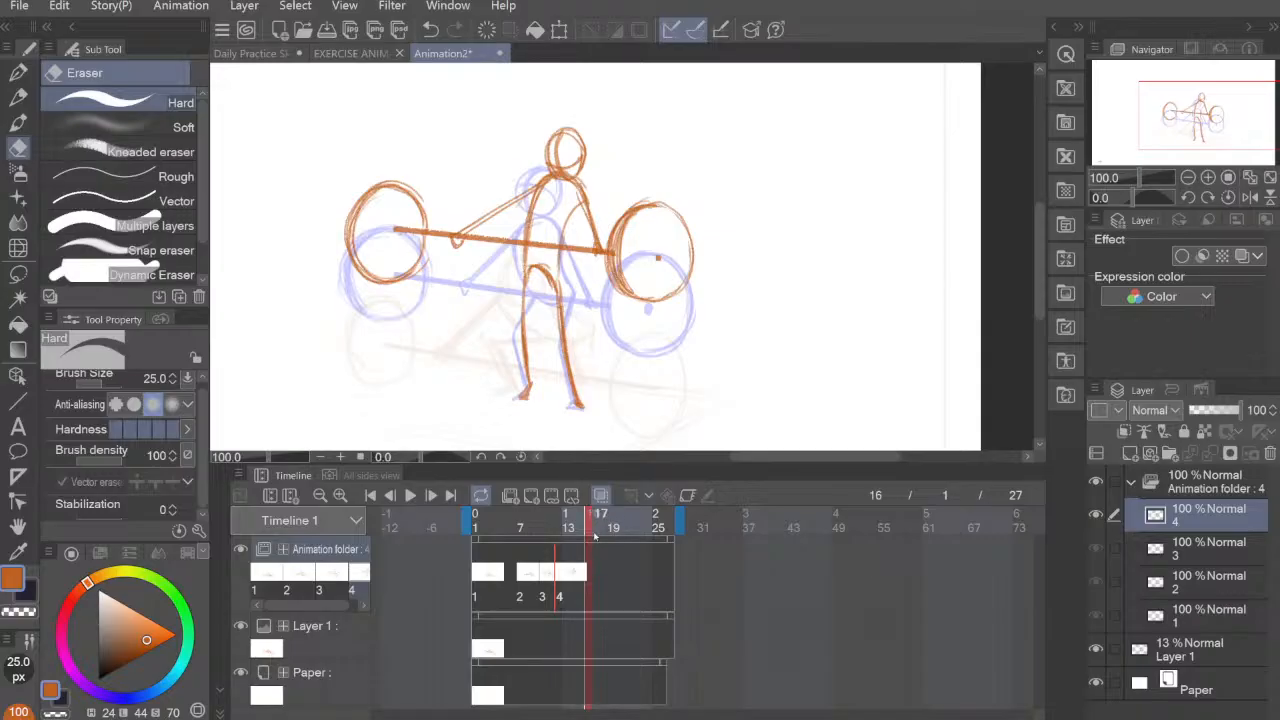
left_click(550, 496)
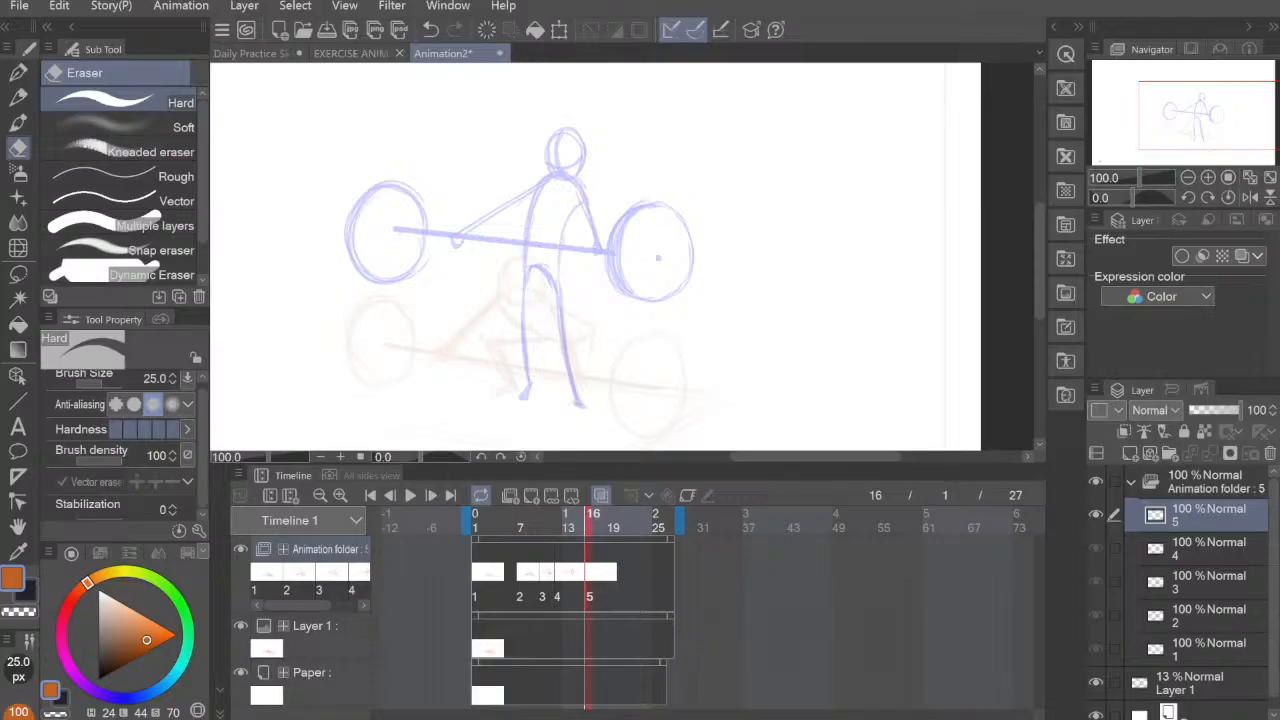
Step: Draw the fifth pose's bent squatting legs and feet with the pencil, joining the left thigh to the hips
left_click_drag(581, 371, 598, 364)
key("p")
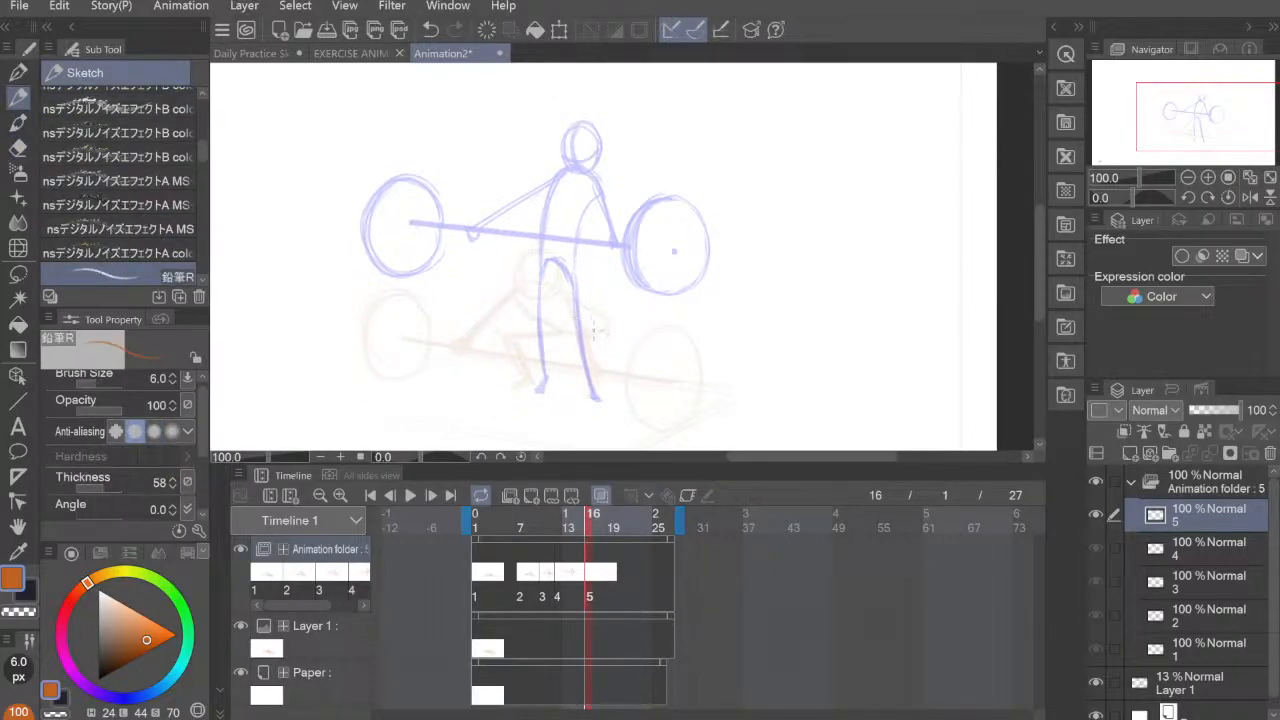
left_click_drag(583, 340, 598, 390)
mouse_move(590, 390)
left_mouse_down()
mouse_move(592, 402)
mouse_move(609, 385)
left_mouse_up()
mouse_move(520, 358)
left_mouse_down()
mouse_move(524, 378)
mouse_move(508, 340)
mouse_move(528, 380)
mouse_move(508, 390)
mouse_move(530, 386)
left_mouse_up()
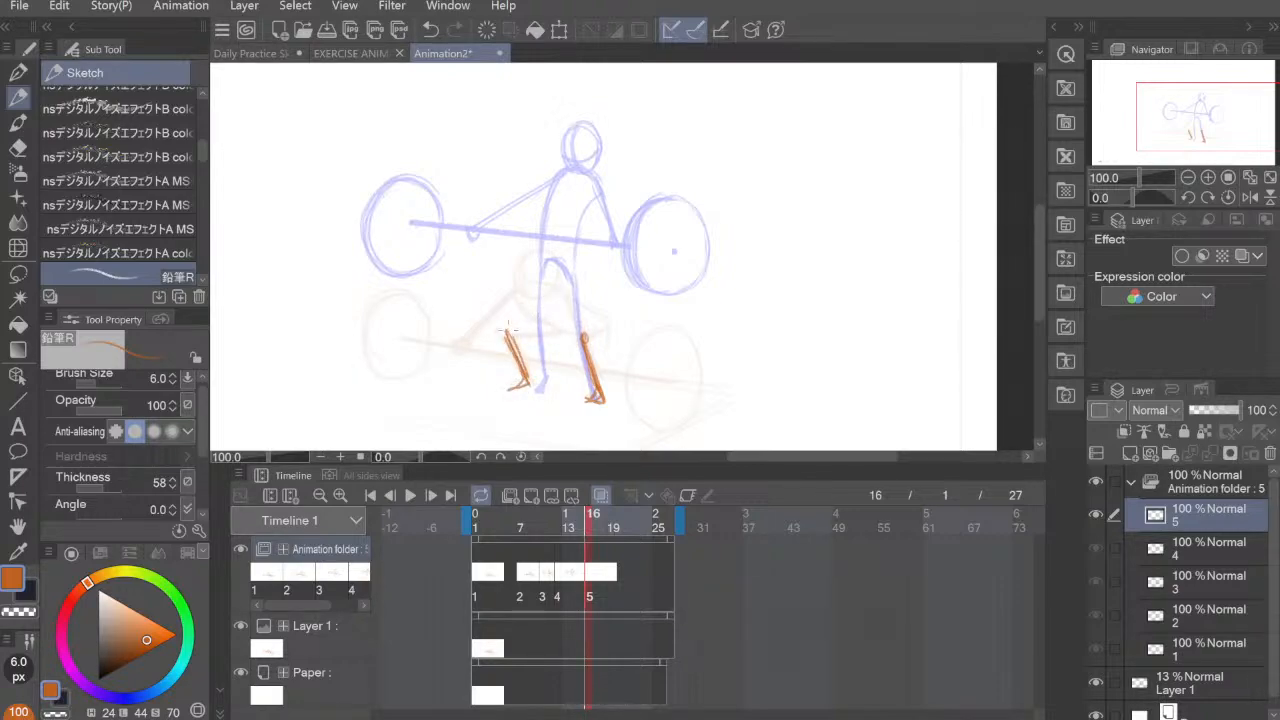
left_click_drag(508, 330, 578, 328)
Step: Draw the fifth pose's lowered torso and both arms raised towards the bar
mouse_move(522, 285)
left_mouse_down()
mouse_move(522, 272)
mouse_move(576, 275)
mouse_move(574, 310)
mouse_move(594, 346)
mouse_move(566, 343)
mouse_move(597, 330)
mouse_move(576, 346)
mouse_move(555, 325)
mouse_move(580, 344)
mouse_move(564, 296)
mouse_move(576, 272)
mouse_move(526, 316)
mouse_move(527, 304)
left_mouse_up()
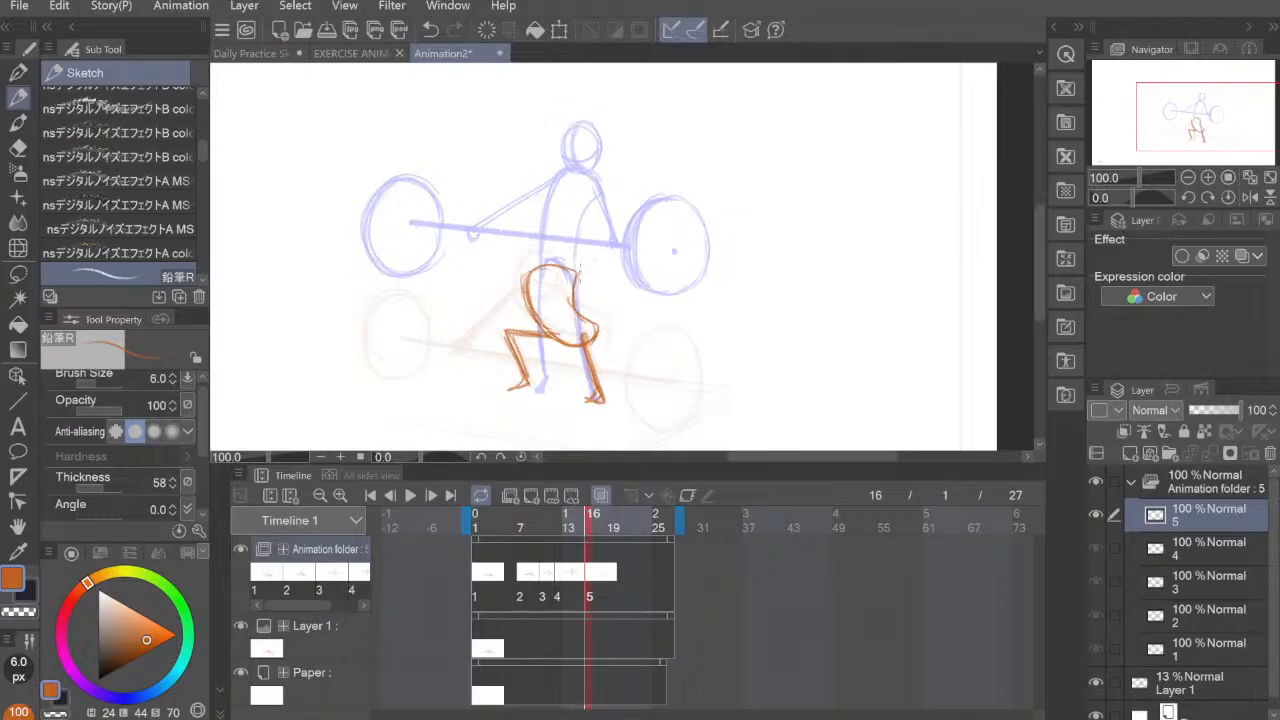
mouse_move(582, 270)
left_mouse_down()
mouse_move(632, 217)
mouse_move(616, 244)
left_mouse_up()
mouse_move(518, 222)
left_mouse_down()
mouse_move(517, 285)
mouse_move(505, 232)
left_mouse_up()
key("ctrl+z")
key("ctrl+z")
mouse_move(522, 290)
left_mouse_down()
mouse_move(494, 200)
mouse_move(508, 266)
left_mouse_up()
mouse_move(549, 227)
left_mouse_down()
mouse_move(569, 252)
mouse_move(557, 262)
mouse_move(555, 232)
mouse_move(559, 246)
mouse_move(543, 231)
mouse_move(530, 262)
left_mouse_up()
key("ctrl+z")
key("ctrl+z")
key("ctrl+z")
key("ctrl+z")
Step: Draw the fifth pose's round head with face guidelines between the raised arms and reinforce the hip line
mouse_move(526, 248)
left_mouse_down()
mouse_move(566, 232)
mouse_move(566, 258)
left_mouse_up()
mouse_move(564, 258)
left_mouse_down()
mouse_move(548, 270)
mouse_move(566, 268)
left_mouse_up()
mouse_move(548, 228)
left_mouse_down()
mouse_move(530, 262)
mouse_move(566, 250)
left_mouse_up()
mouse_move(546, 228)
left_mouse_down()
mouse_move(528, 266)
mouse_move(568, 258)
mouse_move(560, 268)
mouse_move(528, 256)
mouse_move(564, 250)
mouse_move(538, 270)
mouse_move(574, 277)
left_mouse_up()
mouse_move(595, 319)
left_mouse_down()
mouse_move(592, 344)
mouse_move(562, 340)
left_mouse_up()
left_click_drag(562, 342, 578, 344)
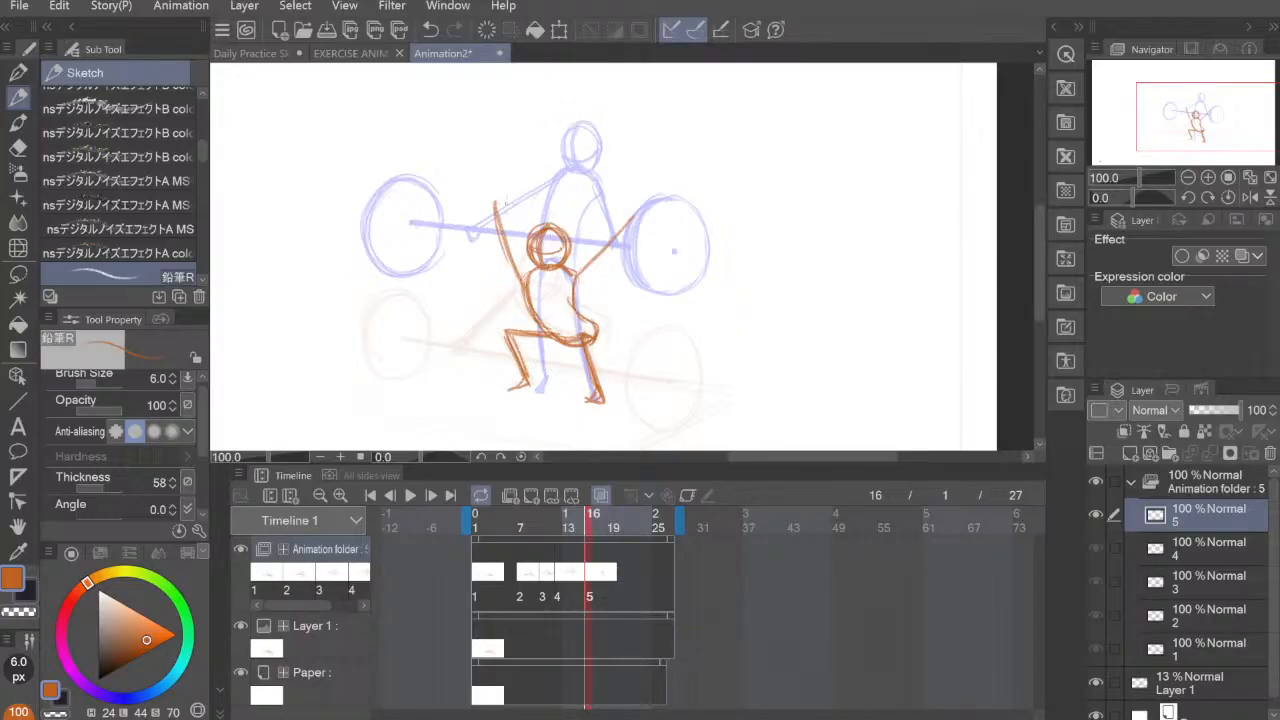
left_click_drag(411, 200, 674, 220)
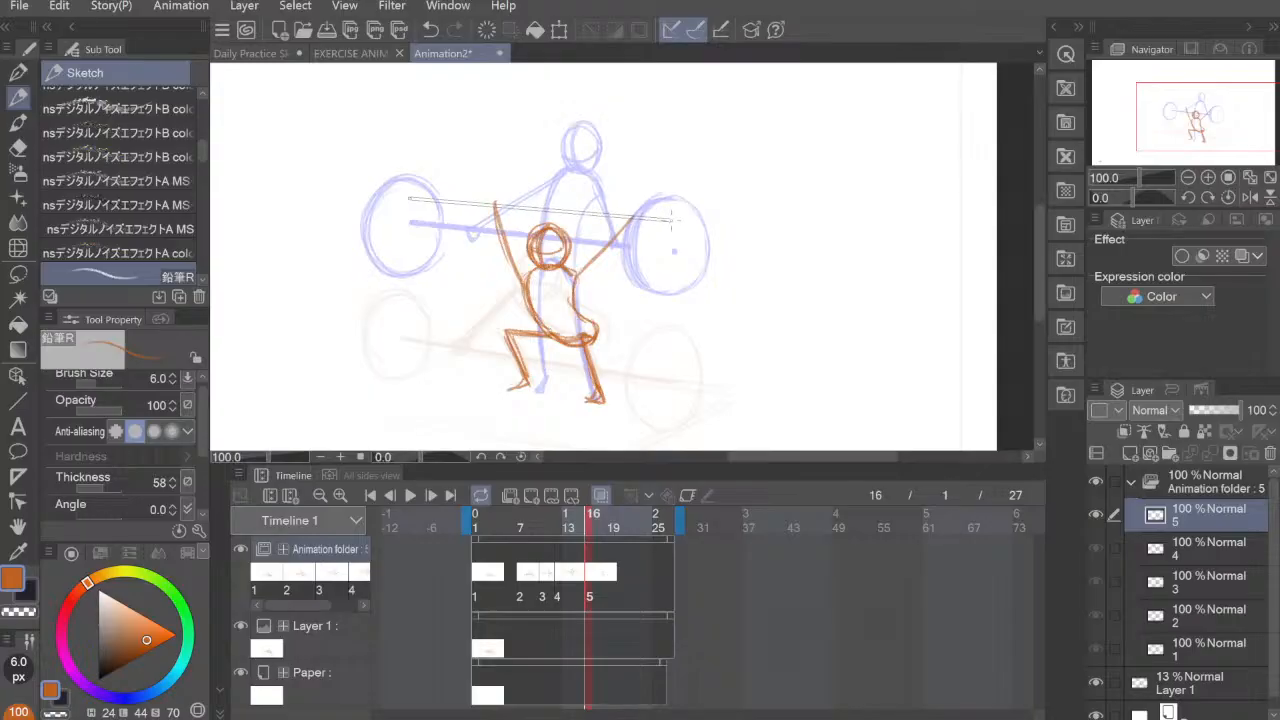
key("ctrl+z")
key("bracketright")
key("bracketright")
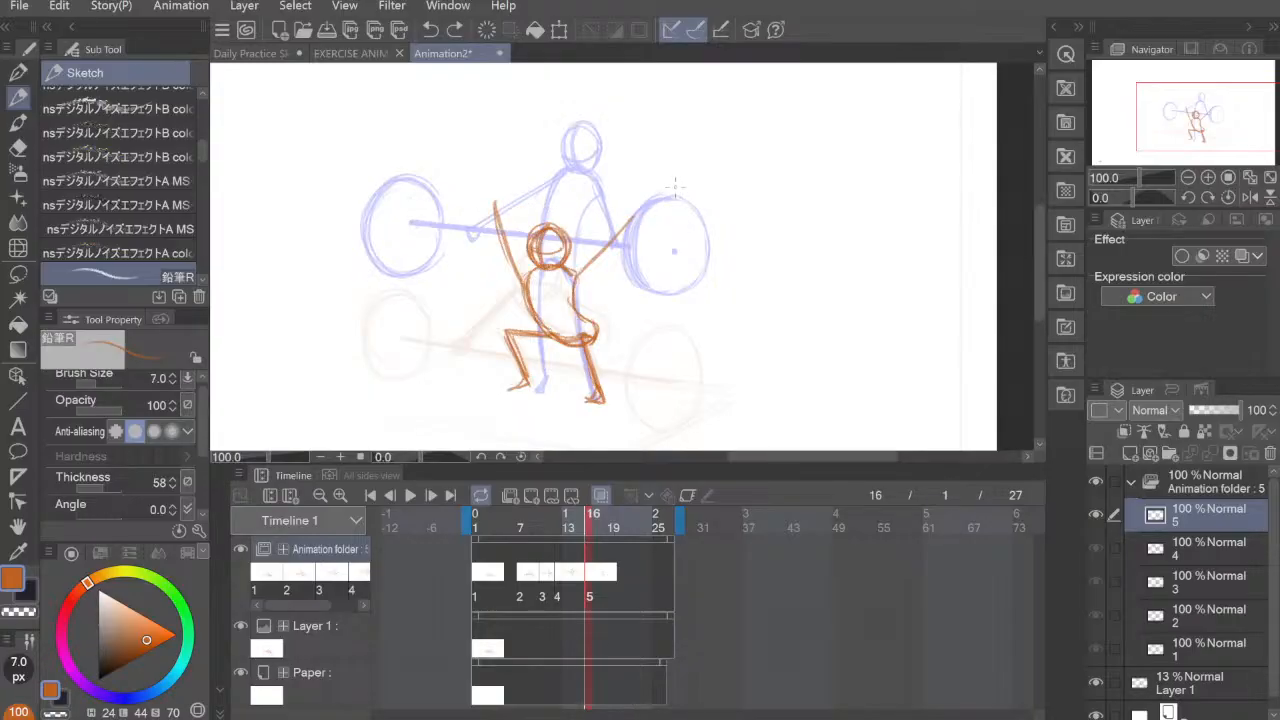
left_click_drag(674, 210, 681, 257)
key("ctrl+z")
key("bracketright")
key("bracketright")
key("bracketright")
key("bracketright")
key("bracketright")
key("ctrl+z")
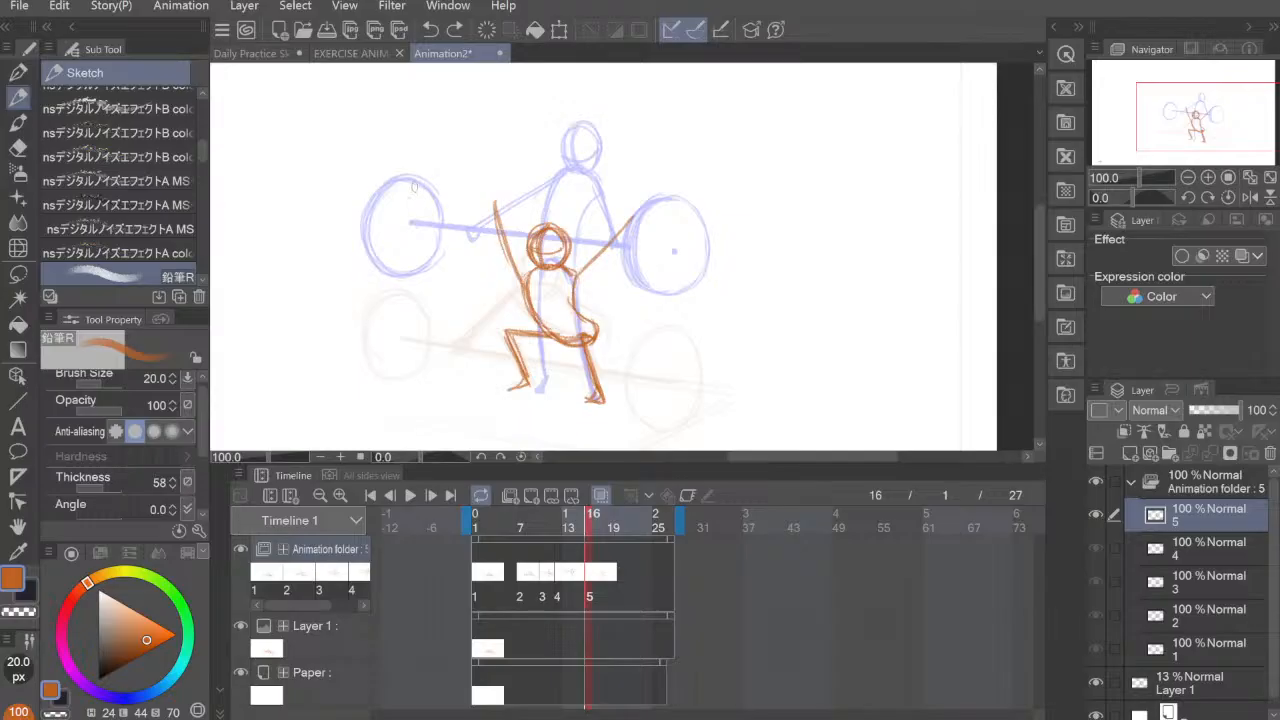
left_click_drag(414, 185, 680, 215)
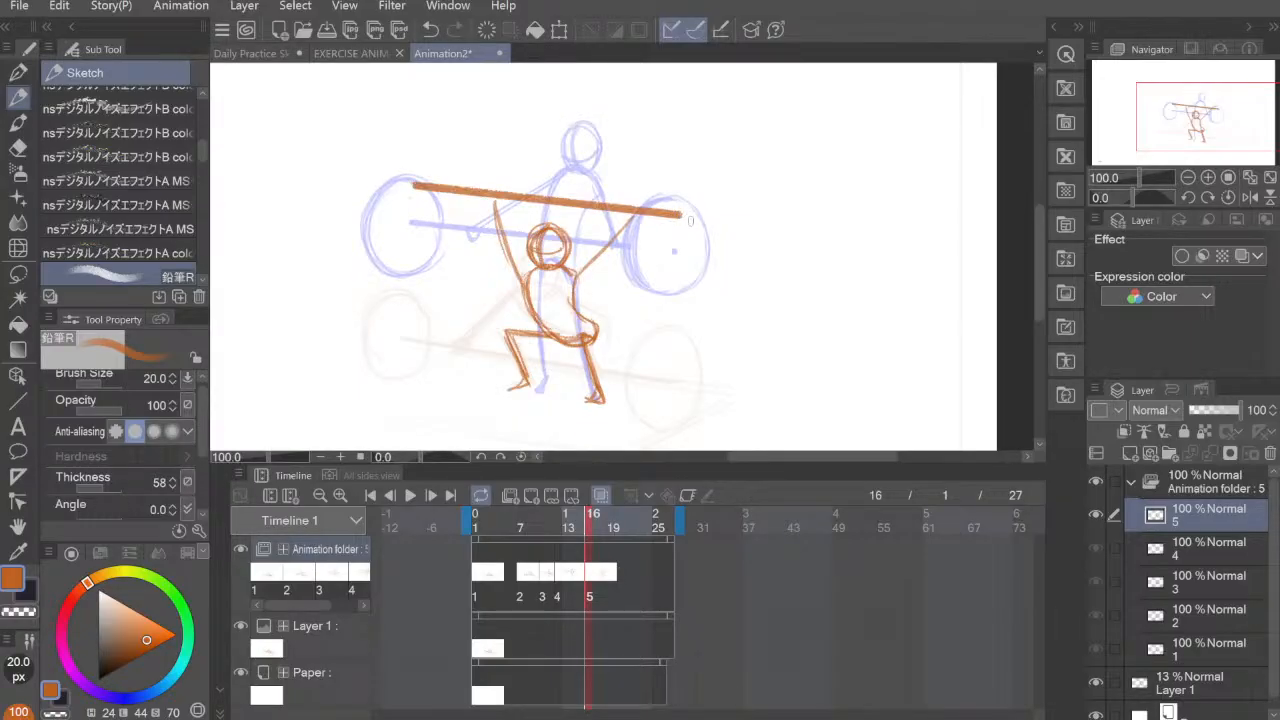
key("ctrl+z")
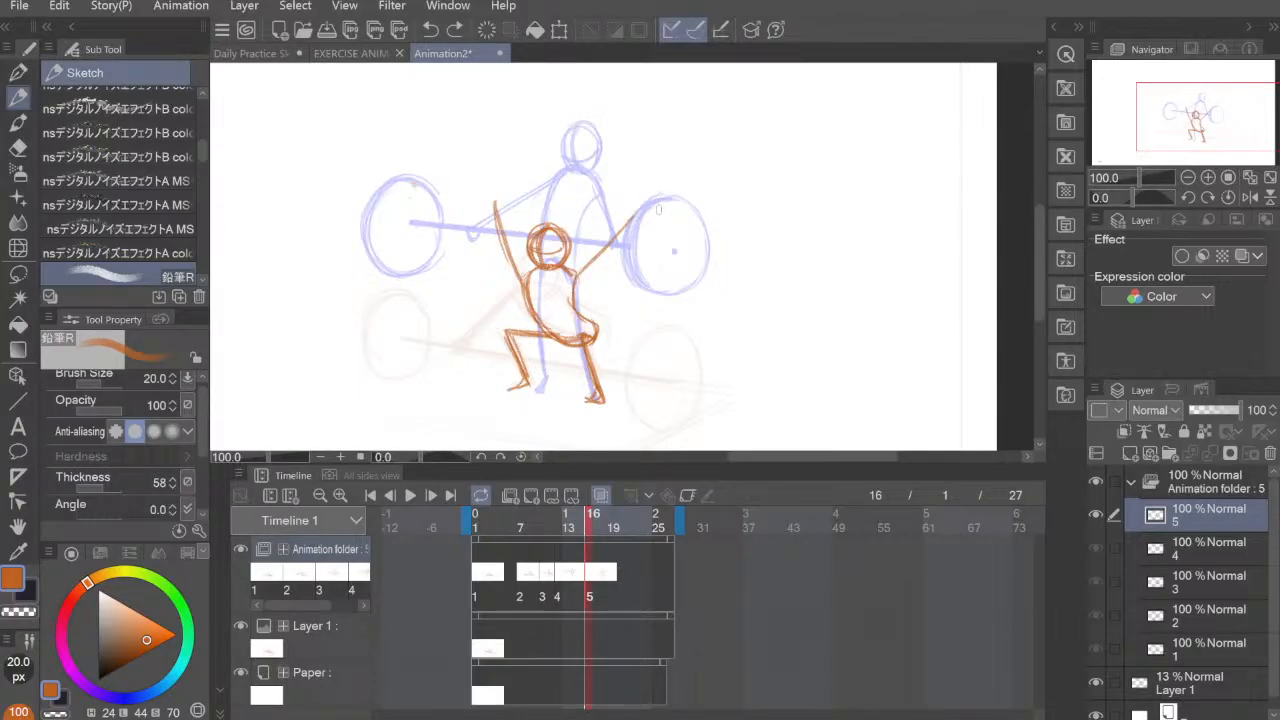
Step: Draw the fifth pose's straight barbell bar across the raised hands with a 15 px brush
key("bracketleft")
key("bracketleft")
key("bracketleft")
key("bracketright")
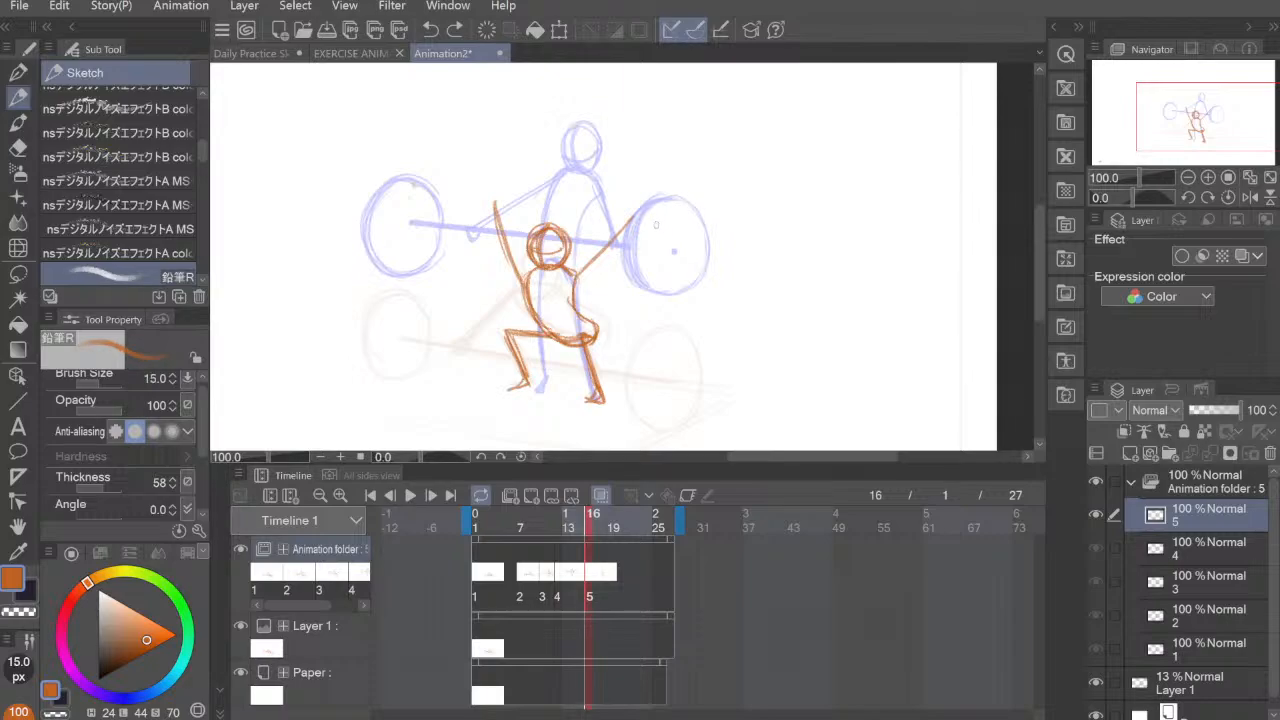
mouse_move(411, 185)
left_mouse_down()
mouse_move(634, 191)
mouse_move(688, 216)
left_mouse_up()
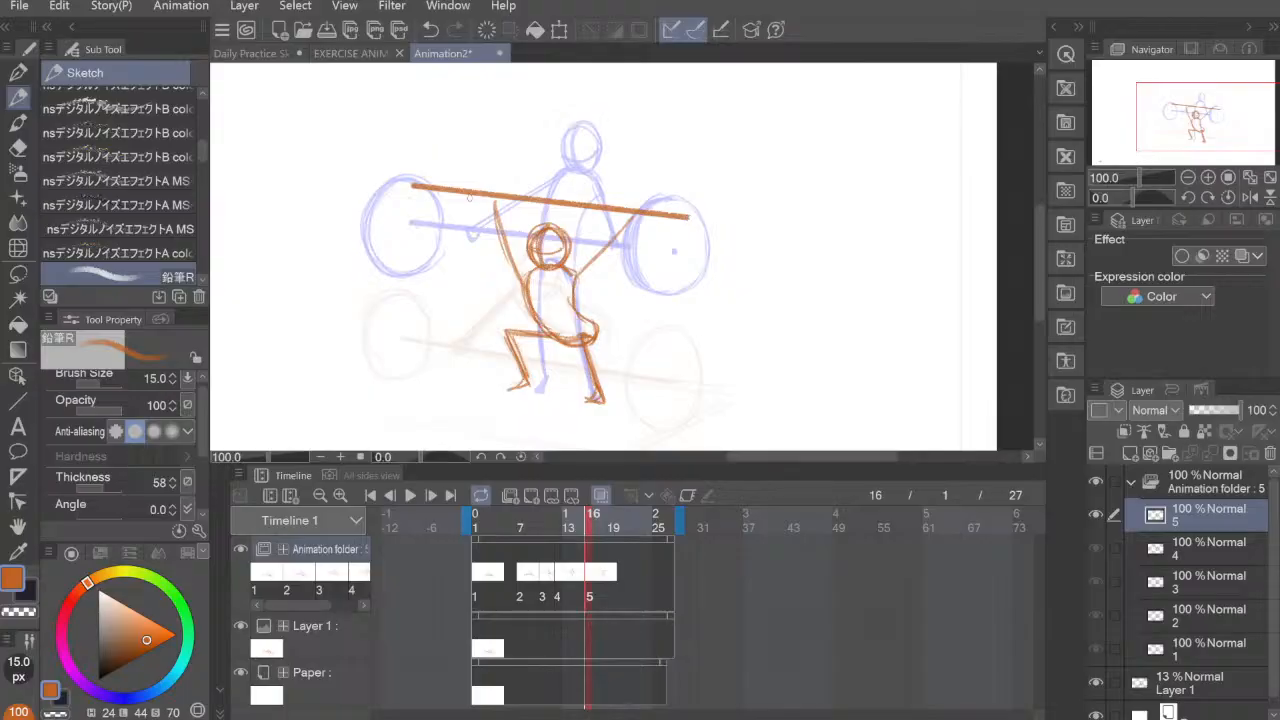
Step: Extend the fifth pose's bar slightly and erase its stretch across the right plate, leaving a small hub mark at the centre
left_click_drag(411, 185, 694, 220)
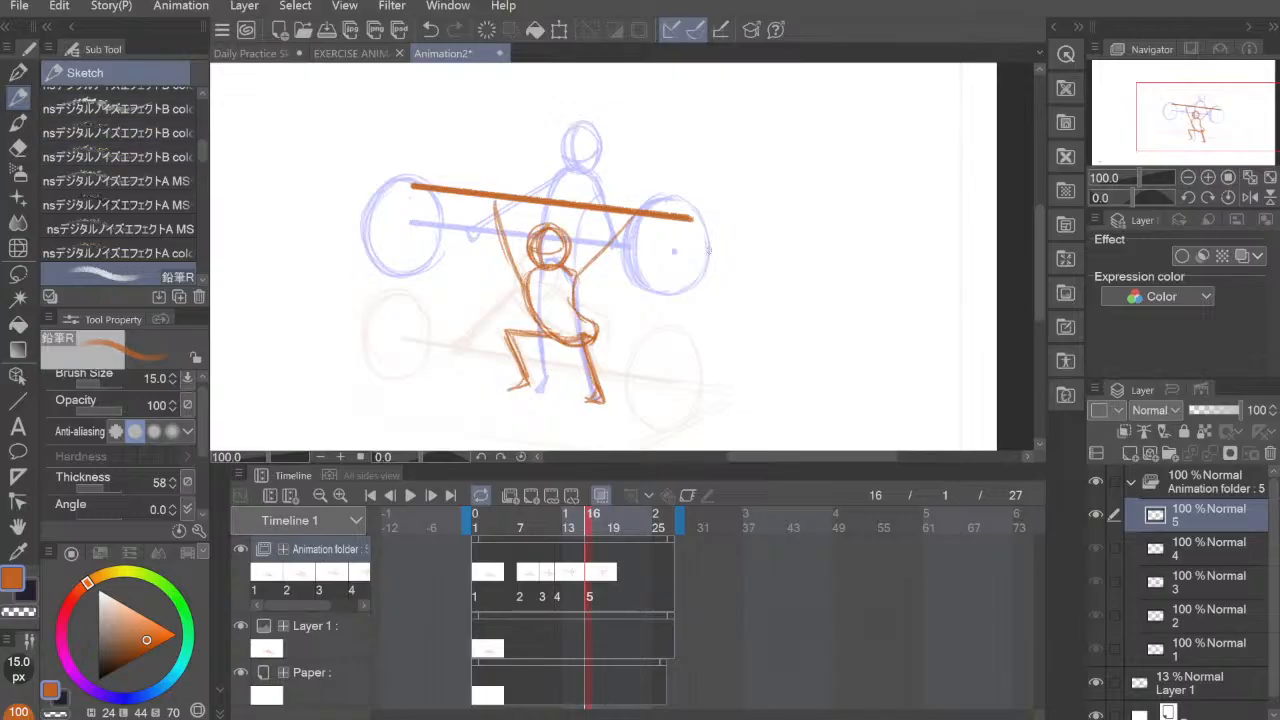
key("e")
mouse_move(694, 218)
left_mouse_down()
mouse_move(669, 223)
mouse_move(658, 205)
mouse_move(645, 226)
left_mouse_up()
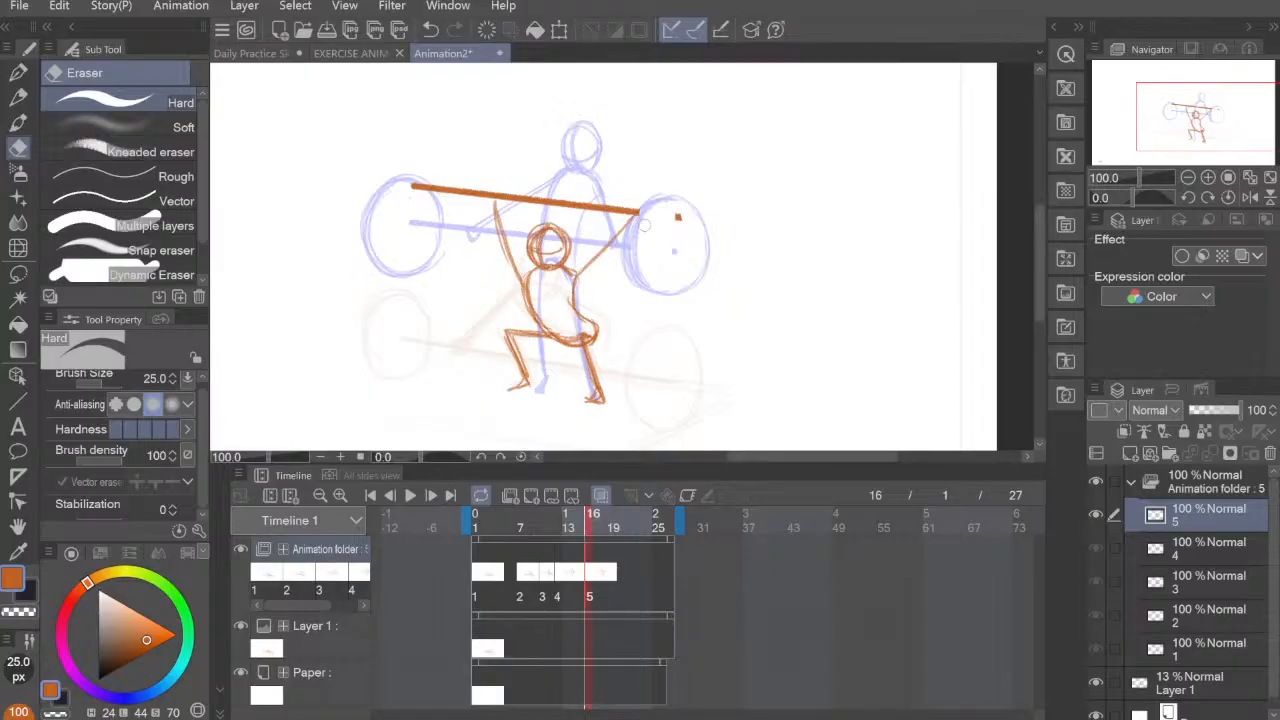
Step: Reduce the pencil to 6 px and sketch the first arcs of the fifth pose's right barbell plate around the hub mark
key("p")
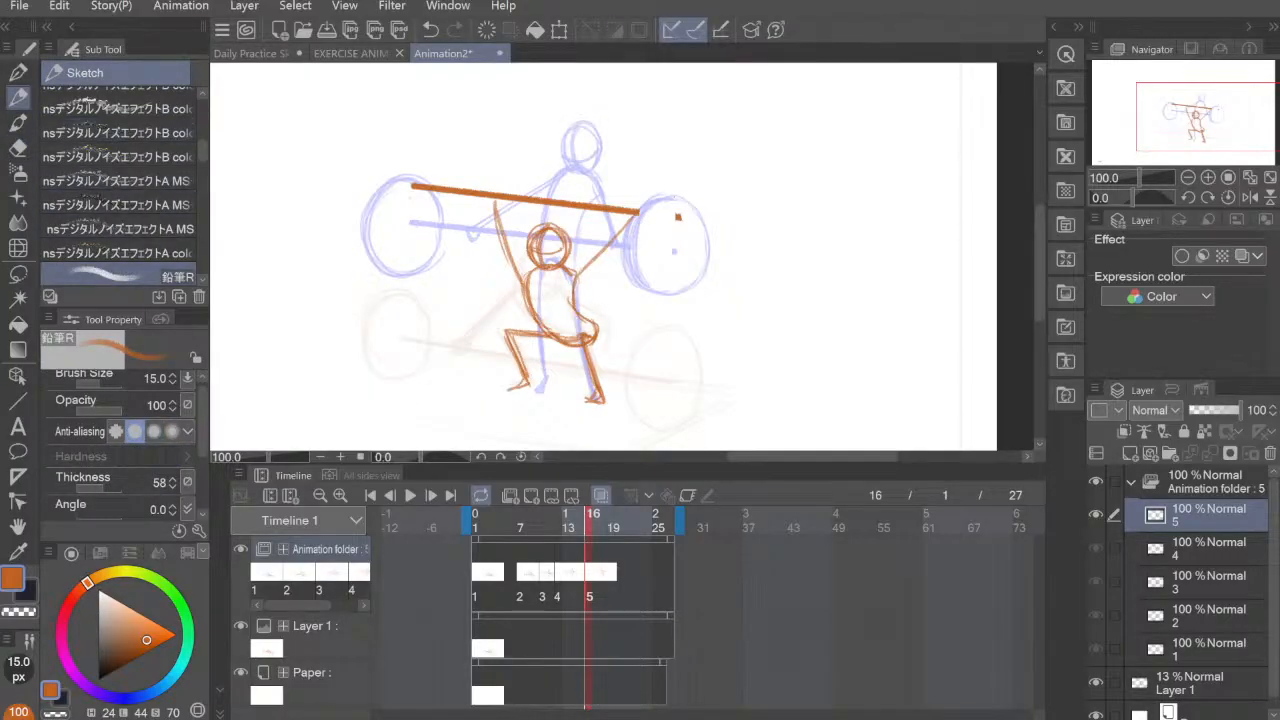
left_click_drag(657, 177, 649, 262)
key("ctrl+z")
key("bracketleft")
key("bracketleft")
key("bracketleft")
key("bracketleft")
key("bracketleft")
left_click_drag(693, 226, 702, 307)
key("ctrl+z")
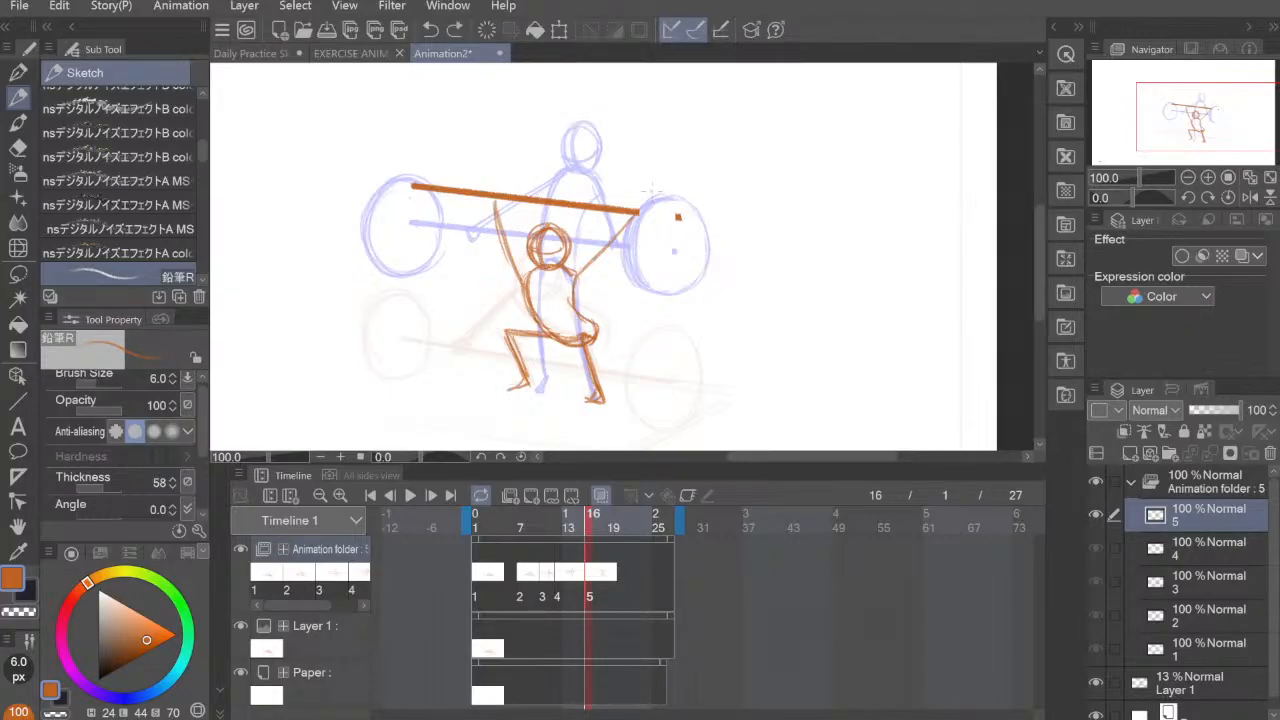
left_click_drag(656, 177, 639, 250)
left_click_drag(637, 200, 674, 265)
mouse_move(655, 177)
left_mouse_down()
mouse_move(715, 219)
mouse_move(723, 210)
mouse_move(676, 267)
left_mouse_up()
left_click_drag(722, 207, 641, 252)
key("ctrl+z")
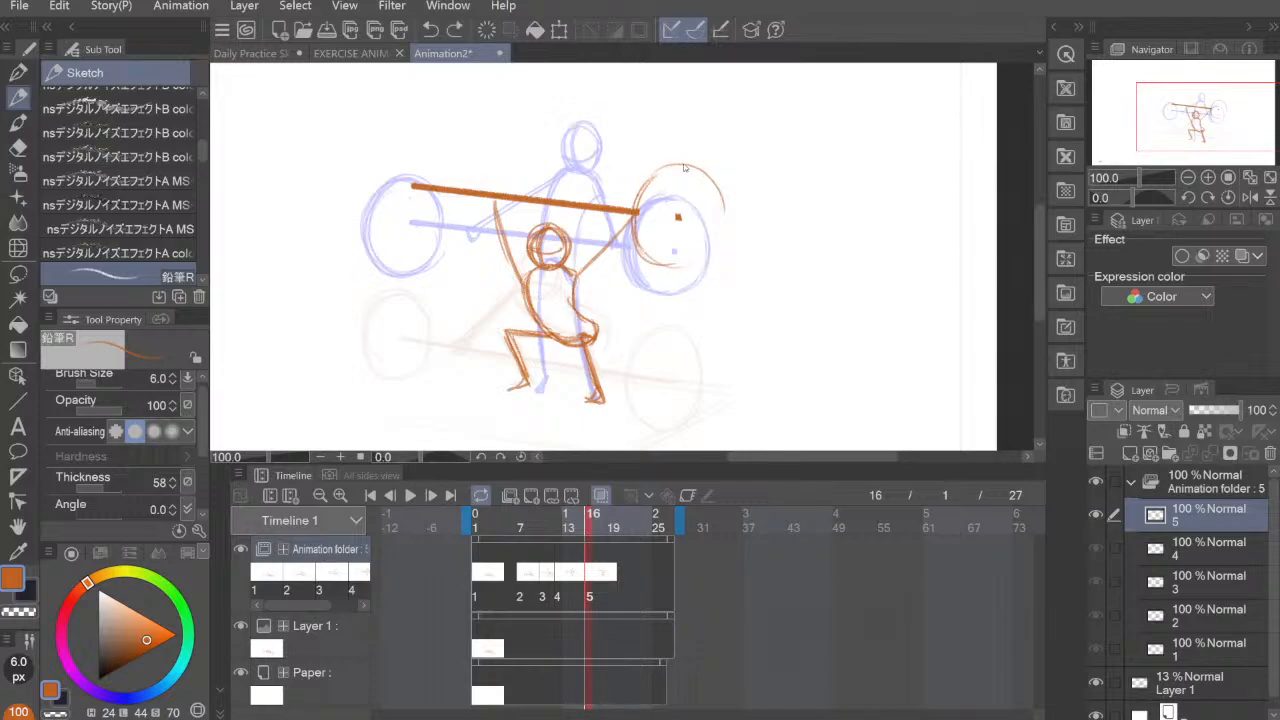
key("ctrl+z")
Step: Complete and reinforce the oval outline of the fifth pose's right plate
mouse_move(635, 207)
left_mouse_down()
mouse_move(668, 172)
mouse_move(712, 196)
mouse_move(715, 255)
mouse_move(678, 268)
left_mouse_up()
left_click_drag(652, 163, 720, 212)
mouse_move(648, 258)
left_mouse_down()
mouse_move(630, 188)
mouse_move(716, 191)
mouse_move(713, 252)
left_mouse_up()
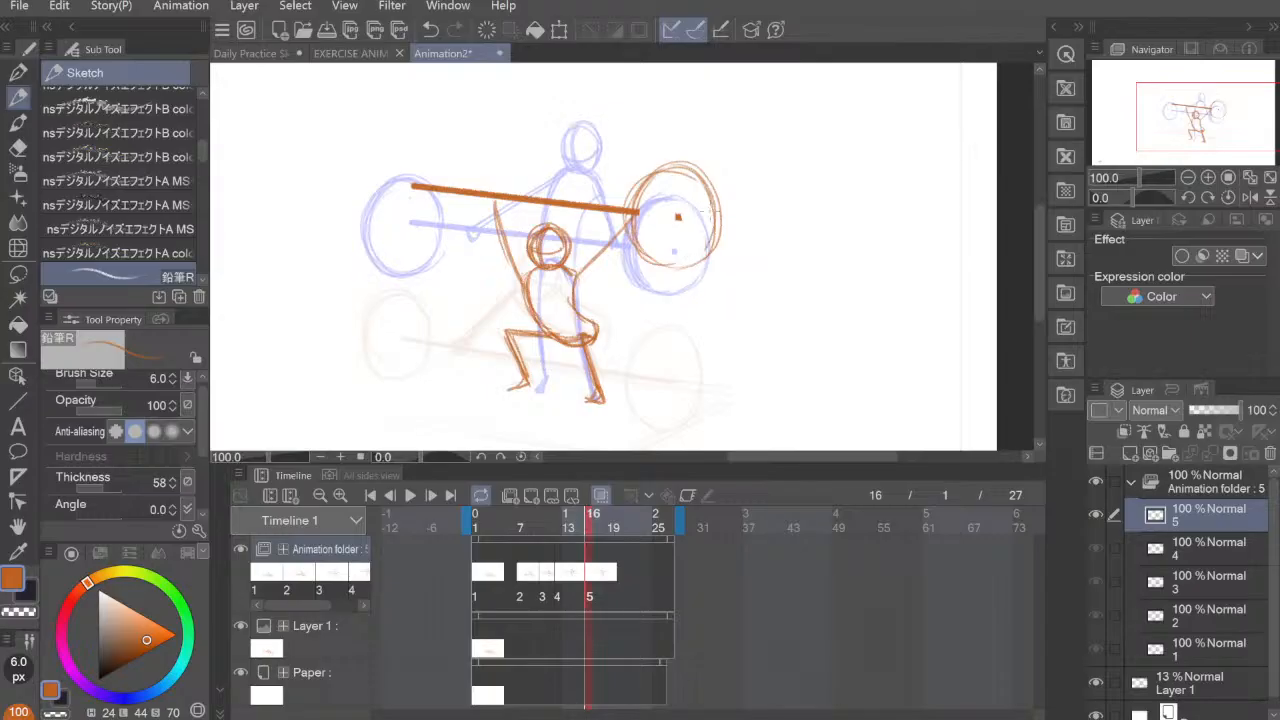
key("ctrl+z")
mouse_move(664, 169)
left_mouse_down()
mouse_move(634, 208)
mouse_move(653, 259)
left_mouse_up()
mouse_move(652, 177)
left_mouse_down()
mouse_move(640, 192)
mouse_move(664, 262)
mouse_move(659, 173)
mouse_move(714, 198)
mouse_move(717, 242)
mouse_move(719, 230)
left_mouse_up()
mouse_move(701, 171)
left_mouse_down()
mouse_move(715, 187)
mouse_move(670, 266)
mouse_move(655, 182)
left_mouse_up()
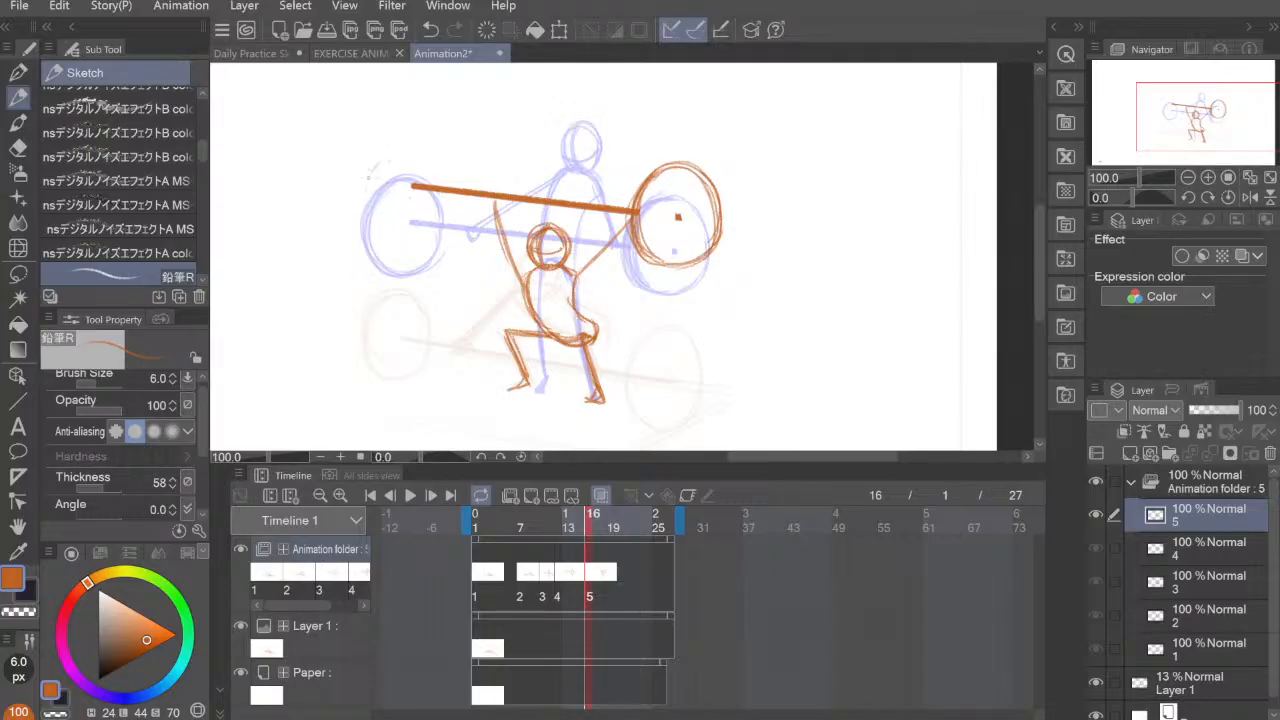
Step: Draw the fifth pose's left plate as a layered oval around the bar's end, with a thicker inner left edge
left_click_drag(368, 228, 356, 172)
left_click_drag(362, 188, 390, 142)
left_click_drag(380, 228, 366, 198)
mouse_move(362, 194)
left_mouse_down()
mouse_move(400, 136)
mouse_move(450, 186)
mouse_move(426, 234)
left_mouse_up()
mouse_move(398, 134)
left_mouse_down()
mouse_move(448, 186)
mouse_move(362, 224)
left_mouse_up()
mouse_move(374, 230)
left_mouse_down()
mouse_move(424, 238)
mouse_move(394, 238)
left_mouse_up()
left_click_drag(446, 192, 440, 228)
mouse_move(438, 240)
left_mouse_down()
mouse_move(368, 188)
mouse_move(398, 144)
left_mouse_up()
mouse_move(396, 142)
left_mouse_down()
mouse_move(366, 220)
mouse_move(436, 222)
left_mouse_up()
mouse_move(372, 216)
left_mouse_down()
mouse_move(430, 230)
mouse_move(430, 140)
mouse_move(438, 162)
left_mouse_up()
mouse_move(408, 142)
left_mouse_down()
mouse_move(370, 218)
mouse_move(388, 230)
left_mouse_up()
mouse_move(392, 146)
left_mouse_down()
mouse_move(370, 178)
mouse_move(388, 236)
left_mouse_up()
mouse_move(398, 144)
left_mouse_down()
mouse_move(358, 232)
mouse_move(434, 154)
mouse_move(443, 180)
left_mouse_up()
Step: Erase stray lines at the left plate's upper edge and draw a small hand gripping the fifth pose's bar
key("e")
left_click_drag(422, 144, 434, 154)
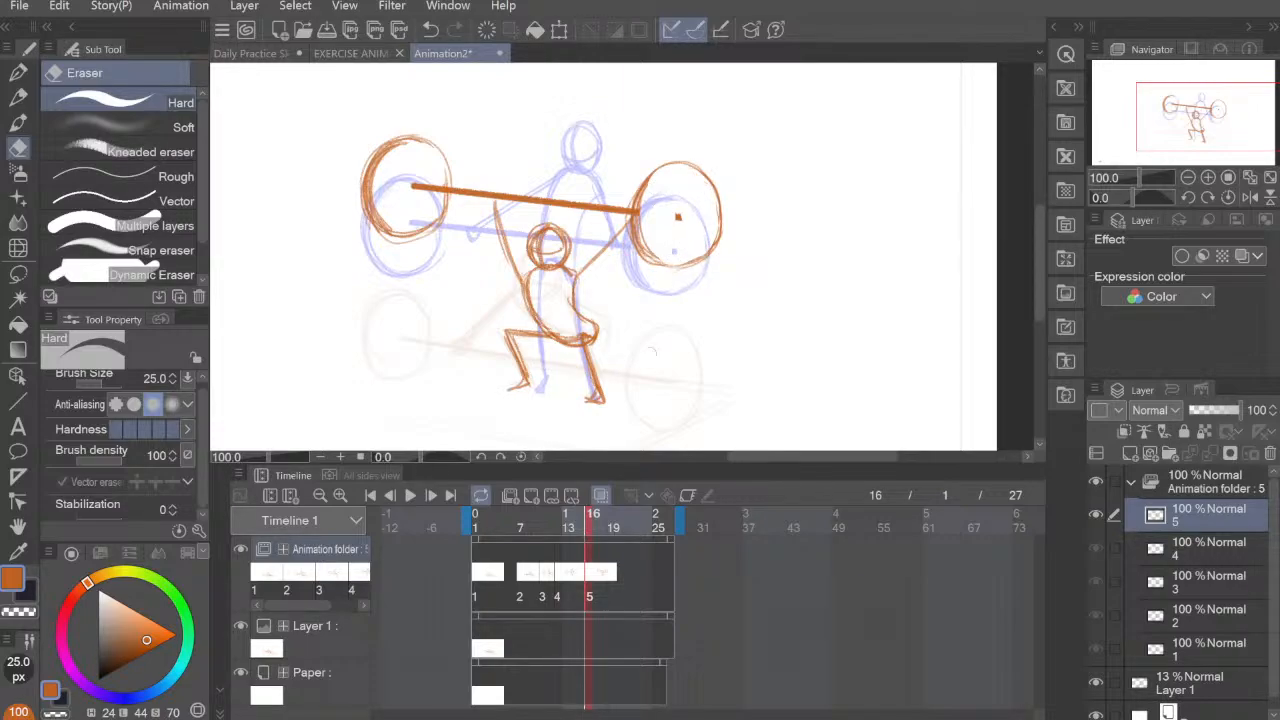
key("p")
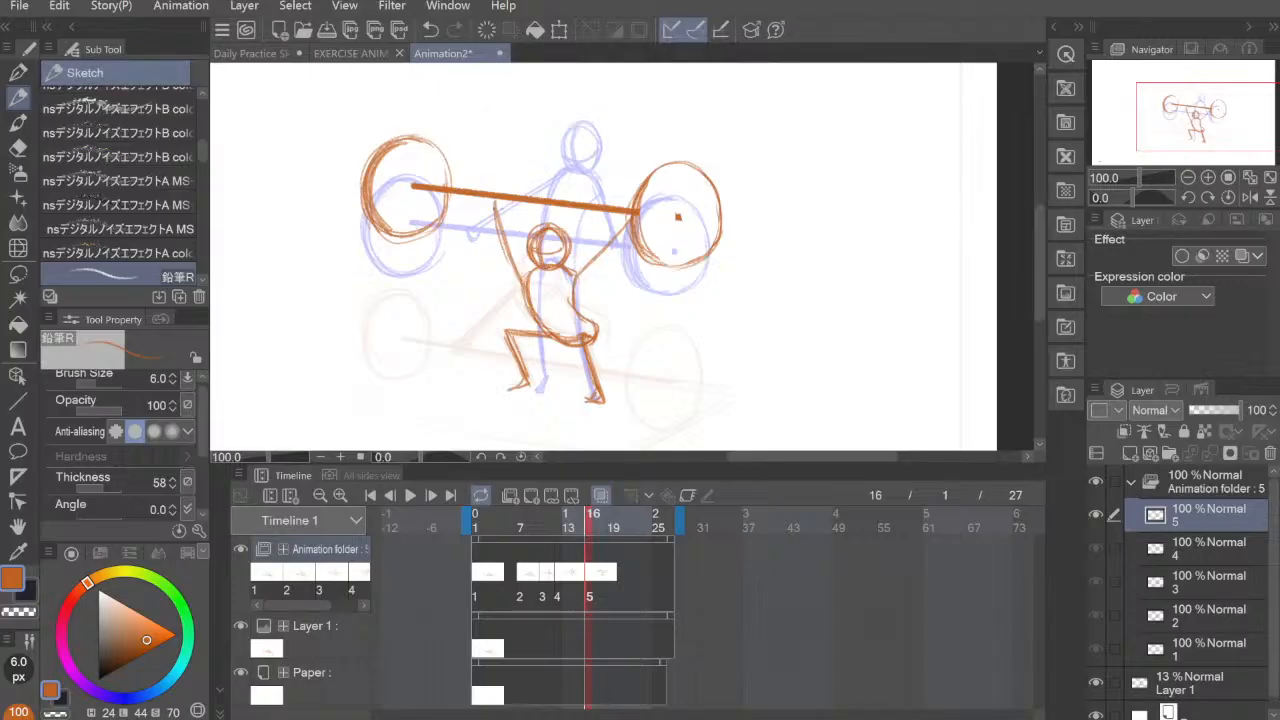
mouse_move(488, 190)
left_mouse_down()
mouse_move(505, 185)
mouse_move(498, 203)
left_mouse_up()
Step: Step through cels 1 to 5 on the timeline to check how the poses progress
left_click(481, 576)
left_click(522, 578)
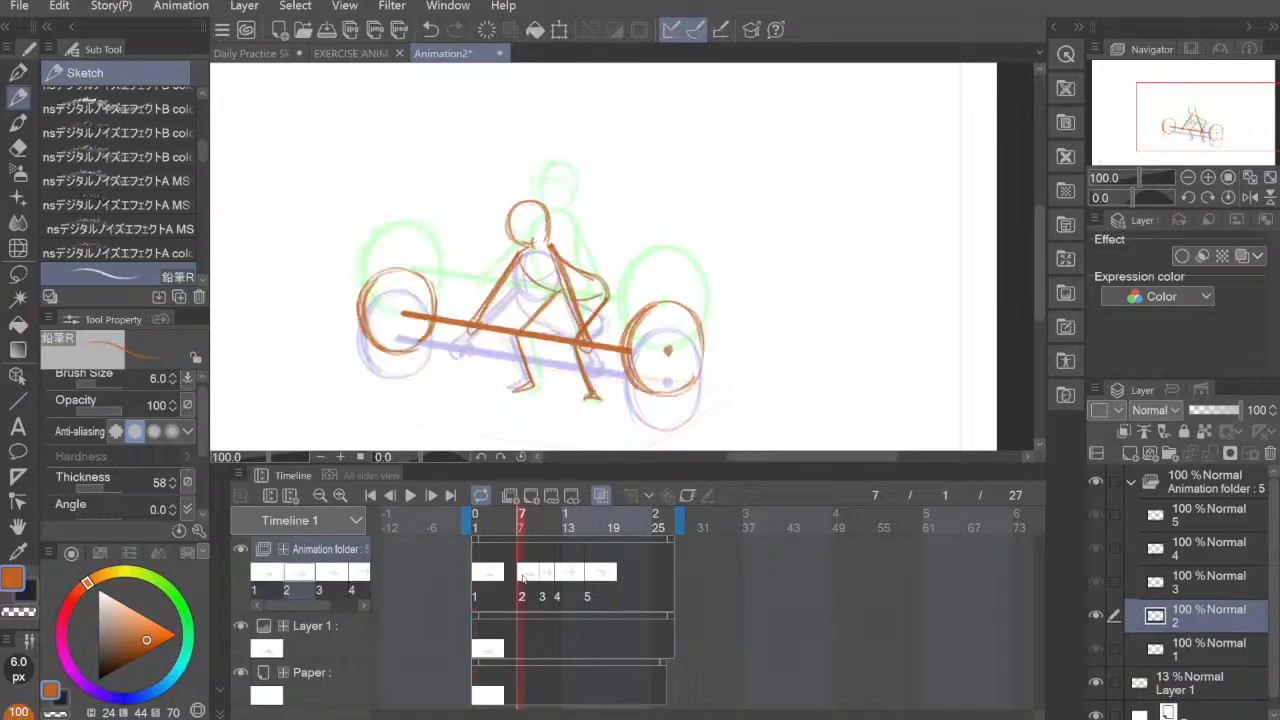
left_click(549, 578)
left_click(557, 578)
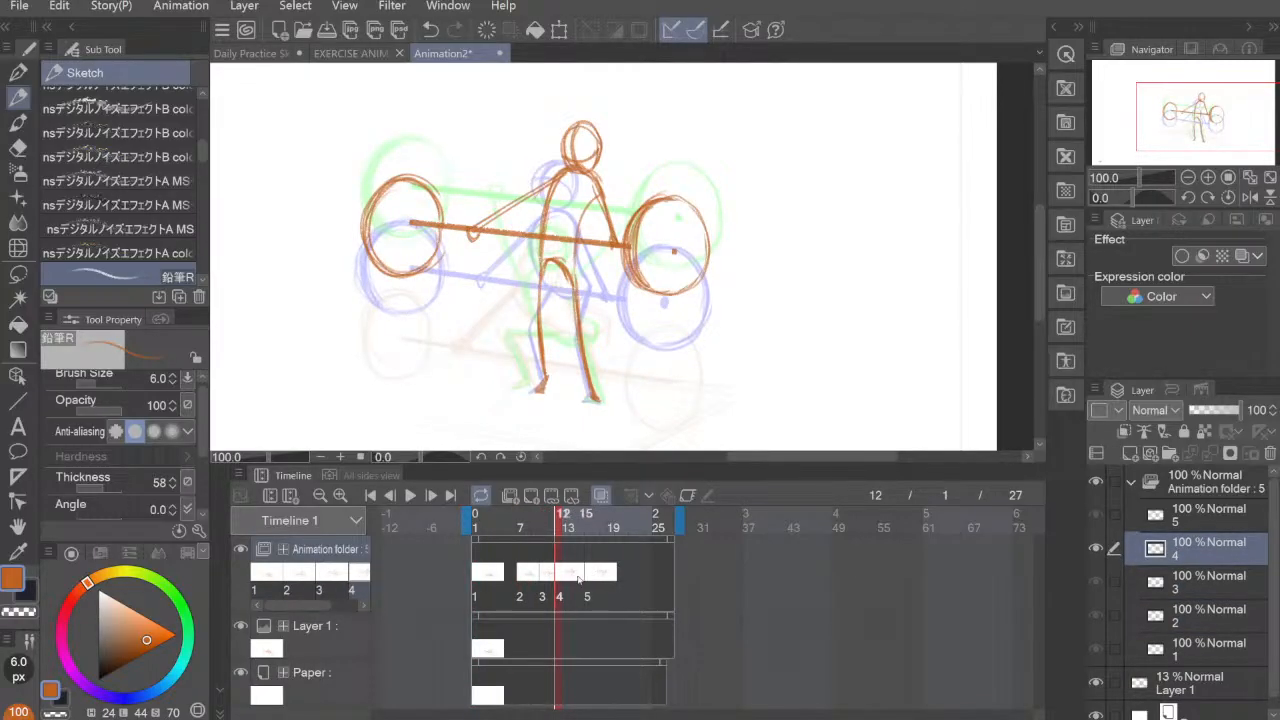
left_click(589, 577)
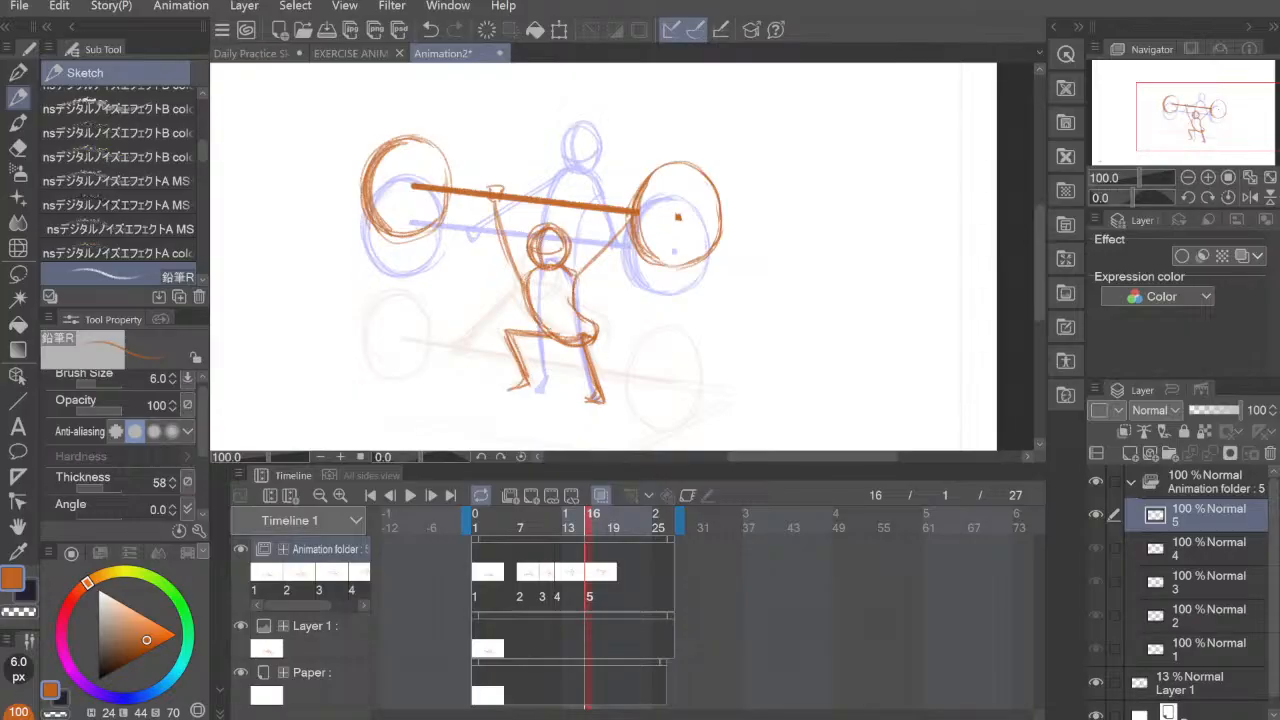
Step: Add a new animation cel at frame 19 for the sixth pose
mouse_move(595, 538)
left_mouse_down()
mouse_move(609, 538)
mouse_move(605, 549)
left_mouse_up()
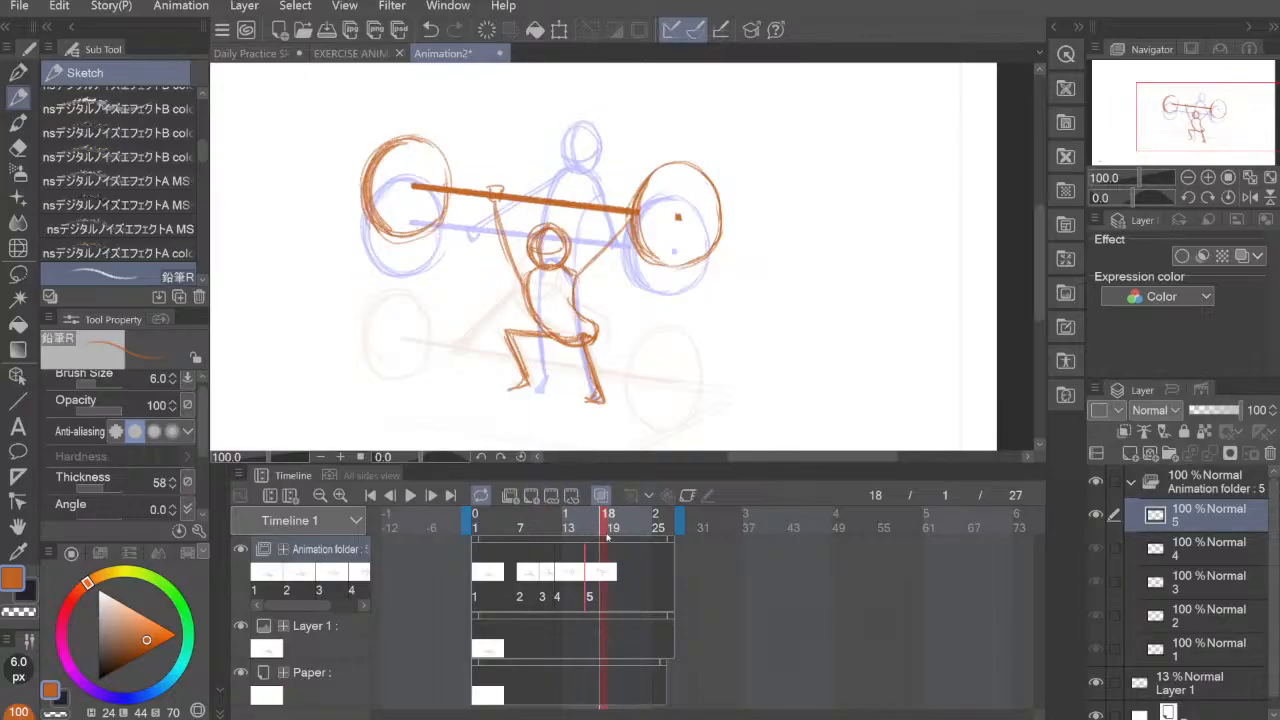
left_click(609, 537)
left_click(531, 495)
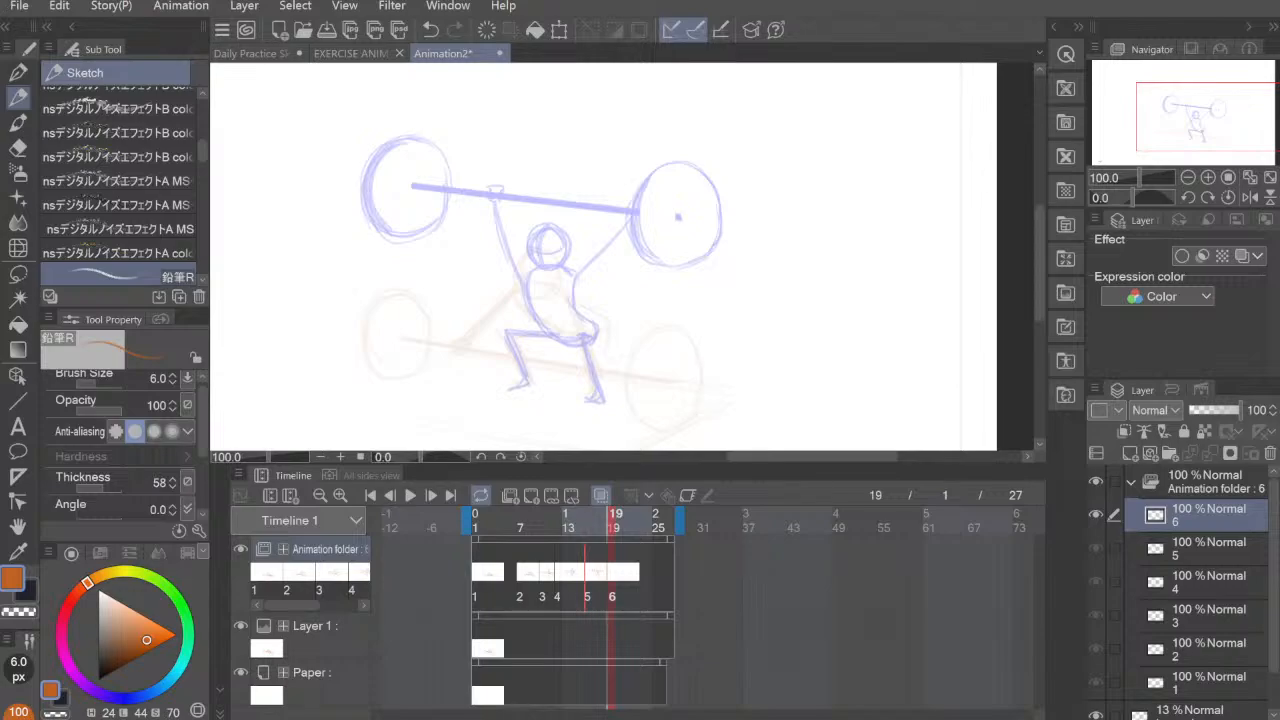
Step: Set the onion skin to show 5 previous and 5 next cels, check it on cel 4 and return to cel 6
left_click(565, 579)
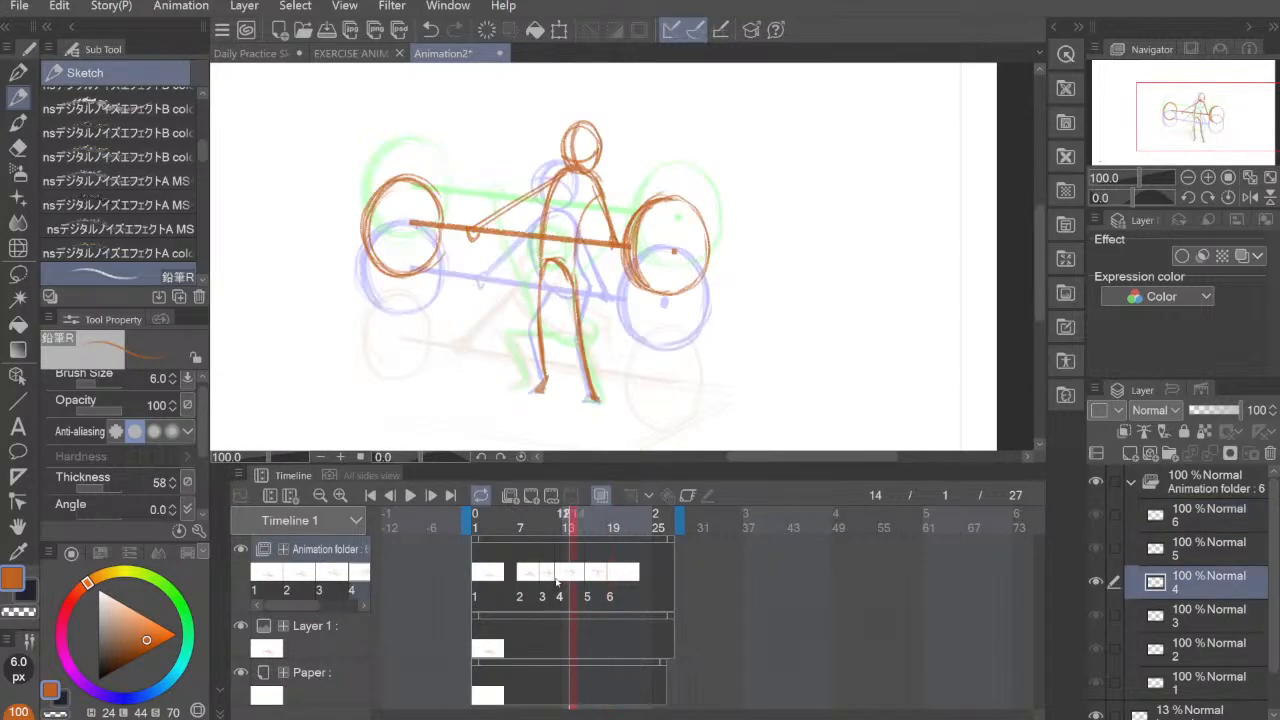
left_click(613, 578)
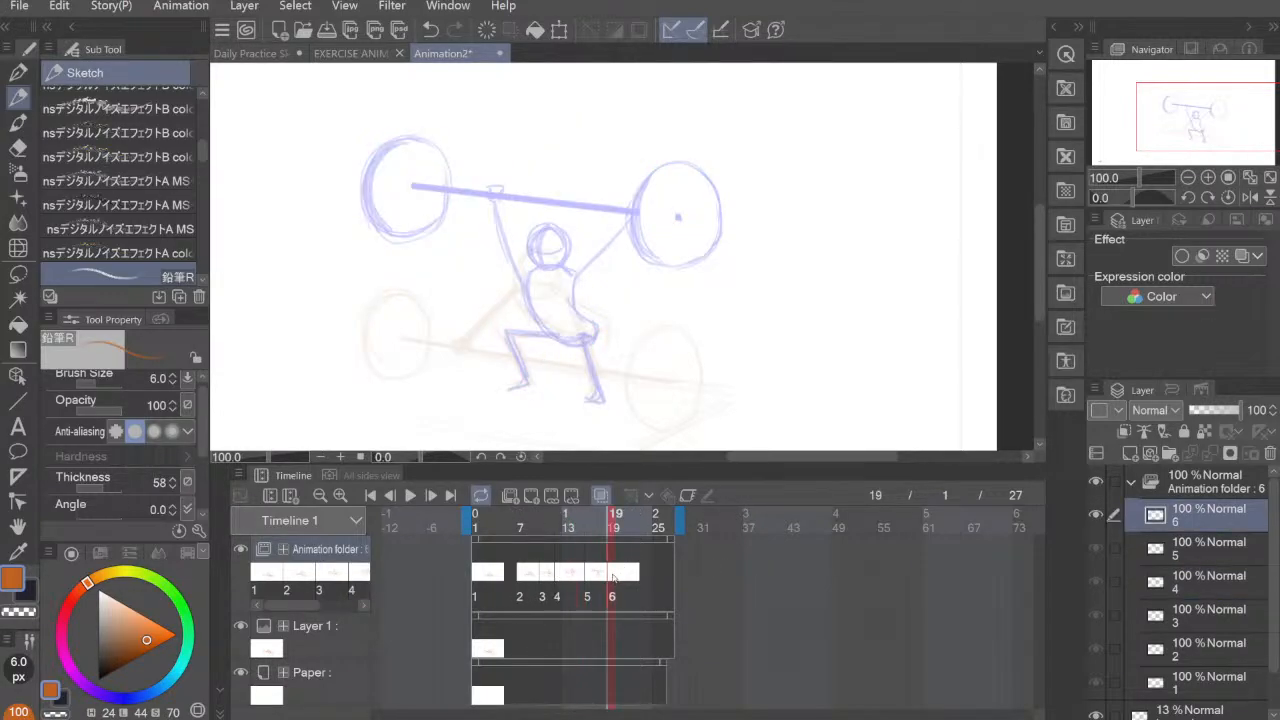
left_click(601, 496)
left_click(603, 496)
left_click(238, 474)
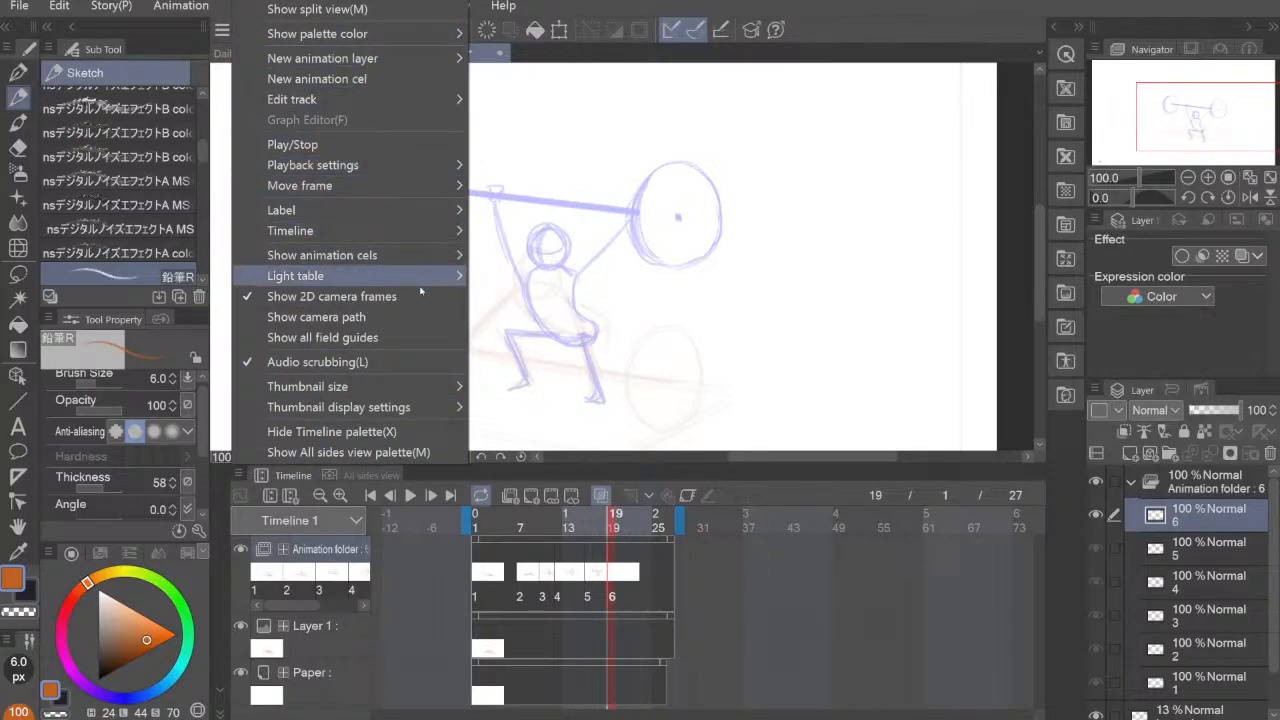
mouse_move(430, 260)
left_click(657, 300)
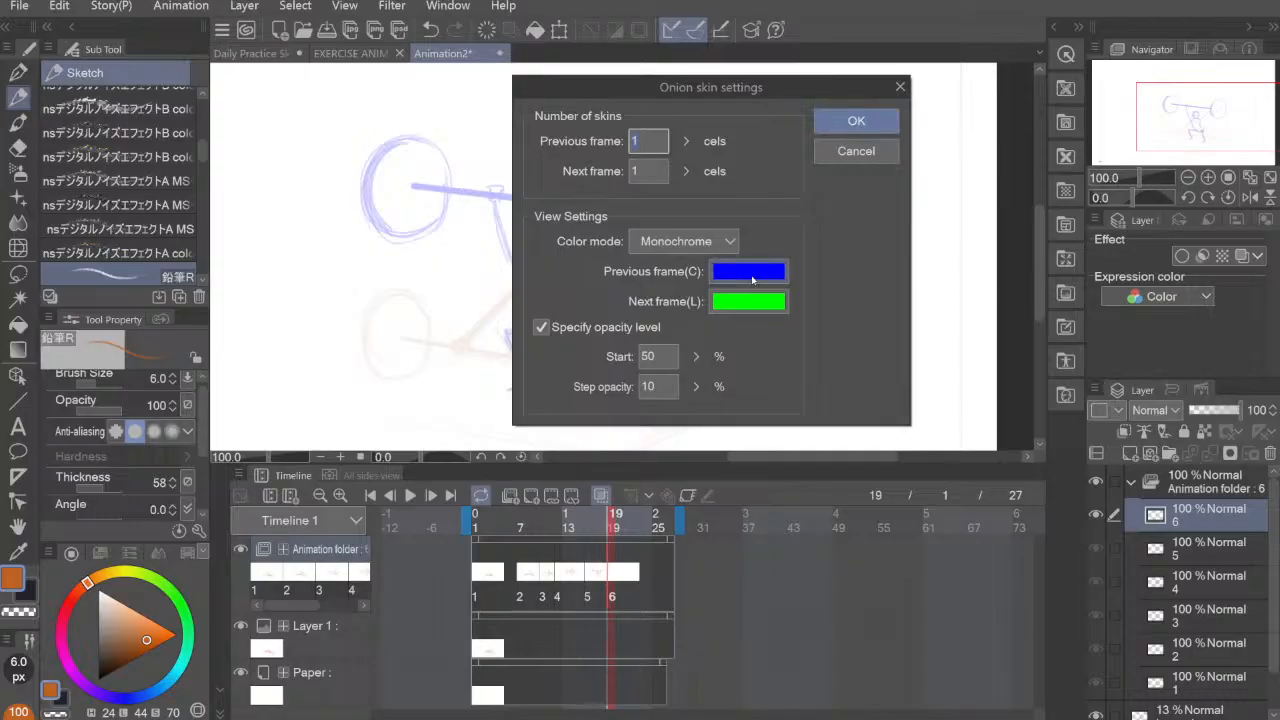
type("5")
key("Tab")
type("5")
left_click(845, 125)
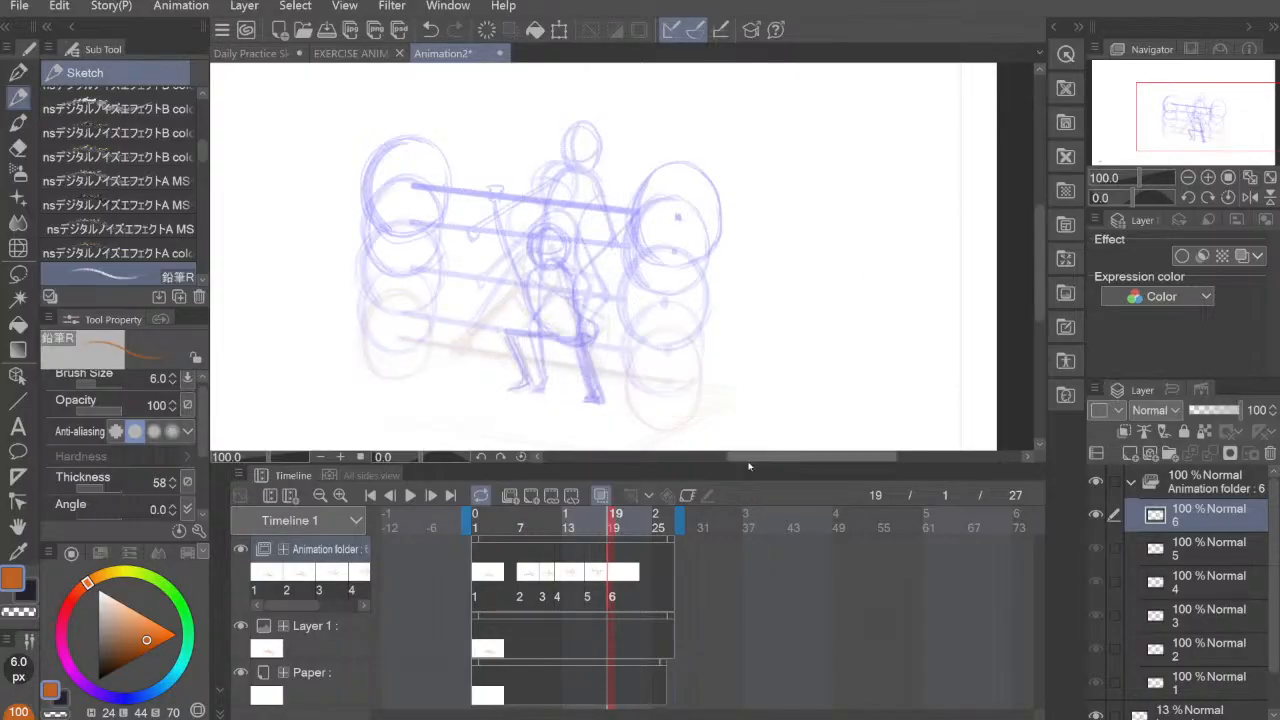
left_click(570, 580)
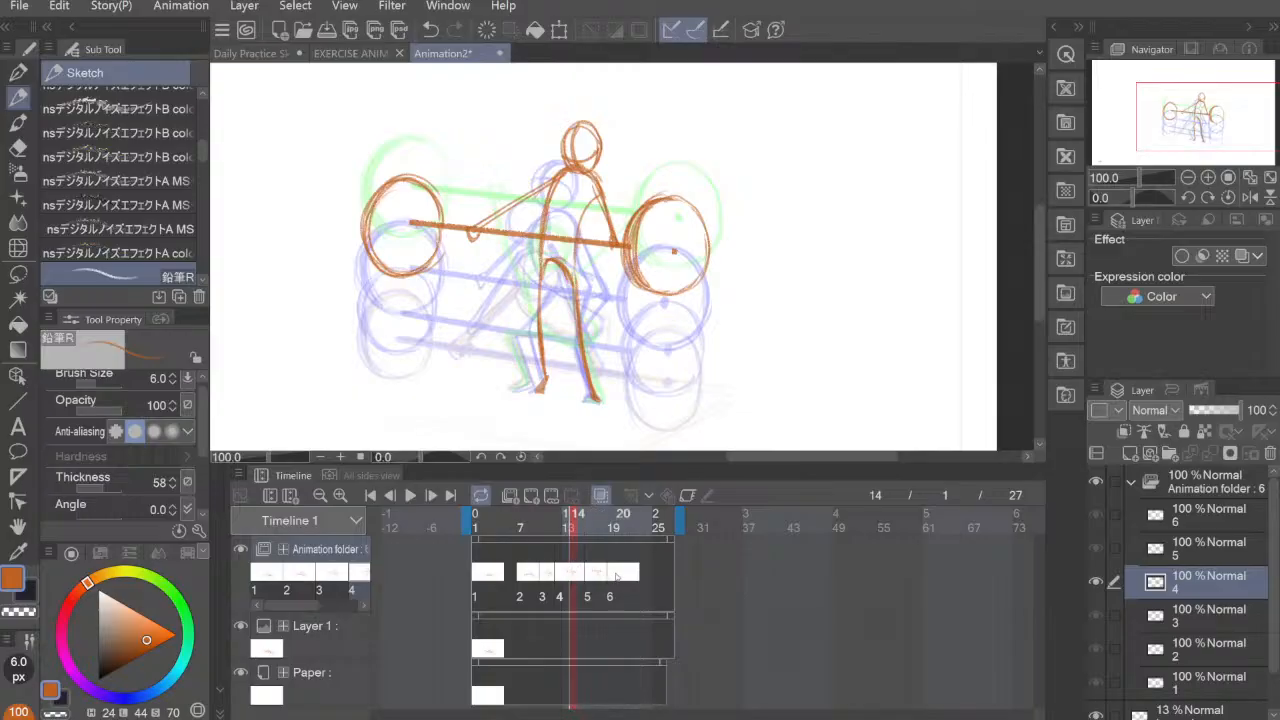
left_click(614, 575)
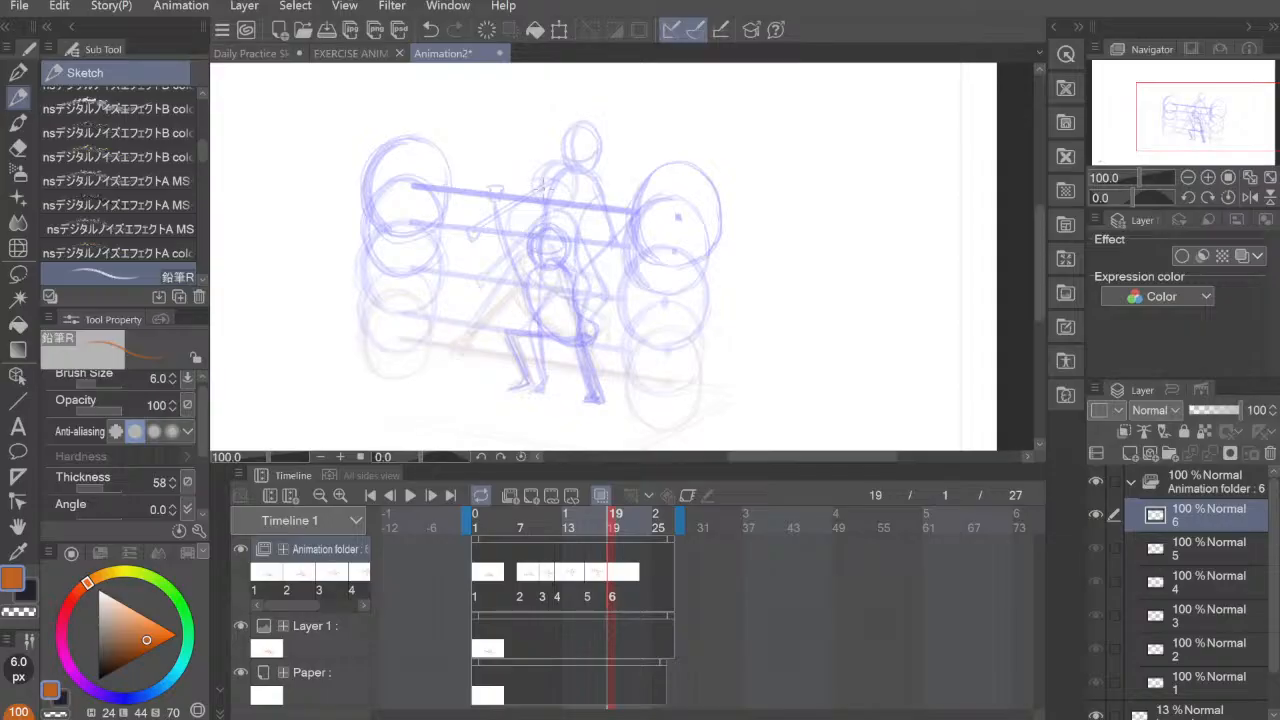
Step: Draw the sixth pose's left body line as one long, slightly curved stroke between shoulder and foot, redoing it until clean
left_click_drag(542, 190, 533, 290)
key("ctrl+z")
mouse_move(546, 378)
left_mouse_down()
mouse_move(551, 177)
mouse_move(538, 325)
mouse_move(543, 194)
left_mouse_up()
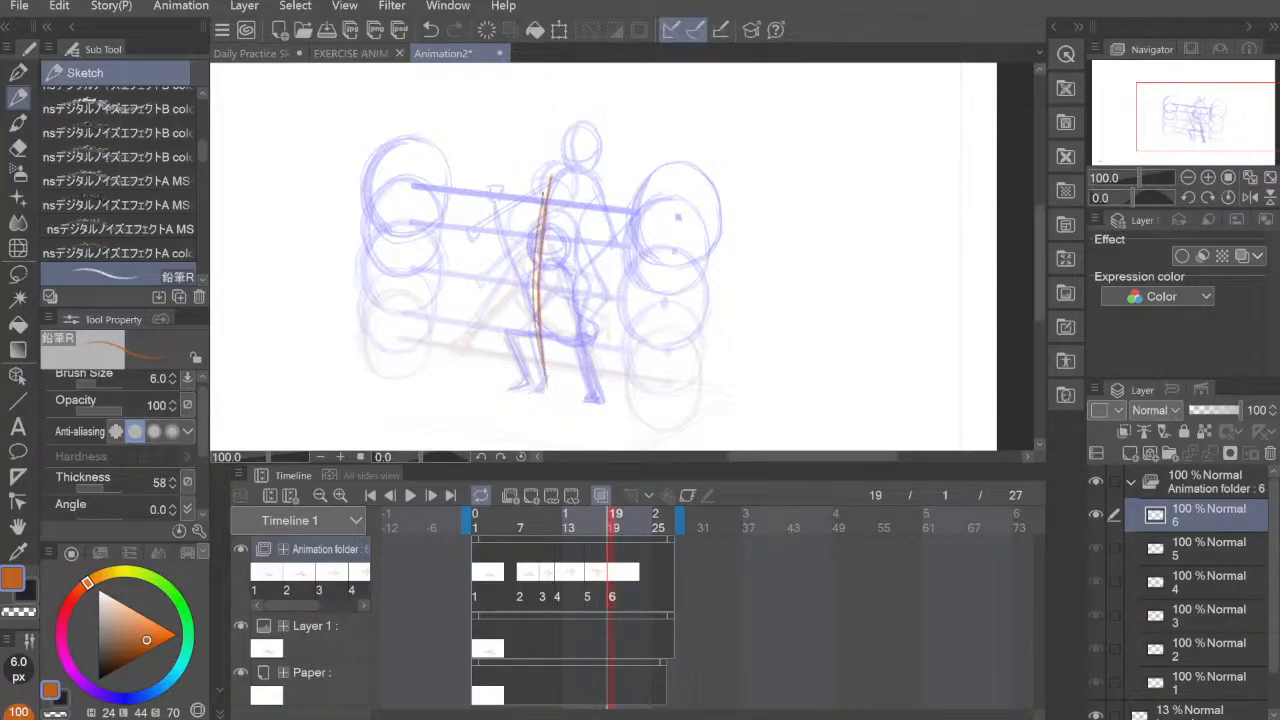
key("ctrl+z")
left_click_drag(538, 380, 549, 187)
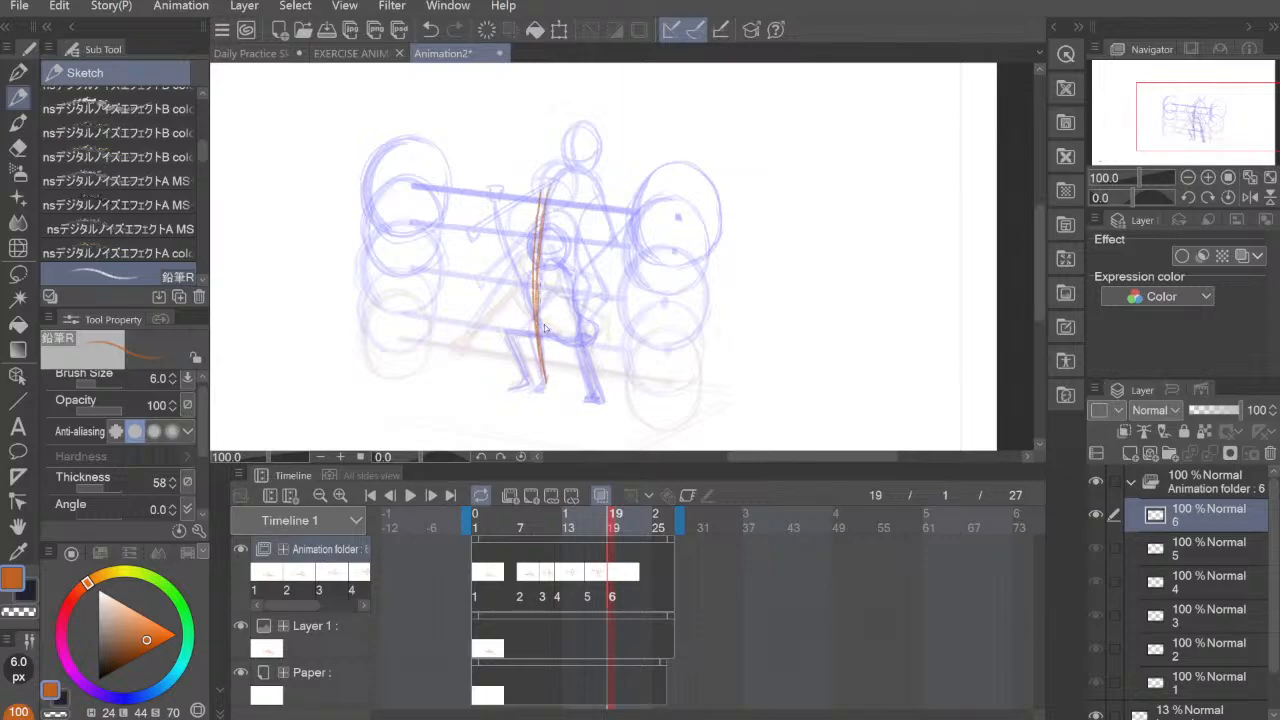
key("ctrl+z")
mouse_move(545, 378)
left_mouse_down()
mouse_move(533, 300)
mouse_move(543, 196)
left_mouse_up()
left_click_drag(545, 376, 541, 204)
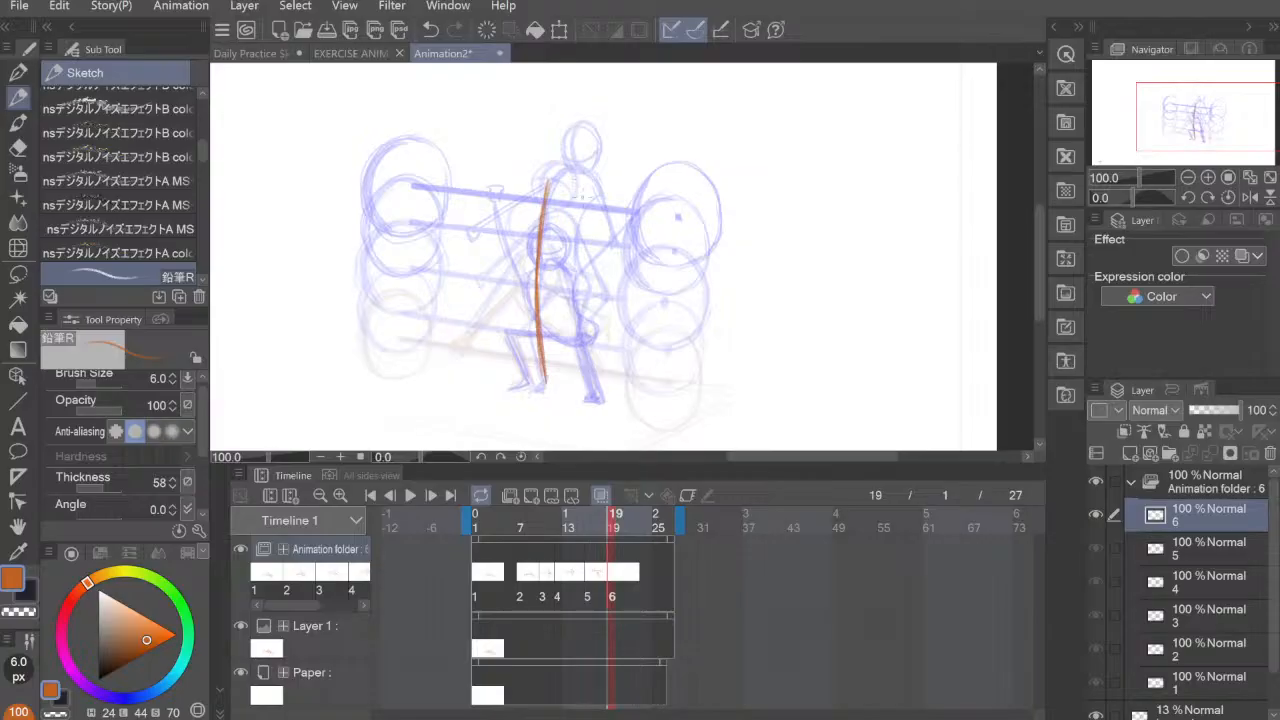
Step: Draw the sixth pose's right side from the shoulder through the waist down to the foot
left_click_drag(591, 184, 572, 308)
left_click_drag(573, 264, 594, 399)
mouse_move(586, 380)
left_mouse_down()
mouse_move(578, 215)
mouse_move(544, 180)
left_mouse_up()
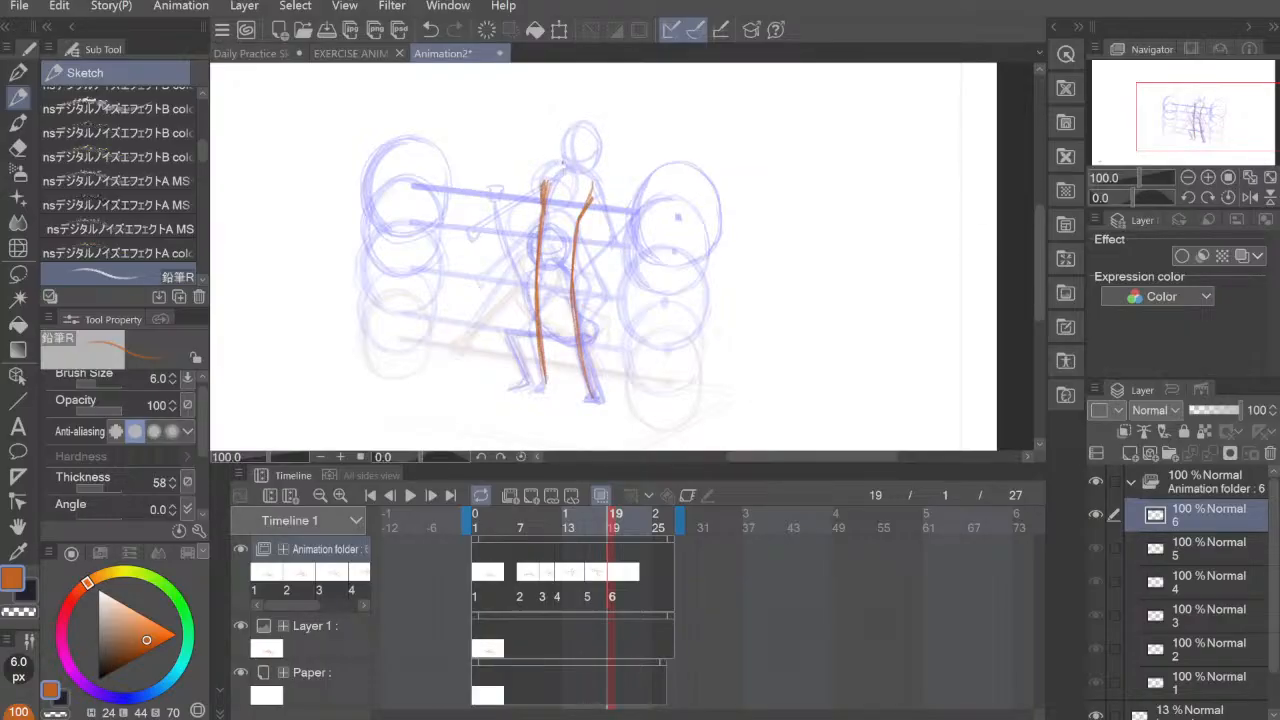
Step: Draw the sixth pose's oval head above the shoulders, just left of the fourth pose's head
mouse_move(560, 138)
left_mouse_down()
mouse_move(549, 178)
mouse_move(559, 133)
mouse_move(576, 172)
mouse_move(564, 182)
mouse_move(543, 147)
mouse_move(584, 178)
left_mouse_up()
mouse_move(560, 134)
left_mouse_down()
mouse_move(546, 166)
mouse_move(546, 154)
left_mouse_up()
left_click_drag(587, 148, 578, 184)
left_click_drag(562, 130, 586, 186)
left_click_drag(576, 130, 544, 178)
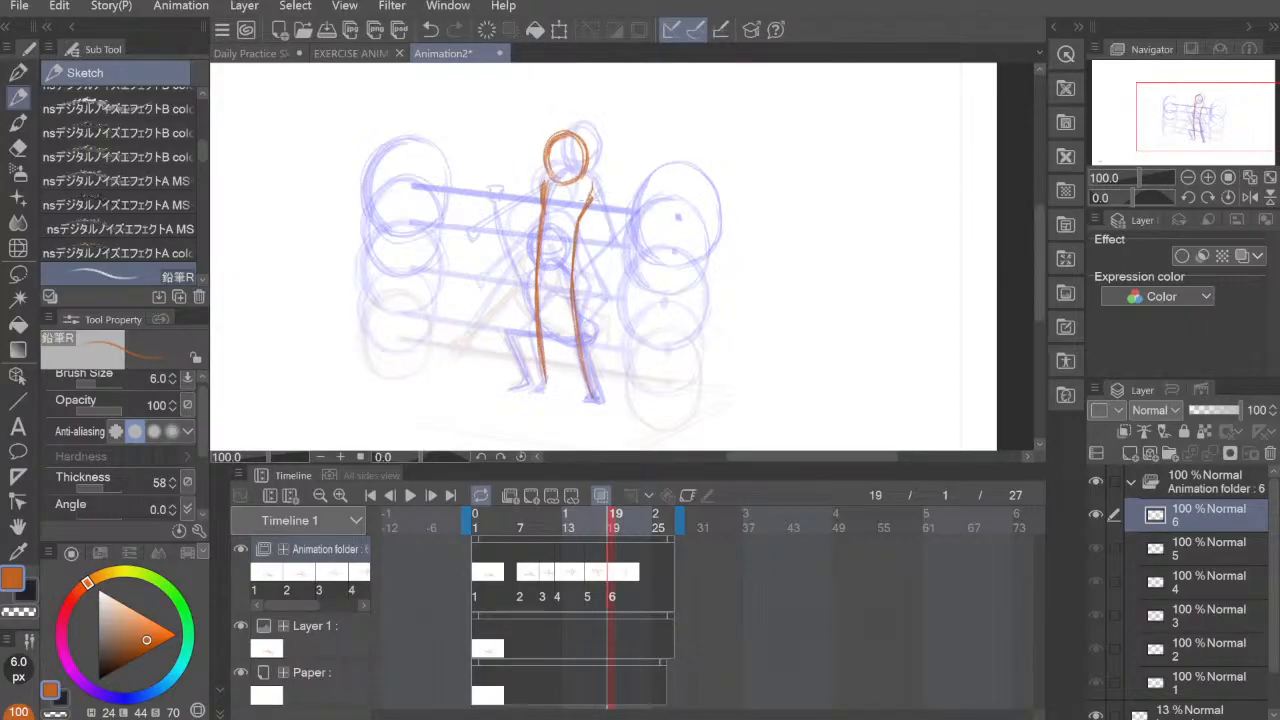
Step: Draw the sixth pose's arms raised overhead in a V, and add the shoulder line and feet
left_click_drag(604, 182, 648, 130)
left_click_drag(592, 188, 655, 122)
left_click_drag(537, 186, 523, 124)
key("ctrl+z")
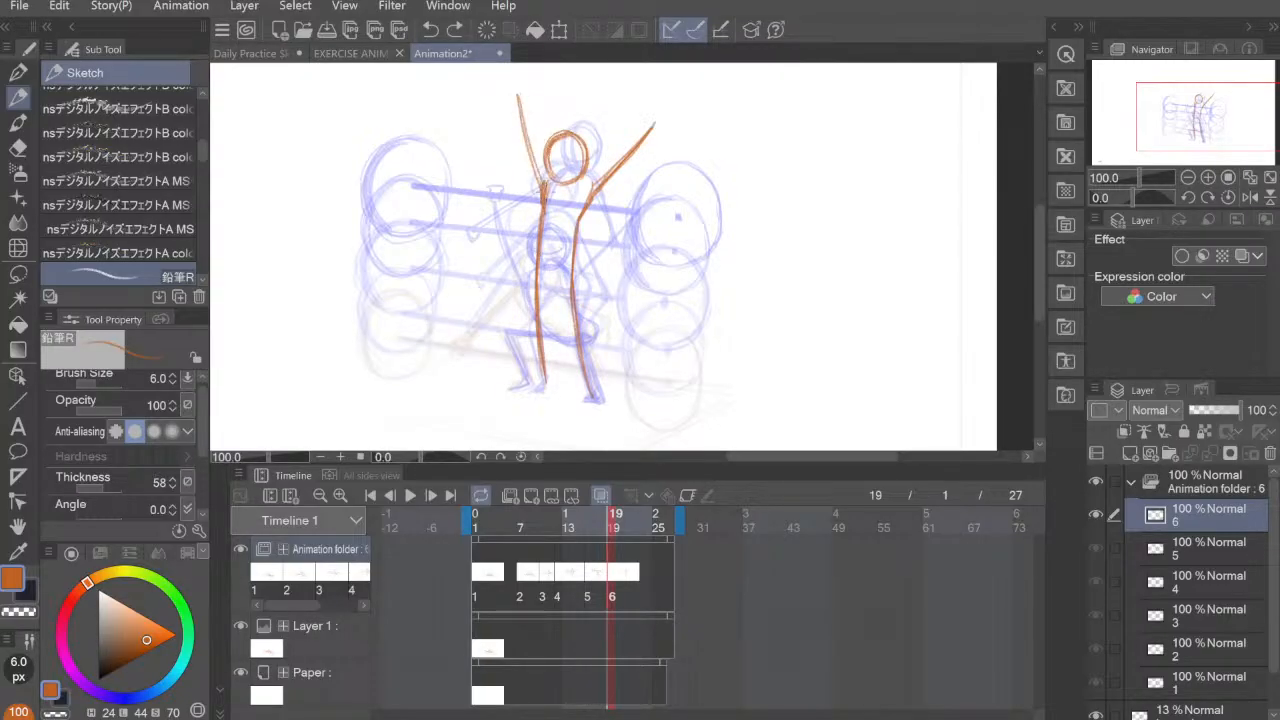
key("ctrl+z")
left_click_drag(540, 190, 508, 110)
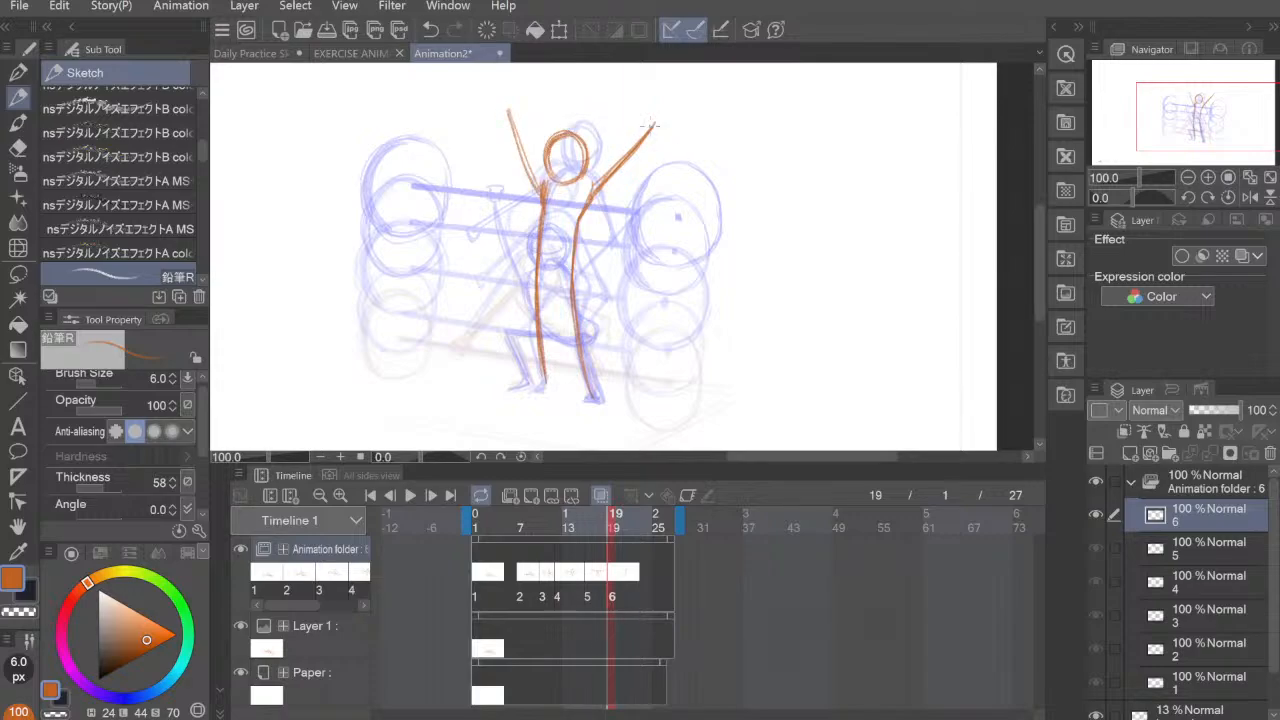
key("ctrl+z")
key("ctrl+z")
left_click_drag(494, 112, 540, 188)
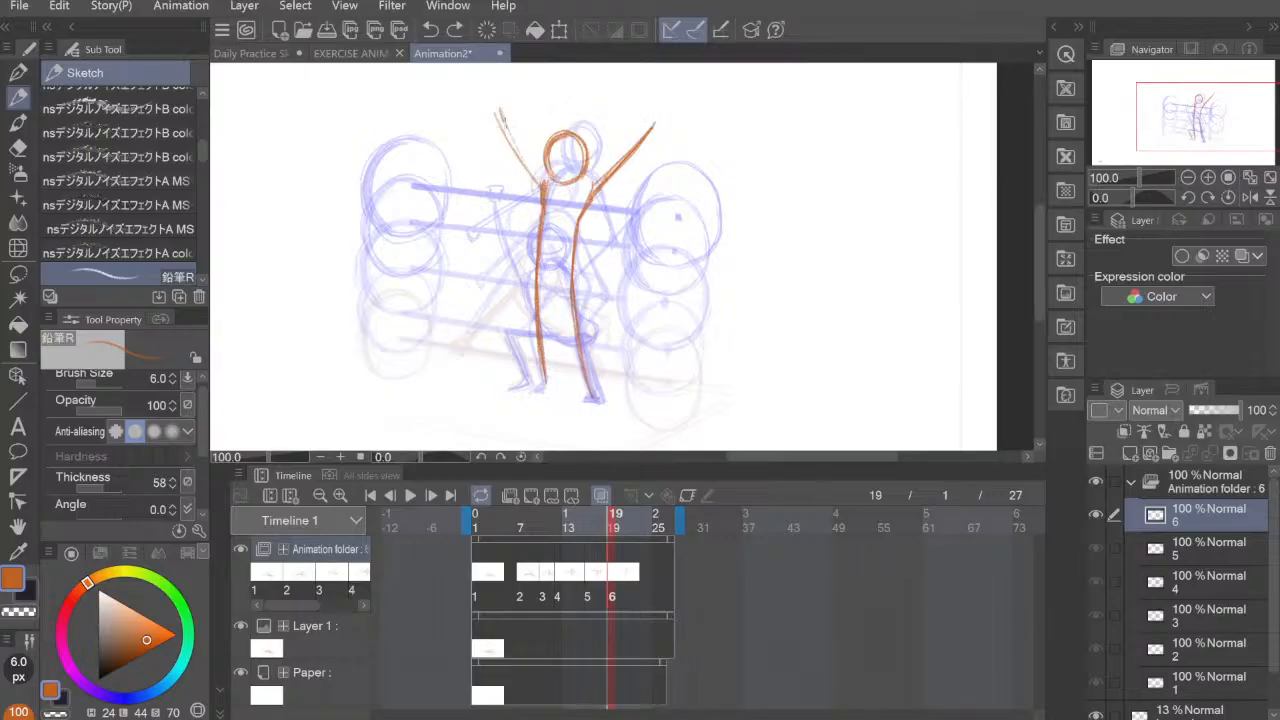
left_click_drag(504, 116, 540, 200)
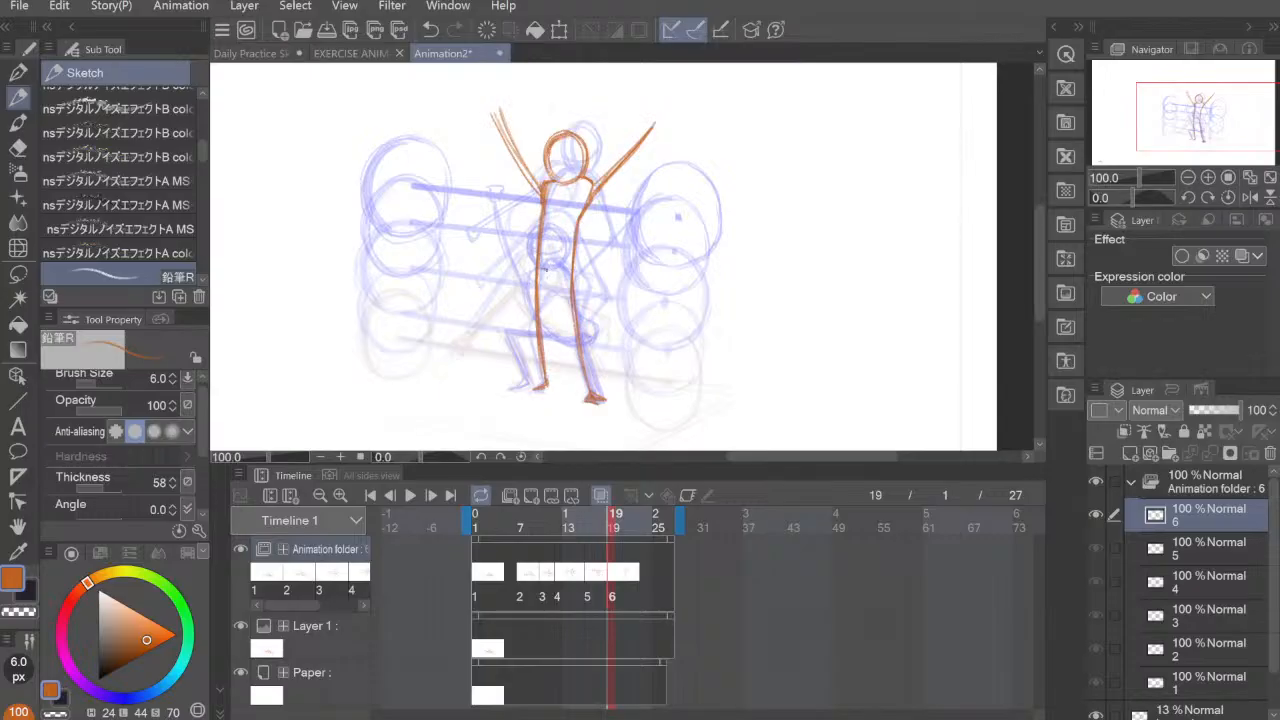
Step: Draw the sixth pose's hip line and refine the raised left arm, erasing its extra lines and adding a hand
left_click_drag(545, 266, 568, 266)
left_click_drag(498, 112, 544, 206)
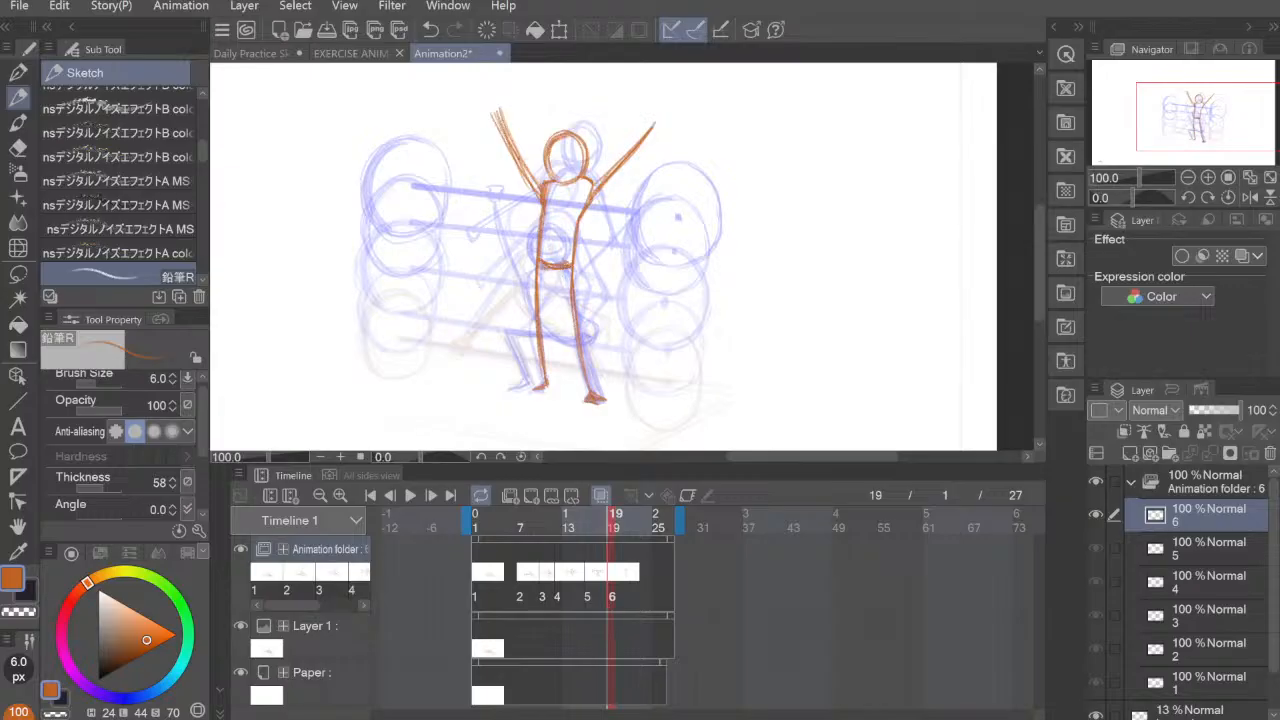
key("e")
left_click_drag(492, 112, 534, 196)
left_click_drag(504, 132, 520, 168)
key("p")
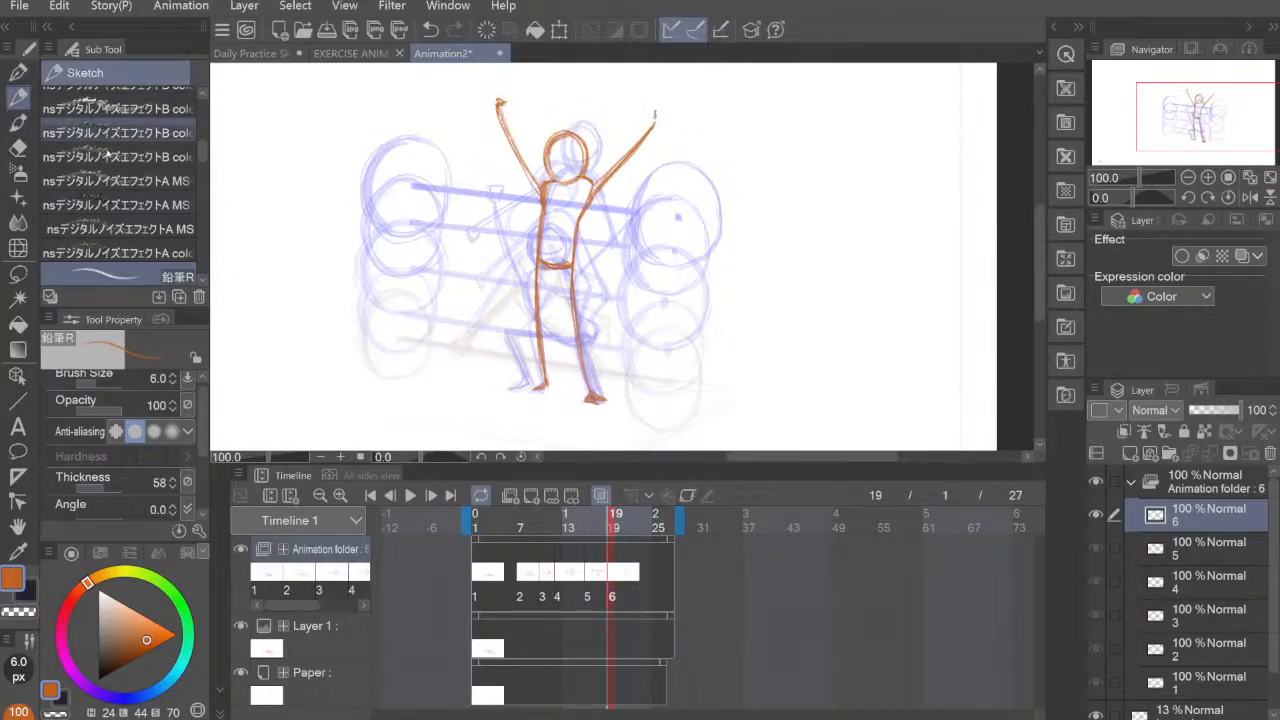
Step: Draw the sixth pose's straight barbell bar across both raised hands with a 25 px brush
key("bracketright")
key("bracketright")
key("bracketright")
key("bracketright")
key("bracketright")
key("bracketright")
key("bracketright")
key("bracketright")
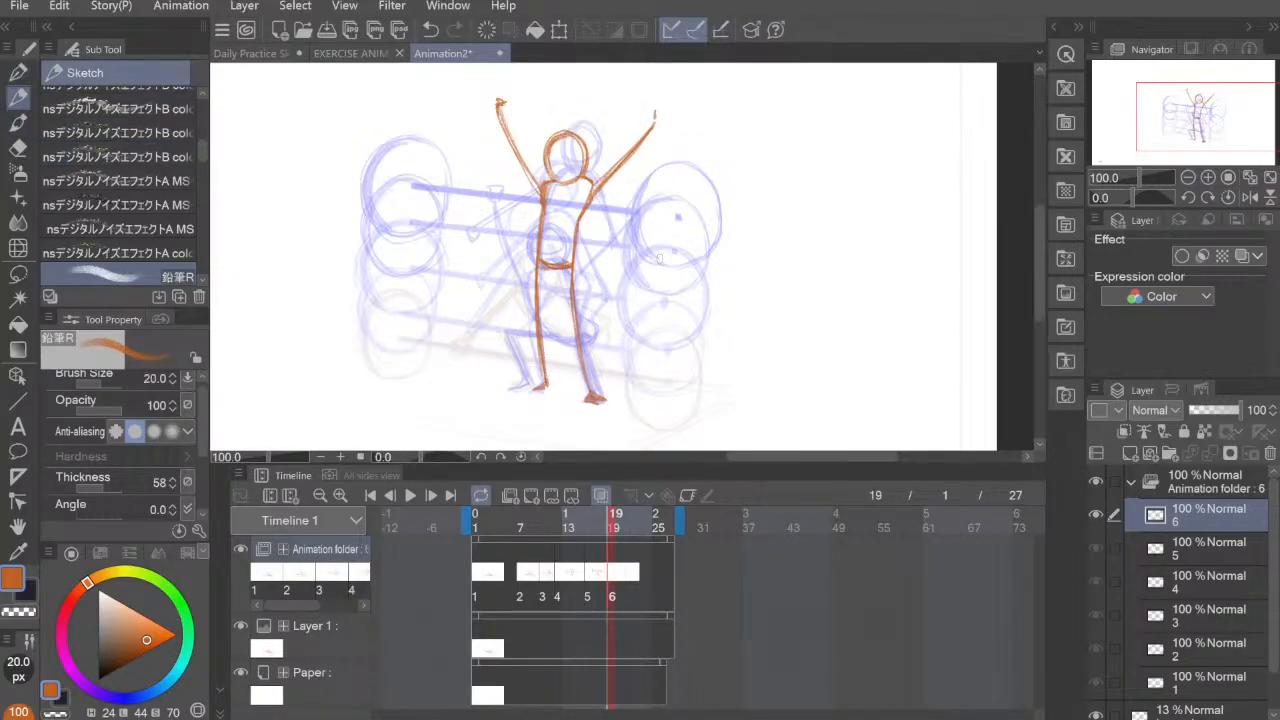
mouse_move(656, 265)
left_mouse_down()
mouse_move(675, 296)
mouse_move(668, 340)
left_mouse_up()
key("ctrl+z")
left_click(405, 96)
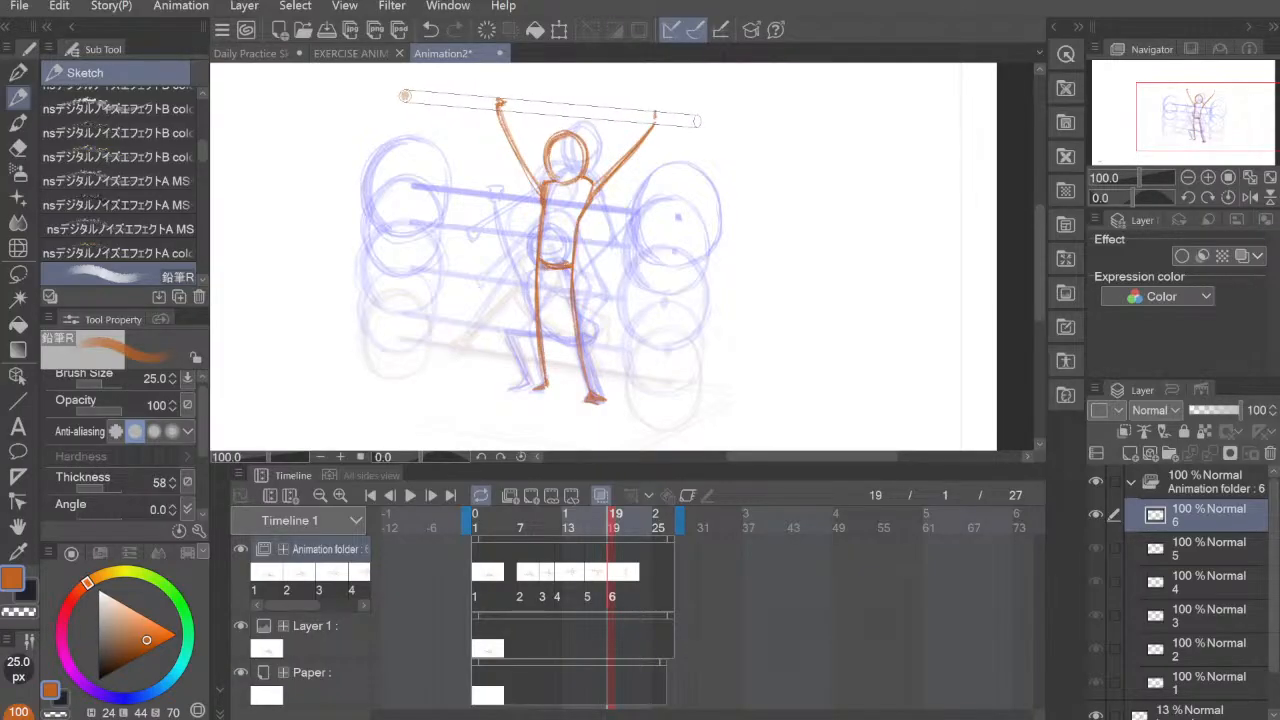
left_click(697, 121, "shift")
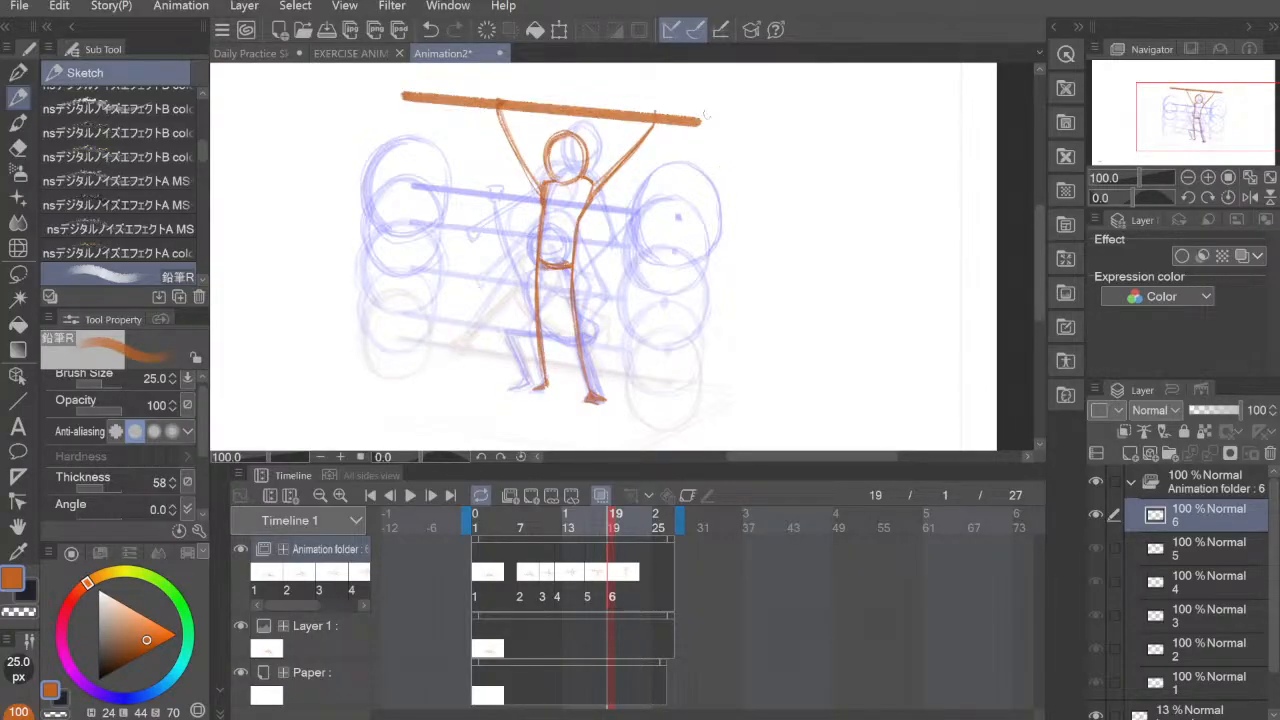
Step: Finish the right end of the sixth pose's bar with a dab and reduce the brush size to 7 px
left_click_drag(702, 124, 702, 124)
key("bracketleft")
key("bracketleft")
key("bracketleft")
key("bracketleft")
key("bracketleft")
key("bracketleft")
key("bracketleft")
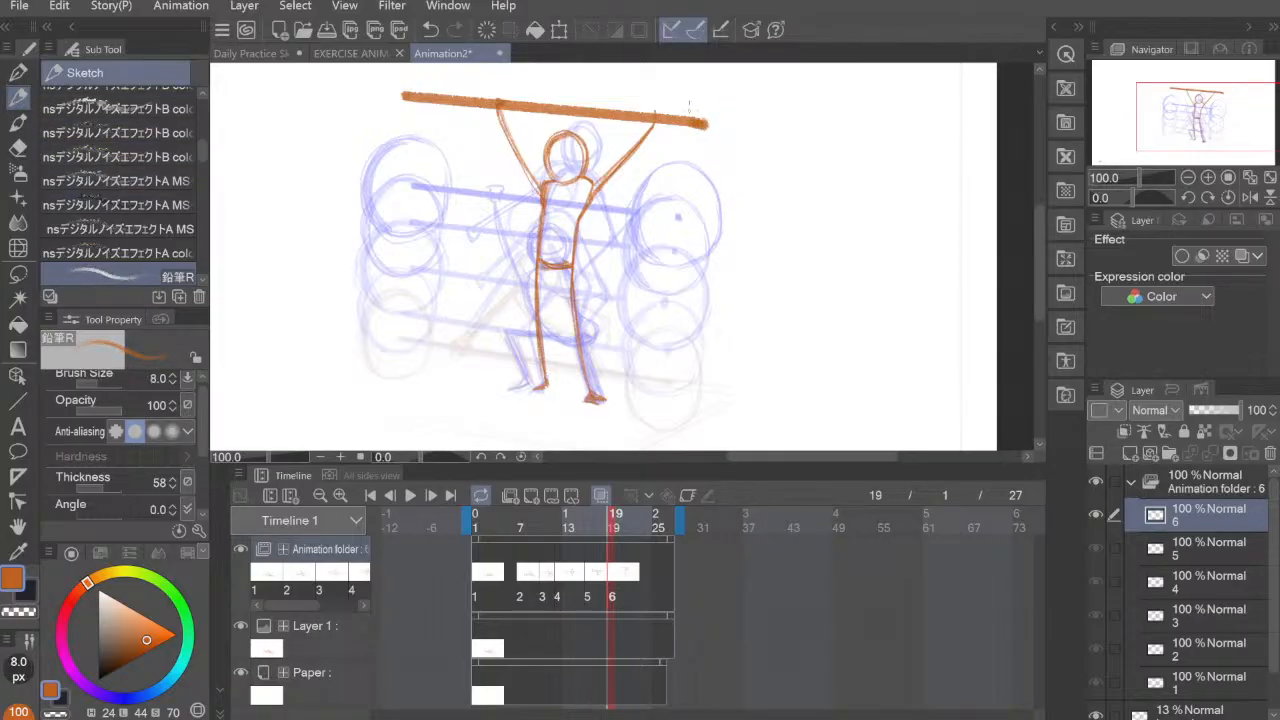
mouse_move(663, 96)
left_mouse_down()
mouse_move(642, 160)
mouse_move(680, 198)
mouse_move(704, 150)
mouse_move(660, 92)
left_mouse_up()
left_click_drag(655, 198, 650, 142)
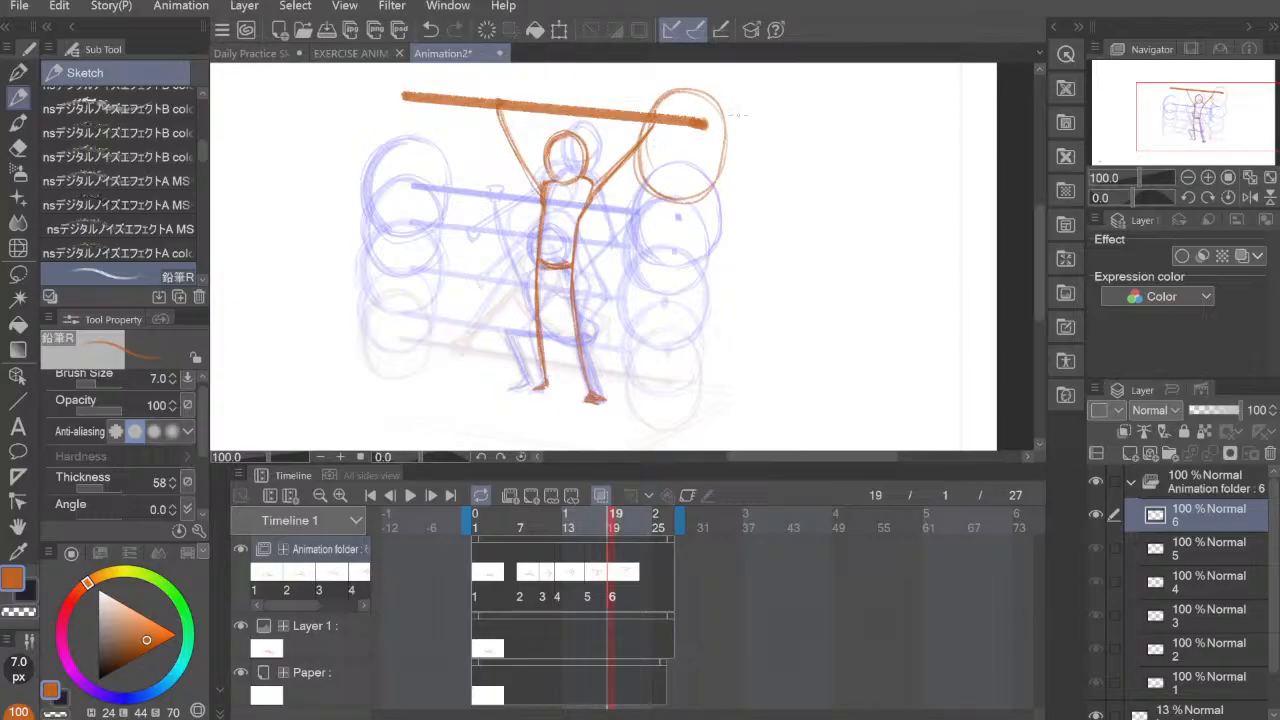
key("ctrl+z")
key("ctrl+z")
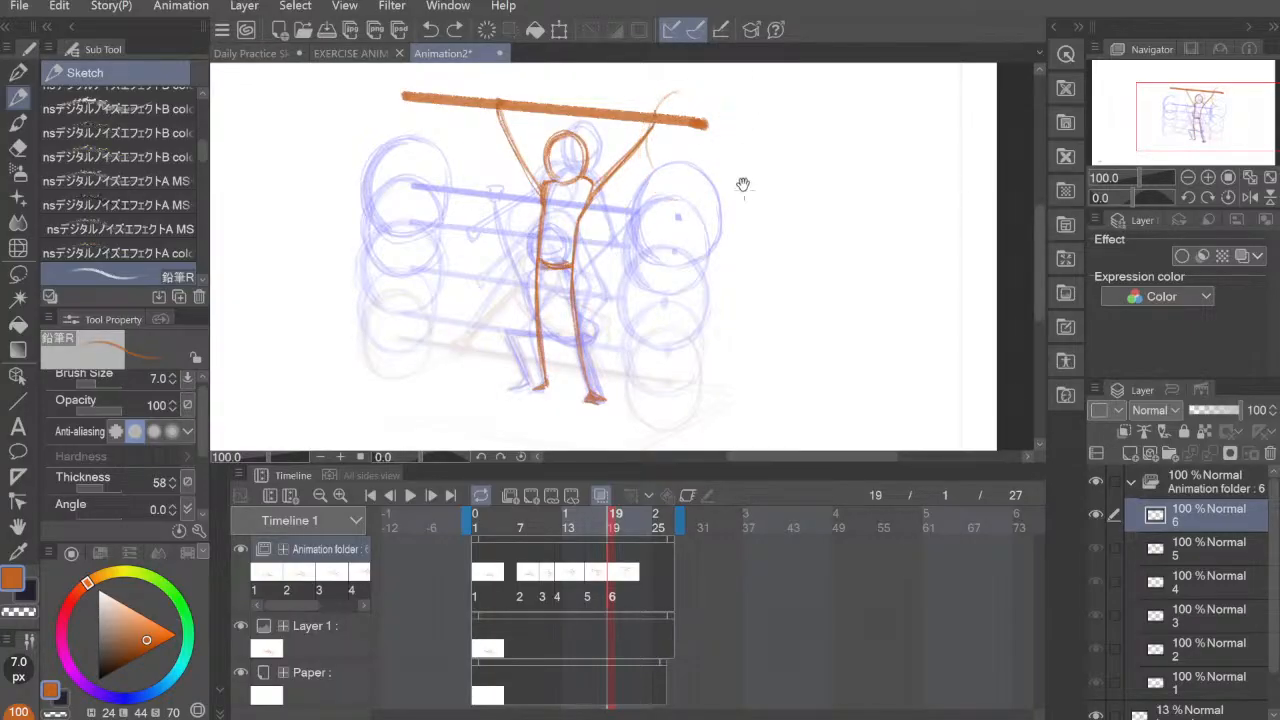
left_click_drag(740, 186, 730, 187)
mouse_move(656, 104)
left_mouse_down()
mouse_move(662, 190)
mouse_move(658, 104)
mouse_move(702, 196)
mouse_move(712, 110)
mouse_move(688, 214)
left_mouse_up()
mouse_move(630, 166)
left_mouse_down()
mouse_move(662, 102)
mouse_move(700, 208)
mouse_move(623, 166)
left_mouse_up()
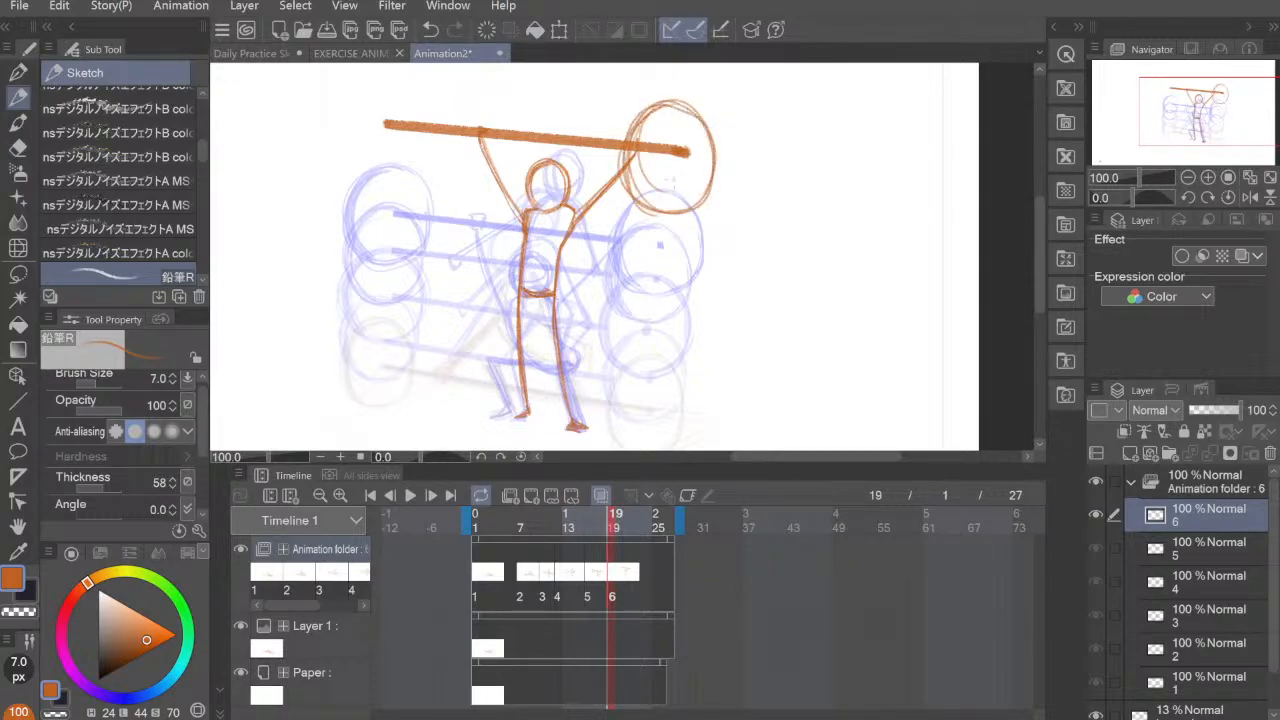
key("ctrl+z")
key("ctrl+z")
key("ctrl+z")
key("ctrl+z")
key("ctrl+z")
key("ctrl+z")
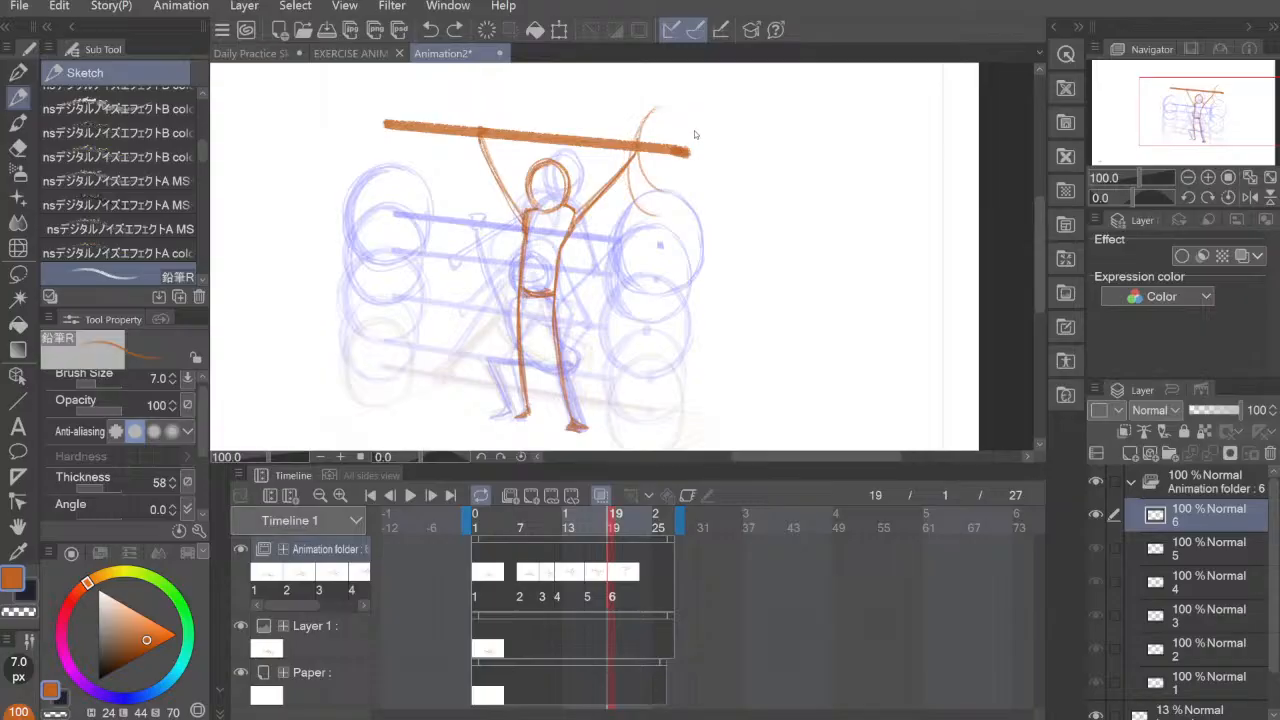
key("ctrl+z")
mouse_move(663, 106)
left_mouse_down()
mouse_move(645, 178)
mouse_move(662, 201)
left_mouse_up()
mouse_move(650, 190)
left_mouse_down()
mouse_move(670, 95)
mouse_move(694, 207)
mouse_move(722, 160)
mouse_move(648, 105)
mouse_move(680, 215)
mouse_move(622, 162)
left_mouse_up()
mouse_move(646, 214)
left_mouse_down()
mouse_move(692, 106)
mouse_move(712, 177)
mouse_move(696, 207)
left_mouse_up()
mouse_move(676, 218)
left_mouse_down()
mouse_move(715, 122)
mouse_move(643, 114)
left_mouse_up()
key("ctrl+z")
key("ctrl+z")
key("ctrl+z")
key("ctrl+z")
key("ctrl+z")
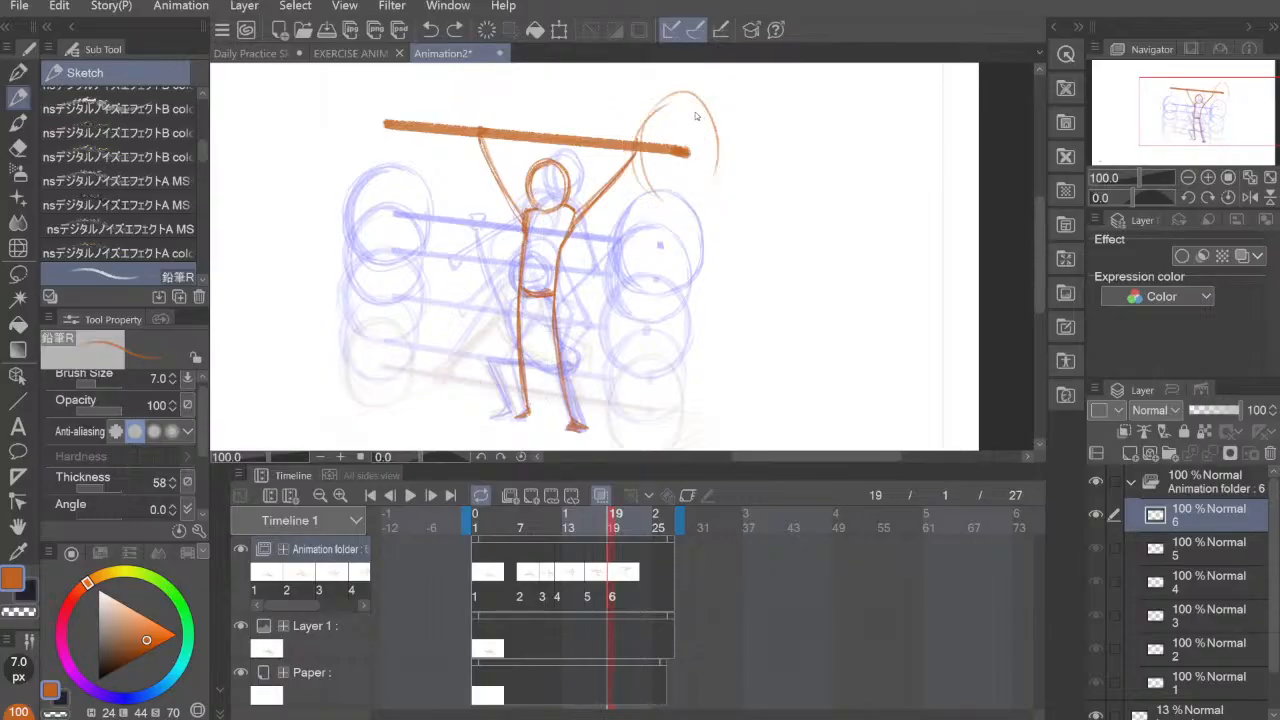
key("ctrl+z")
key("ctrl+z")
Step: Draw the sixth pose's large round plate around the bar's right end and erase the bar inside it, keeping the center dot
mouse_move(665, 92)
left_mouse_down()
mouse_move(632, 138)
mouse_move(654, 95)
mouse_move(690, 196)
mouse_move(634, 184)
mouse_move(630, 155)
mouse_move(669, 80)
mouse_move(716, 170)
mouse_move(622, 112)
mouse_move(662, 205)
mouse_move(632, 104)
left_mouse_up()
mouse_move(634, 180)
left_mouse_down()
mouse_move(652, 86)
mouse_move(668, 206)
left_mouse_up()
mouse_move(656, 82)
left_mouse_down()
mouse_move(662, 205)
mouse_move(684, 204)
left_mouse_up()
key("e")
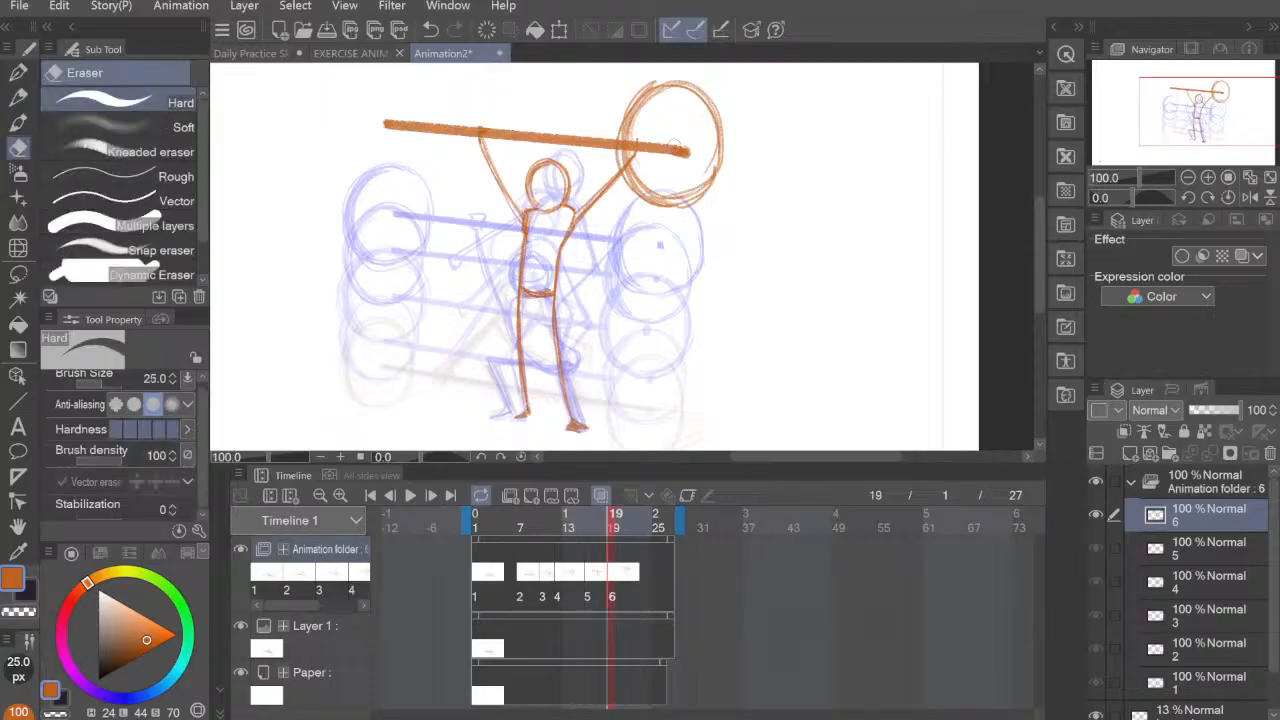
mouse_move(680, 150)
left_mouse_down()
mouse_move(640, 150)
mouse_move(646, 165)
mouse_move(633, 142)
mouse_move(639, 168)
mouse_move(638, 136)
left_mouse_up()
Step: Draw the sixth pose's round plate around the bar's left end with the 7 px pencil, thickening its left edge
key("p")
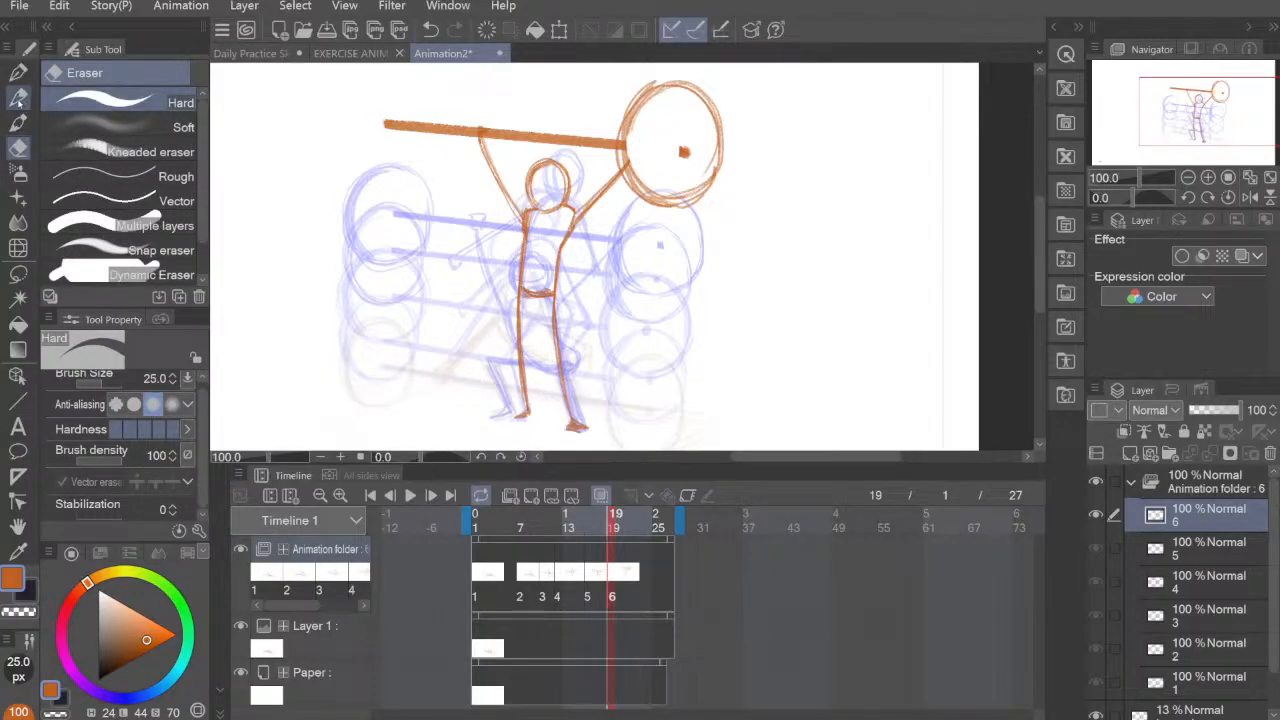
mouse_move(376, 86)
left_mouse_down()
mouse_move(362, 166)
mouse_move(372, 76)
mouse_move(404, 72)
mouse_move(414, 87)
mouse_move(362, 170)
mouse_move(432, 168)
mouse_move(352, 150)
mouse_move(446, 112)
mouse_move(418, 169)
left_mouse_up()
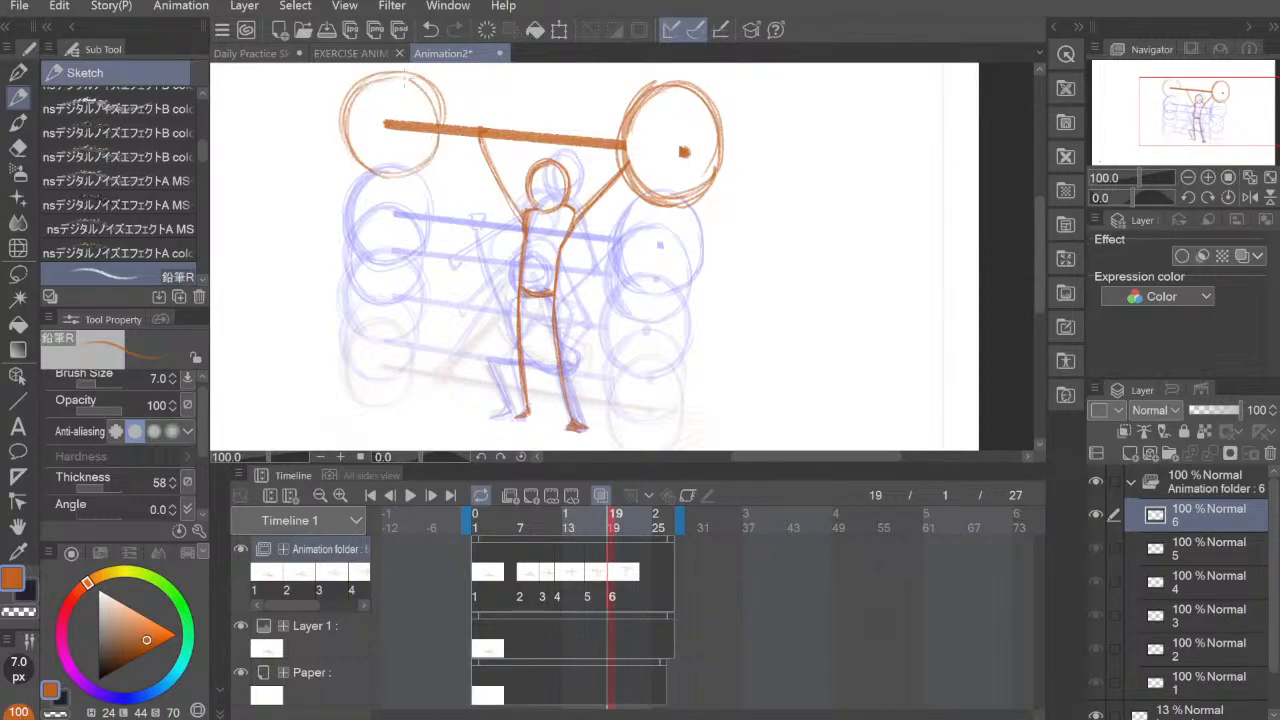
mouse_move(349, 136)
left_mouse_down()
mouse_move(412, 75)
mouse_move(378, 170)
mouse_move(366, 84)
mouse_move(376, 172)
left_mouse_up()
mouse_move(371, 79)
left_mouse_down()
mouse_move(352, 138)
mouse_move(376, 179)
left_mouse_up()
left_click_drag(782, 384, 784, 376)
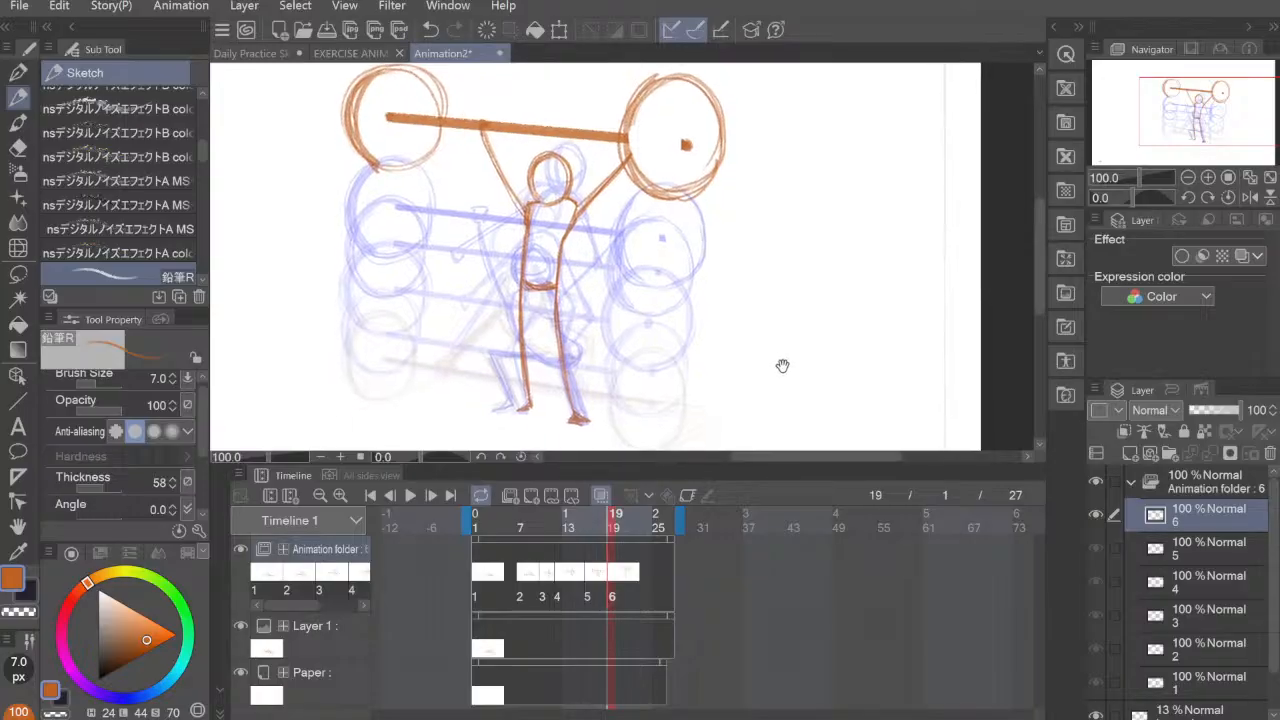
Step: Step through cels 1 to 6 on the timeline to check the progression of the lift
left_click(478, 574)
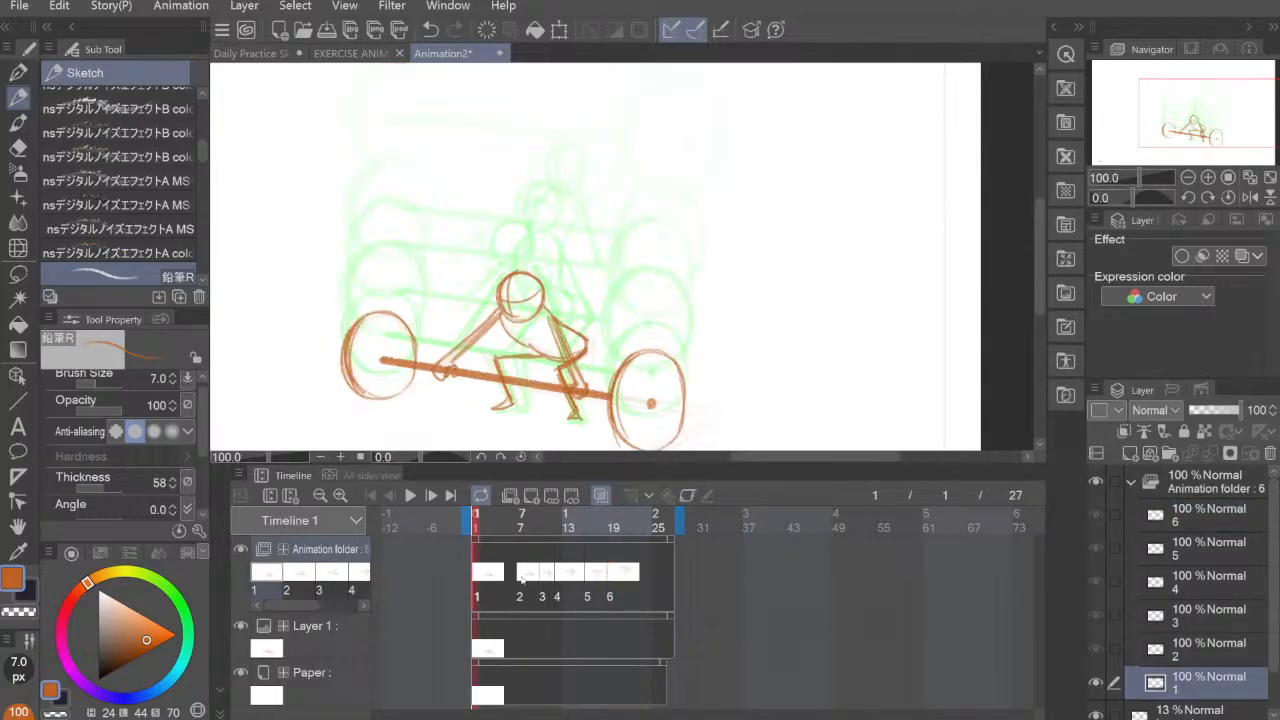
left_click(522, 578)
left_click(545, 578)
left_click(562, 580)
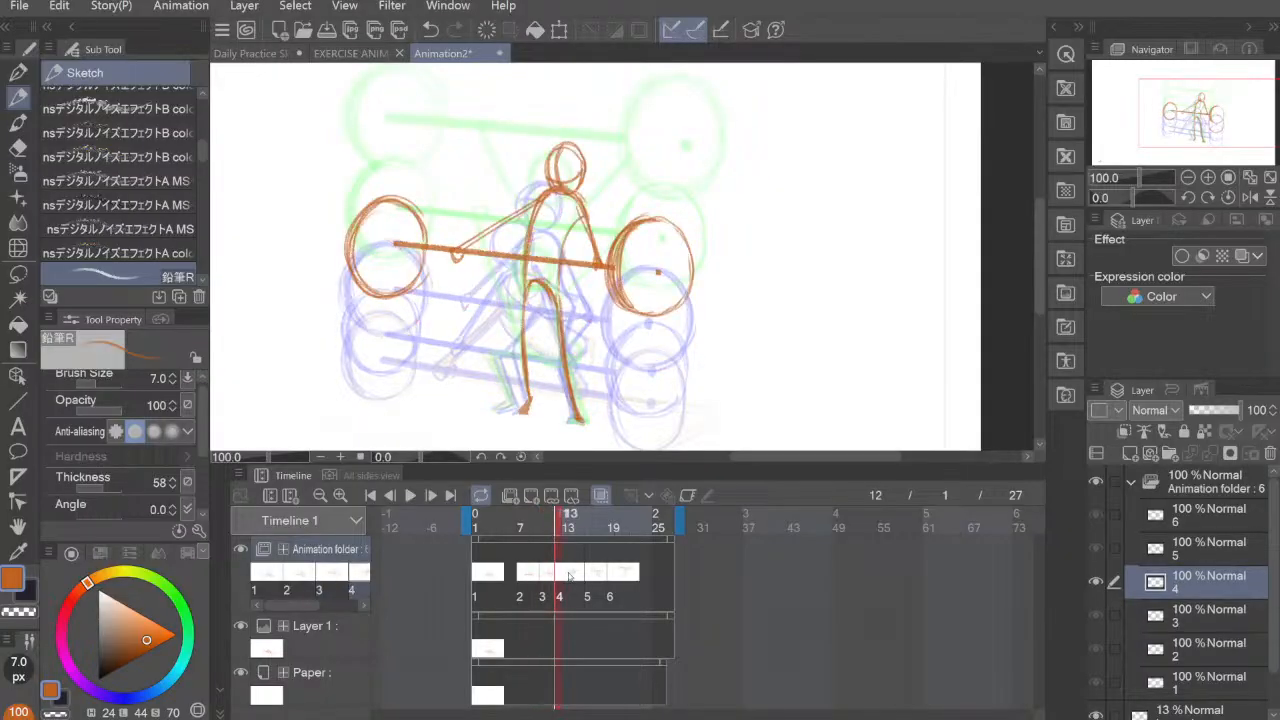
left_click(593, 578)
left_click(612, 576)
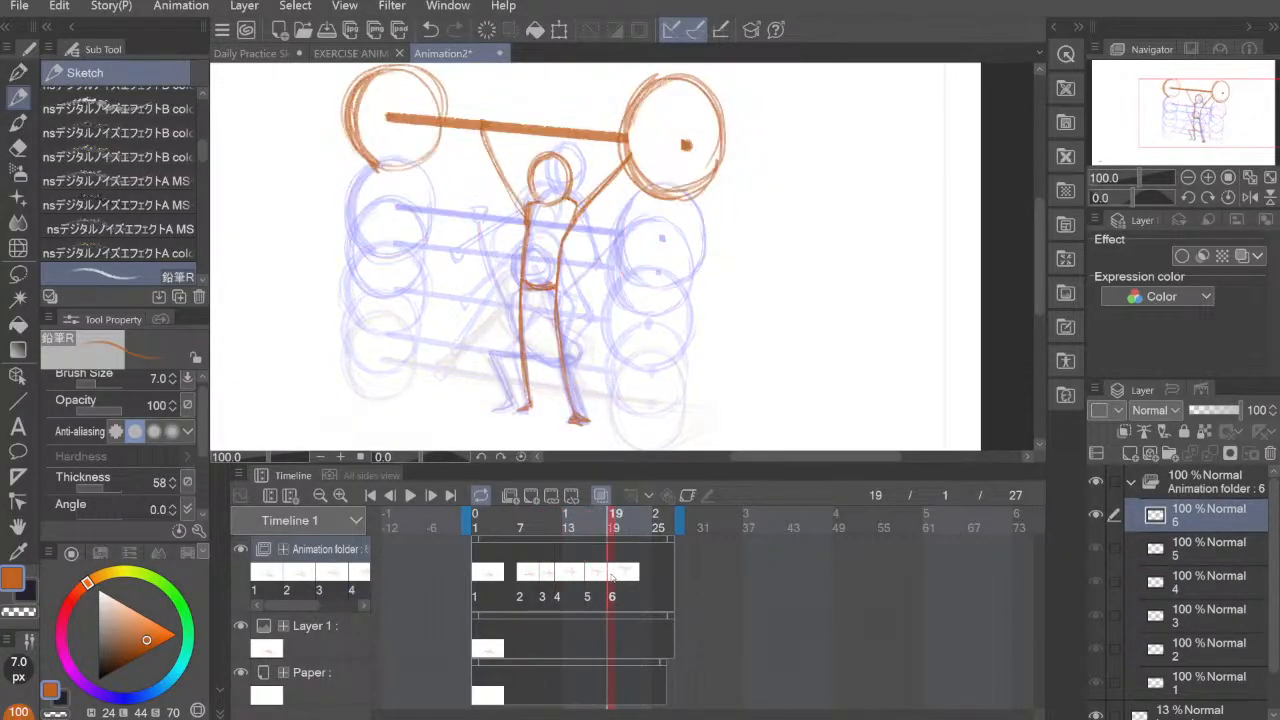
Step: Shorten the animation to end at frame 20
left_click(602, 586)
left_click(630, 541)
left_click_drag(629, 541, 622, 527)
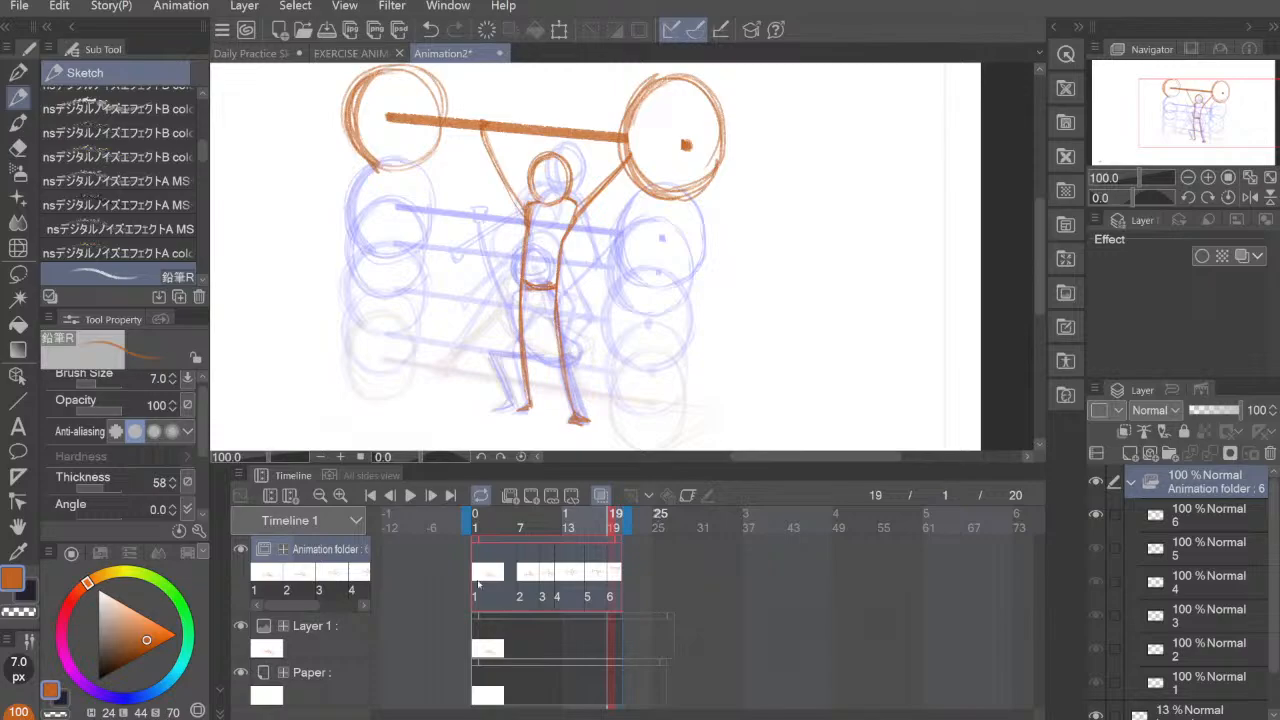
Step: Play the animation from cel 1 to check the timing of the lift, and stop it
left_click_drag(478, 585, 521, 578)
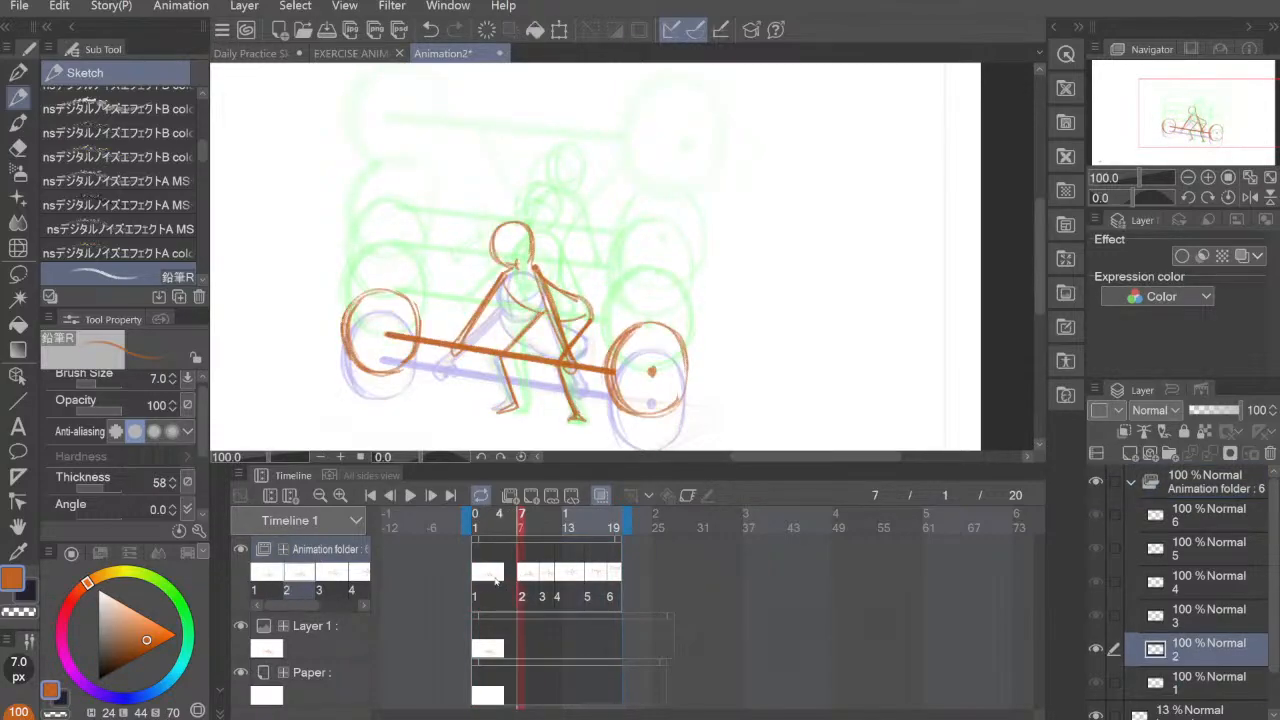
left_click(477, 580)
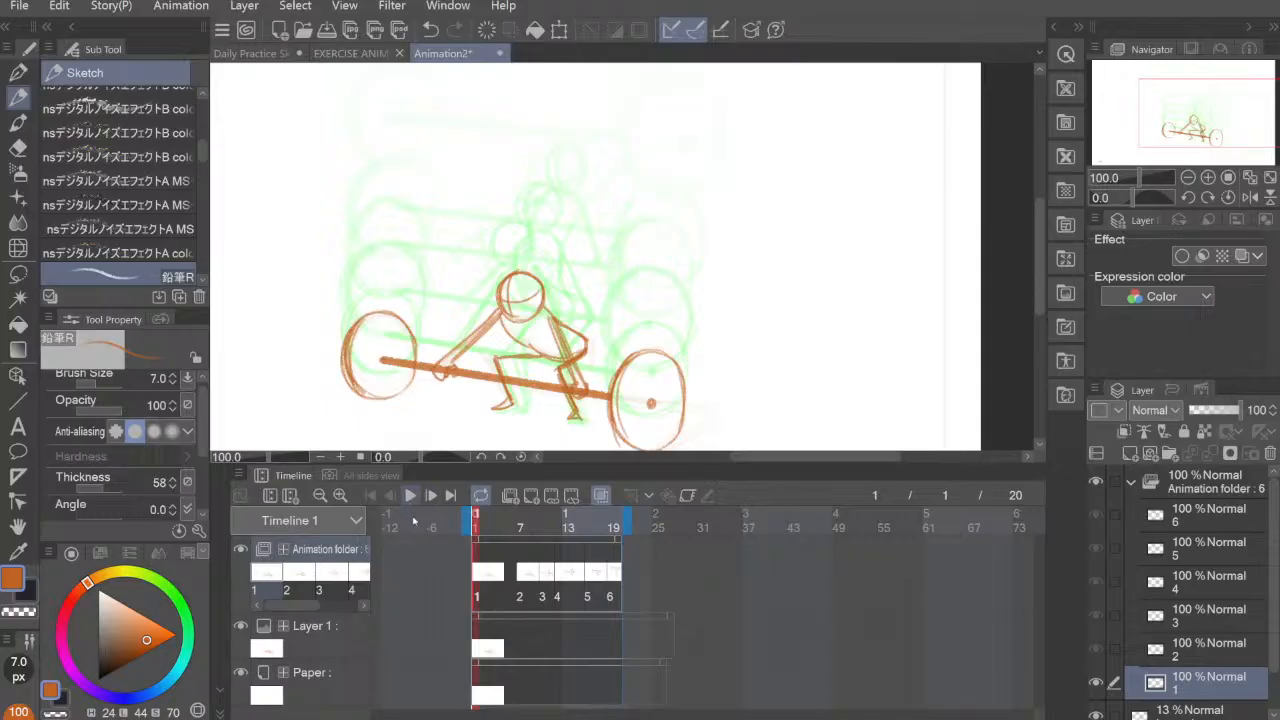
left_click(410, 495)
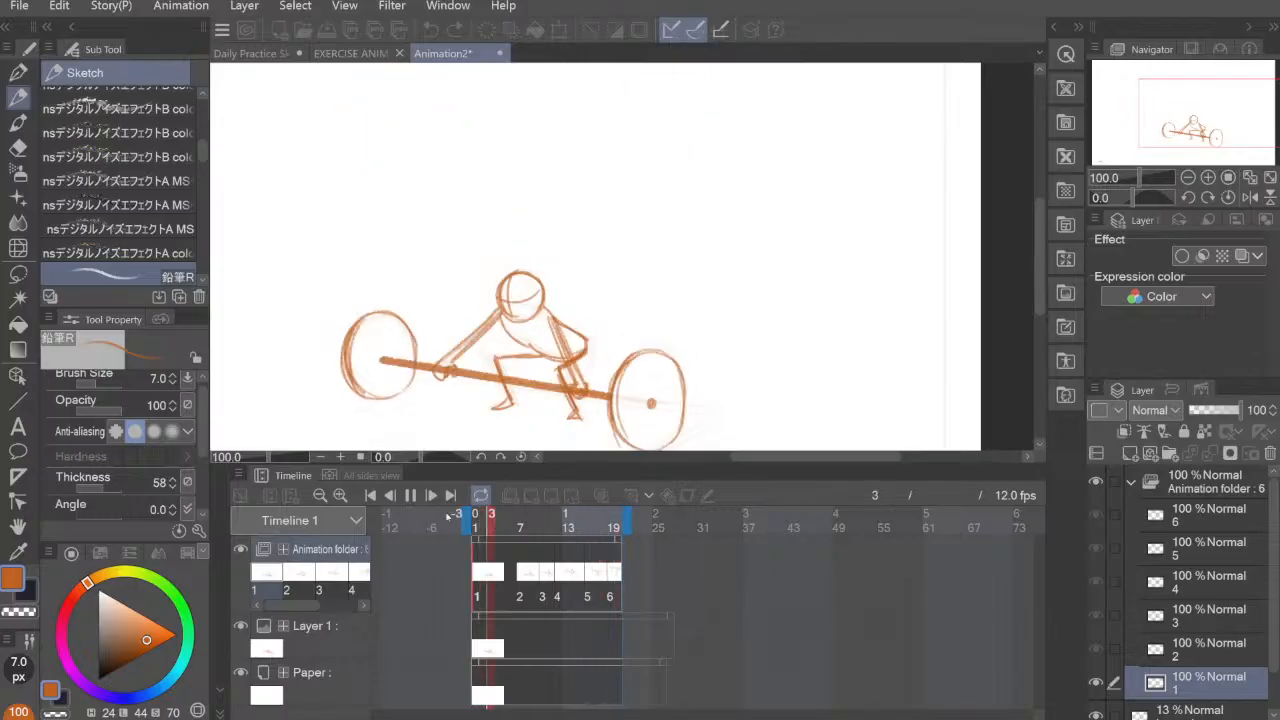
left_click(410, 495)
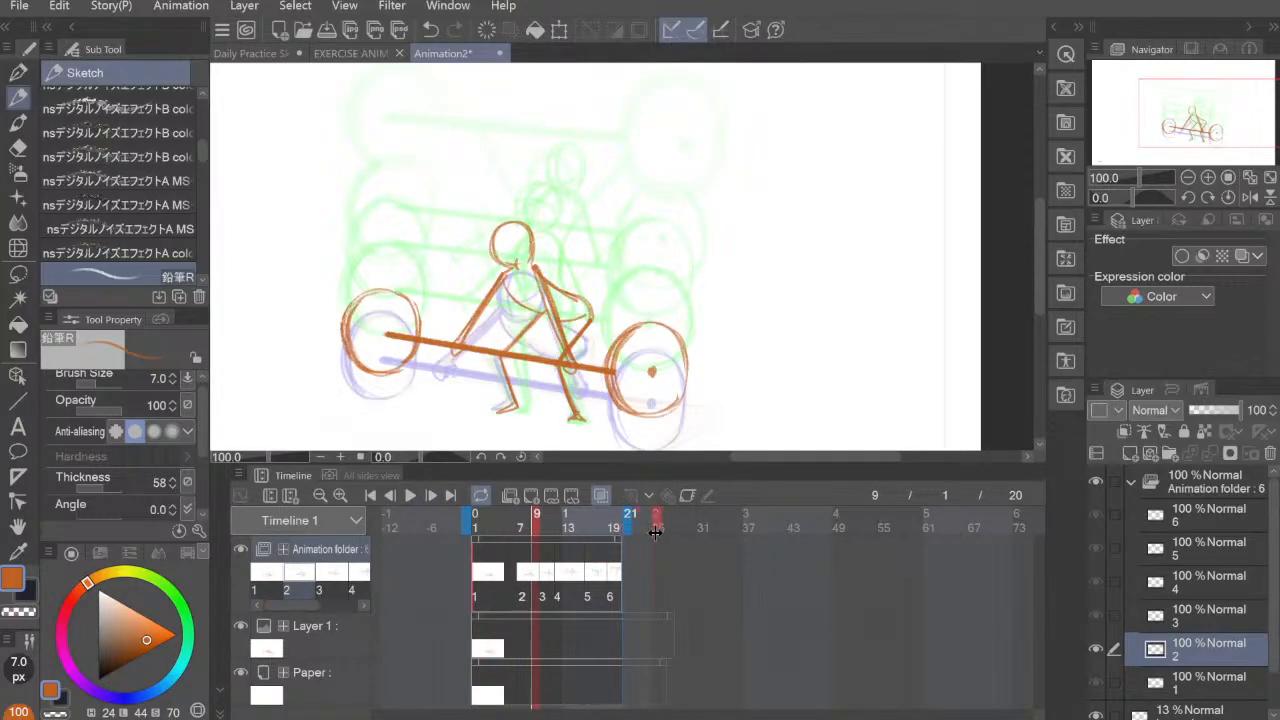
Step: Set the animation's length to 23 frames and preview it, turning off looped playback
mouse_move(655, 530)
left_mouse_down()
mouse_move(651, 518)
mouse_move(622, 539)
mouse_move(642, 539)
left_mouse_up()
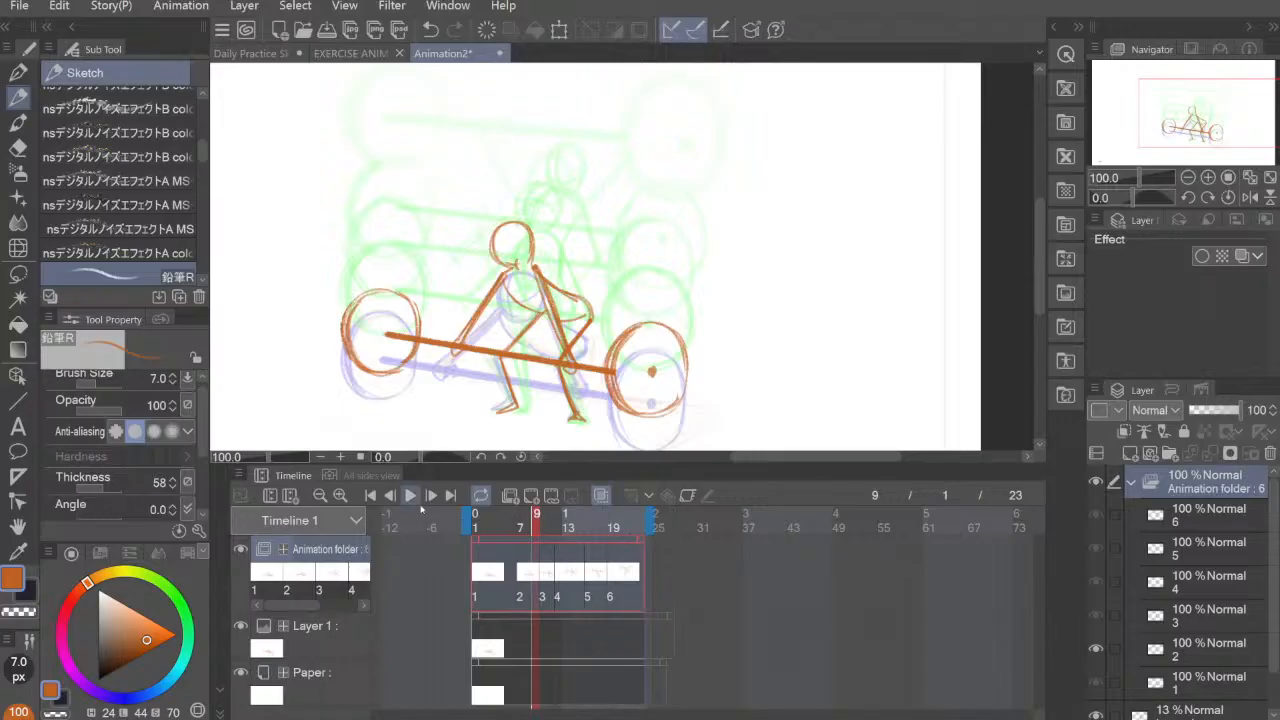
left_click(410, 496)
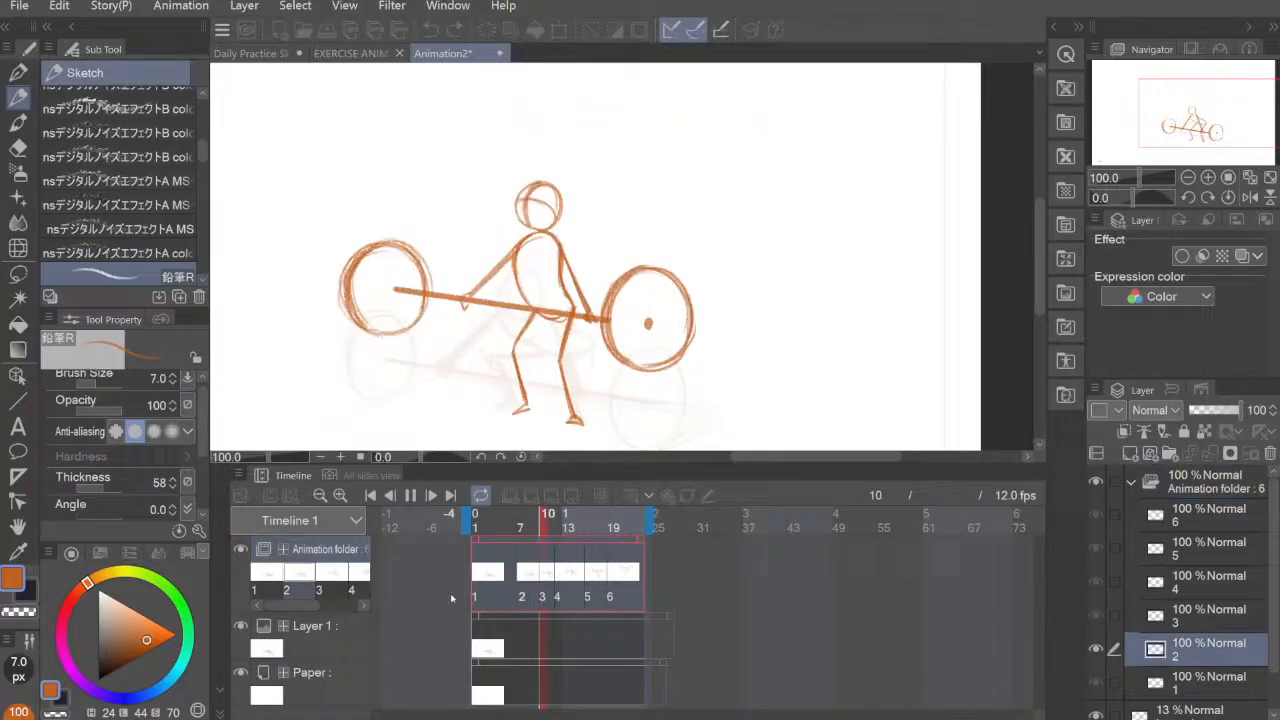
left_click(480, 495)
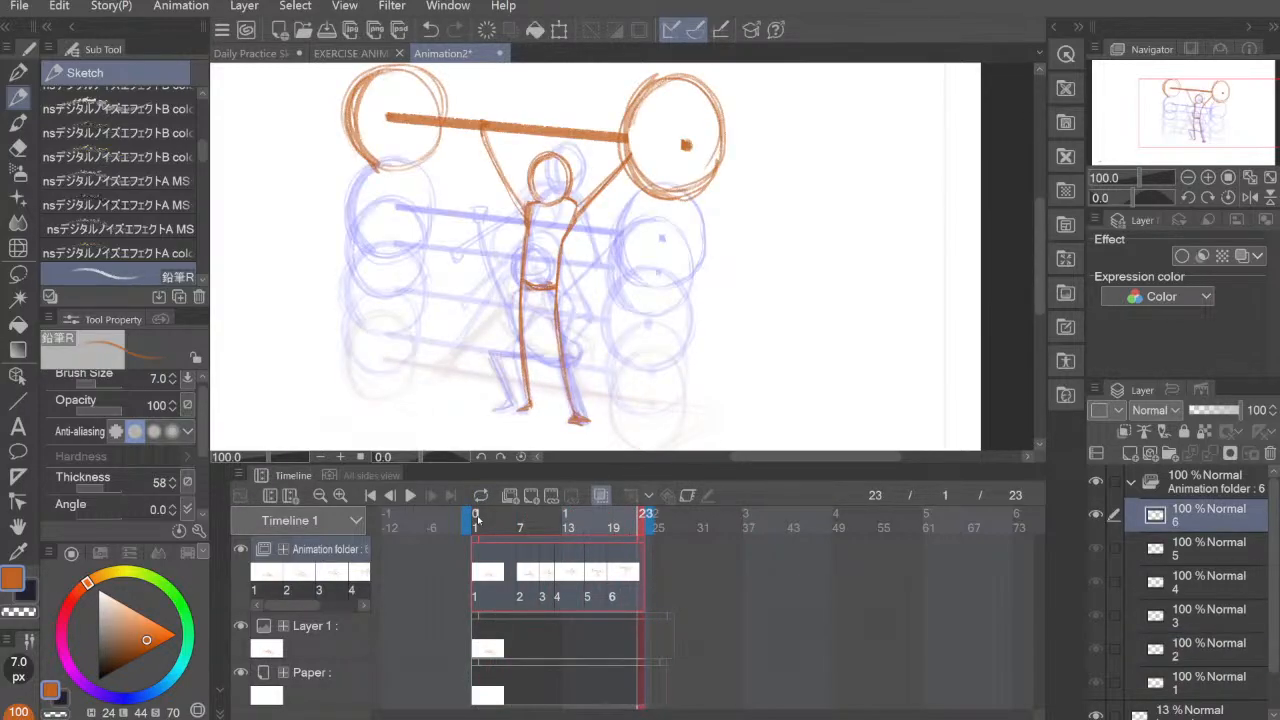
left_click(410, 495)
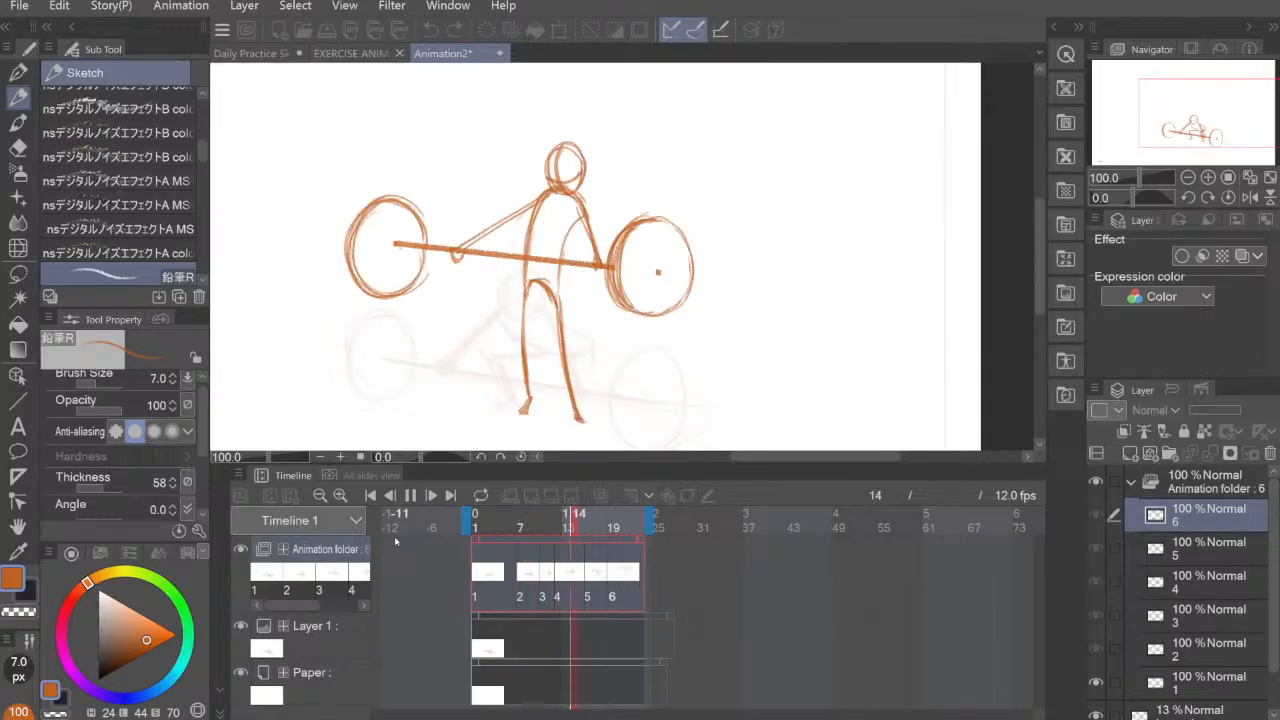
Step: Go back to cel 1 and set the onion skin to 1 previous and 1 next cel
left_click(481, 580)
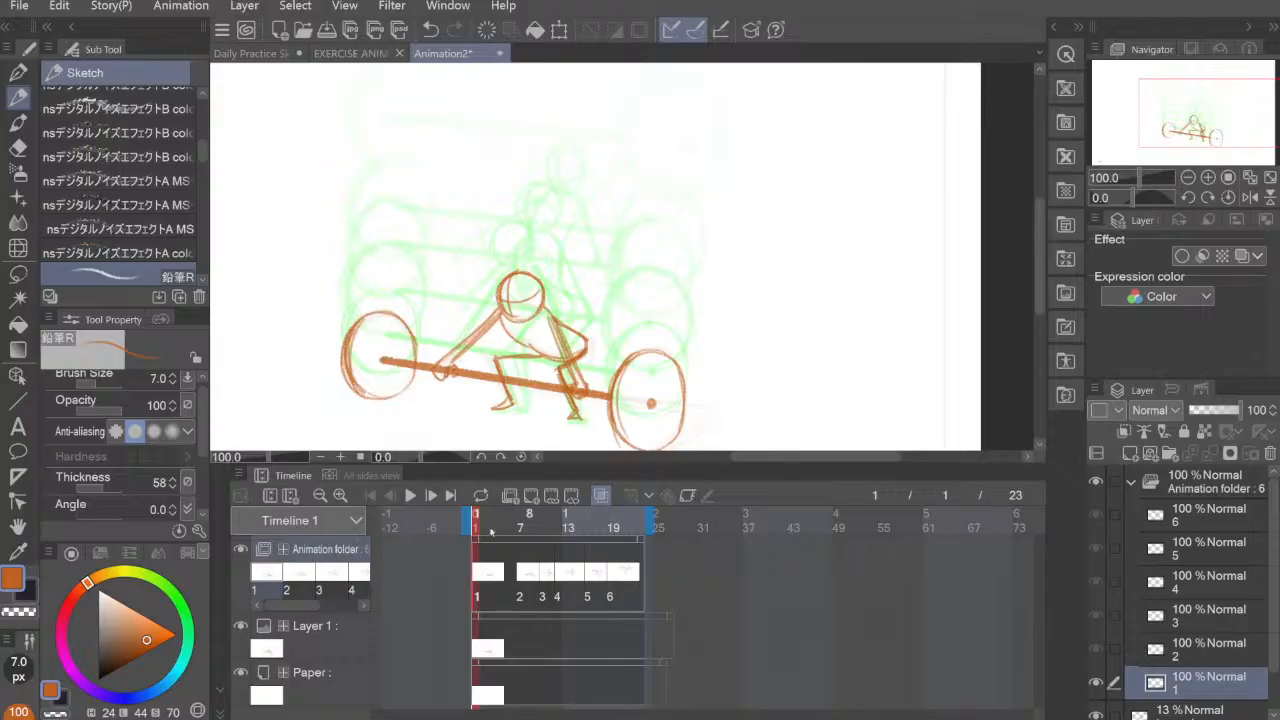
left_click(240, 474)
mouse_move(430, 255)
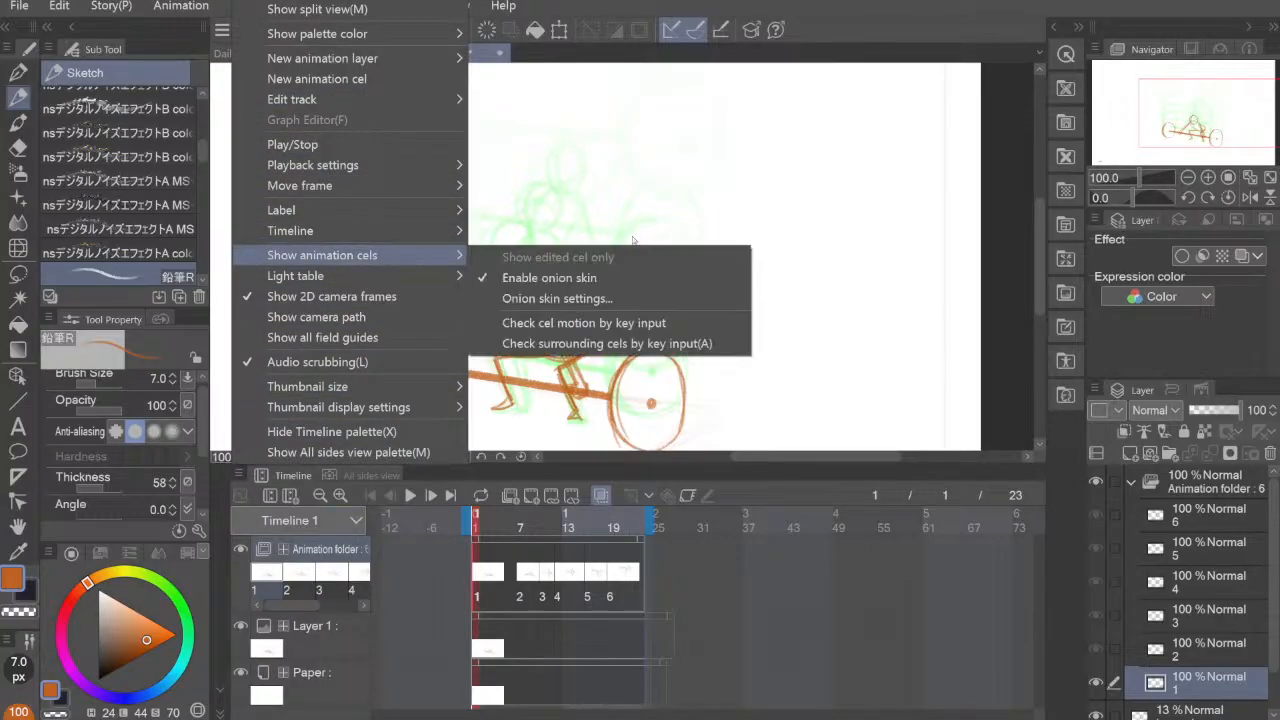
left_click(560, 297)
left_click(650, 141)
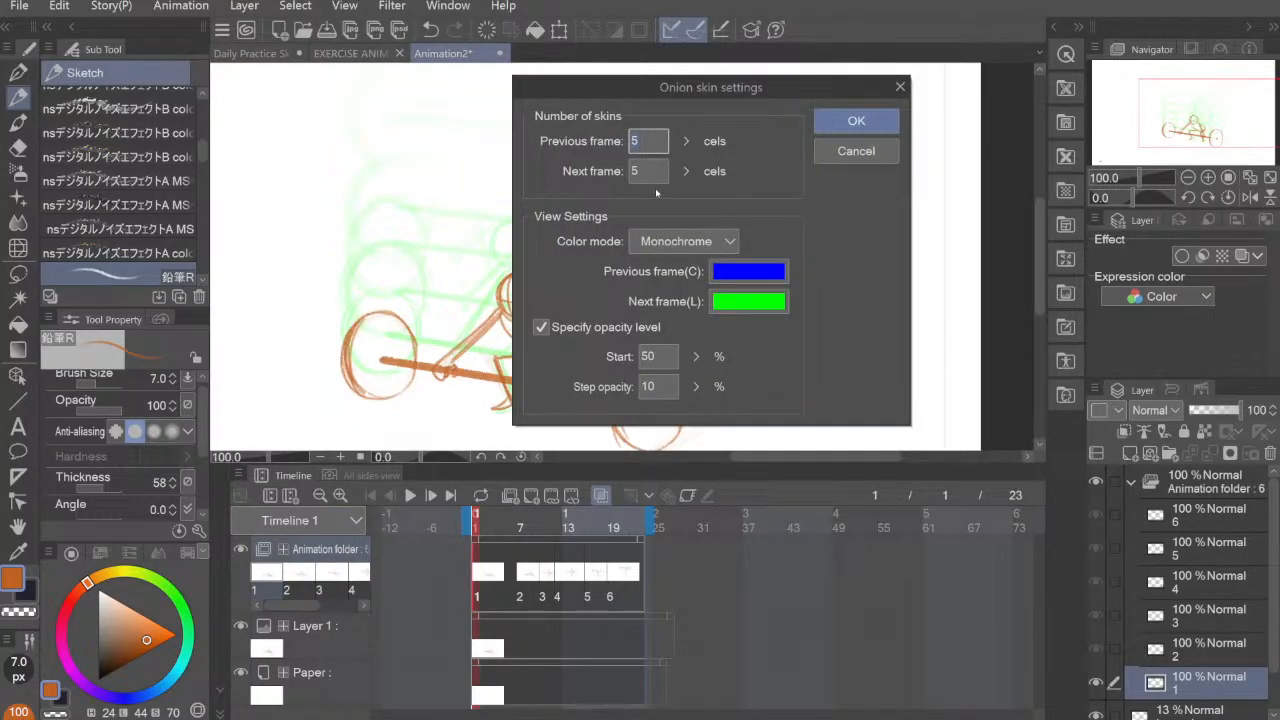
key("Tab")
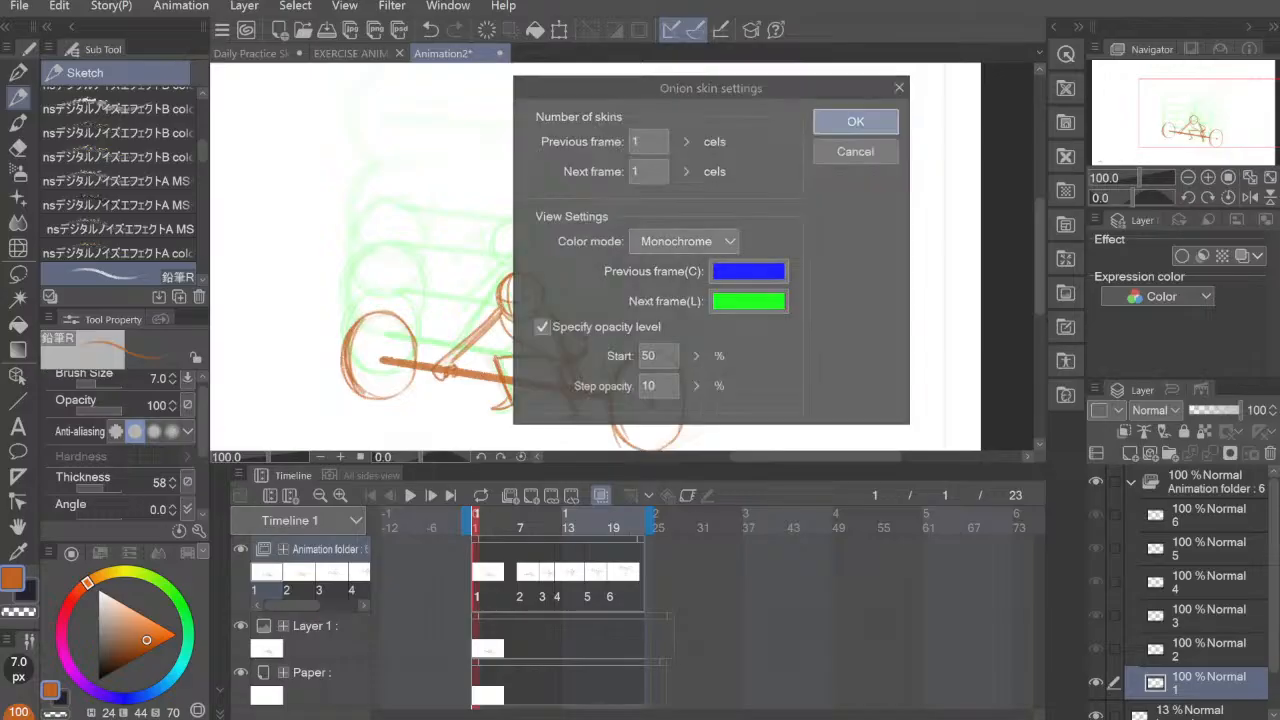
left_click(856, 120)
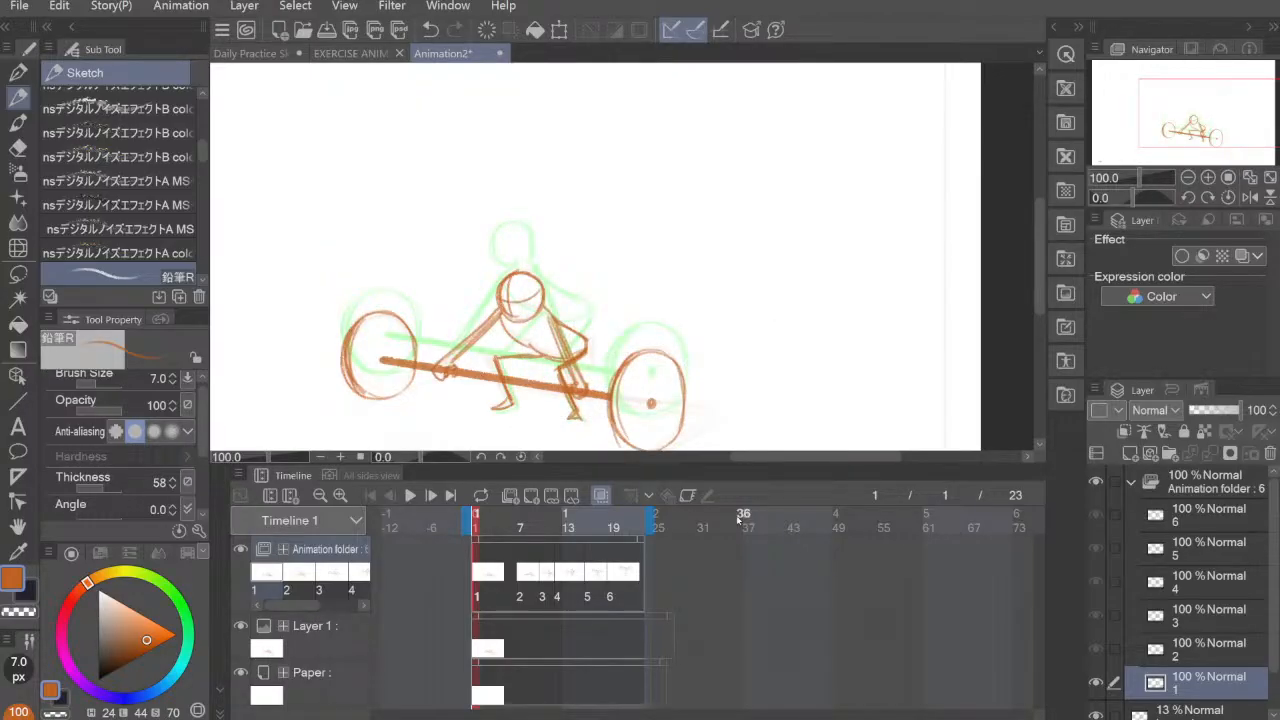
left_click(532, 496)
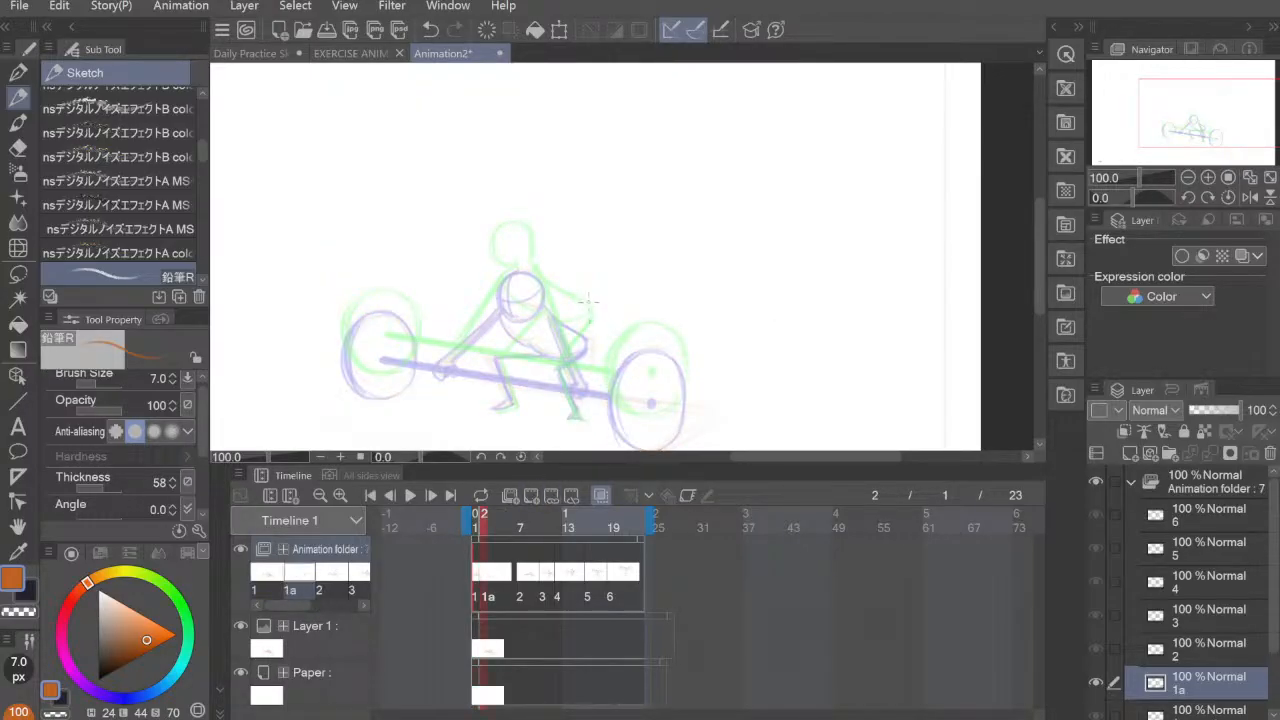
scroll(640, 314, "up", 4)
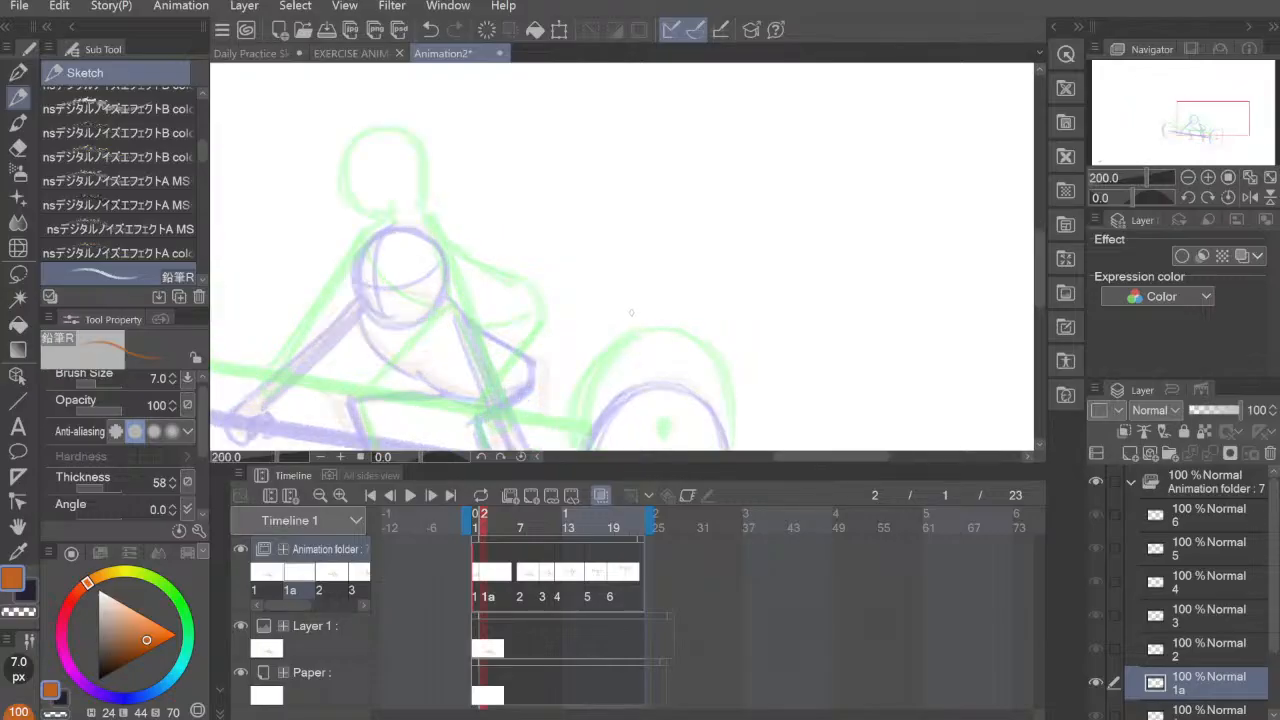
scroll(635, 324, "down", 2)
key("ctrl+z")
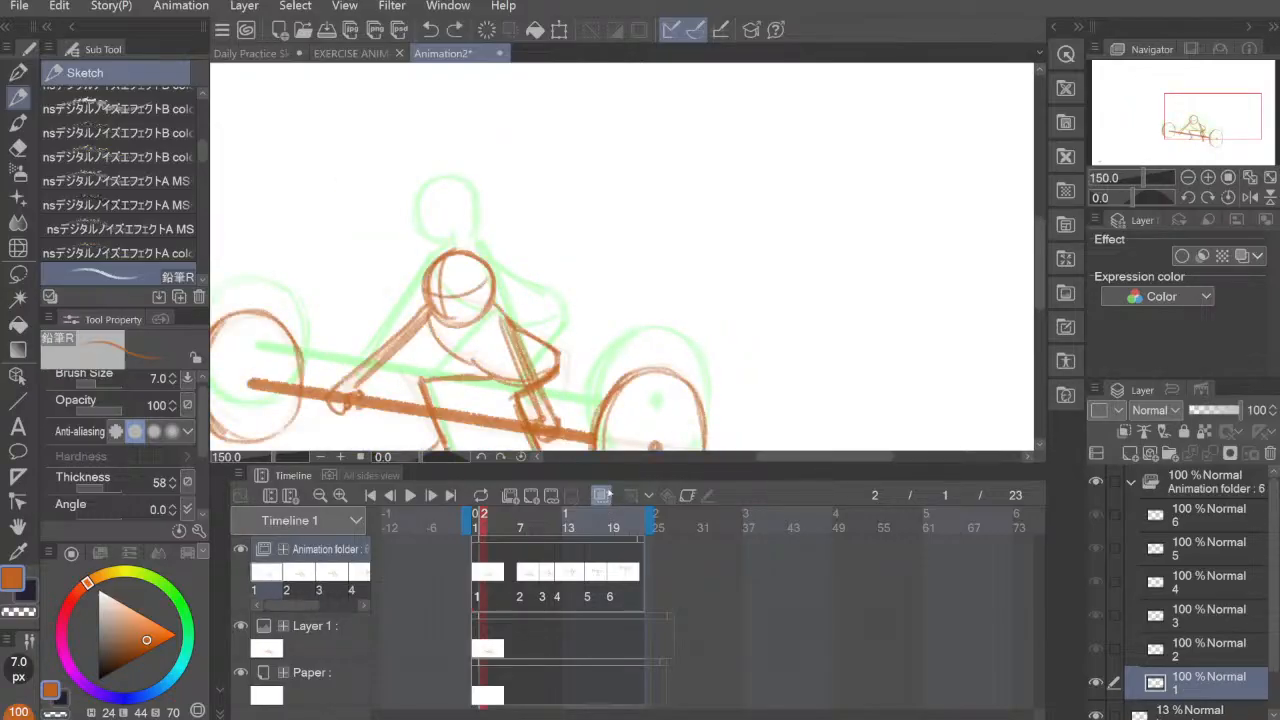
Step: Add a blank in-between cel at frame 4 and another at frame 2, between cels 1 and 2
left_click_drag(586, 347, 662, 290)
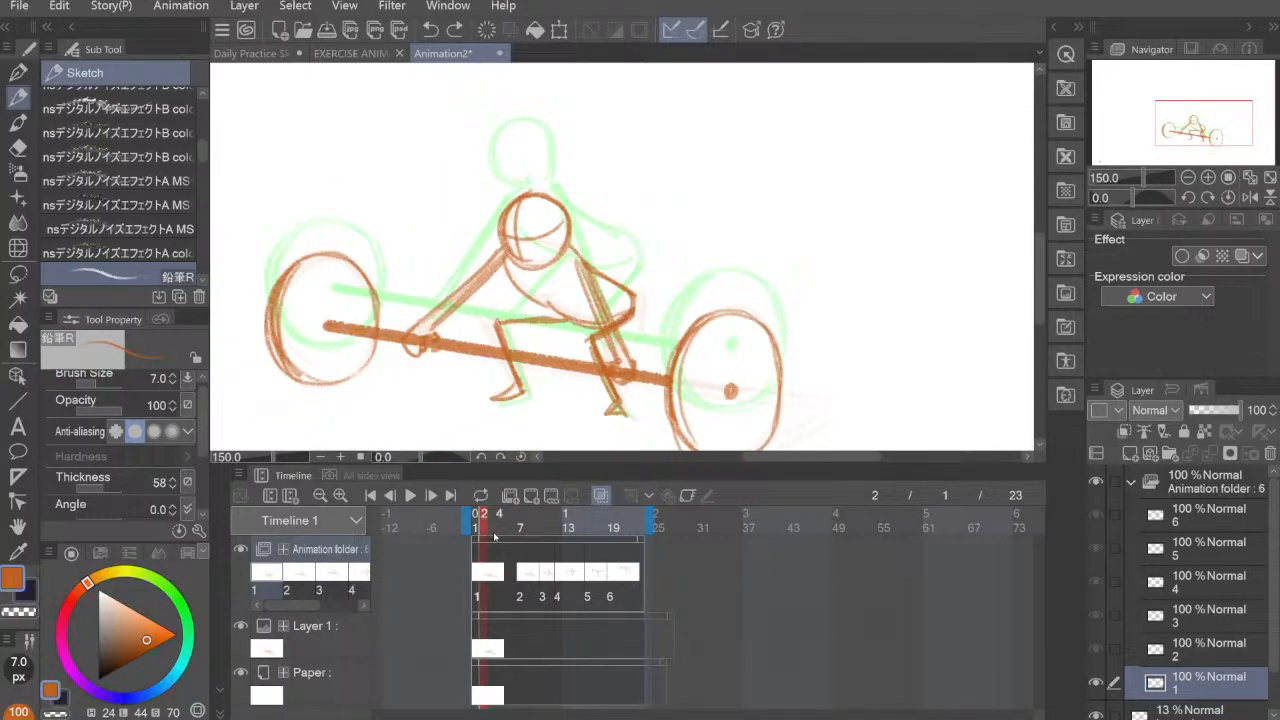
left_click(493, 530)
left_click(497, 533)
key("ctrl+y")
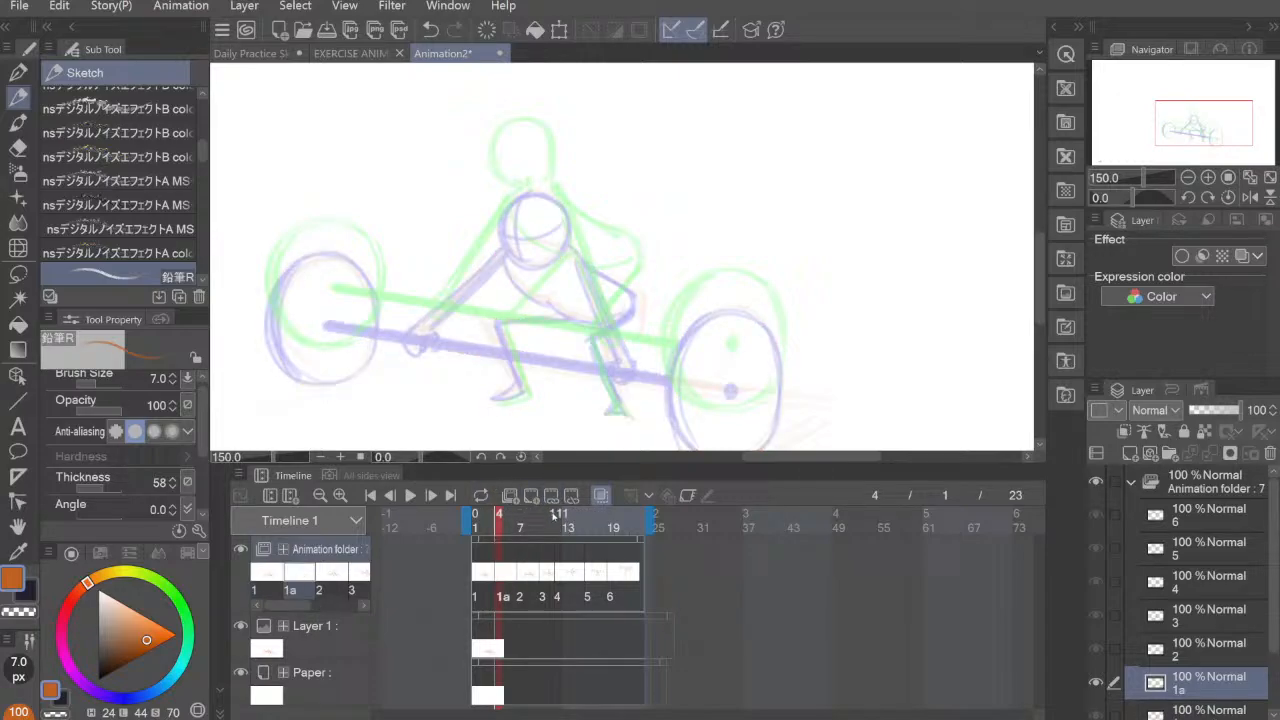
left_click(486, 538)
left_click(549, 497)
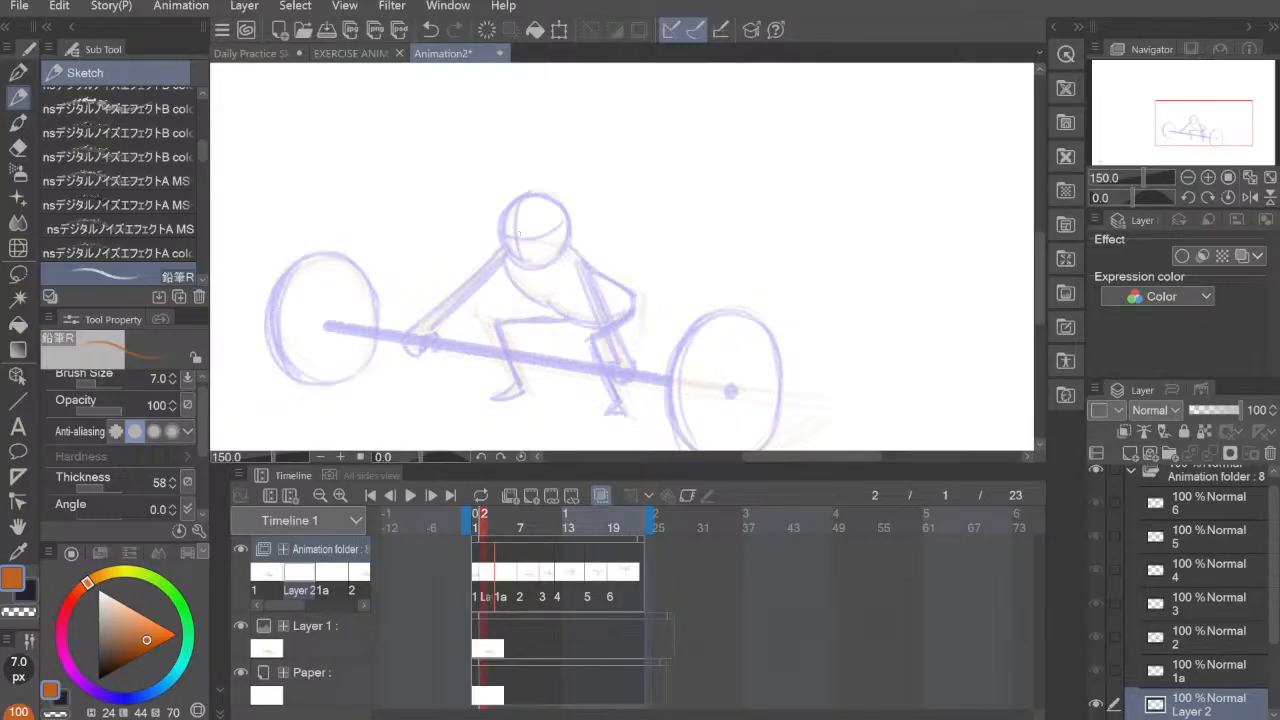
Step: On the frame 2 cel, draw the crouching figure's rounded back and torso outline, and add its bent right leg with the foot
mouse_move(545, 217)
left_mouse_down()
mouse_move(510, 255)
mouse_move(548, 213)
mouse_move(580, 243)
mouse_move(588, 283)
mouse_move(634, 314)
left_mouse_up()
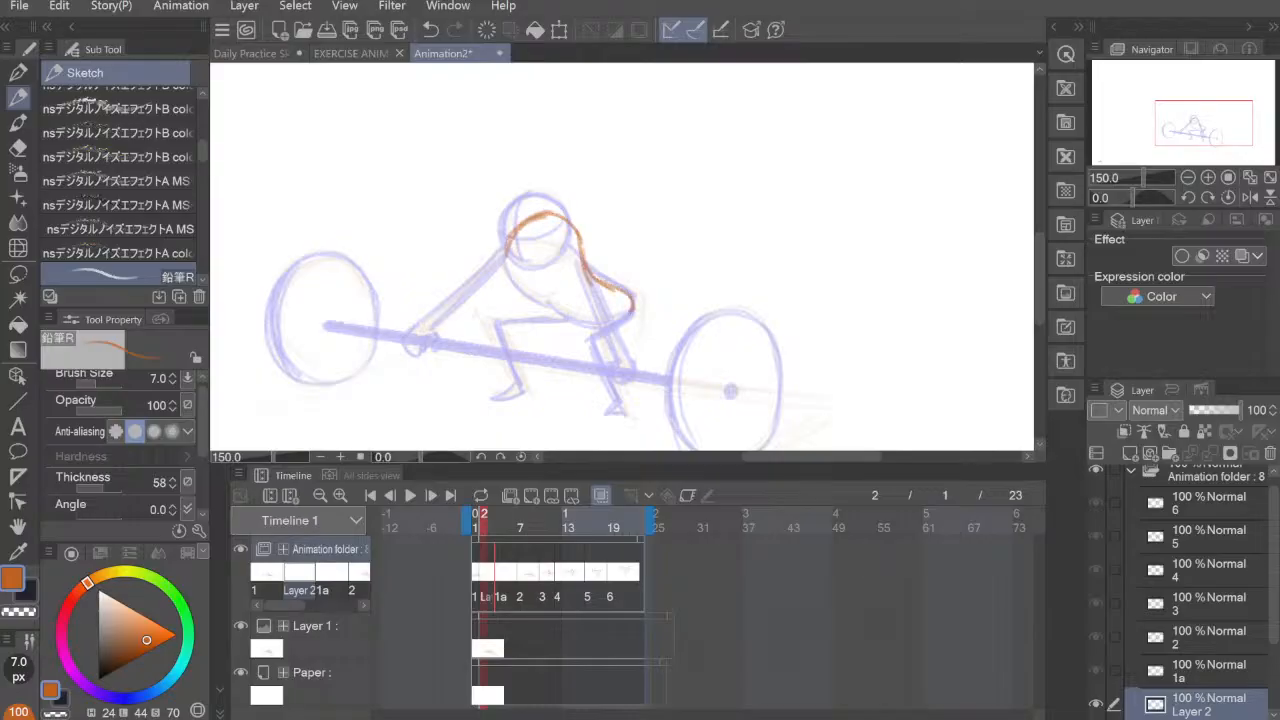
mouse_move(510, 236)
left_mouse_down()
mouse_move(510, 282)
mouse_move(546, 314)
mouse_move(611, 322)
mouse_move(631, 306)
left_mouse_up()
left_click_drag(546, 305, 629, 310)
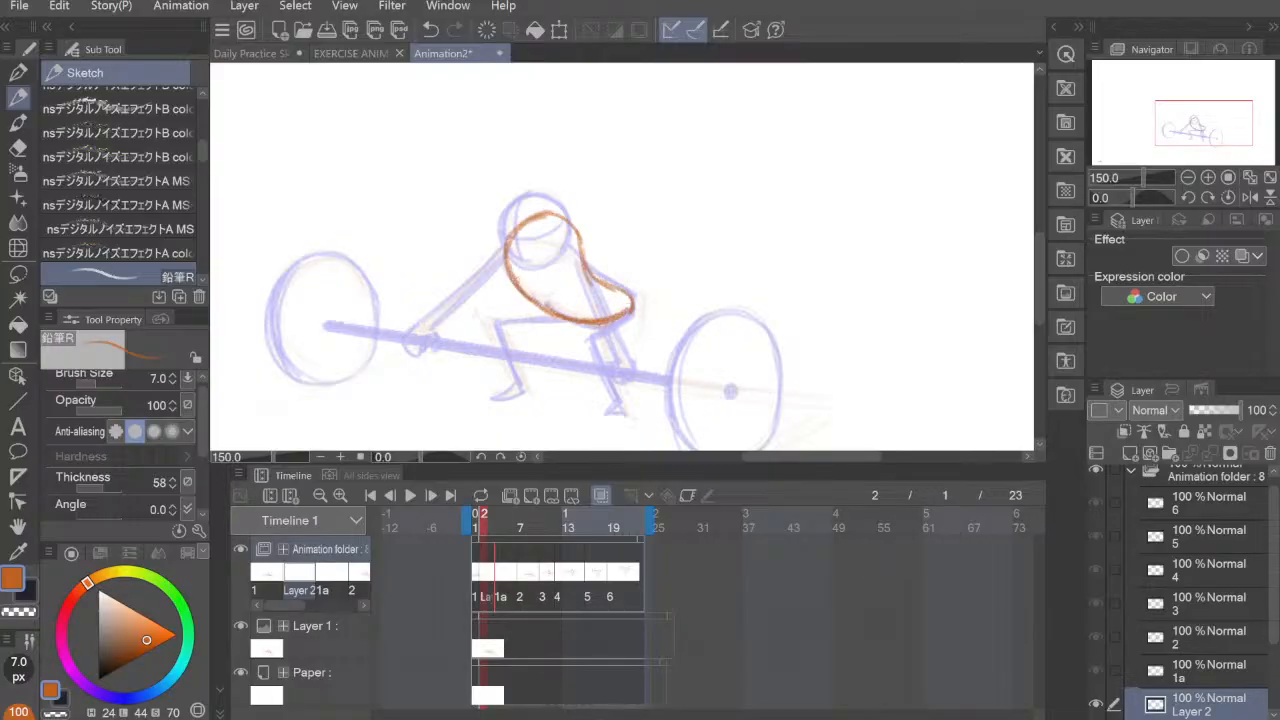
left_click_drag(506, 244, 550, 218)
mouse_move(580, 337)
left_mouse_down()
mouse_move(628, 312)
mouse_move(612, 412)
mouse_move(614, 400)
left_mouse_up()
left_click_drag(594, 358, 630, 420)
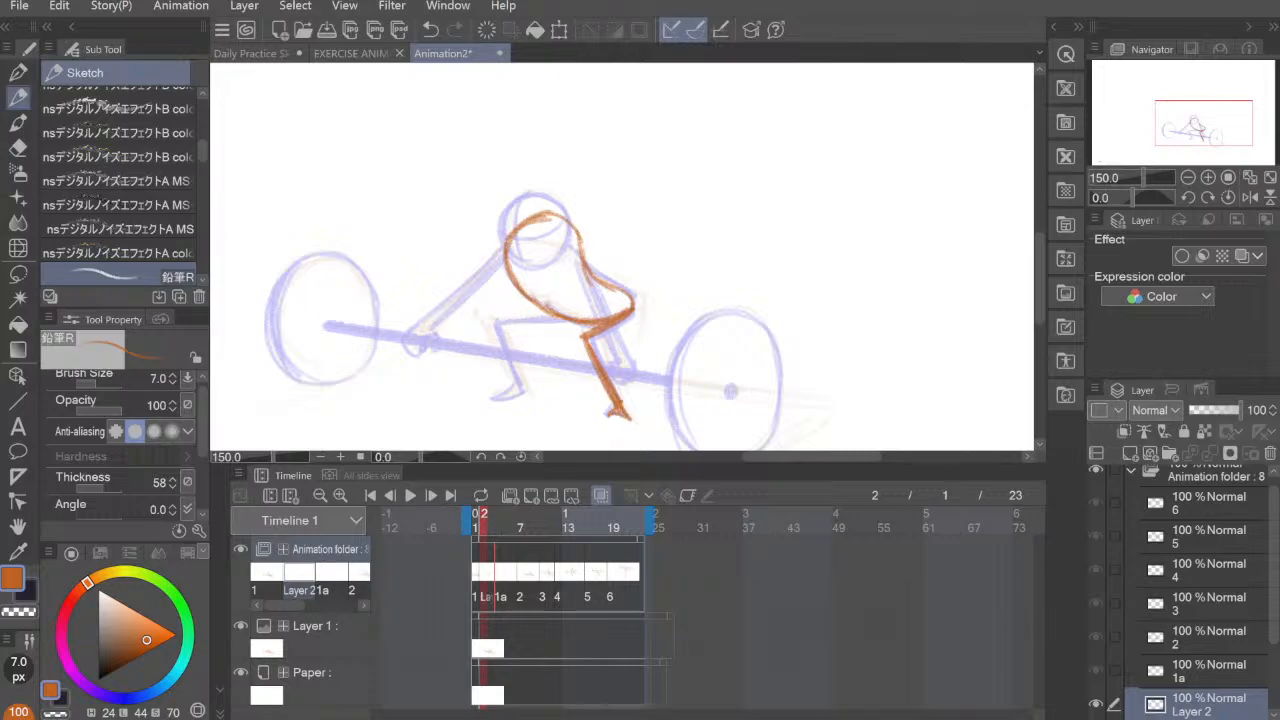
Step: On the frame 2 cel, draw the figure's other bent leg and both straight arms with hands gripping the bar
mouse_move(494, 322)
left_mouse_down()
mouse_move(574, 318)
mouse_move(556, 316)
mouse_move(506, 356)
mouse_move(520, 402)
mouse_move(490, 402)
mouse_move(528, 394)
left_mouse_up()
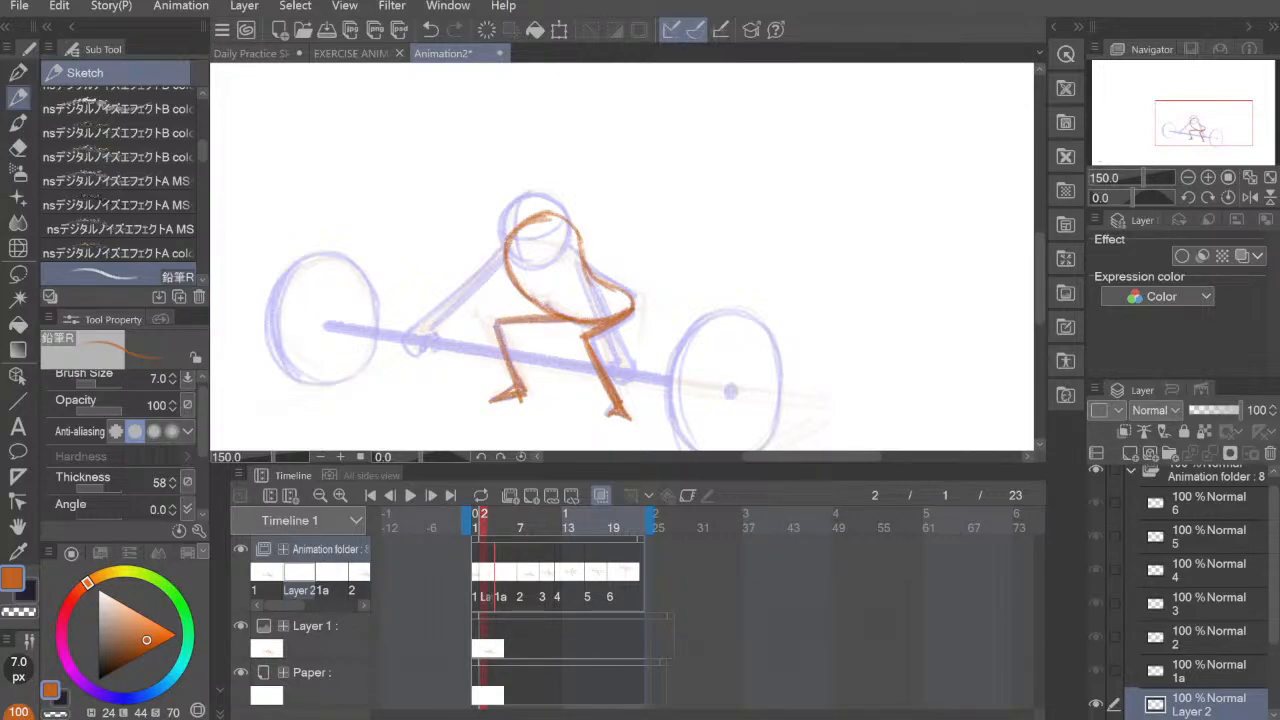
left_click_drag(518, 234, 428, 330)
left_click_drag(490, 274, 434, 328)
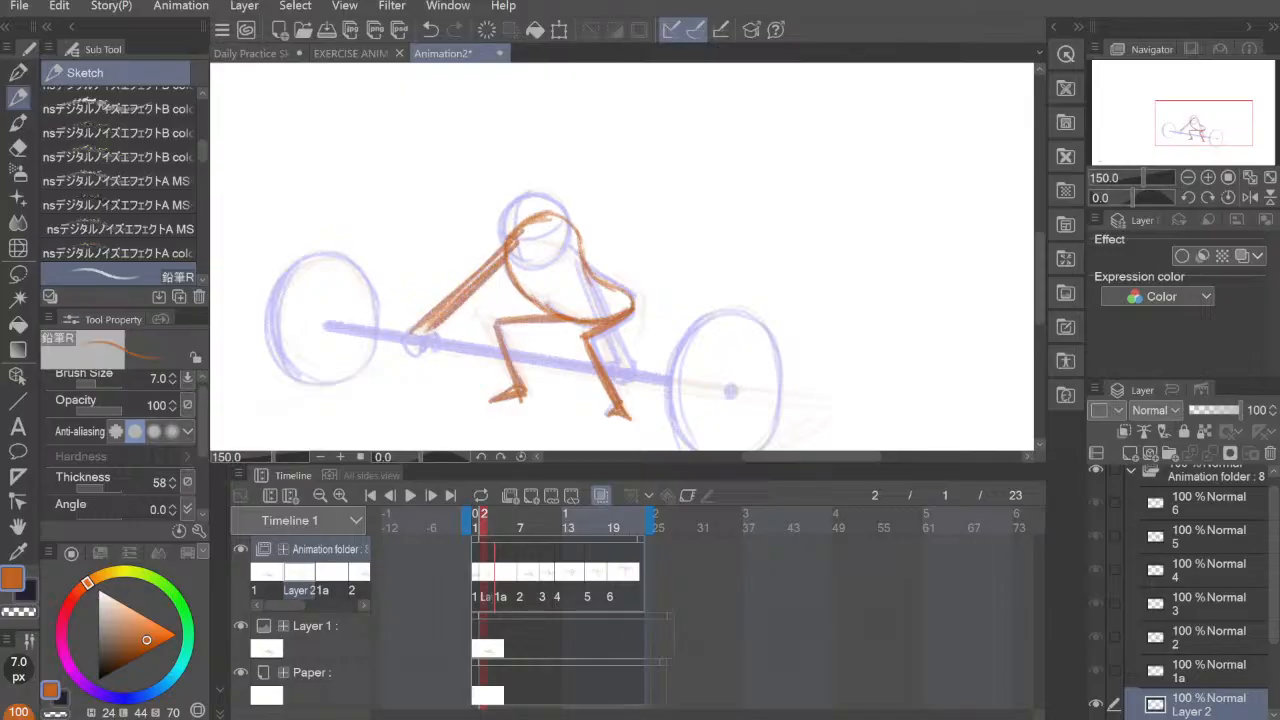
left_click_drag(508, 250, 422, 334)
left_click_drag(574, 232, 630, 366)
mouse_move(574, 254)
left_mouse_down()
mouse_move(622, 370)
mouse_move(636, 364)
left_mouse_up()
mouse_move(416, 330)
left_mouse_down()
mouse_move(428, 346)
mouse_move(438, 336)
left_mouse_up()
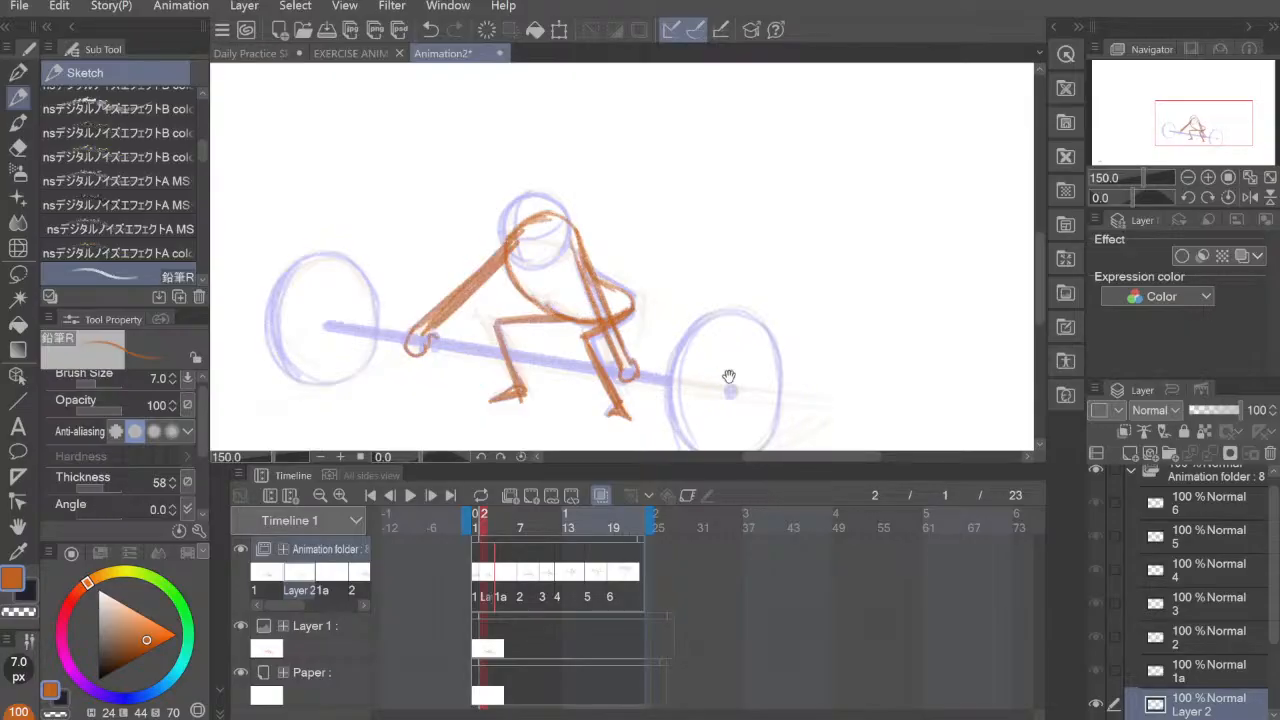
Step: Draw the outlines of both barbell weight plates and the centre dot of the plate nearest the figure's back
mouse_move(730, 379)
left_mouse_down()
mouse_move(682, 322)
mouse_move(730, 362)
mouse_move(773, 375)
left_mouse_up()
mouse_move(312, 277)
left_mouse_down()
mouse_move(325, 353)
mouse_move(334, 254)
mouse_move(377, 237)
mouse_move(421, 286)
mouse_move(414, 308)
left_mouse_up()
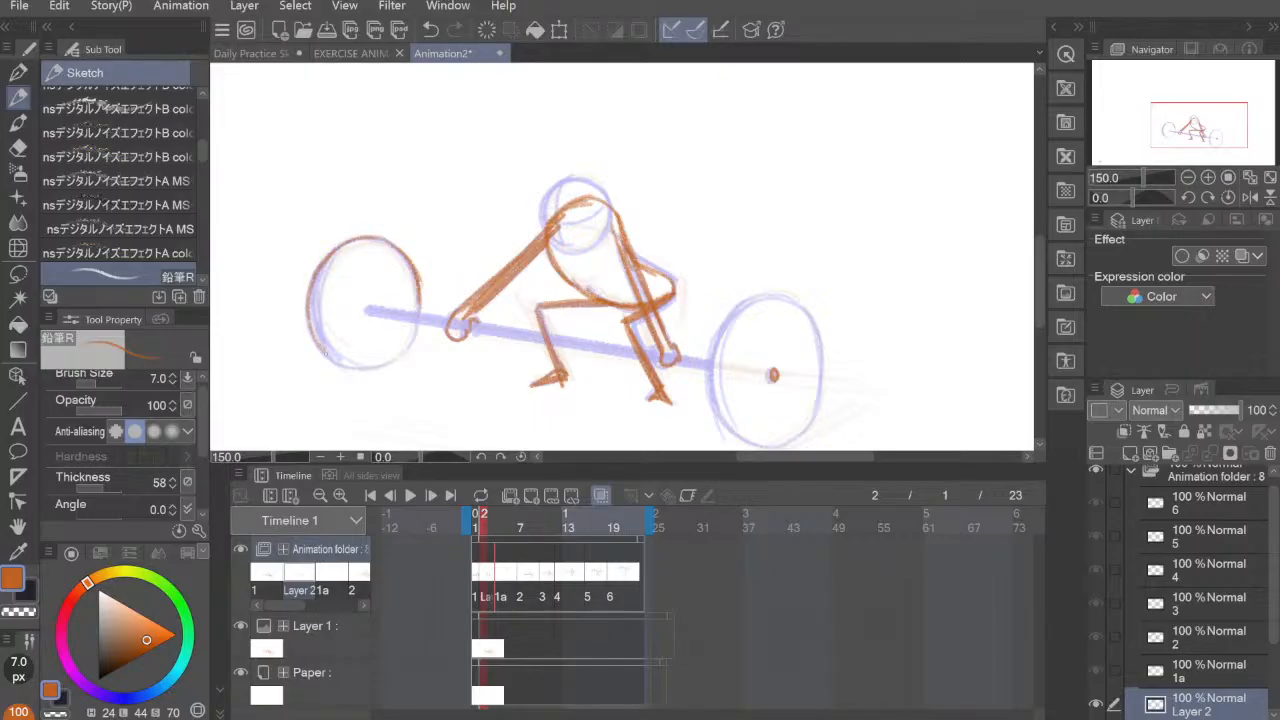
mouse_move(316, 338)
left_mouse_down()
mouse_move(370, 372)
mouse_move(415, 342)
mouse_move(407, 352)
left_mouse_up()
mouse_move(764, 354)
left_mouse_down()
mouse_move(640, 296)
mouse_move(592, 350)
left_mouse_up()
left_click_drag(608, 254, 590, 340)
mouse_move(584, 302)
left_mouse_down()
mouse_move(596, 358)
mouse_move(634, 238)
mouse_move(686, 254)
mouse_move(704, 332)
mouse_move(686, 372)
left_mouse_up()
left_click_drag(588, 346, 632, 384)
mouse_move(620, 384)
left_mouse_down()
mouse_move(650, 386)
mouse_move(694, 360)
left_mouse_up()
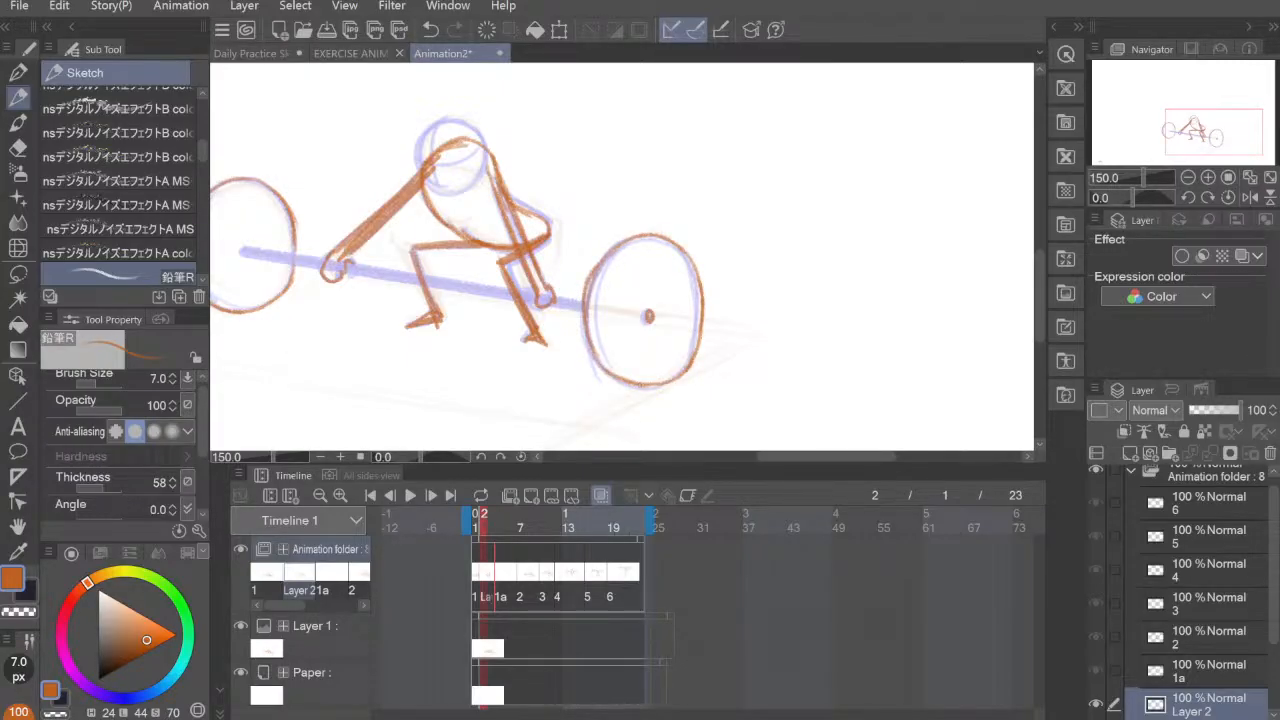
Step: Add inner edge curves to both weight plates on the frame 2 cel to give them thickness
left_click_drag(771, 291, 780, 288)
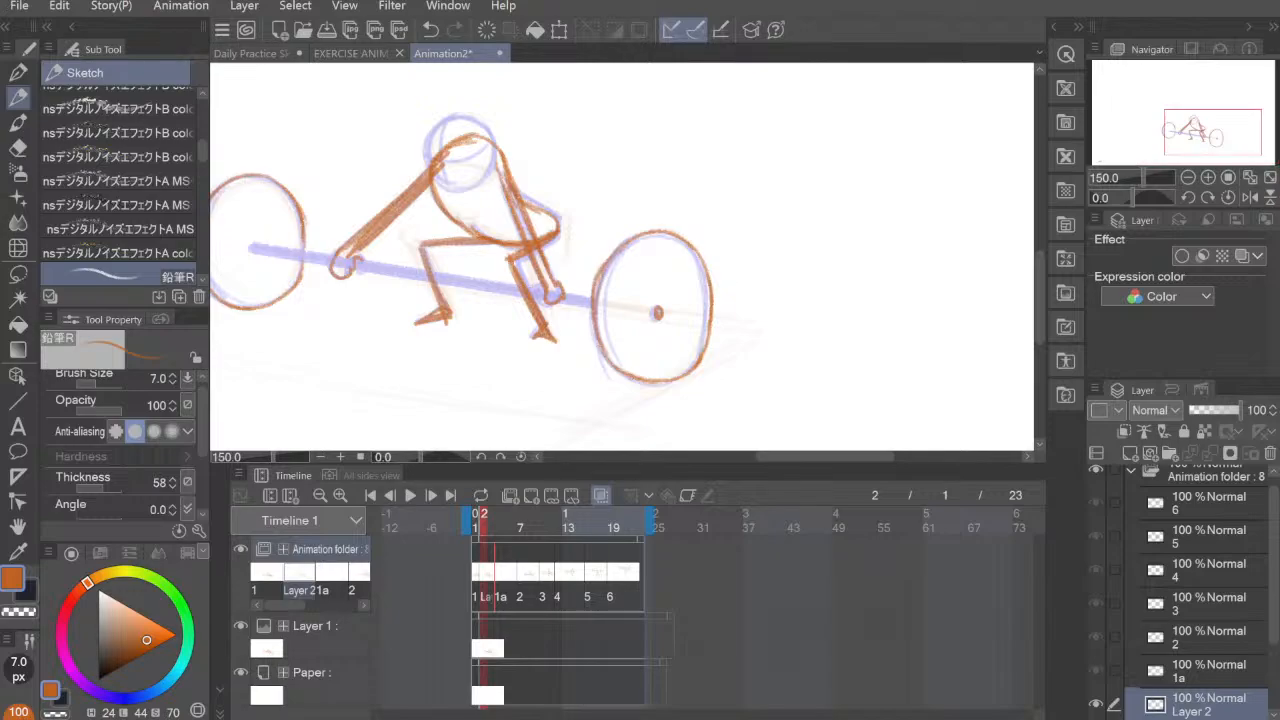
mouse_move(609, 320)
left_mouse_down()
mouse_move(637, 375)
mouse_move(626, 254)
mouse_move(607, 346)
left_mouse_up()
mouse_move(614, 270)
left_mouse_down()
mouse_move(605, 326)
mouse_move(682, 256)
left_mouse_up()
left_click_drag(643, 321, 760, 334)
left_click_drag(350, 242, 324, 318)
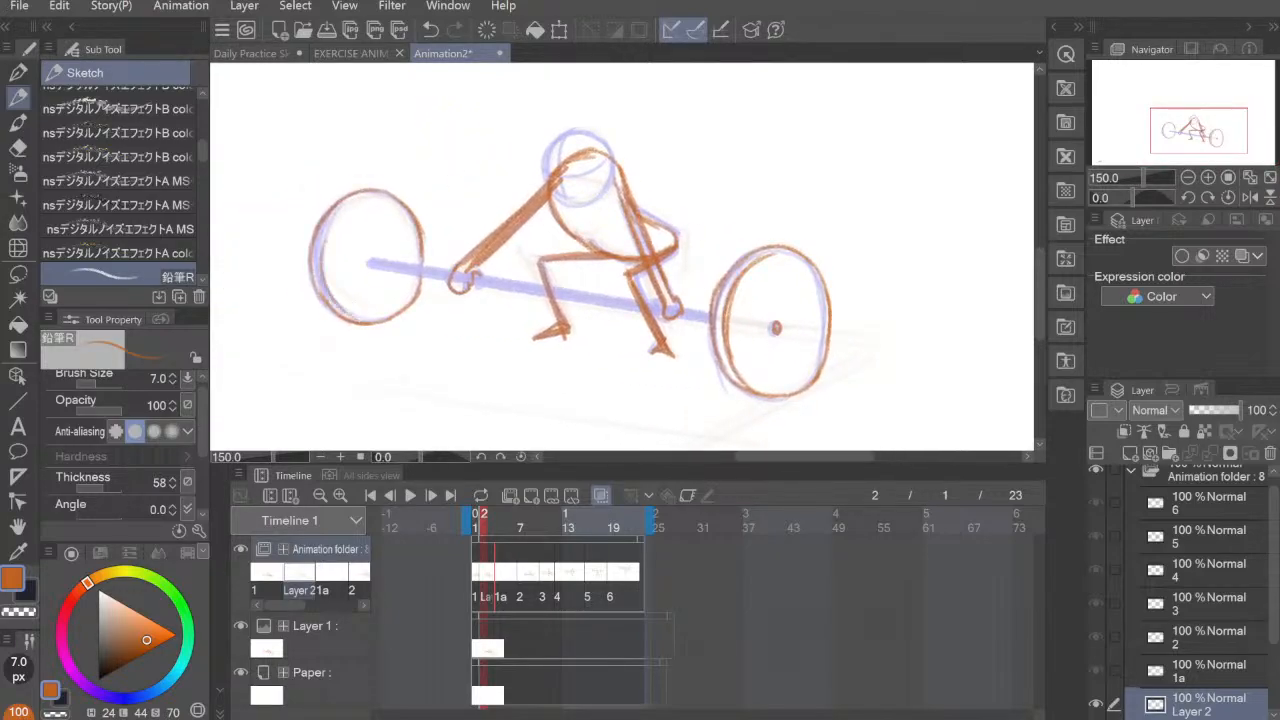
left_click_drag(346, 202, 326, 310)
left_click_drag(686, 181, 674, 258)
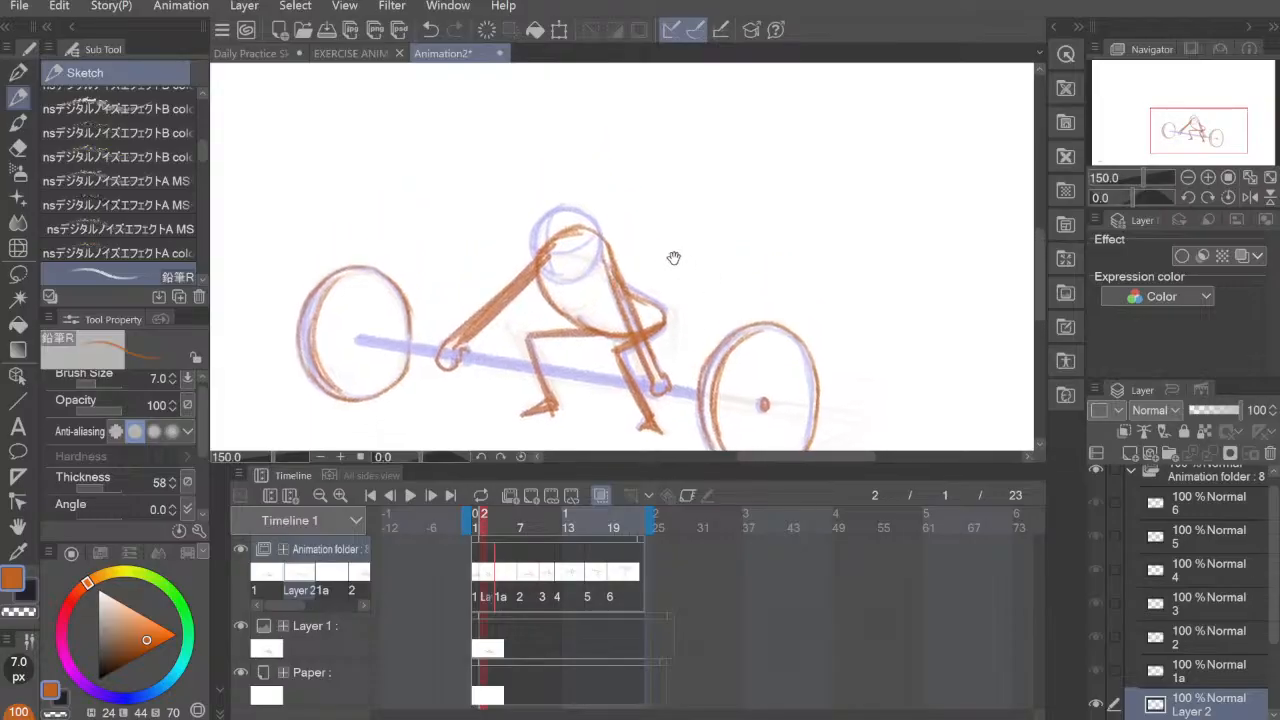
mouse_move(570, 184)
left_mouse_down()
mouse_move(562, 250)
mouse_move(536, 240)
mouse_move(536, 214)
mouse_move(578, 248)
left_mouse_up()
key("ctrl+z")
key("ctrl+z")
key("ctrl+z")
key("ctrl+z")
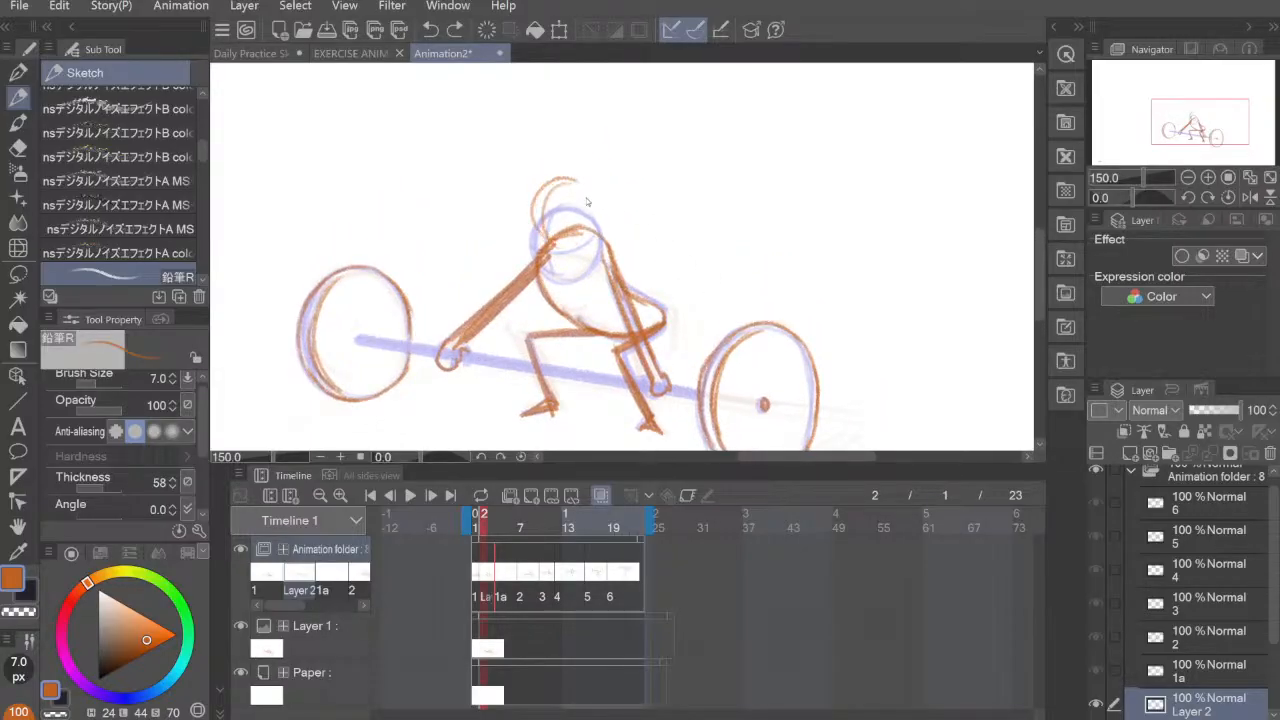
mouse_move(571, 187)
left_mouse_down()
mouse_move(575, 263)
mouse_move(560, 185)
mouse_move(604, 235)
mouse_move(572, 263)
left_mouse_up()
mouse_move(604, 220)
left_mouse_down()
mouse_move(580, 197)
mouse_move(585, 184)
mouse_move(571, 259)
left_mouse_up()
key("ctrl+z")
key("ctrl+z")
key("ctrl+z")
key("ctrl+z")
Step: Draw the frame 2 figure's round head slightly higher than in cel 1, and add curved face guidelines
mouse_move(552, 179)
left_mouse_down()
mouse_move(586, 195)
mouse_move(596, 240)
mouse_move(564, 257)
left_mouse_up()
mouse_move(566, 178)
left_mouse_down()
mouse_move(594, 250)
mouse_move(566, 258)
mouse_move(598, 190)
mouse_move(598, 248)
mouse_move(546, 228)
mouse_move(546, 199)
mouse_move(571, 231)
mouse_move(591, 228)
mouse_move(580, 233)
left_mouse_up()
key("e")
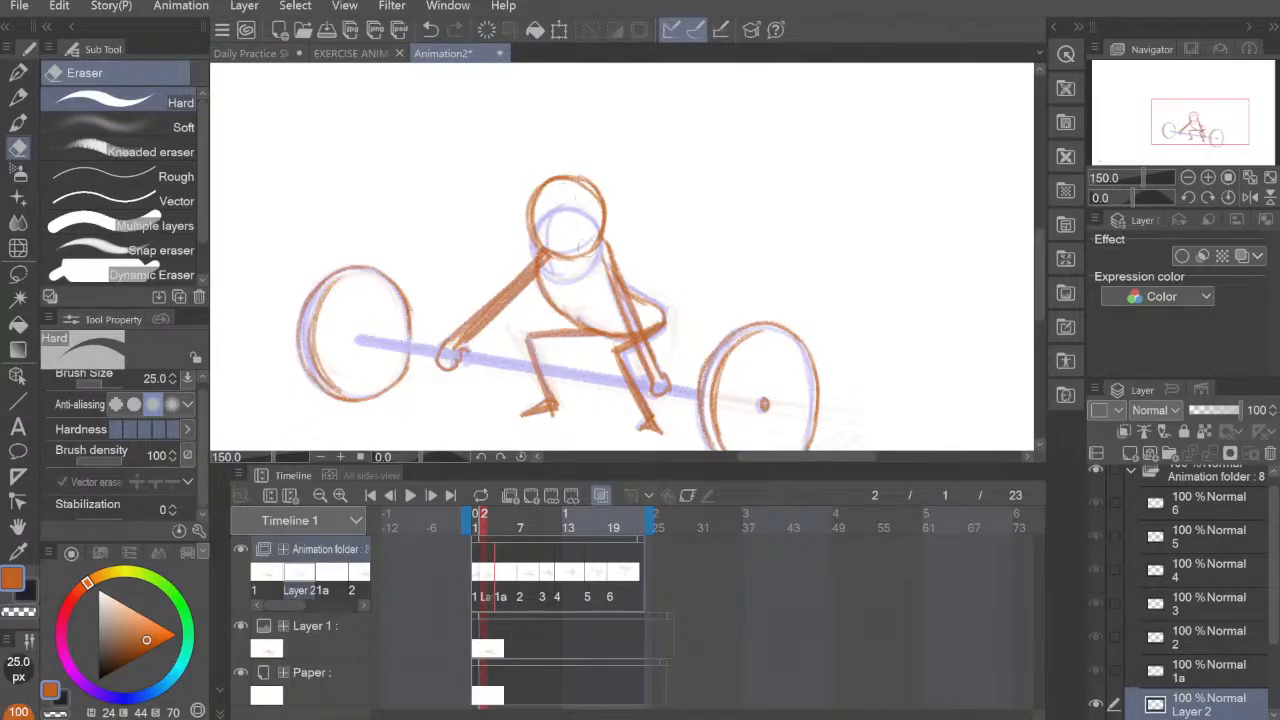
left_click(18, 97)
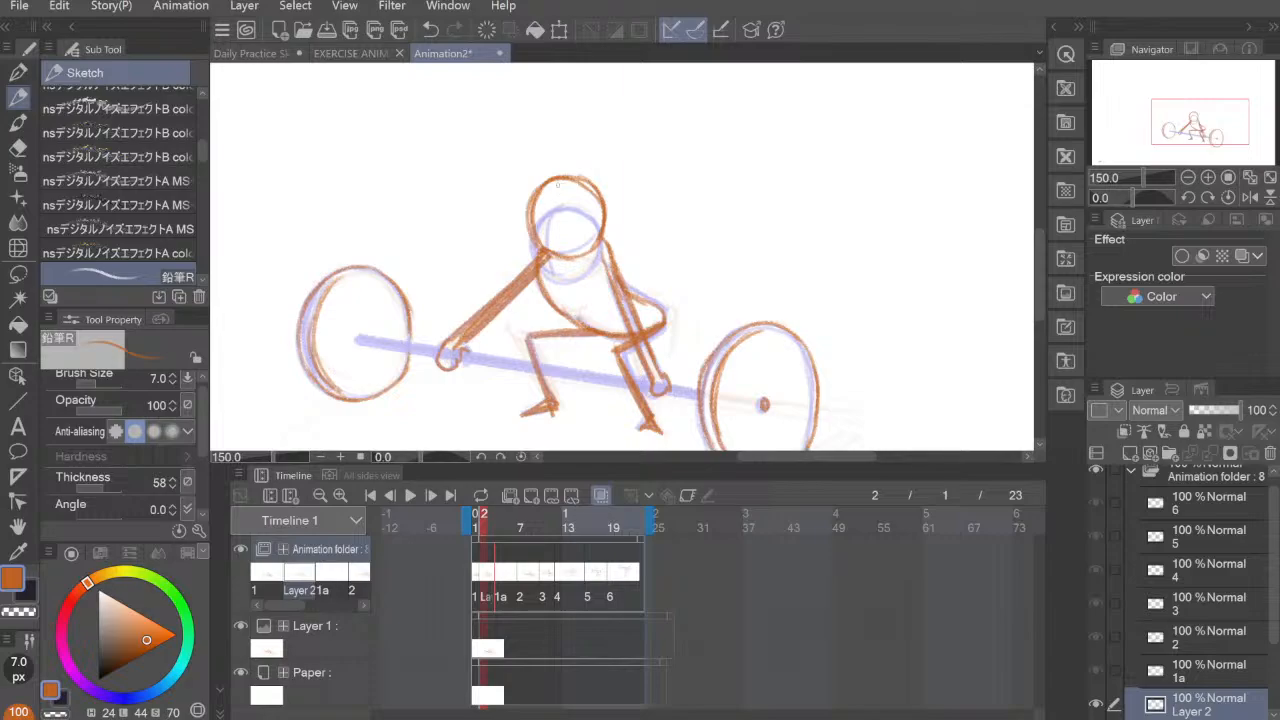
left_click_drag(552, 187, 545, 248)
key("ctrl+z")
mouse_move(561, 184)
left_mouse_down()
mouse_move(546, 253)
mouse_move(598, 213)
left_mouse_up()
left_click_drag(803, 320, 778, 283)
Step: Step through the cels from frame 1 to cel 6 and back to frame 4 to examine how the poses progress
left_click(475, 578)
left_click(484, 580)
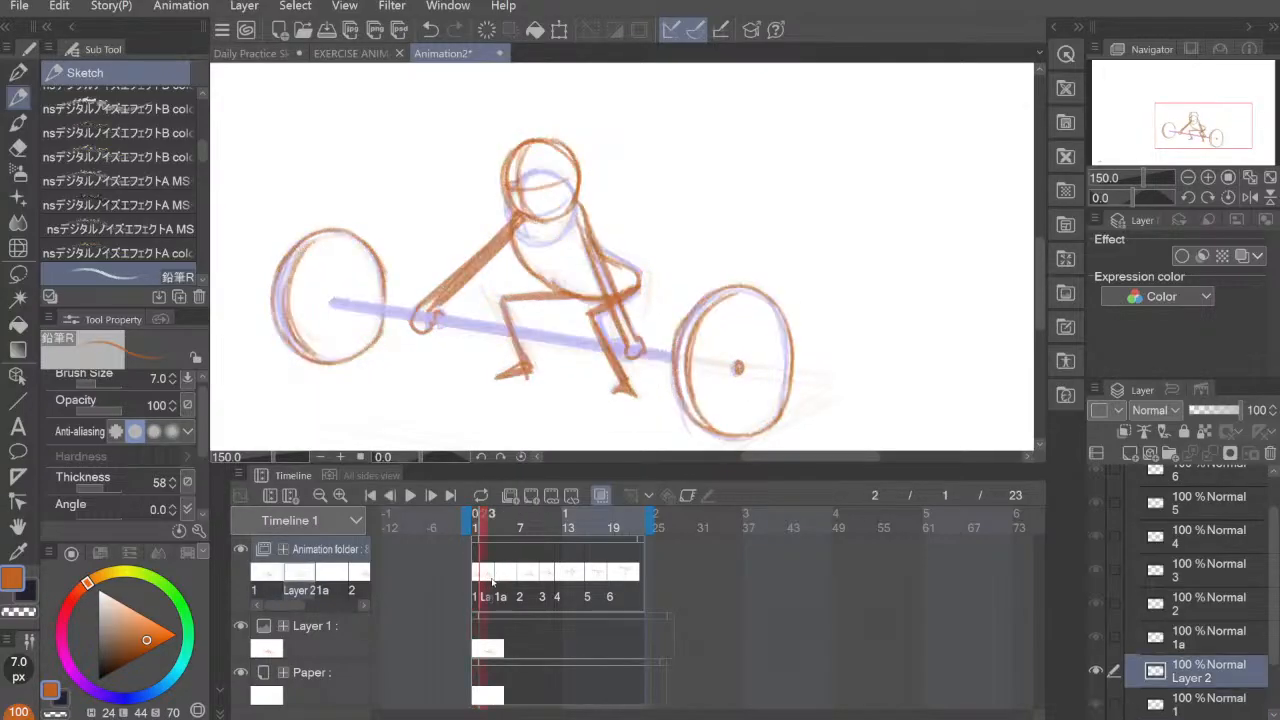
left_click(499, 578)
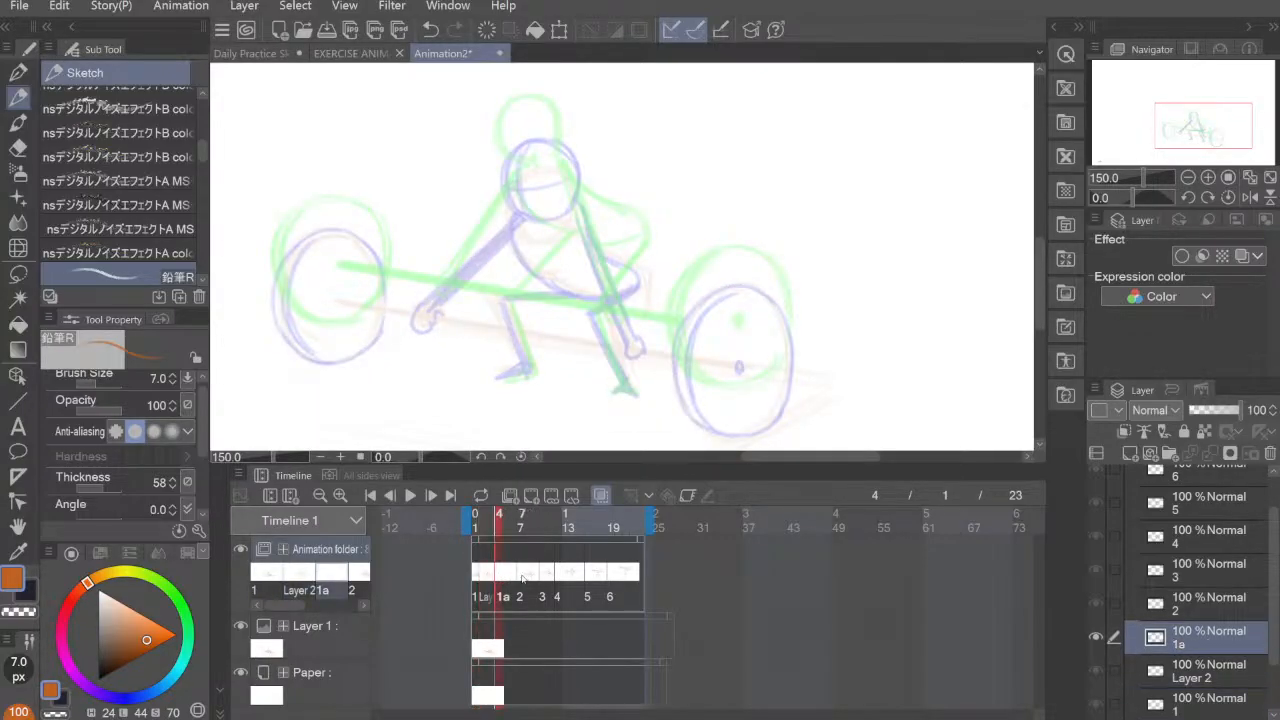
left_click(521, 578)
left_click(543, 578)
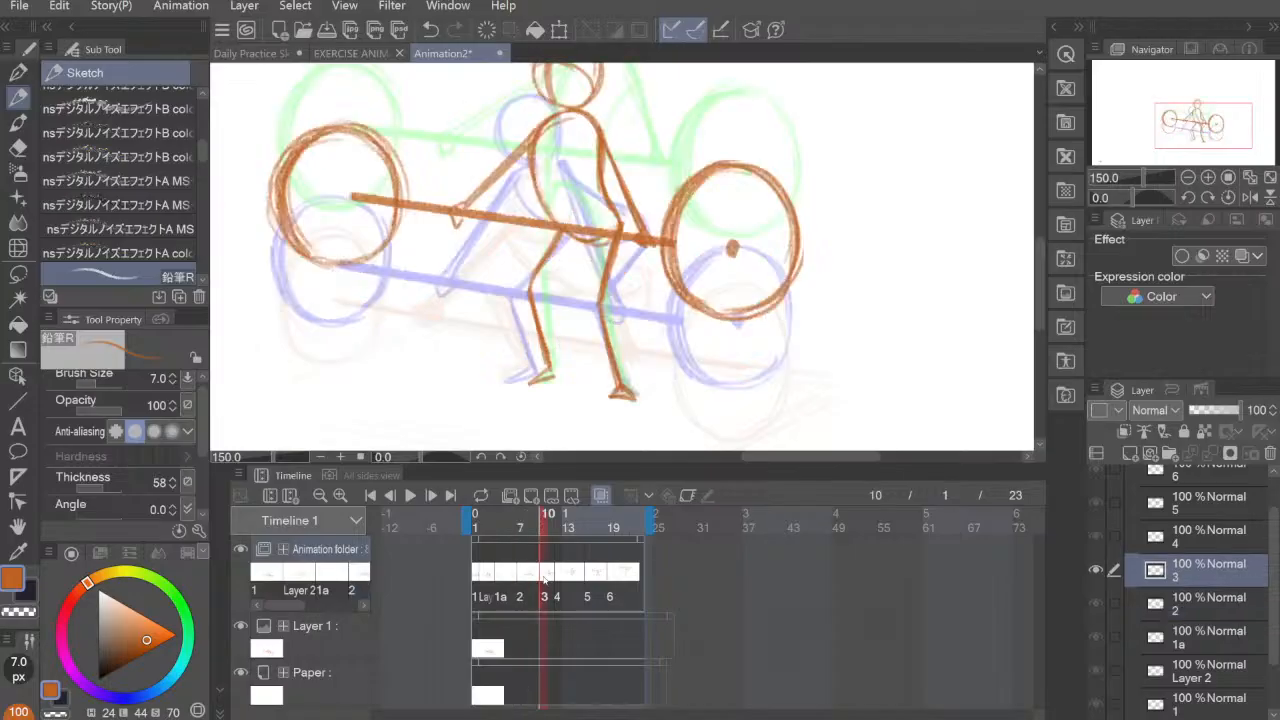
key("ctrl+minus")
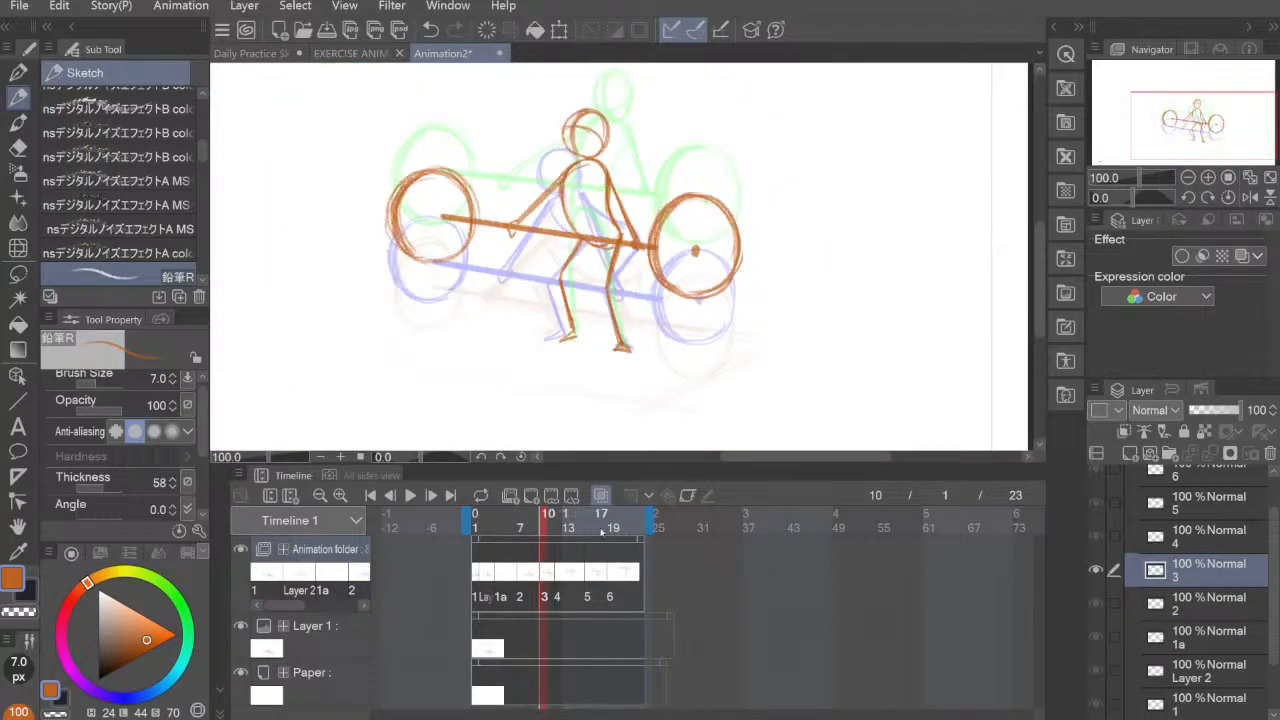
left_click_drag(763, 313, 751, 337)
left_click(560, 578)
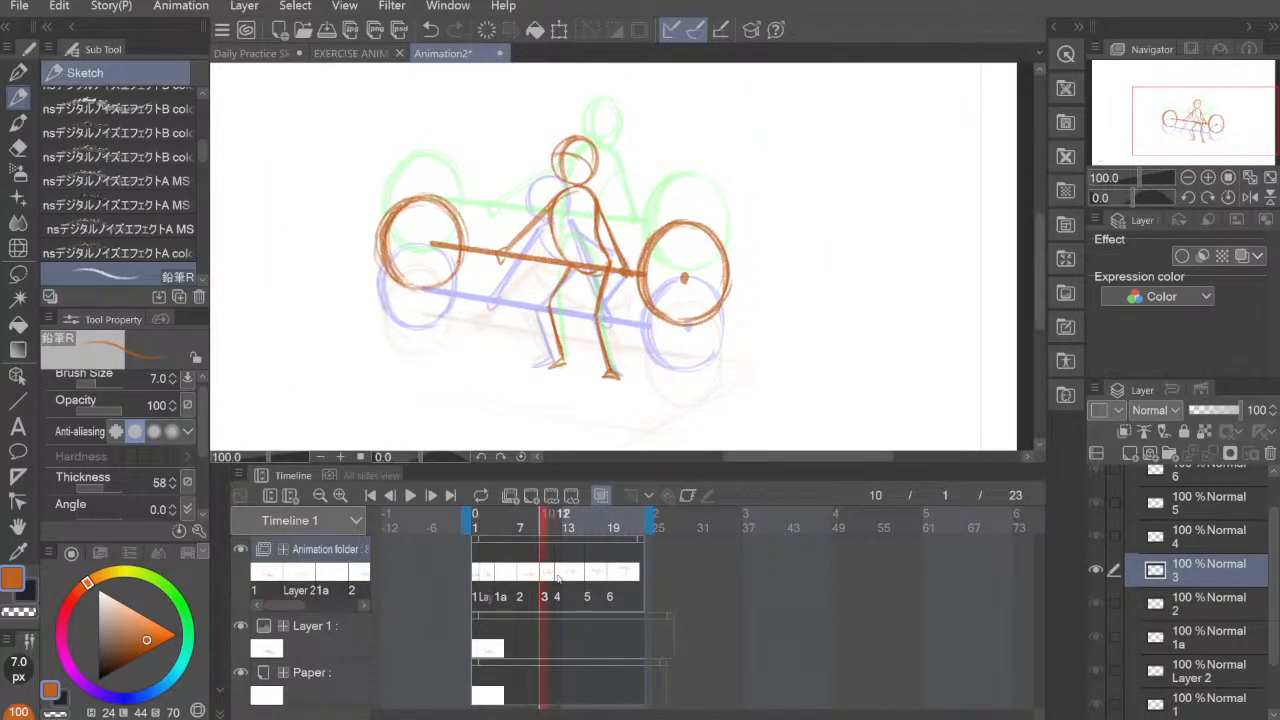
left_click(591, 580)
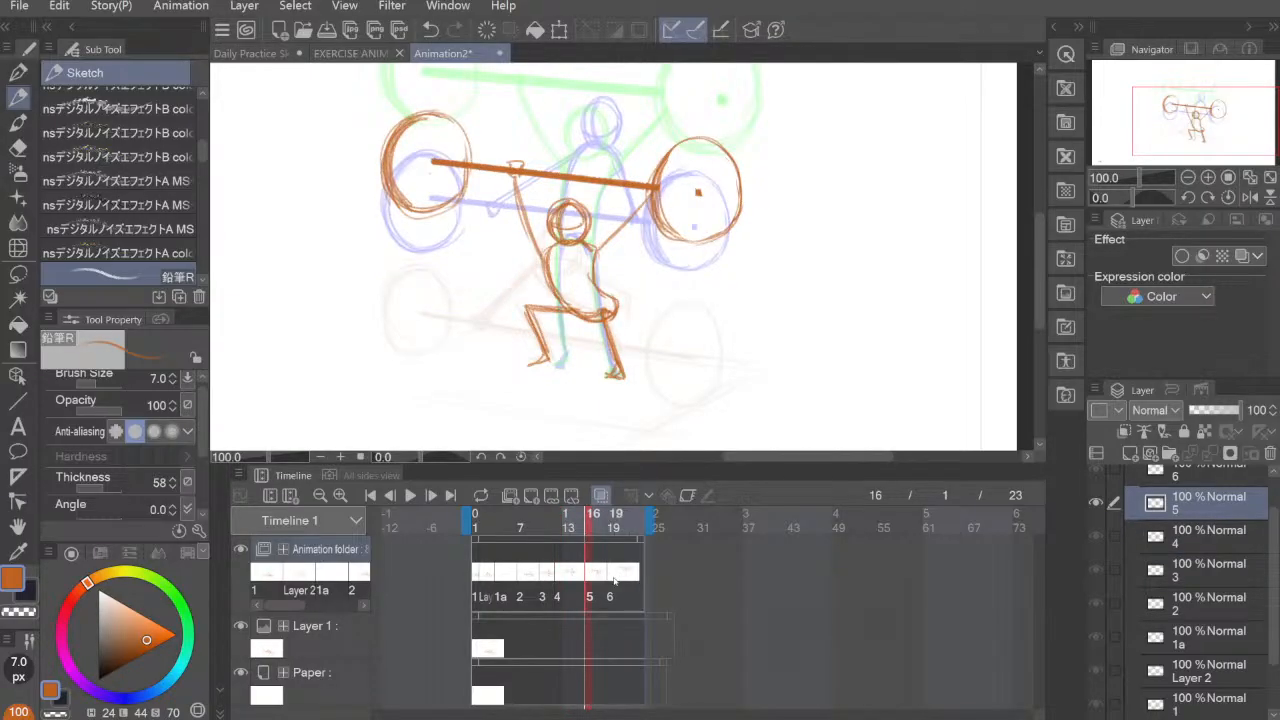
left_click(614, 580)
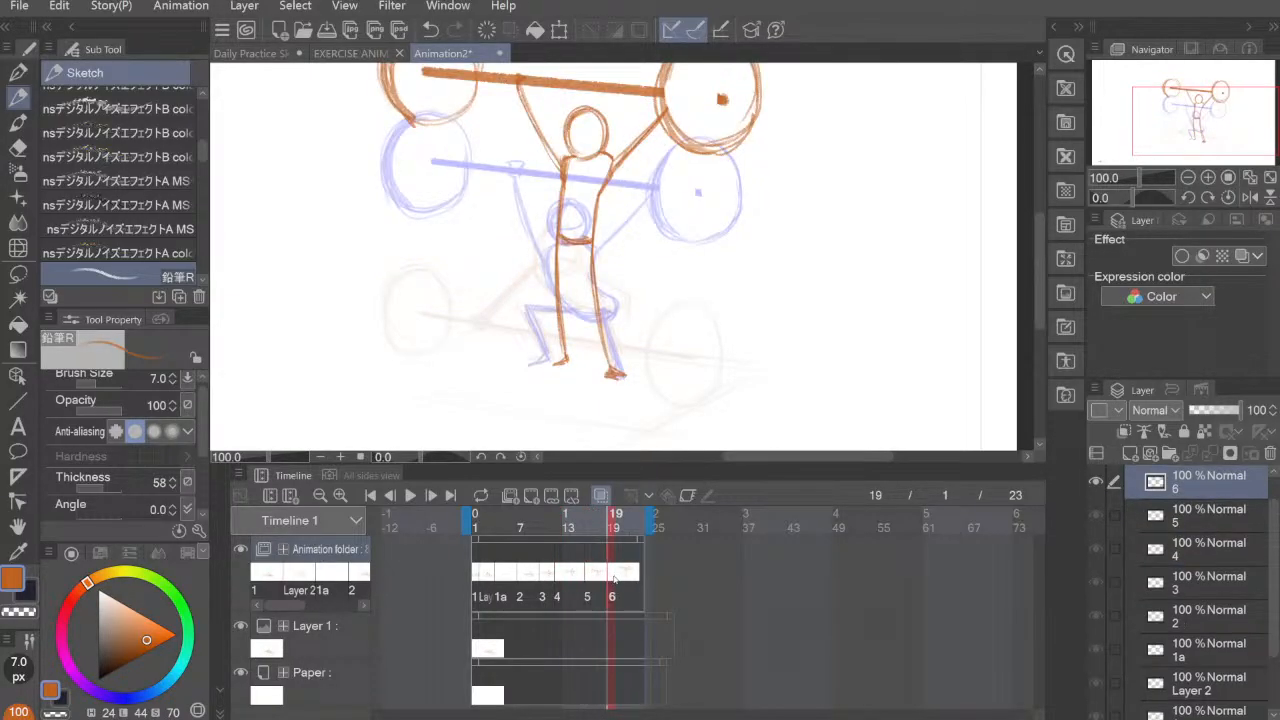
left_click(480, 580)
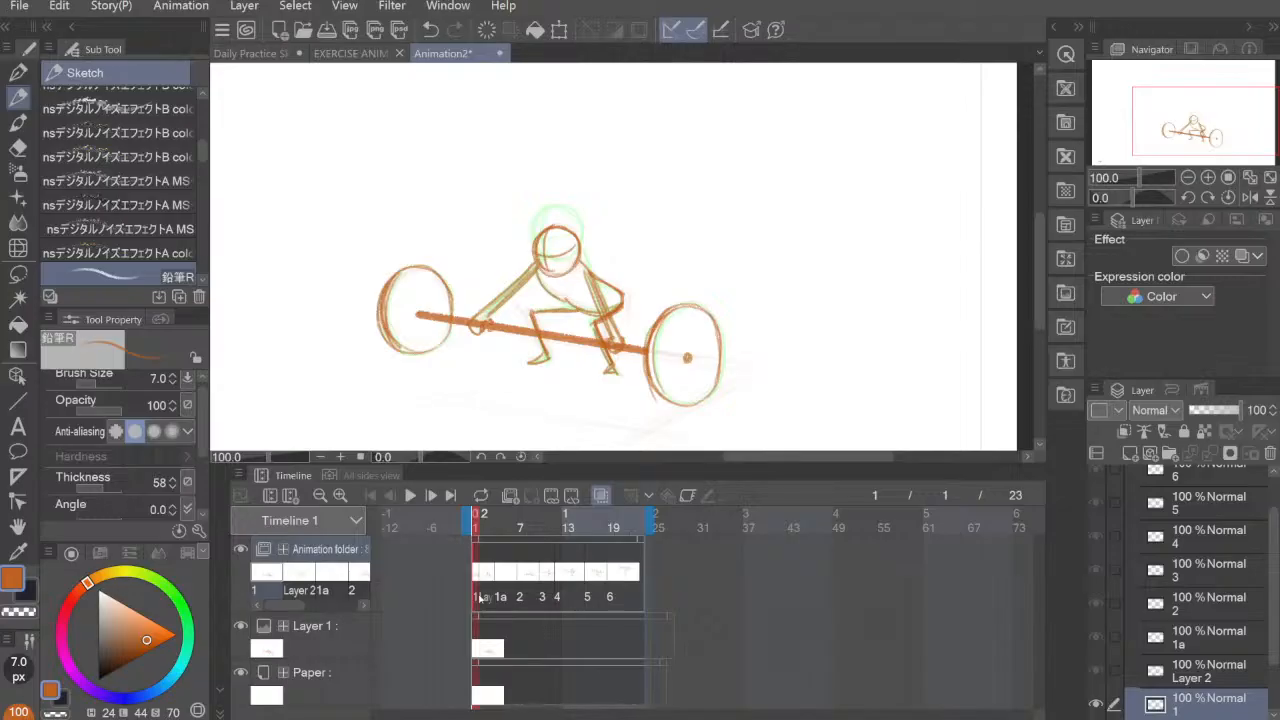
key("ctrl+plus")
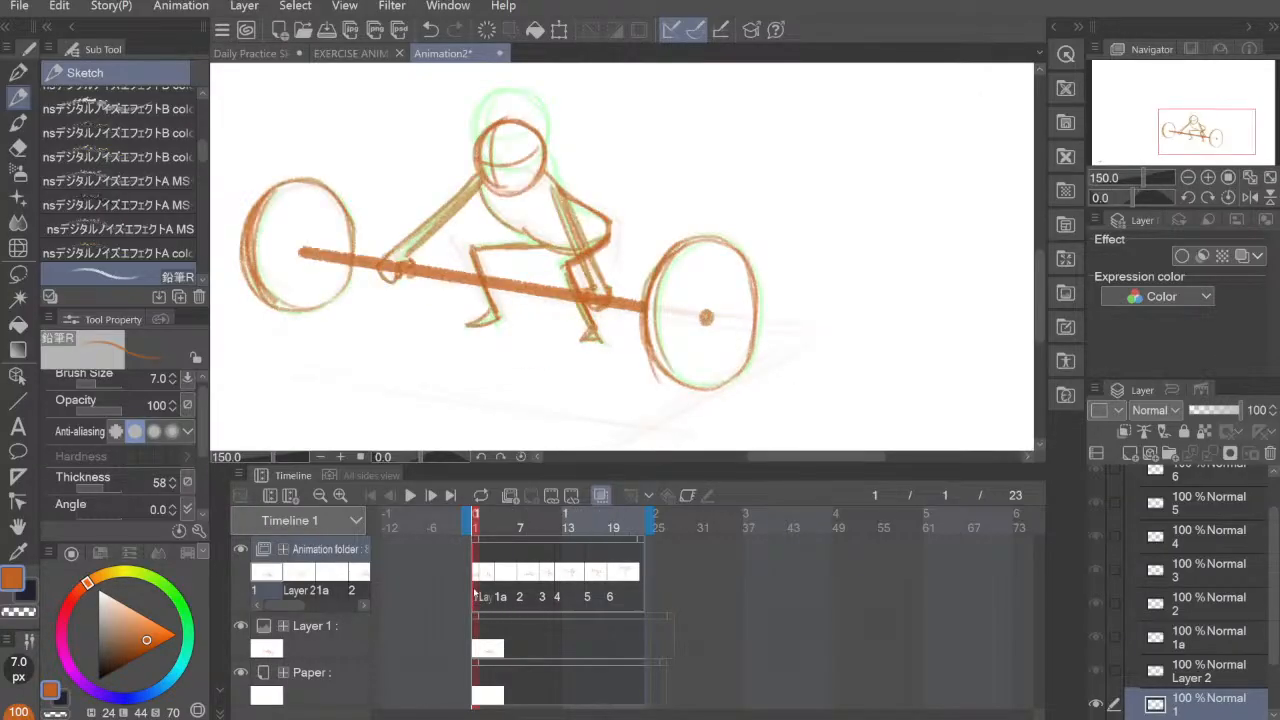
left_click(487, 580)
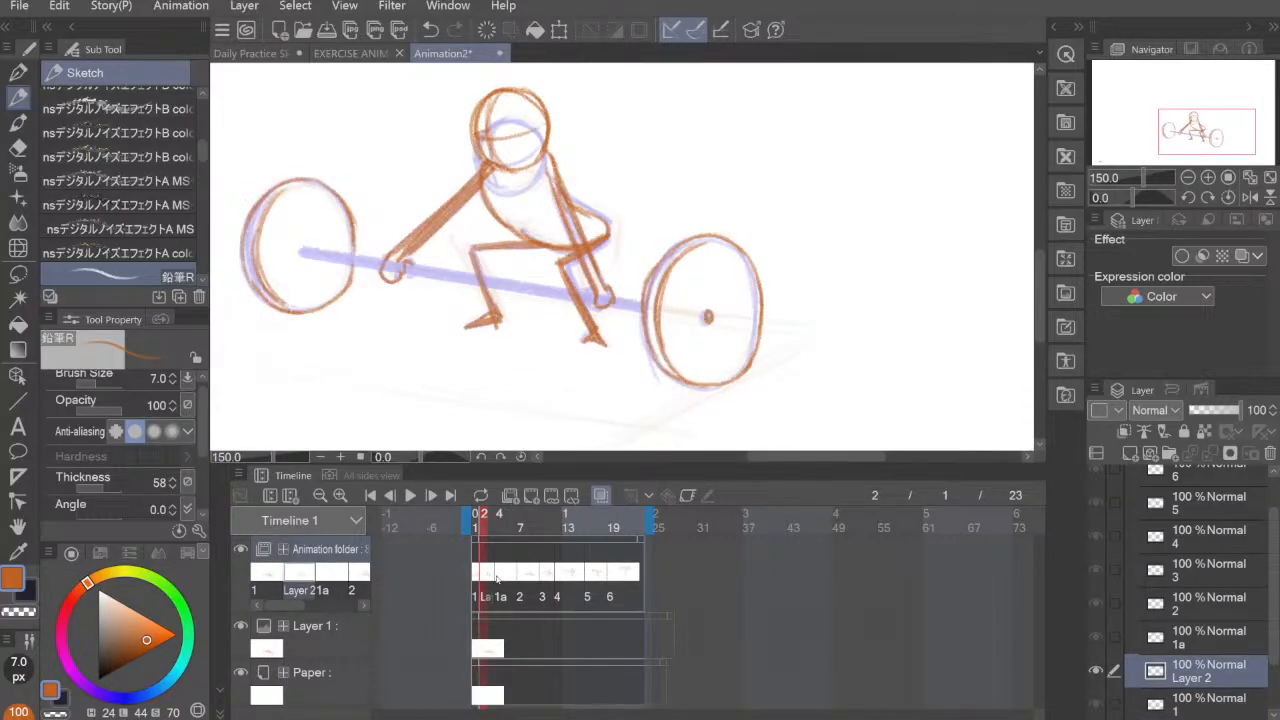
left_click(497, 580)
scroll(623, 434, "up", 2)
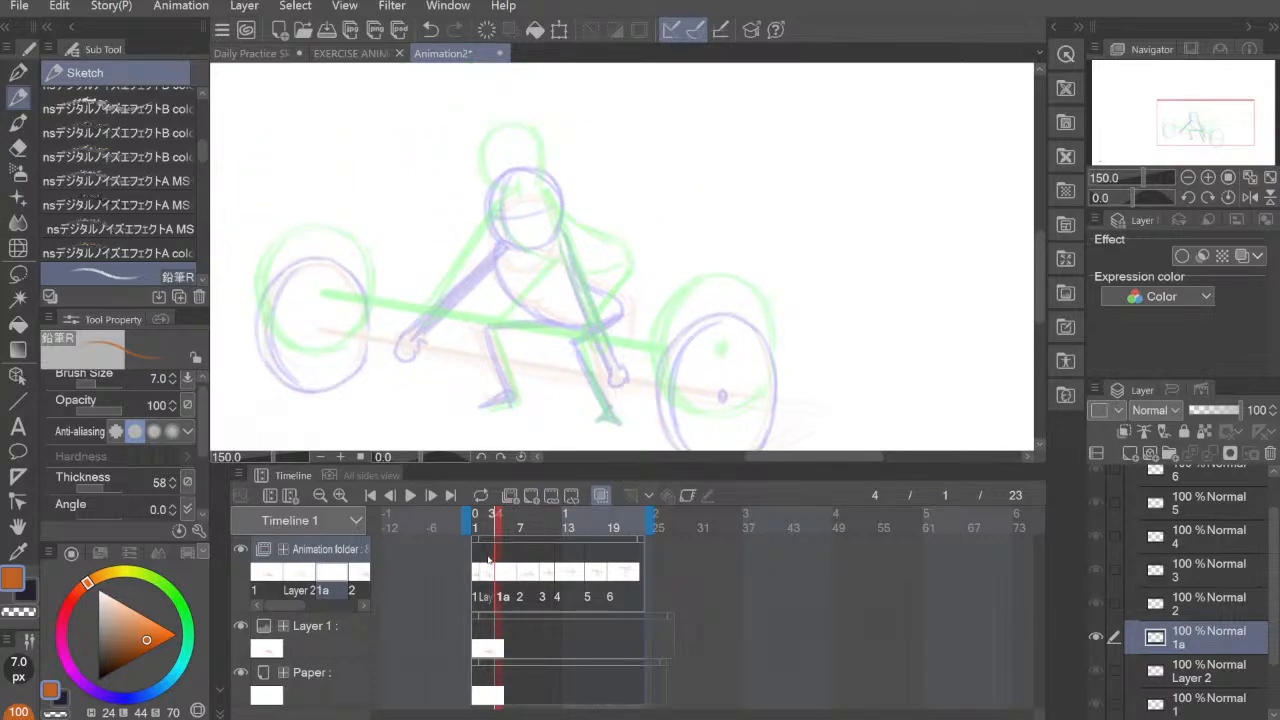
left_click(488, 559)
left_click(531, 496)
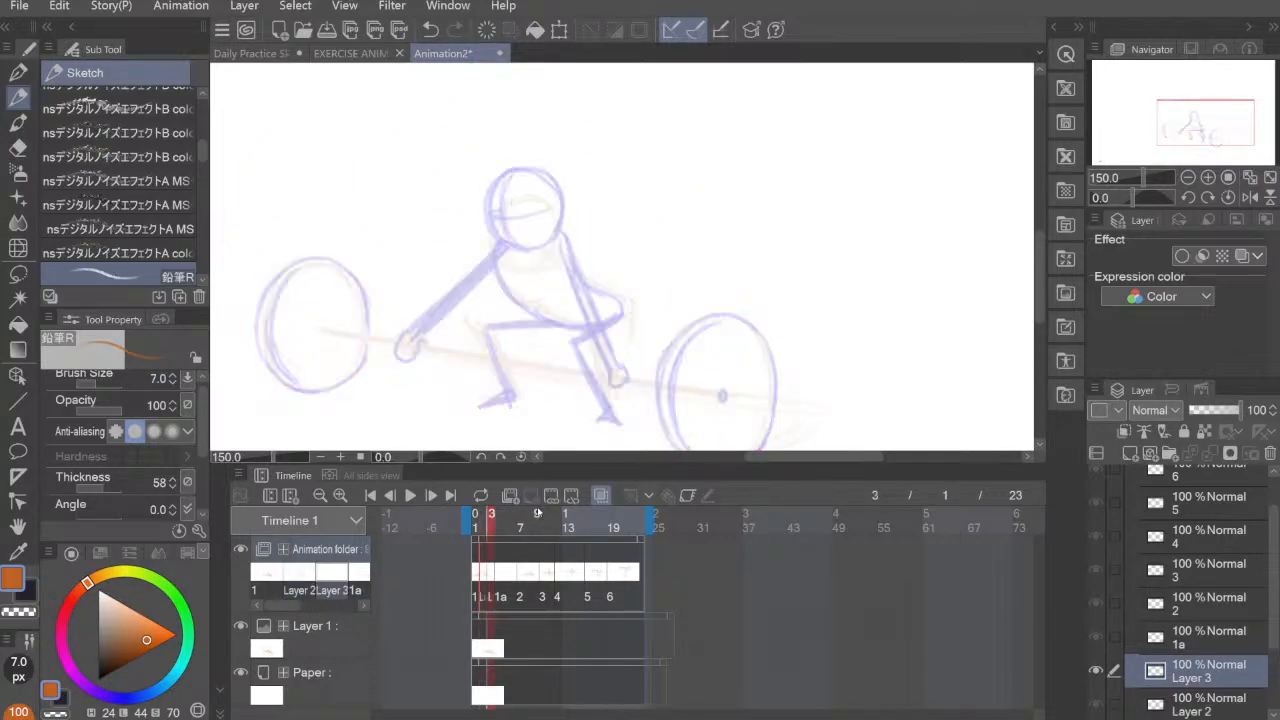
left_click_drag(706, 344, 688, 350)
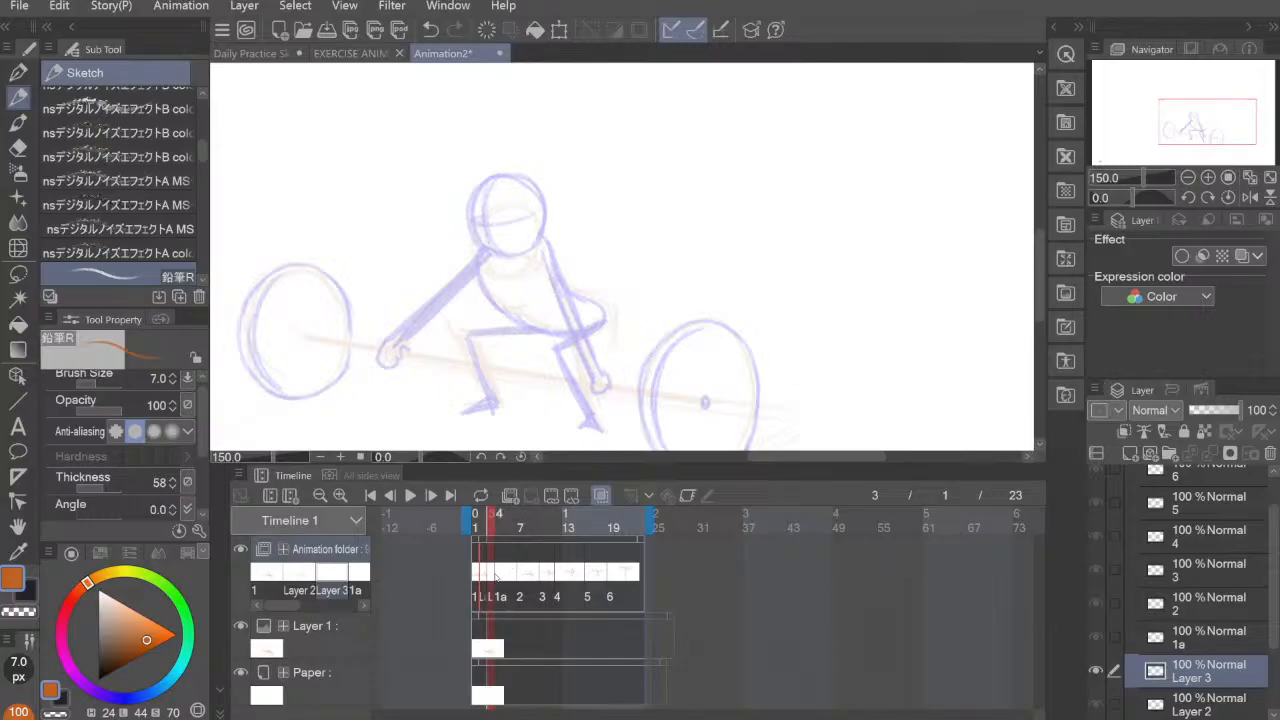
left_click(492, 578)
left_click(501, 580)
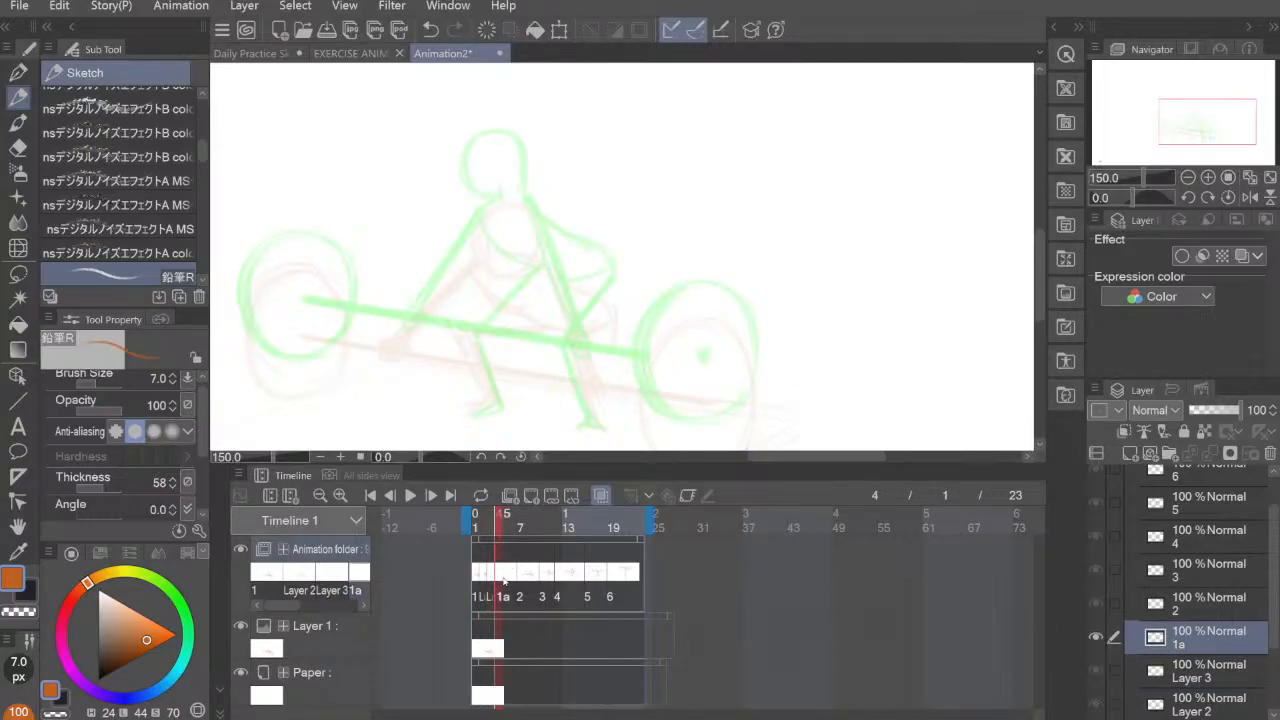
key("ctrl+z")
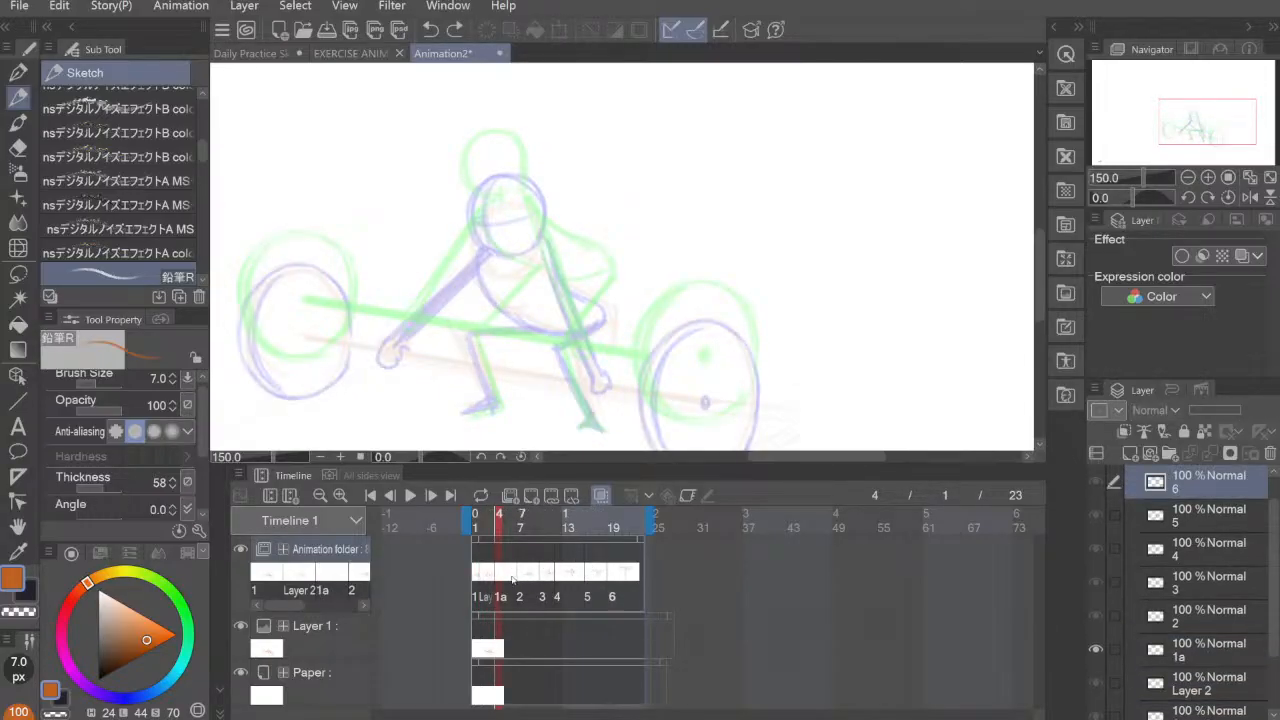
Step: On cel 1a at frame 4, draw the figure's round head between the previous and next onion-skin heads
left_click(476, 577)
left_click(483, 577)
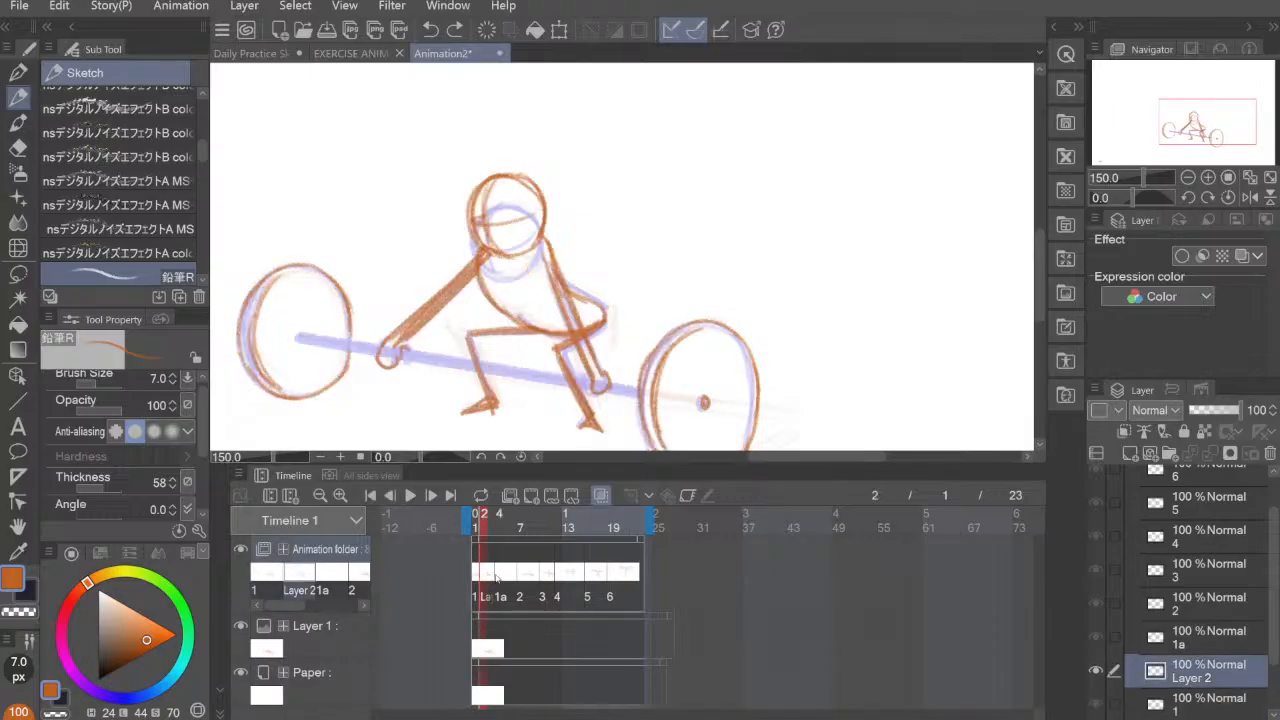
left_click(503, 577)
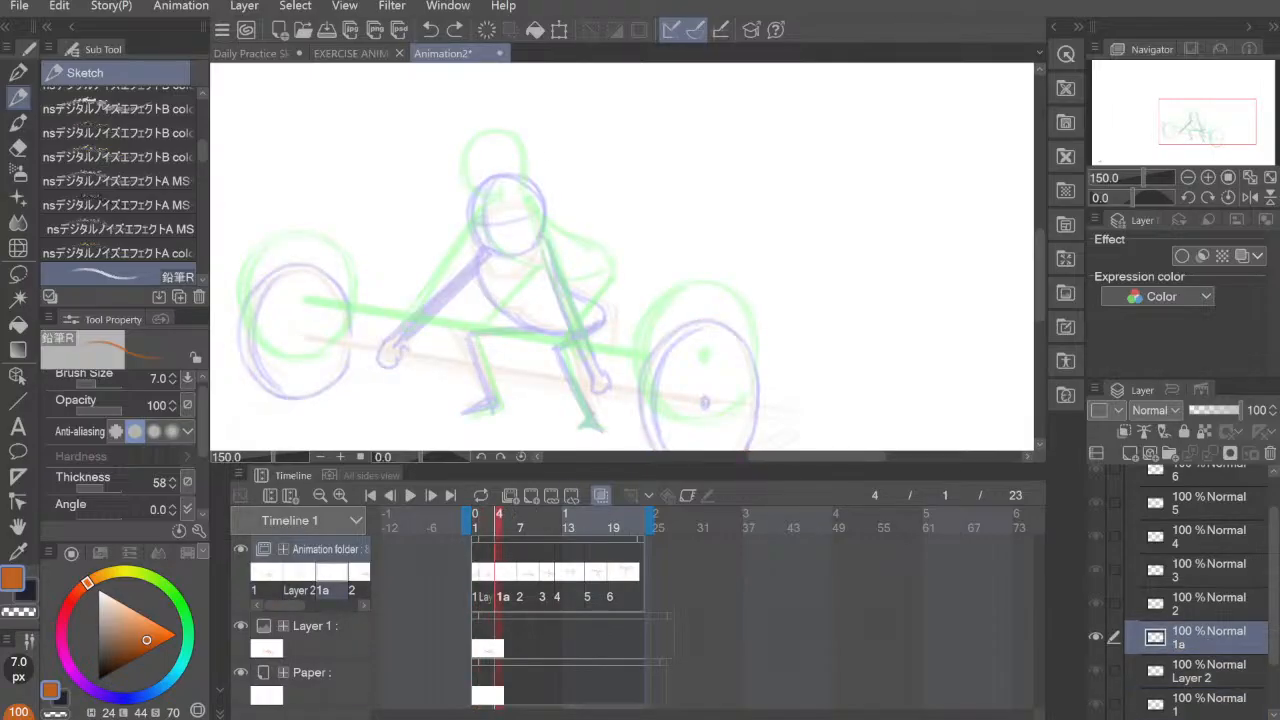
mouse_move(473, 159)
left_mouse_down()
mouse_move(503, 158)
mouse_move(467, 192)
left_mouse_up()
mouse_move(490, 149)
left_mouse_down()
mouse_move(468, 205)
mouse_move(530, 198)
mouse_move(466, 167)
mouse_move(530, 192)
mouse_move(516, 211)
mouse_move(473, 173)
left_mouse_up()
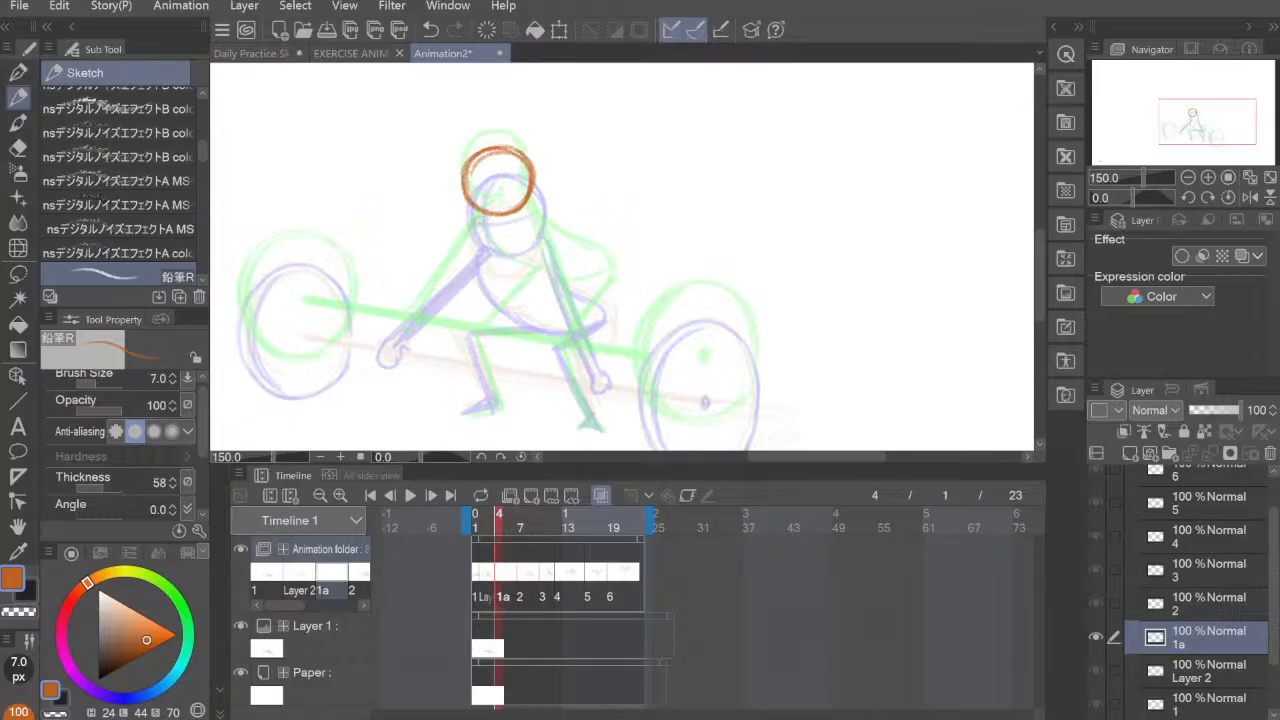
key("ctrl+z")
Step: Draw both straight arms reaching down from the shoulders on cel 1a and add the hands at their ends
mouse_move(480, 212)
left_mouse_down()
mouse_move(402, 332)
mouse_move(476, 213)
left_mouse_up()
mouse_move(436, 281)
left_mouse_down()
mouse_move(409, 315)
mouse_move(481, 209)
mouse_move(402, 334)
left_mouse_up()
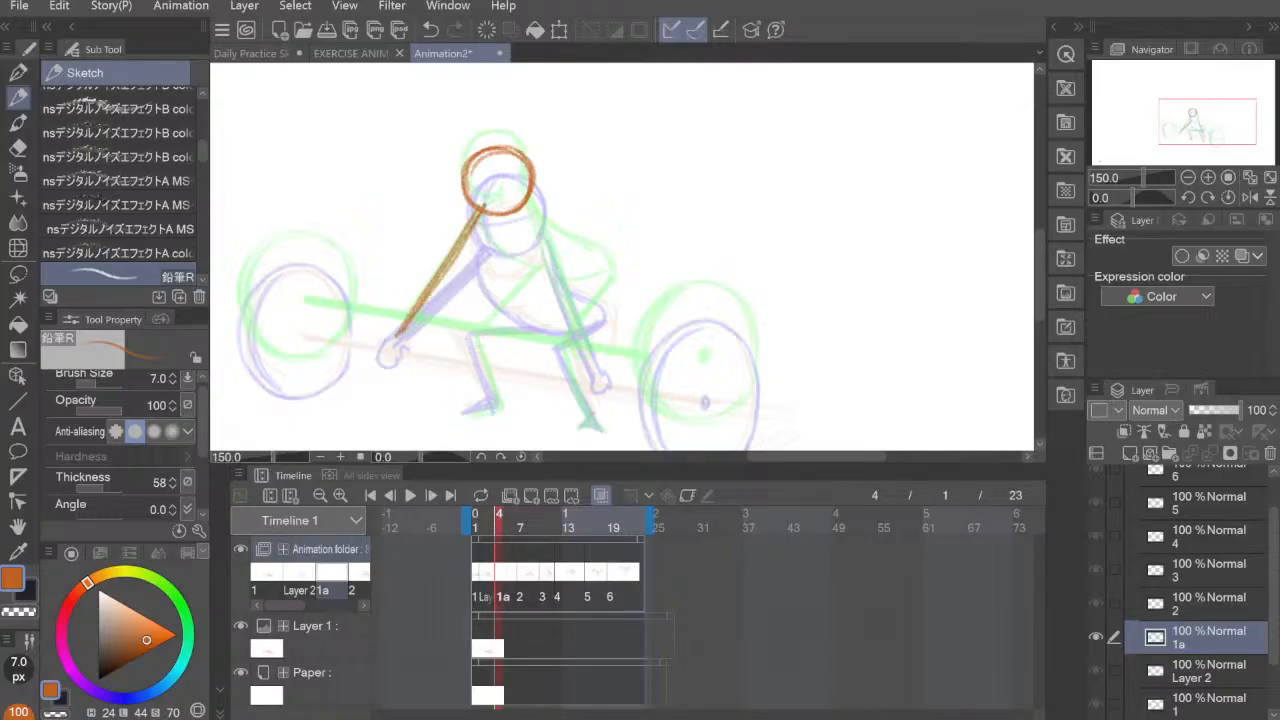
left_click_drag(535, 199, 591, 356)
left_click_drag(541, 233, 595, 371)
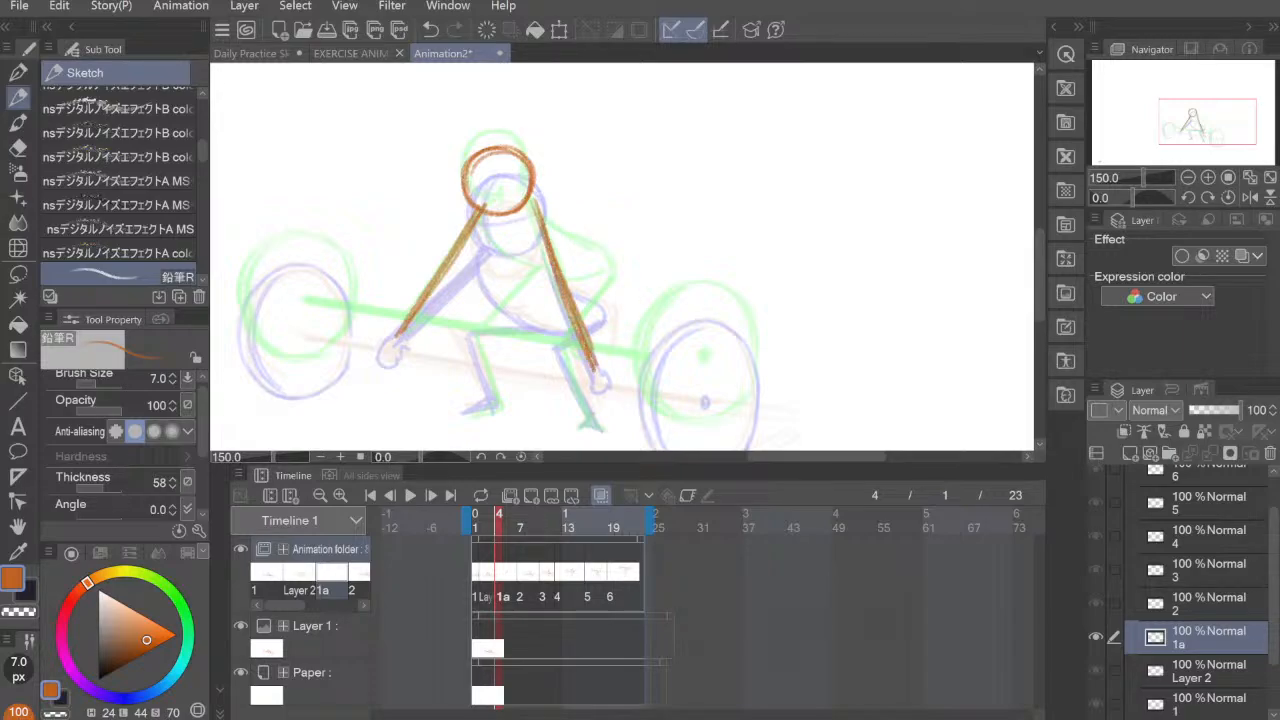
mouse_move(398, 330)
left_mouse_down()
mouse_move(386, 362)
mouse_move(405, 336)
left_mouse_up()
left_click_drag(592, 362, 610, 376)
mouse_move(530, 196)
left_mouse_down()
mouse_move(598, 262)
mouse_move(594, 298)
left_mouse_up()
mouse_move(484, 216)
left_mouse_down()
mouse_move(520, 268)
mouse_move(590, 296)
left_mouse_up()
key("ctrl+z")
key("ctrl+z")
key("ctrl+z")
key("ctrl+z")
key("ctrl+z")
key("ctrl+z")
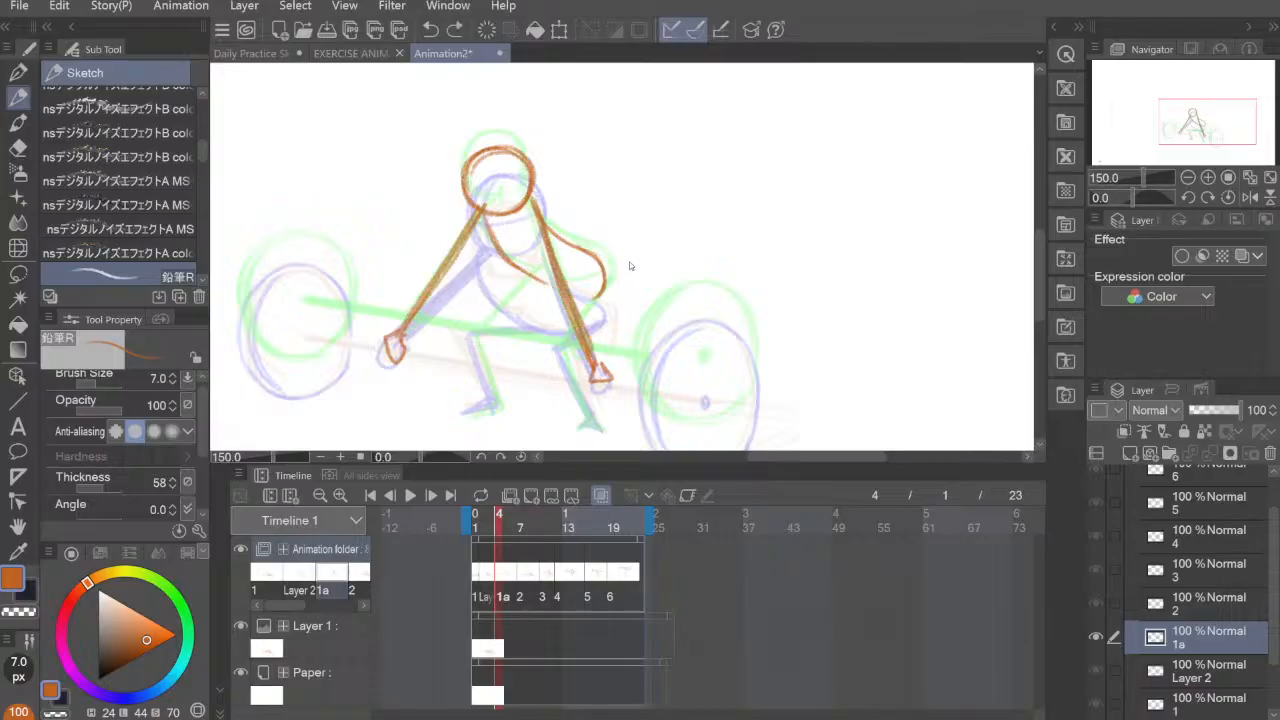
key("ctrl+z")
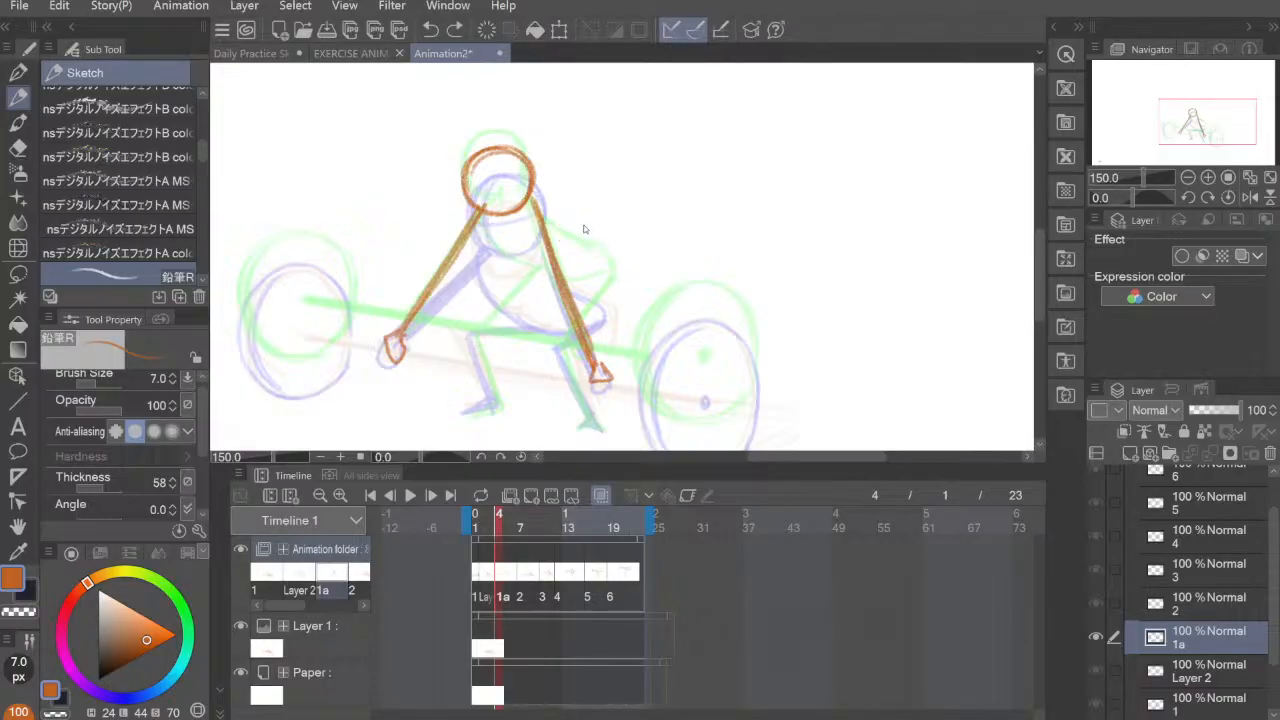
Step: Draw the back curve and the rounded front of the torso on cel 1a, between the onion-skin torsos
mouse_move(535, 204)
left_mouse_down()
mouse_move(608, 286)
mouse_move(597, 302)
left_mouse_up()
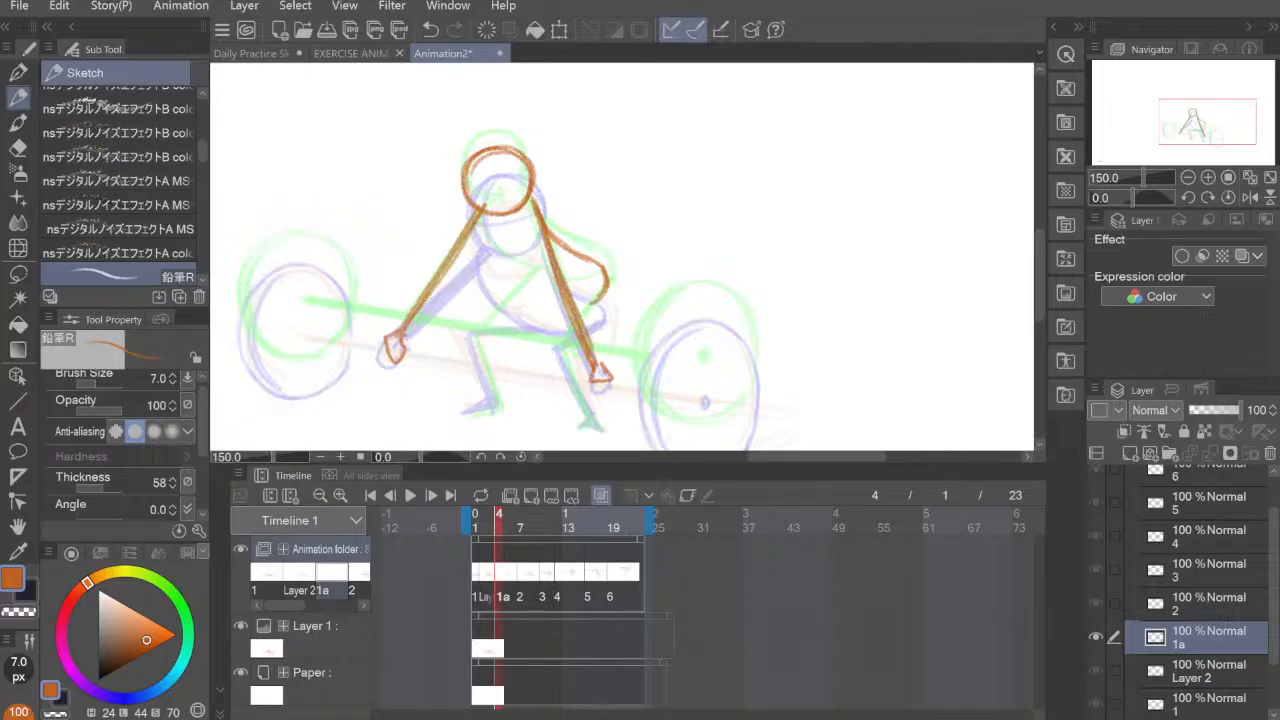
left_click_drag(484, 214, 516, 280)
key("ctrl+z")
mouse_move(484, 216)
left_mouse_down()
mouse_move(532, 287)
mouse_move(562, 299)
mouse_move(596, 290)
left_mouse_up()
left_click_drag(484, 226, 611, 303)
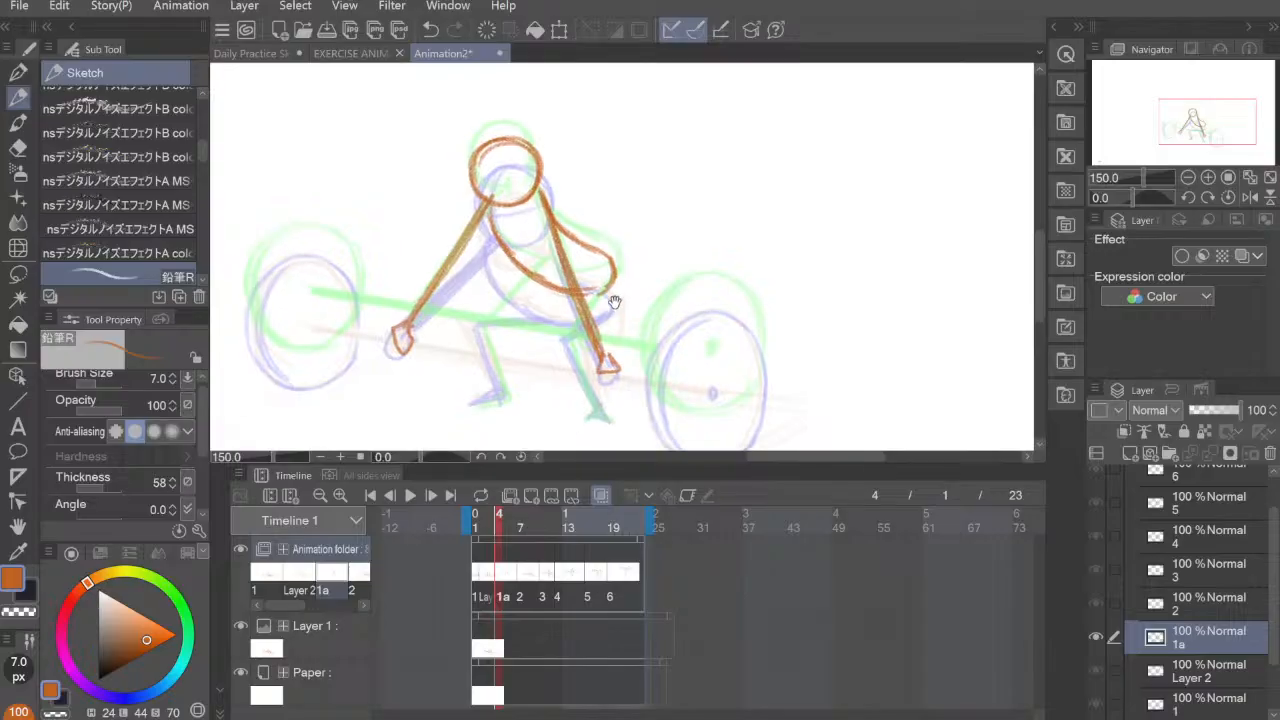
Step: Draw both bent legs and their feet on cel 1a, from the hips down over the onion-skin legs
left_click_drag(596, 298, 554, 346)
left_click_drag(602, 295, 590, 313)
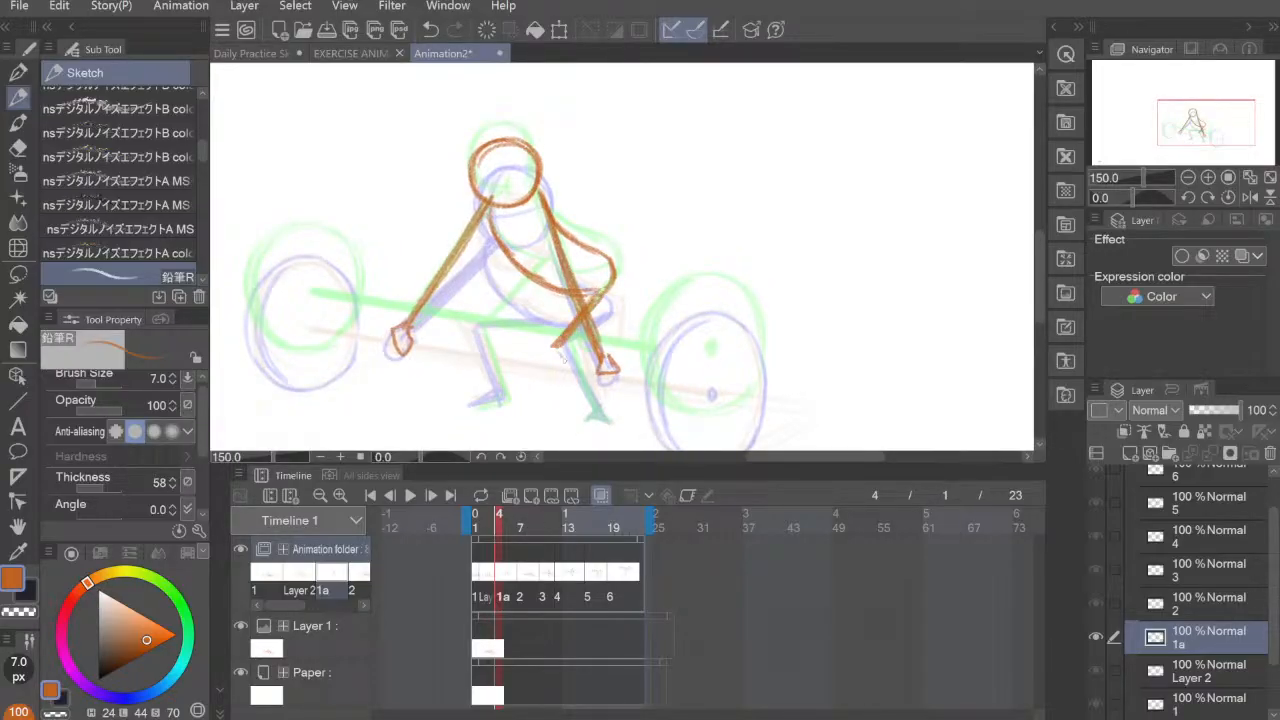
mouse_move(562, 356)
left_mouse_down()
mouse_move(604, 426)
mouse_move(620, 422)
left_mouse_up()
mouse_move(552, 290)
left_mouse_down()
mouse_move(478, 326)
mouse_move(500, 394)
left_mouse_up()
mouse_move(486, 330)
left_mouse_down()
mouse_move(508, 399)
mouse_move(465, 407)
mouse_move(510, 401)
left_mouse_up()
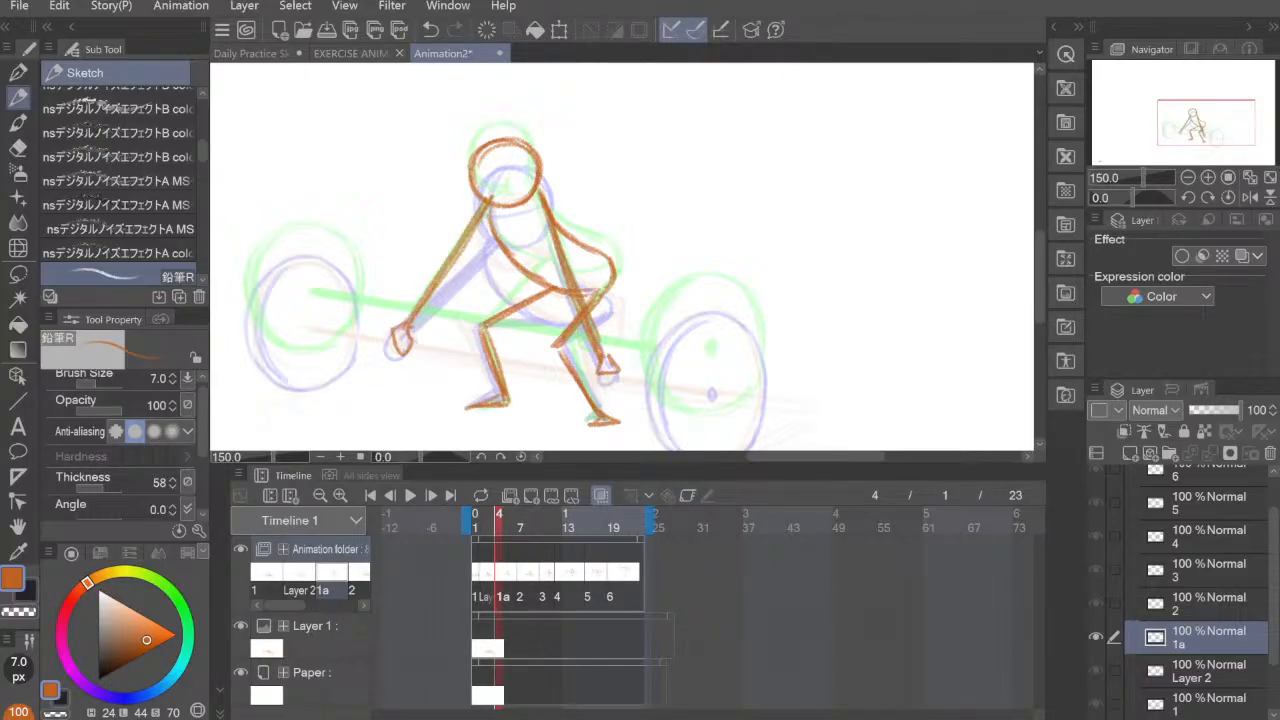
Step: On the Layer 2 cel at frame 2, draw the barbell's bar between the plates with a 17 px pencil
mouse_move(740, 361)
left_mouse_down()
mouse_move(732, 326)
mouse_move(713, 327)
left_mouse_up()
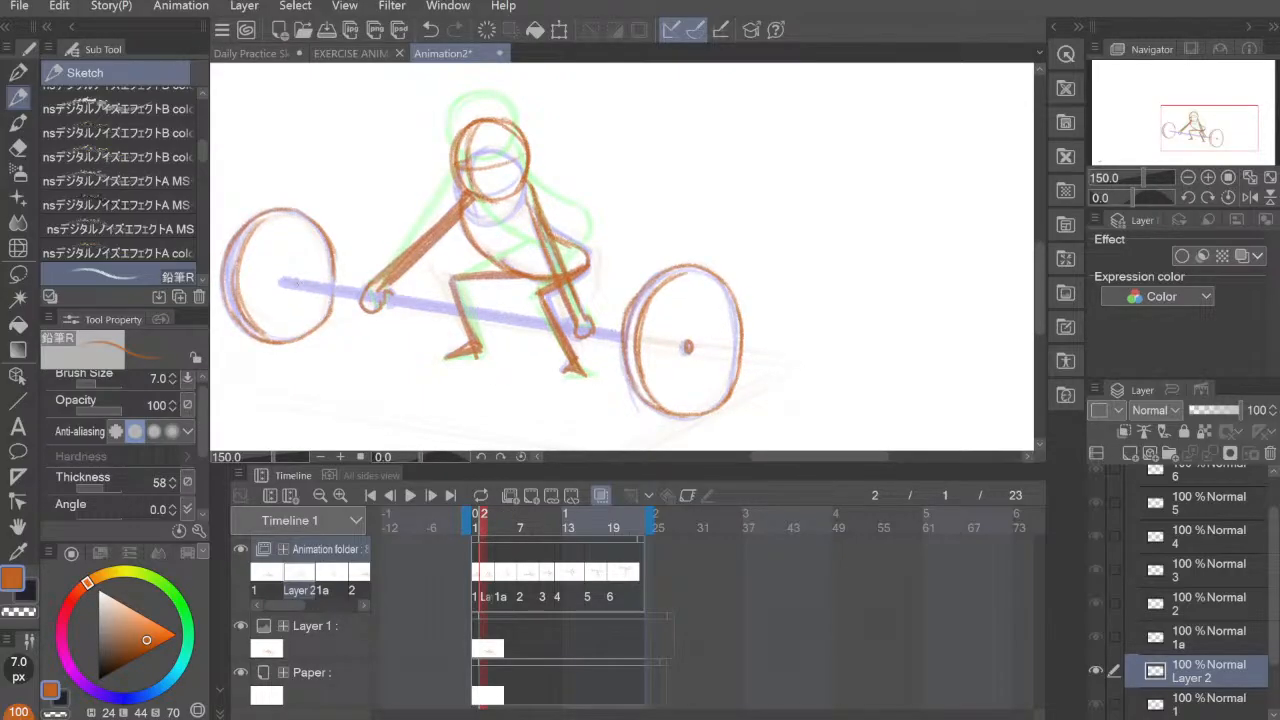
key("]")
key("]")
key("]")
key("]")
key("]")
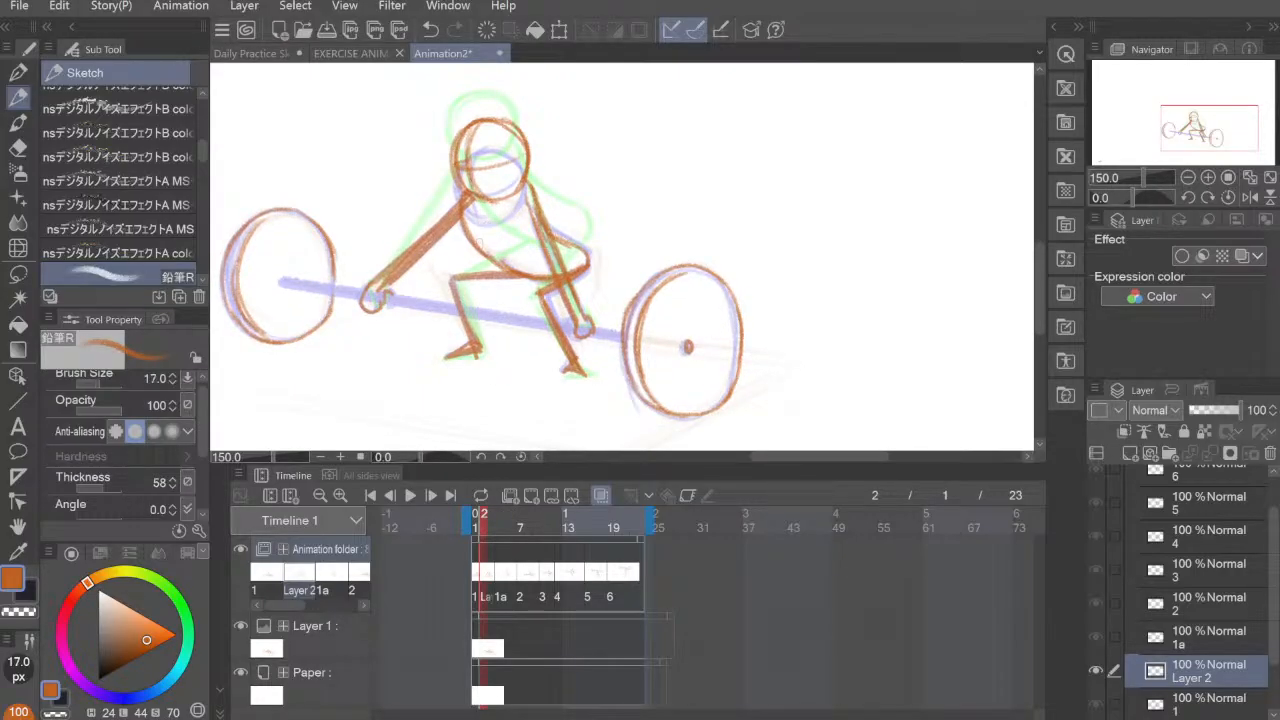
left_click_drag(380, 301, 380, 363)
key("ctrl+z")
left_click_drag(282, 284, 622, 341)
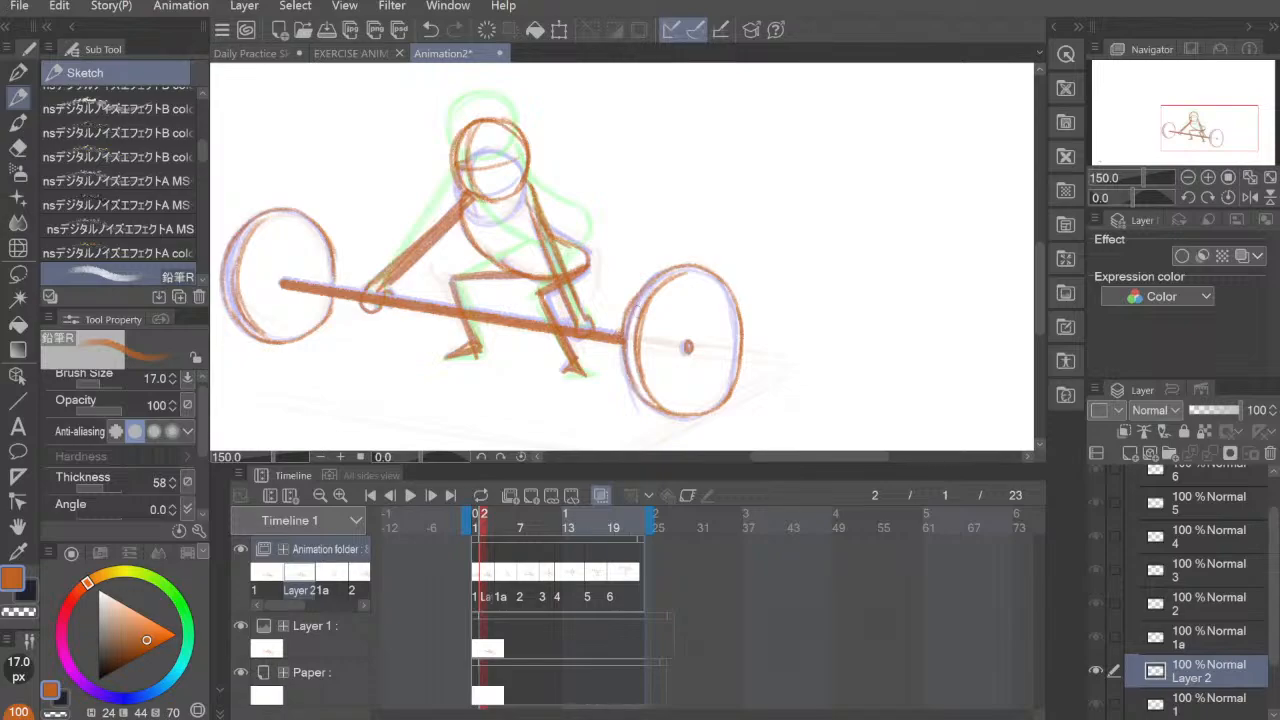
Step: On cel 1a, erase the hand of the figure's forward arm and draw the 17 px barbell bar between the onion-skin bars
left_click(505, 580)
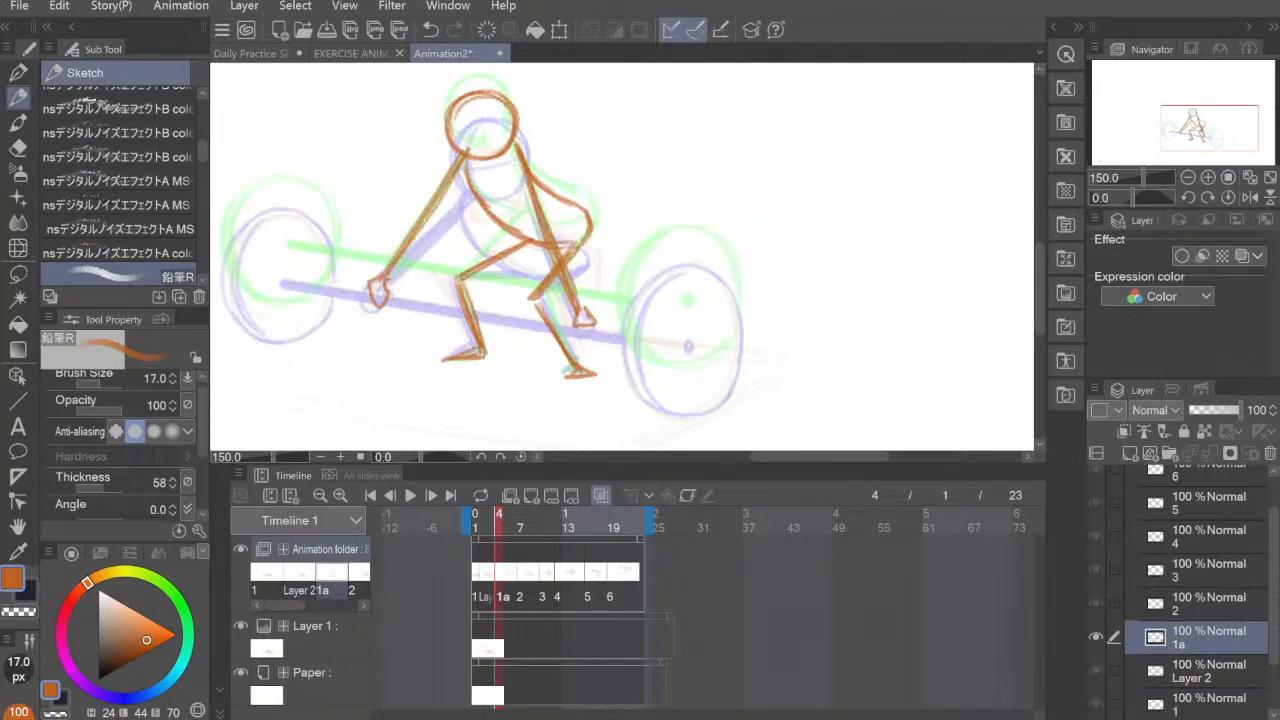
key("e")
mouse_move(368, 306)
left_mouse_down()
mouse_move(366, 284)
mouse_move(388, 284)
left_mouse_up()
key("p")
key("b")
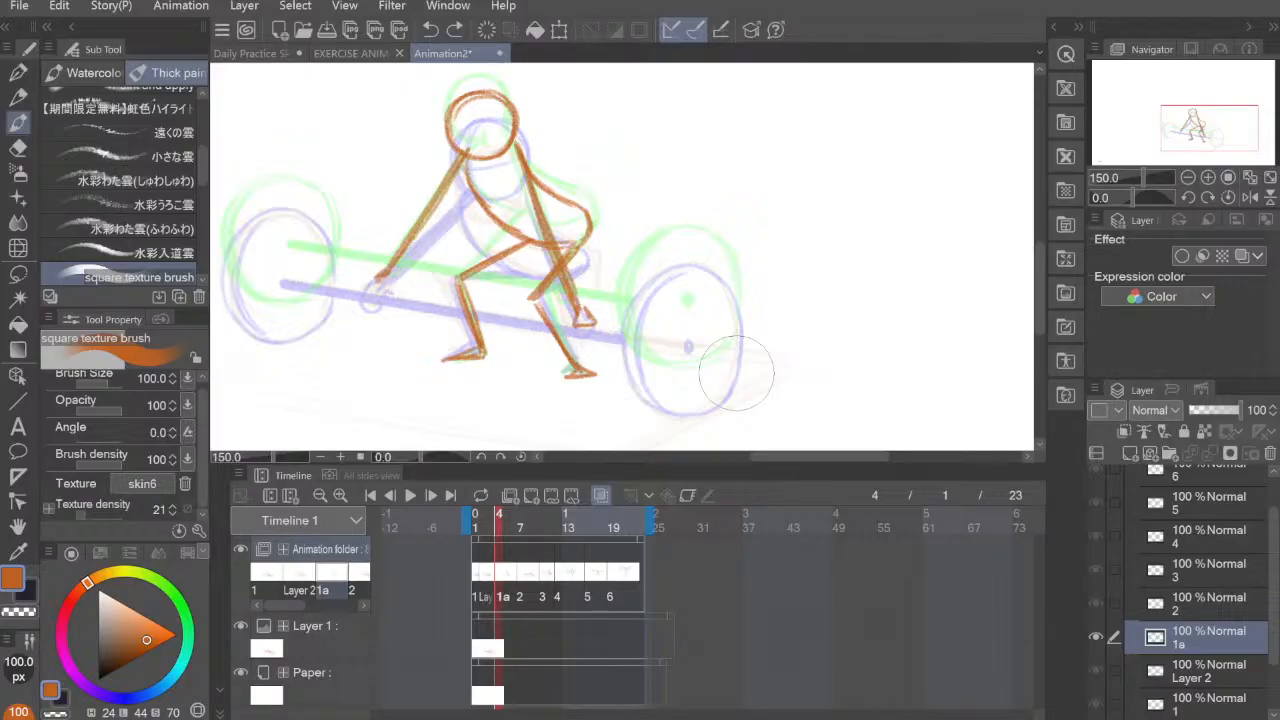
key("p")
left_click_drag(608, 262, 700, 372)
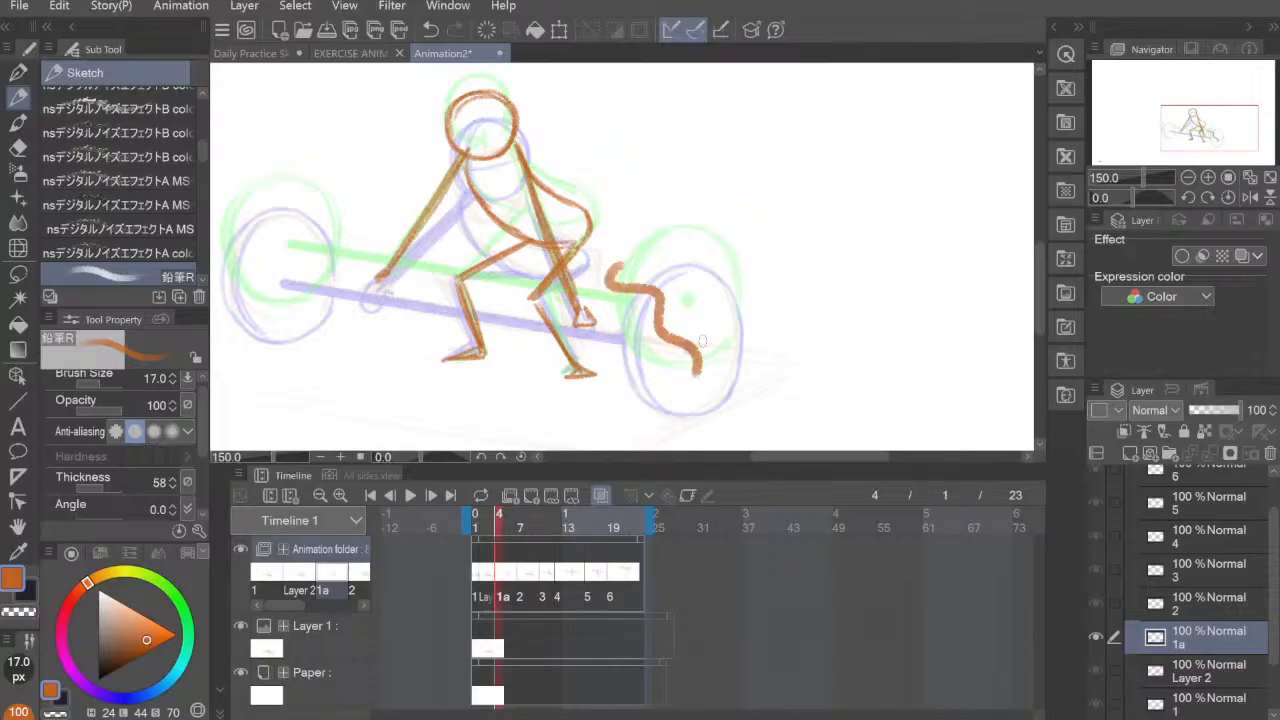
key("ctrl+z")
left_click_drag(289, 260, 697, 333)
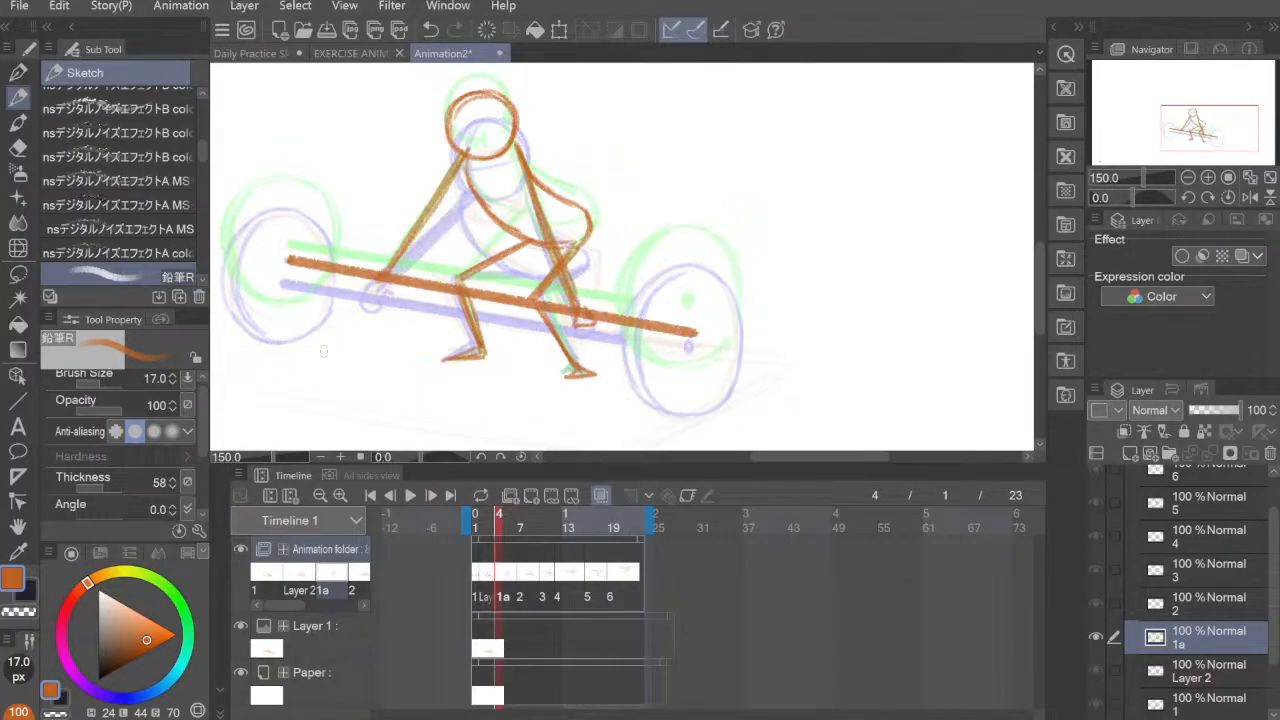
left_click_drag(470, 230, 559, 303)
key("ctrl+z")
Step: Reduce the pencil's brush size to 6 px for the weight plates, undoing the trial strokes
key("bracketleft")
key("bracketleft")
key("bracketleft")
key("bracketleft")
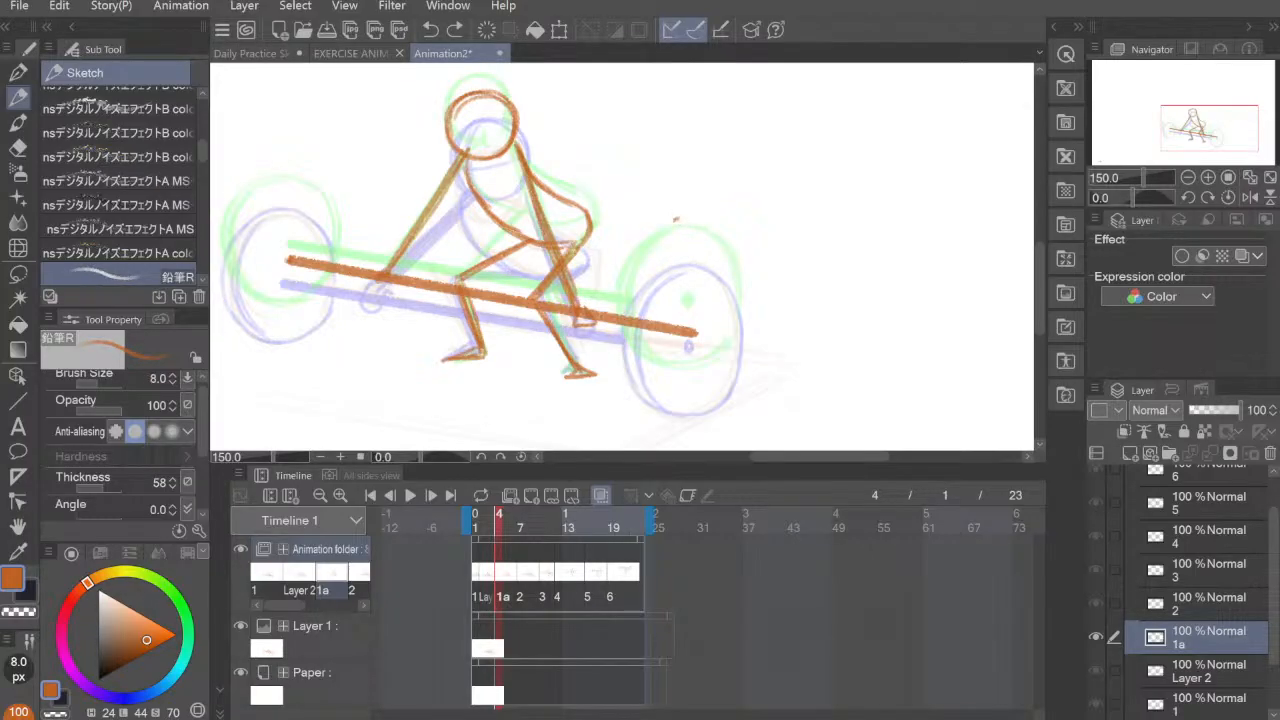
mouse_move(676, 218)
left_mouse_down()
mouse_move(690, 272)
mouse_move(703, 258)
mouse_move(689, 238)
mouse_move(704, 305)
left_mouse_up()
key("ctrl+z")
key("bracketleft")
key("bracketleft")
key("ctrl+z")
mouse_move(233, 215)
left_mouse_down()
mouse_move(222, 255)
mouse_move(235, 285)
left_mouse_up()
mouse_move(240, 211)
left_mouse_down()
mouse_move(221, 255)
mouse_move(264, 301)
mouse_move(317, 215)
left_mouse_up()
mouse_move(279, 195)
left_mouse_down()
mouse_move(328, 226)
mouse_move(331, 263)
left_mouse_up()
key("ctrl+z")
key("ctrl+z")
key("ctrl+z")
mouse_move(241, 312)
left_mouse_down()
mouse_move(221, 240)
mouse_move(258, 208)
mouse_move(320, 206)
mouse_move(336, 262)
left_mouse_up()
key("ctrl+z")
key("ctrl+z")
key("ctrl+z")
key("ctrl+z")
key("ctrl+z")
key("ctrl+z")
Step: Draw the left weight plate on cel 1a as an oval around the bar's end, with a doubled outer edge
mouse_move(226, 300)
left_mouse_down()
mouse_move(228, 228)
mouse_move(304, 198)
mouse_move(336, 260)
mouse_move(300, 202)
mouse_move(235, 302)
mouse_move(250, 318)
left_mouse_up()
mouse_move(240, 213)
left_mouse_down()
mouse_move(226, 284)
mouse_move(257, 316)
mouse_move(316, 318)
mouse_move(338, 274)
left_mouse_up()
mouse_move(330, 292)
left_mouse_down()
mouse_move(258, 300)
mouse_move(232, 262)
left_mouse_up()
mouse_move(240, 215)
left_mouse_down()
mouse_move(250, 307)
mouse_move(223, 279)
left_mouse_up()
mouse_move(280, 193)
left_mouse_down()
mouse_move(220, 250)
mouse_move(283, 194)
left_mouse_up()
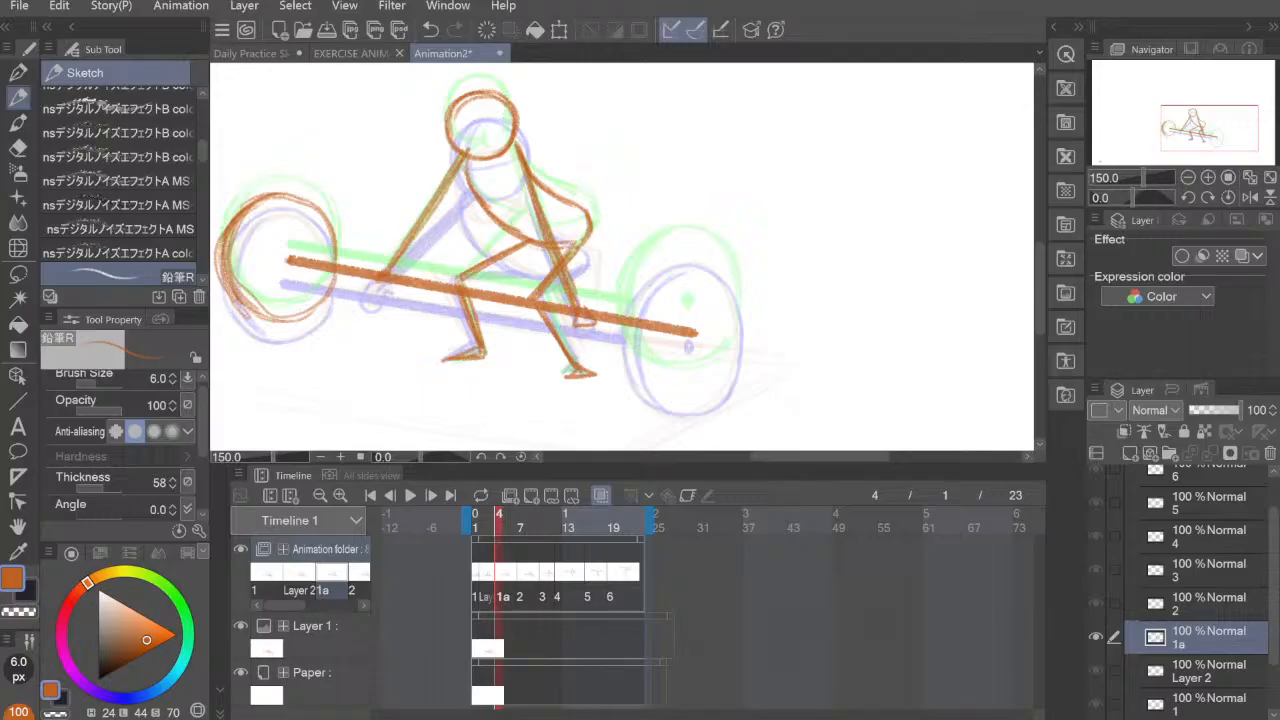
Step: Draw the right weight plate on cel 1a as an oval around the bar's other end, between the onion-skin plates
mouse_move(650, 266)
left_mouse_down()
mouse_move(636, 364)
mouse_move(628, 314)
mouse_move(624, 360)
mouse_move(680, 252)
mouse_move(739, 303)
left_mouse_up()
mouse_move(721, 265)
left_mouse_down()
mouse_move(743, 309)
mouse_move(732, 355)
left_mouse_up()
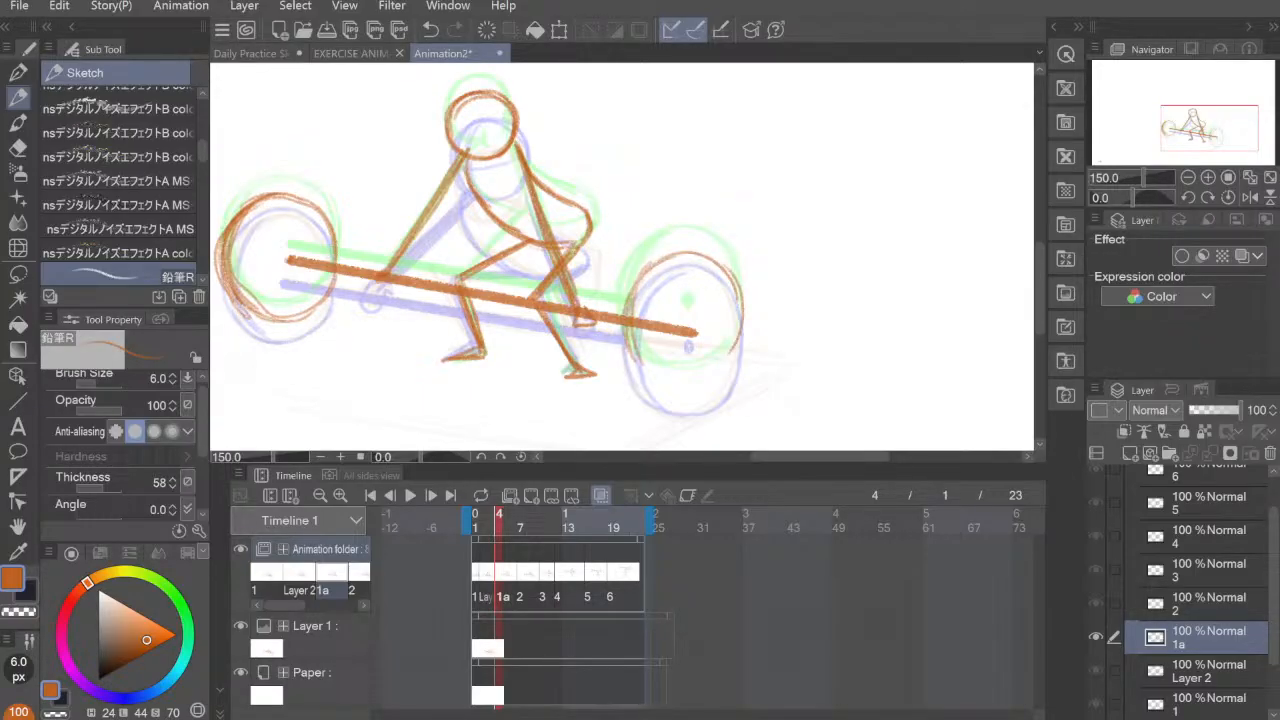
left_click_drag(743, 309, 719, 379)
left_click_drag(632, 338, 687, 386)
mouse_move(740, 338)
left_mouse_down()
mouse_move(650, 382)
mouse_move(636, 360)
left_mouse_up()
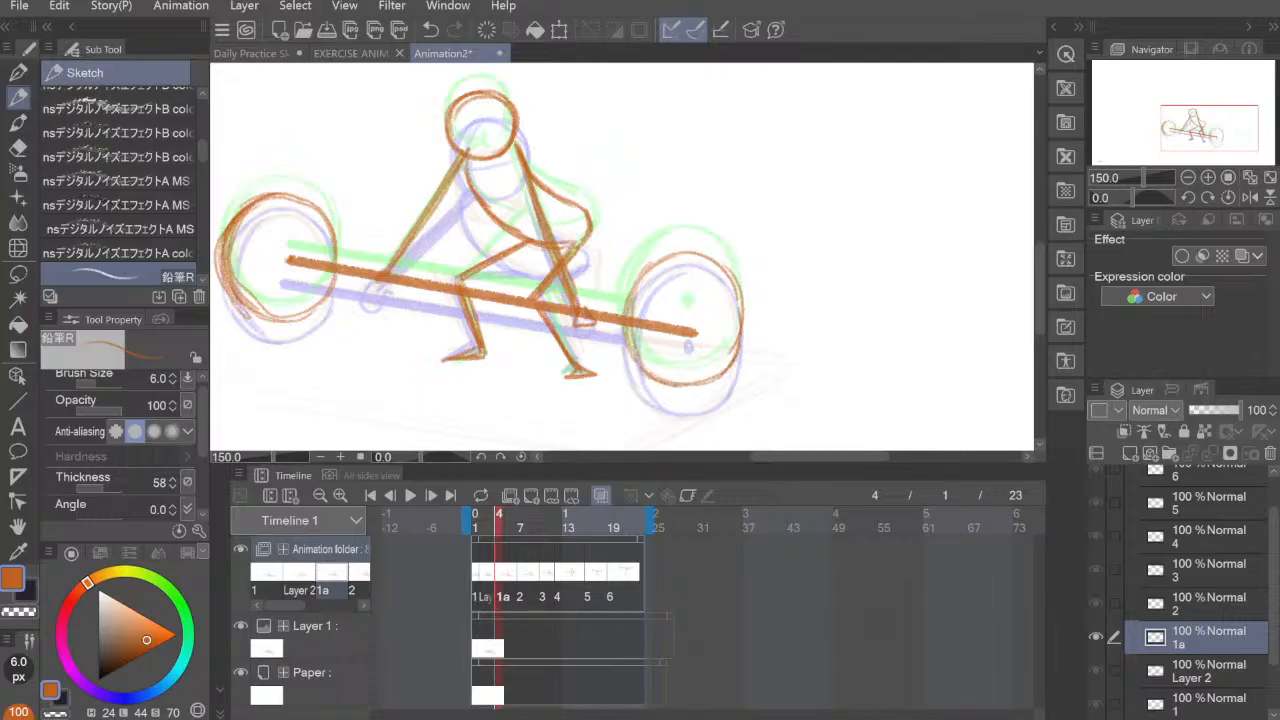
left_click_drag(742, 314, 680, 384)
mouse_move(692, 254)
left_mouse_down()
mouse_move(742, 316)
mouse_move(628, 316)
left_mouse_up()
mouse_move(642, 270)
left_mouse_down()
mouse_move(740, 294)
mouse_move(690, 382)
left_mouse_up()
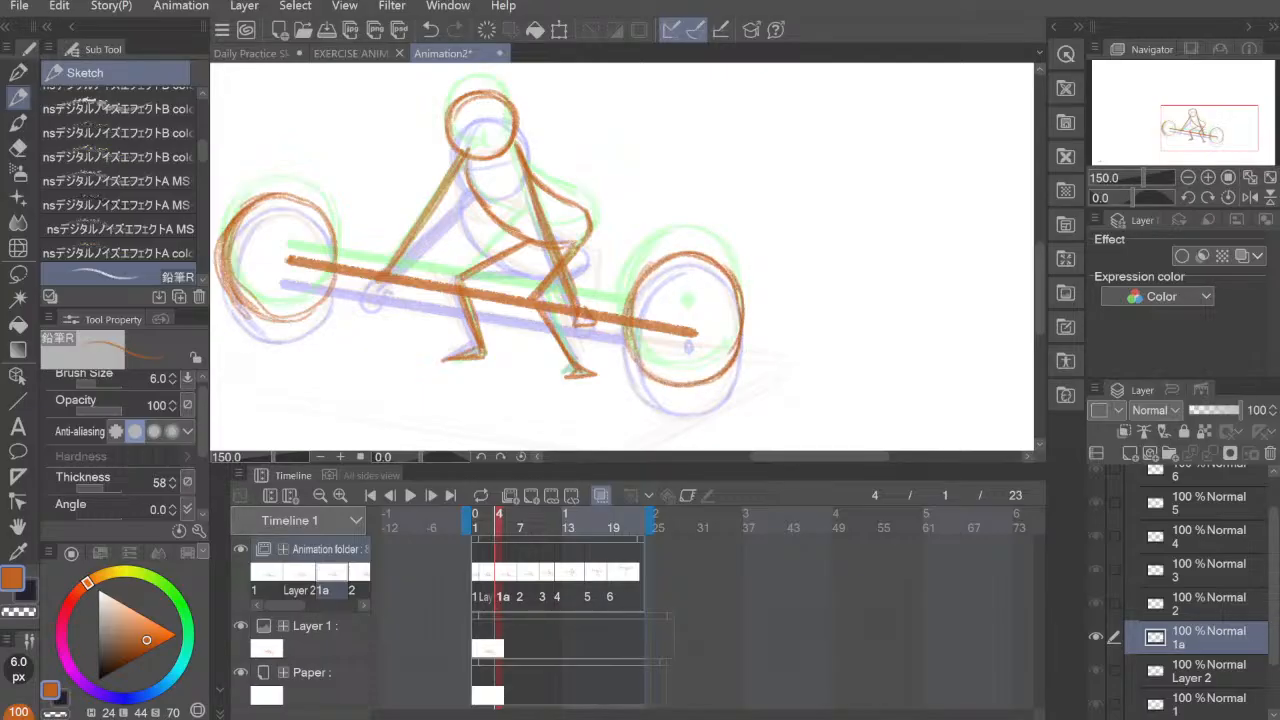
left_click_drag(736, 274, 732, 362)
Step: Add side strokes inside the rims of both weight plates on cel 1a to suggest their thickness
mouse_move(666, 268)
left_mouse_down()
mouse_move(730, 260)
mouse_move(636, 368)
mouse_move(653, 265)
mouse_move(655, 377)
left_mouse_up()
left_click_drag(634, 302, 653, 377)
left_click_drag(662, 260, 660, 375)
mouse_move(258, 222)
left_mouse_down()
mouse_move(246, 314)
mouse_move(266, 322)
left_mouse_up()
Step: Erase the bar where it crosses the right plate on cel 1a, leaving a dot at the plate's centre
key("e")
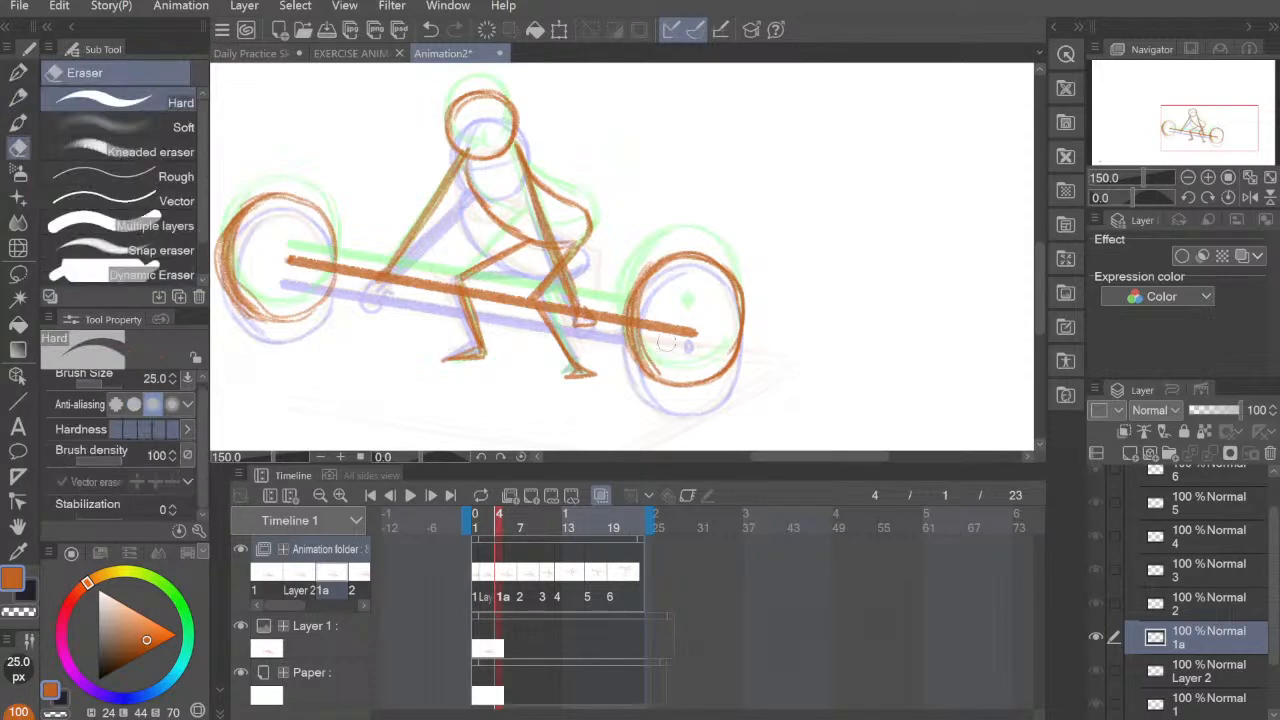
mouse_move(681, 337)
left_mouse_down()
mouse_move(684, 321)
mouse_move(698, 326)
mouse_move(672, 316)
mouse_move(654, 336)
mouse_move(646, 320)
left_mouse_up()
left_click(18, 97)
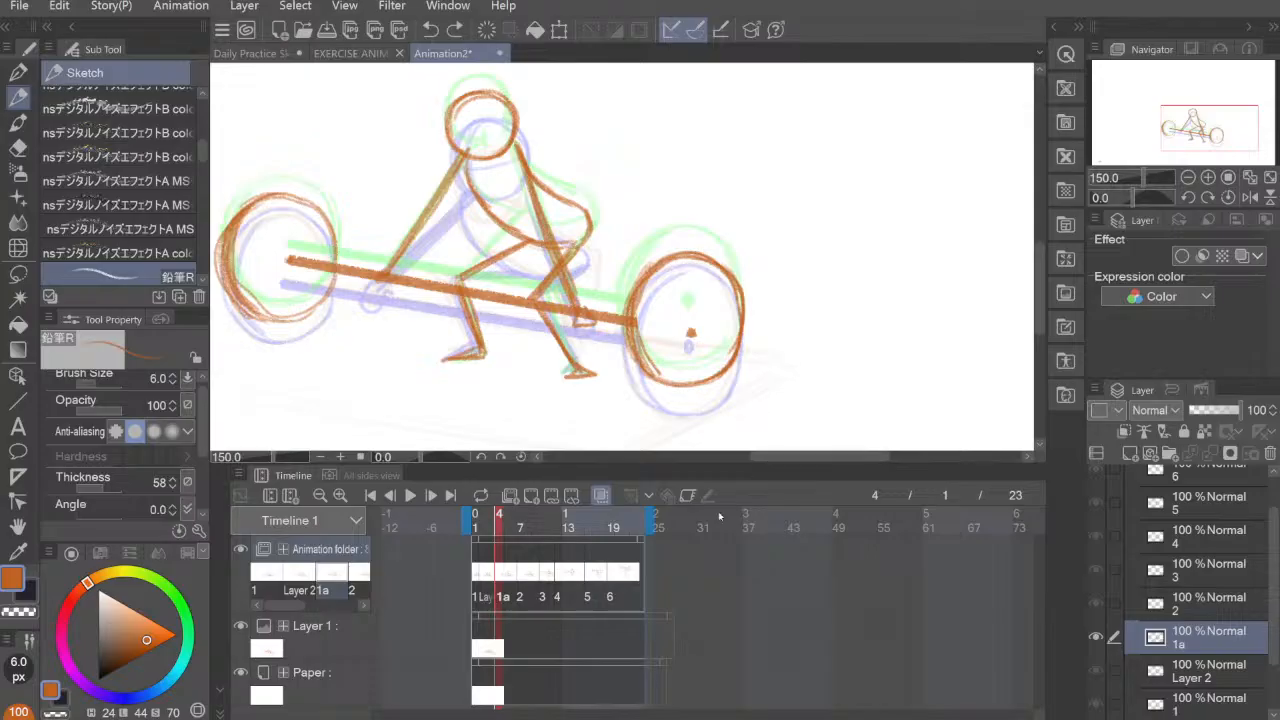
Step: Check the poses from cel 1 to cel 3, and add a new cel 2a at frame 8 between cels 2 and 3
left_click(476, 579)
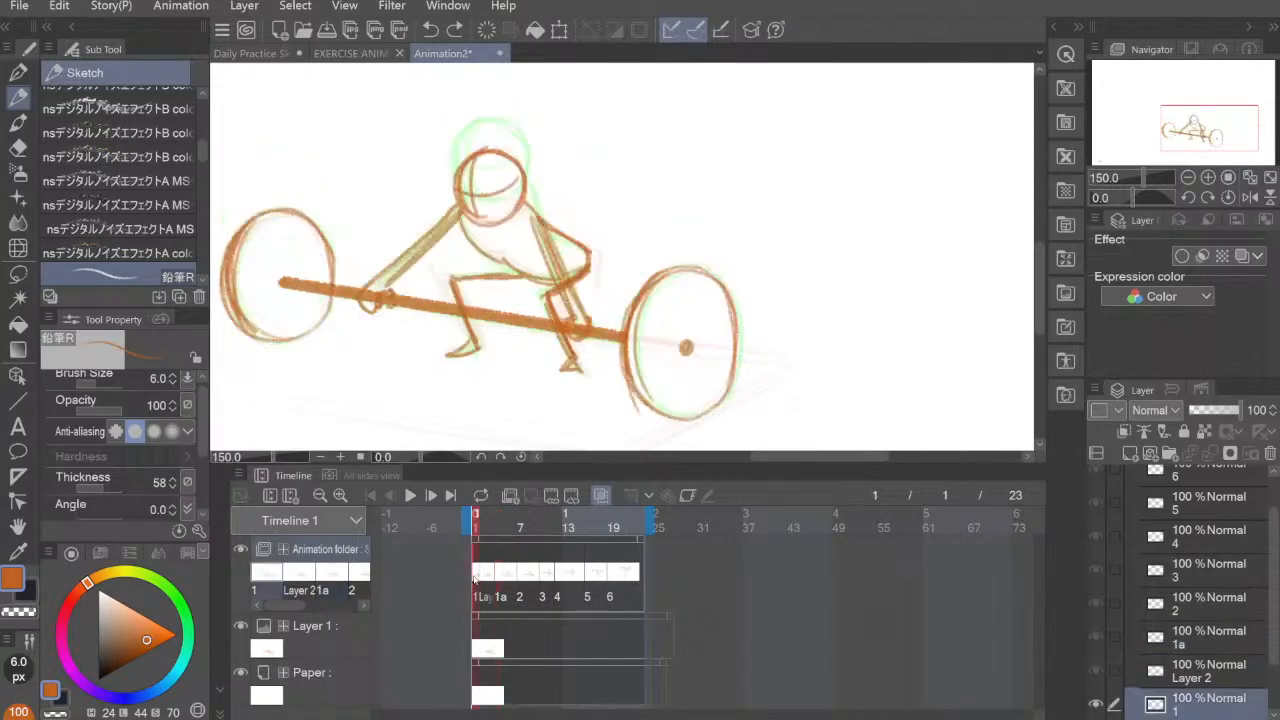
left_click(486, 579)
left_click(501, 580)
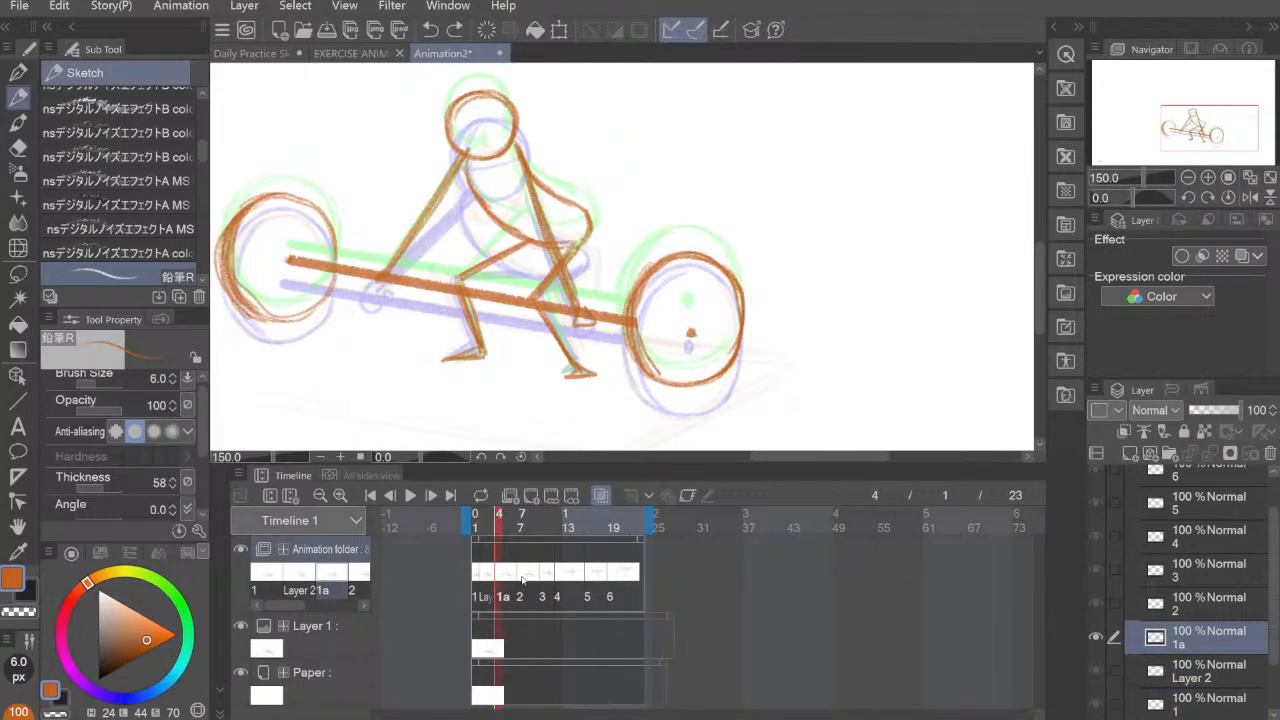
left_click(521, 580)
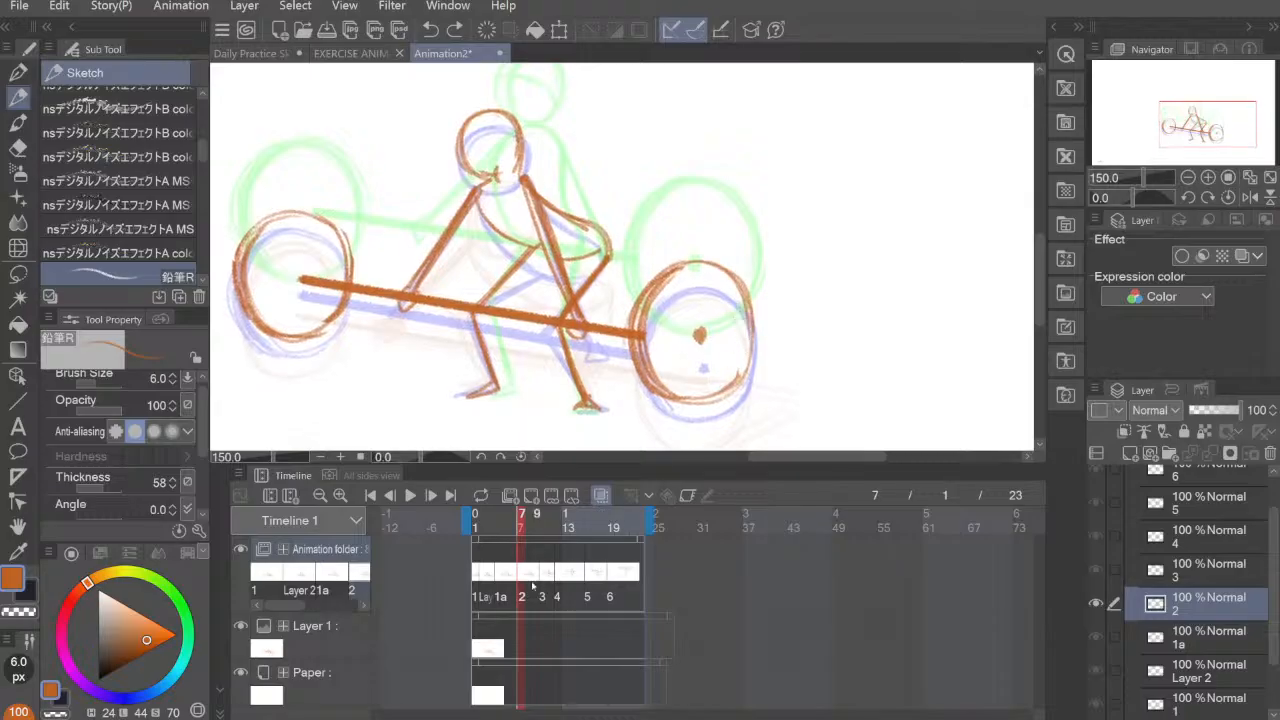
left_click(542, 580)
left_click(522, 580)
left_click(529, 528)
left_click(551, 495)
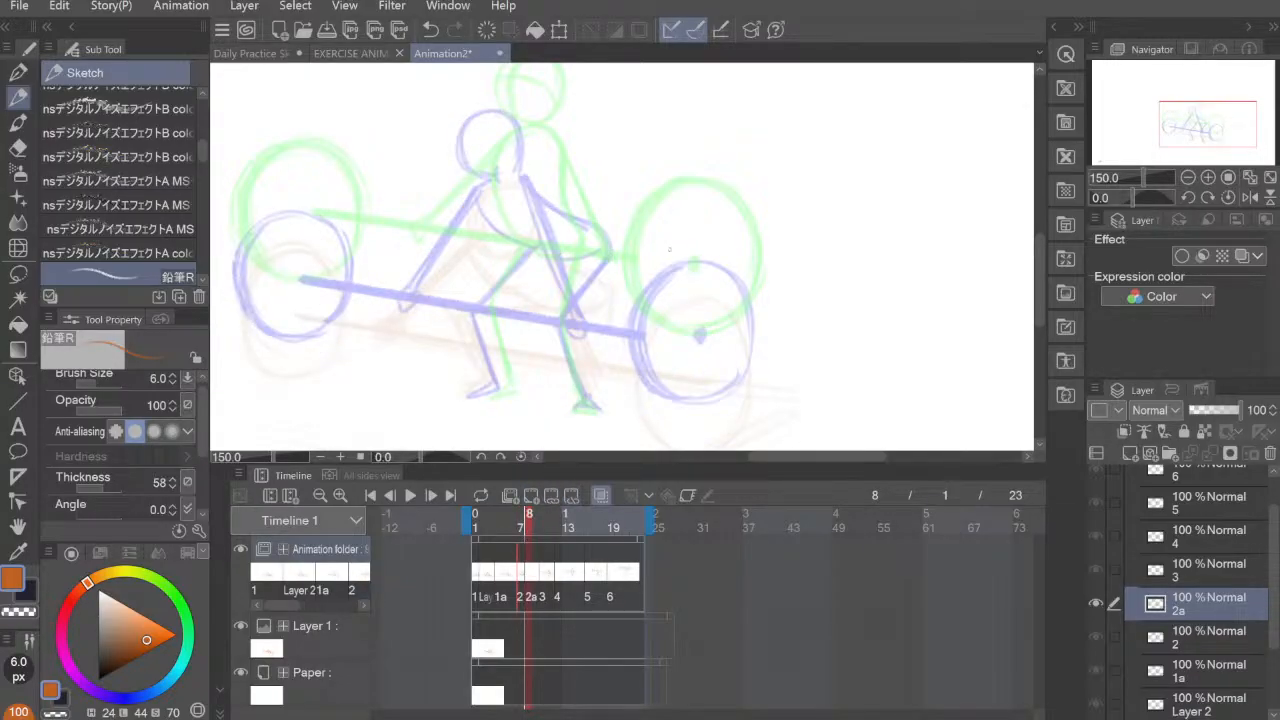
left_click_drag(674, 277, 689, 305)
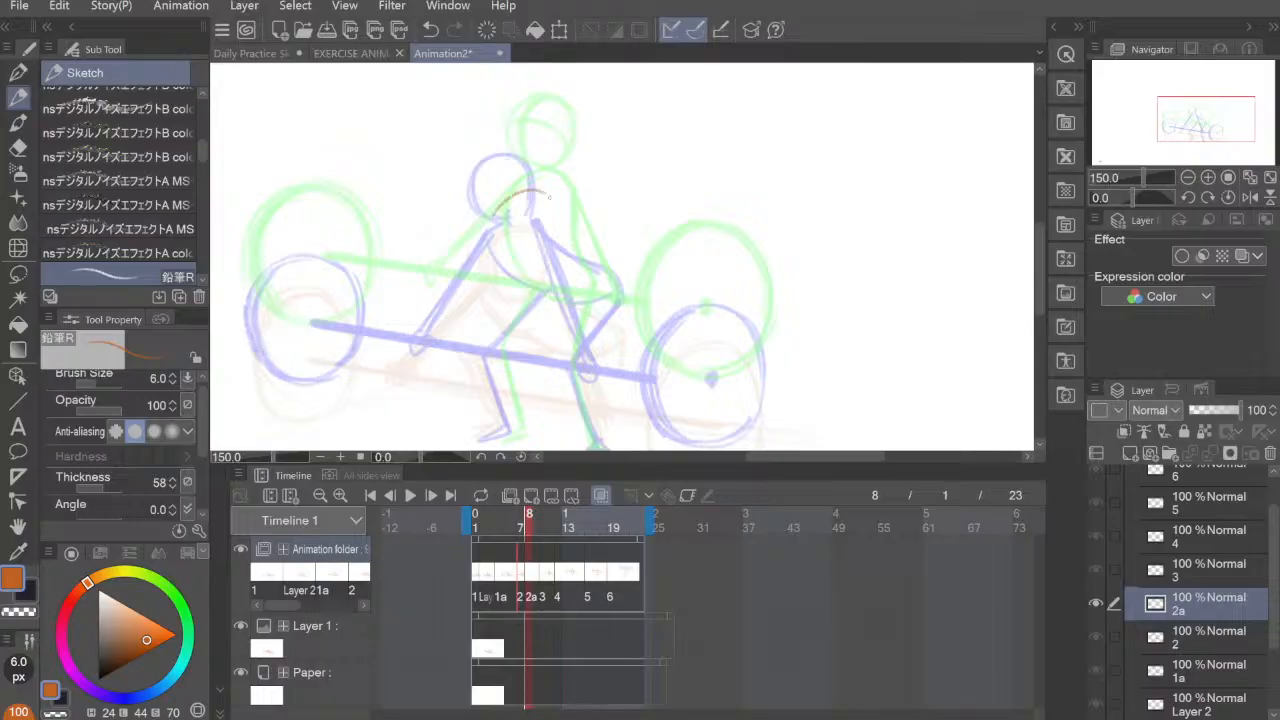
mouse_move(494, 212)
left_mouse_down()
mouse_move(538, 192)
mouse_move(556, 214)
mouse_move(500, 232)
mouse_move(519, 282)
mouse_move(544, 298)
left_mouse_up()
left_click_drag(512, 256, 578, 316)
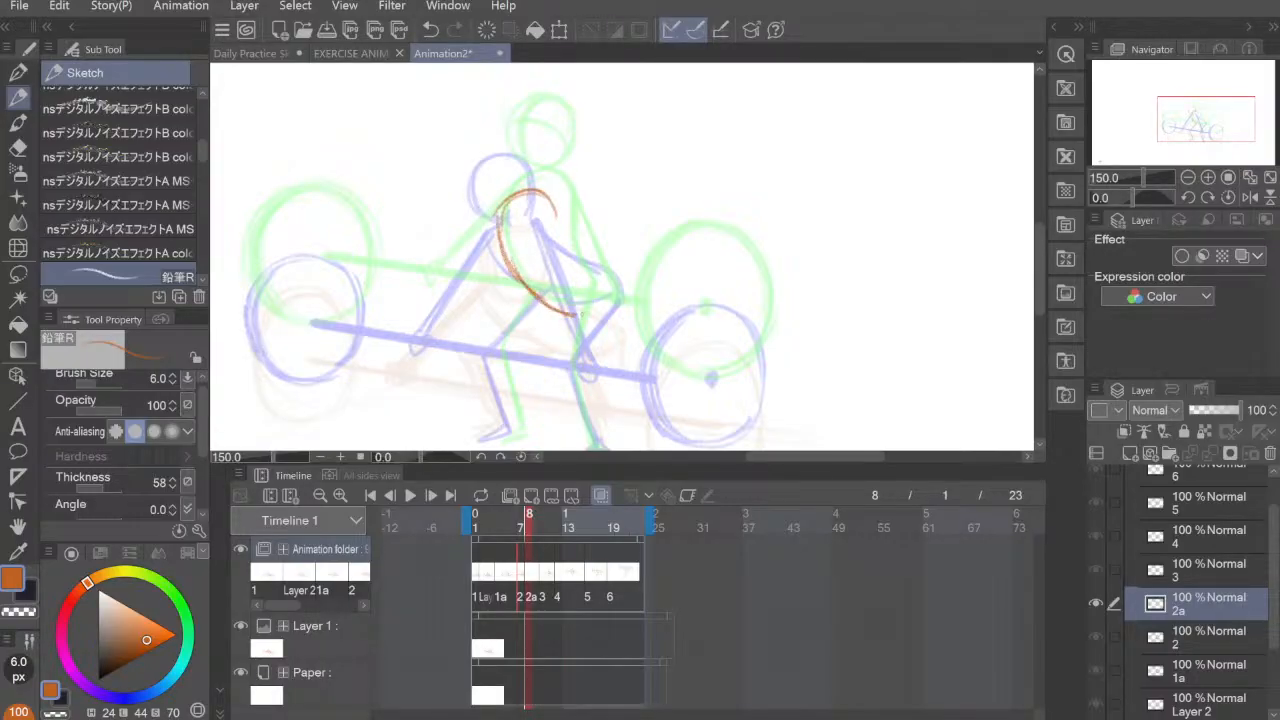
mouse_move(553, 206)
left_mouse_down()
mouse_move(578, 272)
mouse_move(604, 300)
left_mouse_up()
key("ctrl+z")
key("ctrl+z")
key("ctrl+z")
key("ctrl+z")
key("ctrl+z")
key("ctrl+z")
key("ctrl+z")
key("ctrl+z")
key("ctrl+z")
key("ctrl+z")
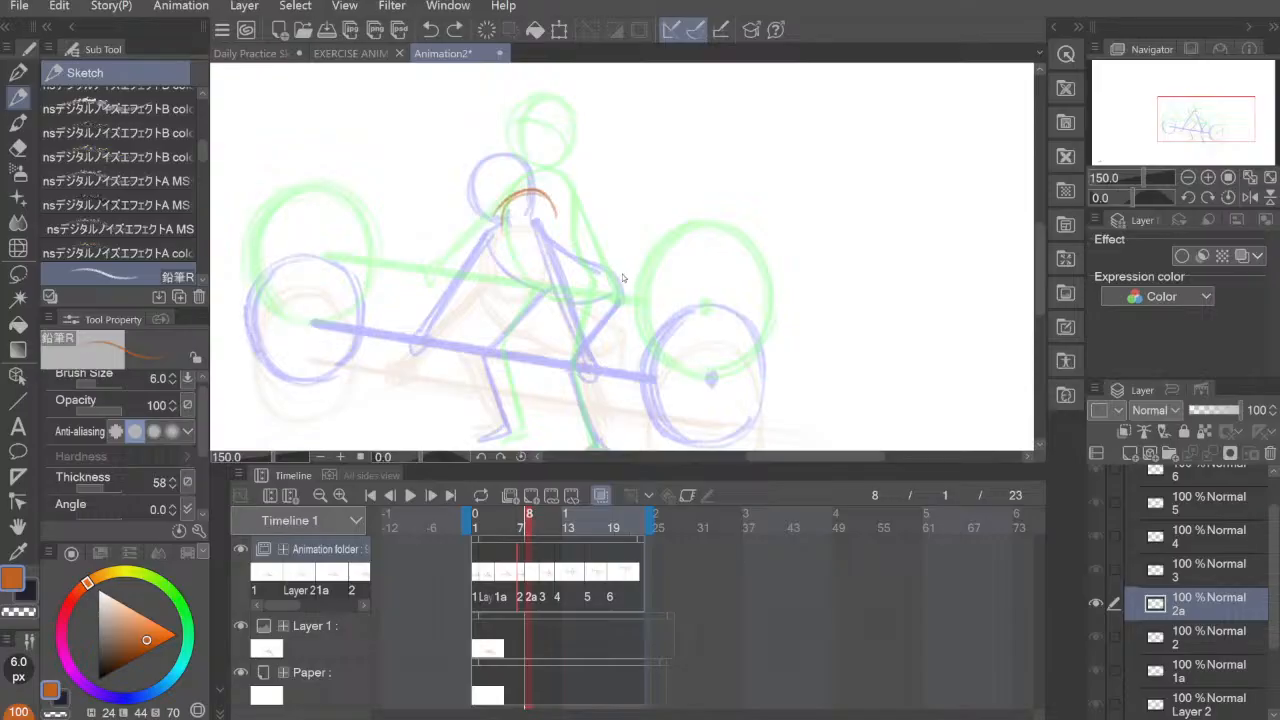
key("ctrl+z")
key("ctrl+z")
Step: Draw the rounded hip curve at the base of the torso on cel 2a, between the onion-skin hips
left_click_drag(610, 272, 603, 298)
mouse_move(600, 271)
left_mouse_down()
mouse_move(602, 287)
mouse_move(577, 306)
left_mouse_up()
left_click_drag(545, 297, 588, 304)
mouse_move(603, 283)
left_mouse_down()
mouse_move(562, 305)
mouse_move(542, 293)
left_mouse_up()
key("e")
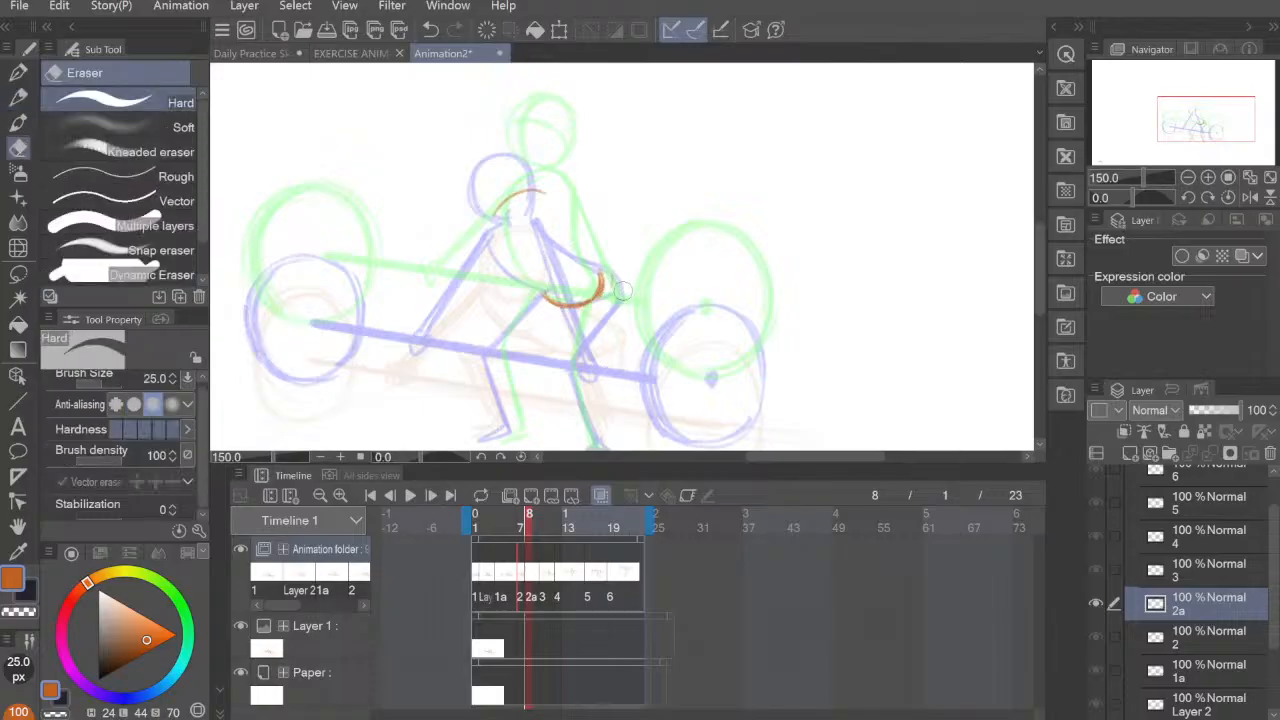
key("p")
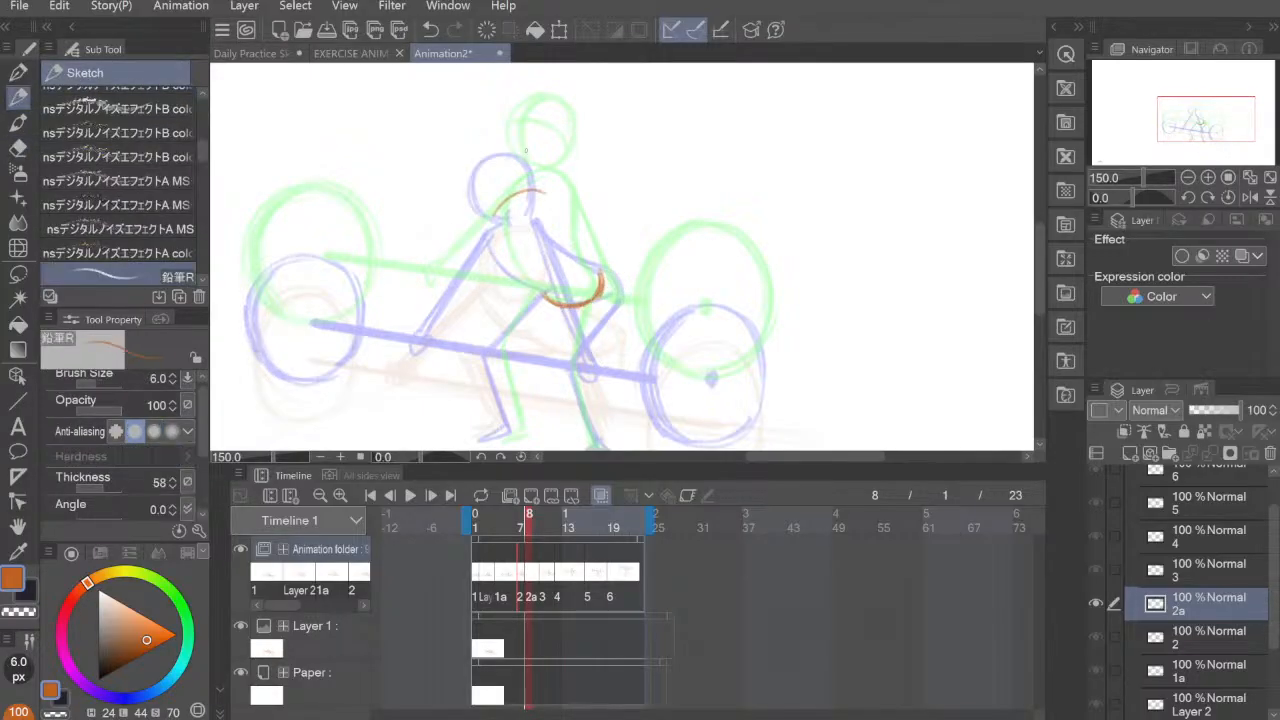
Step: Draw the front and back sides of the torso on cel 2a, joining the shoulders to the hip curve
mouse_move(509, 218)
left_mouse_down()
mouse_move(546, 292)
mouse_move(526, 180)
mouse_move(561, 178)
left_mouse_up()
key("ctrl+z")
key("ctrl+z")
mouse_move(541, 289)
left_mouse_down()
mouse_move(522, 264)
mouse_move(538, 190)
left_mouse_up()
mouse_move(508, 250)
left_mouse_down()
mouse_move(520, 187)
mouse_move(555, 182)
mouse_move(574, 204)
mouse_move(582, 256)
left_mouse_up()
left_click_drag(570, 206, 594, 268)
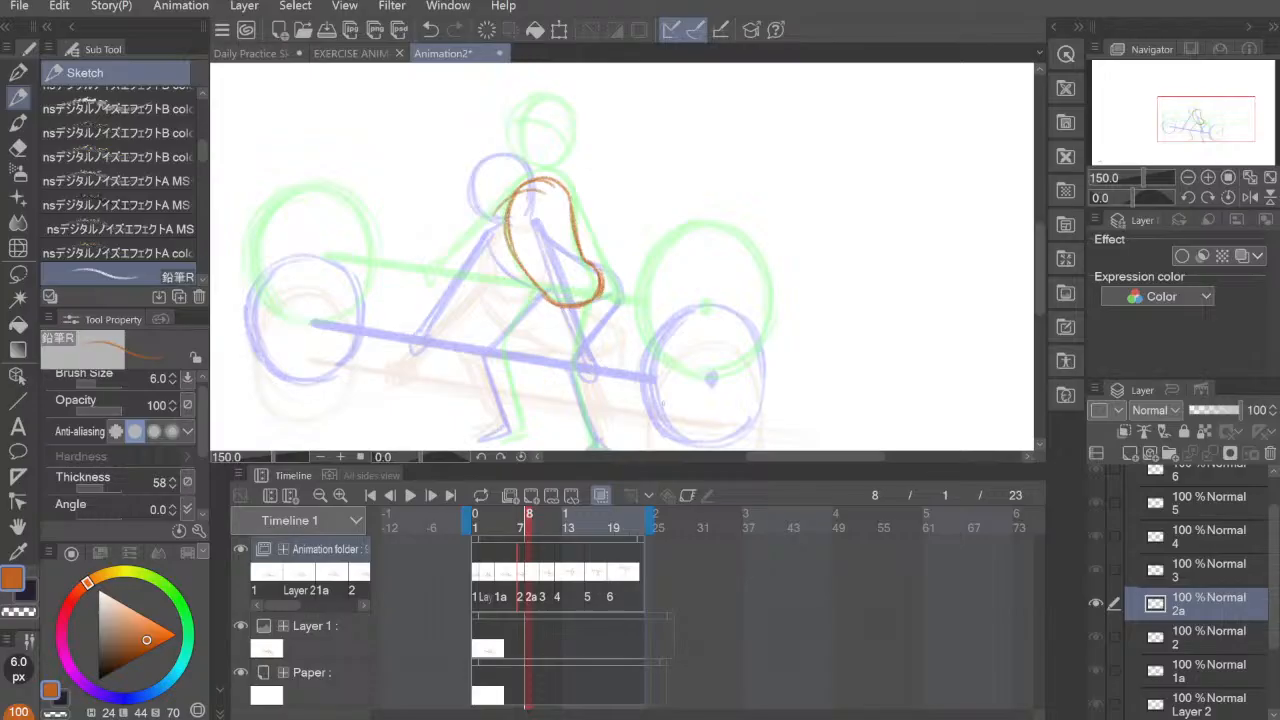
Step: Reinforce the front edge of the torso on cel 2a and erase the stray line beside the shoulder
left_click_drag(521, 265, 549, 299)
left_click_drag(509, 221, 525, 275)
mouse_move(525, 185)
left_mouse_down()
mouse_move(516, 263)
mouse_move(519, 253)
left_mouse_up()
left_click_drag(521, 195, 522, 270)
key("e")
left_click_drag(503, 195, 496, 210)
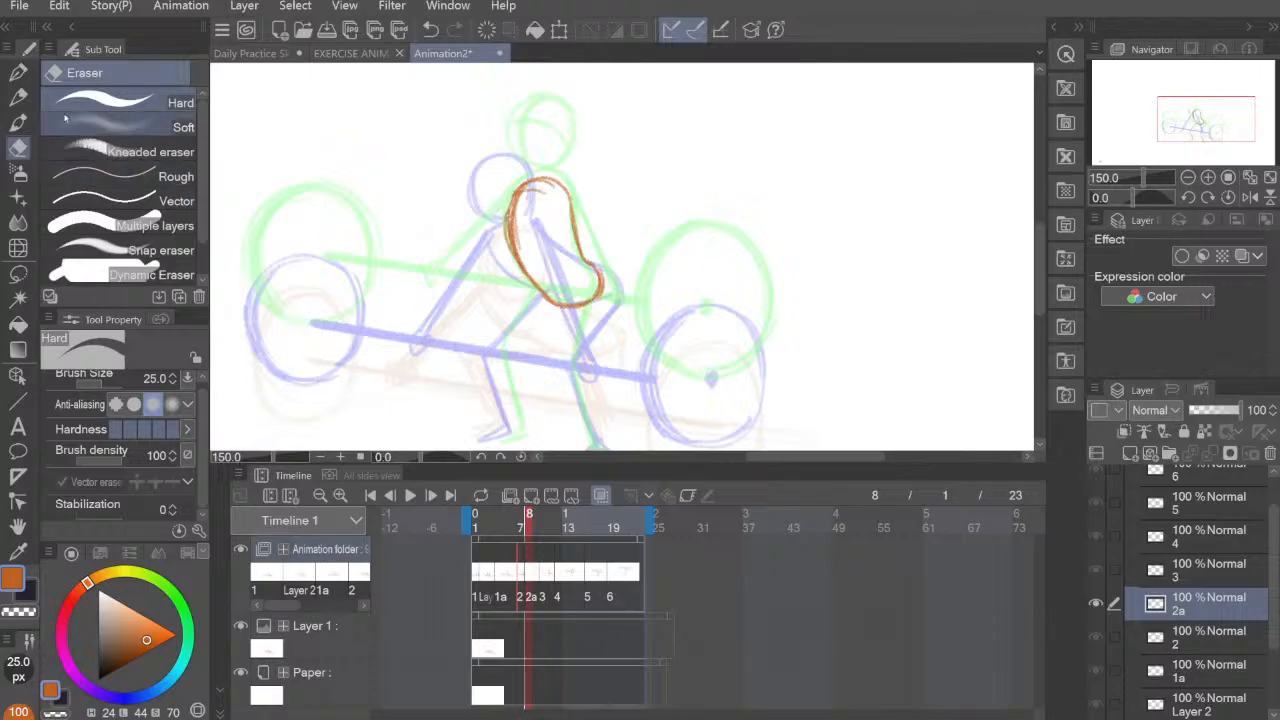
left_click(18, 98)
Step: Draw both slightly bent legs with feet on cel 2a, from the hips down to the onion-skin feet
left_click_drag(711, 329, 716, 297)
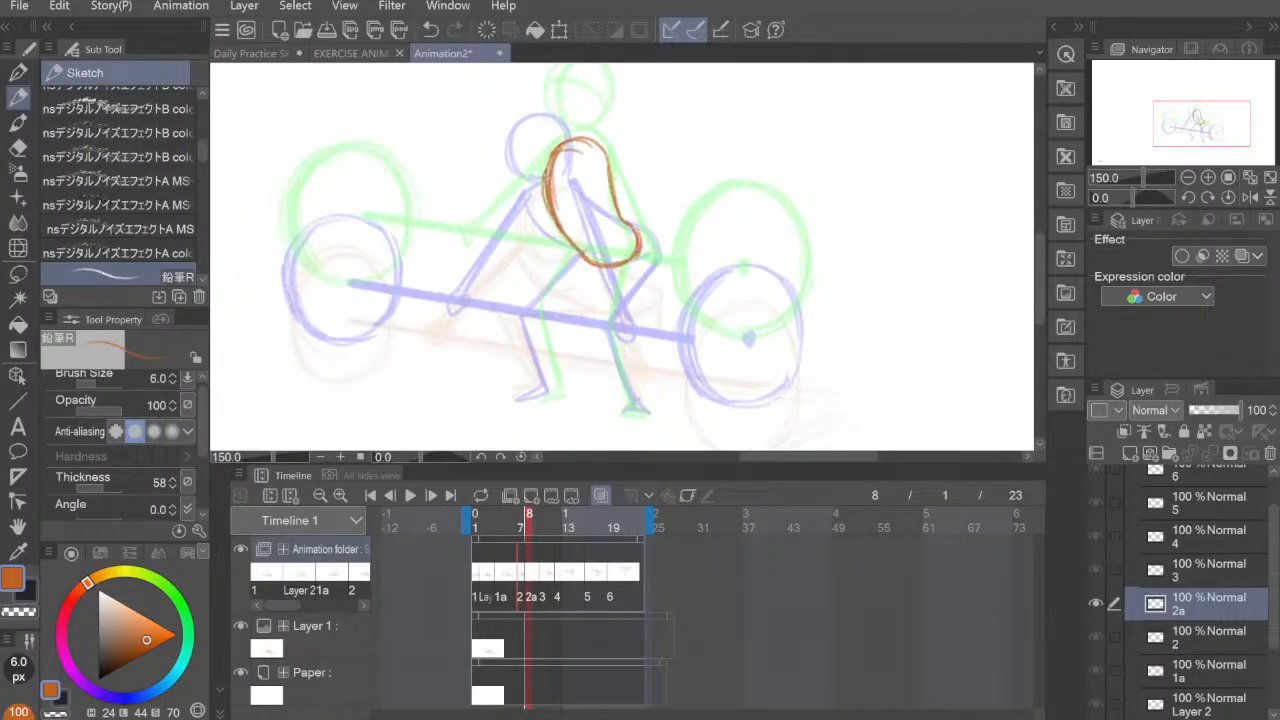
left_click_drag(636, 258, 595, 308)
key("ctrl+z")
left_click_drag(637, 256, 606, 323)
left_click_drag(635, 258, 607, 323)
mouse_move(635, 259)
left_mouse_down()
mouse_move(607, 312)
mouse_move(632, 404)
left_mouse_up()
mouse_move(607, 326)
left_mouse_down()
mouse_move(636, 410)
mouse_move(625, 420)
mouse_move(652, 418)
left_mouse_up()
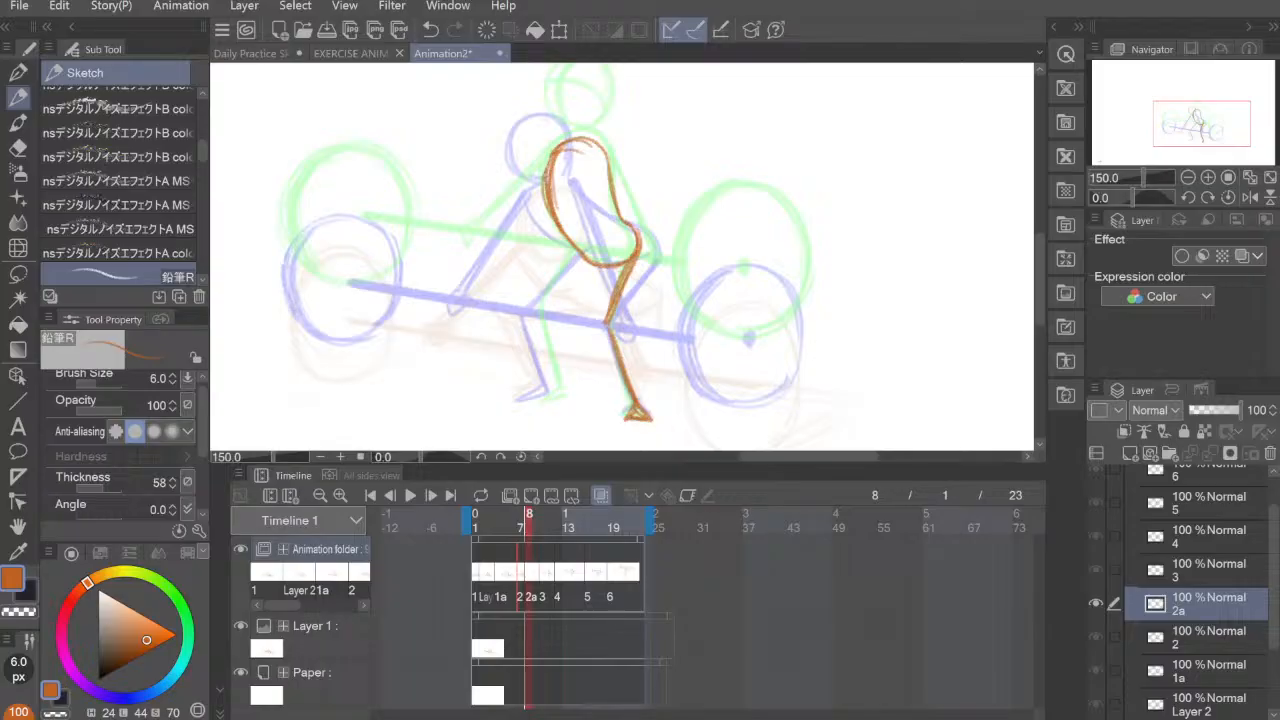
mouse_move(584, 263)
left_mouse_down()
mouse_move(538, 322)
mouse_move(562, 392)
left_mouse_up()
mouse_move(540, 322)
left_mouse_down()
mouse_move(564, 394)
mouse_move(542, 402)
left_mouse_up()
Step: Draw both straight arms on cel 2a, reaching down and outward from the shoulders
left_click_drag(668, 256, 671, 299)
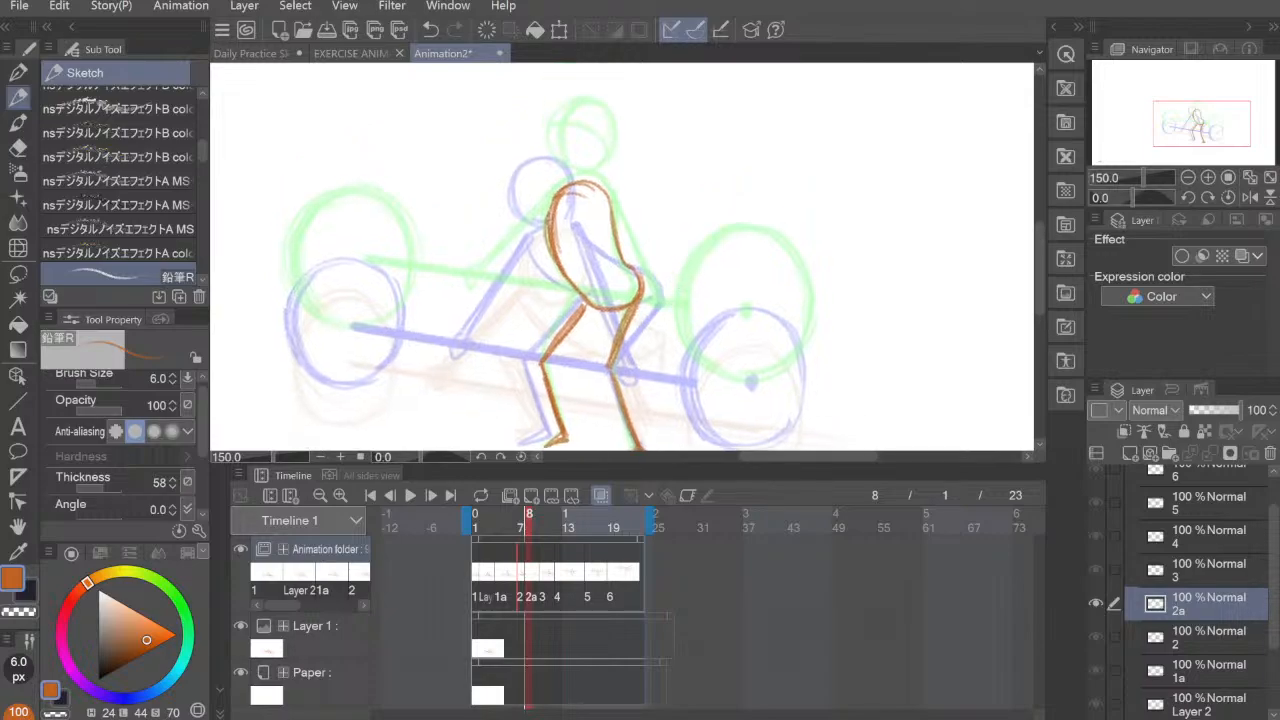
left_click_drag(556, 194, 490, 290)
left_click_drag(526, 240, 476, 304)
mouse_move(546, 212)
left_mouse_down()
mouse_move(480, 302)
mouse_move(494, 286)
left_mouse_up()
mouse_move(608, 198)
left_mouse_down()
mouse_move(664, 338)
mouse_move(662, 326)
left_mouse_up()
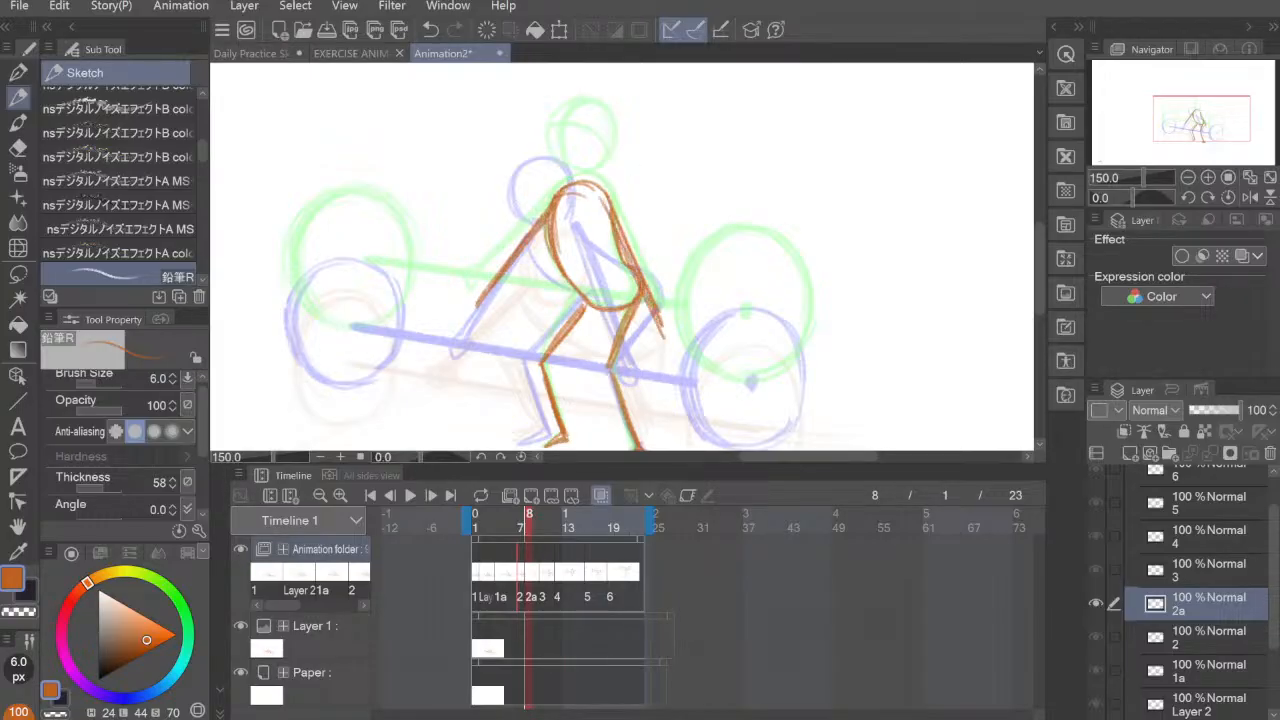
left_click_drag(618, 222, 664, 332)
left_click_drag(478, 304, 550, 204)
Step: Draw the barbell's bar on cel 2a with a 20 px pencil, midway between the onion-skin bars
left_click_drag(763, 346, 725, 284)
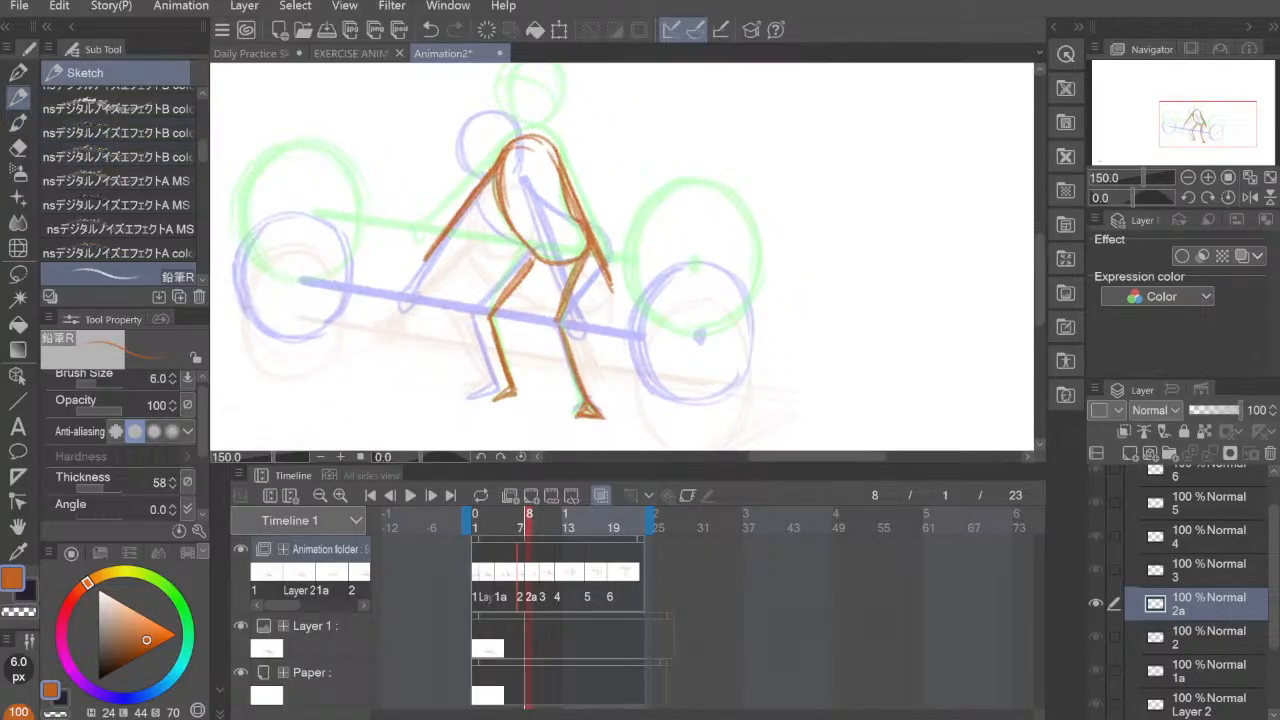
key("]")
key("]")
key("]")
key("]")
key("]")
key("]")
key("]")
key("]")
key("]")
left_click_drag(654, 248, 671, 314)
key("ctrl+z")
left_click_drag(308, 243, 700, 299)
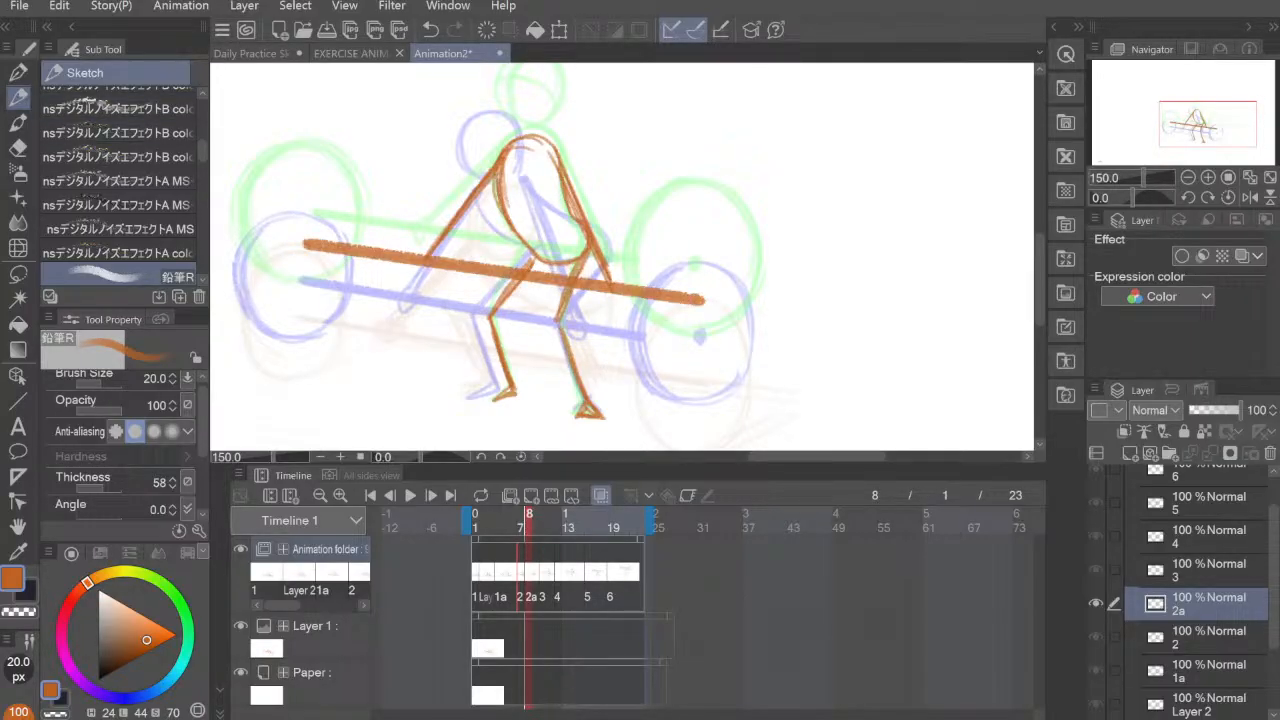
Step: Draw the left weight plate's circle on cel 2a with a 6 px pencil, around the bar's left end between the onion-skin plates
key("bracketleft")
key("bracketleft")
key("bracketleft")
key("bracketleft")
key("bracketleft")
key("bracketleft")
key("bracketleft")
left_click_drag(707, 254, 752, 337)
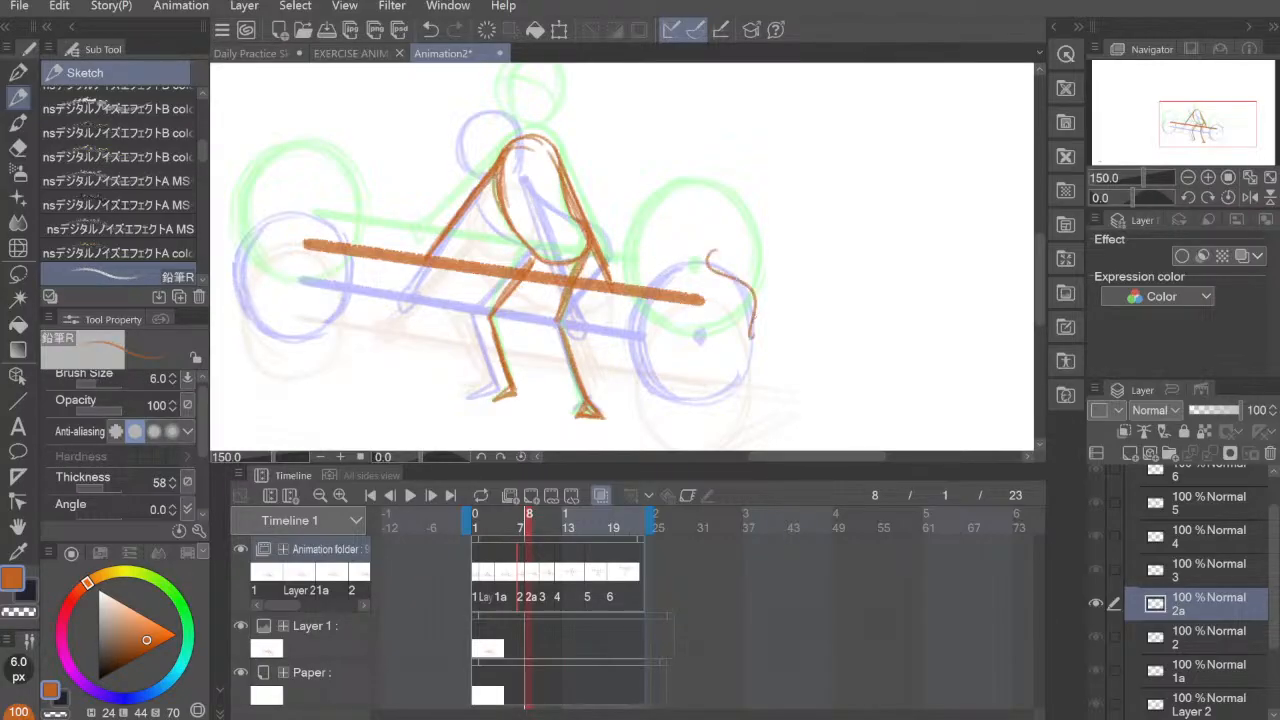
key("ctrl+z")
mouse_move(245, 192)
left_mouse_down()
mouse_move(235, 212)
mouse_move(264, 290)
left_mouse_up()
key("ctrl+z")
mouse_move(237, 218)
left_mouse_down()
mouse_move(258, 288)
mouse_move(233, 247)
mouse_move(285, 167)
mouse_move(322, 172)
mouse_move(354, 221)
left_mouse_up()
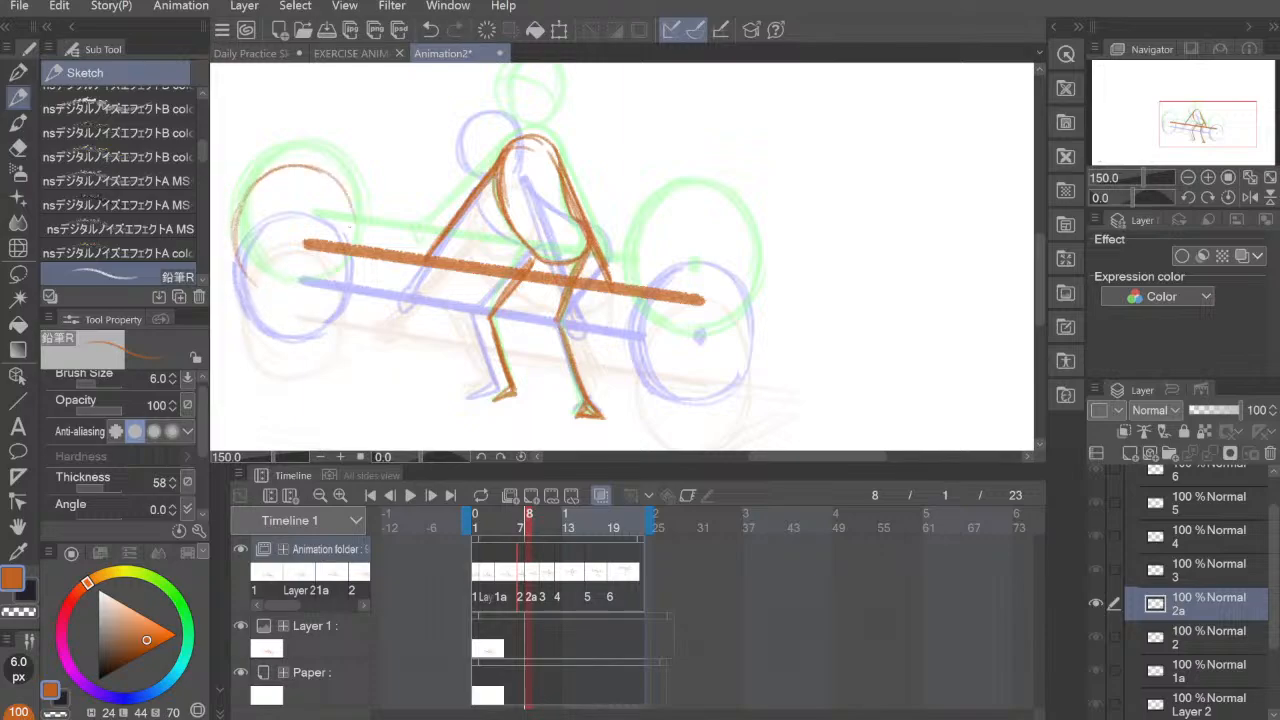
mouse_move(328, 178)
left_mouse_down()
mouse_move(356, 238)
mouse_move(345, 278)
left_mouse_up()
mouse_move(262, 288)
left_mouse_down()
mouse_move(331, 290)
mouse_move(361, 266)
left_mouse_up()
left_click_drag(324, 298, 347, 282)
left_click_drag(350, 194, 365, 282)
left_click_drag(332, 174, 366, 246)
mouse_move(357, 254)
left_mouse_down()
mouse_move(355, 280)
mouse_move(306, 164)
left_mouse_up()
mouse_move(304, 163)
left_mouse_down()
mouse_move(260, 178)
mouse_move(232, 270)
left_mouse_up()
left_click_drag(258, 184, 238, 262)
left_click_drag(236, 206, 296, 310)
mouse_move(246, 268)
left_mouse_down()
mouse_move(318, 304)
mouse_move(362, 258)
left_mouse_up()
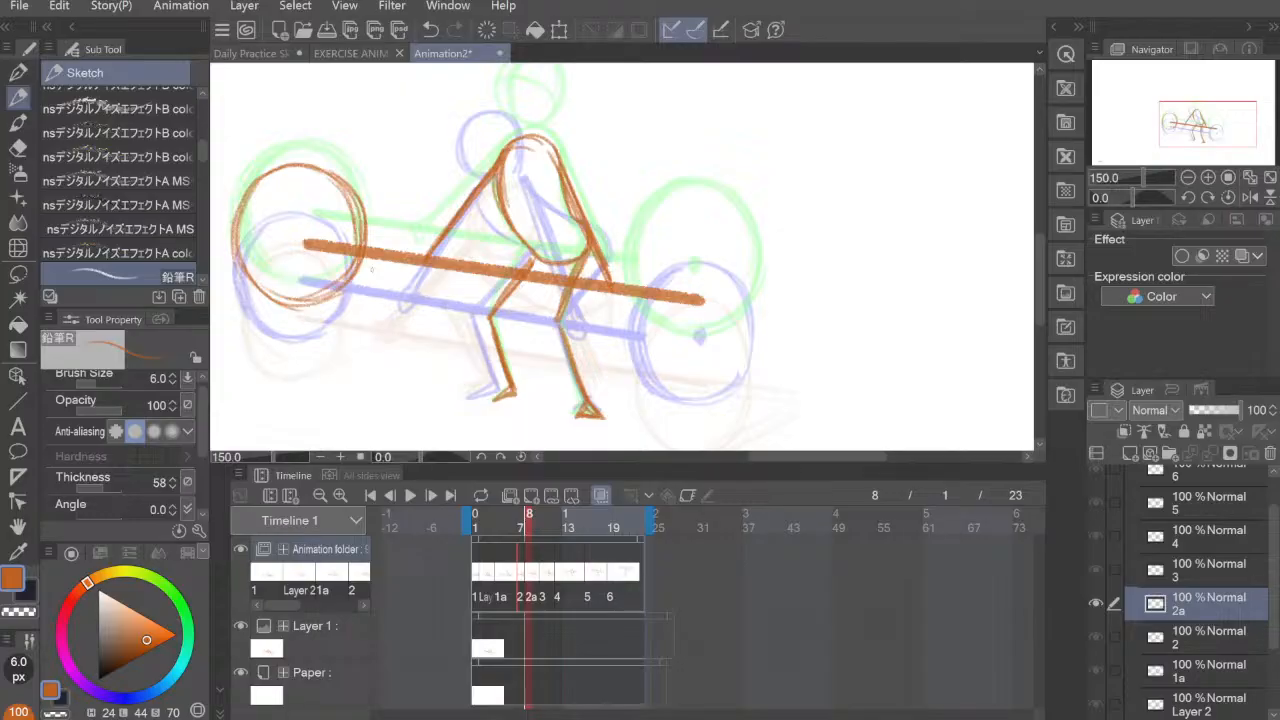
Step: Thicken the outer left rim of the left weight plate on cel 2a with repeated curved strokes
key("e")
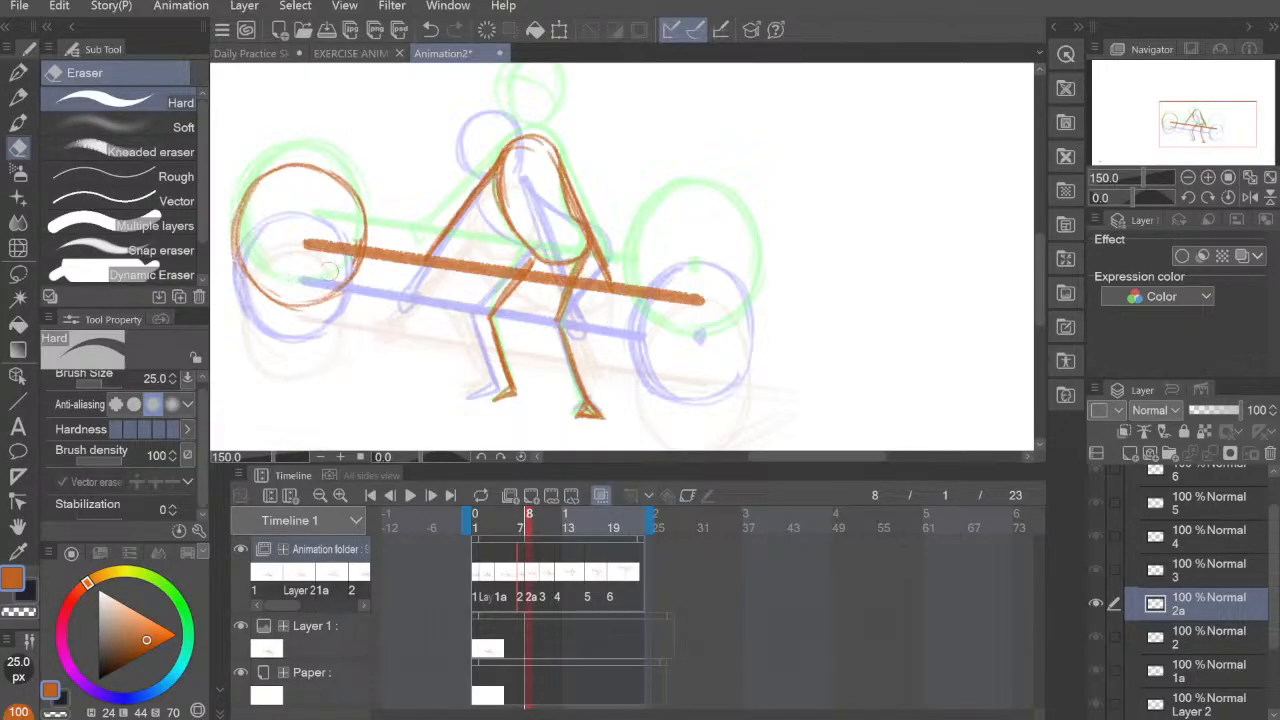
left_click(18, 97)
mouse_move(294, 304)
left_mouse_down()
mouse_move(248, 256)
mouse_move(241, 218)
left_mouse_up()
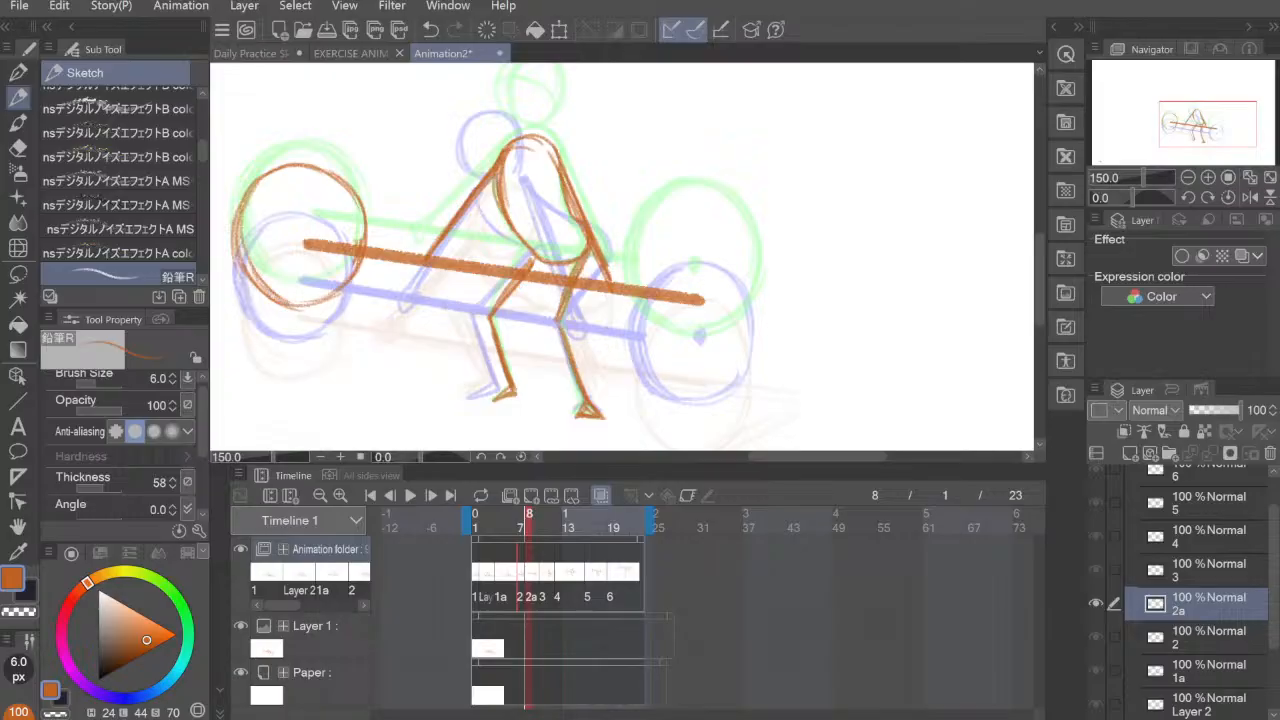
mouse_move(258, 279)
left_mouse_down()
mouse_move(257, 183)
mouse_move(247, 190)
left_mouse_up()
mouse_move(280, 306)
left_mouse_down()
mouse_move(235, 218)
mouse_move(242, 232)
mouse_move(278, 168)
left_mouse_up()
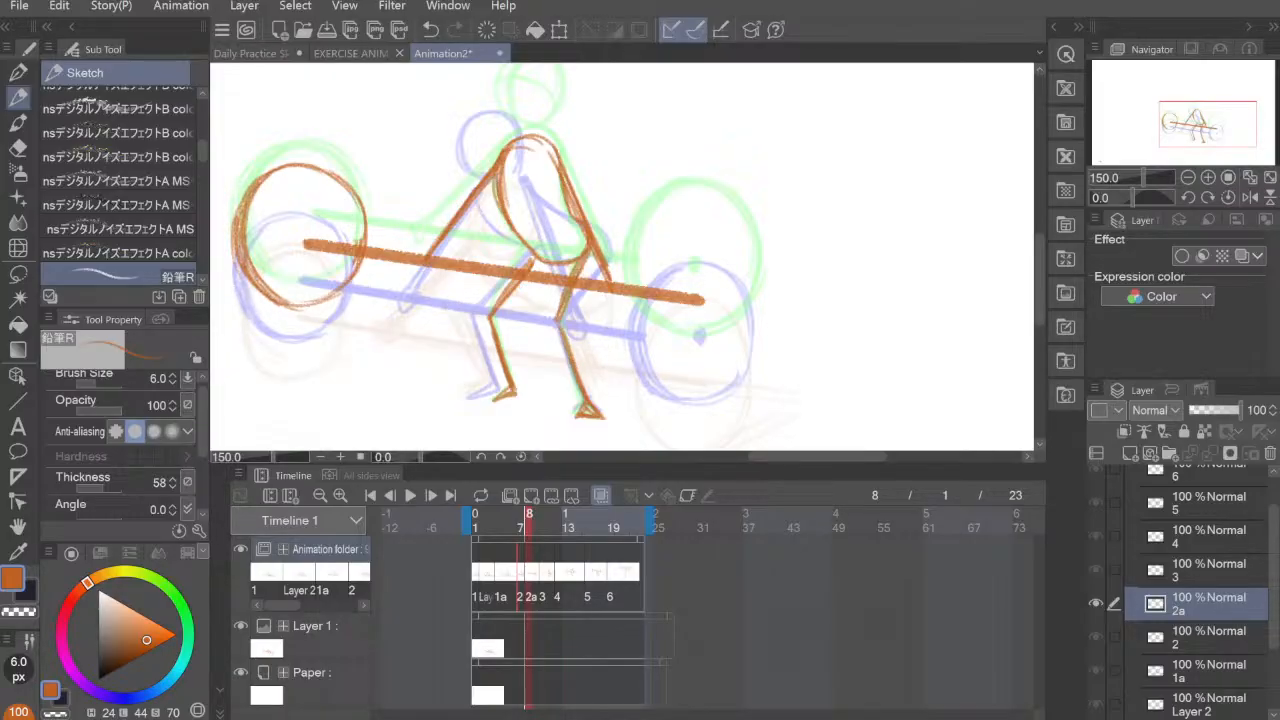
left_click_drag(632, 258, 640, 312)
mouse_move(646, 228)
left_mouse_down()
mouse_move(642, 330)
mouse_move(649, 228)
mouse_move(637, 300)
mouse_move(647, 235)
mouse_move(633, 290)
mouse_move(664, 218)
left_mouse_up()
left_click_drag(626, 276, 678, 208)
mouse_move(636, 317)
left_mouse_down()
mouse_move(628, 260)
mouse_move(724, 210)
mouse_move(760, 292)
left_mouse_up()
left_click_drag(748, 228, 752, 328)
mouse_move(646, 330)
left_mouse_down()
mouse_move(714, 350)
mouse_move(750, 314)
mouse_move(658, 346)
left_mouse_up()
key("ctrl+z")
key("ctrl+z")
key("ctrl+z")
key("ctrl+z")
key("ctrl+z")
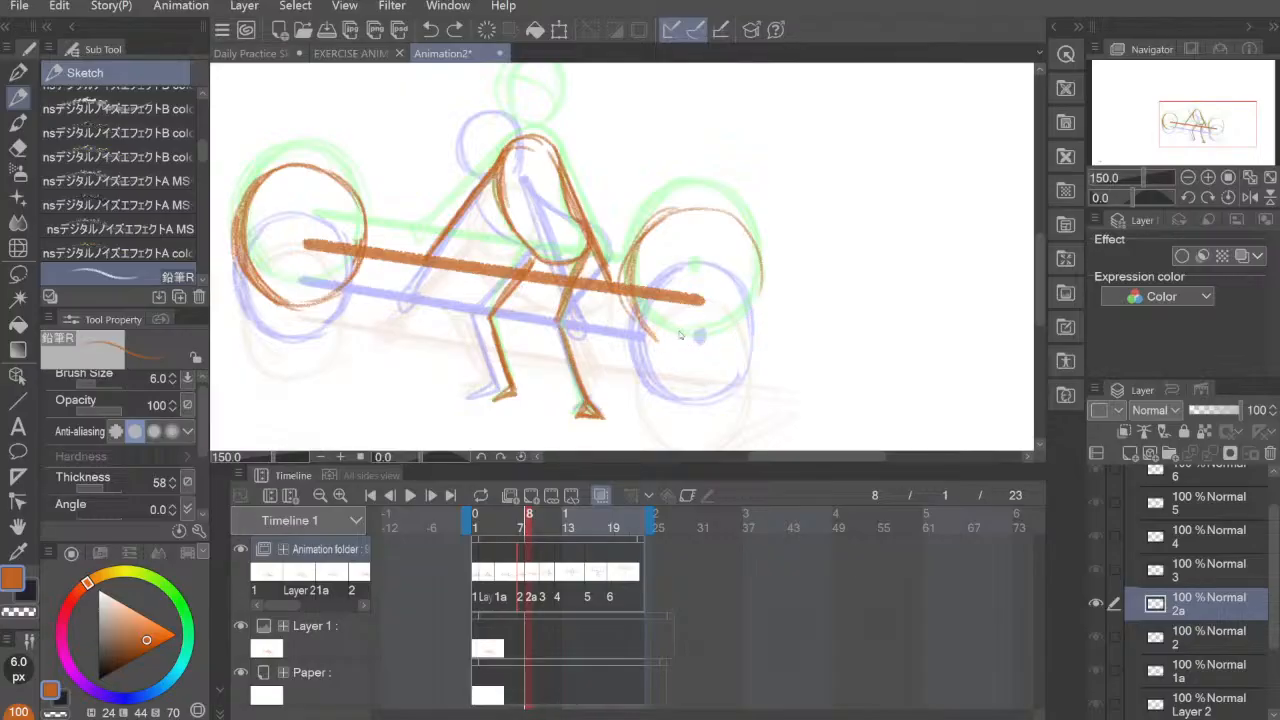
key("ctrl+z")
key("ctrl+z")
key("ctrl+z")
Step: Draw the right weight plate's circle on cel 2a around the bar's right end, midway between the onion-skin plates
mouse_move(637, 256)
left_mouse_down()
mouse_move(634, 300)
mouse_move(652, 341)
left_mouse_up()
mouse_move(630, 284)
left_mouse_down()
mouse_move(653, 240)
mouse_move(711, 220)
mouse_move(763, 265)
mouse_move(748, 346)
left_mouse_up()
mouse_move(758, 265)
left_mouse_down()
mouse_move(718, 356)
mouse_move(733, 348)
left_mouse_up()
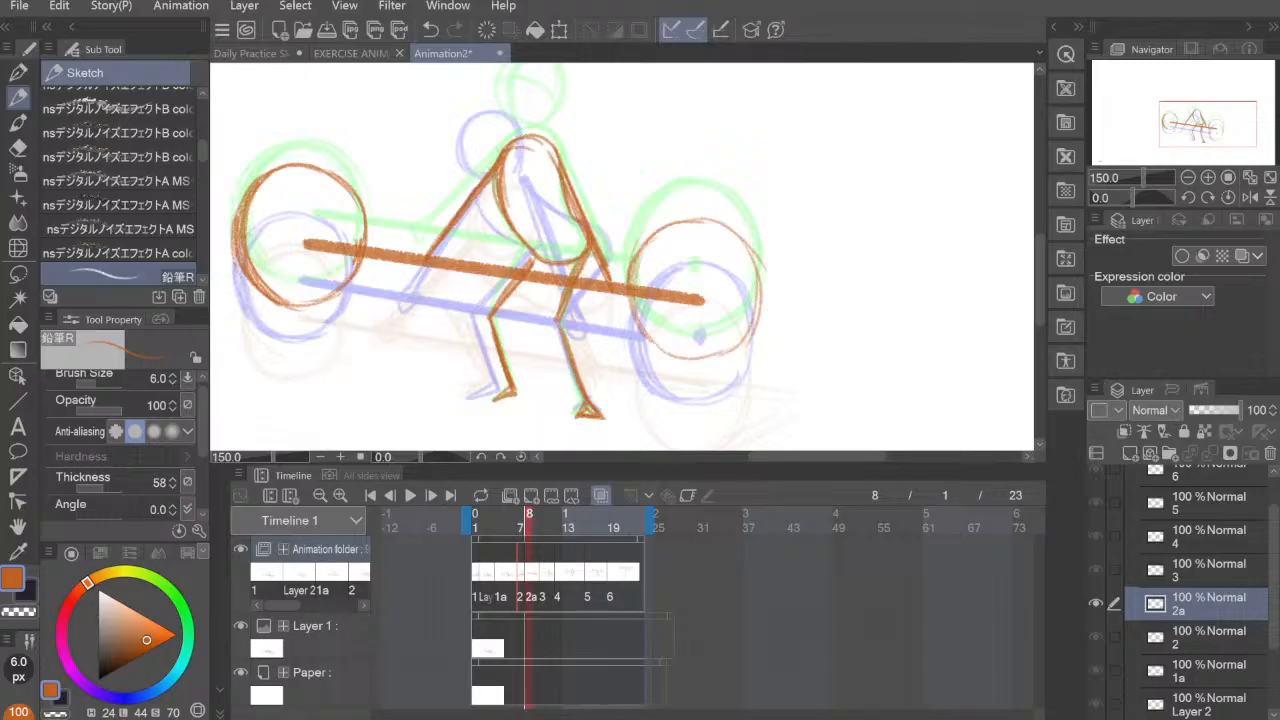
left_click_drag(643, 337, 705, 358)
mouse_move(648, 238)
left_mouse_down()
mouse_move(684, 352)
mouse_move(746, 352)
left_mouse_up()
left_click_drag(752, 250, 712, 356)
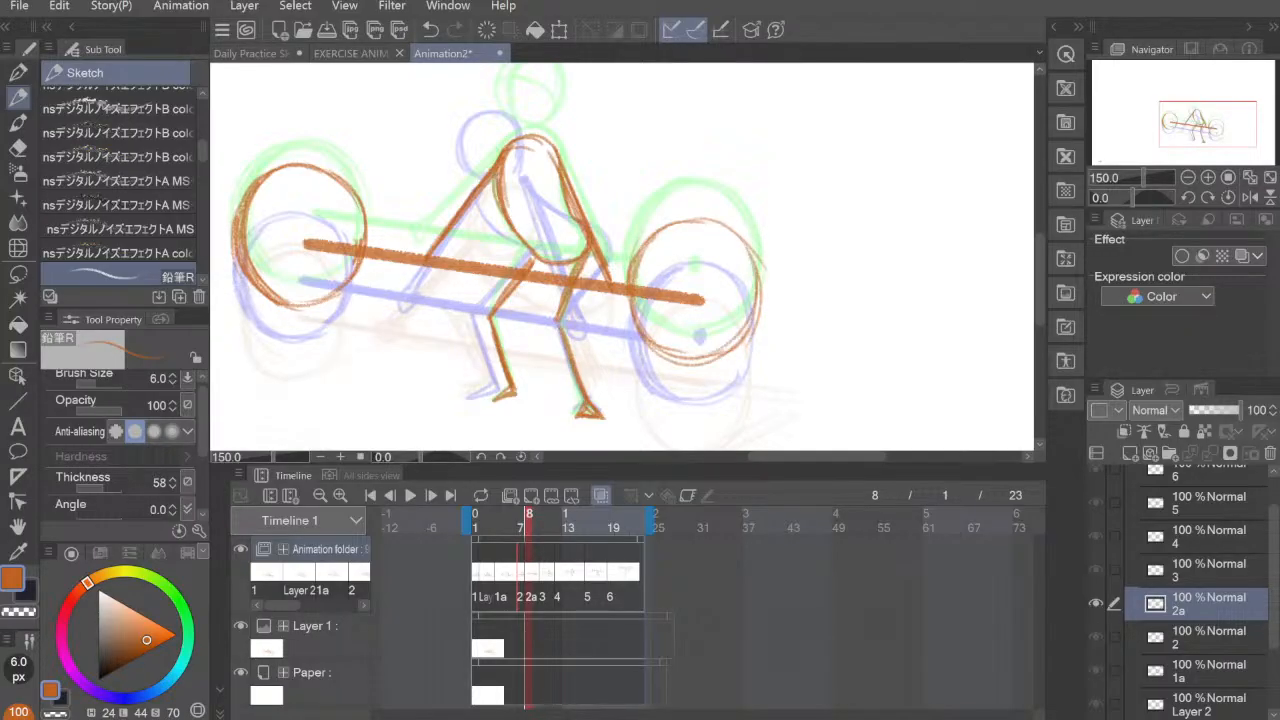
Step: Thicken the left rim of the right plate on cel 2a and touch up the left plate's upper rim
mouse_move(652, 236)
left_mouse_down()
mouse_move(644, 352)
mouse_move(676, 230)
left_mouse_up()
left_click_drag(660, 348, 674, 227)
mouse_move(654, 338)
left_mouse_down()
mouse_move(641, 298)
mouse_move(681, 226)
left_mouse_up()
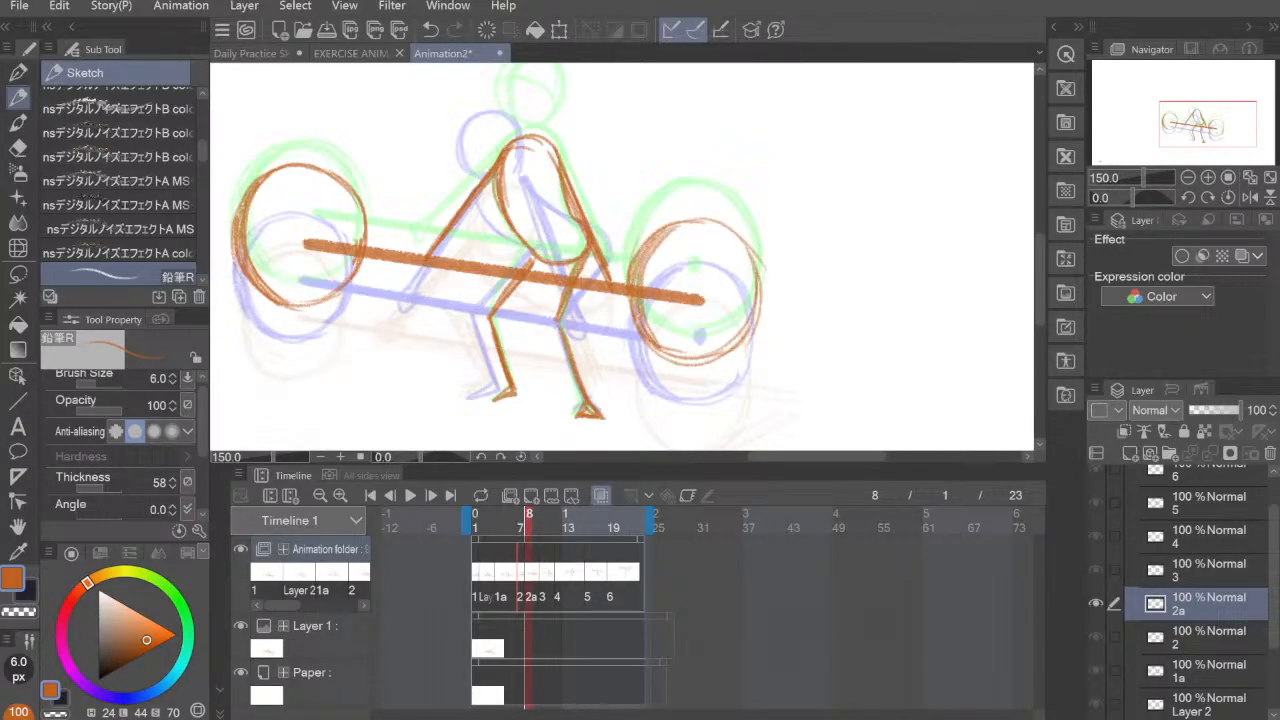
mouse_move(250, 194)
left_mouse_down()
mouse_move(268, 296)
mouse_move(292, 168)
left_mouse_up()
Step: Erase the part of the bar overlapping the right plate on cel 2a, leaving only a small dot at the plate's centre
key("e")
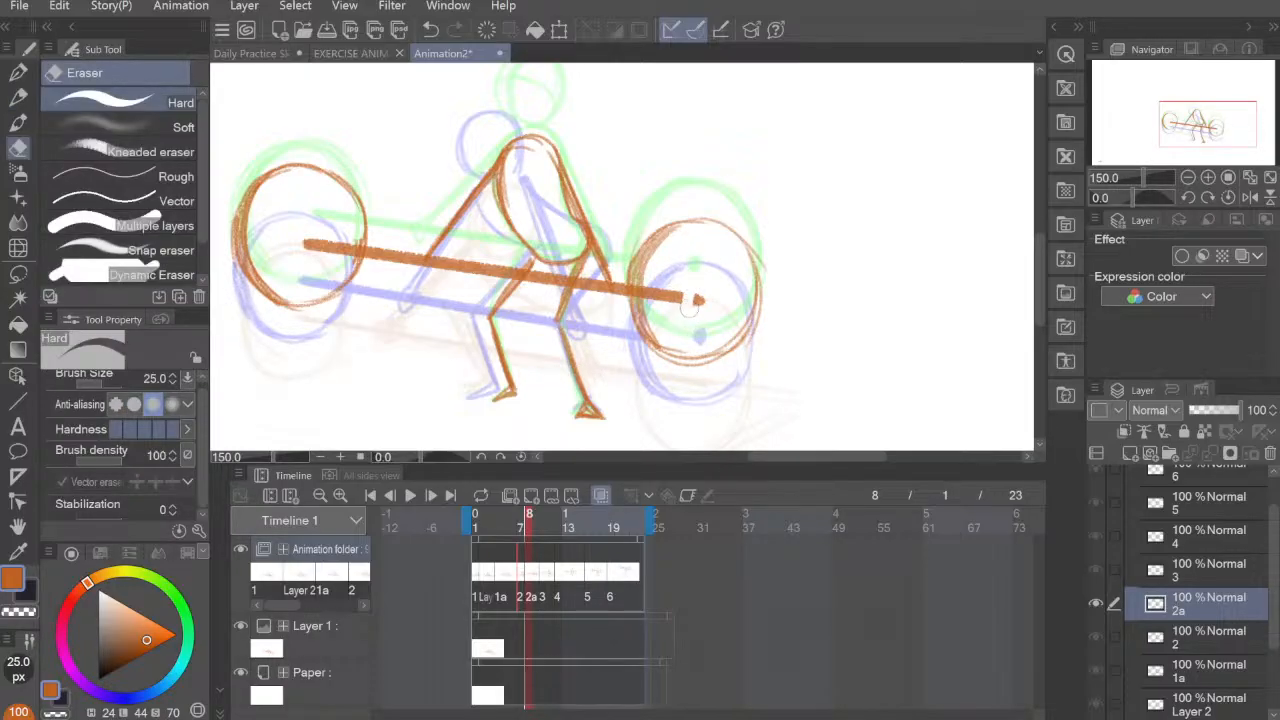
mouse_move(689, 306)
left_mouse_down()
mouse_move(696, 286)
mouse_move(653, 294)
left_mouse_up()
left_click_drag(754, 279, 752, 341)
Step: Draw the figure's round head on cel 2a above the shoulders, between the two onion-skin heads
key("p")
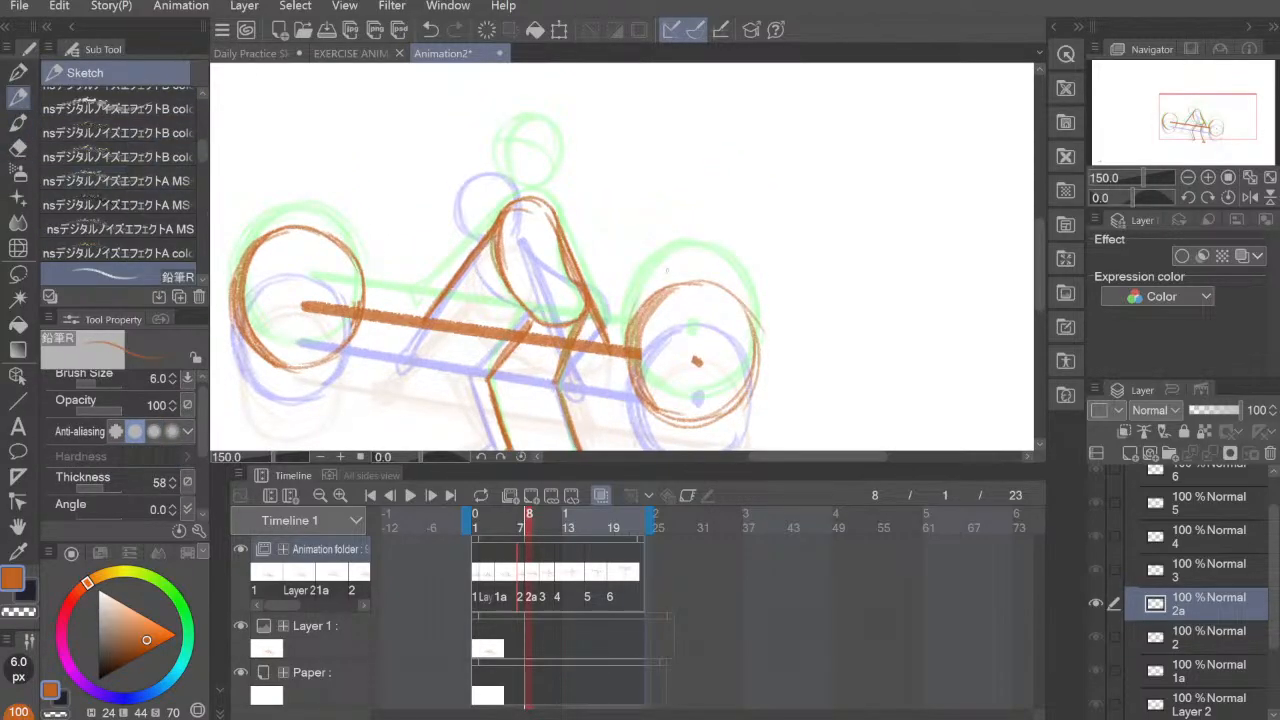
mouse_move(524, 152)
left_mouse_down()
mouse_move(495, 168)
mouse_move(500, 210)
mouse_move(530, 212)
mouse_move(547, 186)
mouse_move(490, 204)
mouse_move(494, 168)
left_mouse_up()
mouse_move(520, 212)
left_mouse_down()
mouse_move(524, 149)
mouse_move(494, 204)
mouse_move(492, 160)
mouse_move(510, 140)
mouse_move(545, 151)
mouse_move(512, 212)
mouse_move(532, 212)
mouse_move(494, 149)
mouse_move(498, 210)
mouse_move(544, 180)
mouse_move(512, 150)
mouse_move(505, 190)
left_mouse_up()
key("ctrl+z")
key("ctrl+z")
key("ctrl+z")
key("ctrl+z")
Step: Step through the cels from Layer 2 to 4 on the timeline to compare the lifting poses with the finished cel 2a
scroll(813, 362, "down", 2)
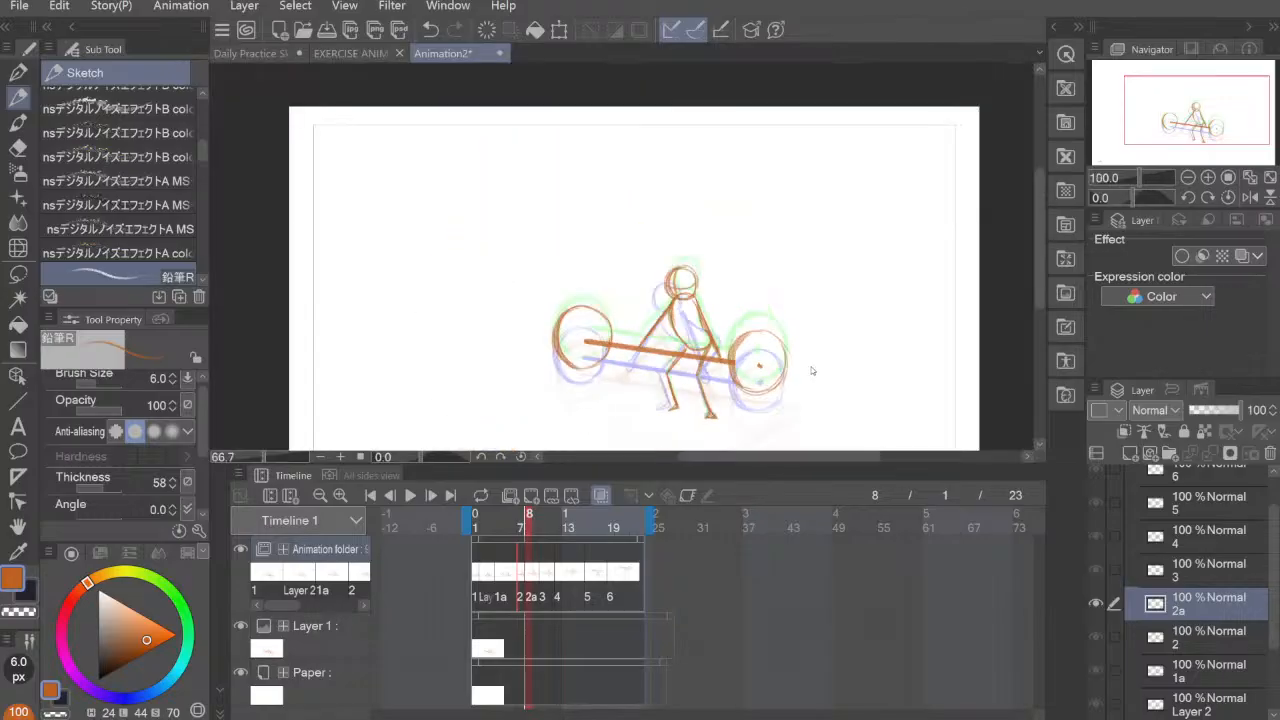
left_click_drag(808, 371, 773, 309)
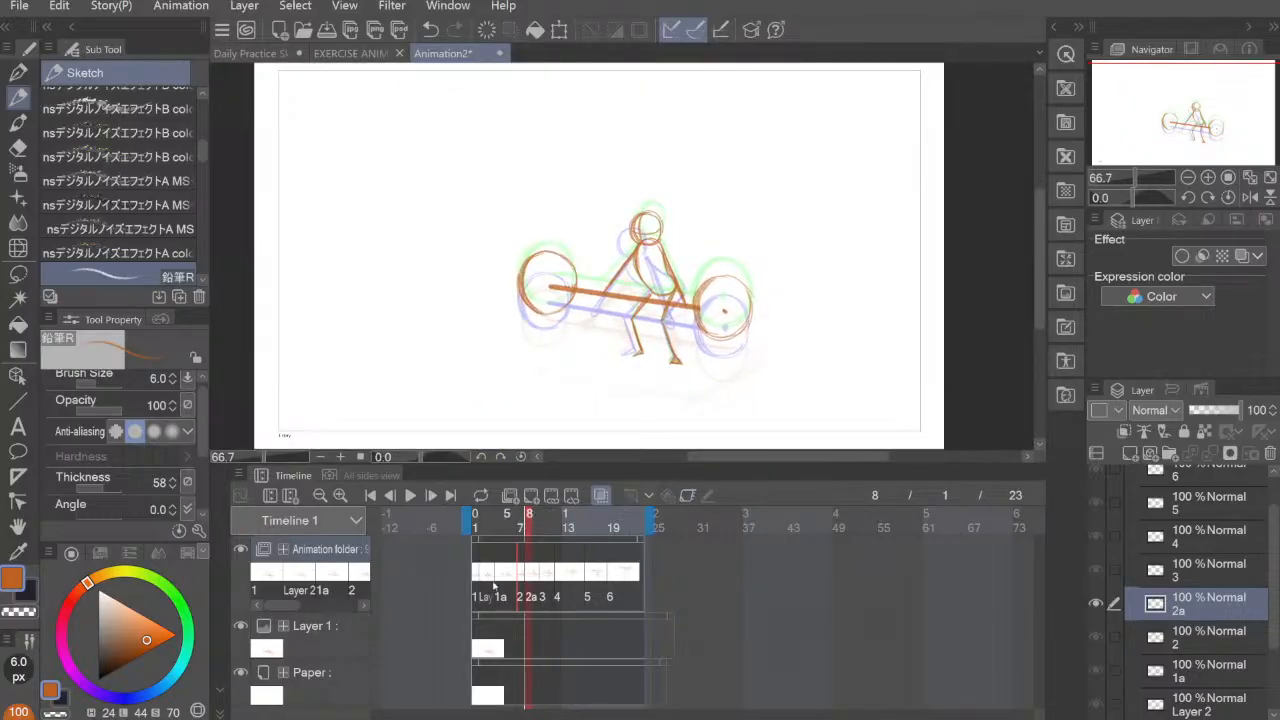
left_click(486, 574)
left_click(499, 577)
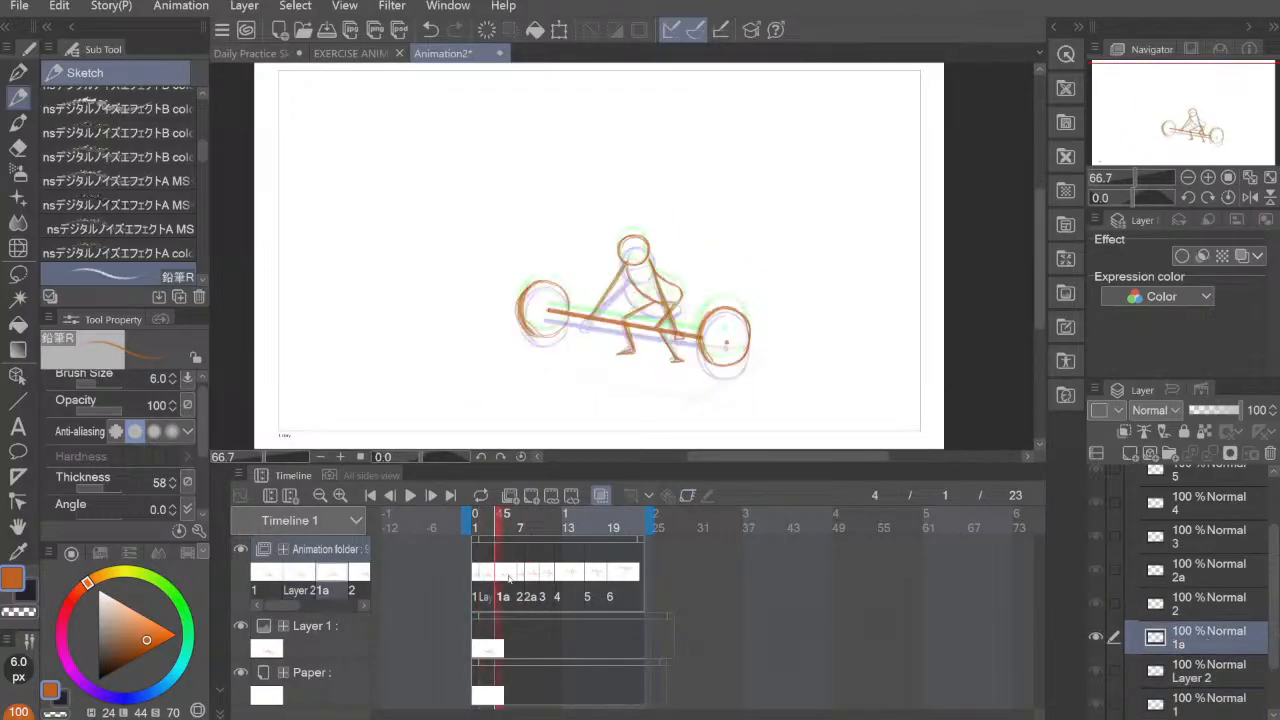
left_click(519, 578)
left_click(528, 578)
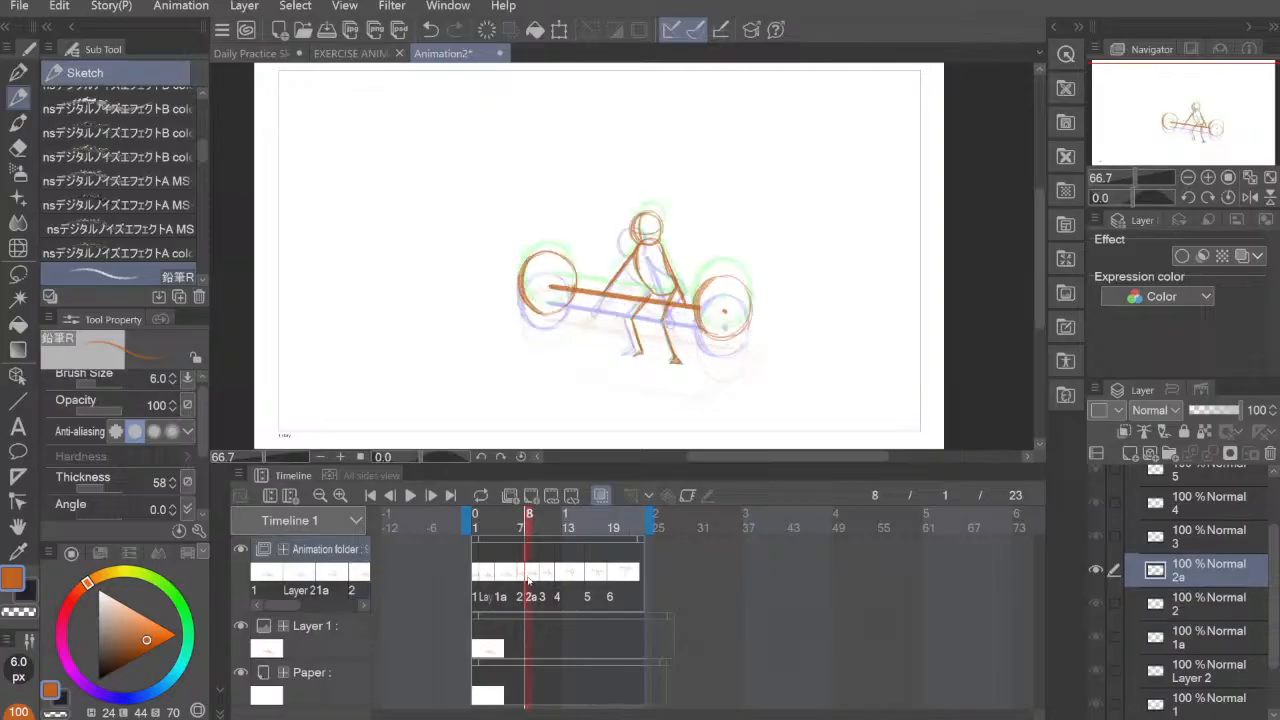
left_click(545, 580)
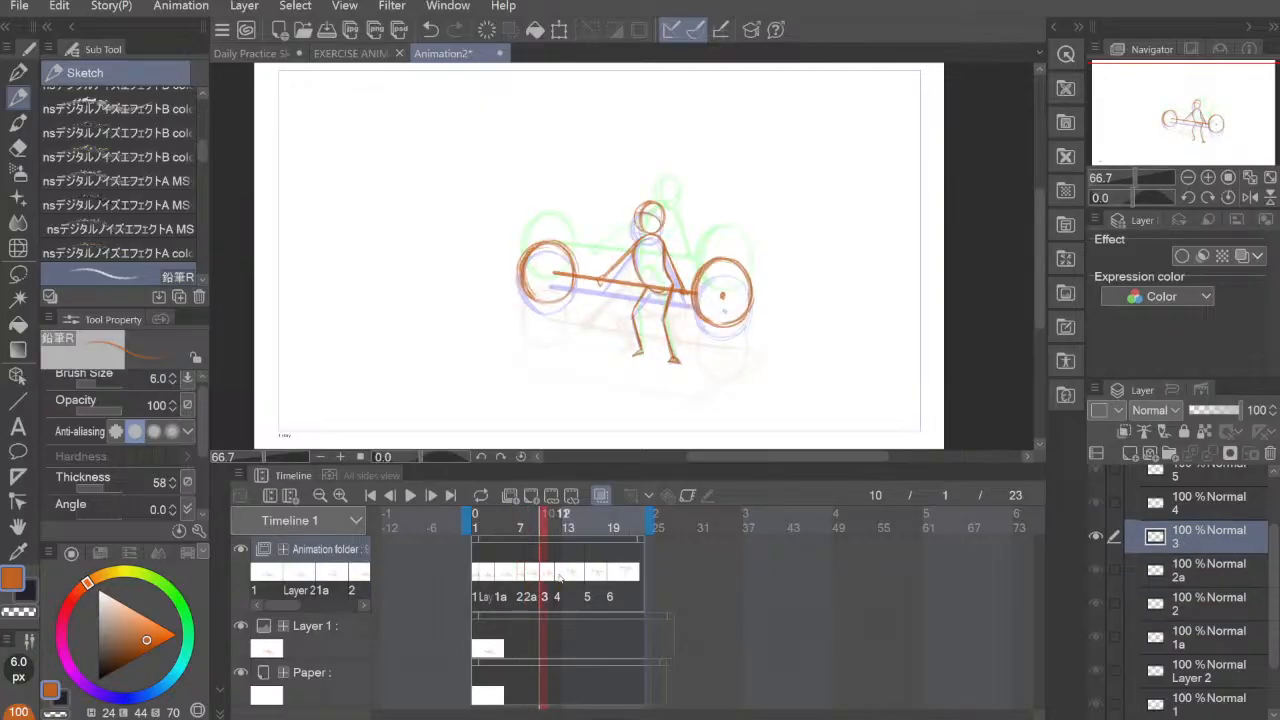
left_click(559, 578)
Step: Add a new blank in-between cel at frame 11, between cels 3 and 4
left_click(546, 578)
left_click(532, 497)
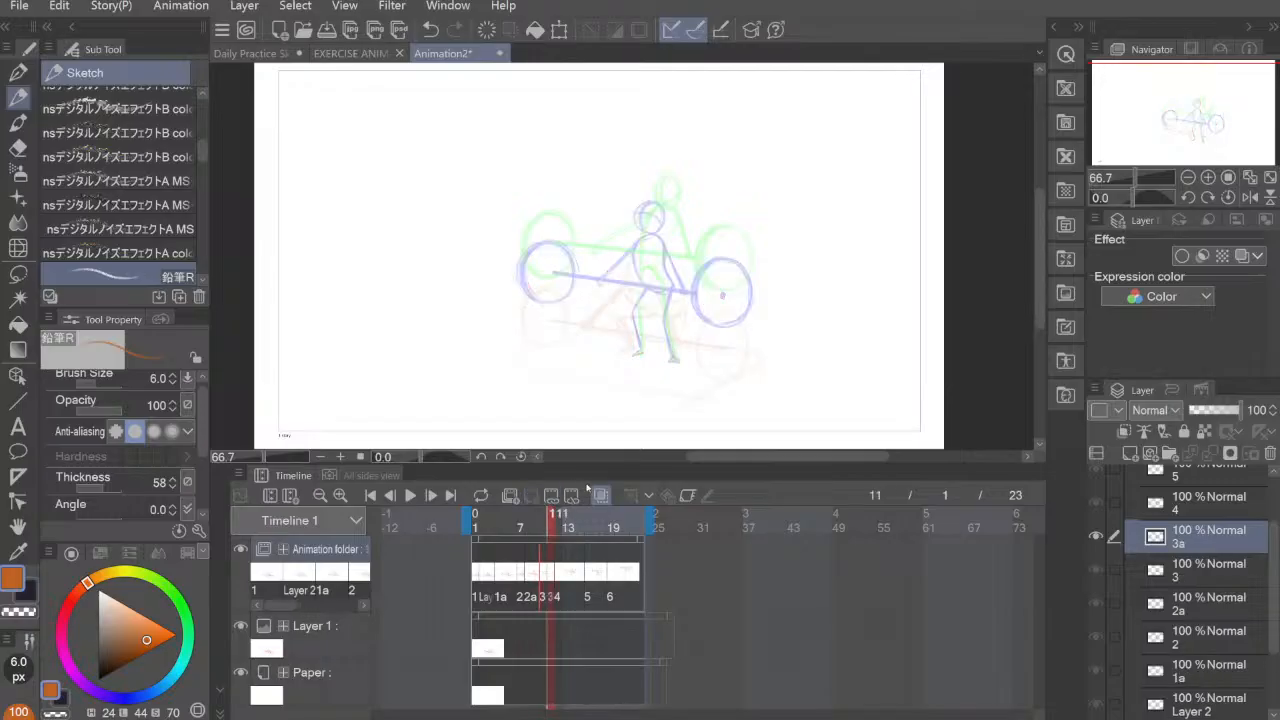
scroll(731, 243, "up", 1)
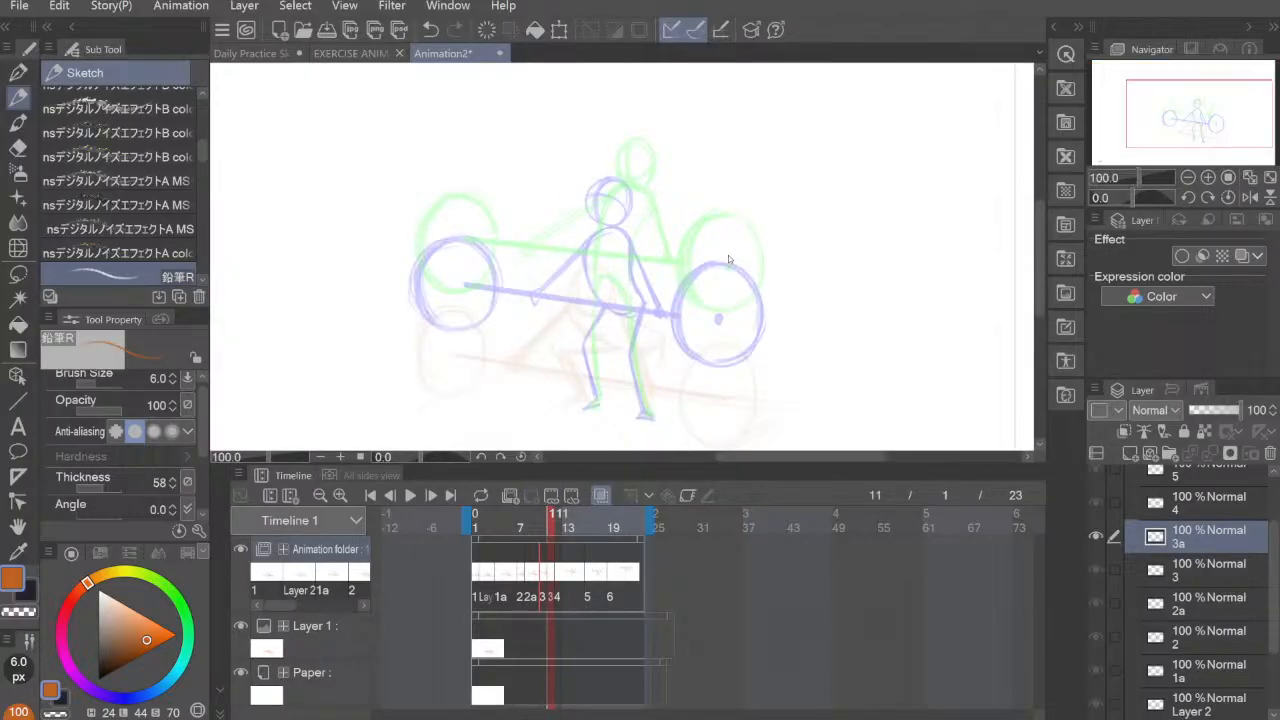
scroll(726, 260, "up", 1)
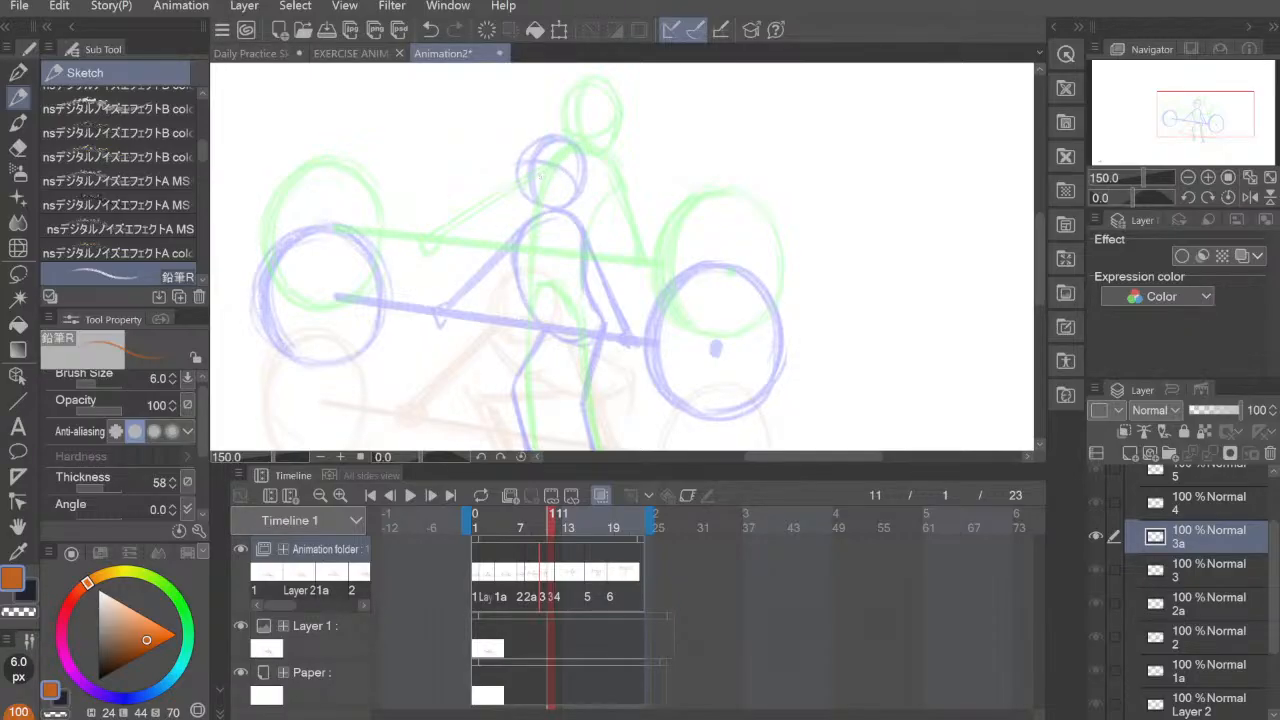
Step: Draw the figure's curved shoulder line on cel 3a, between the blue and green onion-skin shoulders
mouse_move(538, 174)
left_mouse_down()
mouse_move(594, 166)
mouse_move(600, 180)
mouse_move(560, 164)
mouse_move(598, 180)
mouse_move(606, 200)
left_mouse_up()
left_click_drag(540, 168, 531, 222)
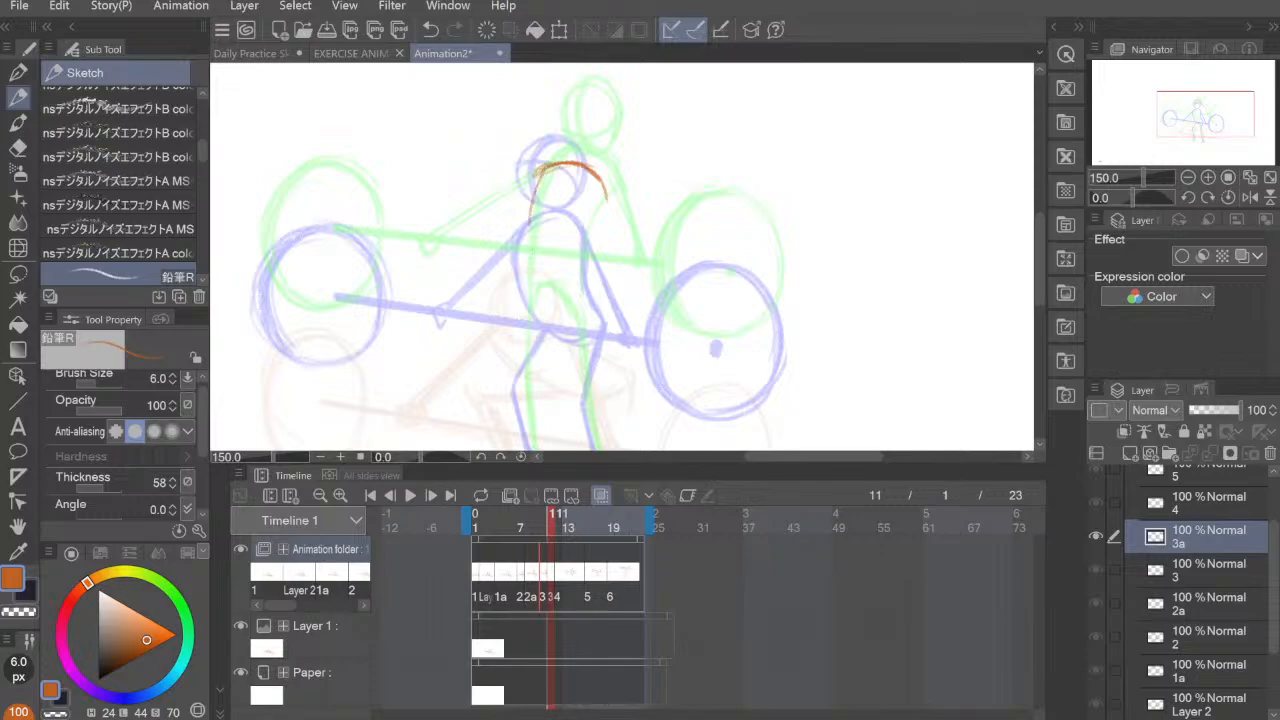
mouse_move(574, 306)
left_mouse_down()
mouse_move(574, 211)
mouse_move(571, 230)
left_mouse_up()
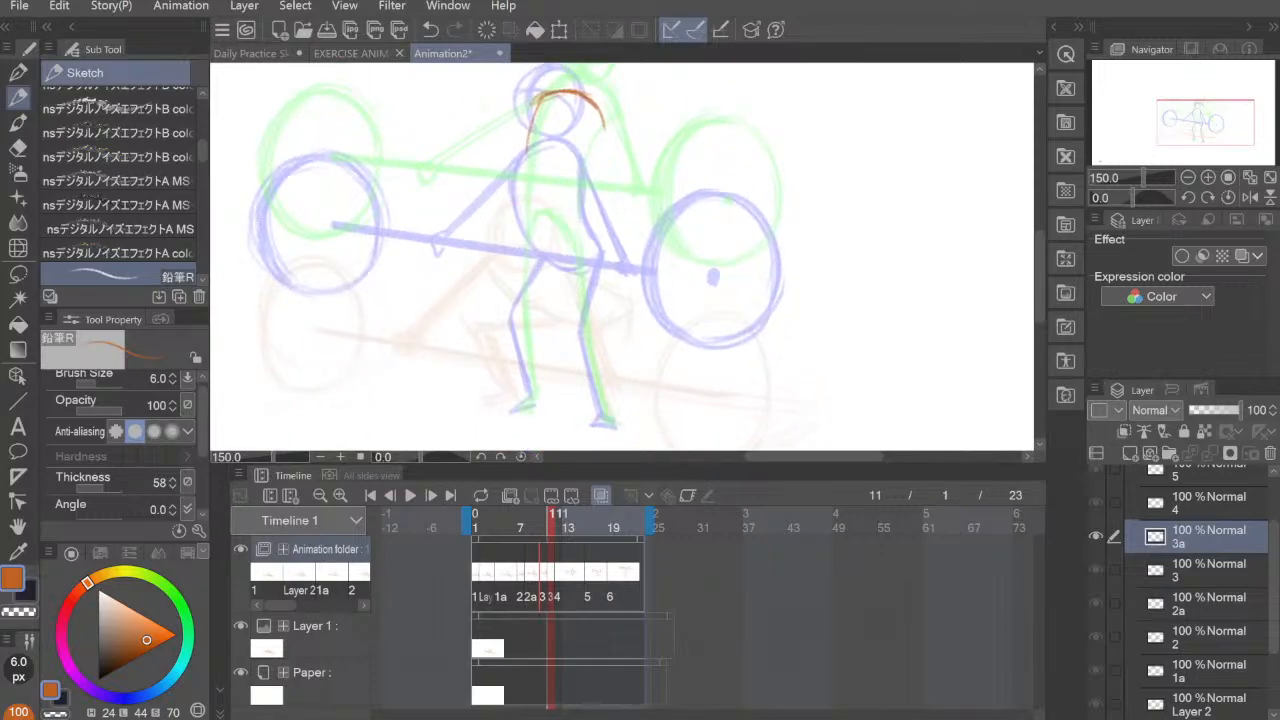
left_click_drag(538, 98, 519, 231)
left_click_drag(524, 146, 519, 247)
left_click_drag(524, 146, 524, 286)
left_click_drag(523, 204, 520, 294)
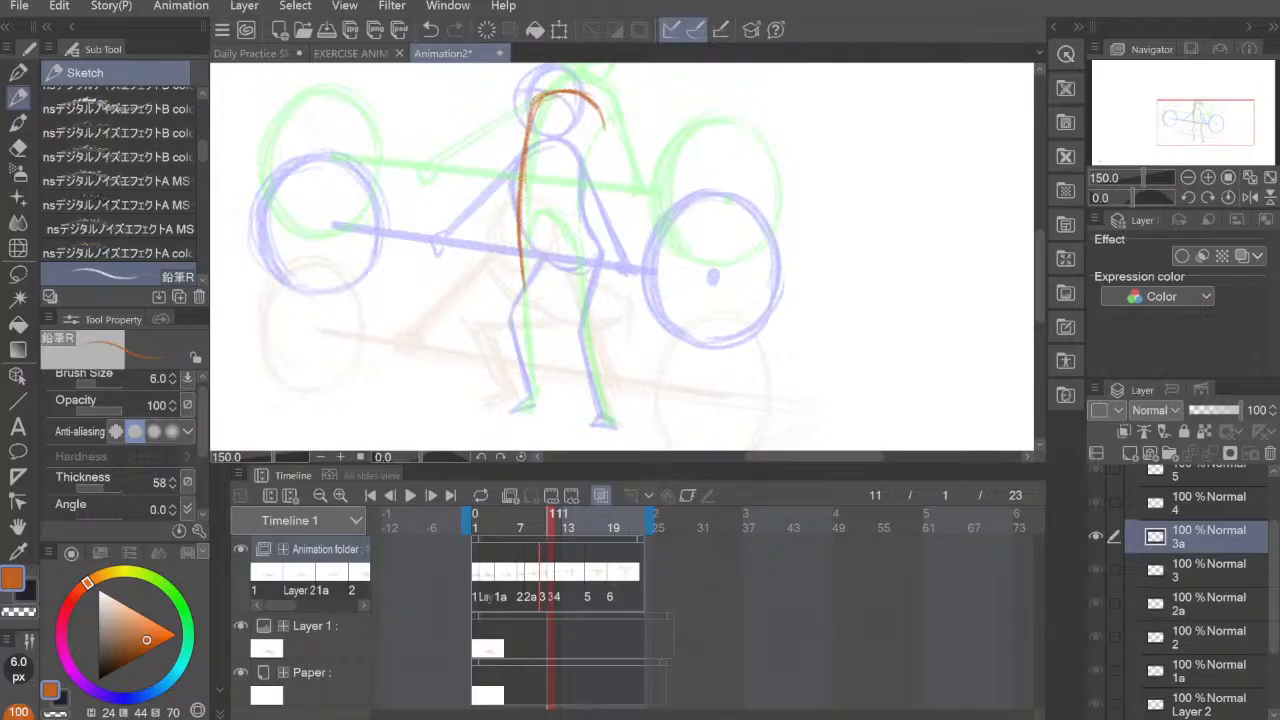
key("ctrl+z")
key("ctrl+z")
key("ctrl+z")
Step: Draw the left side of the torso and the left leg on cel 3a, bending slightly at the knee down to the ankle
left_click_drag(533, 110, 519, 222)
left_click_drag(520, 164, 509, 305)
left_click_drag(521, 224, 511, 292)
left_click_drag(520, 225, 506, 305)
mouse_move(518, 247)
left_mouse_down()
mouse_move(504, 320)
mouse_move(531, 396)
left_mouse_up()
left_click_drag(511, 316, 500, 353)
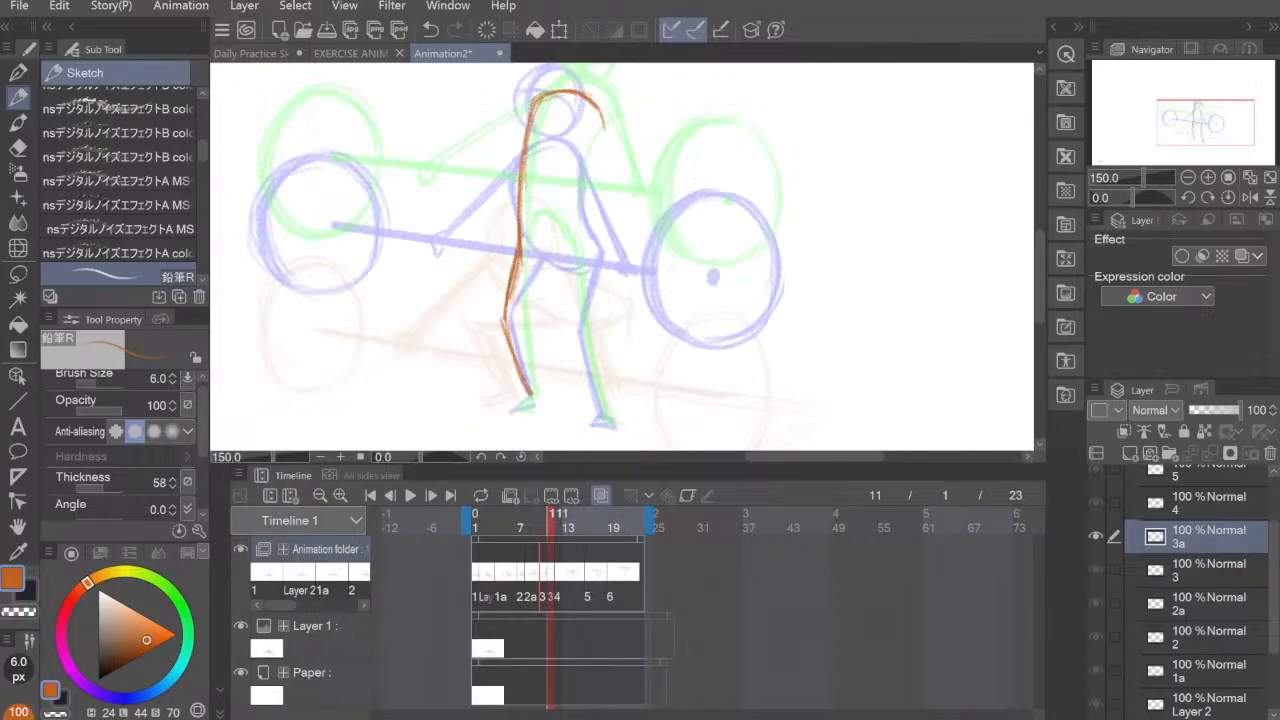
Step: Draw the right side of the torso and leg on cel 3a, adding both feet and the curved crotch line
left_click_drag(603, 118, 580, 310)
mouse_move(582, 256)
left_mouse_down()
mouse_move(580, 324)
mouse_move(603, 420)
left_mouse_up()
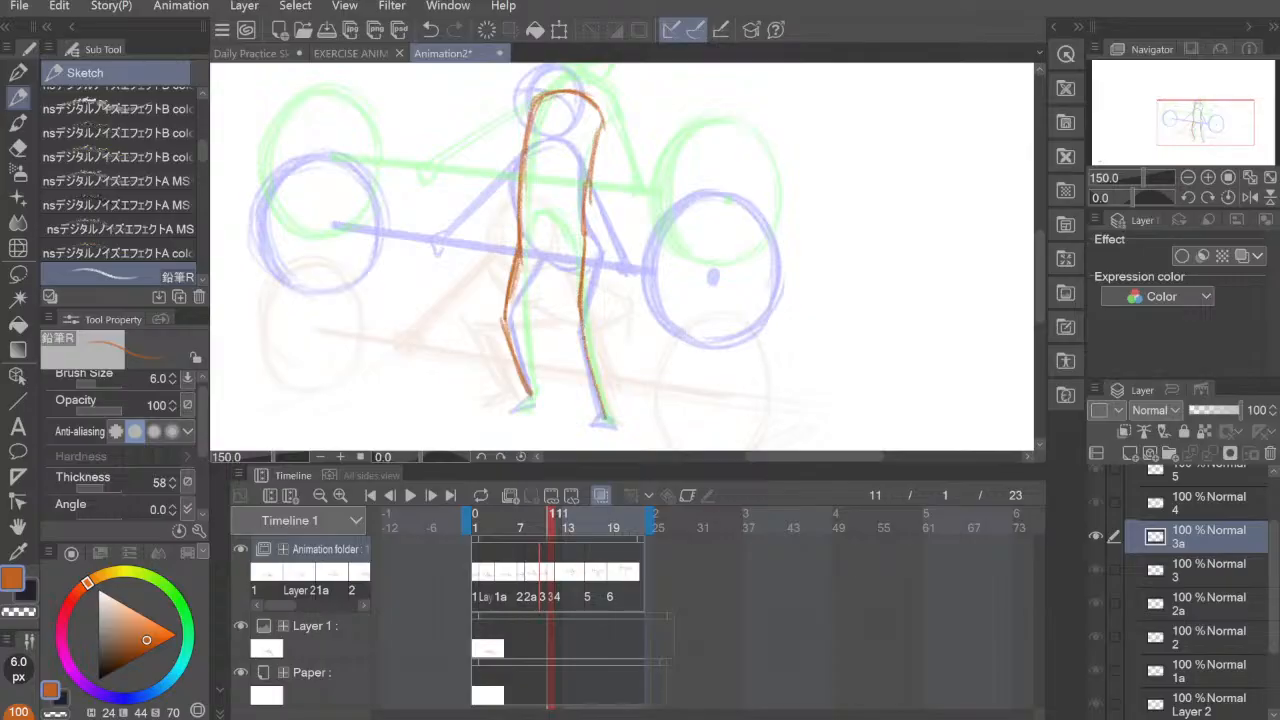
left_click_drag(584, 340, 608, 426)
mouse_move(510, 412)
left_mouse_down()
mouse_move(538, 404)
mouse_move(619, 426)
left_mouse_up()
left_click_drag(599, 424, 619, 427)
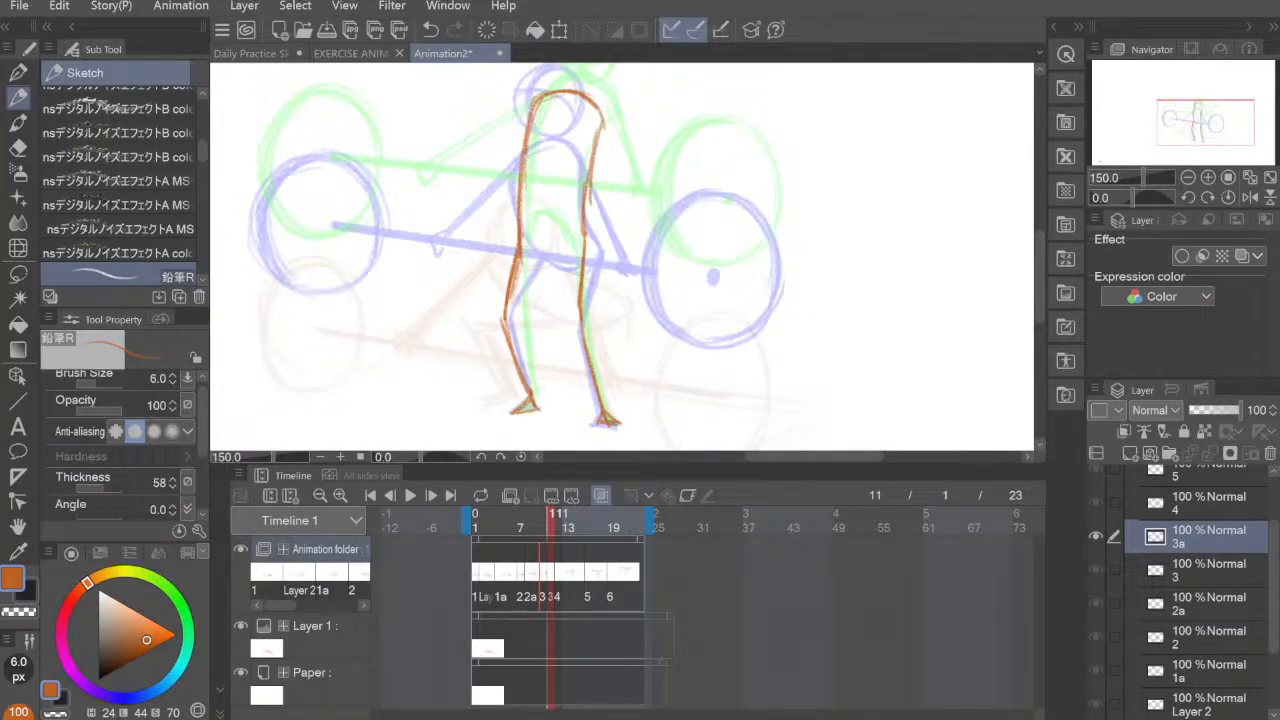
left_click_drag(646, 306, 654, 352)
mouse_move(528, 302)
left_mouse_down()
mouse_move(552, 278)
mouse_move(589, 304)
mouse_move(548, 280)
mouse_move(588, 290)
mouse_move(600, 194)
mouse_move(646, 234)
left_mouse_up()
Step: Erase the left lower leg and foot on cel 3a and redraw them straight down with a wider stance
key("e")
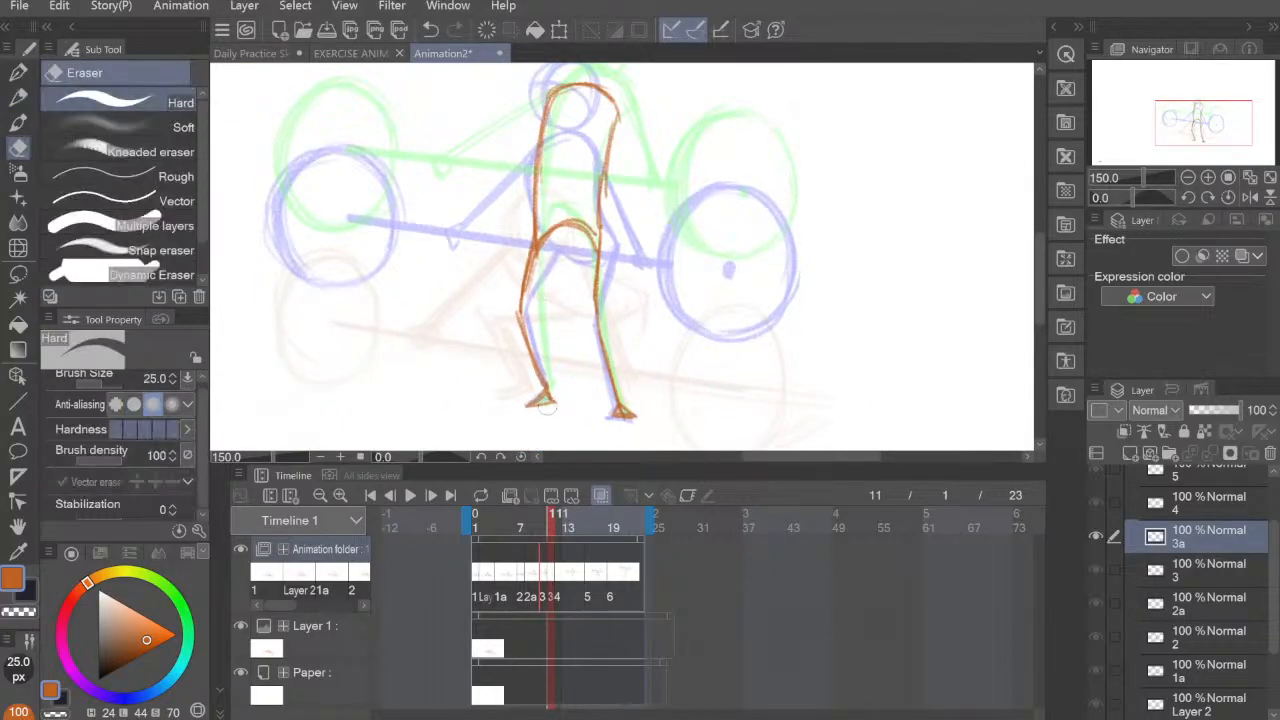
mouse_move(542, 404)
left_mouse_down()
mouse_move(560, 388)
mouse_move(521, 340)
left_mouse_up()
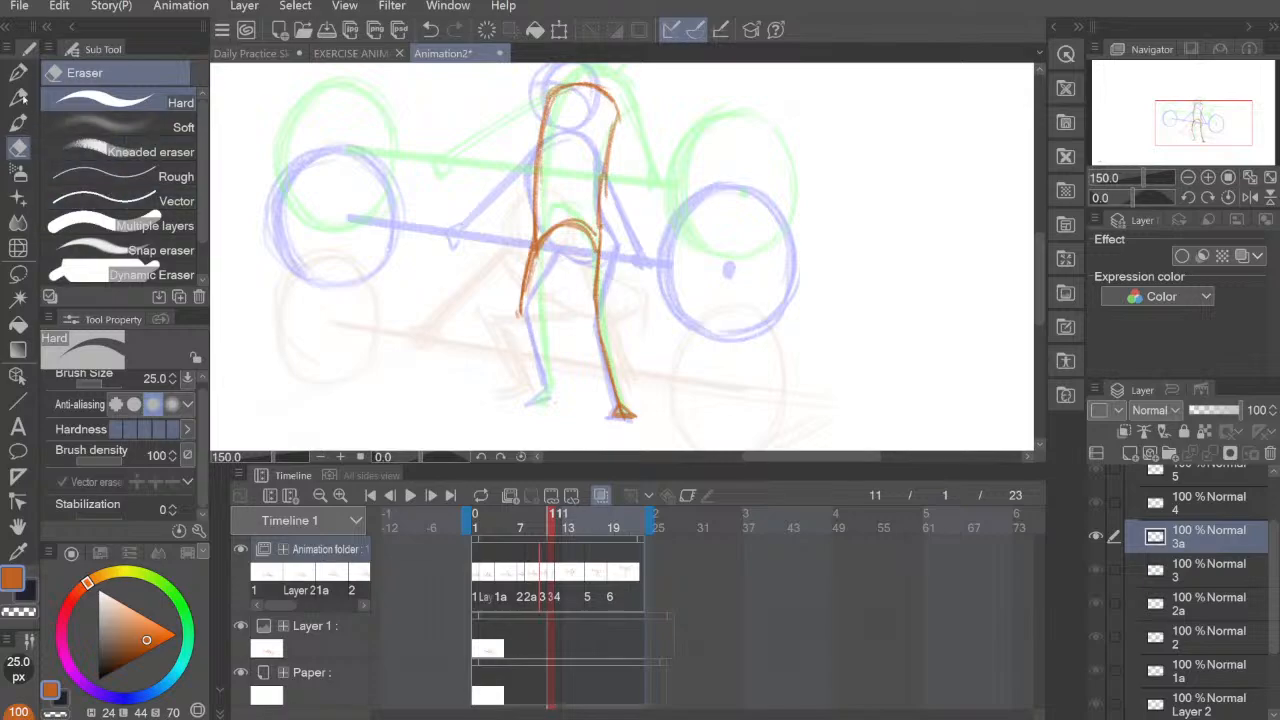
key("p")
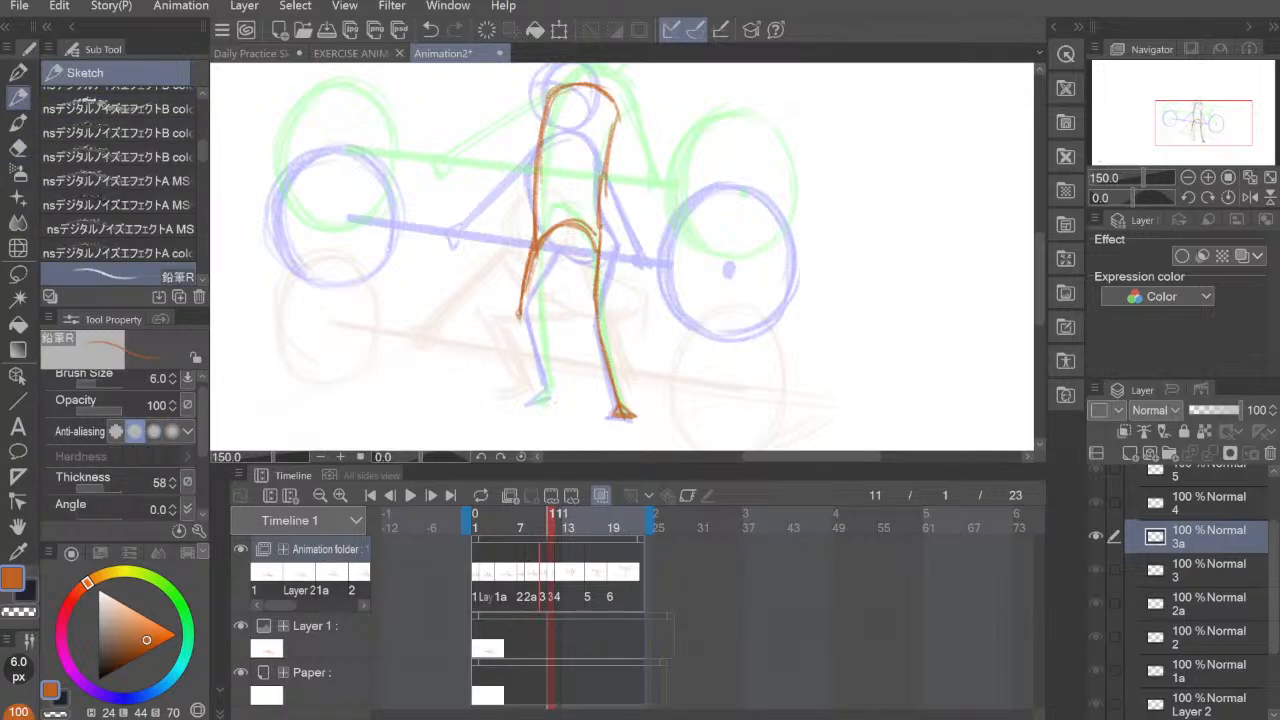
left_click_drag(519, 313, 523, 405)
left_click_drag(509, 410, 524, 407)
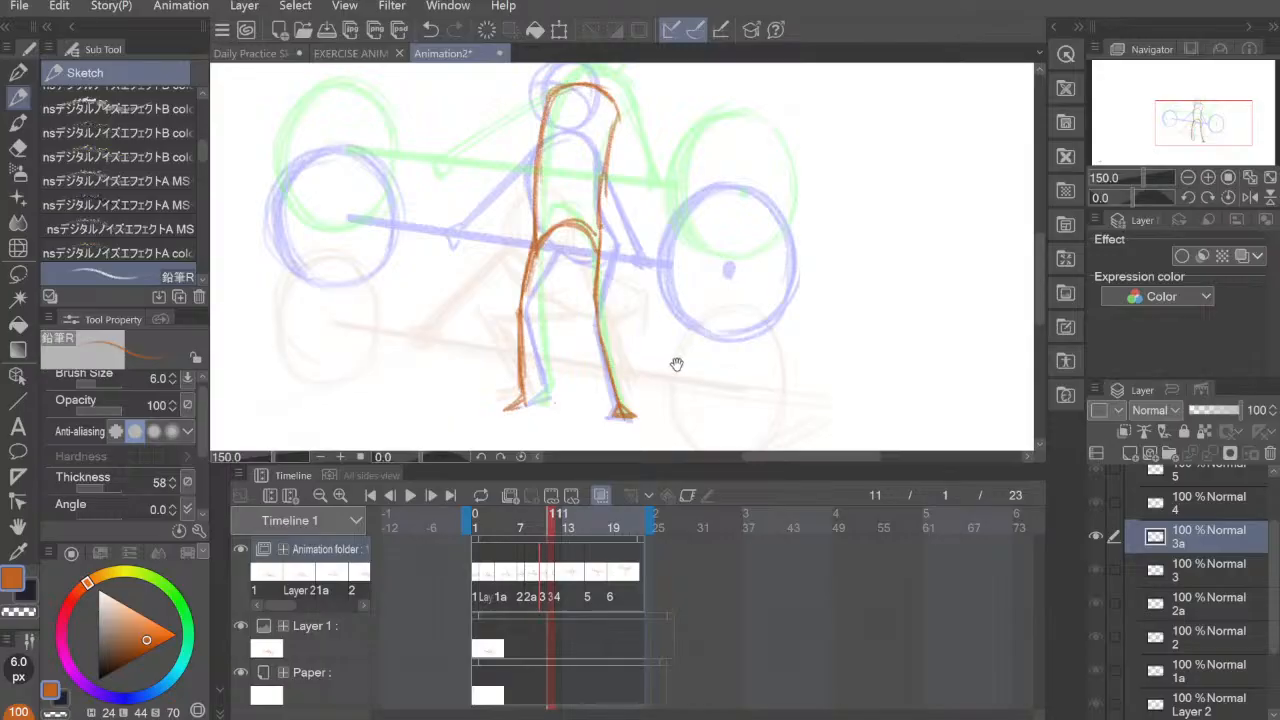
Step: Erase the crotch curve and the right torso line on cel 3a and redraw both as a slimmer waist and crotch arch
mouse_move(683, 330)
left_mouse_down()
mouse_move(697, 380)
mouse_move(622, 321)
left_mouse_up()
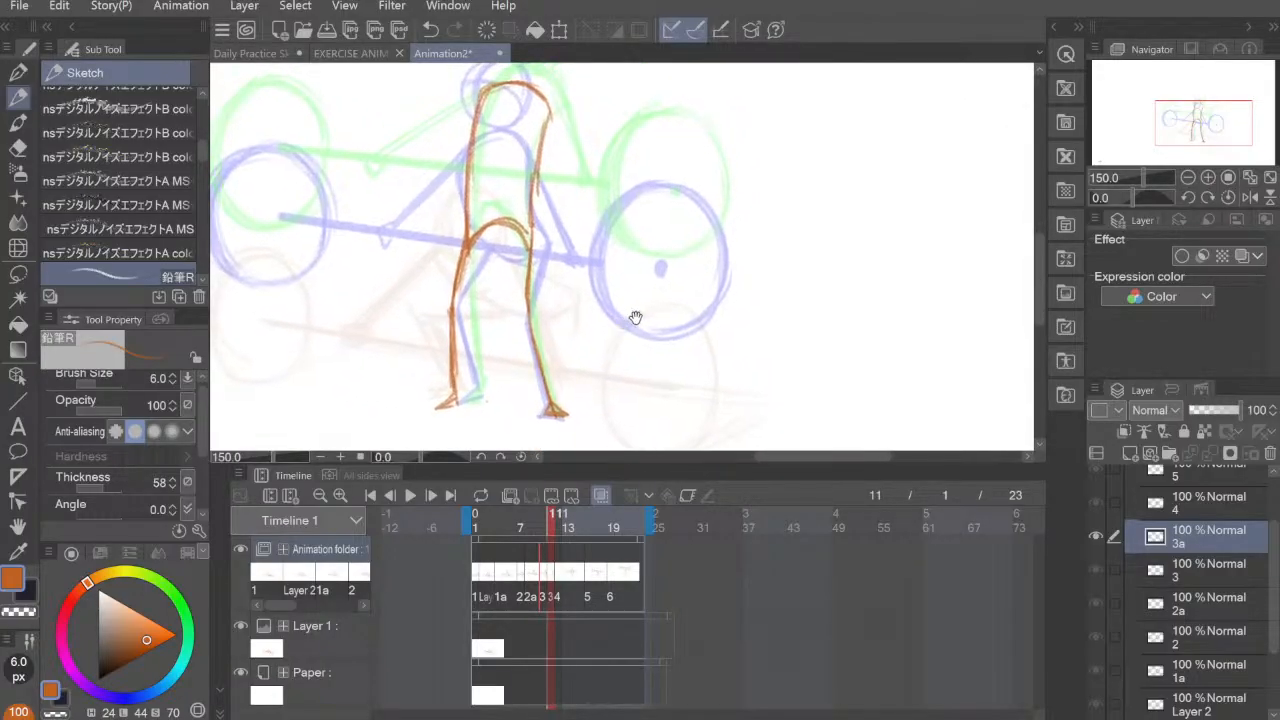
scroll(640, 330, "down", 1)
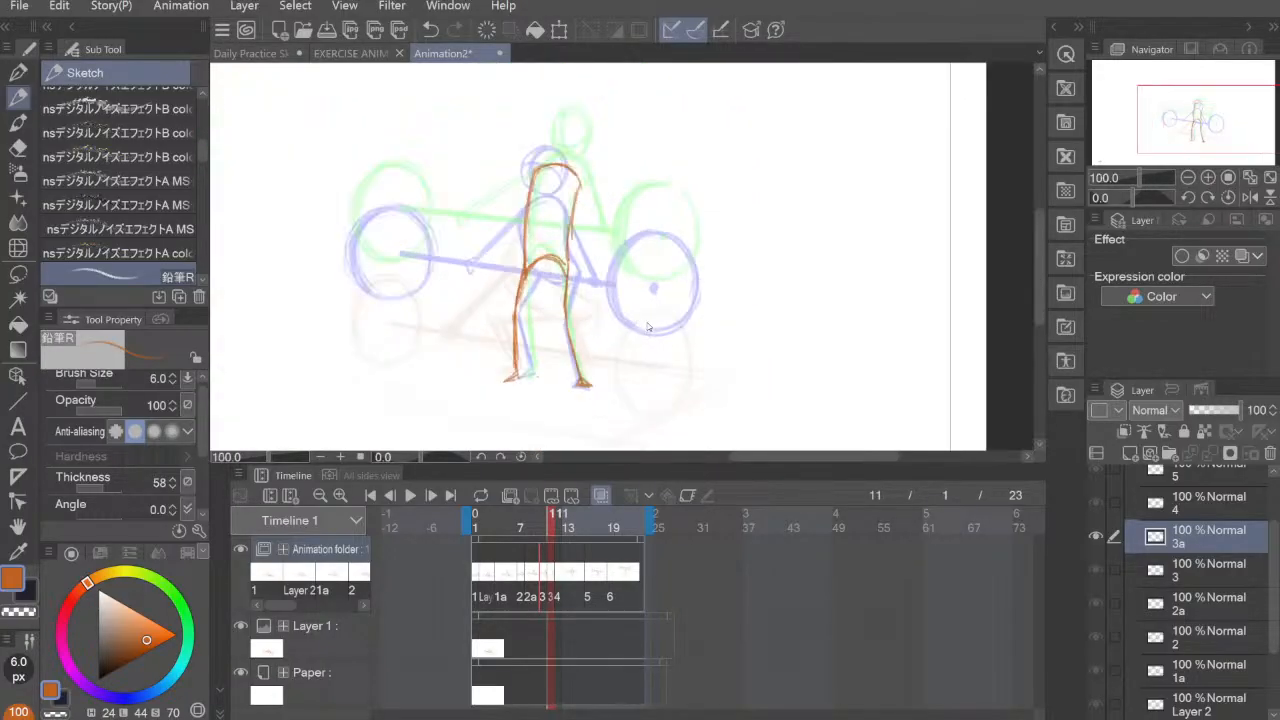
scroll(647, 327, "up", 1)
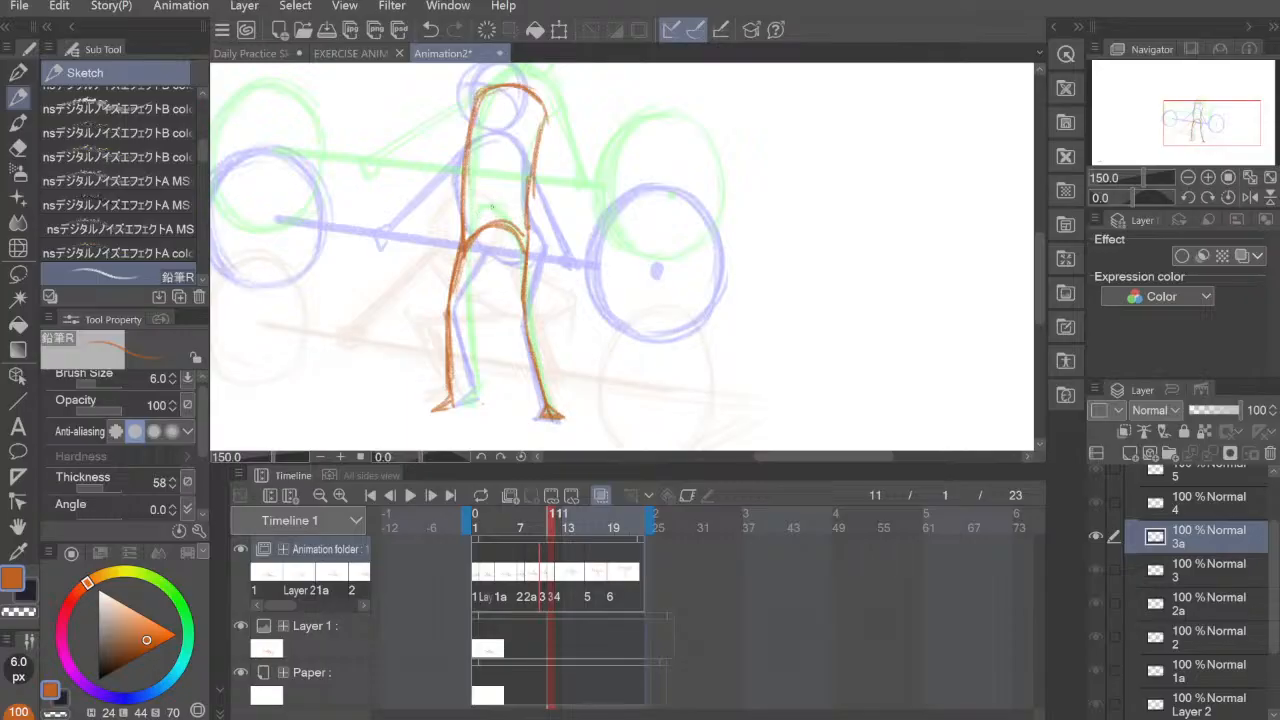
key("e")
mouse_move(479, 235)
left_mouse_down()
mouse_move(516, 258)
mouse_move(542, 181)
mouse_move(539, 235)
mouse_move(537, 164)
left_mouse_up()
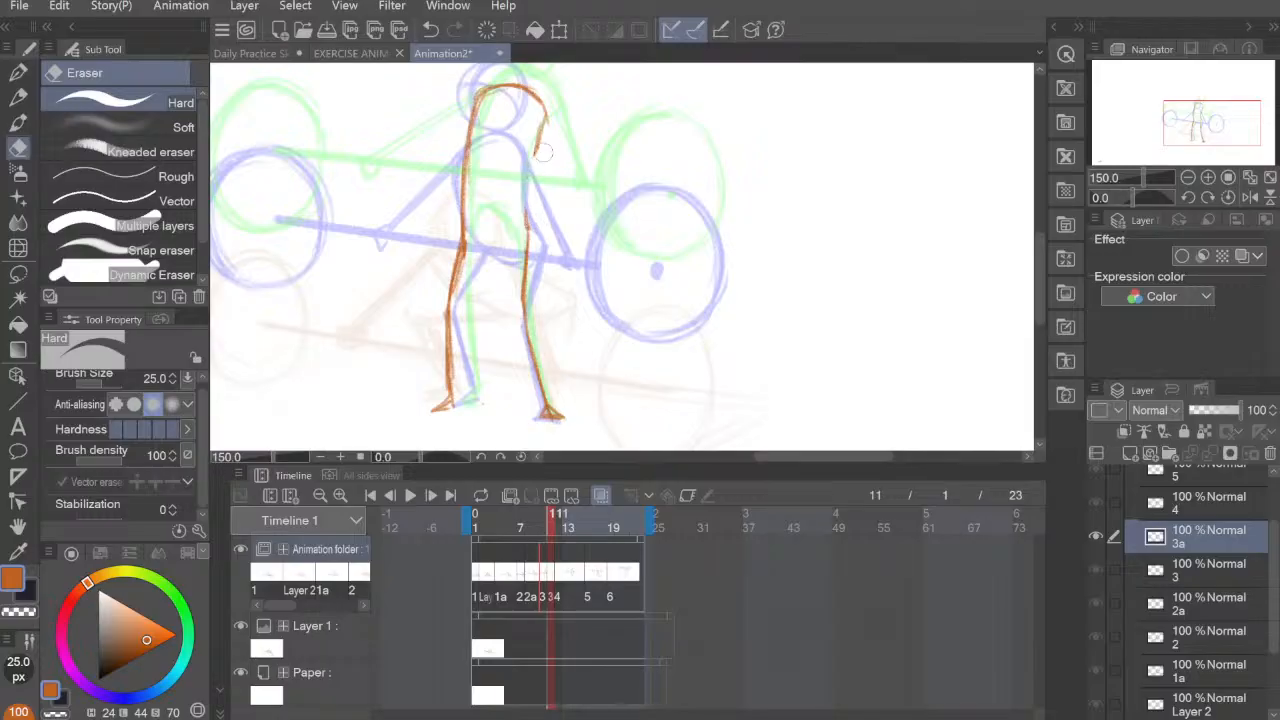
key("p")
mouse_move(530, 236)
left_mouse_down()
mouse_move(523, 165)
mouse_move(535, 137)
left_mouse_up()
left_click_drag(524, 198, 545, 113)
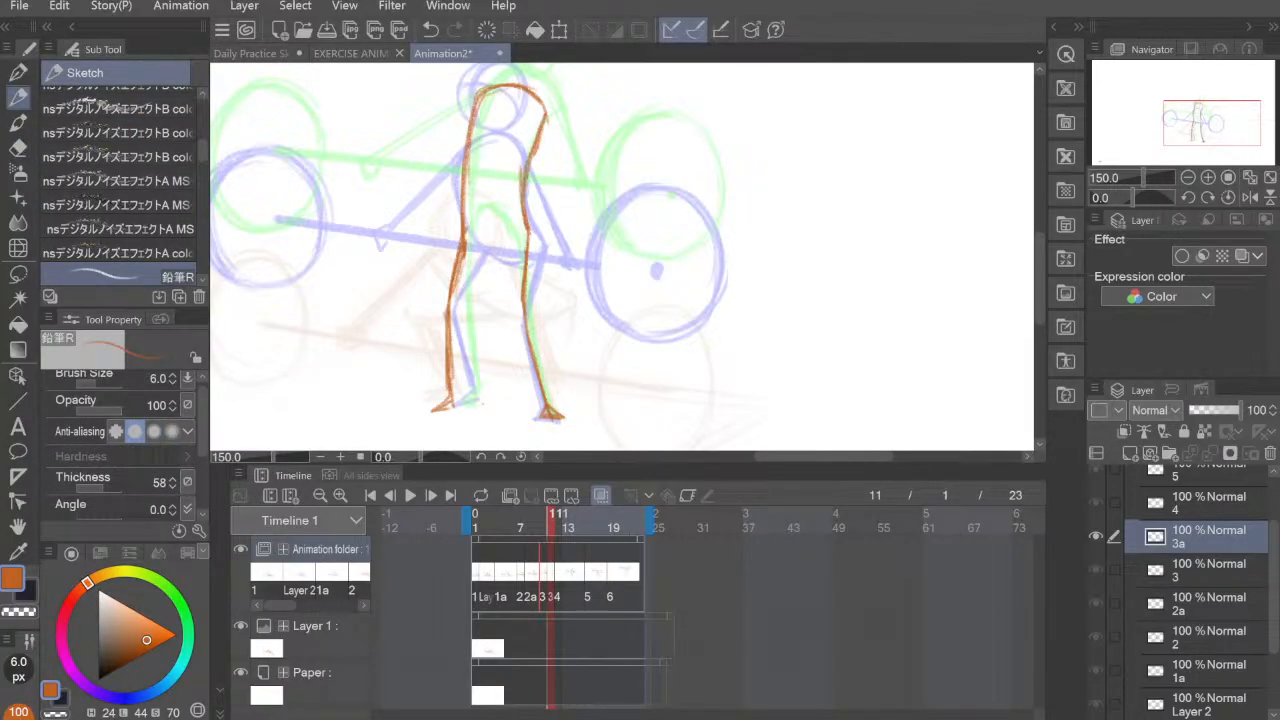
mouse_move(466, 238)
left_mouse_down()
mouse_move(490, 213)
mouse_move(527, 246)
left_mouse_up()
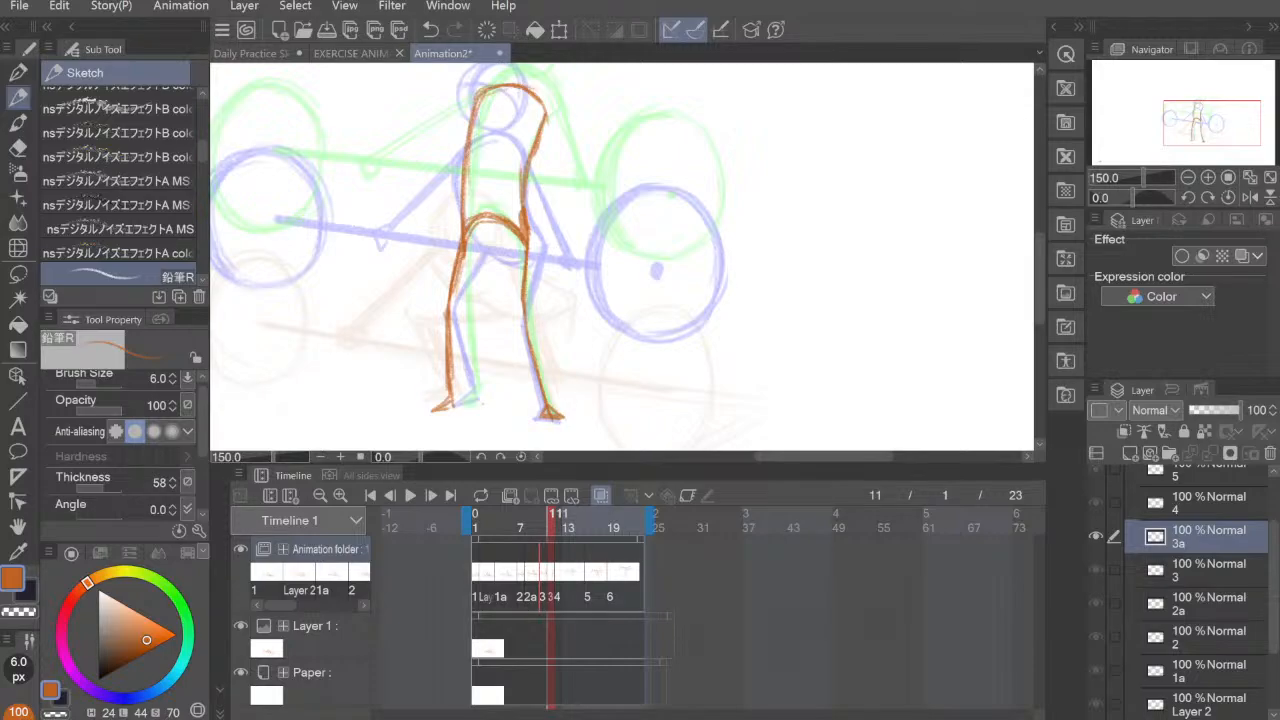
Step: Draw the figure's round head on cel 3a above the shoulders, between the two onion-skin heads
left_click_drag(609, 258, 668, 326)
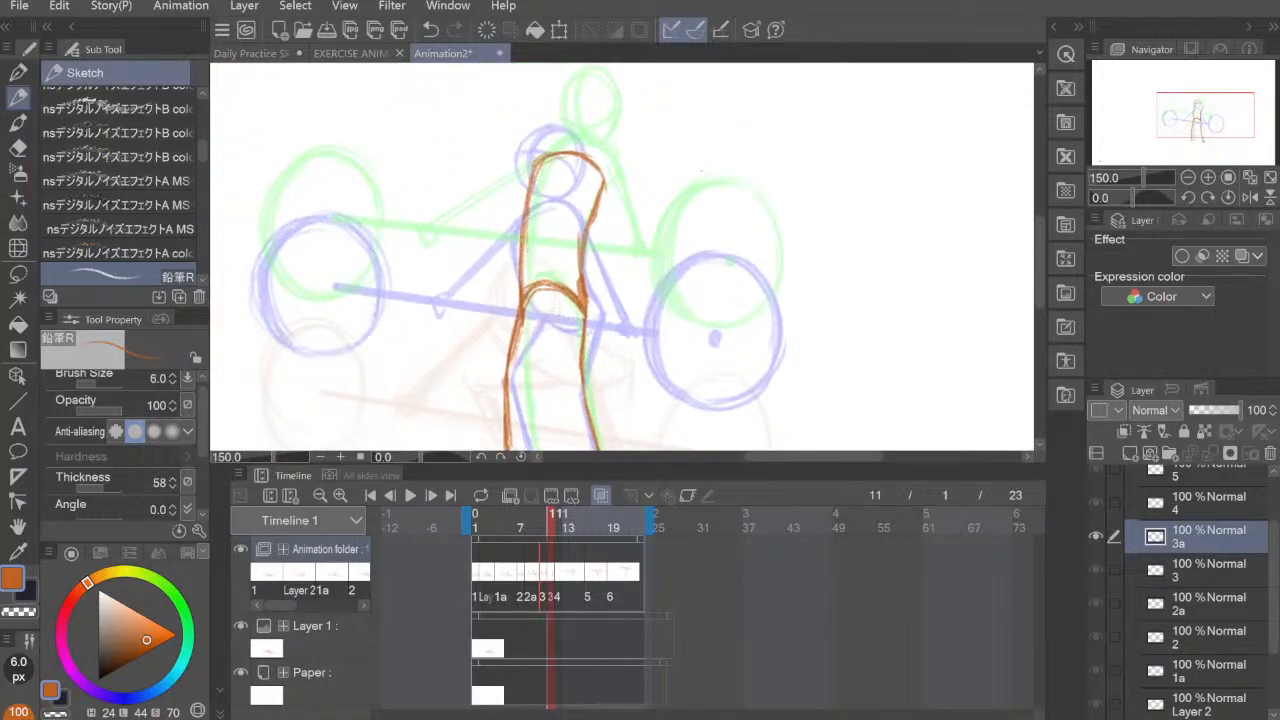
left_click_drag(670, 275, 653, 308)
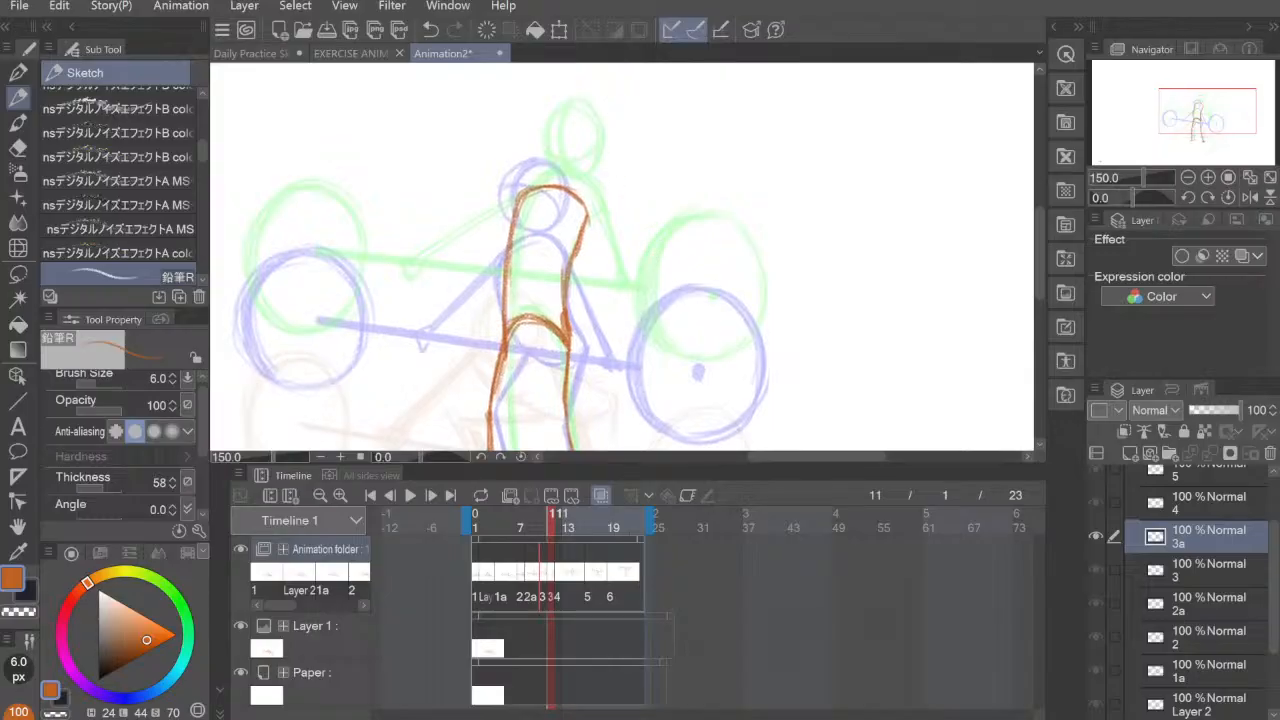
mouse_move(538, 130)
left_mouse_down()
mouse_move(526, 186)
mouse_move(542, 130)
mouse_move(556, 190)
mouse_move(572, 132)
mouse_move(556, 189)
mouse_move(575, 160)
mouse_move(540, 184)
left_mouse_up()
left_click_drag(538, 181, 541, 127)
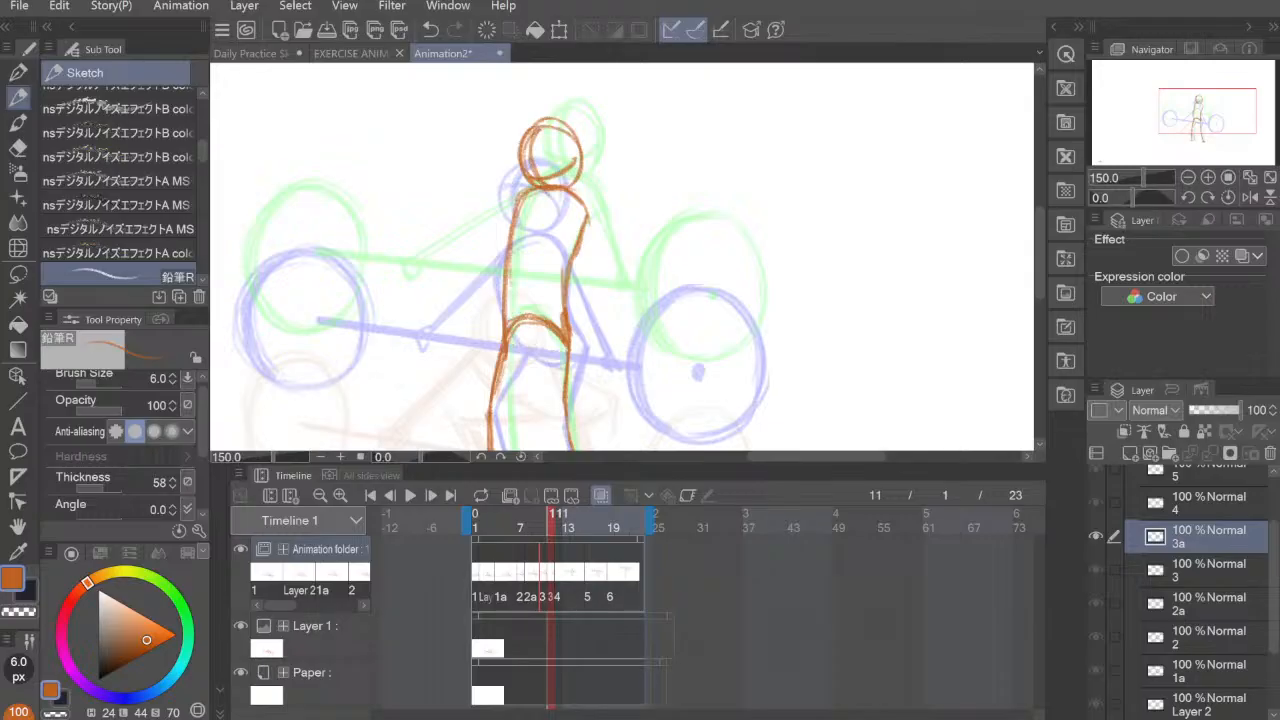
Step: Draw the left arm on cel 3a as a straight diagonal from the shoulder, between the onion-skin arms
left_click_drag(641, 272, 692, 224)
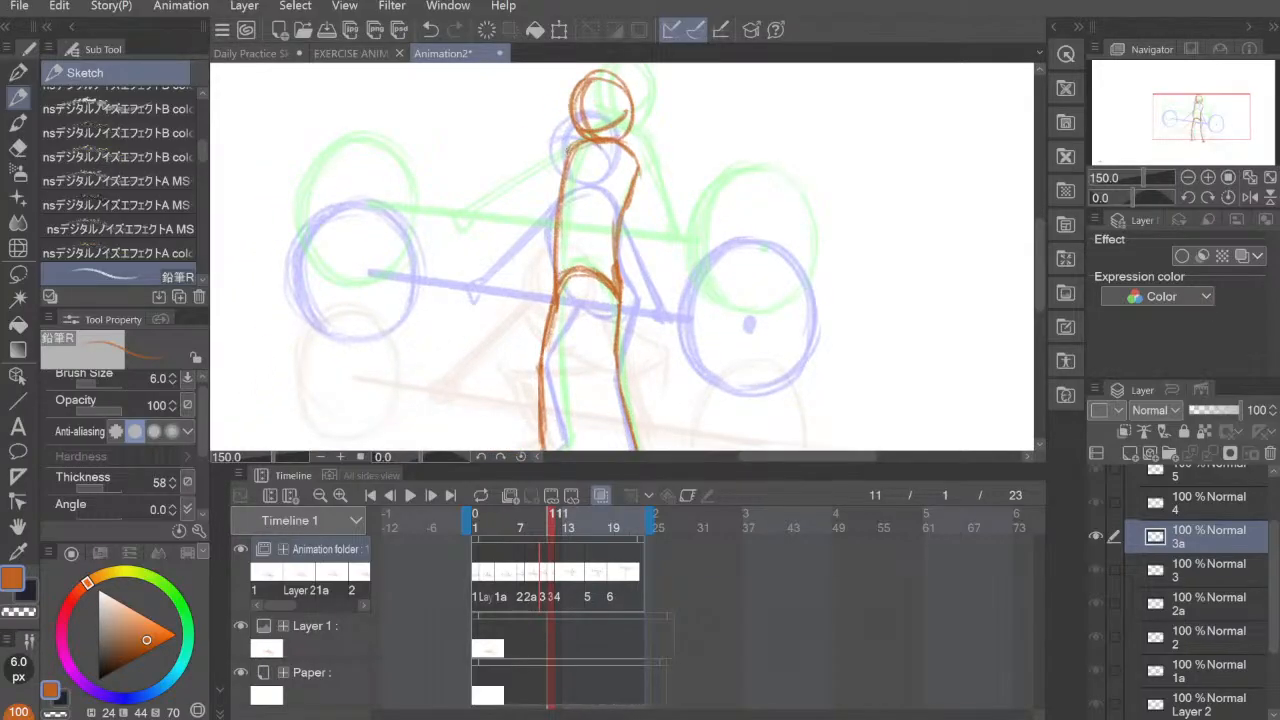
mouse_move(560, 154)
left_mouse_down()
mouse_move(465, 246)
mouse_move(572, 149)
left_mouse_up()
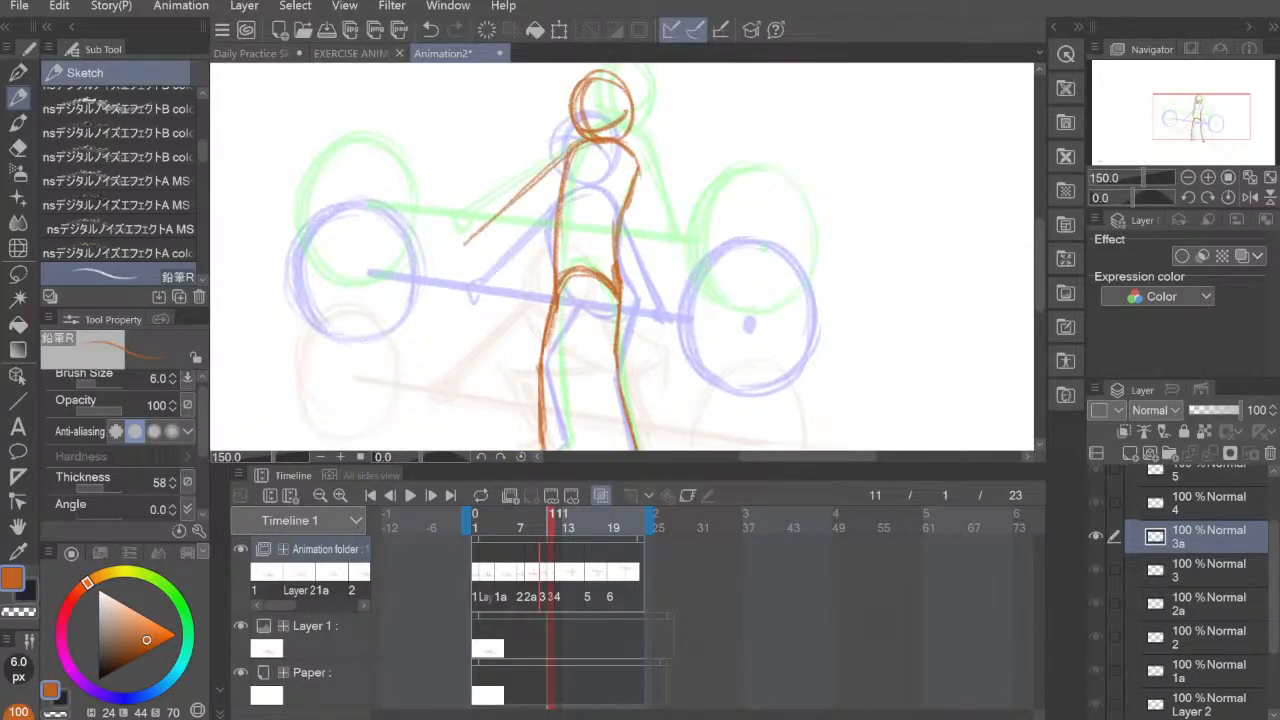
left_click_drag(493, 223, 473, 239)
left_click_drag(566, 157, 490, 225)
left_click_drag(554, 168, 524, 196)
Step: Draw the right arm on cel 3a from the shoulder down toward the bar and add both hands
left_click_drag(630, 155, 674, 268)
left_click_drag(644, 192, 677, 272)
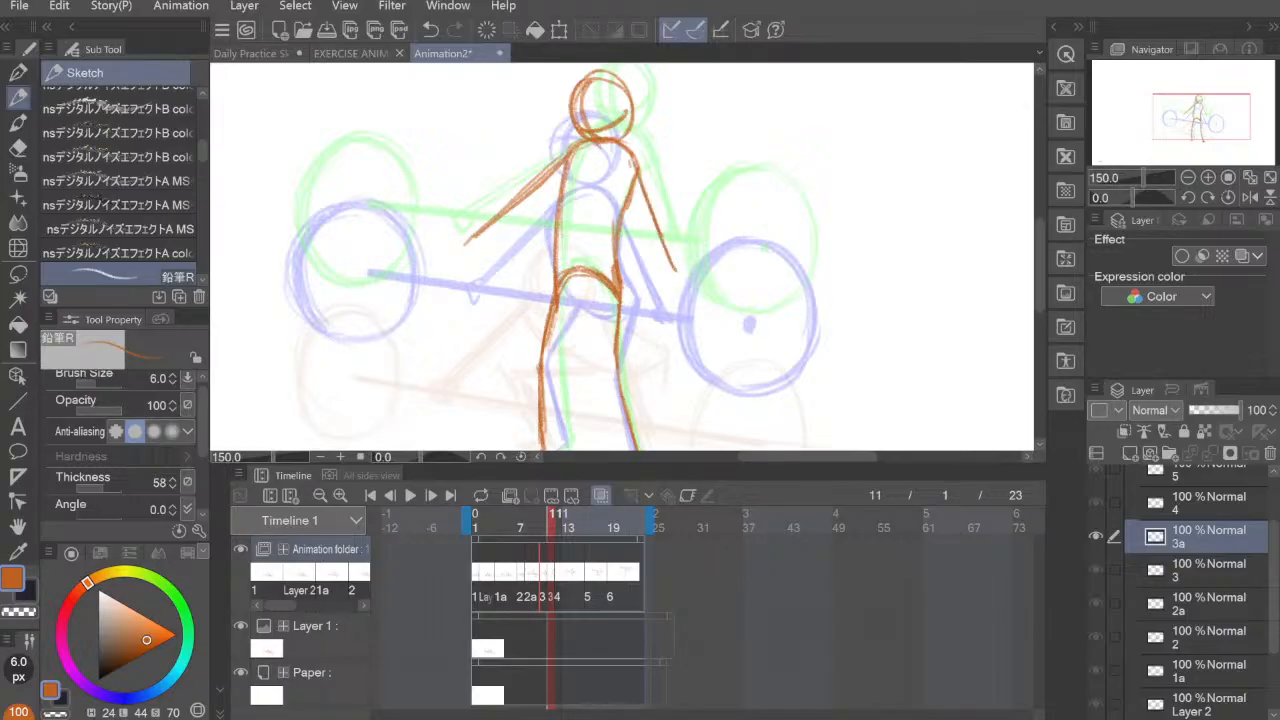
left_click_drag(628, 165, 672, 270)
left_click_drag(642, 206, 674, 280)
mouse_move(474, 238)
left_mouse_down()
mouse_move(456, 246)
mouse_move(462, 264)
left_mouse_up()
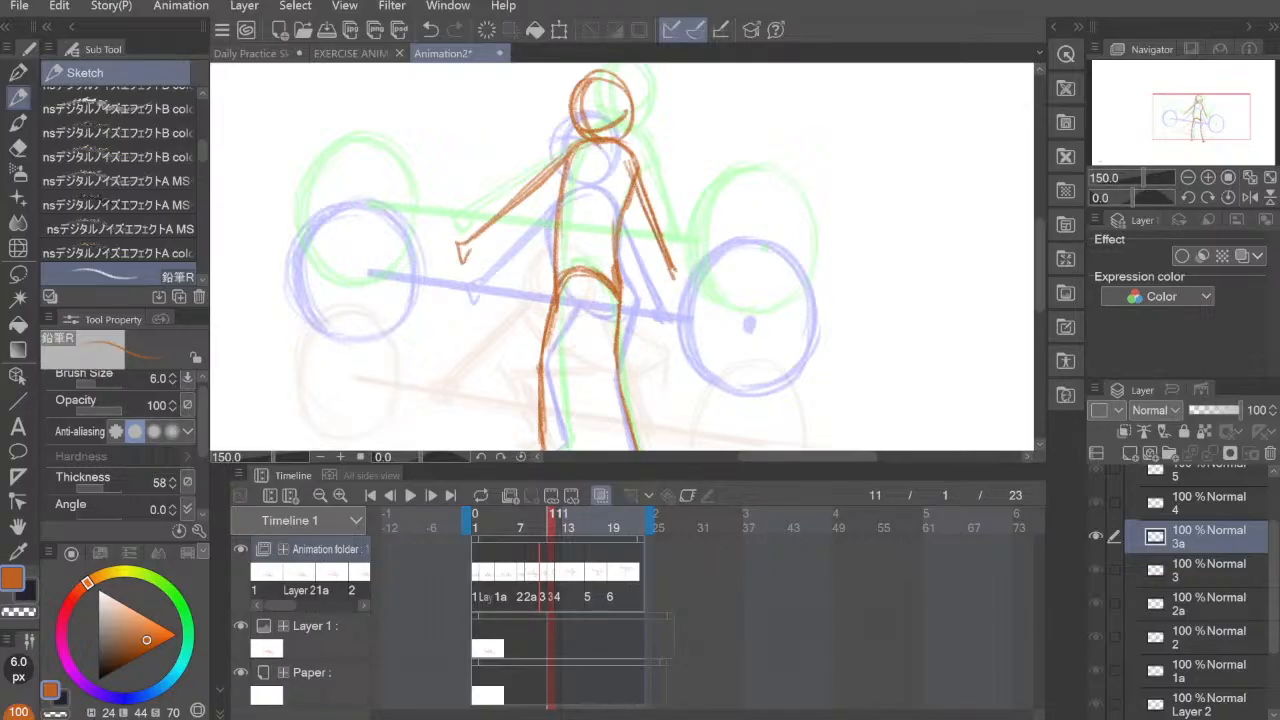
mouse_move(674, 264)
left_mouse_down()
mouse_move(678, 283)
mouse_move(711, 214)
mouse_move(711, 314)
mouse_move(704, 268)
left_mouse_up()
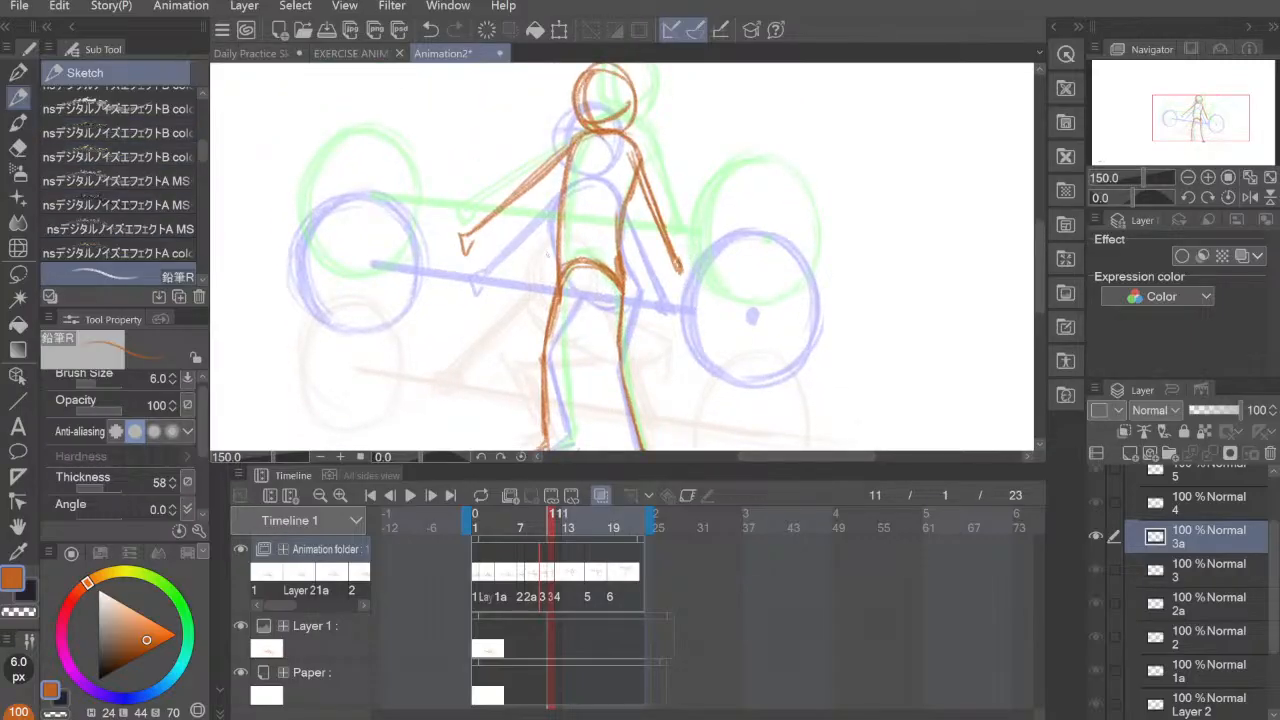
Step: Increase the pencil's brush size to 15 px, testing the thickness with strokes and undoing them
key("bracketright")
key("bracketright")
key("bracketright")
left_click_drag(740, 212, 730, 286)
key("ctrl+z")
key("bracketright")
left_click_drag(738, 218, 748, 289)
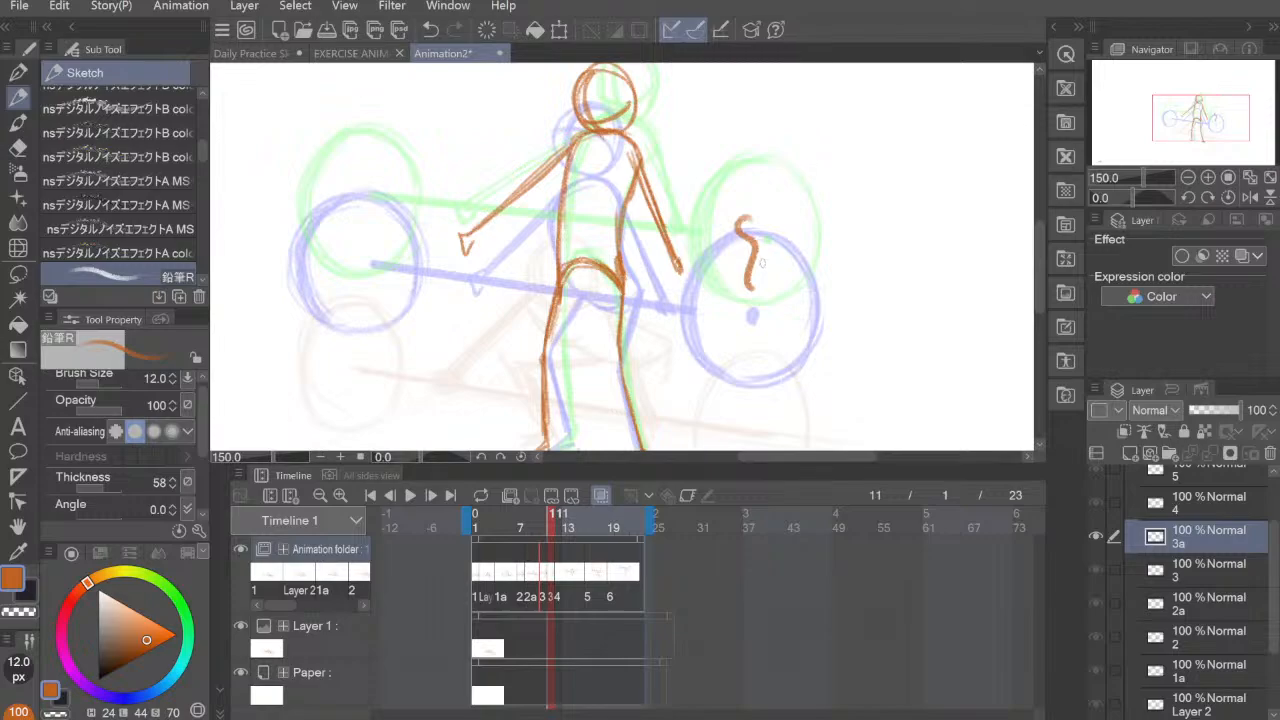
key("bracketright")
left_click_drag(760, 232, 798, 305)
key("ctrl+z")
key("ctrl+z")
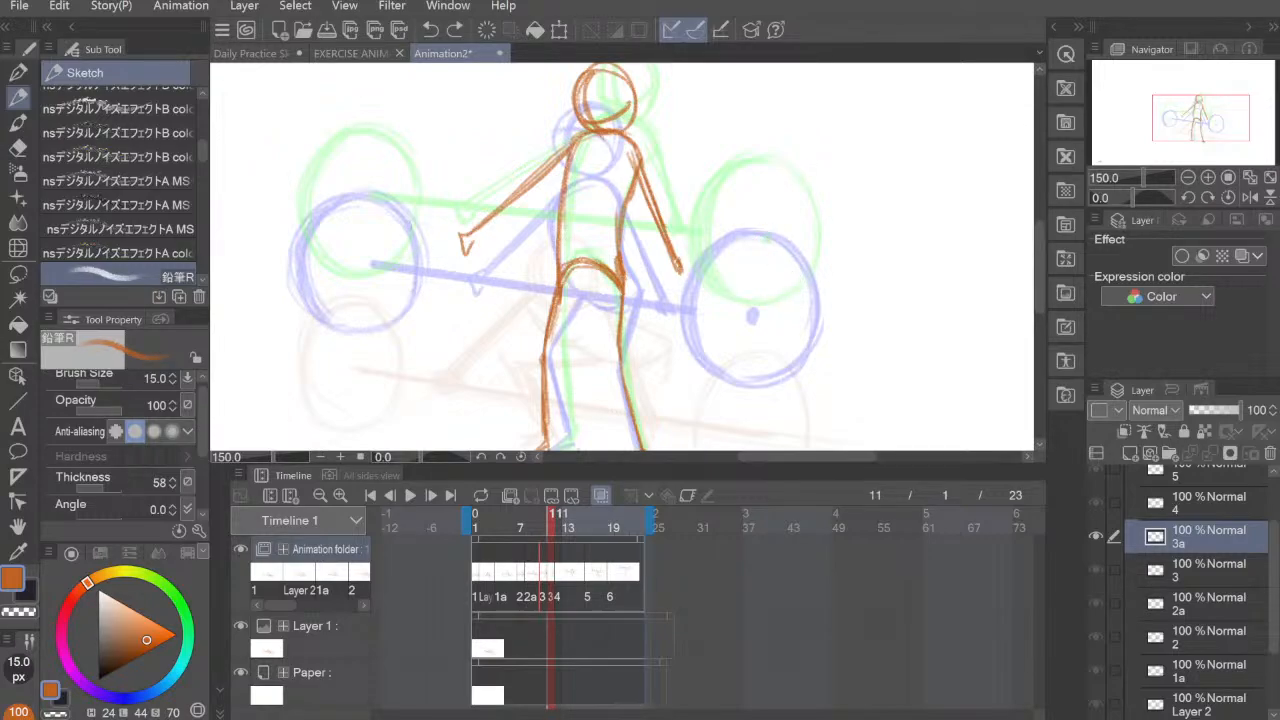
Step: Draw the thick sloping barbell bar on cel 3a through both hands, undoing the stray mark near its right end
mouse_move(372, 233)
left_mouse_down()
mouse_move(760, 280)
mouse_move(743, 273)
mouse_move(758, 255)
left_mouse_up()
key("e")
key("ctrl+z")
key("p")
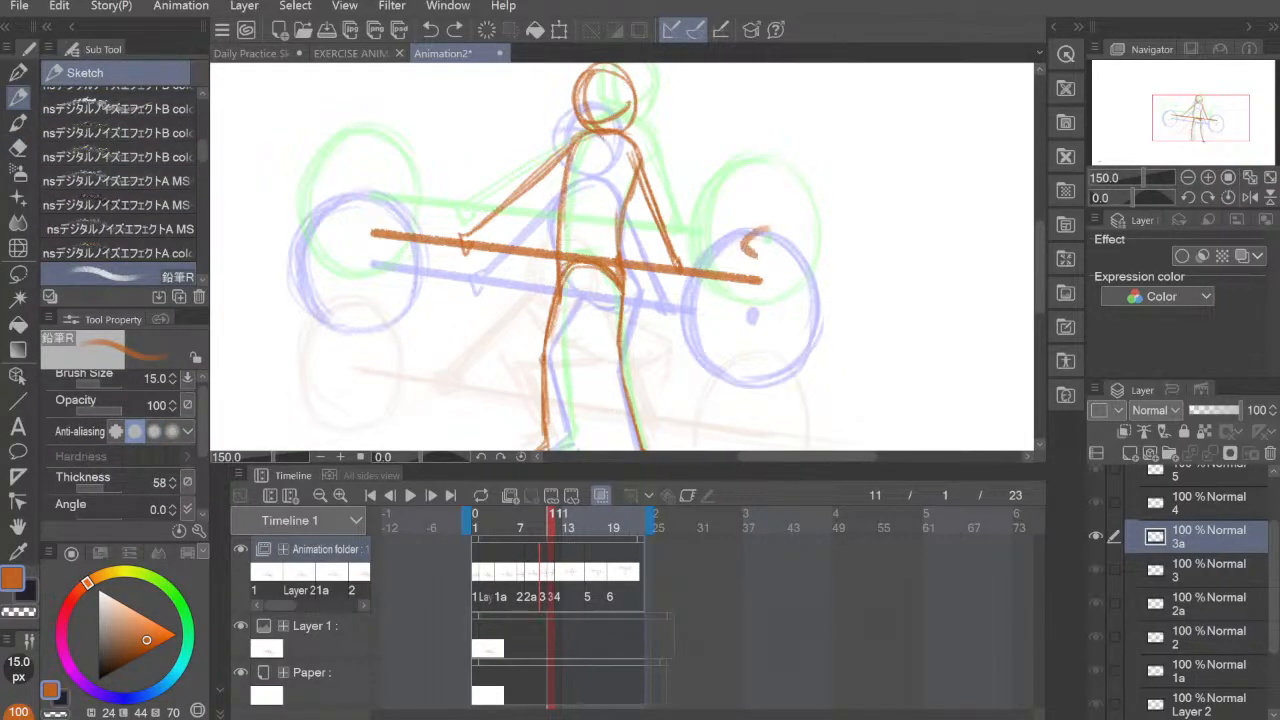
key("ctrl+z")
Step: Reduce the pencil's brush size to 6 px and undo the test stroke
key("bracketleft")
key("bracketleft")
key("bracketleft")
key("bracketleft")
key("bracketleft")
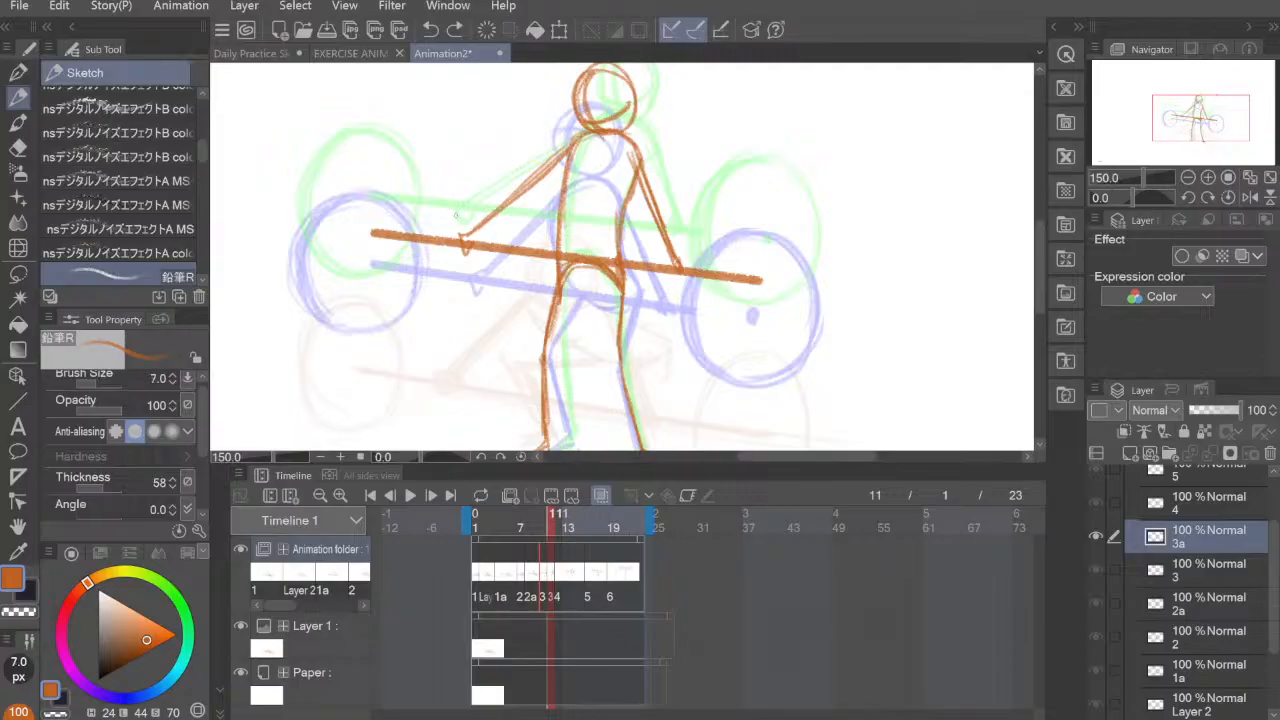
left_click_drag(445, 246, 445, 298)
key("ctrl+z")
mouse_move(308, 172)
left_mouse_down()
mouse_move(299, 232)
mouse_move(333, 168)
mouse_move(323, 163)
mouse_move(379, 165)
mouse_move(362, 162)
mouse_move(411, 223)
left_mouse_up()
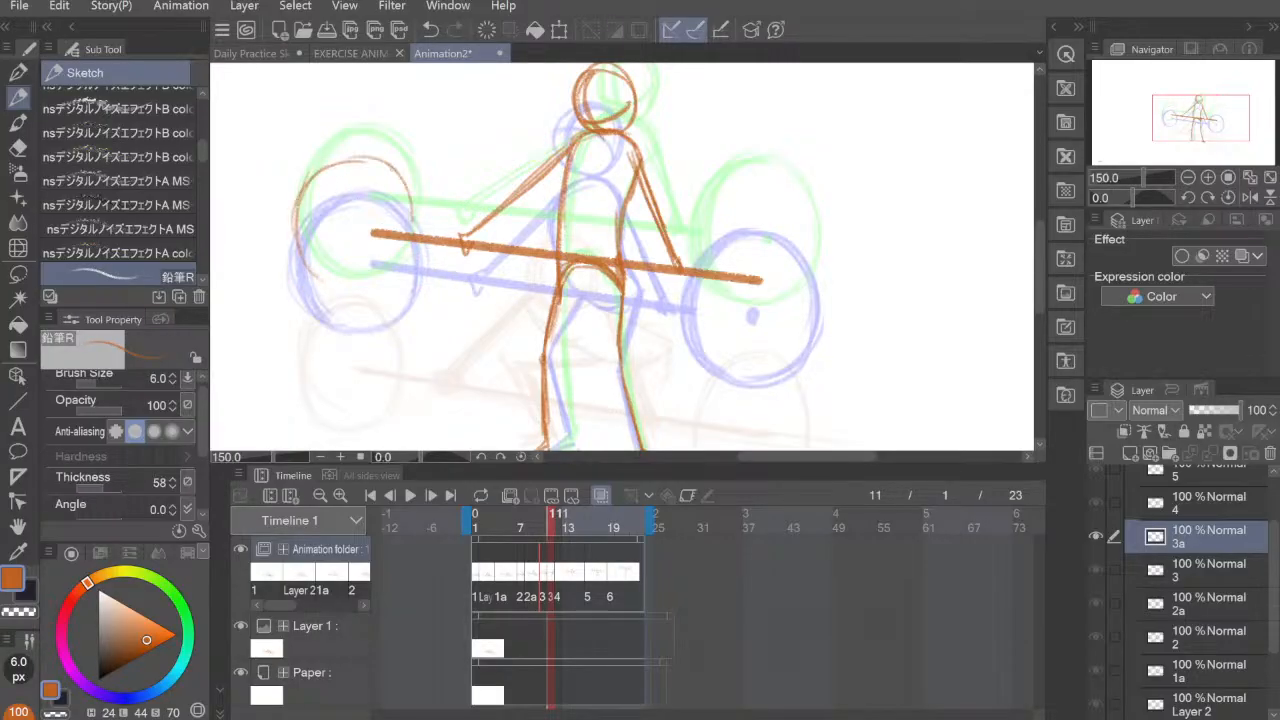
mouse_move(390, 167)
left_mouse_down()
mouse_move(403, 253)
mouse_move(319, 279)
left_mouse_up()
key("ctrl+z")
key("ctrl+z")
key("ctrl+z")
key("ctrl+z")
key("ctrl+z")
key("ctrl+z")
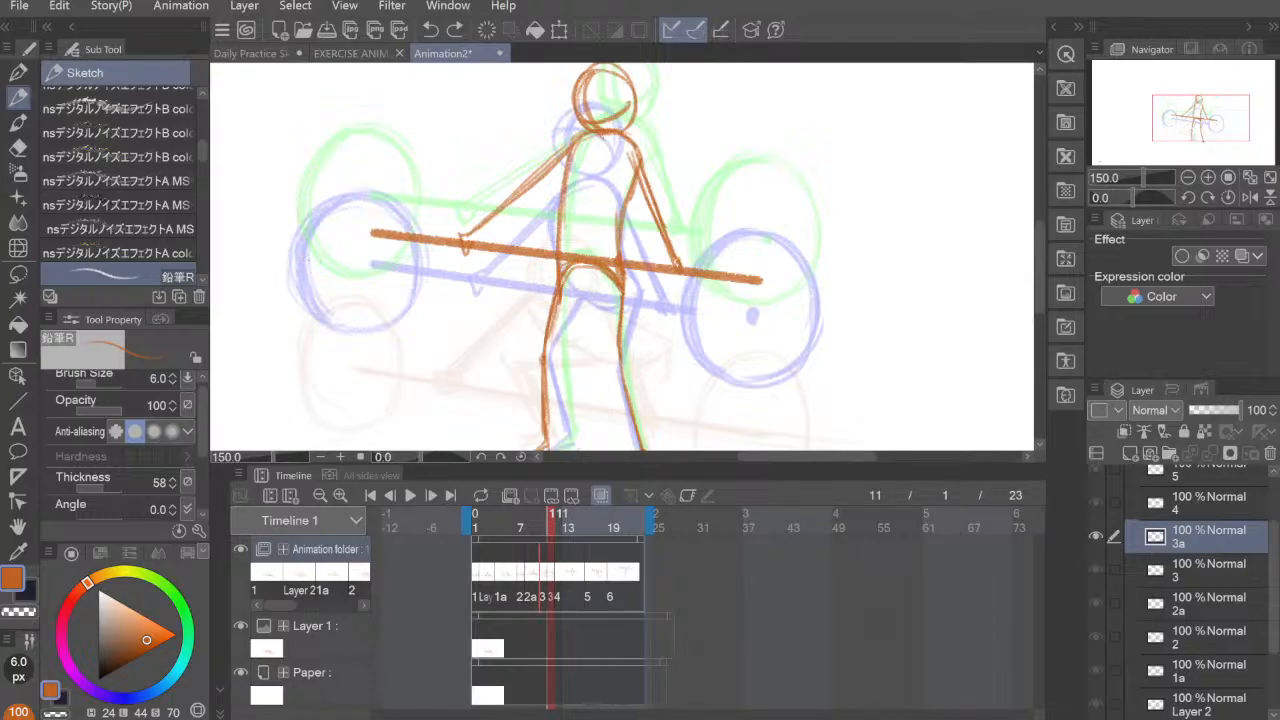
Step: Draw the left barbell plate on cel 3a as a round outline around the bar's left end, between the onion-skin plates
mouse_move(299, 256)
left_mouse_down()
mouse_move(306, 197)
mouse_move(318, 281)
left_mouse_up()
mouse_move(298, 216)
left_mouse_down()
mouse_move(355, 162)
mouse_move(394, 181)
mouse_move(416, 234)
left_mouse_up()
left_click_drag(342, 152, 418, 230)
left_click_drag(318, 172, 300, 256)
mouse_move(316, 266)
left_mouse_down()
mouse_move(332, 288)
mouse_move(394, 292)
mouse_move(422, 234)
mouse_move(372, 288)
left_mouse_up()
left_click_drag(308, 234, 376, 288)
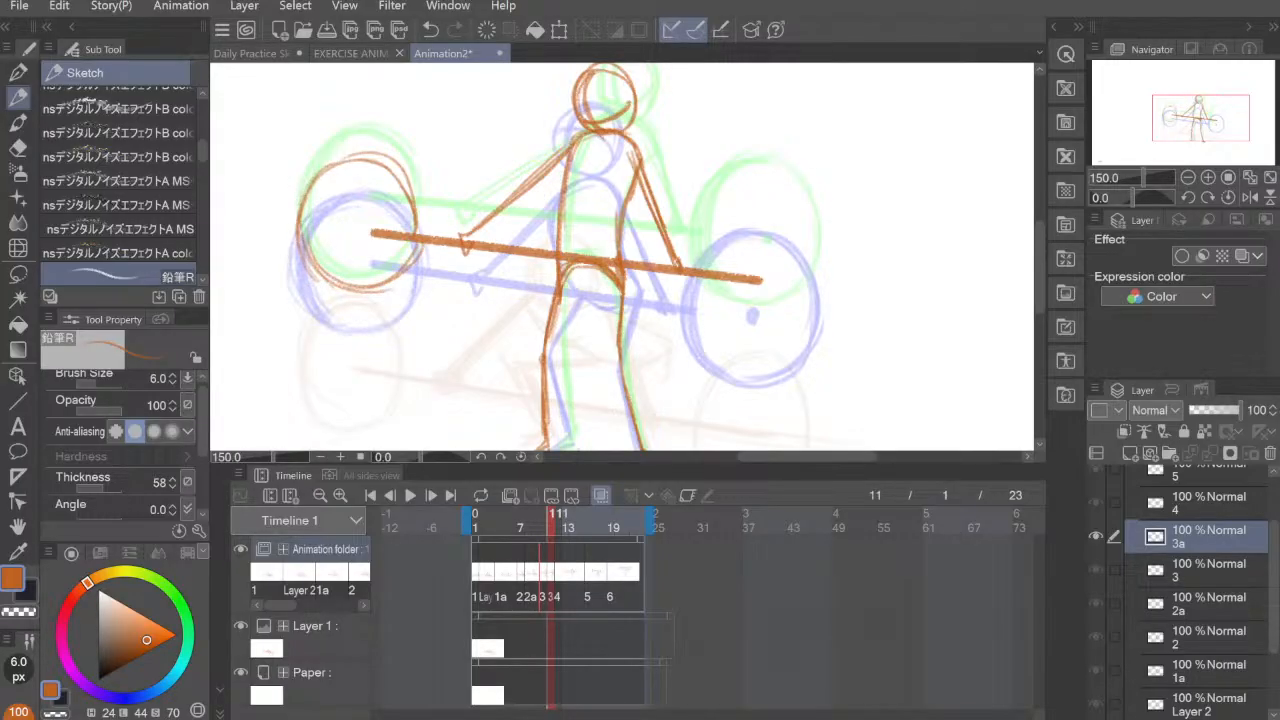
mouse_move(302, 222)
left_mouse_down()
mouse_move(360, 158)
mouse_move(422, 212)
mouse_move(420, 240)
left_mouse_up()
mouse_move(344, 162)
left_mouse_down()
mouse_move(412, 198)
mouse_move(326, 286)
mouse_move(302, 224)
mouse_move(336, 286)
mouse_move(420, 258)
left_mouse_up()
left_click_drag(414, 196, 422, 234)
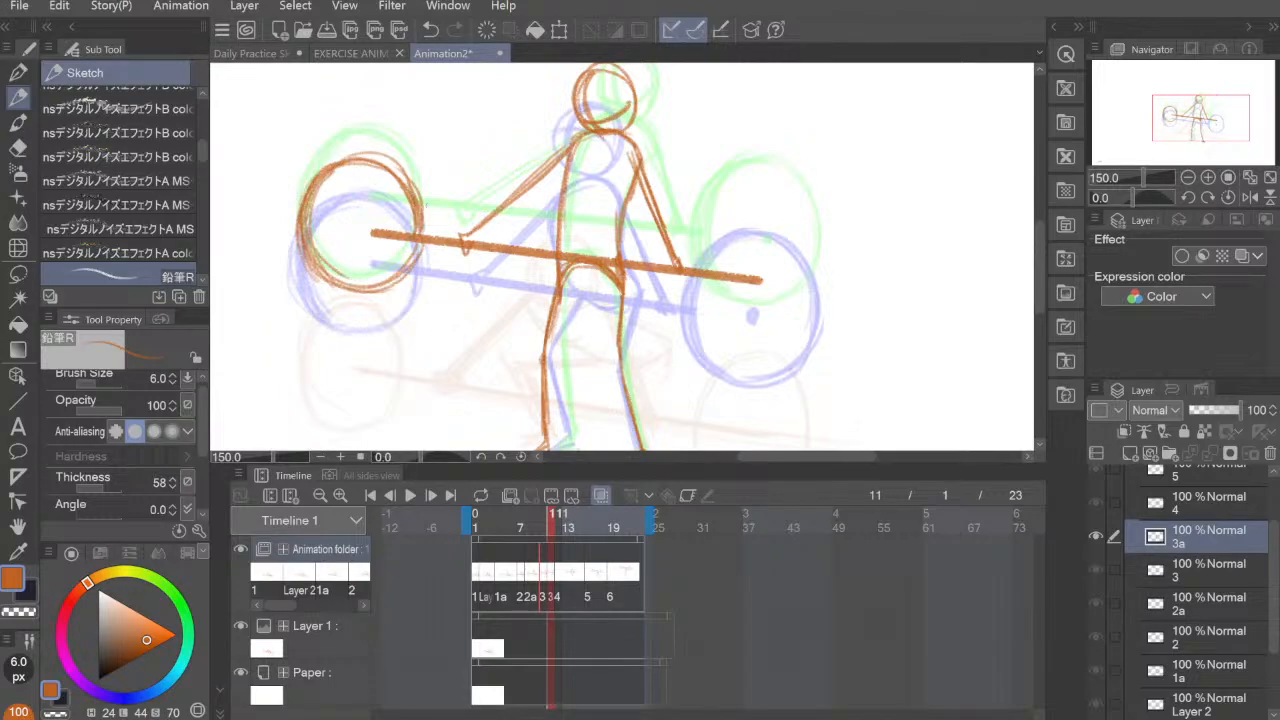
Step: Erase the excess inner strokes along the left plate's upper and right edge on cel 3a, and return to the pencil
key("e")
mouse_move(378, 174)
left_mouse_down()
mouse_move(410, 203)
mouse_move(389, 172)
mouse_move(414, 224)
mouse_move(400, 266)
left_mouse_up()
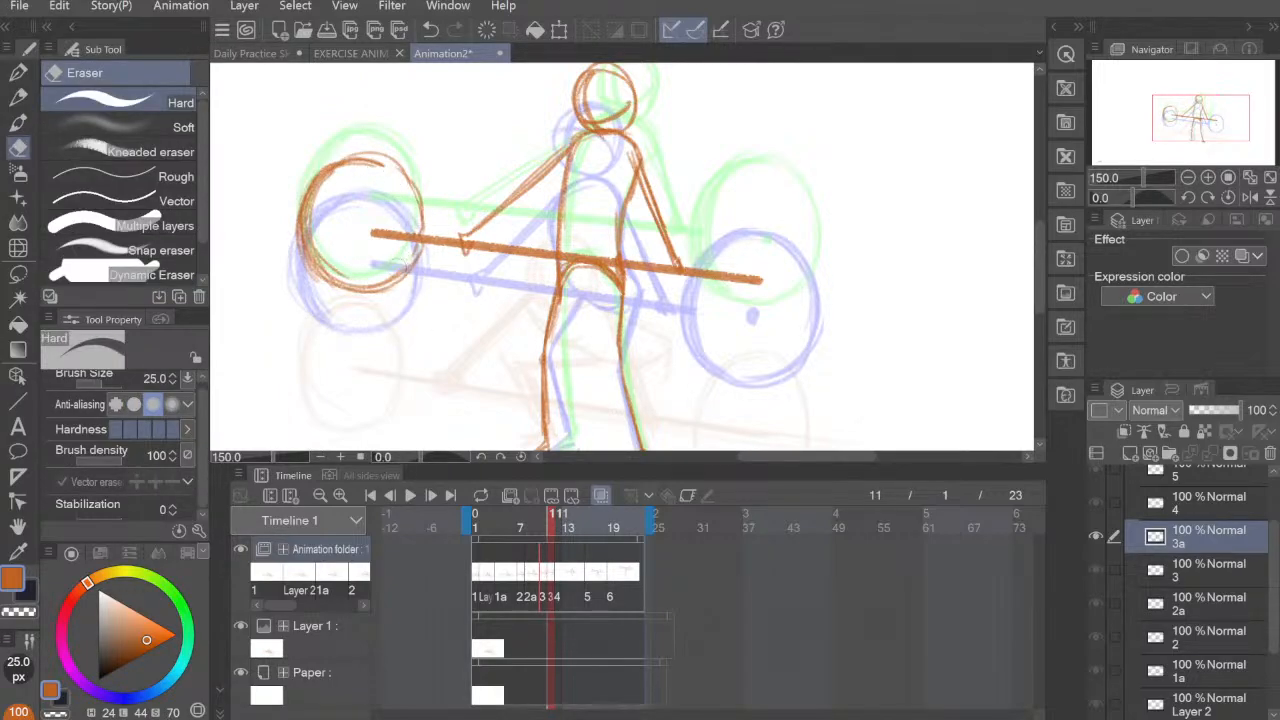
mouse_move(384, 169)
left_mouse_down()
mouse_move(343, 177)
mouse_move(352, 162)
left_mouse_up()
left_click(18, 97)
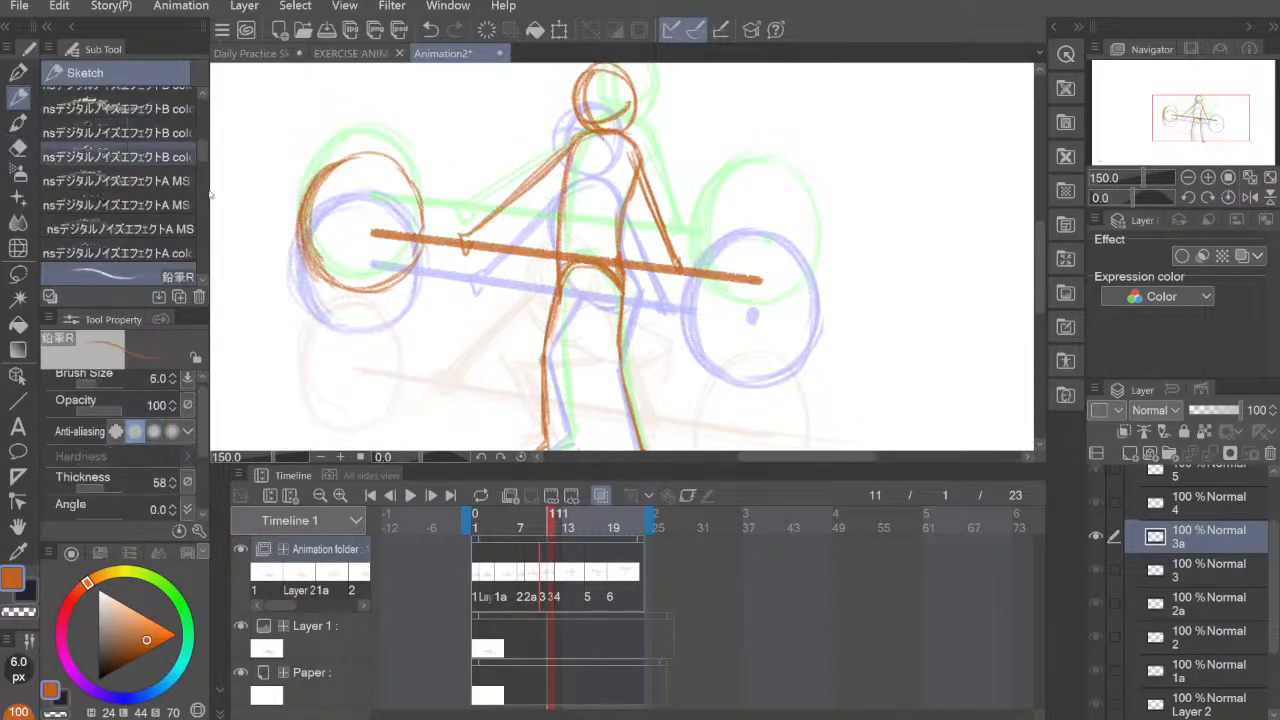
left_click_drag(820, 253, 788, 248)
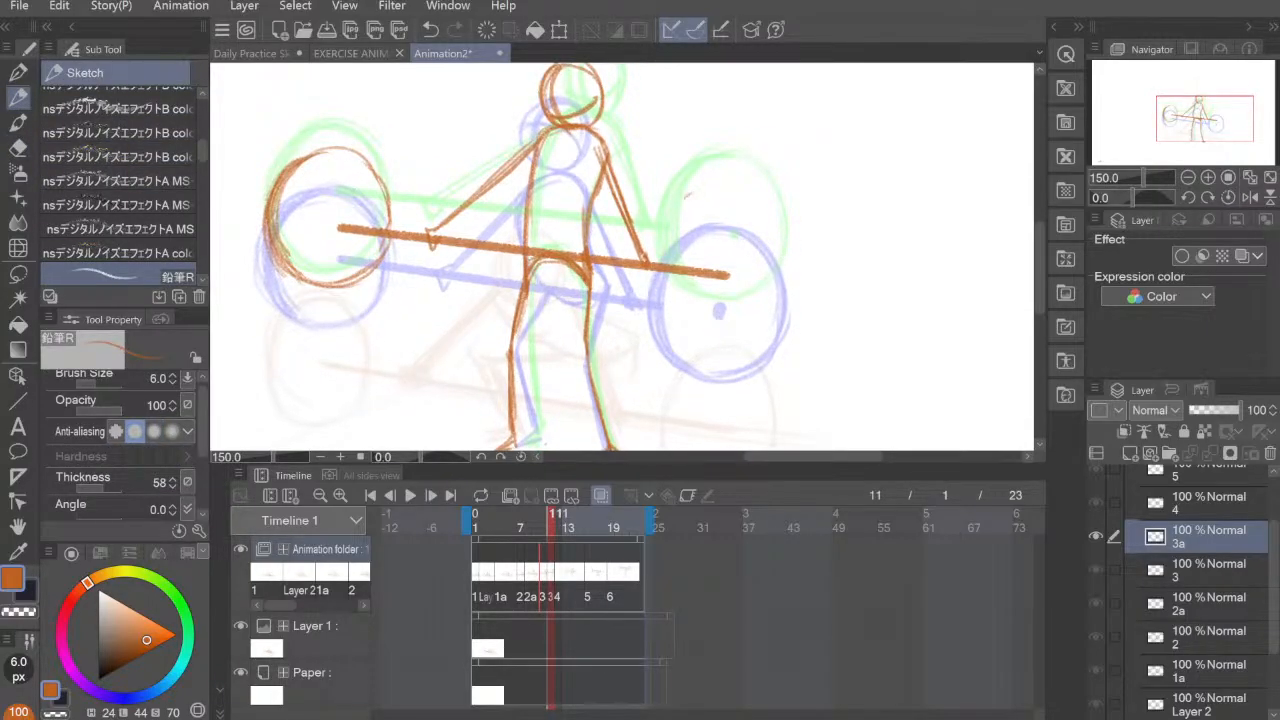
Step: Draw the right barbell plate on cel 3a as a round outline and erase the bar inside it, leaving a short centre mark
mouse_move(685, 198)
left_mouse_down()
mouse_move(672, 293)
mouse_move(687, 322)
left_mouse_up()
mouse_move(661, 257)
left_mouse_down()
mouse_move(721, 188)
mouse_move(776, 287)
mouse_move(750, 313)
mouse_move(714, 188)
mouse_move(732, 326)
mouse_move(776, 283)
left_mouse_up()
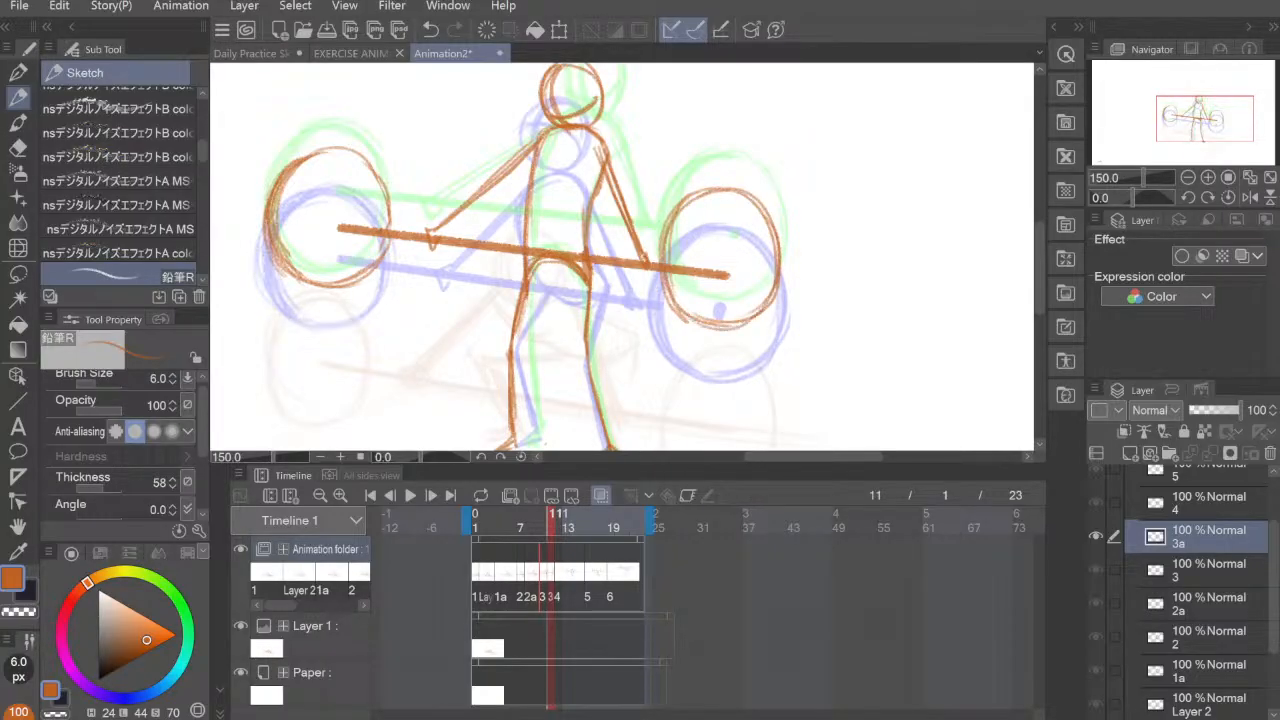
mouse_move(736, 190)
left_mouse_down()
mouse_move(774, 217)
mouse_move(768, 309)
left_mouse_up()
mouse_move(780, 255)
left_mouse_down()
mouse_move(669, 235)
mouse_move(666, 262)
mouse_move(712, 331)
mouse_move(760, 325)
mouse_move(778, 288)
left_mouse_up()
mouse_move(750, 330)
left_mouse_down()
mouse_move(777, 258)
mouse_move(716, 276)
mouse_move(678, 265)
left_mouse_up()
key("e")
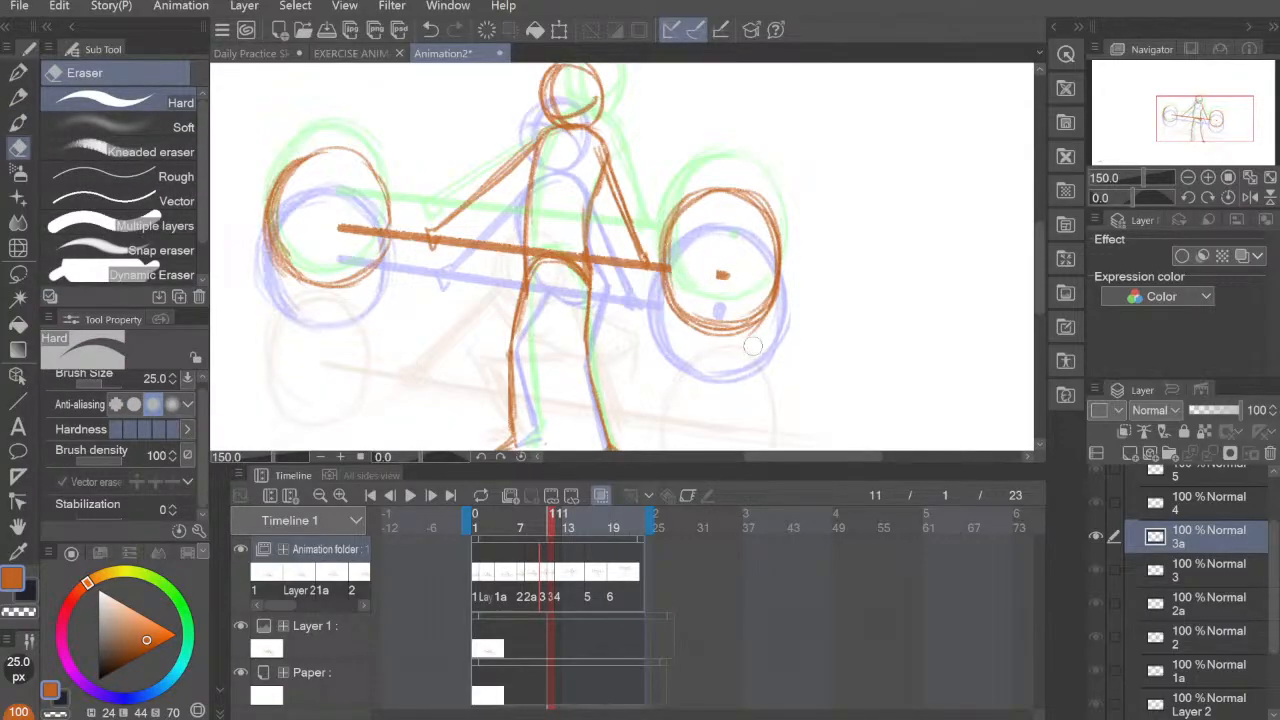
Step: Step through the cels from 1 to 4 to check the lifting motion with onion skin
scroll(800, 235, "down", 1)
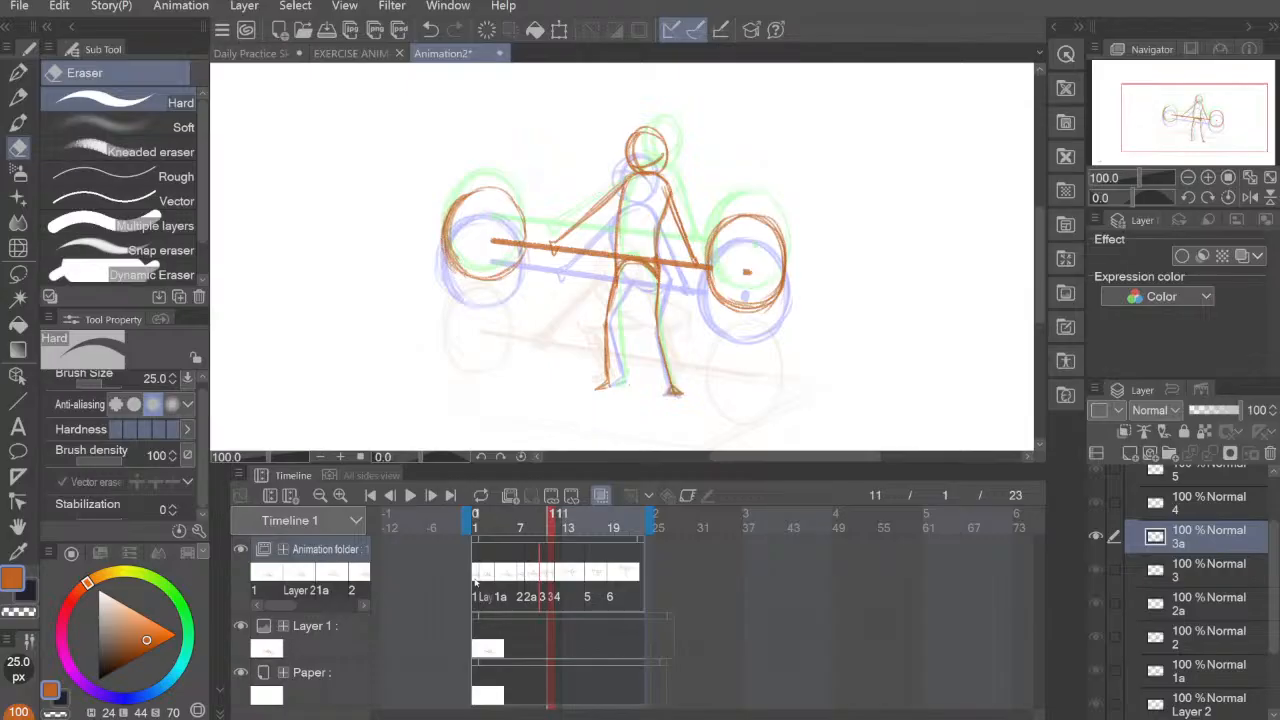
left_click(475, 579)
left_click(484, 581)
left_click(499, 581)
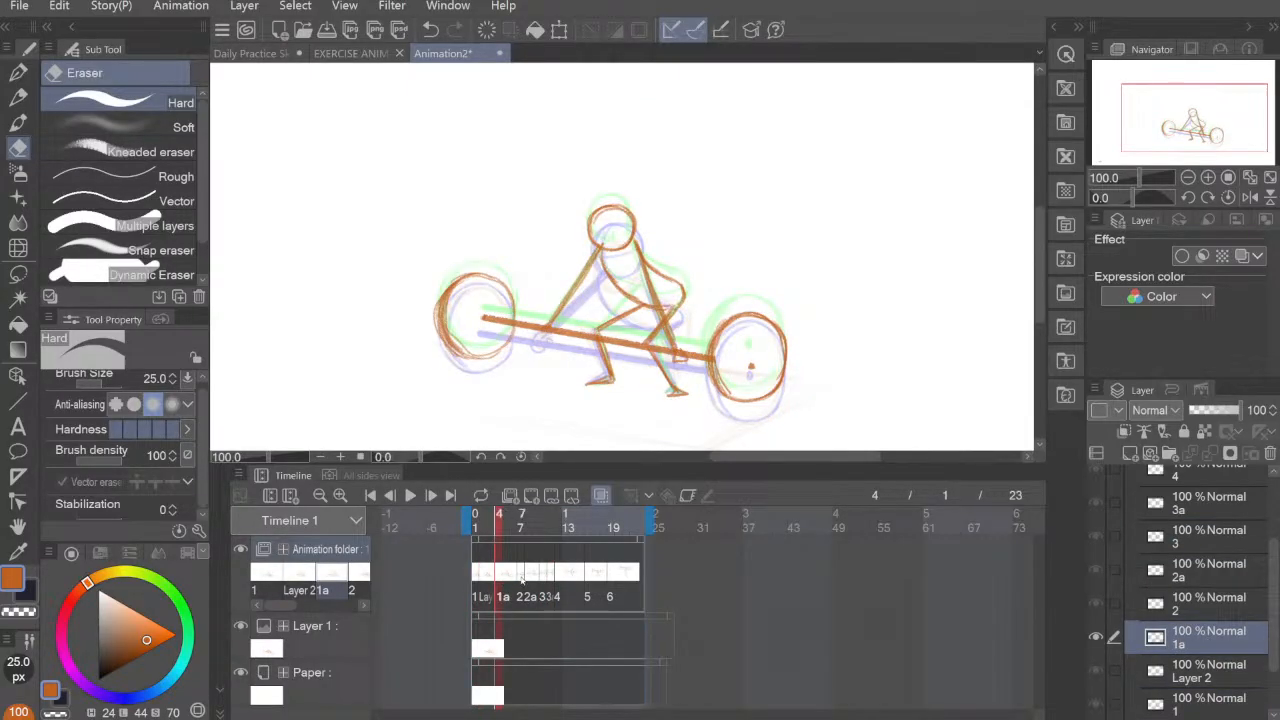
left_click(521, 579)
left_click(529, 581)
left_click(543, 580)
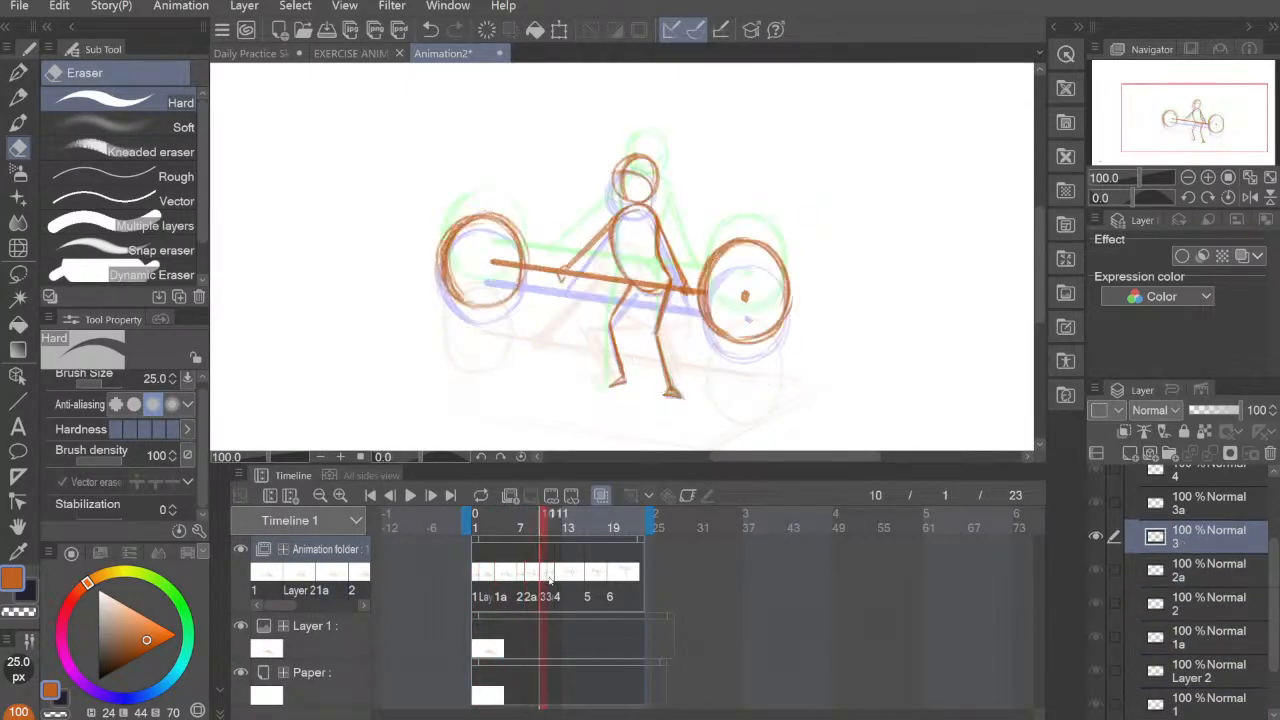
left_click(549, 580)
left_click(558, 580)
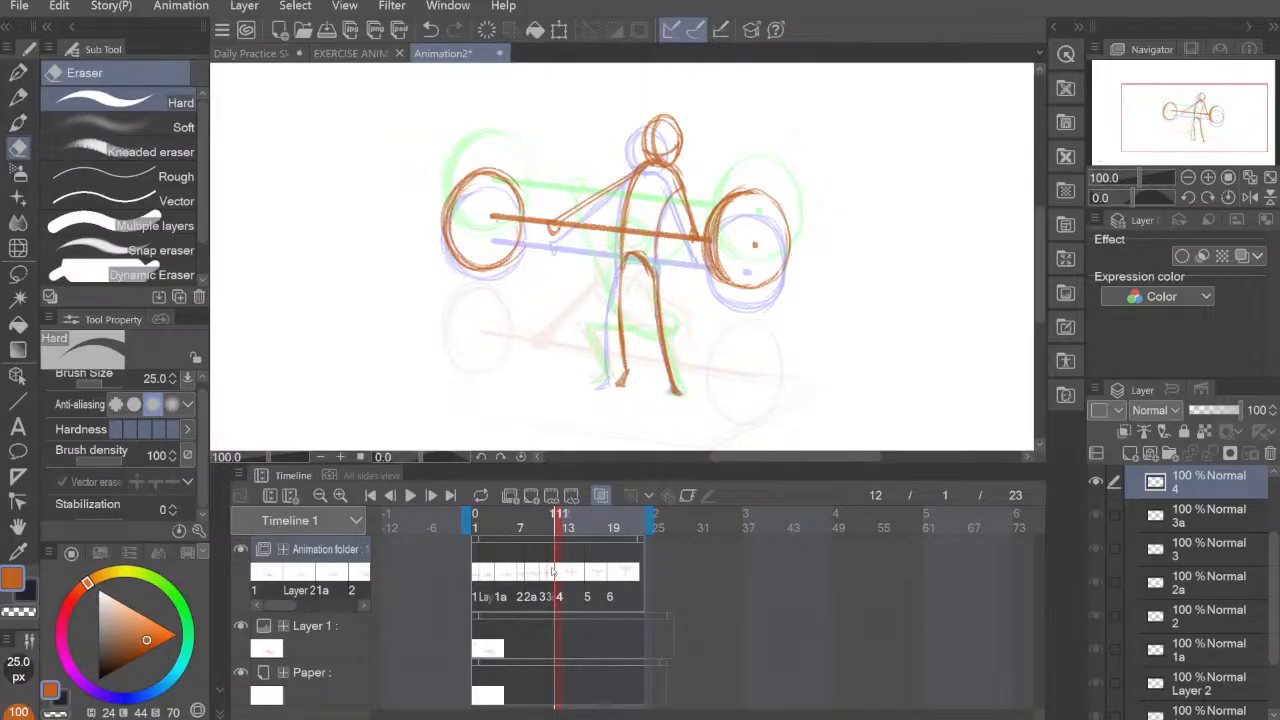
Step: Compare cels 4 and 5 to judge the pose change between the standing figure and the squat
left_click(588, 577)
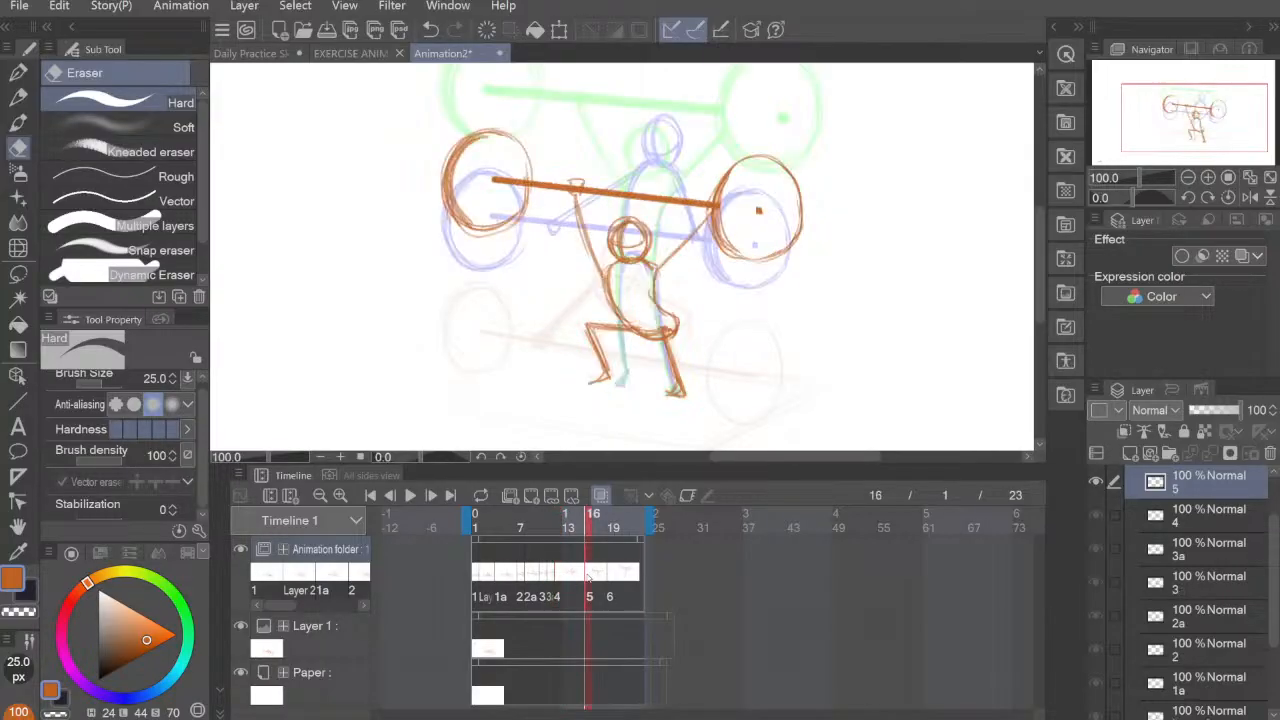
left_click(567, 578)
left_click(592, 578)
left_click(556, 577)
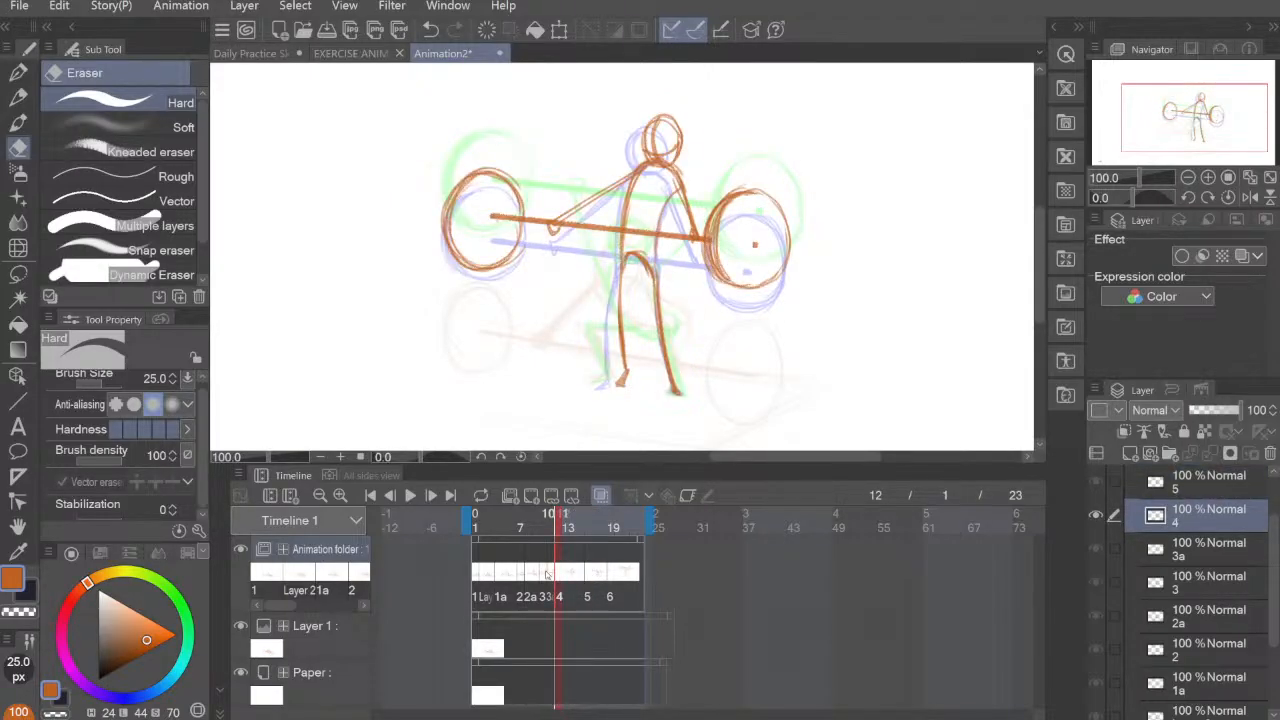
left_click(567, 578)
left_click(557, 578)
Step: Add a new animation cel 4a at frame 14, between cels 4 and 5
left_click(589, 578)
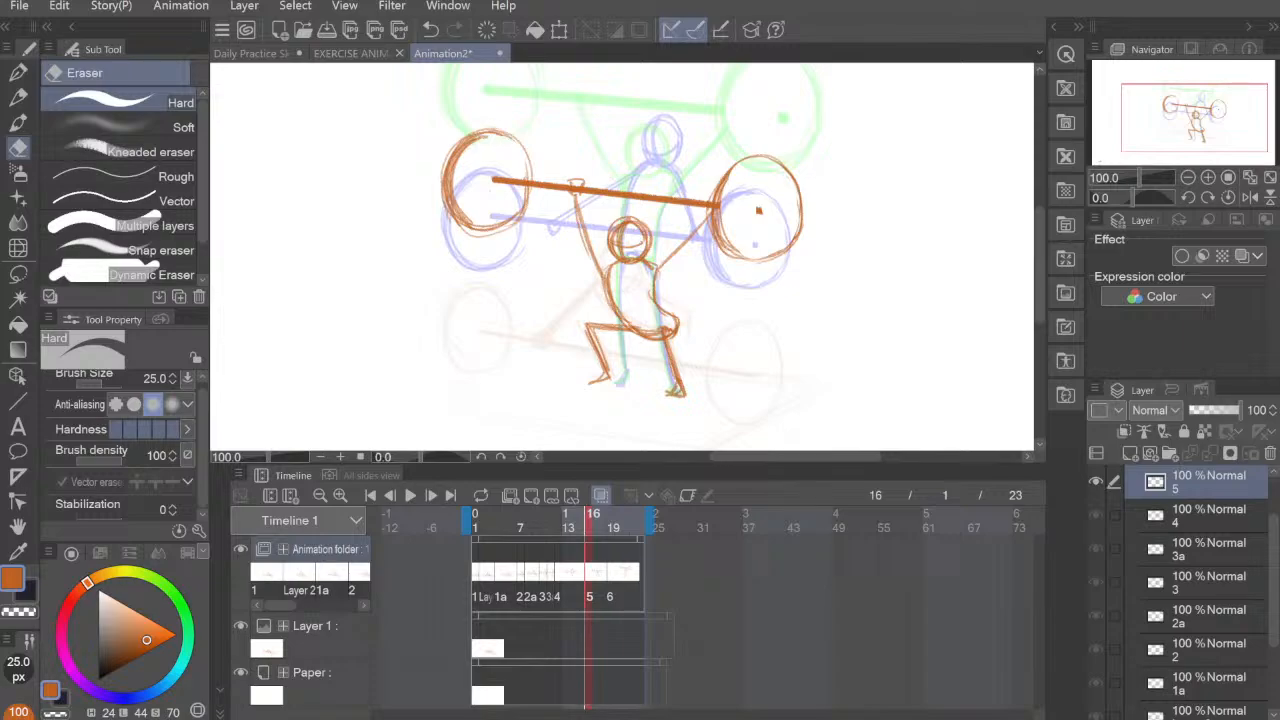
left_click(577, 564)
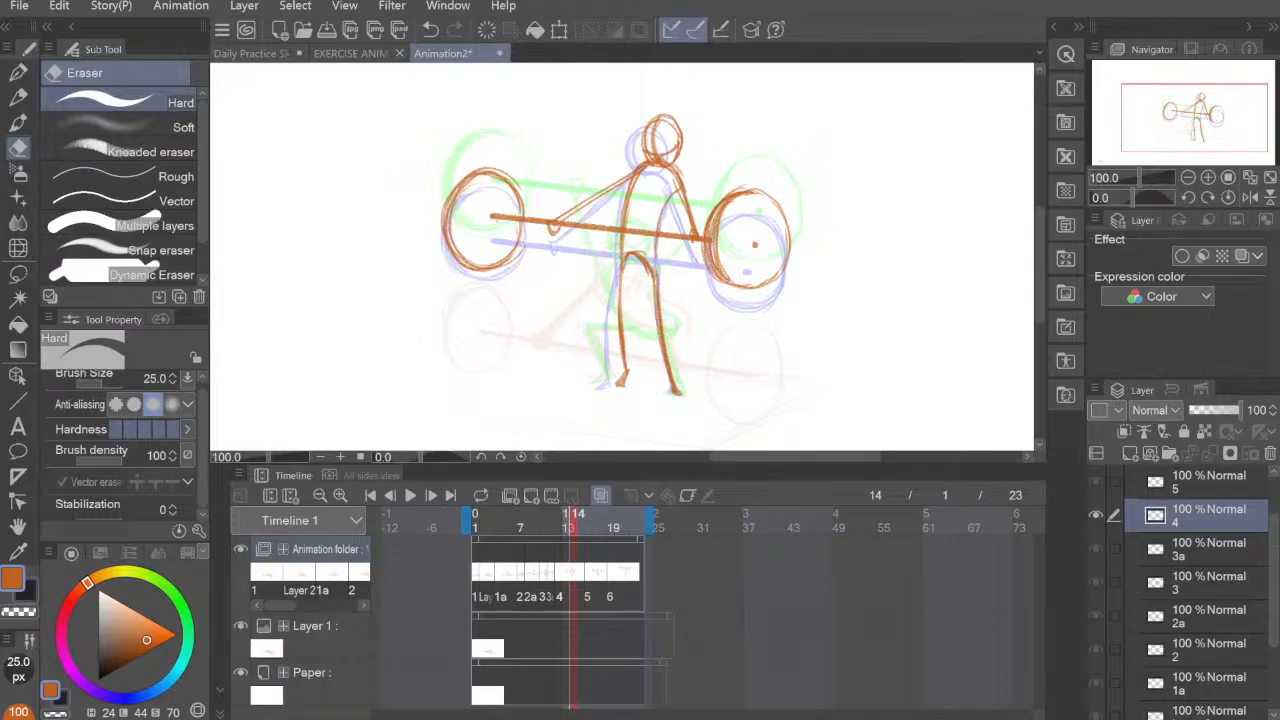
left_click(531, 495)
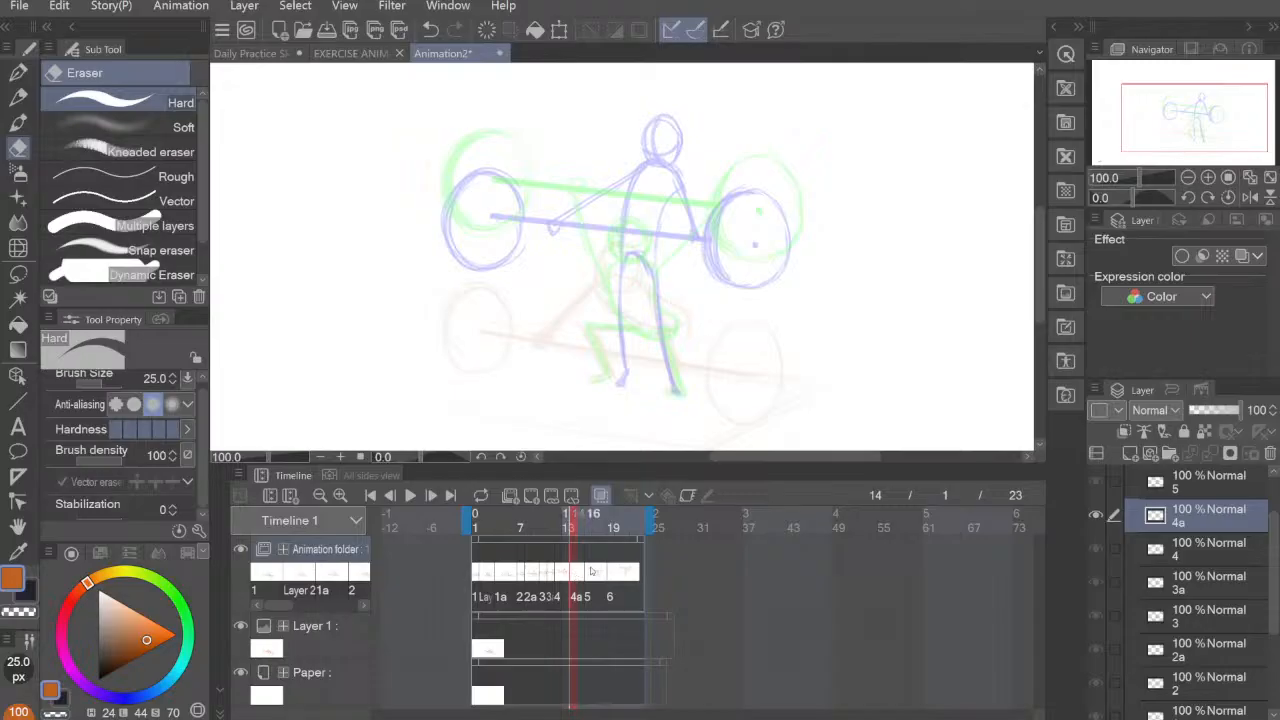
Step: Move cels 6, 5 and 4a one frame later, to frames 20, 17 and 15
left_click(612, 576)
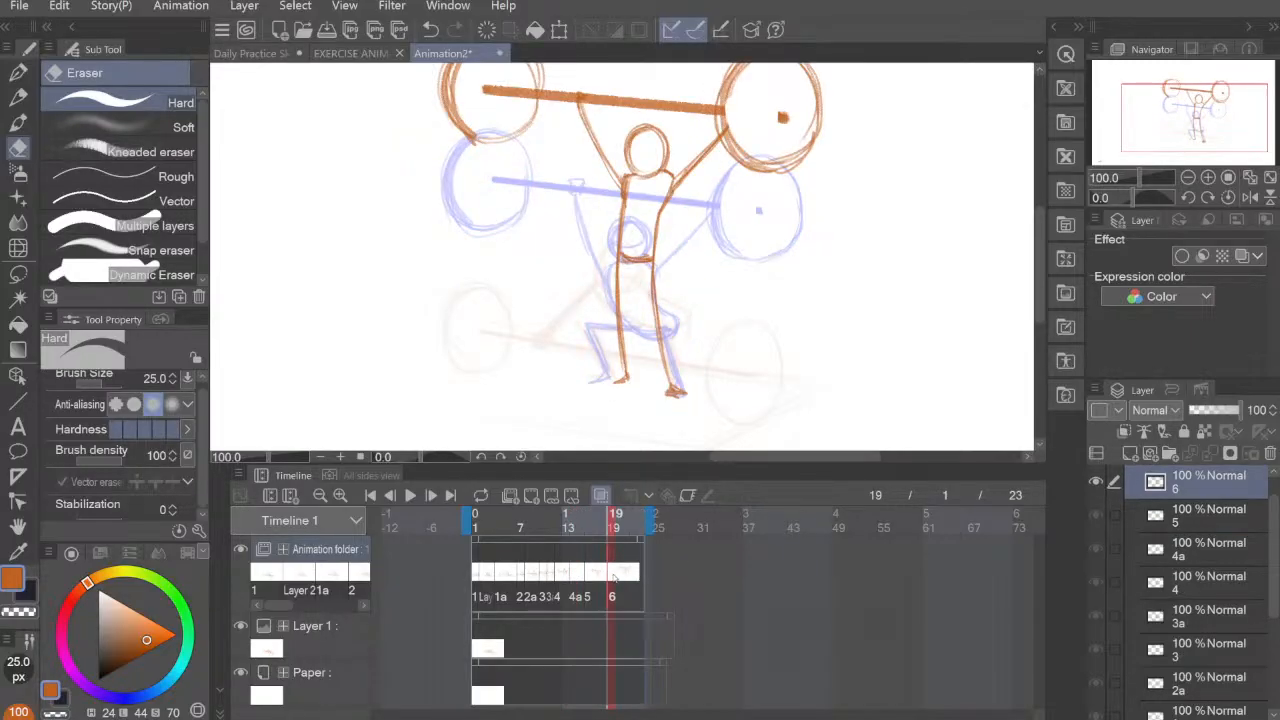
left_click(596, 577)
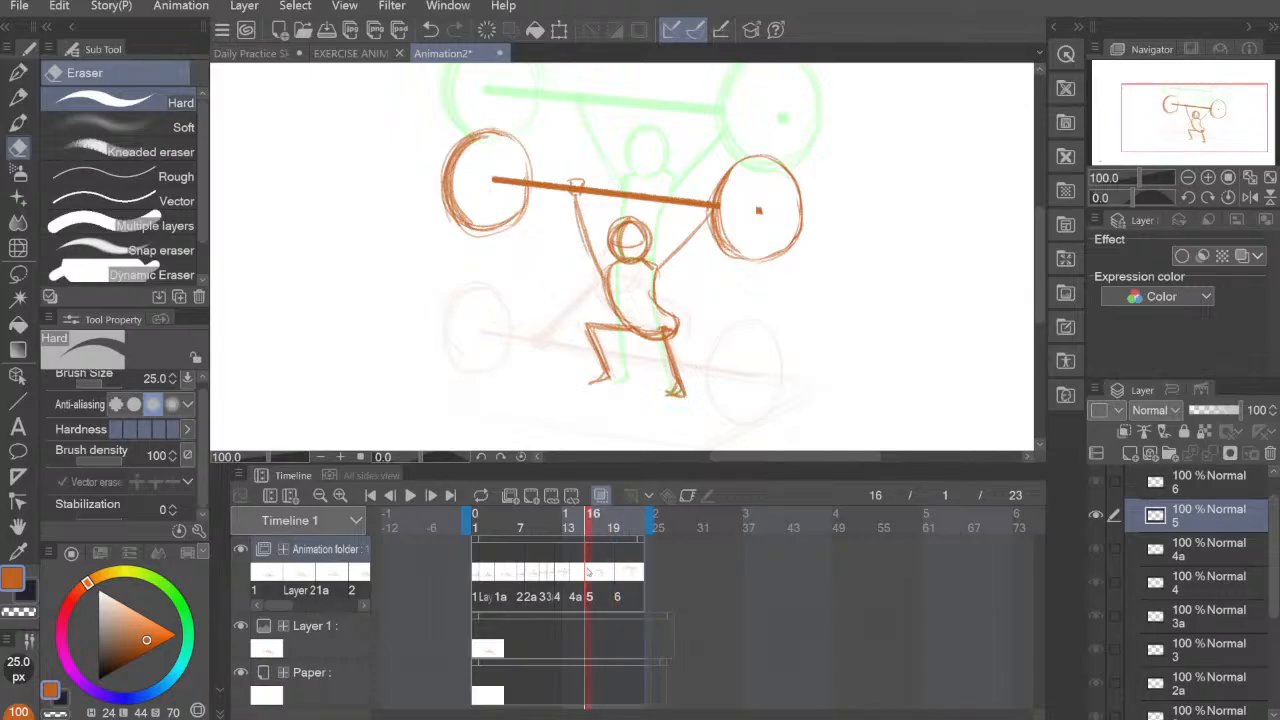
left_click(606, 579)
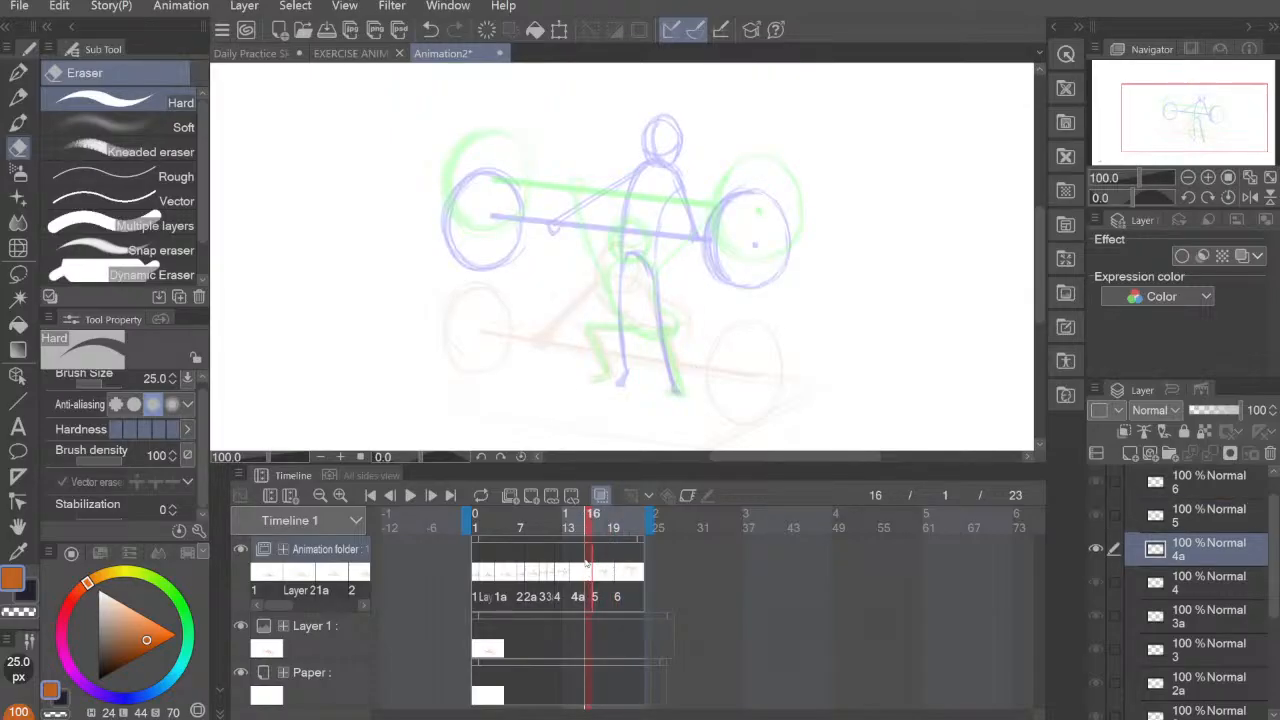
left_click(578, 578)
left_click_drag(578, 577, 586, 577)
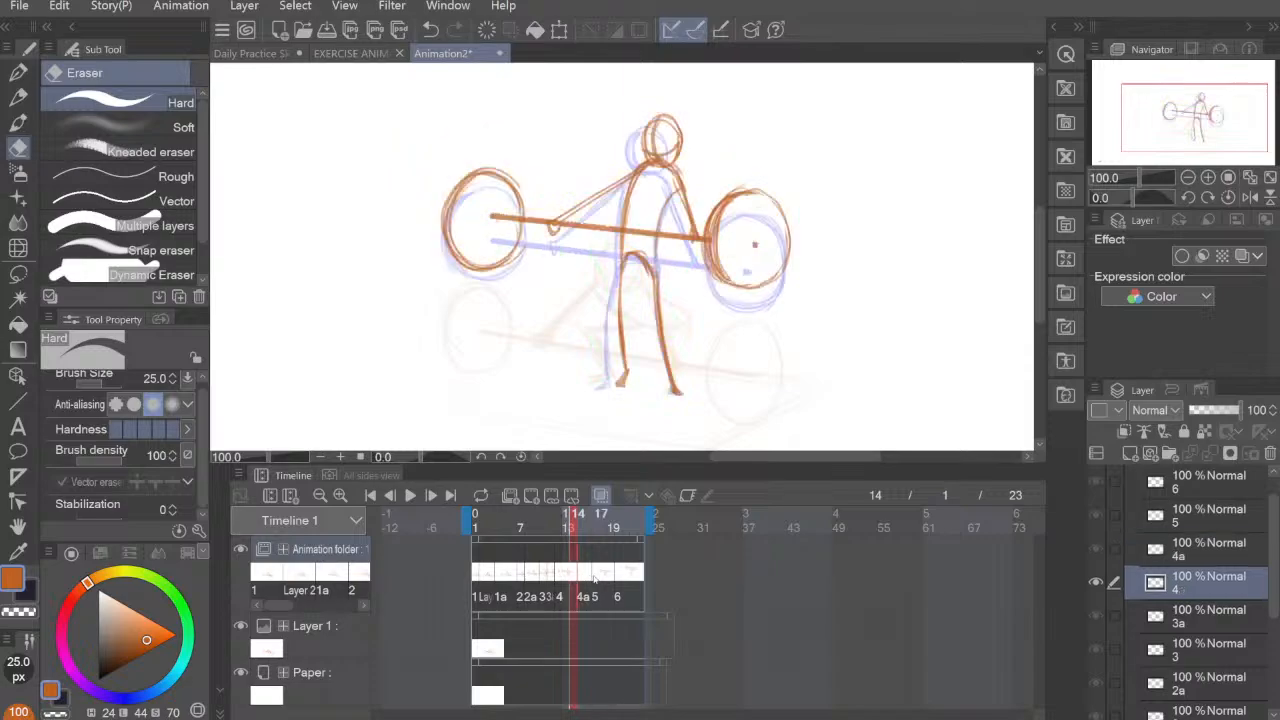
left_click(586, 577)
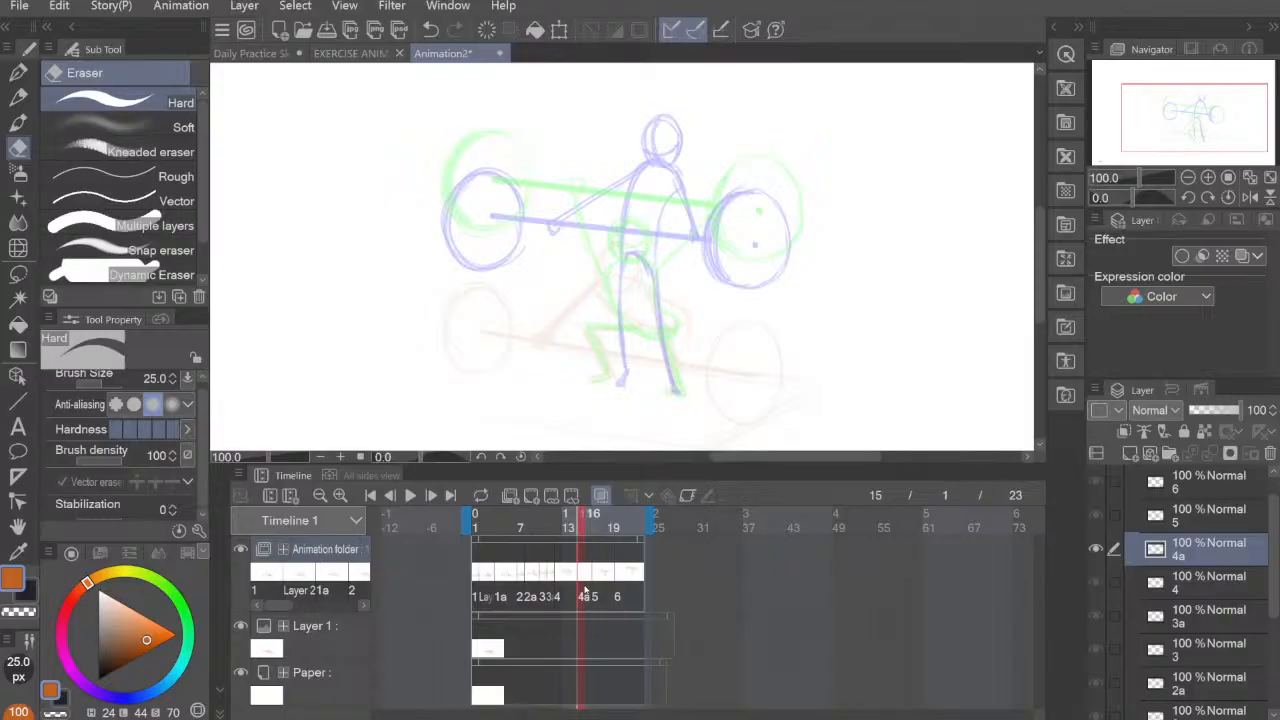
Step: Draw both legs on cel 4a with the pencil, the left one bent at the knee and the right one nearly straight, including feet
key("p")
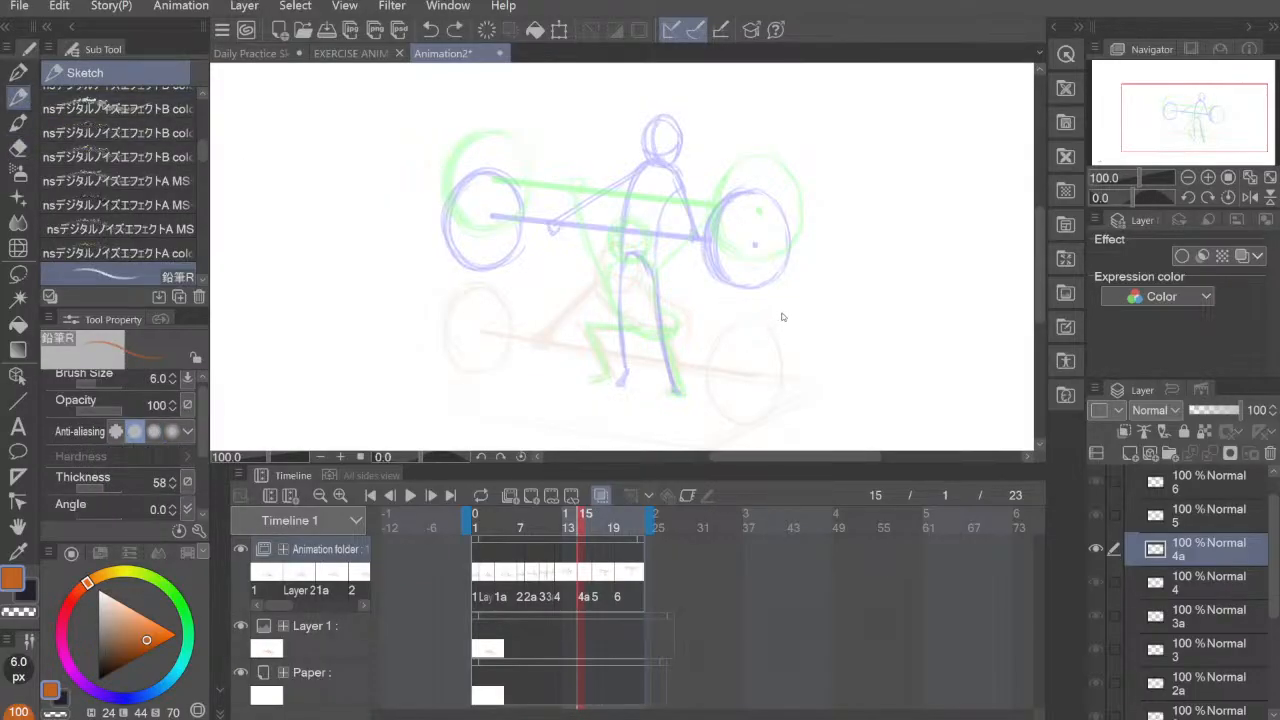
left_click_drag(753, 306, 760, 306)
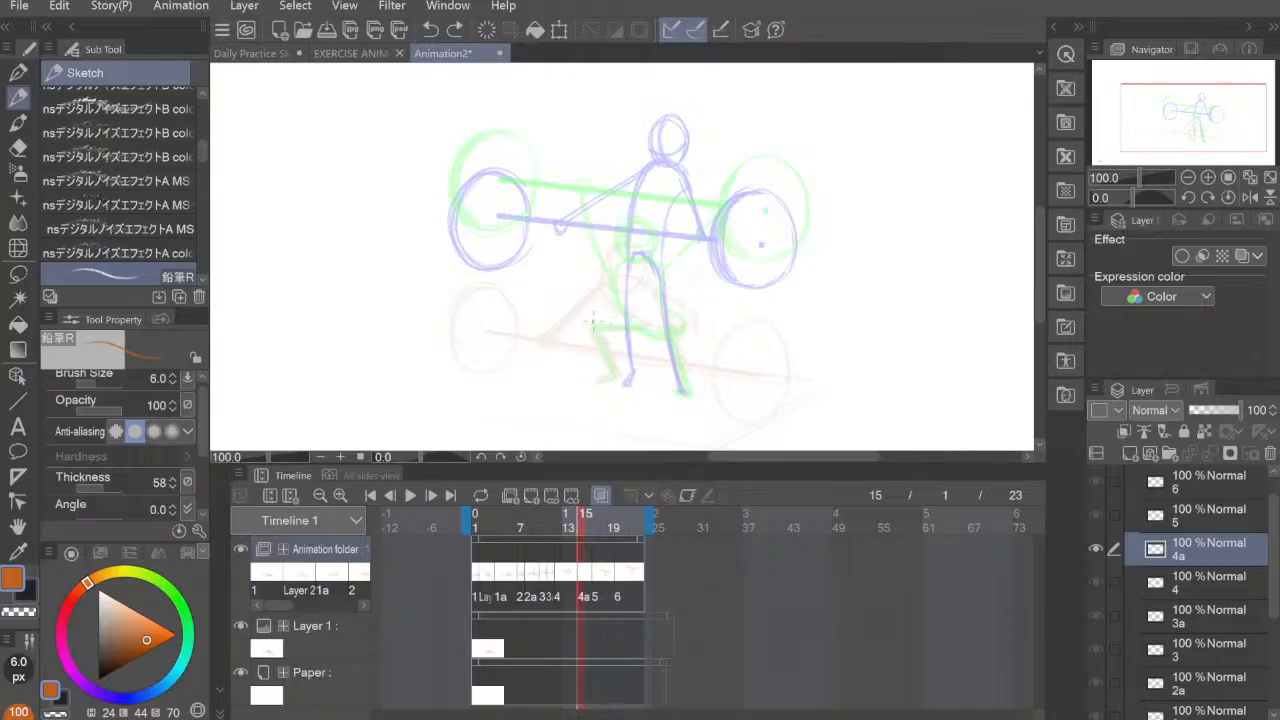
mouse_move(624, 305)
left_mouse_down()
mouse_move(592, 320)
mouse_move(634, 300)
mouse_move(616, 376)
left_mouse_up()
left_click_drag(593, 321, 614, 373)
mouse_move(614, 370)
left_mouse_down()
mouse_move(603, 378)
mouse_move(616, 377)
left_mouse_up()
mouse_move(594, 320)
left_mouse_down()
mouse_move(634, 300)
mouse_move(666, 330)
mouse_move(678, 380)
left_mouse_up()
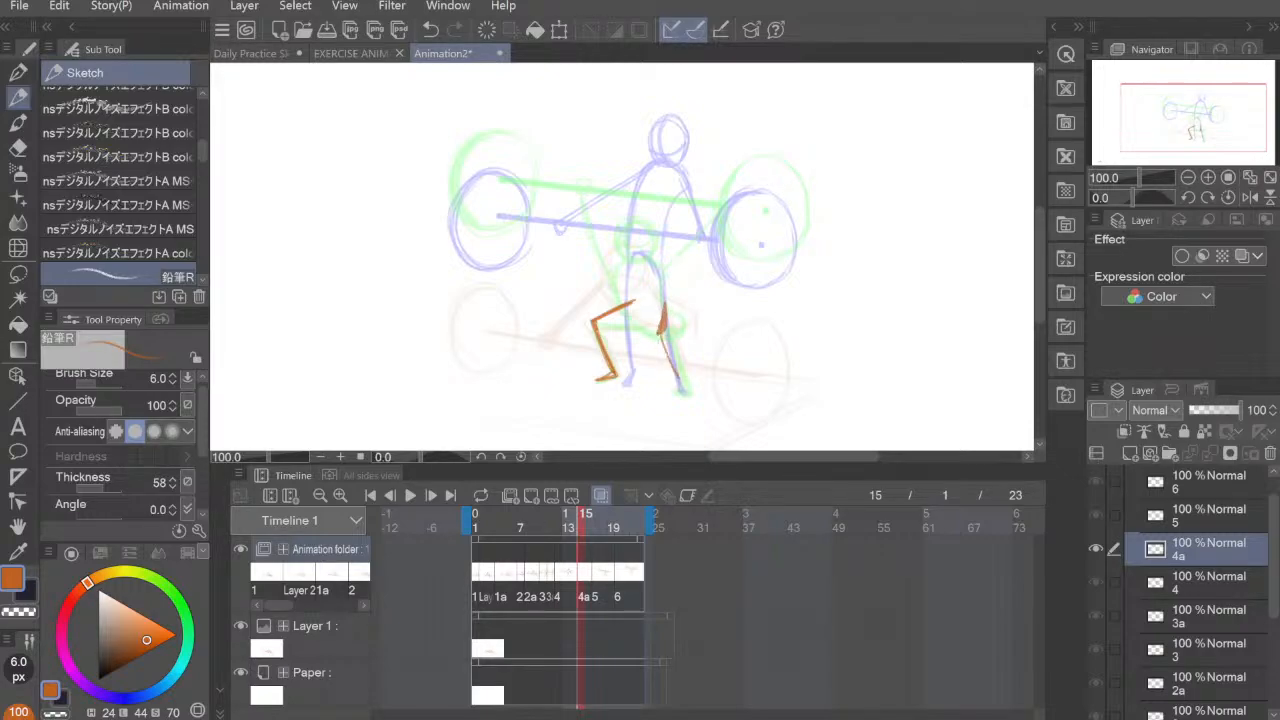
left_click_drag(660, 338, 680, 388)
mouse_move(658, 336)
left_mouse_down()
mouse_move(680, 389)
mouse_move(670, 360)
left_mouse_up()
left_click_drag(668, 350, 688, 394)
Step: Draw the torso outline on cel 4a from the hips up to the shoulders, between the onion-skin bodies
left_click_drag(662, 300, 665, 236)
mouse_move(666, 302)
left_mouse_down()
mouse_move(652, 252)
mouse_move(666, 226)
left_mouse_up()
mouse_move(632, 298)
left_mouse_down()
mouse_move(617, 222)
mouse_move(650, 212)
mouse_move(622, 215)
mouse_move(667, 232)
mouse_move(622, 215)
mouse_move(670, 220)
mouse_move(666, 302)
left_mouse_up()
left_click_drag(617, 222, 635, 301)
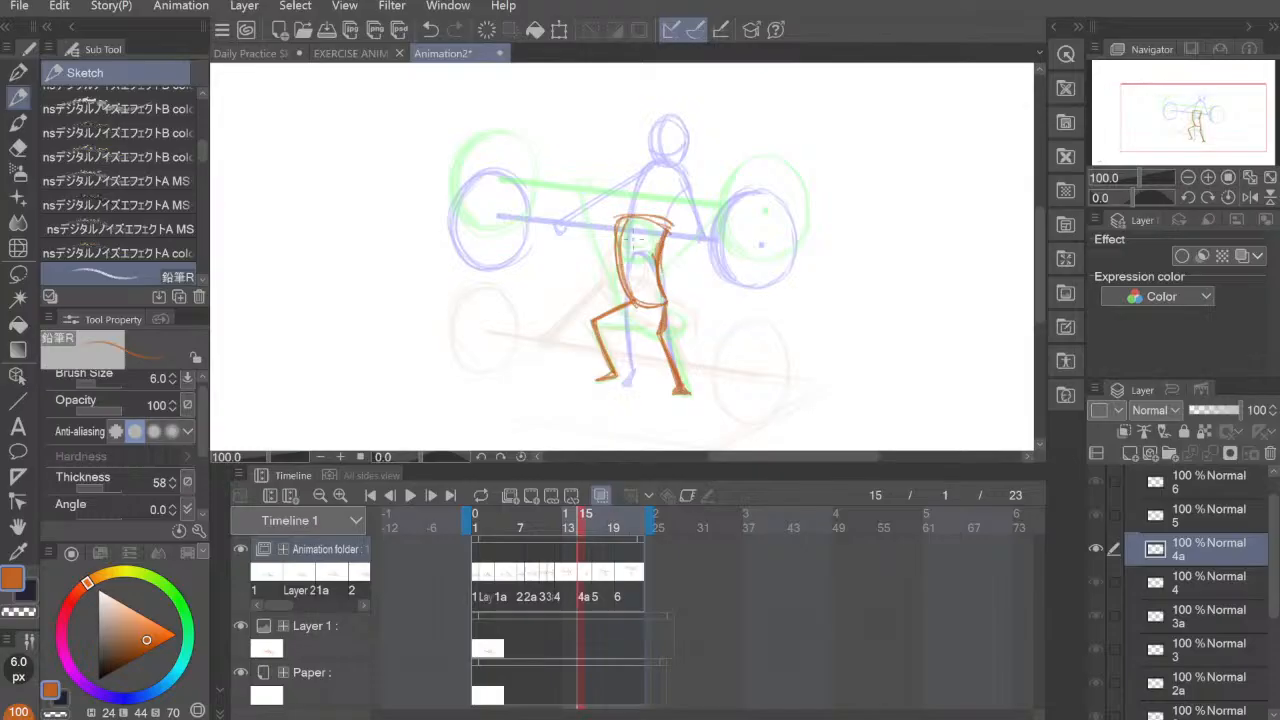
Step: Erase the excess sketch strokes around the torso's shoulder and sides on cel 4a
key("e")
mouse_move(624, 224)
left_mouse_down()
mouse_move(638, 299)
mouse_move(656, 250)
mouse_move(648, 220)
mouse_move(640, 240)
mouse_move(664, 213)
mouse_move(670, 230)
mouse_move(618, 215)
left_mouse_up()
key("p")
key("e")
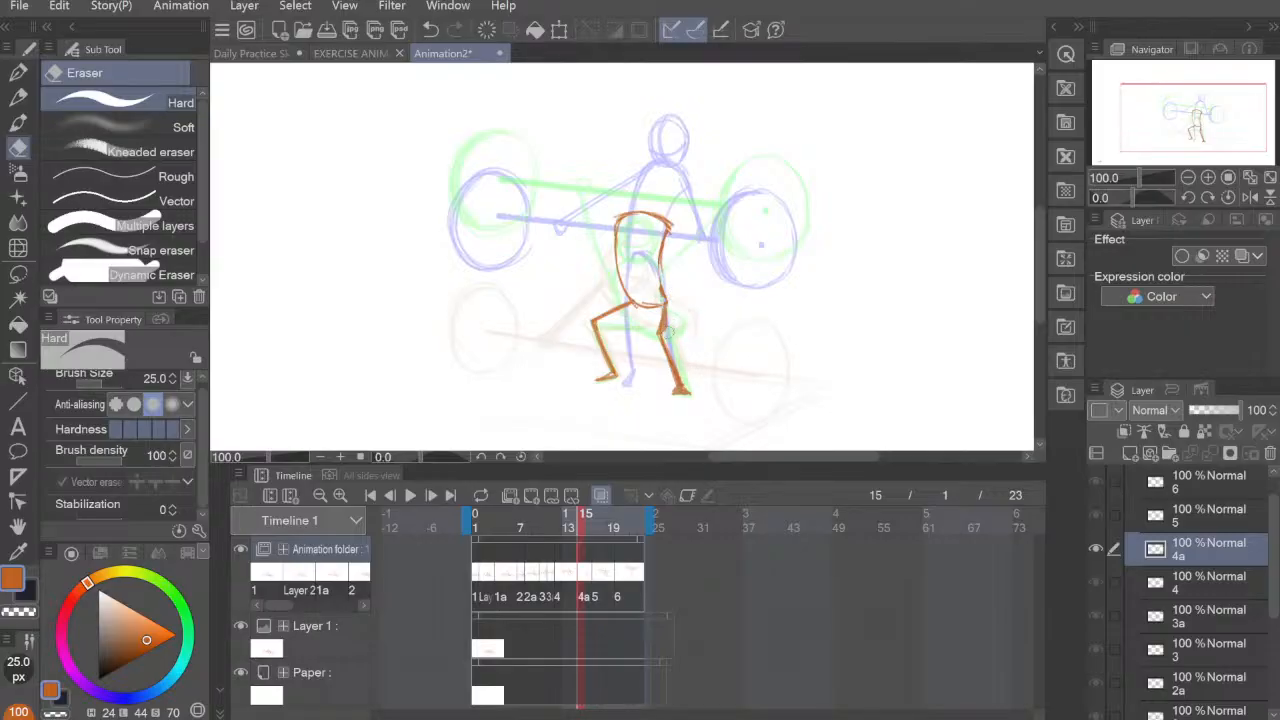
Step: Reinforce the right thigh with the pencil and draw a round head above the torso on cel 4a
left_click(18, 97)
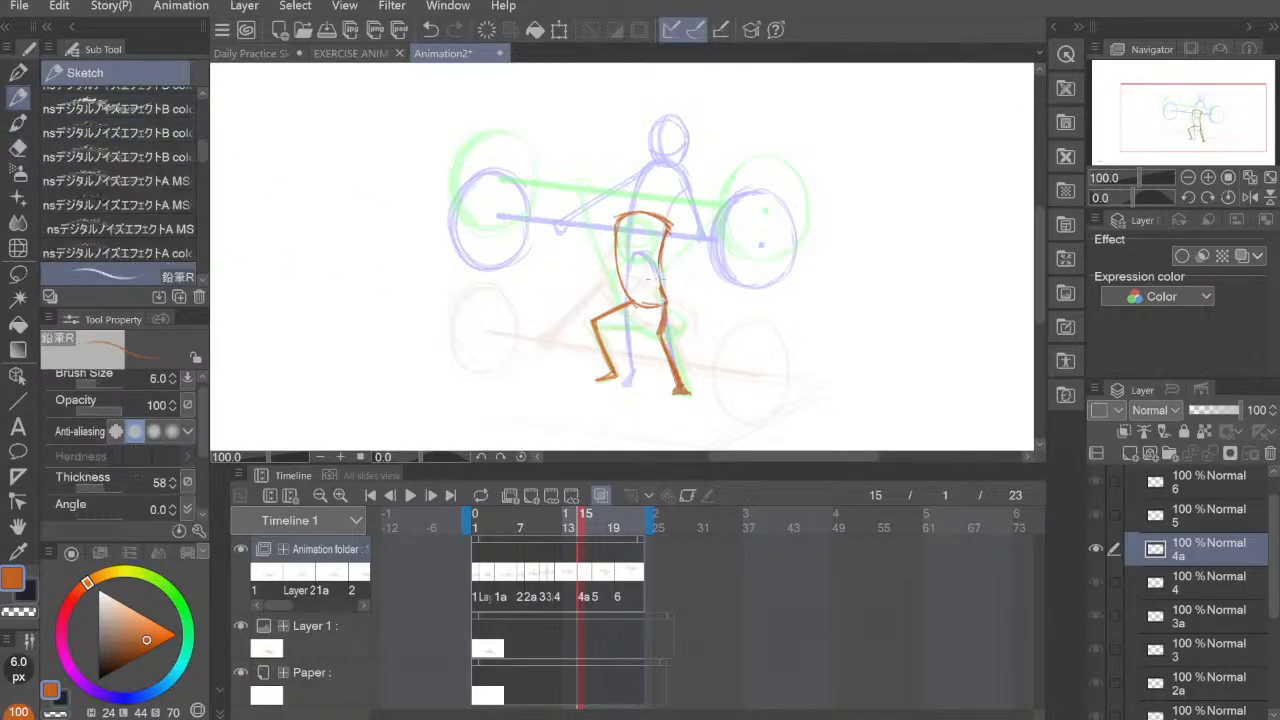
left_click_drag(664, 303, 658, 331)
mouse_move(640, 162)
left_mouse_down()
mouse_move(626, 200)
mouse_move(655, 208)
mouse_move(663, 172)
mouse_move(631, 165)
mouse_move(662, 178)
mouse_move(656, 210)
mouse_move(624, 198)
left_mouse_up()
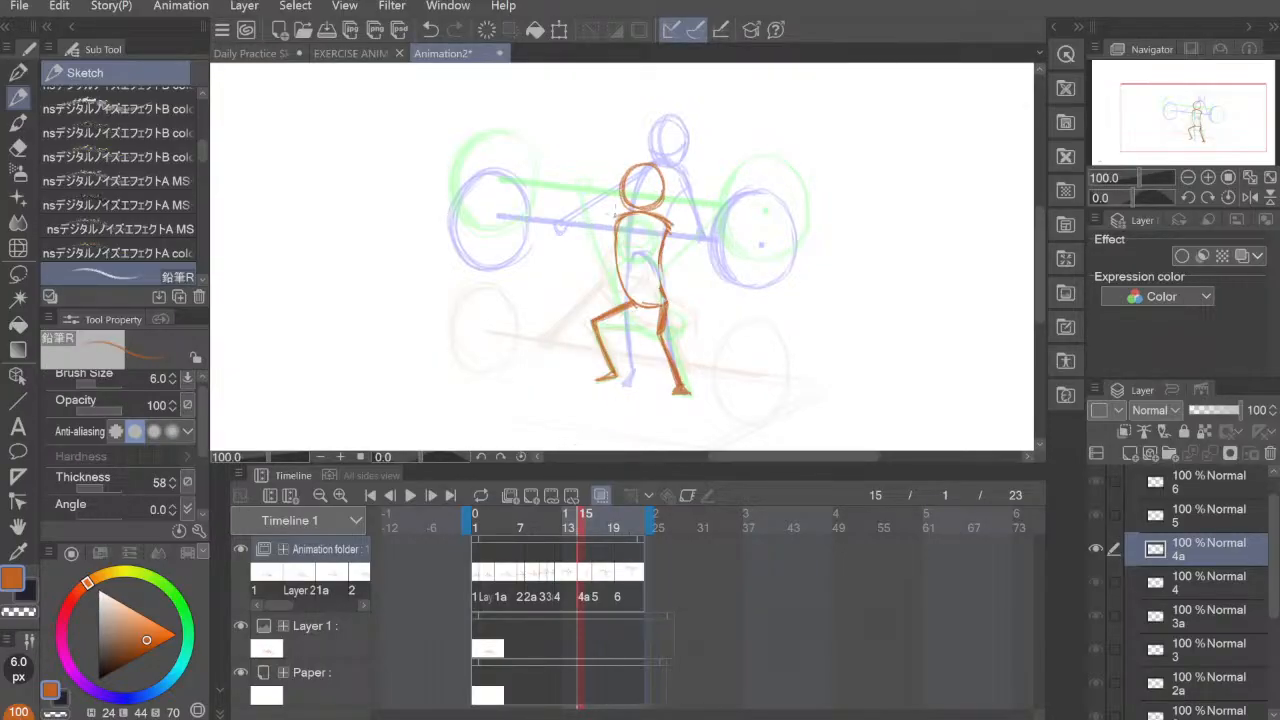
Step: Draw both arms raised upward and outward from the shoulders on cel 4a
mouse_move(608, 215)
left_mouse_down()
mouse_move(593, 140)
mouse_move(614, 222)
left_mouse_up()
mouse_move(598, 172)
left_mouse_down()
mouse_move(594, 138)
mouse_move(614, 222)
left_mouse_up()
left_click_drag(589, 127, 595, 162)
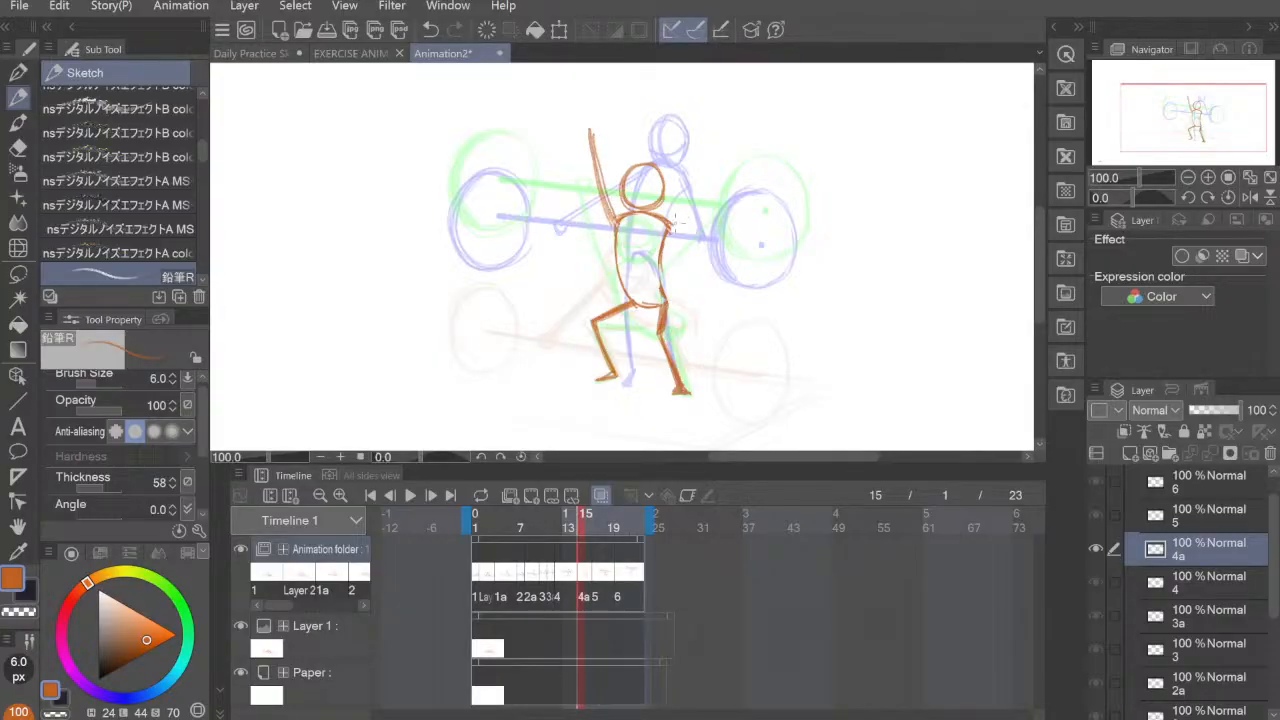
left_click_drag(672, 222, 728, 155)
left_click_drag(666, 244, 733, 148)
left_click_drag(678, 220, 732, 154)
left_click_drag(582, 126, 612, 226)
left_click_drag(584, 150, 614, 228)
left_click_drag(582, 122, 616, 222)
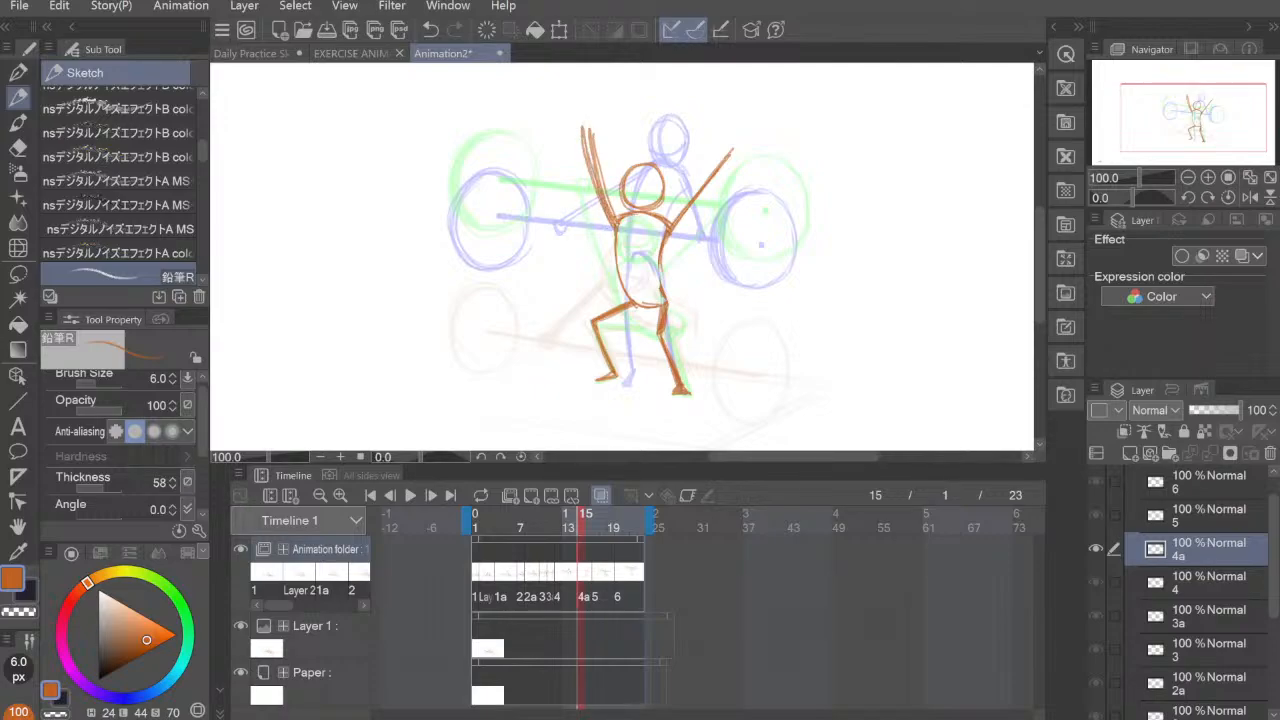
Step: Erase the surplus inner stroke of the left arm and draw small hands at both arm ends on cel 4a
key("e")
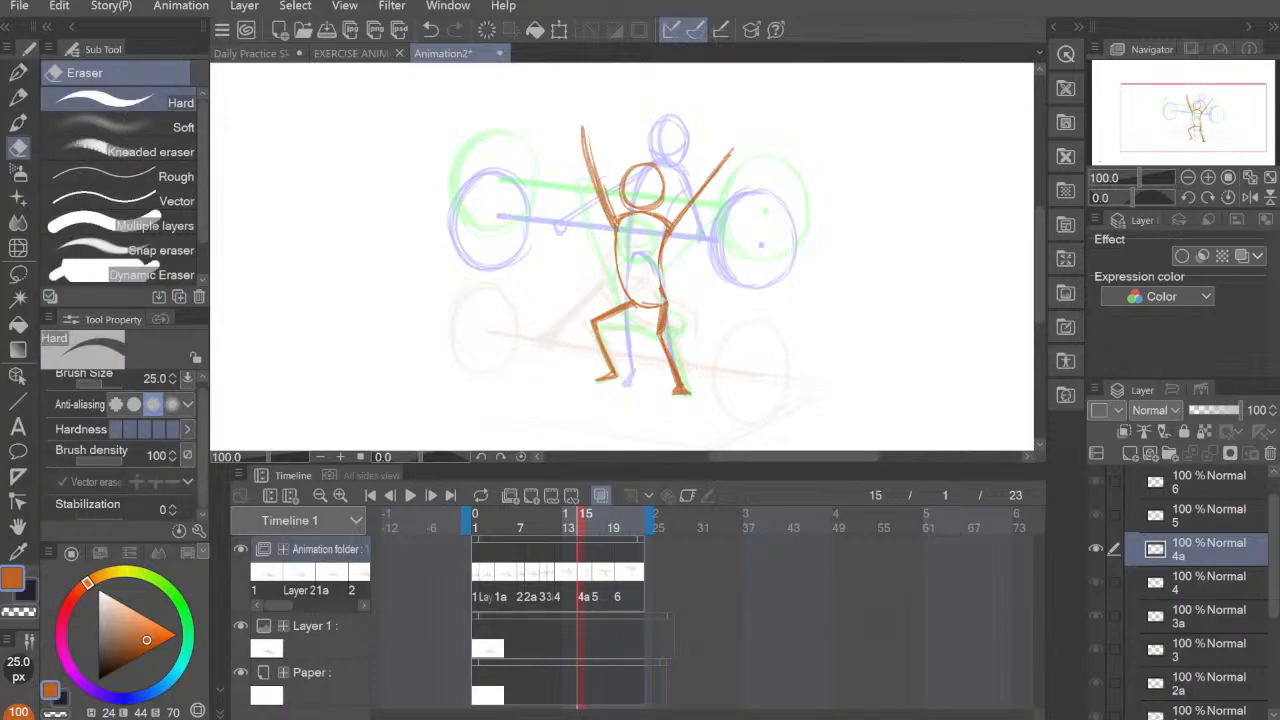
left_click_drag(610, 205, 591, 149)
left_click(18, 97)
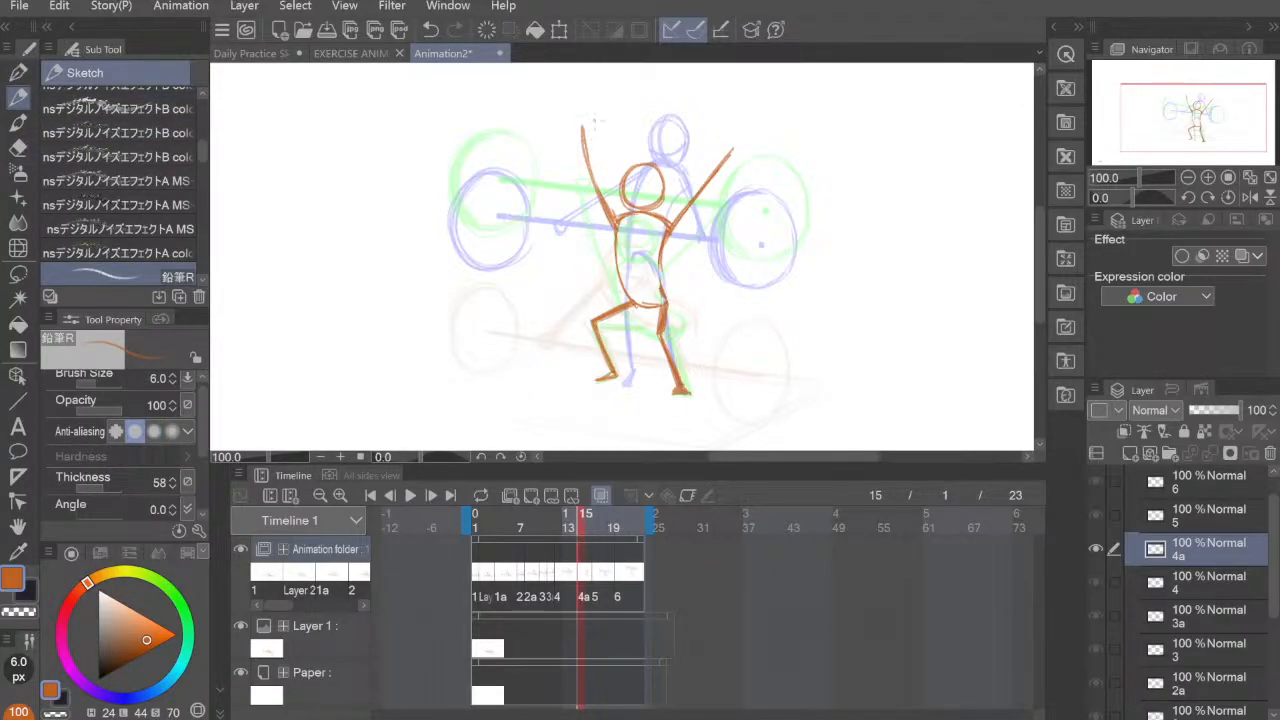
left_click_drag(588, 127, 581, 117)
mouse_move(731, 136)
left_mouse_down()
mouse_move(742, 127)
mouse_move(740, 144)
left_mouse_up()
Step: Redraw the left thigh on cel 4a with a higher knee, erase the old thigh line and join the knee to the shin
left_click_drag(618, 305, 588, 314)
key("e")
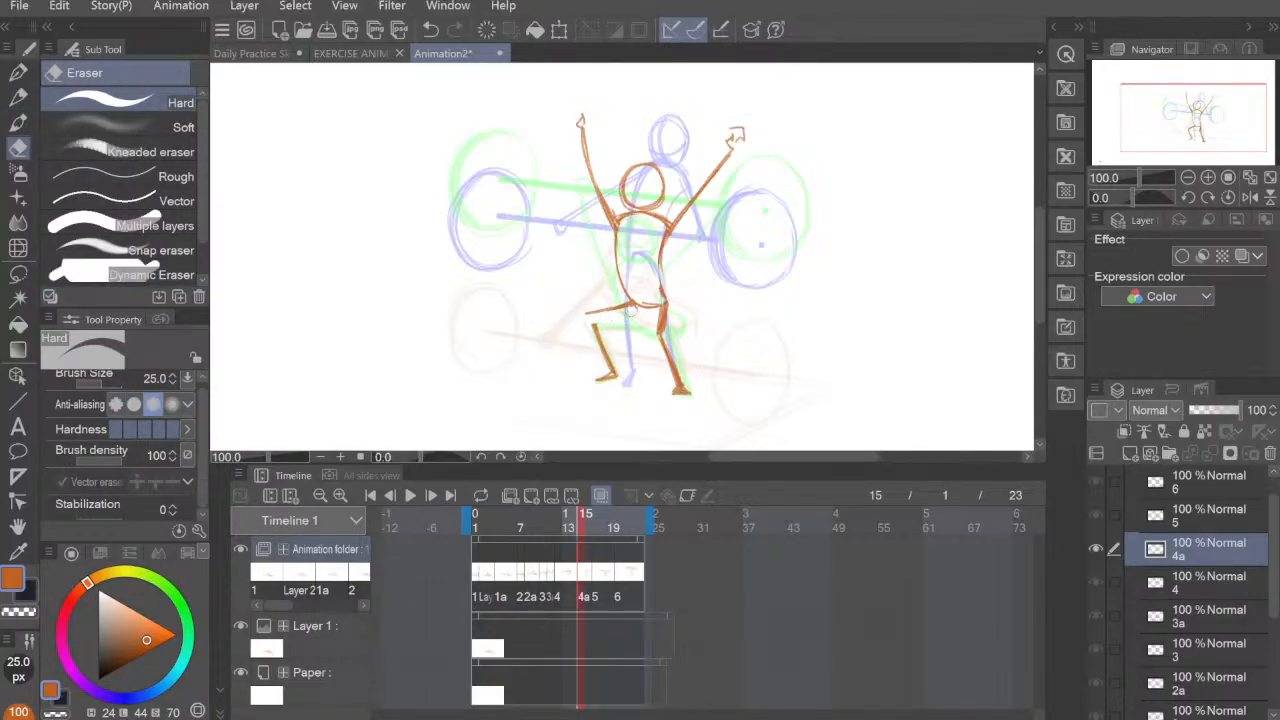
key("p")
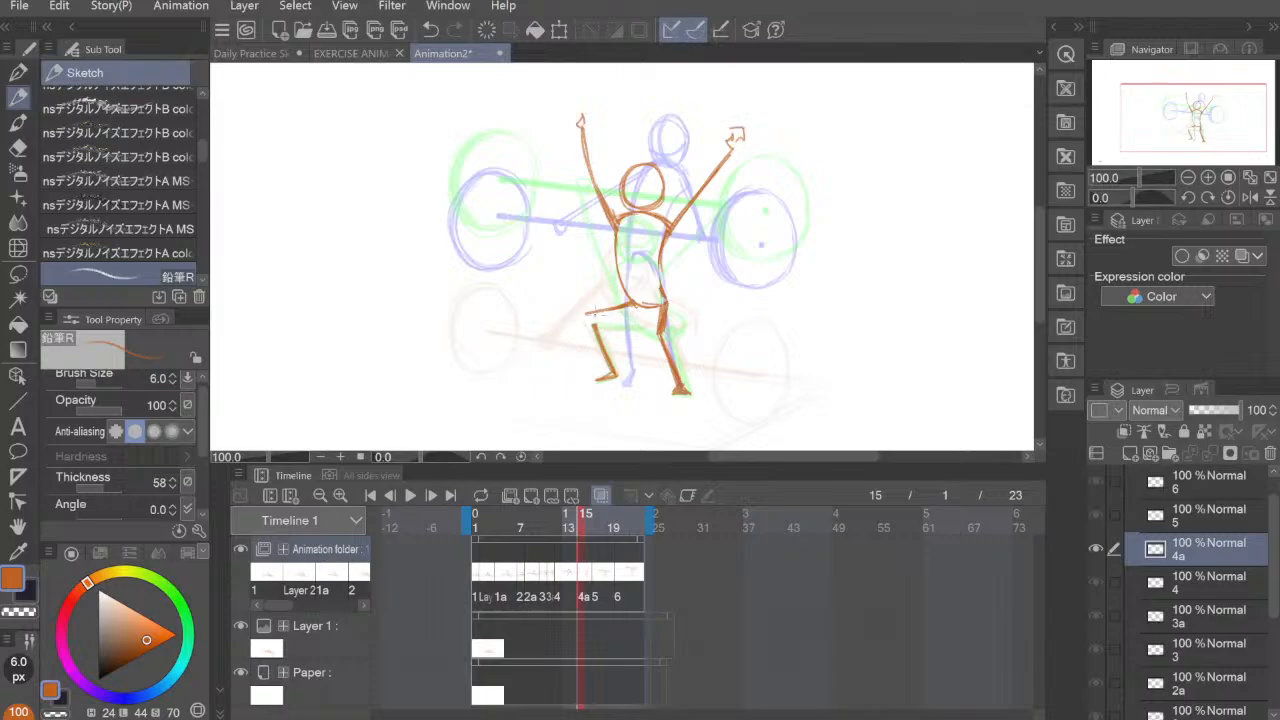
mouse_move(588, 314)
left_mouse_down()
mouse_move(632, 306)
mouse_move(597, 332)
left_mouse_up()
Step: Set the pencil's brush size to 15 px for the barbell bar, undoing the test strokes
key("bracketright")
key("bracketright")
key("bracketright")
key("bracketright")
key("bracketright")
key("bracketright")
key("bracketright")
key("bracketright")
key("bracketright")
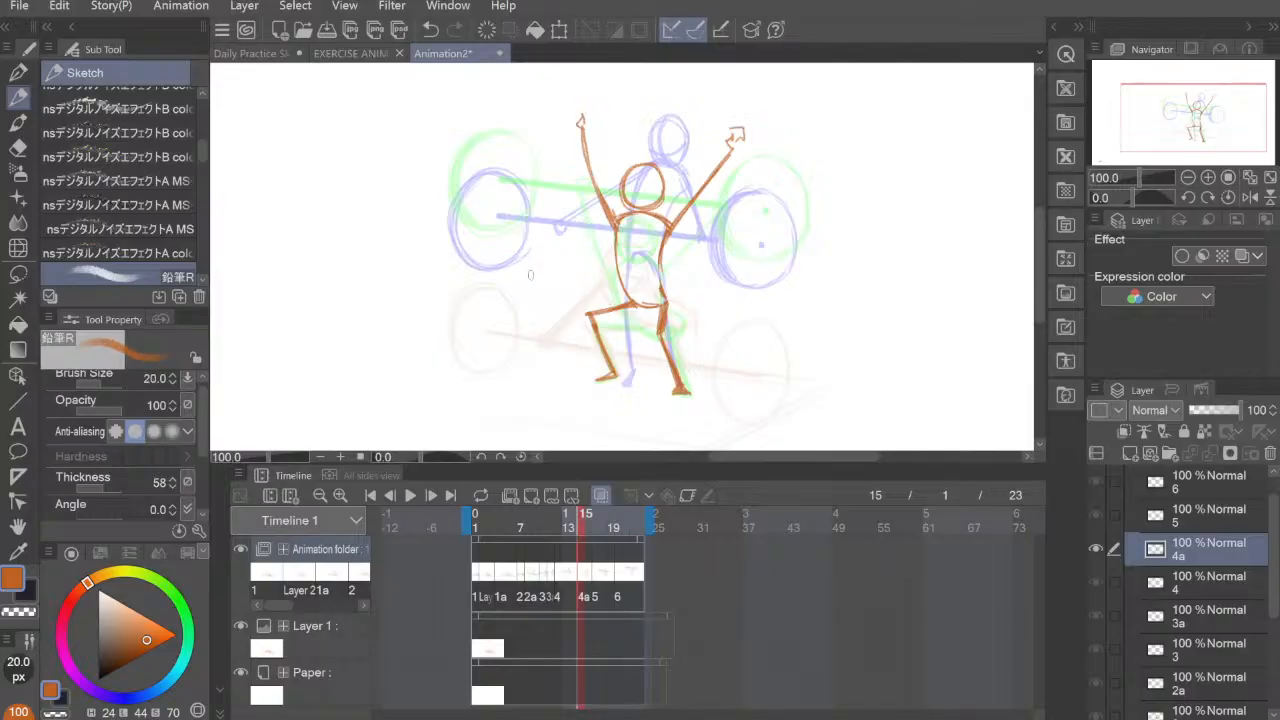
mouse_move(538, 279)
left_mouse_down()
mouse_move(518, 298)
mouse_move(516, 372)
left_mouse_up()
key("ctrl+z")
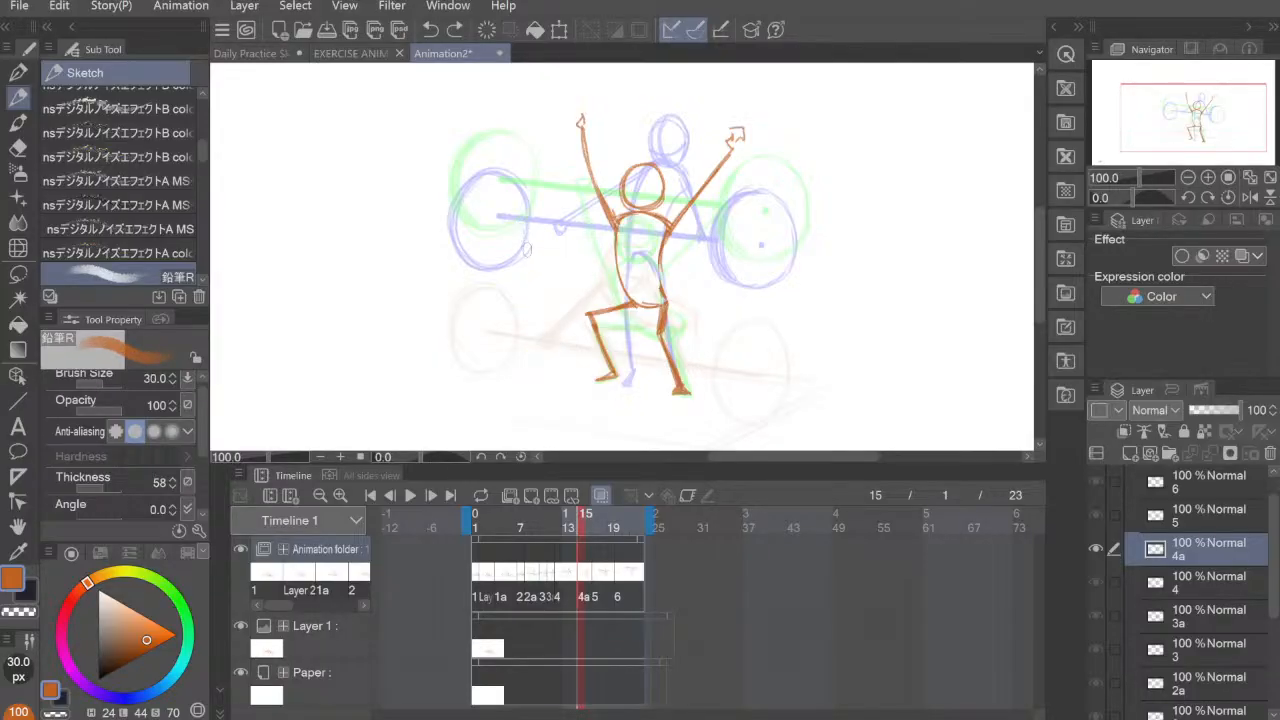
key("bracketleft")
key("bracketleft")
key("bracketleft")
key("bracketleft")
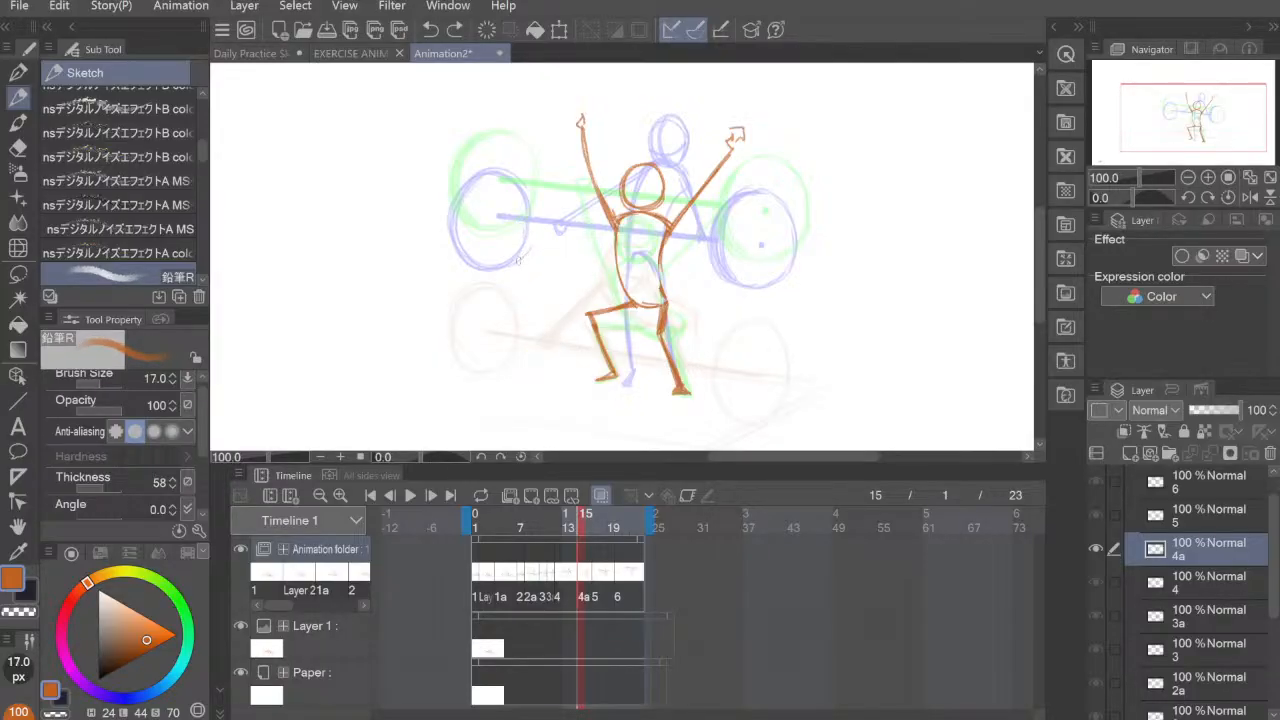
left_click_drag(518, 267, 518, 360)
key("ctrl+z")
left_click(494, 107)
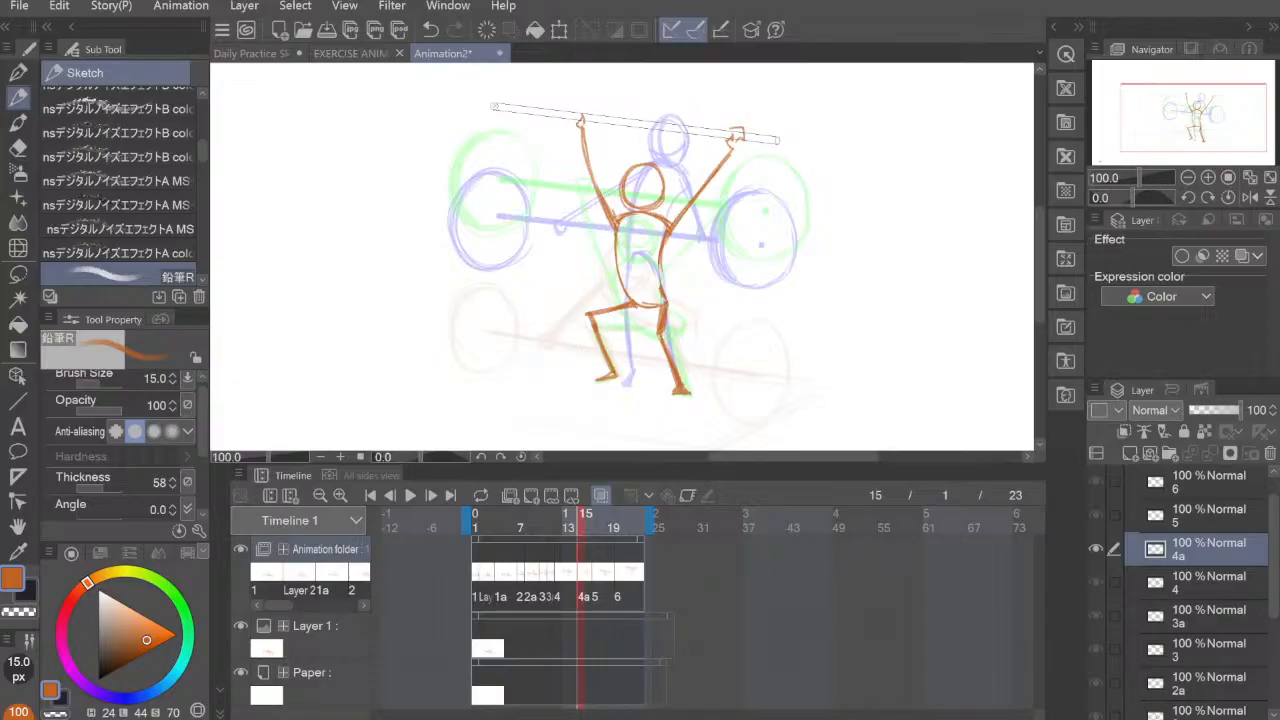
left_click(780, 139, "shift")
left_click(494, 112)
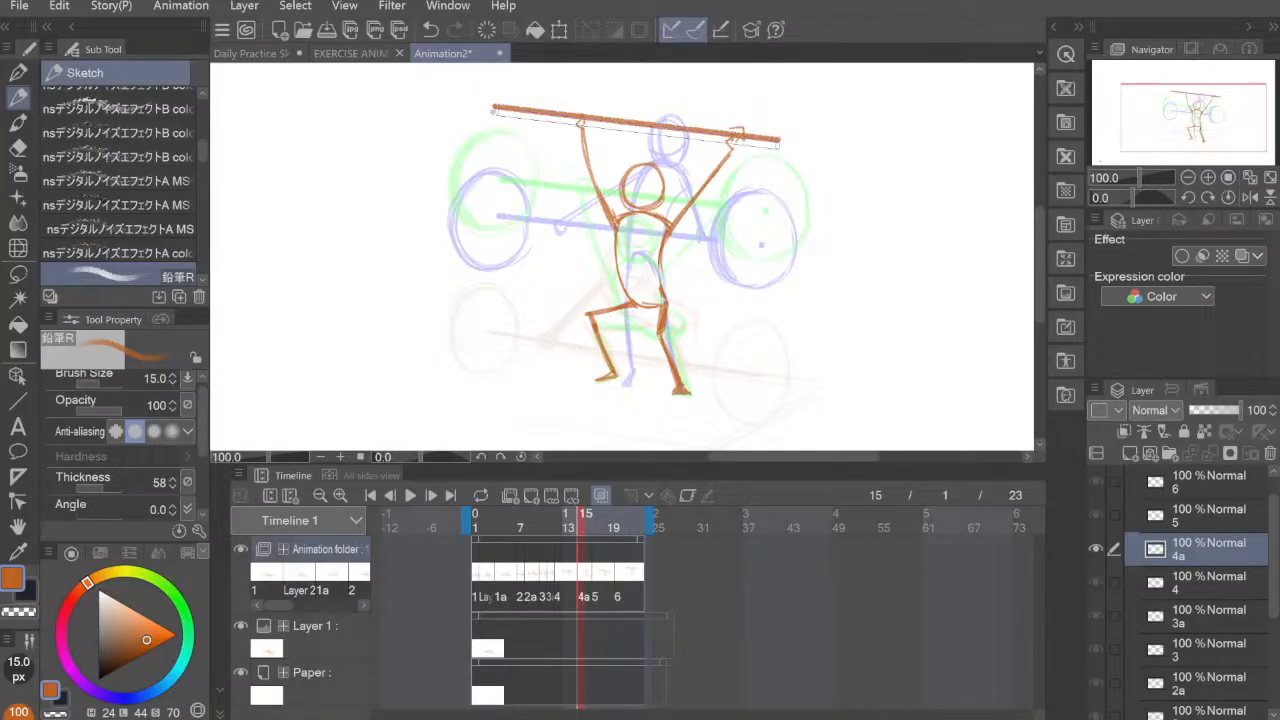
left_click(779, 145, "shift")
key("ctrl+z")
key("ctrl+z")
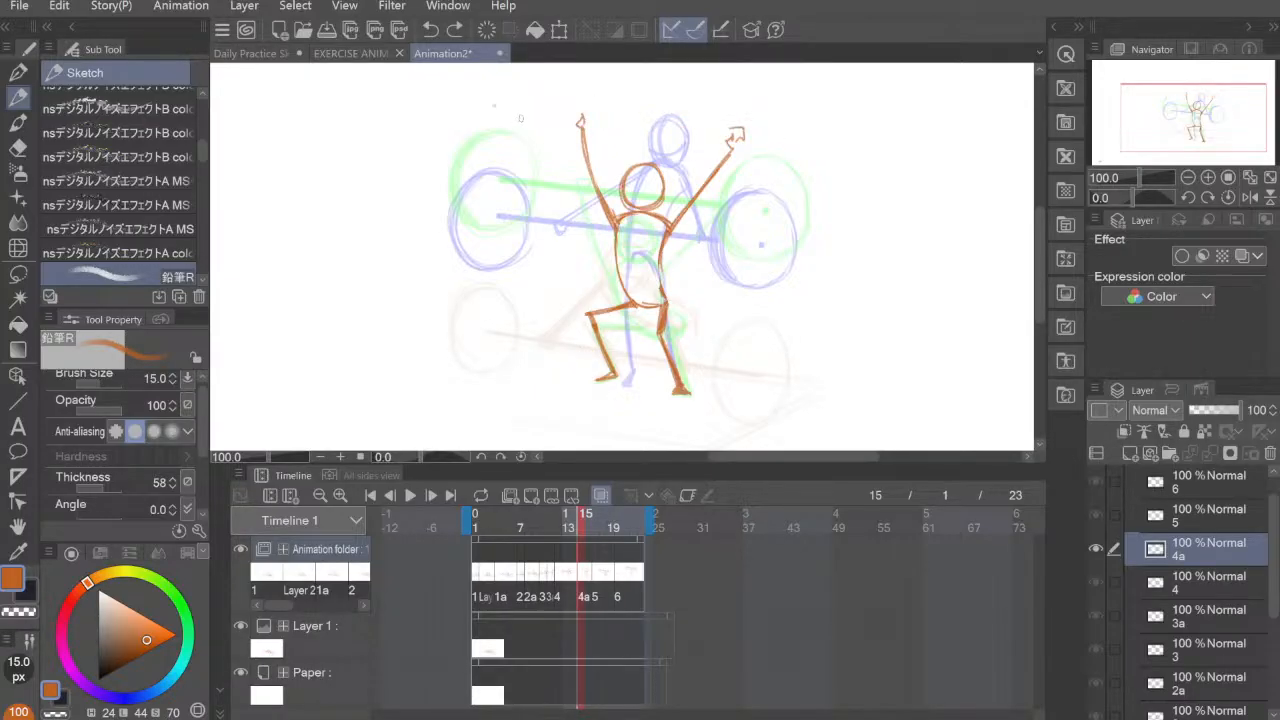
Step: Set the pencil's brush size to 12 px
key("bracketleft")
left_click_drag(513, 133, 646, 131)
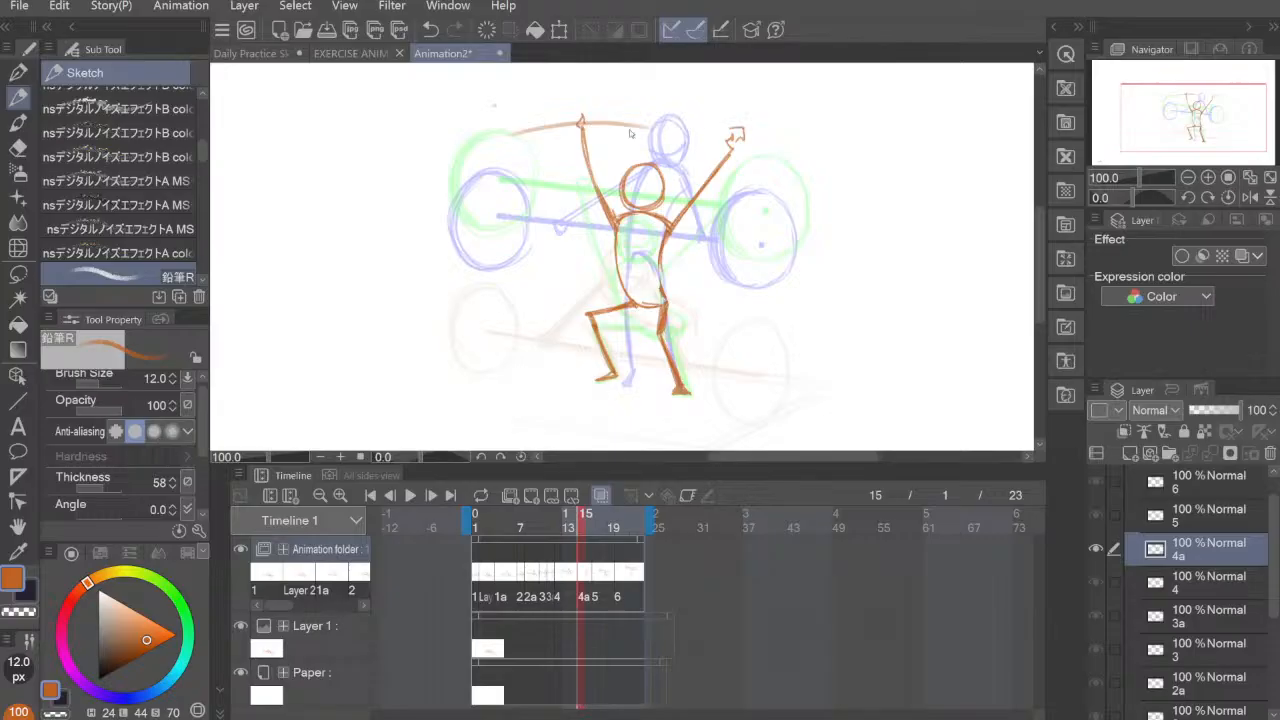
key("ctrl+z")
mouse_move(503, 133)
left_mouse_down()
mouse_move(600, 117)
mouse_move(760, 117)
left_mouse_up()
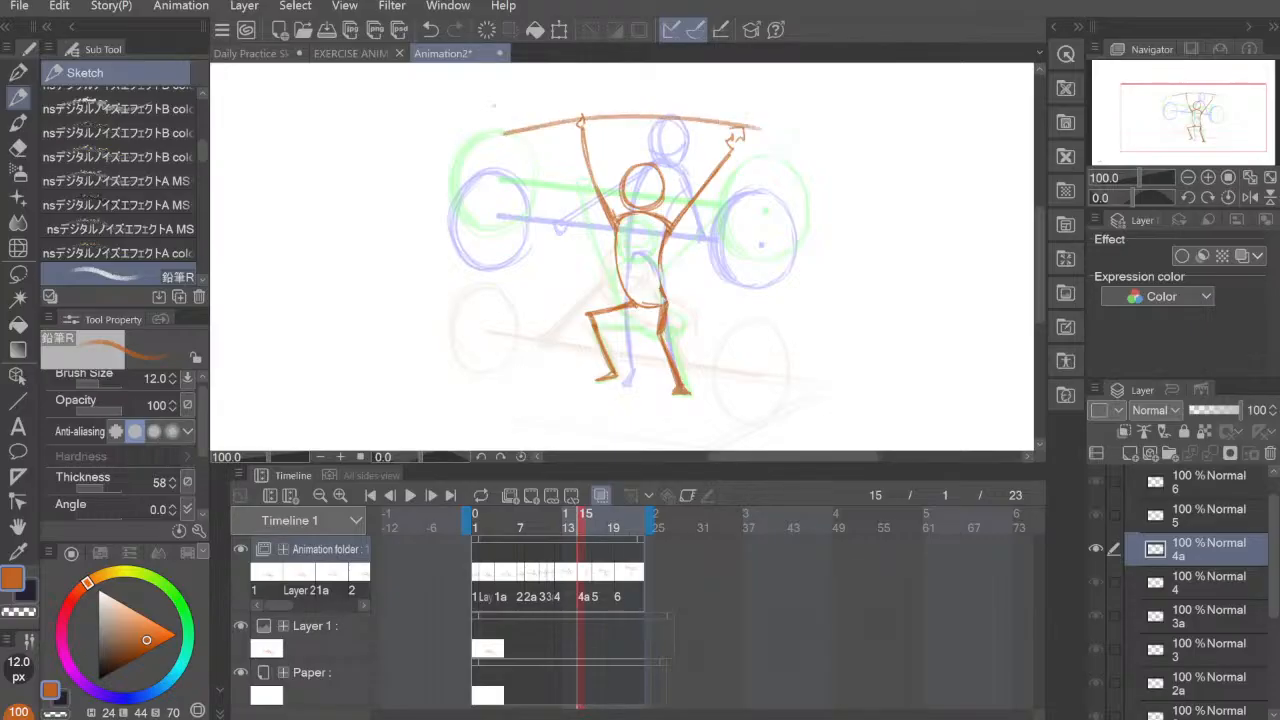
key("ctrl+z")
mouse_move(498, 134)
left_mouse_down()
mouse_move(728, 130)
mouse_move(771, 158)
left_mouse_up()
key("ctrl+z")
key("ctrl+z")
key("ctrl+z")
key("ctrl+z")
key("ctrl+z")
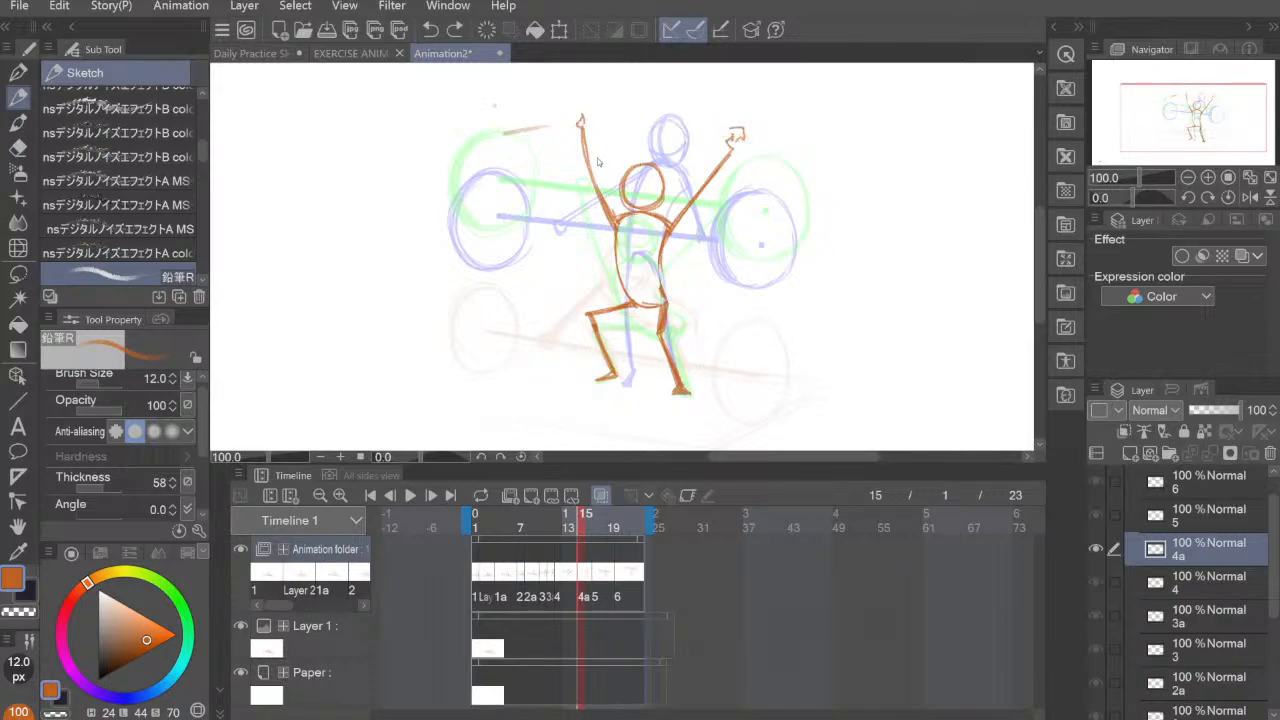
Step: Draw a thick, downward-curving barbell bar across the raised hands on cel 4a, extending past both hands
mouse_move(503, 138)
left_mouse_down()
mouse_move(592, 122)
mouse_move(646, 125)
mouse_move(582, 127)
mouse_move(733, 135)
left_mouse_up()
mouse_move(572, 128)
left_mouse_down()
mouse_move(660, 123)
mouse_move(768, 155)
left_mouse_up()
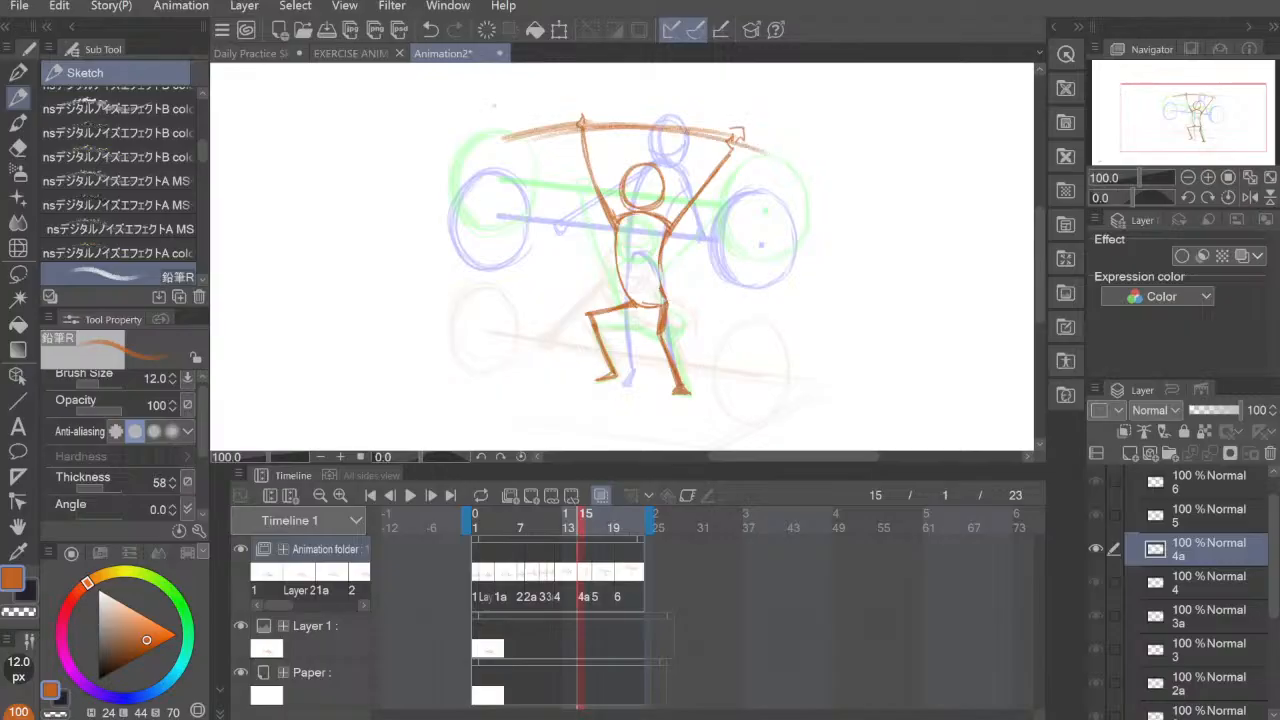
left_click_drag(688, 132, 780, 163)
Step: Set the pencil's brush size to 7 px and sketch the round left weight plate around the bar's end on cel 4a
key("bracketleft")
key("bracketleft")
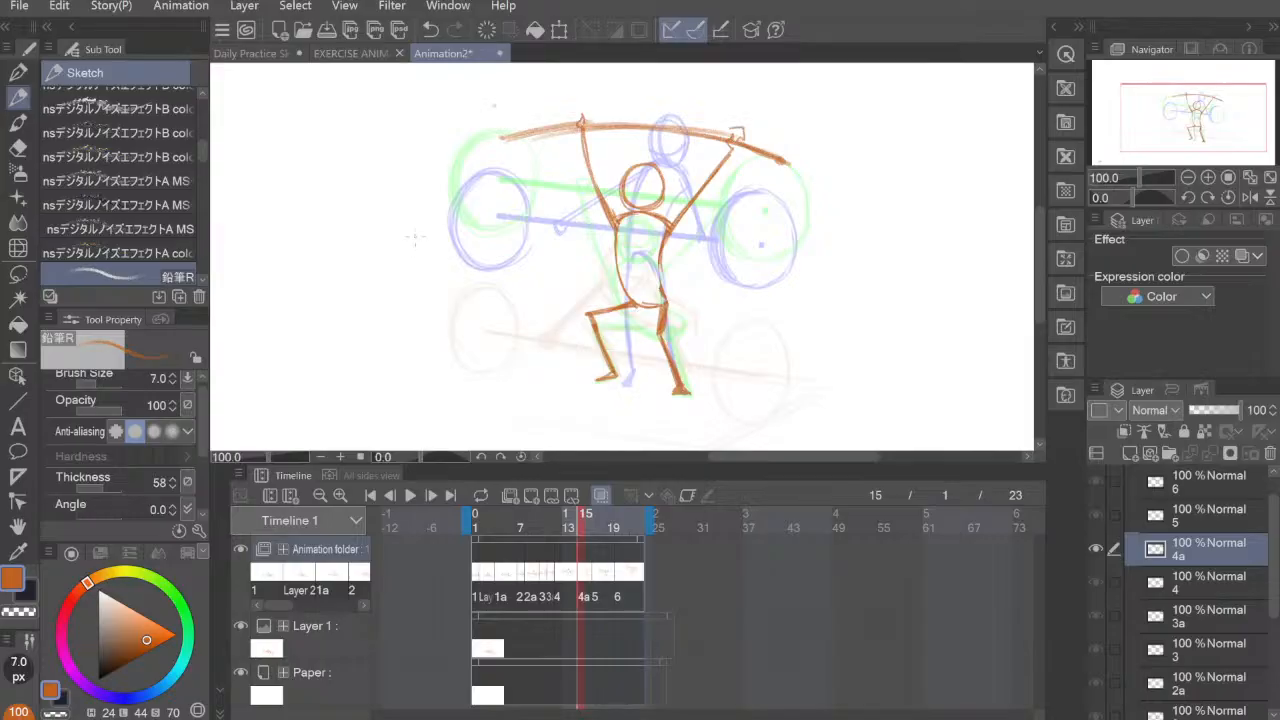
mouse_move(484, 103)
left_mouse_down()
mouse_move(466, 176)
mouse_move(484, 102)
mouse_move(476, 197)
mouse_move(476, 186)
mouse_move(502, 197)
mouse_move(540, 140)
left_mouse_up()
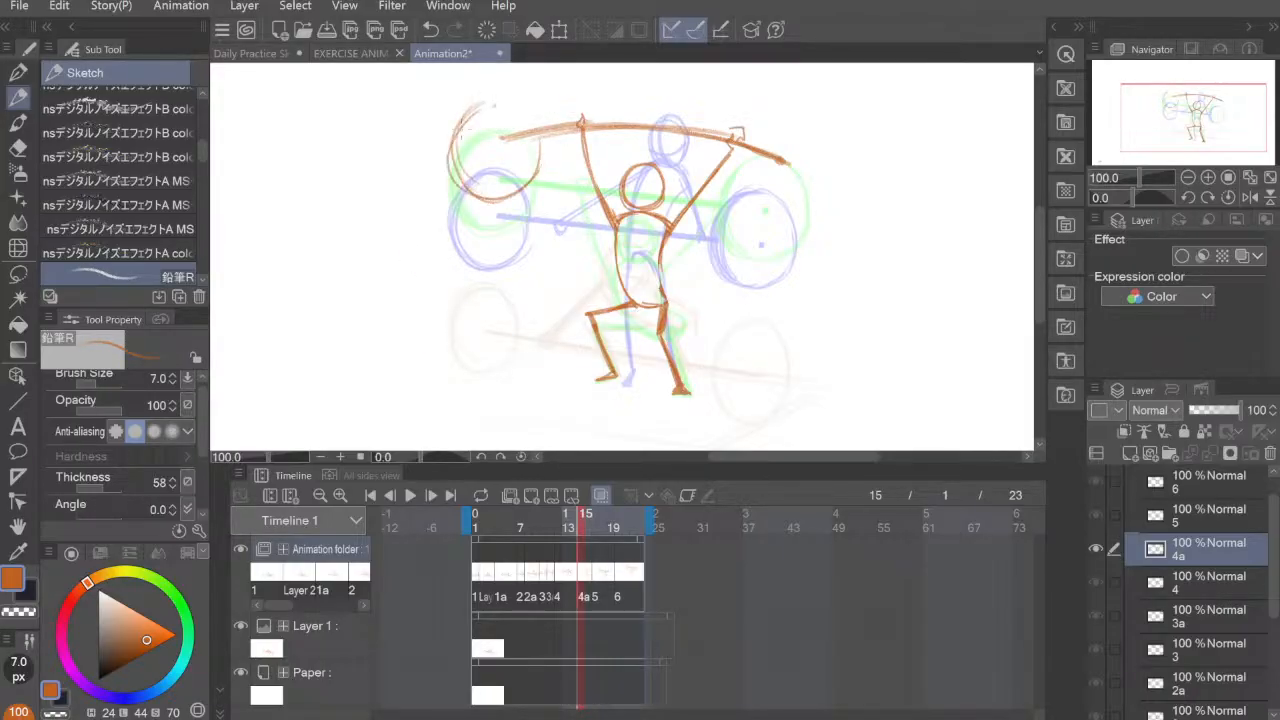
key("ctrl+z")
mouse_move(478, 104)
left_mouse_down()
mouse_move(461, 118)
mouse_move(485, 191)
left_mouse_up()
mouse_move(482, 99)
left_mouse_down()
mouse_move(519, 97)
mouse_move(500, 92)
mouse_move(528, 118)
mouse_move(537, 162)
mouse_move(506, 188)
left_mouse_up()
mouse_move(524, 104)
left_mouse_down()
mouse_move(508, 188)
mouse_move(529, 166)
left_mouse_up()
mouse_move(507, 190)
left_mouse_down()
mouse_move(456, 146)
mouse_move(530, 176)
left_mouse_up()
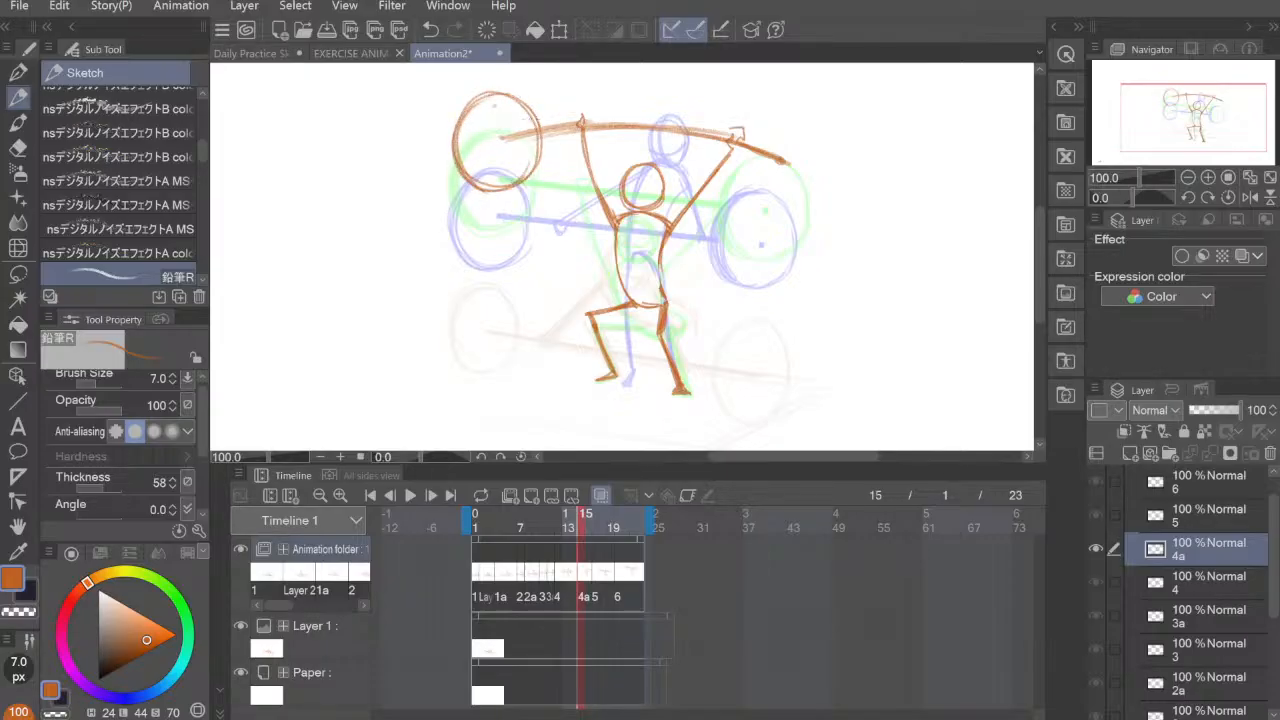
left_click_drag(510, 96, 538, 170)
mouse_move(460, 118)
left_mouse_down()
mouse_move(488, 190)
mouse_move(464, 178)
left_mouse_up()
Step: Erase the right edge of the left plate on cel 4a, redraw it slightly narrower and darken the plate's outline
key("e")
mouse_move(522, 100)
left_mouse_down()
mouse_move(548, 160)
mouse_move(530, 147)
mouse_move(536, 168)
left_mouse_up()
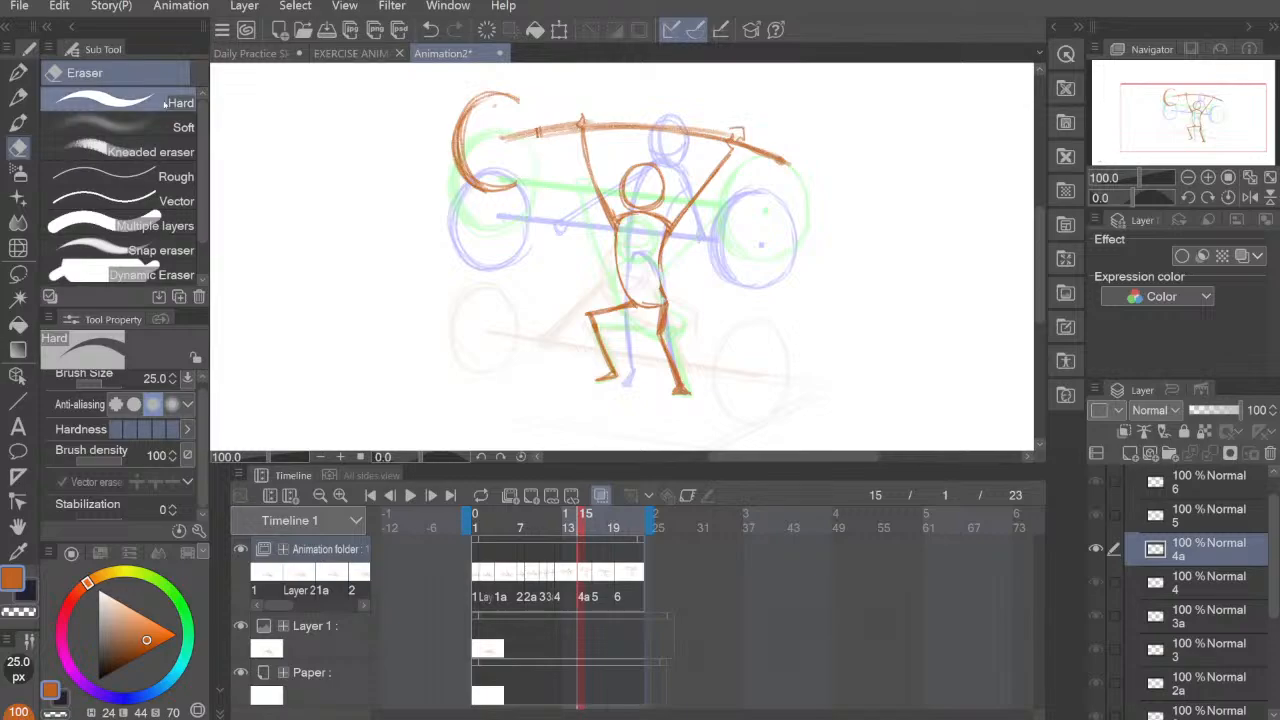
key("p")
mouse_move(518, 98)
left_mouse_down()
mouse_move(533, 135)
mouse_move(518, 185)
left_mouse_up()
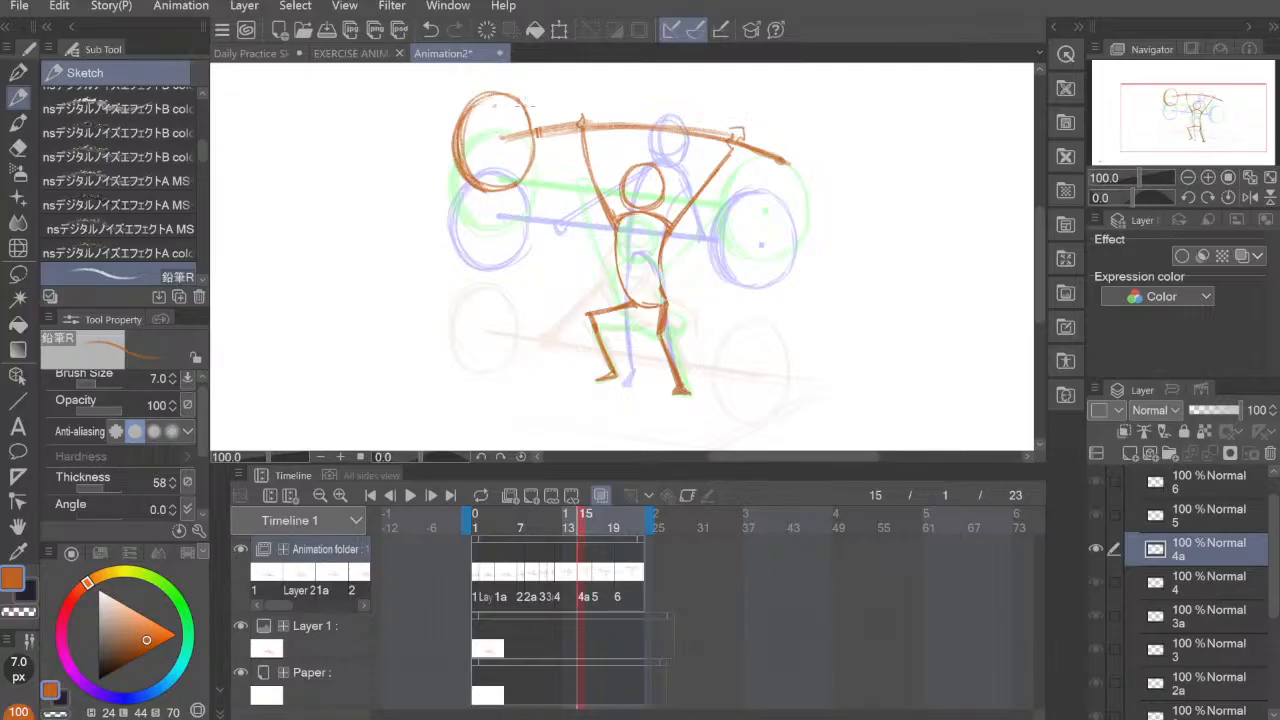
left_click_drag(525, 107, 525, 168)
left_click_drag(468, 111, 479, 182)
mouse_move(482, 98)
left_mouse_down()
mouse_move(456, 166)
mouse_move(489, 90)
left_mouse_up()
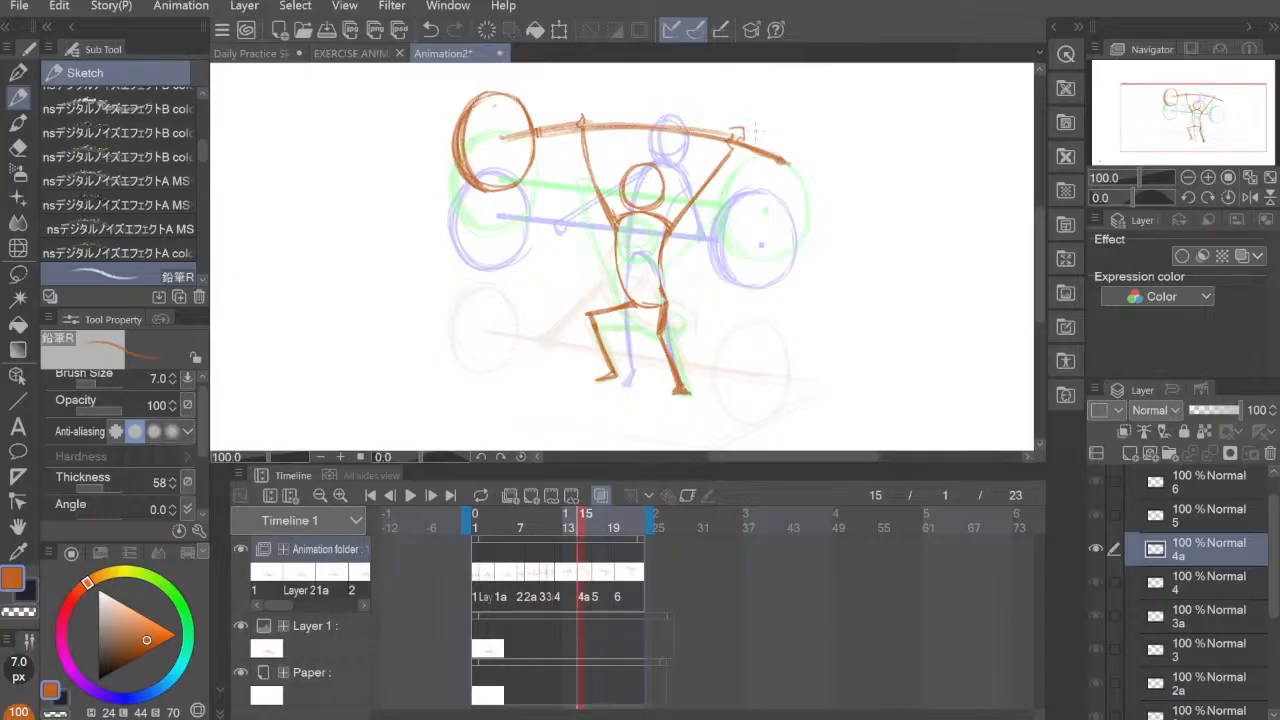
Step: Sketch the round right weight plate around the bar's right end on cel 4a and build up its outline
mouse_move(745, 115)
left_mouse_down()
mouse_move(730, 175)
mouse_move(740, 198)
mouse_move(730, 180)
mouse_move(752, 200)
mouse_move(796, 142)
mouse_move(790, 194)
left_mouse_up()
mouse_move(742, 130)
left_mouse_down()
mouse_move(800, 128)
mouse_move(736, 140)
left_mouse_up()
mouse_move(732, 146)
left_mouse_down()
mouse_move(752, 192)
mouse_move(790, 206)
mouse_move(806, 162)
left_mouse_up()
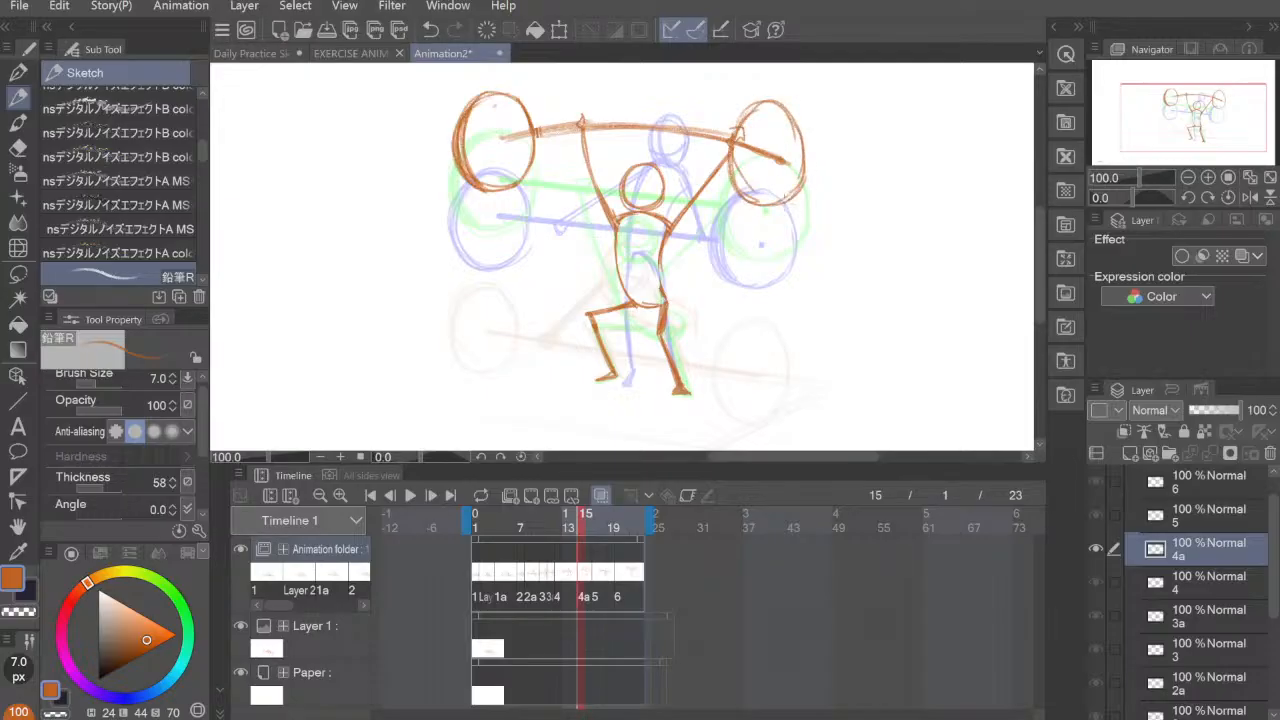
left_click_drag(790, 208, 730, 160)
mouse_move(730, 160)
left_mouse_down()
mouse_move(750, 118)
mouse_move(800, 110)
mouse_move(798, 190)
left_mouse_up()
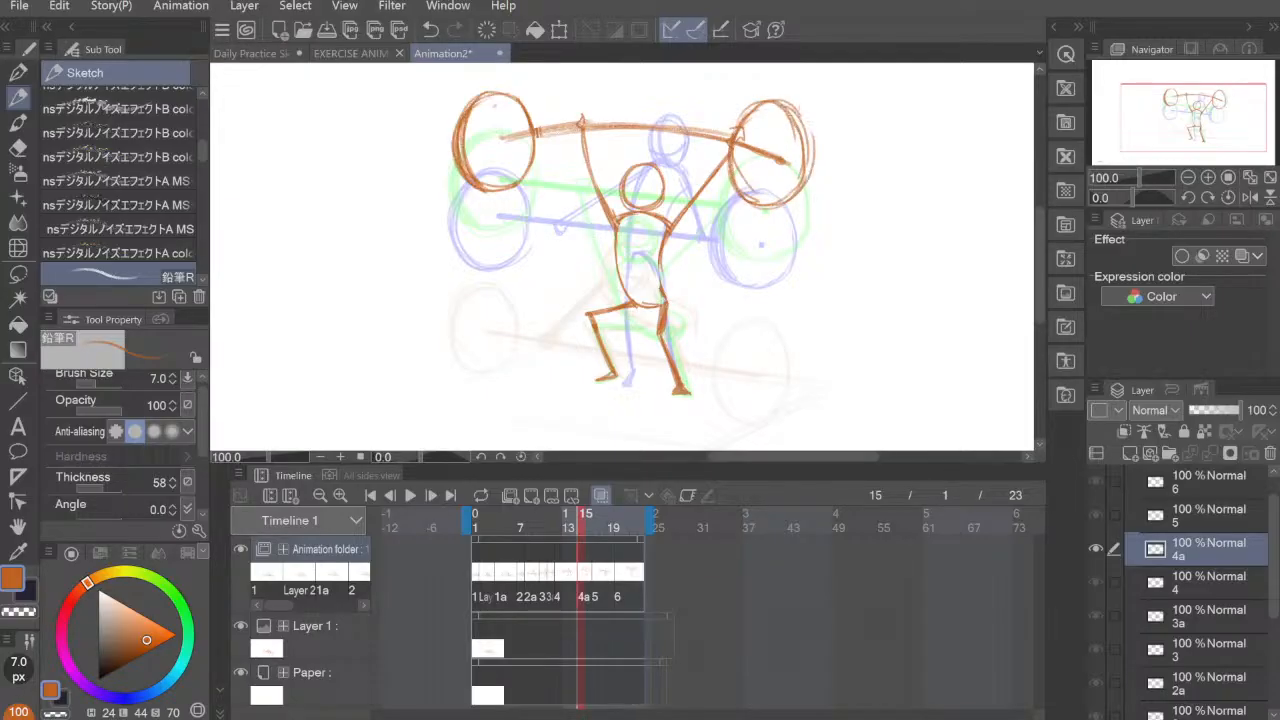
mouse_move(784, 106)
left_mouse_down()
mouse_move(816, 186)
mouse_move(792, 206)
left_mouse_up()
left_click_drag(806, 190, 768, 210)
left_click_drag(808, 114, 816, 194)
mouse_move(784, 104)
left_mouse_down()
mouse_move(812, 122)
mouse_move(816, 170)
left_mouse_up()
left_click_drag(766, 210, 736, 186)
left_click_drag(742, 190, 730, 156)
left_click_drag(740, 120, 764, 104)
left_click_drag(760, 200, 735, 155)
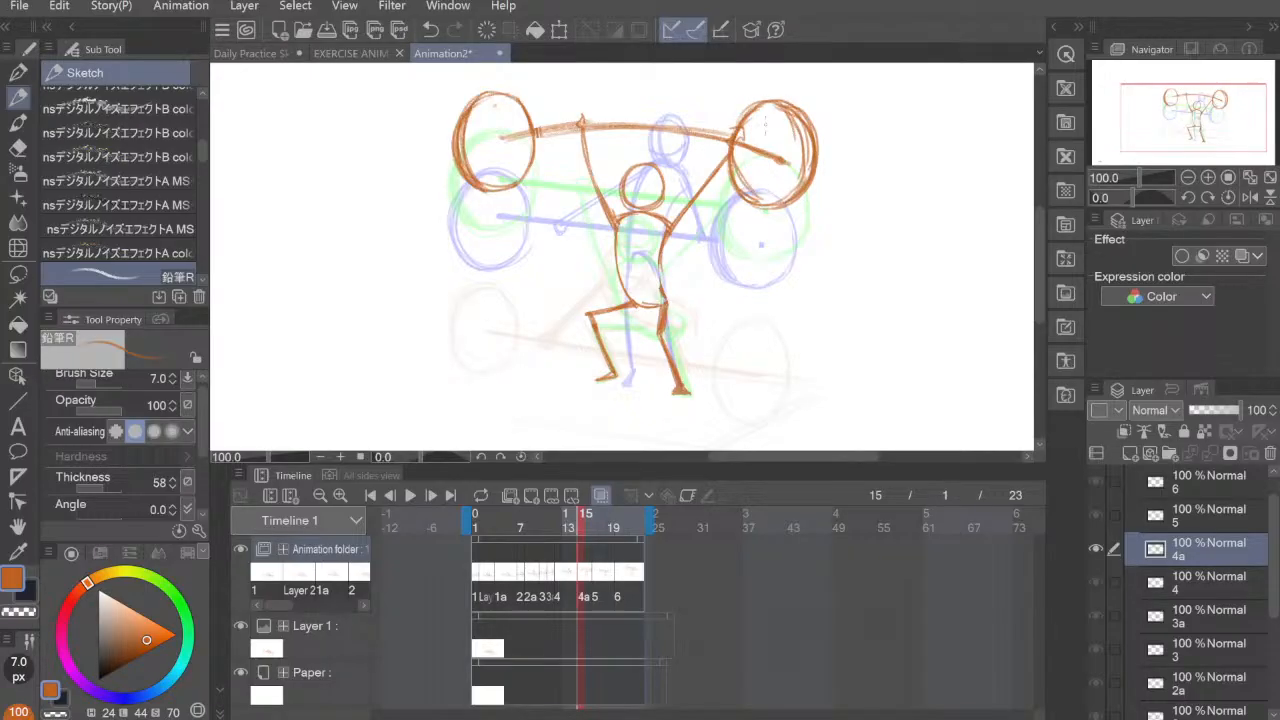
Step: Erase the surplus strokes and the bar inside the right plate on cel 4a, leaving a centre dot, and touch up the outline
key("e")
mouse_move(784, 112)
left_mouse_down()
mouse_move(803, 164)
mouse_move(772, 200)
mouse_move(809, 144)
mouse_move(796, 190)
left_mouse_up()
left_click_drag(805, 126, 810, 170)
left_click_drag(775, 105, 802, 121)
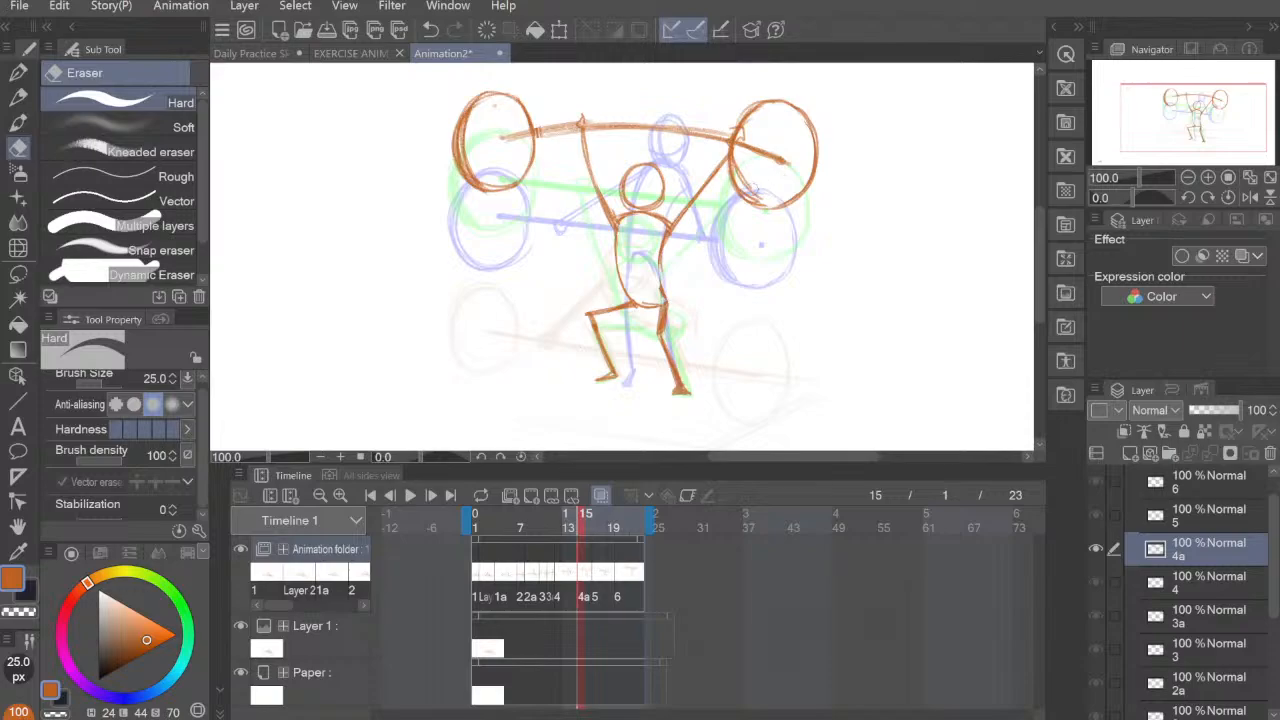
mouse_move(750, 185)
left_mouse_down()
mouse_move(744, 138)
mouse_move(738, 152)
mouse_move(768, 156)
left_mouse_up()
key("p")
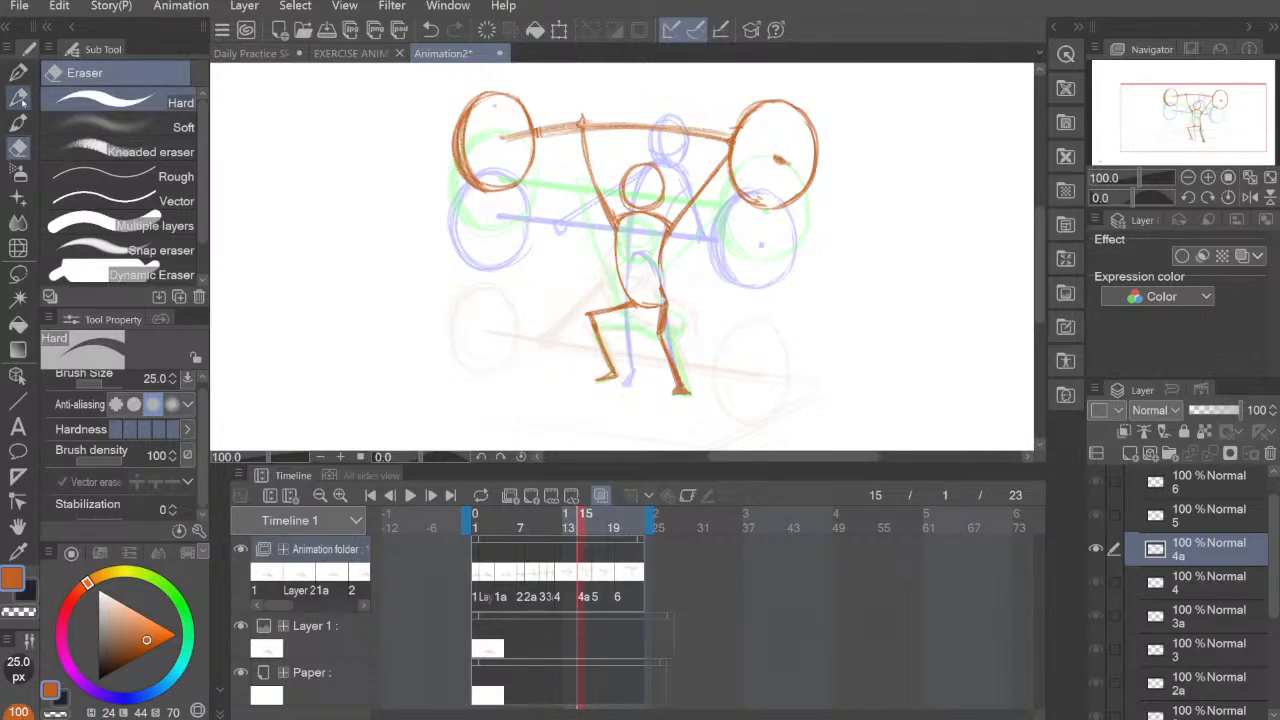
mouse_move(752, 200)
left_mouse_down()
mouse_move(742, 148)
mouse_move(748, 202)
mouse_move(762, 100)
mouse_move(748, 112)
left_mouse_up()
Step: Add a new animation cel at frame 13 between cels 4 and 4a and draw the figure's round head on it
left_click_drag(604, 579, 563, 573)
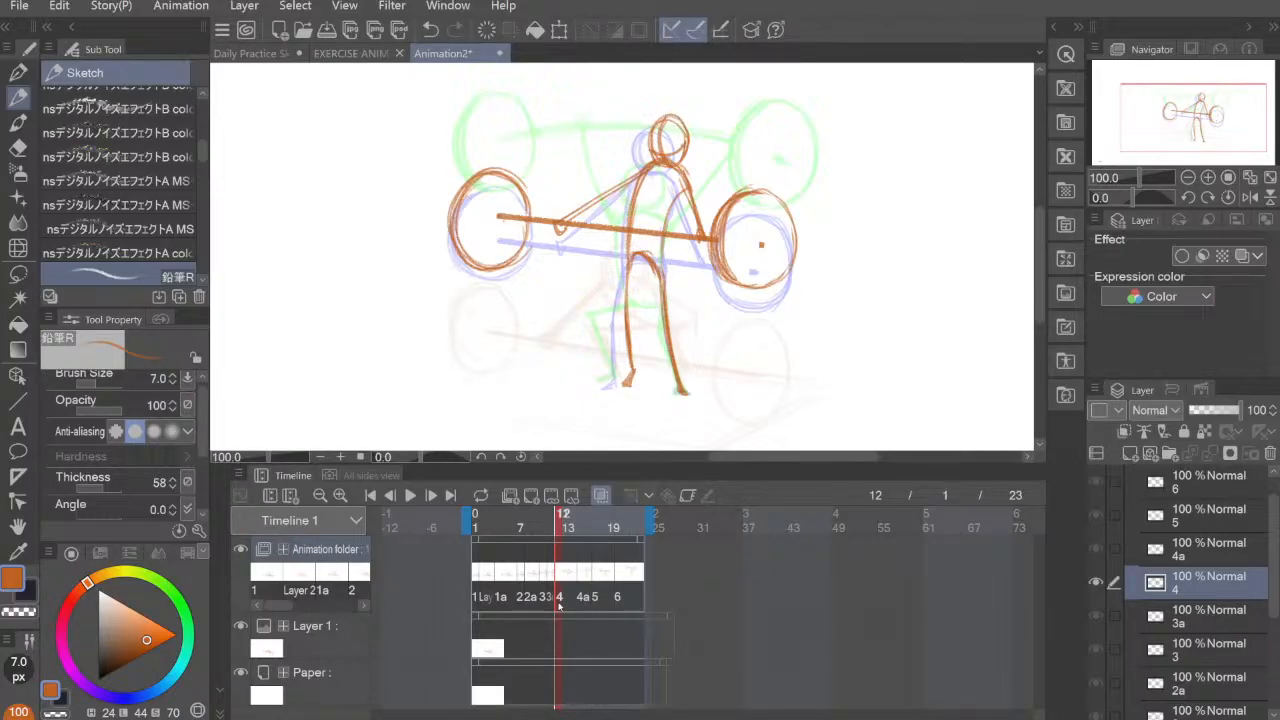
left_click(533, 497)
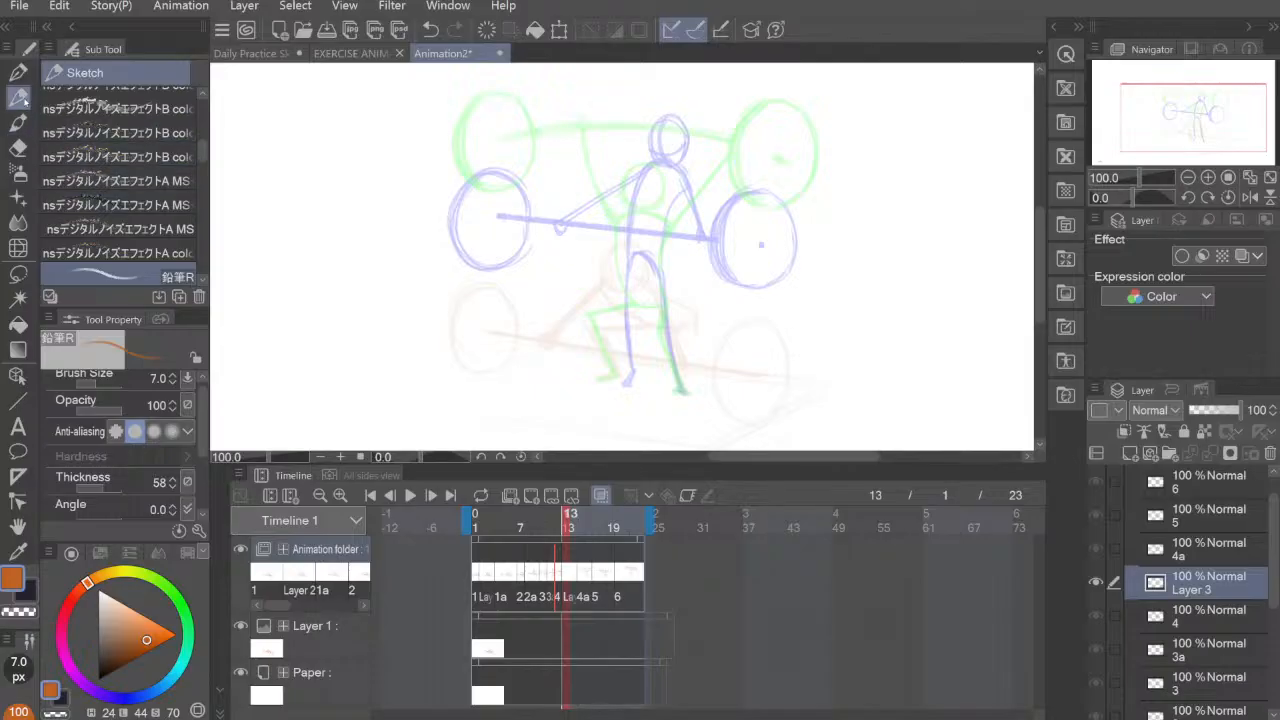
left_click_drag(745, 297, 705, 368)
key("ctrl+z")
mouse_move(648, 153)
left_mouse_down()
mouse_move(622, 171)
mouse_move(656, 193)
left_mouse_up()
mouse_move(656, 151)
left_mouse_down()
mouse_move(622, 172)
mouse_move(667, 170)
mouse_move(655, 190)
mouse_move(654, 155)
mouse_move(640, 190)
mouse_move(642, 170)
mouse_move(619, 178)
mouse_move(667, 170)
mouse_move(612, 168)
mouse_move(646, 196)
left_mouse_up()
key("ctrl+z")
key("ctrl+z")
key("ctrl+z")
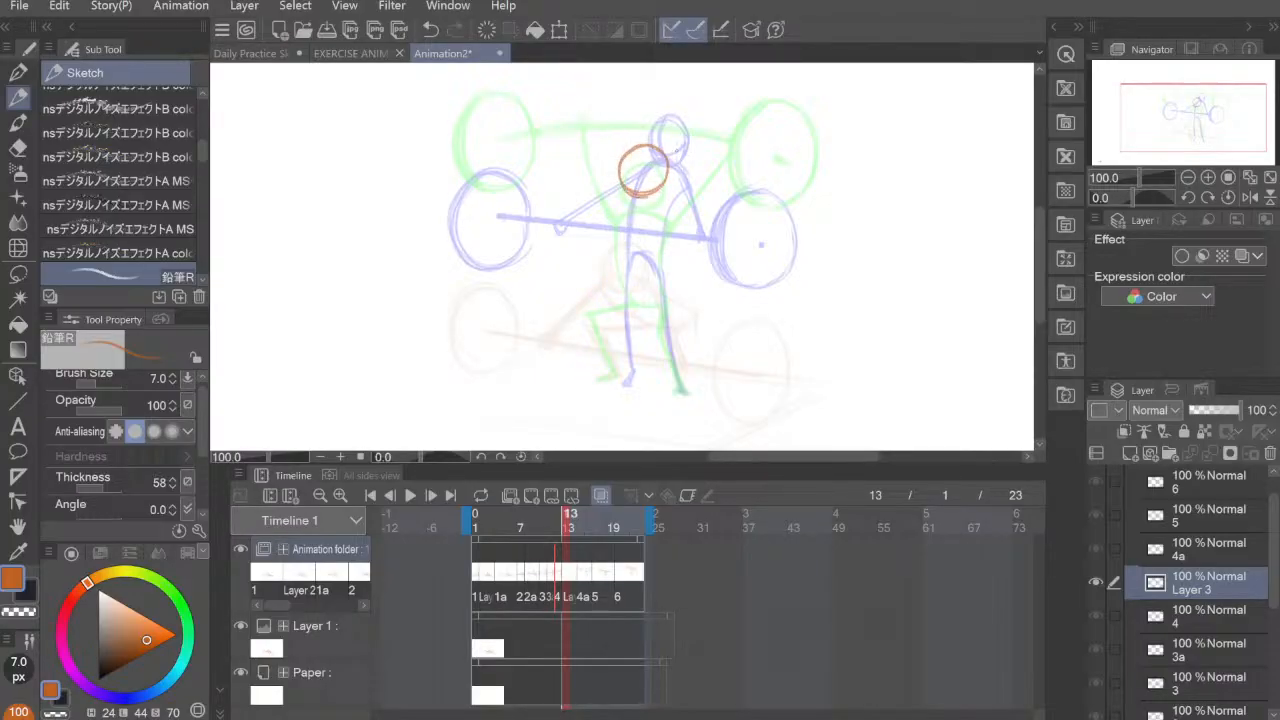
key("ctrl+z")
mouse_move(648, 146)
left_mouse_down()
mouse_move(636, 187)
mouse_move(621, 163)
mouse_move(650, 145)
mouse_move(664, 158)
mouse_move(626, 155)
mouse_move(664, 158)
mouse_move(623, 184)
mouse_move(660, 156)
mouse_move(623, 161)
mouse_move(640, 189)
mouse_move(643, 147)
left_mouse_up()
key("ctrl+z")
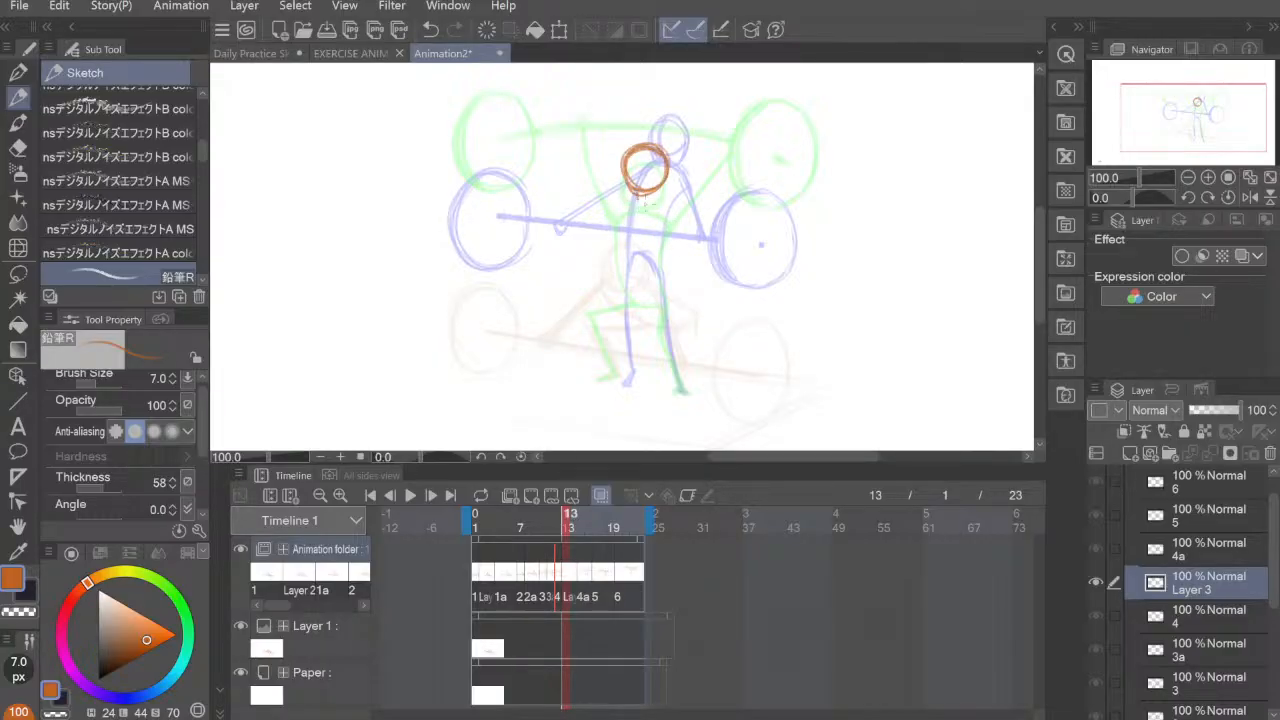
Step: Draw the neck and the torso outline with squared shoulders and a curved back below the head on the frame 13 cel
mouse_move(622, 202)
left_mouse_down()
mouse_move(658, 202)
mouse_move(613, 248)
mouse_move(628, 280)
left_mouse_up()
left_click_drag(616, 230, 632, 288)
mouse_move(616, 218)
left_mouse_down()
mouse_move(611, 208)
mouse_move(632, 199)
mouse_move(664, 200)
mouse_move(655, 285)
left_mouse_up()
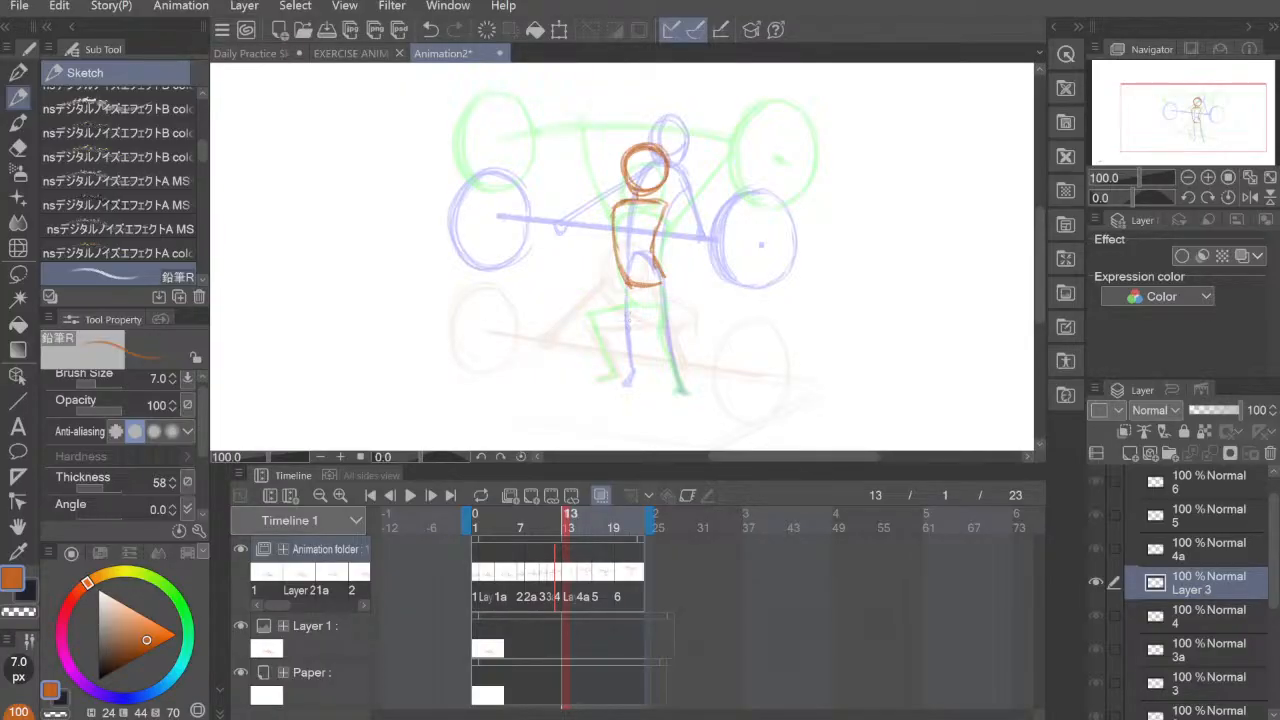
mouse_move(662, 207)
left_mouse_down()
mouse_move(653, 240)
mouse_move(660, 289)
left_mouse_up()
mouse_move(612, 205)
left_mouse_down()
mouse_move(620, 275)
mouse_move(618, 257)
left_mouse_up()
mouse_move(621, 265)
left_mouse_down()
mouse_move(631, 284)
mouse_move(664, 272)
left_mouse_up()
left_click_drag(628, 286, 648, 284)
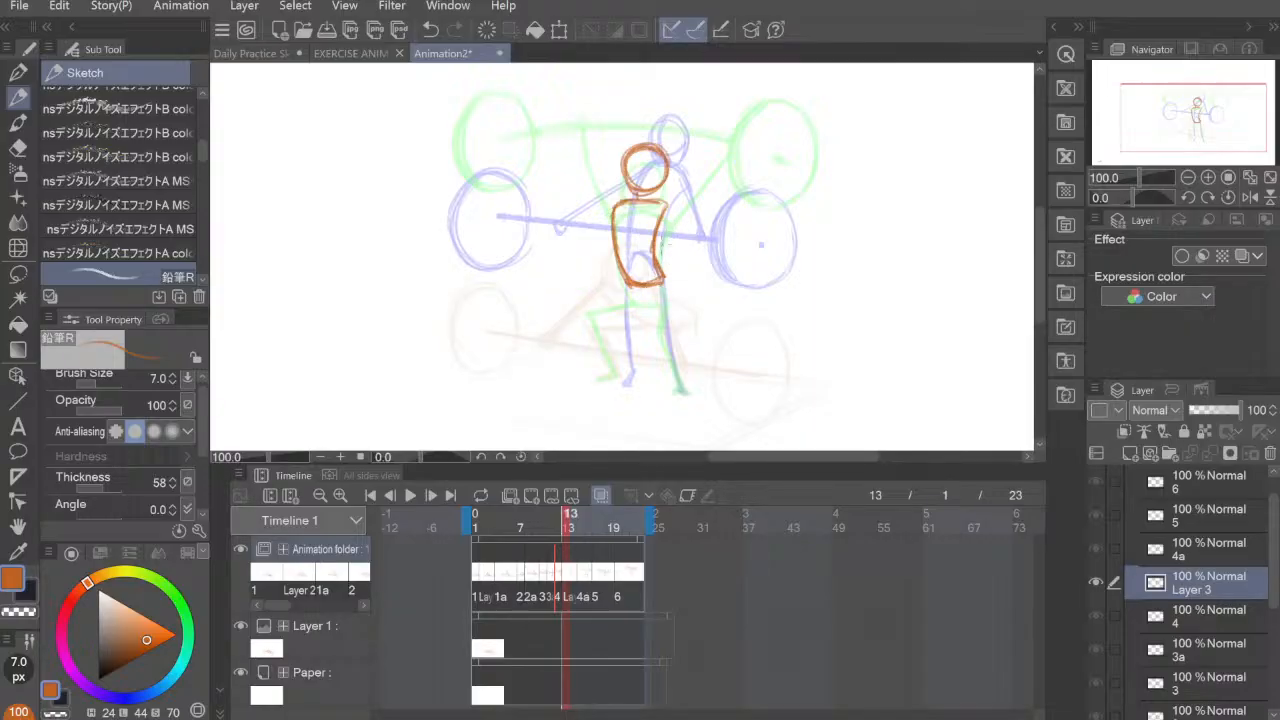
Step: Erase the lower half of the torso on the frame 13 cel
key("e")
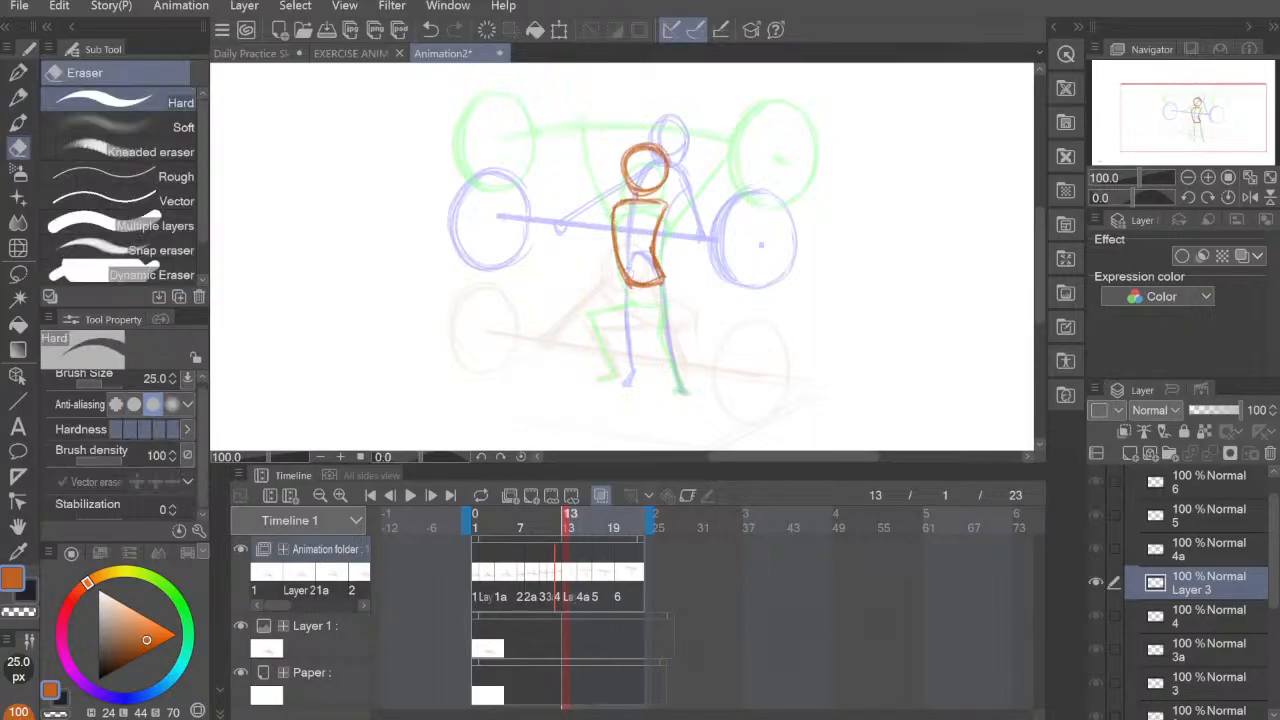
left_click_drag(619, 266, 630, 279)
mouse_move(654, 258)
left_mouse_down()
mouse_move(652, 282)
mouse_move(674, 274)
mouse_move(616, 258)
left_mouse_up()
key("p")
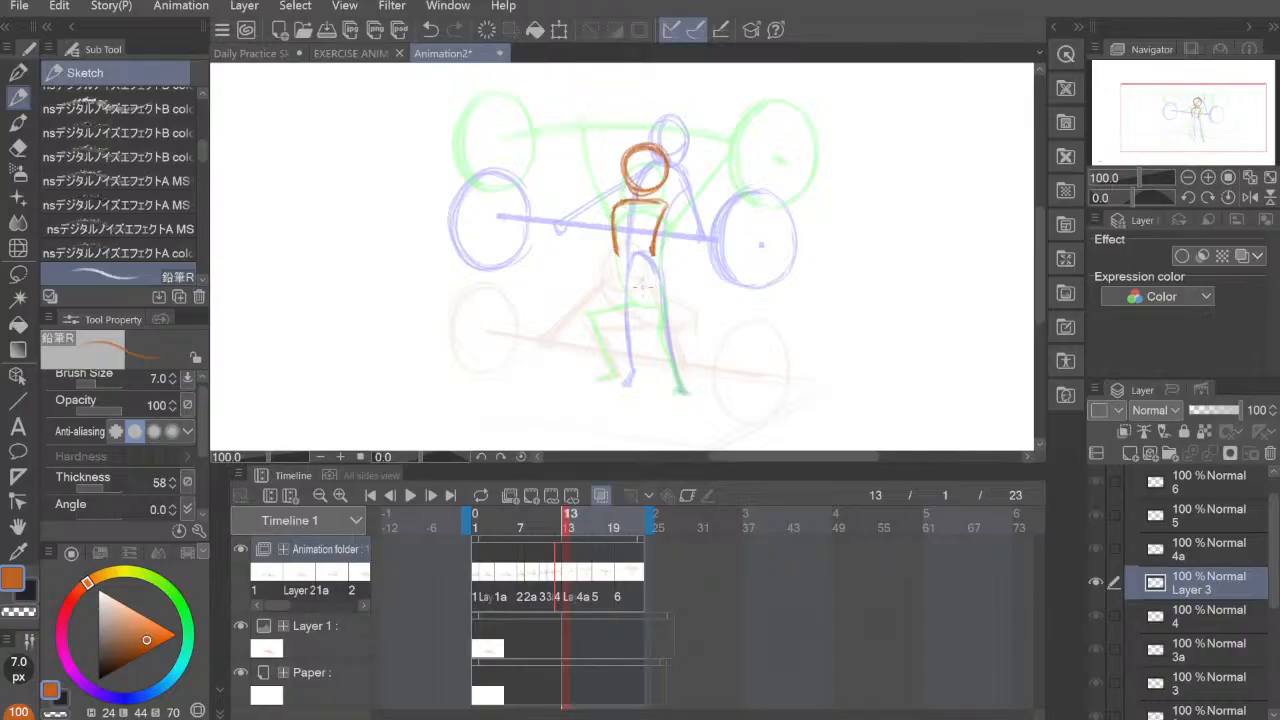
Step: Redraw the lower torso with rounded hips and add both bent legs with feet on the frame 13 cel
mouse_move(629, 285)
left_mouse_down()
mouse_move(666, 271)
mouse_move(635, 288)
mouse_move(616, 254)
mouse_move(662, 268)
mouse_move(638, 288)
mouse_move(650, 288)
mouse_move(590, 314)
mouse_move(610, 304)
mouse_move(591, 314)
mouse_move(614, 376)
left_mouse_up()
mouse_move(592, 316)
left_mouse_down()
mouse_move(616, 372)
mouse_move(590, 310)
left_mouse_up()
left_click_drag(614, 362, 598, 382)
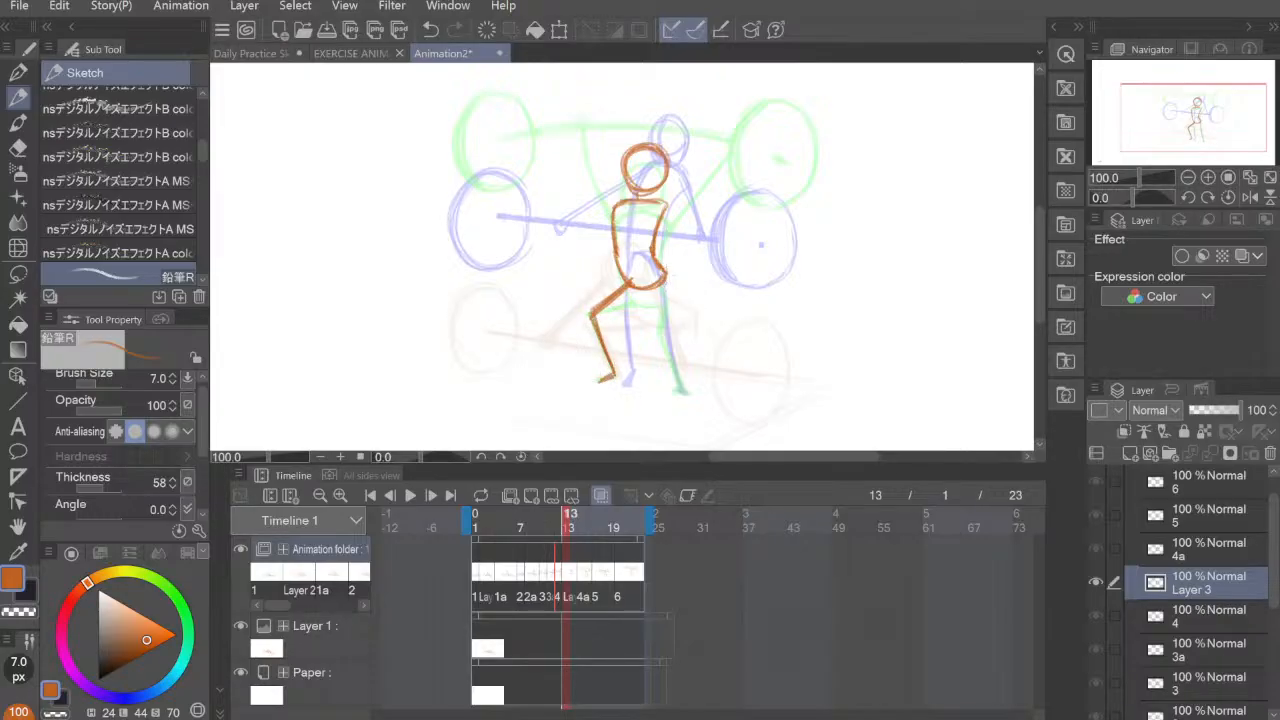
mouse_move(666, 278)
left_mouse_down()
mouse_move(661, 329)
mouse_move(682, 384)
left_mouse_up()
left_click_drag(662, 330, 694, 393)
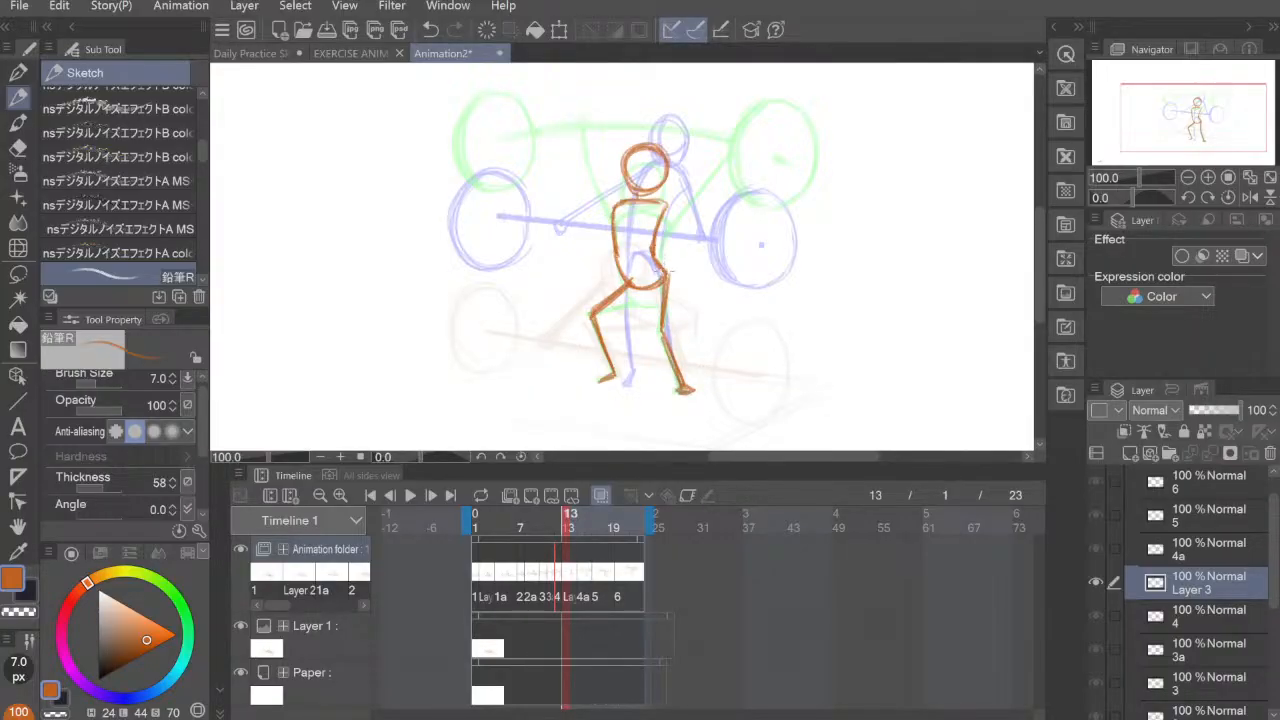
Step: Draw both arms out from the shoulders with forearms bent upward and small hands on the frame 13 cel
mouse_move(620, 206)
left_mouse_down()
mouse_move(582, 198)
mouse_move(598, 210)
mouse_move(698, 202)
mouse_move(676, 205)
left_mouse_up()
mouse_move(582, 195)
left_mouse_down()
mouse_move(612, 203)
mouse_move(557, 166)
left_mouse_up()
left_click_drag(566, 173, 556, 166)
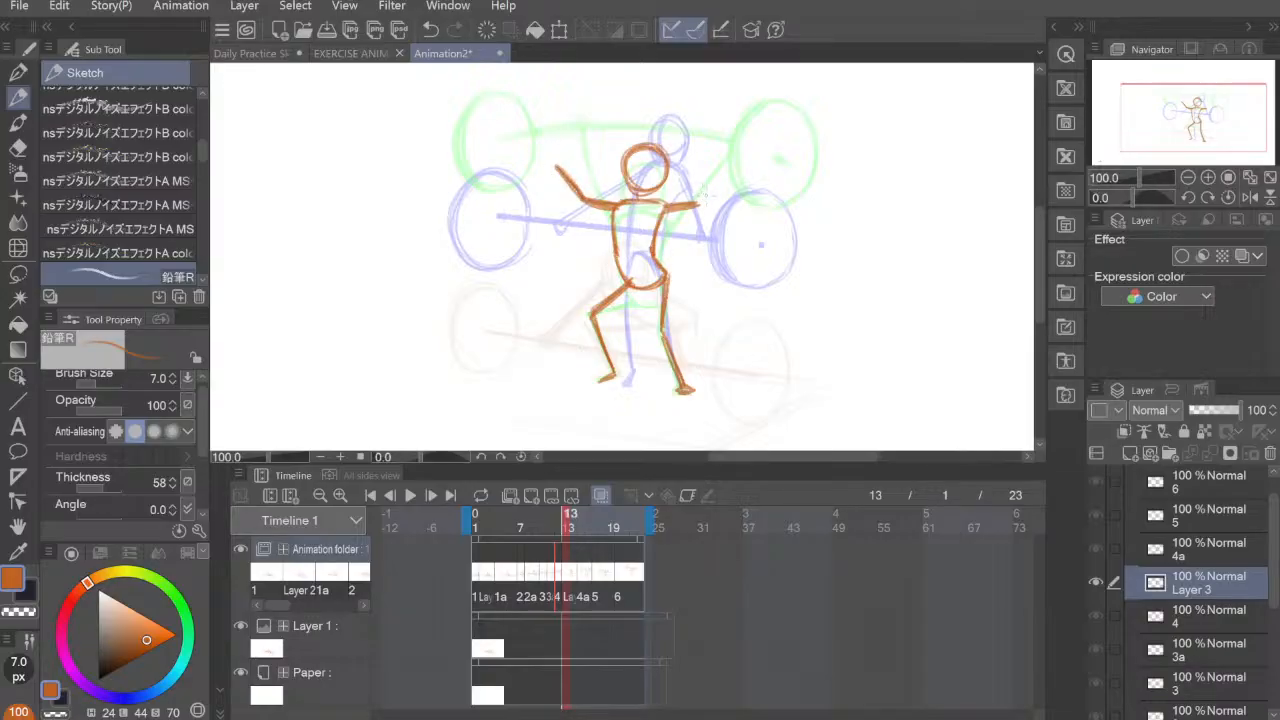
left_click(707, 168)
mouse_move(706, 186)
left_mouse_down()
mouse_move(707, 164)
mouse_move(701, 203)
mouse_move(707, 172)
left_mouse_up()
key("ctrl+z")
left_click_drag(553, 164, 559, 178)
Step: Draw a slightly curved barbell bar through both hands at head height on the frame 13 cel, undoing the weak strokes
left_click_drag(502, 176, 748, 165)
key("ctrl+z")
left_click_drag(498, 176, 746, 166)
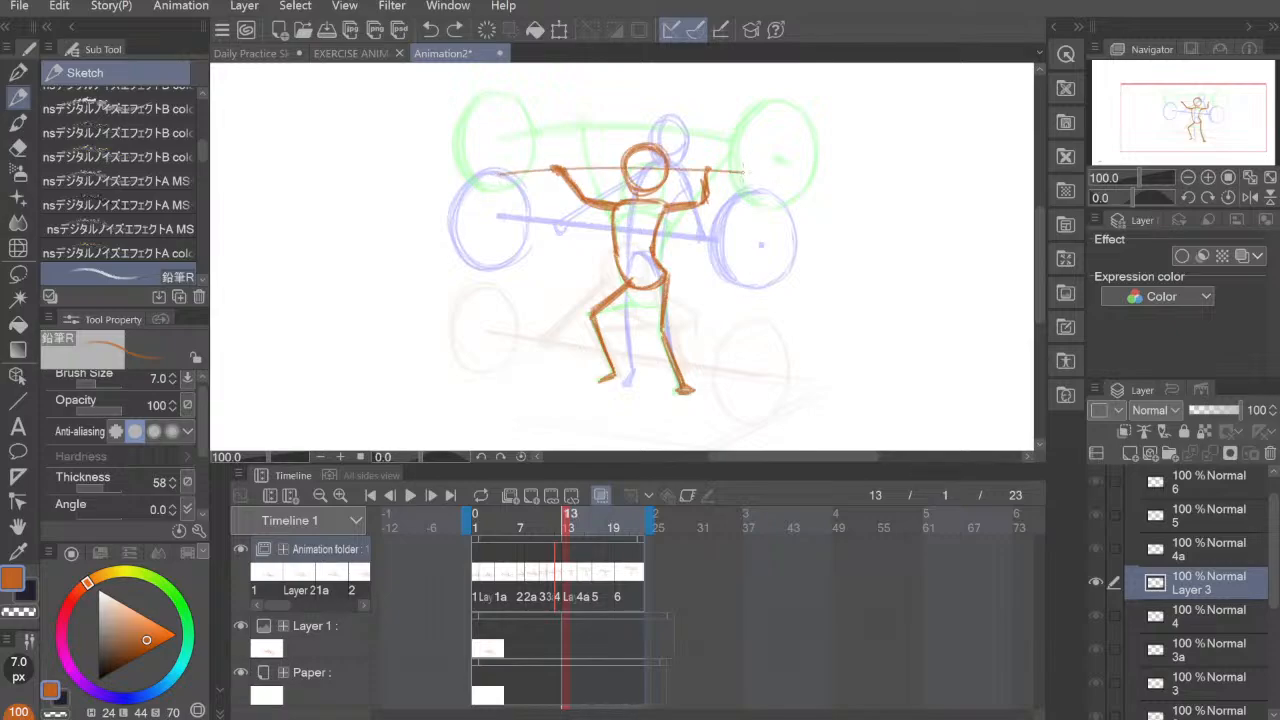
key("ctrl+z")
mouse_move(500, 176)
left_mouse_down()
mouse_move(764, 180)
mouse_move(496, 180)
left_mouse_up()
left_click_drag(496, 180, 764, 181)
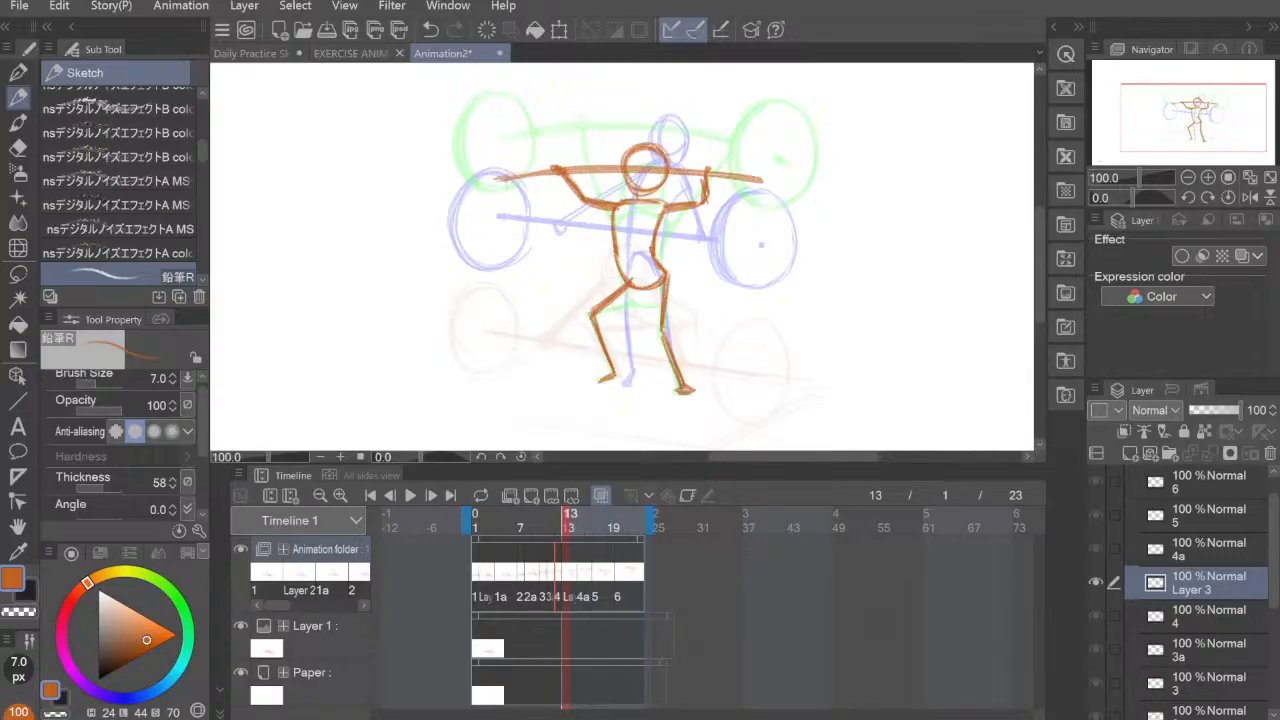
left_click_drag(510, 180, 498, 181)
Step: Sketch the round left weight plate around the bar's left end on the frame 13 cel
mouse_move(466, 139)
left_mouse_down()
mouse_move(453, 188)
mouse_move(485, 226)
left_mouse_up()
key("ctrl+z")
mouse_move(480, 225)
left_mouse_down()
mouse_move(452, 160)
mouse_move(479, 136)
mouse_move(528, 165)
mouse_move(475, 136)
mouse_move(455, 203)
mouse_move(528, 178)
mouse_move(458, 215)
left_mouse_up()
left_click_drag(530, 180, 506, 210)
mouse_move(450, 150)
left_mouse_down()
mouse_move(516, 110)
mouse_move(514, 130)
mouse_move(443, 165)
mouse_move(527, 143)
mouse_move(487, 130)
mouse_move(523, 167)
mouse_move(446, 186)
mouse_move(502, 220)
left_mouse_up()
mouse_move(529, 172)
left_mouse_down()
mouse_move(506, 217)
mouse_move(463, 208)
left_mouse_up()
left_click_drag(468, 144, 455, 196)
left_click_drag(458, 203, 471, 223)
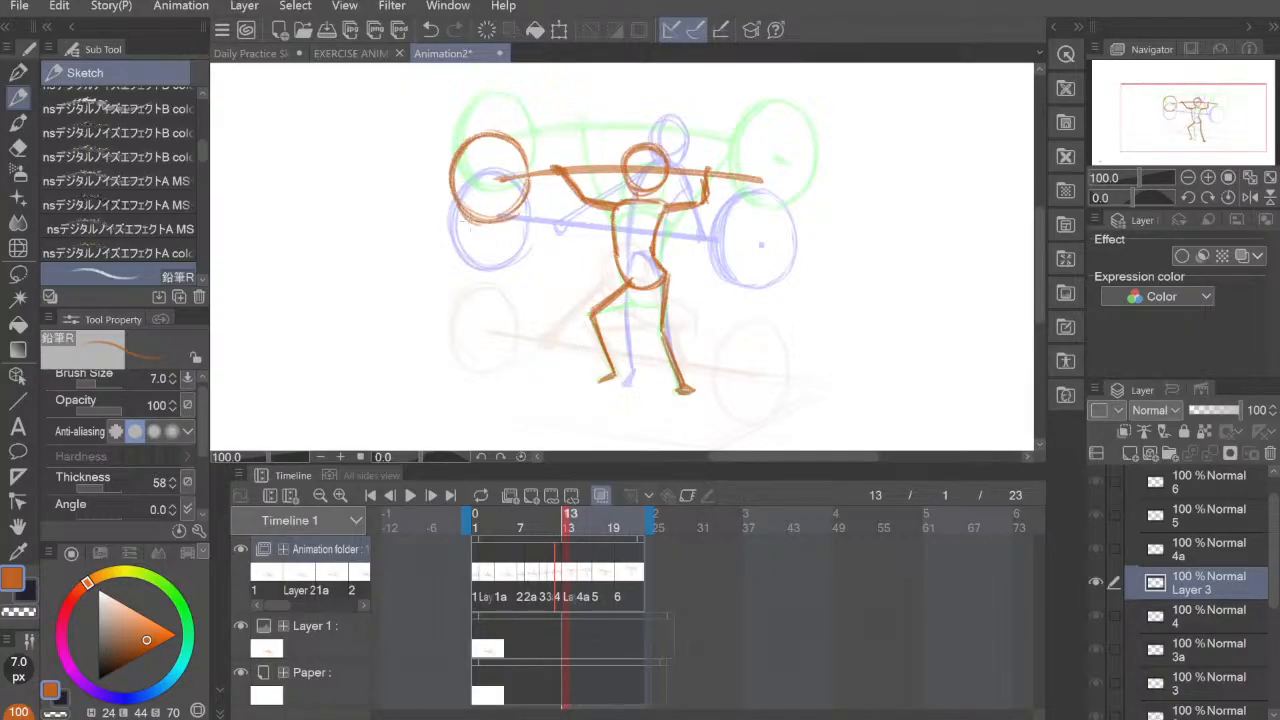
Step: Thicken the left plate's outline on the frame 13 cel and widen its right edge slightly
left_click_drag(463, 163, 456, 204)
left_click_drag(476, 136, 460, 210)
mouse_move(482, 166)
left_mouse_down()
mouse_move(462, 224)
mouse_move(461, 199)
left_mouse_up()
mouse_move(480, 140)
left_mouse_down()
mouse_move(462, 166)
mouse_move(462, 218)
left_mouse_up()
left_click_drag(466, 215, 491, 223)
mouse_move(517, 141)
left_mouse_down()
mouse_move(531, 165)
mouse_move(511, 214)
left_mouse_up()
mouse_move(532, 158)
left_mouse_down()
mouse_move(514, 211)
mouse_move(533, 191)
mouse_move(510, 138)
mouse_move(532, 197)
left_mouse_up()
left_click_drag(460, 151, 492, 131)
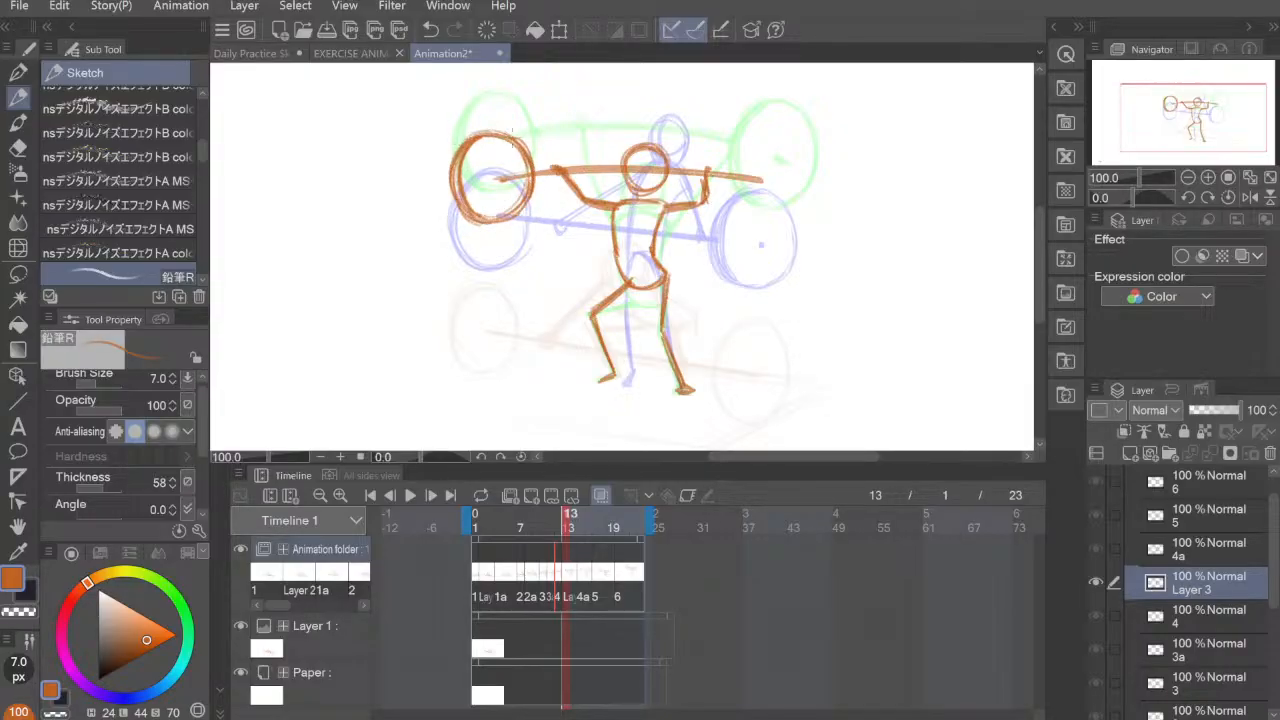
mouse_move(462, 208)
left_mouse_down()
mouse_move(500, 226)
mouse_move(530, 192)
left_mouse_up()
Step: Draw the right weight plate around the bar's end on the frame 13 cel and erase the bar inside it, leaving a centre dot
left_click_drag(759, 180, 771, 184)
mouse_move(740, 142)
left_mouse_down()
mouse_move(728, 206)
mouse_move(740, 218)
mouse_move(718, 210)
left_mouse_up()
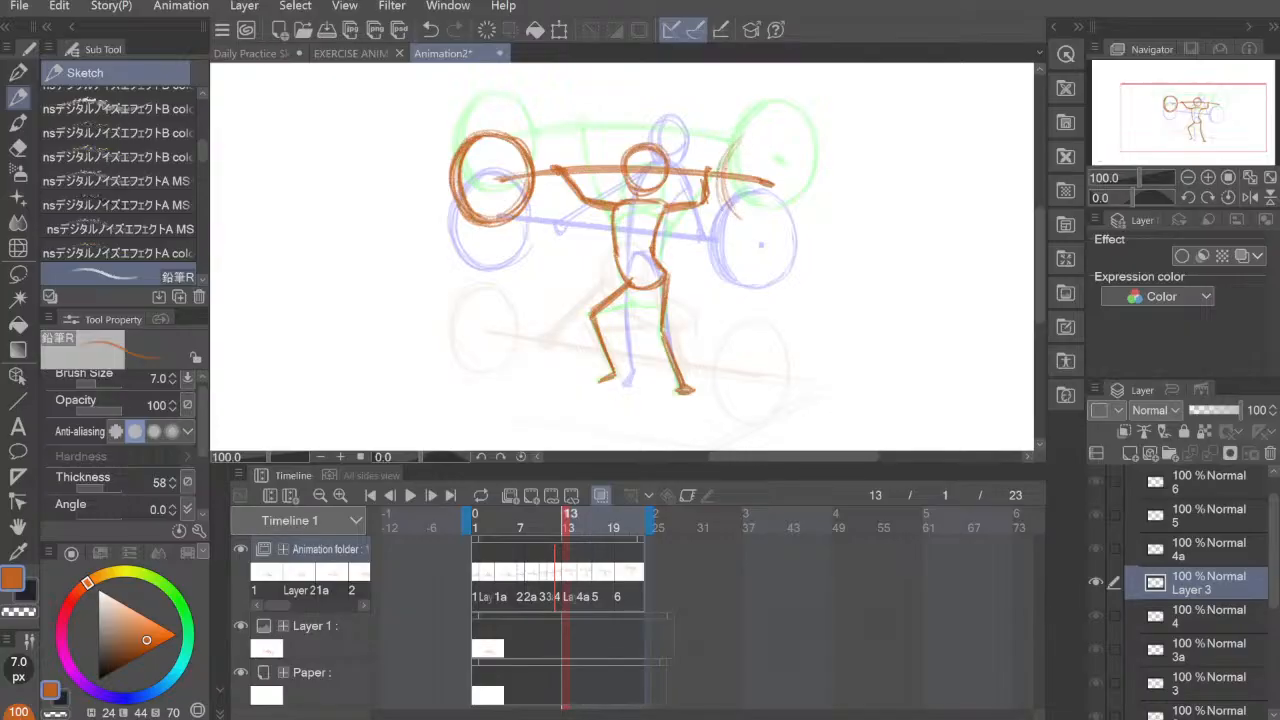
mouse_move(720, 166)
left_mouse_down()
mouse_move(784, 136)
mouse_move(798, 204)
left_mouse_up()
mouse_move(756, 140)
left_mouse_down()
mouse_move(723, 207)
mouse_move(770, 218)
mouse_move(728, 150)
mouse_move(782, 222)
left_mouse_up()
mouse_move(780, 142)
left_mouse_down()
mouse_move(792, 218)
mouse_move(734, 150)
left_mouse_up()
mouse_move(738, 146)
left_mouse_down()
mouse_move(726, 220)
mouse_move(736, 216)
left_mouse_up()
mouse_move(750, 138)
left_mouse_down()
mouse_move(728, 166)
mouse_move(730, 216)
left_mouse_up()
mouse_move(732, 160)
left_mouse_down()
mouse_move(728, 194)
mouse_move(722, 178)
mouse_move(734, 220)
left_mouse_up()
mouse_move(754, 142)
left_mouse_down()
mouse_move(766, 134)
mouse_move(798, 176)
mouse_move(796, 218)
mouse_move(744, 224)
mouse_move(730, 168)
mouse_move(774, 190)
mouse_move(756, 184)
mouse_move(768, 180)
left_mouse_up()
key("e")
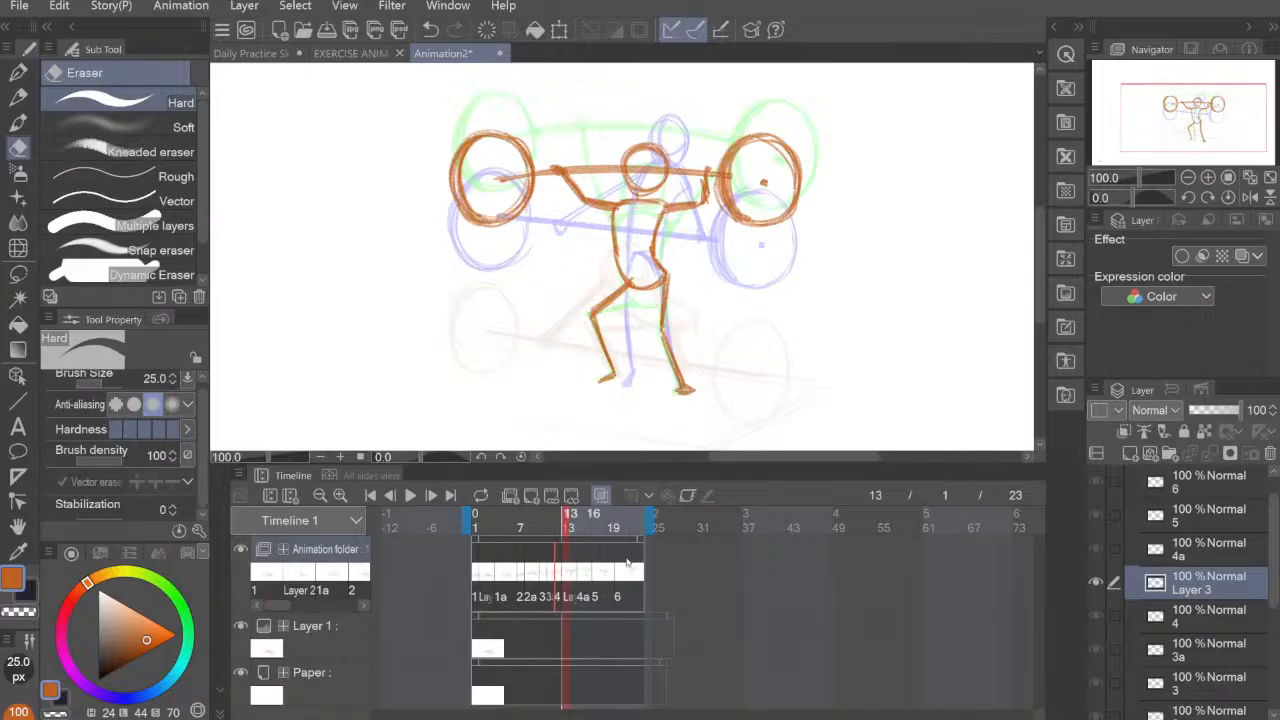
Step: Play back the animation and step through the cels from cel 1 to cel 1a to check the motion
left_click(410, 495)
left_click(410, 495)
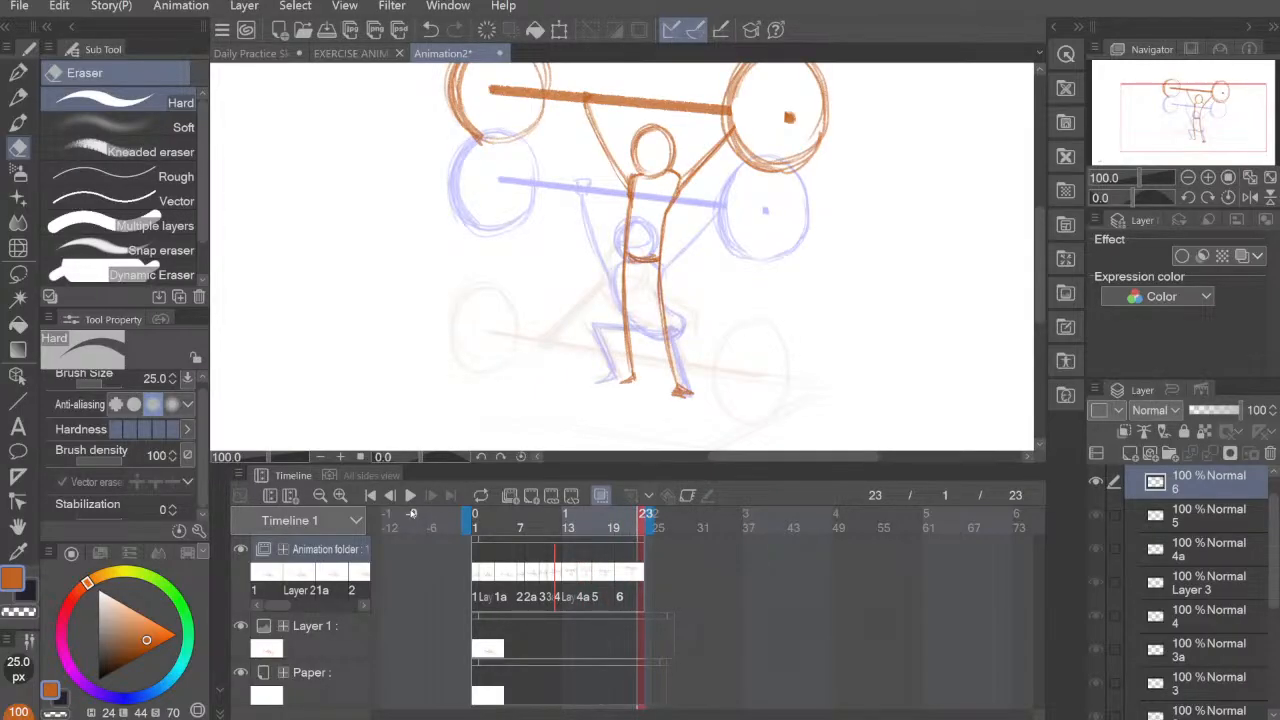
left_click(476, 580)
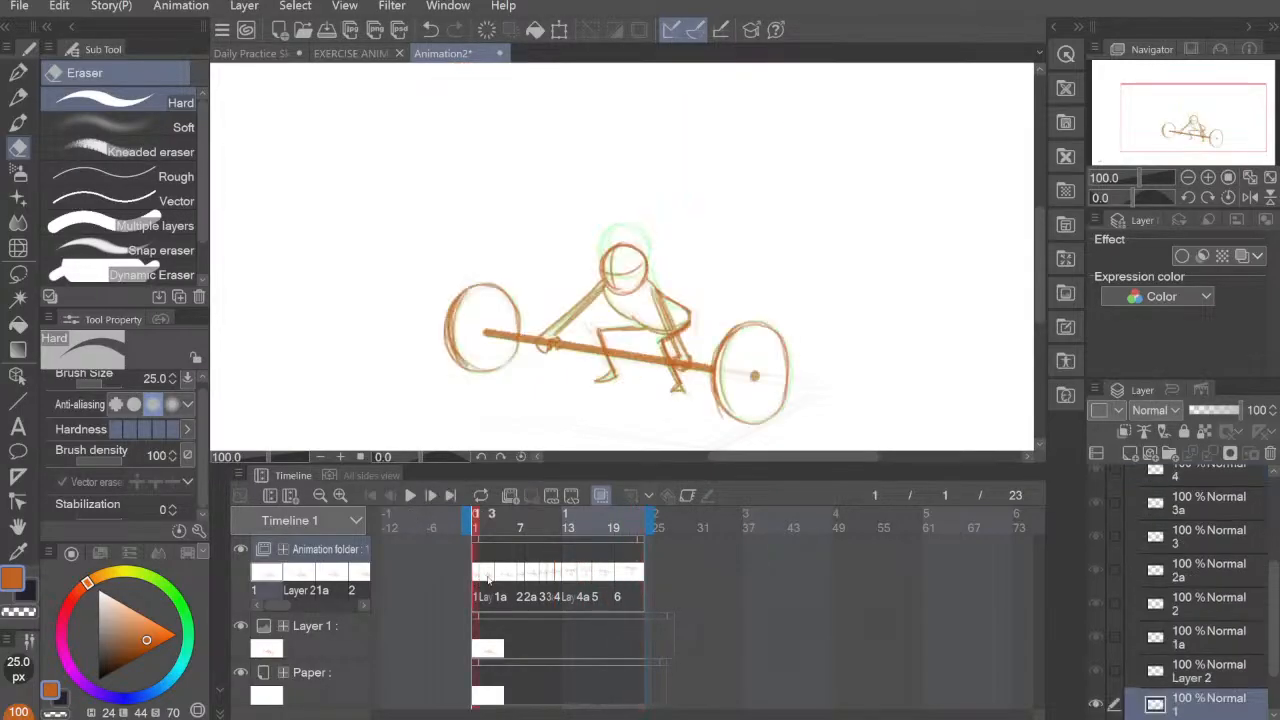
left_click(486, 577)
left_click(501, 580)
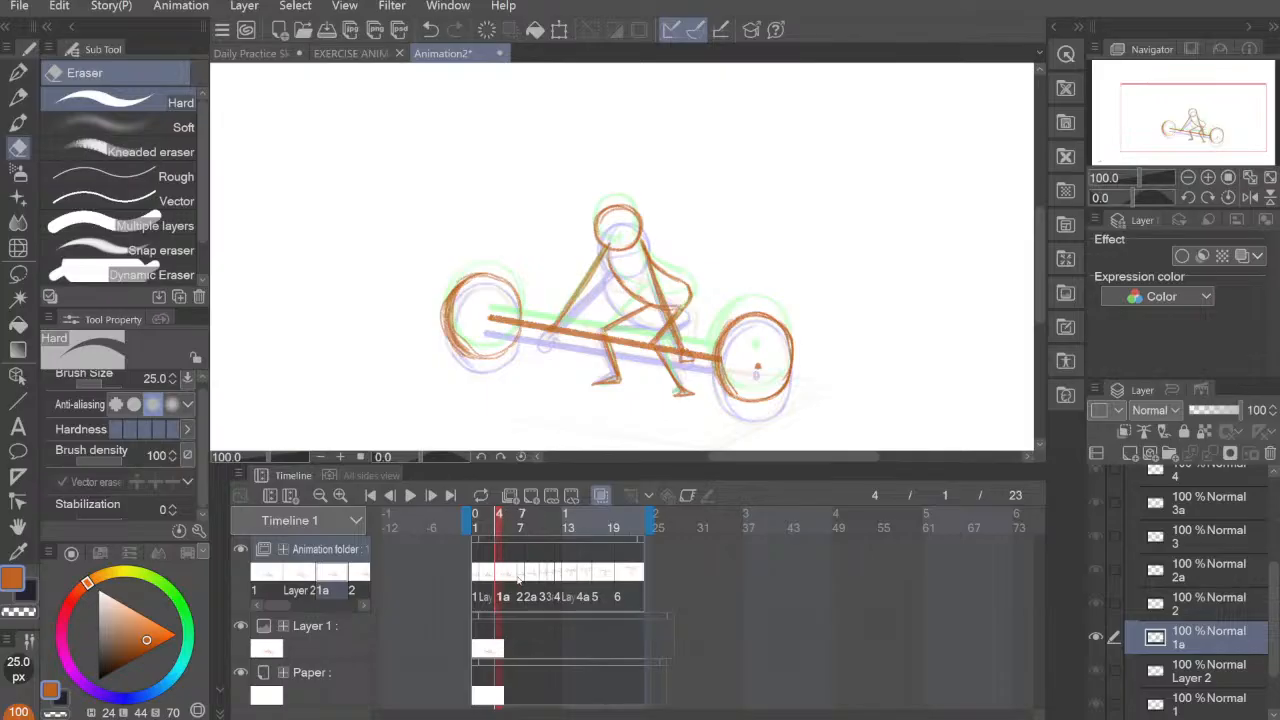
Step: Step through the cels from 1a to 4a and back to the frame 13 cel to compare the lift poses
left_click(521, 580)
left_click(533, 578)
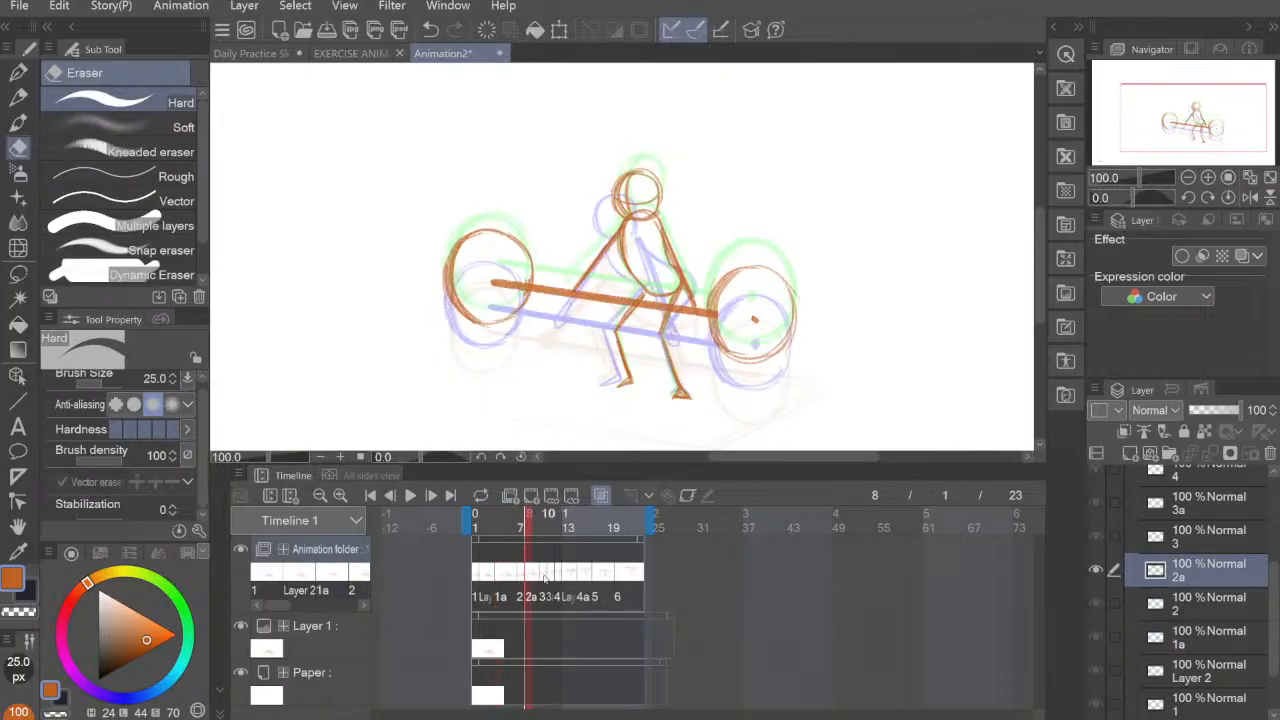
left_click(544, 578)
left_click(553, 577)
left_click(557, 577)
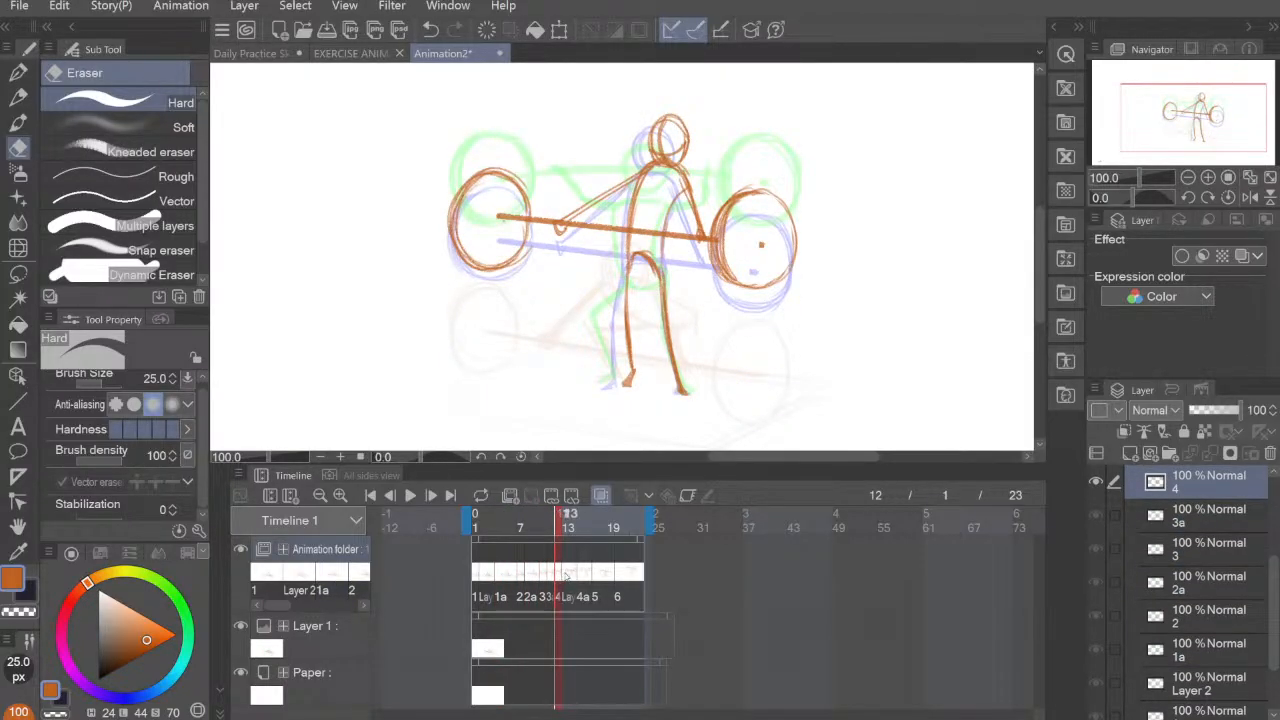
left_click(566, 577)
left_click(580, 577)
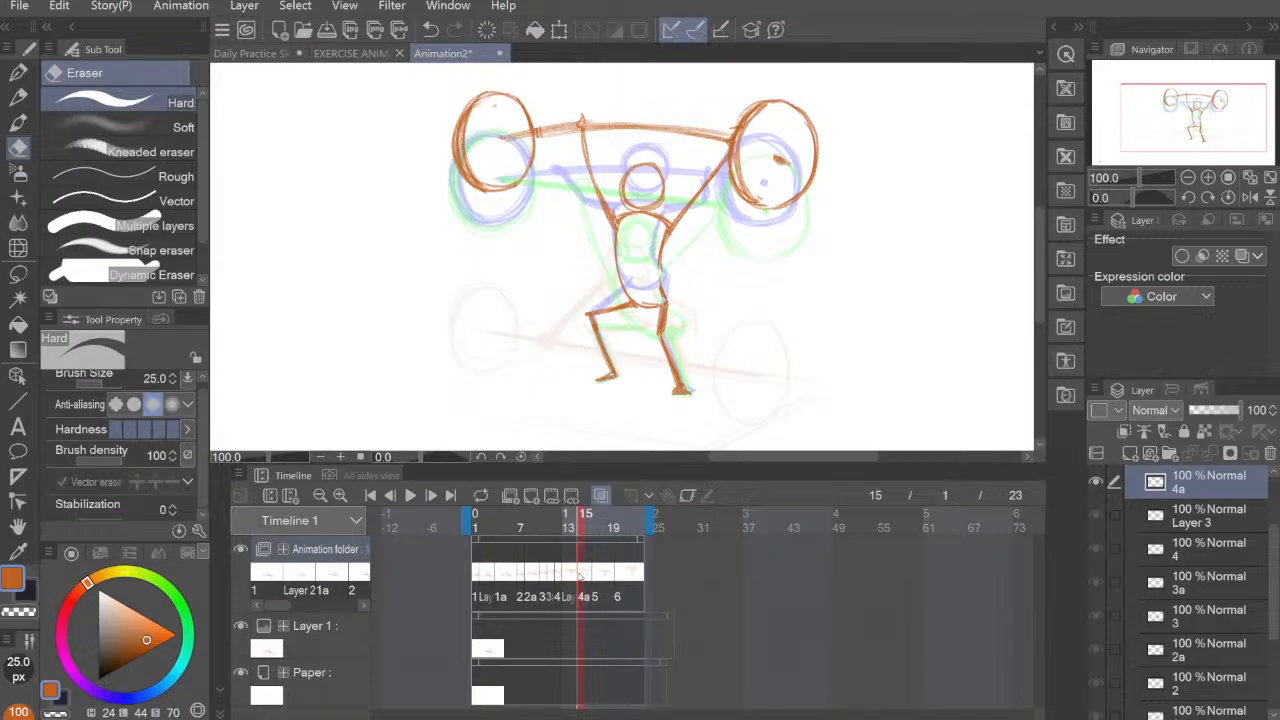
left_click(567, 576)
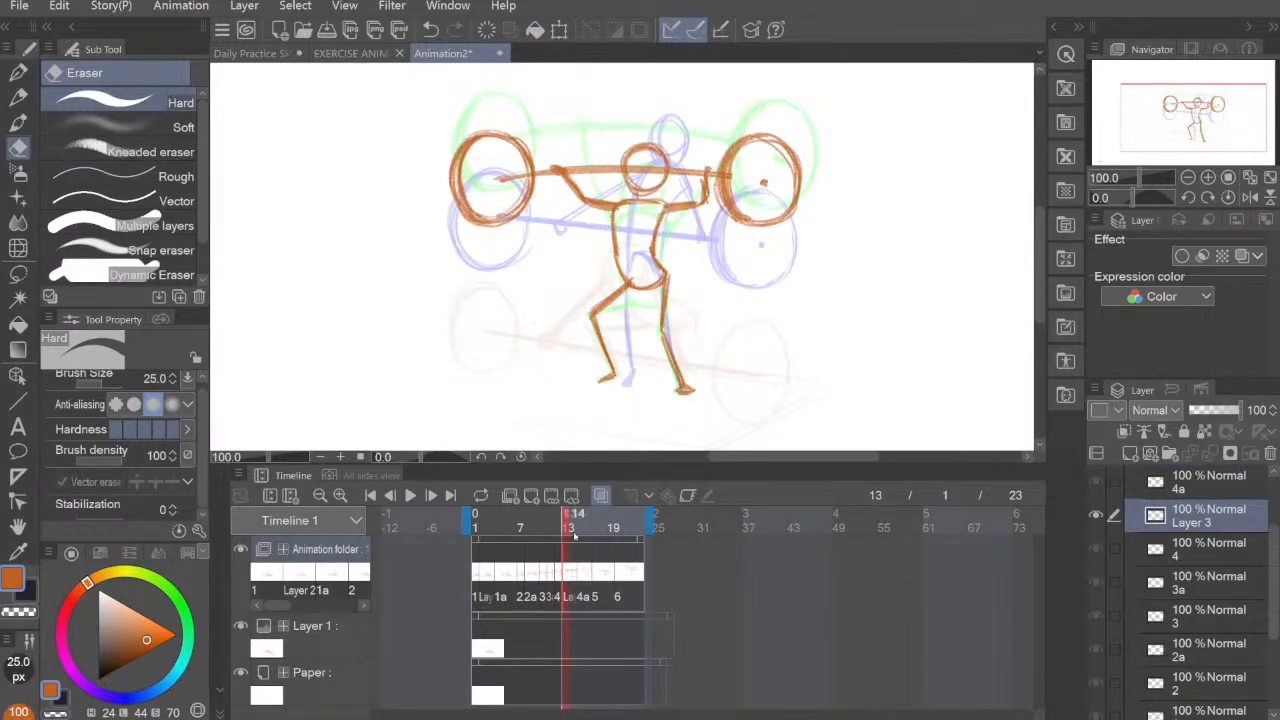
Step: Add a new empty cel at frame 14, try a pencil stroke beside the figure and undo it
left_click(532, 496)
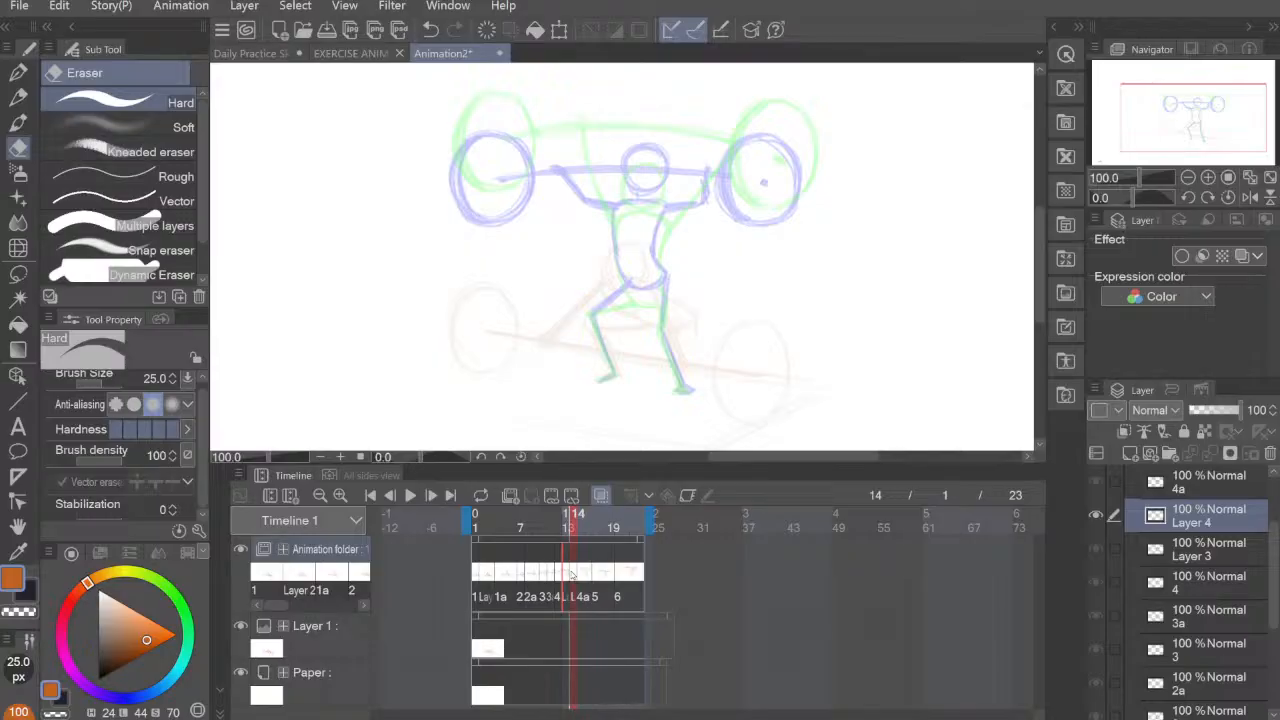
left_click(18, 97)
mouse_move(746, 241)
left_mouse_down()
mouse_move(757, 330)
mouse_move(848, 290)
left_mouse_up()
key("ctrl+z")
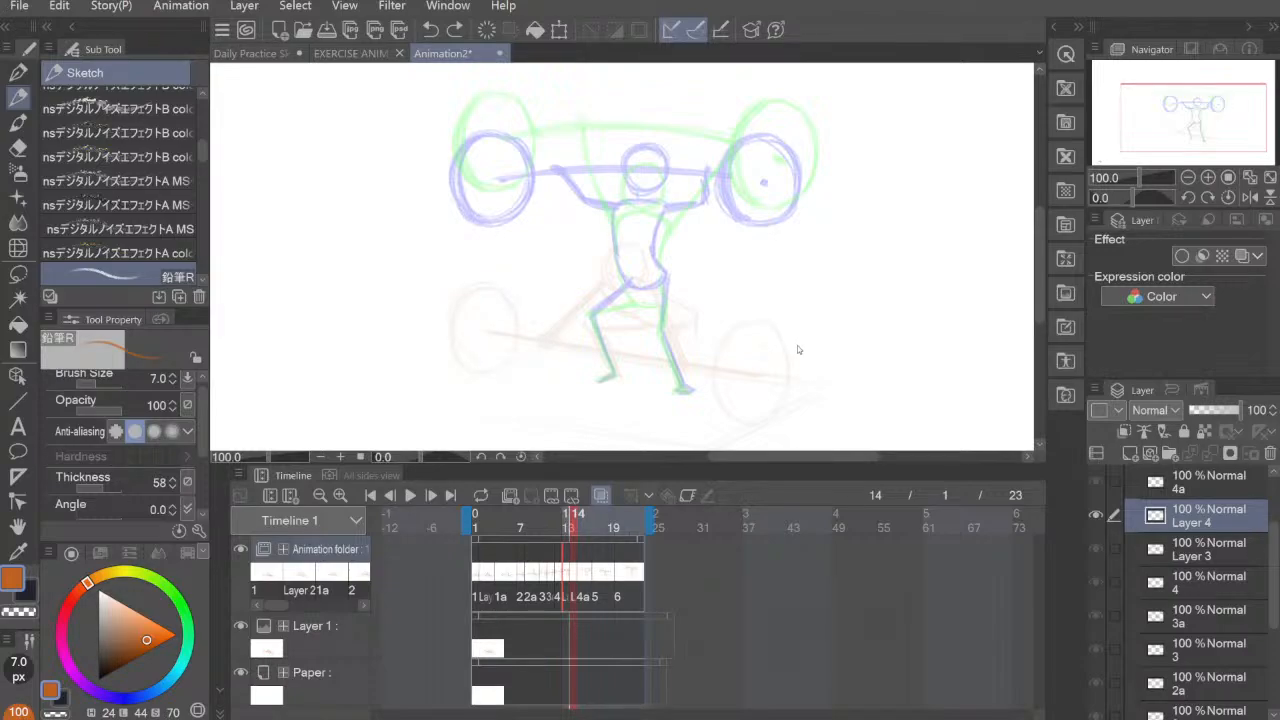
Step: Step back and forth through cels 4a, 5 and 6 and the empty frame 14 cel to judge the timing
left_click(583, 576)
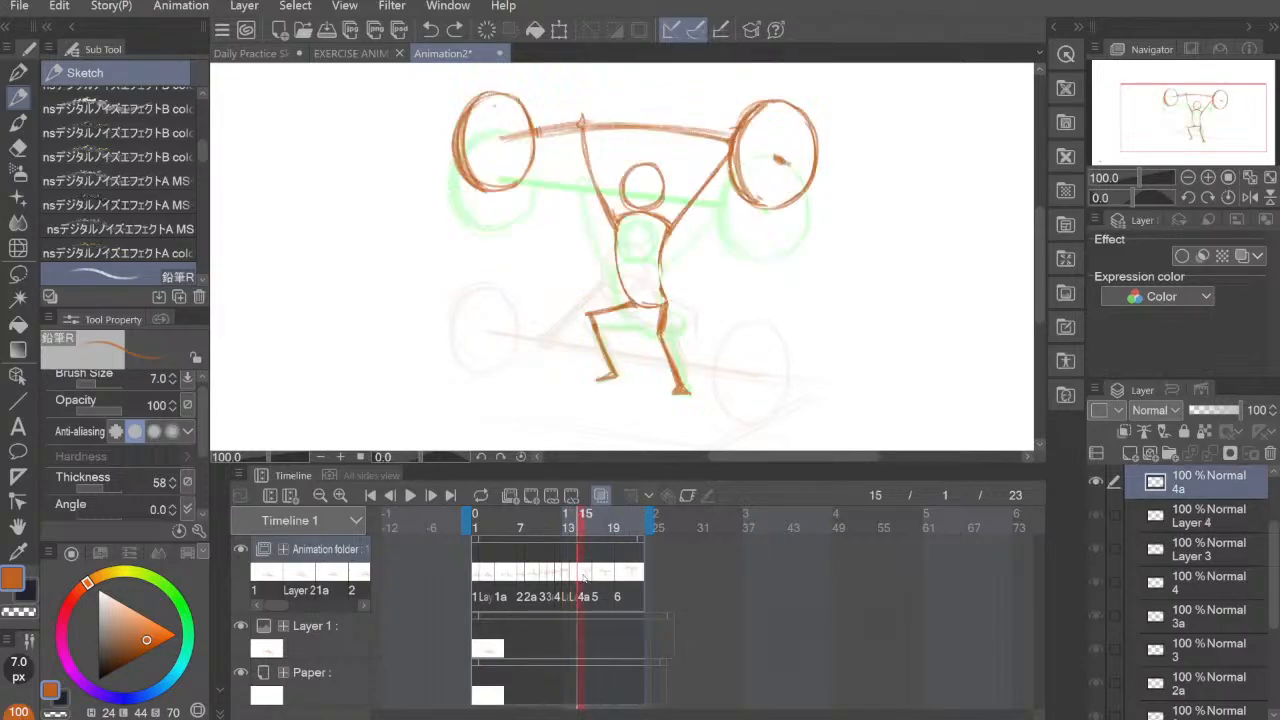
left_click(597, 577)
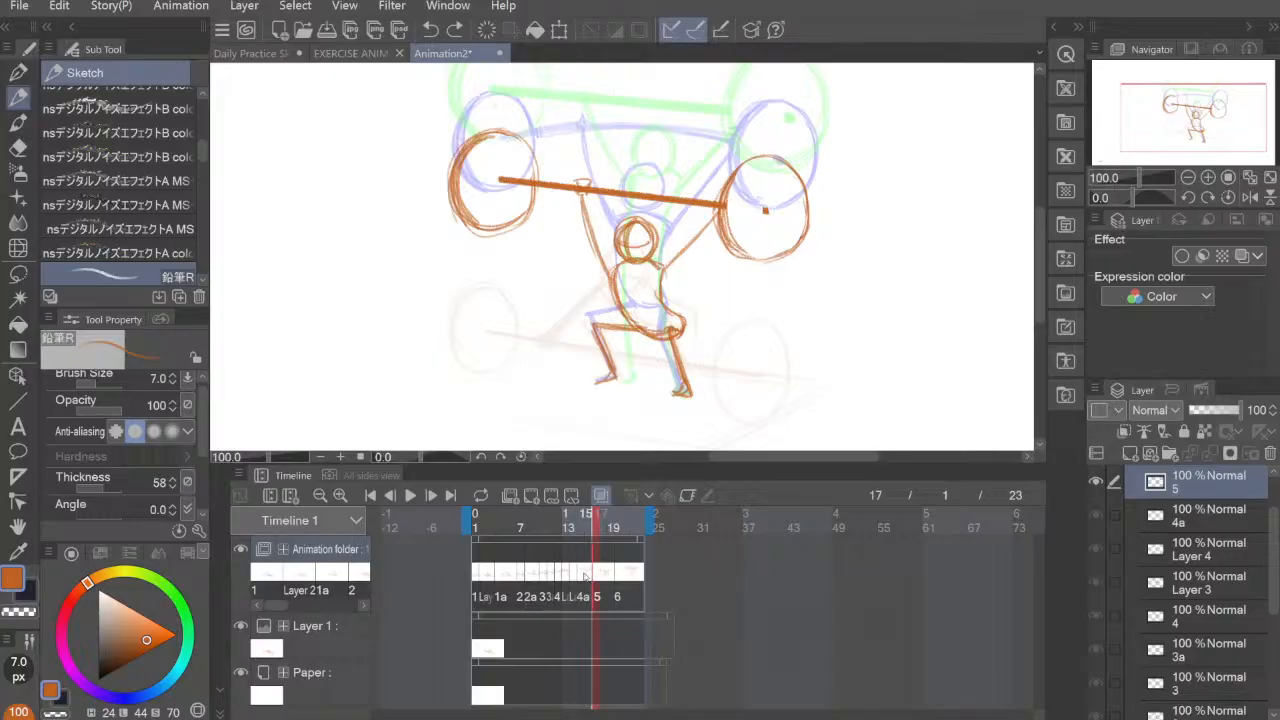
left_click(586, 576)
left_click(597, 577)
left_click(586, 576)
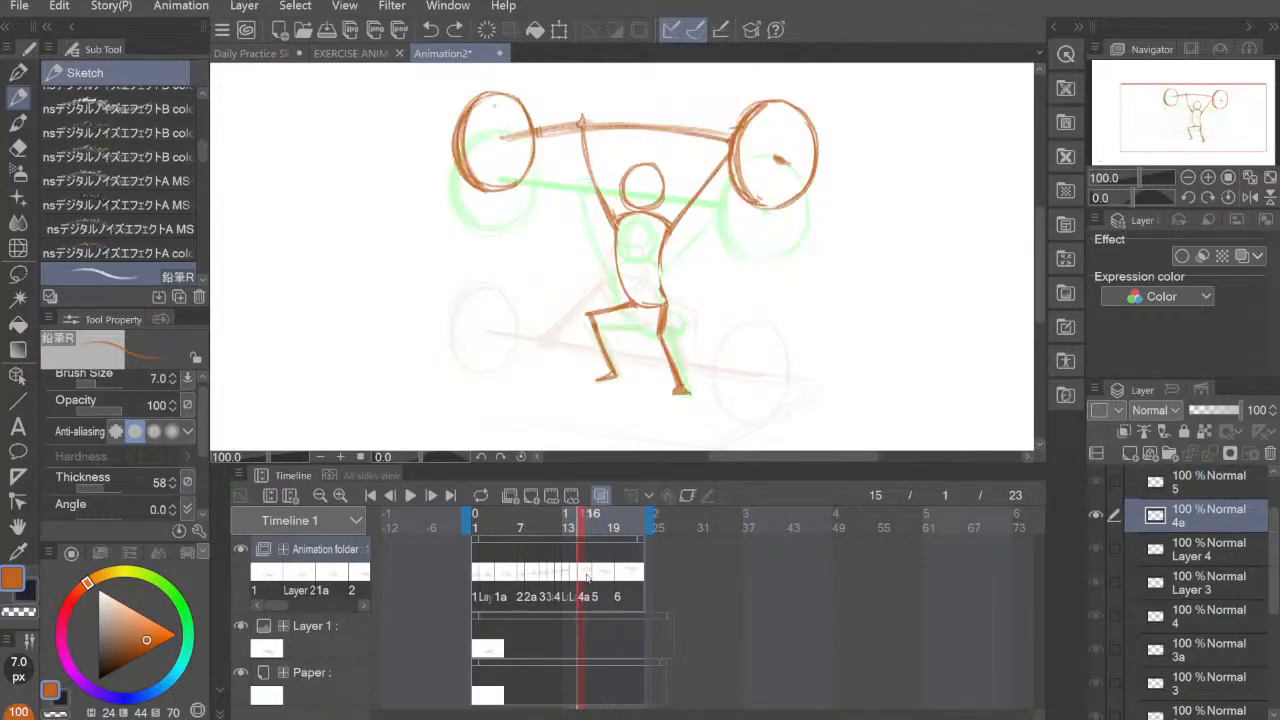
left_click(597, 577)
left_click(620, 579)
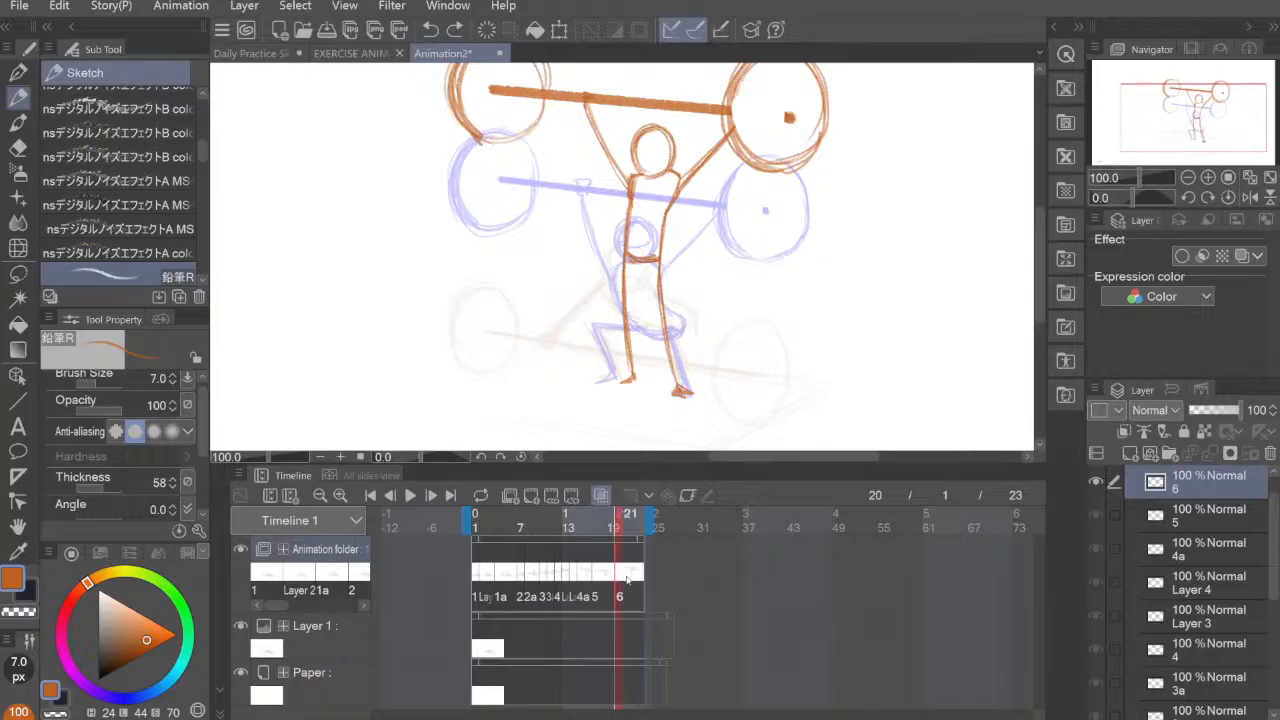
left_click(599, 582)
left_click(586, 577)
left_click(569, 578)
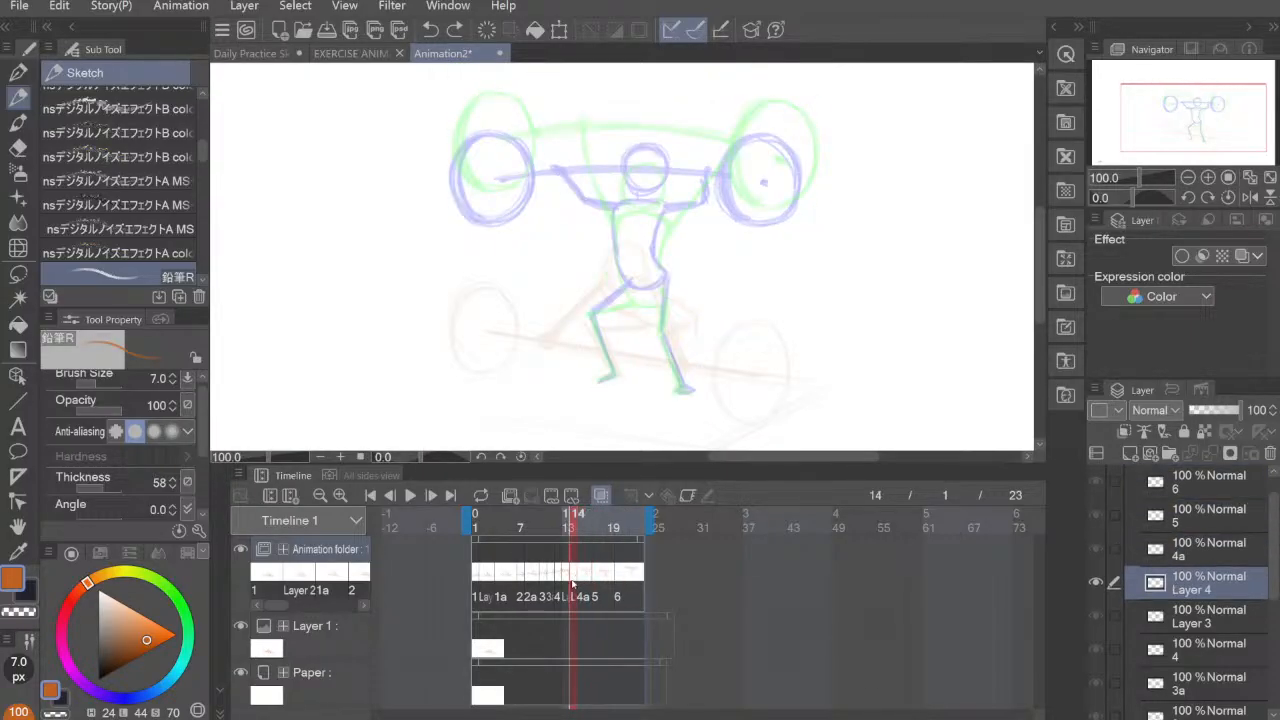
left_click(578, 578)
left_click(569, 578)
Step: Delete one frame from the timeline at frame 14, removing the empty cel from the sequence
left_click(238, 475)
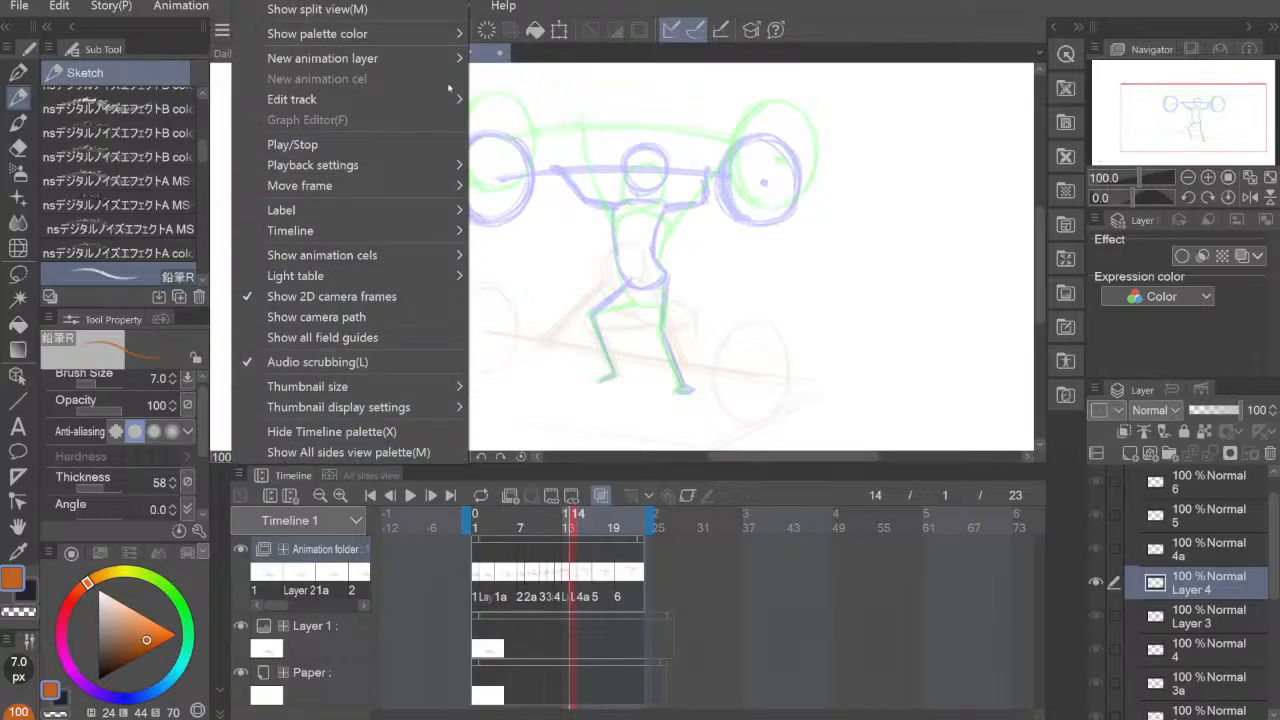
mouse_move(405, 229)
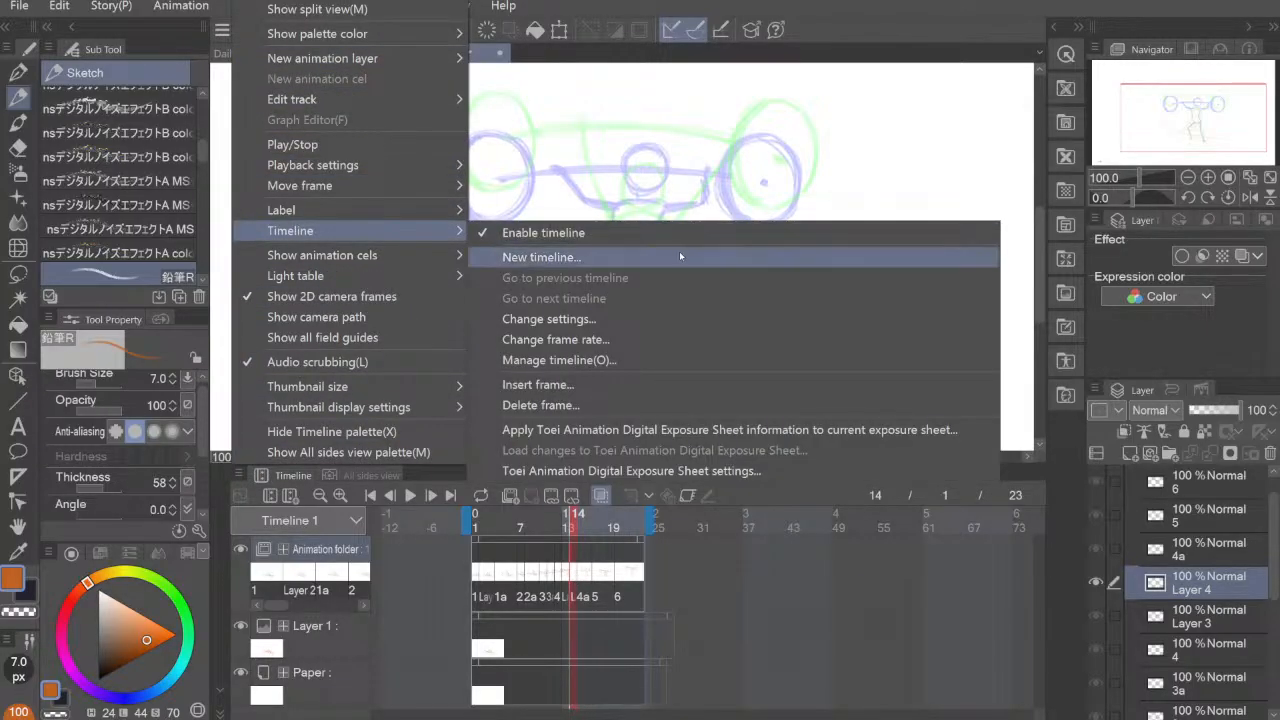
left_click(650, 405)
left_click(742, 334)
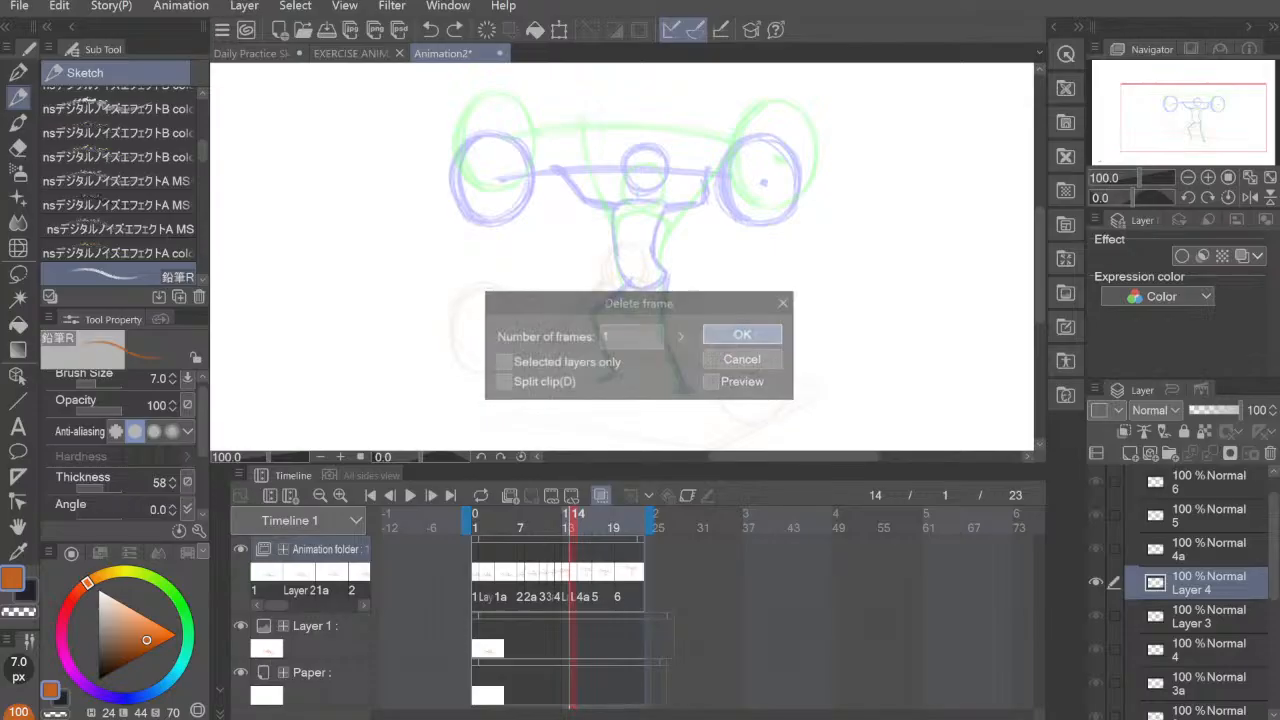
left_click(567, 576)
left_click(573, 576)
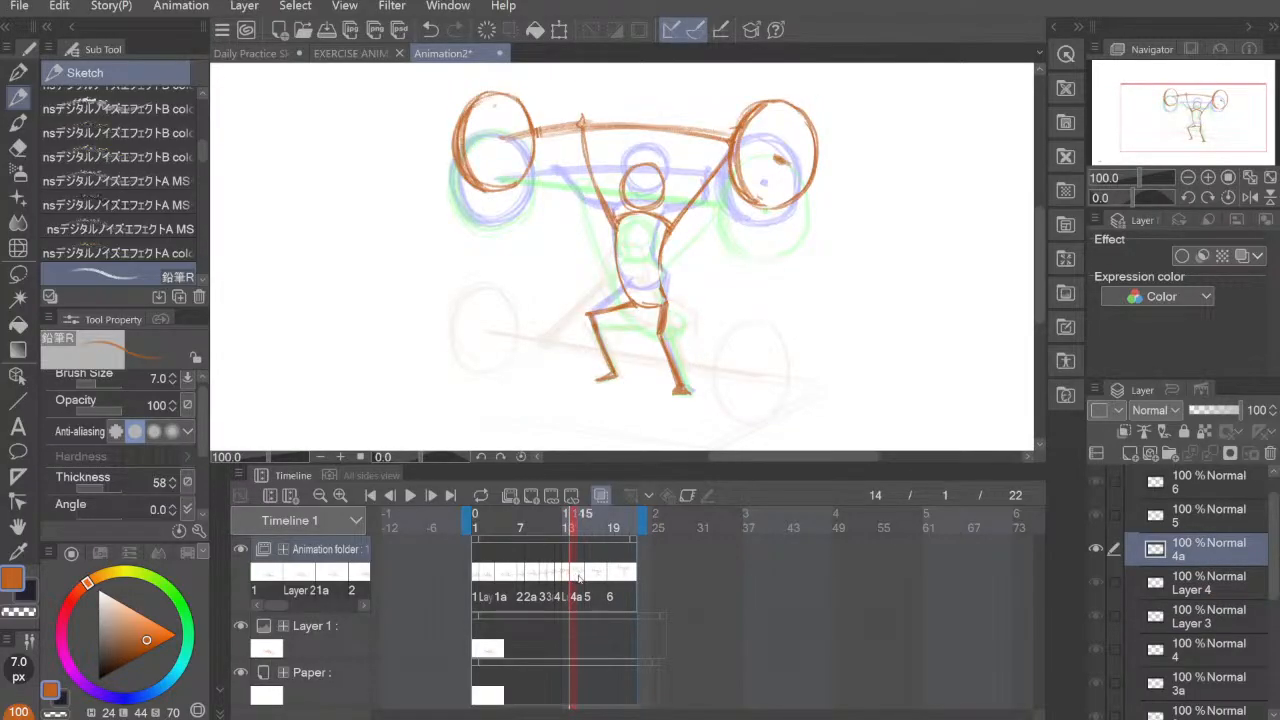
Step: Retime the later poses so that cel 5 starts at frame 15 and cel 6 starts at frame 18
left_click(591, 576)
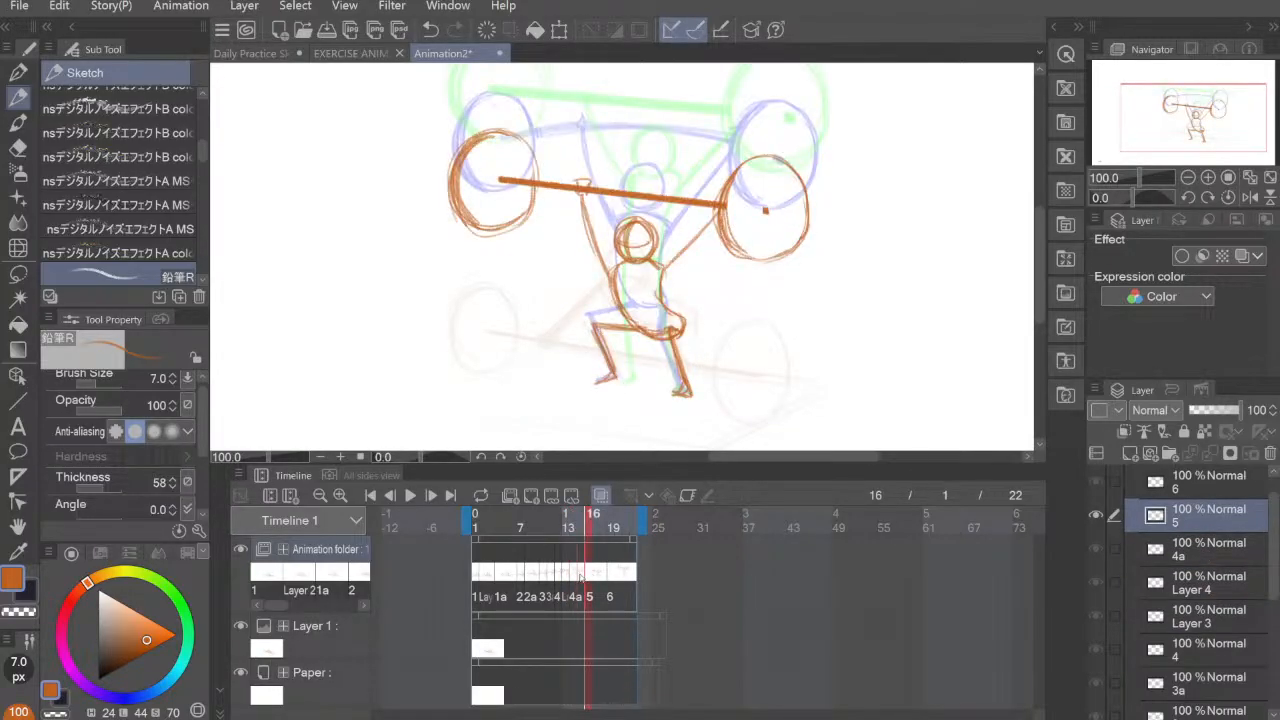
left_click(583, 574)
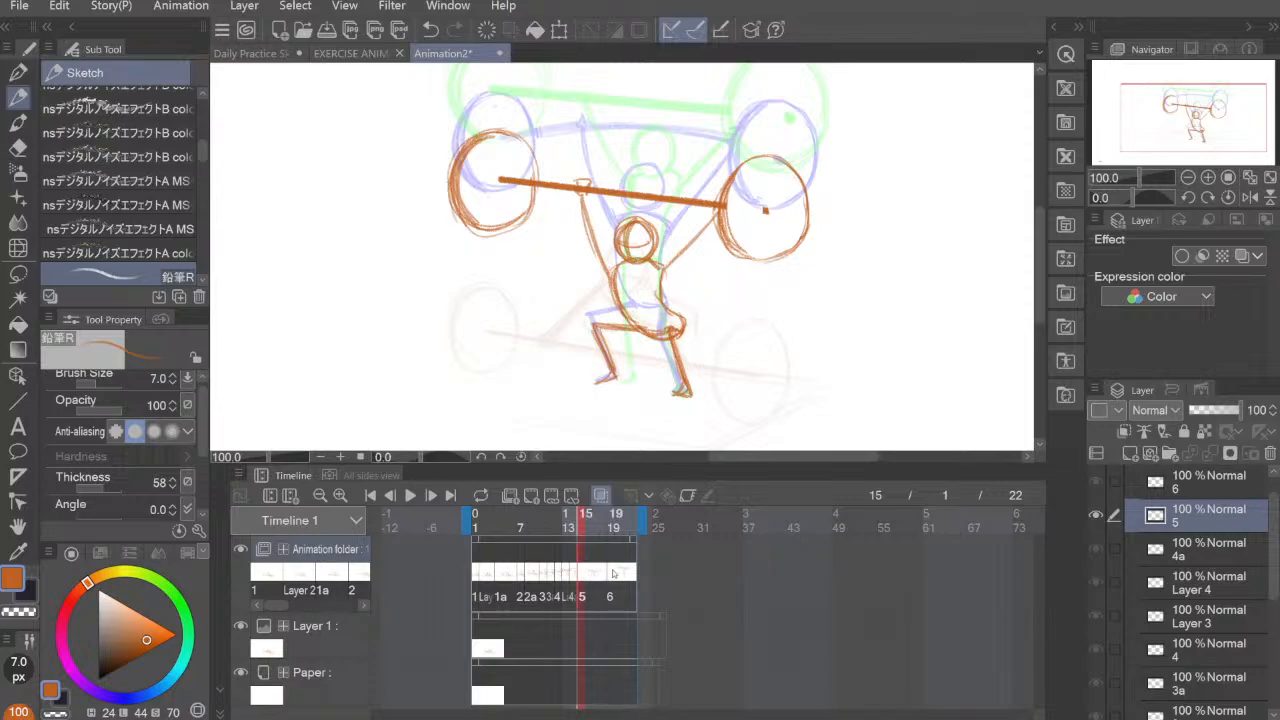
left_click(615, 576)
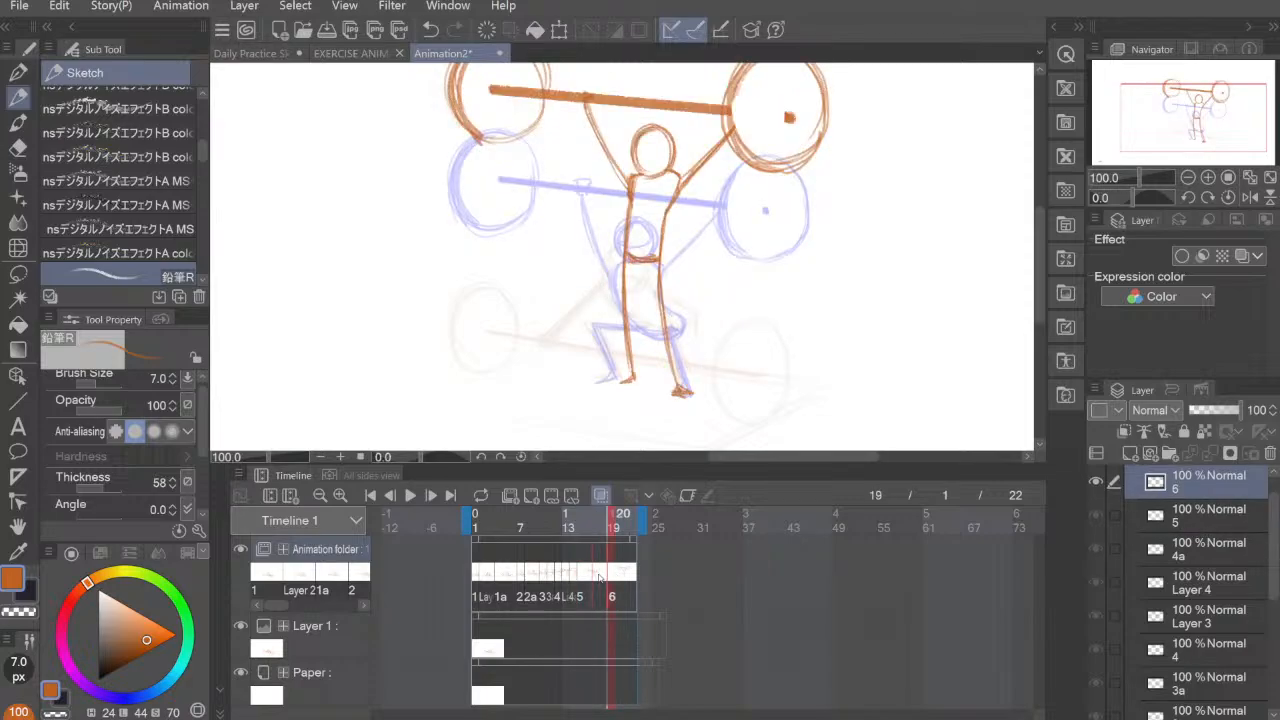
left_click(614, 575)
left_click(600, 575)
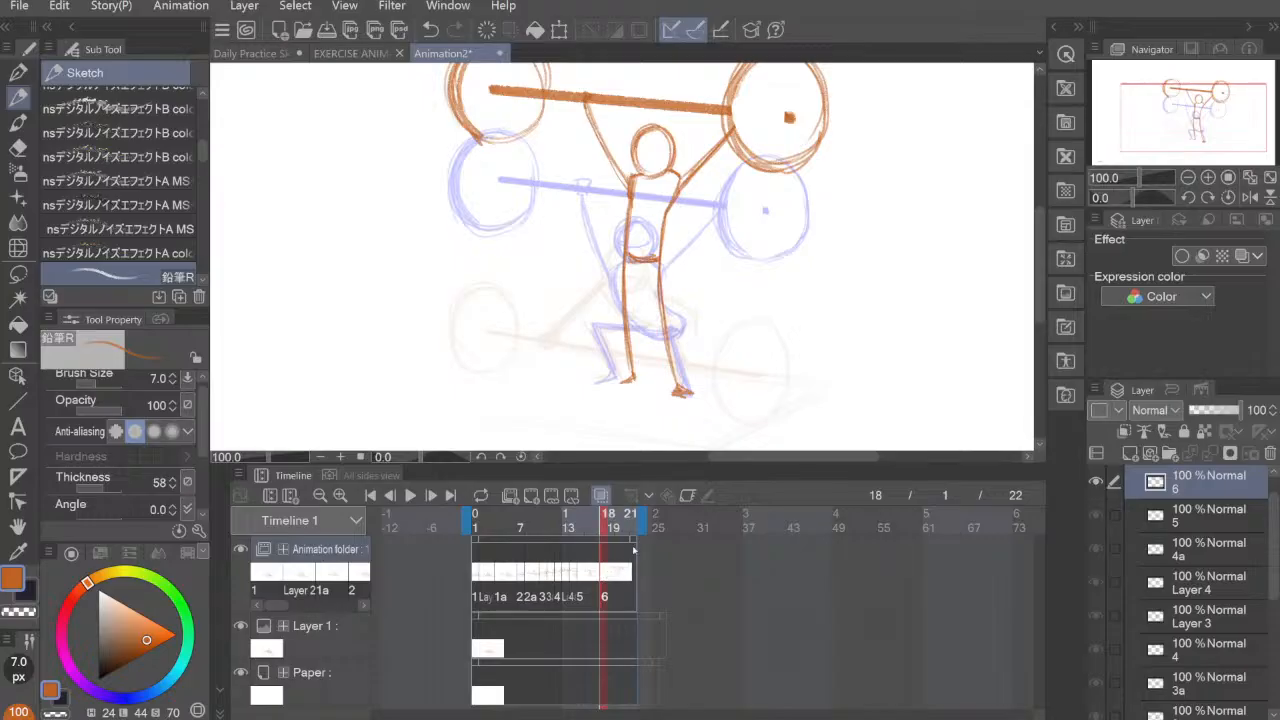
Step: Shorten the animation folder's clip and the timeline's playback range to end at frame 20
left_click(636, 538)
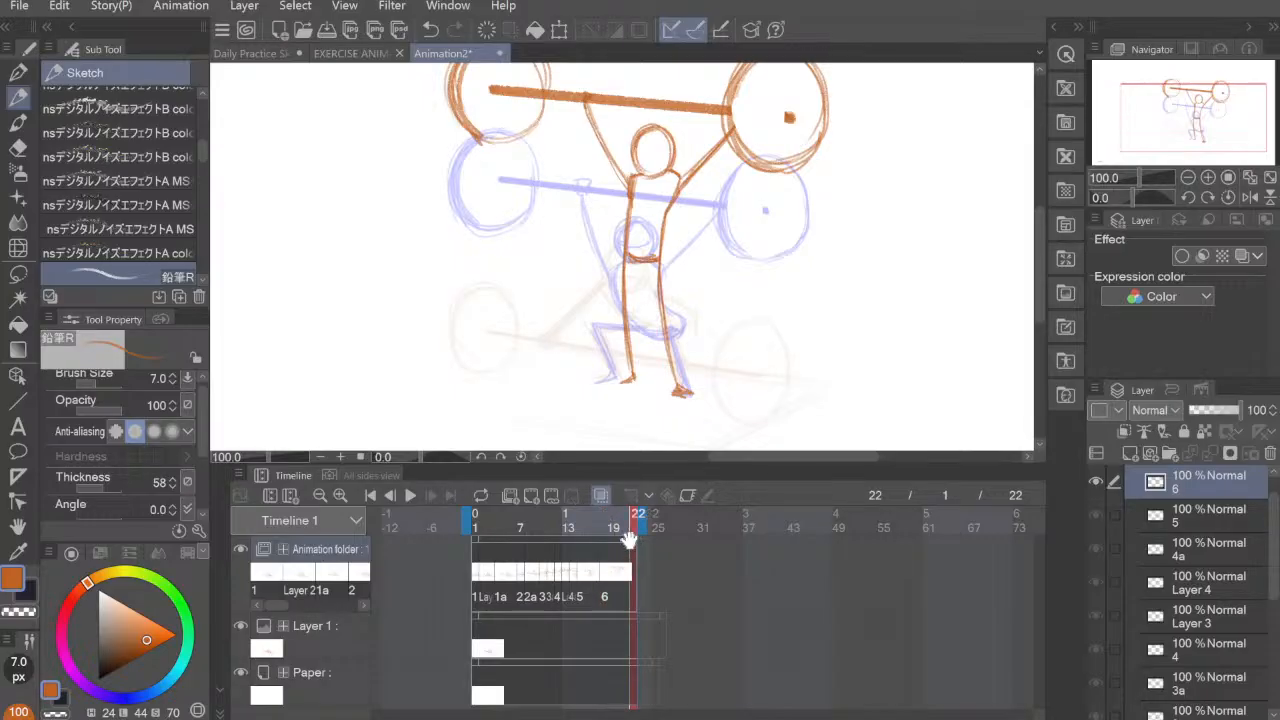
left_click_drag(636, 540, 621, 540)
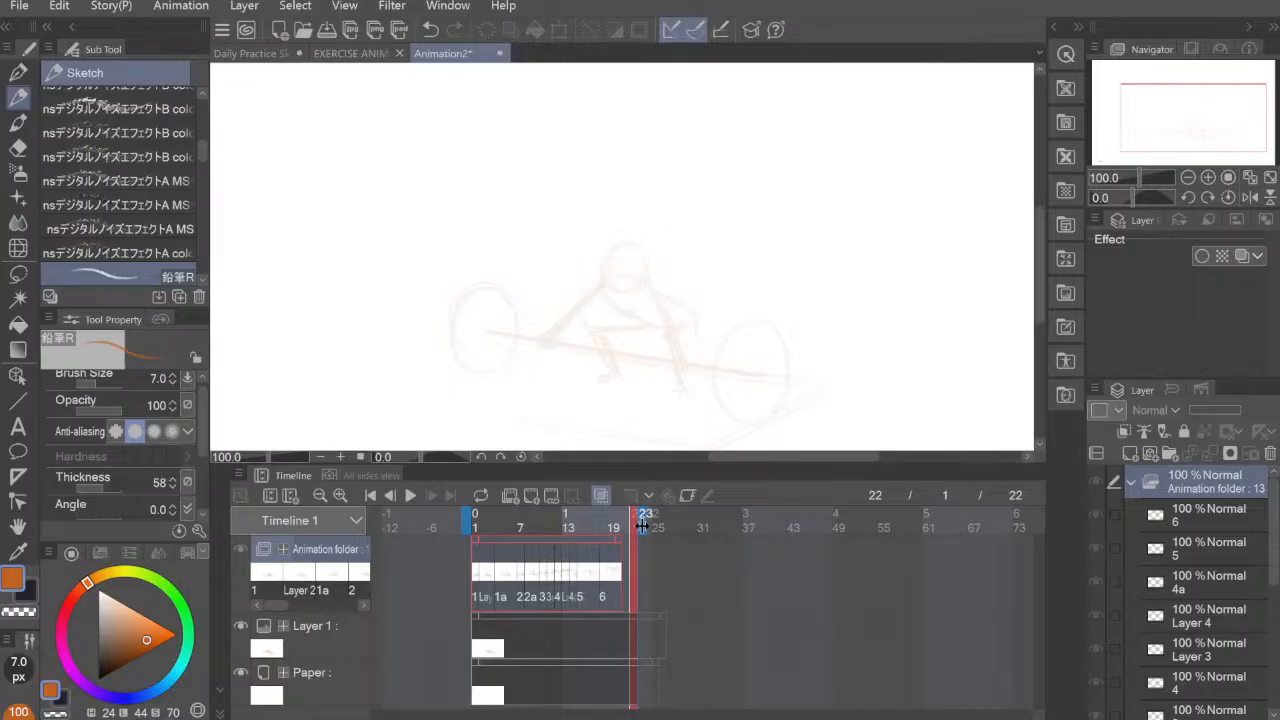
left_click(647, 521)
left_click(628, 524)
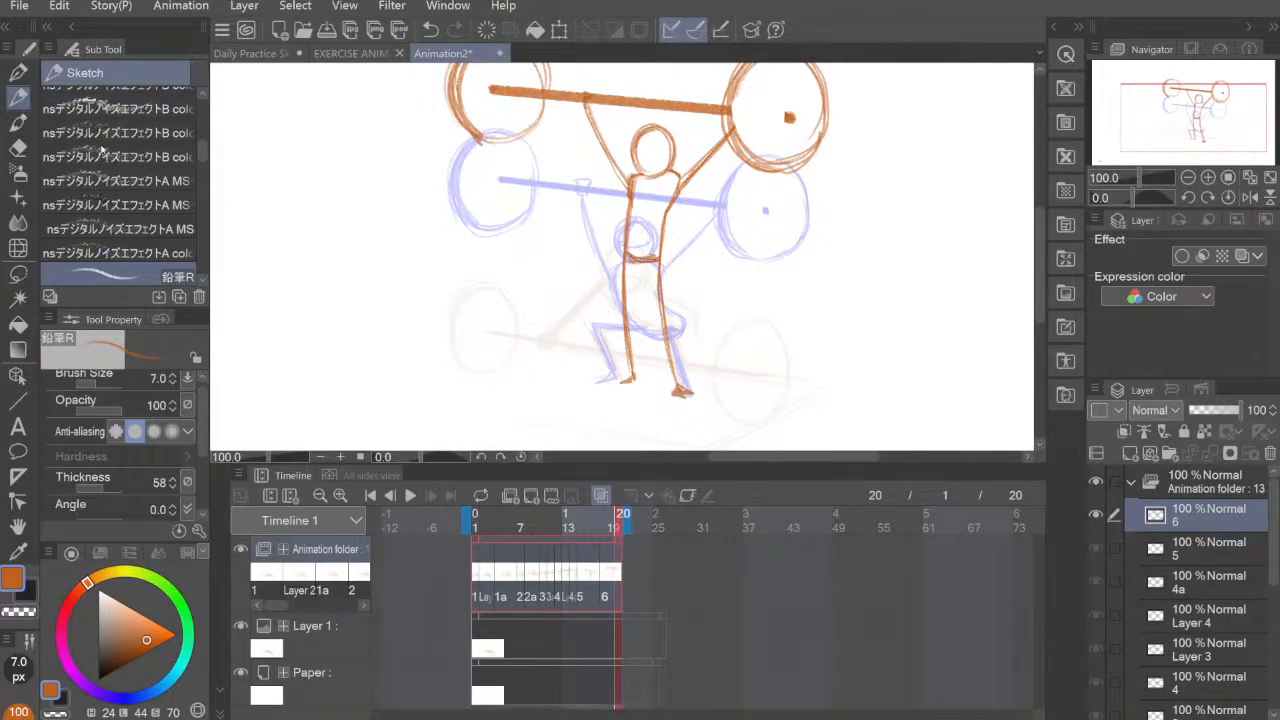
Step: Add a new empty cel at frame 16, between cel 5 and cel 6
left_click(590, 580)
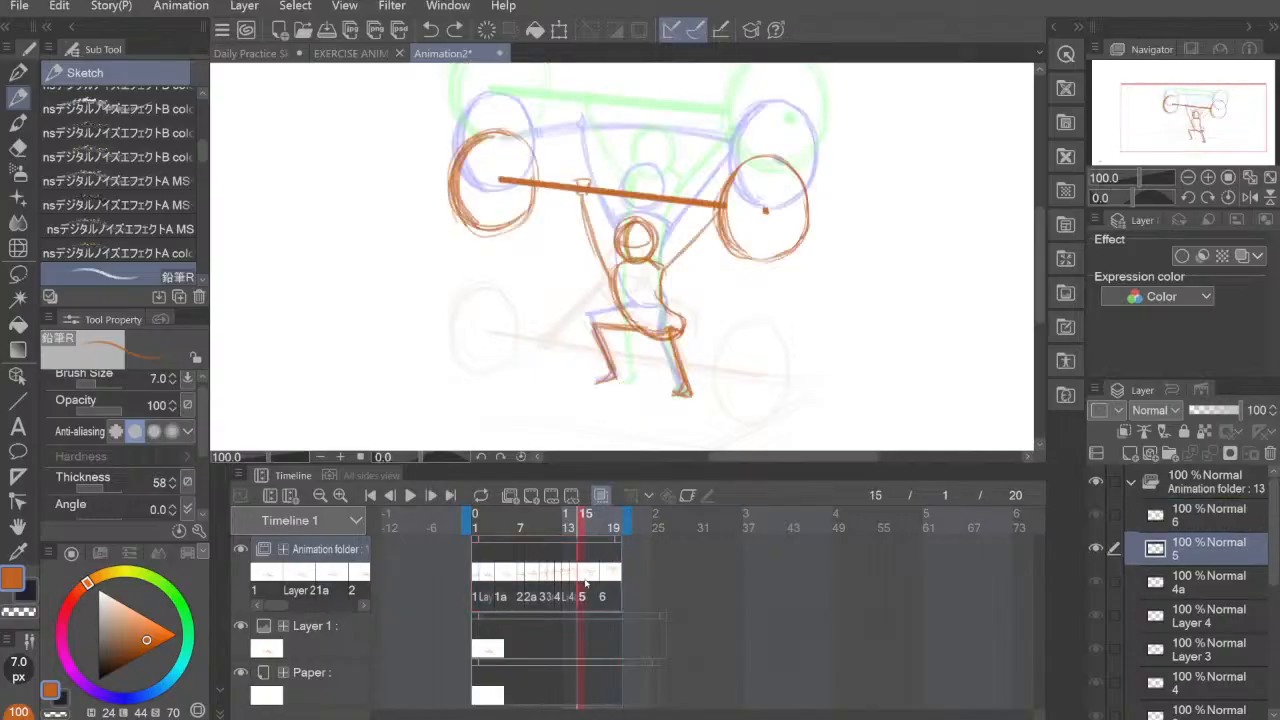
left_click(587, 513)
left_click(551, 497)
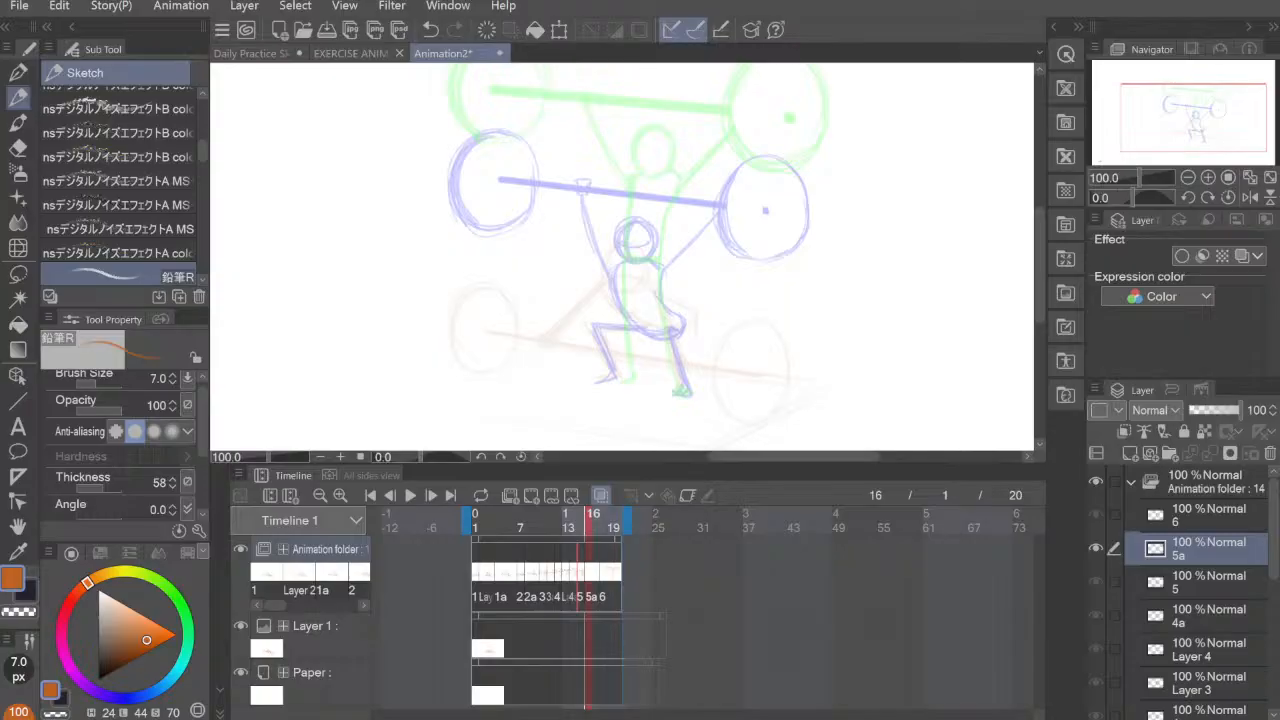
Step: Compare cels 4a and 5 with the empty cel at frame 16, and assign cel 4a to frame 16 instead
left_click(580, 574)
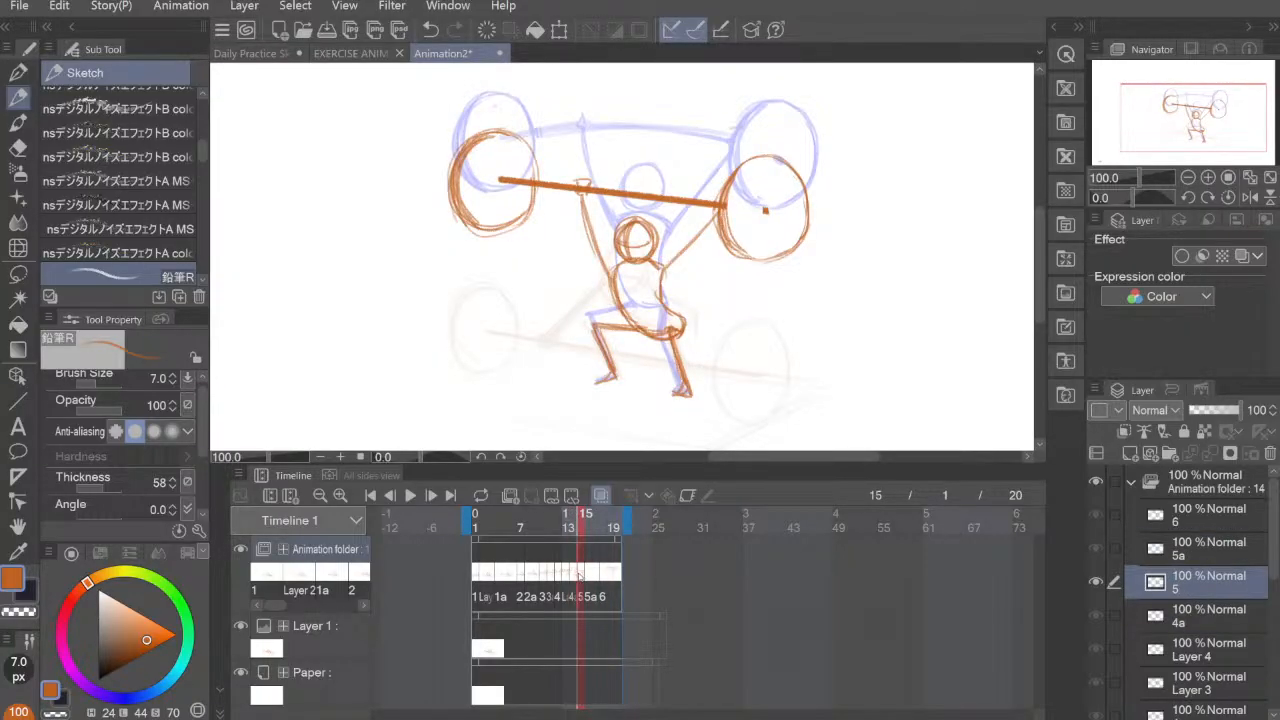
left_click(574, 576)
left_click(581, 576)
left_click(575, 576)
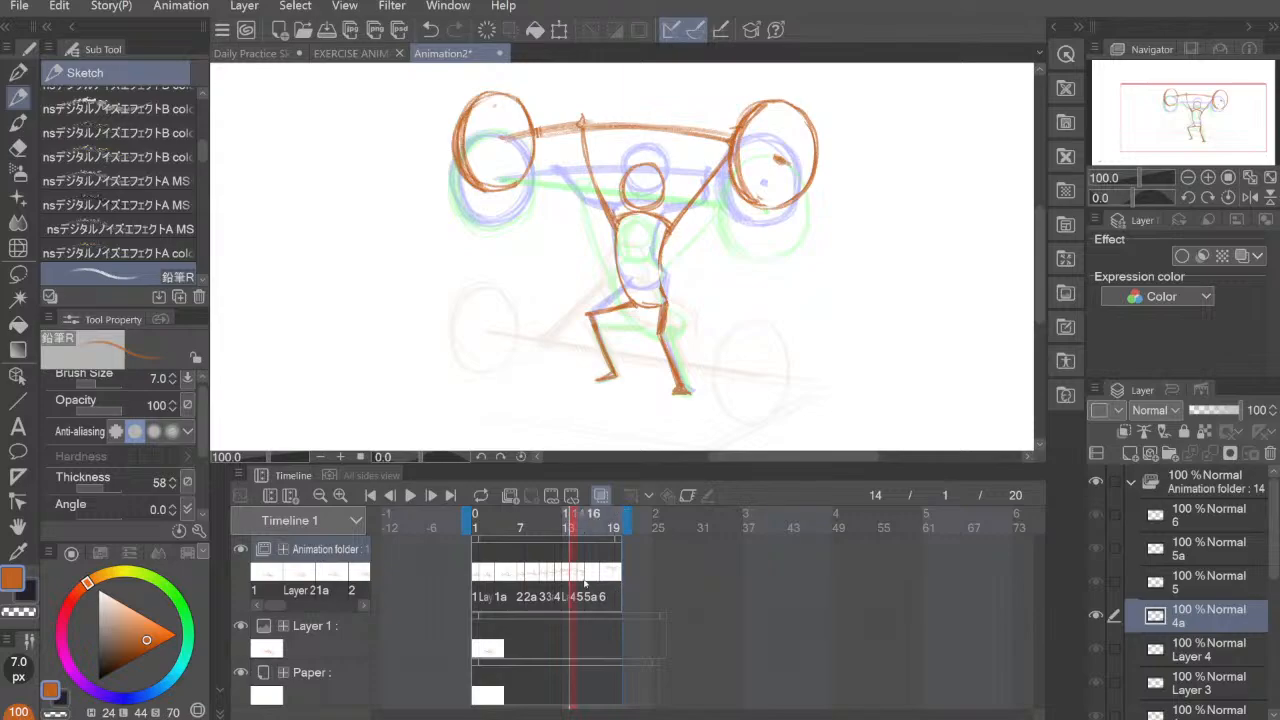
left_click(589, 576)
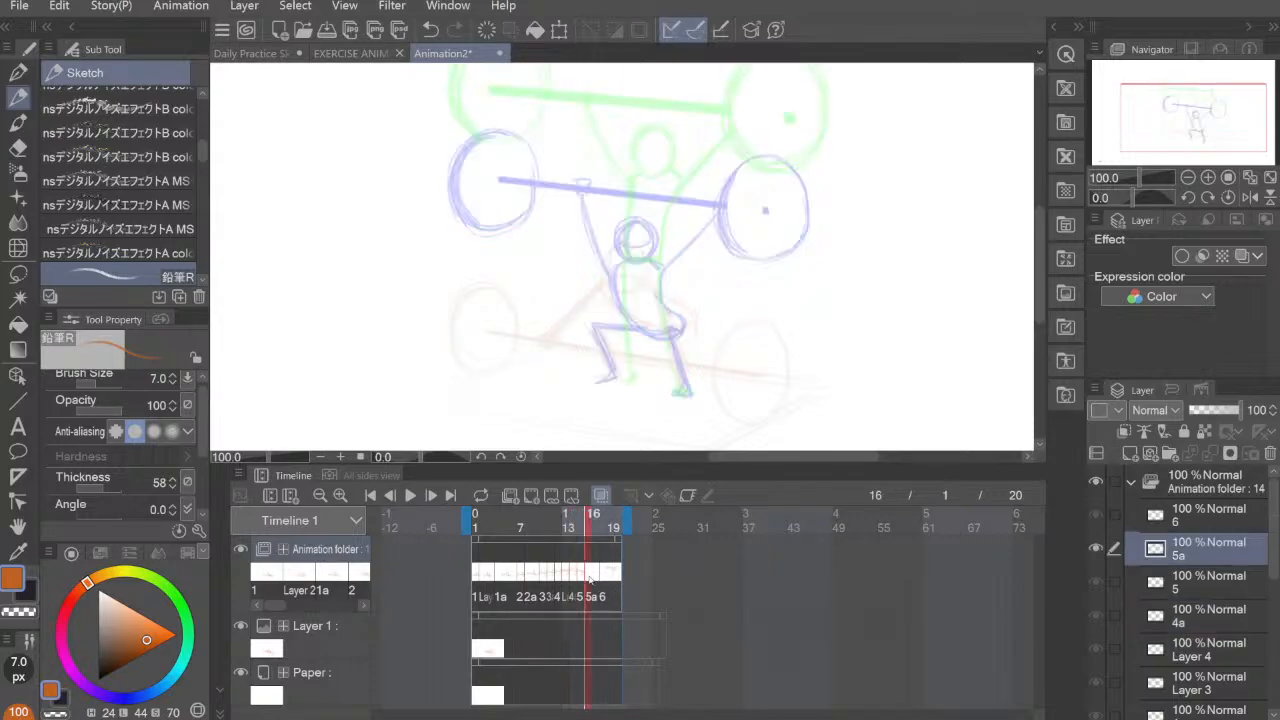
left_click(238, 476)
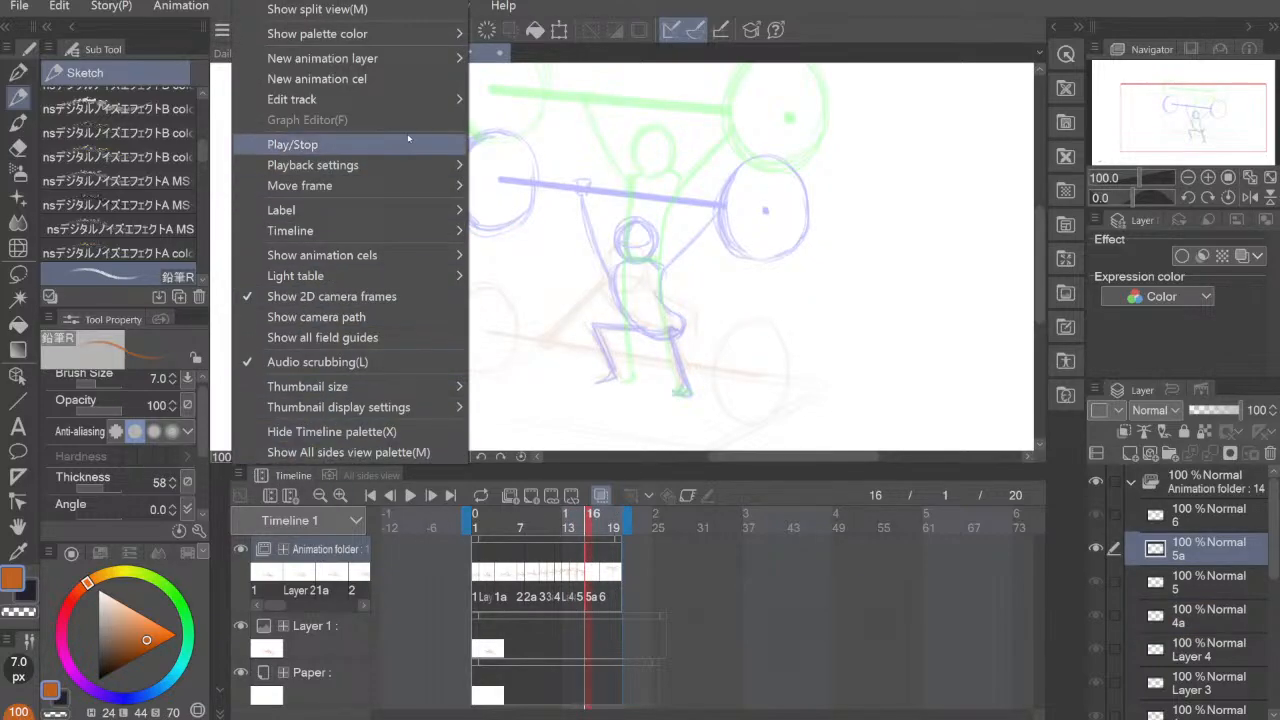
mouse_move(420, 99)
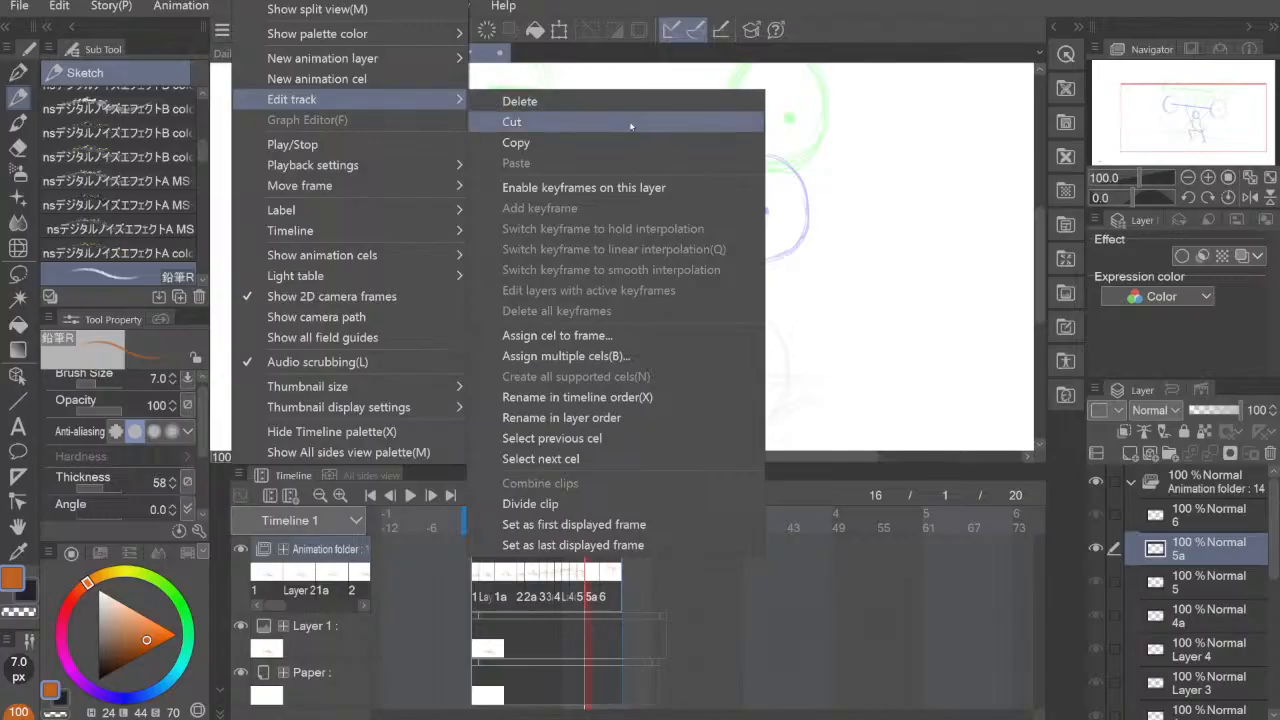
left_click(557, 336)
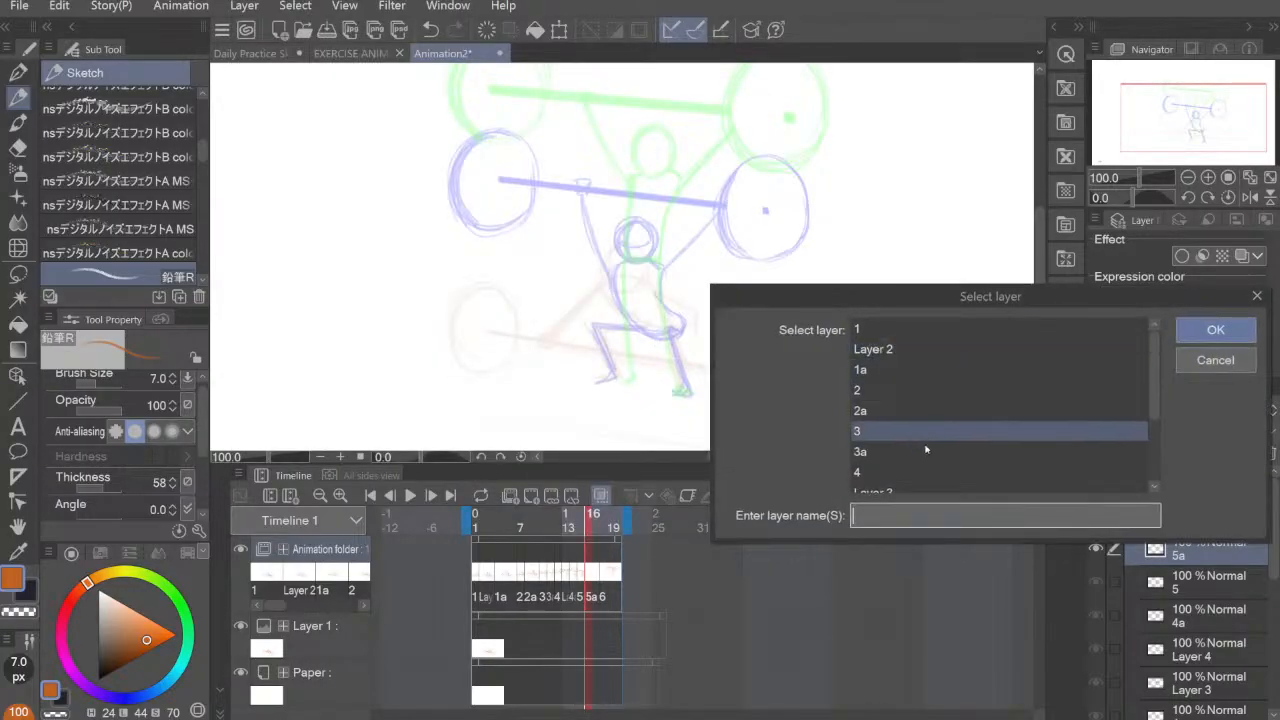
scroll(919, 441, "down", 5)
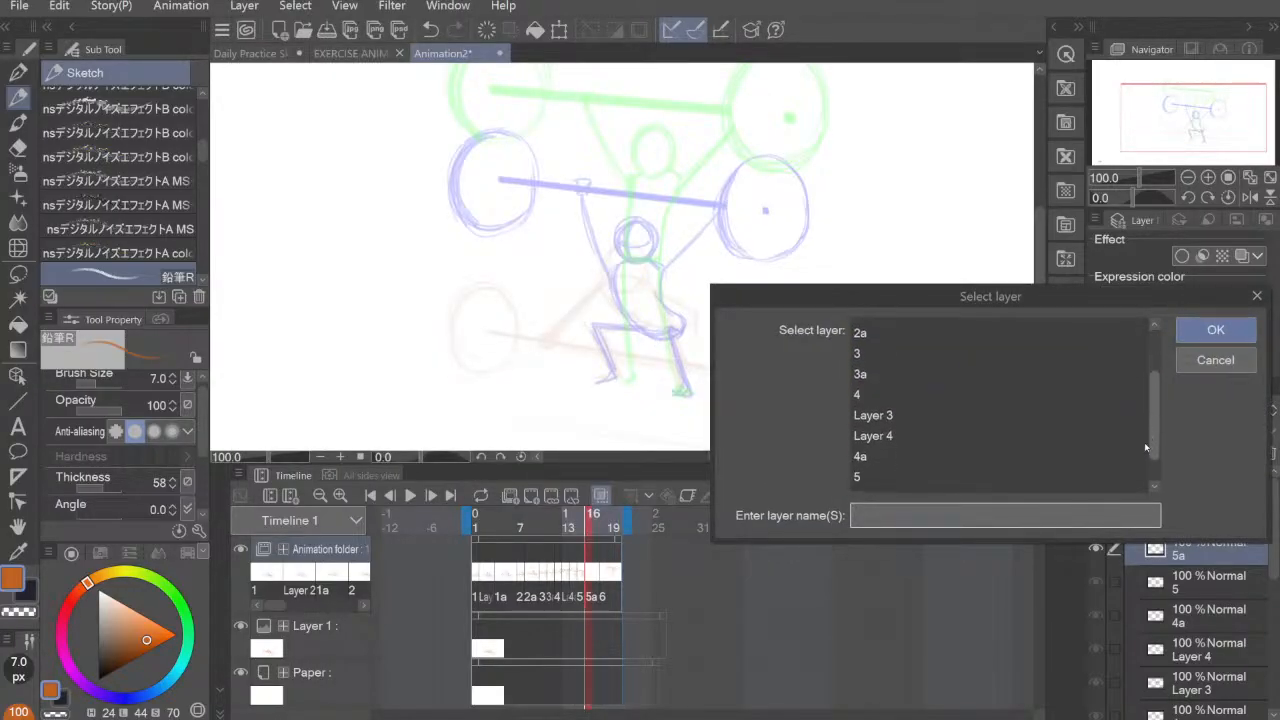
left_click(919, 441)
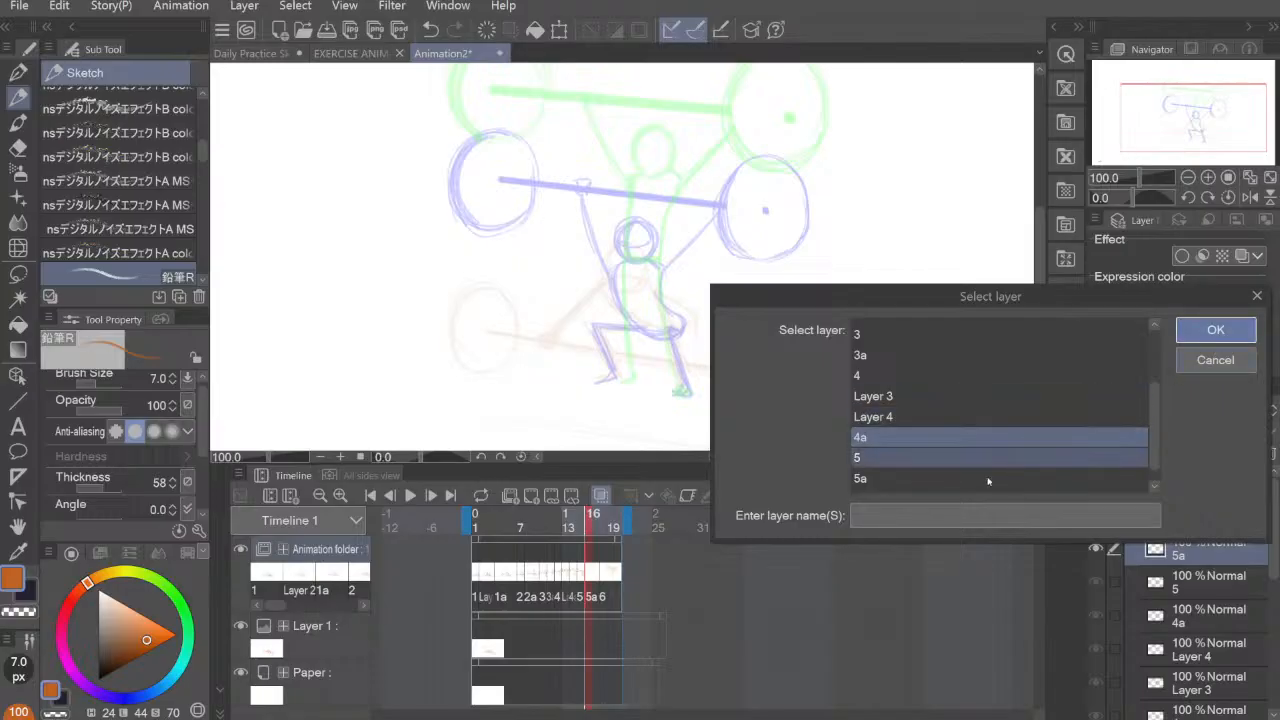
left_click(1203, 336)
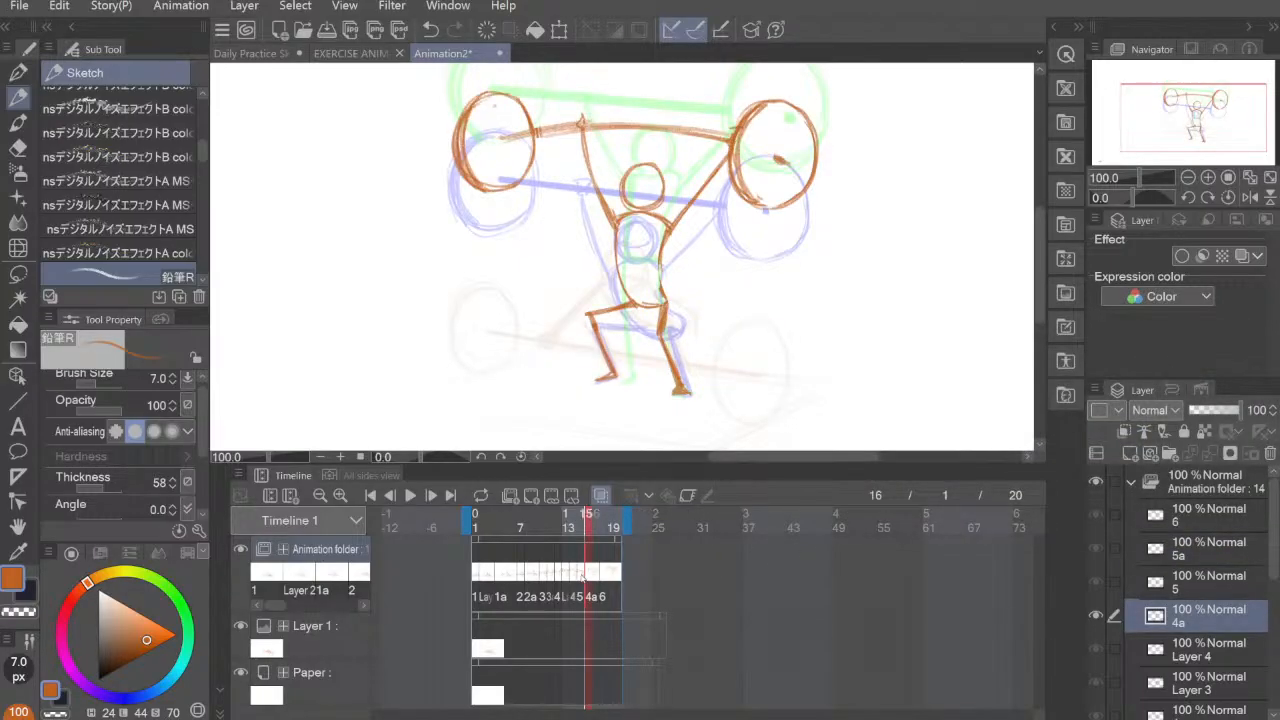
Step: Add a new empty cel at frame 17, between the repeated cel 4a and cel 6
left_click(587, 578)
left_click(588, 578)
left_click(607, 577)
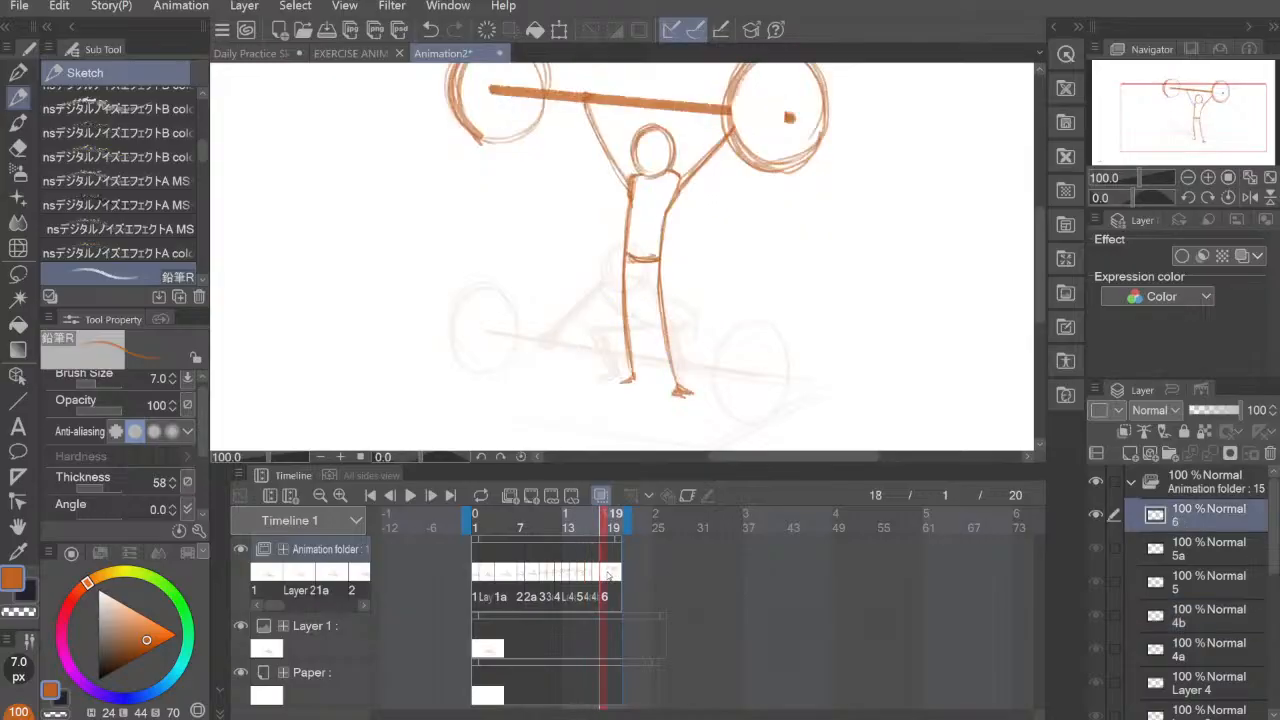
left_click(593, 578)
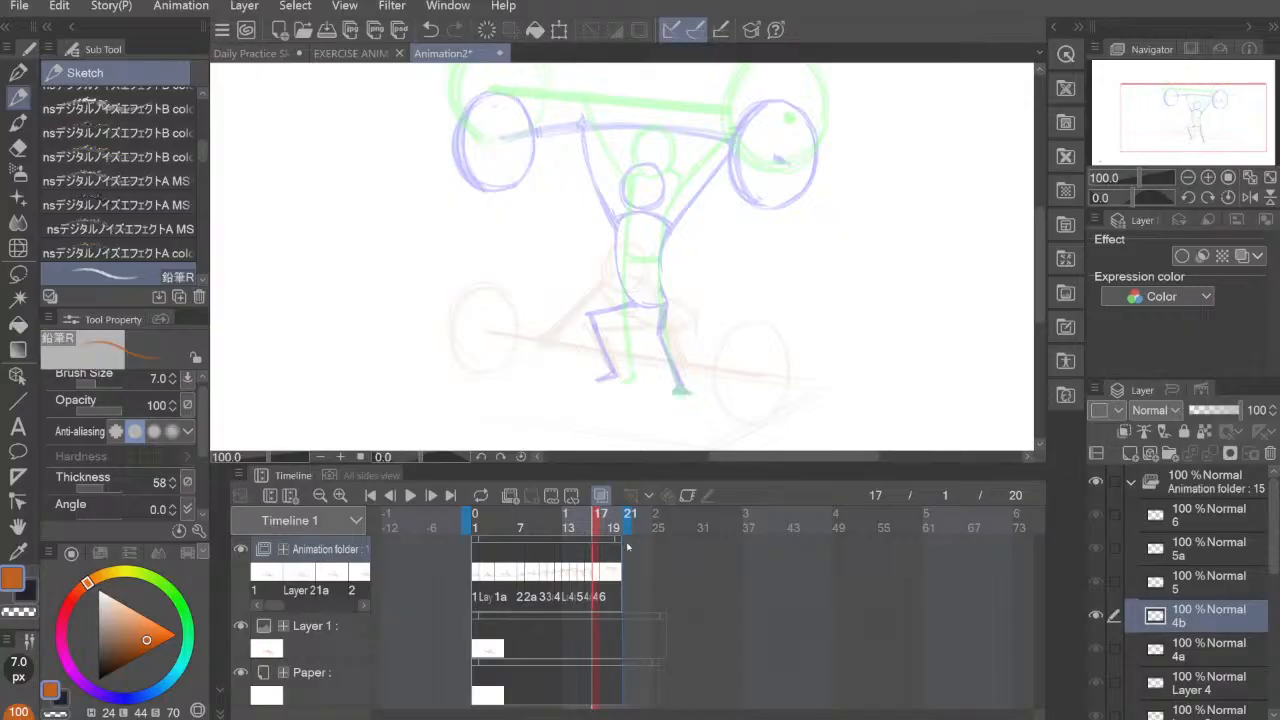
Step: Play back the whole animation from the first frame and check the timing of the lift
left_click(410, 497)
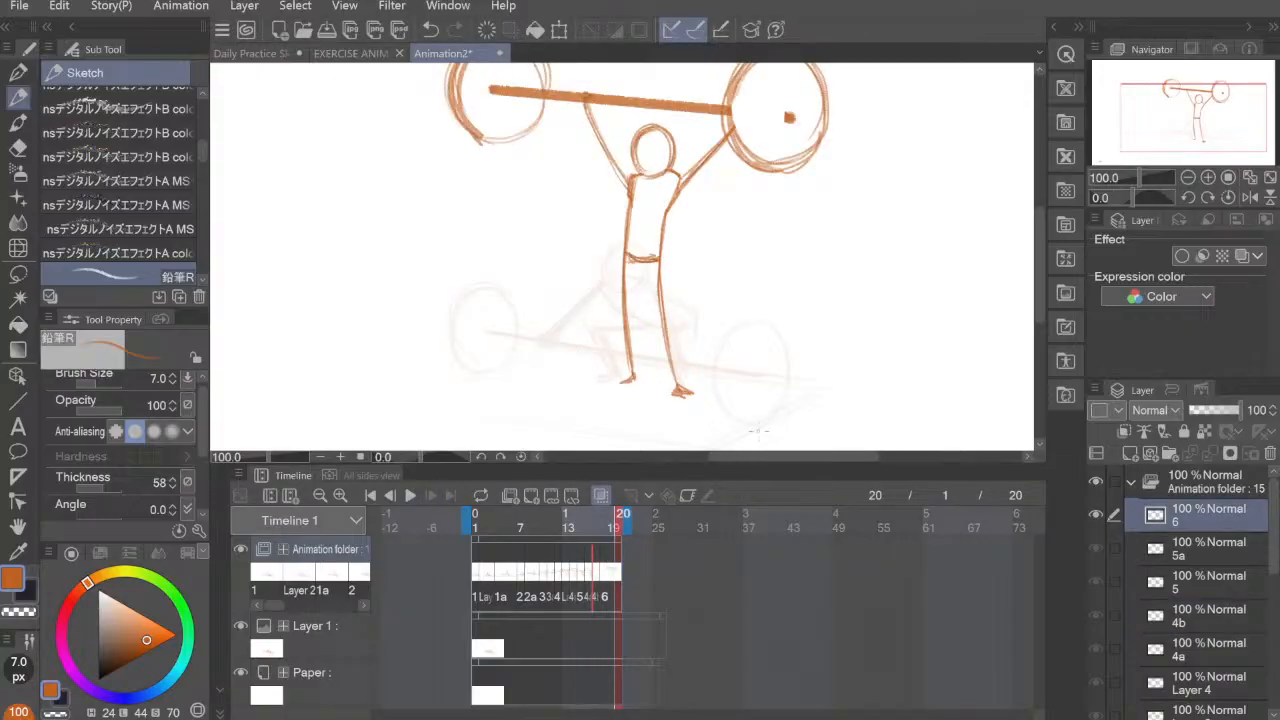
key("ctrl+0")
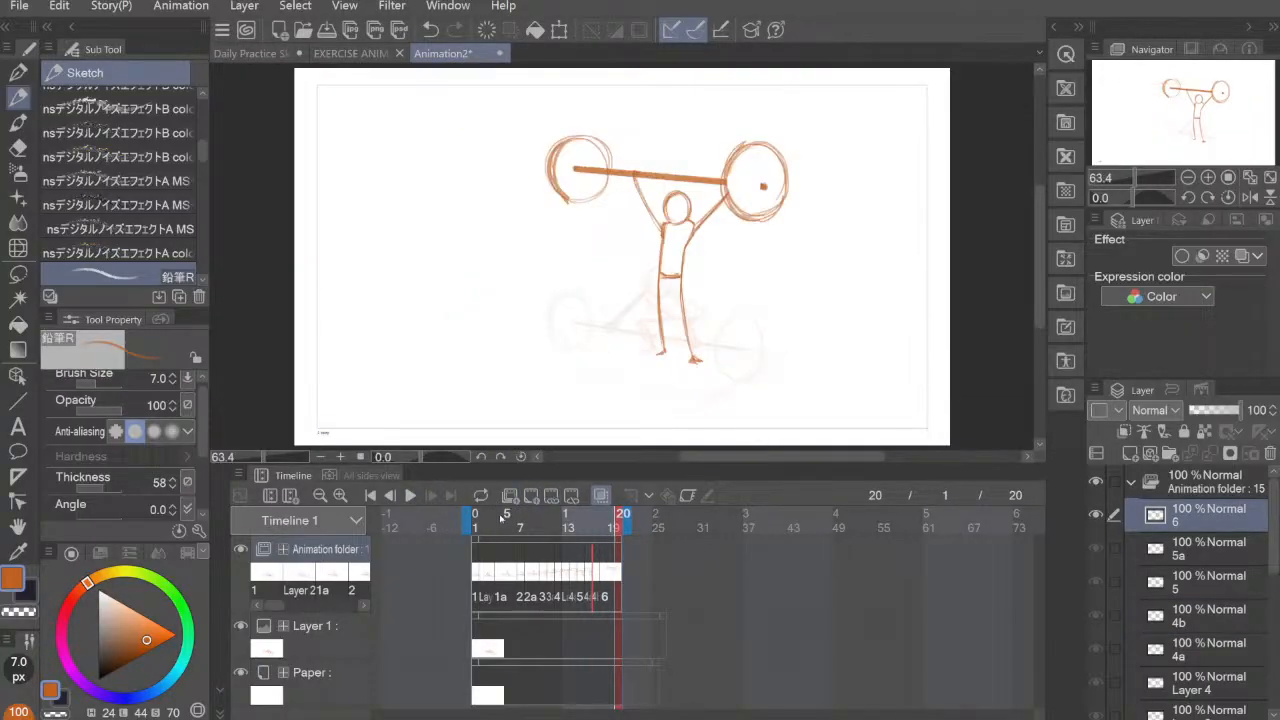
scroll(730, 407, "up", 1)
left_click_drag(828, 356, 754, 366)
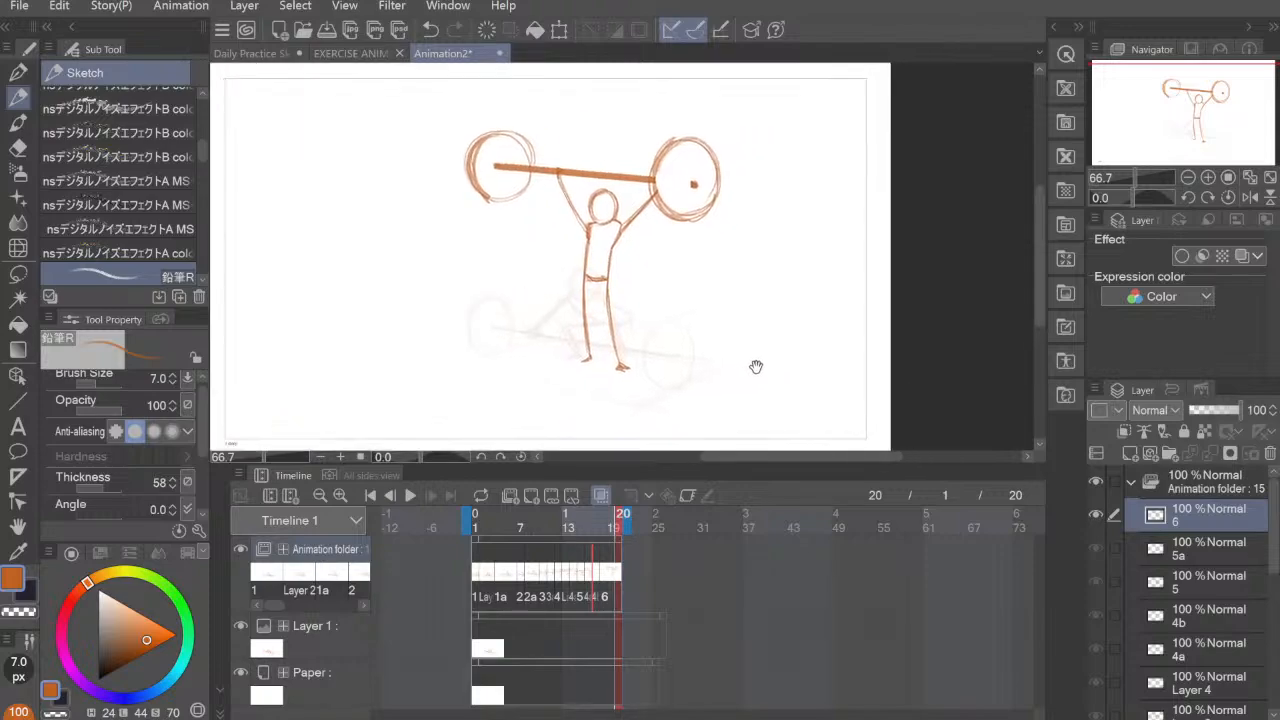
left_click(410, 495)
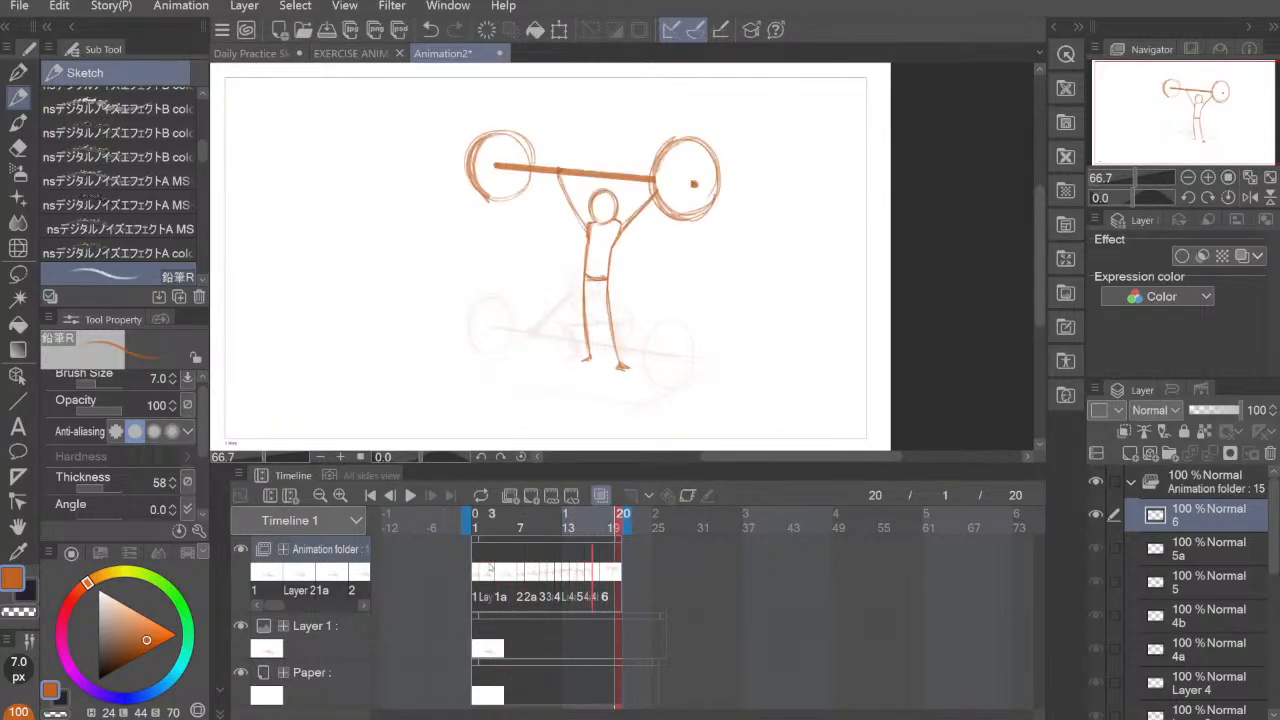
left_click(477, 574)
left_click(410, 495)
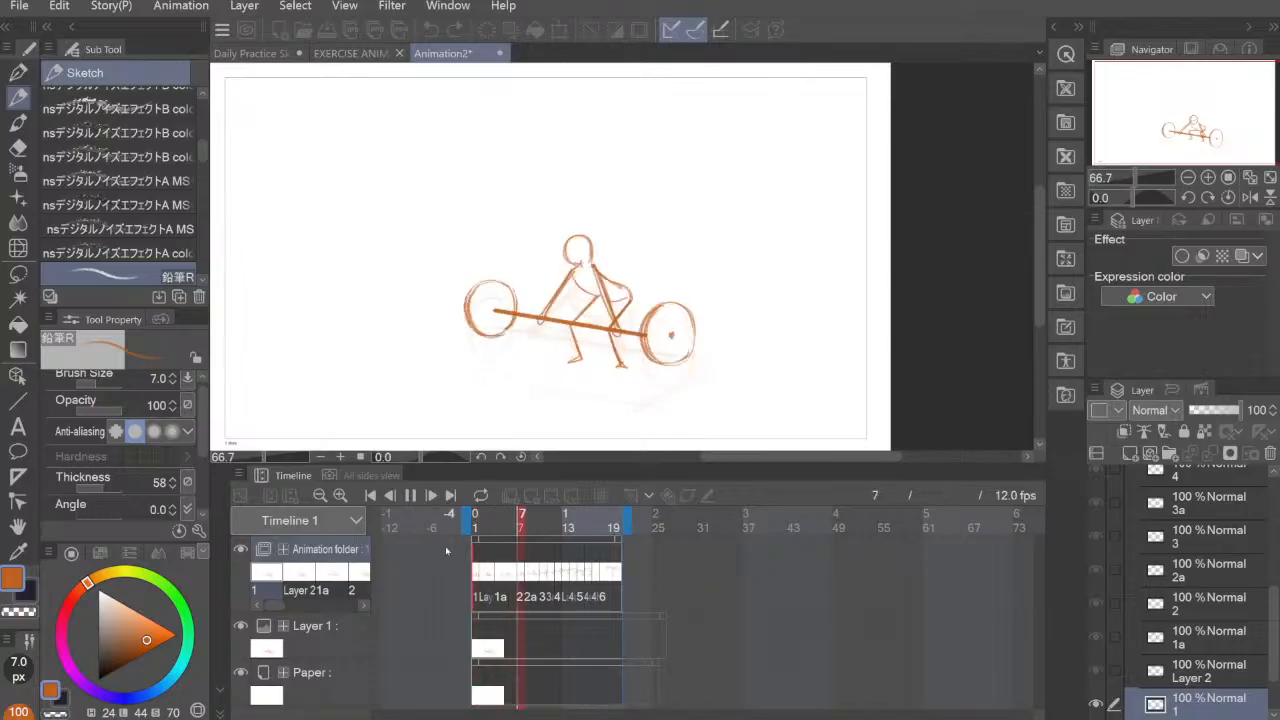
left_click(600, 574)
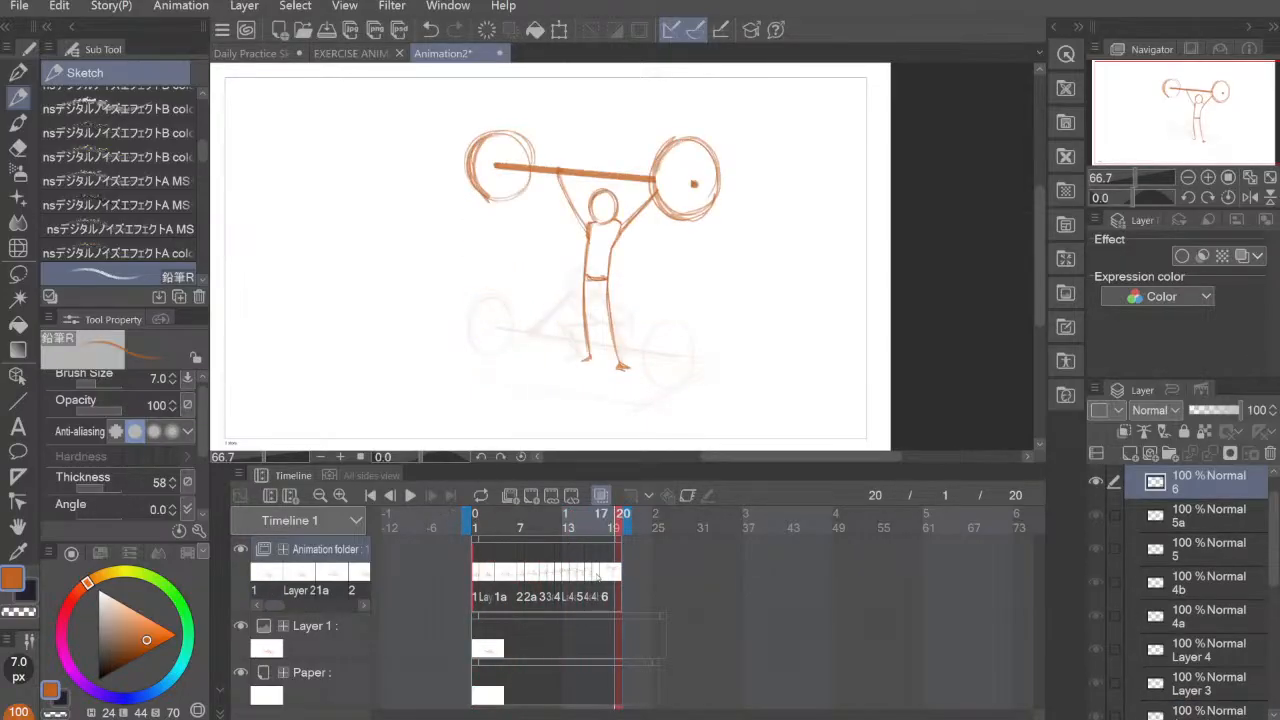
Step: Sketch the figure's head, shoulders and torso on cel 4b at frame 17, in between the two onion-skinned poses
left_click(589, 584)
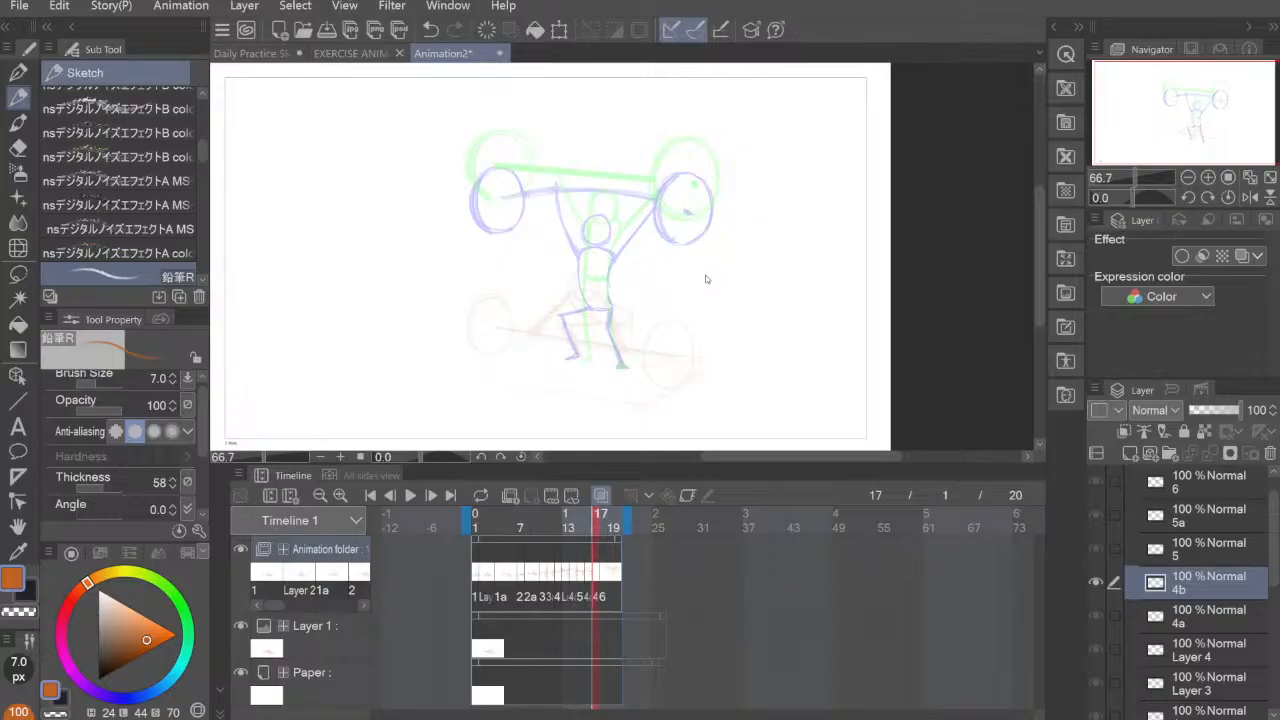
scroll(707, 278, "up", 1)
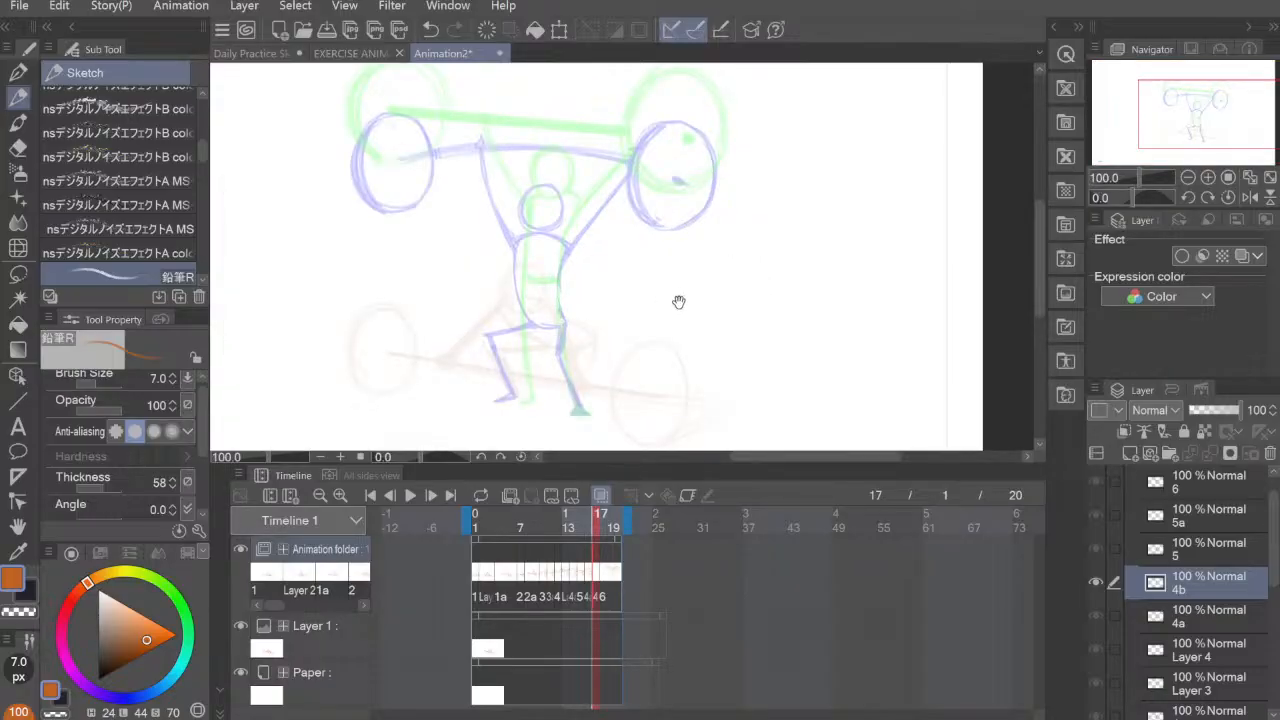
left_click_drag(677, 300, 734, 306)
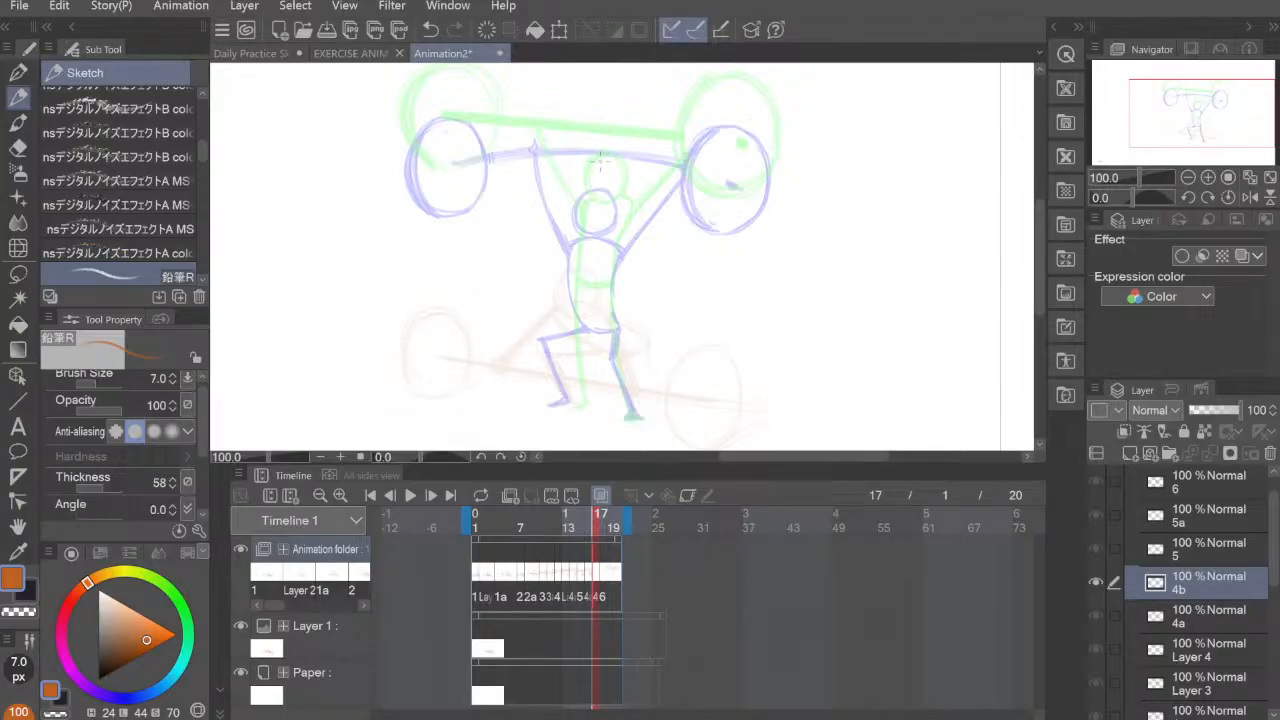
mouse_move(580, 196)
left_mouse_down()
mouse_move(602, 162)
mouse_move(618, 192)
mouse_move(576, 186)
mouse_move(612, 168)
mouse_move(580, 192)
mouse_move(612, 198)
mouse_move(588, 174)
left_mouse_up()
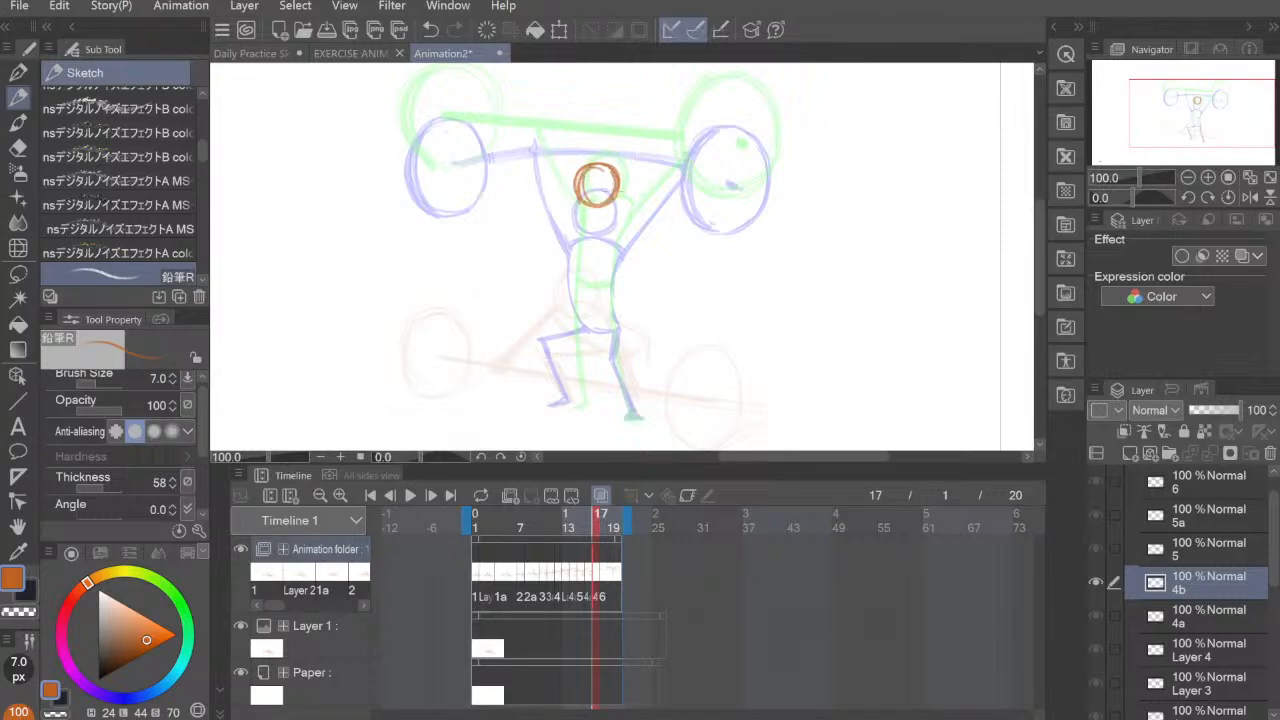
mouse_move(612, 195)
left_mouse_down()
mouse_move(634, 203)
mouse_move(566, 207)
mouse_move(634, 203)
left_mouse_up()
left_click_drag(584, 199, 600, 203)
mouse_move(566, 200)
left_mouse_down()
mouse_move(573, 300)
mouse_move(563, 248)
mouse_move(578, 292)
left_mouse_up()
mouse_move(630, 202)
left_mouse_down()
mouse_move(604, 266)
mouse_move(620, 288)
left_mouse_up()
Step: Sketch both slightly bent legs with feet on cel 4b, between the crouched and standing onion-skin poses
mouse_move(572, 286)
left_mouse_down()
mouse_move(626, 290)
mouse_move(564, 350)
mouse_move(570, 326)
mouse_move(578, 394)
left_mouse_up()
left_click_drag(564, 350, 584, 410)
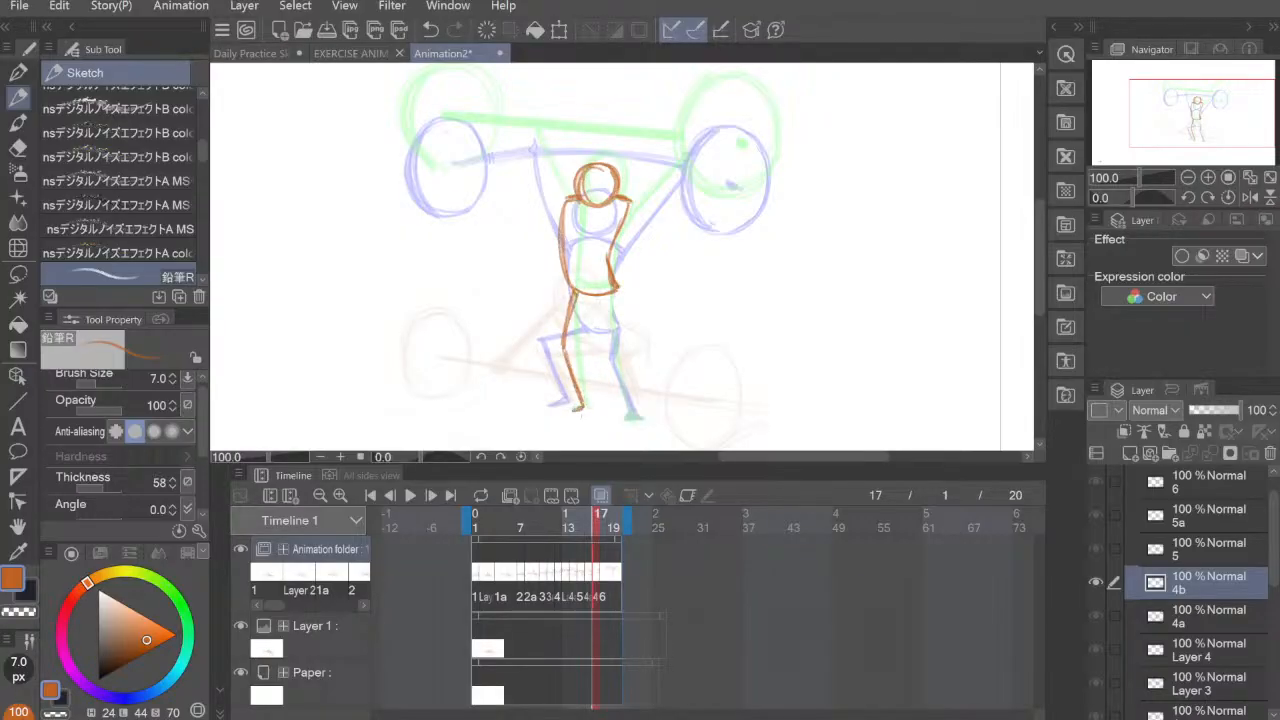
mouse_move(618, 292)
left_mouse_down()
mouse_move(614, 346)
mouse_move(616, 320)
left_mouse_up()
mouse_move(618, 306)
left_mouse_down()
mouse_move(614, 356)
mouse_move(632, 416)
left_mouse_up()
left_click_drag(620, 372, 646, 418)
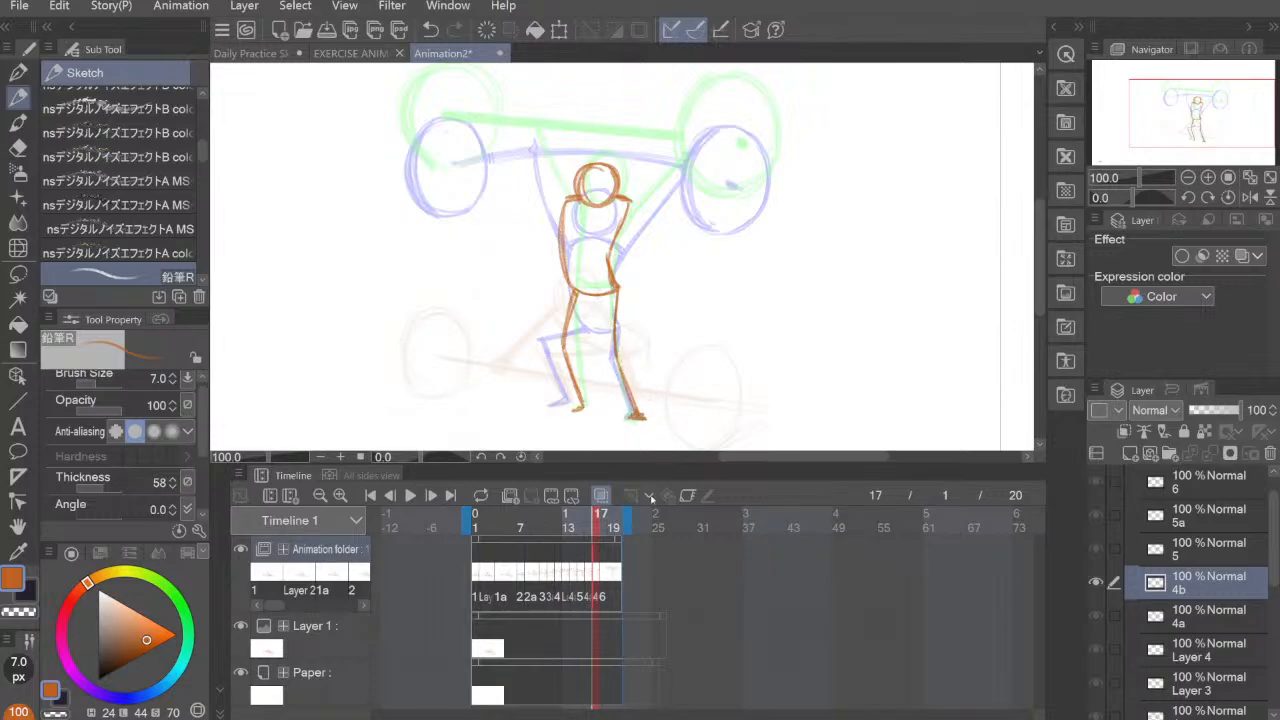
Step: Compare cel 4b with the preceding frames, and sketch both raised arms up to the barbell
left_click(587, 578)
left_click(582, 577)
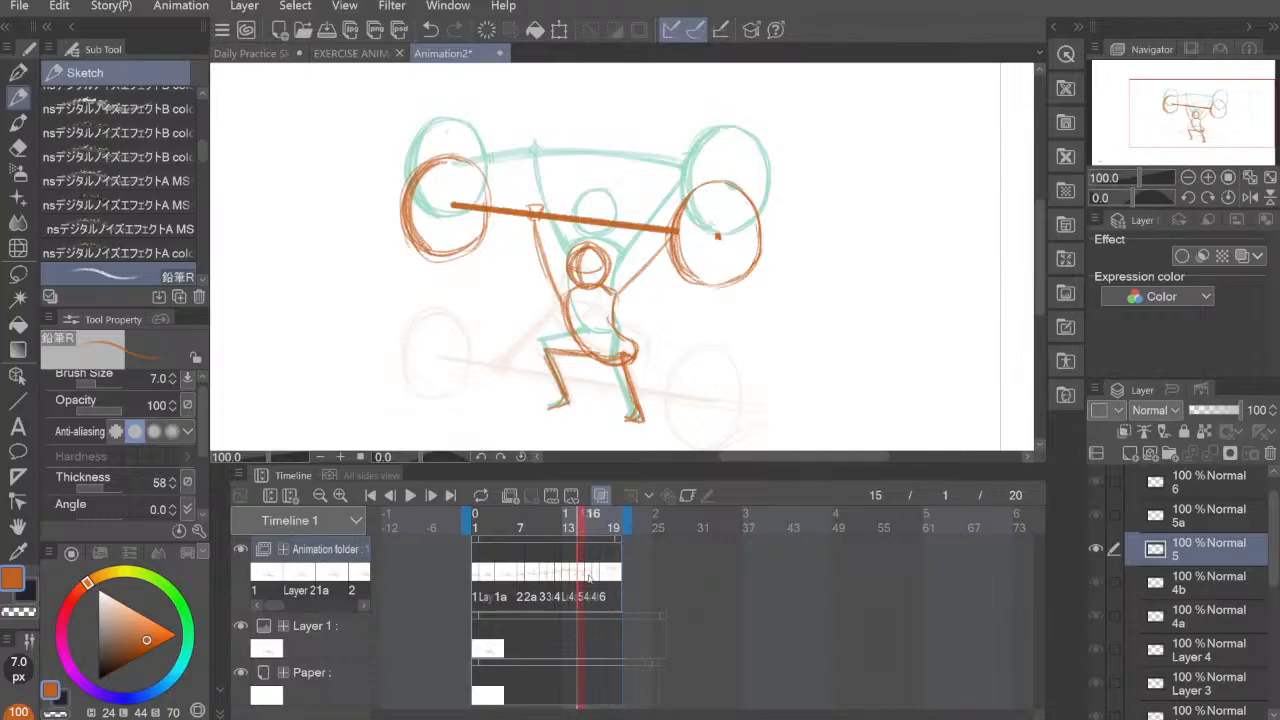
left_click(588, 578)
left_click(595, 578)
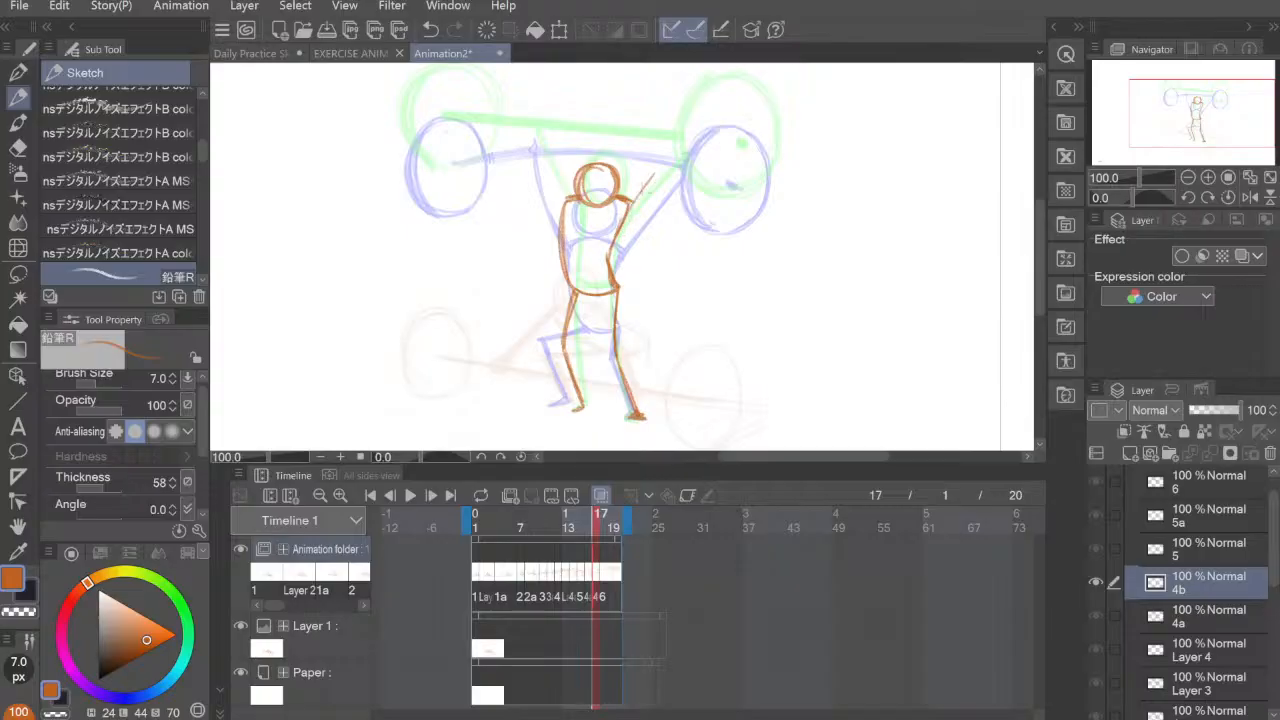
mouse_move(626, 212)
left_mouse_down()
mouse_move(689, 141)
mouse_move(656, 170)
left_mouse_up()
mouse_move(563, 205)
left_mouse_down()
mouse_move(536, 126)
mouse_move(564, 204)
left_mouse_up()
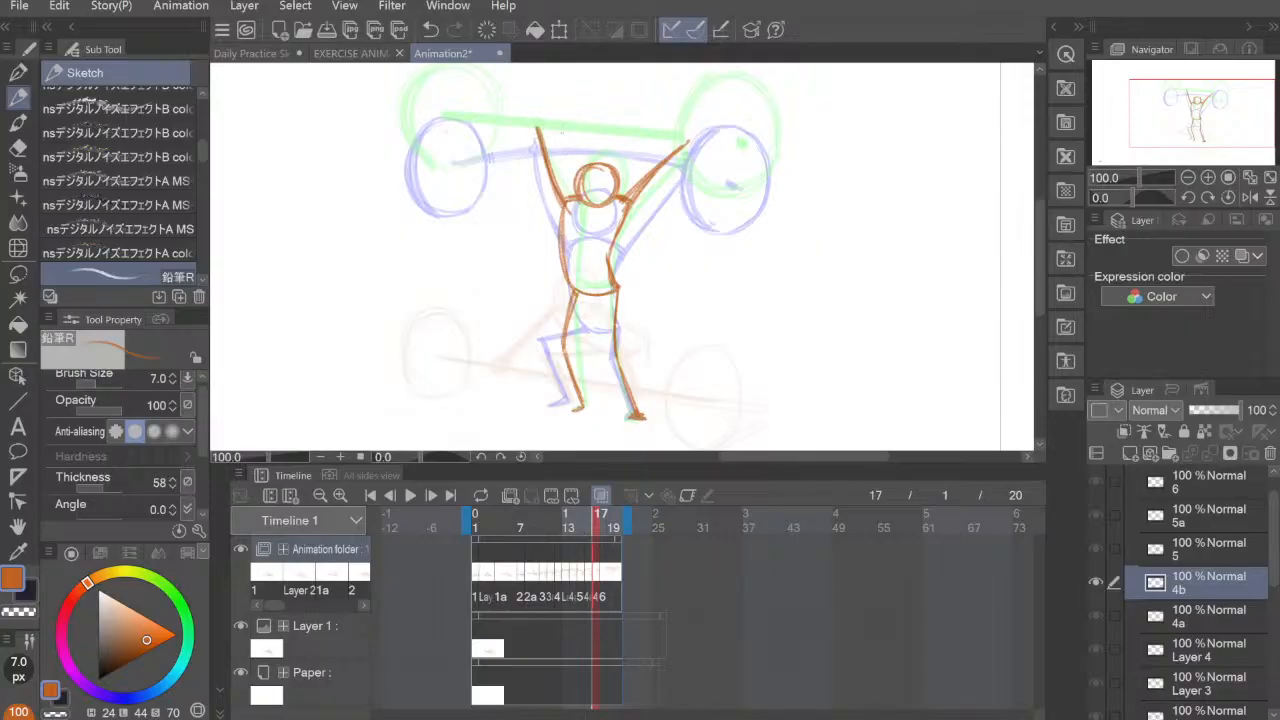
mouse_move(448, 139)
left_mouse_down()
mouse_move(566, 124)
mouse_move(718, 143)
left_mouse_up()
left_click_drag(610, 127, 726, 145)
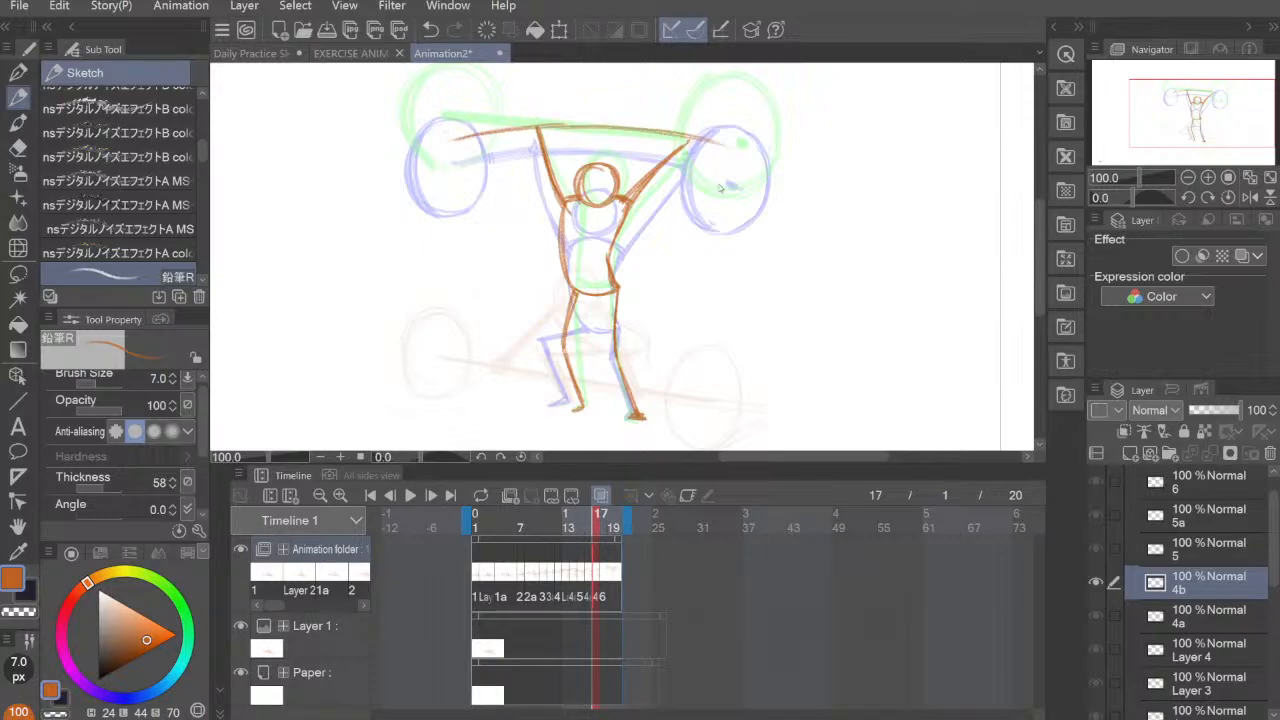
key("ctrl+z")
key("ctrl+z")
Step: Draw the barbell's bar on cel 4b as a thick upward-arched curve across both hands, drooping at the ends
mouse_move(486, 131)
left_mouse_down()
mouse_move(612, 129)
mouse_move(726, 157)
left_mouse_up()
mouse_move(716, 153)
left_mouse_down()
mouse_move(640, 134)
mouse_move(447, 147)
mouse_move(642, 130)
mouse_move(728, 156)
left_mouse_up()
mouse_move(628, 138)
left_mouse_down()
mouse_move(738, 160)
mouse_move(610, 130)
mouse_move(448, 148)
left_mouse_up()
mouse_move(450, 149)
left_mouse_down()
mouse_move(612, 127)
mouse_move(746, 161)
left_mouse_up()
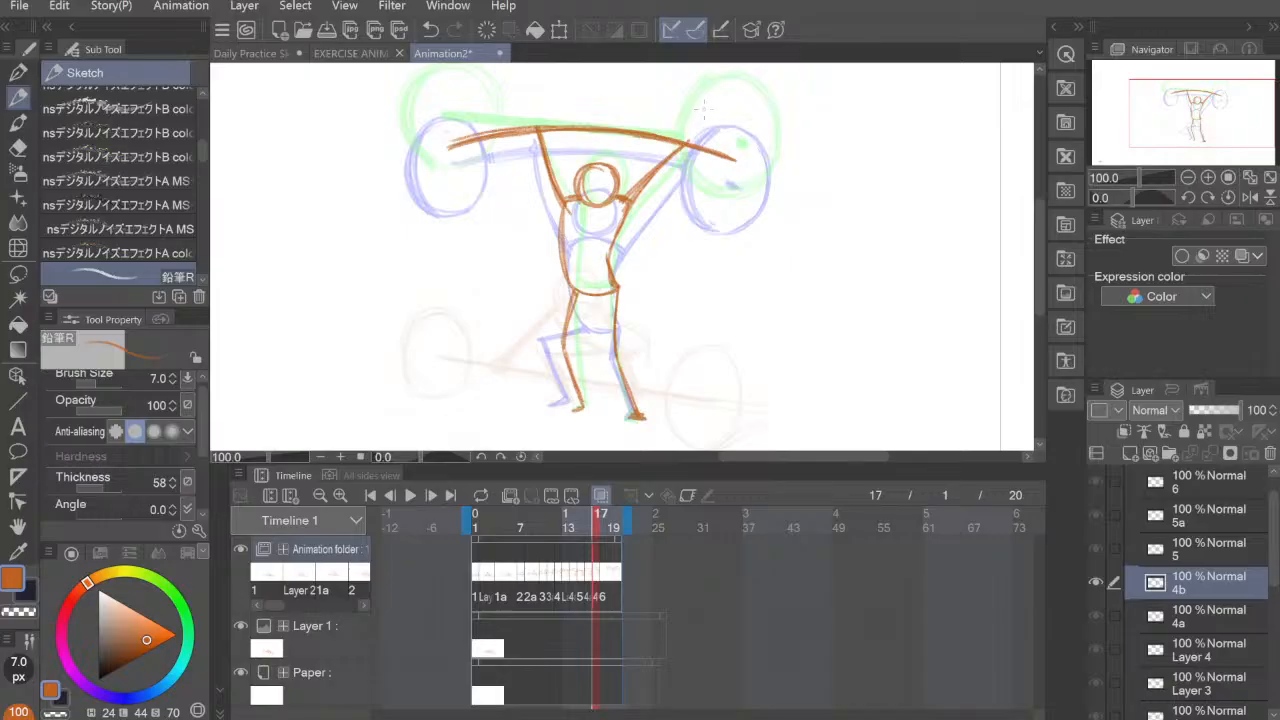
Step: Reinforce the body line and draw the round weight plate on the bar's left end in cel 4b
mouse_move(564, 206)
left_mouse_down()
mouse_move(575, 298)
mouse_move(565, 350)
left_mouse_up()
mouse_move(438, 100)
left_mouse_down()
mouse_move(418, 172)
mouse_move(406, 170)
mouse_move(422, 182)
mouse_move(441, 88)
mouse_move(488, 134)
mouse_move(444, 184)
mouse_move(410, 158)
mouse_move(436, 182)
left_mouse_up()
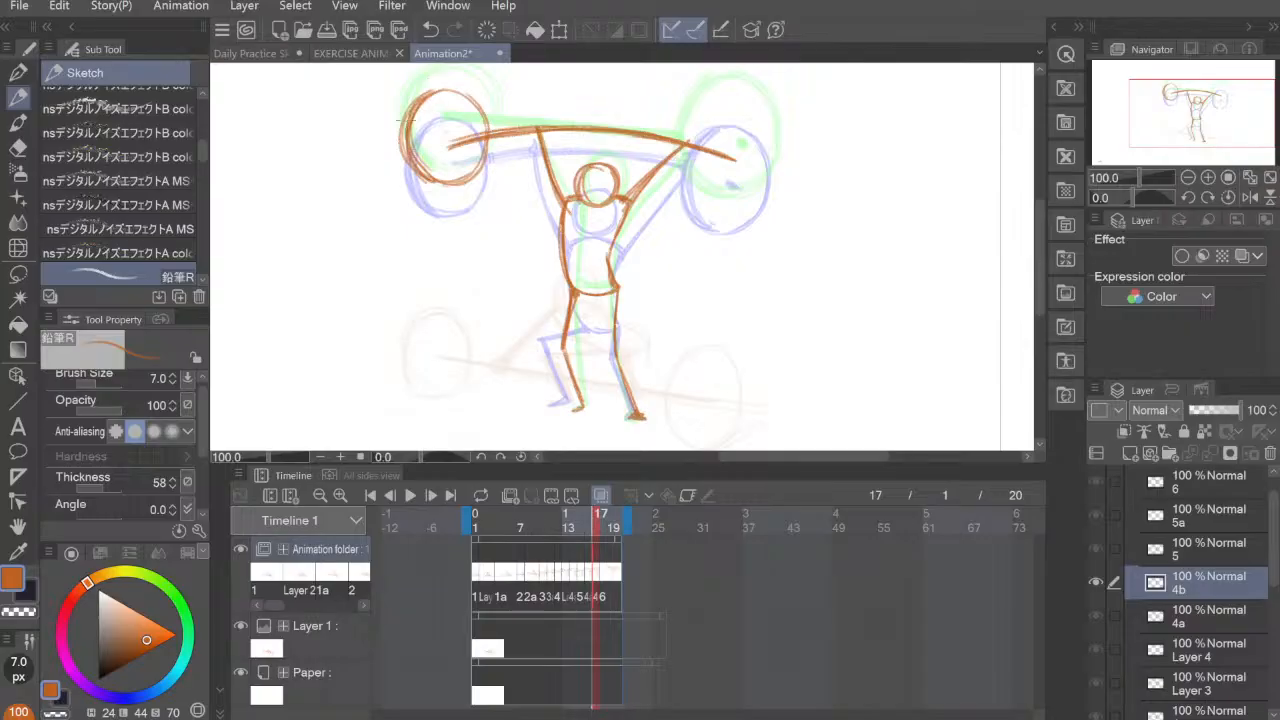
mouse_move(412, 94)
left_mouse_down()
mouse_move(404, 172)
mouse_move(456, 190)
left_mouse_up()
left_click_drag(492, 148, 458, 186)
mouse_move(430, 92)
left_mouse_down()
mouse_move(484, 112)
mouse_move(480, 178)
left_mouse_up()
left_click_drag(490, 142, 442, 96)
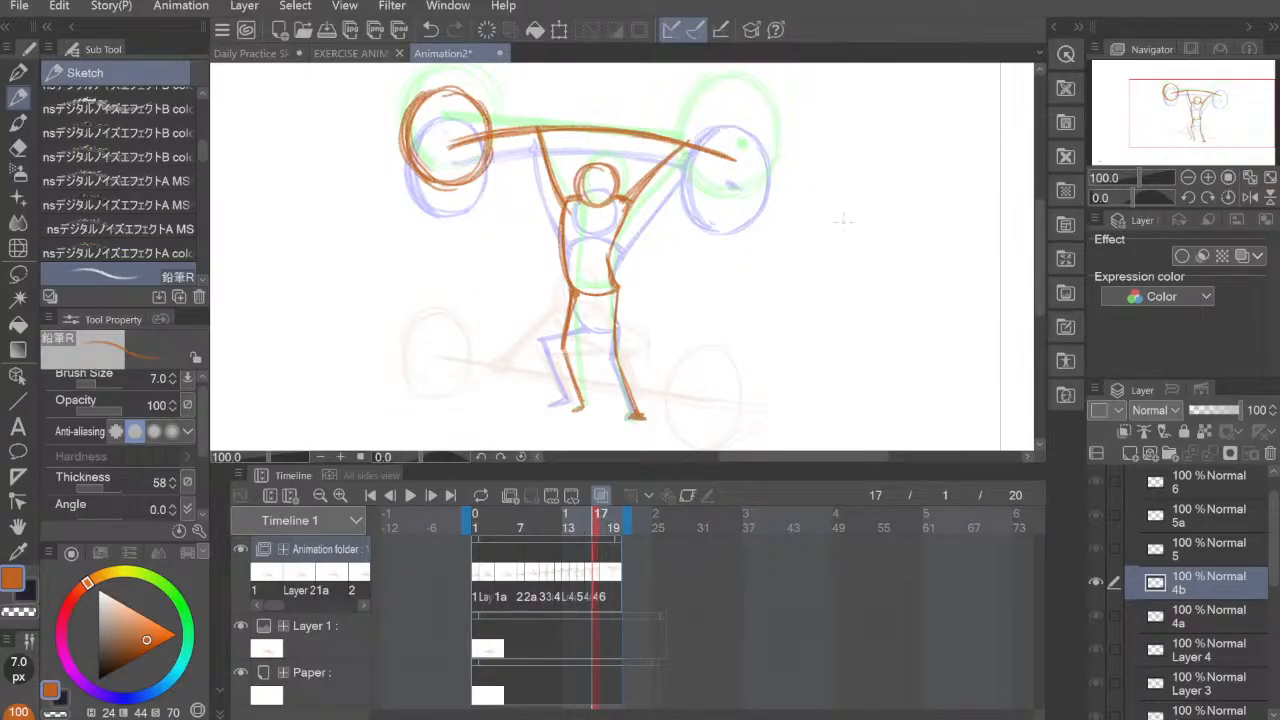
Step: Draw the round weight plate around the bar's right end in cel 4b with repeated overlapping strokes
mouse_move(712, 110)
left_mouse_down()
mouse_move(690, 194)
mouse_move(724, 196)
left_mouse_up()
left_click_drag(716, 104, 684, 178)
mouse_move(692, 132)
left_mouse_down()
mouse_move(722, 103)
mouse_move(770, 176)
left_mouse_up()
left_click_drag(772, 176, 752, 196)
left_click_drag(718, 106, 772, 170)
mouse_move(720, 108)
left_mouse_down()
mouse_move(690, 192)
mouse_move(738, 102)
left_mouse_up()
mouse_move(690, 122)
left_mouse_down()
mouse_move(684, 134)
mouse_move(745, 101)
left_mouse_up()
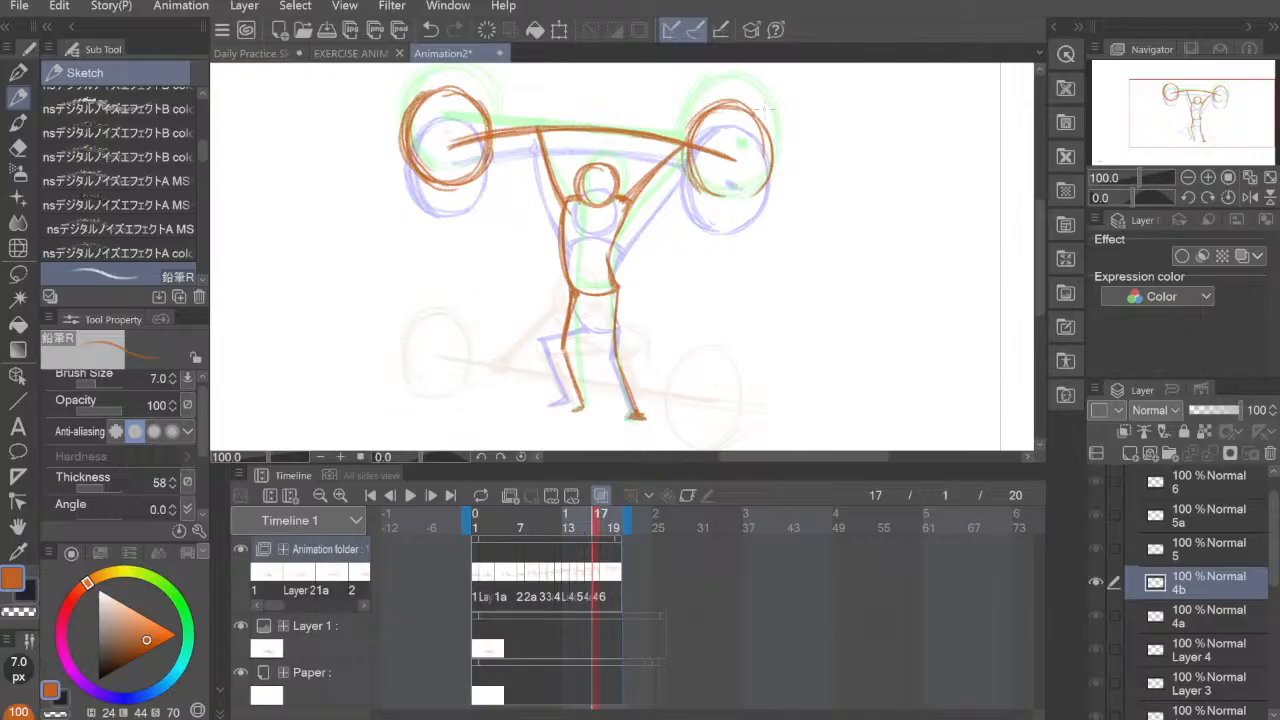
mouse_move(743, 101)
left_mouse_down()
mouse_move(768, 132)
mouse_move(755, 195)
mouse_move(738, 95)
mouse_move(702, 198)
mouse_move(734, 200)
mouse_move(770, 135)
mouse_move(706, 116)
left_mouse_up()
Step: Handwrite the notes Illustration, Raster and Vector beside the figure, linked with arrows and emphasized with underlines
mouse_move(843, 348)
left_mouse_down()
mouse_move(741, 310)
mouse_move(749, 322)
left_mouse_up()
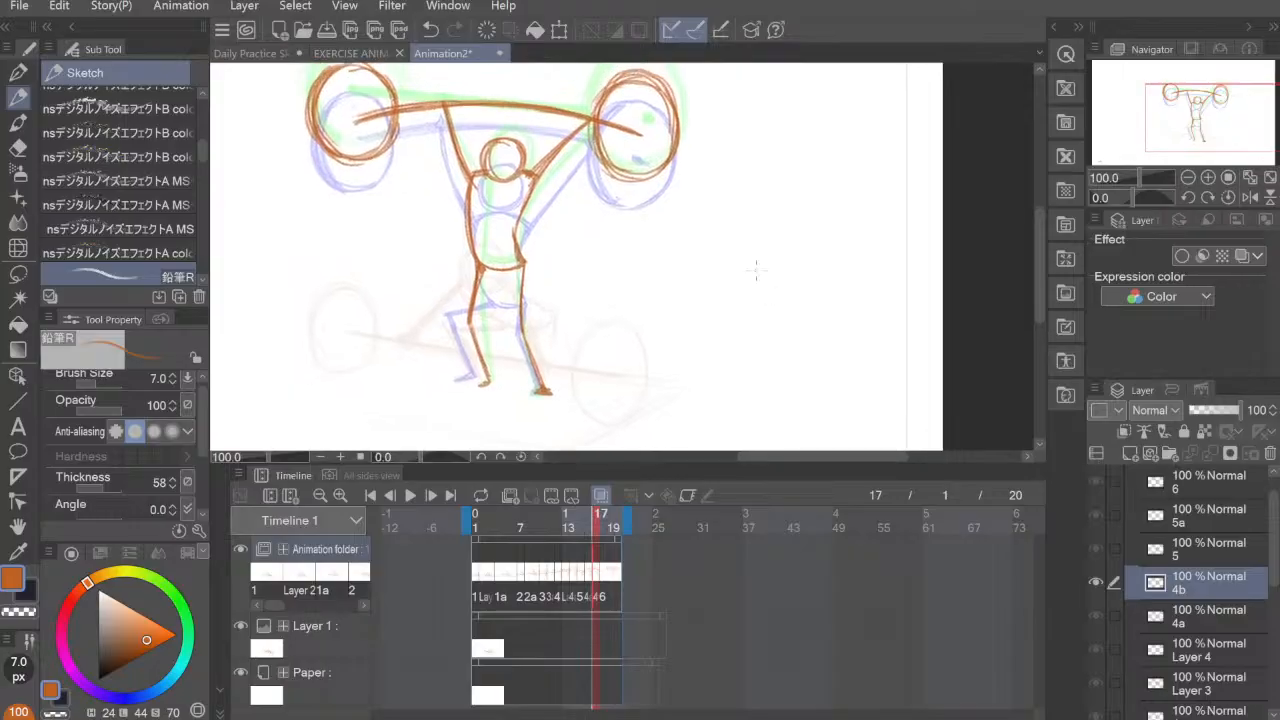
mouse_move(682, 248)
left_mouse_down()
mouse_move(667, 258)
mouse_move(674, 284)
mouse_move(704, 238)
mouse_move(710, 272)
mouse_move(746, 232)
mouse_move(774, 250)
mouse_move(843, 224)
mouse_move(656, 344)
mouse_move(670, 336)
mouse_move(658, 378)
mouse_move(835, 298)
mouse_move(840, 278)
mouse_move(834, 330)
mouse_move(912, 296)
left_mouse_up()
left_click_drag(818, 374, 922, 331)
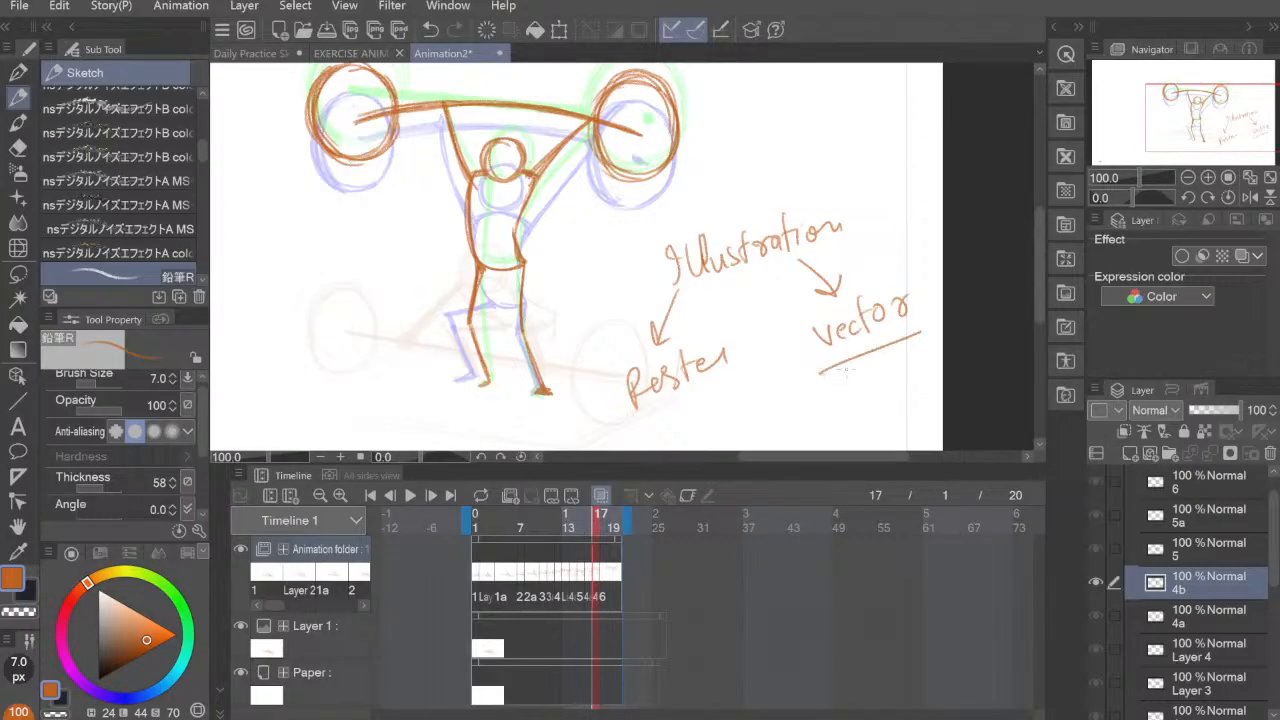
mouse_move(852, 360)
left_mouse_down()
mouse_move(813, 404)
mouse_move(818, 424)
left_mouse_up()
mouse_move(748, 400)
left_mouse_down()
mouse_move(758, 410)
mouse_move(772, 386)
mouse_move(790, 400)
mouse_move(806, 382)
mouse_move(842, 380)
left_mouse_up()
left_click_drag(752, 428, 875, 385)
mouse_move(779, 378)
left_mouse_down()
mouse_move(797, 332)
mouse_move(799, 350)
left_mouse_up()
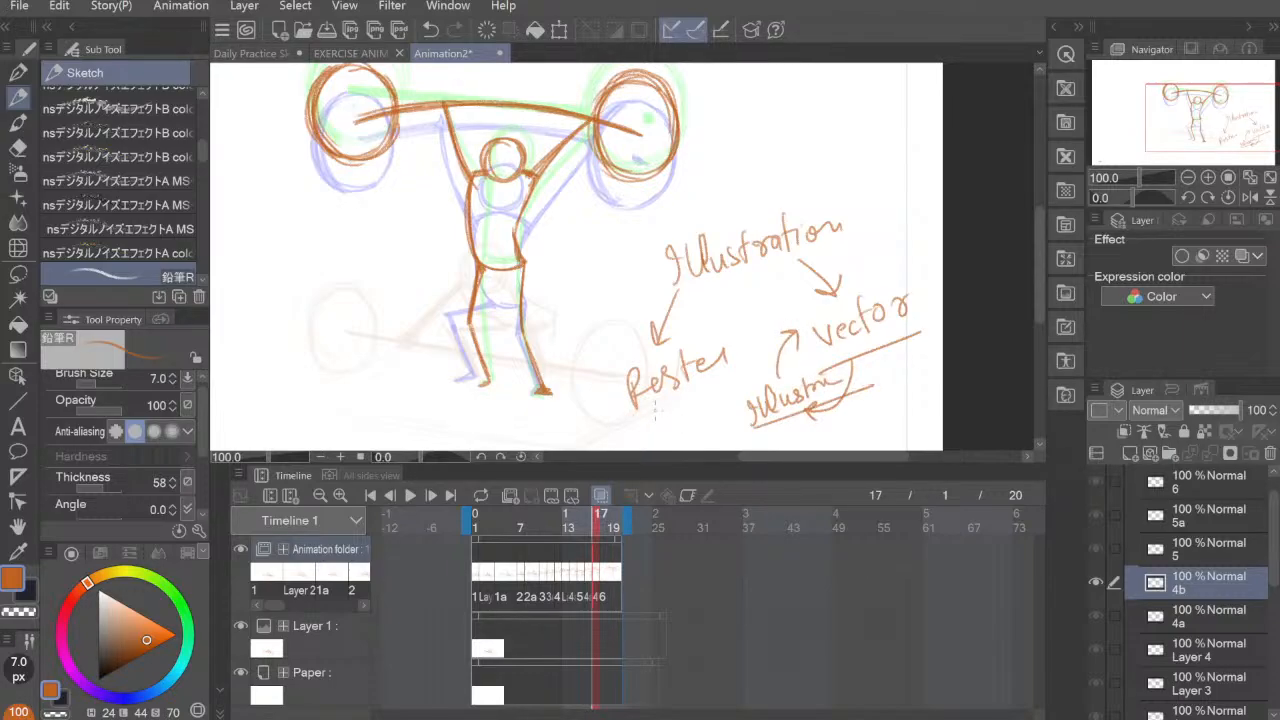
left_click_drag(630, 405, 736, 390)
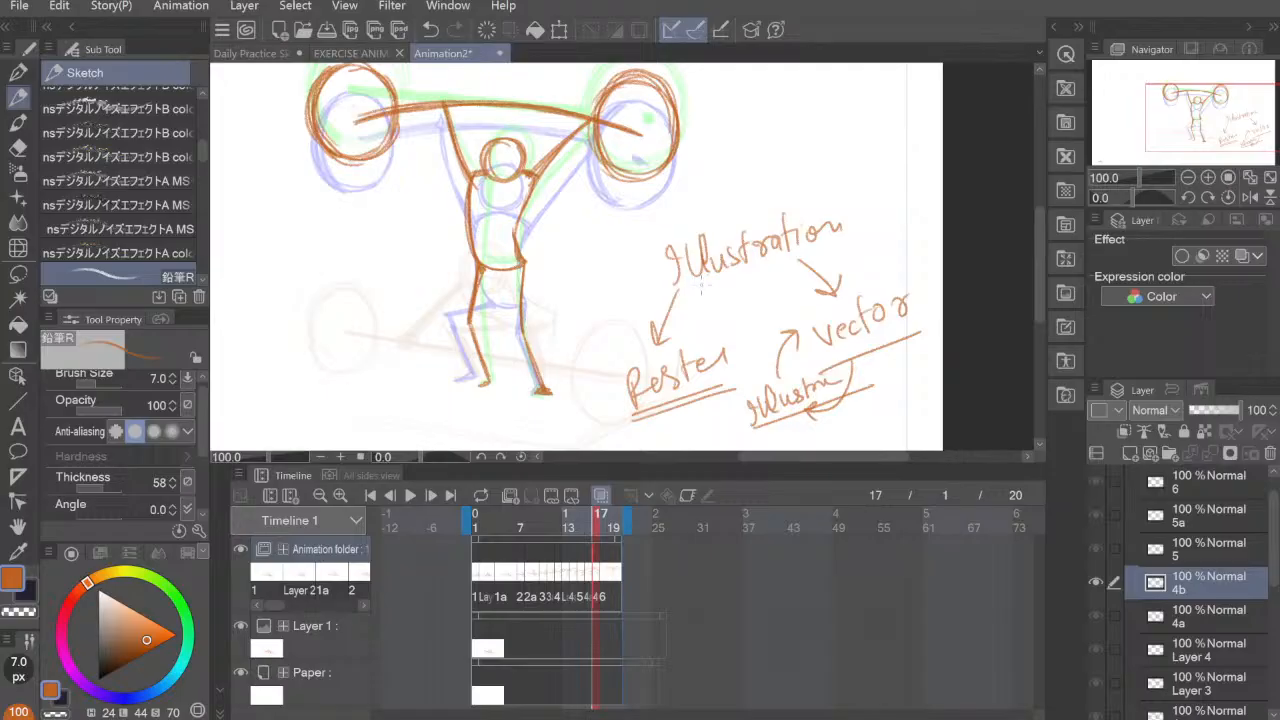
Step: Erase all the handwritten notes beside the figure with the Hard eraser enlarged to 150, and return to the pencil
left_click(18, 147)
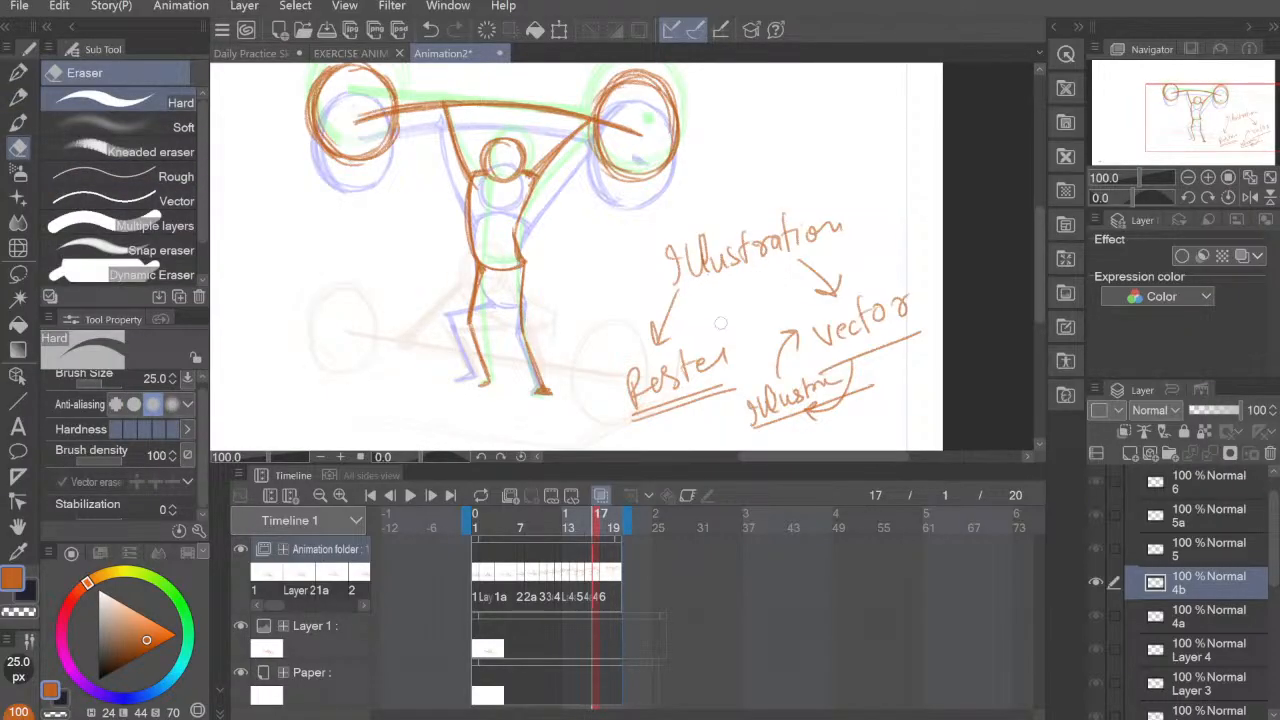
mouse_move(662, 312)
left_mouse_down()
mouse_move(646, 353)
mouse_move(679, 315)
mouse_move(669, 252)
mouse_move(708, 284)
left_mouse_up()
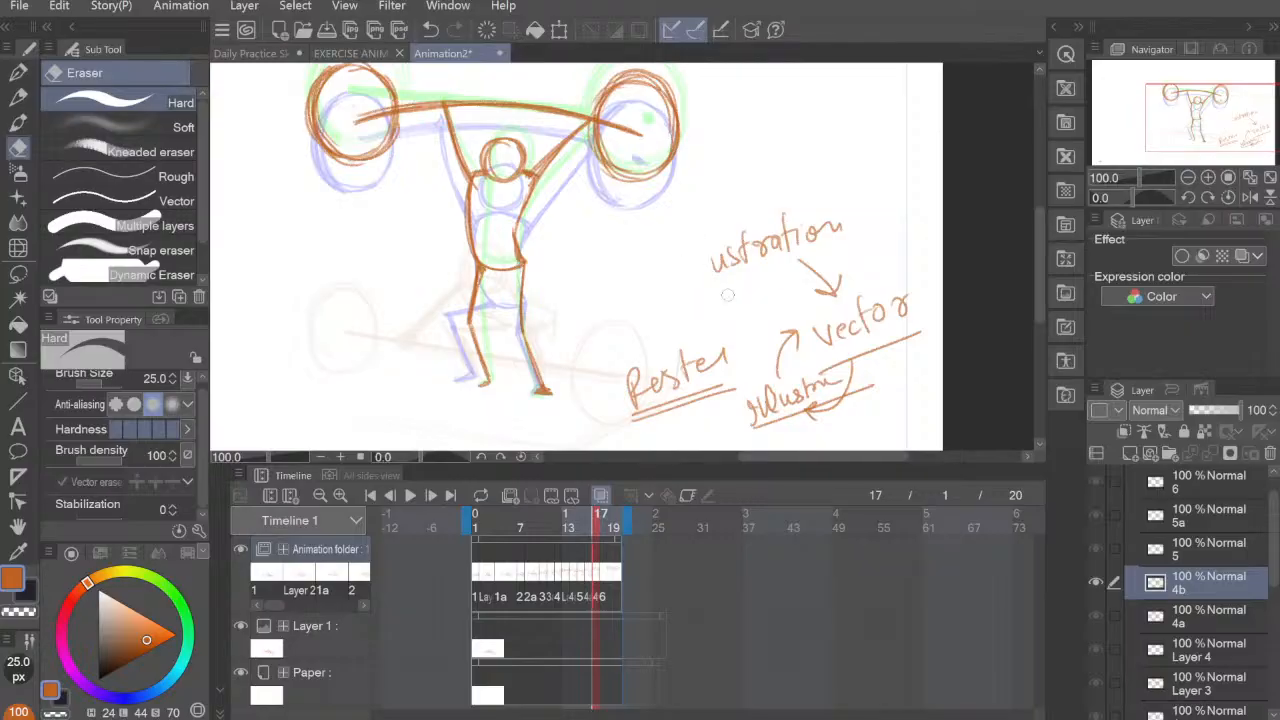
key("bracketright")
key("bracketright")
key("bracketright")
key("bracketright")
key("bracketright")
key("bracketright")
key("bracketright")
key("bracketright")
key("bracketright")
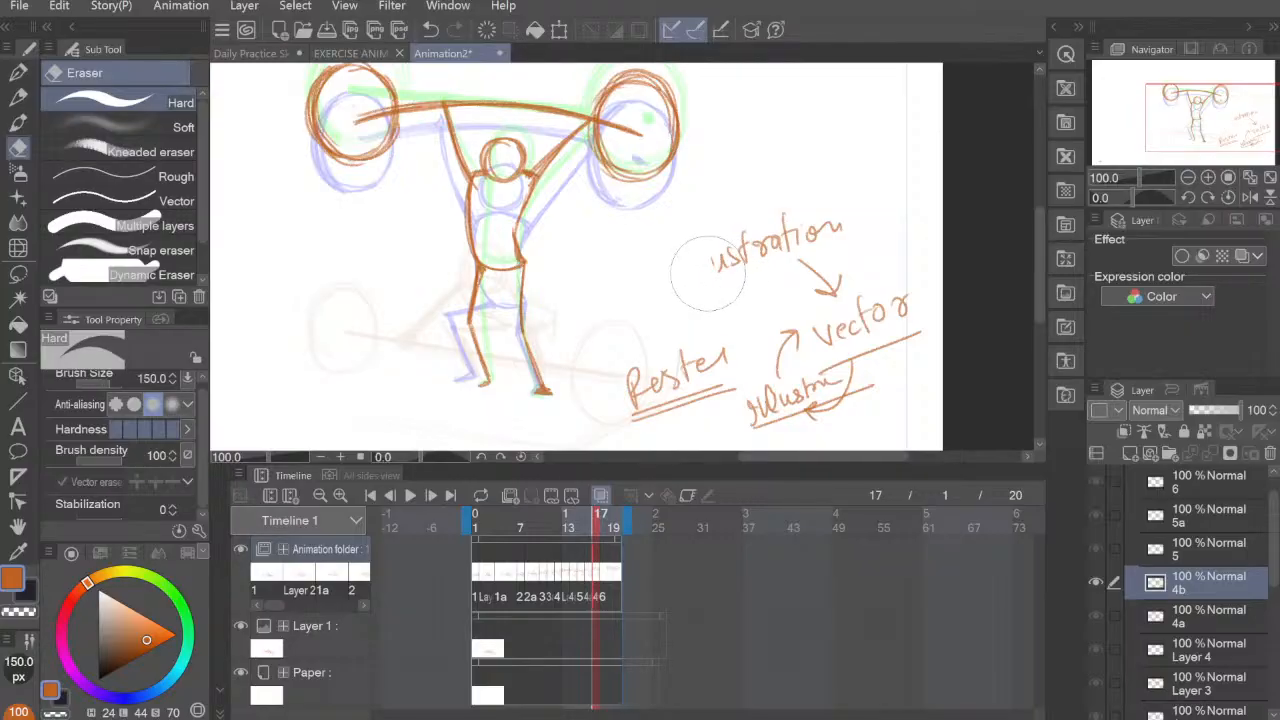
left_click_drag(708, 274, 858, 234)
mouse_move(675, 345)
left_mouse_down()
mouse_move(744, 356)
mouse_move(713, 400)
mouse_move(755, 415)
mouse_move(875, 350)
mouse_move(929, 296)
mouse_move(787, 270)
mouse_move(802, 307)
mouse_move(772, 323)
mouse_move(670, 272)
mouse_move(741, 310)
mouse_move(759, 366)
left_mouse_up()
key("p")
key("ctrl+z")
left_click_drag(684, 290, 699, 323)
Step: Compare cels 4b and 6 at frames 17 and 18, and add a new empty cel at frame 19
left_click(606, 577)
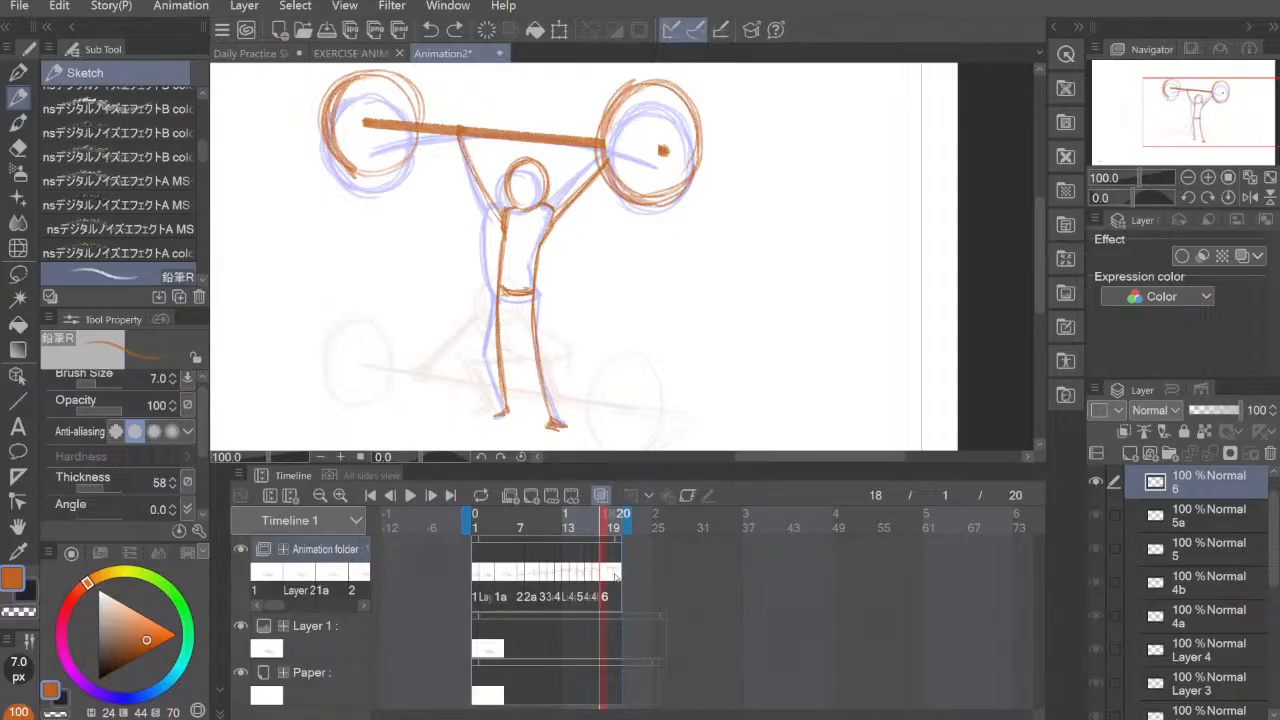
left_click(613, 577)
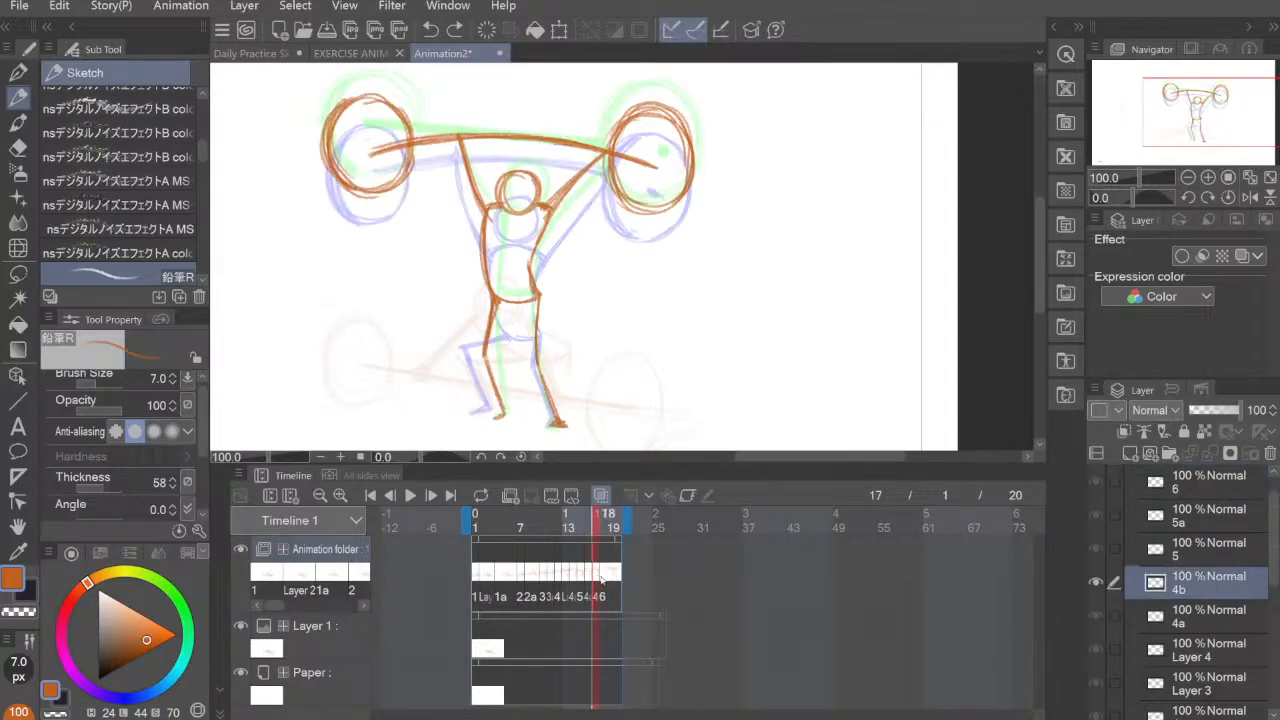
left_click(604, 578)
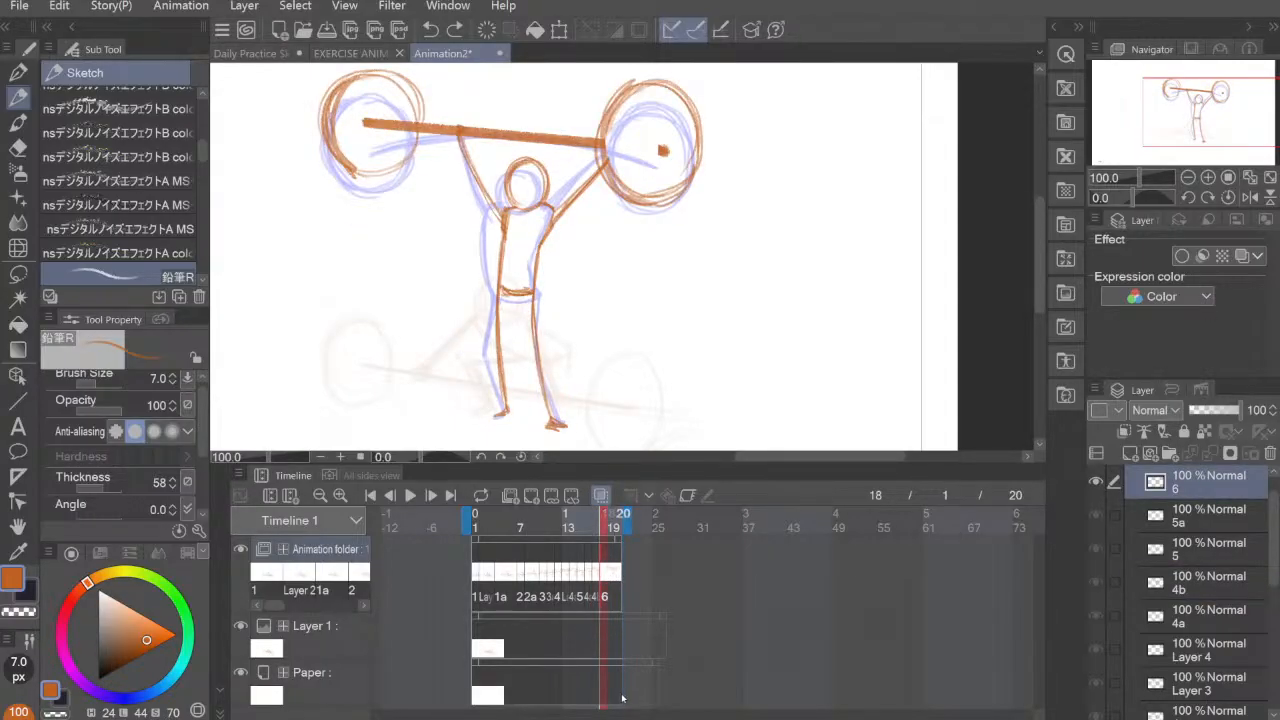
left_click(531, 495)
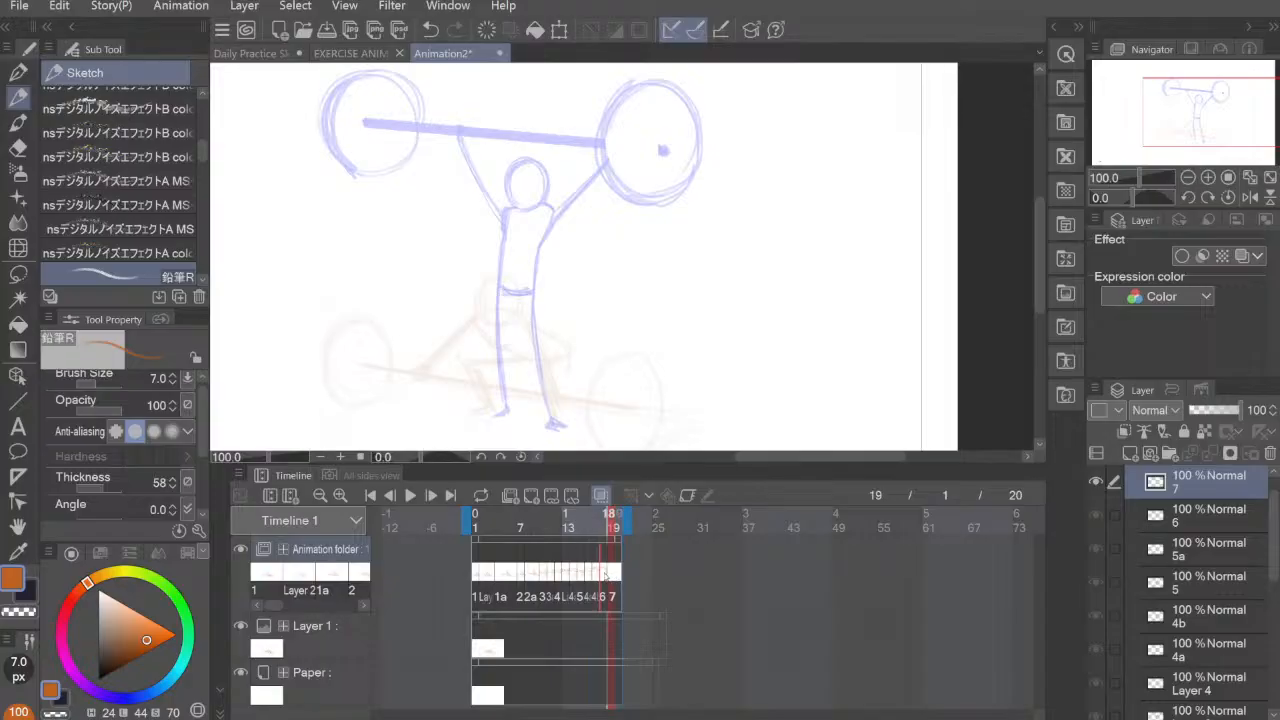
Step: Extend the animation folder's clip and the timeline's playback range to end at frame 24, and return to frame 18
left_click(606, 574)
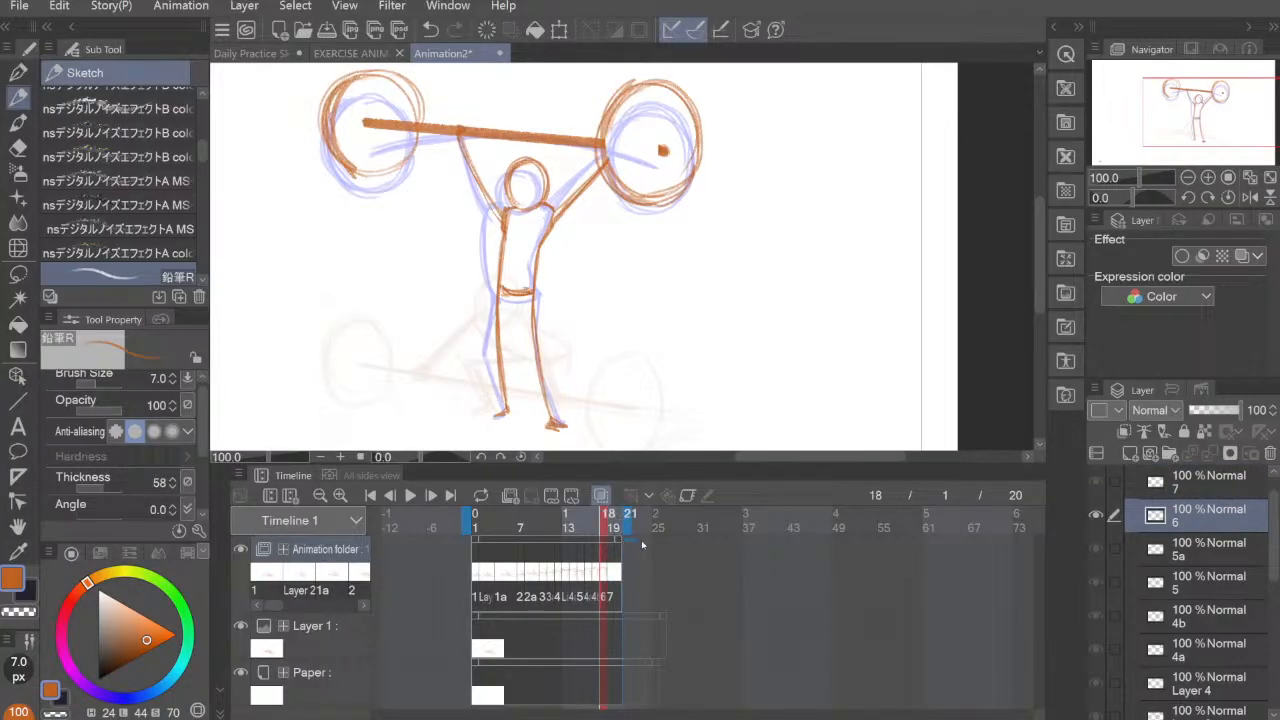
left_click(663, 537)
left_click(628, 550)
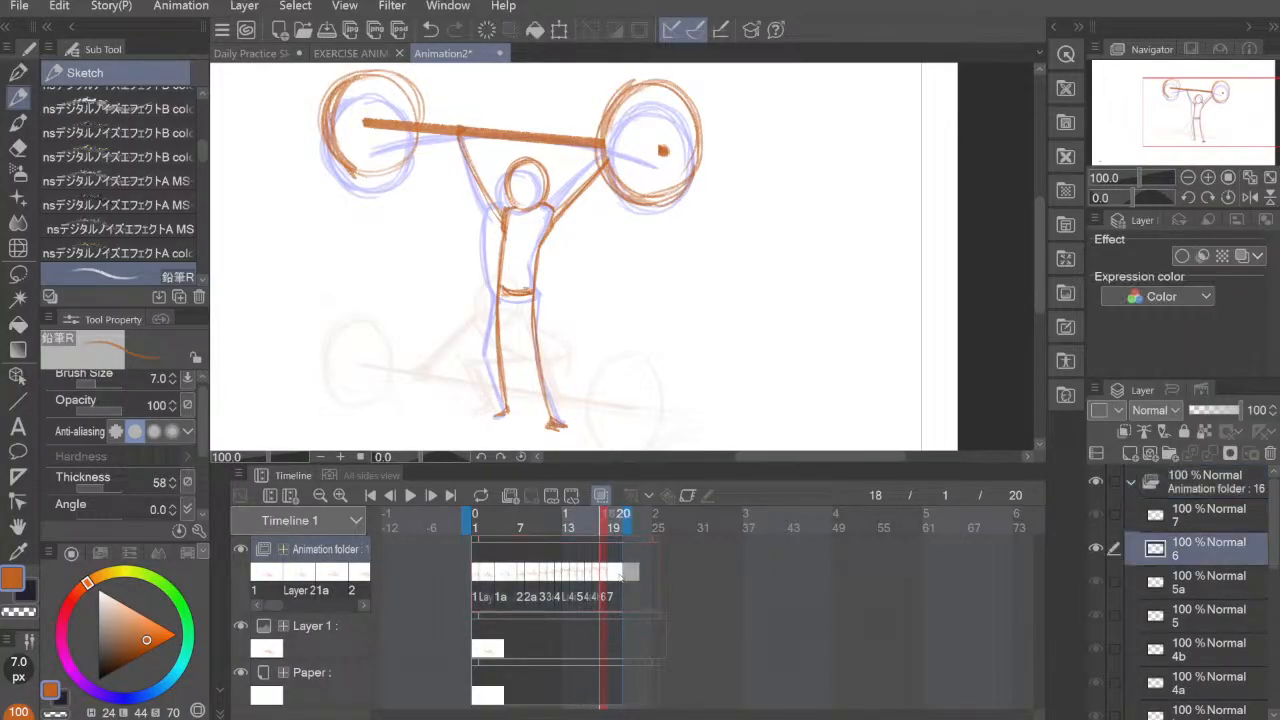
left_click(628, 550)
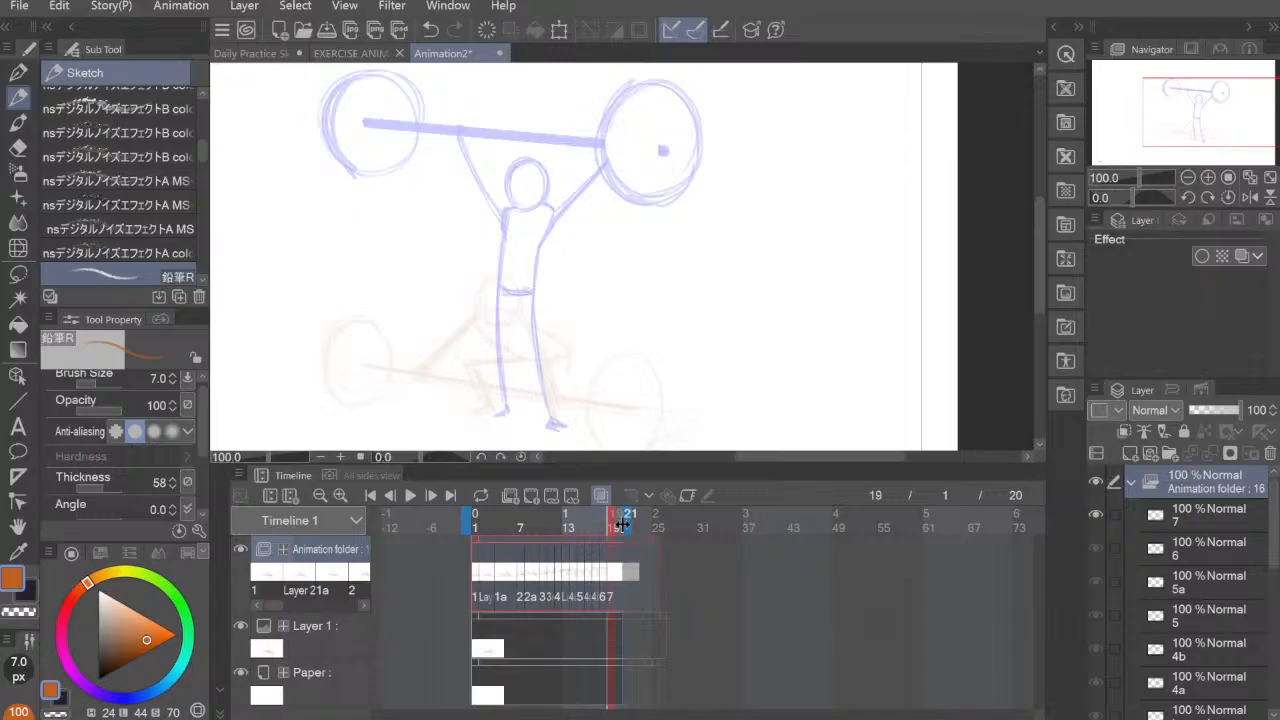
left_click(606, 575)
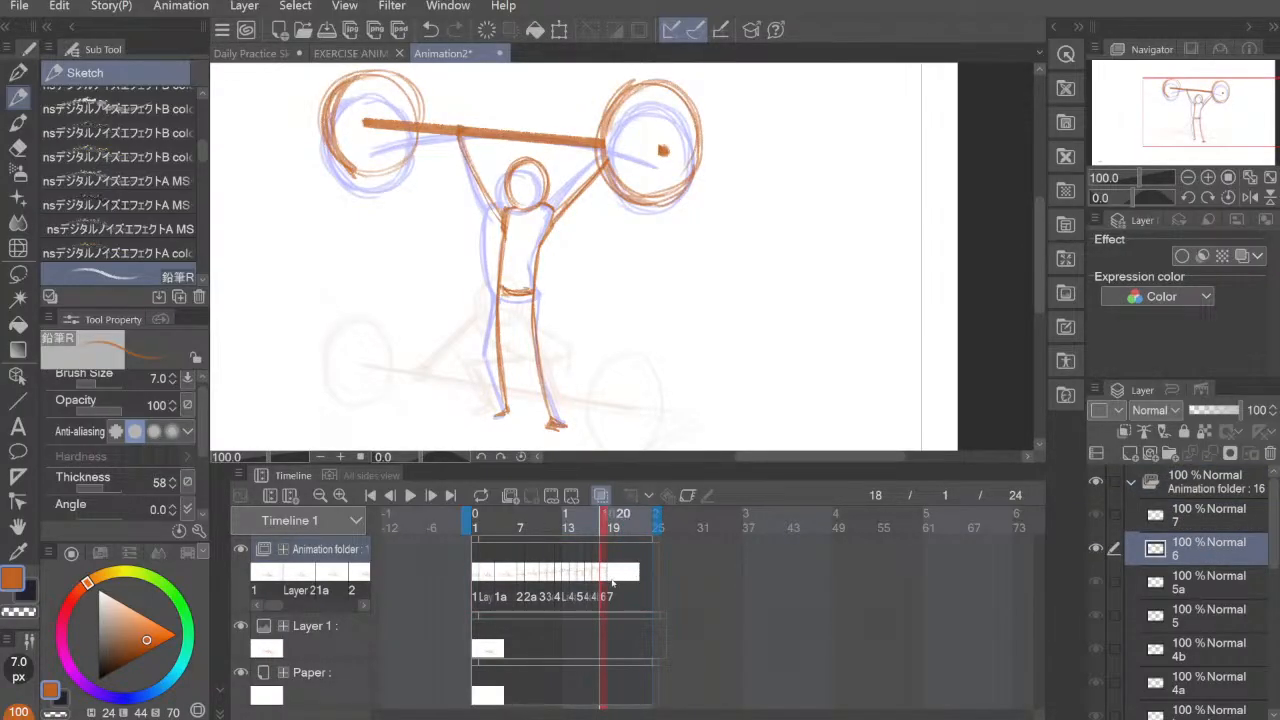
Step: Move cel 6 to frame 21 and cel 7 to frame 18, and select frame 18 for drawing
left_click_drag(611, 577, 631, 577)
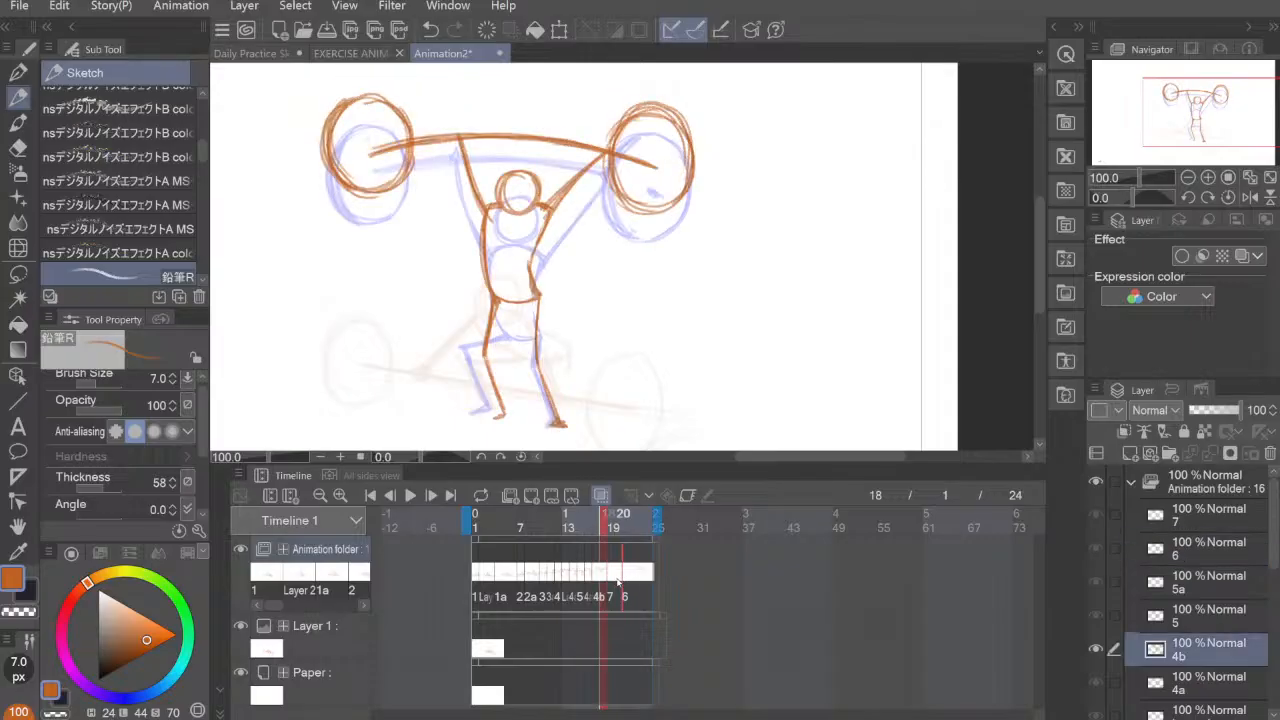
left_click(606, 578)
left_click(612, 577)
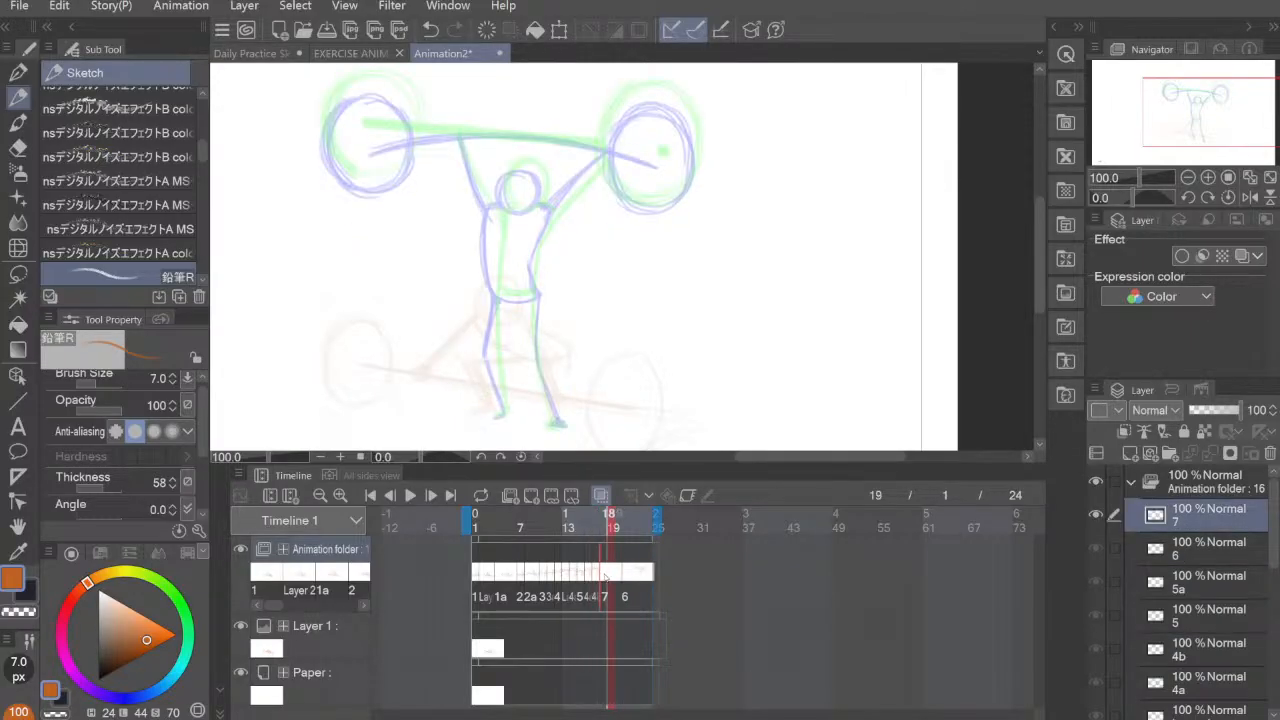
left_click(603, 577)
Step: Sketch the figure's head, shoulder line and torso on cel 7, slightly higher than the previous pose shown in the onion skin
left_click_drag(614, 249, 597, 271)
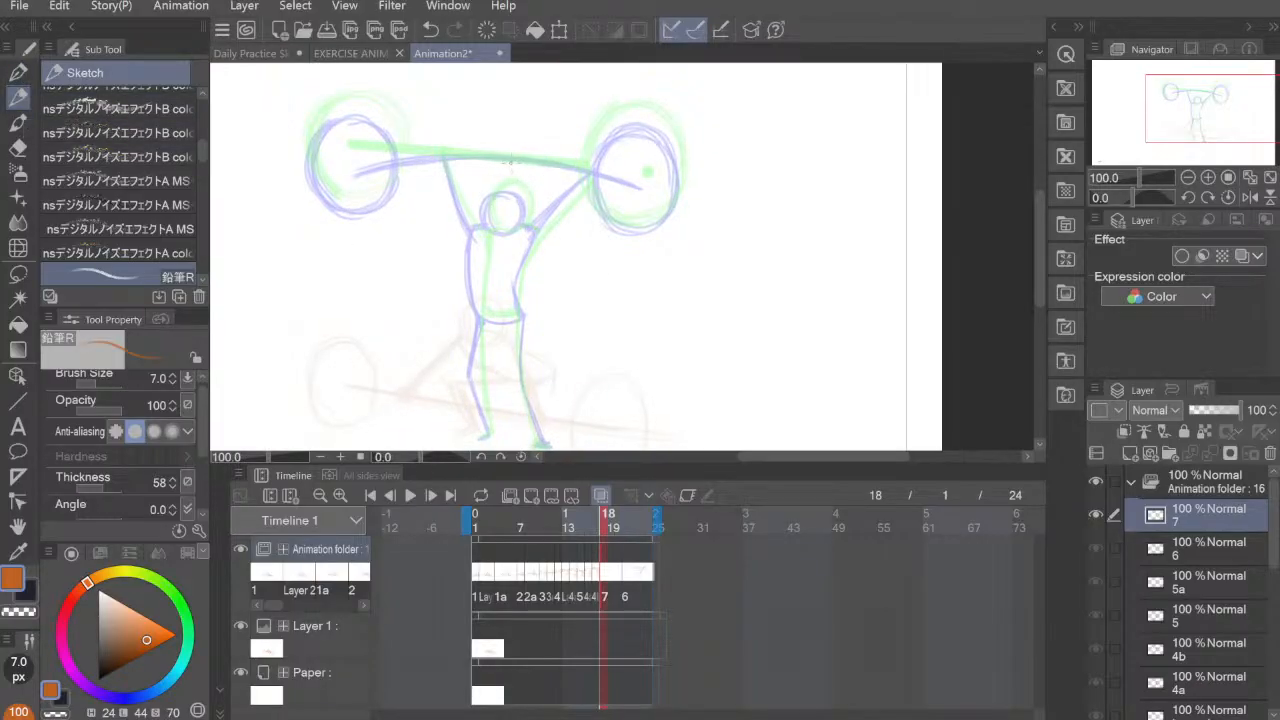
mouse_move(505, 170)
left_mouse_down()
mouse_move(496, 209)
mouse_move(487, 178)
mouse_move(514, 170)
mouse_move(504, 215)
mouse_move(518, 215)
mouse_move(470, 216)
left_mouse_up()
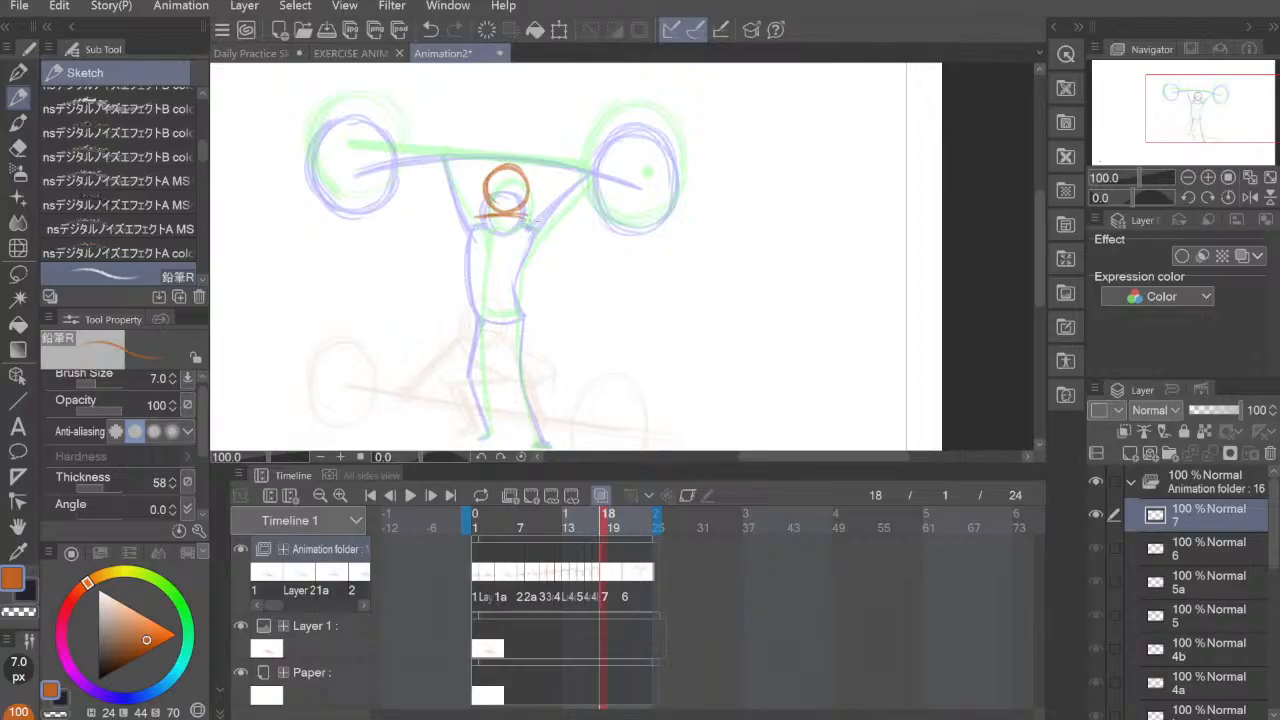
left_click_drag(528, 222, 516, 306)
left_click_drag(477, 222, 486, 302)
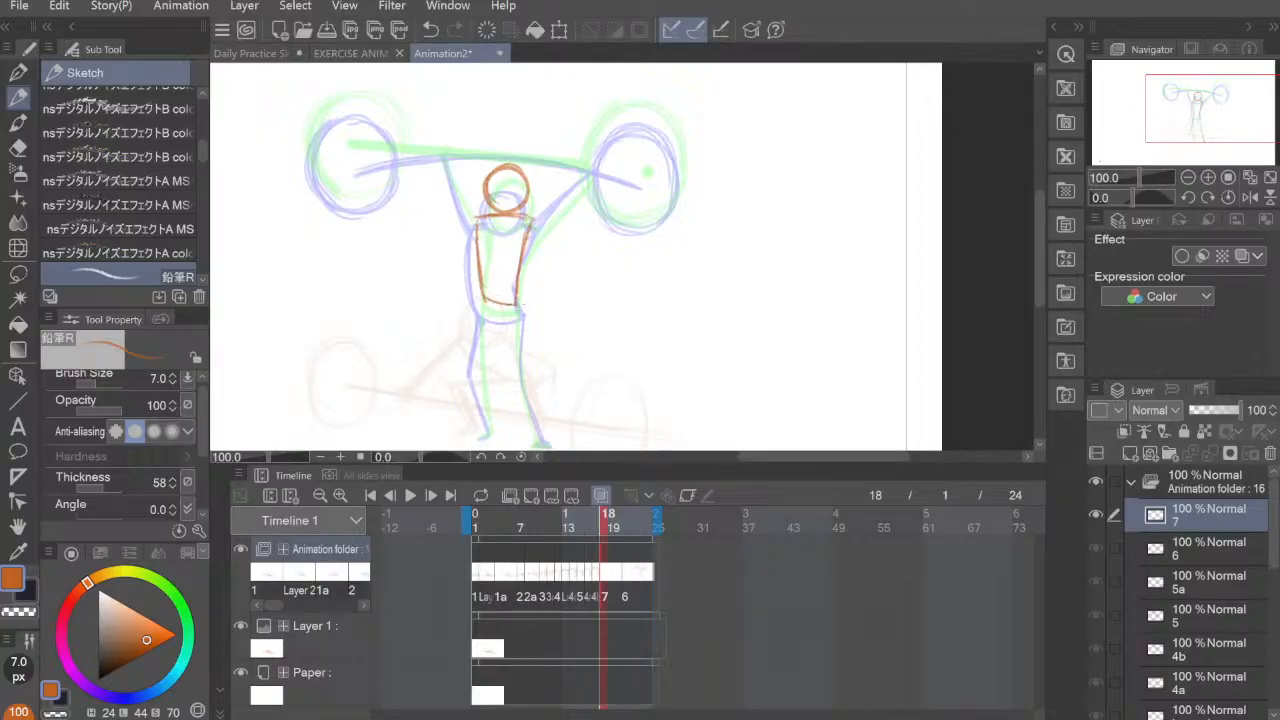
mouse_move(475, 223)
left_mouse_down()
mouse_move(488, 301)
mouse_move(540, 203)
left_mouse_up()
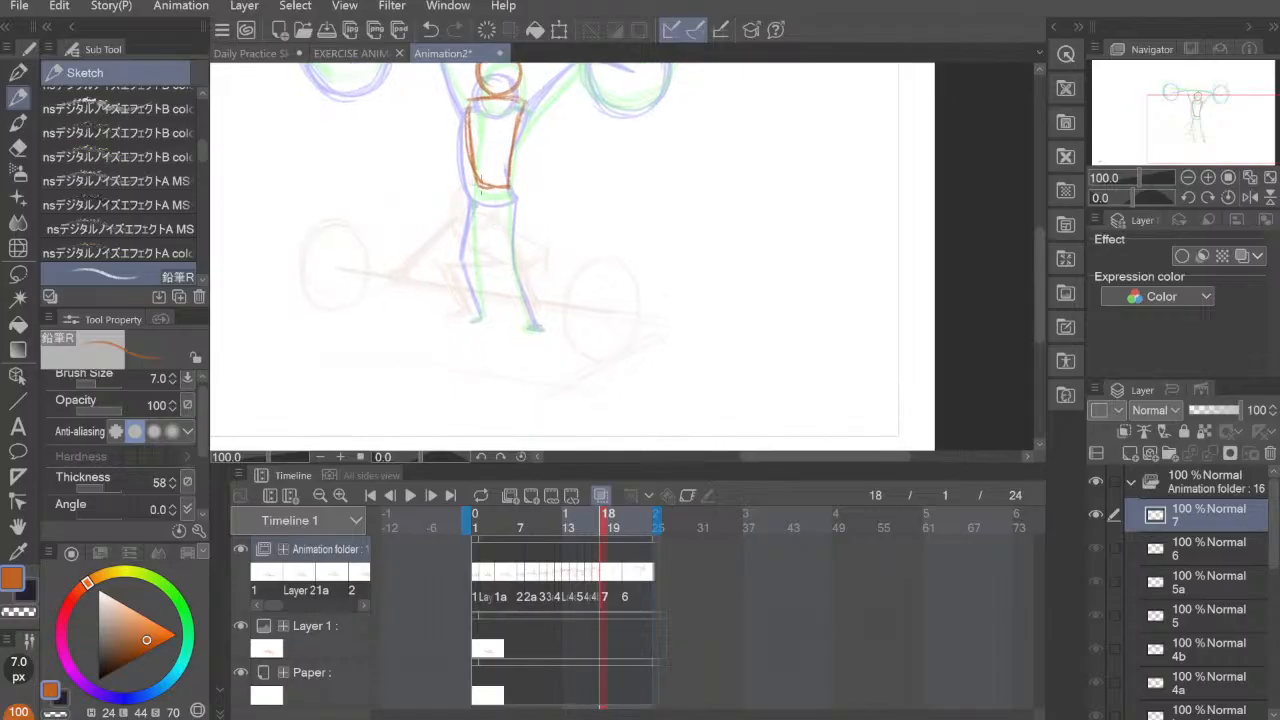
Step: Draw both straightened legs down to the feet on cel 7, following the onion-skin legs
left_click_drag(476, 178, 484, 298)
left_click_drag(506, 190, 532, 318)
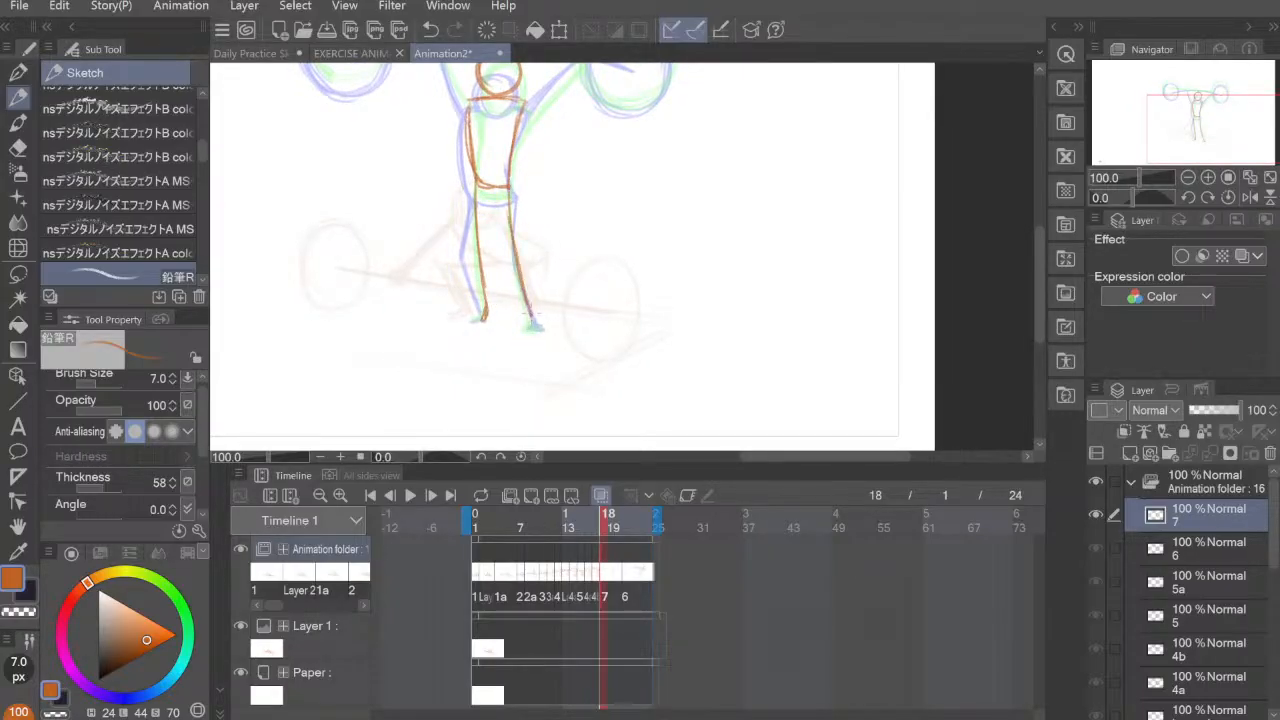
left_click_drag(554, 272, 614, 374)
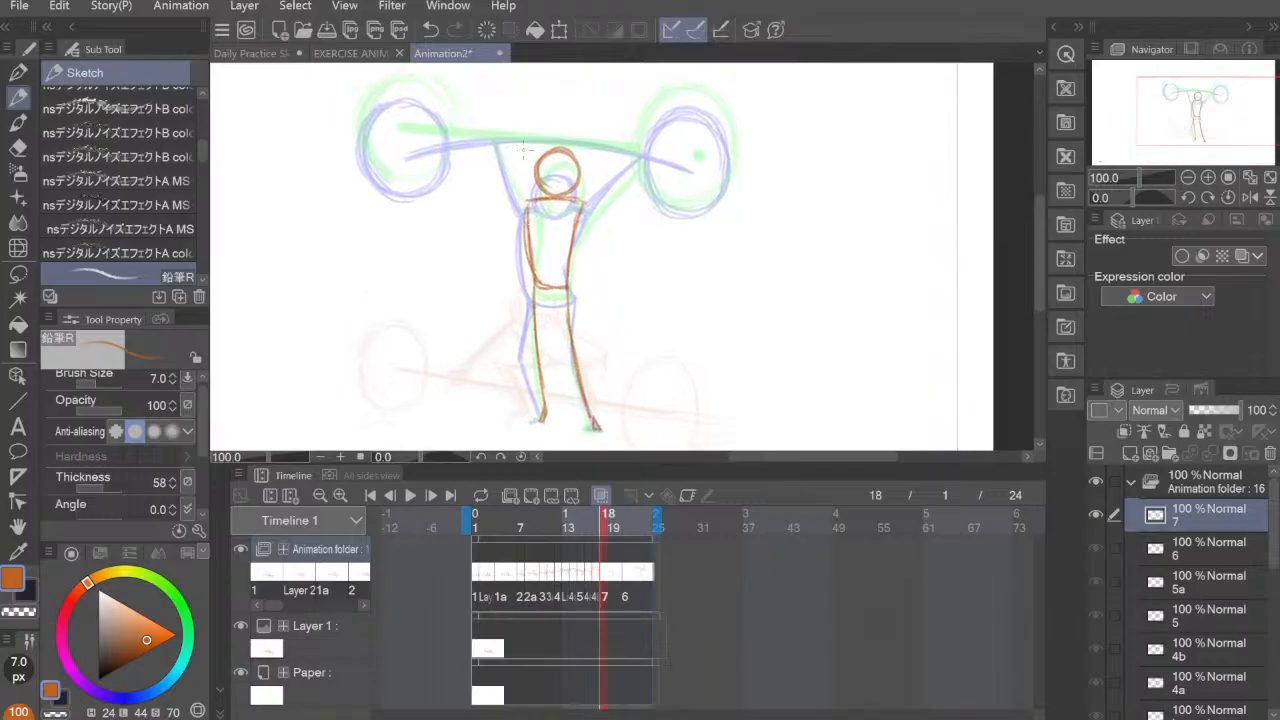
Step: Draw both arms stretched overhead above the onion-skin bar on cel 7, ending in small fists
mouse_move(524, 210)
left_mouse_down()
mouse_move(505, 122)
mouse_move(524, 223)
mouse_move(590, 180)
left_mouse_up()
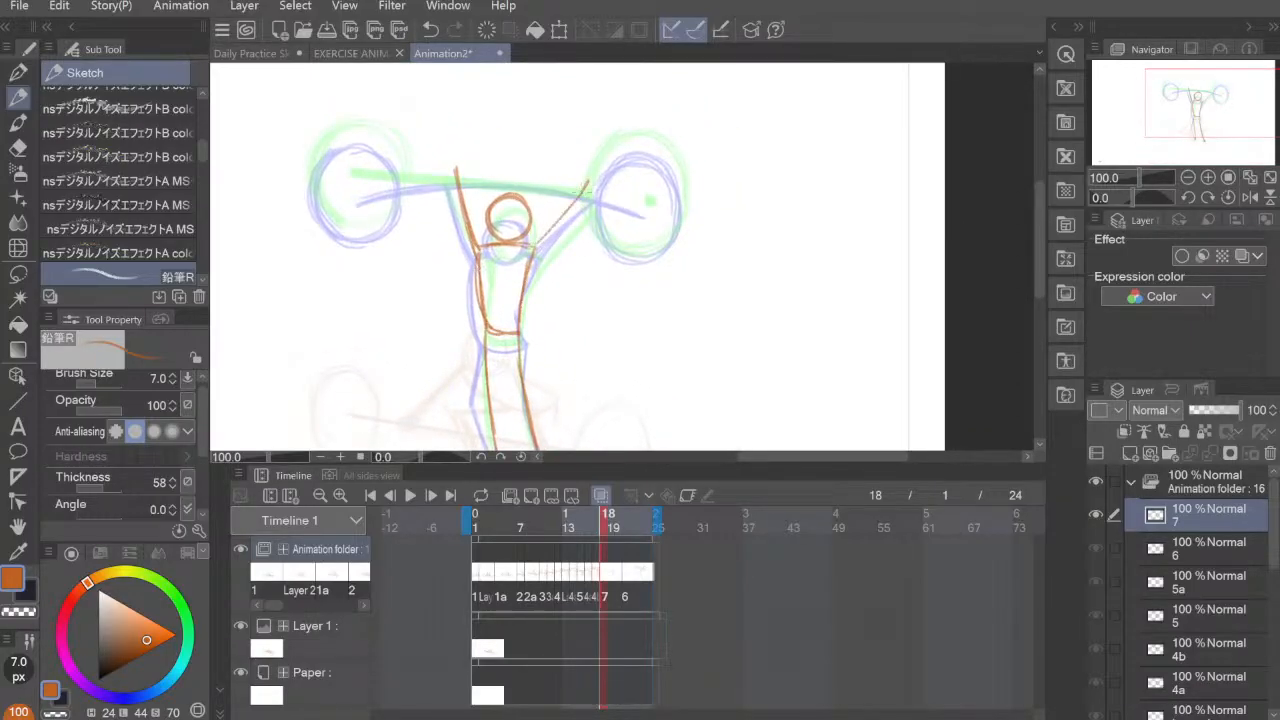
left_click_drag(536, 250, 578, 200)
left_click_drag(538, 250, 584, 190)
mouse_move(477, 255)
left_mouse_down()
mouse_move(457, 157)
mouse_move(464, 226)
left_mouse_up()
left_click_drag(538, 246, 582, 167)
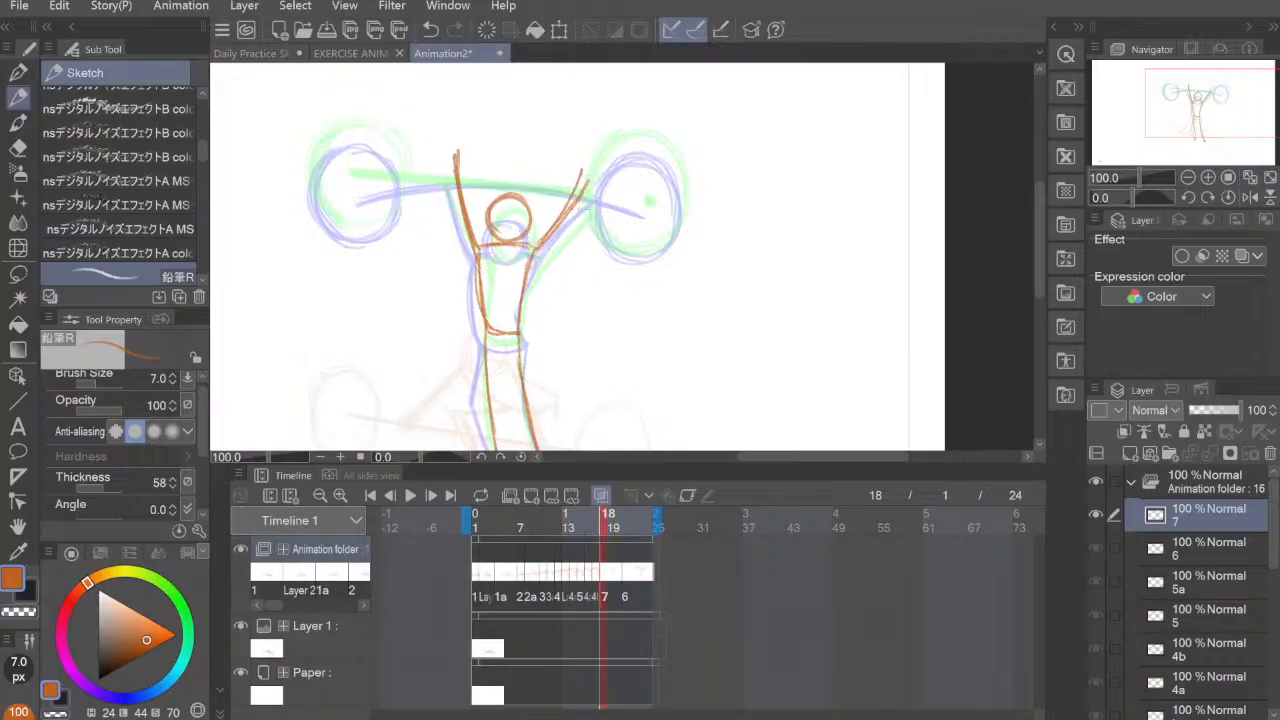
key("ctrl+z")
mouse_move(534, 250)
left_mouse_down()
mouse_move(588, 168)
mouse_move(573, 211)
left_mouse_up()
mouse_move(587, 220)
left_mouse_down()
mouse_move(651, 268)
mouse_move(657, 174)
mouse_move(649, 198)
left_mouse_up()
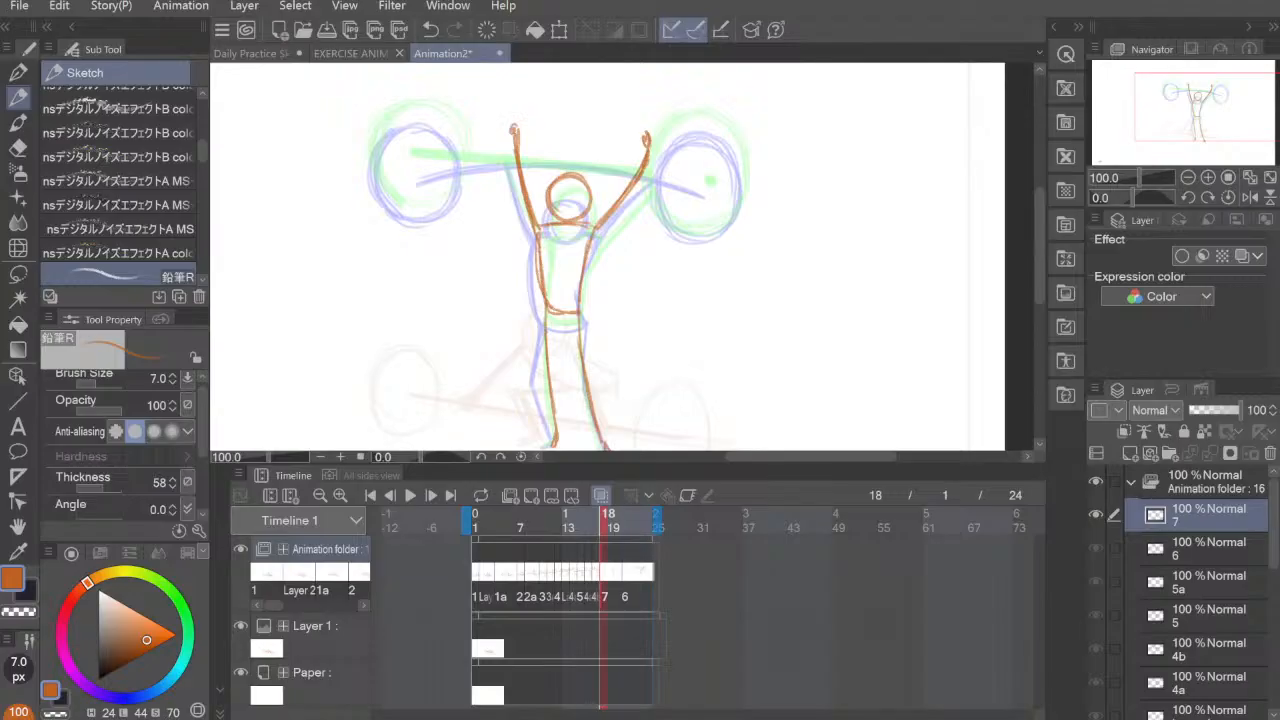
Step: Switch to the browser, look through the illustration projects on the Behance profile, and return to the animation in Clip Studio Paint
left_click_drag(2, 450, 530, 2)
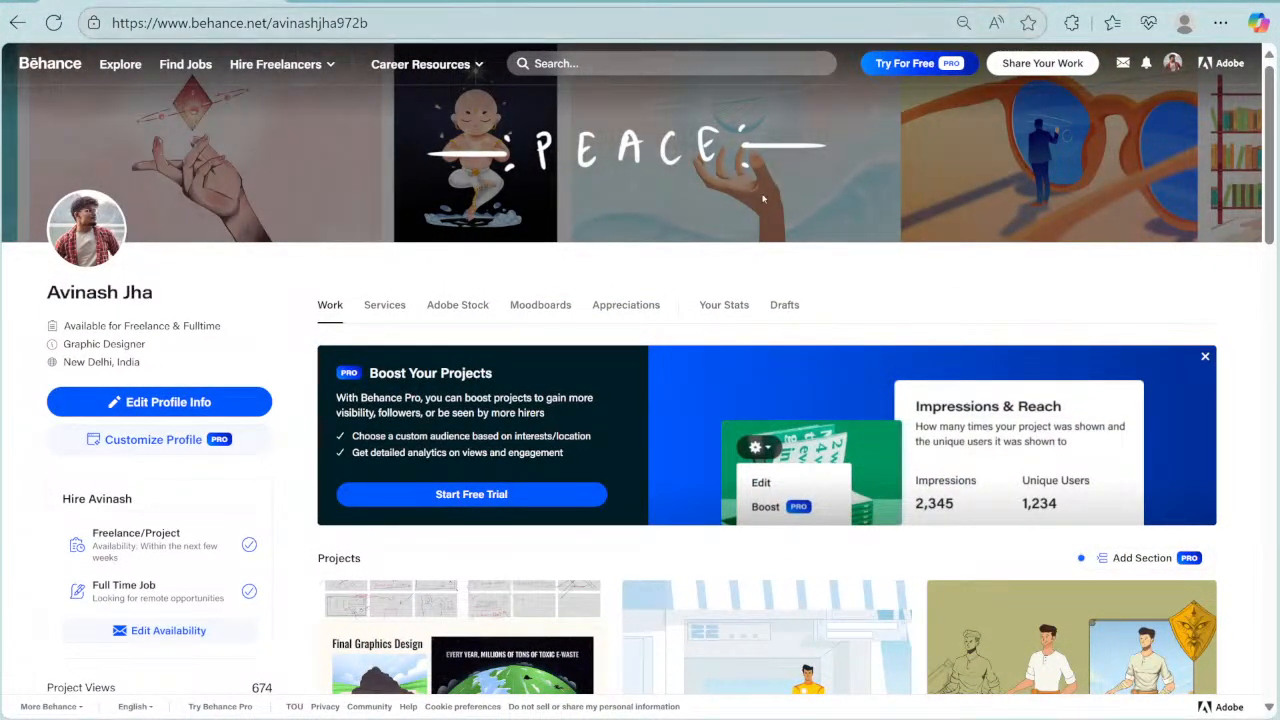
scroll(817, 340, "down", 3)
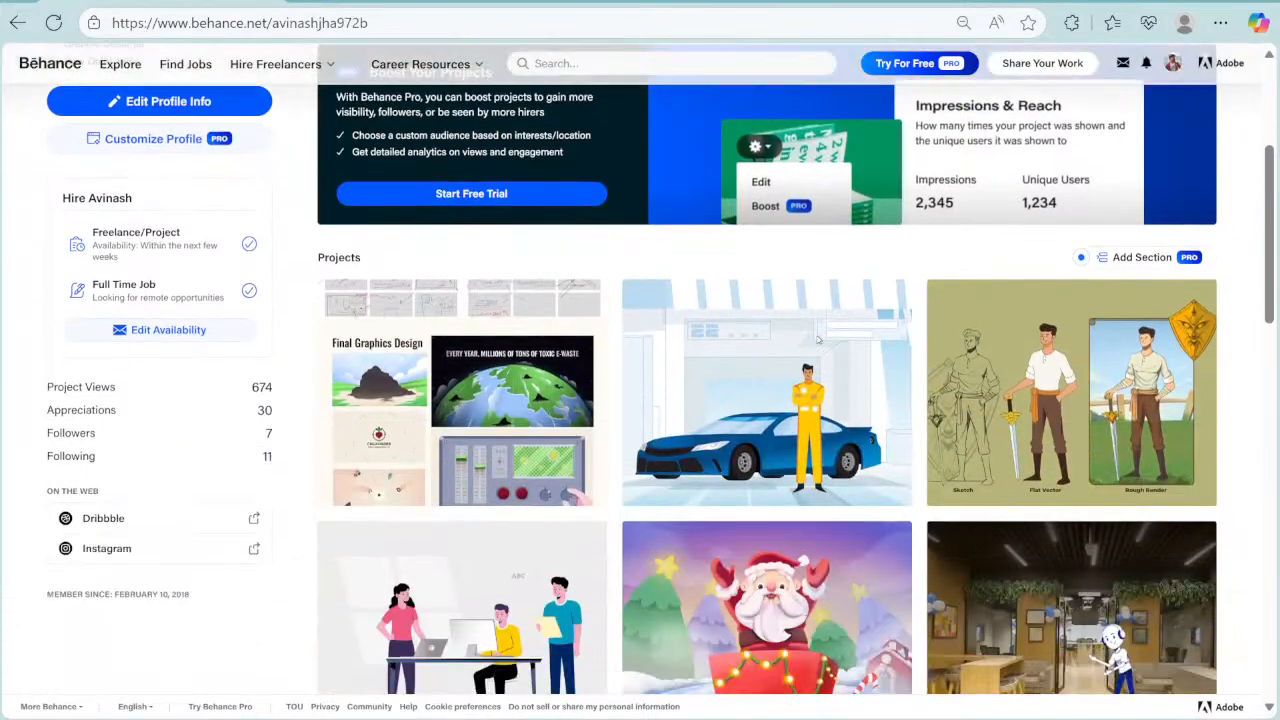
scroll(704, 386, "down", 2)
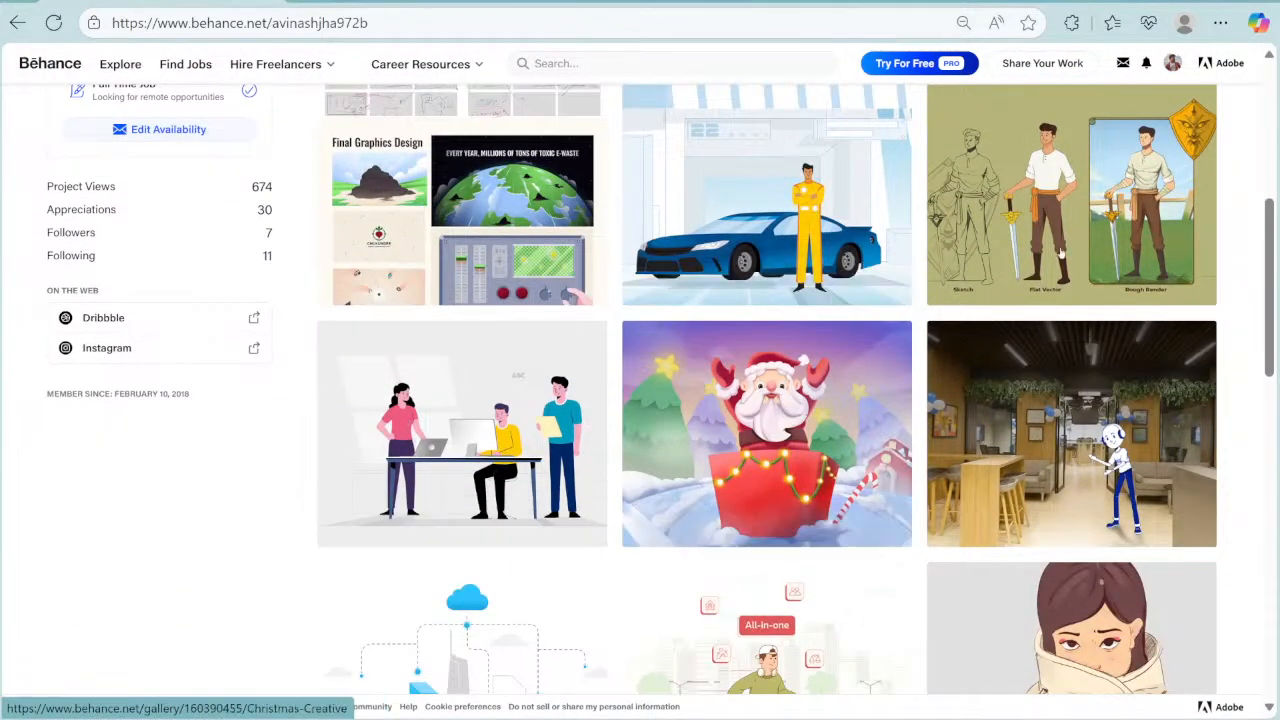
scroll(895, 303, "down", 3)
scroll(861, 349, "down", 3)
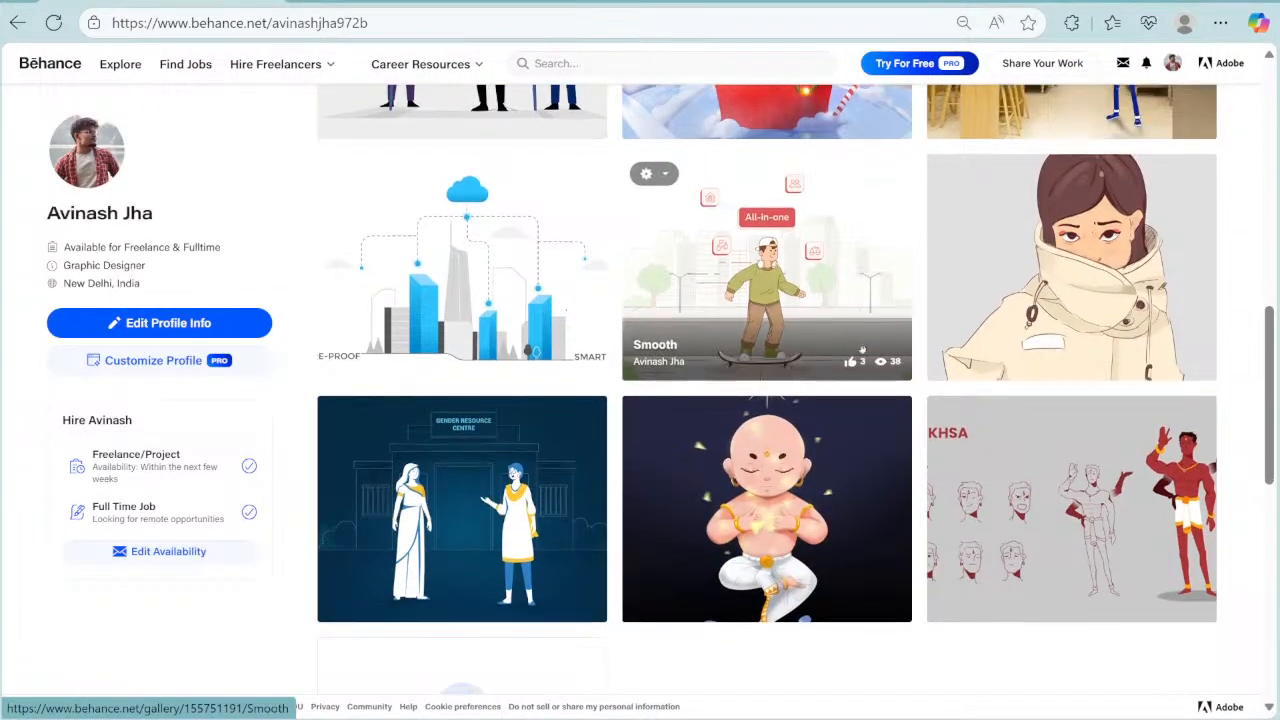
scroll(861, 349, "up", 3)
scroll(860, 349, "up", 3)
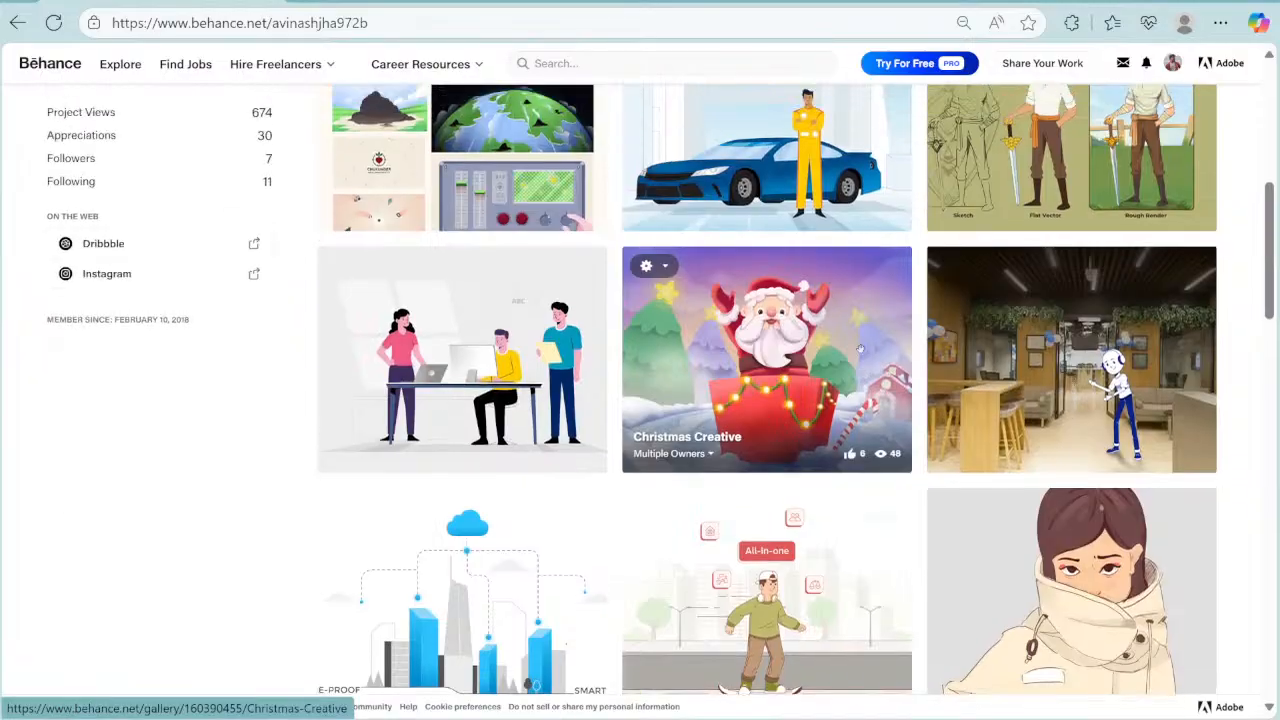
scroll(860, 347, "up", 2)
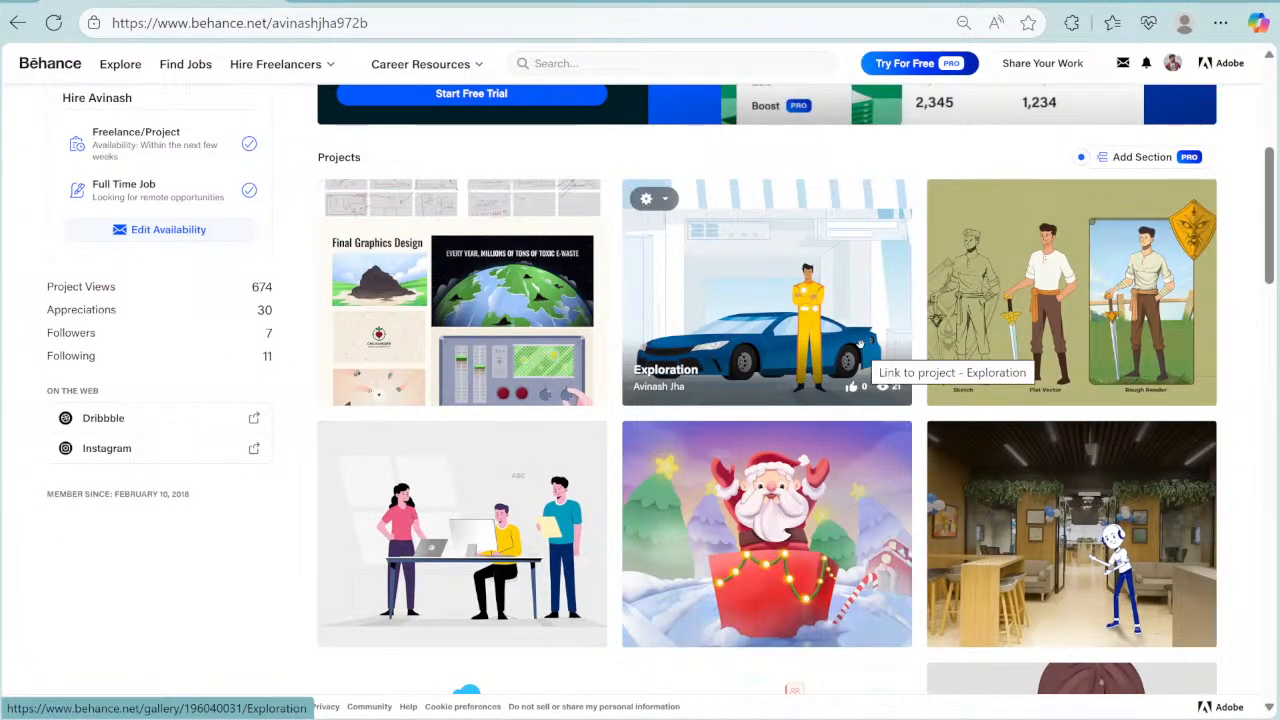
scroll(860, 347, "down", 1)
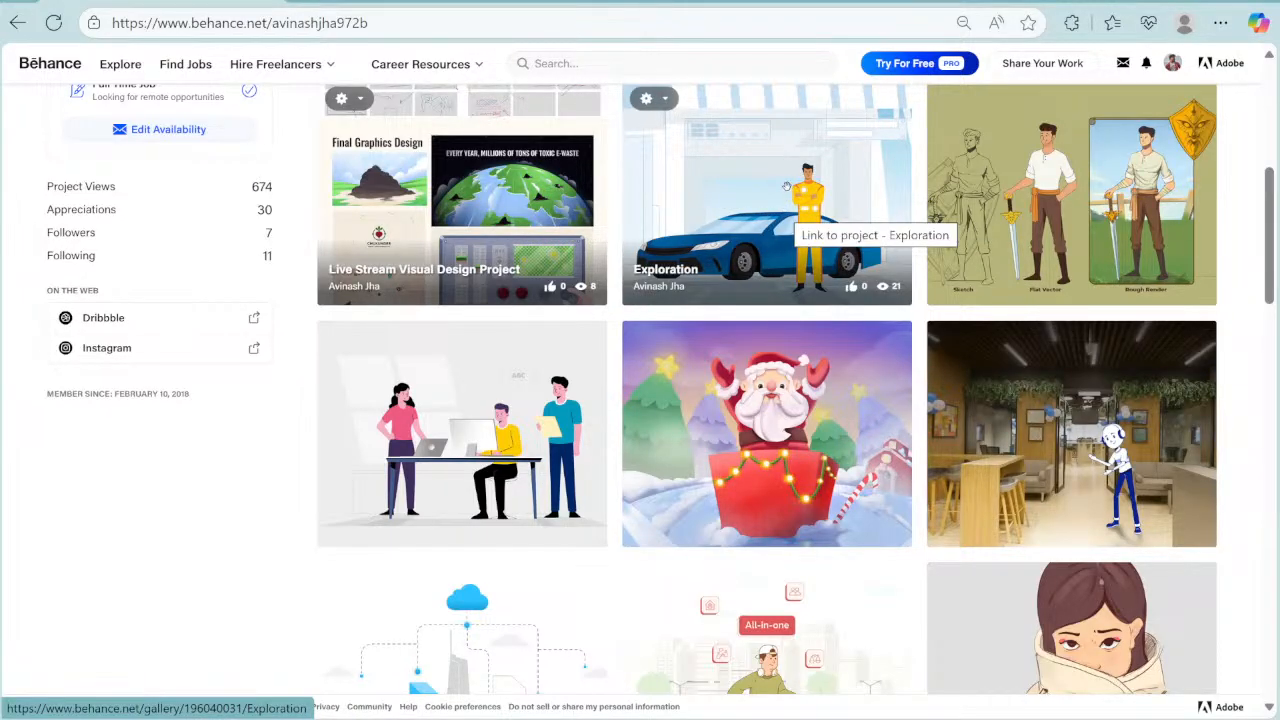
scroll(790, 250, "down", 2)
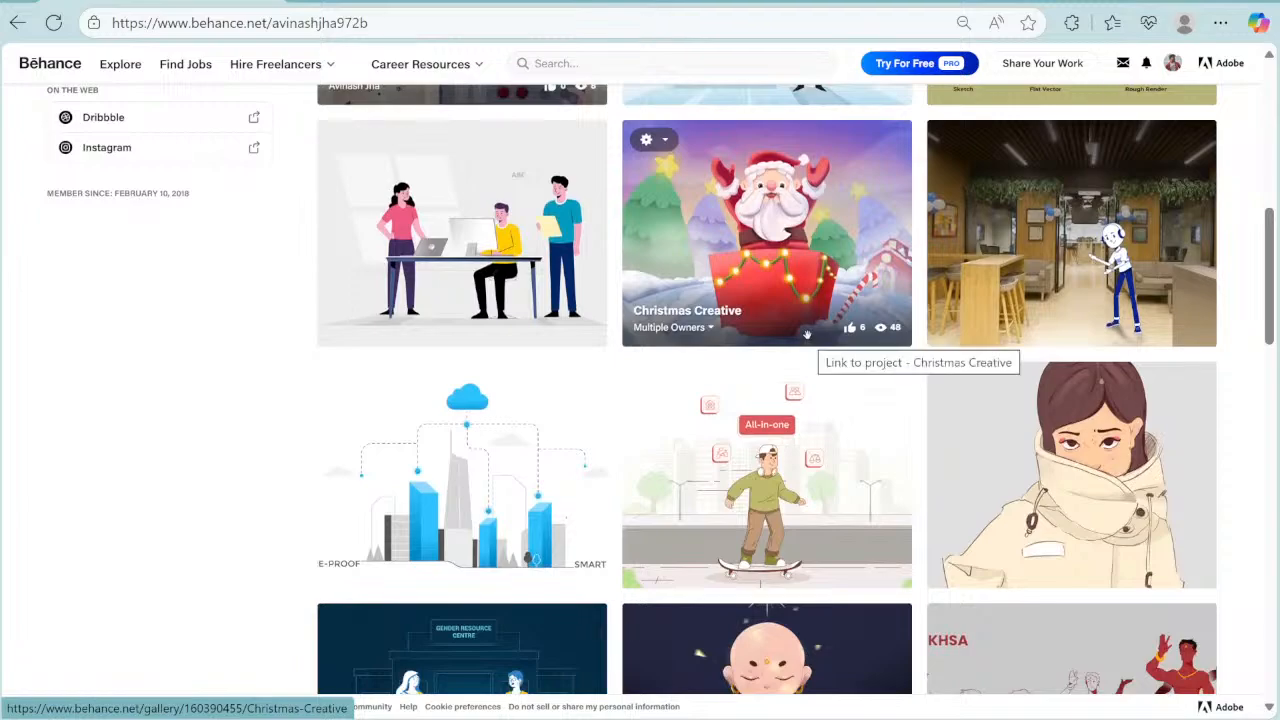
scroll(804, 334, "down", 3)
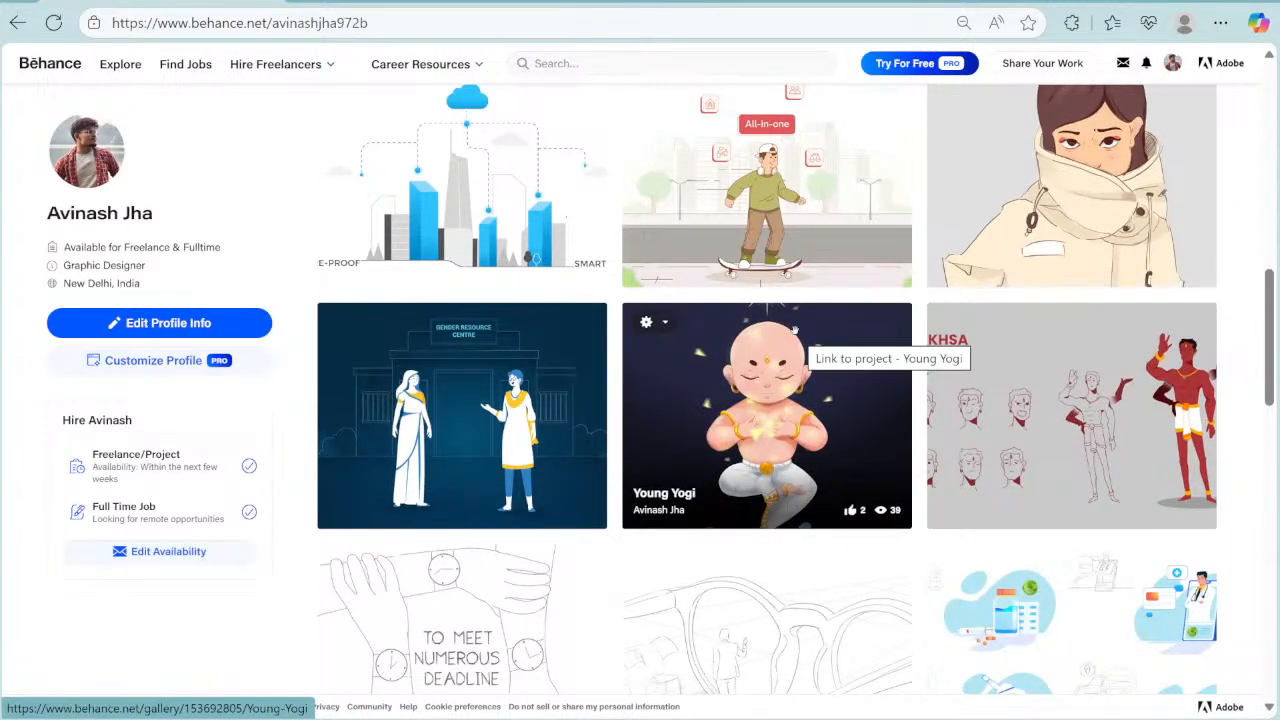
scroll(794, 330, "up", 5)
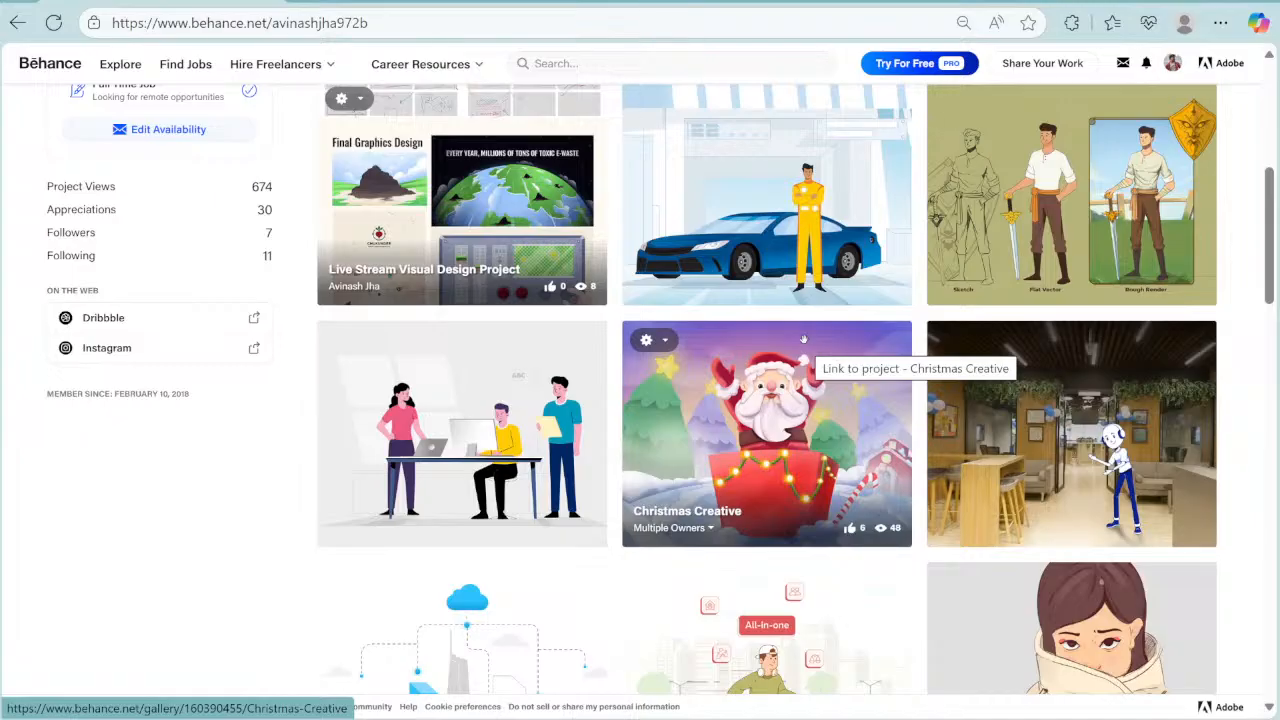
scroll(799, 340, "up", 5)
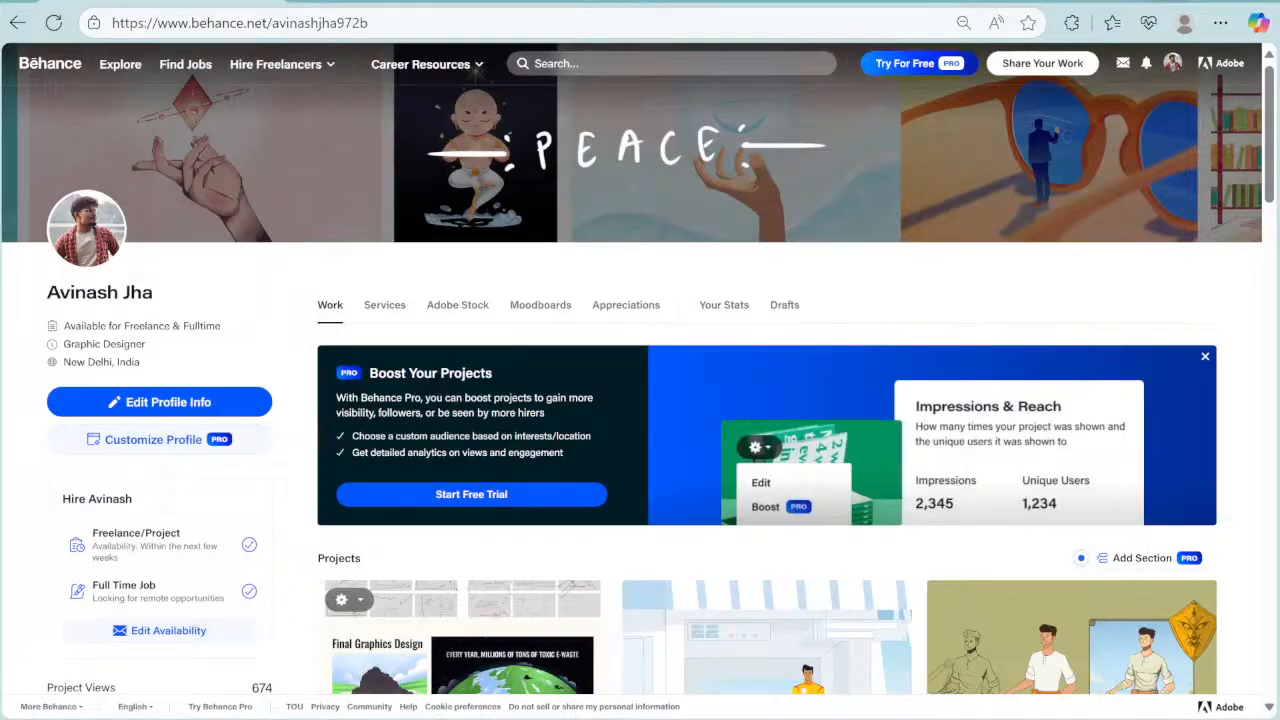
key("ctrl+l")
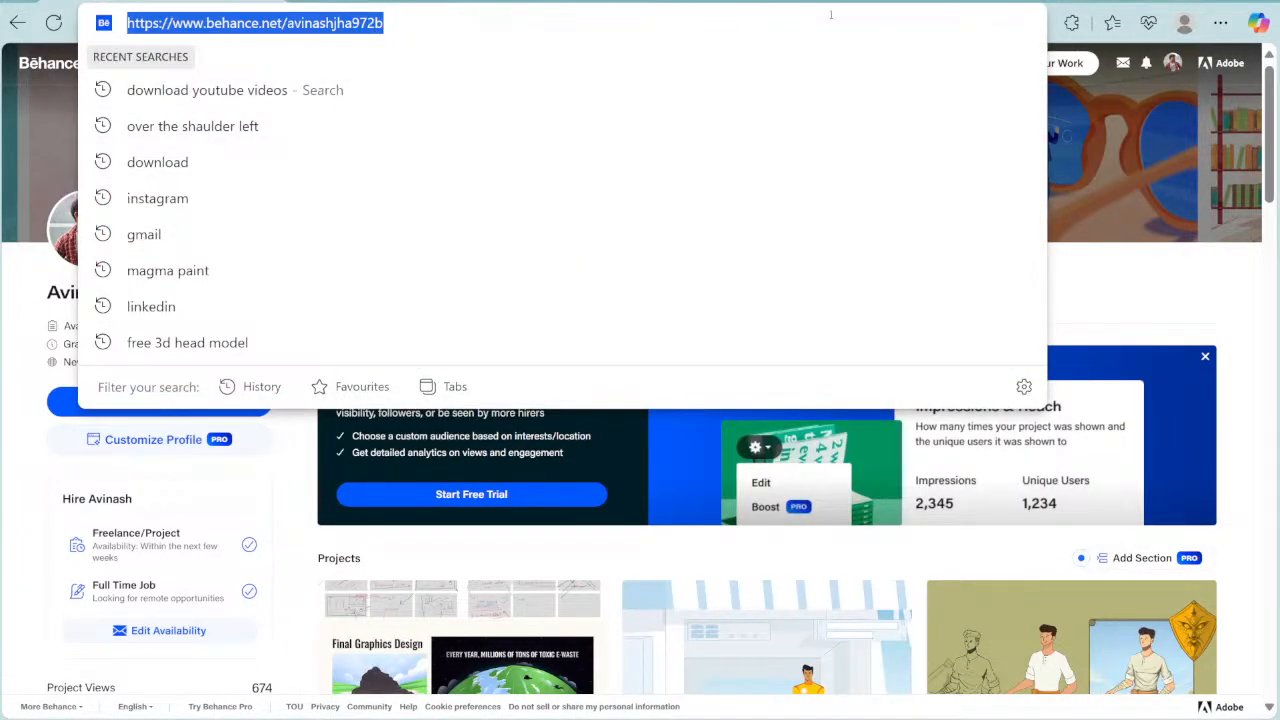
key("Escape")
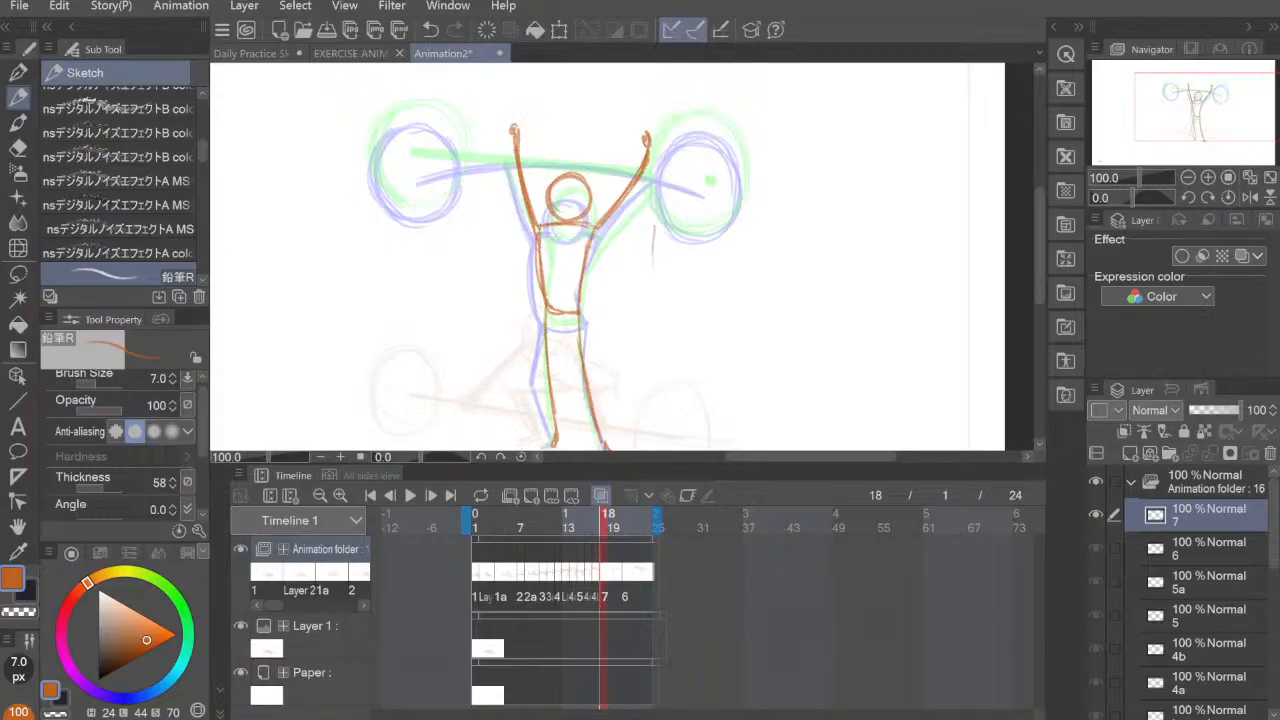
Step: Erase the stray mark beside the figure's torso with the Hard eraser, and return to the pencil
left_click_drag(548, 242, 538, 310)
key("e")
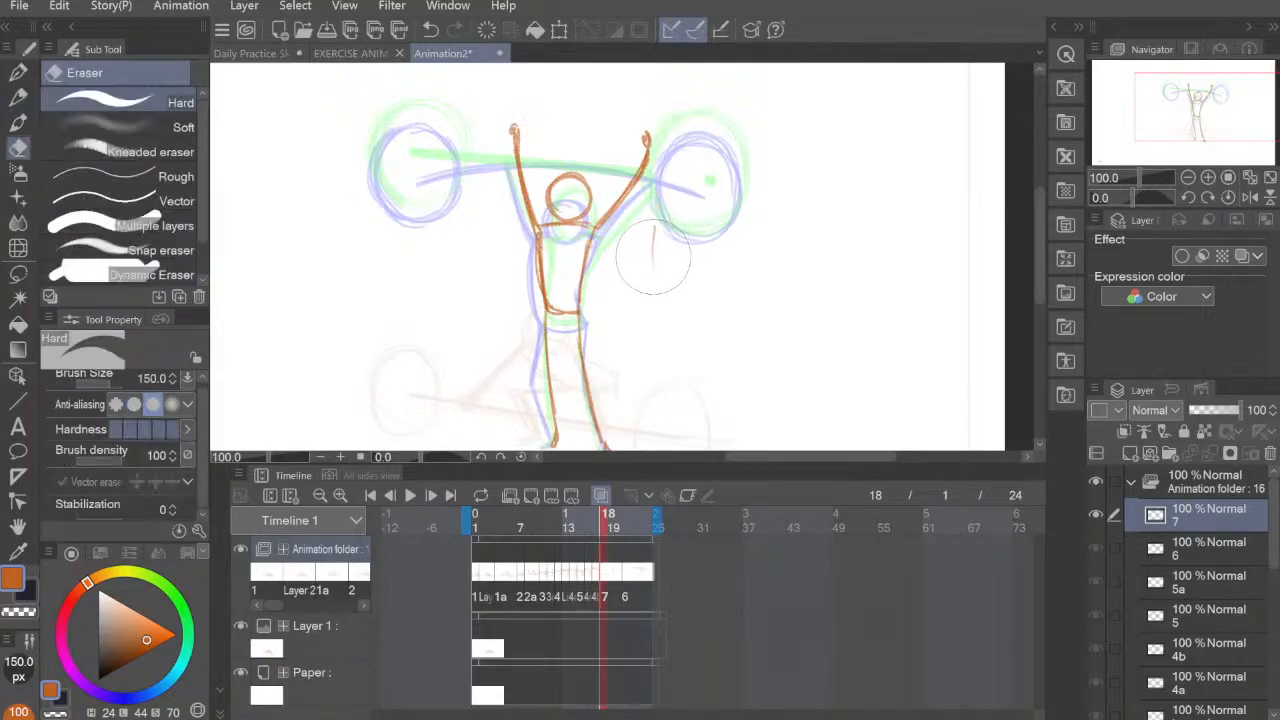
left_click_drag(653, 257, 663, 243)
left_click(20, 98)
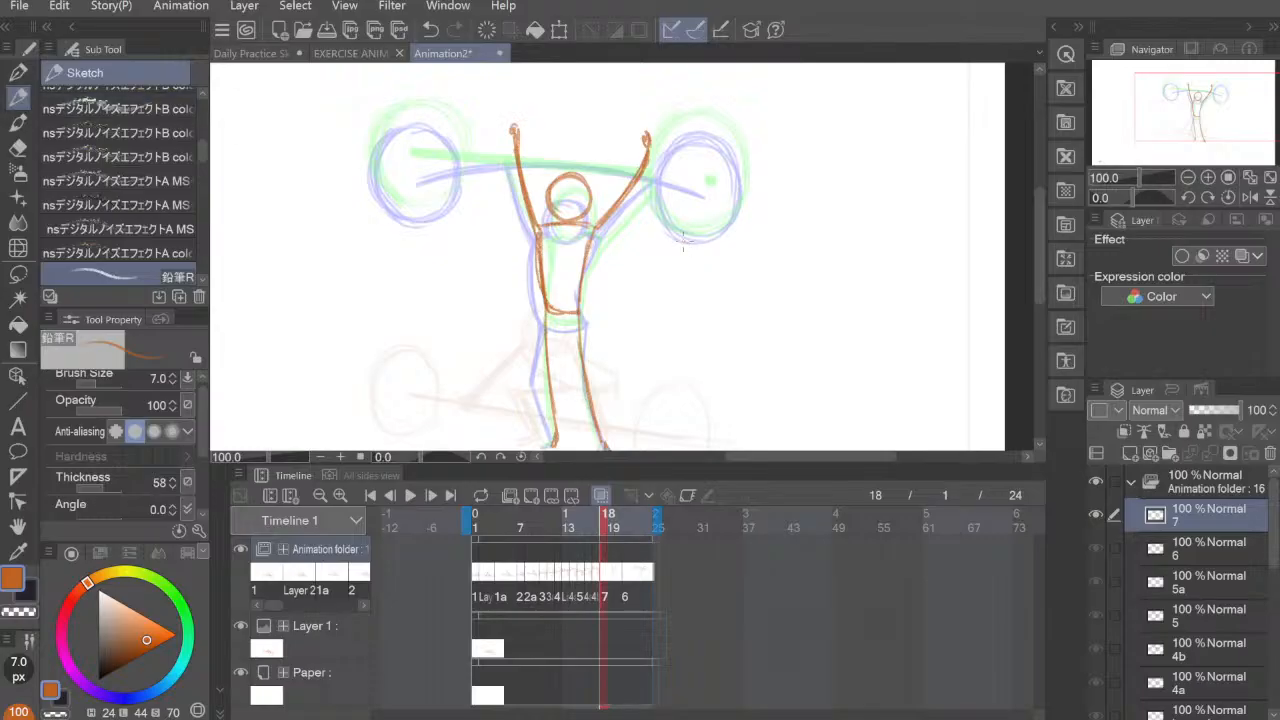
left_click_drag(757, 320, 717, 340)
mouse_move(746, 299)
left_mouse_down()
mouse_move(731, 366)
mouse_move(729, 291)
mouse_move(734, 303)
left_mouse_up()
left_click_drag(405, 137, 500, 117)
mouse_move(401, 138)
left_mouse_down()
mouse_move(611, 117)
mouse_move(690, 138)
left_mouse_up()
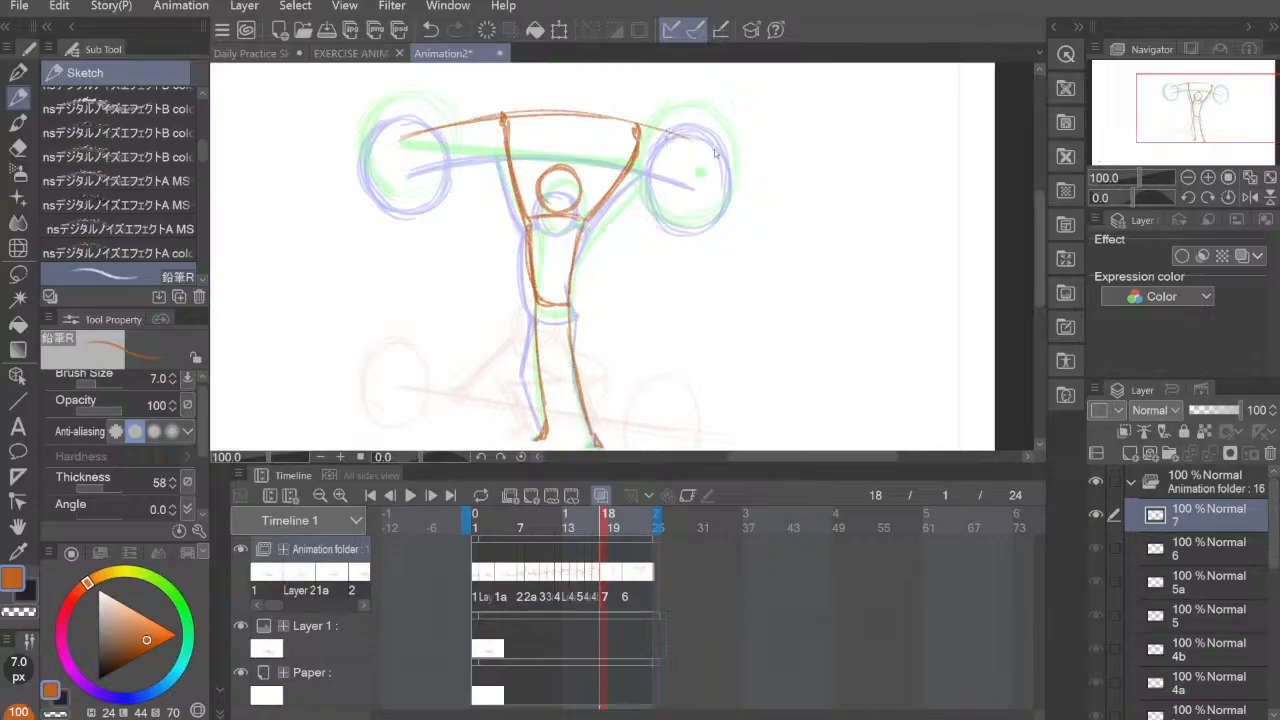
key("ctrl+z")
Step: Draw the barbell's bar as an arch through both fists with its ends bending down, and thicken it with extra strokes
key("ctrl+z")
key("ctrl+z")
mouse_move(401, 140)
left_mouse_down()
mouse_move(548, 117)
mouse_move(672, 138)
mouse_move(448, 126)
mouse_move(603, 124)
mouse_move(671, 142)
mouse_move(498, 122)
mouse_move(704, 148)
left_mouse_up()
key("ctrl+z")
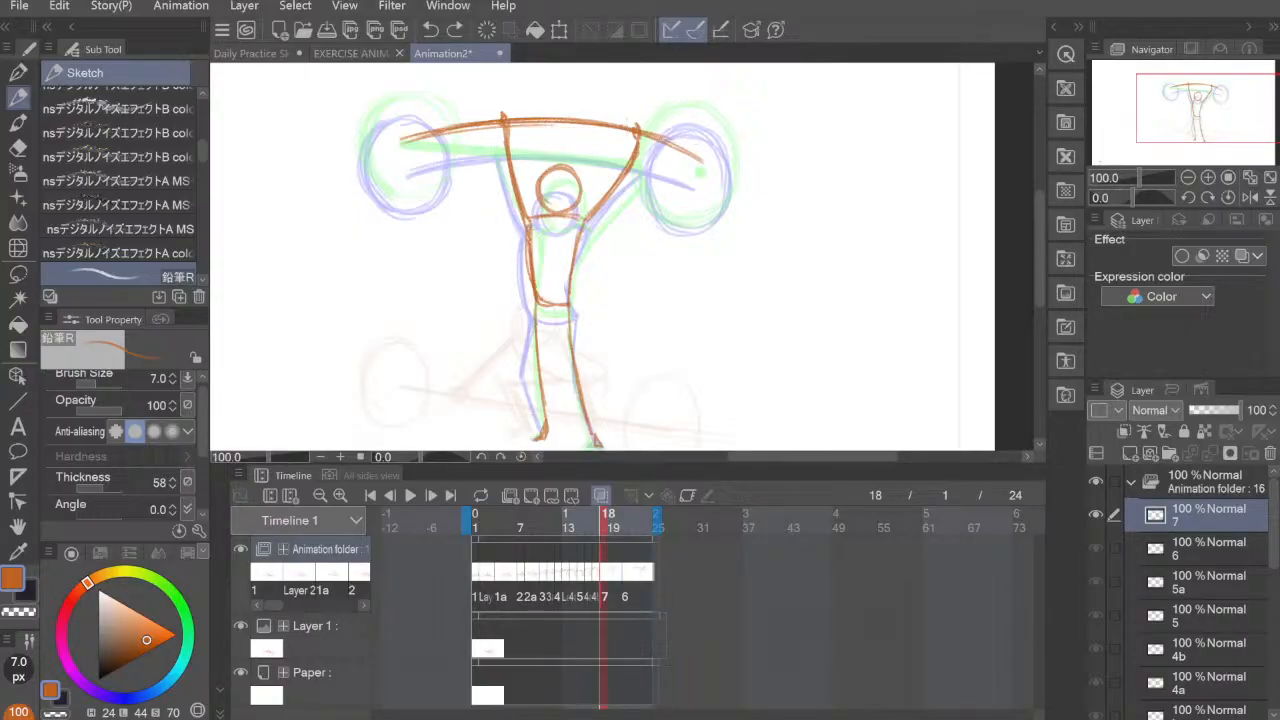
mouse_move(616, 129)
left_mouse_down()
mouse_move(692, 160)
mouse_move(682, 157)
left_mouse_up()
left_click_drag(616, 129, 512, 122)
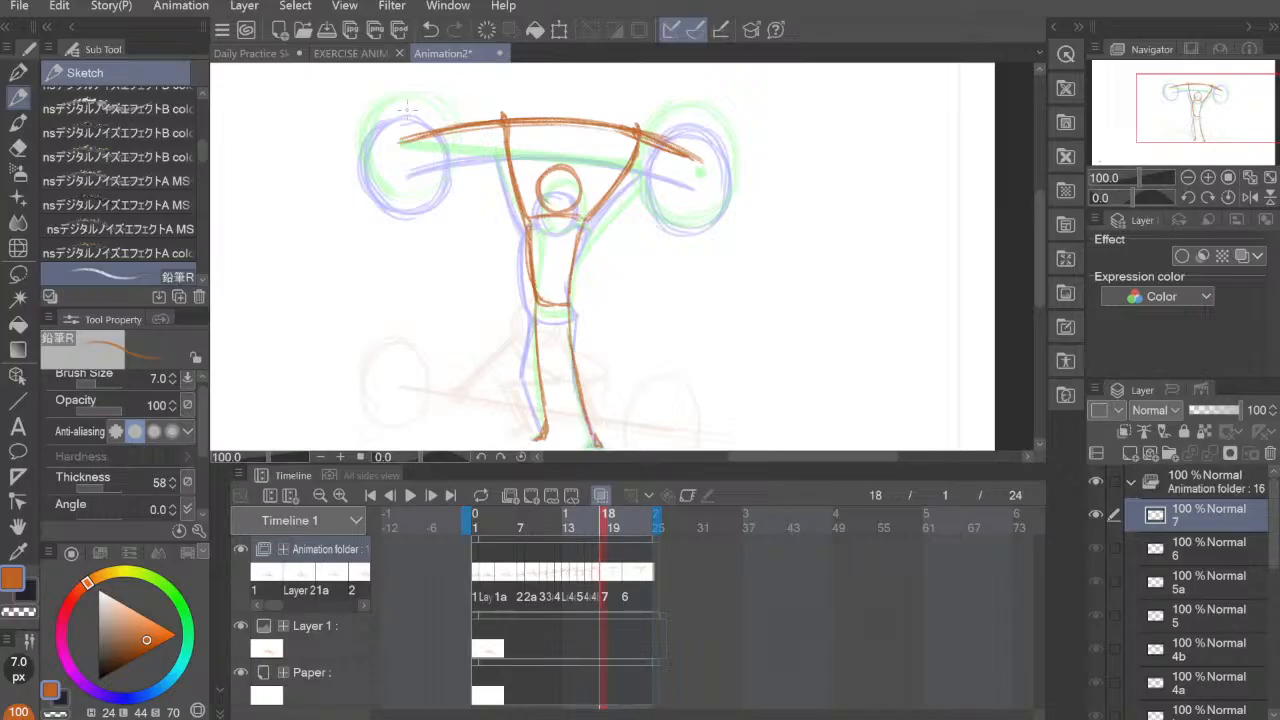
Step: Draw the round weight plate around the bar's left end on cel 7, and reinforce its outline with repeated strokes
left_click_drag(368, 146, 379, 180)
mouse_move(391, 99)
left_mouse_down()
mouse_move(363, 141)
mouse_move(396, 188)
left_mouse_up()
mouse_move(397, 97)
left_mouse_down()
mouse_move(385, 187)
mouse_move(435, 103)
mouse_move(447, 121)
left_mouse_up()
mouse_move(410, 188)
left_mouse_down()
mouse_move(378, 95)
mouse_move(396, 188)
left_mouse_up()
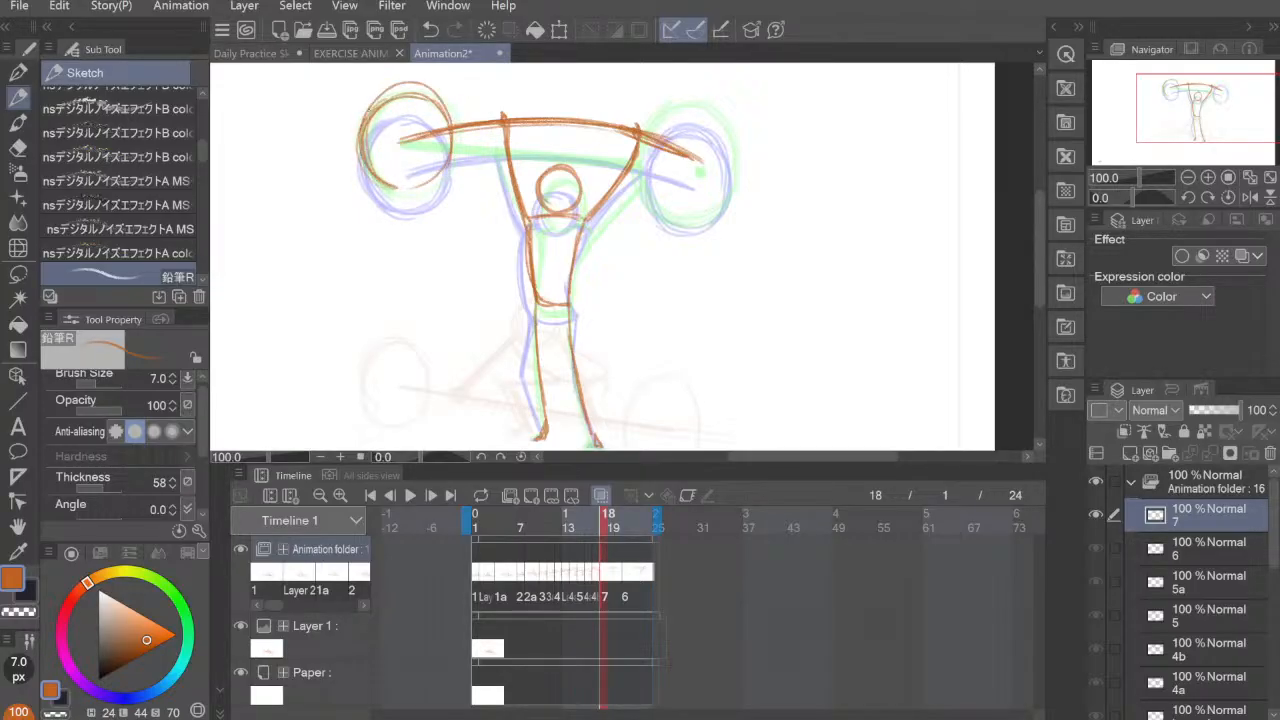
left_click_drag(366, 118, 432, 96)
left_click_drag(364, 140, 424, 178)
mouse_move(380, 98)
left_mouse_down()
mouse_move(400, 190)
mouse_move(450, 148)
mouse_move(366, 186)
left_mouse_up()
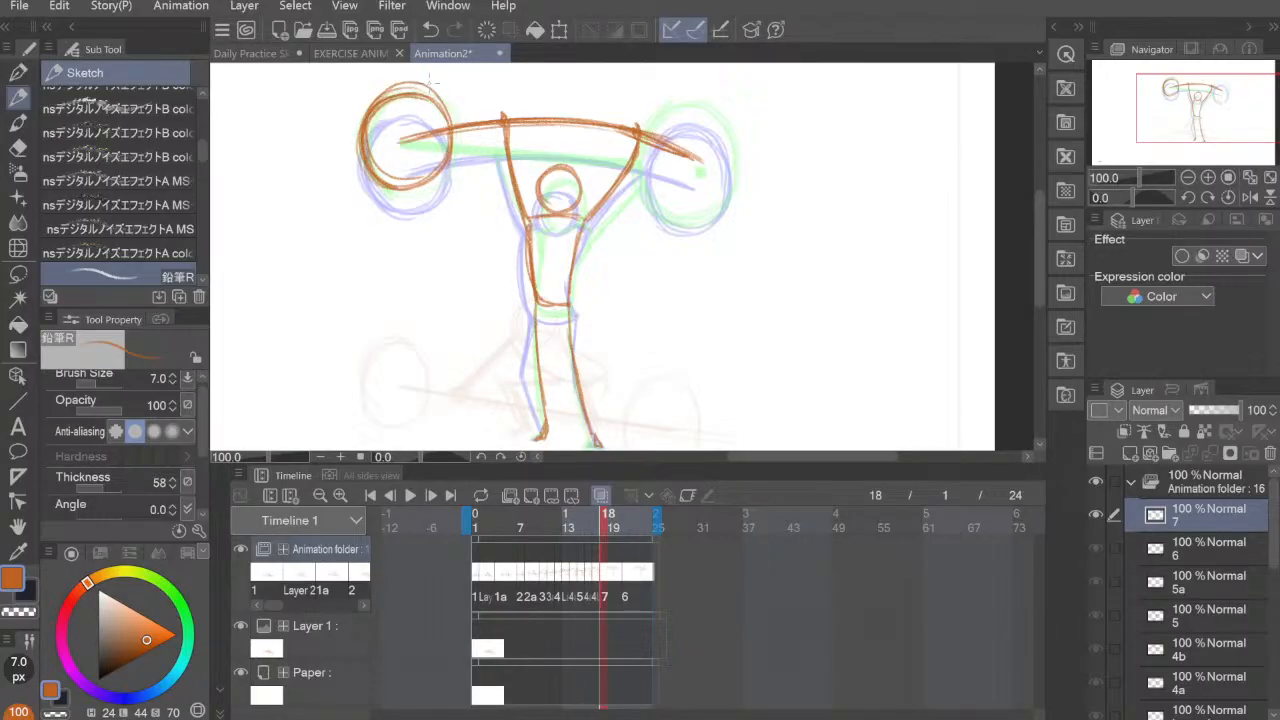
mouse_move(420, 85)
left_mouse_down()
mouse_move(360, 158)
mouse_move(358, 142)
mouse_move(438, 96)
mouse_move(450, 122)
left_mouse_up()
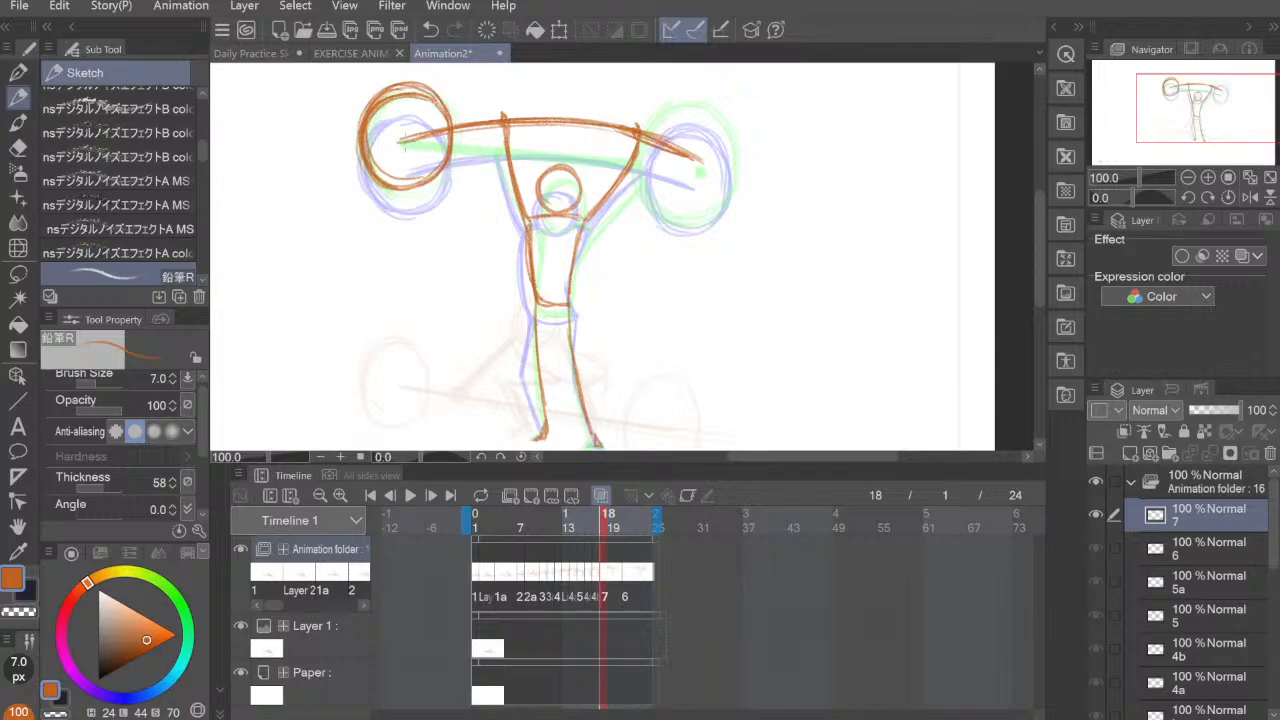
Step: Clean up the extra strokes inside the left plate with the Hard eraser reduced to 40, and return to the pencil
key("e")
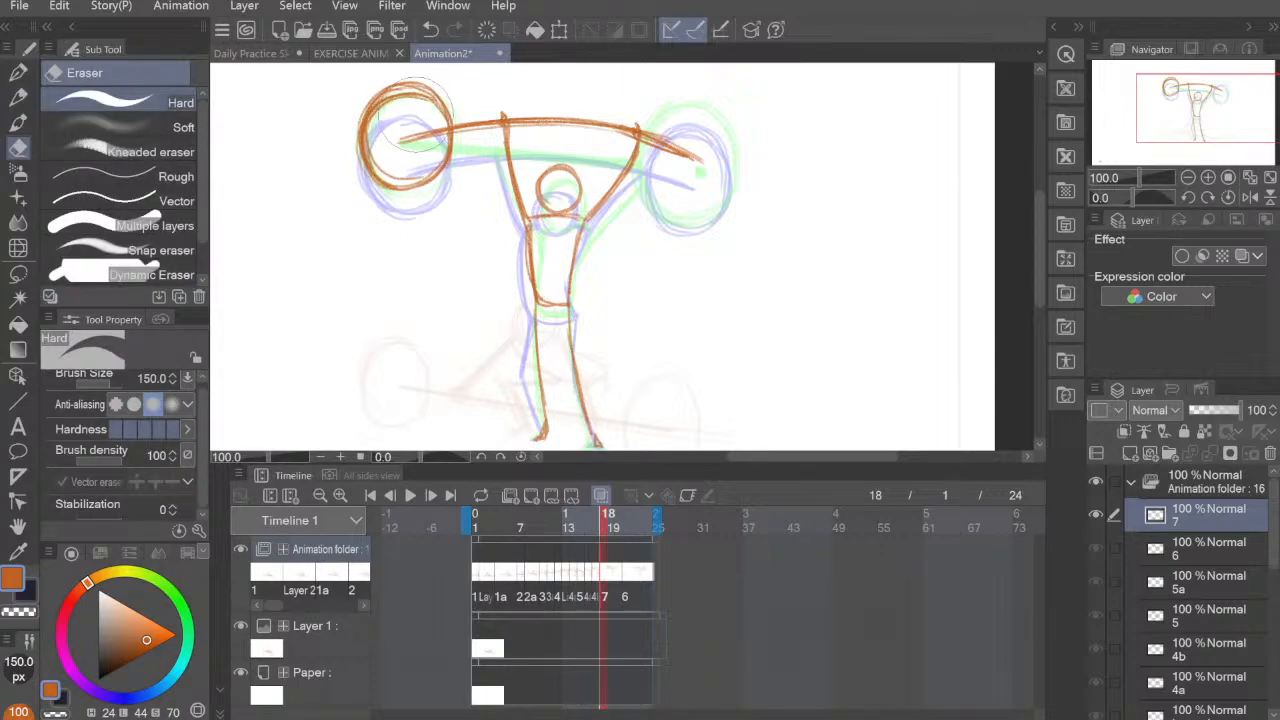
key("bracketleft")
key("bracketleft")
key("bracketleft")
key("bracketleft")
key("bracketleft")
key("bracketleft")
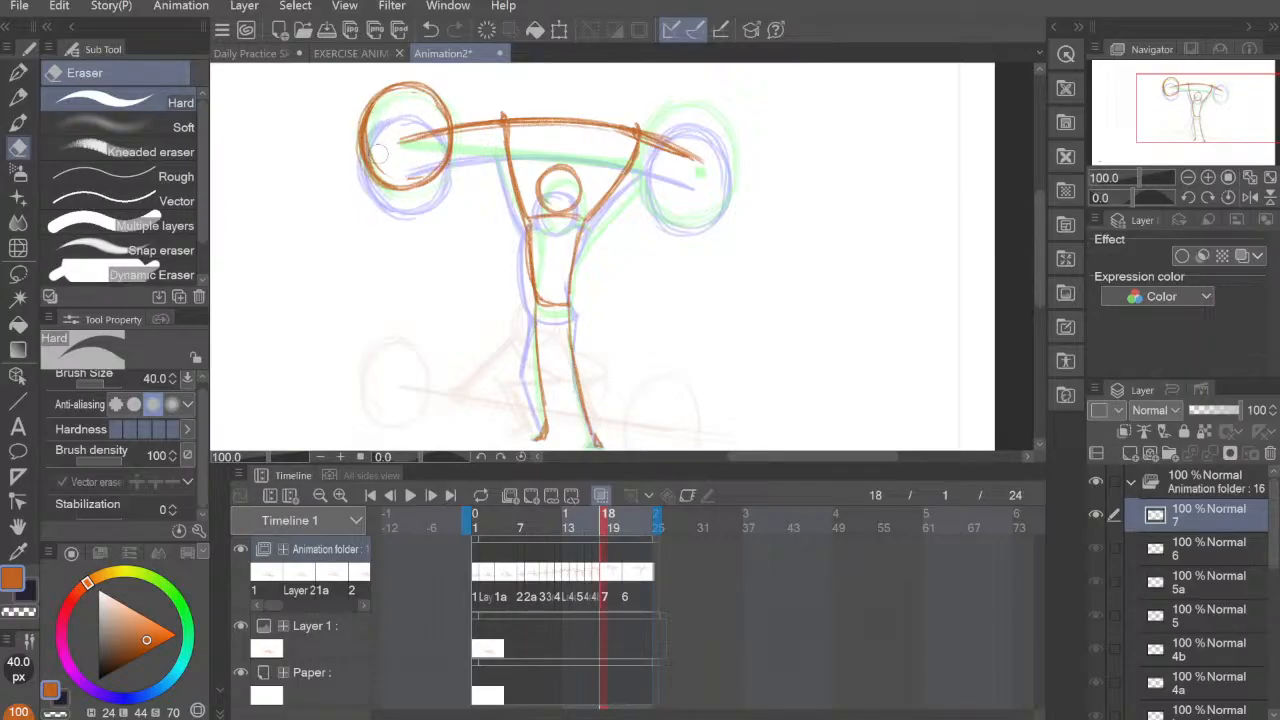
key("p")
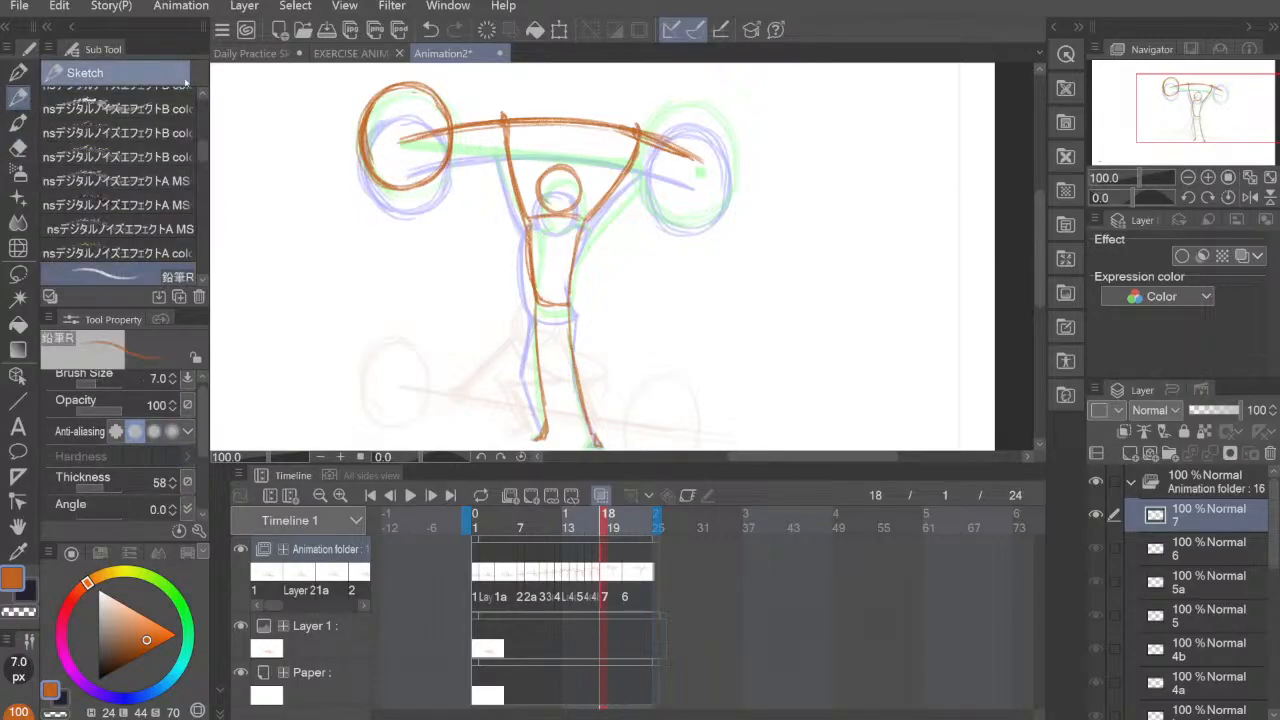
Step: Draw the round weight plate around the bar's right end on cel 7, and clean up its extra inner strokes with the Hard eraser
left_click_drag(368, 106, 390, 190)
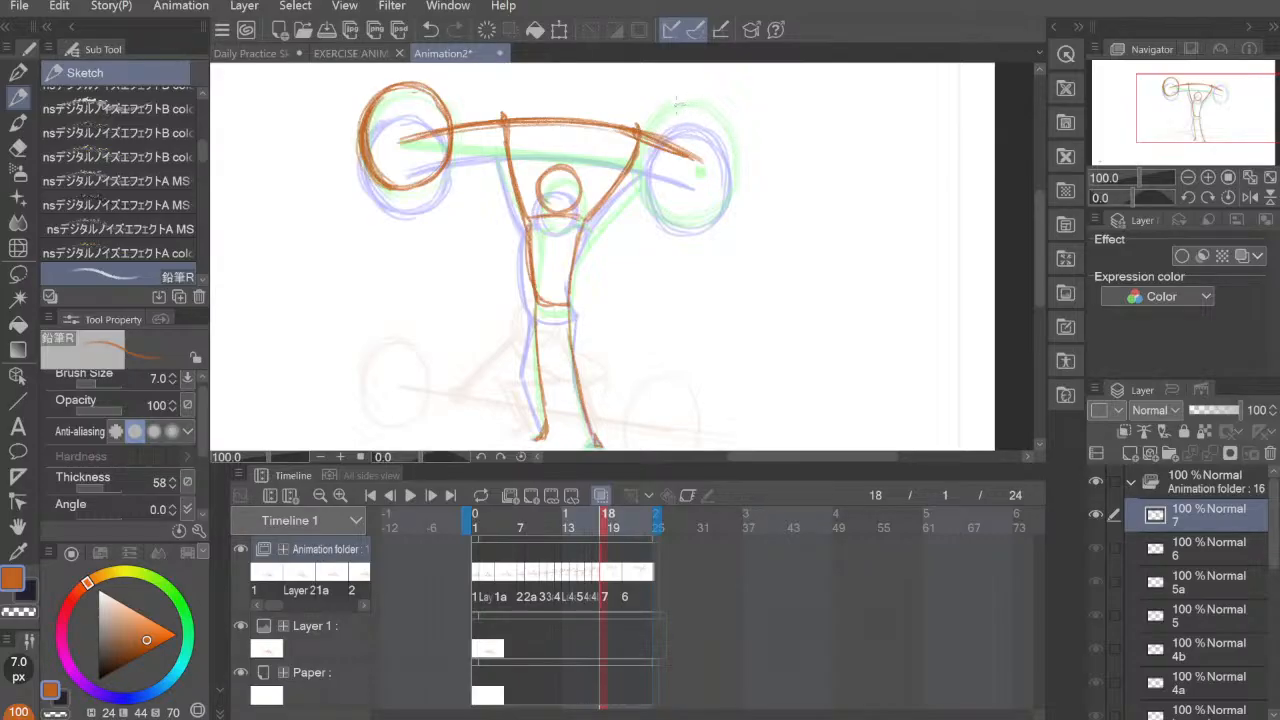
mouse_move(676, 103)
left_mouse_down()
mouse_move(642, 190)
mouse_move(682, 95)
mouse_move(738, 150)
mouse_move(712, 192)
mouse_move(645, 188)
mouse_move(662, 108)
mouse_move(702, 182)
mouse_move(690, 98)
mouse_move(650, 185)
mouse_move(710, 194)
mouse_move(734, 176)
mouse_move(658, 108)
mouse_move(650, 200)
mouse_move(736, 165)
left_mouse_up()
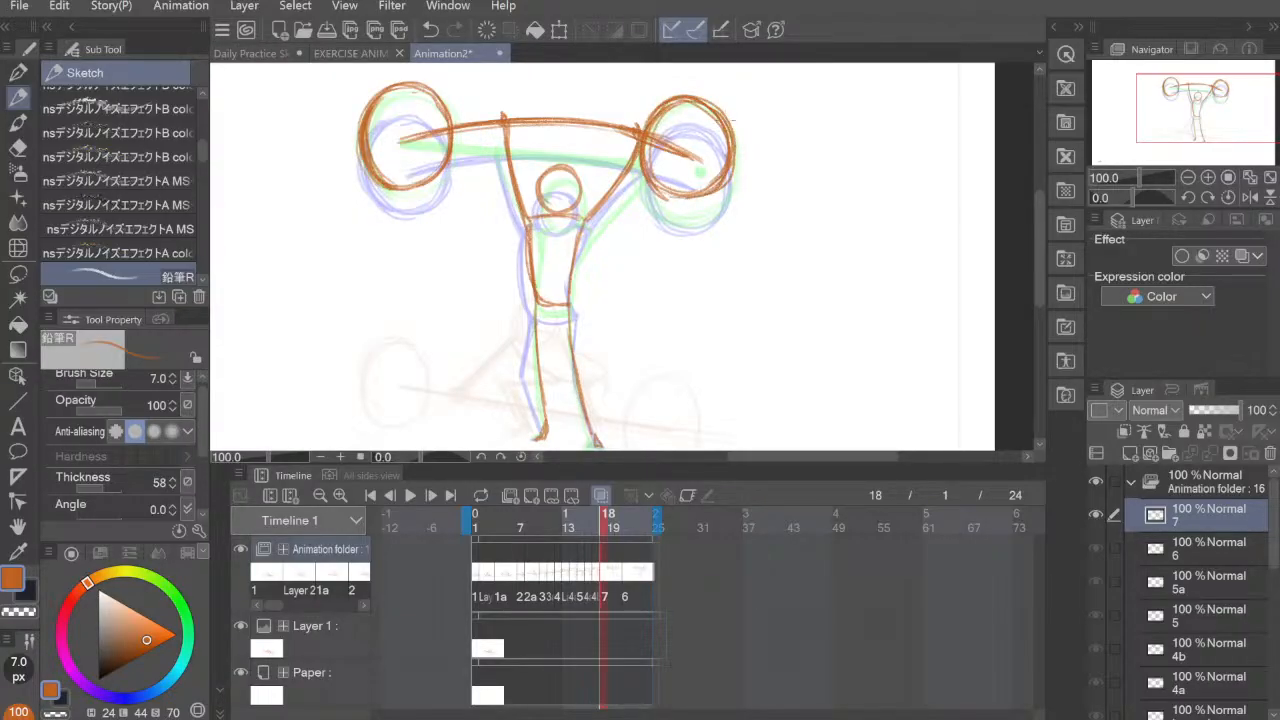
key("e")
mouse_move(690, 112)
left_mouse_down()
mouse_move(714, 168)
mouse_move(711, 120)
mouse_move(712, 177)
mouse_move(669, 174)
mouse_move(659, 158)
mouse_move(694, 170)
left_mouse_up()
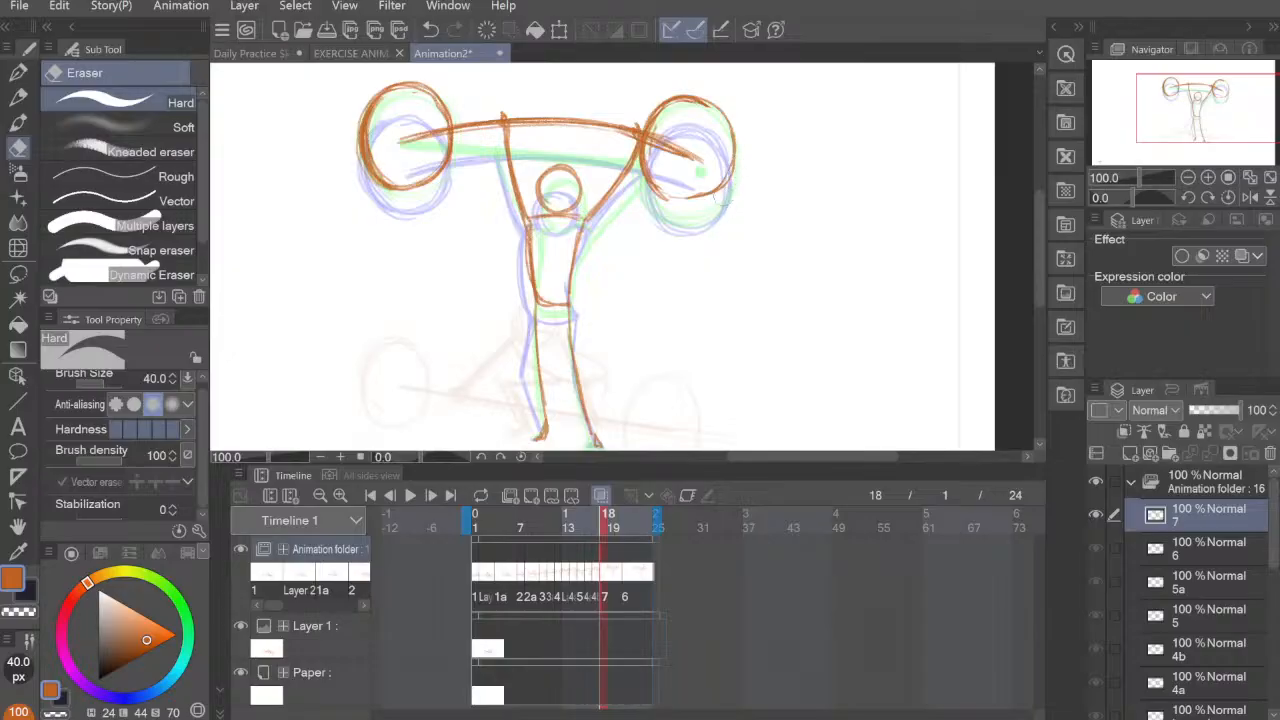
key("p")
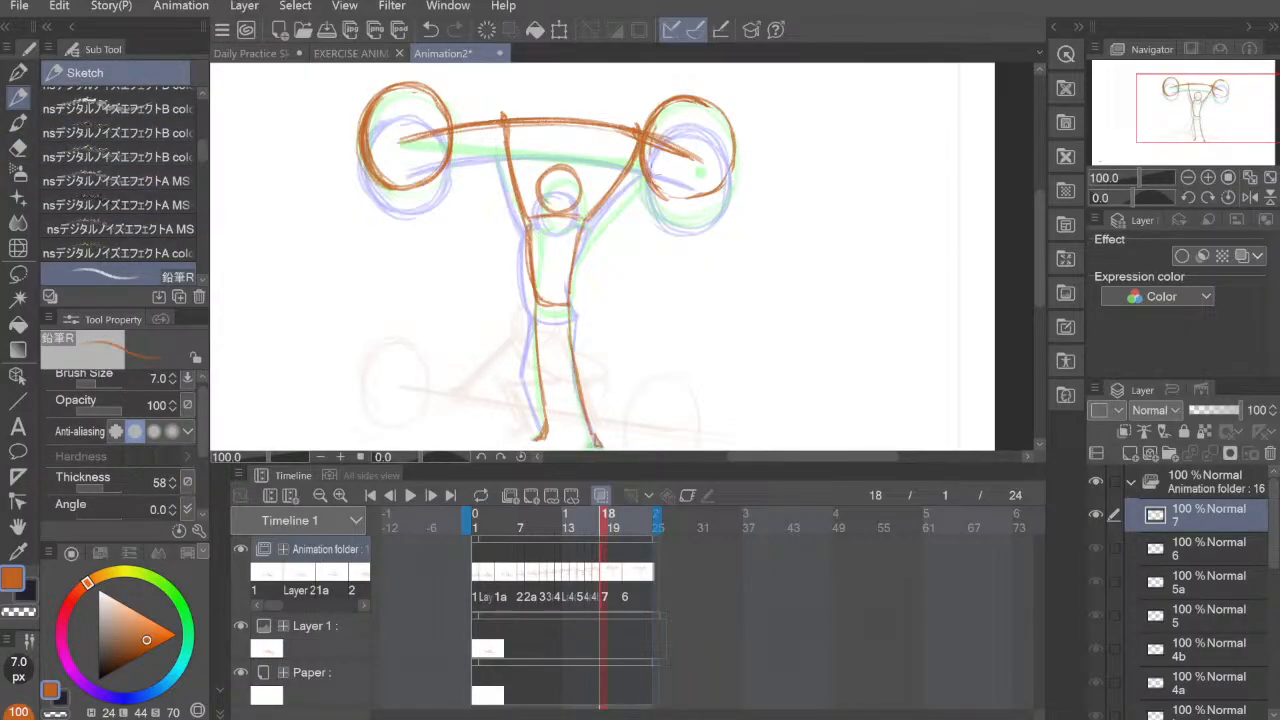
mouse_move(665, 190)
left_mouse_down()
mouse_move(650, 140)
mouse_move(678, 105)
left_mouse_up()
key("e")
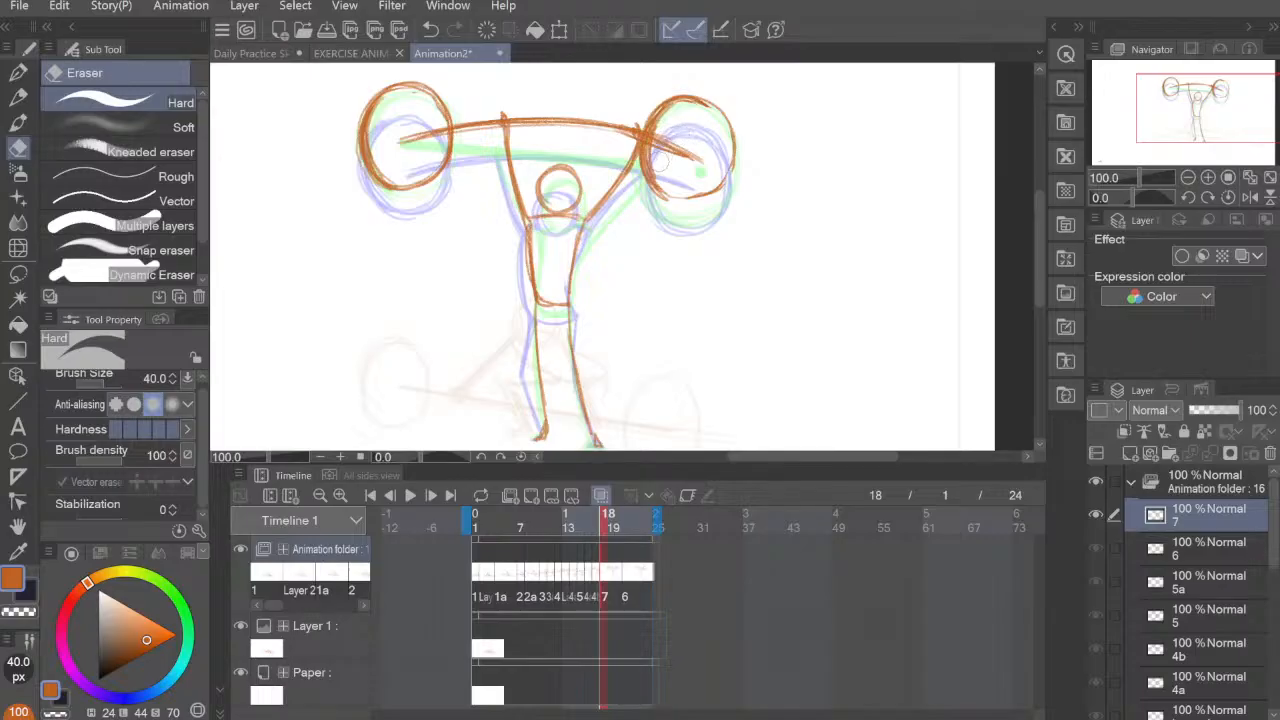
mouse_move(662, 148)
left_mouse_down()
mouse_move(692, 146)
mouse_move(678, 172)
mouse_move(702, 160)
mouse_move(698, 172)
mouse_move(689, 143)
left_mouse_up()
Step: Move cel 6 earlier to frame 19, directly after cel 7, and shorten the timeline to end at frame 20
left_click(623, 571)
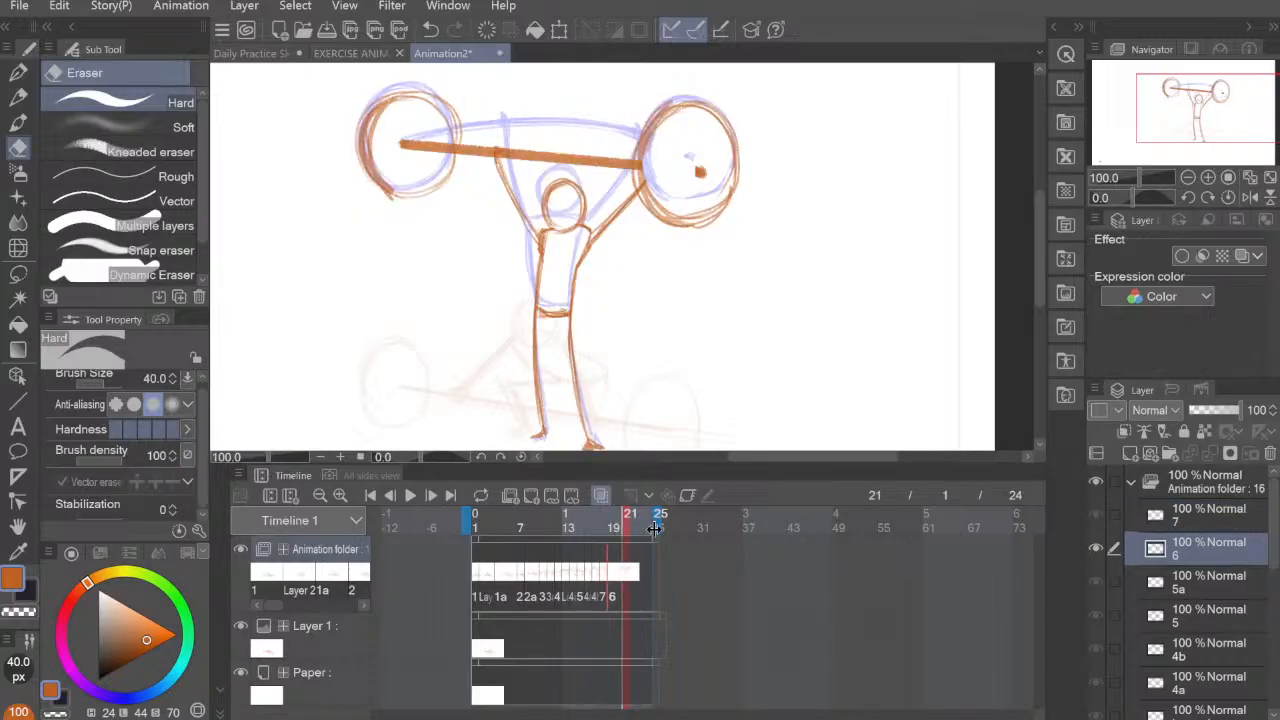
left_click_drag(658, 530, 628, 532)
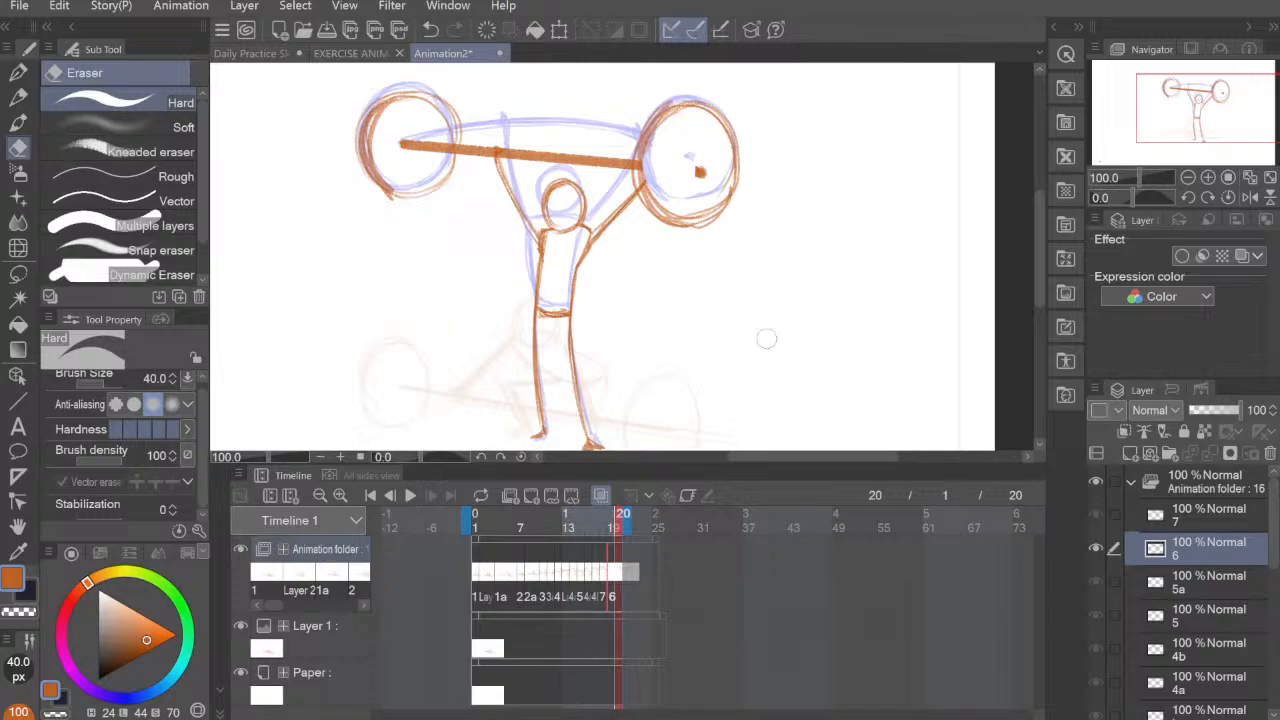
mouse_move(770, 343)
left_mouse_down()
mouse_move(723, 316)
mouse_move(689, 329)
left_mouse_up()
scroll(756, 331, "down", 1)
Step: Switch to the EXERCISE ANIMATION document, turn on looped playback, and play the animation through before stopping it
left_click(366, 53)
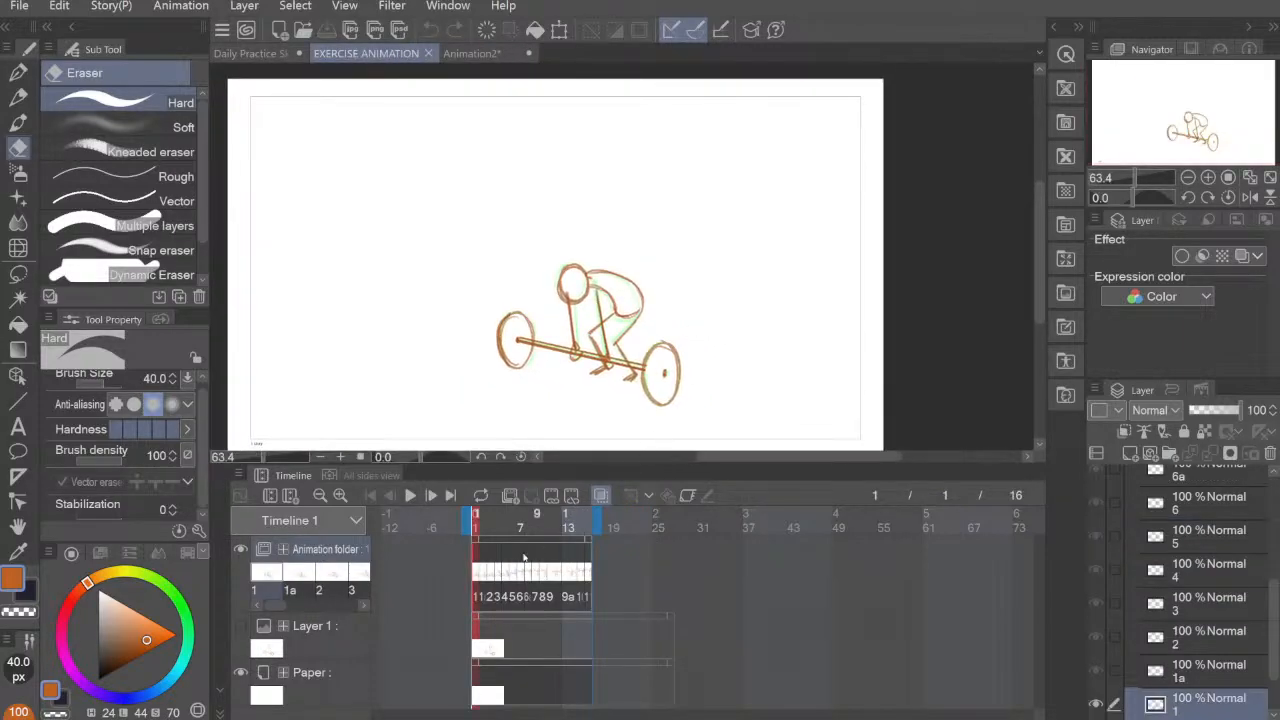
left_click(482, 498)
left_click(410, 495)
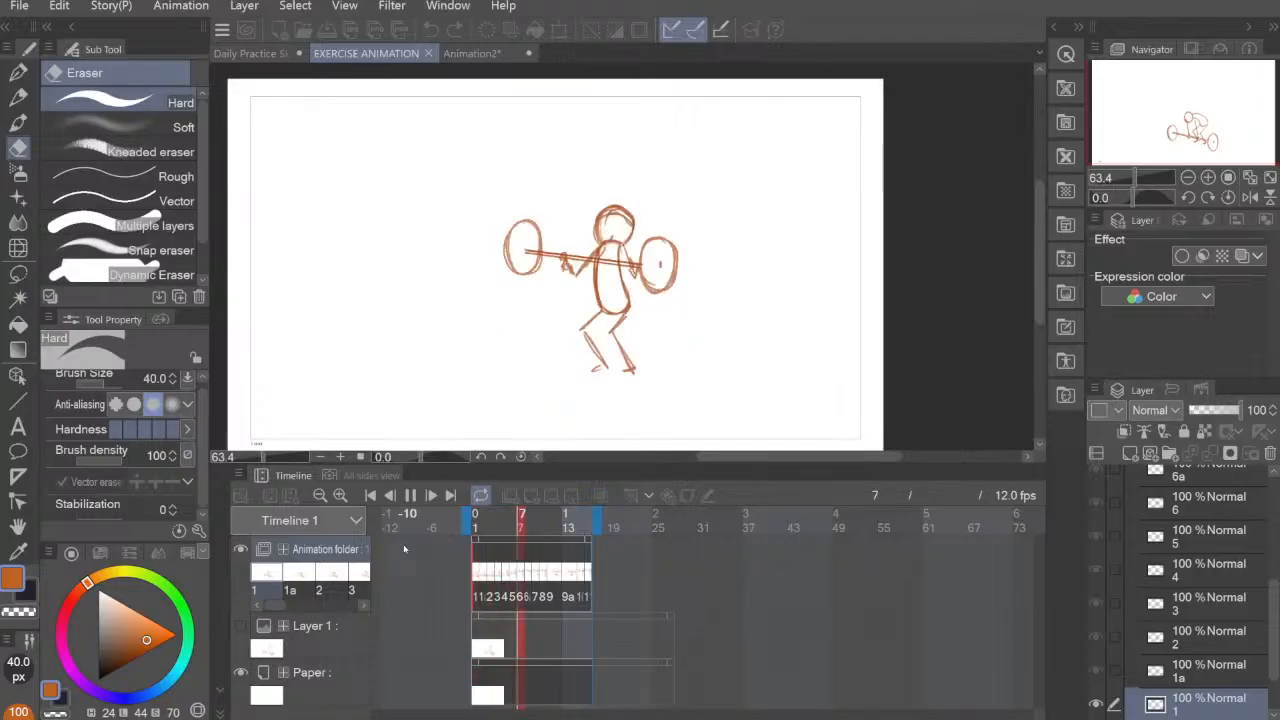
left_click(410, 496)
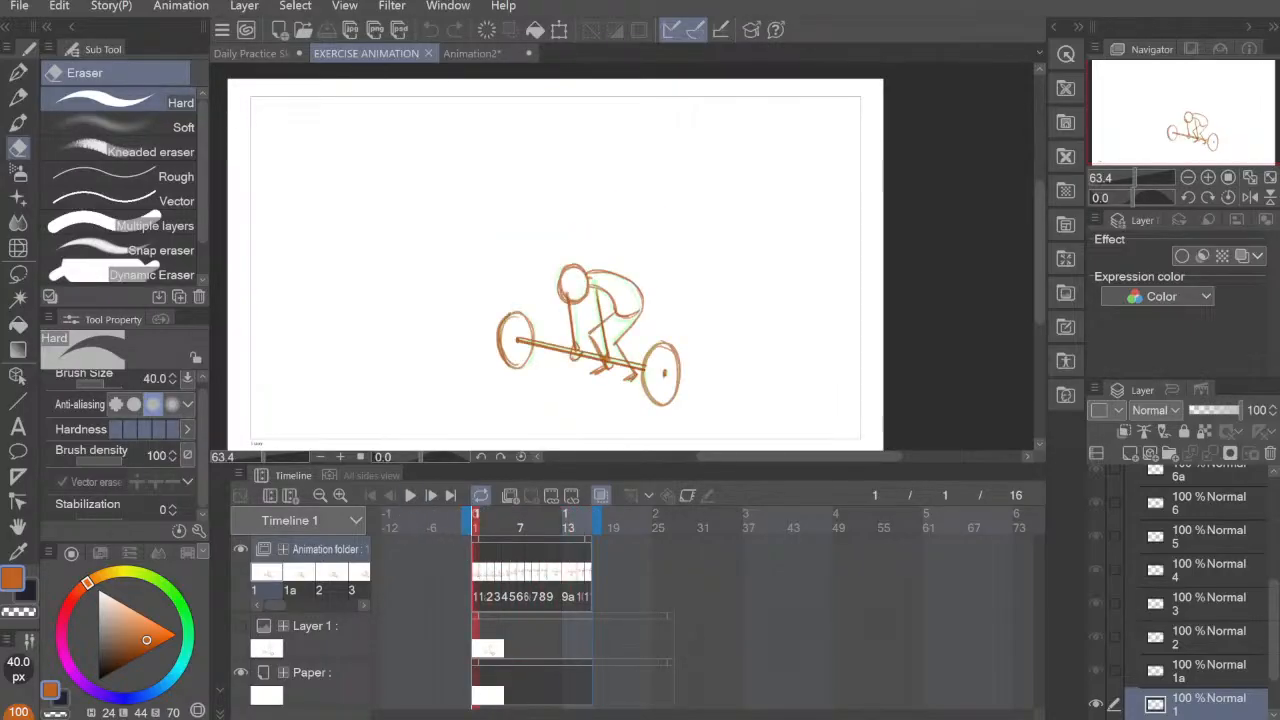
Step: Return to the Animation2 document, play it from frame 1, and review the cels on frames 17 to 15
left_click(470, 53)
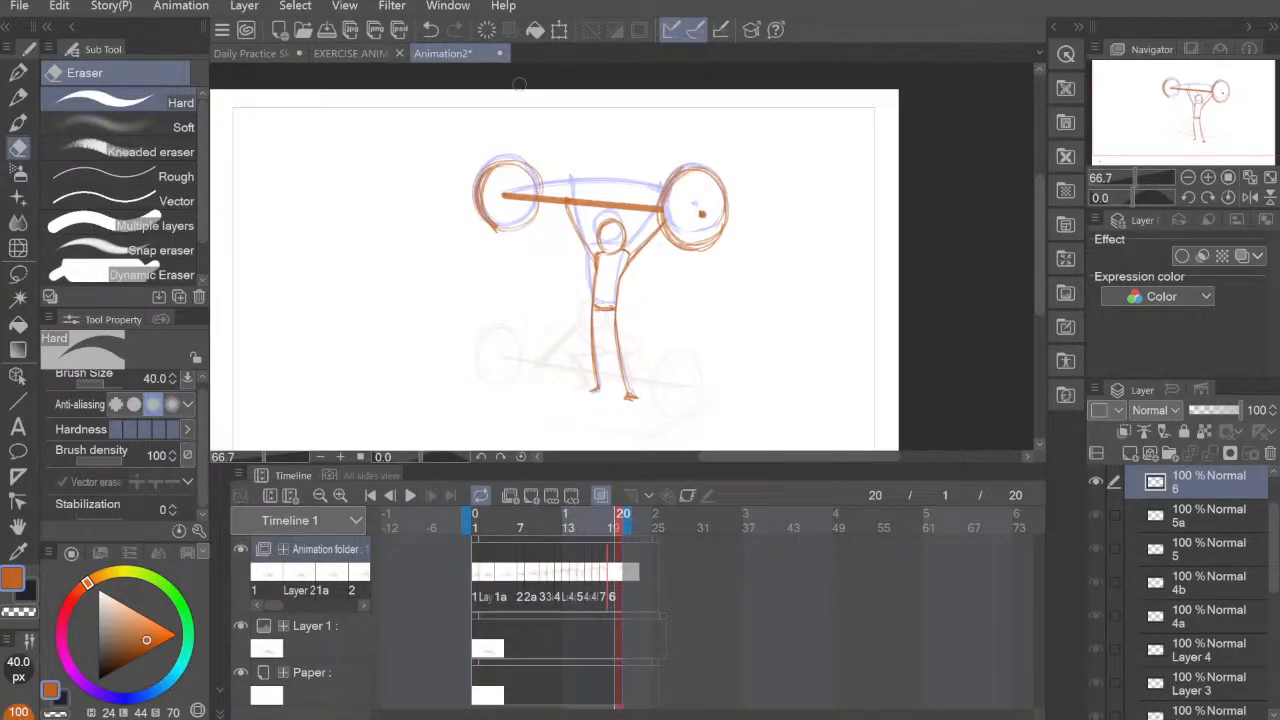
left_click(477, 574)
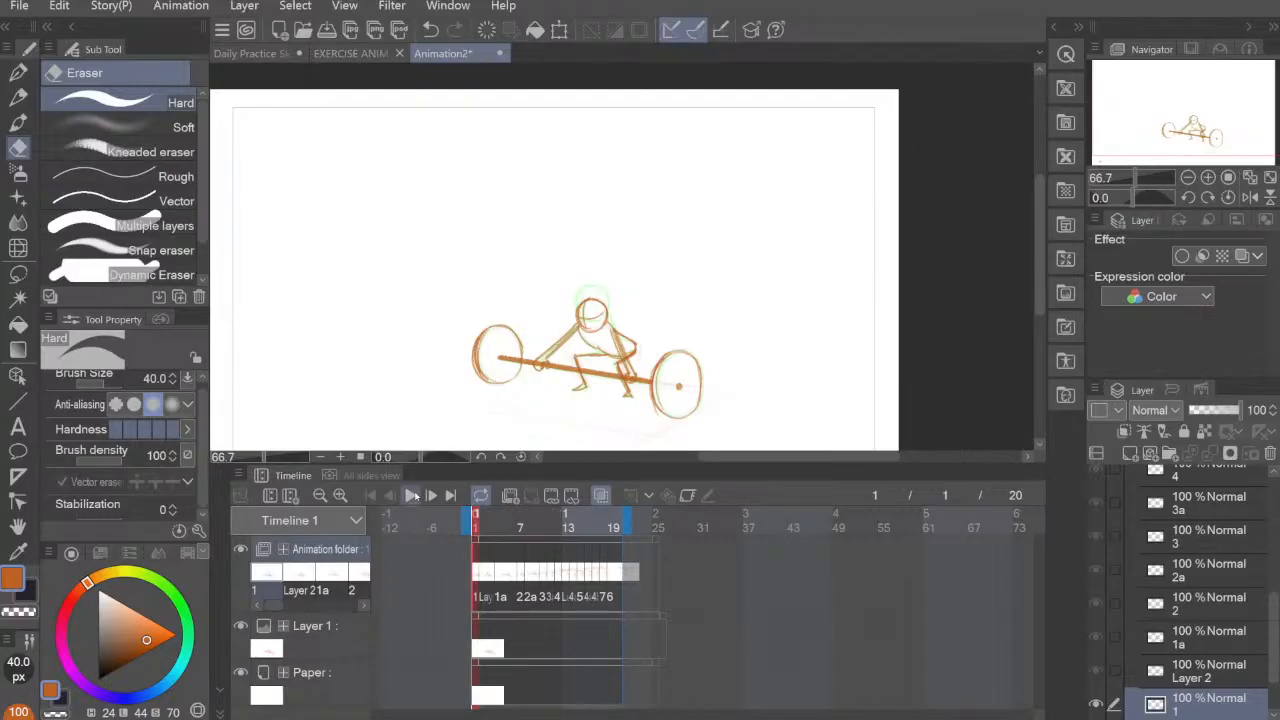
left_click(410, 497)
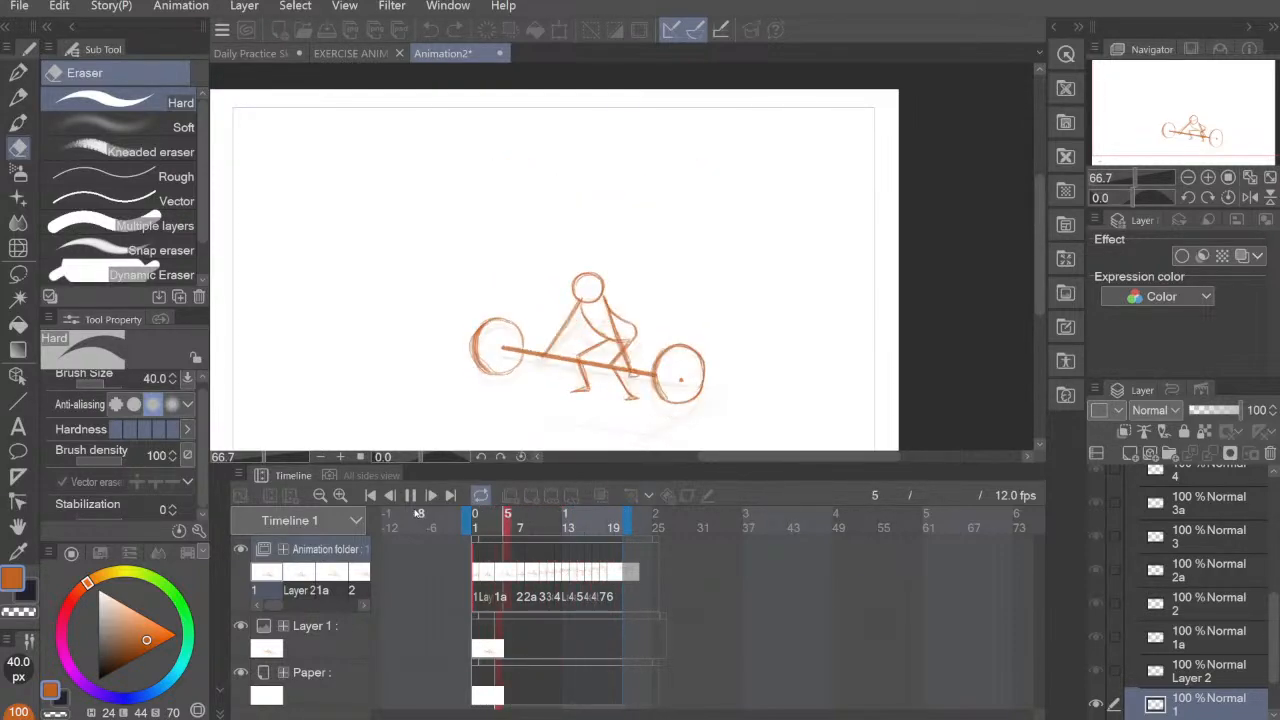
left_click(597, 576)
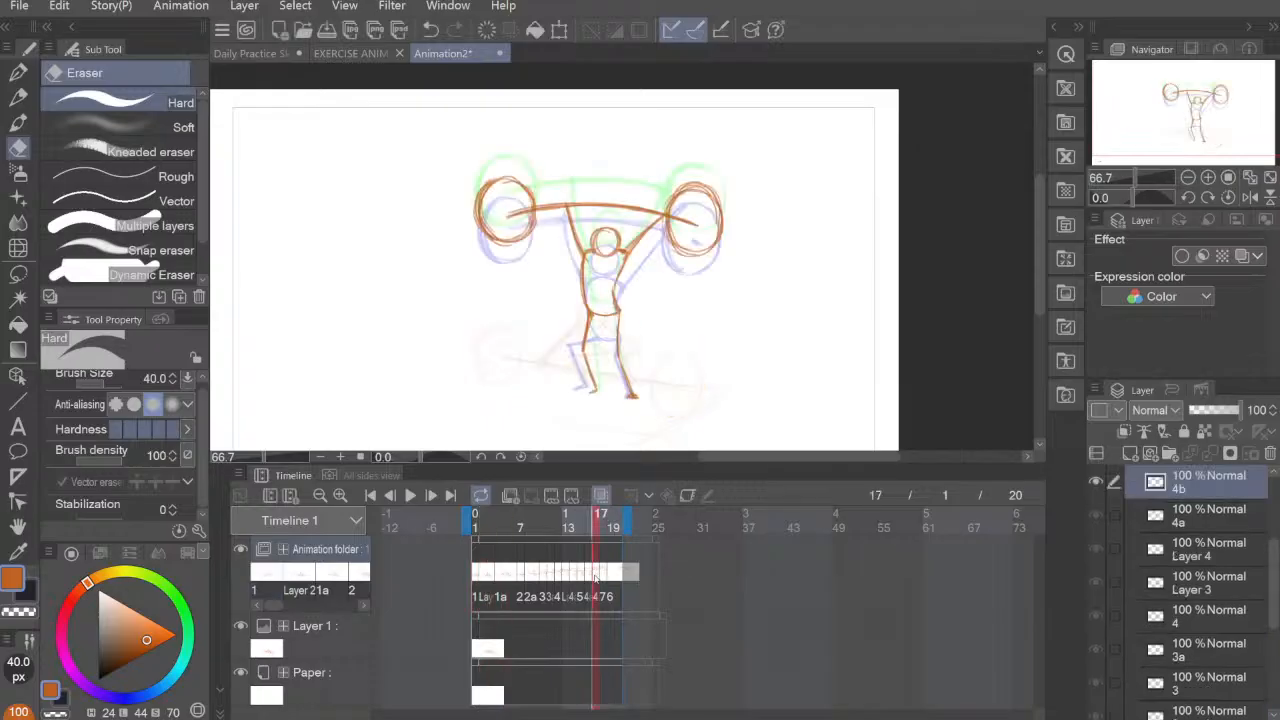
left_click(590, 578)
left_click(583, 580)
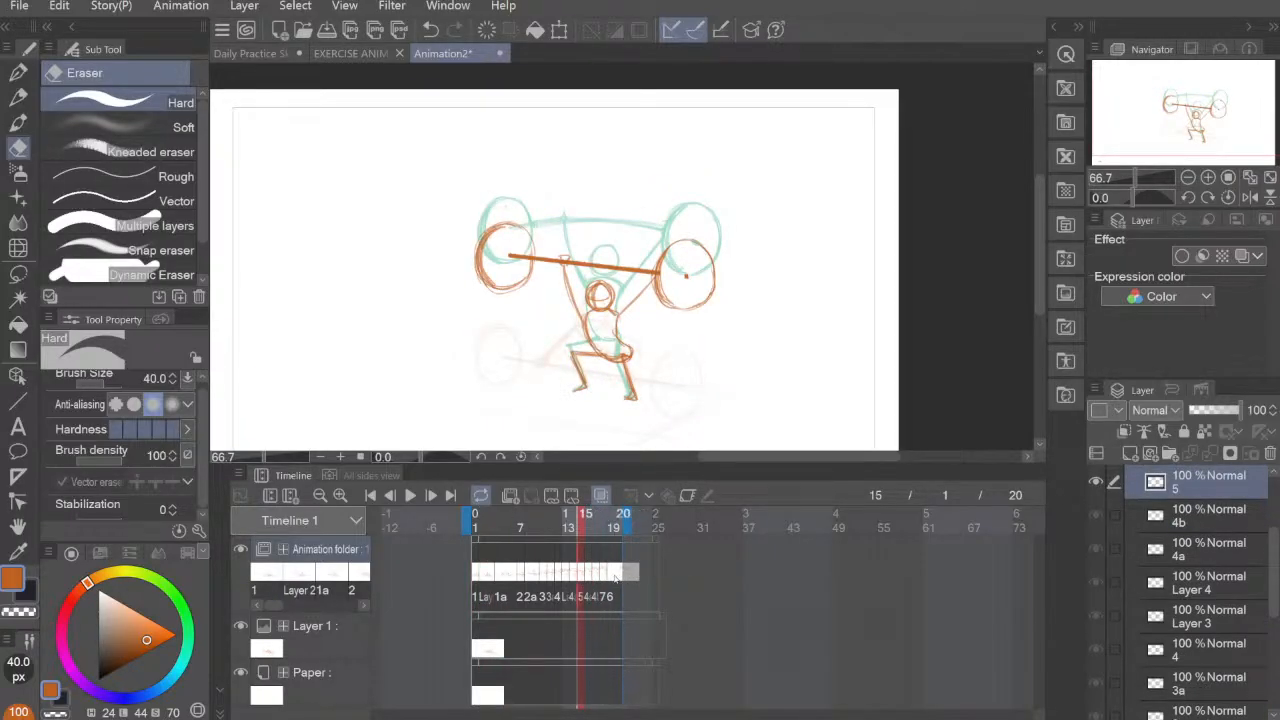
Step: Extend the end of the timeline to frame 24 and move cel 6 later, to frame 22
left_click(613, 577)
left_click_drag(622, 532, 656, 528)
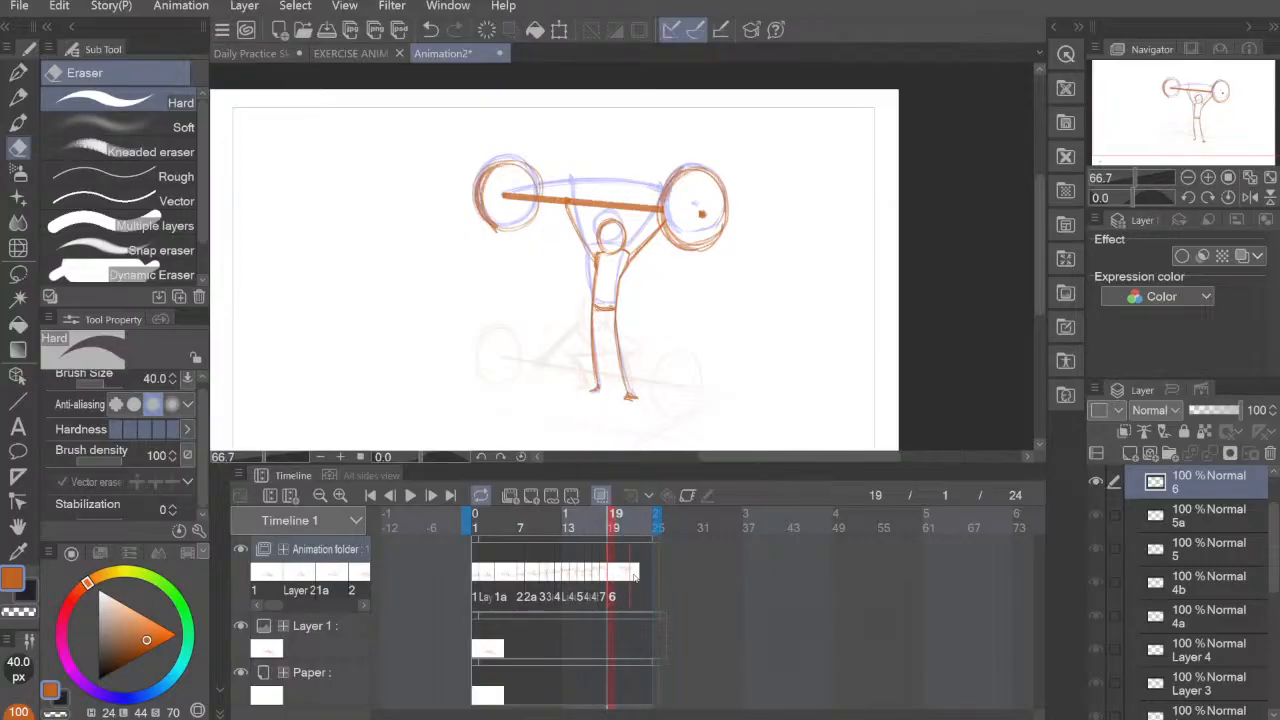
left_click(612, 578)
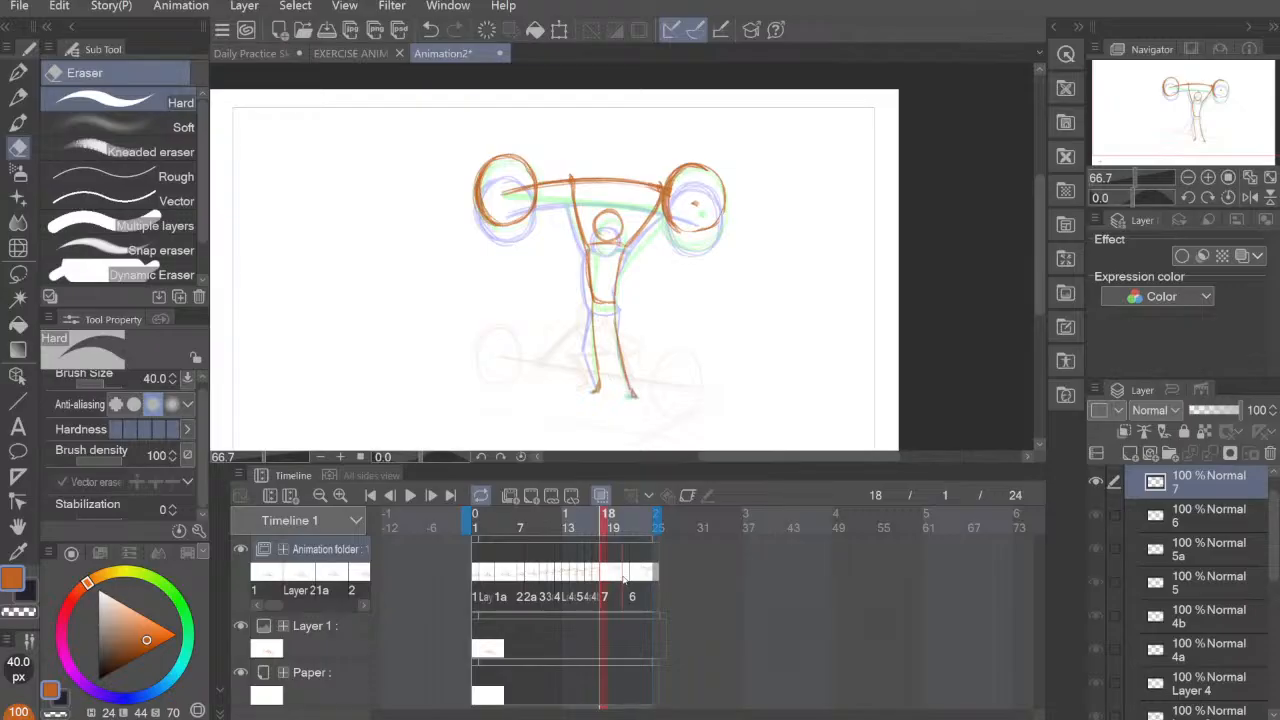
Step: Shift cels 7, 4b and 4a later on the timeline, placing cel 7 on frame 21 just before cel 6
left_click(602, 578)
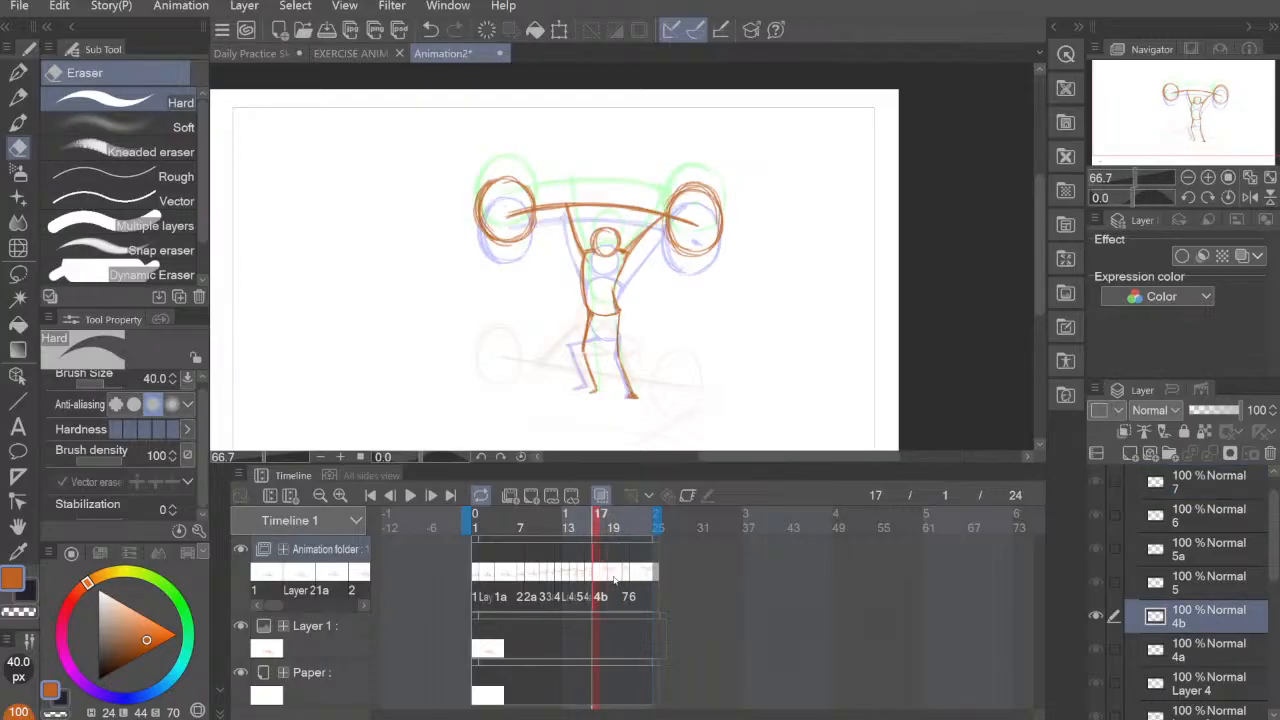
left_click(591, 578)
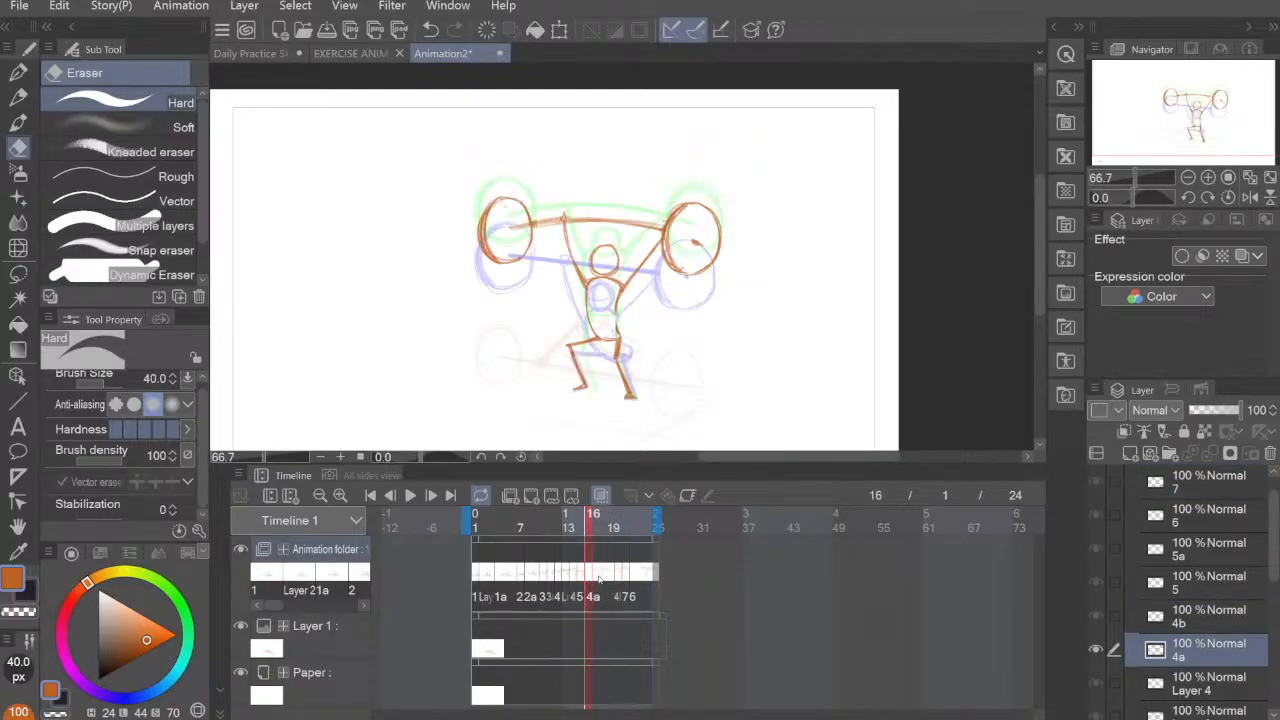
left_click(584, 580)
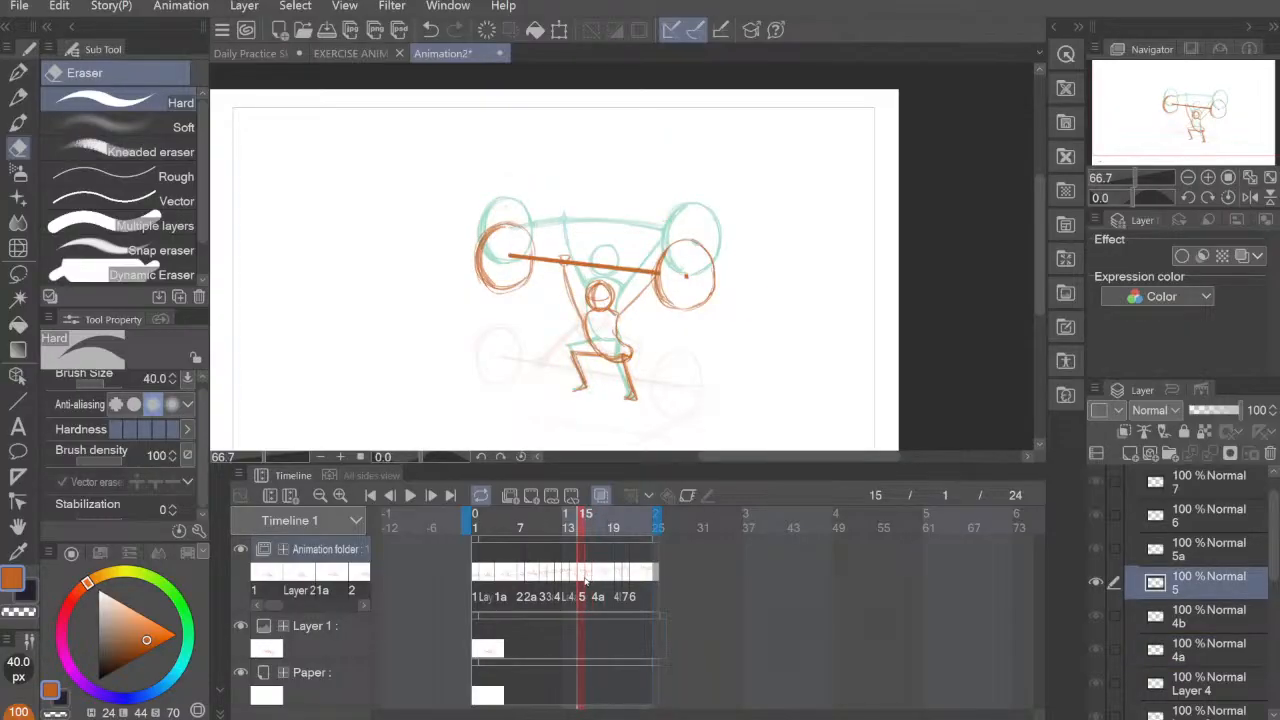
left_click(598, 578)
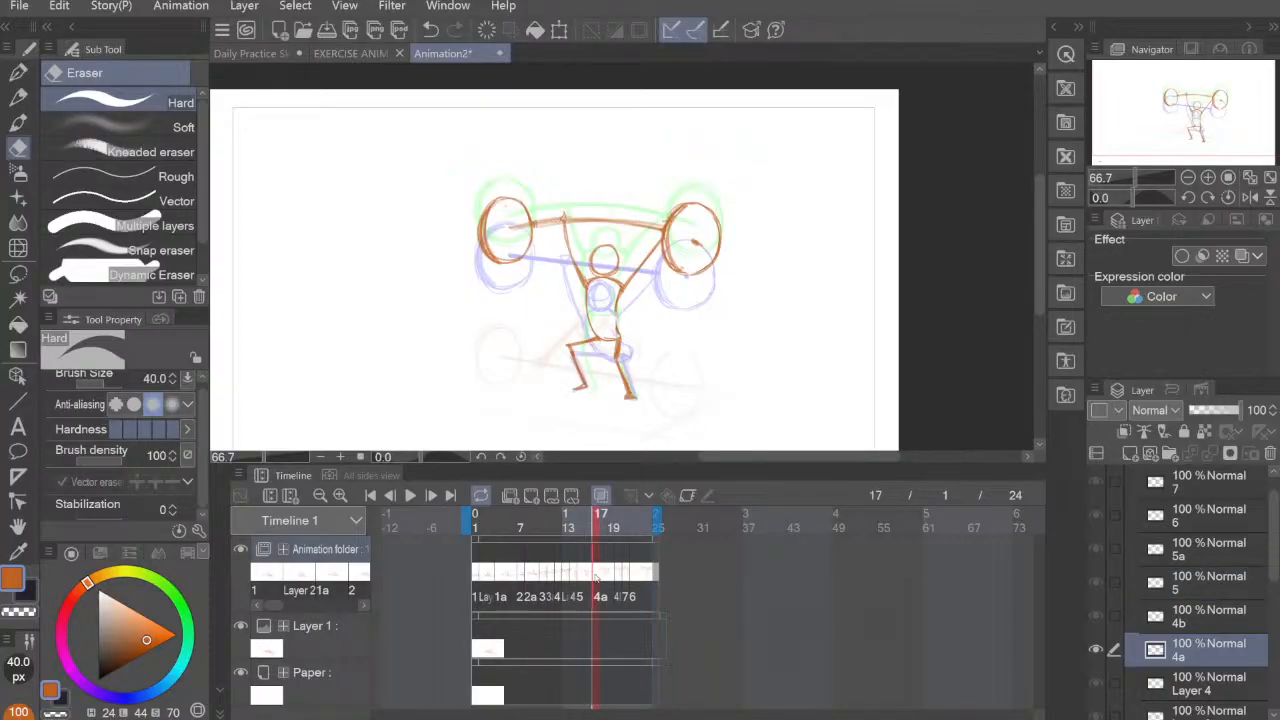
left_click(584, 580)
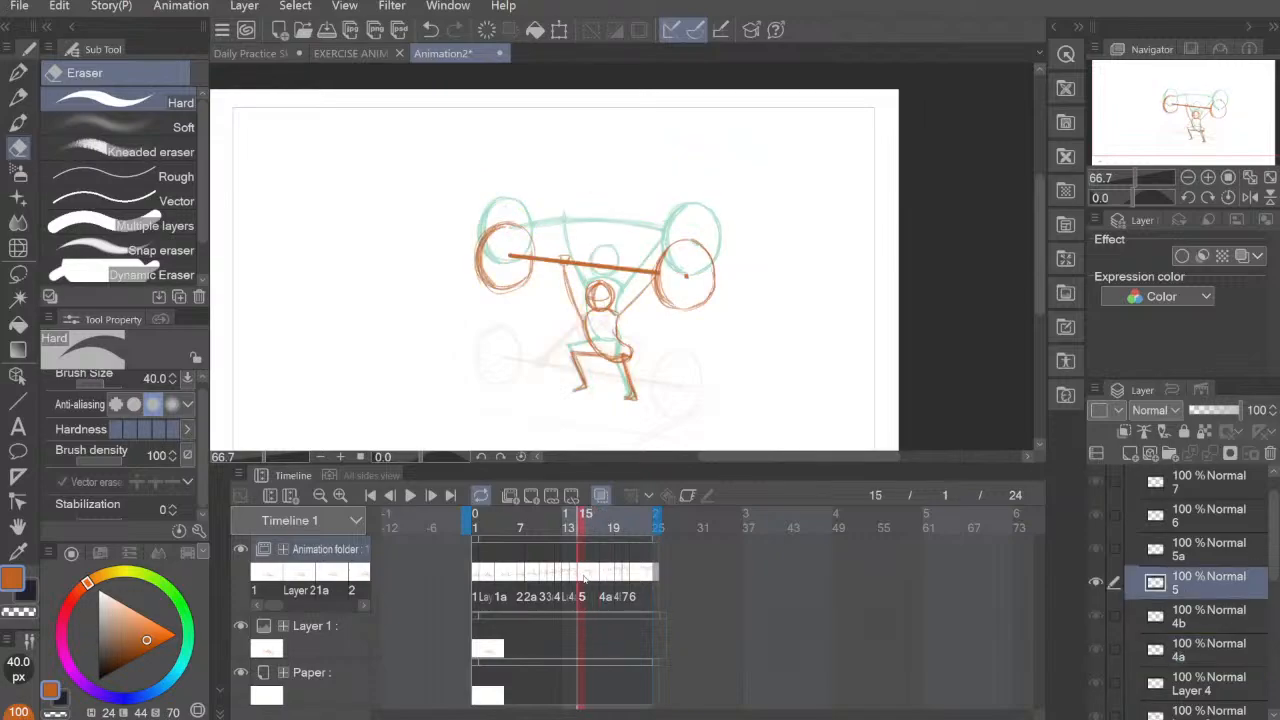
Step: Move cel 5 to frame 16, check the retimed cels up to frame 21, and play the animation
left_click(576, 578)
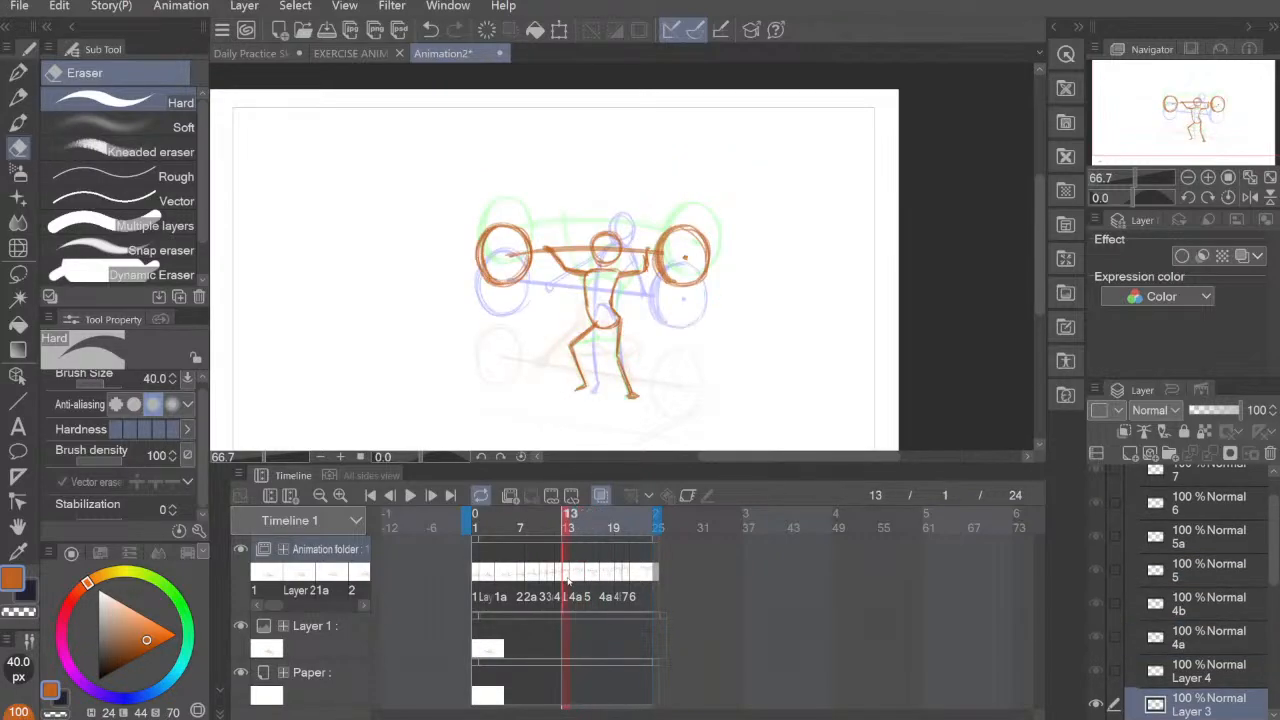
left_click(588, 578)
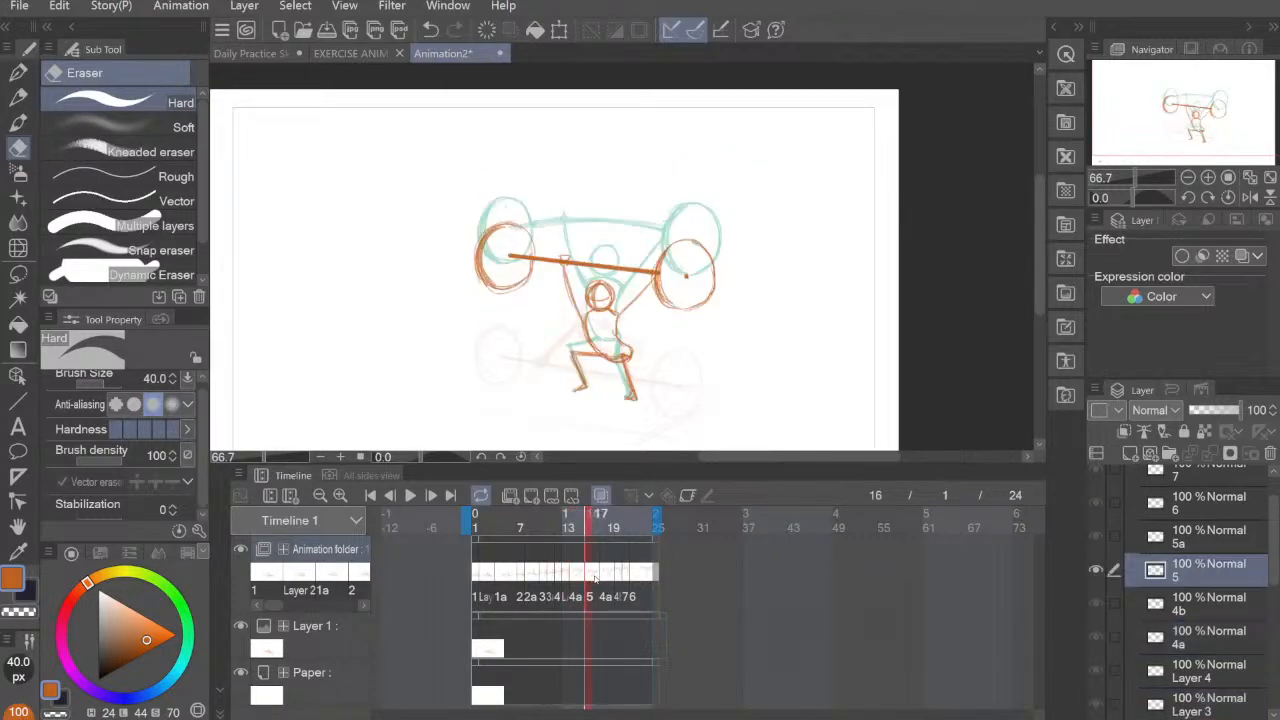
left_click(603, 578)
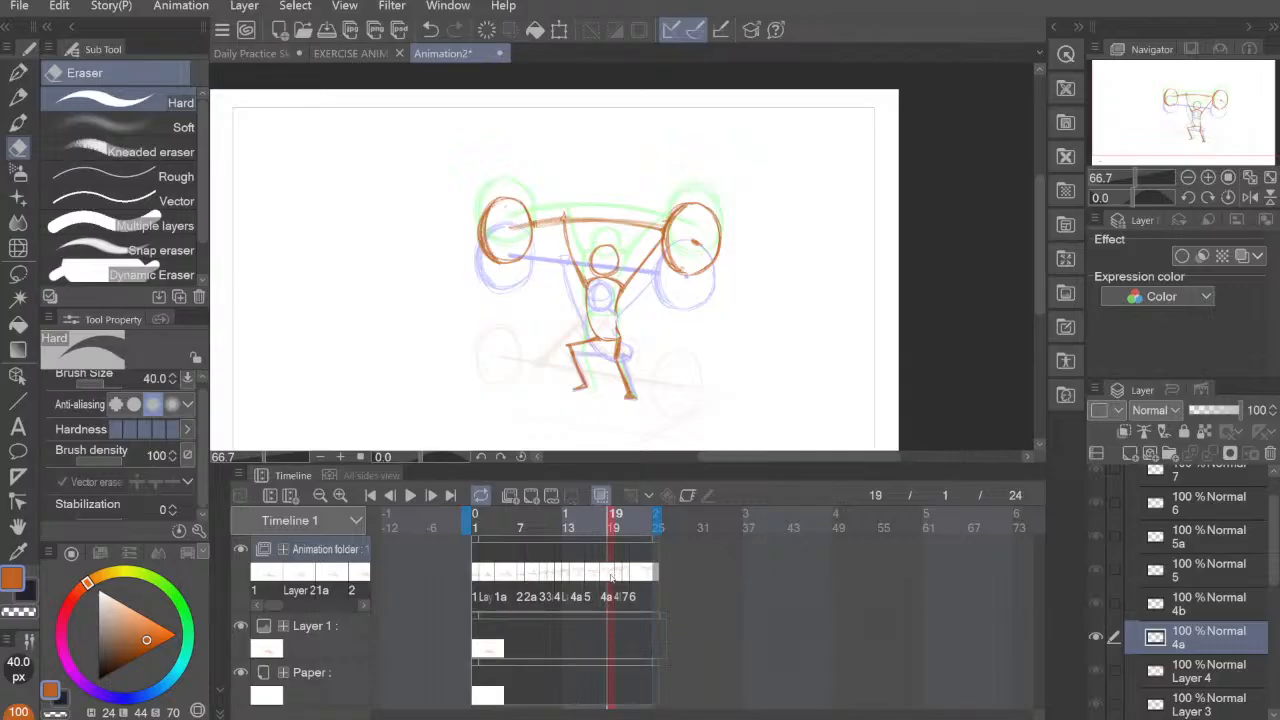
left_click(618, 577)
left_click(410, 495)
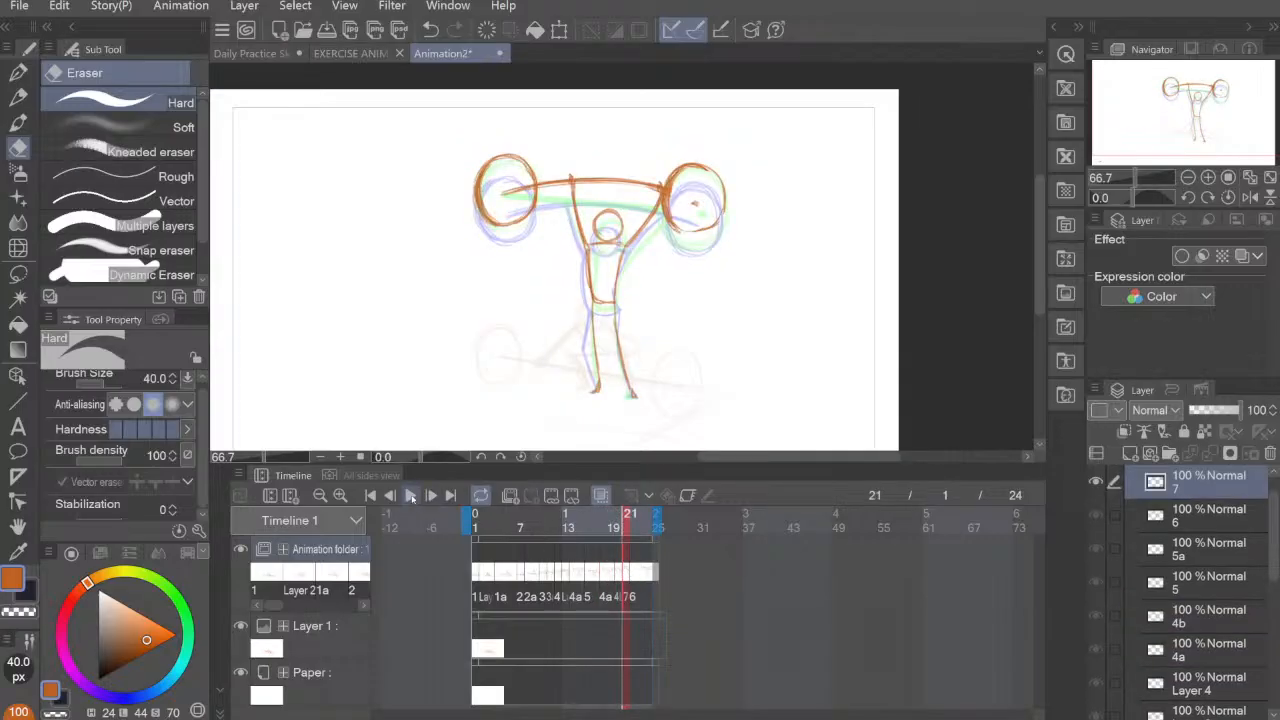
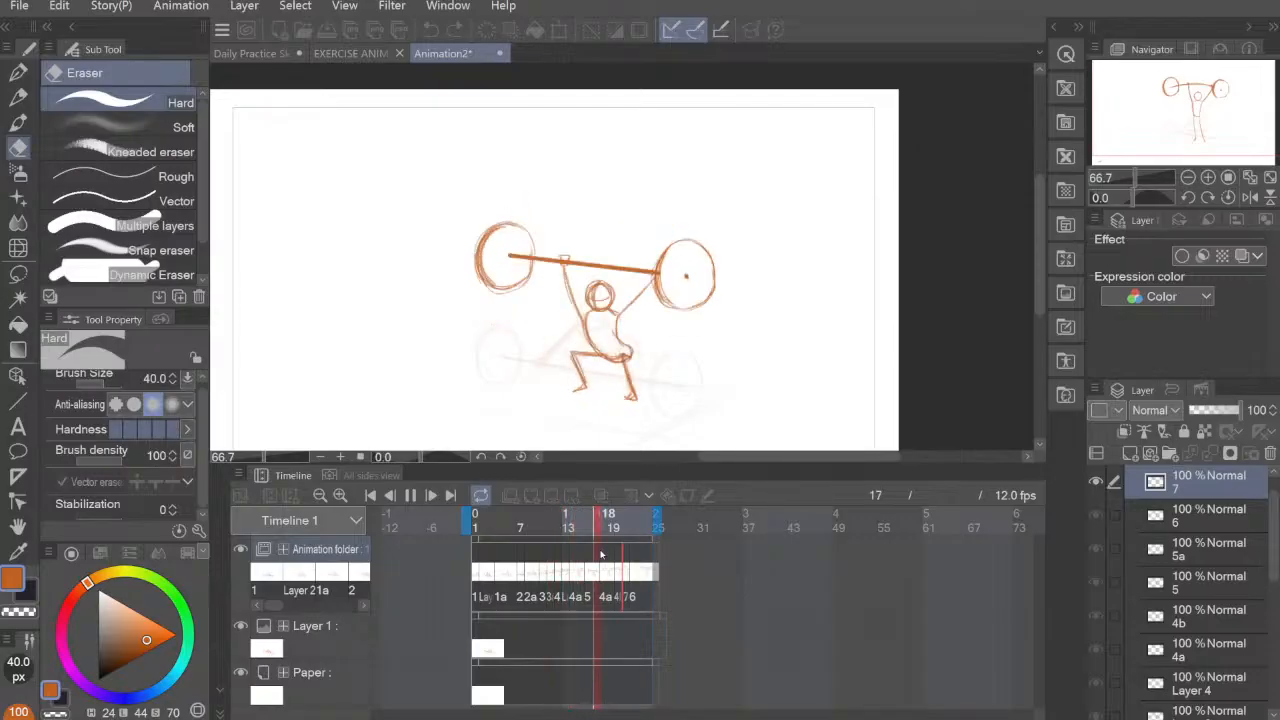
Step: Stop playback on frame 1 and move the left barbell plate of cel 1 slightly inward toward the figure
left_click(477, 574)
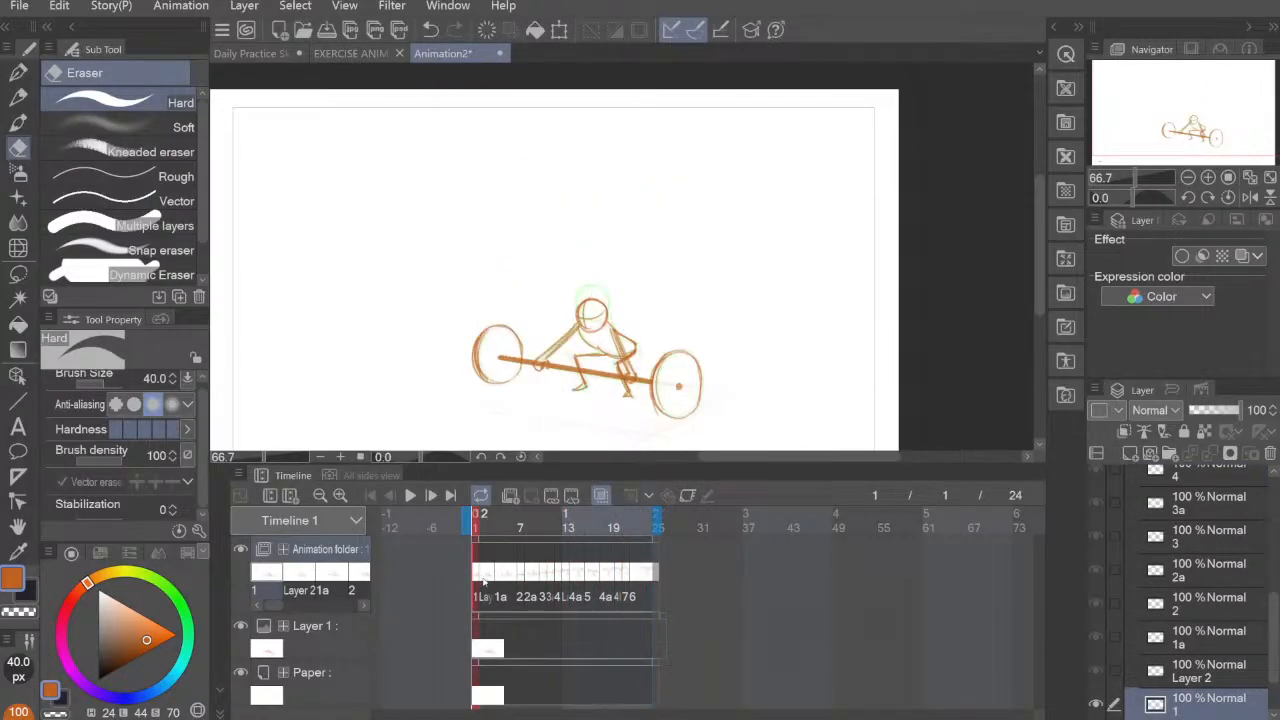
left_click(485, 576)
left_click(477, 578)
left_click(18, 273)
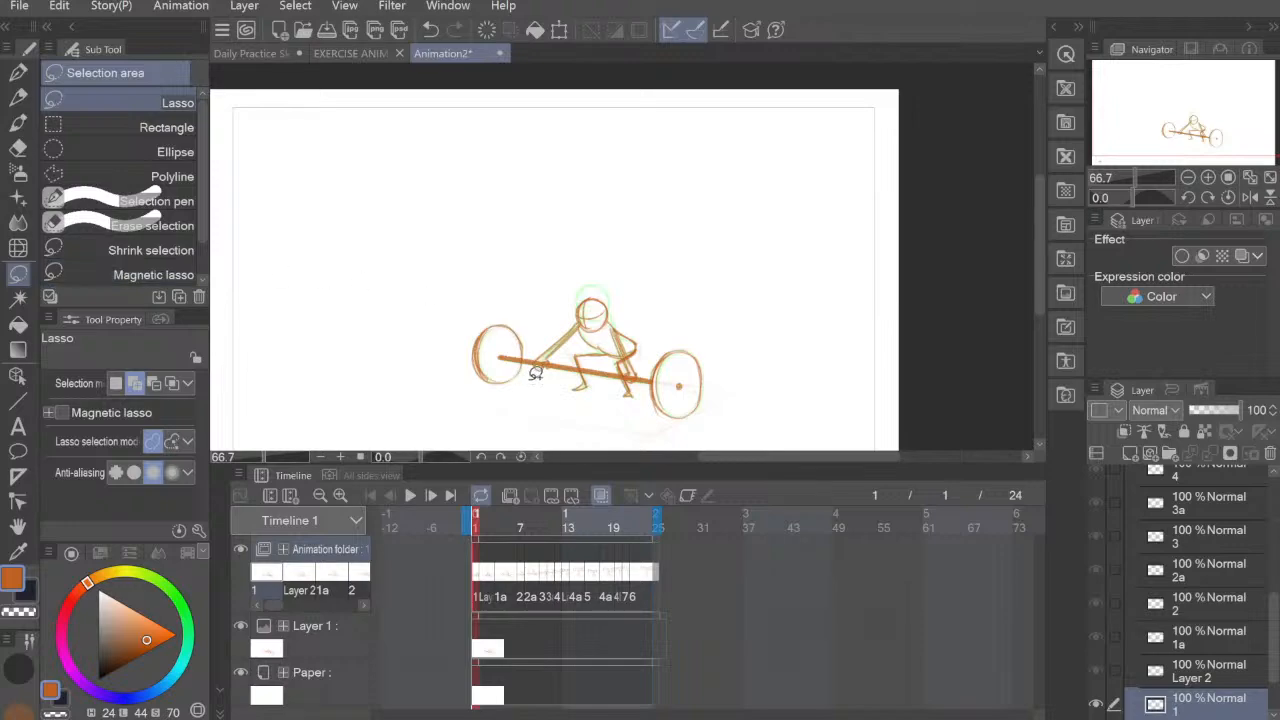
mouse_move(526, 377)
left_mouse_down()
mouse_move(486, 309)
mouse_move(540, 350)
left_mouse_up()
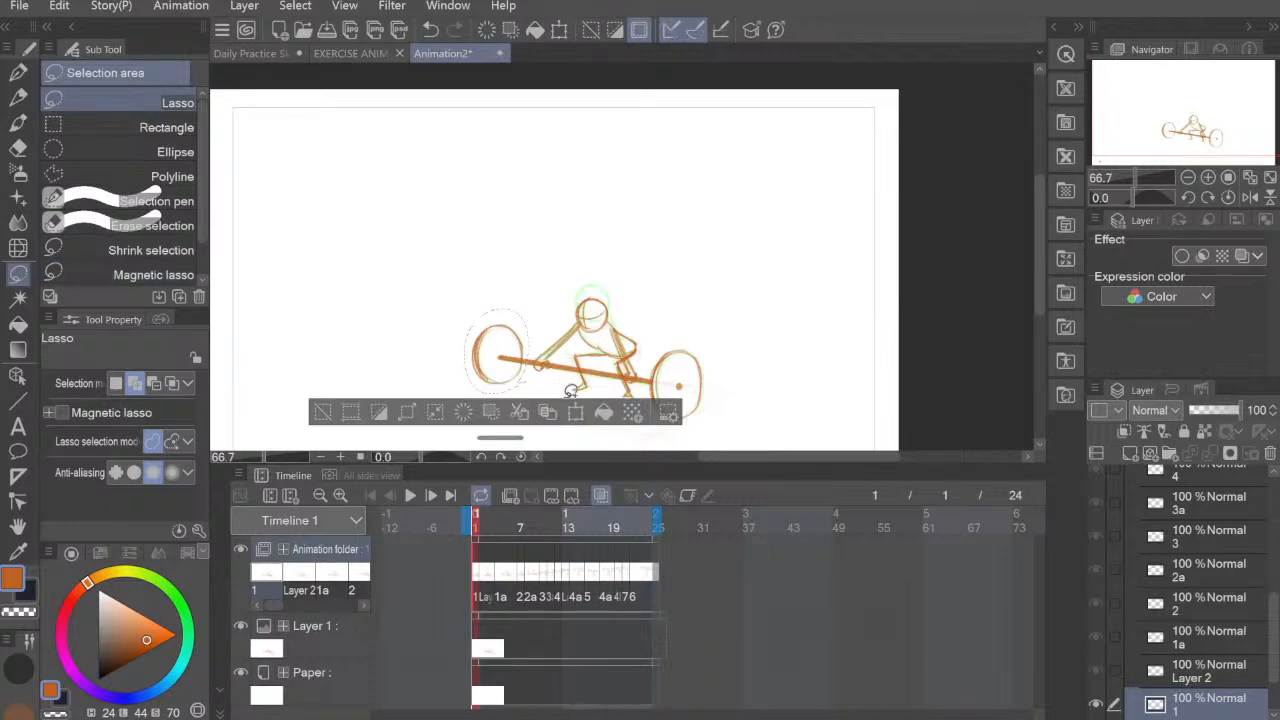
key("ctrl+t")
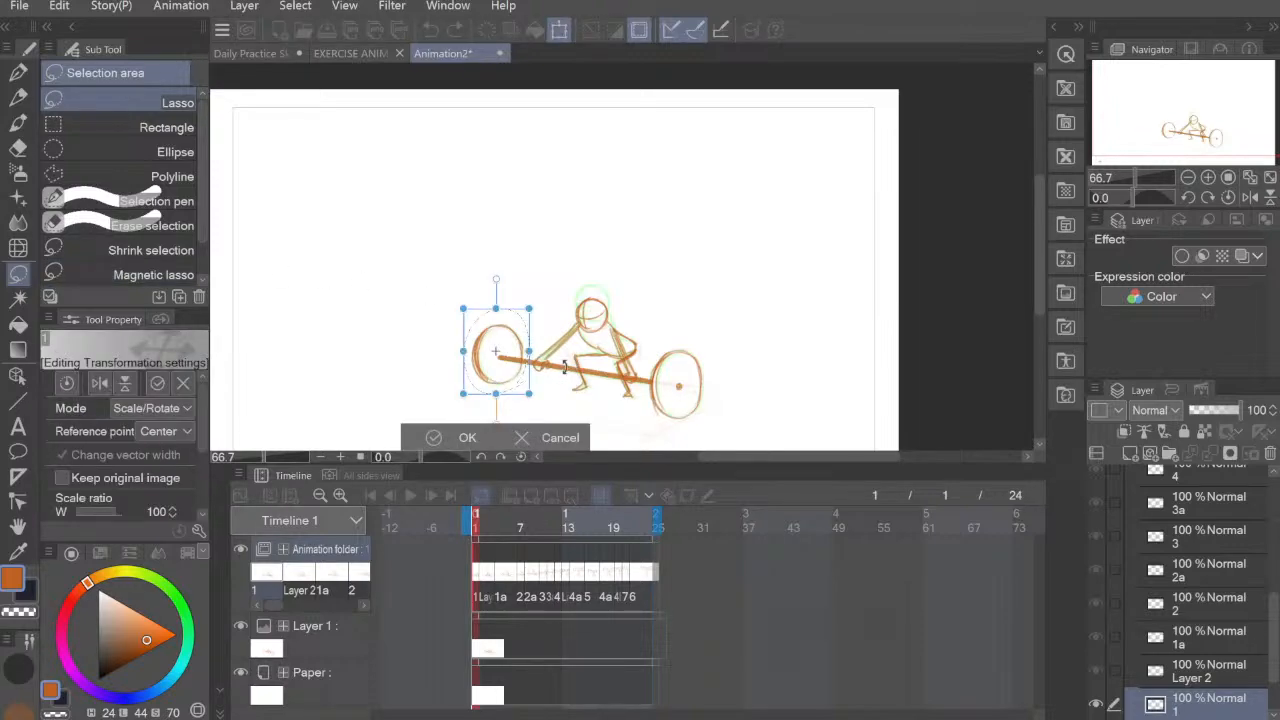
left_click_drag(495, 351, 506, 353)
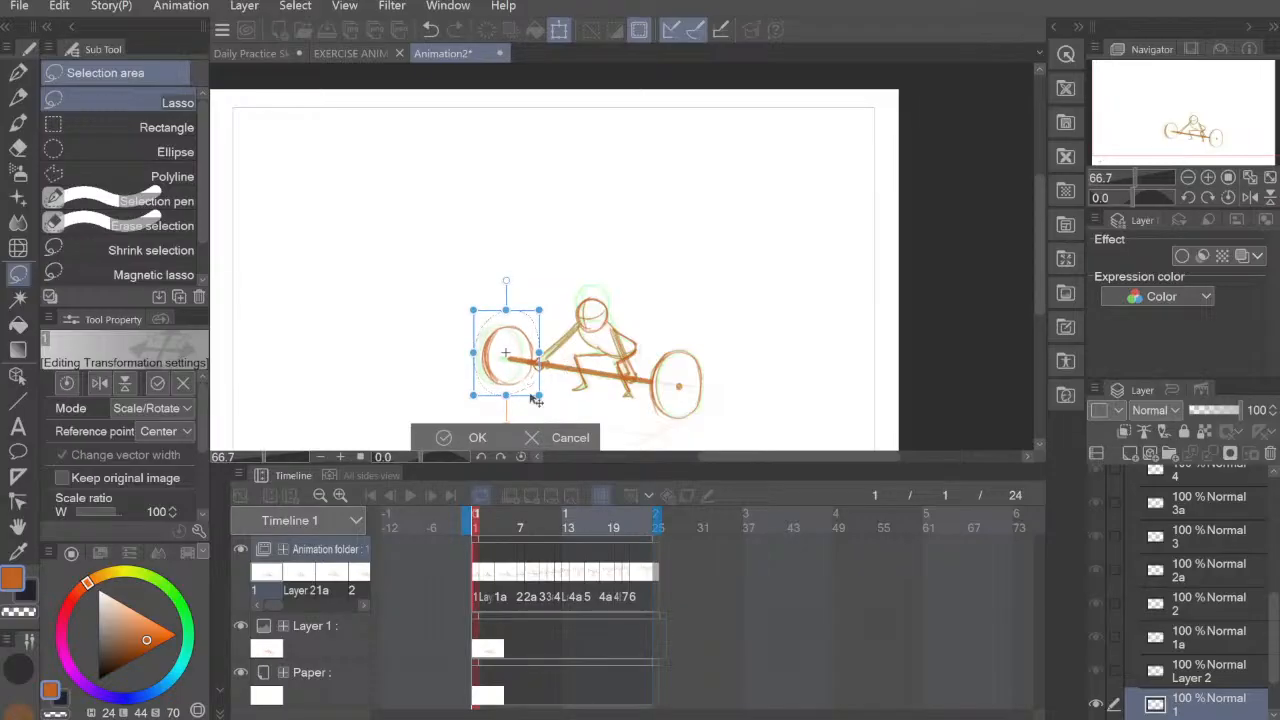
left_click(444, 437)
left_click(598, 426)
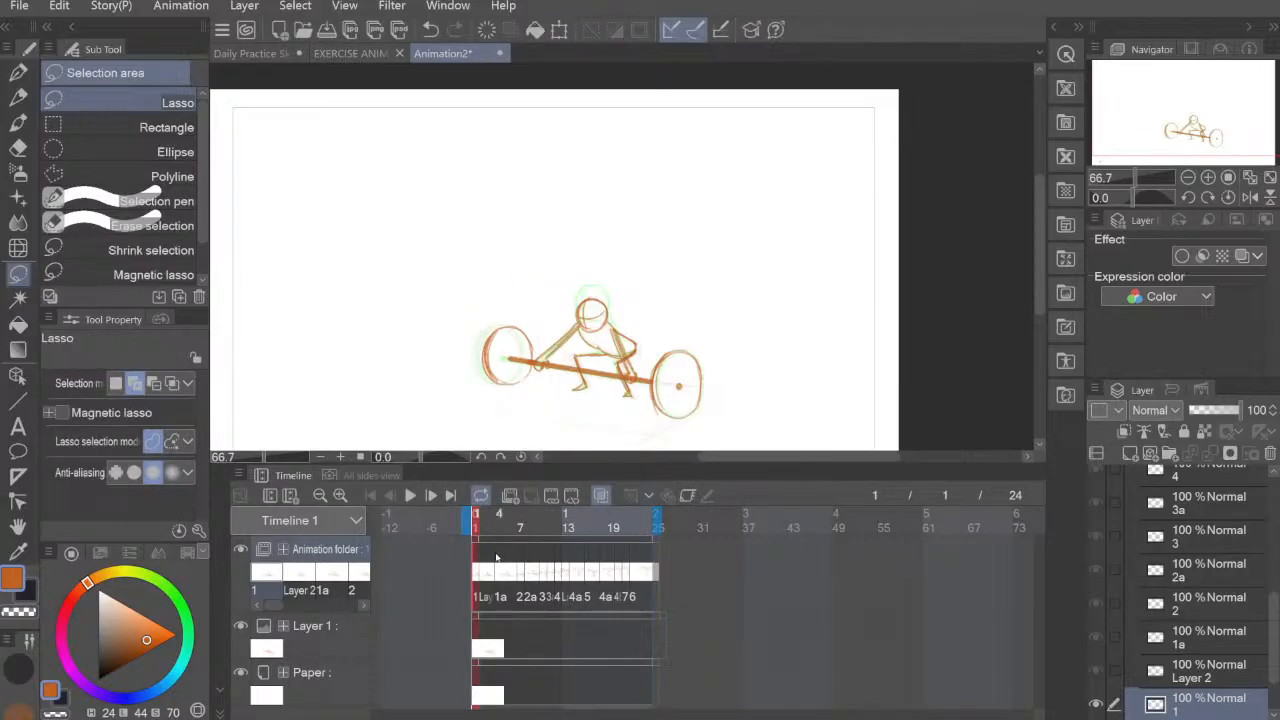
Step: On frame 2, select the left barbell plate of the Layer 2 cel and nudge it slightly right to shorten the bar
left_click(485, 513)
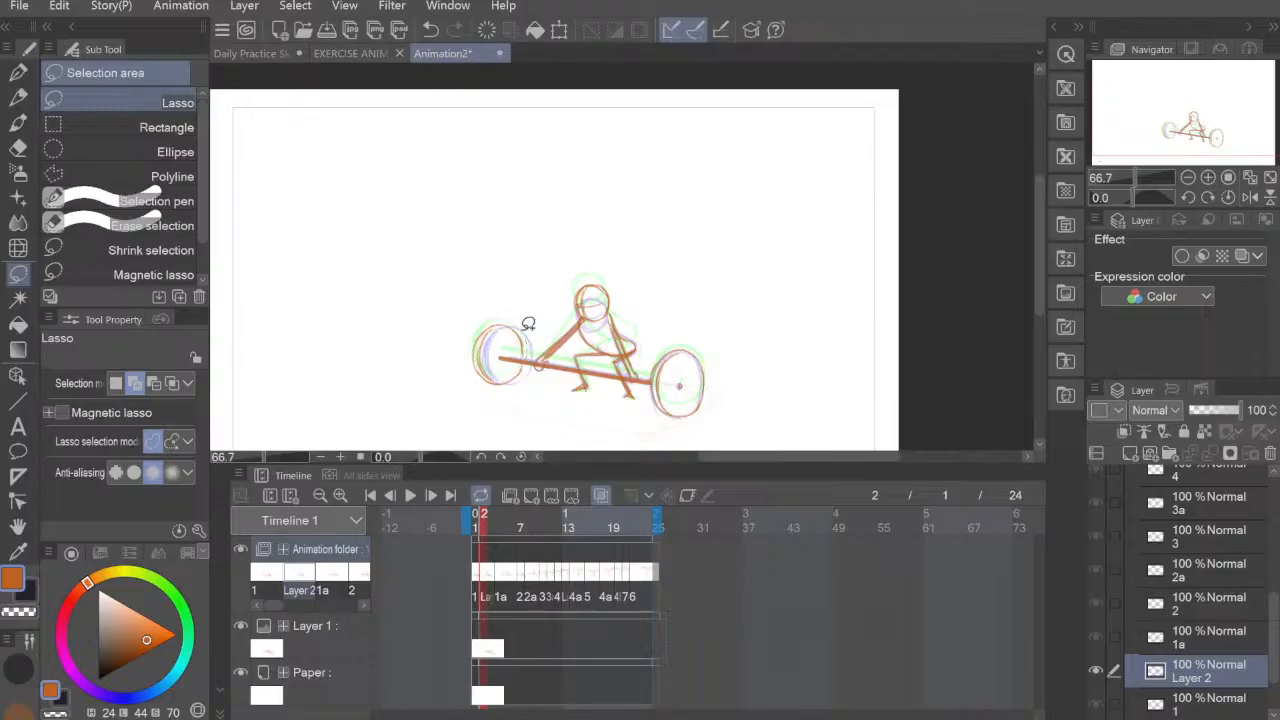
mouse_move(528, 323)
left_mouse_down()
mouse_move(492, 389)
mouse_move(527, 371)
mouse_move(535, 330)
left_mouse_up()
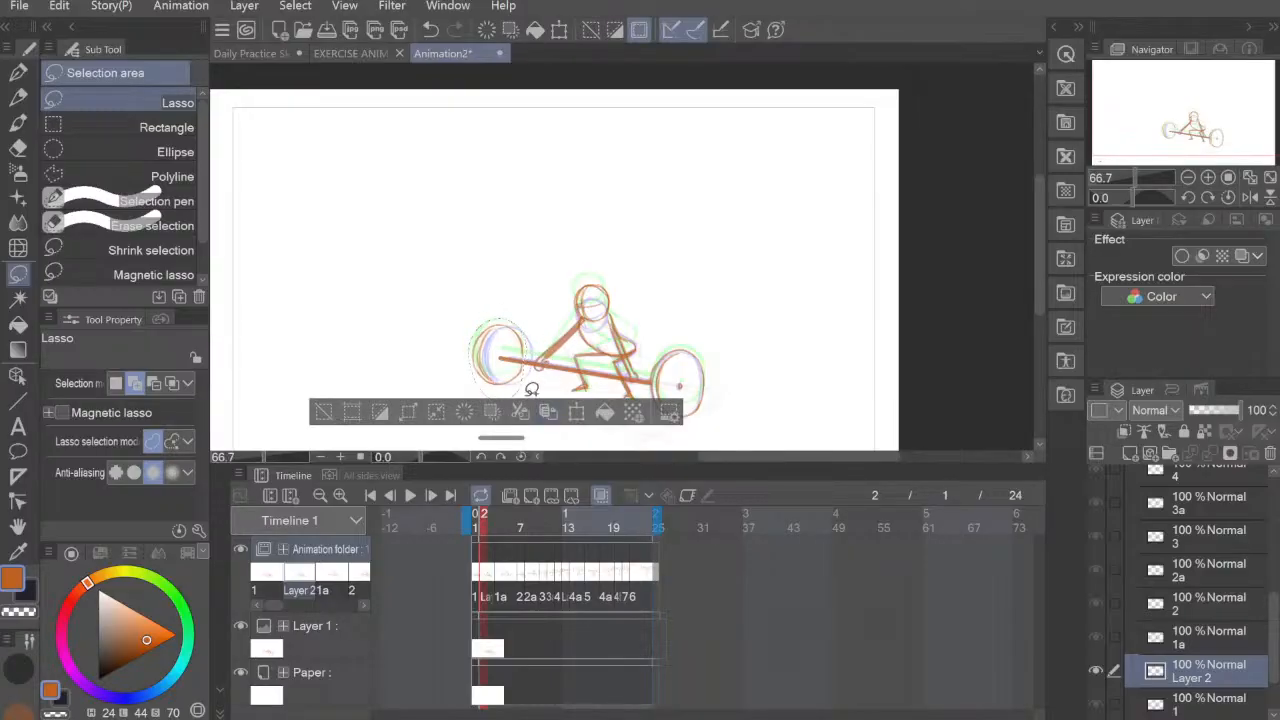
key("ctrl+t")
key("Right")
key("Right")
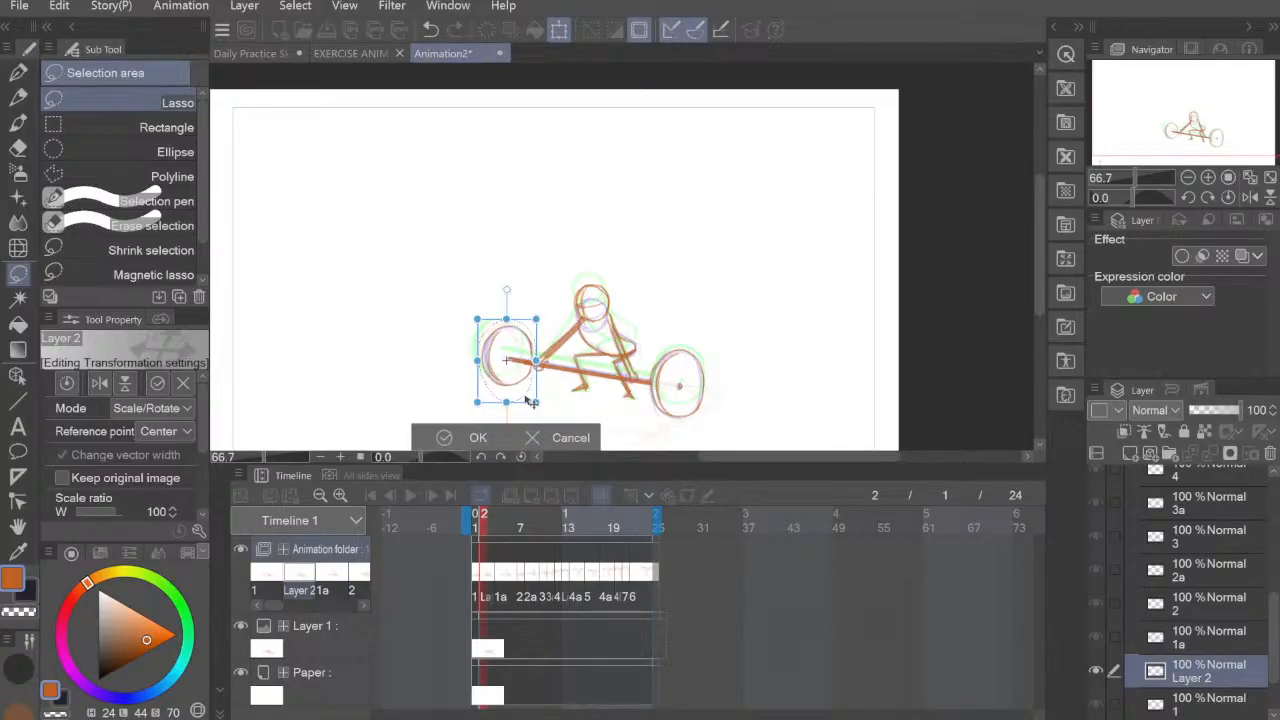
left_click(475, 438)
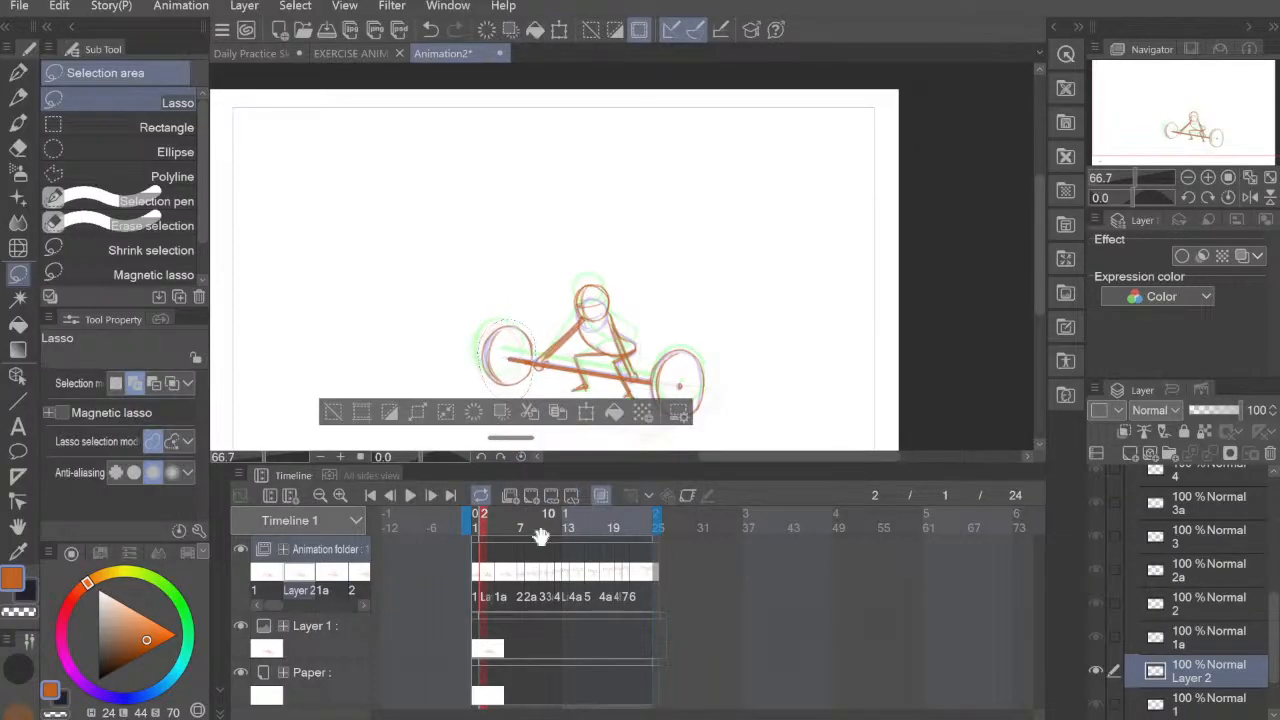
key("ctrl+d")
Step: On frame 4, select the left barbell plate of cel 1a and nudge it right and slightly down
left_click(501, 582)
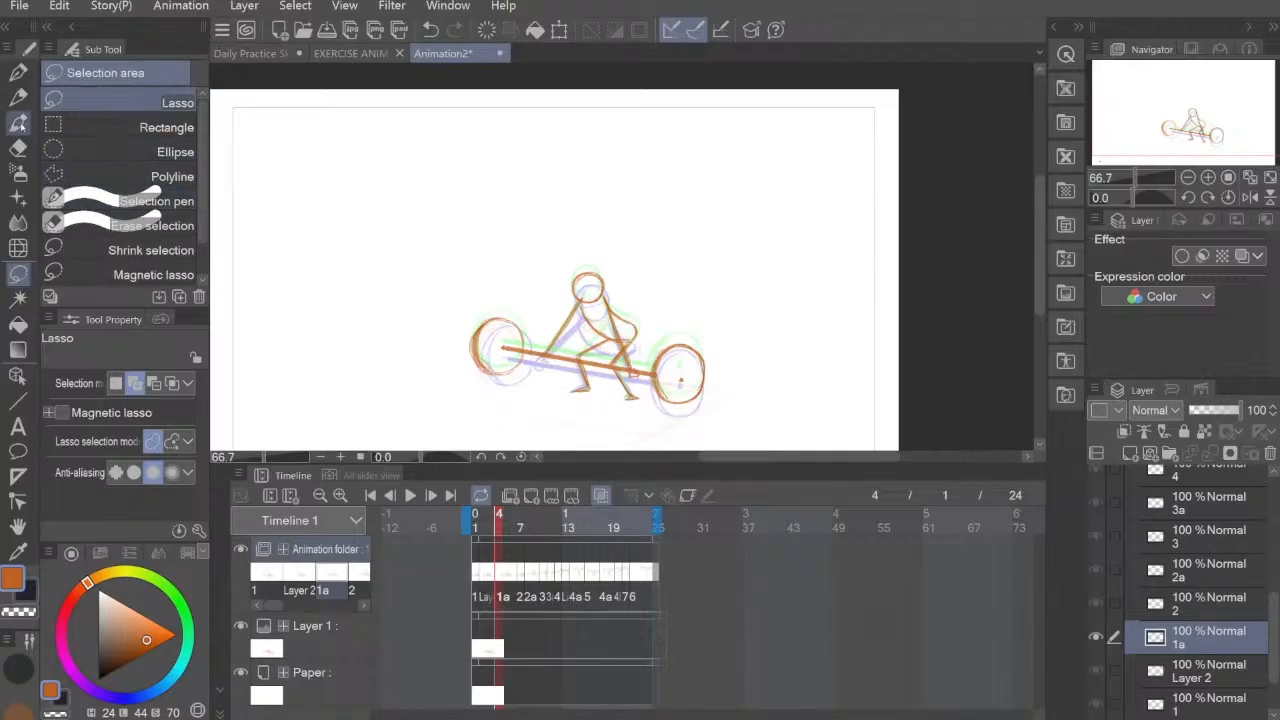
mouse_move(530, 350)
left_mouse_down()
mouse_move(486, 300)
mouse_move(498, 394)
mouse_move(528, 360)
left_mouse_up()
key("ctrl+t")
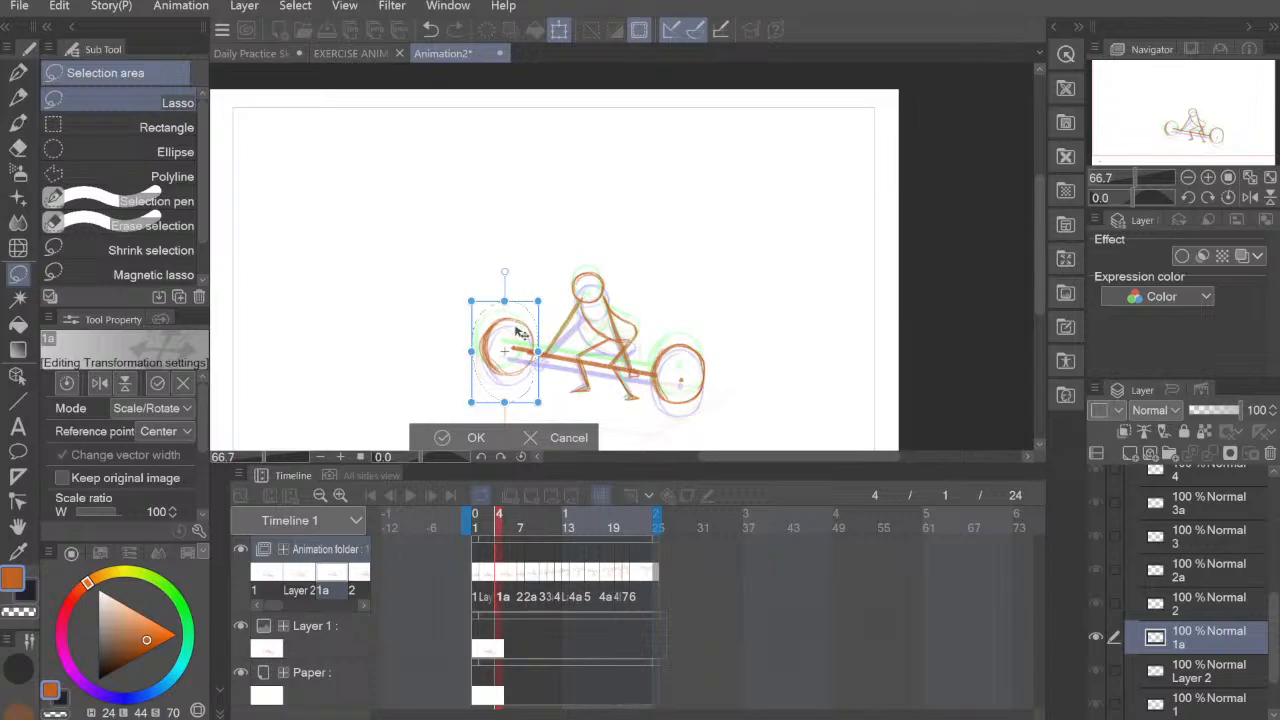
key("Down")
key("Down")
key("Right")
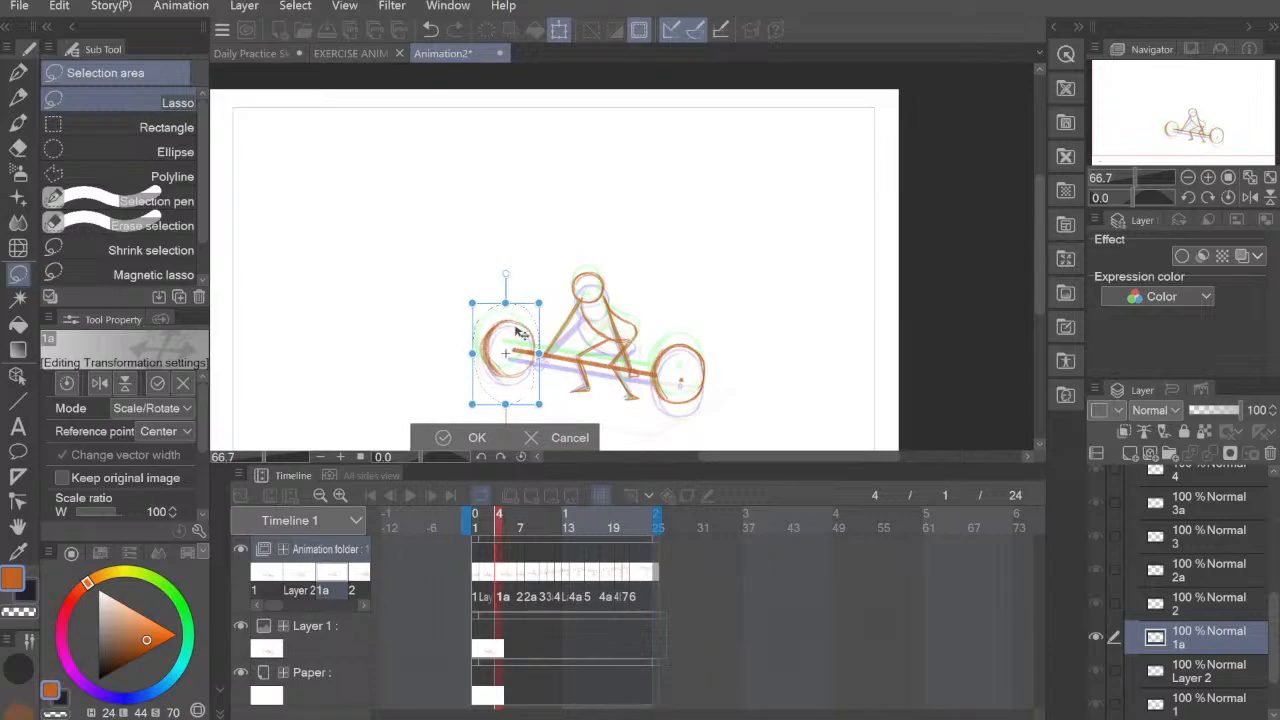
key("Right")
key("Right")
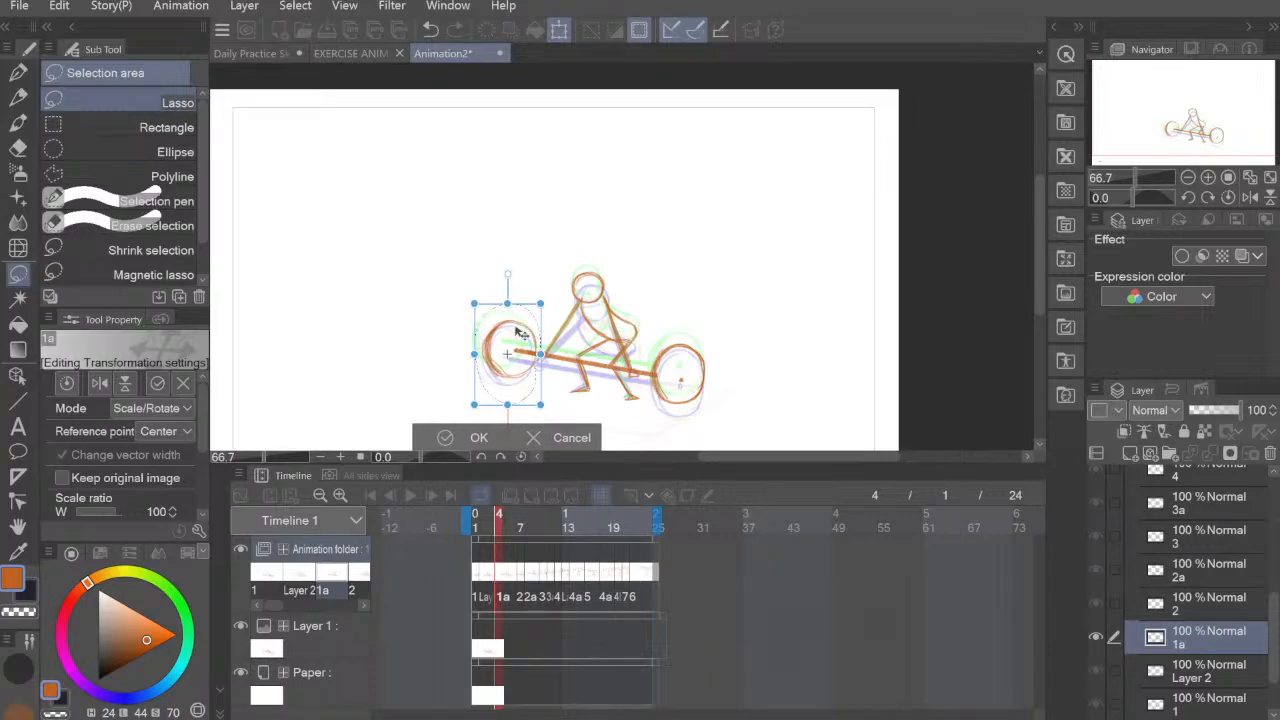
left_click(470, 437)
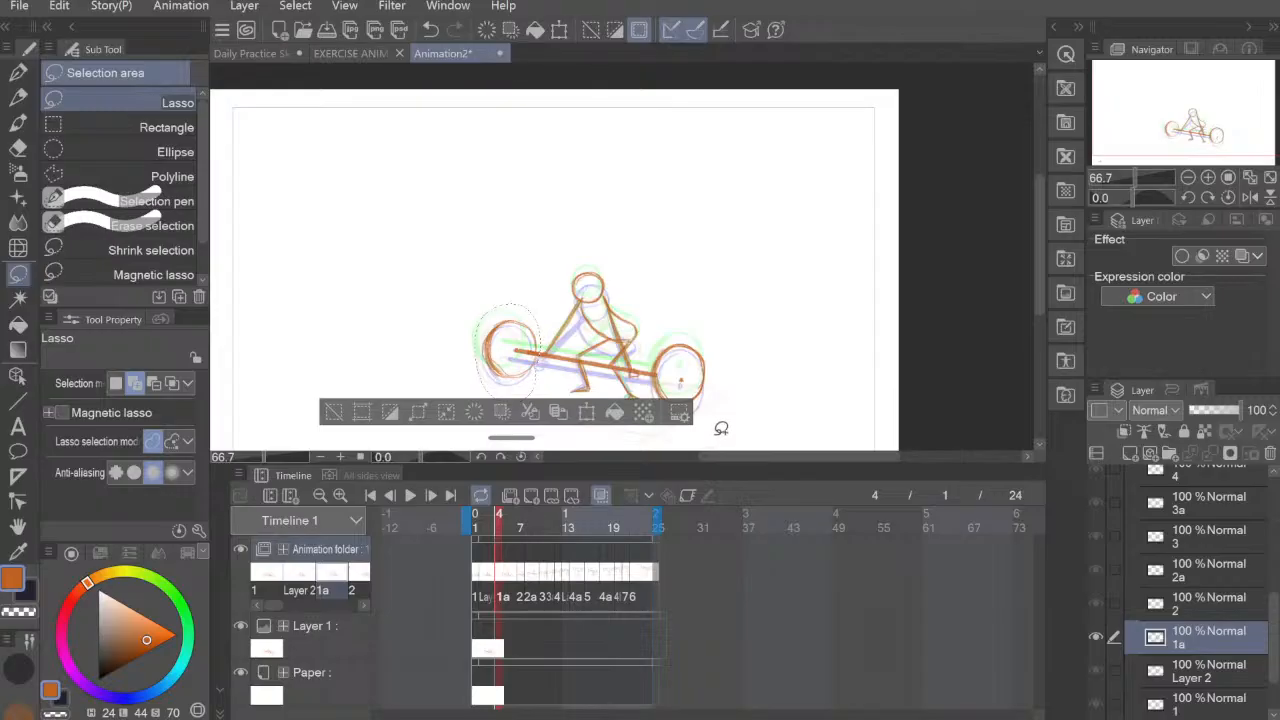
left_click(721, 428)
Step: On frame 7, lasso the left barbell plate of cel 2 and shift it right and slightly down, closer to the hand
left_click(520, 576)
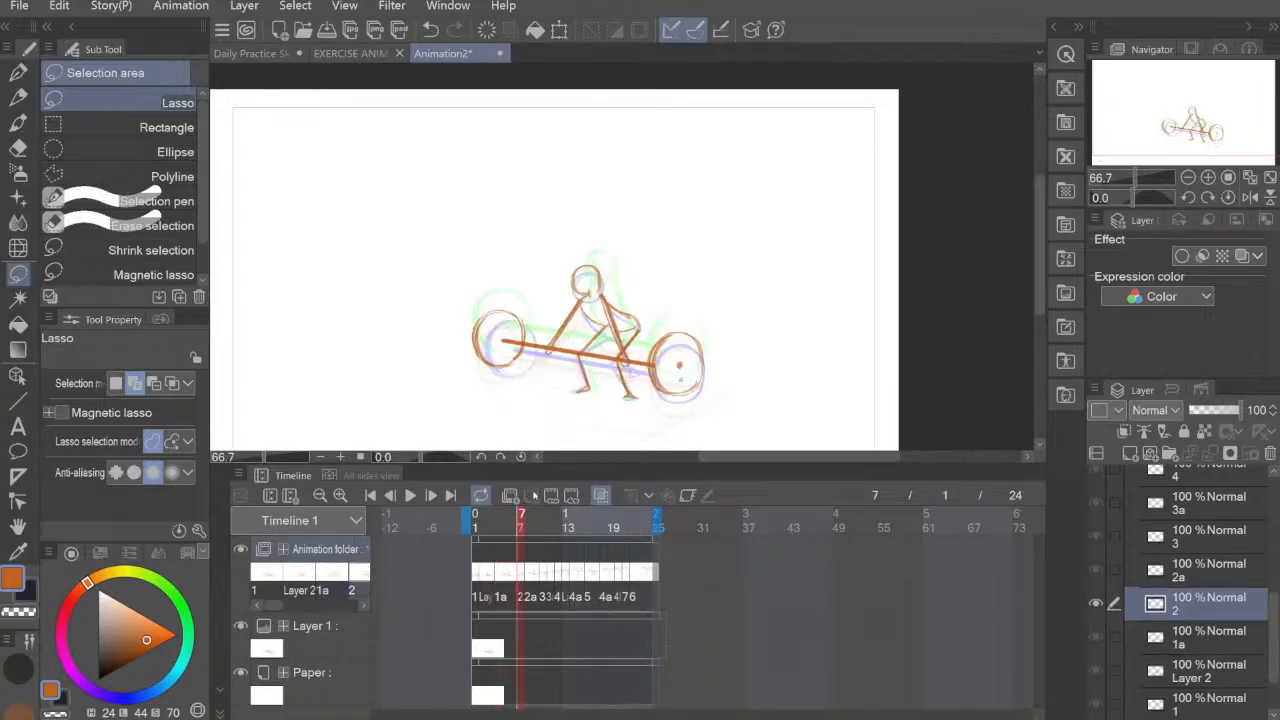
left_click(502, 578)
left_click(522, 575)
mouse_move(524, 294)
left_mouse_down()
mouse_move(474, 286)
mouse_move(498, 394)
mouse_move(542, 334)
mouse_move(522, 338)
mouse_move(522, 366)
mouse_move(529, 357)
left_mouse_up()
key("ctrl+t")
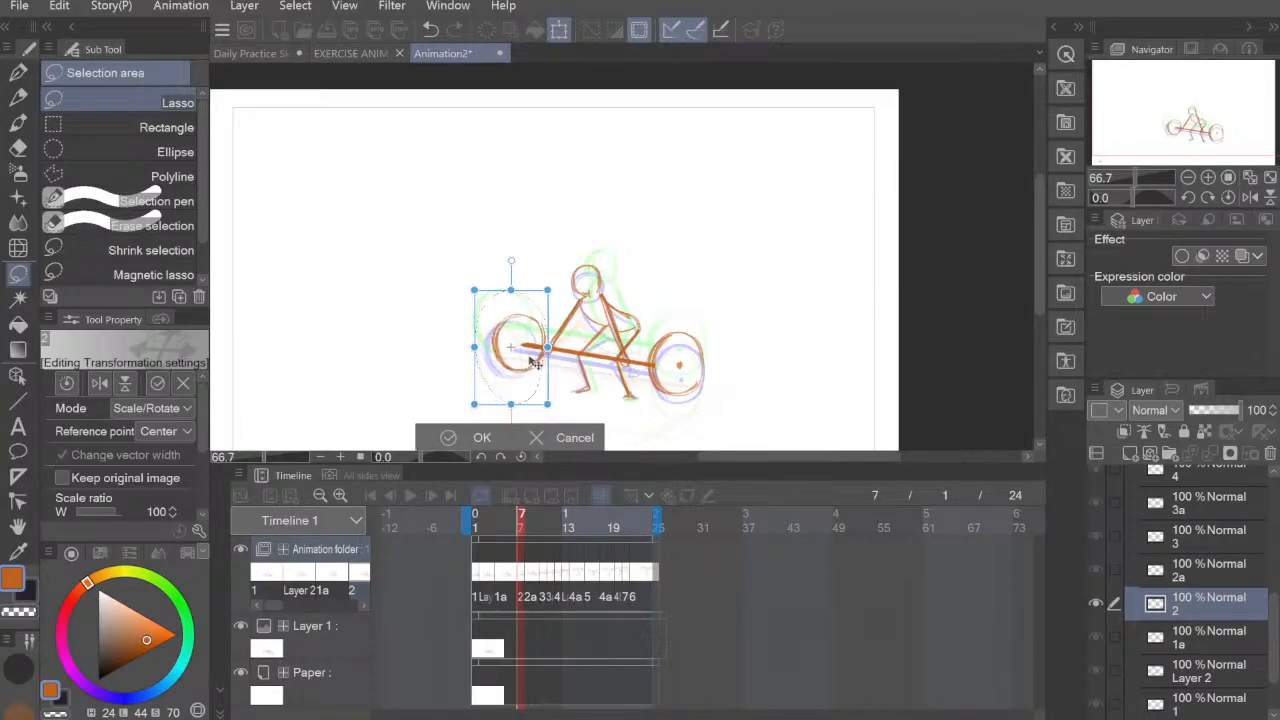
left_click(487, 437)
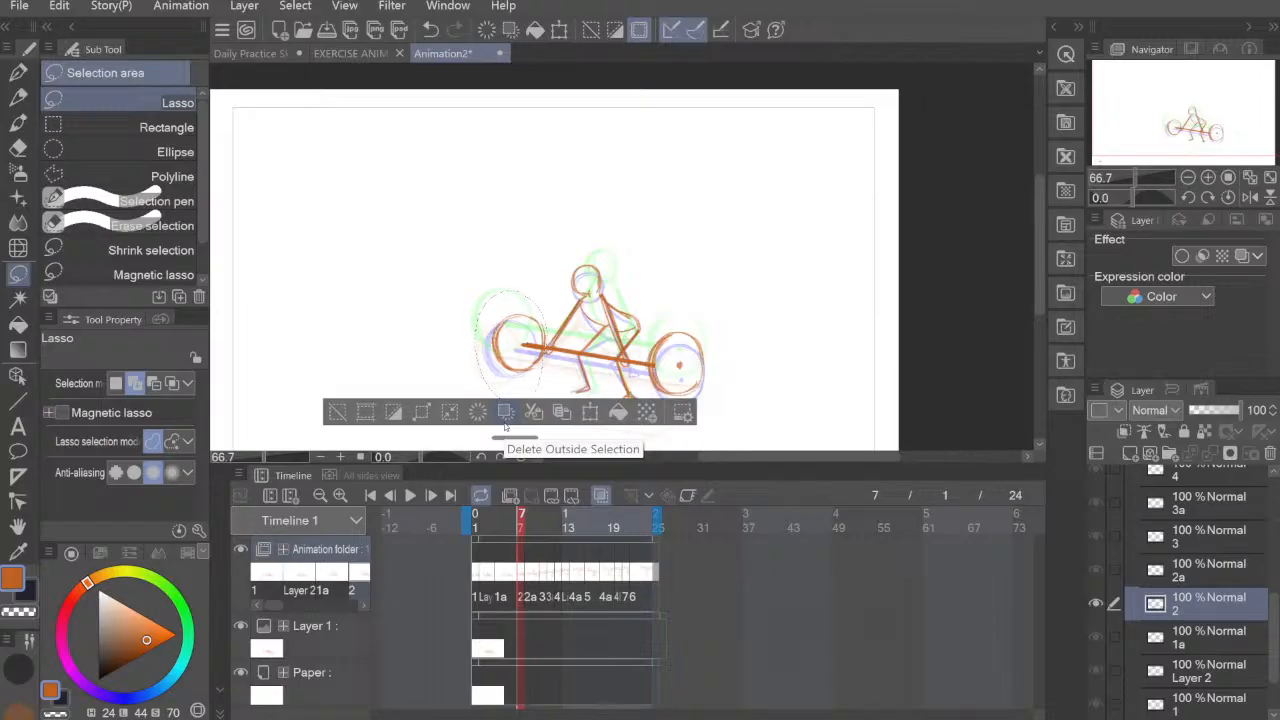
key("ctrl+d")
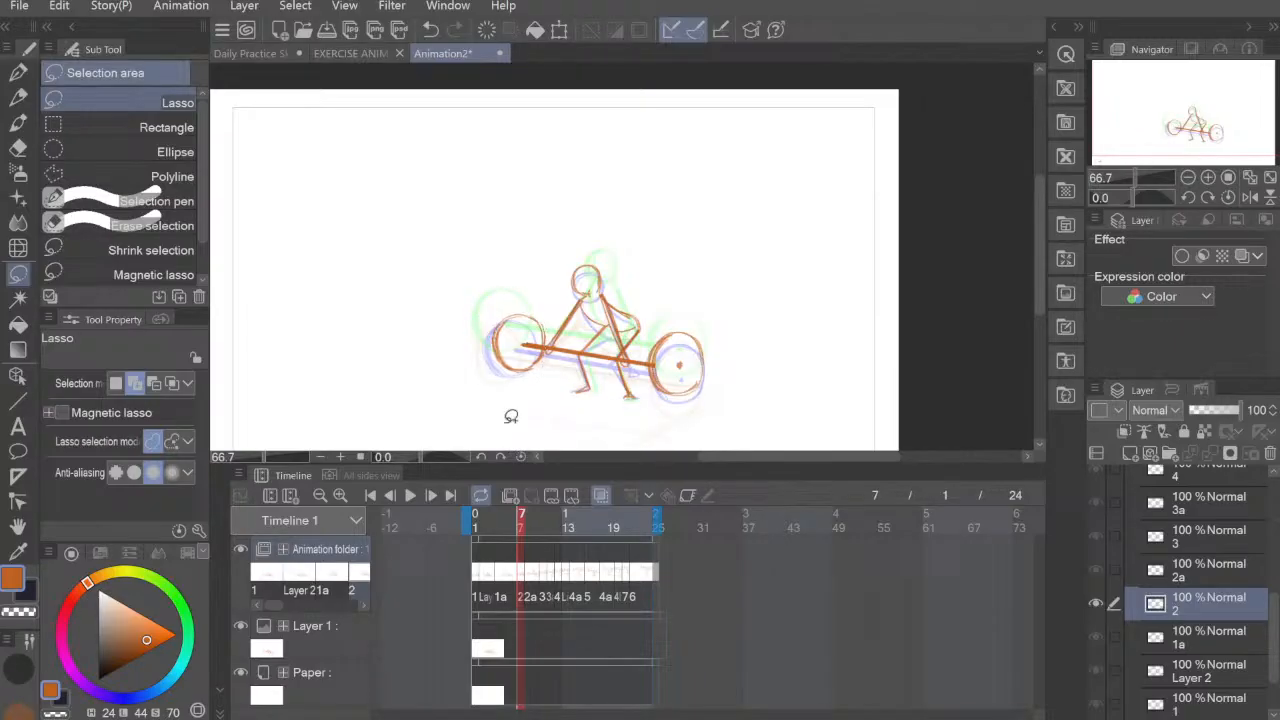
Step: On frame 8, move the left barbell plate of cel 2a right, above the plate of the previous cel
left_click(528, 574)
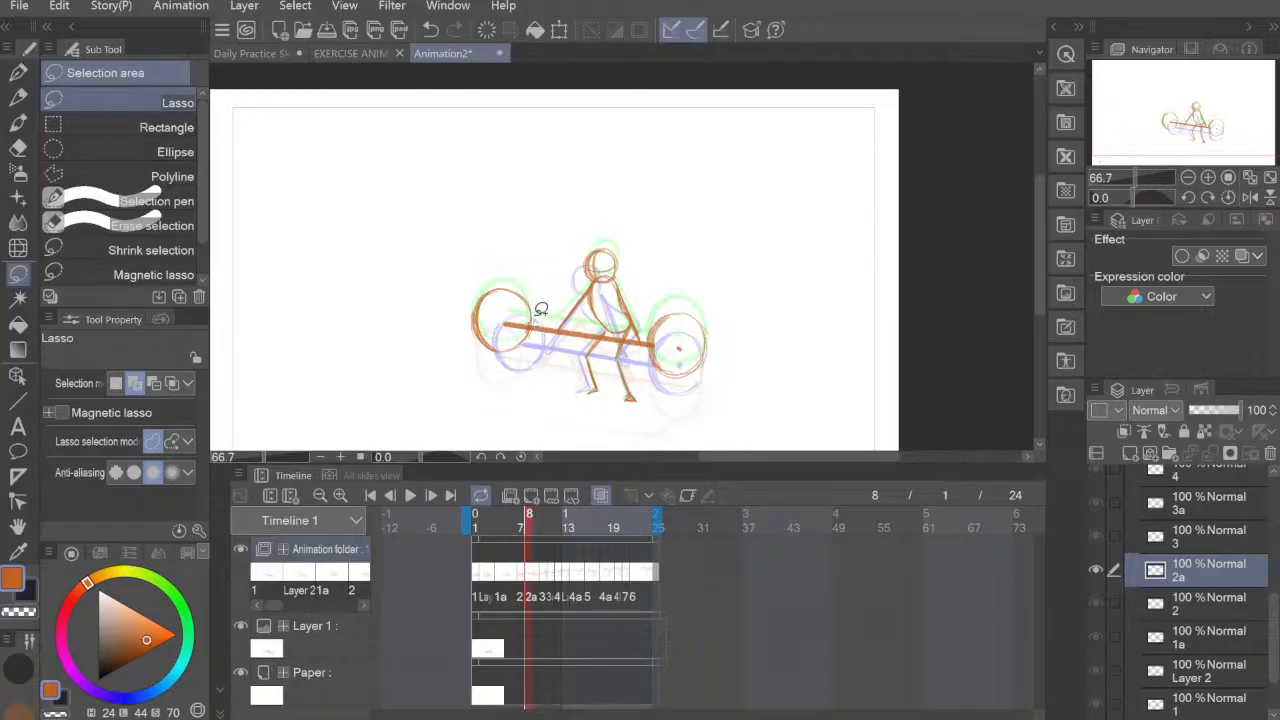
mouse_move(547, 308)
left_mouse_down()
mouse_move(471, 287)
mouse_move(492, 368)
mouse_move(540, 315)
left_mouse_up()
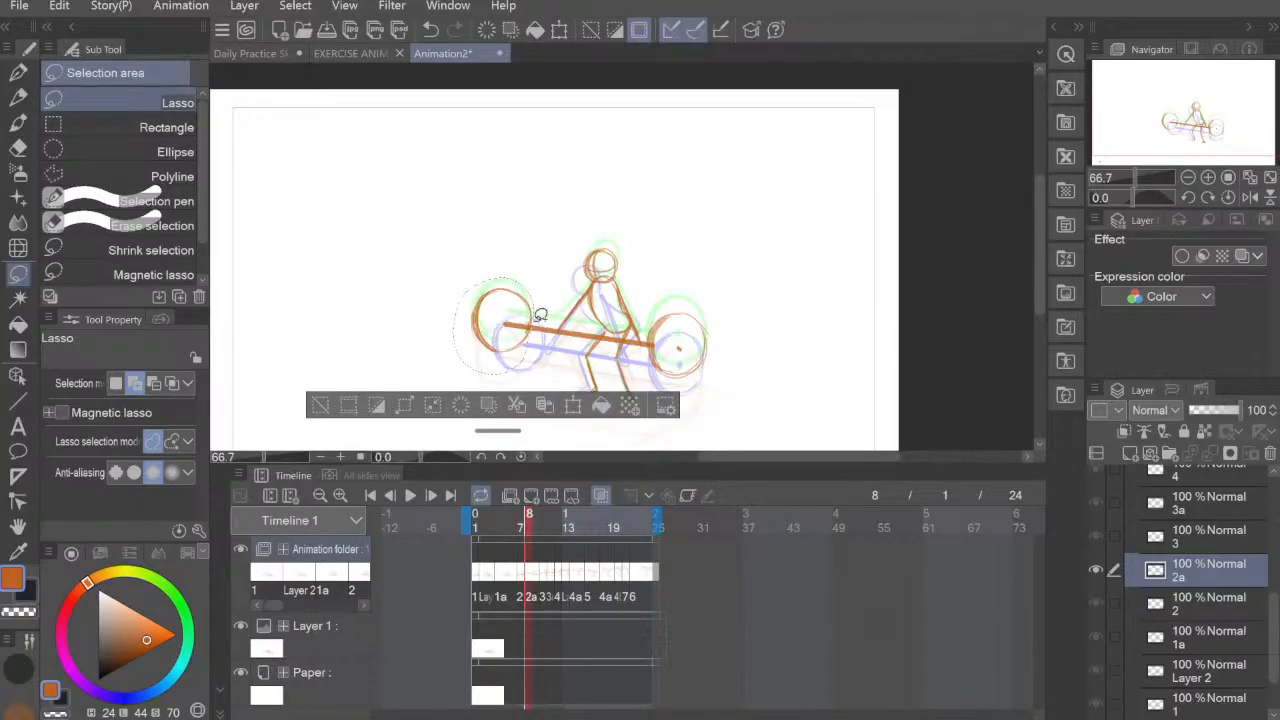
key("ctrl+t")
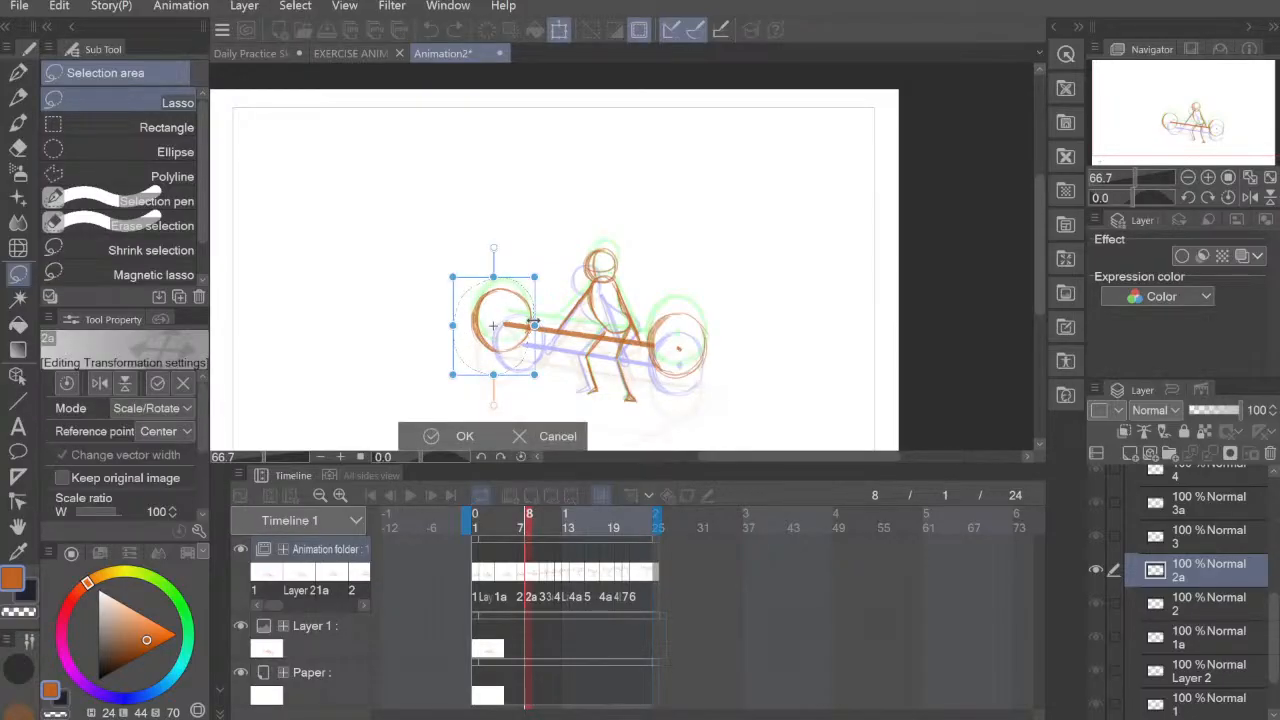
left_click_drag(511, 350, 537, 355)
left_click(491, 437)
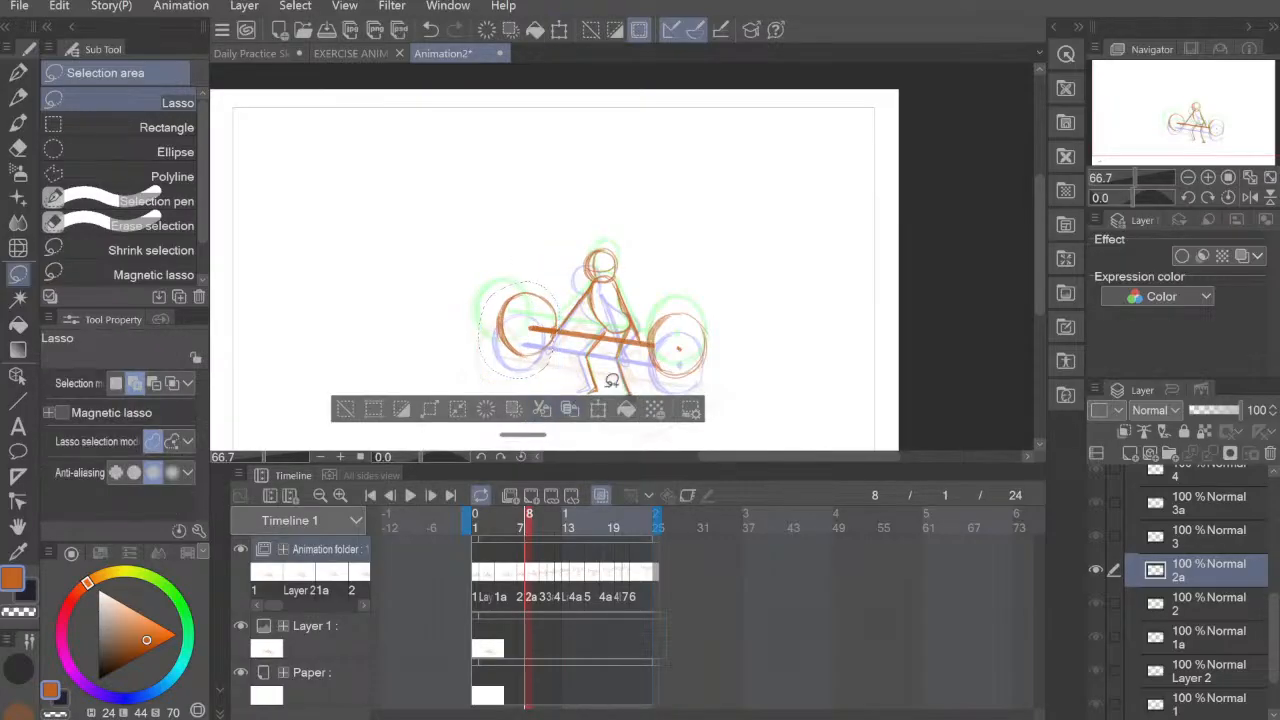
key("ctrl+d")
Step: On frame 10, move the left barbell plate of cel 3 inward to follow the previous cel's plate
left_click(543, 578)
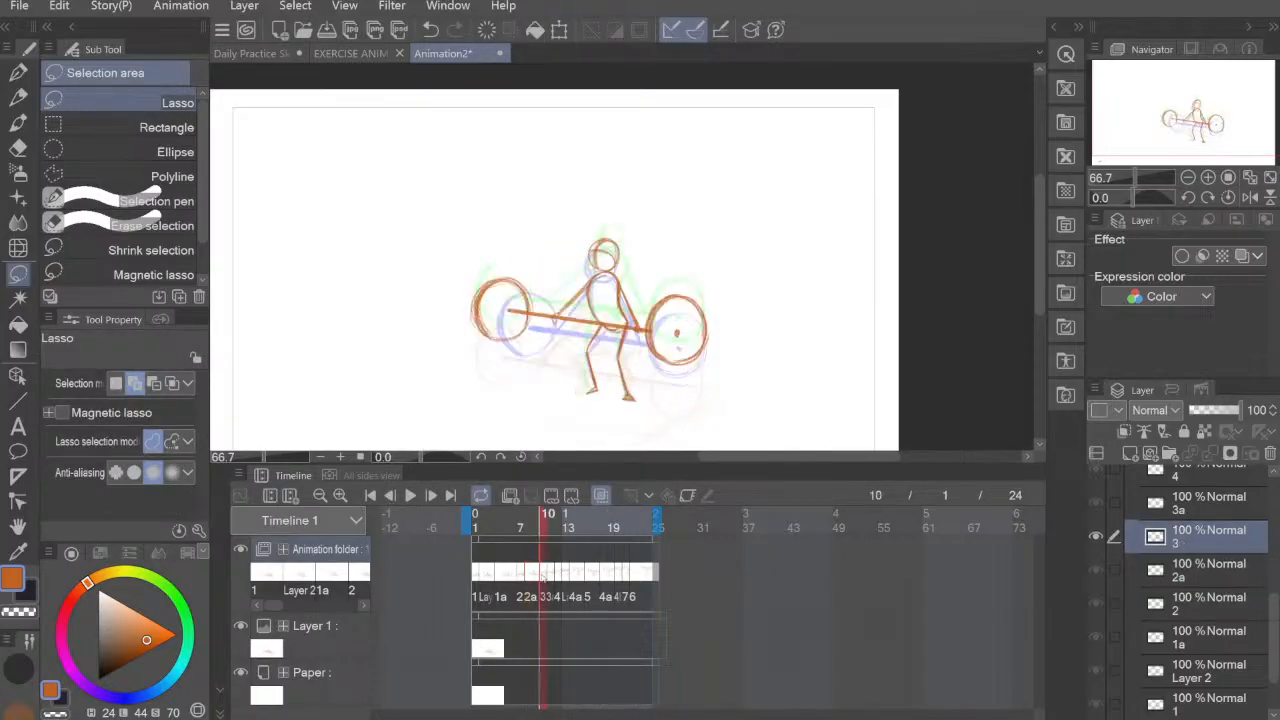
mouse_move(534, 268)
left_mouse_down()
mouse_move(471, 286)
mouse_move(503, 357)
mouse_move(540, 322)
mouse_move(527, 327)
mouse_move(535, 337)
left_mouse_up()
key("ctrl+t")
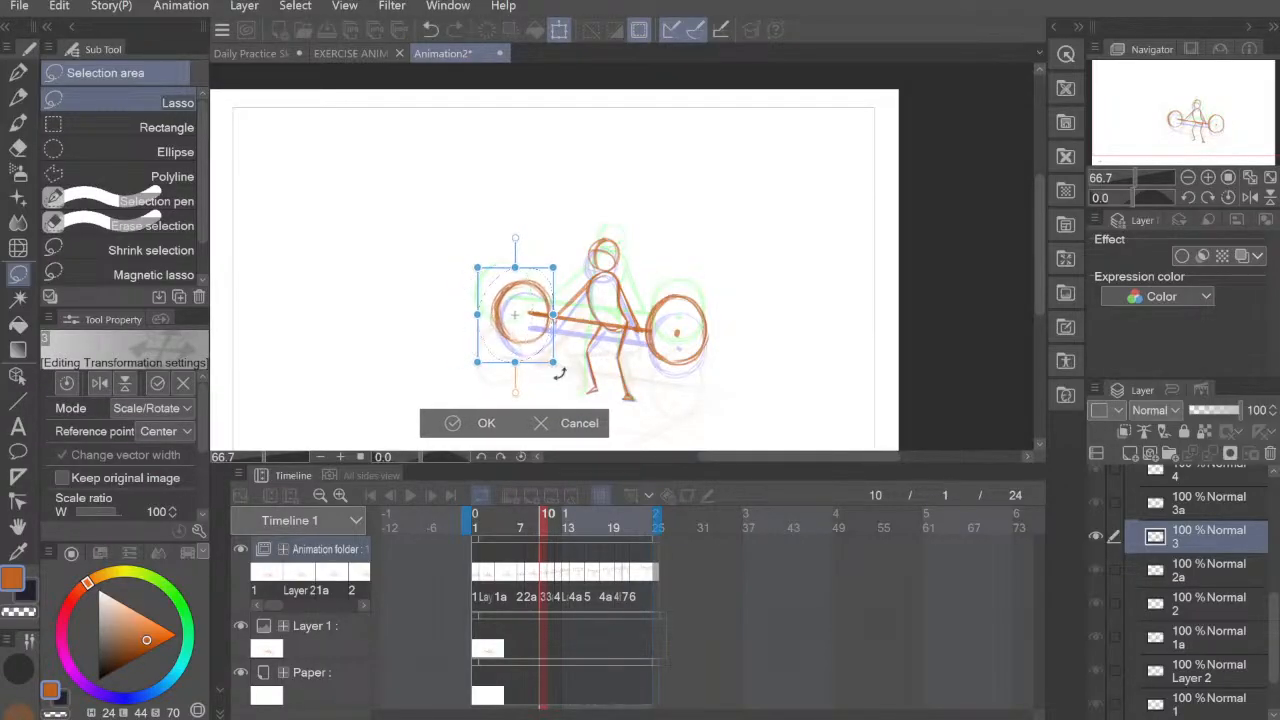
left_click(505, 414)
key("ctrl+d")
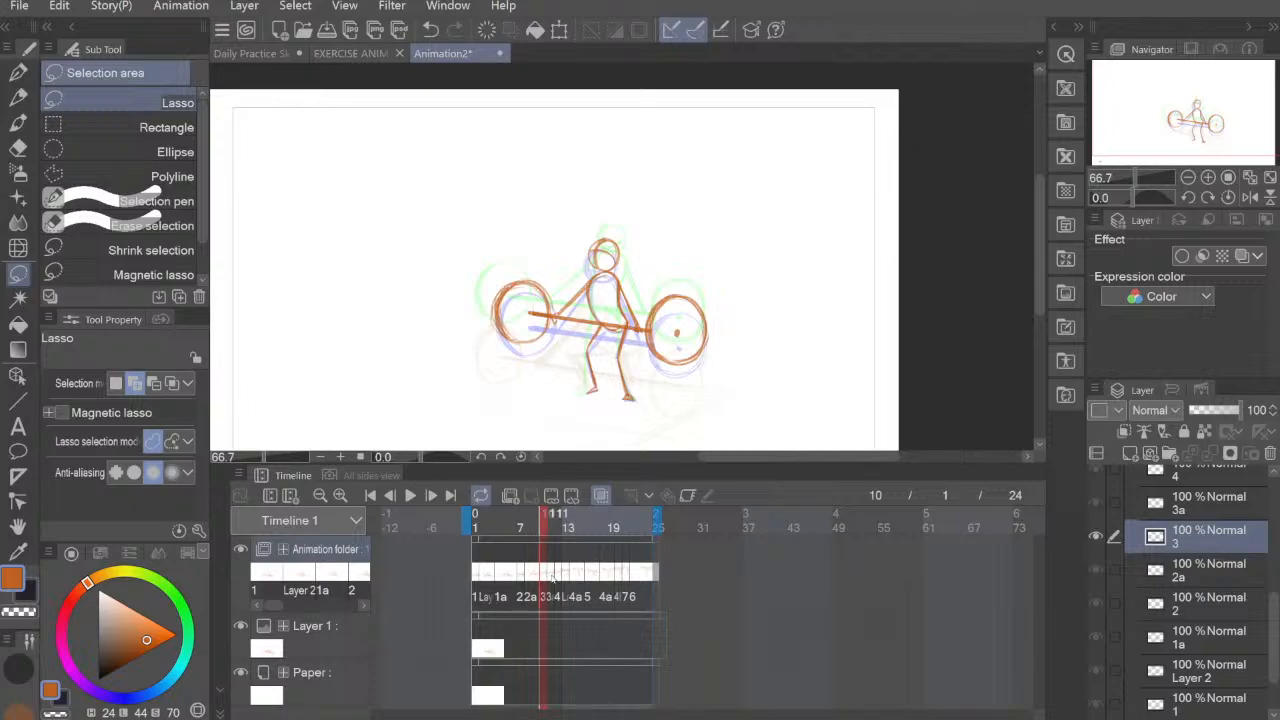
Step: On frame 11, move the left barbell plate of cel 3a right toward the figure's hand
left_click(552, 575)
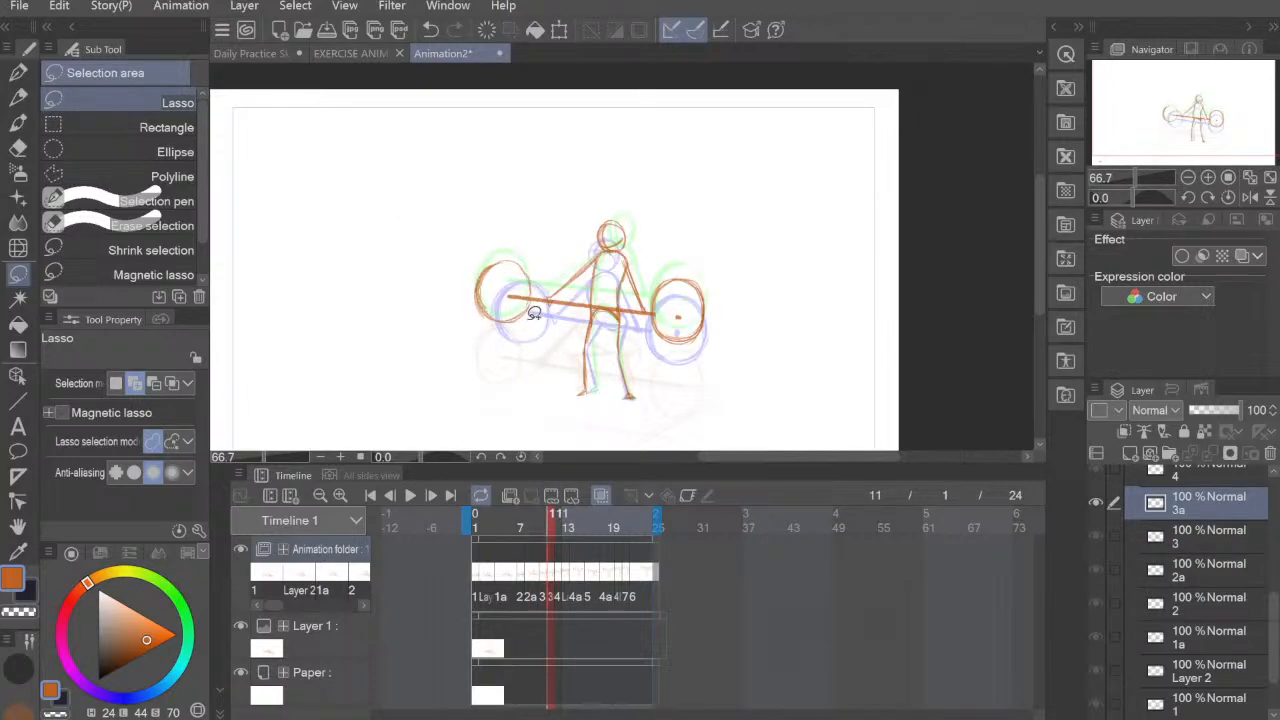
mouse_move(540, 271)
left_mouse_down()
mouse_move(489, 338)
mouse_move(540, 305)
left_mouse_up()
left_click(545, 377)
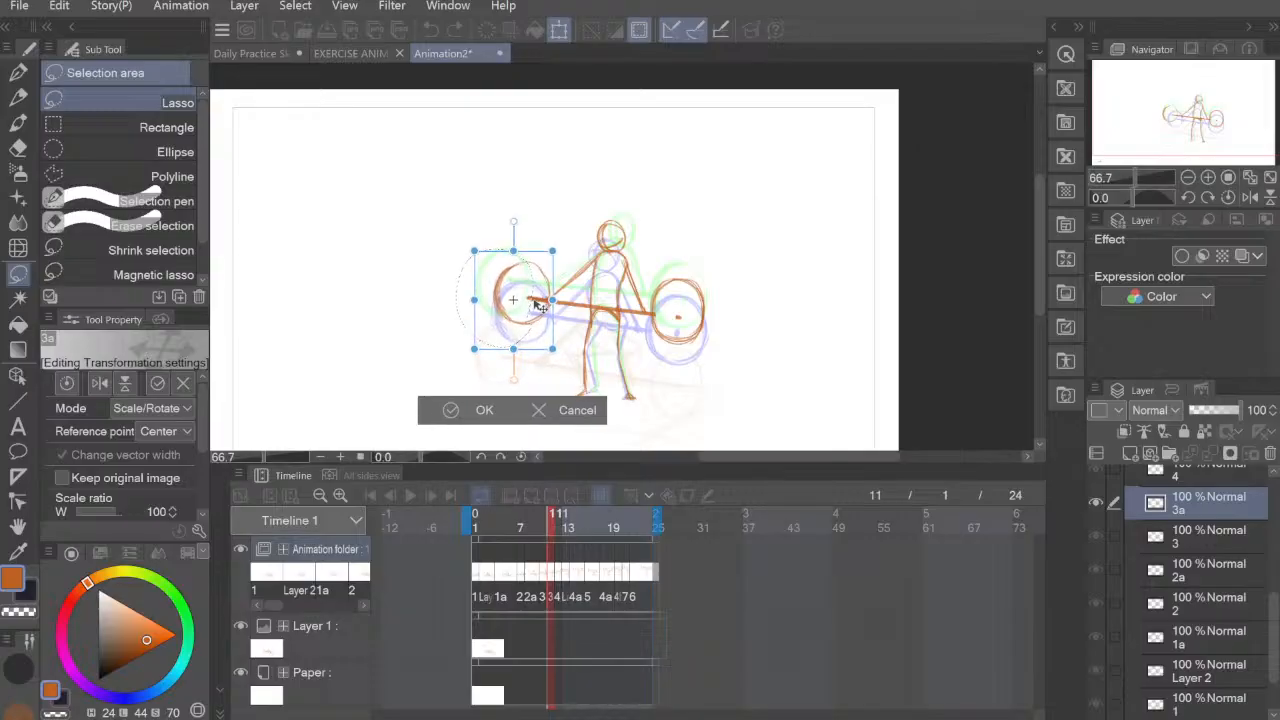
left_click(480, 410)
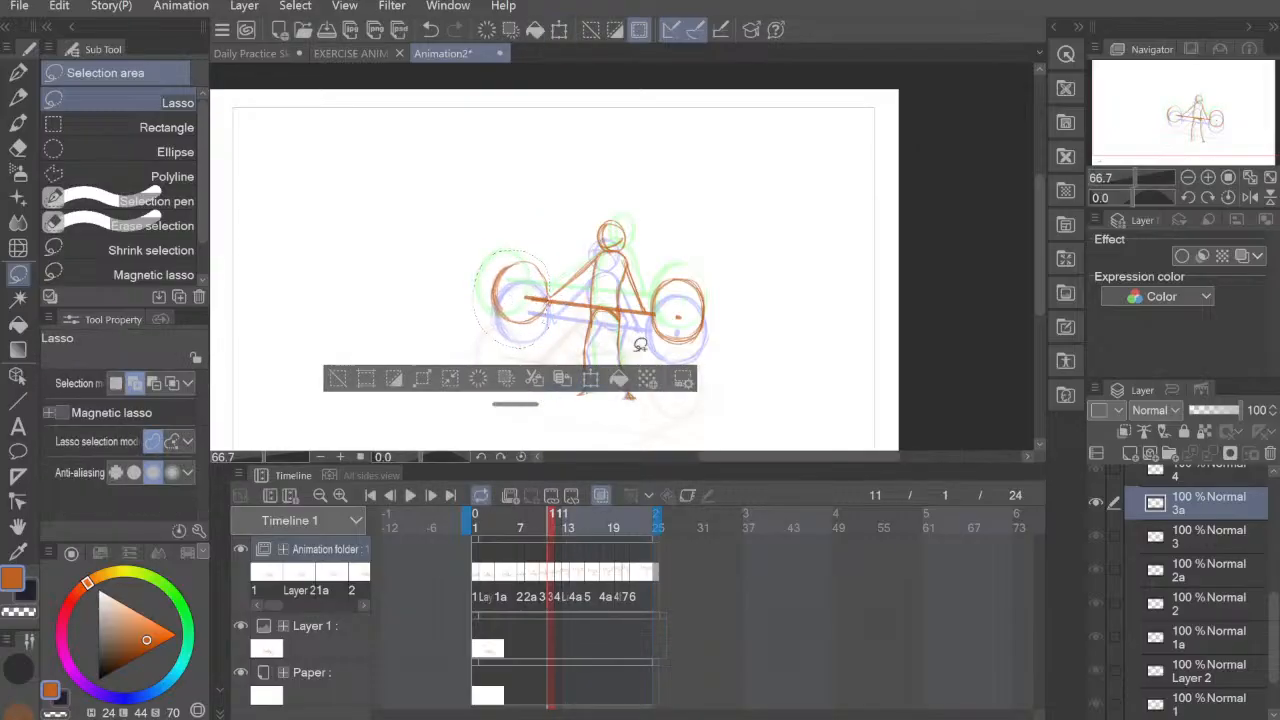
key("ctrl+d")
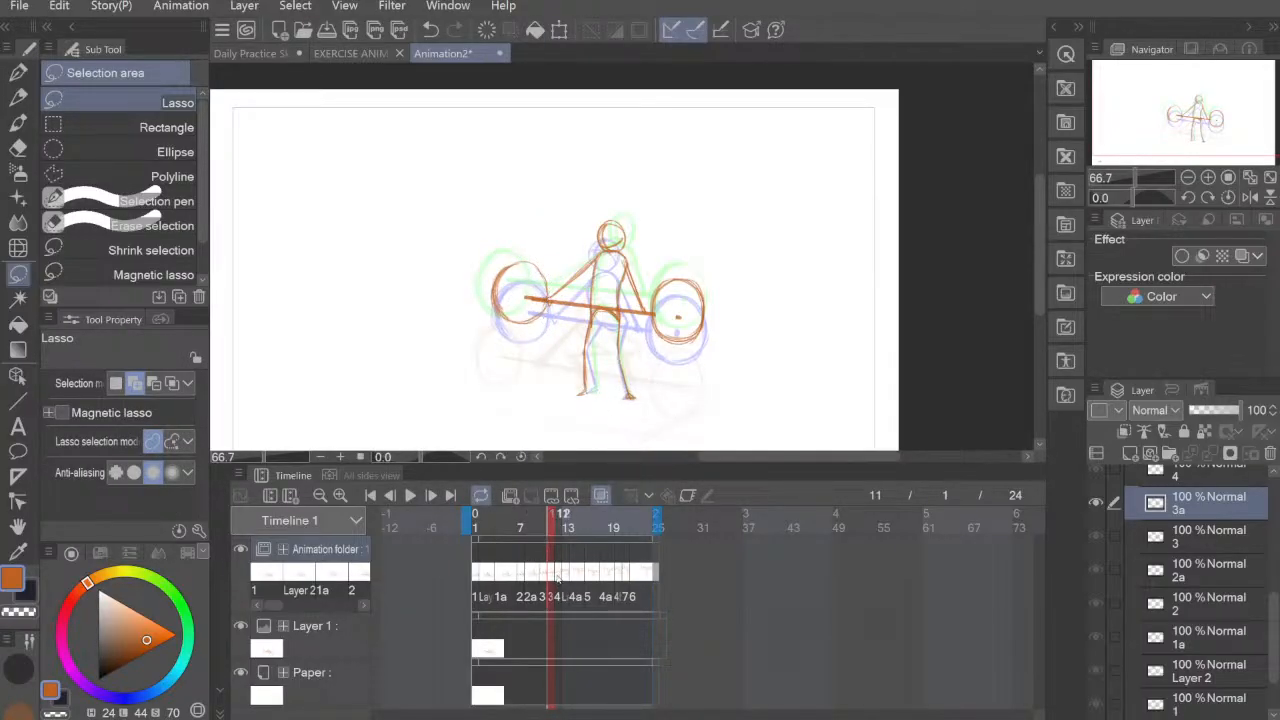
Step: On frame 12, lasso the left barbell plate of cel 4 and shift it right, in line with the previous cel's plate
left_click(558, 578)
left_click(552, 576)
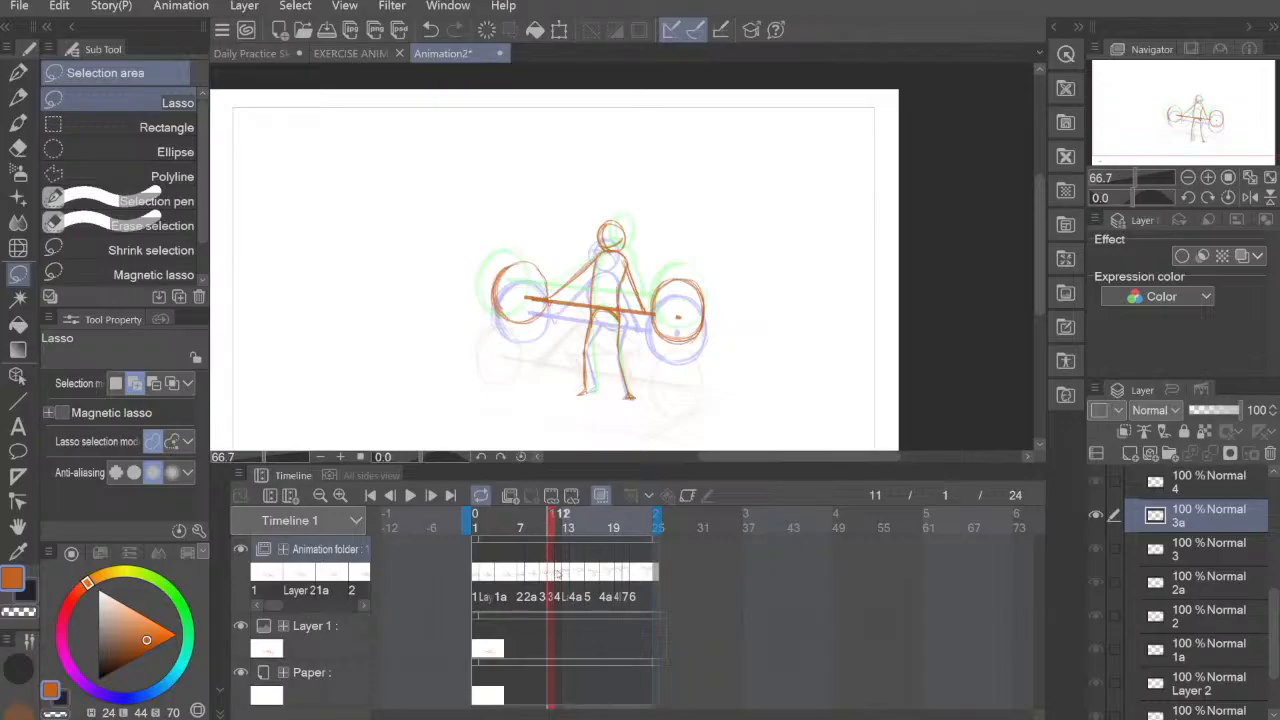
left_click(558, 572)
mouse_move(537, 258)
left_mouse_down()
mouse_move(486, 323)
mouse_move(512, 334)
mouse_move(532, 300)
mouse_move(527, 316)
left_mouse_up()
key("ctrl+t")
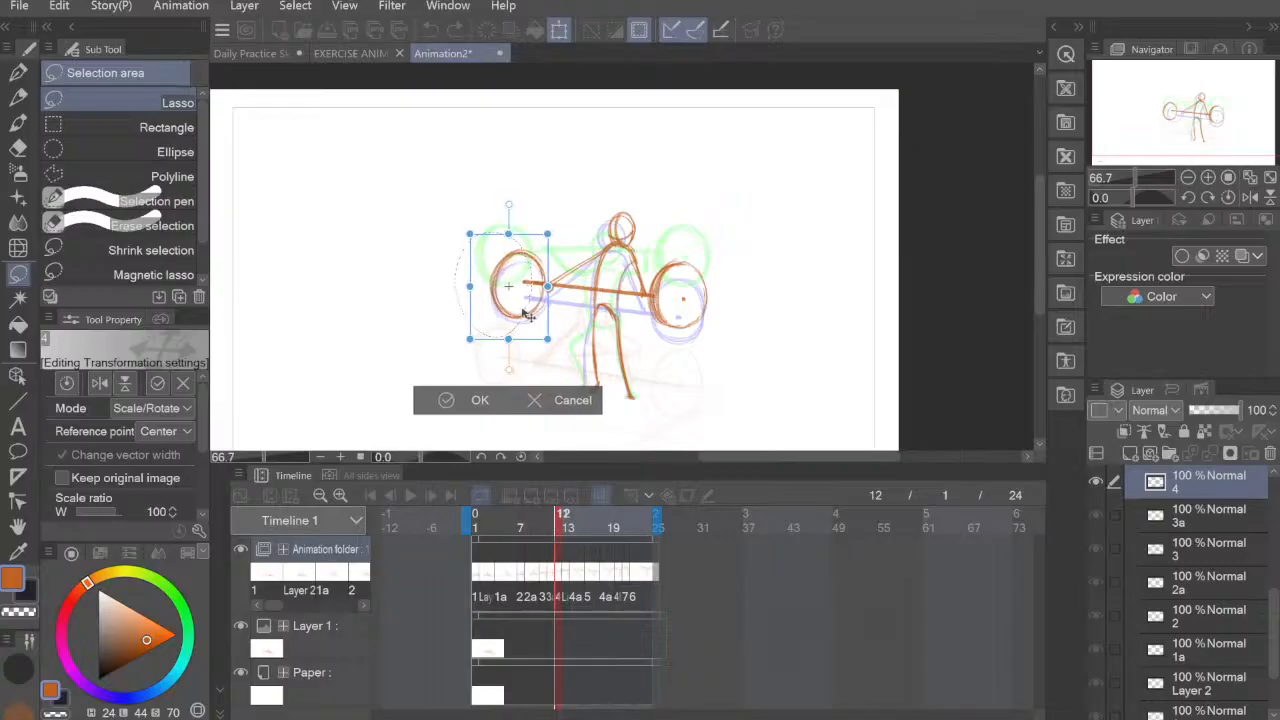
key("Return")
key("ctrl+d")
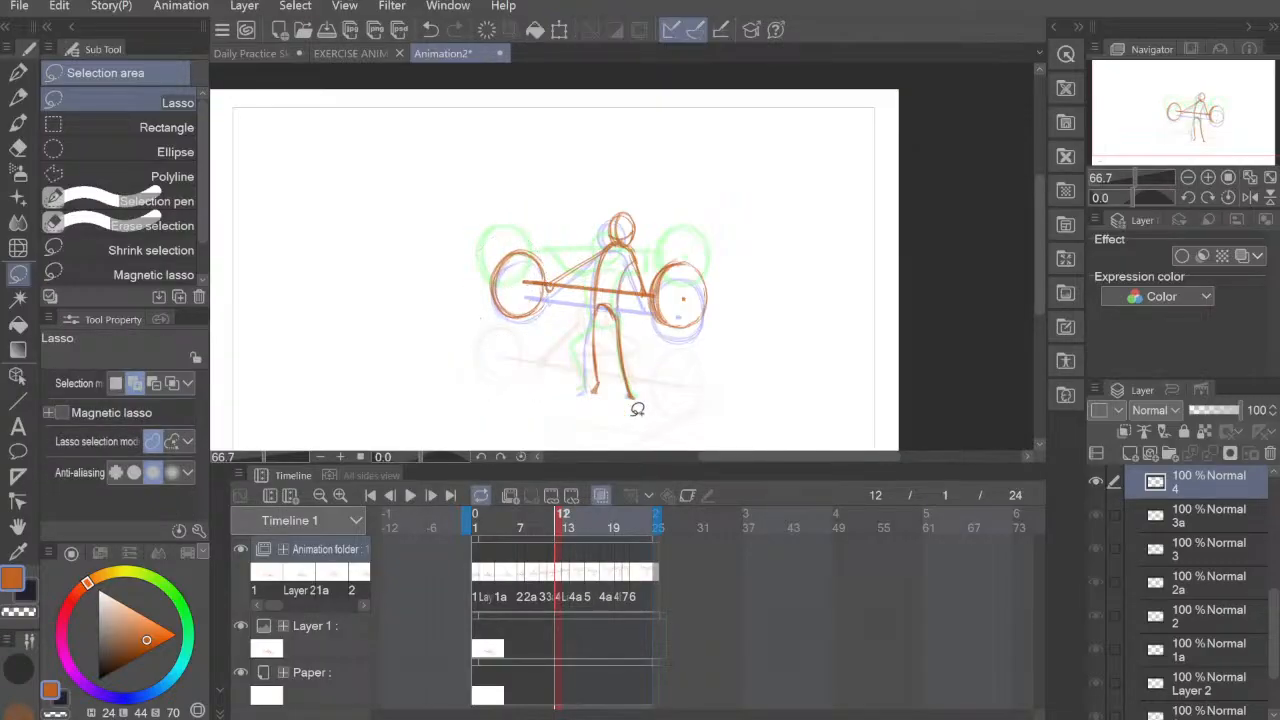
Step: On frame 13, lasso the left barbell plate of cel Layer 3 and move it slightly right, above the previous cel's plate
left_click(566, 576)
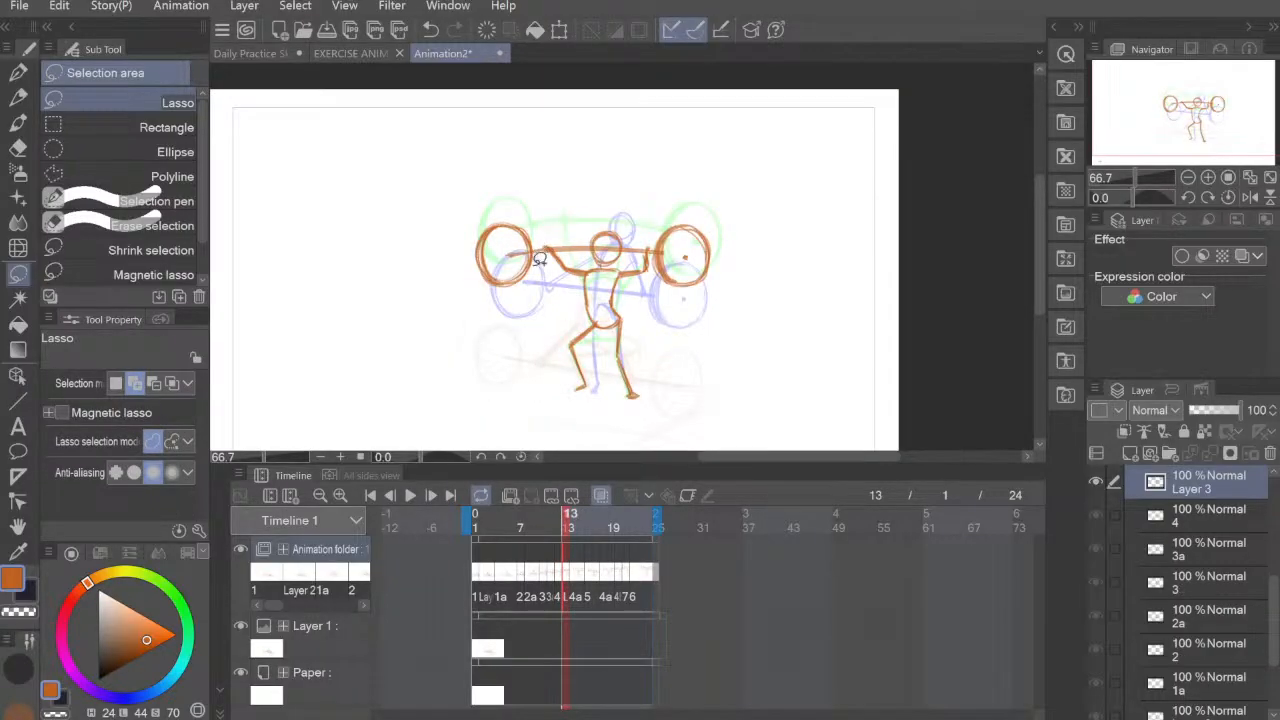
mouse_move(530, 215)
left_mouse_down()
mouse_move(471, 226)
mouse_move(535, 271)
left_mouse_up()
key("ctrl+t")
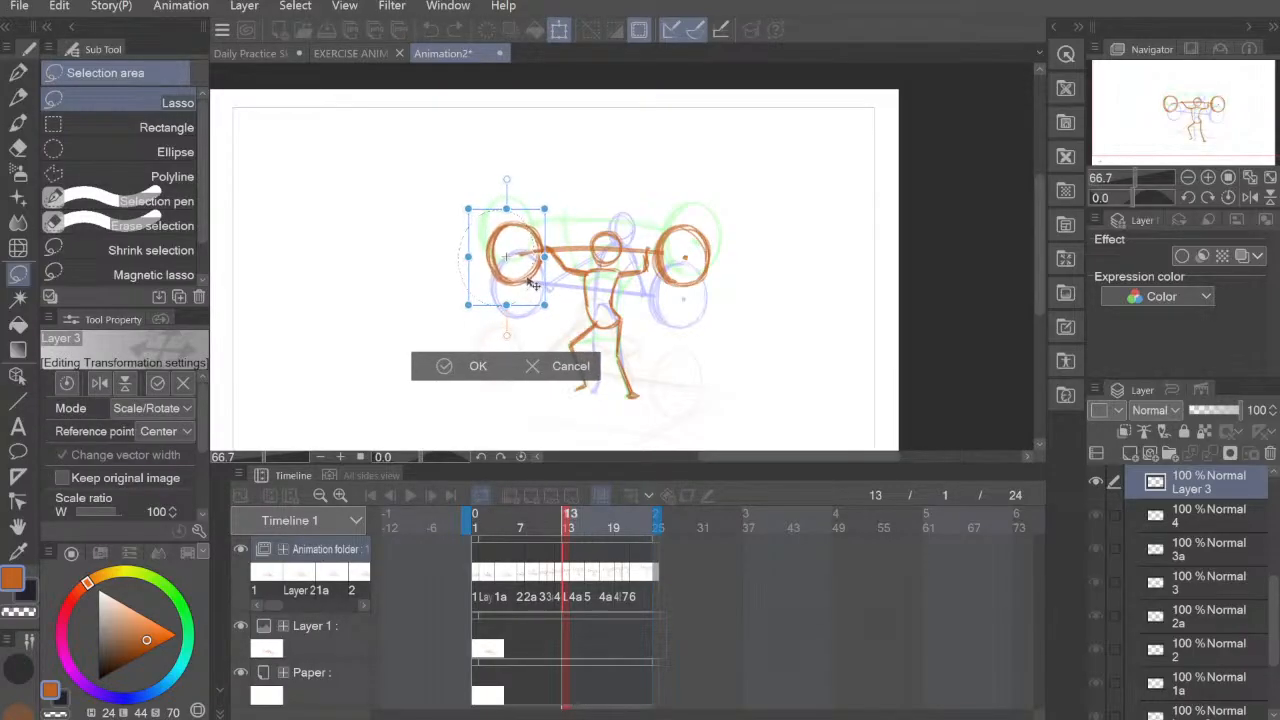
left_click(500, 370)
key("ctrl+d")
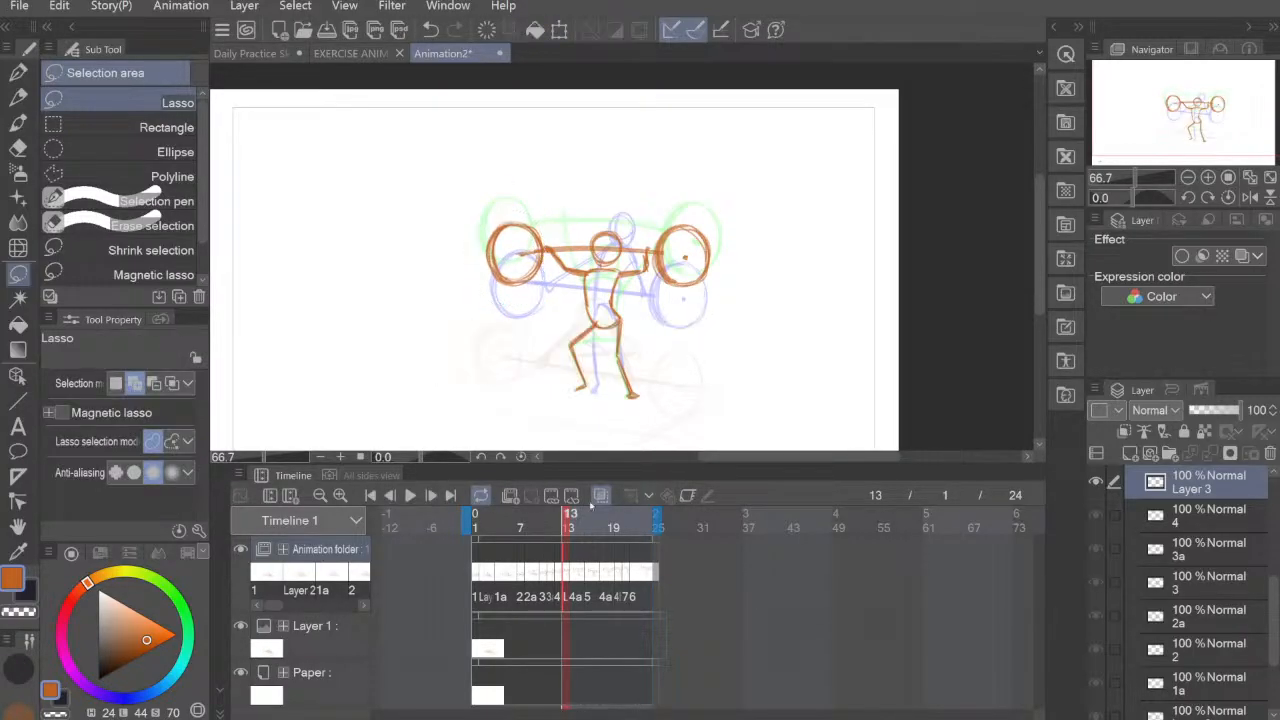
Step: On frame 14, move the left barbell plate of cel 4a right and slightly up, closer to the figure's raised hand
left_click(573, 578)
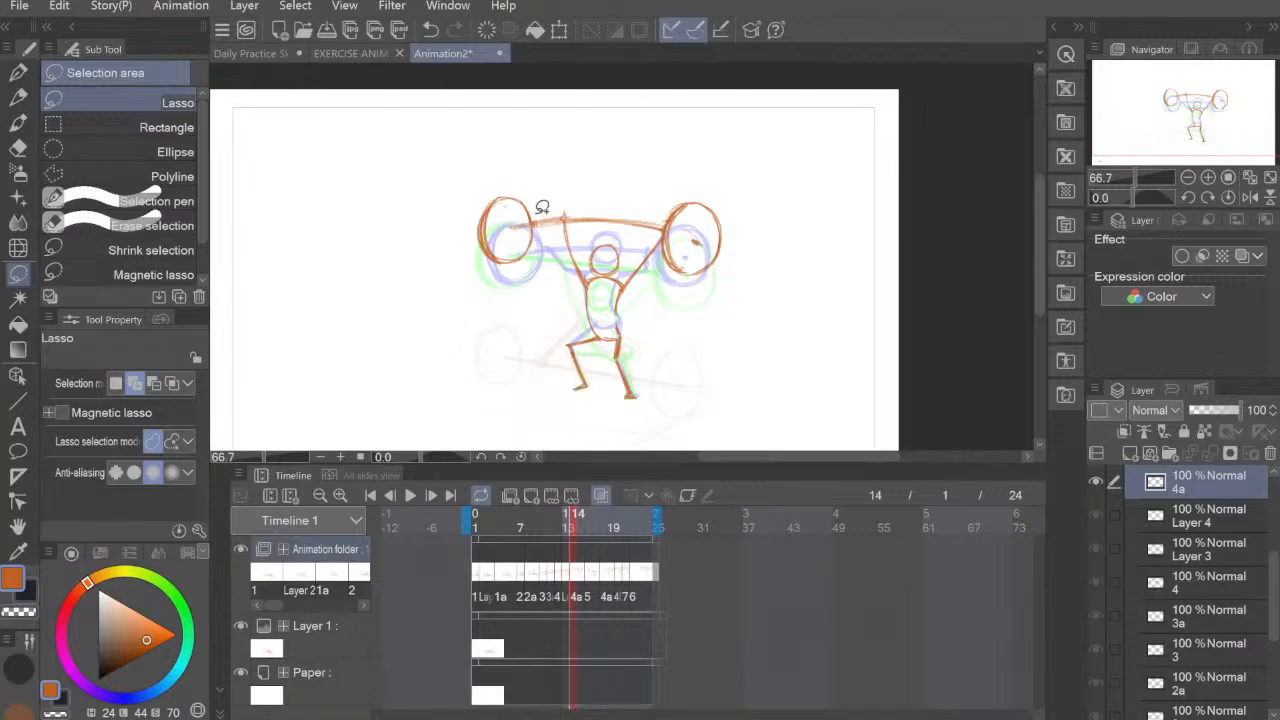
mouse_move(542, 210)
left_mouse_down()
mouse_move(508, 278)
mouse_move(556, 193)
left_mouse_up()
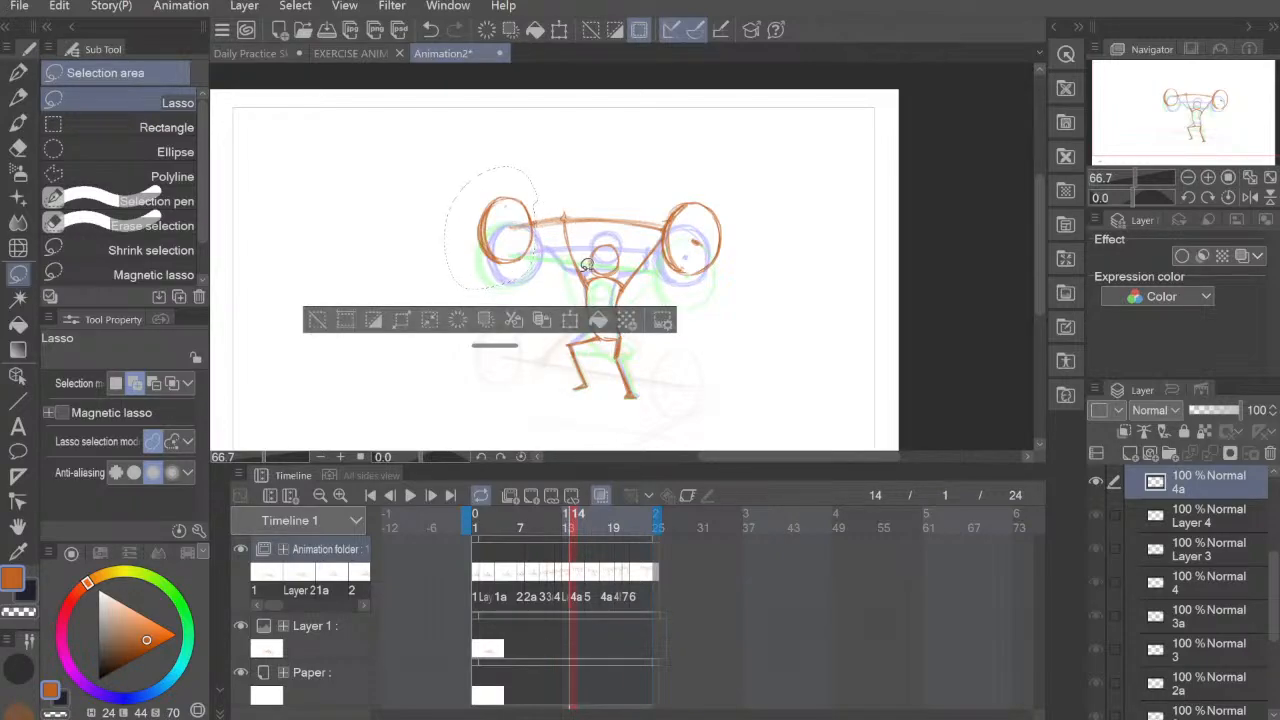
key("ctrl+t")
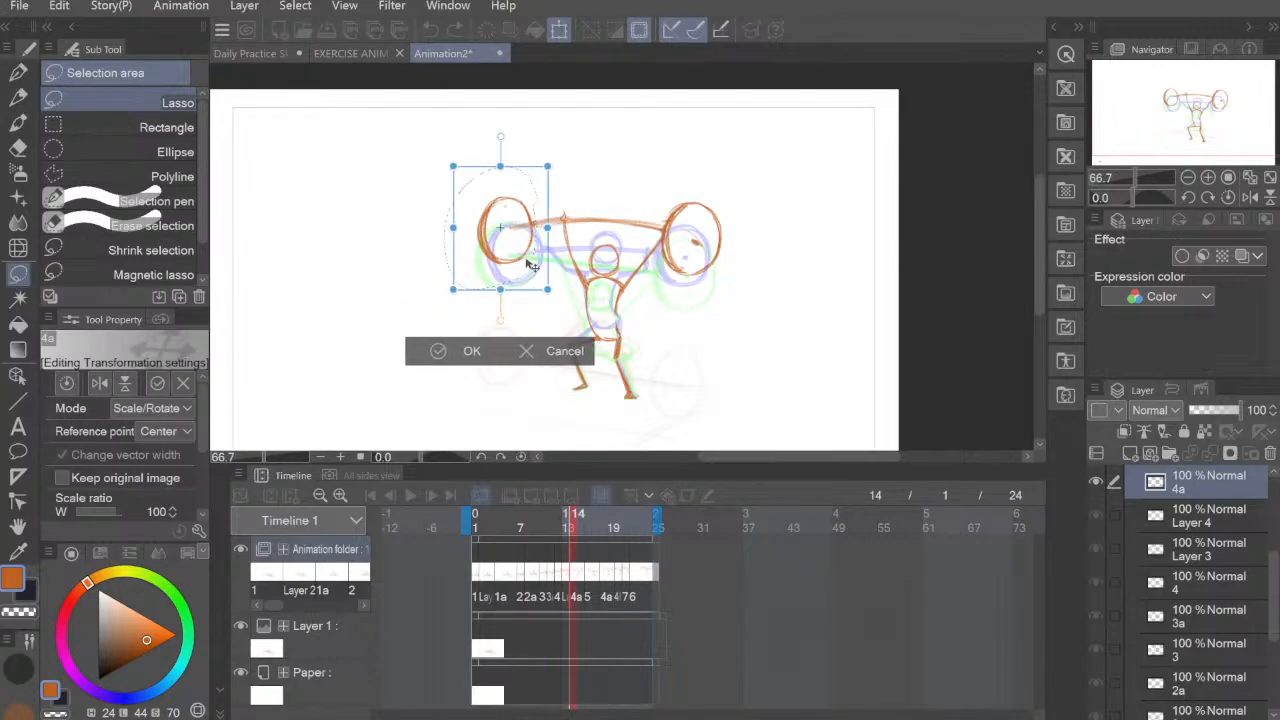
left_click_drag(533, 265, 548, 262)
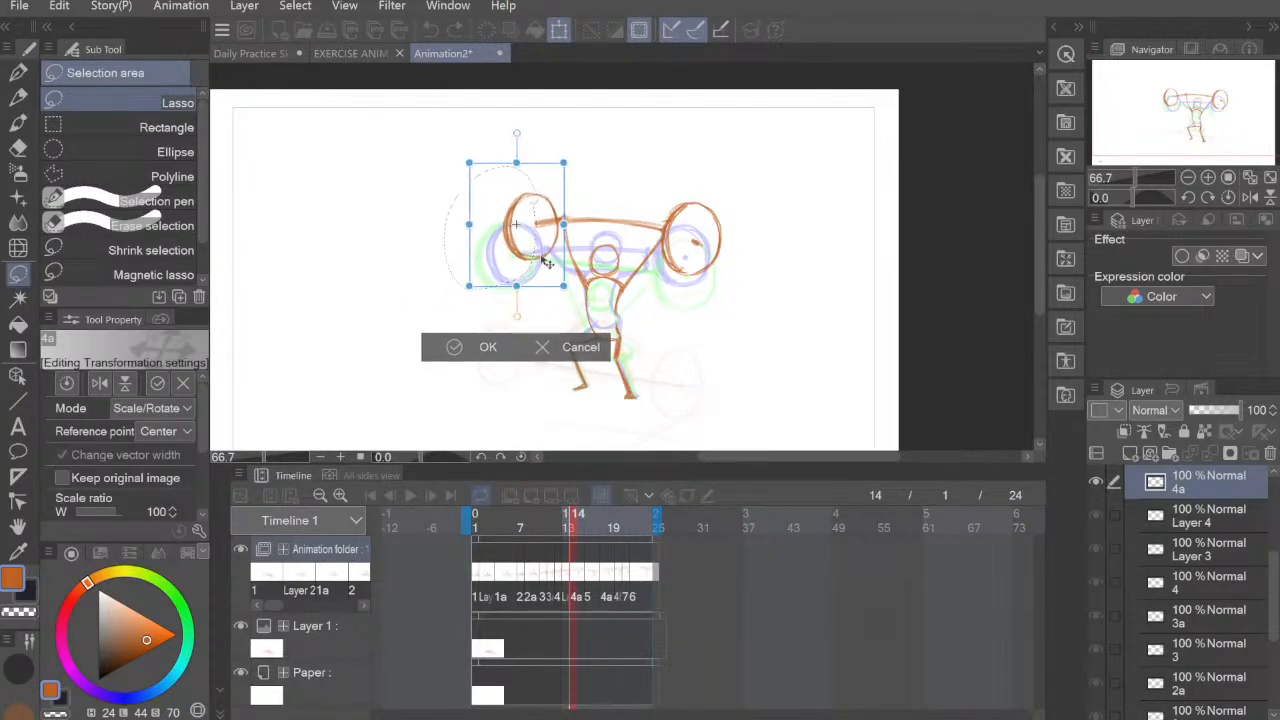
left_click(495, 345)
key("ctrl+d")
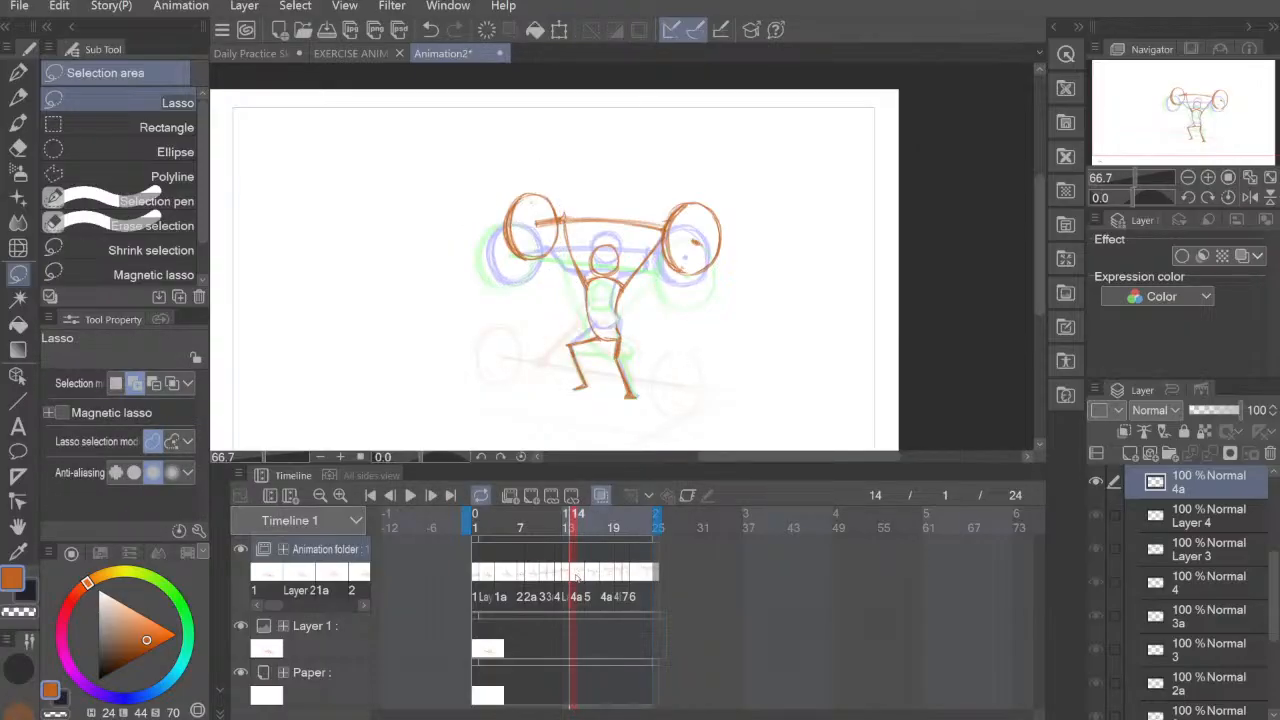
Step: On frame 16, shift the left barbell plate of cel 5 right, directly below the onion-skinned plate of the neighbouring cel
left_click(590, 576)
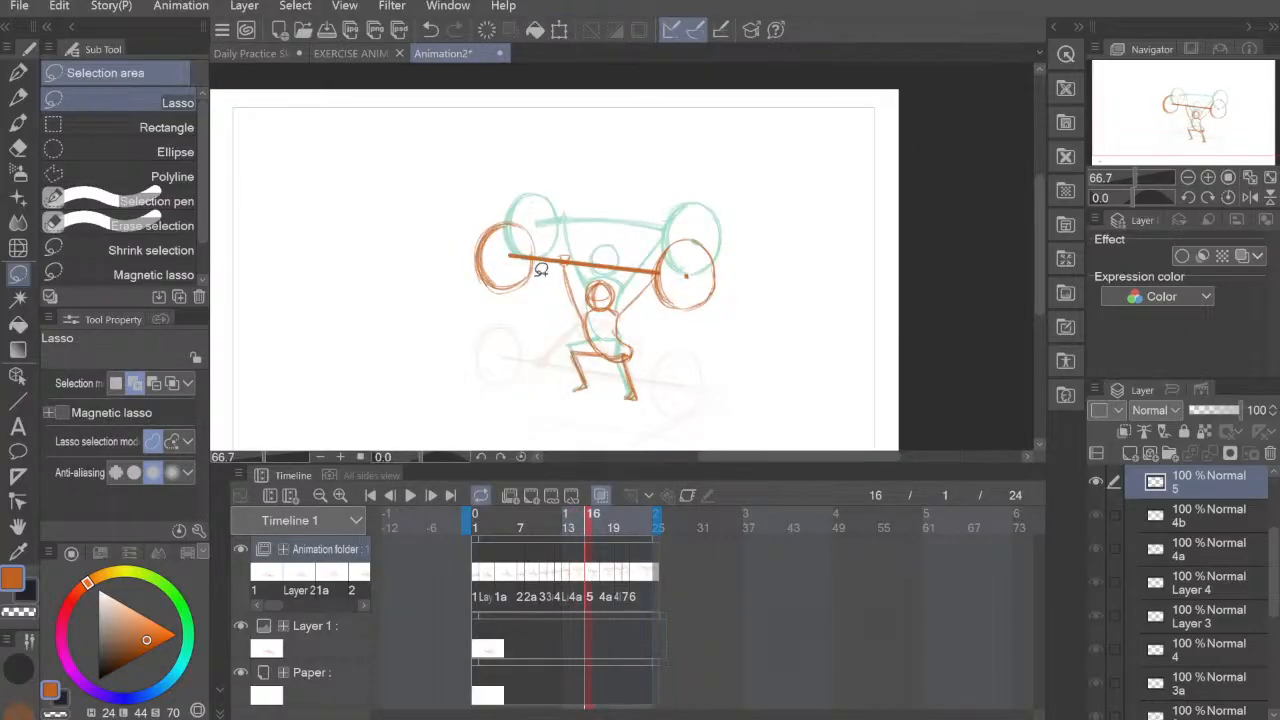
mouse_move(491, 205)
left_mouse_down()
mouse_move(520, 302)
mouse_move(534, 225)
left_mouse_up()
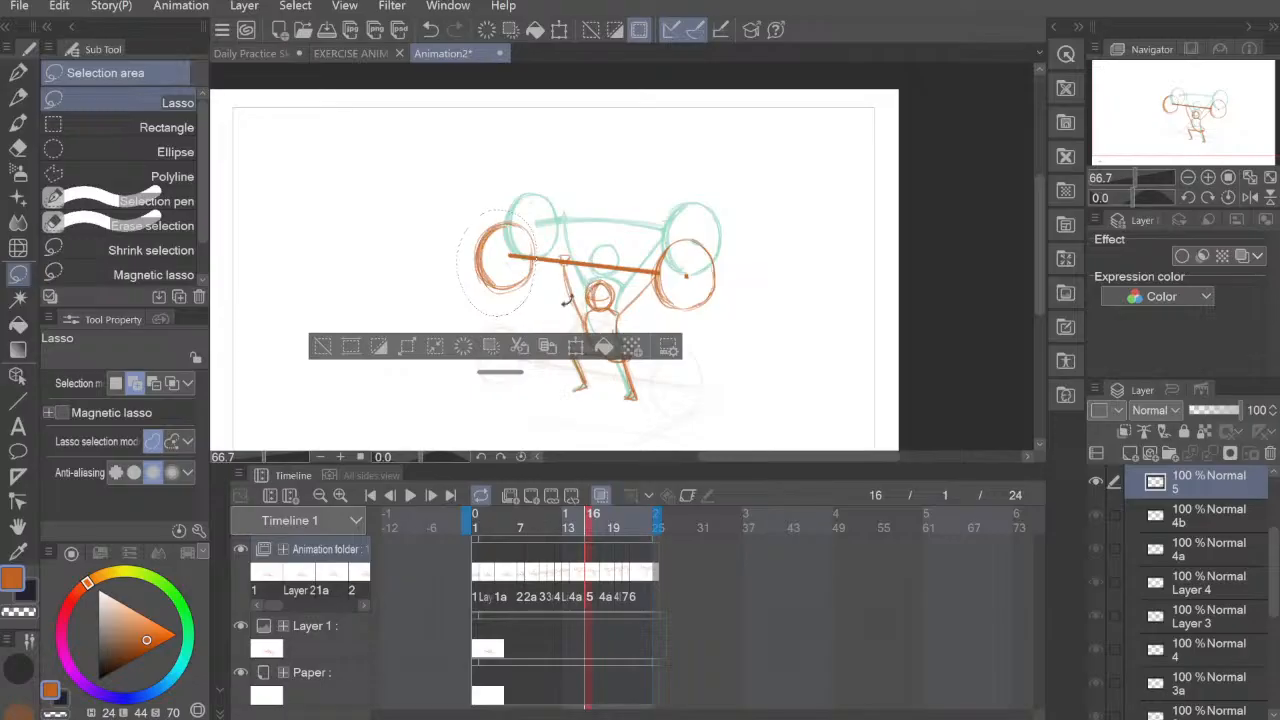
key("ctrl+t")
left_click_drag(510, 289, 532, 292)
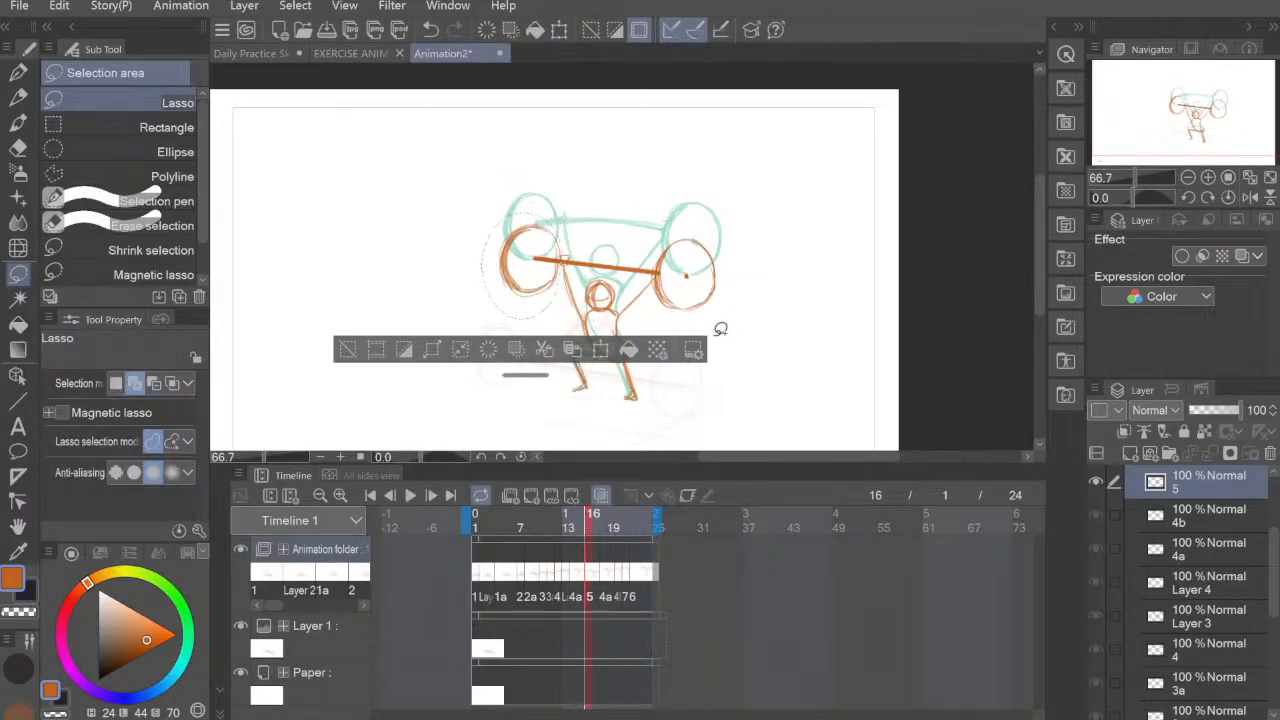
left_click(720, 338)
Step: On frame 20, lasso the left barbell plate of cel 4b and move it right, just above the previous cel's plate
left_click(601, 577)
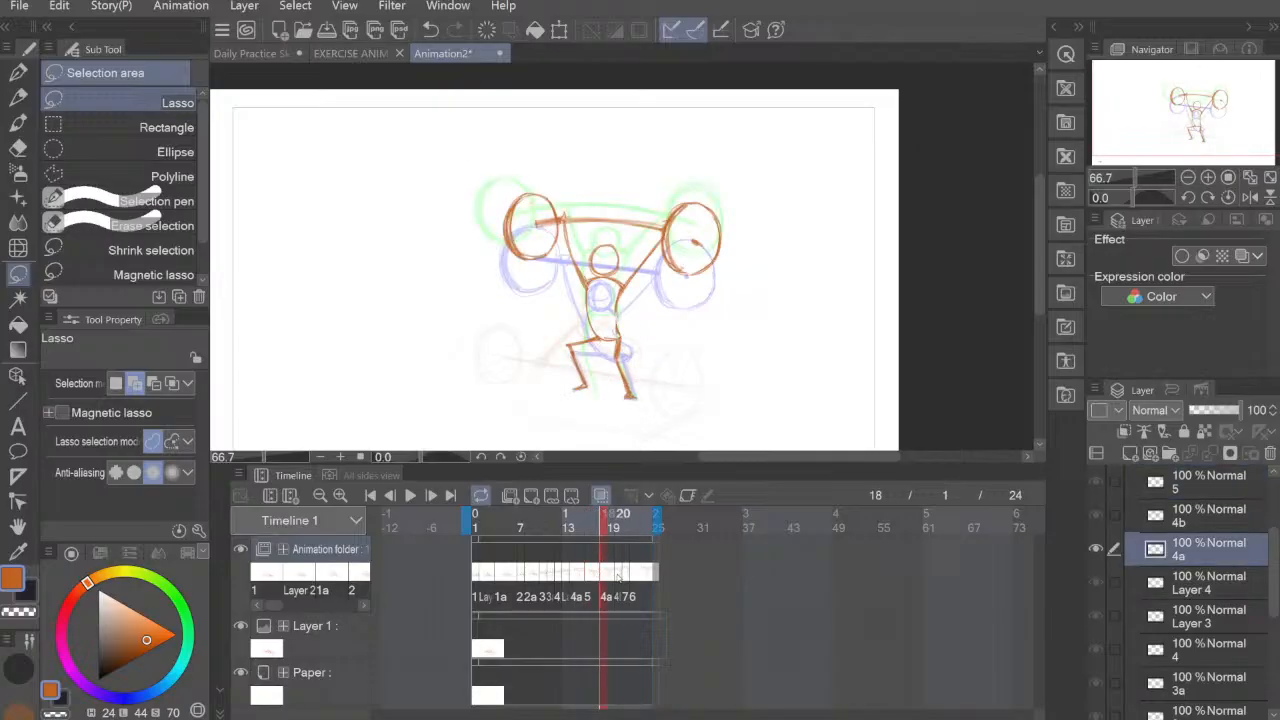
left_click(616, 577)
mouse_move(545, 224)
left_mouse_down()
mouse_move(469, 177)
mouse_move(532, 246)
mouse_move(545, 214)
mouse_move(544, 247)
left_mouse_up()
key("ctrl+t")
left_click(468, 326)
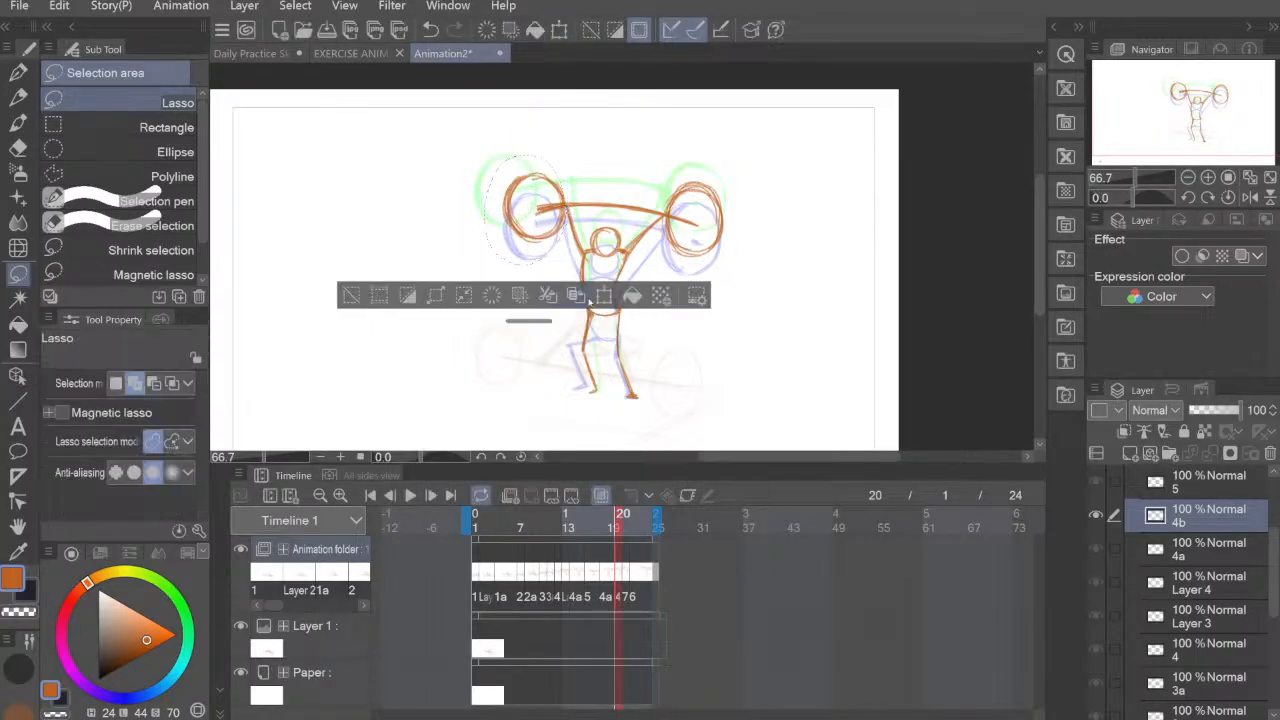
left_click(718, 299)
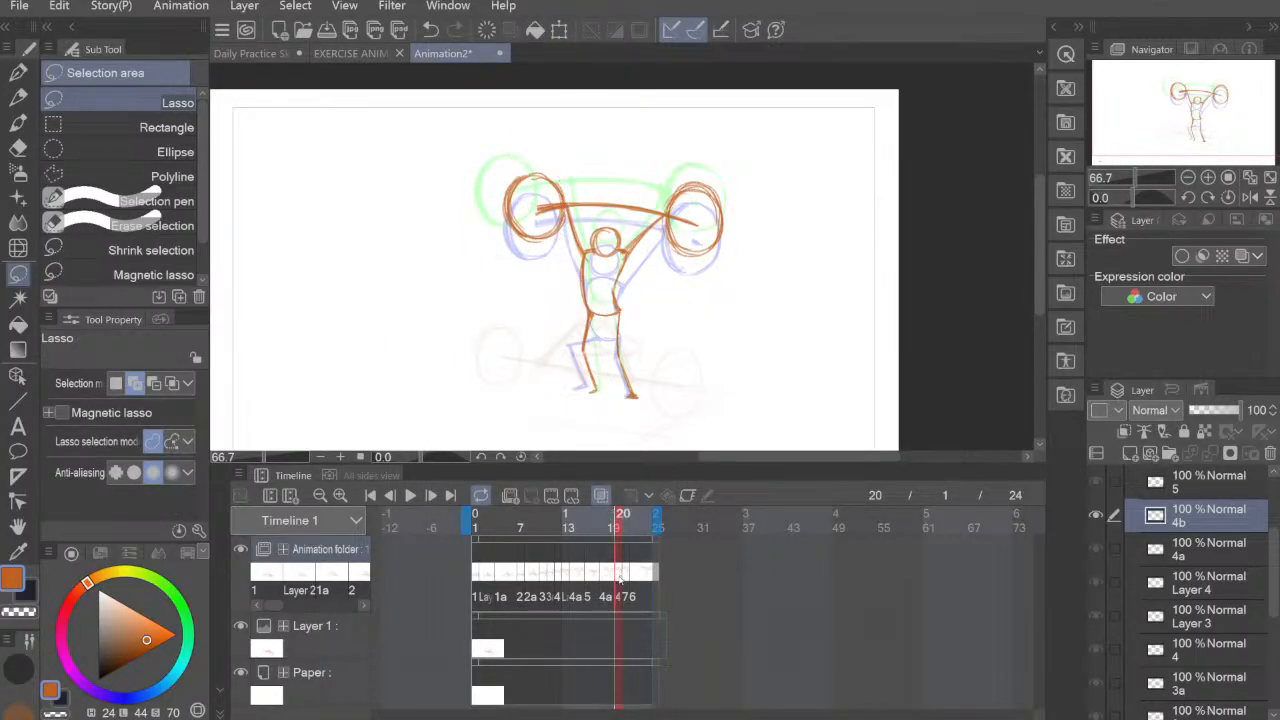
Step: On frame 21, move the left barbell plate of cel 7 right and slightly up, in line with the previous cel's plate
left_click(628, 574)
mouse_move(552, 168)
left_mouse_down()
mouse_move(548, 186)
mouse_move(480, 114)
mouse_move(550, 160)
left_mouse_up()
left_click(594, 274)
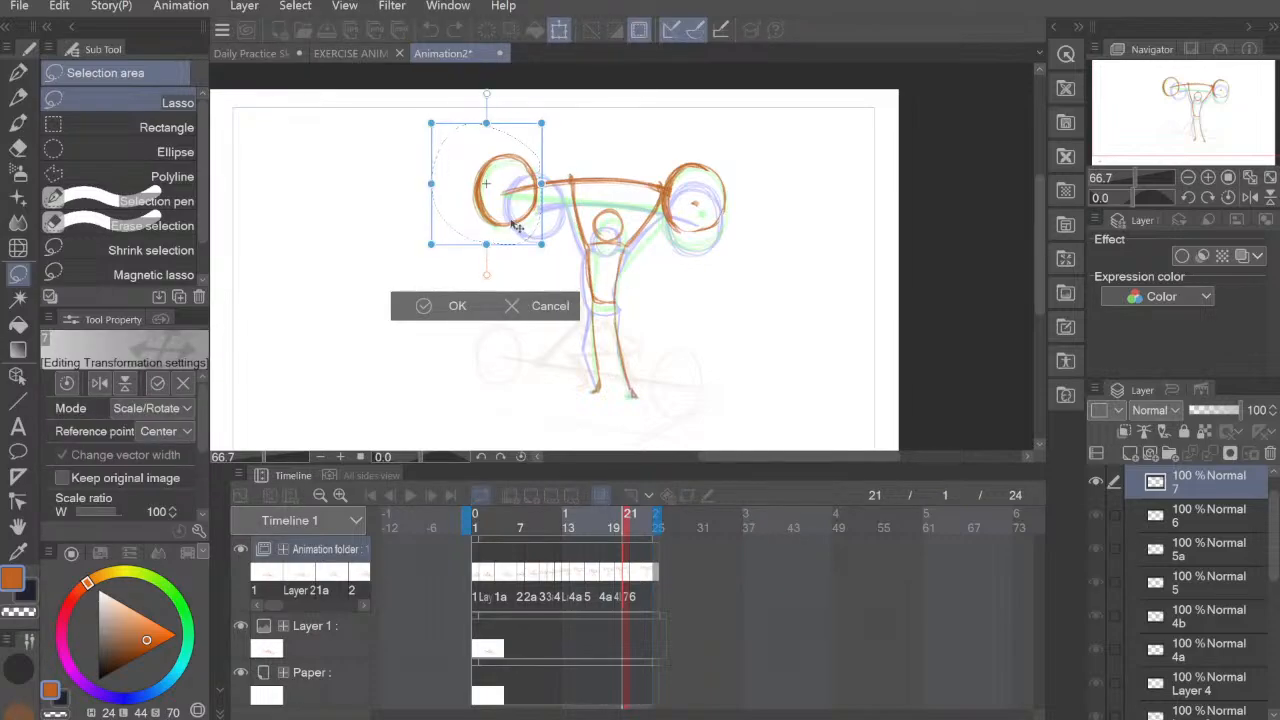
left_click_drag(513, 228, 548, 222)
left_click(458, 301)
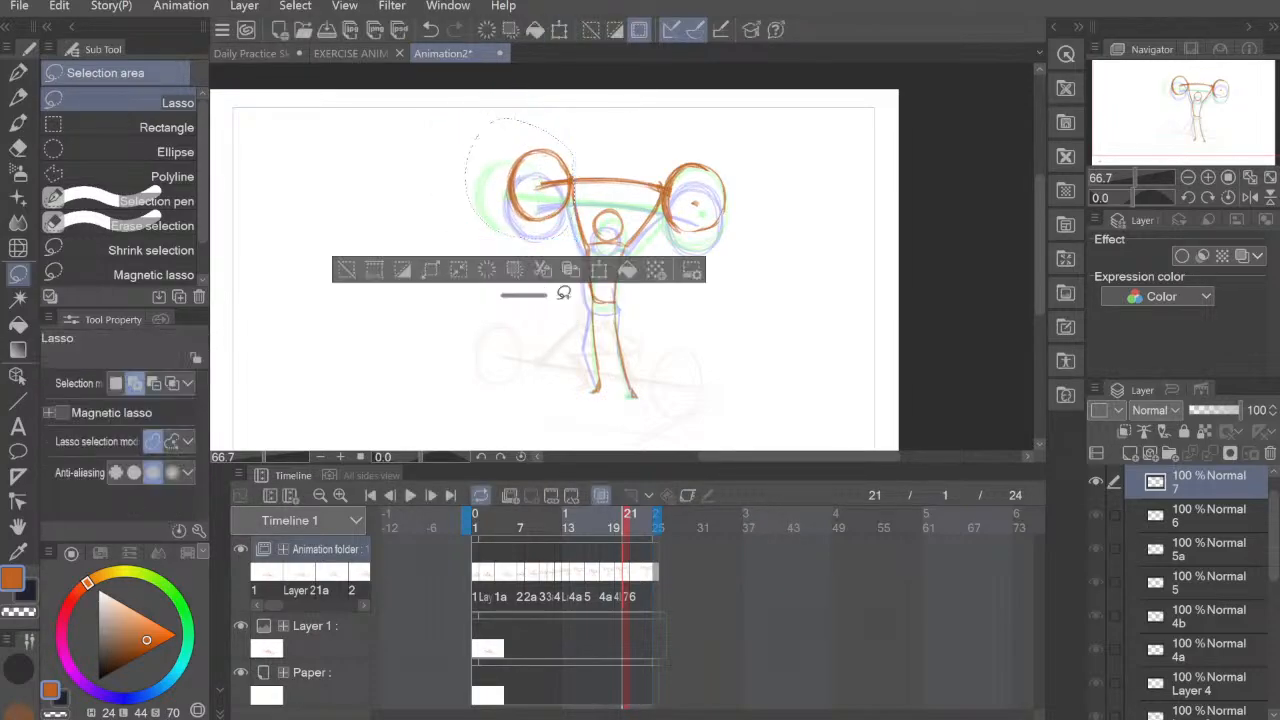
key("ctrl+d")
Step: On frame 22, move the left barbell plate of cel 6 right so it overlaps the previous cel's plate
left_click(633, 578)
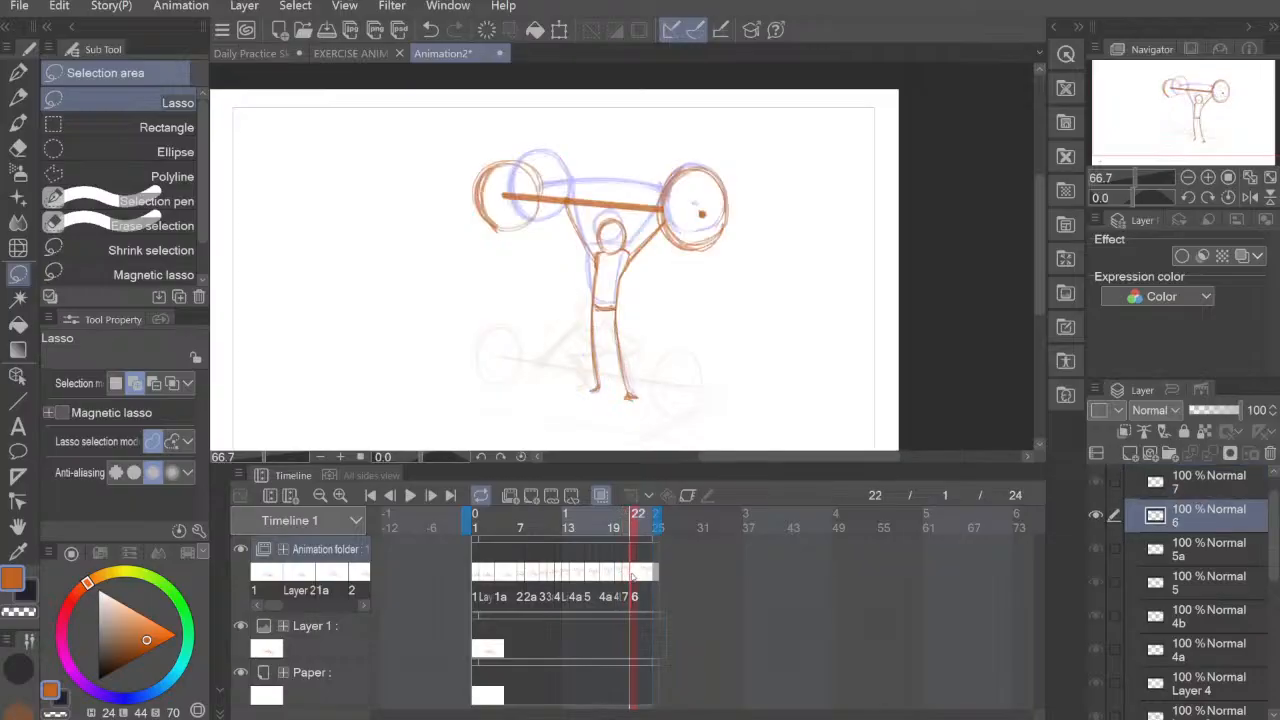
left_click(626, 579)
left_click(633, 578)
mouse_move(547, 217)
left_mouse_down()
mouse_move(530, 142)
mouse_move(530, 250)
mouse_move(557, 221)
mouse_move(550, 231)
left_mouse_up()
key("ctrl+t")
left_click(533, 323)
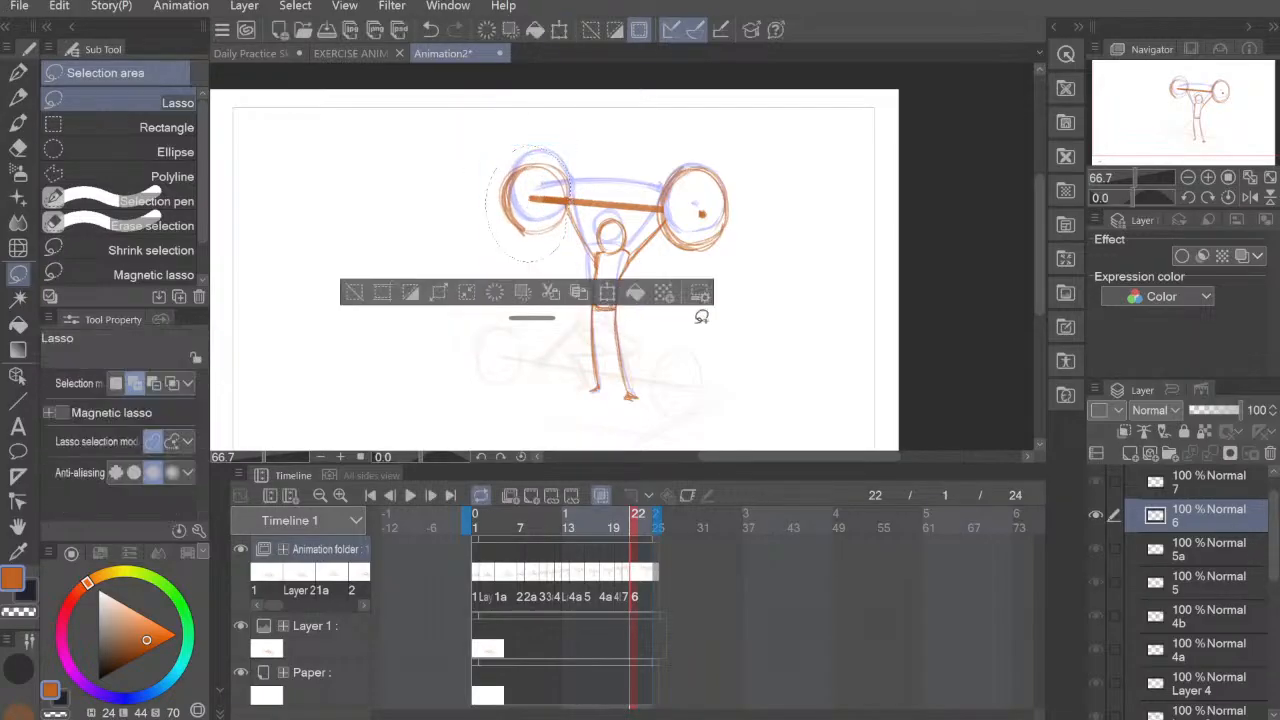
key("ctrl+d")
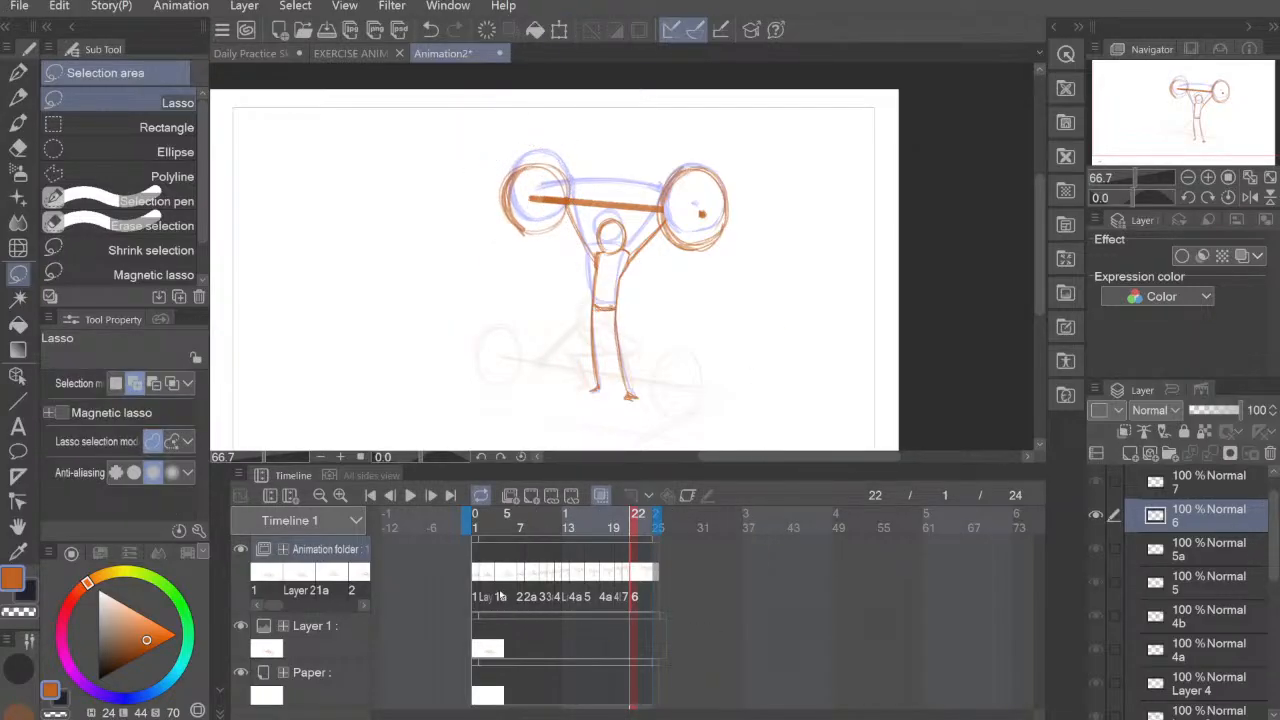
Step: Play the animation from frame 1, then check the poses on frames 14 to 18 for the transition around the squat
left_click(477, 513)
left_click(410, 495)
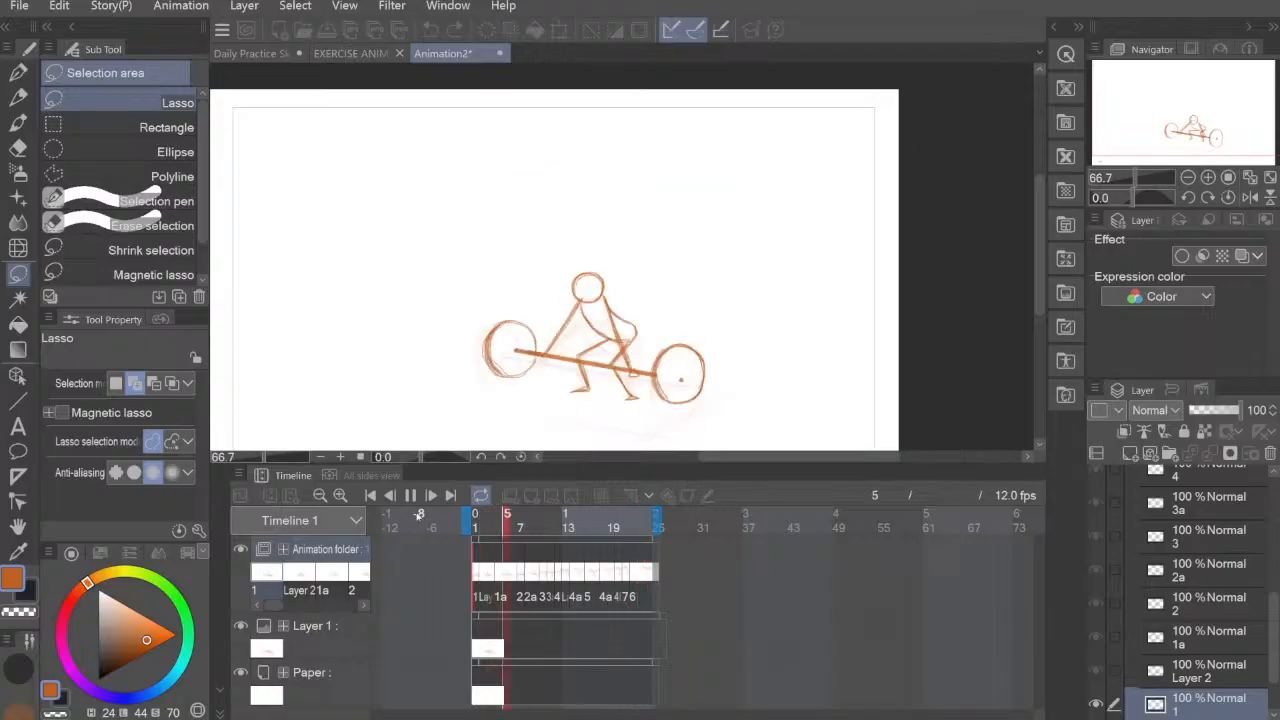
left_click(576, 575)
left_click(574, 579)
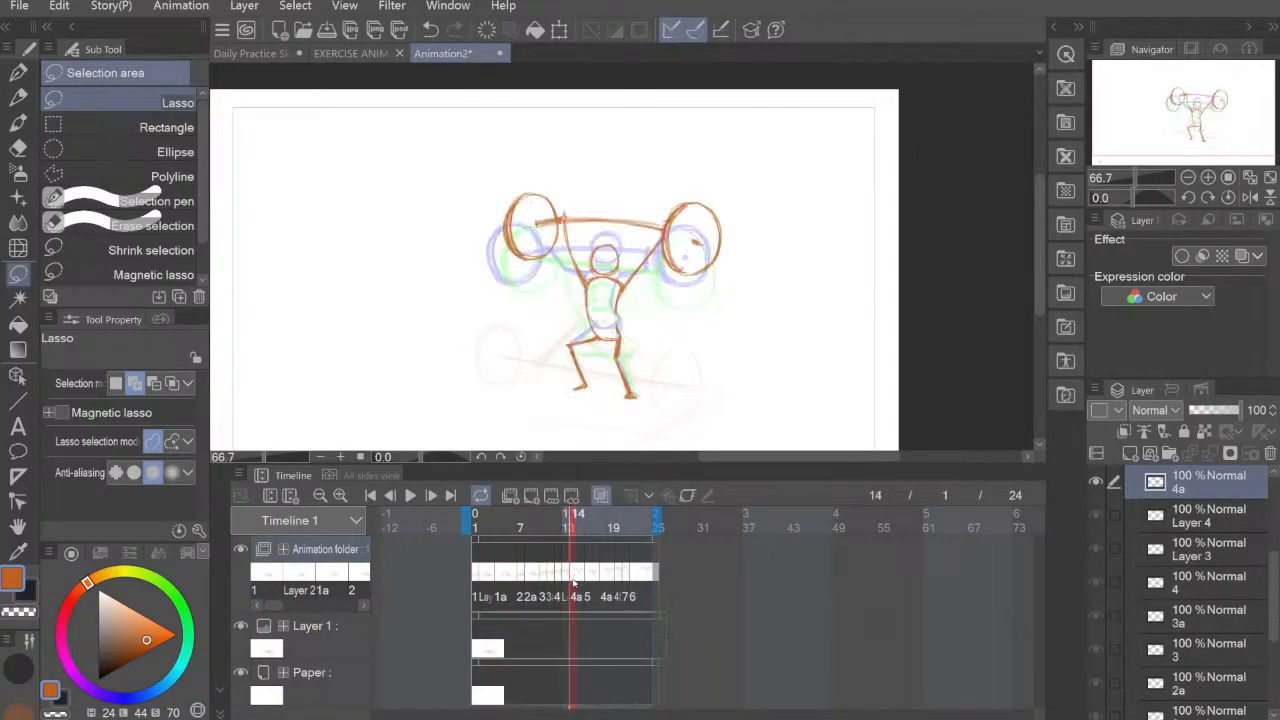
left_click(583, 580)
left_click(588, 579)
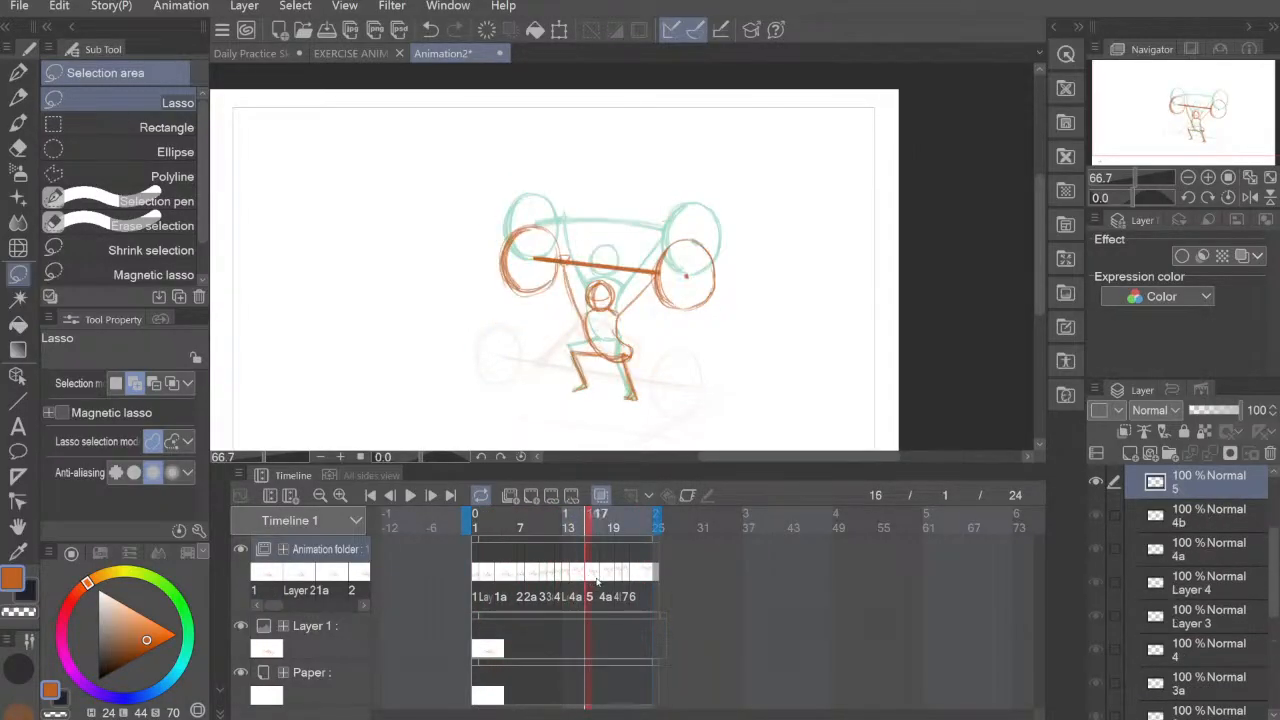
left_click(601, 579)
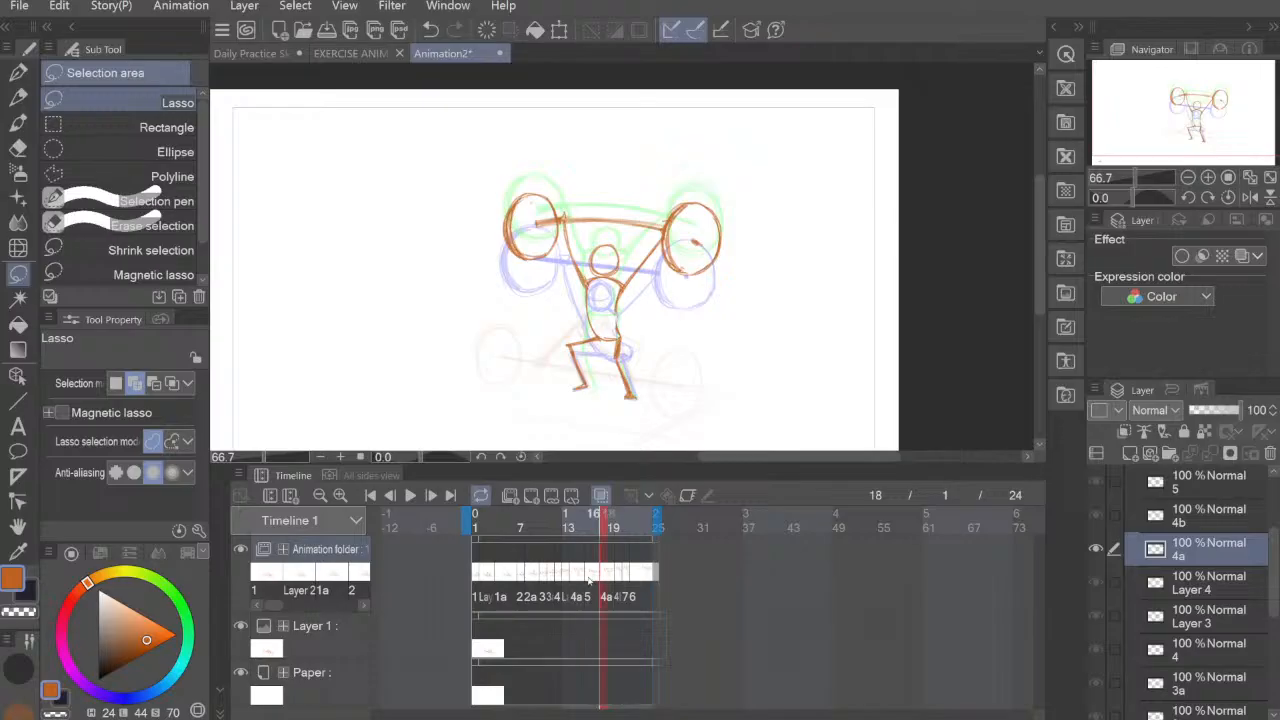
Step: Add a new blank cel on frame 17, right after cel 5, and choose the 鉛筆R pencil at size 7 for sketching
left_click(591, 578)
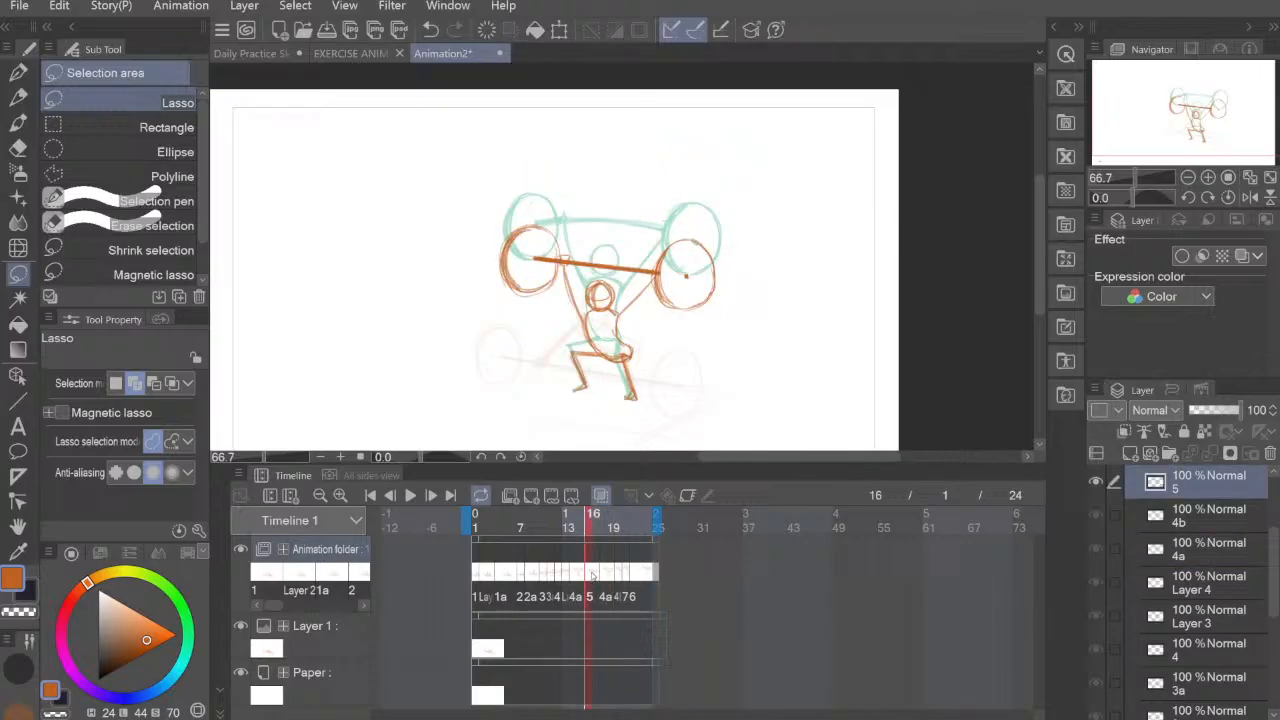
left_click(550, 496)
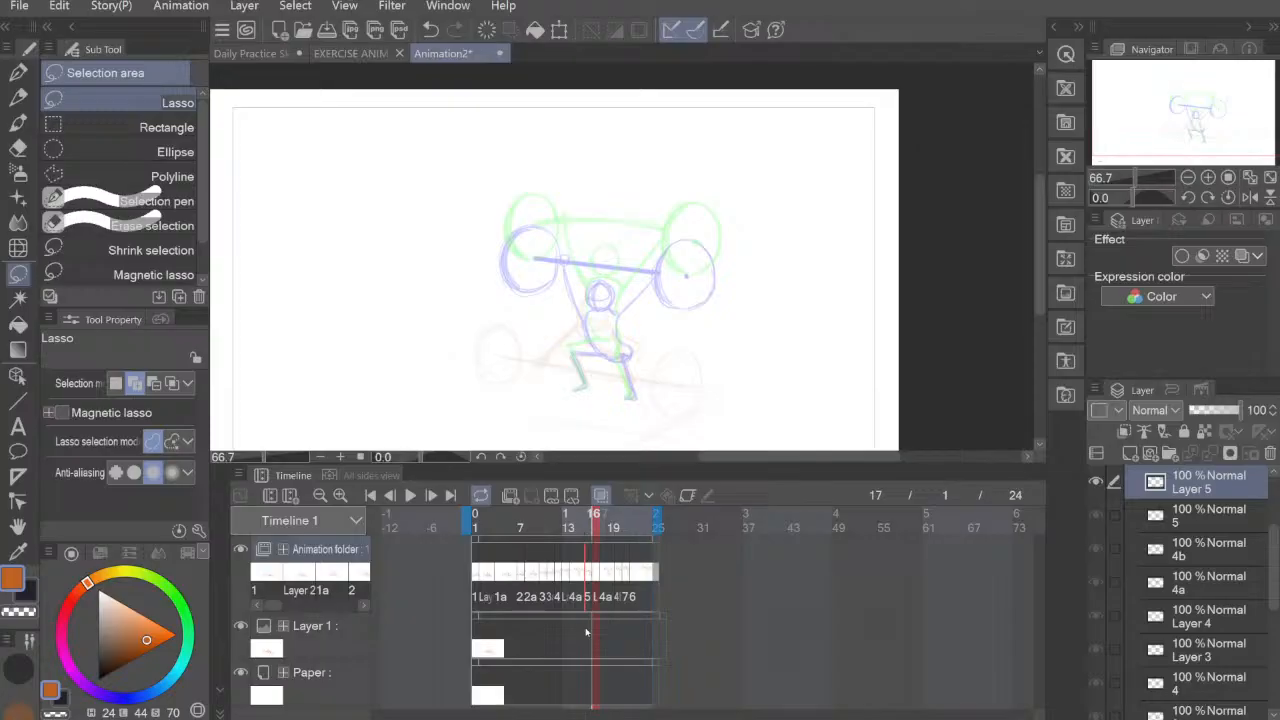
scroll(714, 285, "up", 3)
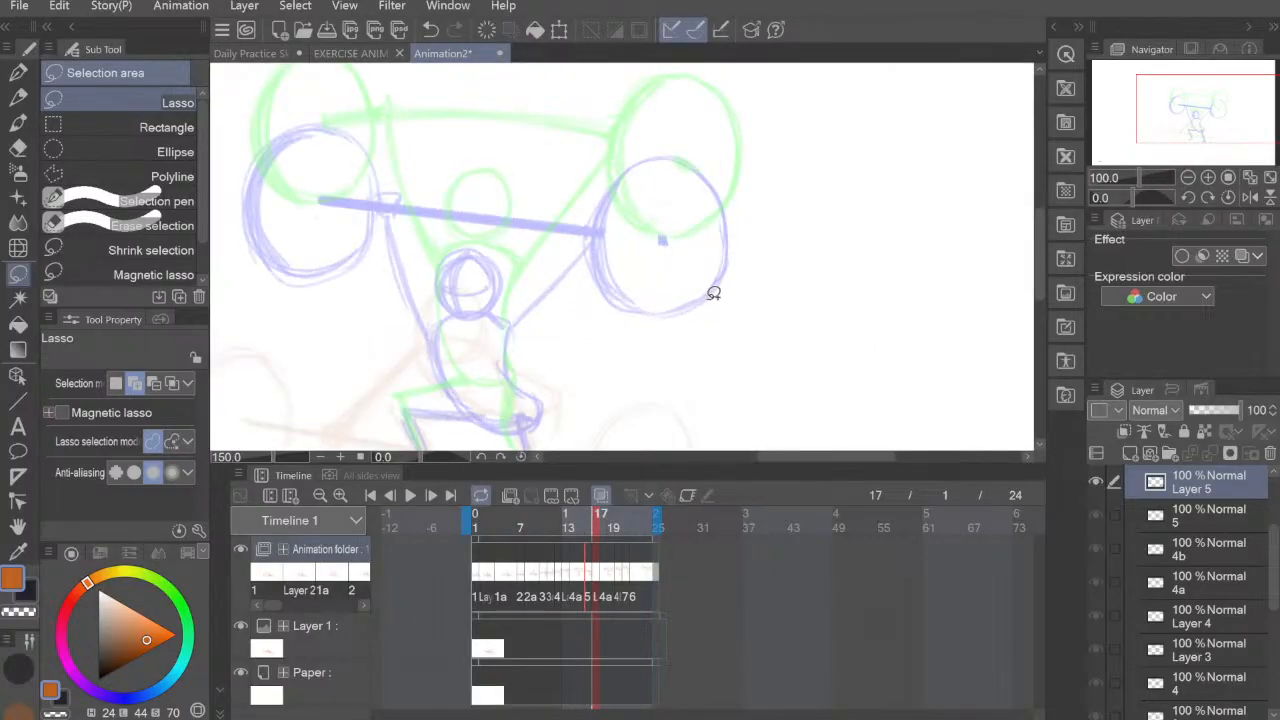
left_click_drag(529, 325, 620, 299)
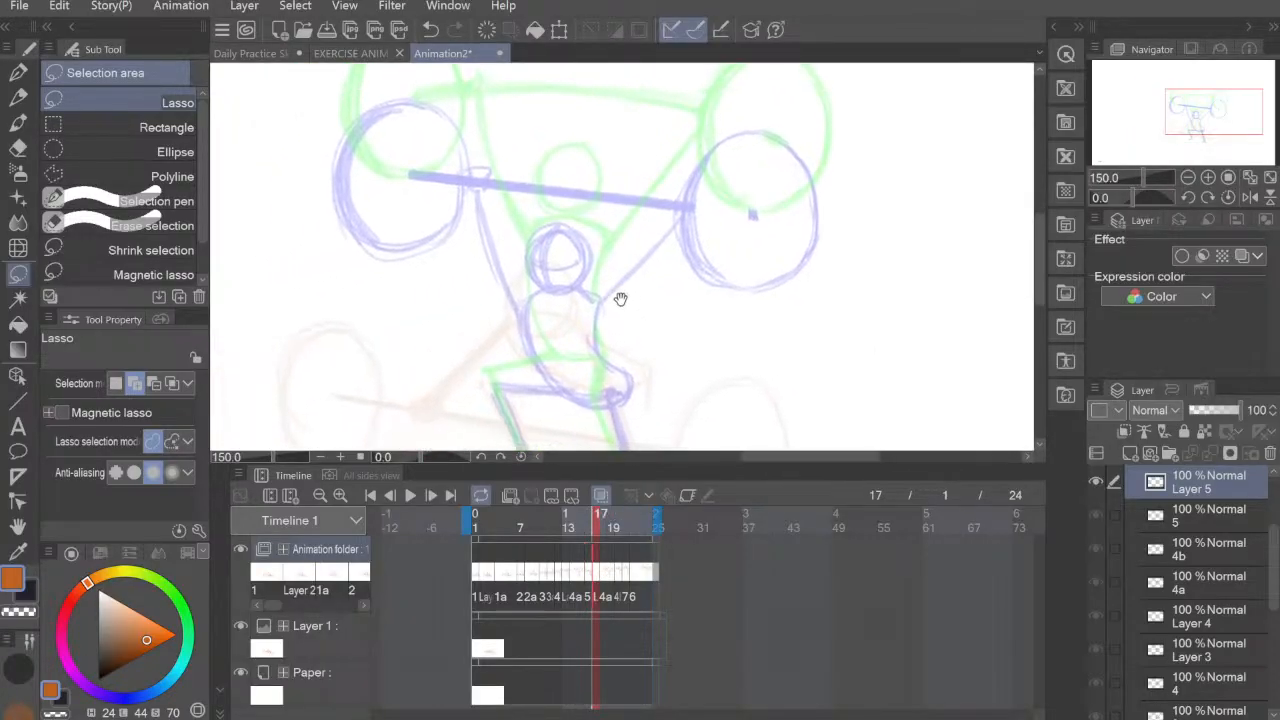
left_click(18, 98)
mouse_move(704, 320)
left_mouse_down()
mouse_move(707, 308)
mouse_move(686, 307)
left_mouse_up()
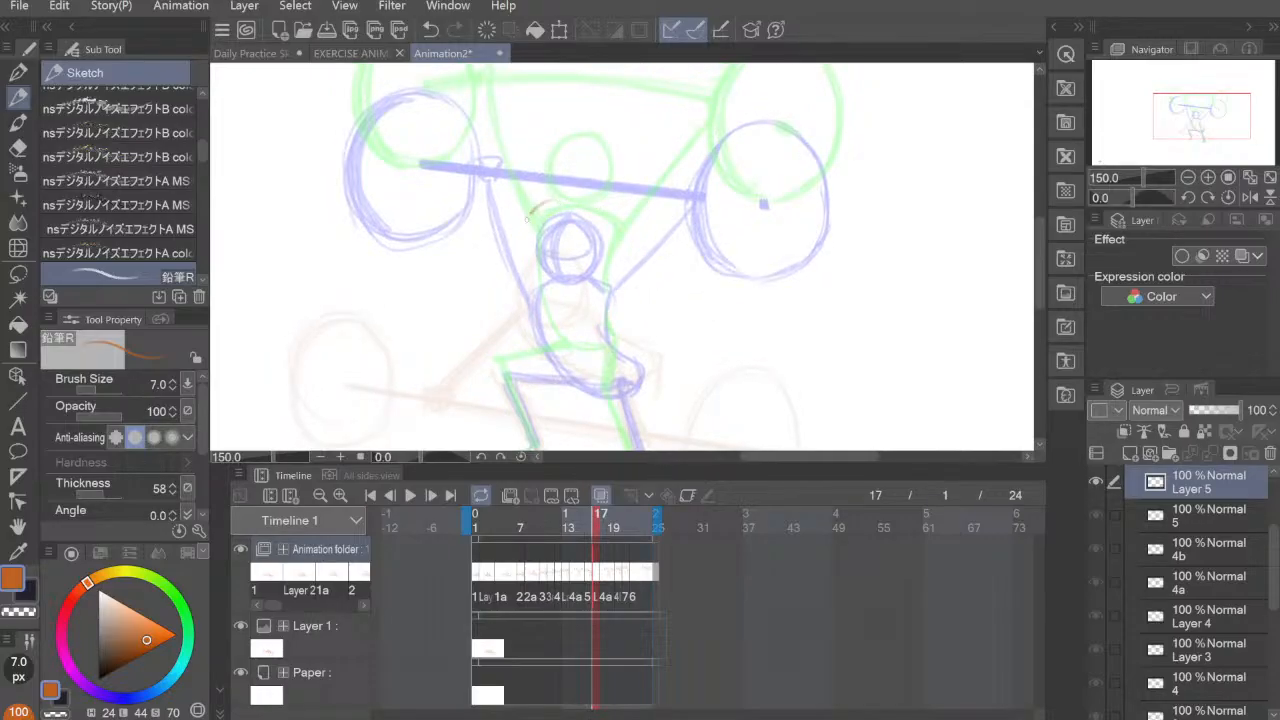
left_click_drag(527, 219, 562, 264)
key("ctrl+z")
left_click_drag(554, 199, 578, 259)
mouse_move(528, 219)
left_mouse_down()
mouse_move(590, 228)
mouse_move(592, 204)
mouse_move(574, 260)
left_mouse_up()
key("ctrl+z")
key("ctrl+z")
Step: On frame 17, sketch the figure's head as a circle slightly above the previous cel's head
mouse_move(560, 187)
left_mouse_down()
mouse_move(525, 221)
mouse_move(547, 255)
mouse_move(590, 248)
left_mouse_up()
mouse_move(545, 190)
left_mouse_down()
mouse_move(583, 188)
mouse_move(578, 257)
left_mouse_up()
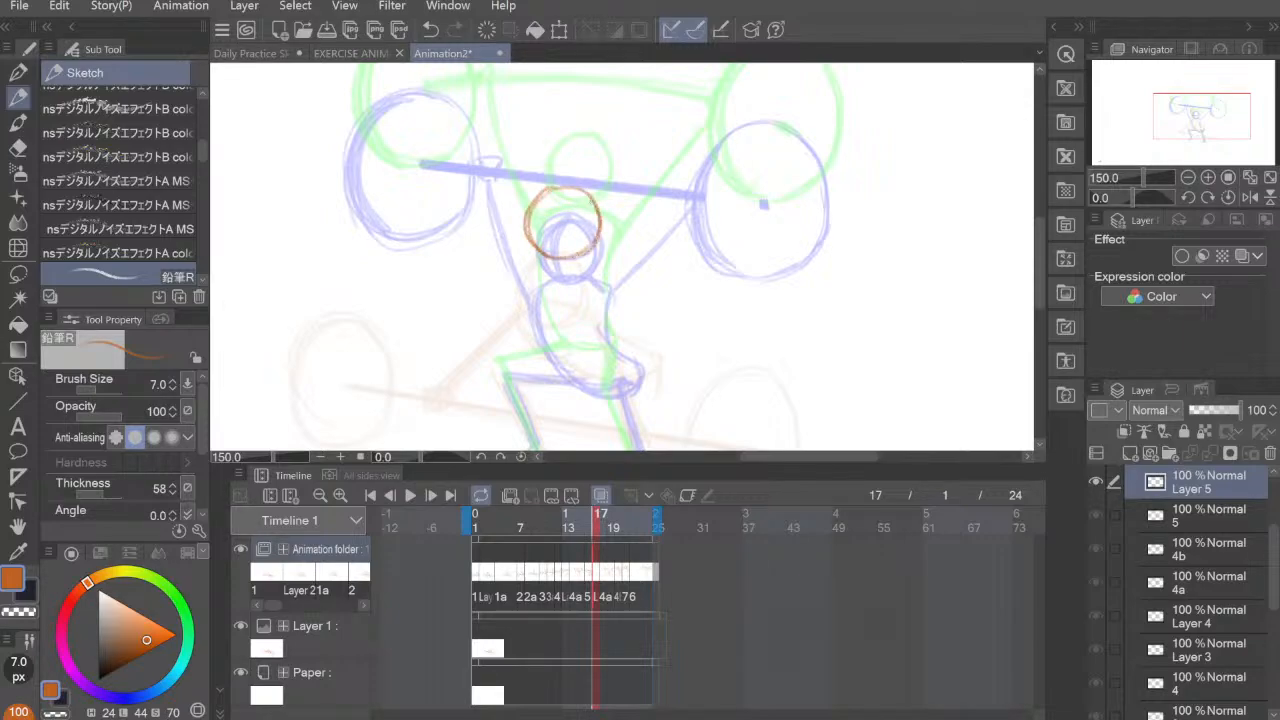
mouse_move(594, 200)
left_mouse_down()
mouse_move(534, 250)
mouse_move(600, 214)
left_mouse_up()
Step: Sketch the torso below the head on frame 17, with a shoulder line, curved back and hips slightly above the previous cel's
left_click_drag(585, 276, 590, 257)
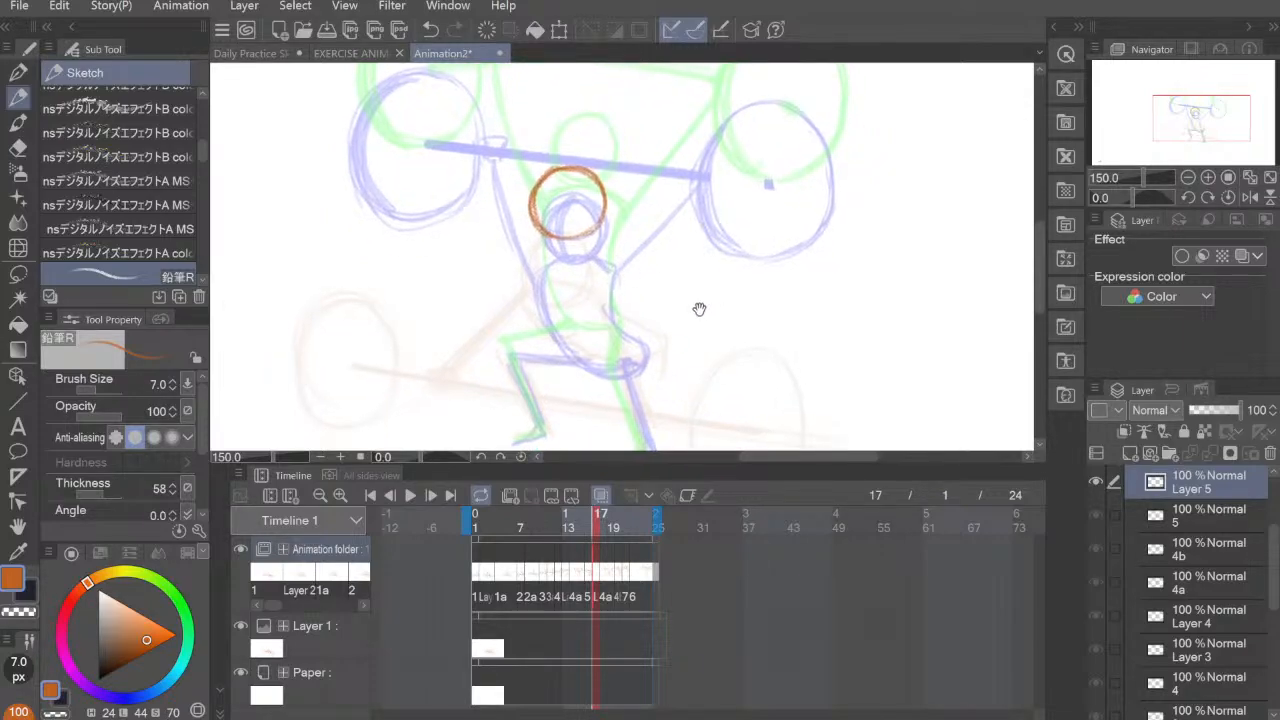
left_click_drag(697, 309, 710, 291)
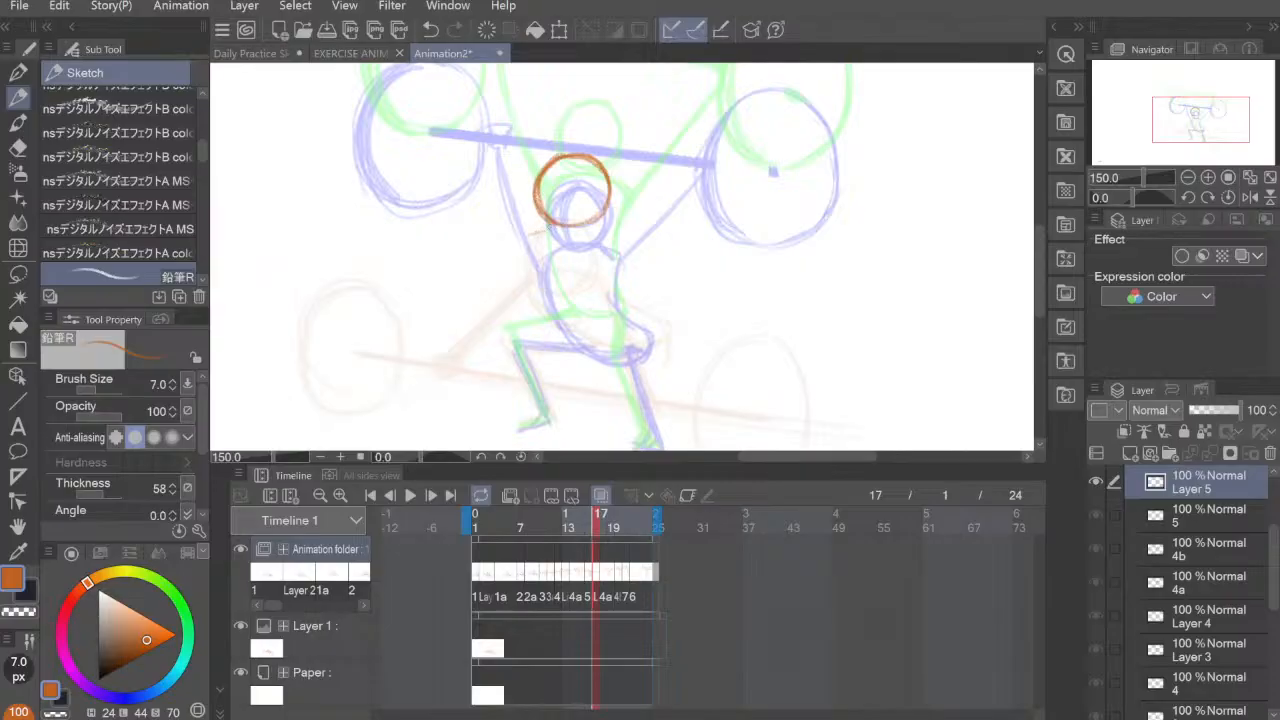
left_click_drag(530, 228, 551, 314)
left_click_drag(531, 252, 583, 361)
left_click_drag(542, 284, 605, 359)
key("ctrl+z")
key("ctrl+z")
key("ctrl+z")
mouse_move(530, 228)
left_mouse_down()
mouse_move(557, 323)
mouse_move(599, 356)
left_mouse_up()
key("ctrl+z")
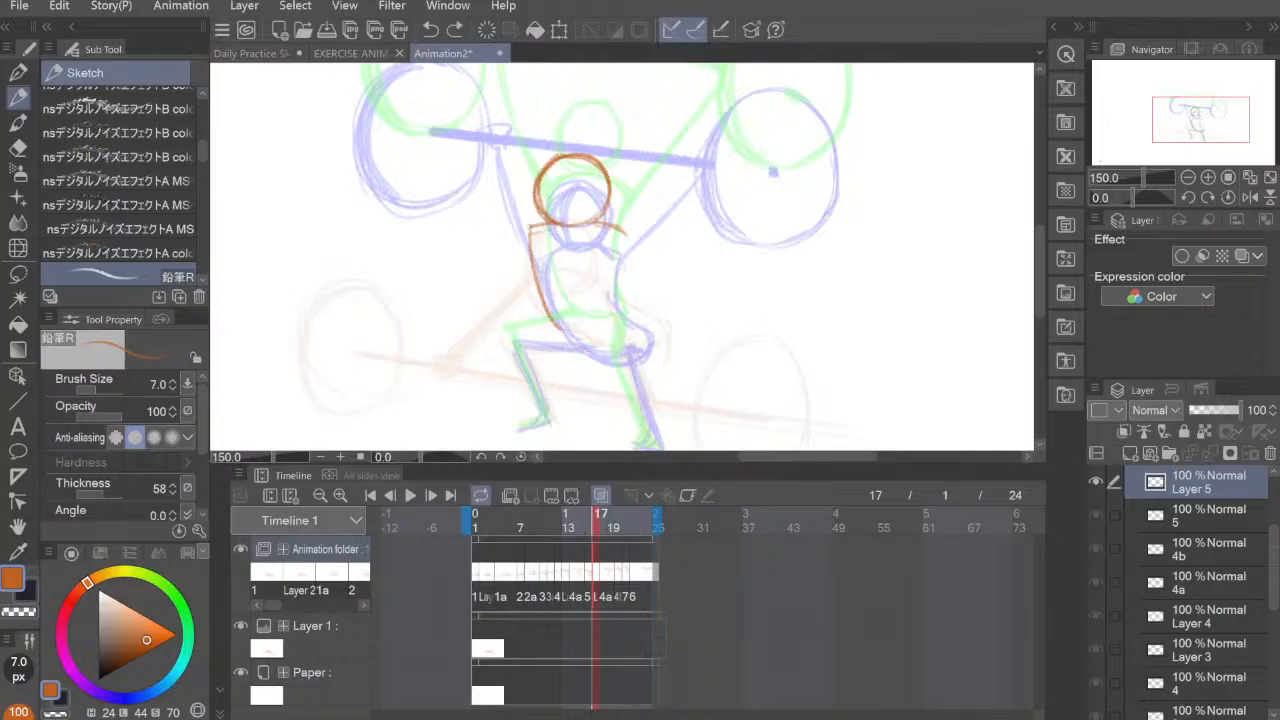
mouse_move(529, 226)
left_mouse_down()
mouse_move(584, 342)
mouse_move(628, 338)
left_mouse_up()
mouse_move(625, 232)
left_mouse_down()
mouse_move(615, 285)
mouse_move(626, 309)
mouse_move(641, 328)
mouse_move(686, 323)
left_mouse_up()
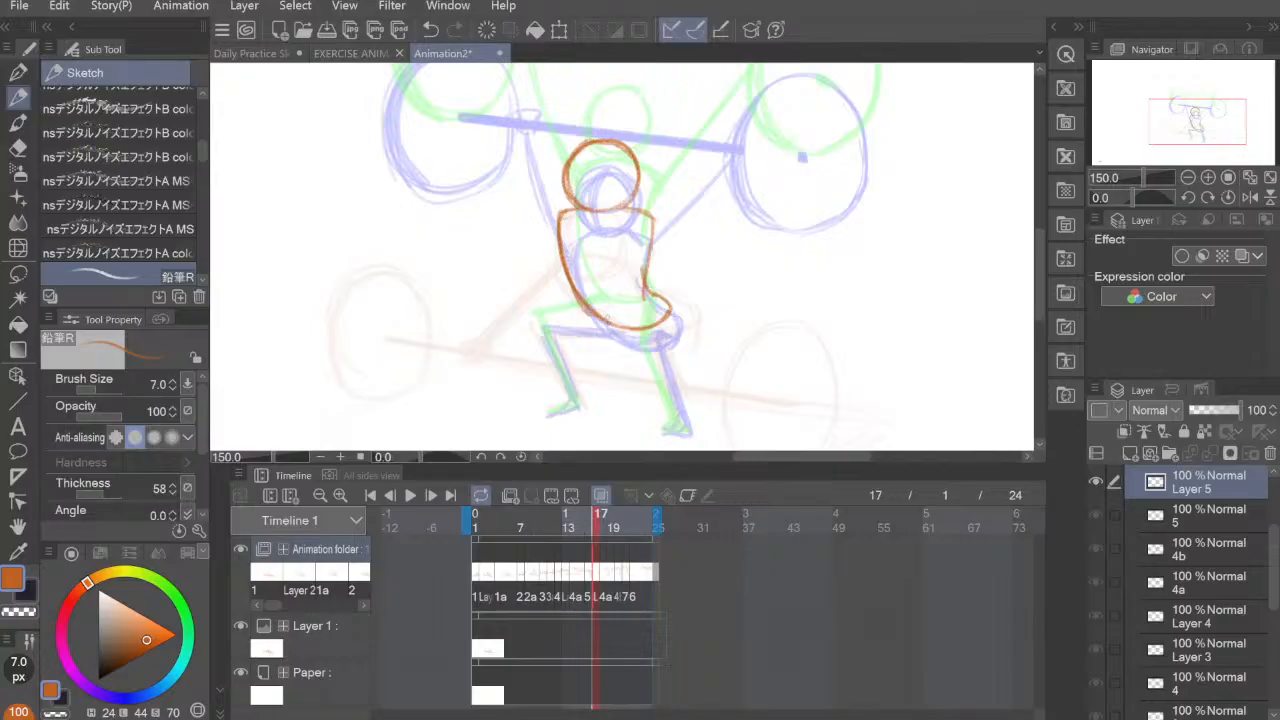
Step: Sketch the figure's bent left-hand leg and foot on frame 17, with the thigh between the two onion-skinned poses
mouse_move(604, 318)
left_mouse_down()
mouse_move(540, 324)
mouse_move(612, 323)
mouse_move(544, 324)
mouse_move(574, 404)
left_mouse_up()
key("ctrl+z")
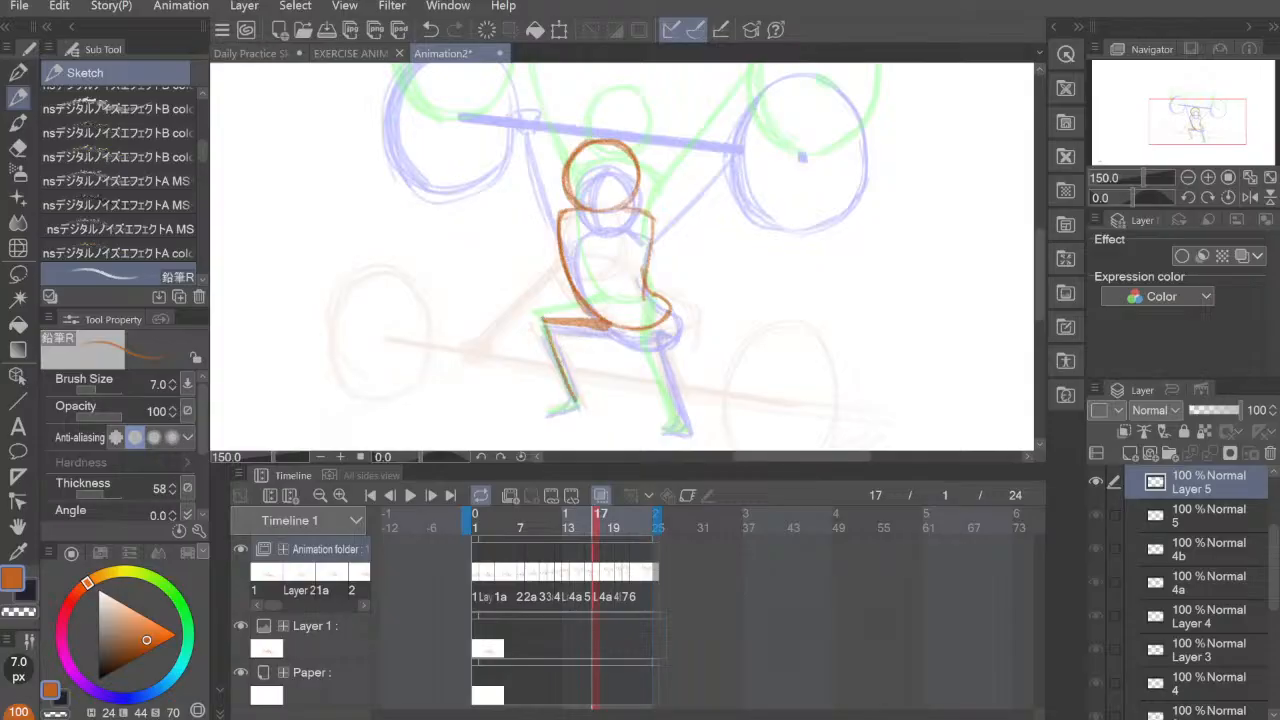
left_click_drag(546, 322, 576, 407)
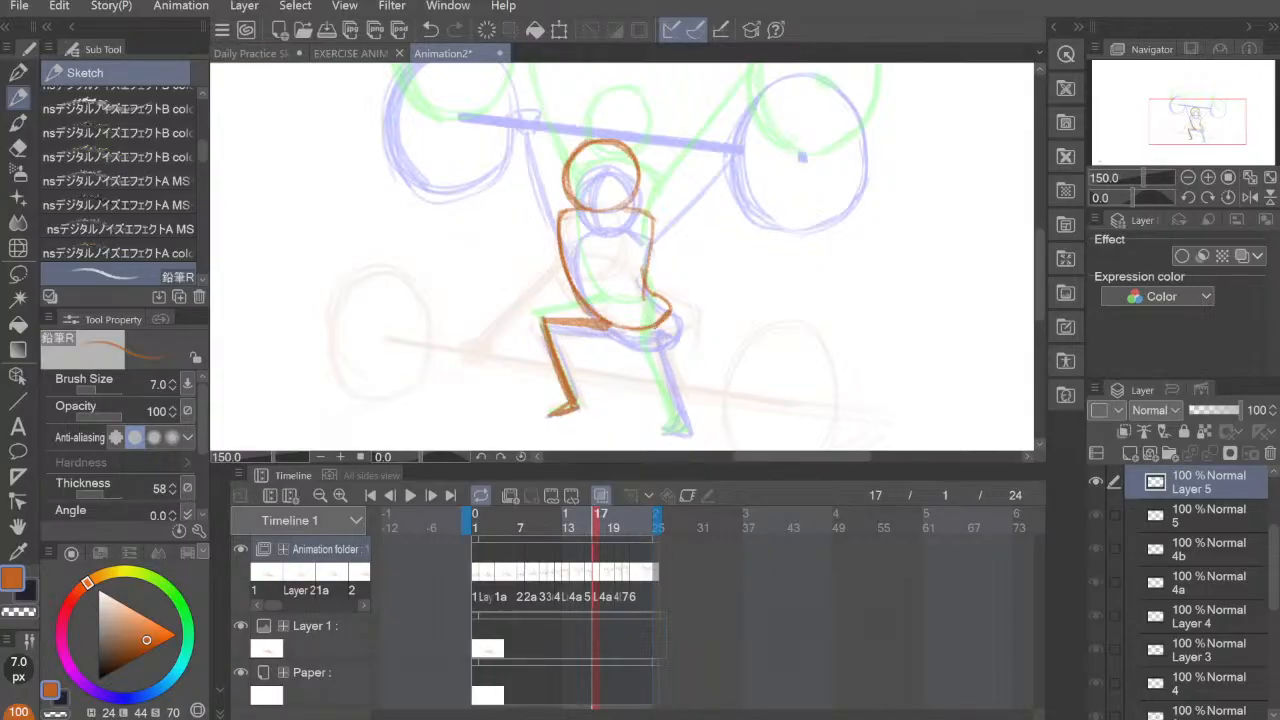
Step: Sketch the figure's right-hand leg on frame 17, running straight down from the hip to the foot
left_click_drag(657, 328, 685, 415)
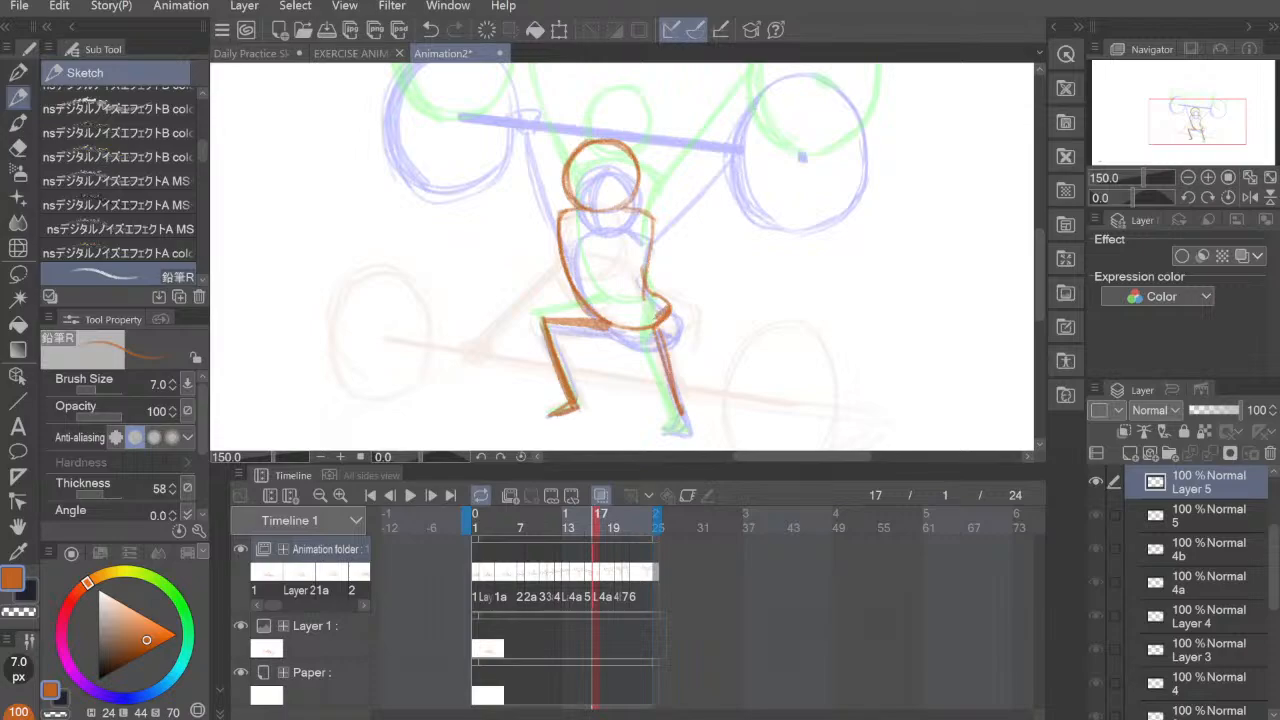
left_click_drag(656, 327, 683, 407)
left_click_drag(657, 331, 685, 419)
Step: Sketch both raised arms on frame 17, from the shoulders up to hand heights between the two onion-skinned bars
mouse_move(650, 206)
left_mouse_down()
mouse_move(610, 336)
mouse_move(696, 216)
left_mouse_up()
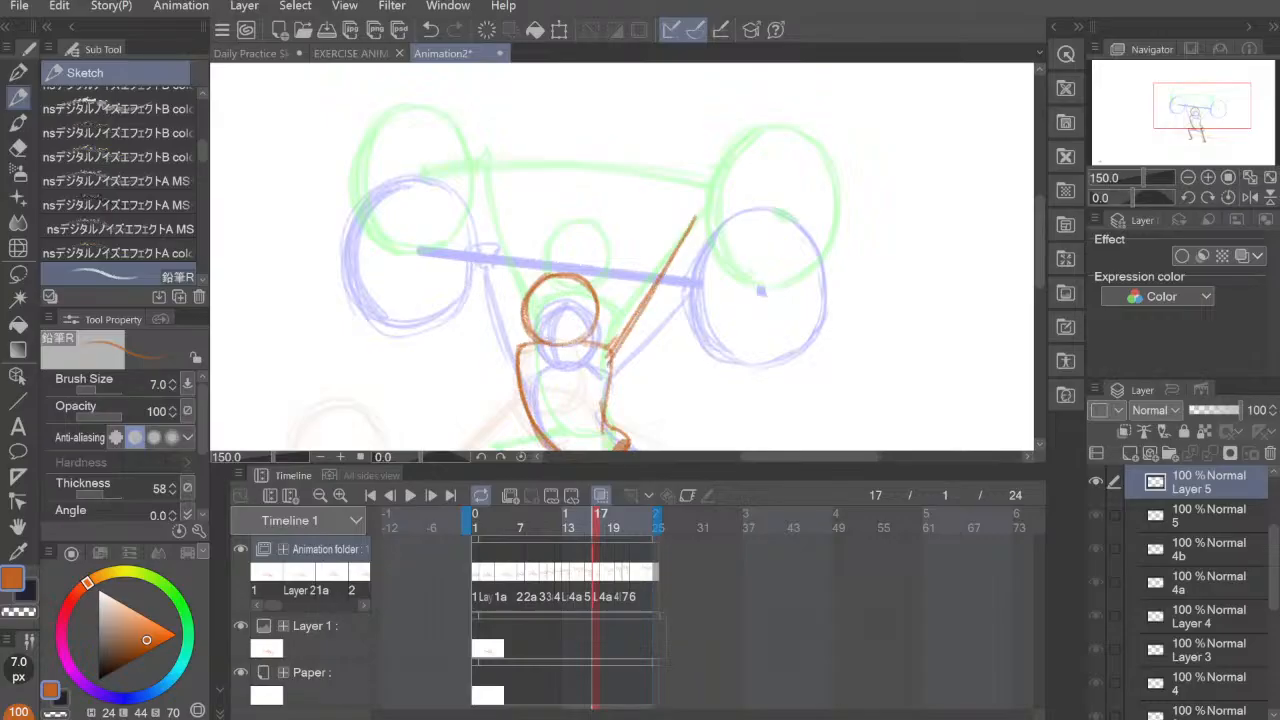
left_click_drag(612, 346, 690, 224)
left_click_drag(517, 352, 508, 206)
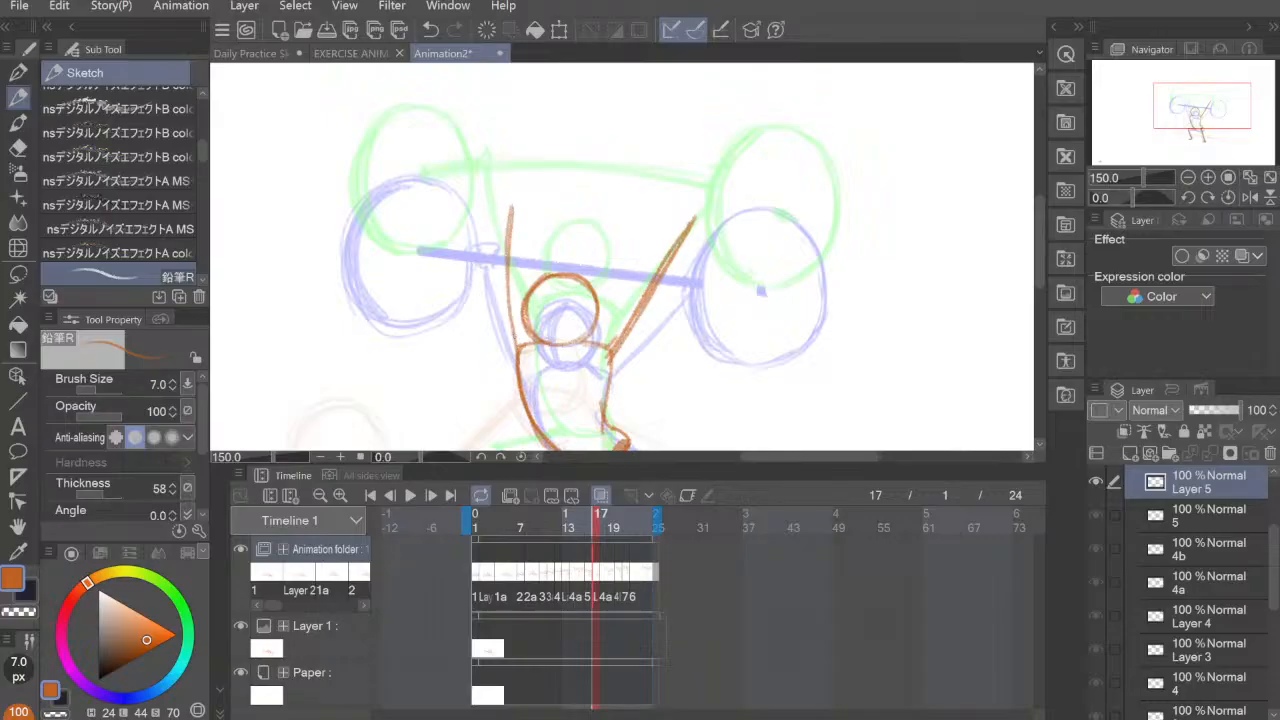
key("ctrl+z")
left_click_drag(517, 352, 484, 206)
left_click_drag(488, 258, 517, 356)
Step: Sketch the barbell's bar on frame 17 as a slightly arched line through both hands, midway between the onion-skinned bars
left_click_drag(767, 337, 815, 270)
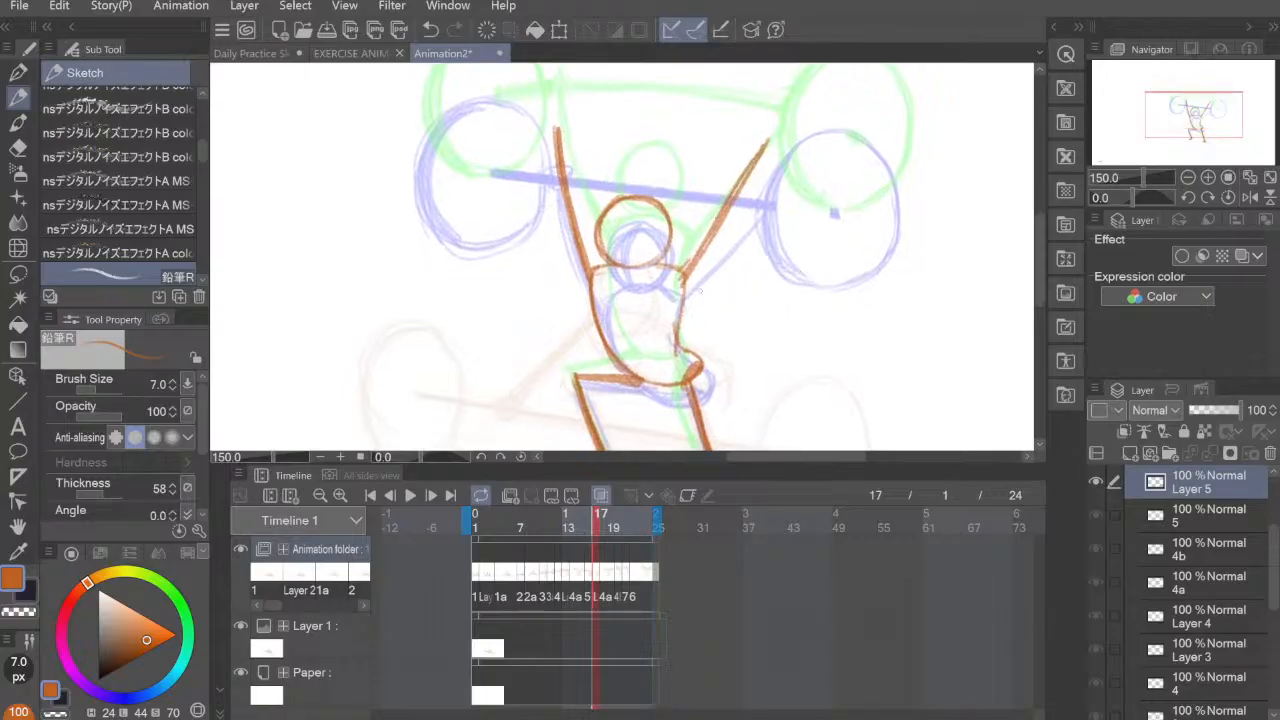
left_click_drag(684, 268, 686, 388)
left_click_drag(728, 329, 783, 404)
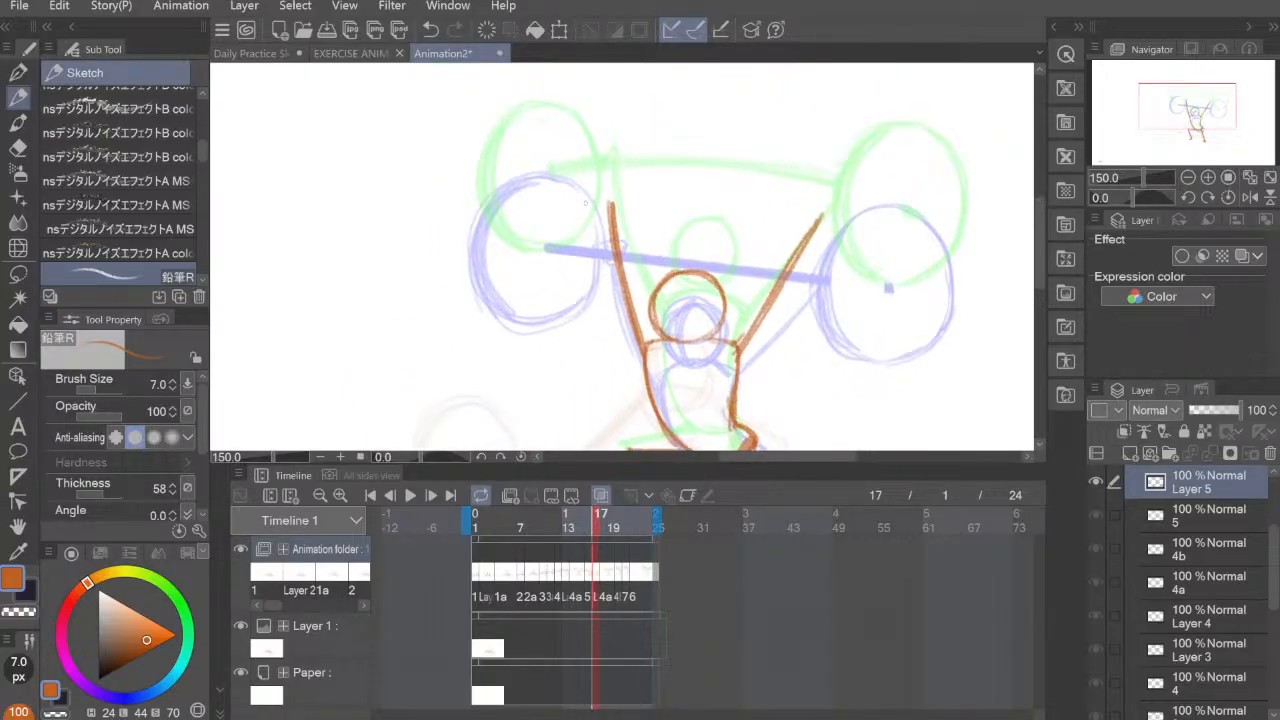
mouse_move(548, 214)
left_mouse_down()
mouse_move(628, 202)
mouse_move(877, 237)
mouse_move(811, 210)
mouse_move(883, 231)
mouse_move(567, 212)
mouse_move(835, 221)
mouse_move(906, 246)
mouse_move(674, 245)
left_mouse_up()
key("ctrl+z")
key("ctrl+z")
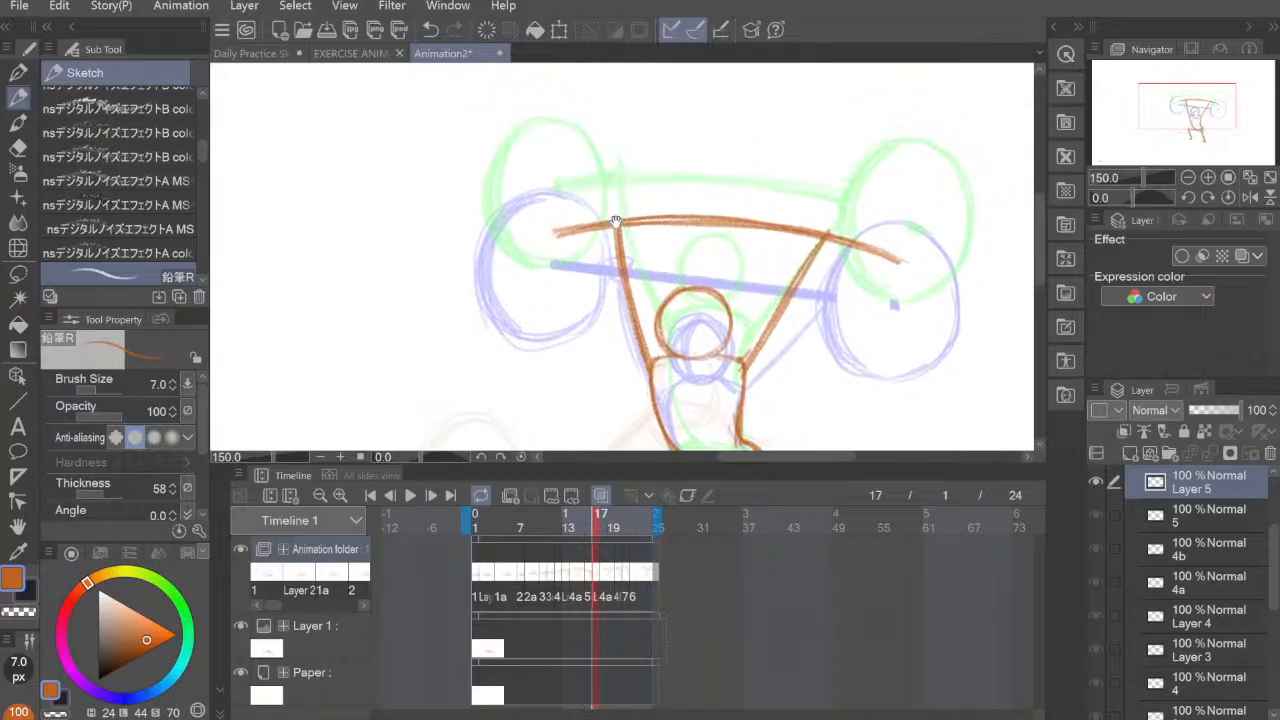
left_click_drag(494, 162, 538, 299)
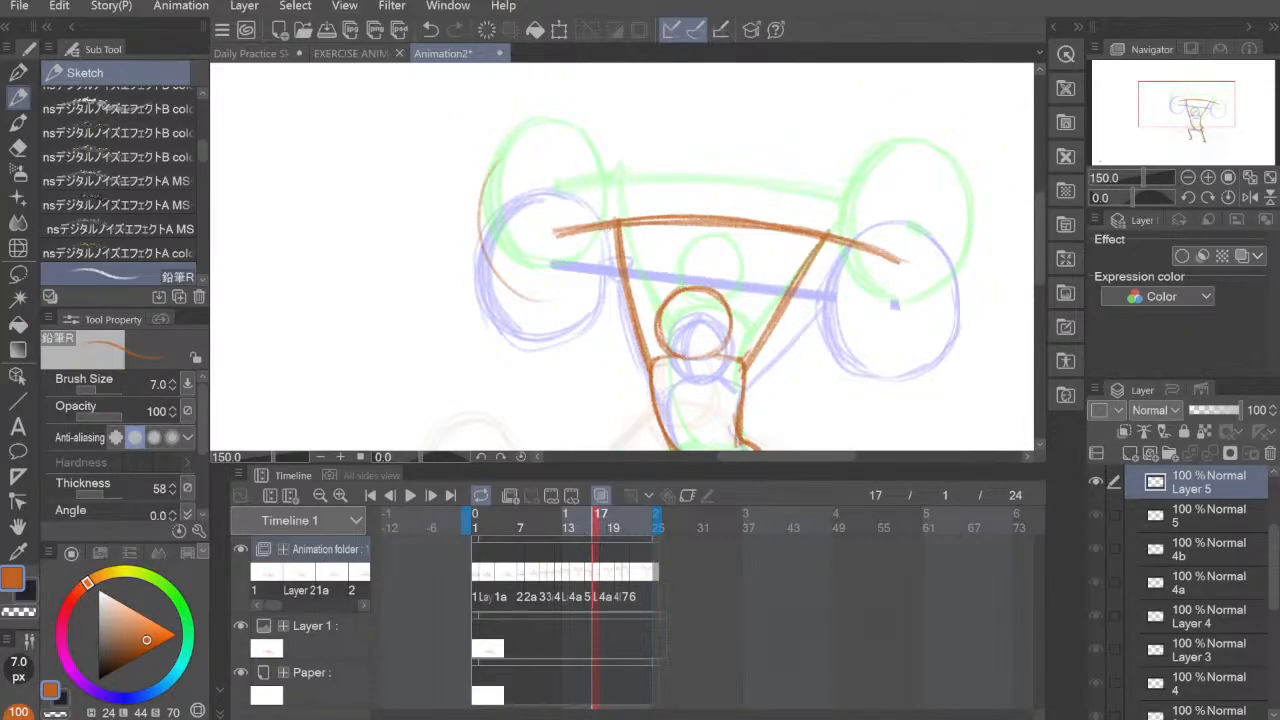
mouse_move(610, 230)
left_mouse_down()
mouse_move(500, 300)
mouse_move(515, 160)
mouse_move(605, 276)
mouse_move(515, 302)
left_mouse_up()
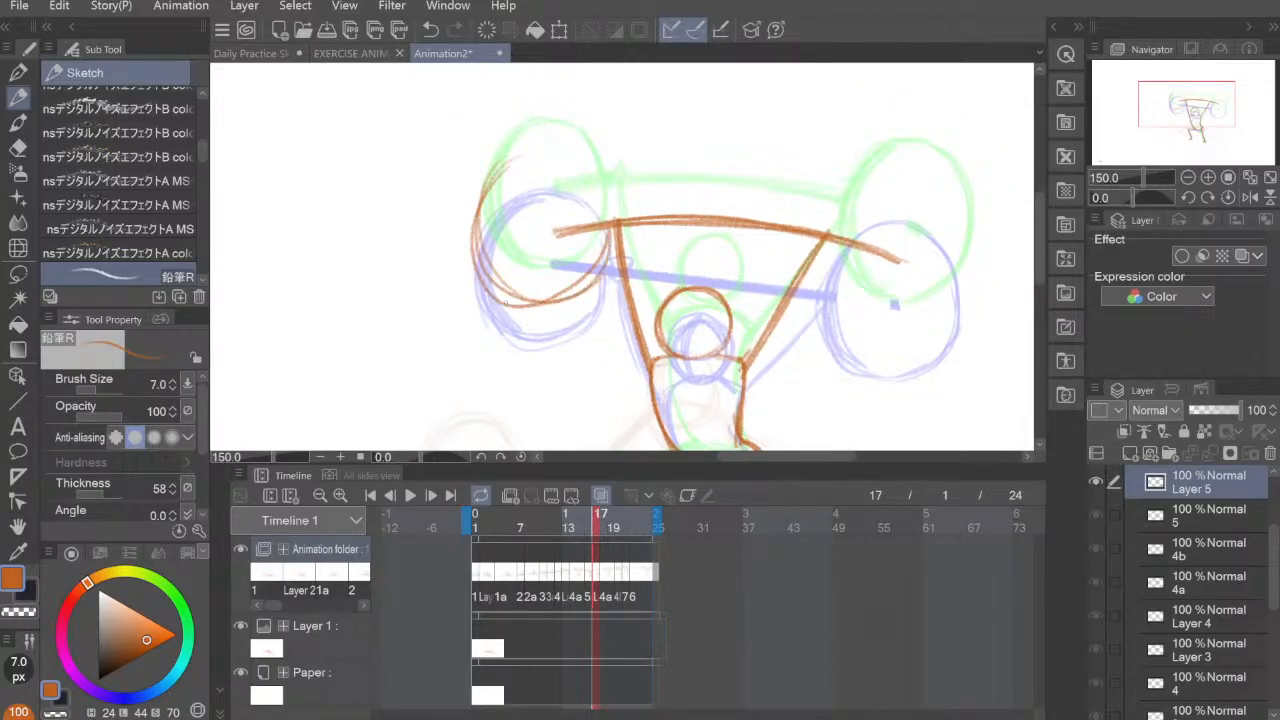
key("ctrl+z")
key("ctrl+z")
key("ctrl+z")
key("ctrl+z")
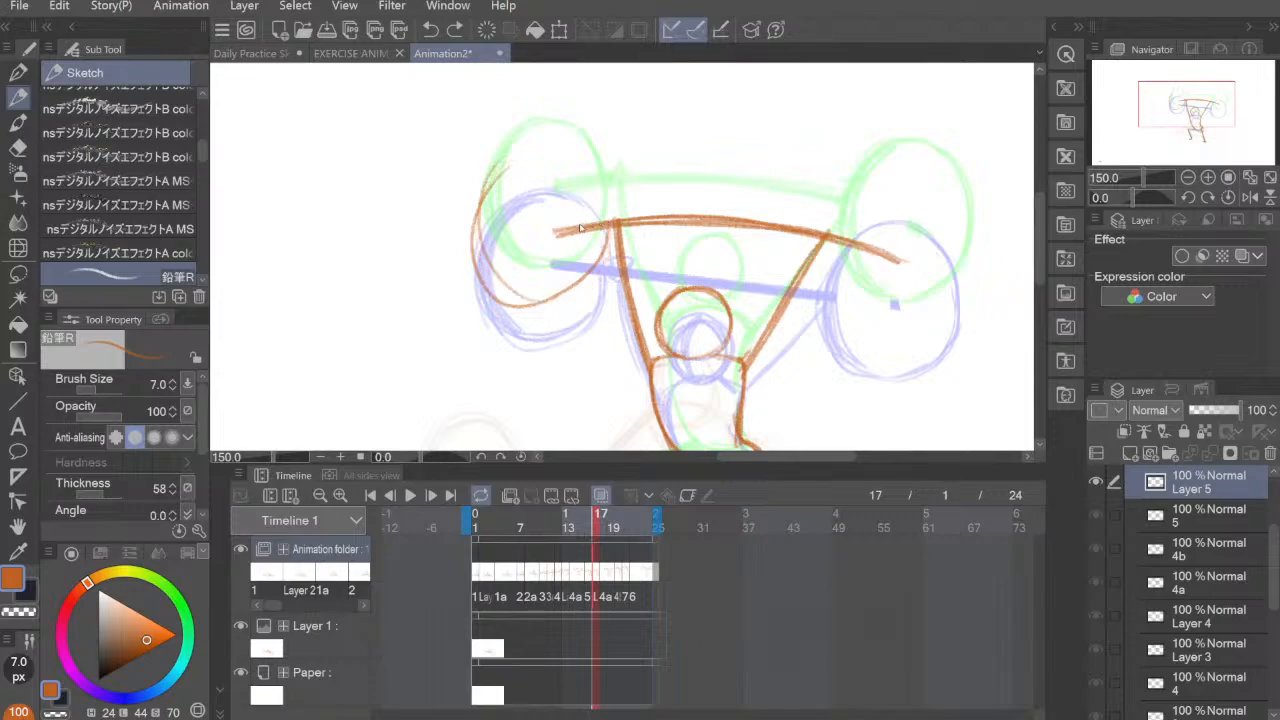
key("ctrl+z")
Step: Sketch the left-hand weight plate on frame 17 as an ellipse around the bar's end, between the onion-skinned plates
mouse_move(499, 279)
left_mouse_down()
mouse_move(478, 208)
mouse_move(501, 177)
mouse_move(568, 160)
mouse_move(482, 205)
left_mouse_up()
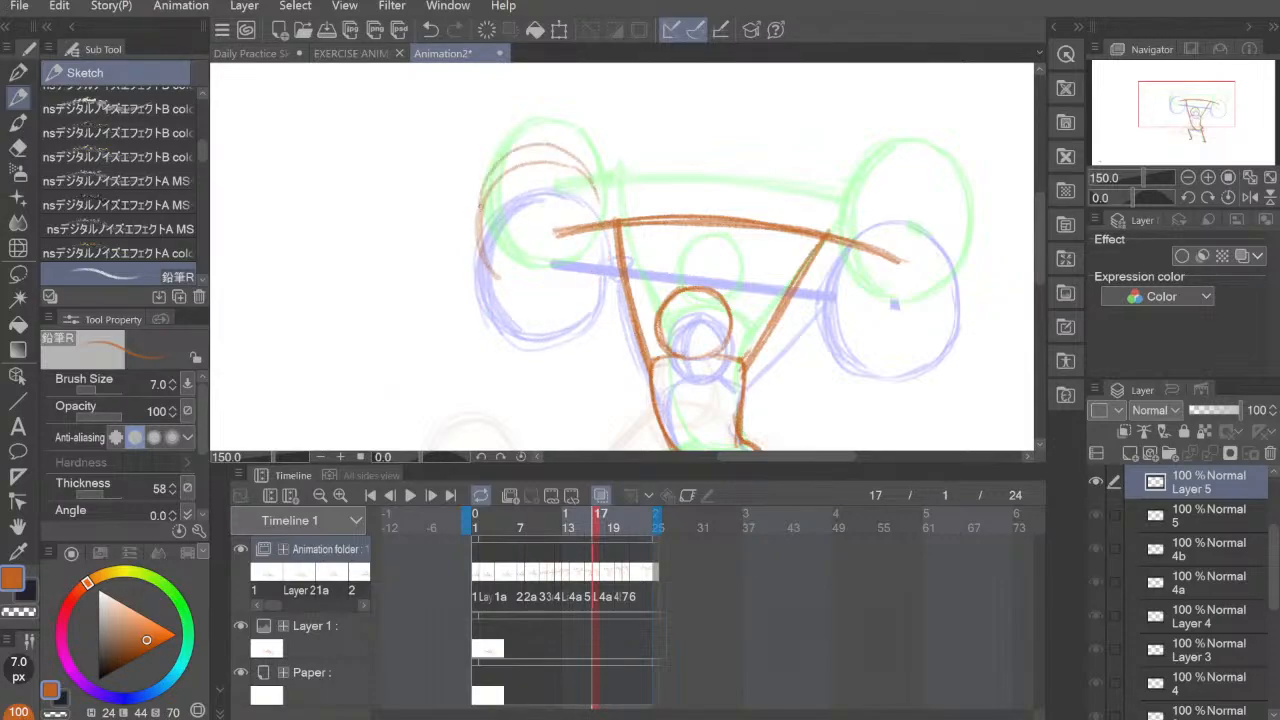
mouse_move(600, 185)
left_mouse_down()
mouse_move(500, 145)
mouse_move(516, 299)
mouse_move(597, 287)
left_mouse_up()
mouse_move(609, 237)
left_mouse_down()
mouse_move(566, 296)
mouse_move(534, 302)
left_mouse_up()
left_click_drag(595, 174, 588, 265)
mouse_move(528, 158)
left_mouse_down()
mouse_move(478, 246)
mouse_move(600, 302)
left_mouse_up()
left_click_drag(600, 170, 580, 278)
Step: Sketch the right-hand weight plate on frame 17 as an upright ellipse around the bar's other end, between the onion-skinned plates
left_click_drag(832, 294, 663, 309)
left_click_drag(743, 241, 721, 237)
left_click_drag(662, 196, 656, 318)
mouse_move(648, 224)
left_mouse_down()
mouse_move(686, 188)
mouse_move(754, 190)
mouse_move(762, 310)
left_mouse_up()
mouse_move(734, 189)
left_mouse_down()
mouse_move(772, 250)
mouse_move(730, 335)
left_mouse_up()
mouse_move(653, 310)
left_mouse_down()
mouse_move(776, 236)
mouse_move(643, 275)
mouse_move(650, 298)
left_mouse_up()
mouse_move(700, 190)
left_mouse_down()
mouse_move(646, 246)
mouse_move(655, 226)
left_mouse_up()
left_click_drag(648, 250, 668, 318)
left_click_drag(700, 184, 648, 248)
left_click_drag(646, 262, 668, 318)
left_click_drag(662, 208, 648, 248)
mouse_move(648, 266)
left_mouse_down()
mouse_move(672, 330)
mouse_move(694, 336)
mouse_move(776, 282)
left_mouse_up()
left_click_drag(770, 224, 746, 320)
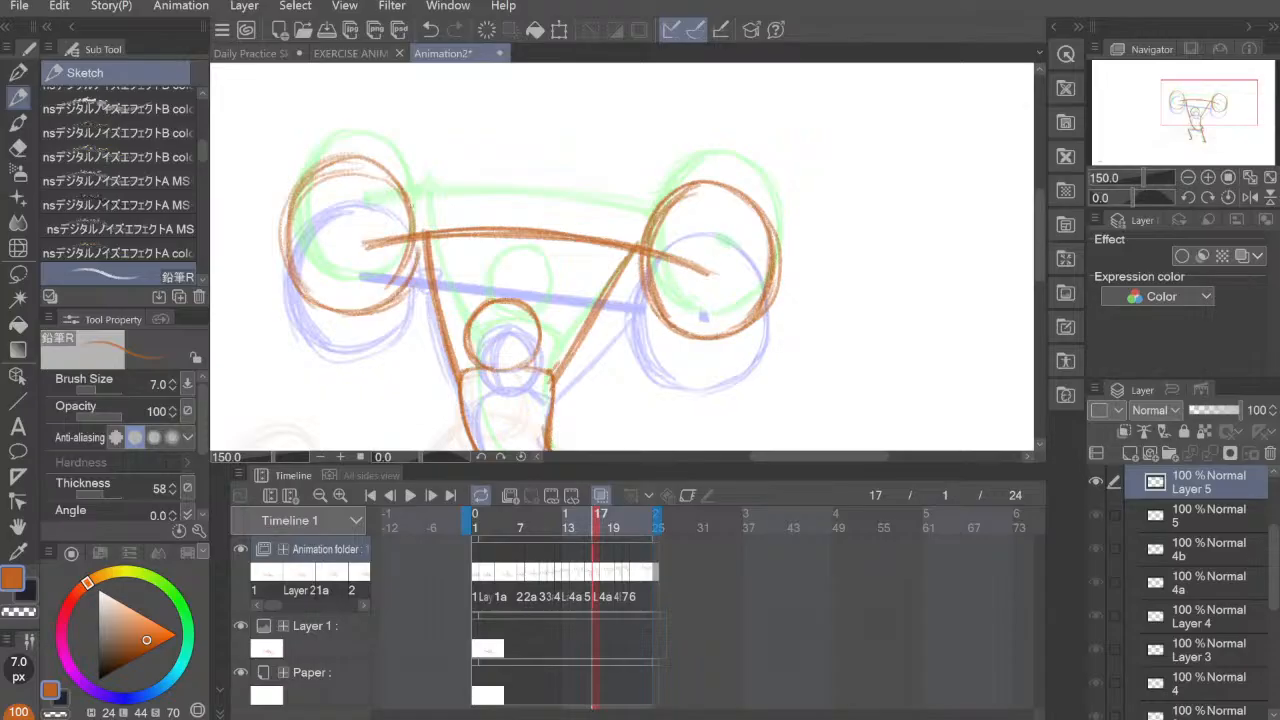
Step: Thicken the outlines of both weight plates on frame 17, mainly along their outer left edges
left_click_drag(404, 188, 418, 276)
left_click_drag(372, 162, 288, 198)
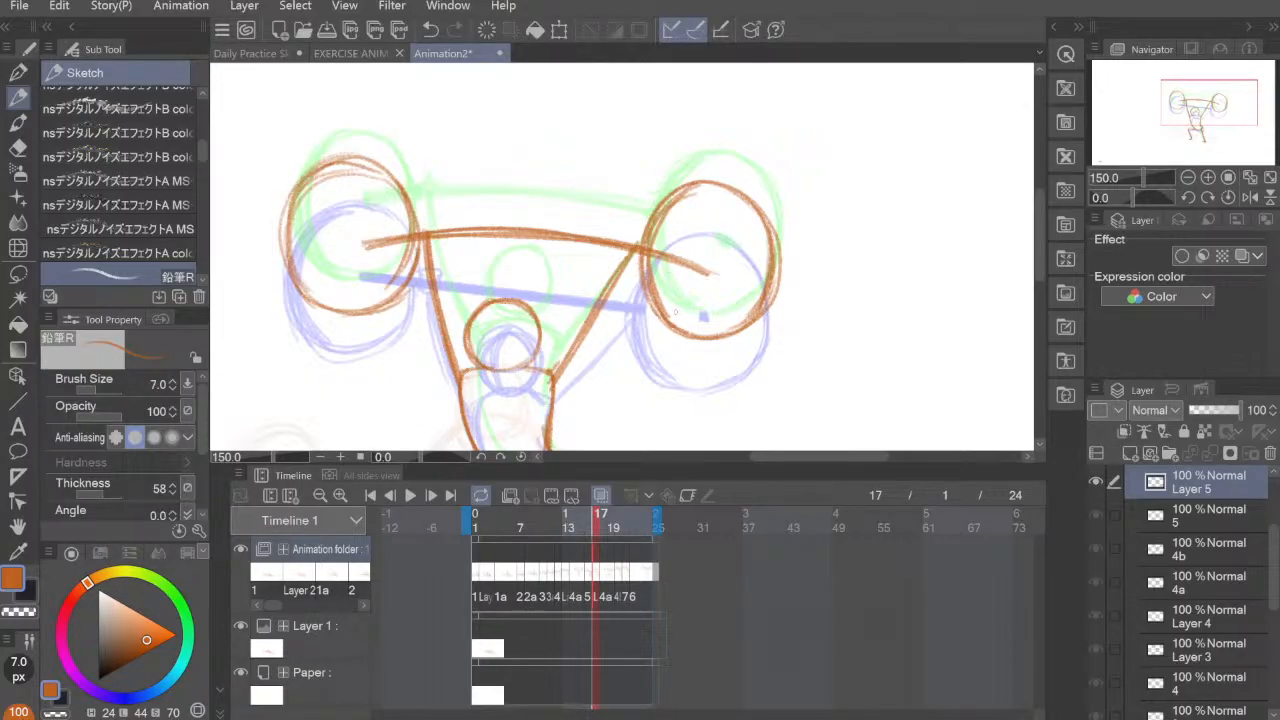
mouse_move(675, 322)
left_mouse_down()
mouse_move(684, 188)
mouse_move(653, 316)
left_mouse_up()
mouse_move(336, 308)
left_mouse_down()
mouse_move(296, 204)
mouse_move(288, 304)
mouse_move(296, 184)
mouse_move(322, 306)
left_mouse_up()
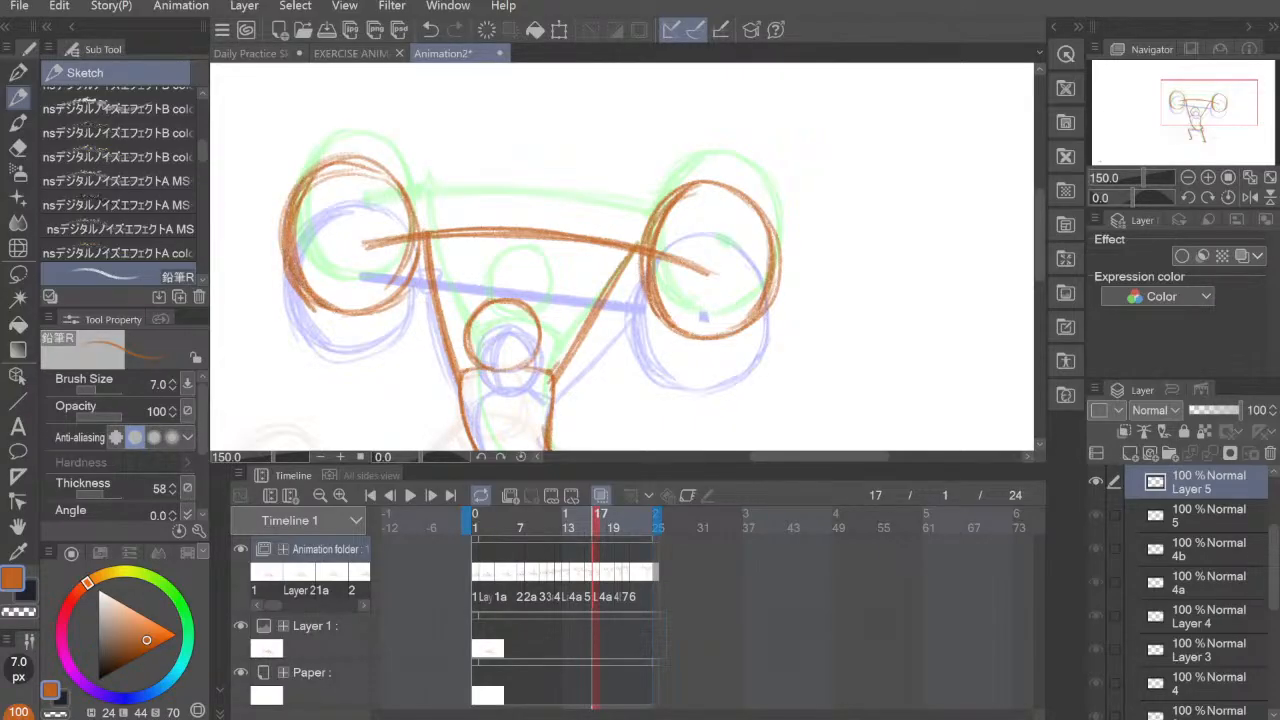
Step: Erase the bar inside the right-hand plate on frame 17 with the Hard eraser at size 40, keeping its end point
key("e")
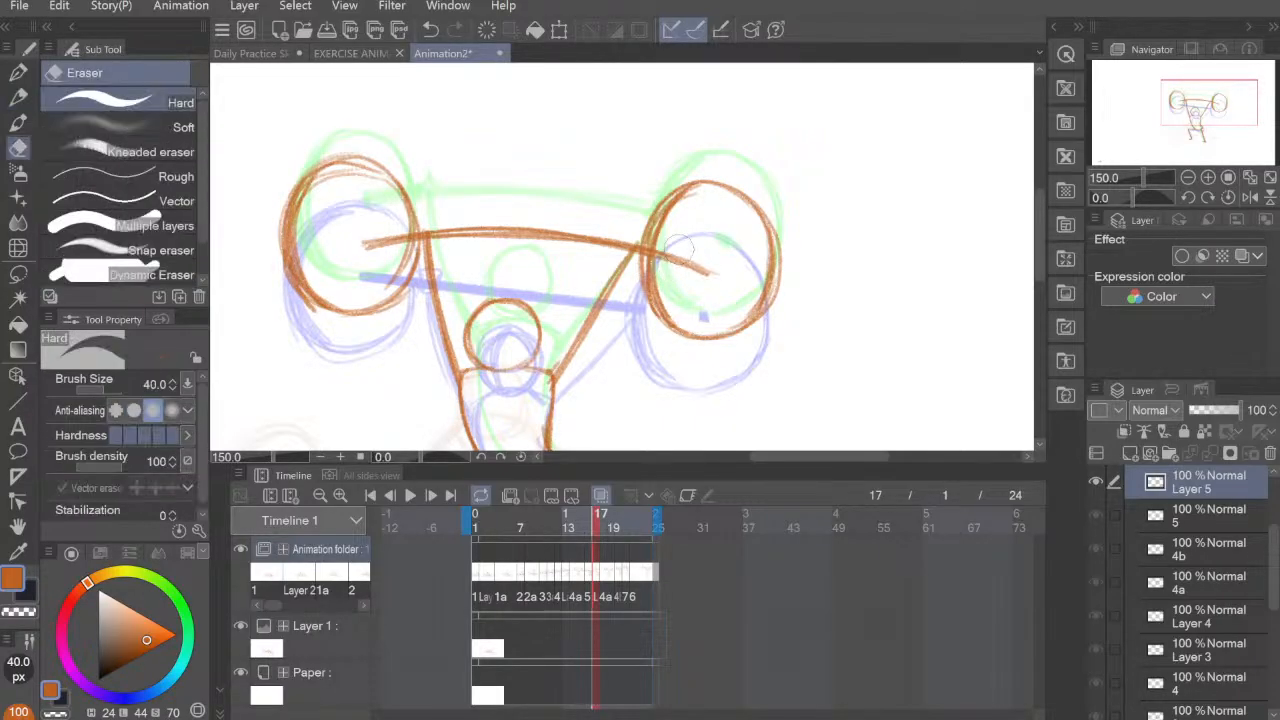
mouse_move(687, 258)
left_mouse_down()
mouse_move(689, 271)
mouse_move(702, 252)
left_mouse_up()
scroll(810, 300, "down", 2)
scroll(810, 310, "down", 2)
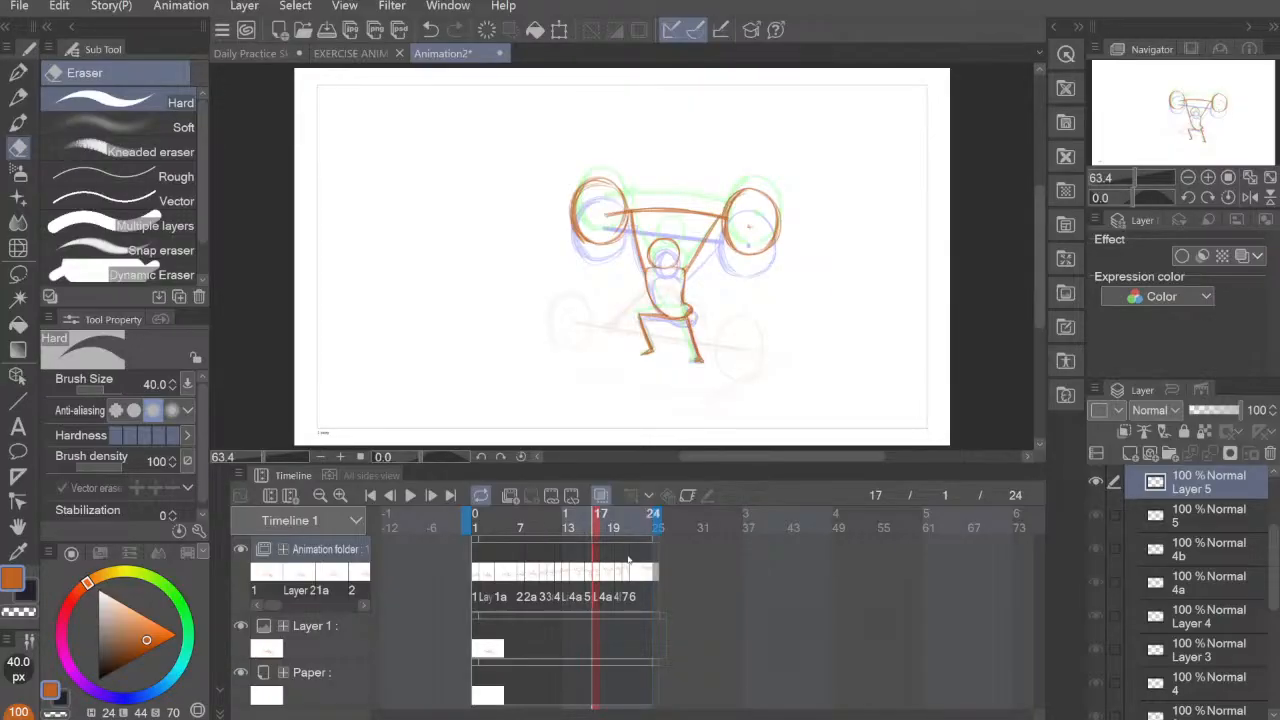
Step: Play back the animation from frame 19 to check the lift with the new in-between
mouse_move(597, 578)
left_mouse_down()
mouse_move(572, 580)
mouse_move(609, 571)
left_mouse_up()
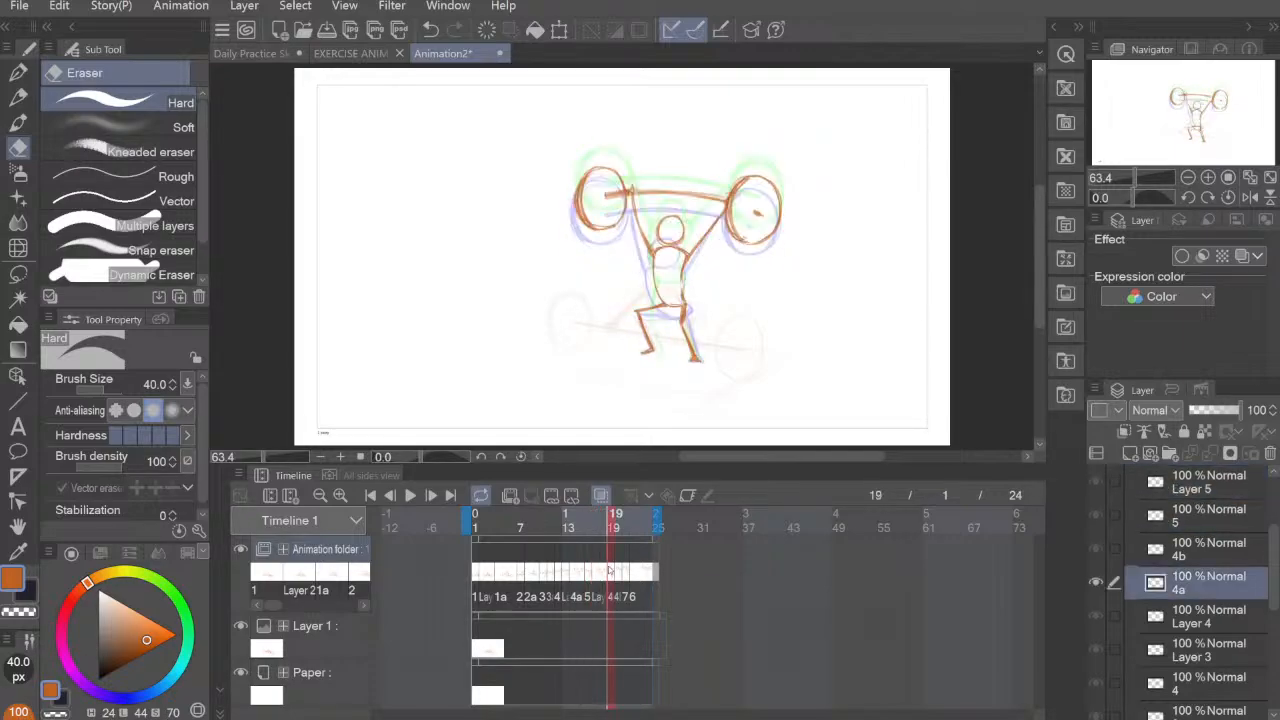
left_click(411, 496)
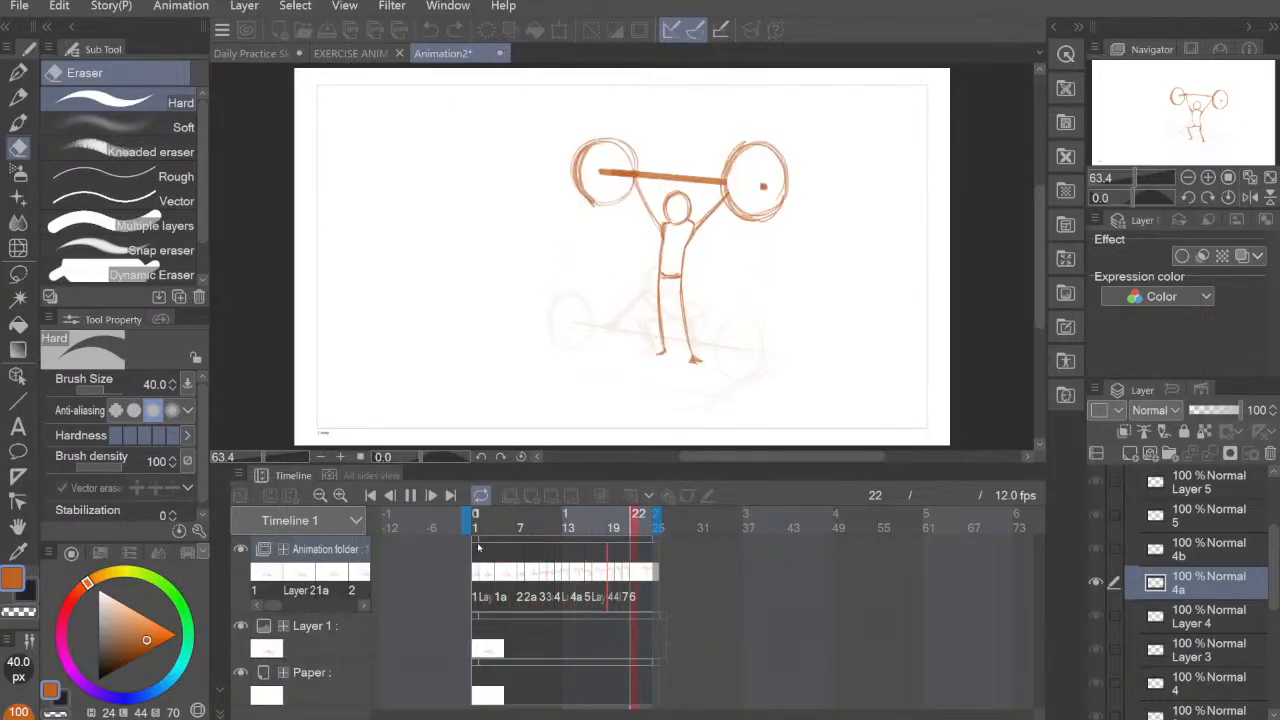
key("ctrl+plus")
left_click_drag(798, 349, 780, 340)
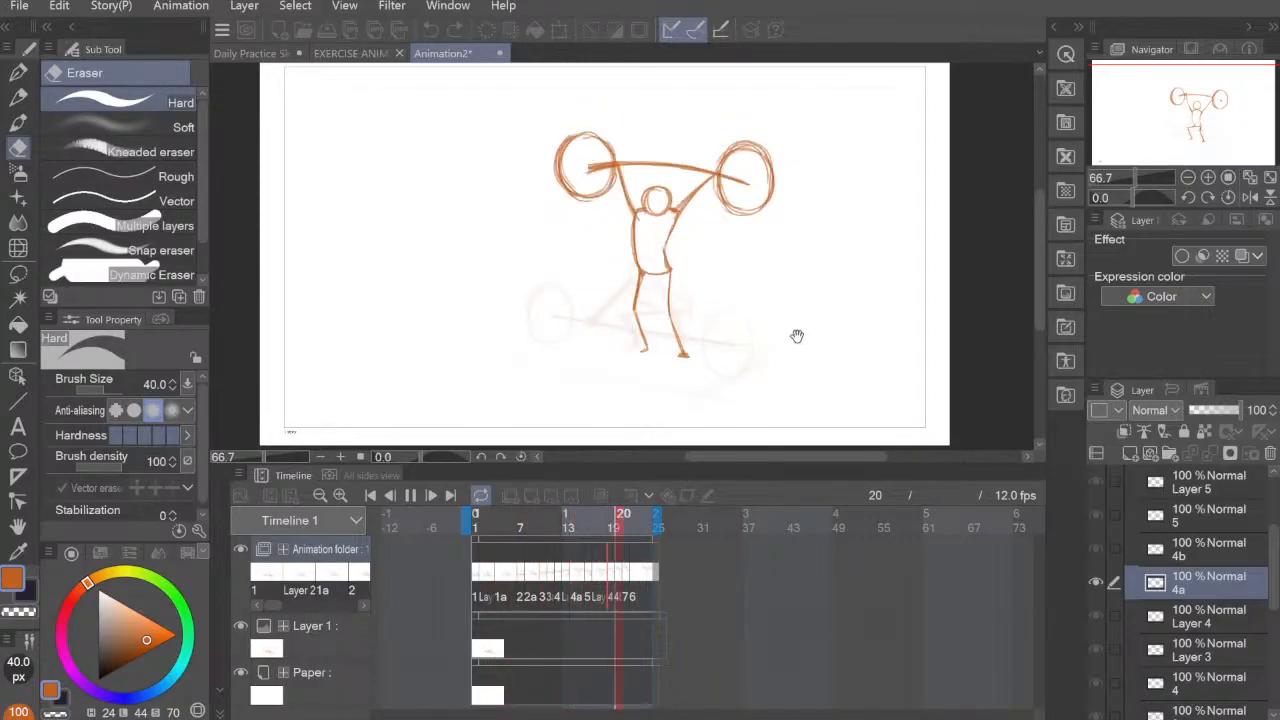
Step: Compare the barbell and body poses across frames 16 to 20 one frame at a time
left_click(592, 580)
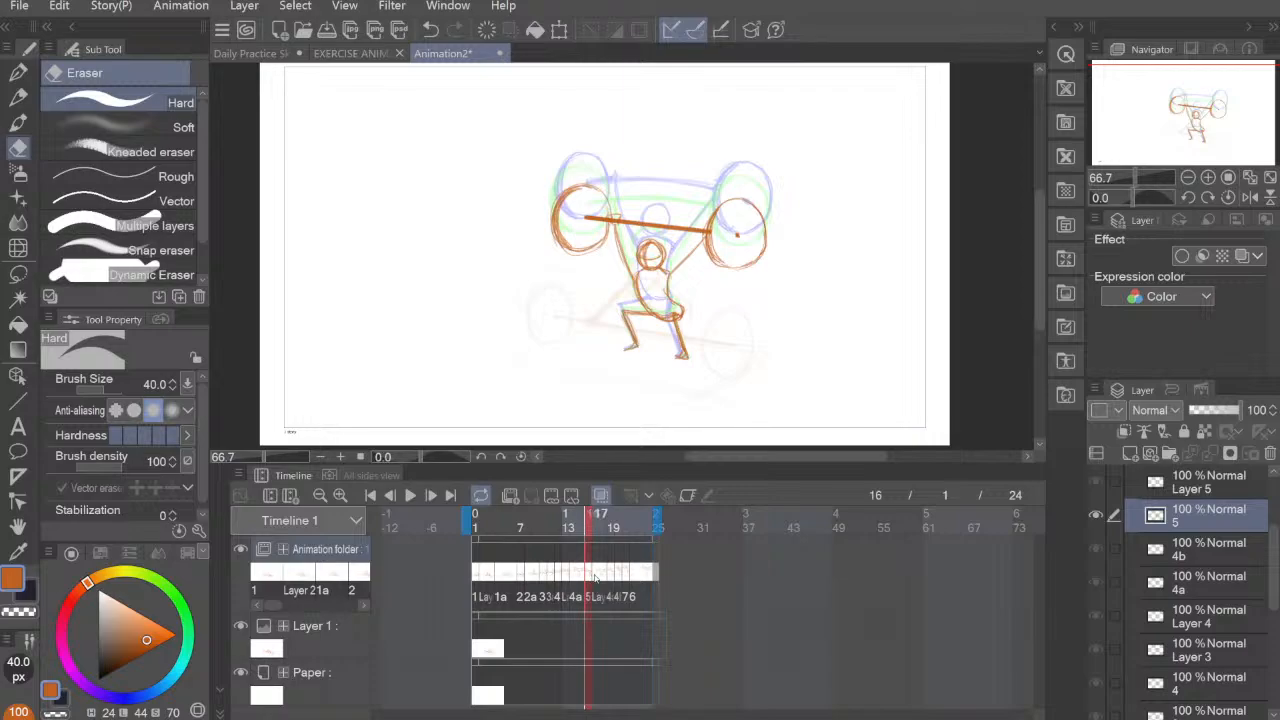
left_click(602, 577)
left_click(610, 580)
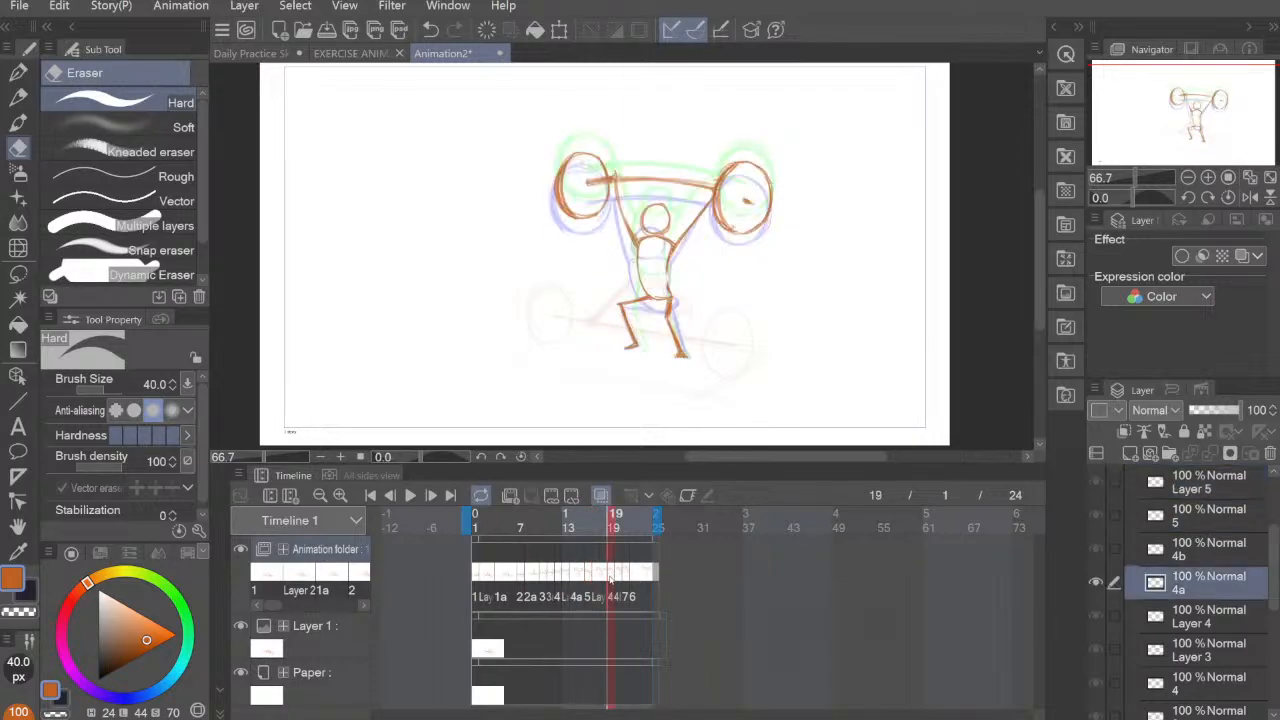
left_click(619, 577)
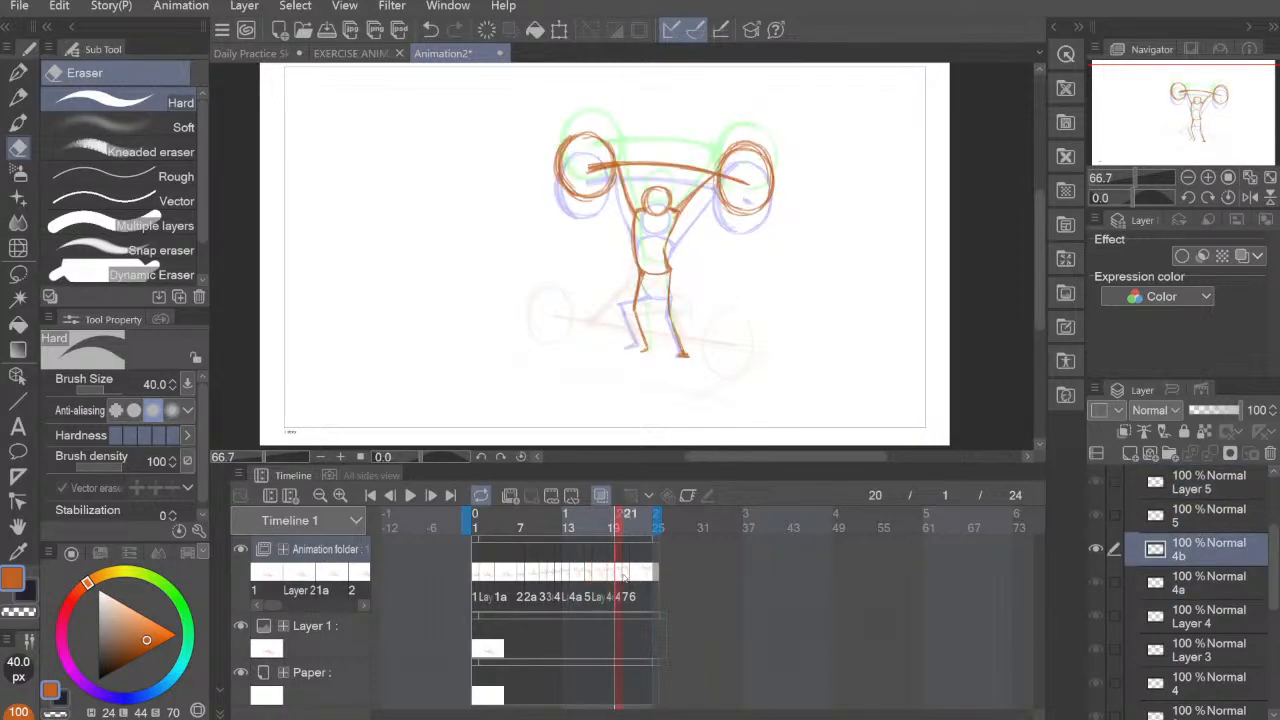
Step: Play the animation again from frame 21 at closer view to examine the whole lift, and stop playback
left_click(410, 495)
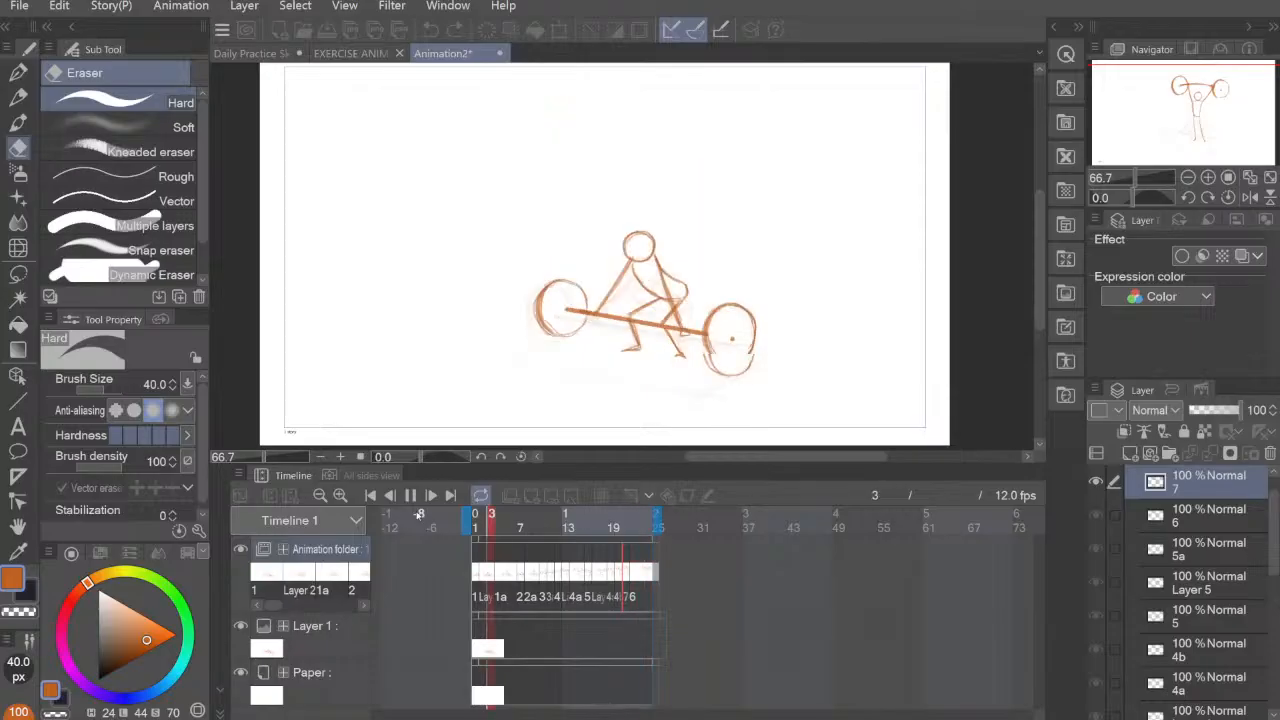
key("ctrl+plus")
key("ctrl+minus")
key("ctrl+plus")
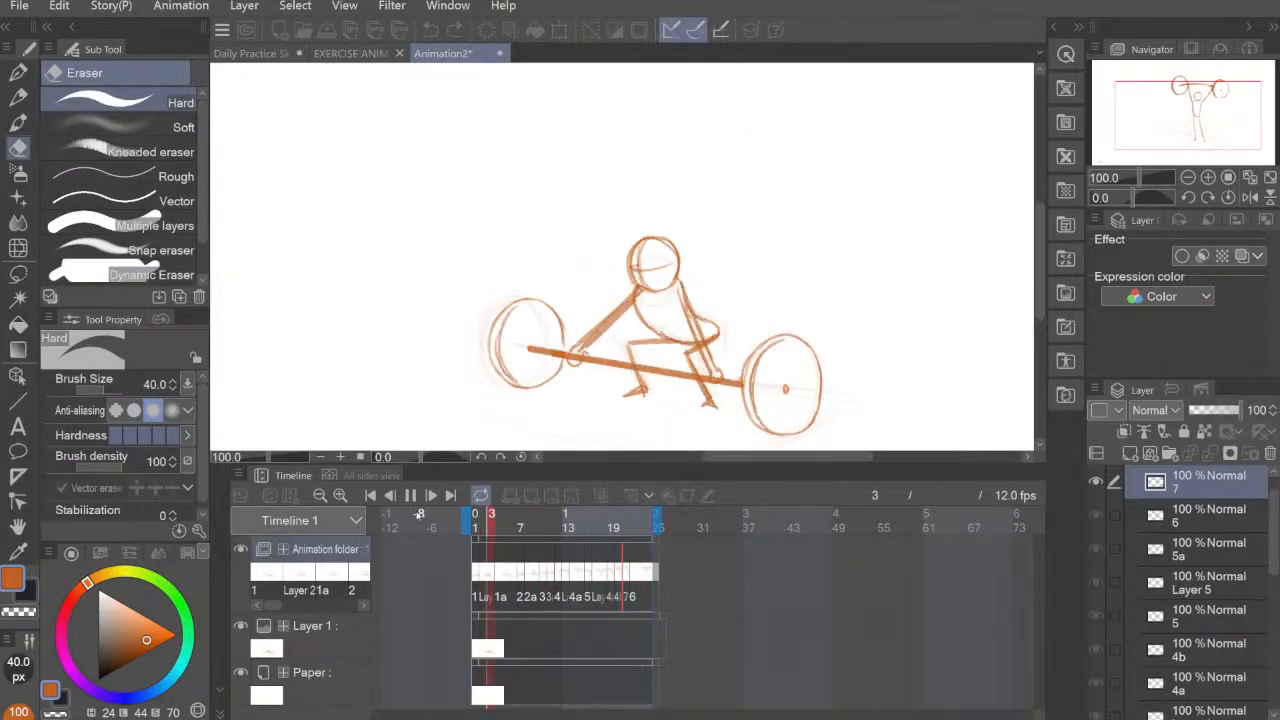
left_click_drag(846, 289, 792, 308)
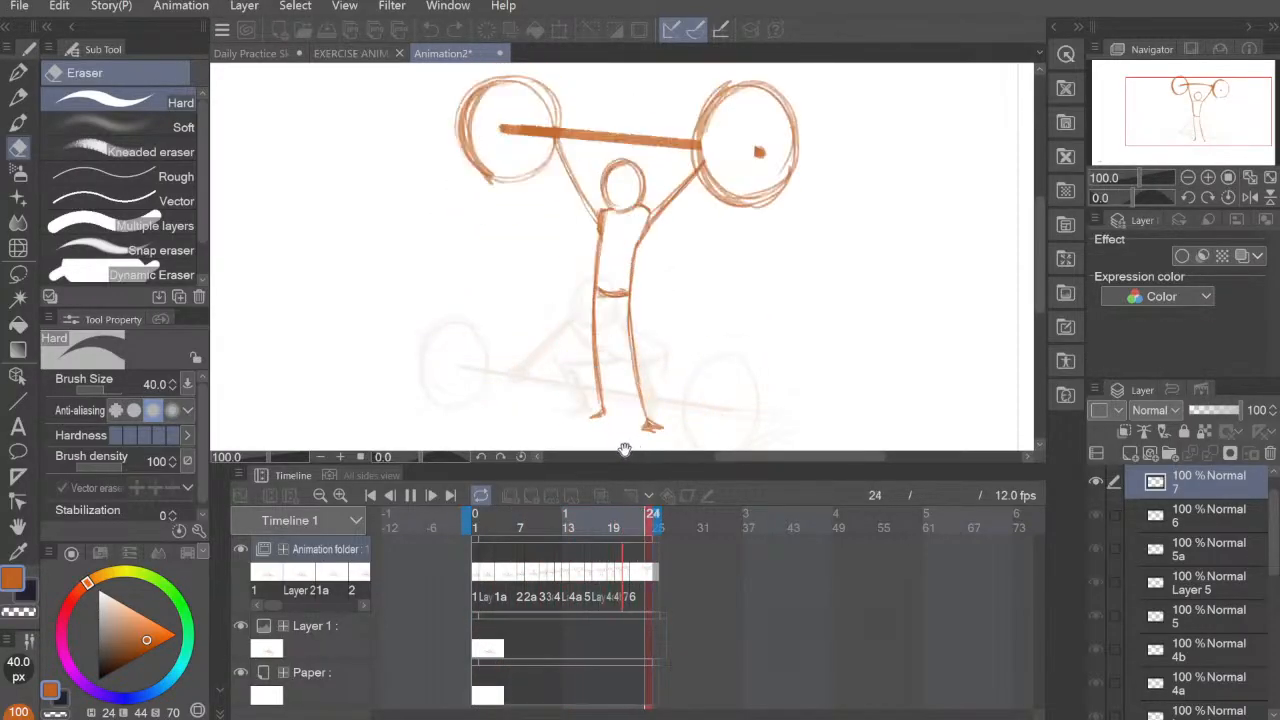
left_click(410, 495)
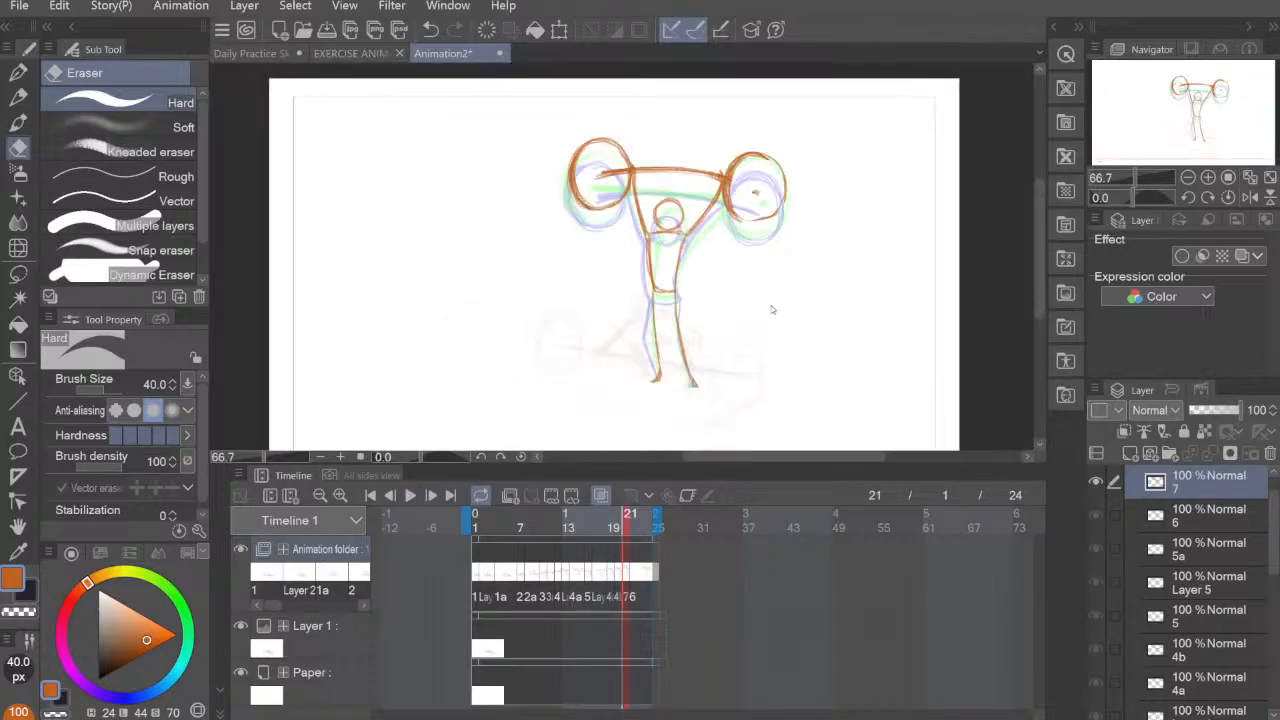
scroll(808, 312, "down", 1)
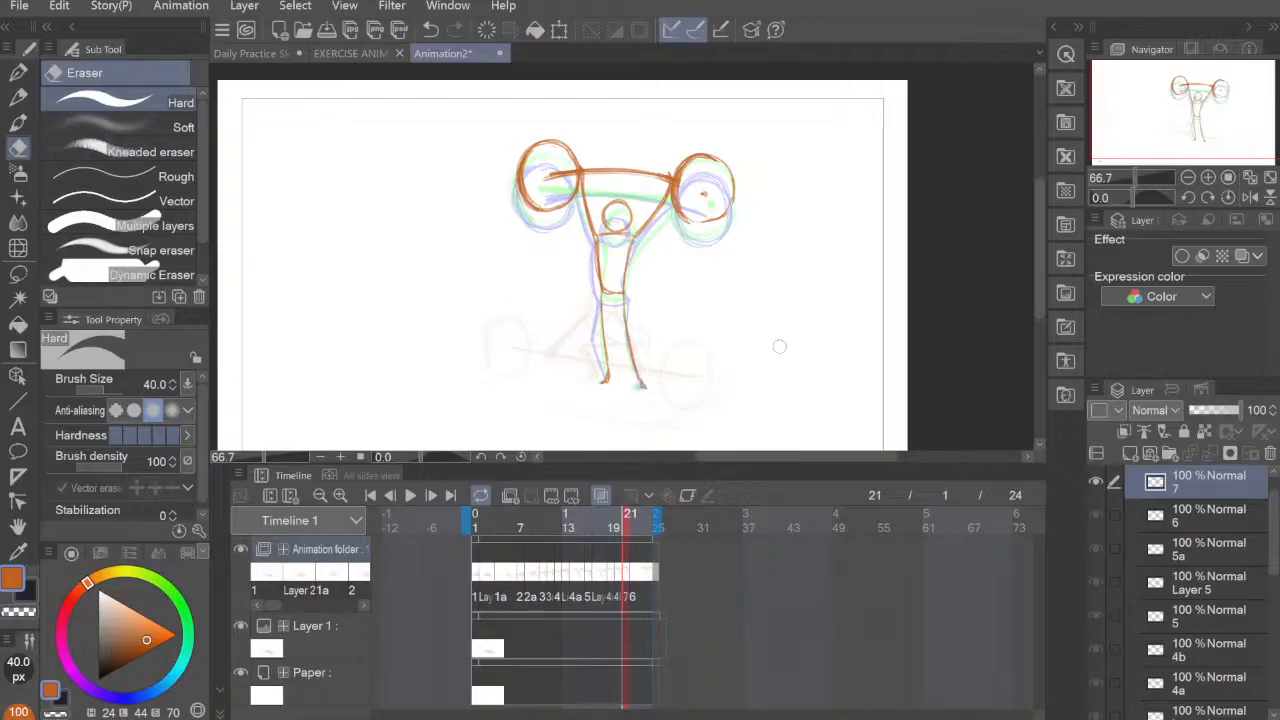
Step: Look over the figure drawings in the Daily Practice Sketches document and return to Animation2
left_click(255, 53)
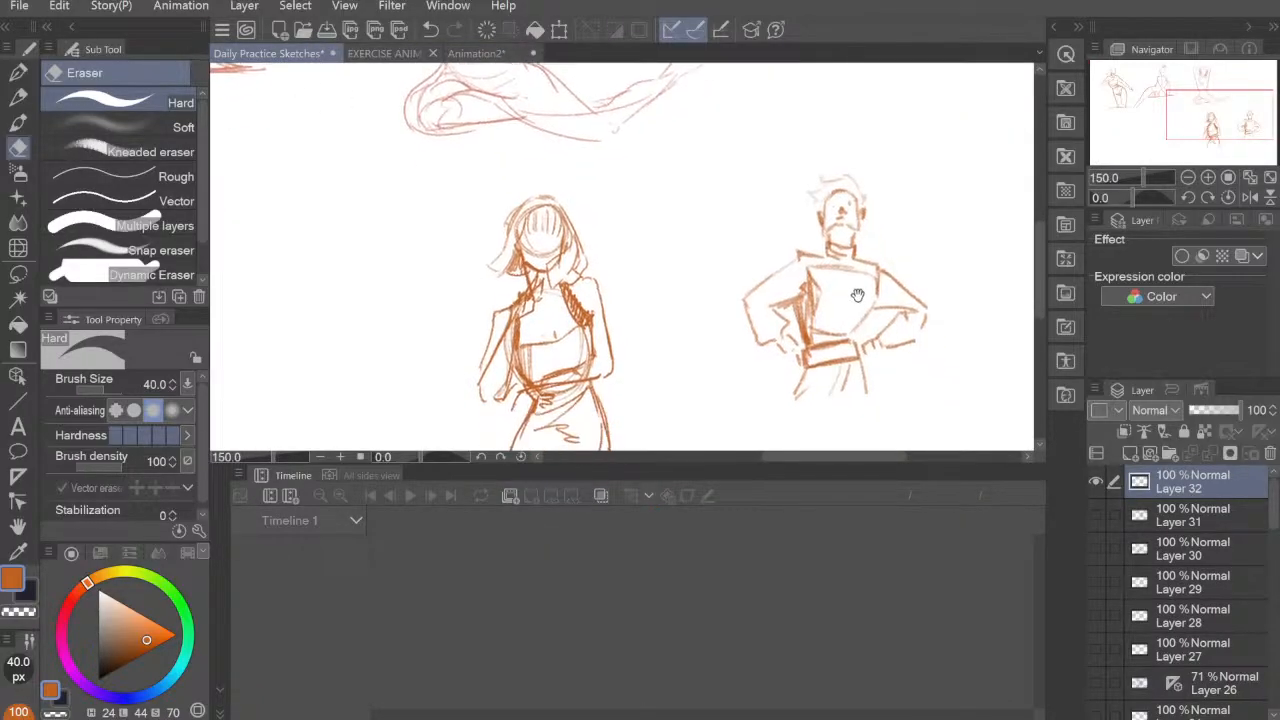
scroll(880, 315, "down", 2)
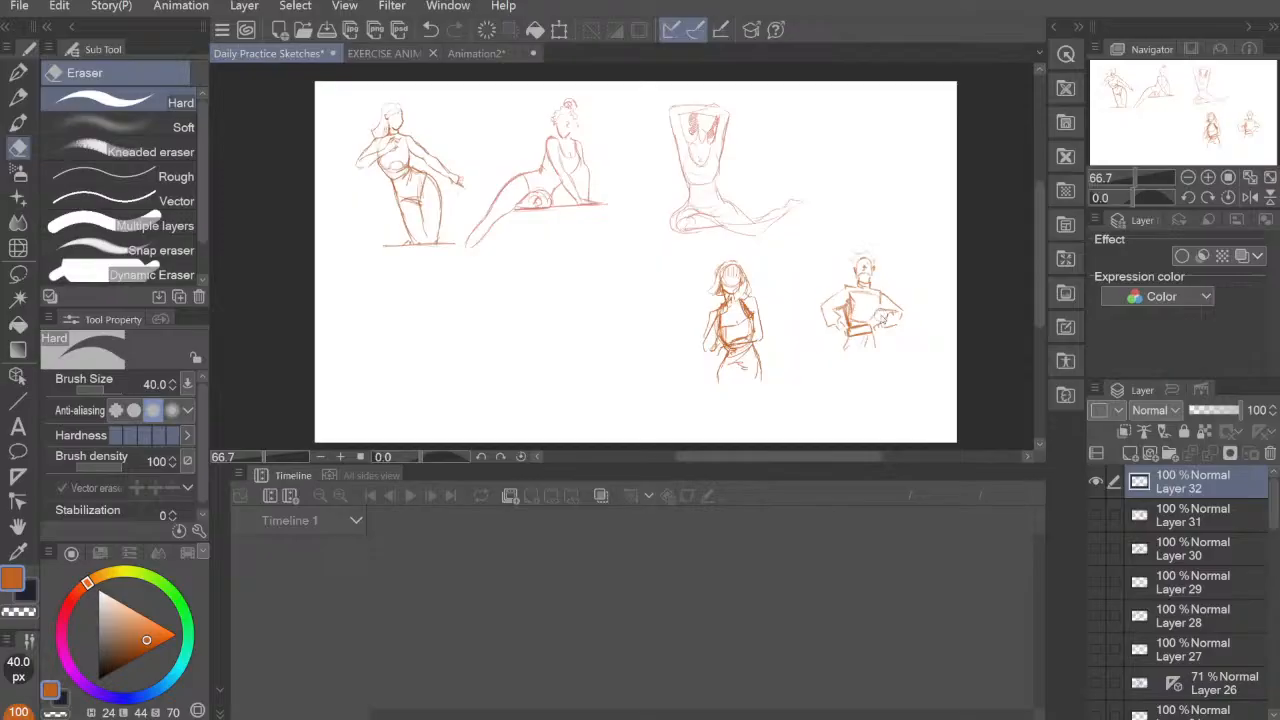
scroll(882, 319, "up", 1)
left_click_drag(606, 278, 834, 354)
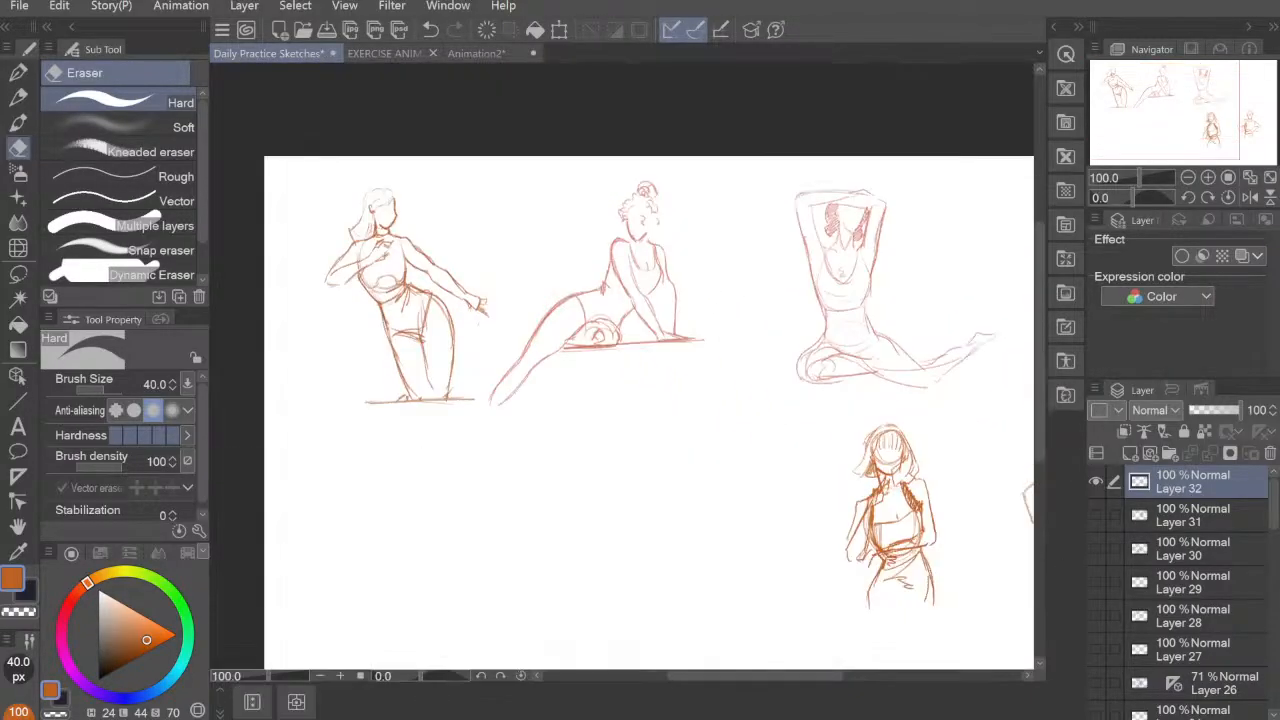
left_click(475, 55)
Step: Close the Animation2 document and save it in the Stream work folder as "Final squats for now.clip"
key("ctrl+w")
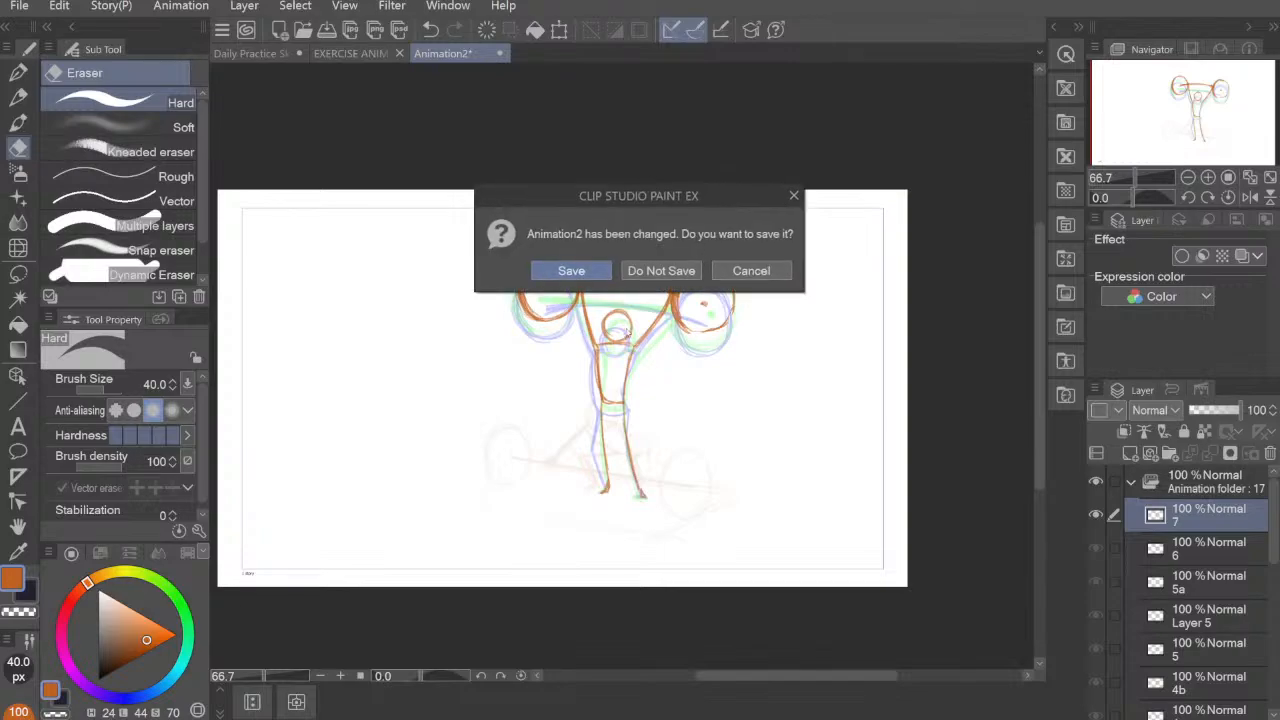
left_click(572, 270)
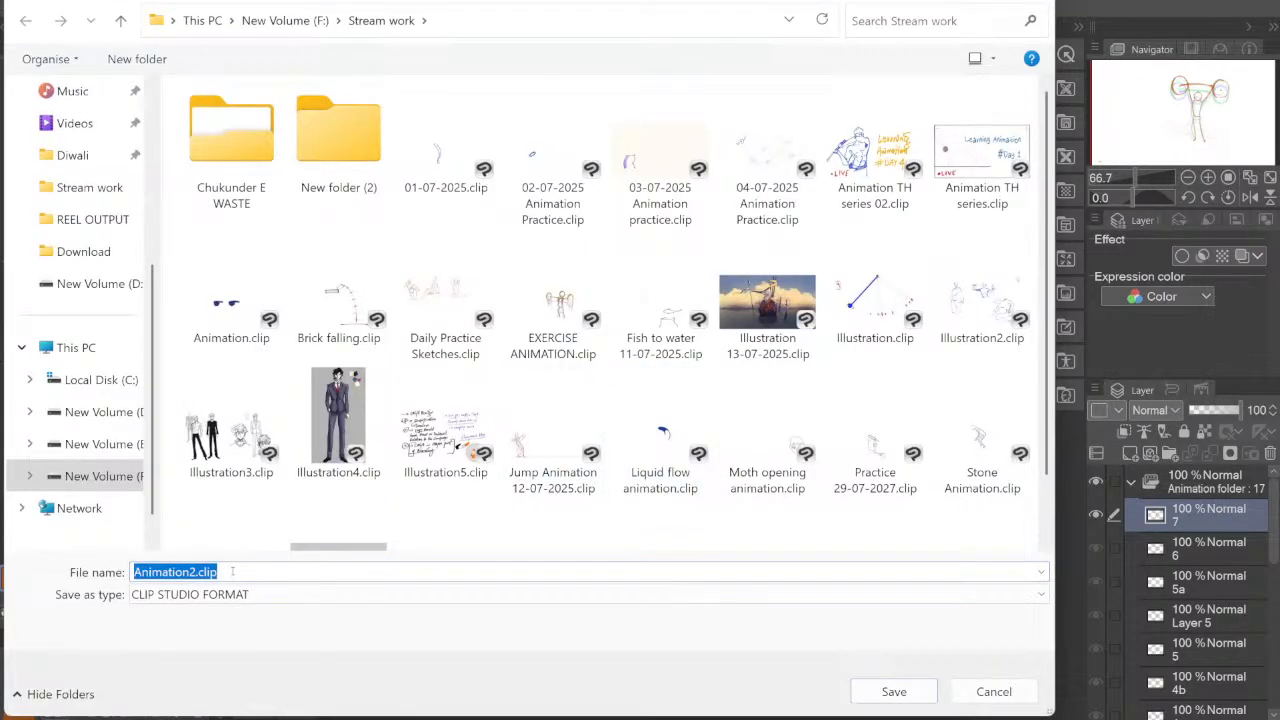
left_click(232, 571)
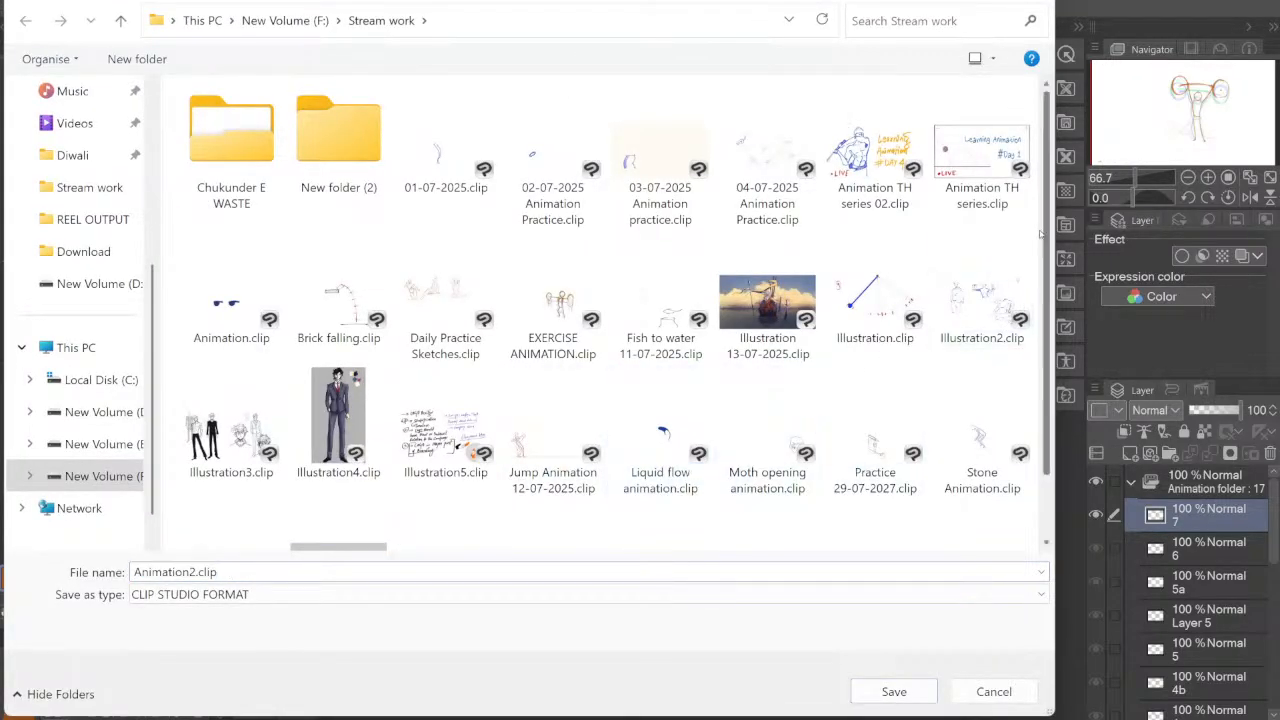
left_click_drag(1046, 236, 1043, 265)
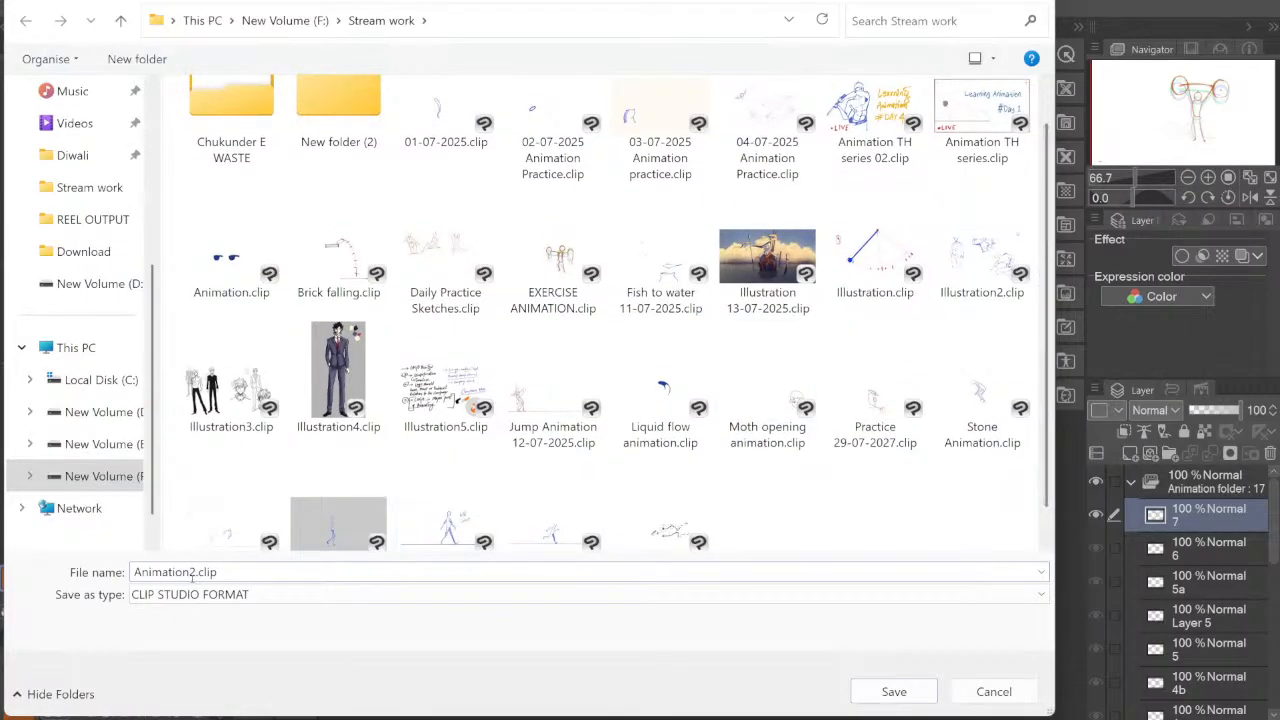
key("ctrl+shift+Left")
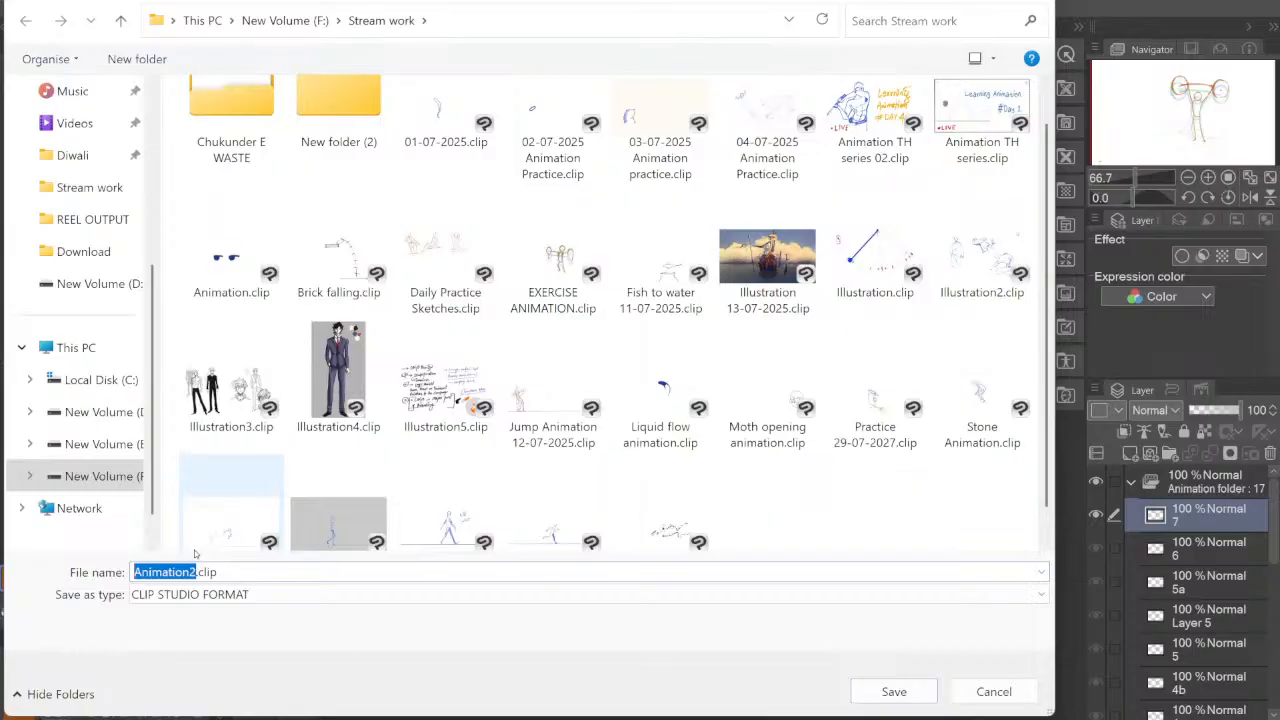
type("Final squats for now")
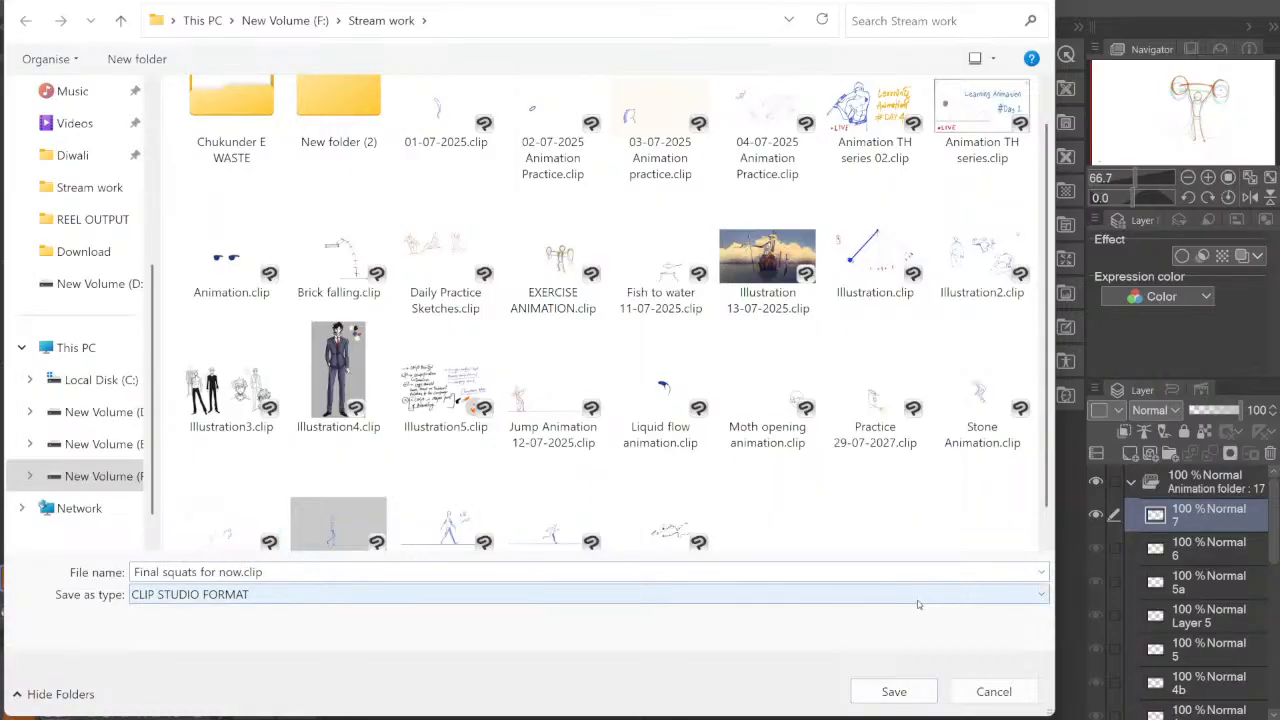
left_click(894, 691)
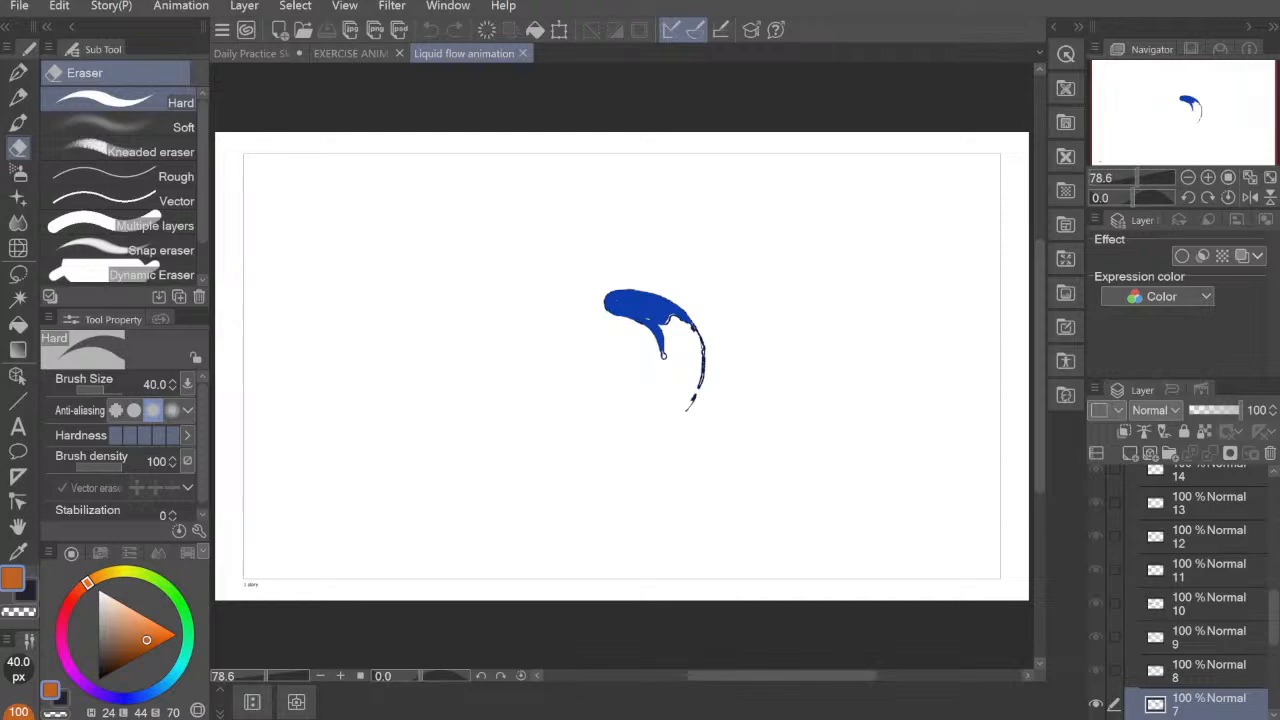
Step: Show the timeline of the Liquid flow animation, play it back, and stop at frame 5
left_click(252, 702)
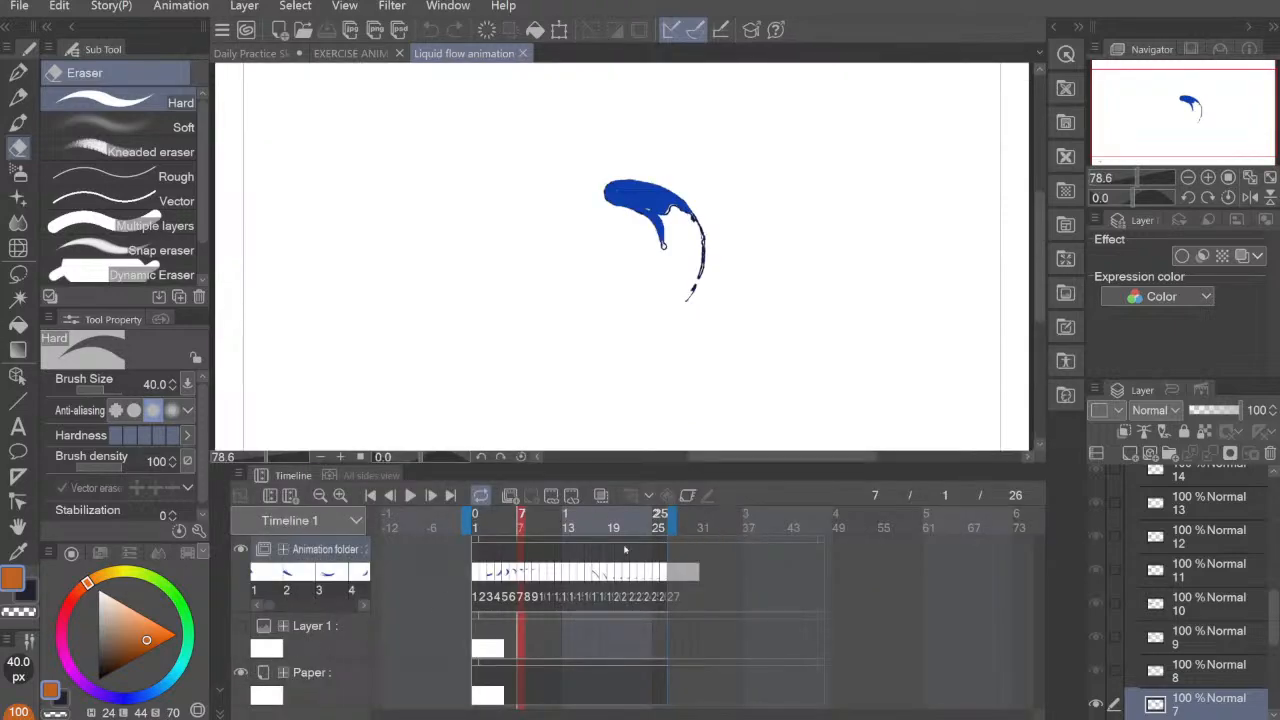
left_click(410, 495)
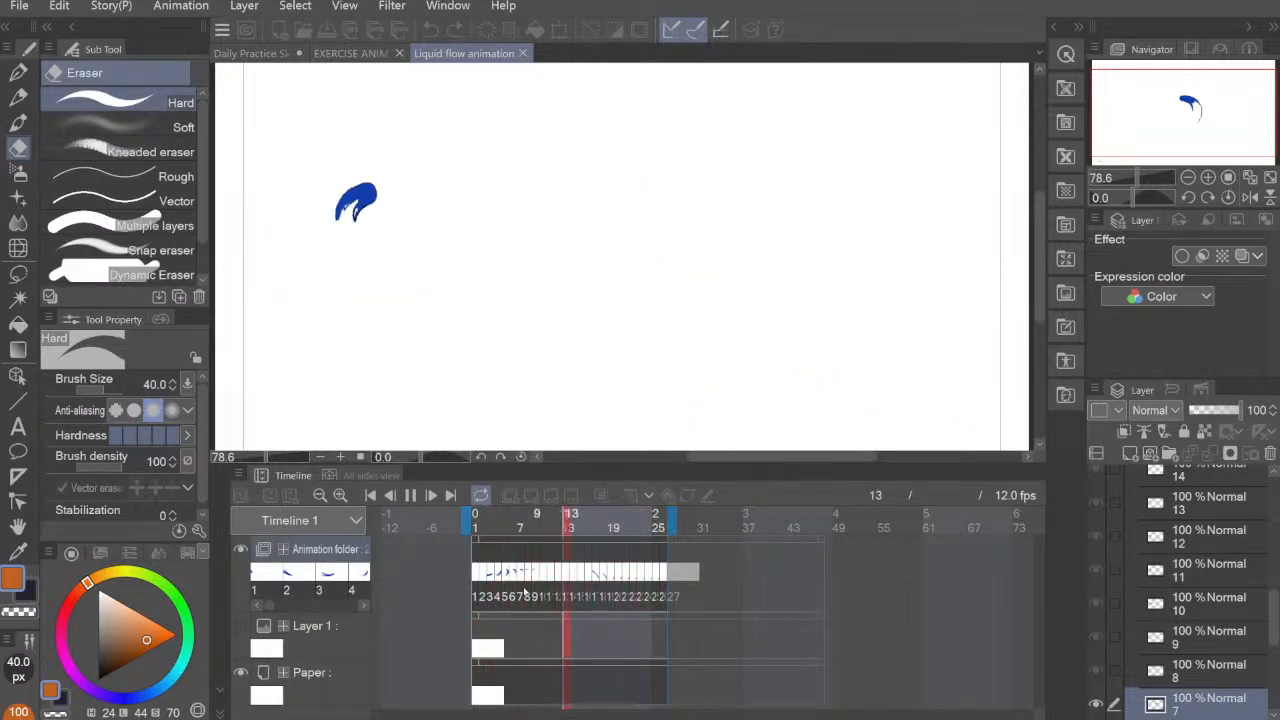
left_click(504, 576)
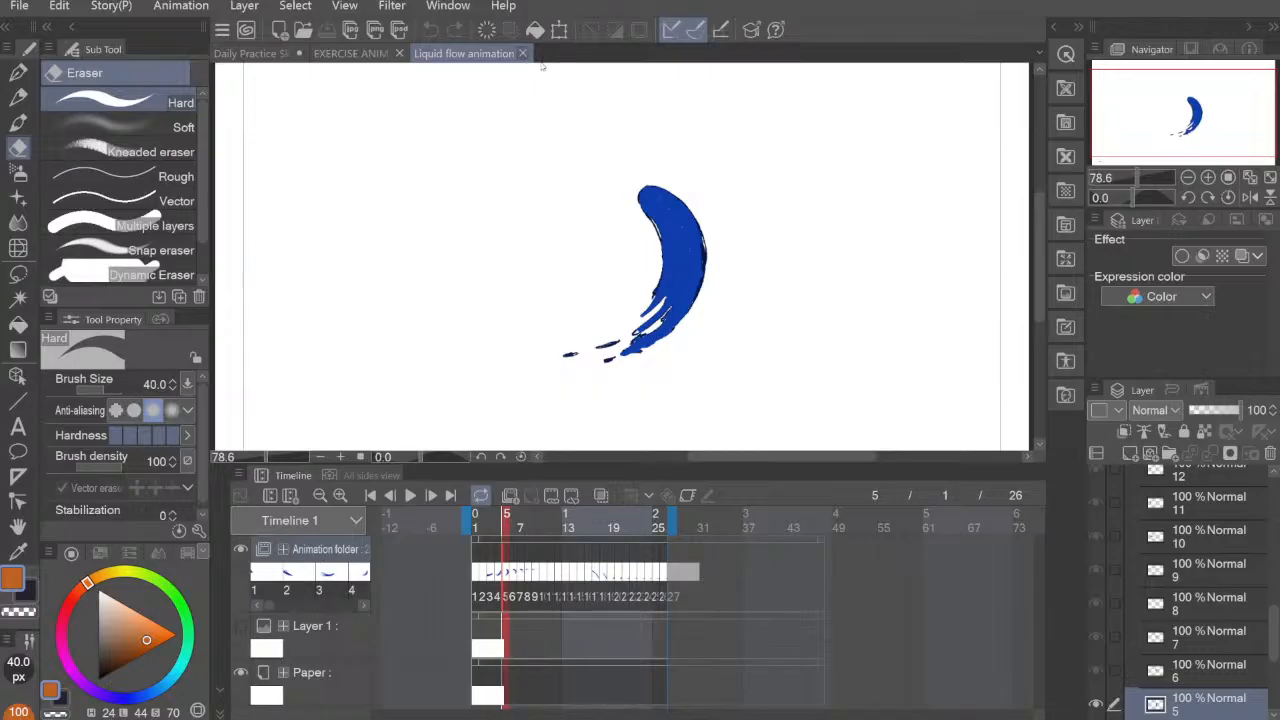
Step: Close the Liquid flow and EXERCISE ANIMATION documents and collapse the timeline, leaving Daily Practice Sketches open
left_click(522, 53)
left_click(428, 53)
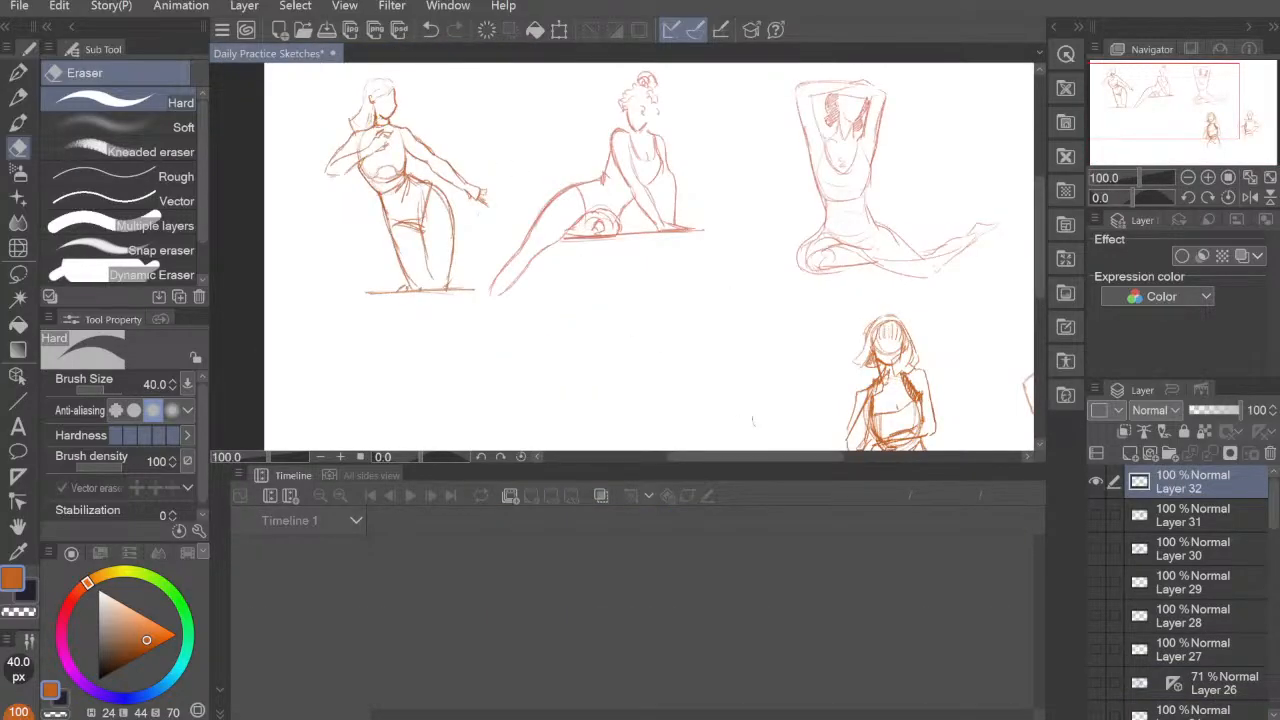
left_click(221, 690)
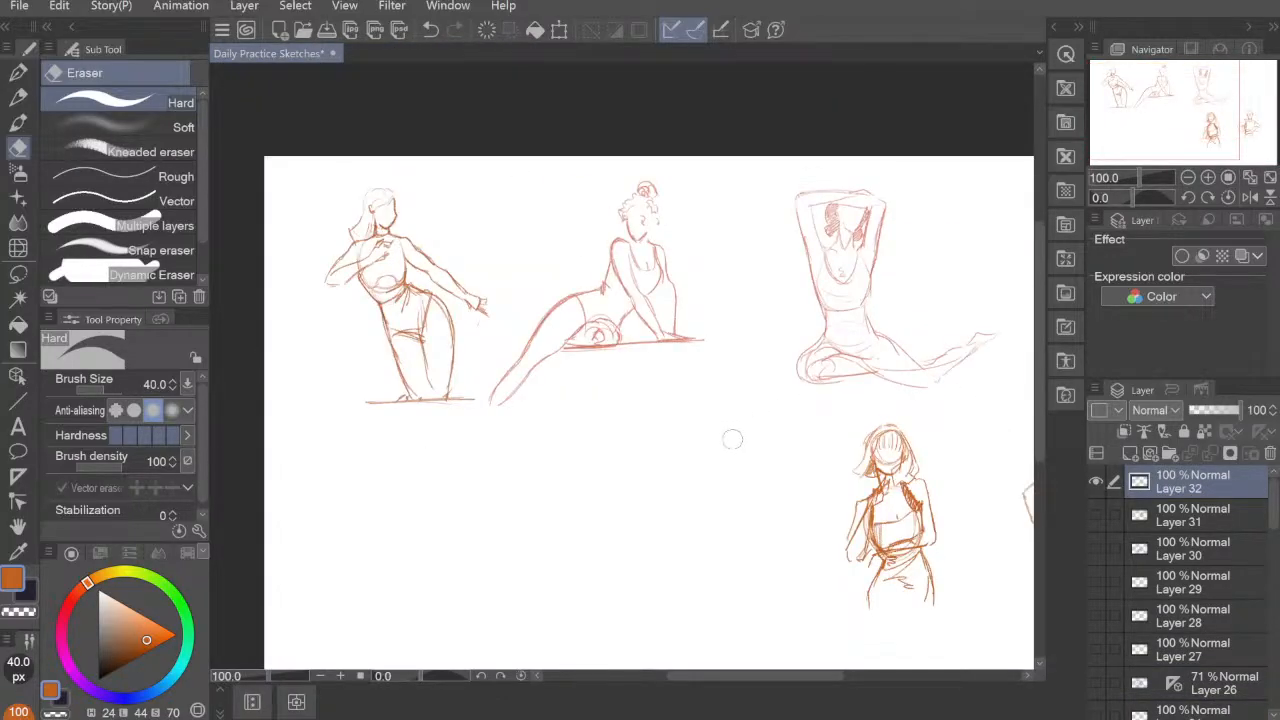
Step: Set up the 鉛筆R sketch pencil at brush size 5 over the empty area below the existing figures
scroll(737, 443, "up", 2)
mouse_move(714, 531)
left_mouse_down()
mouse_move(709, 451)
mouse_move(727, 441)
mouse_move(743, 360)
mouse_move(743, 374)
mouse_move(647, 369)
mouse_move(666, 374)
mouse_move(666, 357)
left_mouse_up()
key("p")
mouse_move(629, 246)
left_mouse_down()
mouse_move(588, 306)
mouse_move(706, 326)
mouse_move(746, 382)
left_mouse_up()
key("ctrl+z")
key("bracketleft")
key("bracketleft")
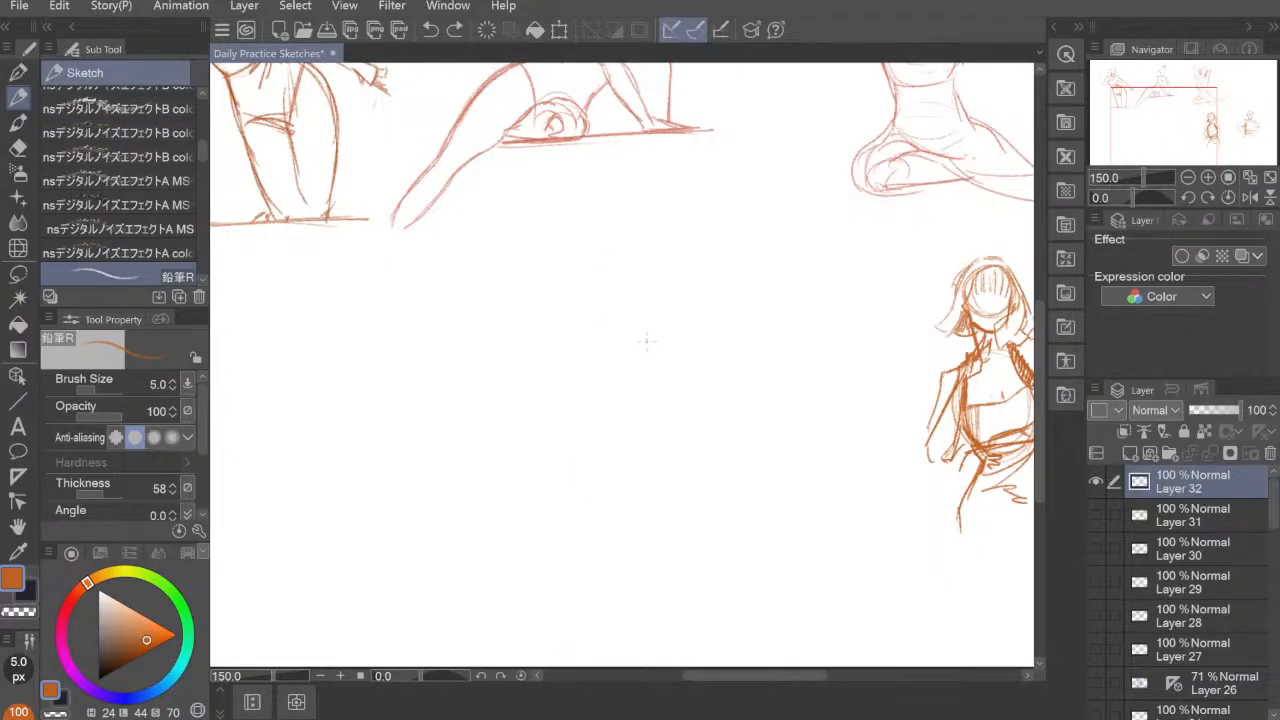
Step: Sketch a small sphere with a curved contour line in the empty area below the reclining figure
mouse_move(650, 322)
left_mouse_down()
mouse_move(658, 390)
mouse_move(709, 429)
left_mouse_up()
key("ctrl+z")
left_click(498, 410)
left_click_drag(543, 283, 509, 322)
mouse_move(508, 302)
left_mouse_down()
mouse_move(563, 297)
mouse_move(542, 285)
mouse_move(550, 337)
mouse_move(557, 290)
mouse_move(524, 337)
mouse_move(544, 337)
mouse_move(538, 288)
mouse_move(506, 319)
mouse_move(555, 298)
mouse_move(524, 280)
mouse_move(551, 338)
left_mouse_up()
mouse_move(535, 278)
left_mouse_down()
mouse_move(549, 341)
mouse_move(515, 301)
mouse_move(515, 330)
mouse_move(567, 305)
mouse_move(524, 332)
left_mouse_up()
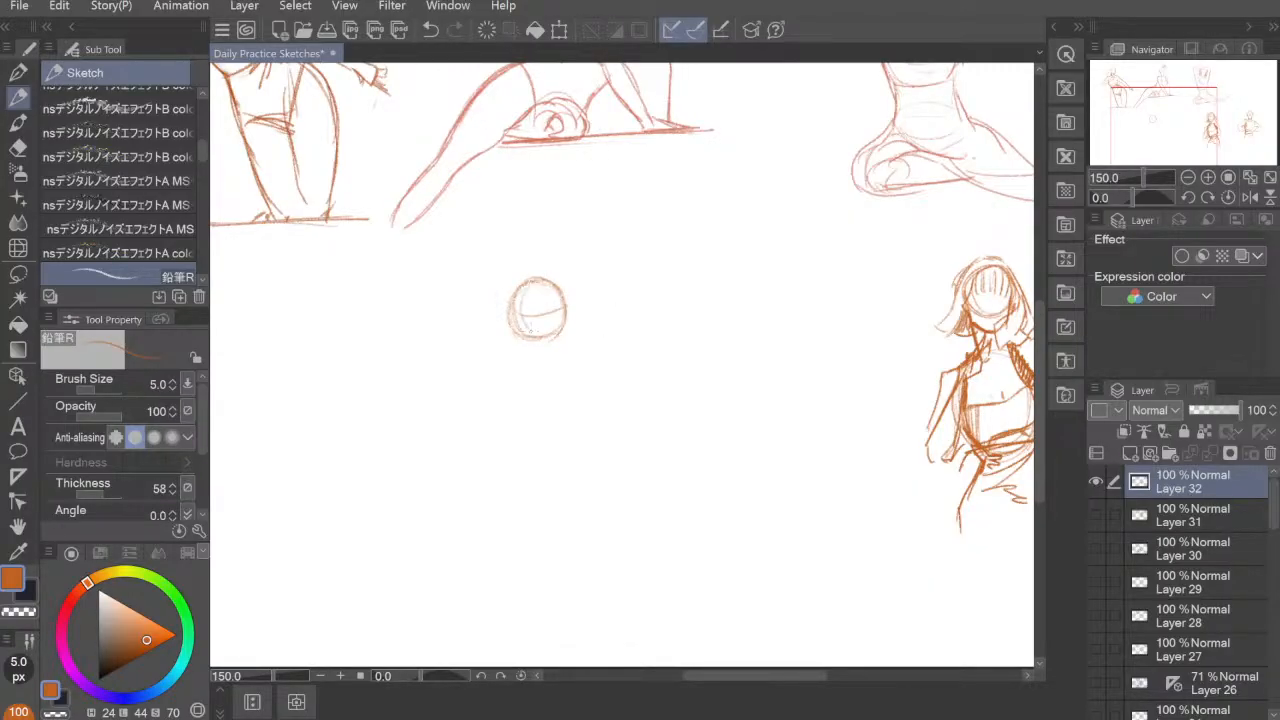
Step: Sketch a box in perspective beside the sphere, redrawing its first lines
mouse_move(602, 278)
left_mouse_down()
mouse_move(632, 268)
mouse_move(593, 318)
mouse_move(602, 336)
mouse_move(622, 268)
mouse_move(625, 316)
mouse_move(660, 328)
mouse_move(663, 310)
mouse_move(664, 334)
left_mouse_up()
key("ctrl+z")
key("ctrl+z")
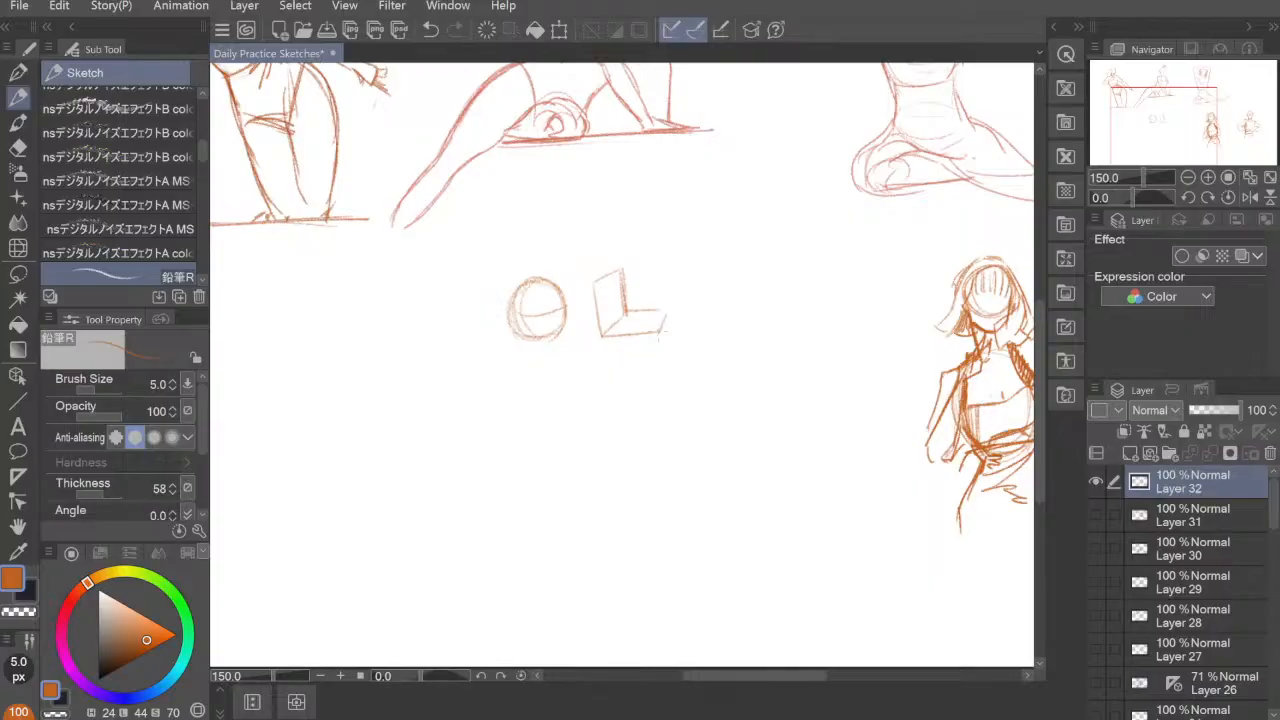
mouse_move(622, 268)
left_mouse_down()
mouse_move(670, 266)
mouse_move(668, 318)
mouse_move(668, 304)
left_mouse_up()
mouse_move(604, 334)
left_mouse_down()
mouse_move(652, 300)
mouse_move(662, 330)
mouse_move(634, 303)
mouse_move(630, 259)
mouse_move(601, 340)
left_mouse_up()
mouse_move(618, 268)
left_mouse_down()
mouse_move(666, 262)
mouse_move(671, 318)
mouse_move(673, 304)
left_mouse_up()
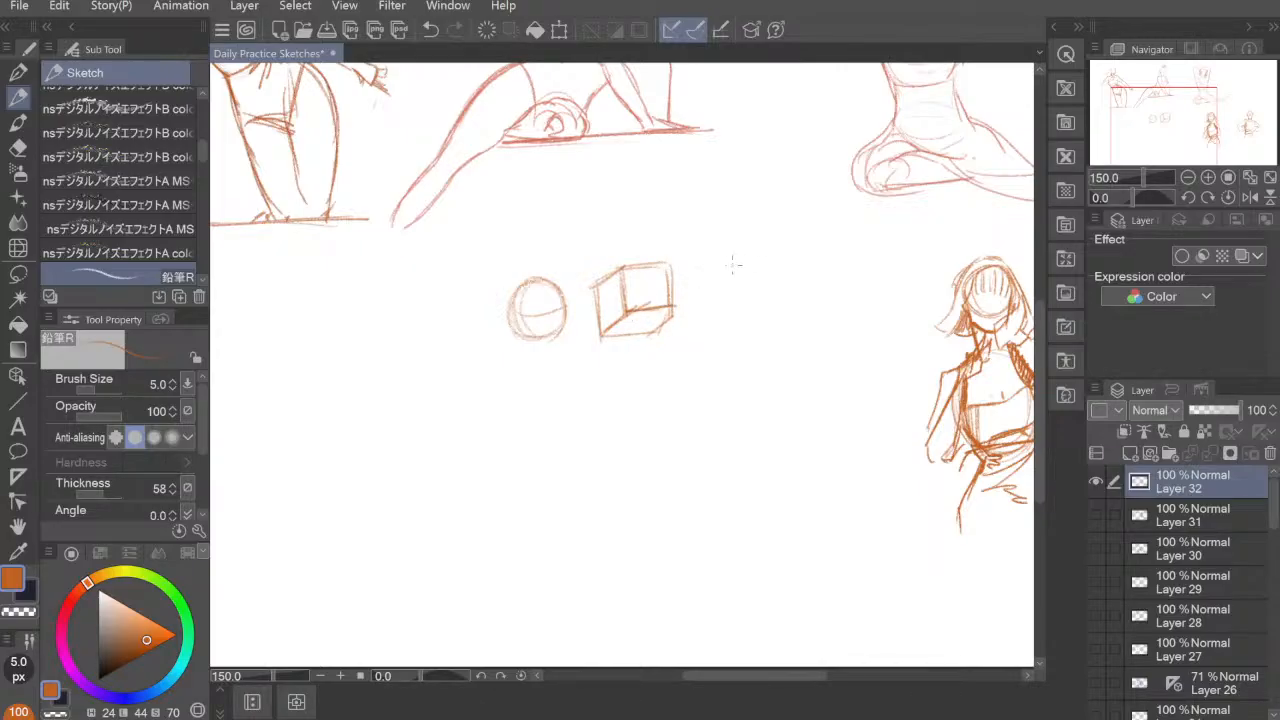
Step: Sketch a bent cylinder and a triangular shape beside the box
mouse_move(720, 258)
left_mouse_down()
mouse_move(743, 238)
mouse_move(707, 258)
mouse_move(763, 268)
mouse_move(756, 312)
left_mouse_up()
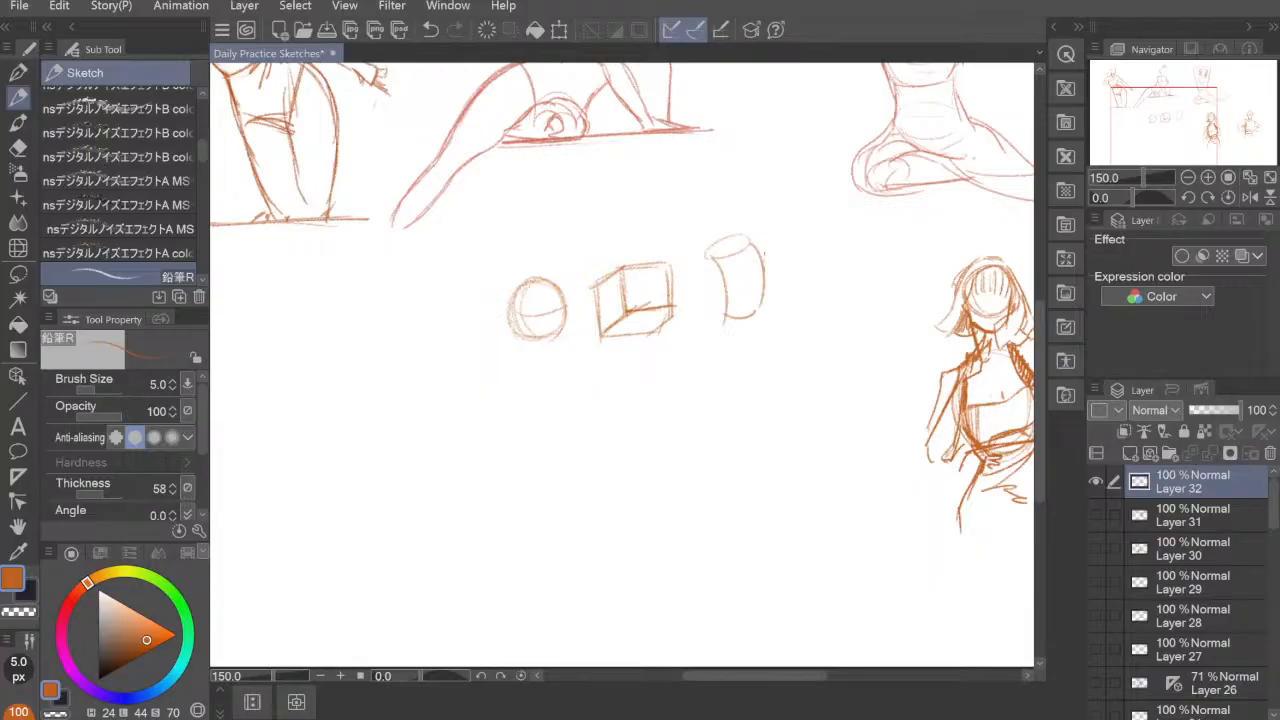
mouse_move(752, 246)
left_mouse_down()
mouse_move(762, 316)
mouse_move(855, 249)
mouse_move(849, 320)
left_mouse_up()
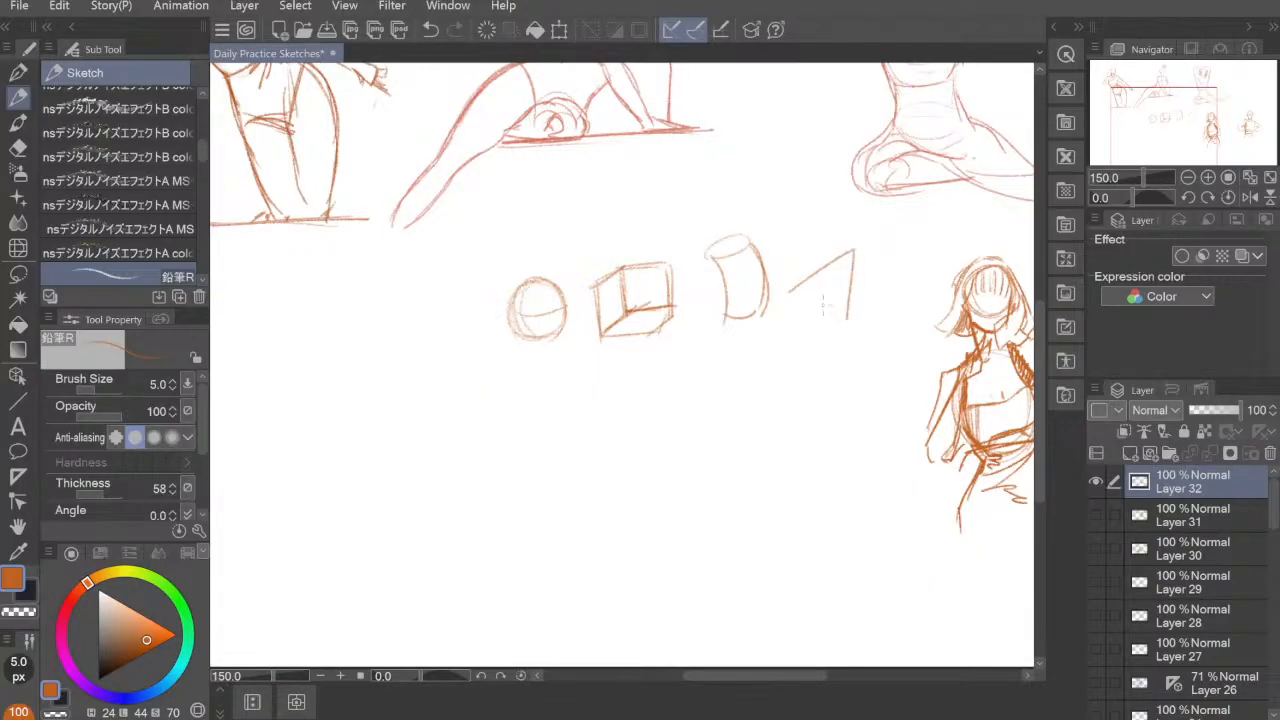
mouse_move(790, 290)
left_mouse_down()
mouse_move(820, 323)
mouse_move(848, 319)
mouse_move(840, 326)
left_mouse_up()
Step: Erase the whole row of practice shapes below the reclining figure
key("e")
mouse_move(848, 248)
left_mouse_down()
mouse_move(849, 283)
mouse_move(840, 324)
left_mouse_up()
mouse_move(858, 275)
left_mouse_down()
mouse_move(782, 328)
mouse_move(755, 282)
mouse_move(749, 295)
mouse_move(709, 278)
mouse_move(722, 260)
mouse_move(707, 238)
mouse_move(668, 270)
mouse_move(602, 292)
mouse_move(626, 297)
mouse_move(630, 322)
mouse_move(554, 350)
mouse_move(550, 312)
mouse_move(512, 298)
left_mouse_up()
Step: Sketch a new figure's head in pencil as a circle with a tapered jaw and chin in the cleared area
left_click(18, 97)
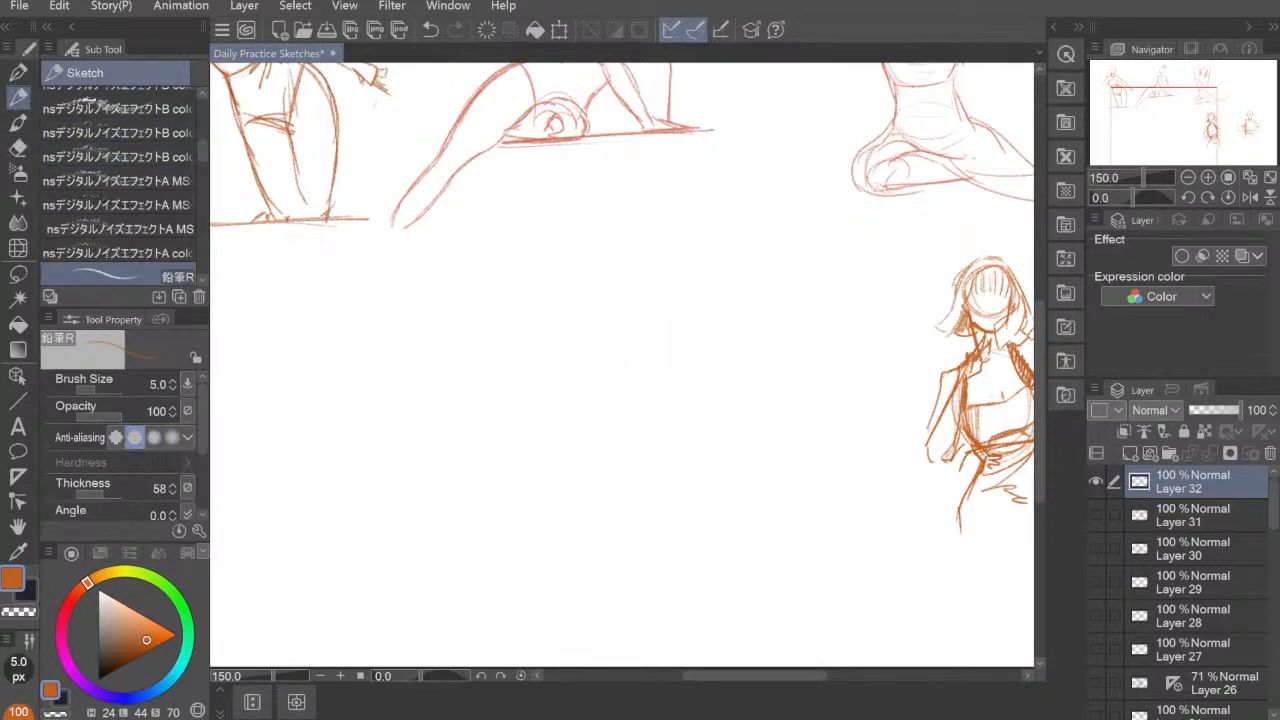
left_click_drag(606, 342, 572, 556)
key("ctrl+z")
left_click_drag(555, 298, 572, 345)
mouse_move(563, 282)
left_mouse_down()
mouse_move(604, 286)
mouse_move(551, 304)
mouse_move(556, 292)
mouse_move(578, 361)
left_mouse_up()
left_click_drag(612, 316, 600, 360)
left_click_drag(556, 322, 595, 368)
mouse_move(614, 316)
left_mouse_down()
mouse_move(590, 368)
mouse_move(601, 356)
left_mouse_up()
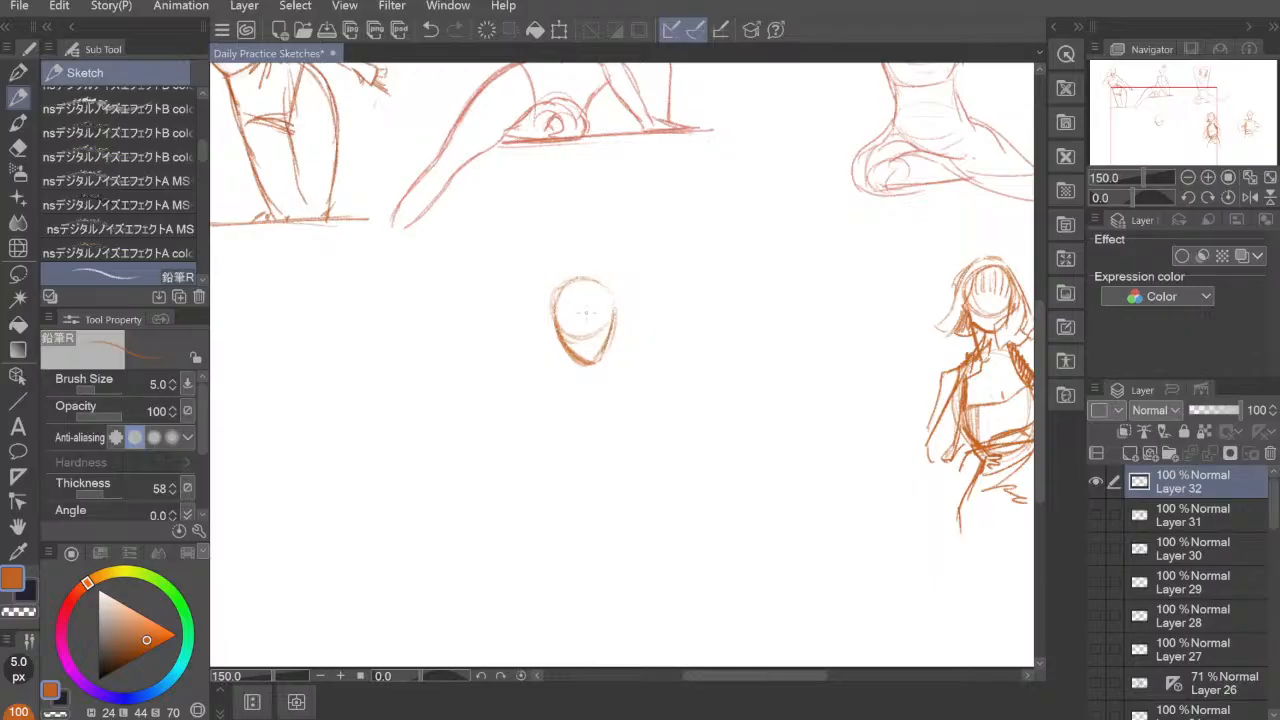
Step: Draw the hairline and hair falling along both sides of the head, and strengthen the jaw
mouse_move(568, 292)
left_mouse_down()
mouse_move(620, 280)
mouse_move(578, 288)
mouse_move(573, 270)
mouse_move(624, 297)
mouse_move(588, 273)
mouse_move(610, 290)
mouse_move(590, 321)
left_mouse_up()
mouse_move(596, 284)
left_mouse_down()
mouse_move(593, 318)
mouse_move(608, 288)
mouse_move(596, 265)
mouse_move(623, 288)
mouse_move(618, 338)
left_mouse_up()
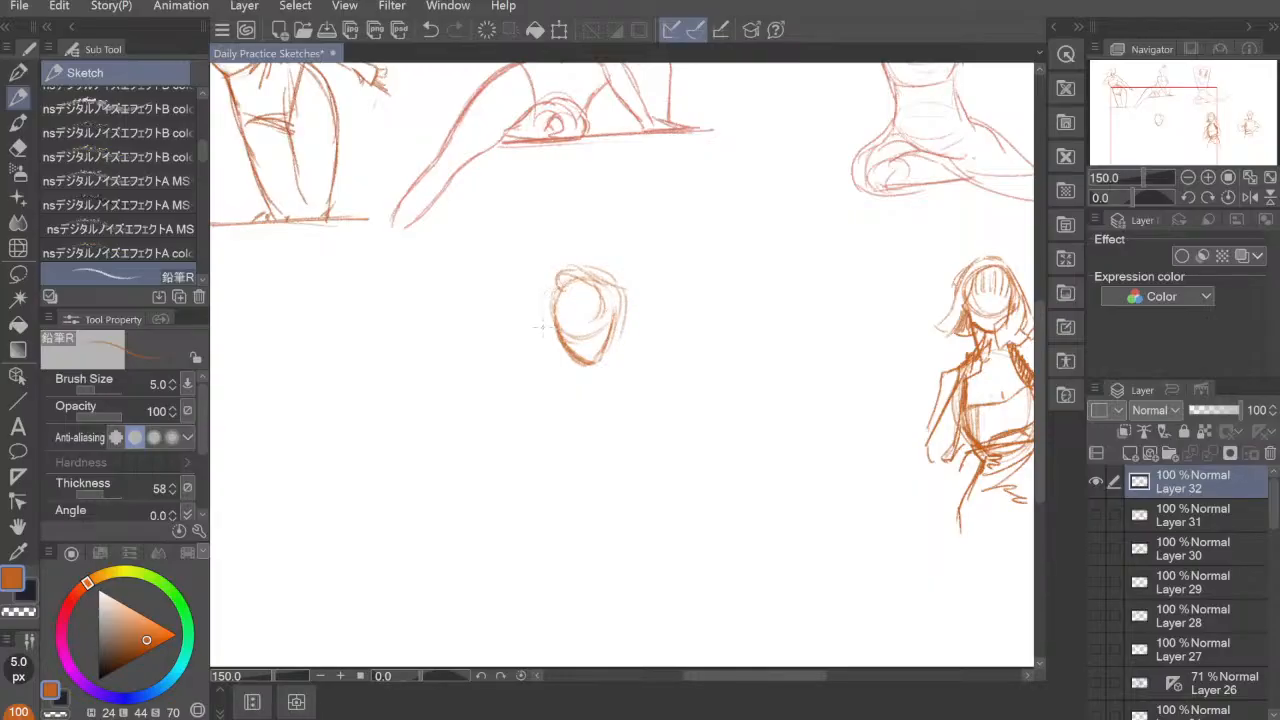
mouse_move(548, 298)
left_mouse_down()
mouse_move(542, 350)
mouse_move(562, 364)
left_mouse_up()
left_click_drag(622, 336, 636, 356)
mouse_move(554, 322)
left_mouse_down()
mouse_move(548, 346)
mouse_move(612, 344)
left_mouse_up()
left_click_drag(620, 320, 614, 334)
Step: Draw an octagon from straight strokes above and right of the head, redoing stray segments and thickening its outline
mouse_move(719, 238)
left_mouse_down()
mouse_move(740, 206)
mouse_move(715, 252)
mouse_move(754, 196)
mouse_move(787, 212)
mouse_move(772, 208)
mouse_move(808, 248)
left_mouse_up()
key("ctrl+z")
key("ctrl+z")
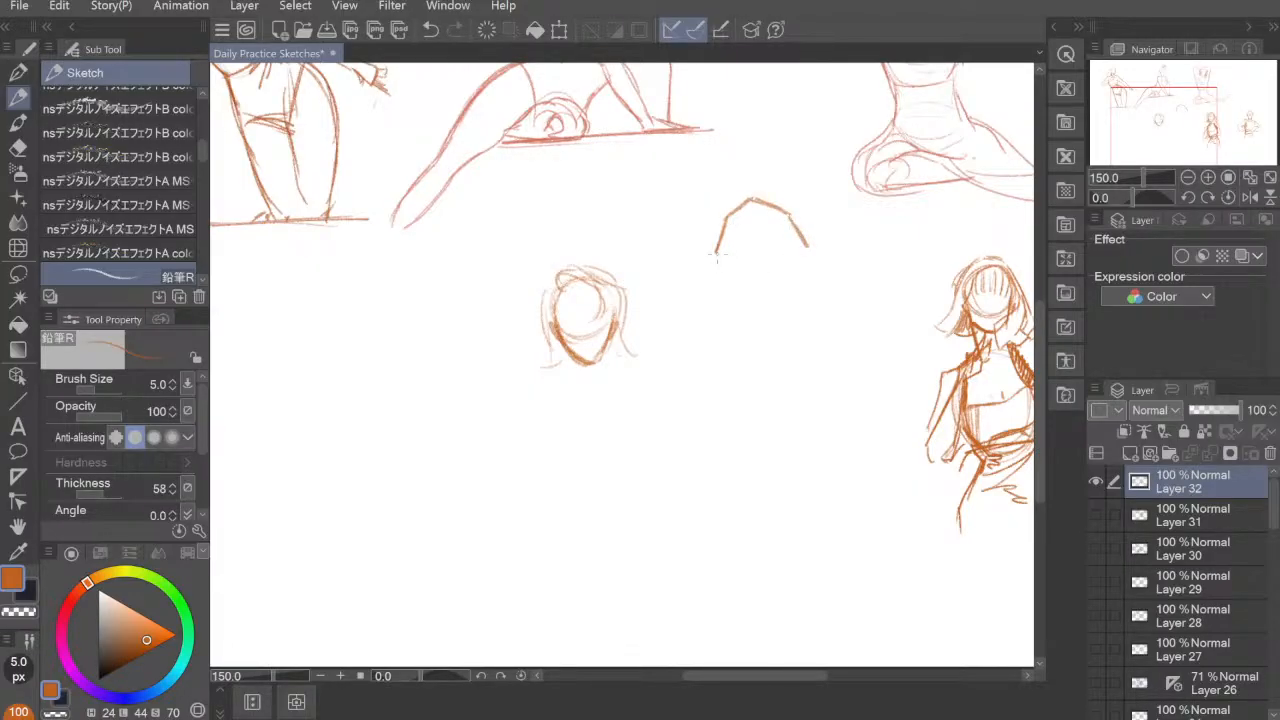
left_click_drag(716, 256, 744, 285)
left_click_drag(804, 248, 789, 285)
key("ctrl+z")
key("ctrl+z")
left_click_drag(718, 258, 743, 283)
left_click_drag(806, 244, 775, 292)
mouse_move(716, 258)
left_mouse_down()
mouse_move(742, 290)
mouse_move(781, 293)
mouse_move(796, 276)
left_mouse_up()
mouse_move(790, 214)
left_mouse_down()
mouse_move(806, 252)
mouse_move(752, 200)
mouse_move(726, 214)
mouse_move(716, 254)
mouse_move(741, 207)
mouse_move(792, 216)
mouse_move(806, 246)
mouse_move(776, 295)
left_mouse_up()
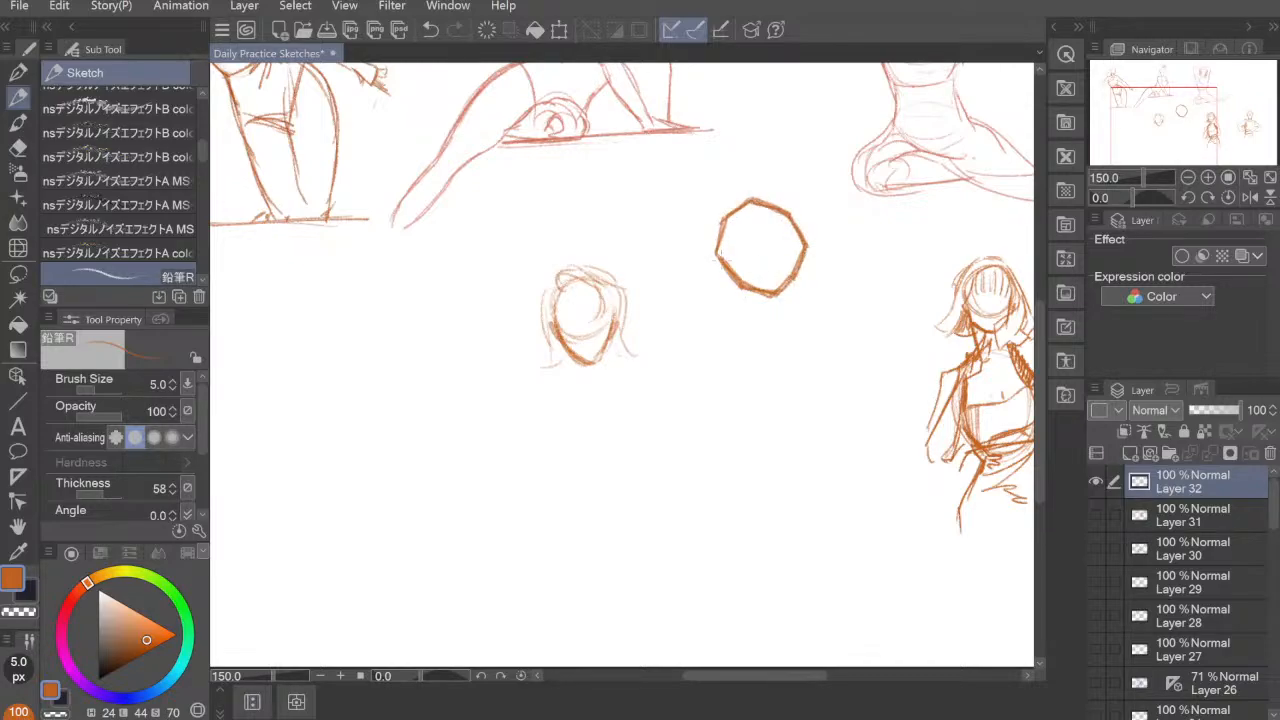
left_click_drag(716, 260, 740, 284)
left_click_drag(728, 220, 715, 258)
Step: Sketch the neck, the shoulder and an arm folded across the chest, ending in a small hand
mouse_move(572, 362)
left_mouse_down()
mouse_move(574, 391)
mouse_move(610, 388)
mouse_move(513, 395)
mouse_move(510, 412)
mouse_move(507, 402)
mouse_move(546, 478)
left_mouse_up()
mouse_move(505, 404)
left_mouse_down()
mouse_move(572, 506)
mouse_move(684, 412)
left_mouse_up()
left_click_drag(576, 470, 656, 425)
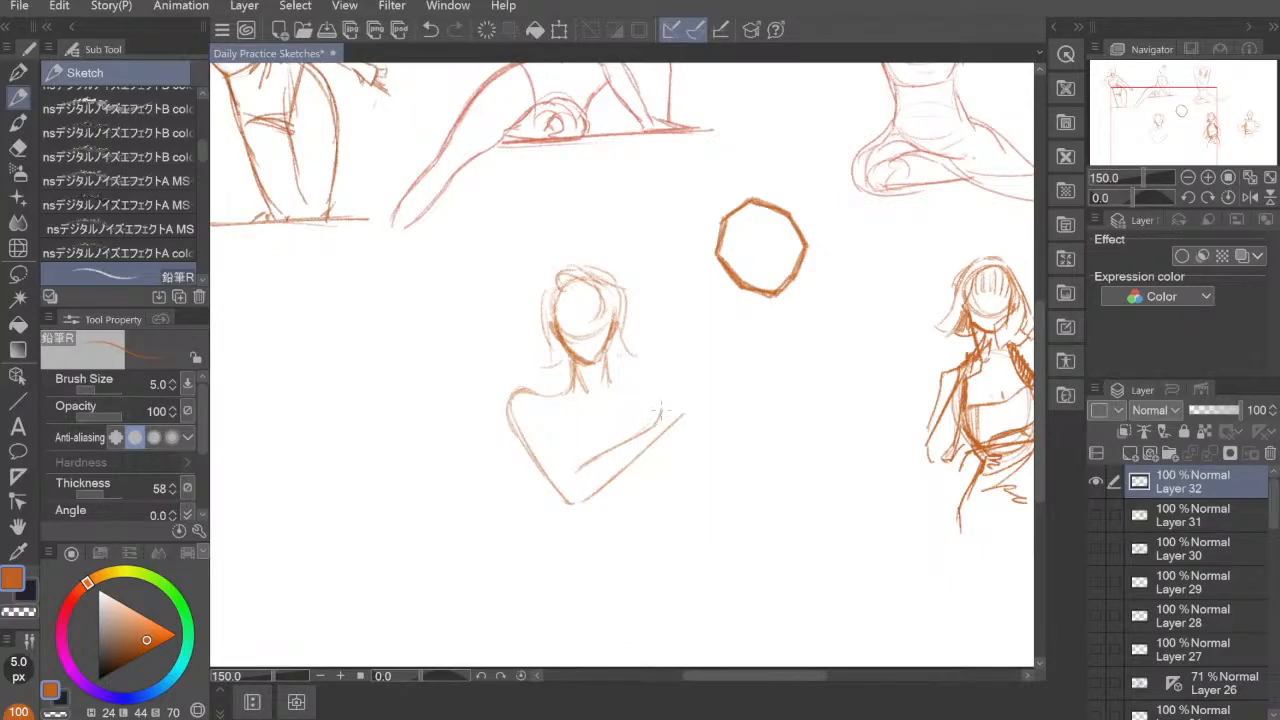
mouse_move(666, 396)
left_mouse_down()
mouse_move(673, 383)
mouse_move(685, 407)
mouse_move(661, 403)
mouse_move(700, 362)
mouse_move(687, 378)
mouse_move(704, 397)
mouse_move(692, 405)
left_mouse_up()
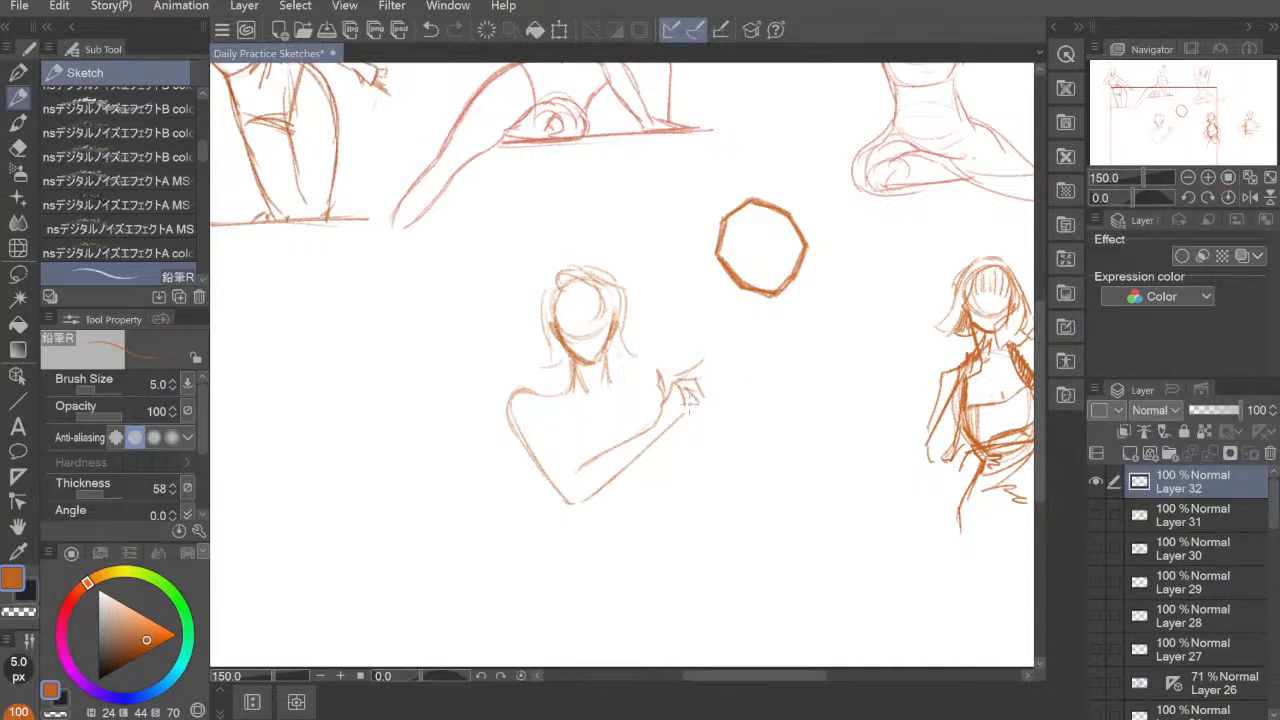
Step: Draw the curved neckline and the second shoulder line, undoing the stray strokes beside the head
mouse_move(568, 396)
left_mouse_down()
mouse_move(572, 414)
mouse_move(600, 412)
left_mouse_up()
mouse_move(611, 375)
left_mouse_down()
mouse_move(613, 397)
mouse_move(590, 411)
left_mouse_up()
left_click_drag(566, 390, 590, 412)
mouse_move(614, 388)
left_mouse_down()
mouse_move(574, 414)
mouse_move(636, 390)
left_mouse_up()
left_click_drag(662, 284, 678, 370)
key("ctrl+z")
key("ctrl+z")
key("ctrl+z")
key("ctrl+z")
key("ctrl+y")
key("ctrl+y")
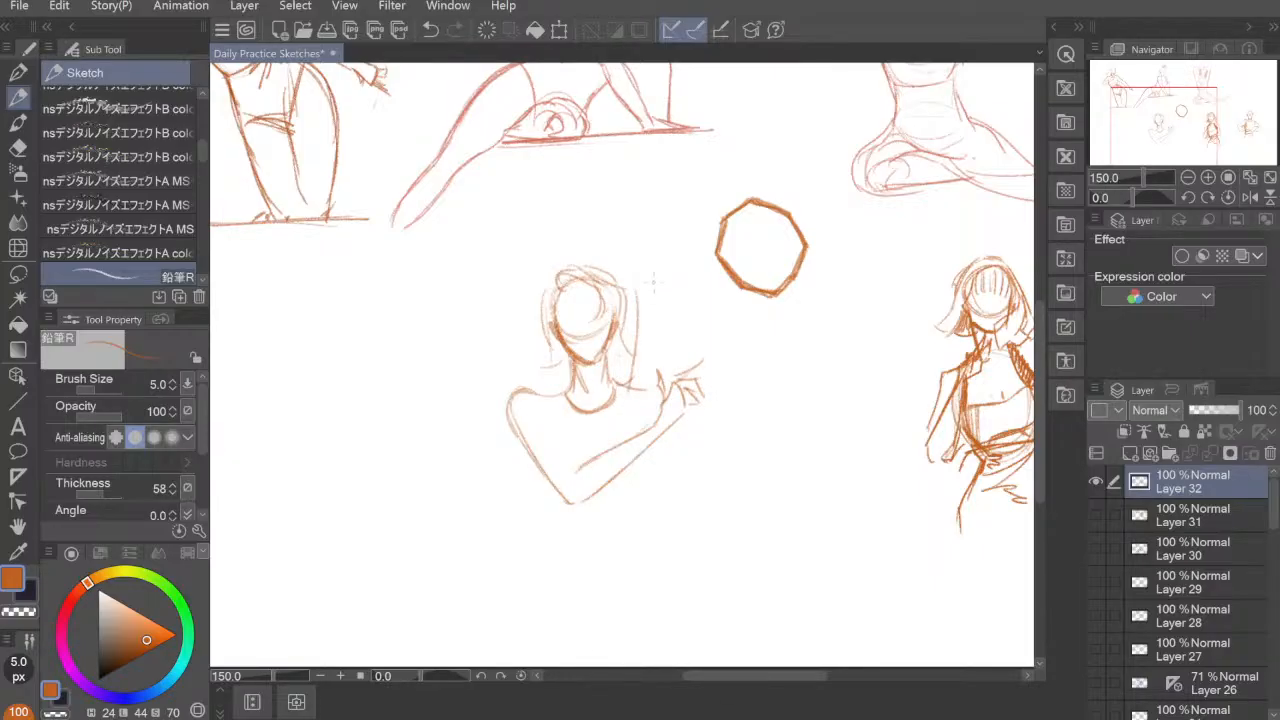
Step: Sketch the second arm raised beside the head, with the forearm bent over it and a small hand
left_click_drag(653, 290, 660, 385)
left_click_drag(662, 332, 661, 362)
left_click_drag(633, 370, 615, 382)
left_click_drag(639, 274, 615, 388)
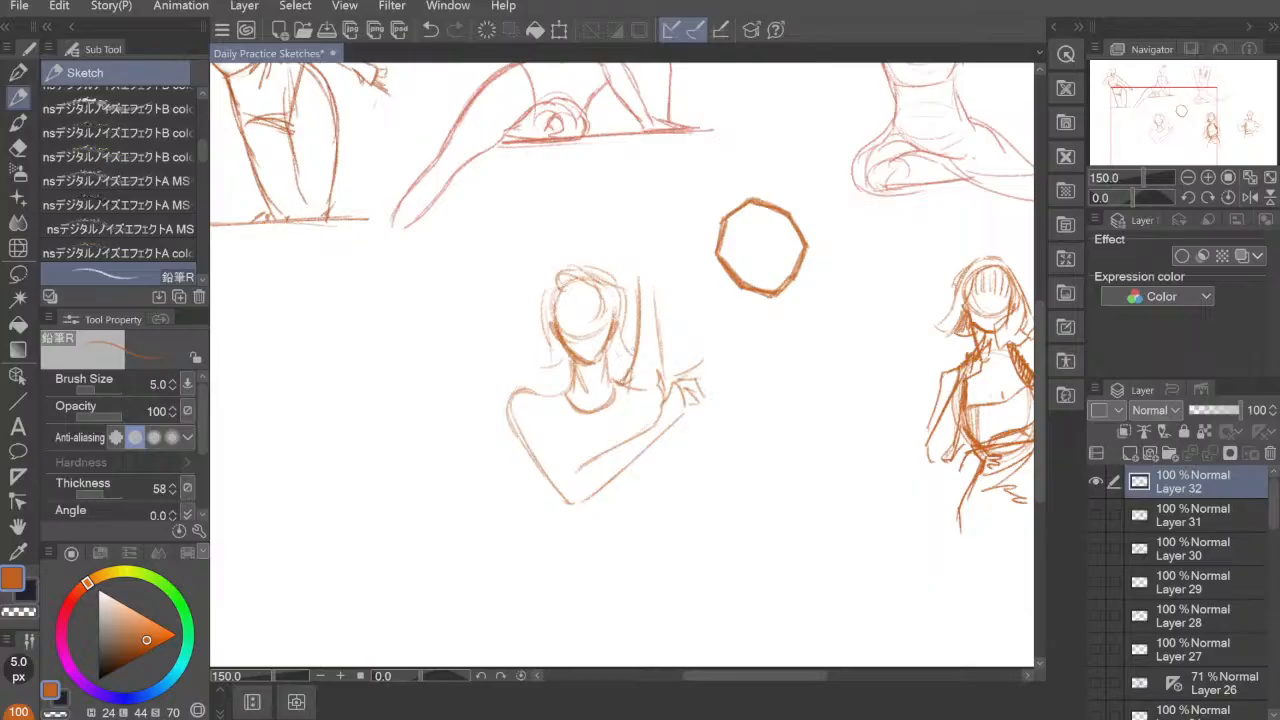
mouse_move(662, 288)
left_mouse_down()
mouse_move(666, 382)
mouse_move(662, 304)
mouse_move(562, 220)
mouse_move(628, 284)
left_mouse_up()
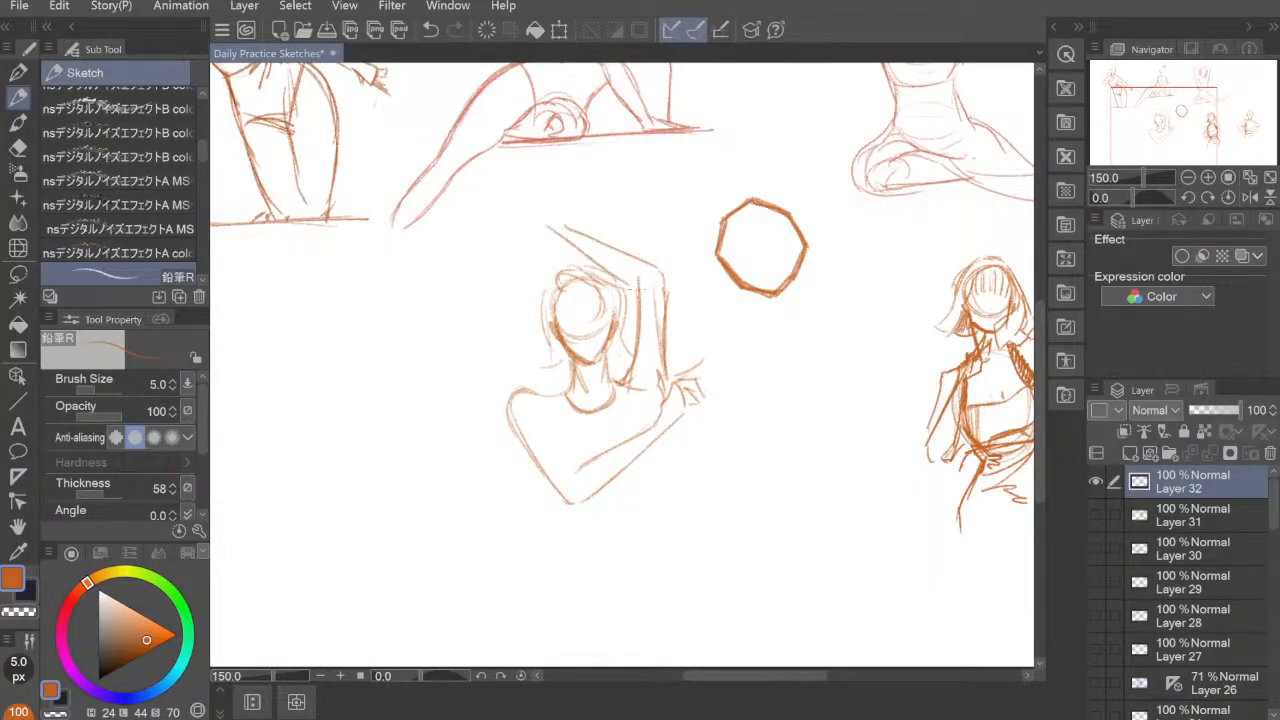
mouse_move(570, 238)
left_mouse_down()
mouse_move(586, 254)
mouse_move(508, 200)
mouse_move(507, 185)
left_mouse_up()
left_click_drag(508, 186, 527, 211)
Step: Sketch the torso as a large oval behind the folded arm
left_click_drag(708, 457, 732, 380)
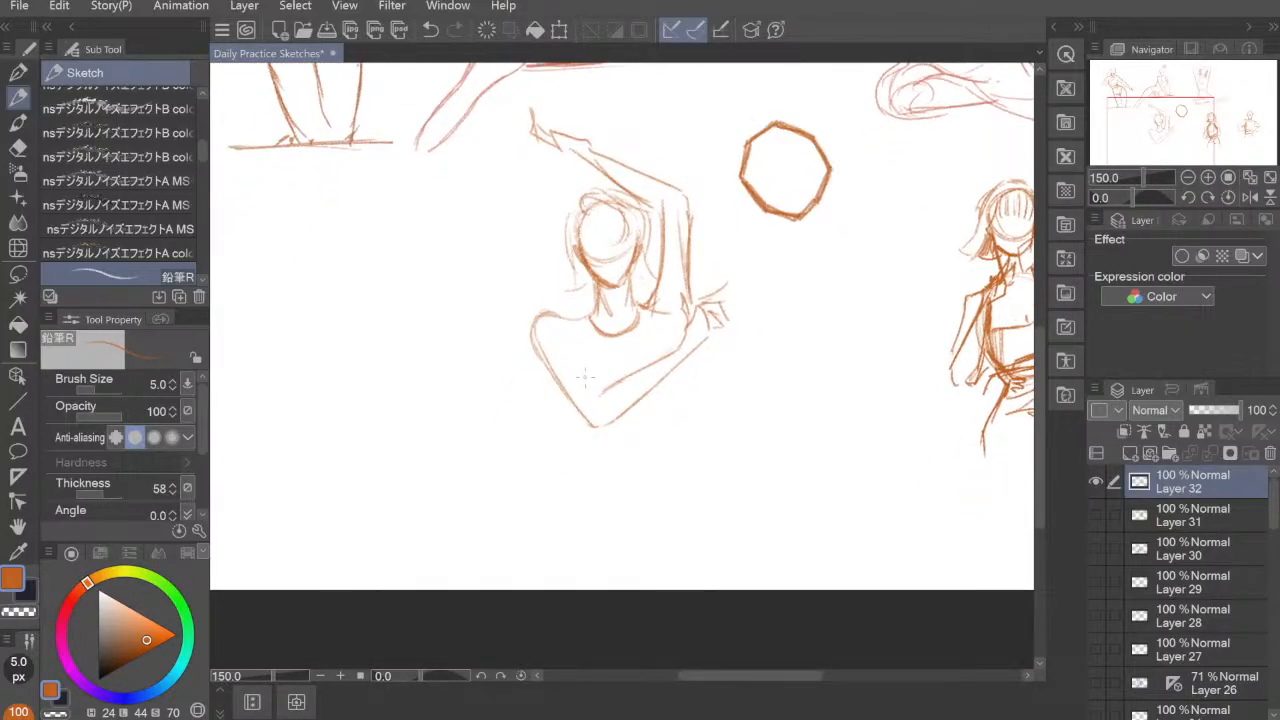
mouse_move(562, 343)
left_mouse_down()
mouse_move(607, 400)
mouse_move(580, 350)
mouse_move(605, 395)
mouse_move(574, 365)
mouse_move(564, 397)
mouse_move(576, 424)
mouse_move(547, 367)
mouse_move(565, 432)
left_mouse_up()
left_click_drag(553, 388, 587, 463)
left_click_drag(670, 372, 668, 449)
left_click_drag(563, 412, 592, 466)
mouse_move(588, 338)
left_mouse_down()
mouse_move(560, 422)
mouse_move(600, 334)
left_mouse_up()
mouse_move(610, 334)
left_mouse_down()
mouse_move(647, 344)
mouse_move(670, 455)
left_mouse_up()
mouse_move(667, 398)
left_mouse_down()
mouse_move(590, 470)
mouse_move(634, 474)
left_mouse_up()
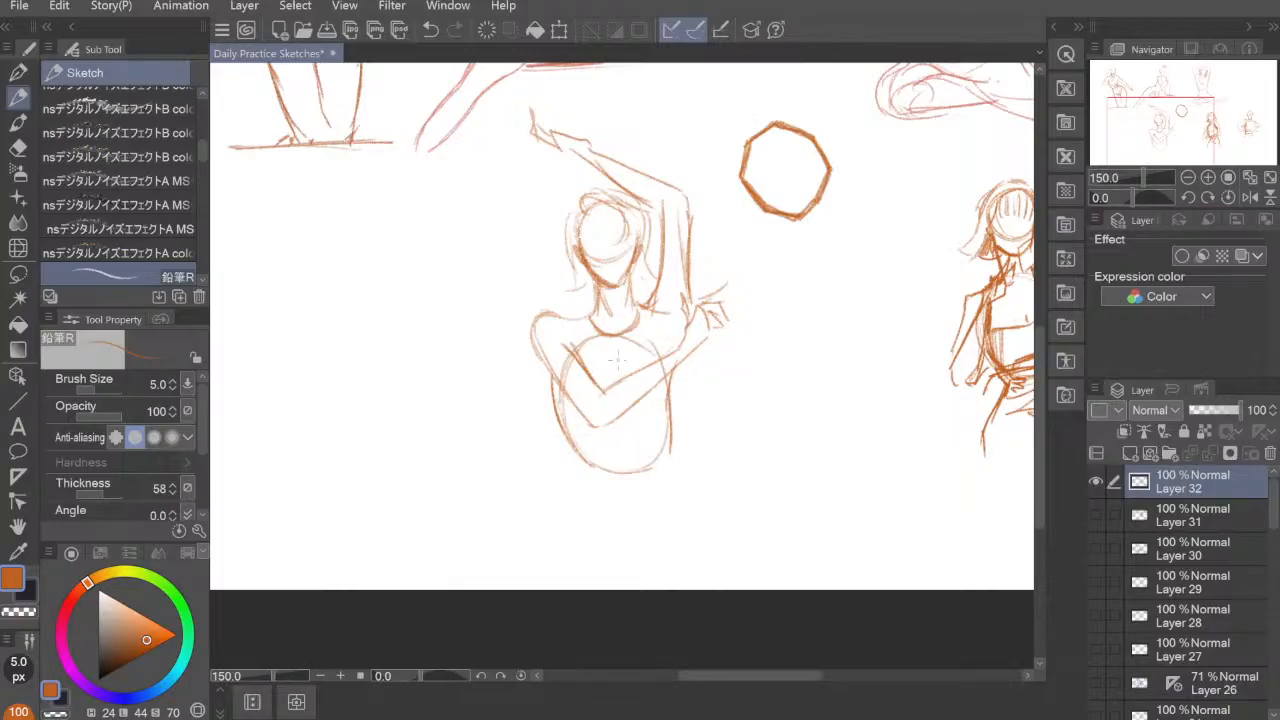
Step: Strengthen the torso's side and draw the waist widening into the hips down to the canvas edge
left_click_drag(678, 362, 669, 451)
left_click_drag(618, 470, 655, 450)
left_click_drag(667, 448, 676, 408)
mouse_move(595, 417)
left_mouse_down()
mouse_move(620, 445)
mouse_move(606, 472)
left_mouse_up()
mouse_move(607, 438)
left_mouse_down()
mouse_move(589, 500)
mouse_move(598, 549)
left_mouse_up()
mouse_move(678, 398)
left_mouse_down()
mouse_move(721, 466)
mouse_move(744, 546)
left_mouse_up()
left_click_drag(727, 486, 739, 536)
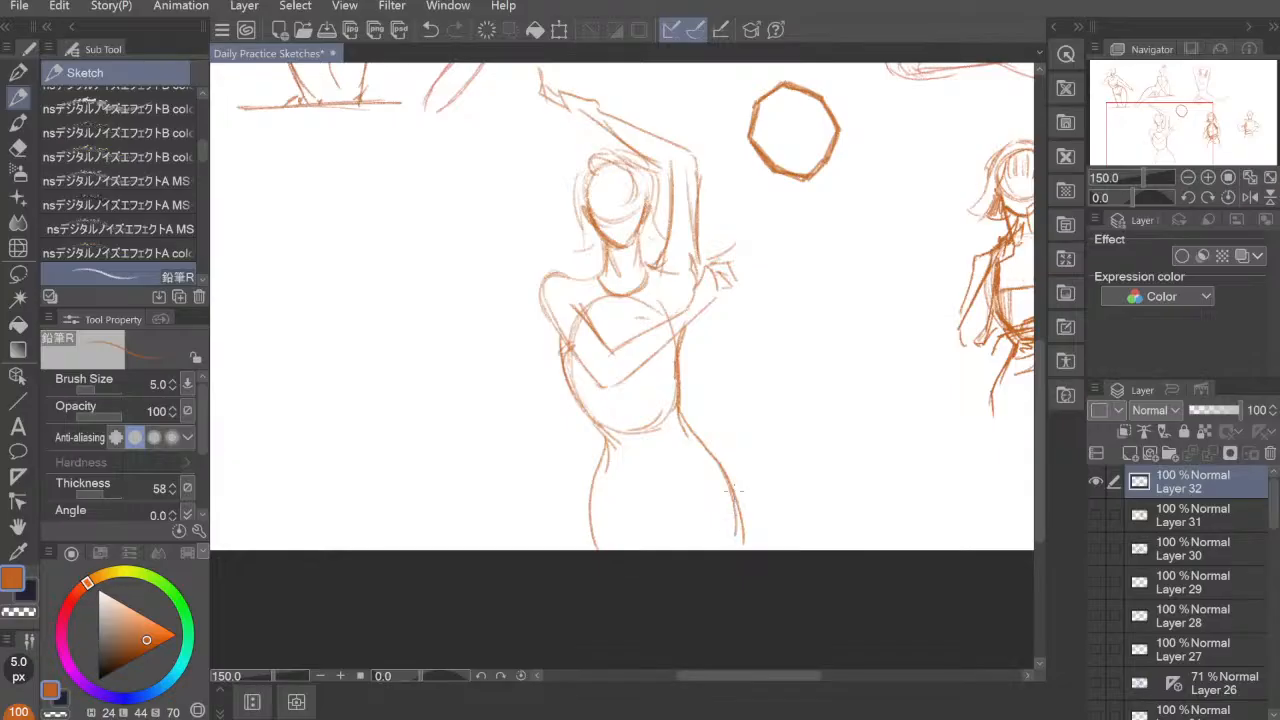
Step: Darken the outlines of the raised upper arm and the folded arm
left_click_drag(757, 465, 749, 477)
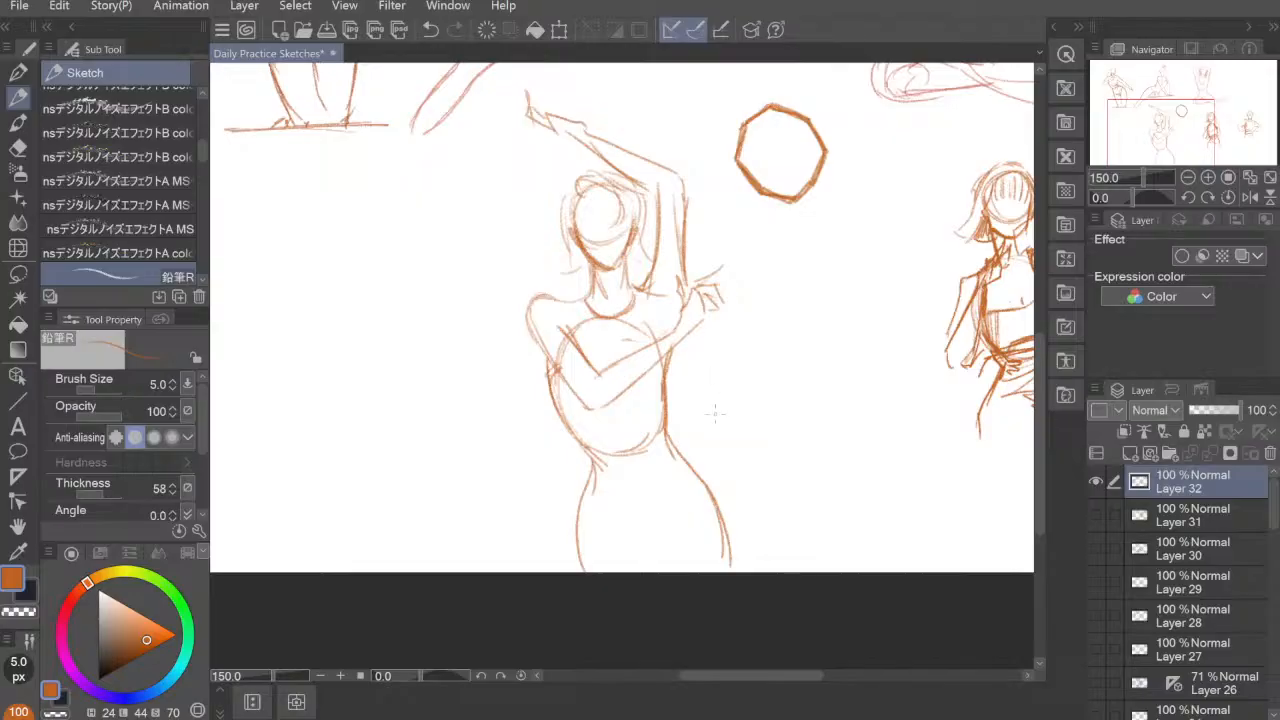
left_click_drag(726, 423, 703, 426)
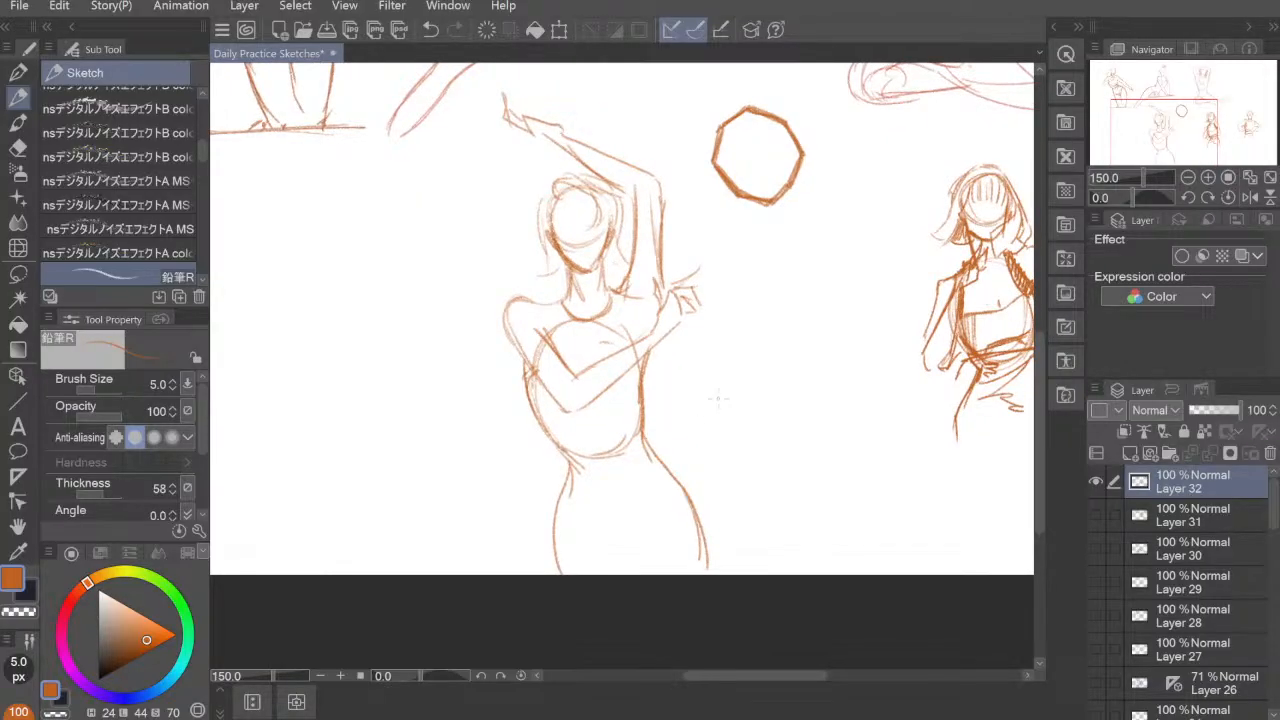
left_click_drag(661, 208, 661, 295)
left_click_drag(659, 248, 656, 292)
left_click_drag(546, 329, 573, 376)
left_click_drag(560, 350, 570, 370)
left_click_drag(508, 320, 545, 399)
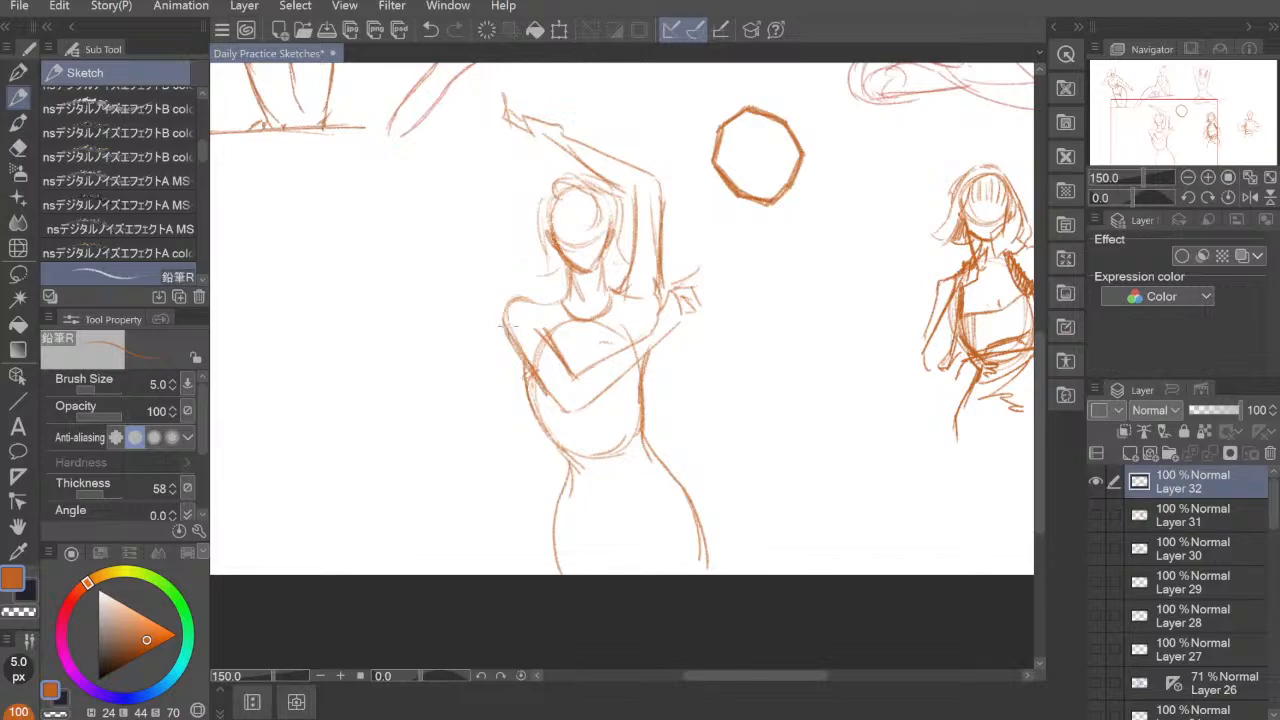
Step: Darken the shoulder lines on both sides of the neck
mouse_move(518, 295)
left_mouse_down()
mouse_move(504, 334)
mouse_move(564, 294)
left_mouse_up()
left_click_drag(528, 304, 572, 300)
left_click_drag(532, 303, 618, 288)
left_click_drag(604, 299, 620, 289)
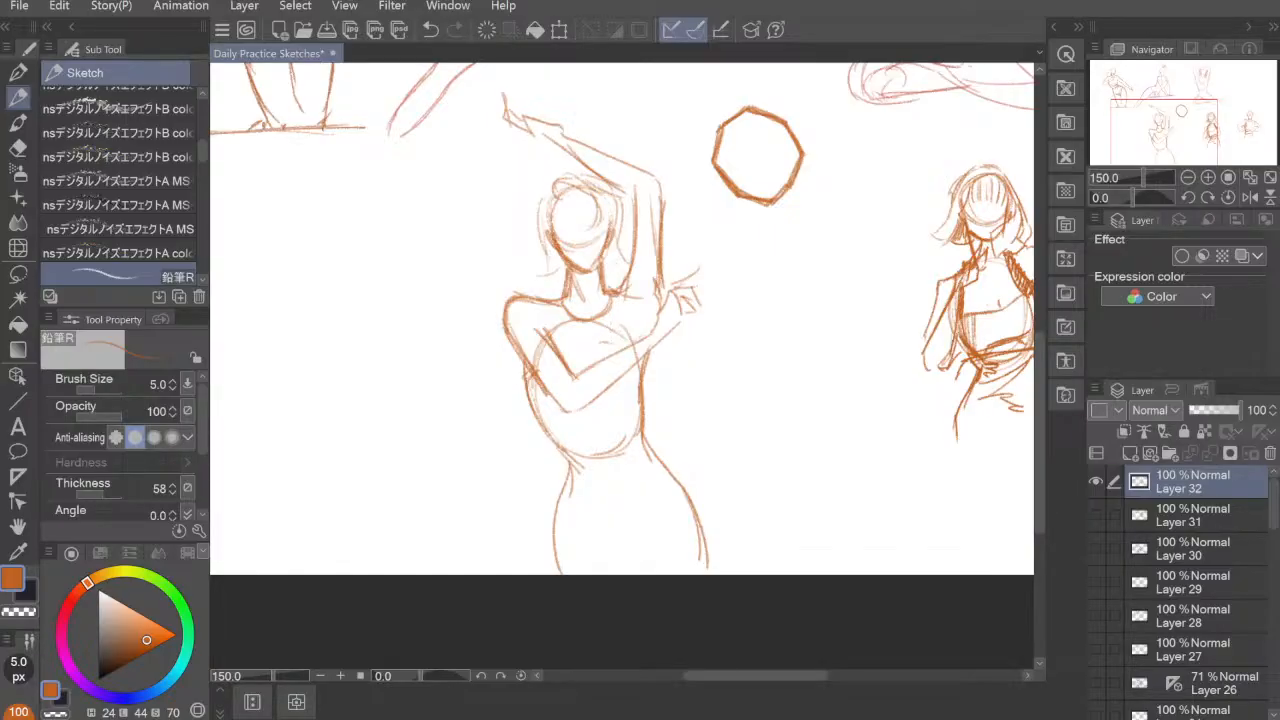
Step: Strengthen the waist and hip contours of the raised-arm figure and mark the V where the thighs meet
mouse_move(530, 388)
left_mouse_down()
mouse_move(578, 458)
mouse_move(555, 532)
left_mouse_up()
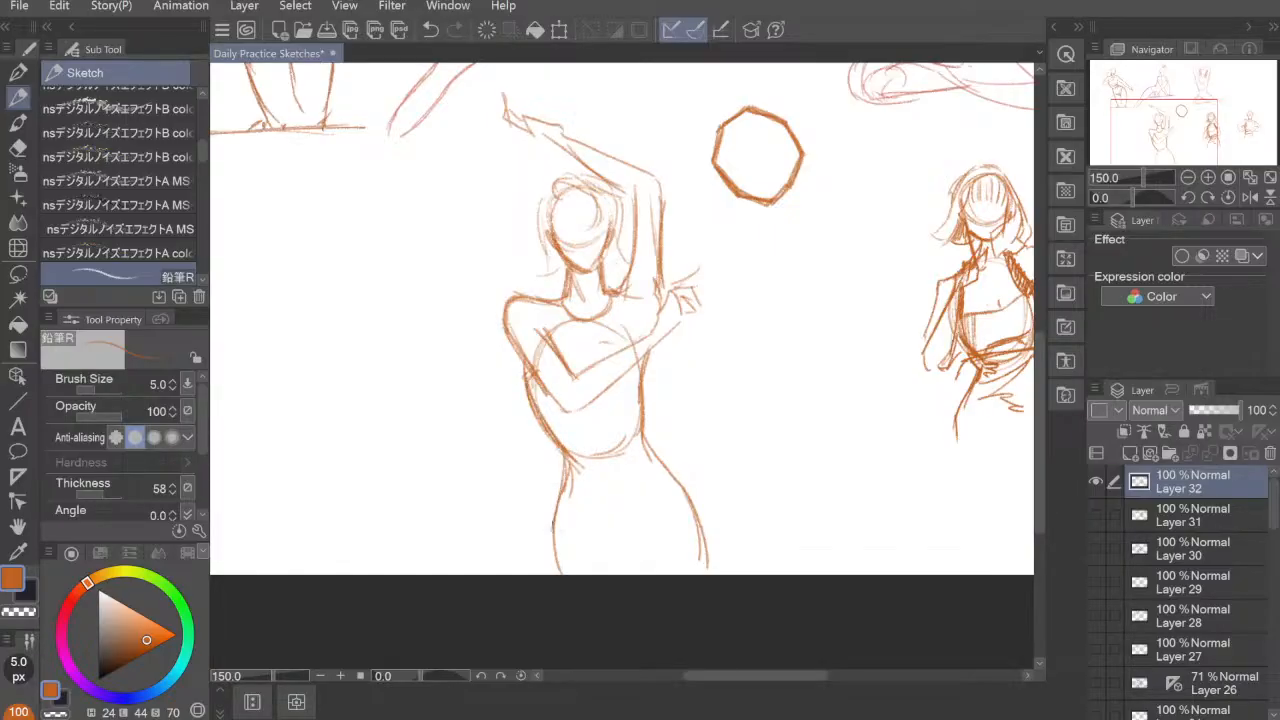
left_click_drag(561, 470, 556, 566)
mouse_move(642, 429)
left_mouse_down()
mouse_move(650, 470)
mouse_move(690, 514)
mouse_move(623, 576)
left_mouse_up()
mouse_move(633, 522)
left_mouse_down()
mouse_move(627, 566)
mouse_move(617, 545)
left_mouse_up()
mouse_move(605, 531)
left_mouse_down()
mouse_move(620, 566)
mouse_move(621, 552)
left_mouse_up()
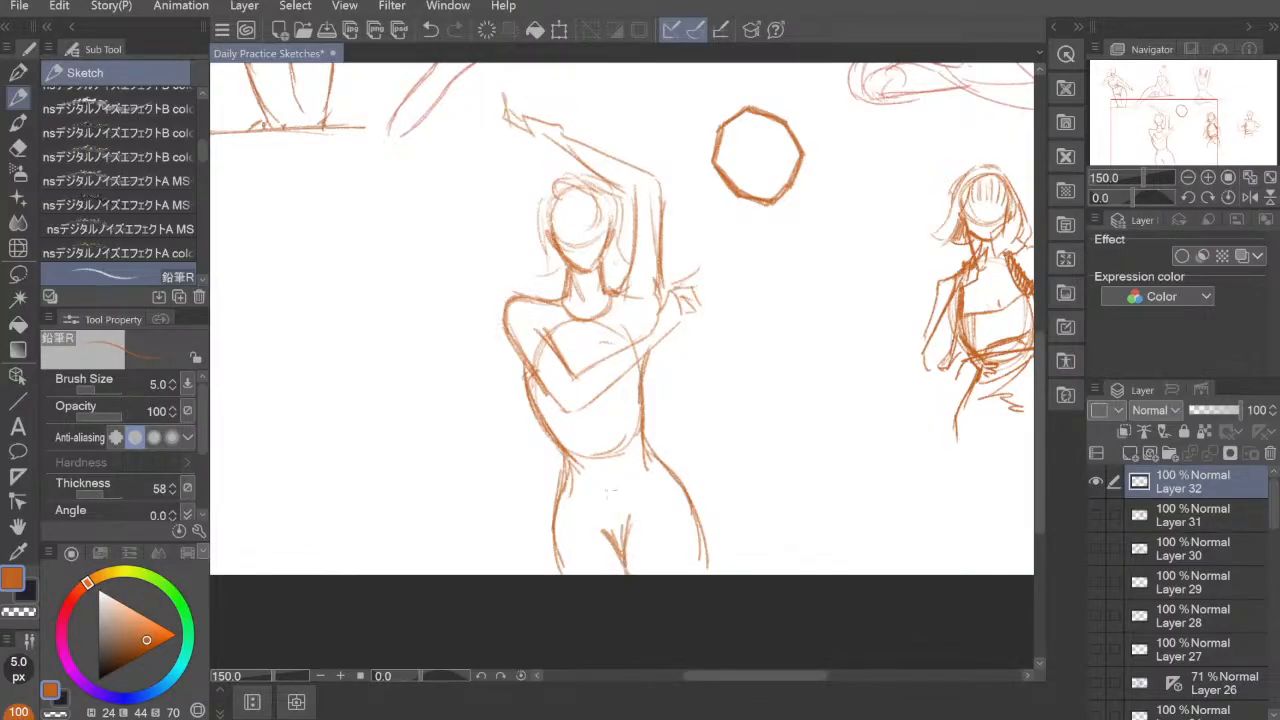
Step: Draw the bodice neckline above the folded arm and a small loop on the torso below it
left_click_drag(546, 385, 534, 412)
mouse_move(548, 374)
left_mouse_down()
mouse_move(537, 402)
mouse_move(577, 346)
mouse_move(629, 343)
mouse_move(638, 424)
left_mouse_up()
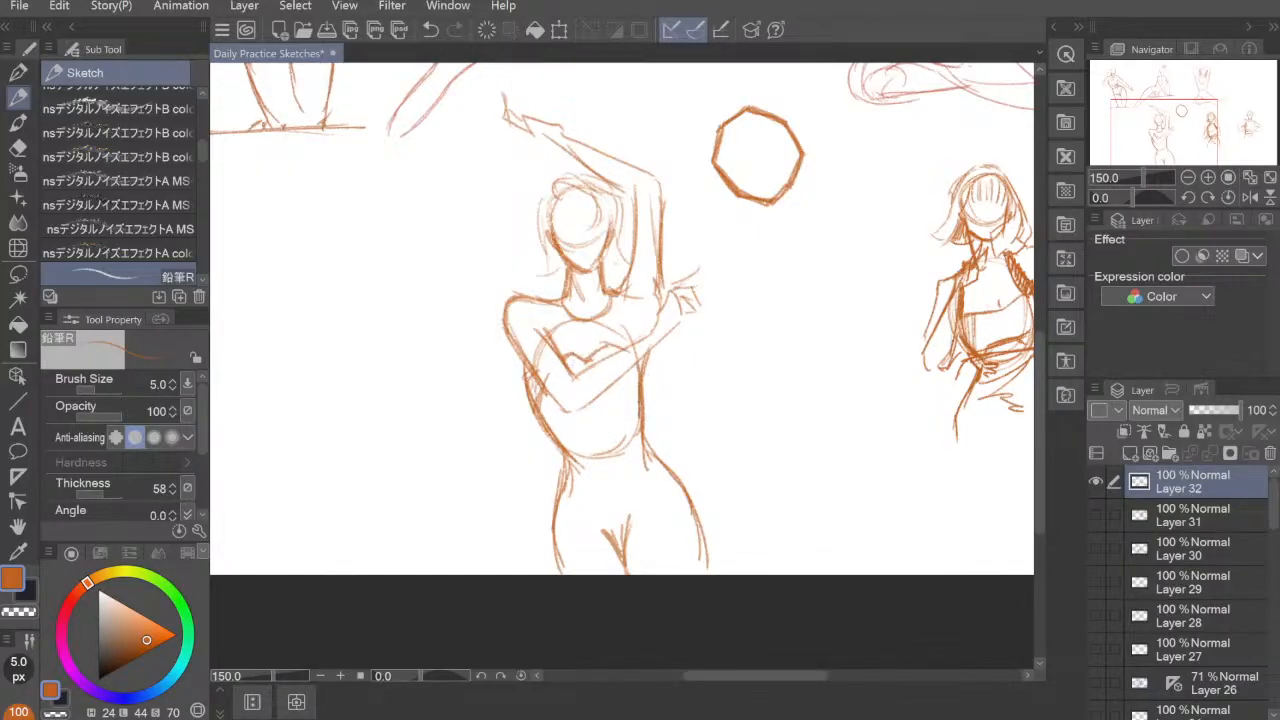
mouse_move(587, 353)
left_mouse_down()
mouse_move(575, 375)
mouse_move(591, 423)
left_mouse_up()
left_click_drag(586, 411, 604, 434)
Step: Hatch the torso under the bent elbow and continue the shading down the hip to the canvas edge
mouse_move(543, 393)
left_mouse_down()
mouse_move(570, 441)
mouse_move(558, 433)
mouse_move(584, 474)
left_mouse_up()
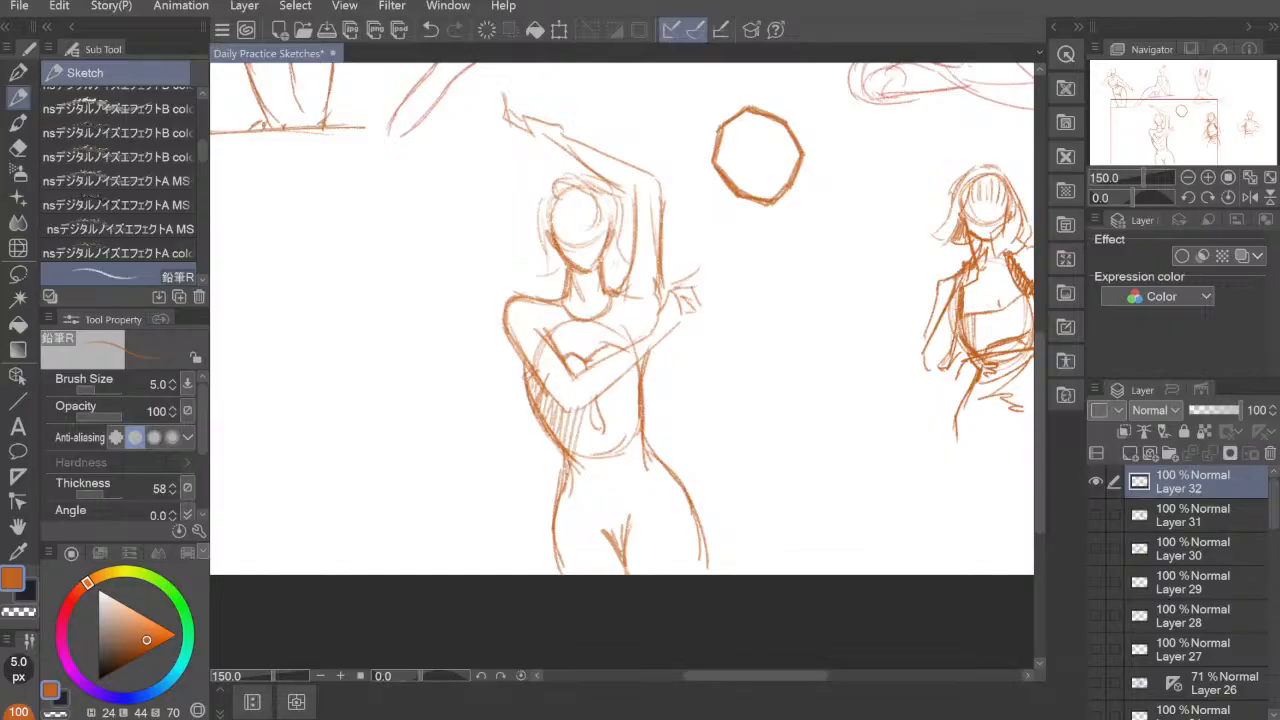
mouse_move(590, 414)
left_mouse_down()
mouse_move(570, 488)
mouse_move(576, 468)
left_mouse_up()
left_click_drag(571, 486, 561, 534)
left_click_drag(597, 432, 582, 460)
mouse_move(588, 450)
left_mouse_down()
mouse_move(558, 562)
mouse_move(585, 472)
left_mouse_up()
left_click_drag(584, 474, 567, 574)
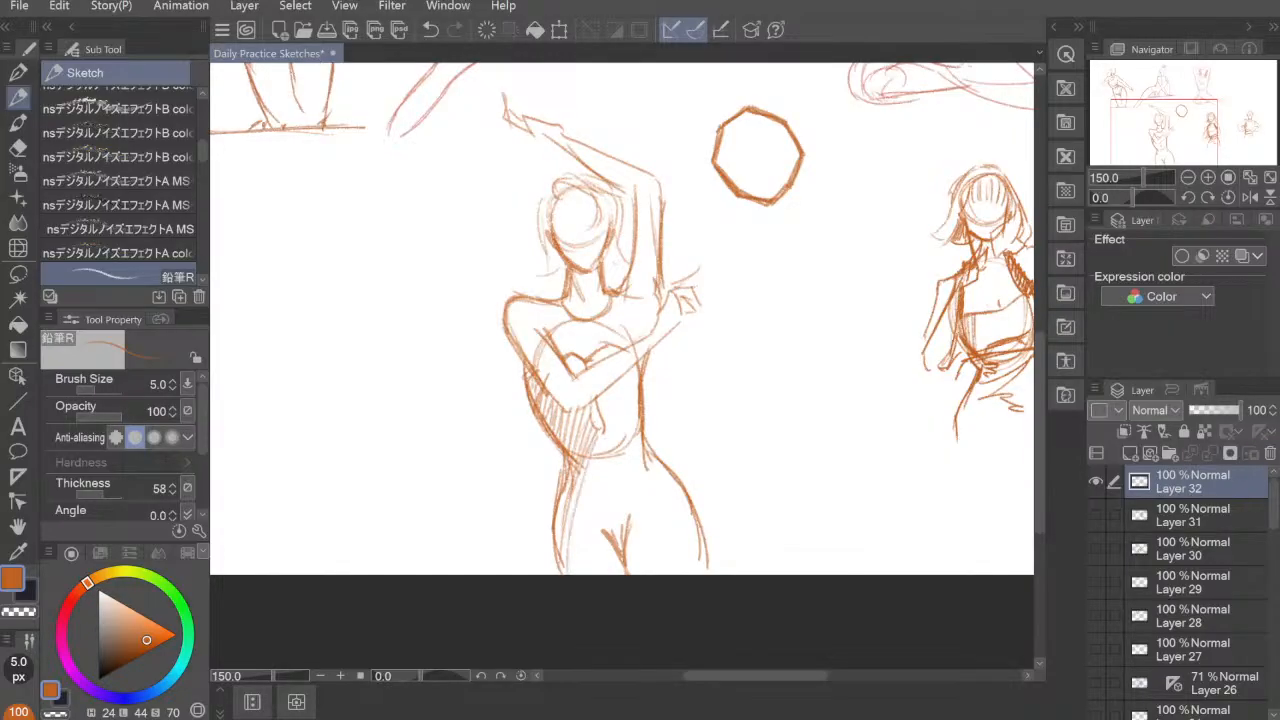
left_click_drag(604, 440, 580, 508)
left_click_drag(578, 514, 570, 574)
mouse_move(590, 492)
left_mouse_down()
mouse_move(574, 520)
mouse_move(576, 572)
left_mouse_up()
left_click_drag(596, 518, 590, 574)
mouse_move(605, 526)
left_mouse_down()
mouse_move(594, 574)
mouse_move(614, 576)
left_mouse_up()
Step: Hatch the rest of the bodice with slanted strokes from the hips up to the neckline
left_click_drag(642, 464, 608, 524)
left_click_drag(638, 458, 604, 526)
mouse_move(624, 452)
left_mouse_down()
mouse_move(594, 522)
mouse_move(598, 506)
left_mouse_up()
left_click_drag(640, 420, 588, 508)
mouse_move(638, 416)
left_mouse_down()
mouse_move(586, 492)
mouse_move(594, 476)
left_mouse_up()
left_click_drag(636, 392, 604, 440)
mouse_move(640, 374)
left_mouse_down()
mouse_move(604, 420)
mouse_move(602, 408)
left_mouse_up()
left_click_drag(632, 368, 604, 394)
left_click_drag(609, 345, 571, 375)
left_click_drag(575, 358, 567, 367)
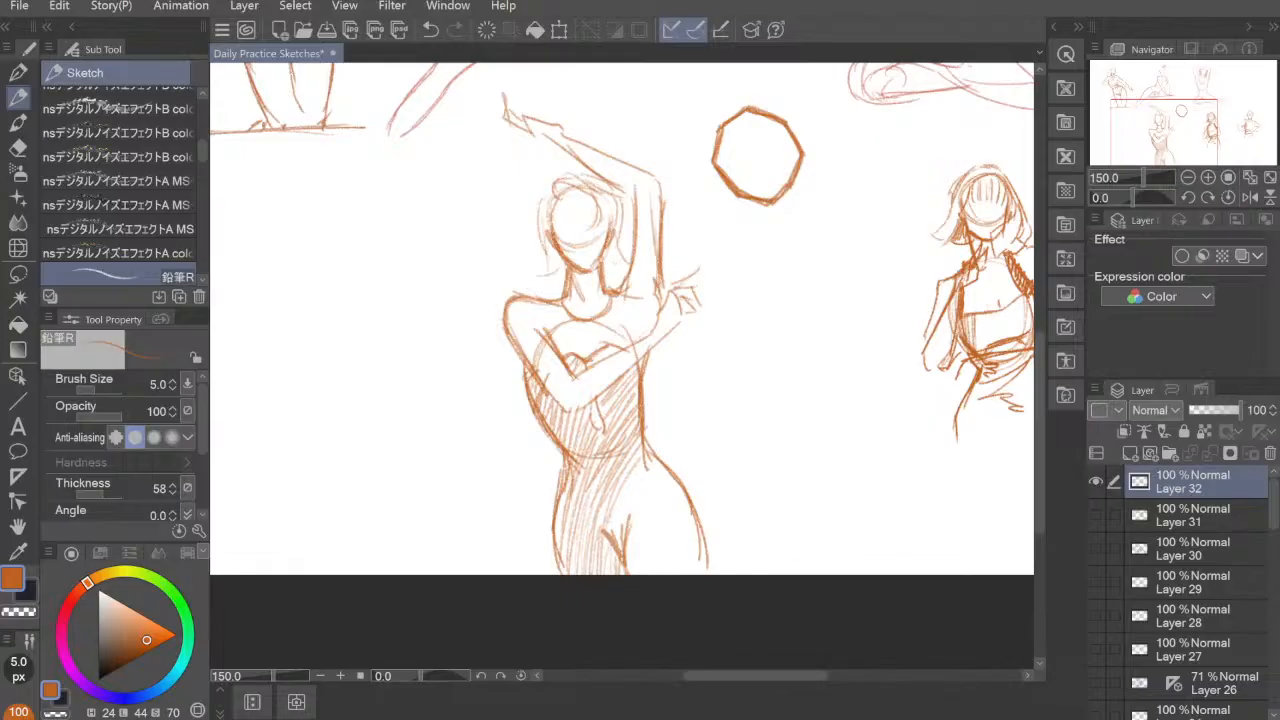
Step: Hatch the other hip and thigh down to the canvas edge
left_click_drag(642, 450, 606, 530)
mouse_move(640, 464)
left_mouse_down()
mouse_move(614, 562)
mouse_move(628, 566)
left_mouse_up()
mouse_move(666, 472)
left_mouse_down()
mouse_move(632, 570)
mouse_move(650, 574)
left_mouse_up()
left_click_drag(682, 492, 654, 576)
mouse_move(692, 506)
left_mouse_down()
mouse_move(662, 576)
mouse_move(678, 576)
left_mouse_up()
left_click_drag(700, 524, 688, 572)
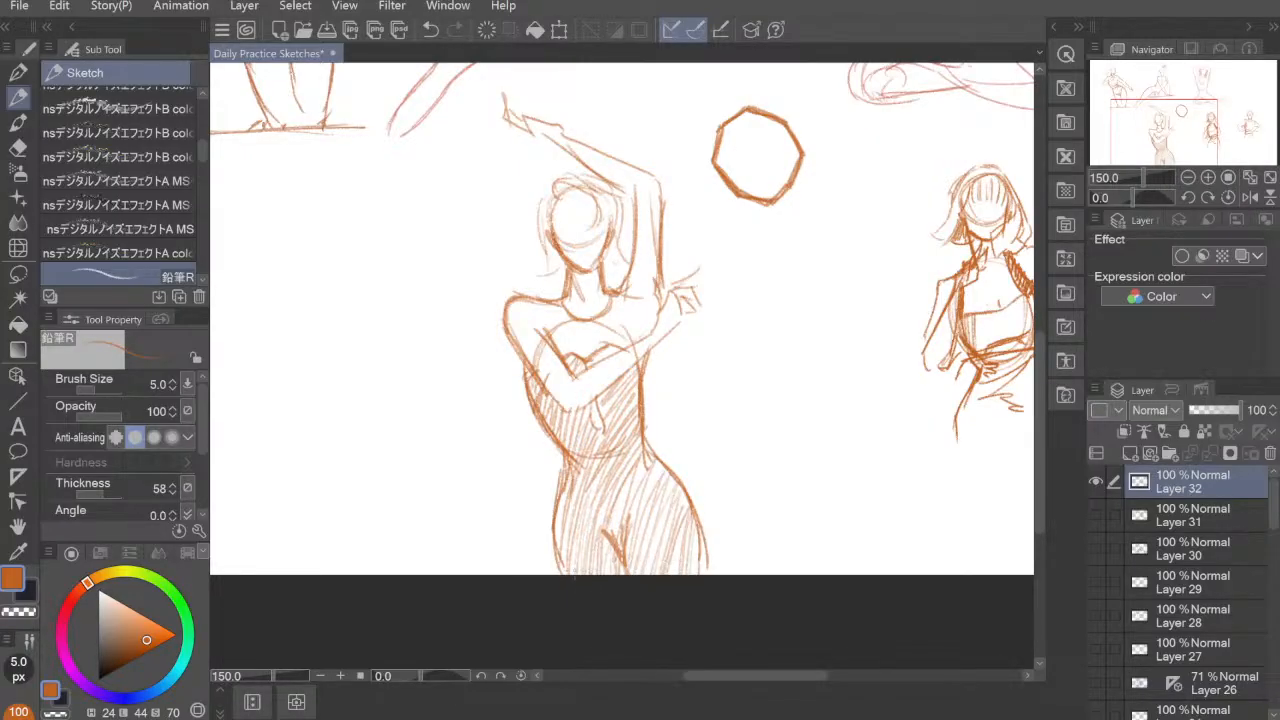
Step: Cross-hatch the hips and draw a V-shaped waistline across the bottom of the bodice
left_click_drag(588, 564, 566, 580)
mouse_move(594, 534)
left_mouse_down()
mouse_move(570, 576)
mouse_move(576, 560)
left_mouse_up()
left_click_drag(588, 496, 570, 534)
left_click_drag(688, 524, 646, 554)
mouse_move(690, 516)
left_mouse_down()
mouse_move(676, 540)
mouse_move(660, 510)
left_mouse_up()
mouse_move(676, 472)
left_mouse_down()
mouse_move(650, 498)
mouse_move(624, 476)
left_mouse_up()
mouse_move(644, 448)
left_mouse_down()
mouse_move(600, 496)
mouse_move(568, 476)
left_mouse_up()
left_click_drag(598, 468, 570, 490)
Step: Darken the outer contours of the torso and hip, and add a facial guideline cross on the head
left_click_drag(652, 354, 641, 458)
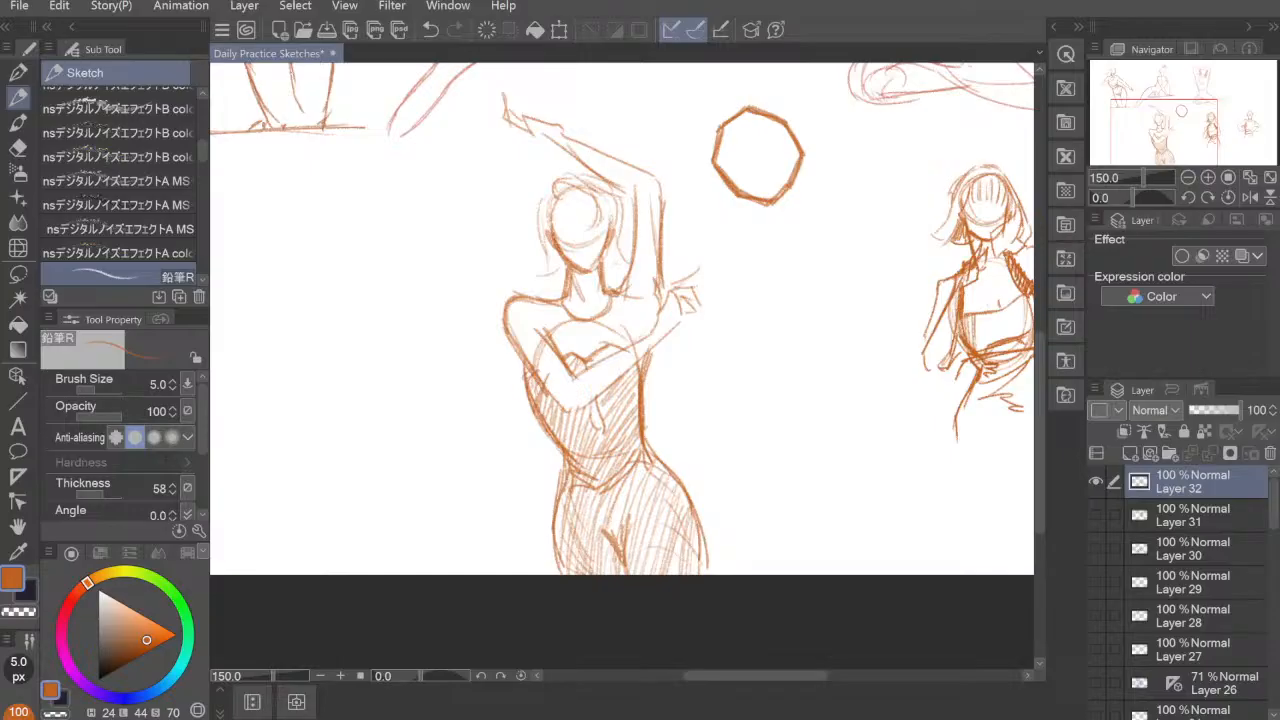
mouse_move(522, 352)
left_mouse_down()
mouse_move(562, 482)
mouse_move(553, 518)
left_mouse_up()
left_click_drag(558, 472, 556, 574)
left_click_drag(672, 436, 790, 513)
mouse_move(713, 302)
left_mouse_down()
mouse_move(716, 352)
mouse_move(704, 322)
left_mouse_up()
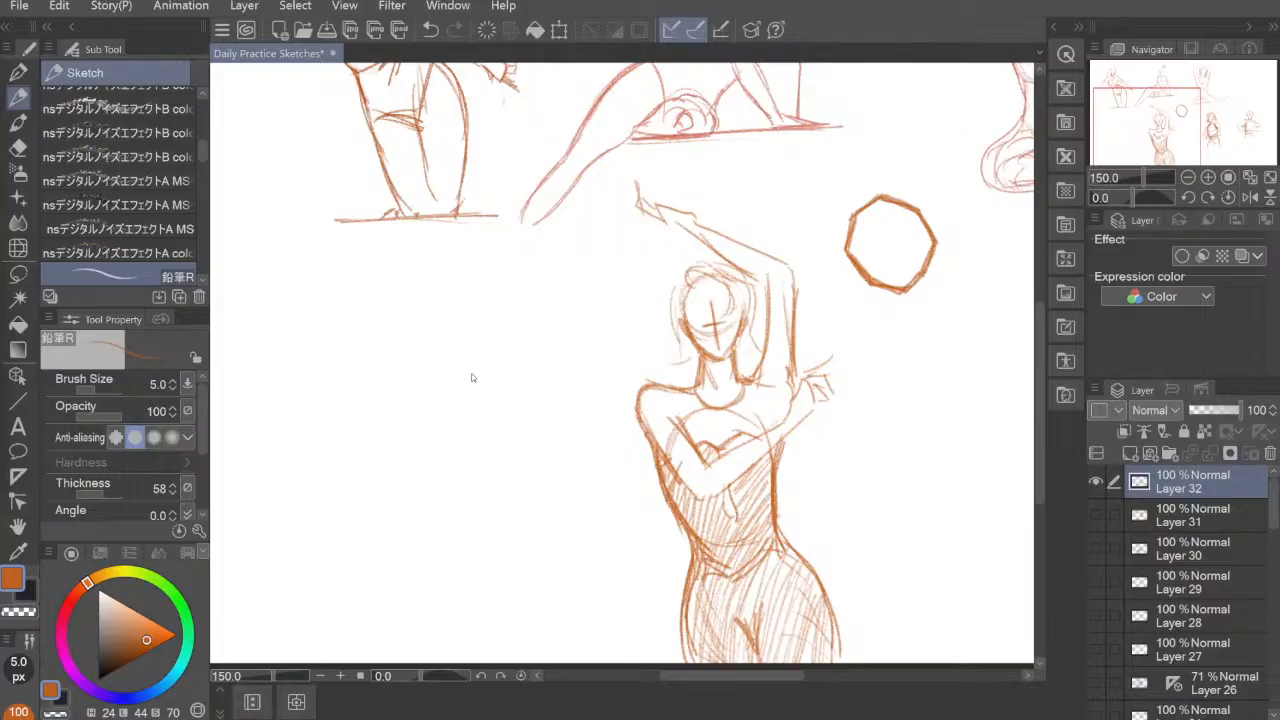
Step: Start a new figure beside the raised-arm one with an oval head, pointed chin, long hair, neck and shoulders
left_click_drag(482, 470, 540, 452)
mouse_move(388, 273)
left_mouse_down()
mouse_move(384, 320)
mouse_move(418, 290)
mouse_move(394, 314)
mouse_move(372, 298)
mouse_move(394, 322)
mouse_move(408, 318)
mouse_move(374, 300)
mouse_move(384, 334)
mouse_move(406, 345)
mouse_move(420, 312)
mouse_move(412, 340)
mouse_move(378, 322)
mouse_move(392, 266)
mouse_move(362, 304)
mouse_move(377, 345)
left_mouse_up()
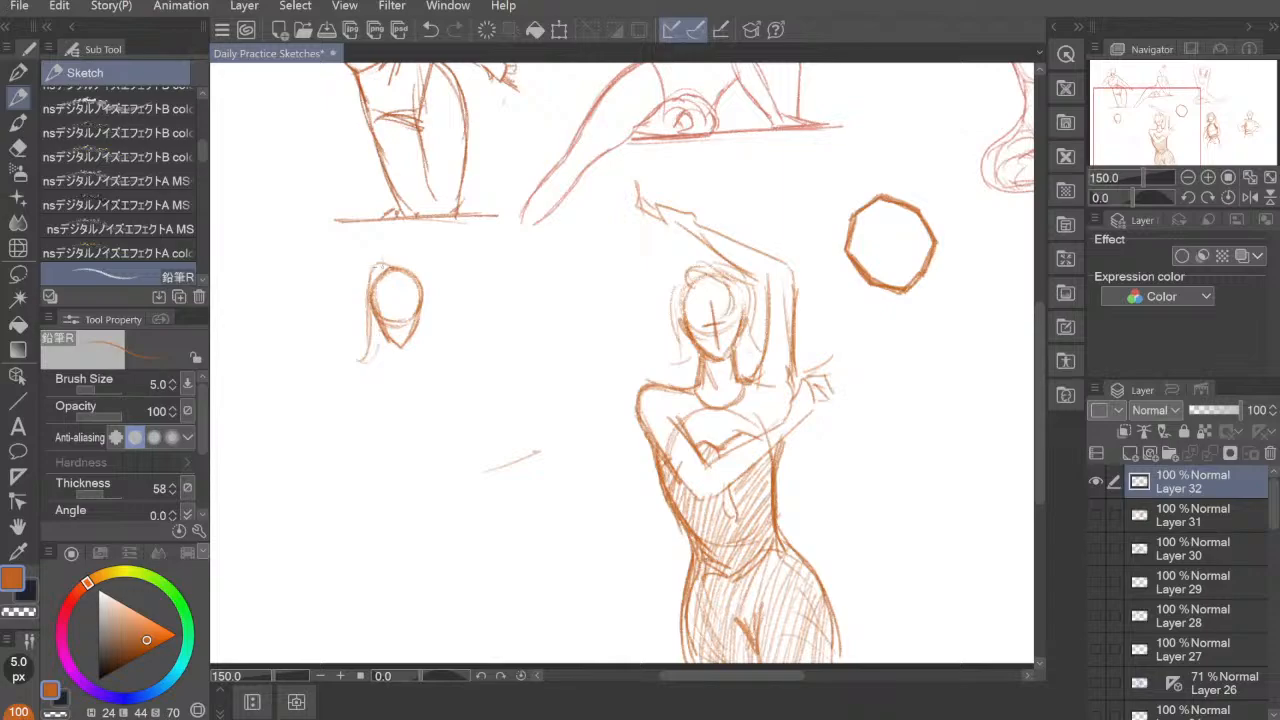
mouse_move(370, 266)
left_mouse_down()
mouse_move(404, 262)
mouse_move(430, 340)
left_mouse_up()
mouse_move(412, 282)
left_mouse_down()
mouse_move(446, 342)
mouse_move(432, 338)
mouse_move(438, 326)
mouse_move(448, 338)
mouse_move(364, 360)
mouse_move(396, 360)
mouse_move(398, 378)
left_mouse_up()
left_click_drag(414, 326, 404, 356)
mouse_move(418, 328)
left_mouse_down()
mouse_move(412, 360)
mouse_move(354, 392)
mouse_move(394, 362)
left_mouse_up()
left_click_drag(408, 356, 446, 350)
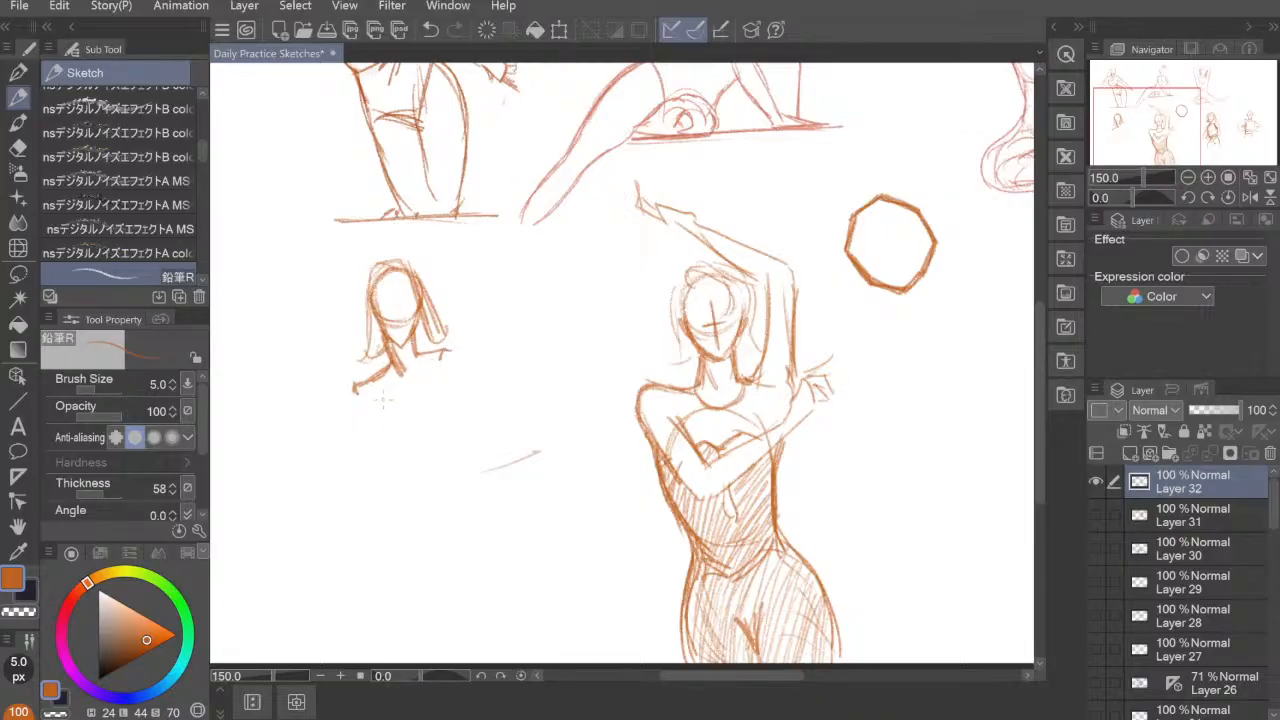
left_click_drag(366, 395, 413, 467)
left_click_drag(452, 382, 446, 460)
left_click_drag(364, 396, 403, 462)
key("e")
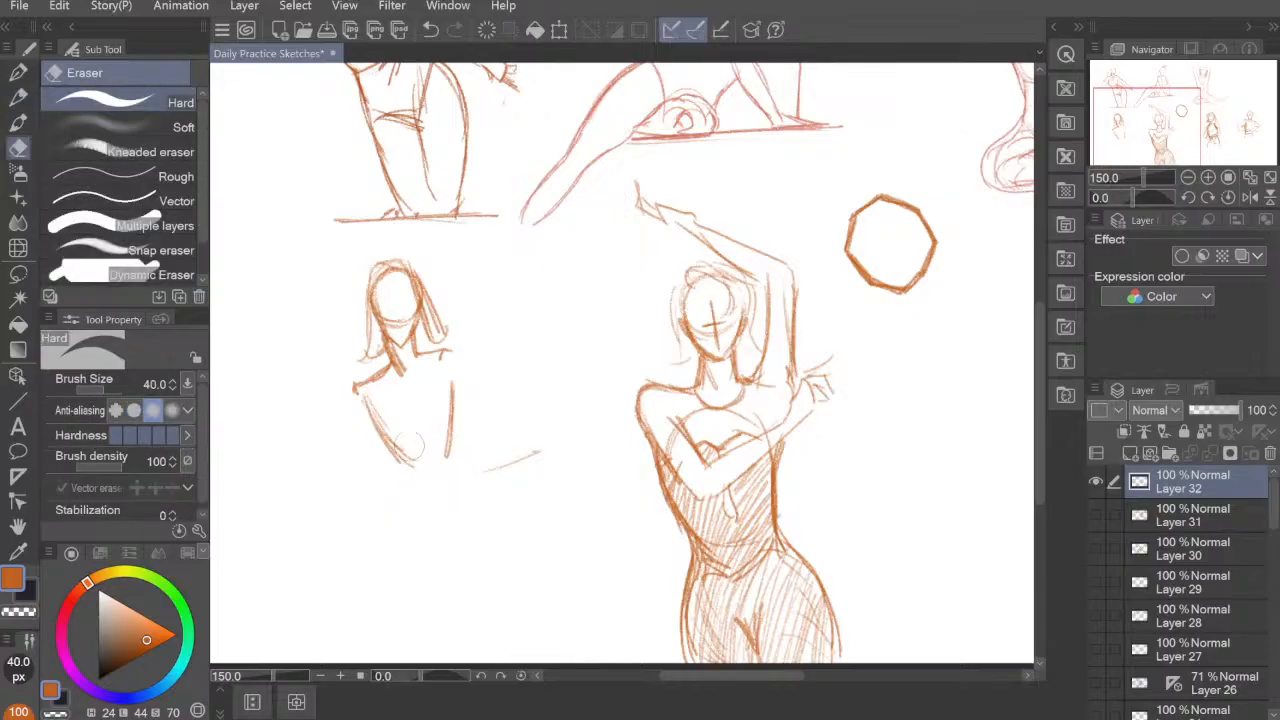
left_click_drag(415, 470, 362, 398)
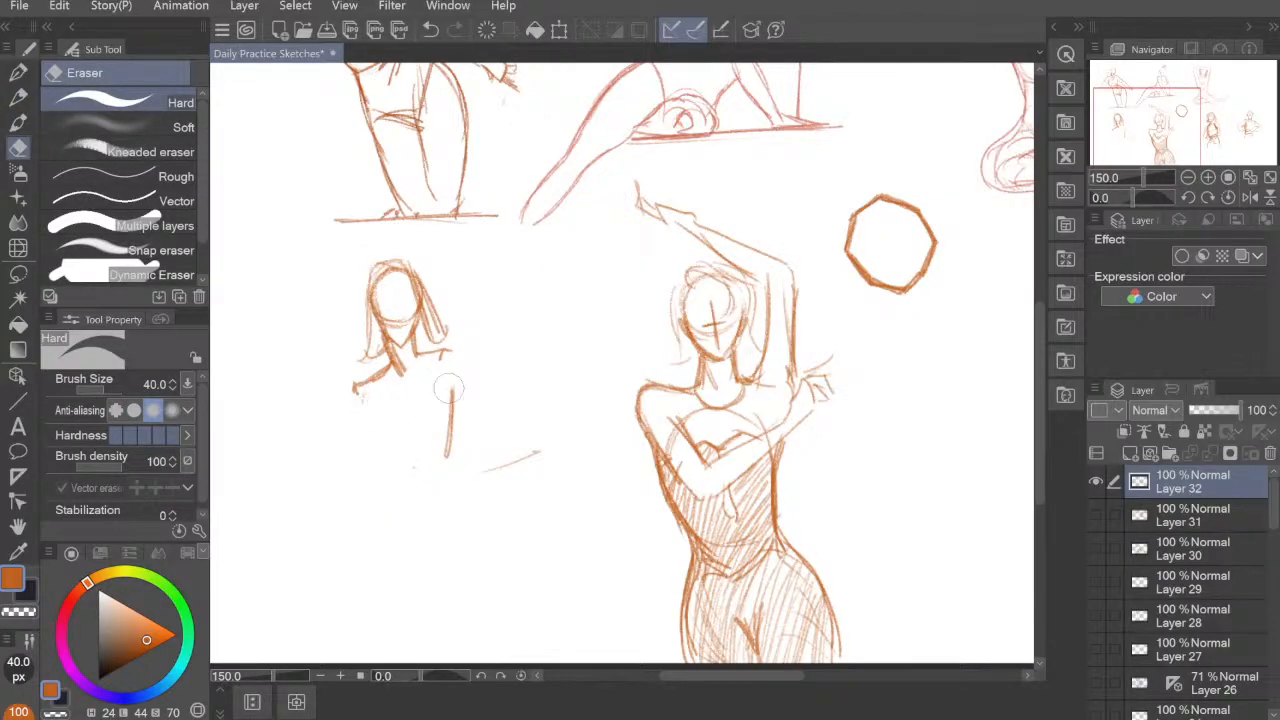
left_click_drag(450, 380, 430, 424)
key("p")
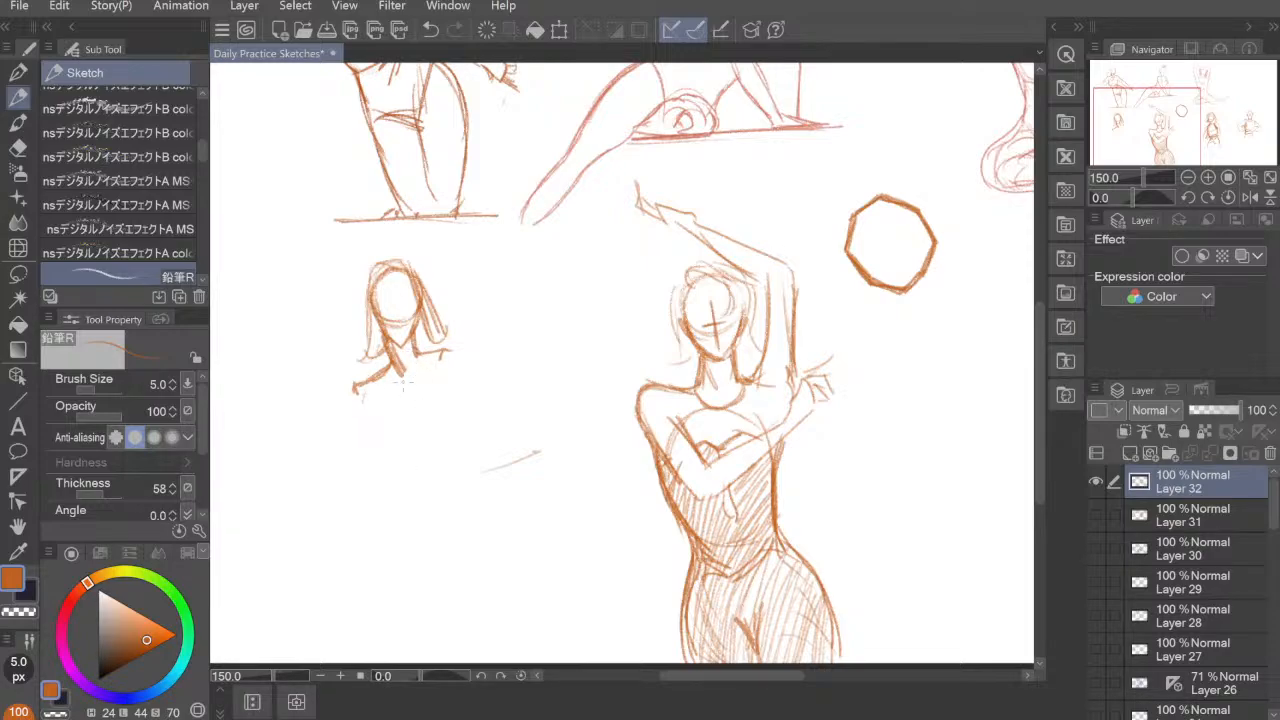
Step: Sketch the new figure's chest with crossed halter straps at the neck and rounded bust contours
mouse_move(416, 352)
left_mouse_down()
mouse_move(382, 414)
mouse_move(390, 455)
left_mouse_up()
left_click_drag(386, 398, 378, 436)
mouse_move(410, 352)
left_mouse_down()
mouse_move(432, 344)
mouse_move(415, 434)
mouse_move(380, 432)
left_mouse_up()
mouse_move(388, 358)
left_mouse_down()
mouse_move(400, 388)
mouse_move(466, 420)
mouse_move(422, 440)
left_mouse_up()
mouse_move(432, 384)
left_mouse_down()
mouse_move(460, 426)
mouse_move(420, 434)
mouse_move(456, 435)
left_mouse_up()
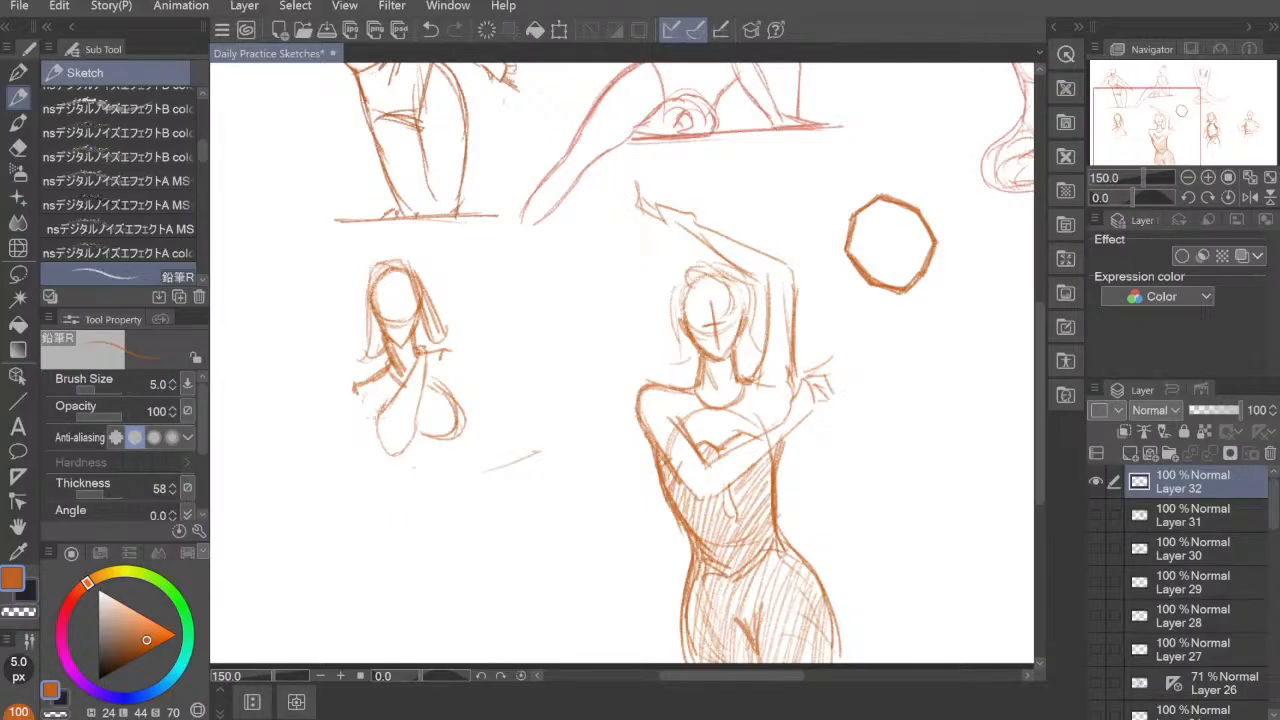
left_click_drag(372, 414, 397, 477)
left_click_drag(436, 437, 463, 443)
left_click_drag(451, 399, 460, 450)
left_click_drag(447, 438, 463, 448)
Step: Draw the sides of the torso, a curved waistband, and the hips tapering into the legs
mouse_move(370, 382)
left_mouse_down()
mouse_move(374, 438)
mouse_move(411, 478)
left_mouse_up()
mouse_move(440, 374)
left_mouse_down()
mouse_move(470, 436)
mouse_move(458, 510)
left_mouse_up()
mouse_move(395, 448)
left_mouse_down()
mouse_move(398, 486)
mouse_move(373, 497)
mouse_move(470, 504)
left_mouse_up()
mouse_move(377, 490)
left_mouse_down()
mouse_move(342, 556)
mouse_move(352, 594)
mouse_move(360, 534)
mouse_move(349, 555)
mouse_move(418, 640)
left_mouse_up()
mouse_move(462, 494)
left_mouse_down()
mouse_move(467, 602)
mouse_move(447, 645)
left_mouse_up()
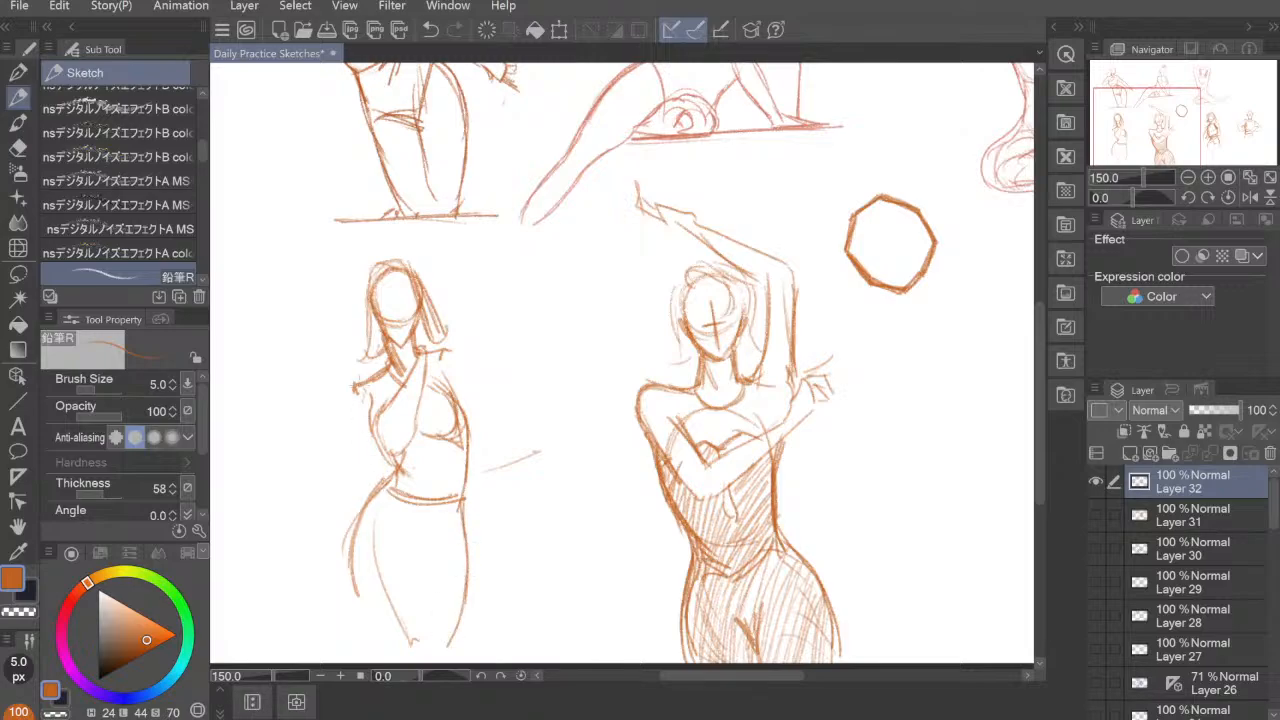
Step: Draw one arm bent sharply at the elbow with its hand raised back toward the shoulder
mouse_move(356, 387)
left_mouse_down()
mouse_move(364, 400)
mouse_move(336, 467)
left_mouse_up()
left_click_drag(368, 434, 340, 494)
left_click_drag(311, 450, 342, 490)
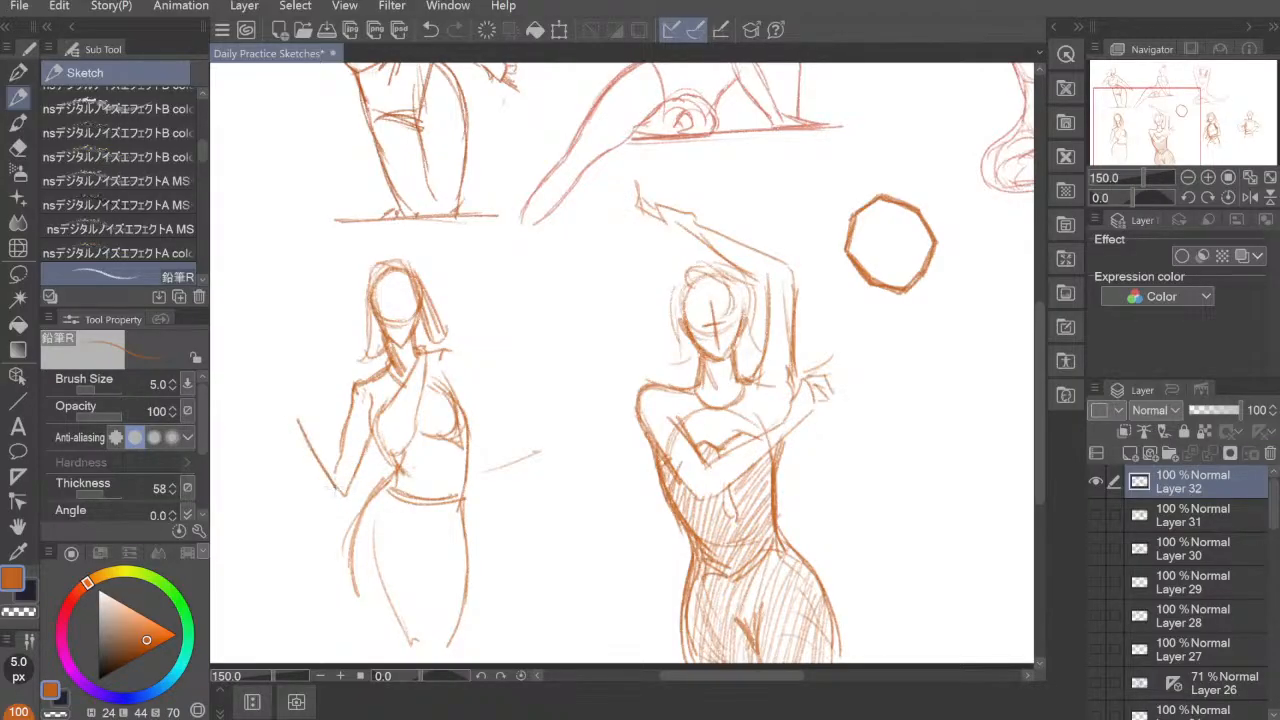
mouse_move(298, 418)
left_mouse_down()
mouse_move(299, 390)
mouse_move(338, 367)
mouse_move(303, 404)
mouse_move(345, 474)
mouse_move(312, 397)
mouse_move(331, 385)
mouse_move(324, 369)
mouse_move(350, 361)
left_mouse_up()
left_click_drag(342, 356, 338, 376)
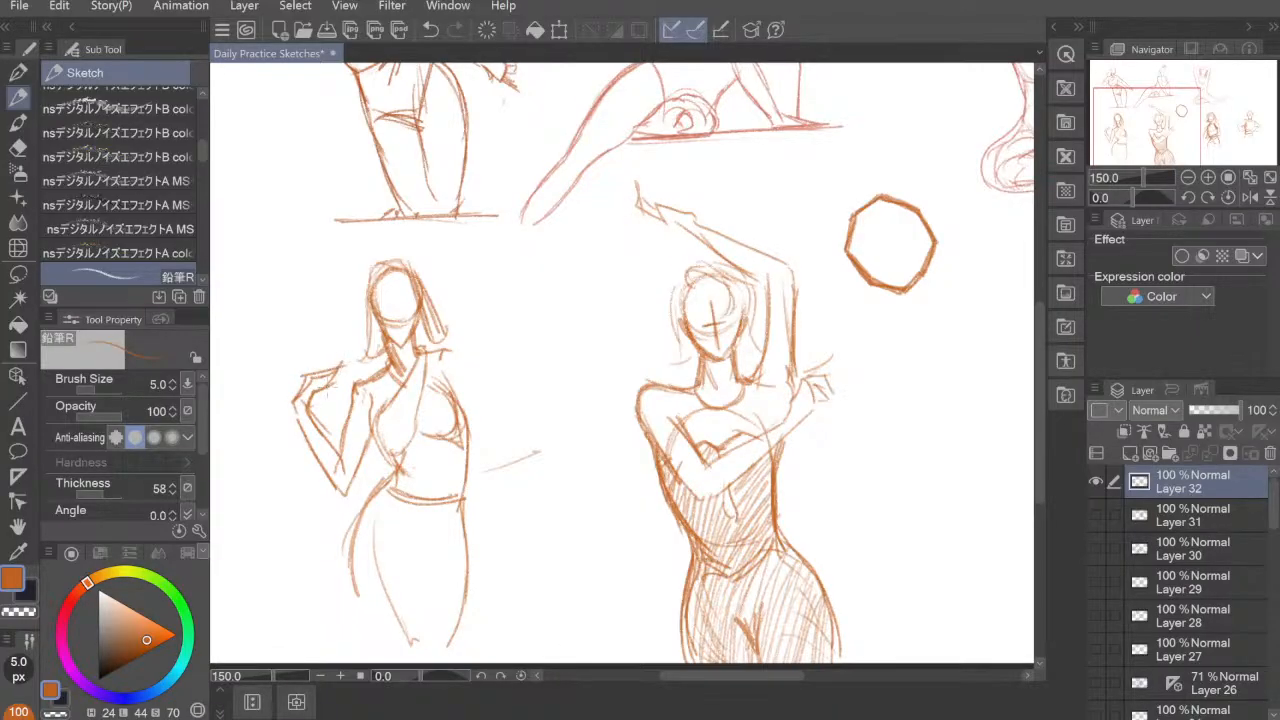
Step: Draw the other shoulder and arm, bending outward at the elbow and returning toward the waist
mouse_move(444, 342)
left_mouse_down()
mouse_move(433, 365)
mouse_move(454, 333)
mouse_move(463, 357)
left_mouse_up()
left_click_drag(449, 338, 511, 409)
left_click_drag(446, 368, 487, 417)
left_click_drag(485, 413, 500, 426)
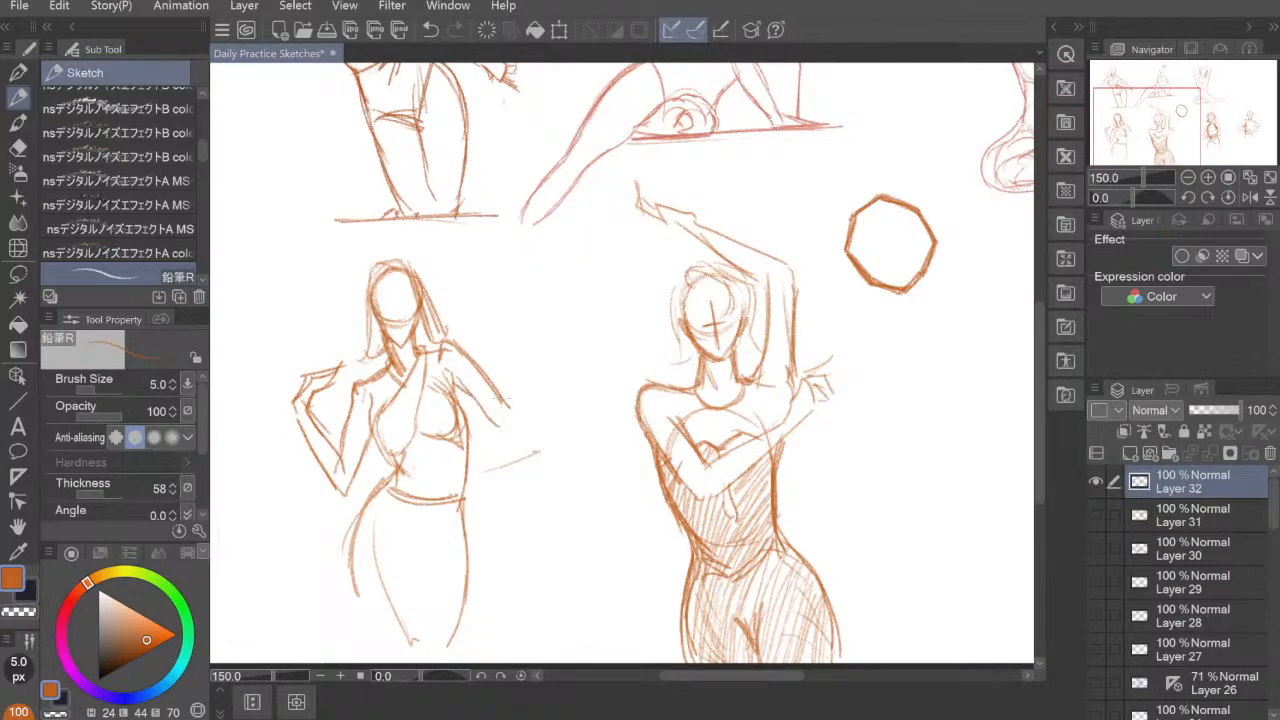
left_click_drag(482, 372, 512, 408)
mouse_move(500, 398)
left_mouse_down()
mouse_move(529, 430)
mouse_move(466, 514)
left_mouse_up()
left_click_drag(507, 453, 473, 506)
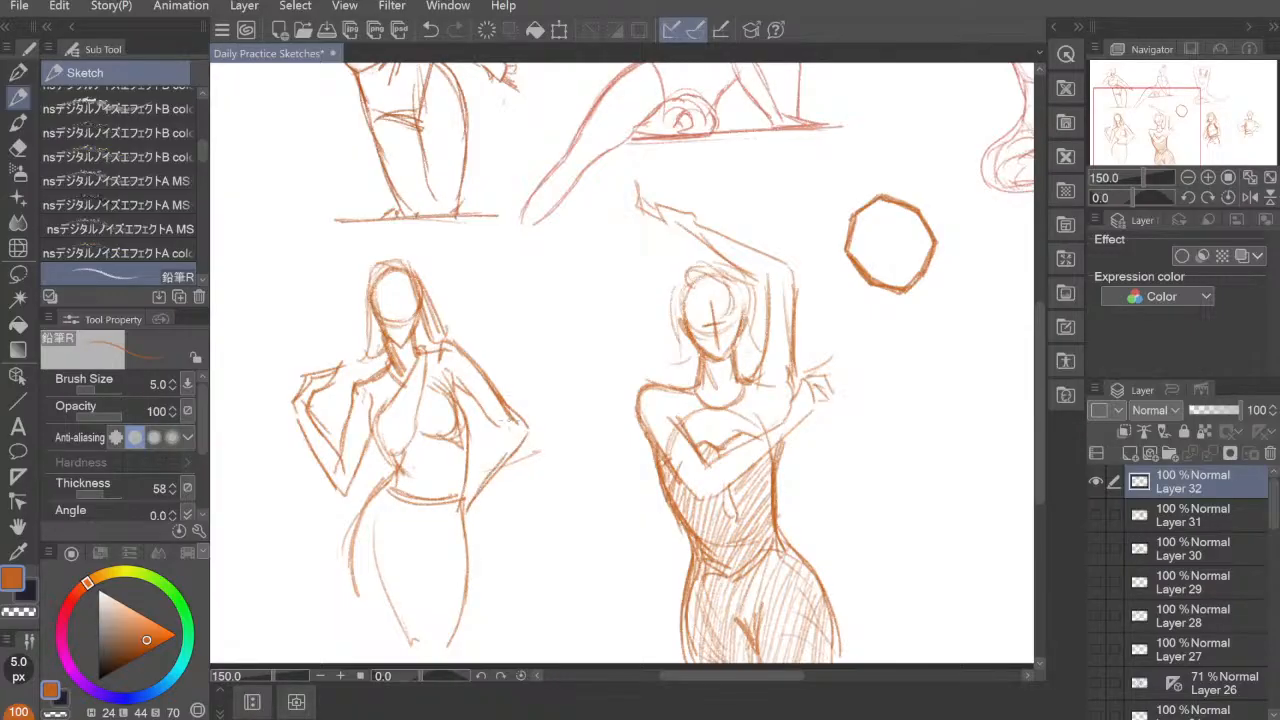
Step: Complete the forearm's contours and draw the hand with its fingers resting on the hip
left_click_drag(511, 419, 463, 494)
left_click_drag(492, 440, 446, 524)
left_click_drag(457, 503, 462, 524)
left_click_drag(461, 512, 471, 560)
left_click_drag(470, 505, 470, 560)
mouse_move(456, 512)
left_mouse_down()
mouse_move(468, 556)
mouse_move(466, 532)
left_mouse_up()
left_click_drag(484, 490, 516, 446)
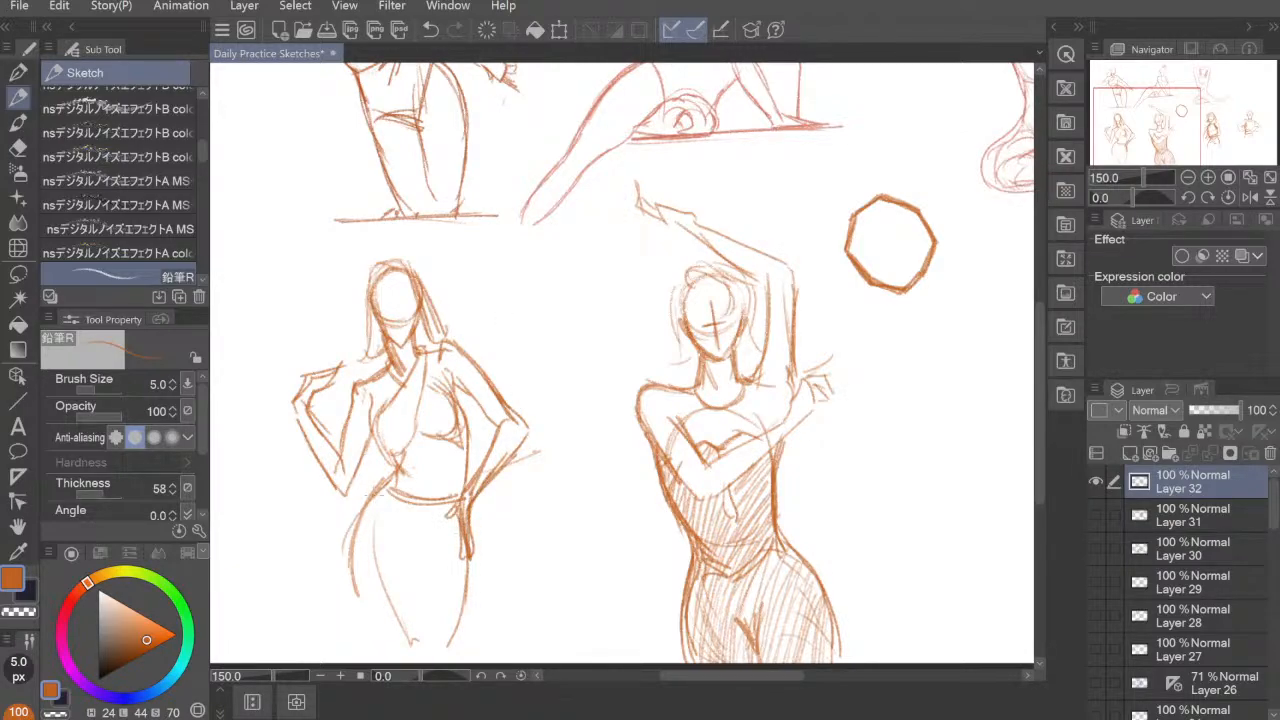
Step: Darken the outer hip contour, define the underside of the top, and add facial guidelines to the head
left_click_drag(372, 496, 350, 608)
left_click_drag(374, 498, 352, 600)
mouse_move(416, 432)
left_mouse_down()
mouse_move(458, 440)
mouse_move(400, 466)
left_mouse_up()
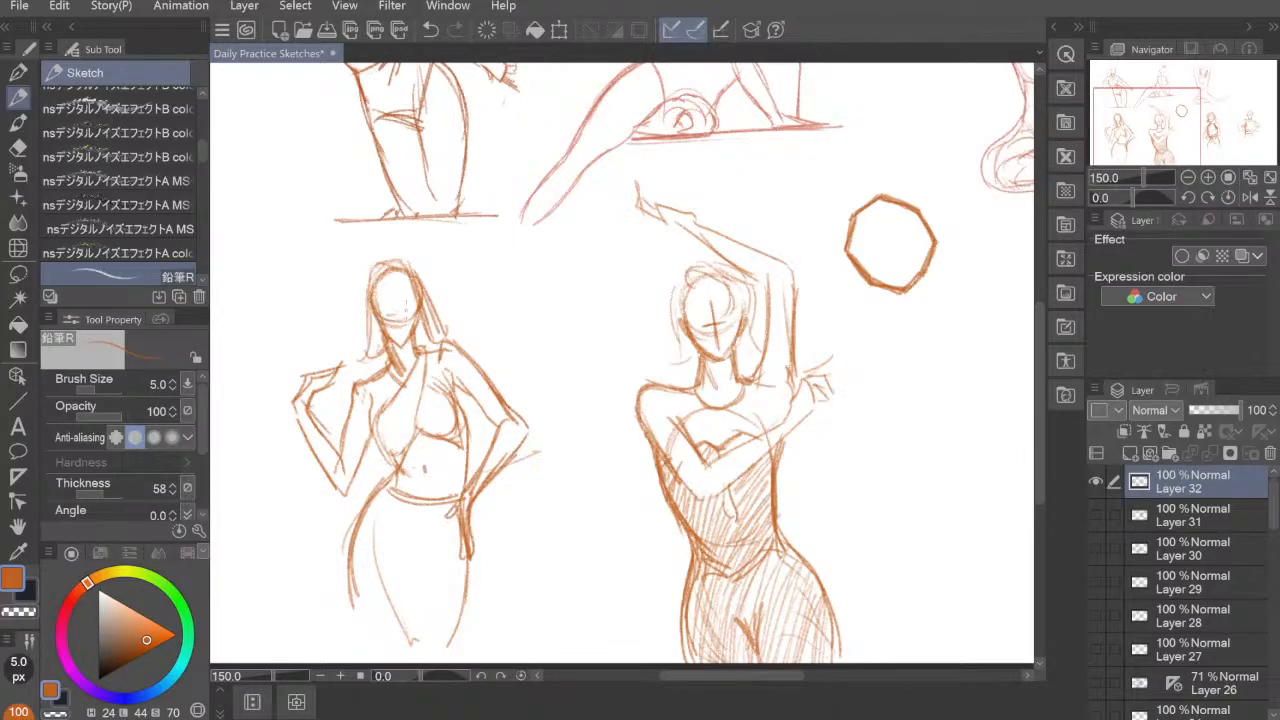
mouse_move(384, 313)
left_mouse_down()
mouse_move(412, 310)
mouse_move(388, 378)
mouse_move(408, 390)
mouse_move(412, 372)
left_mouse_up()
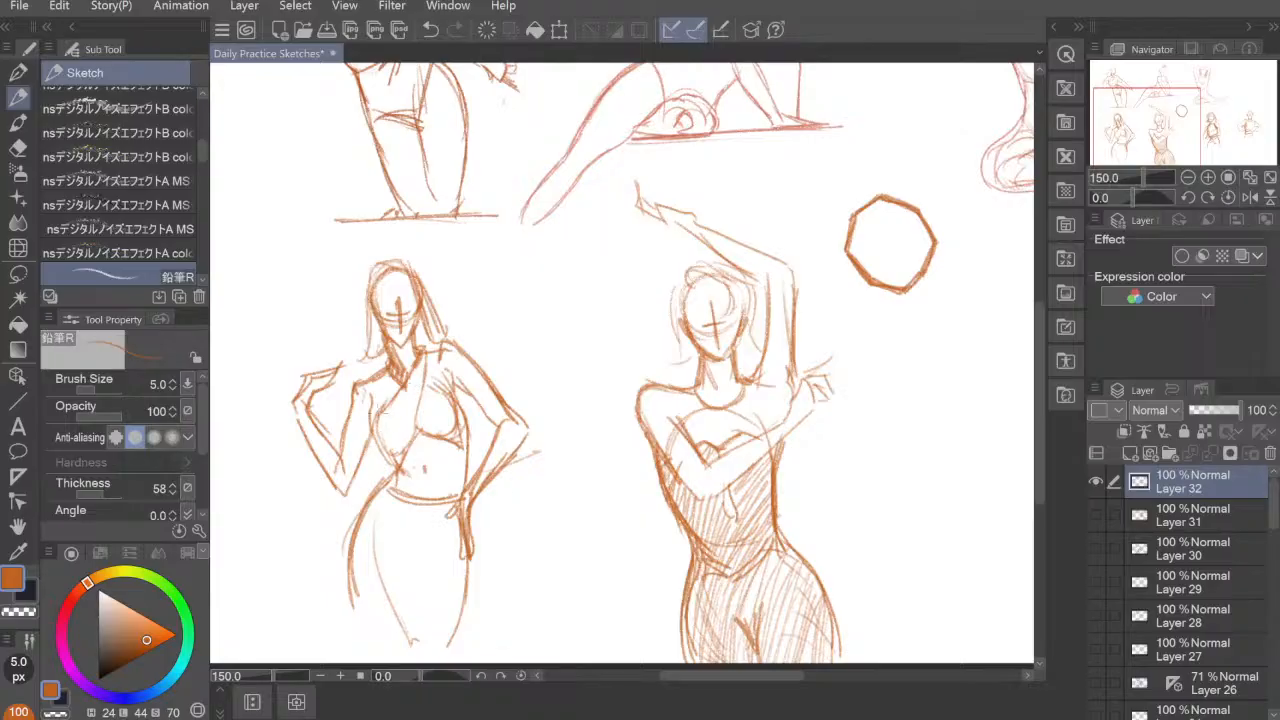
Step: Hatch both halves of the halter top with dense slanted strokes
mouse_move(370, 412)
left_mouse_down()
mouse_move(398, 462)
mouse_move(376, 450)
mouse_move(367, 406)
mouse_move(382, 460)
left_mouse_up()
mouse_move(398, 394)
left_mouse_down()
mouse_move(386, 458)
mouse_move(398, 436)
left_mouse_up()
left_click_drag(422, 360, 398, 456)
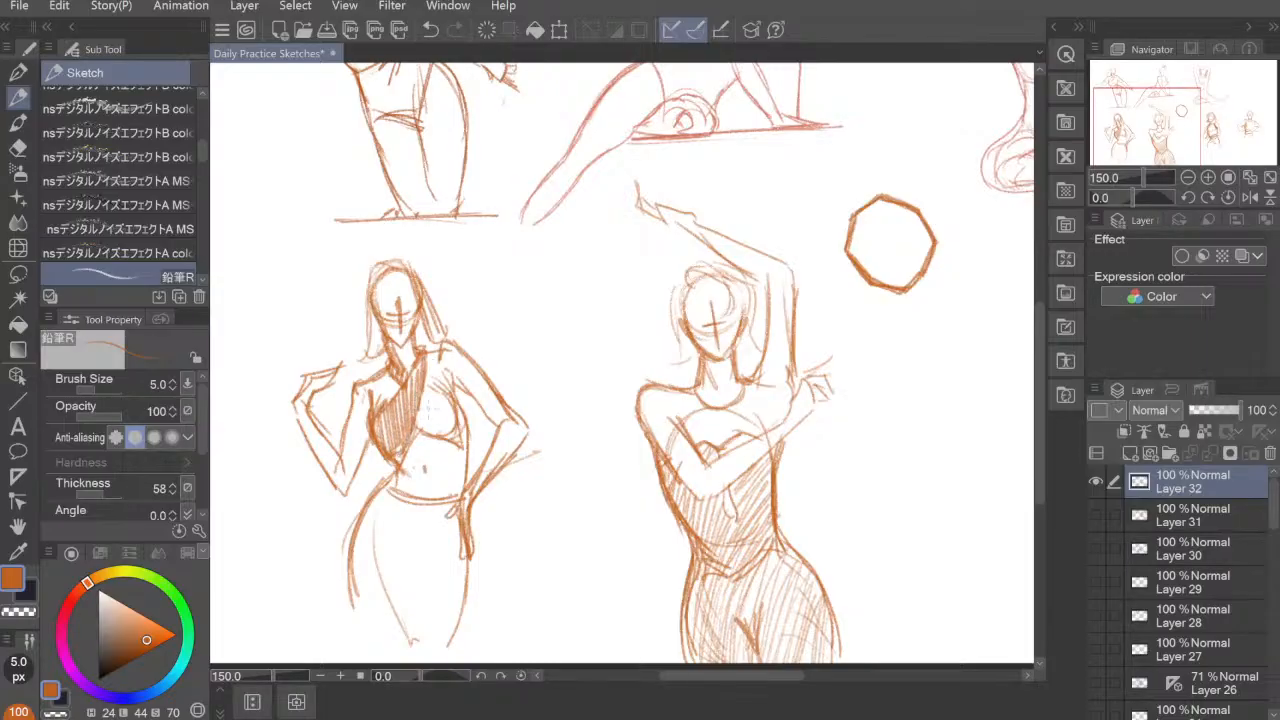
left_click_drag(432, 392, 422, 432)
left_click_drag(436, 376, 428, 434)
left_click_drag(444, 384, 438, 432)
left_click_drag(454, 396, 448, 436)
left_click_drag(464, 410, 458, 454)
Step: Hatch the skirt with long vertical strokes from the waistband downward
left_click_drag(390, 490, 356, 538)
left_click_drag(388, 498, 352, 552)
mouse_move(394, 500)
left_mouse_down()
mouse_move(350, 564)
mouse_move(348, 594)
left_mouse_up()
mouse_move(400, 502)
left_mouse_down()
mouse_move(362, 570)
mouse_move(360, 612)
left_mouse_up()
mouse_move(406, 492)
left_mouse_down()
mouse_move(372, 544)
mouse_move(372, 610)
left_mouse_up()
mouse_move(408, 496)
left_mouse_down()
mouse_move(376, 624)
mouse_move(384, 604)
left_mouse_up()
left_click_drag(410, 508, 400, 632)
mouse_move(420, 508)
left_mouse_down()
mouse_move(408, 638)
mouse_move(424, 554)
left_mouse_up()
left_click_drag(424, 518, 414, 574)
left_click_drag(434, 520, 430, 618)
mouse_move(456, 504)
left_mouse_down()
mouse_move(436, 604)
mouse_move(444, 576)
left_mouse_up()
left_click_drag(472, 520, 454, 592)
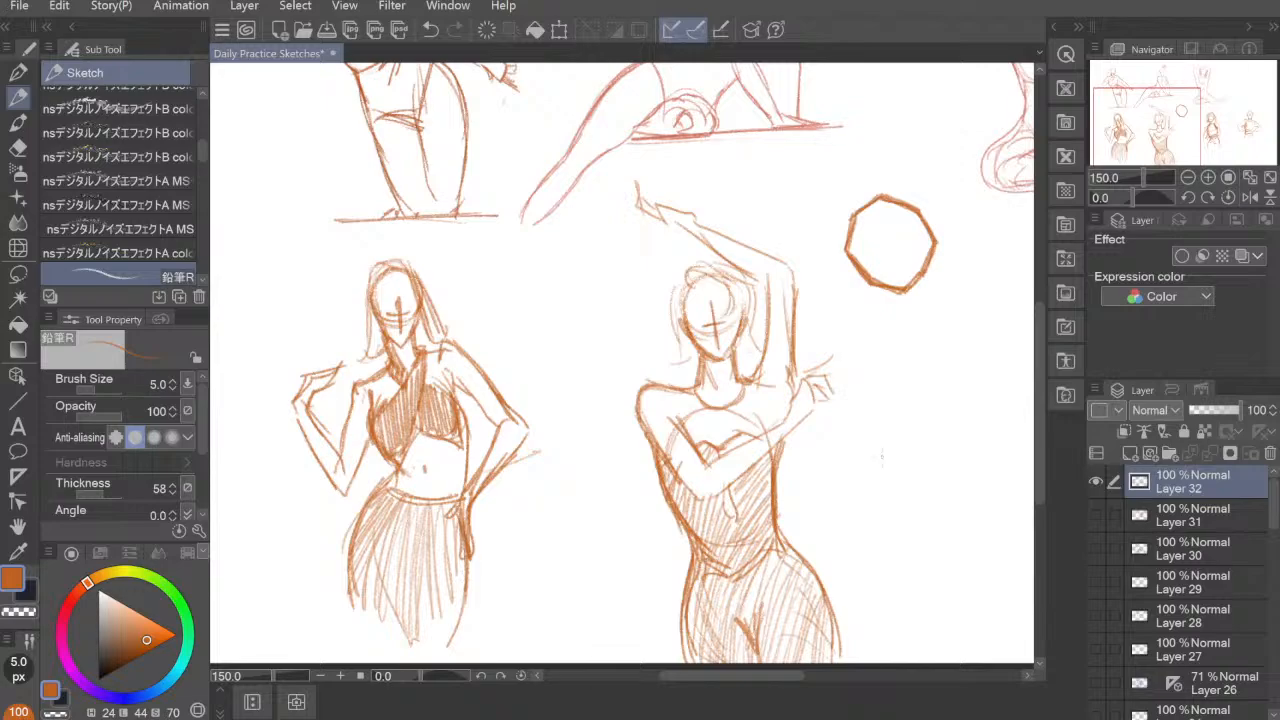
Step: Sketch a small simplified figure near the canvas edge with an oval head, shoulder line, torso and hip curve
left_click_drag(876, 484, 534, 469)
left_click_drag(650, 426, 469, 426)
mouse_move(792, 228)
left_mouse_down()
mouse_move(636, 498)
mouse_move(586, 553)
left_mouse_up()
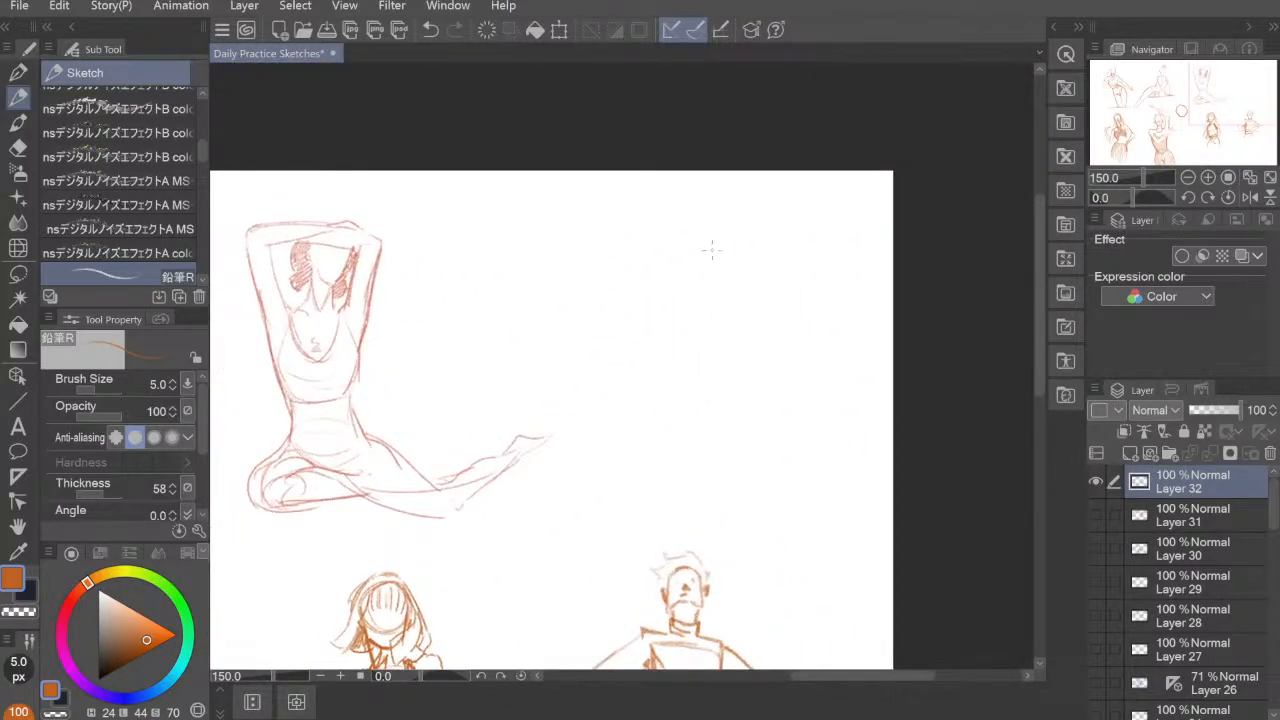
left_click_drag(676, 433, 1010, 285)
mouse_move(493, 528)
left_mouse_down()
mouse_move(754, 417)
mouse_move(882, 299)
left_mouse_up()
mouse_move(696, 365)
left_mouse_down()
mouse_move(734, 349)
mouse_move(918, 416)
left_mouse_up()
left_click_drag(466, 300, 472, 384)
mouse_move(469, 290)
left_mouse_down()
mouse_move(461, 320)
mouse_move(474, 342)
mouse_move(498, 330)
mouse_move(494, 342)
mouse_move(466, 322)
mouse_move(490, 326)
mouse_move(508, 354)
mouse_move(454, 380)
mouse_move(526, 338)
mouse_move(527, 424)
mouse_move(500, 470)
left_mouse_up()
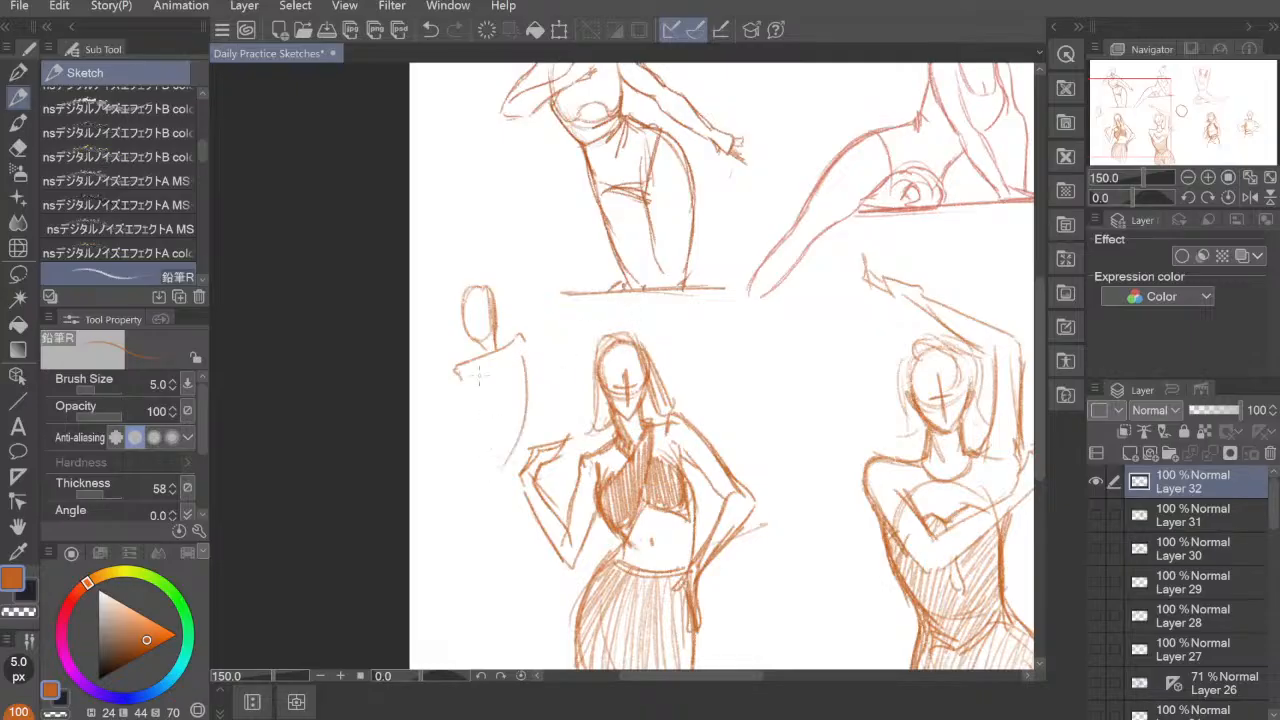
mouse_move(461, 369)
left_mouse_down()
mouse_move(480, 418)
mouse_move(455, 490)
mouse_move(460, 528)
left_mouse_up()
left_click_drag(468, 408, 456, 536)
left_click_drag(514, 451, 523, 482)
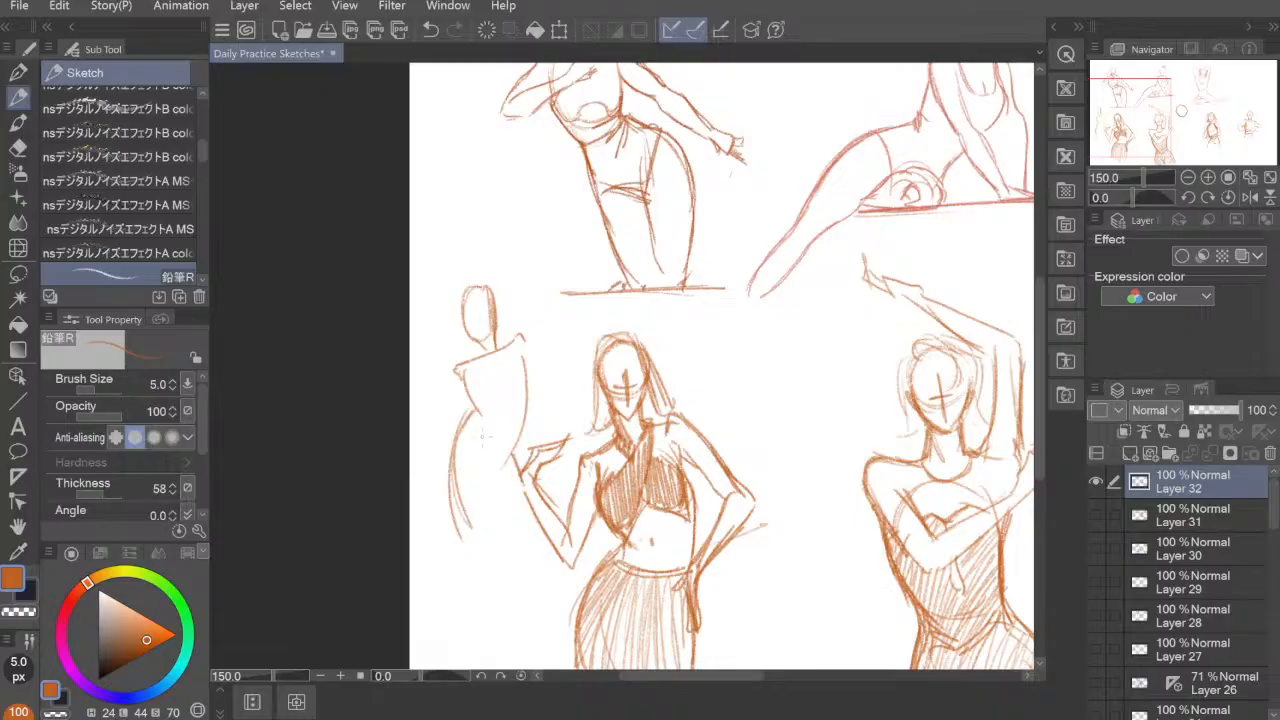
Step: Close the small figure's torso at the waist and add its two bent arms
left_click_drag(467, 422, 518, 453)
left_click_drag(460, 360, 447, 442)
mouse_move(417, 357)
left_mouse_down()
mouse_move(404, 368)
mouse_move(443, 428)
mouse_move(420, 368)
left_mouse_up()
mouse_move(522, 334)
left_mouse_down()
mouse_move(558, 404)
mouse_move(522, 448)
left_mouse_up()
Step: Undo the extra strokes at the small figure and handwrite the note "first" above its head
mouse_move(473, 252)
left_mouse_down()
mouse_move(506, 509)
mouse_move(528, 480)
left_mouse_up()
mouse_move(502, 248)
left_mouse_down()
mouse_move(531, 256)
mouse_move(478, 228)
mouse_move(487, 245)
left_mouse_up()
key("ctrl+z")
key("ctrl+z")
mouse_move(465, 168)
left_mouse_down()
mouse_move(478, 218)
mouse_move(480, 206)
left_mouse_up()
mouse_move(487, 186)
left_mouse_down()
mouse_move(487, 201)
mouse_move(503, 178)
left_mouse_up()
left_click_drag(508, 182, 498, 198)
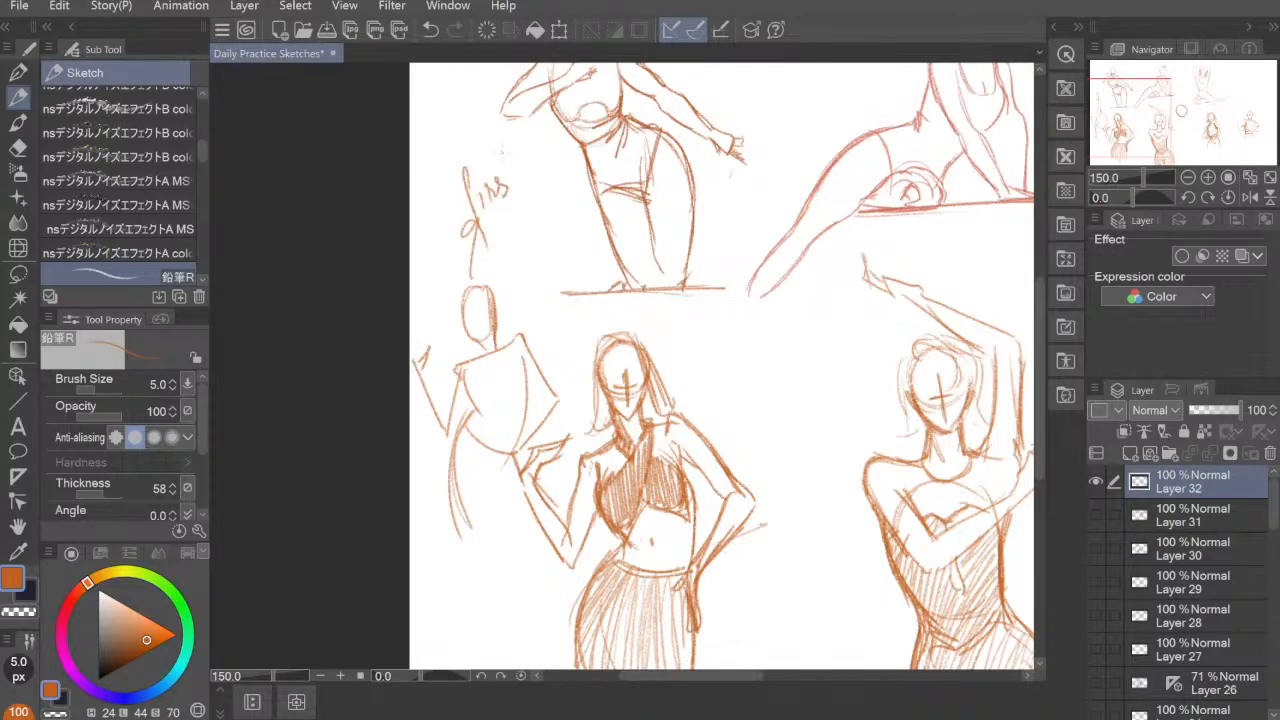
left_click_drag(512, 154, 508, 196)
left_click_drag(508, 167, 520, 164)
Step: Add slanted lines across the small figure's hips and undo the stray stroke beside its head
left_click_drag(474, 507, 516, 462)
left_click_drag(458, 551, 521, 505)
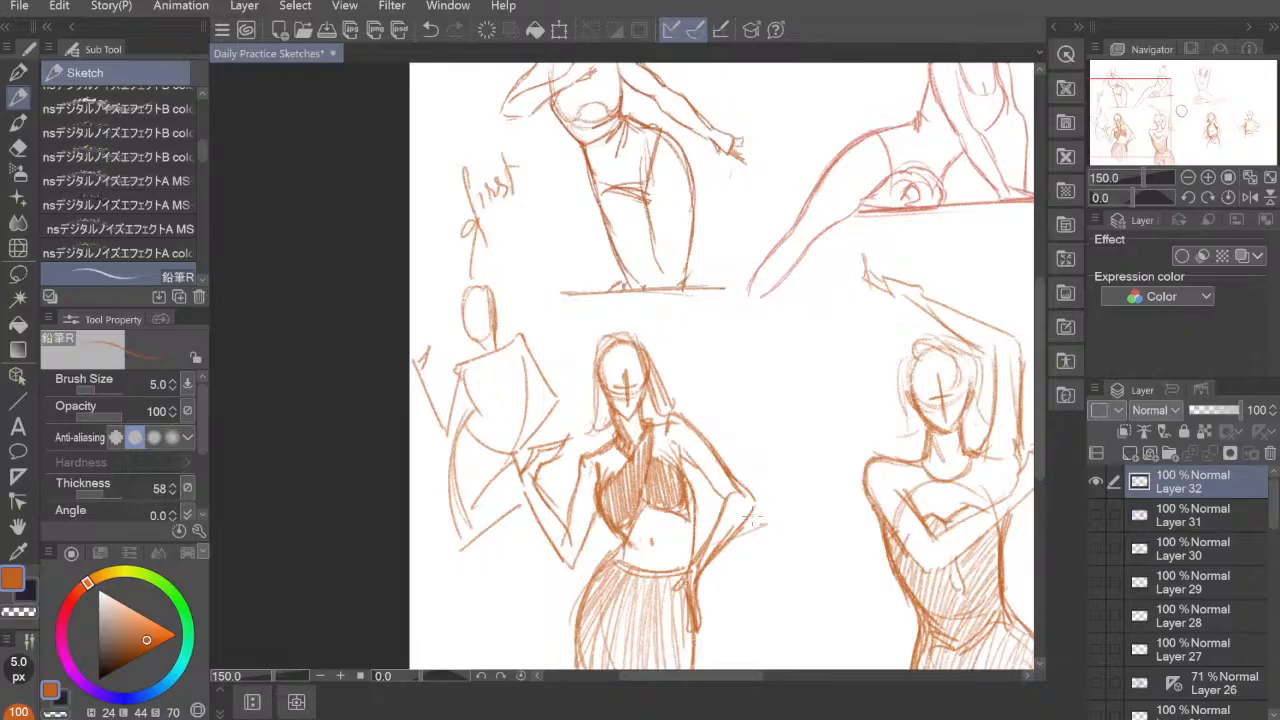
left_click_drag(766, 531, 651, 486)
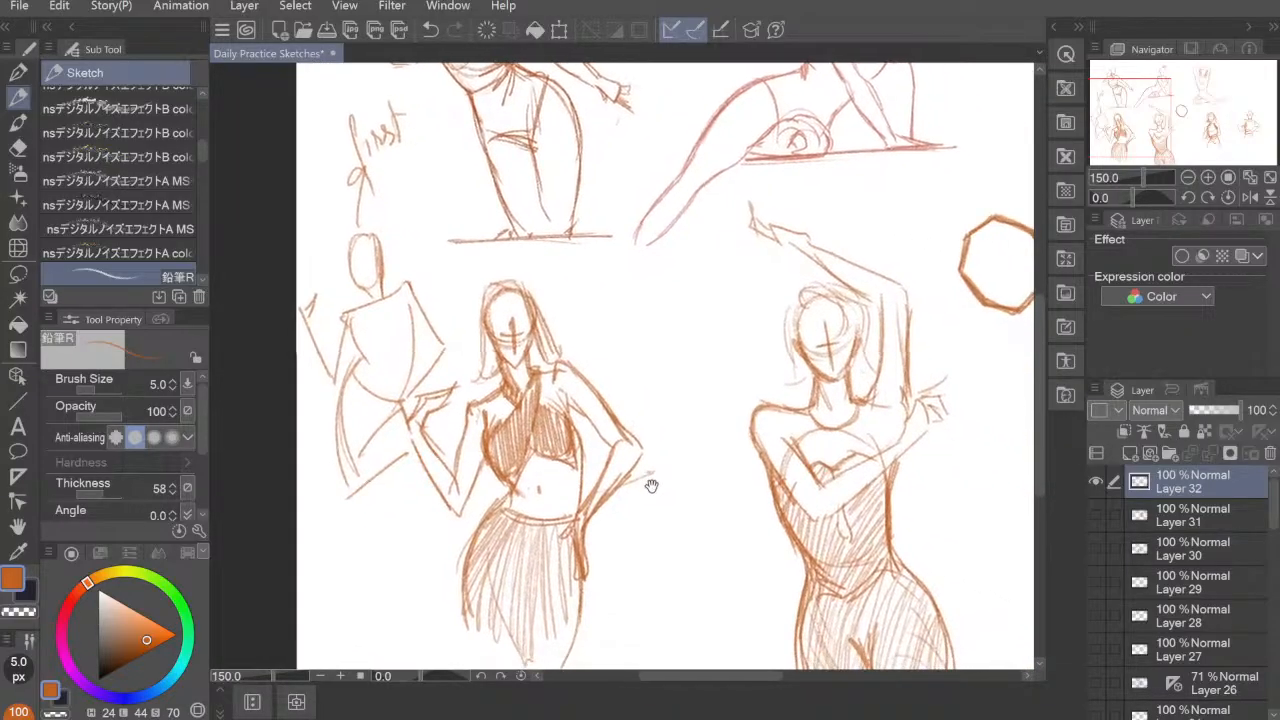
mouse_move(397, 244)
left_mouse_down()
mouse_move(410, 220)
mouse_move(398, 246)
left_mouse_up()
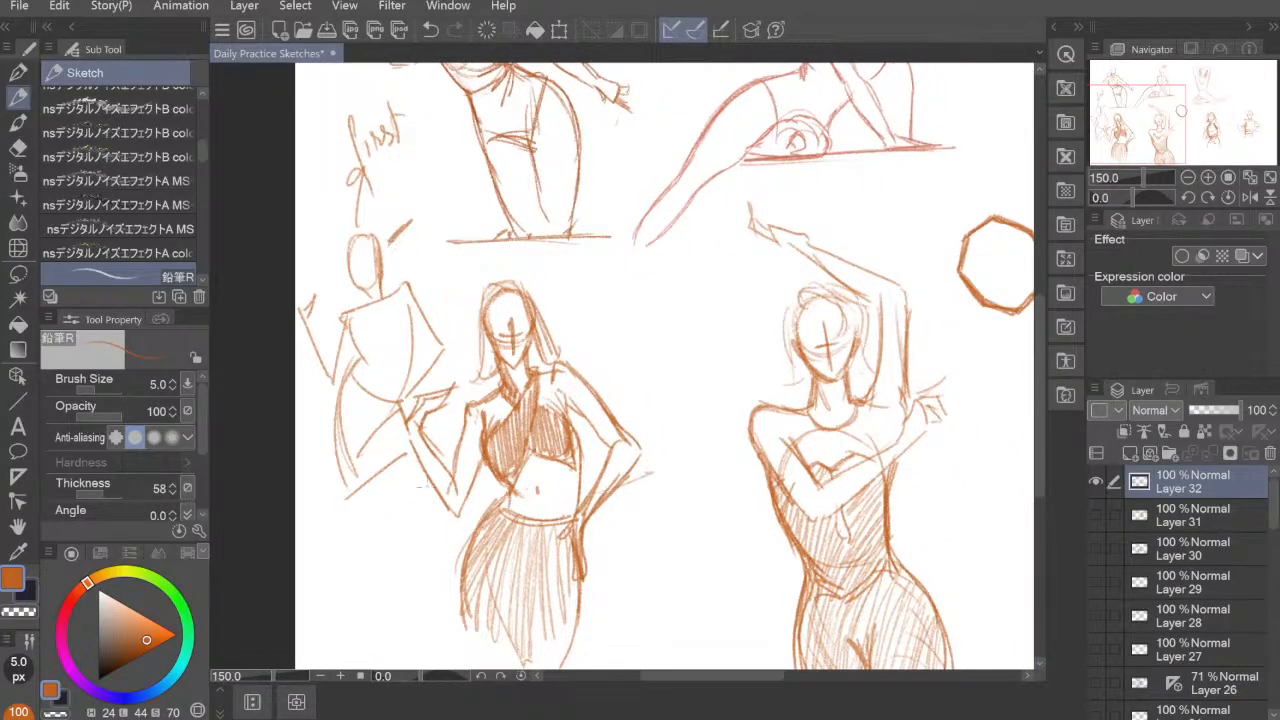
key("ctrl+z")
Step: Erase the small simplified figure and the handwritten note above it with the hard eraser
key("e")
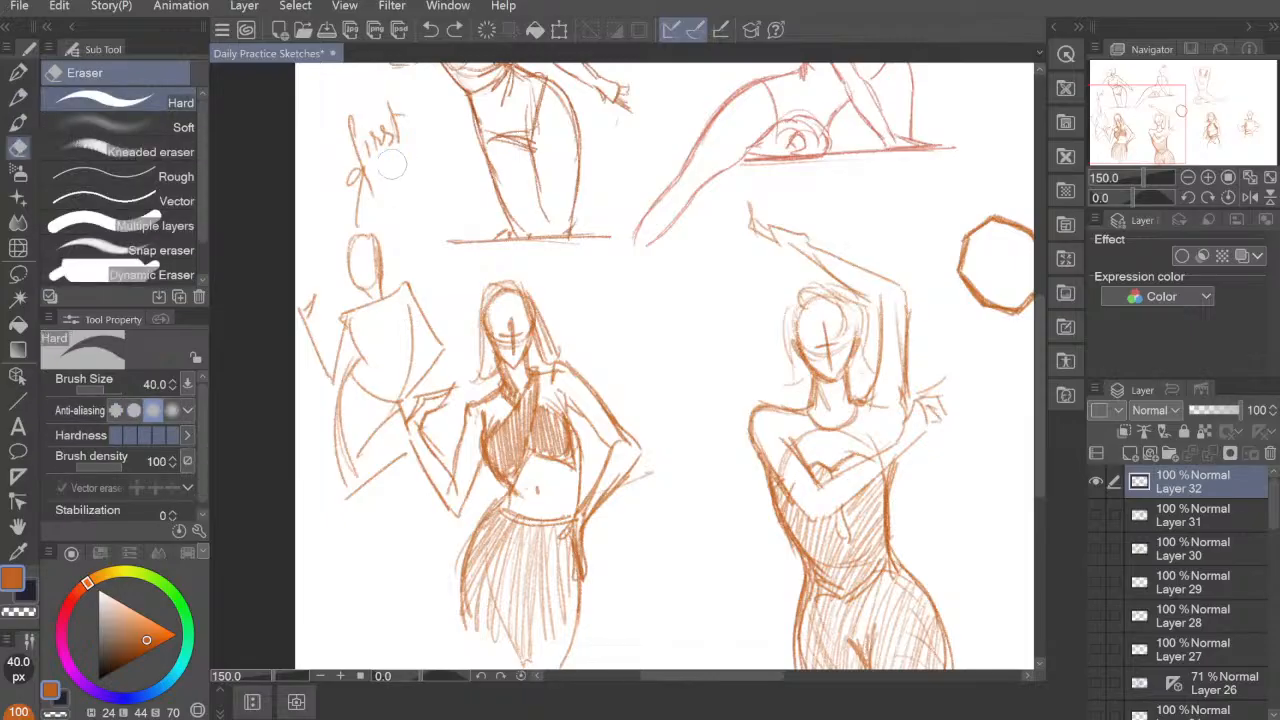
mouse_move(398, 112)
left_mouse_down()
mouse_move(353, 214)
mouse_move(362, 342)
mouse_move(338, 428)
mouse_move(318, 385)
mouse_move(360, 502)
mouse_move(395, 496)
mouse_move(389, 363)
mouse_move(425, 360)
mouse_move(378, 260)
mouse_move(372, 288)
left_mouse_up()
left_click_drag(404, 468, 397, 446)
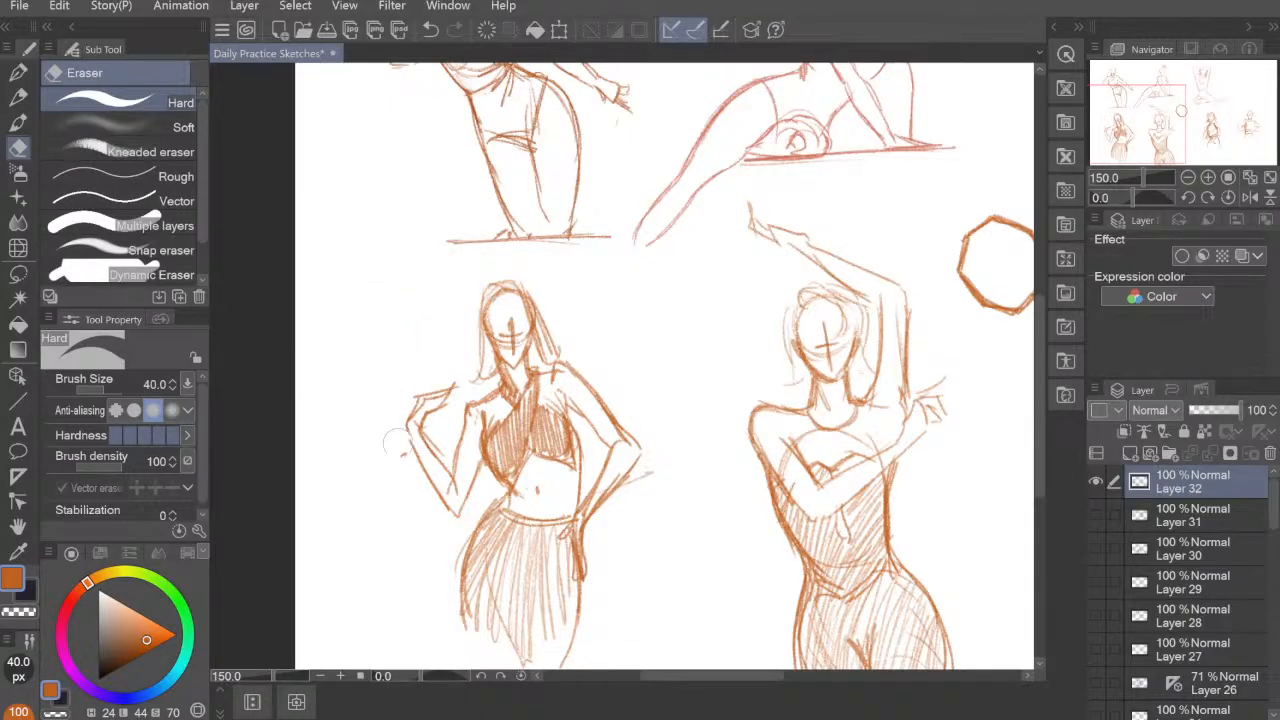
left_click_drag(877, 539, 747, 500)
scroll(761, 495, "down", 2)
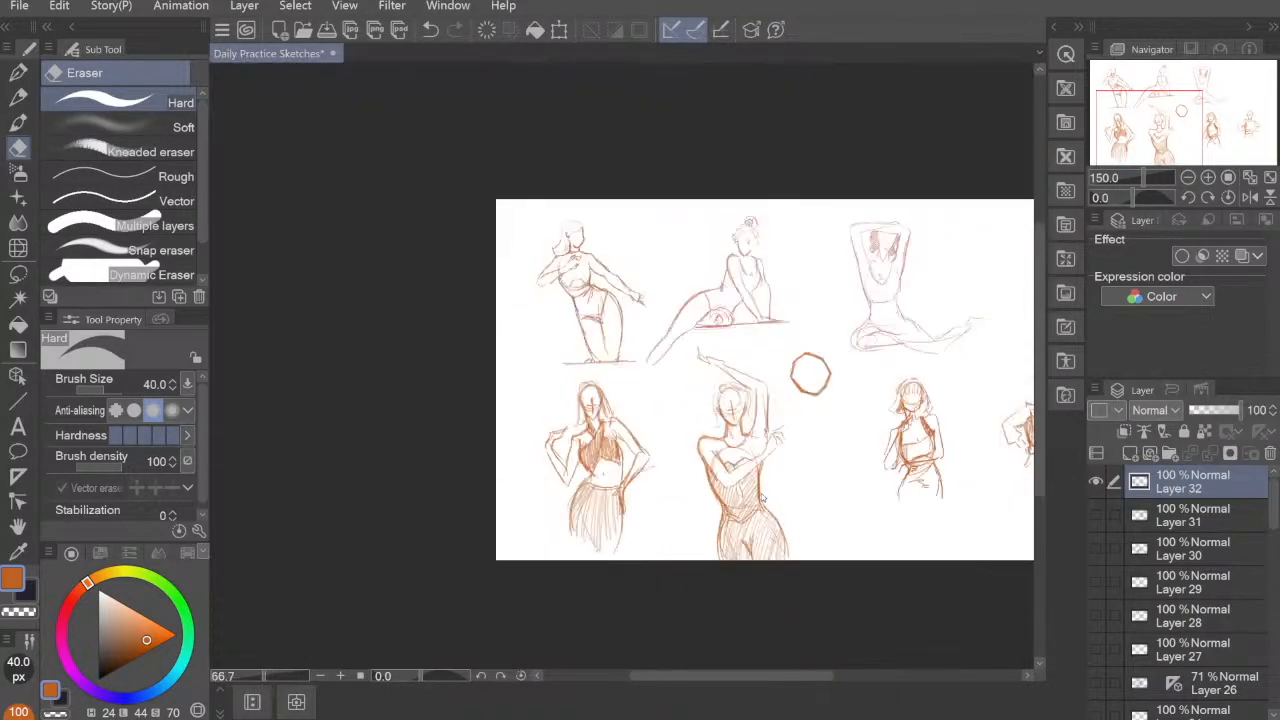
left_click_drag(902, 506, 662, 489)
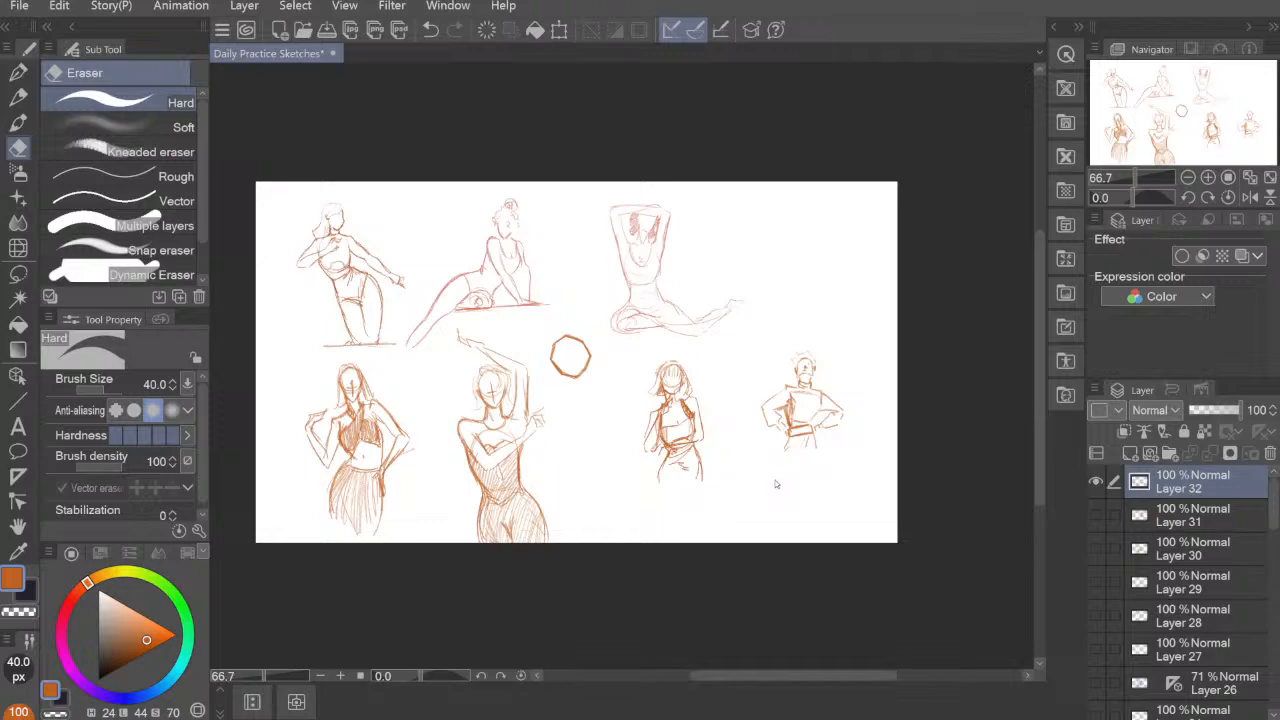
scroll(763, 465, "up", 2)
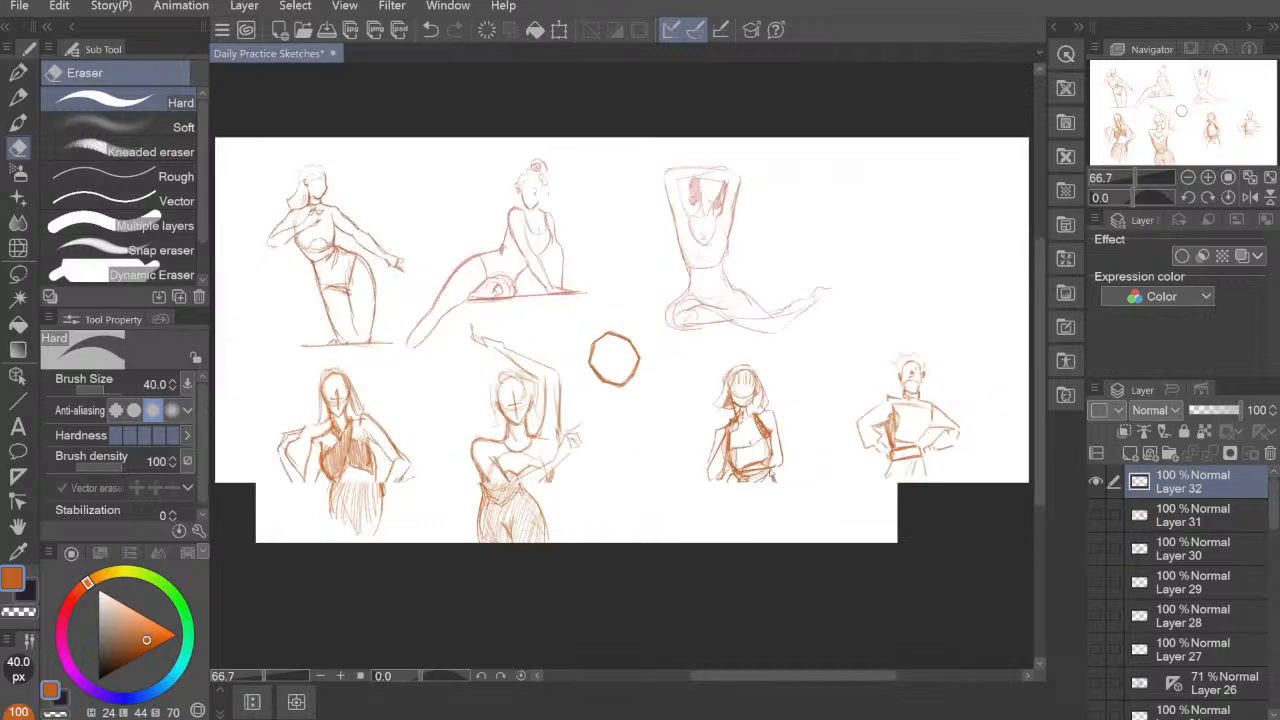